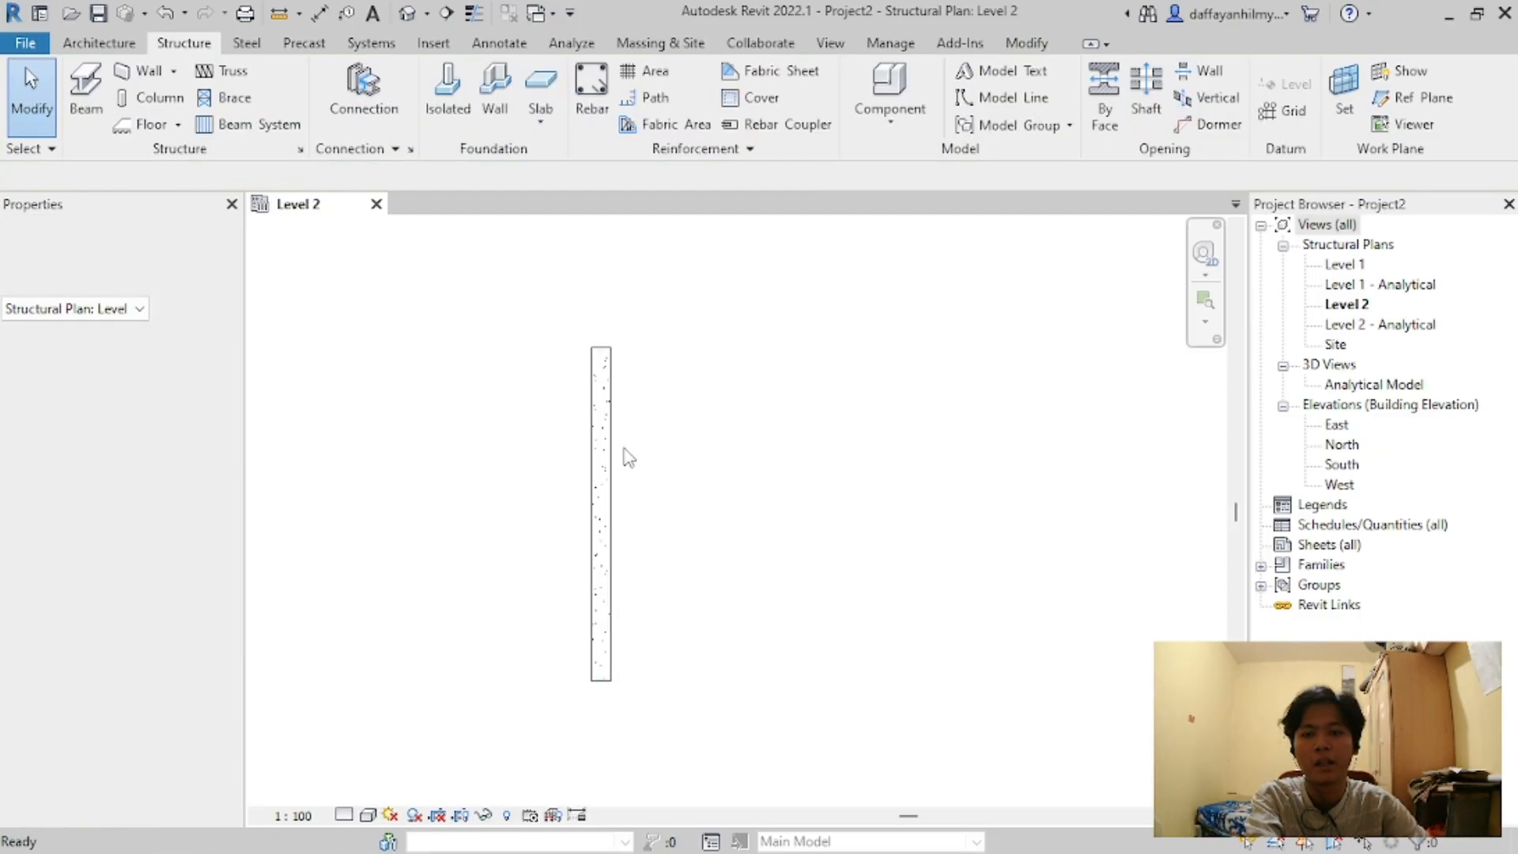
Step: Copy the vertical 400 x 800mm concrete beam horizontally, placing the copy about 4400 mm to its right
{"action": "left_click_drag", "start_coordinate": [627, 558], "coordinate": [525, 339]}
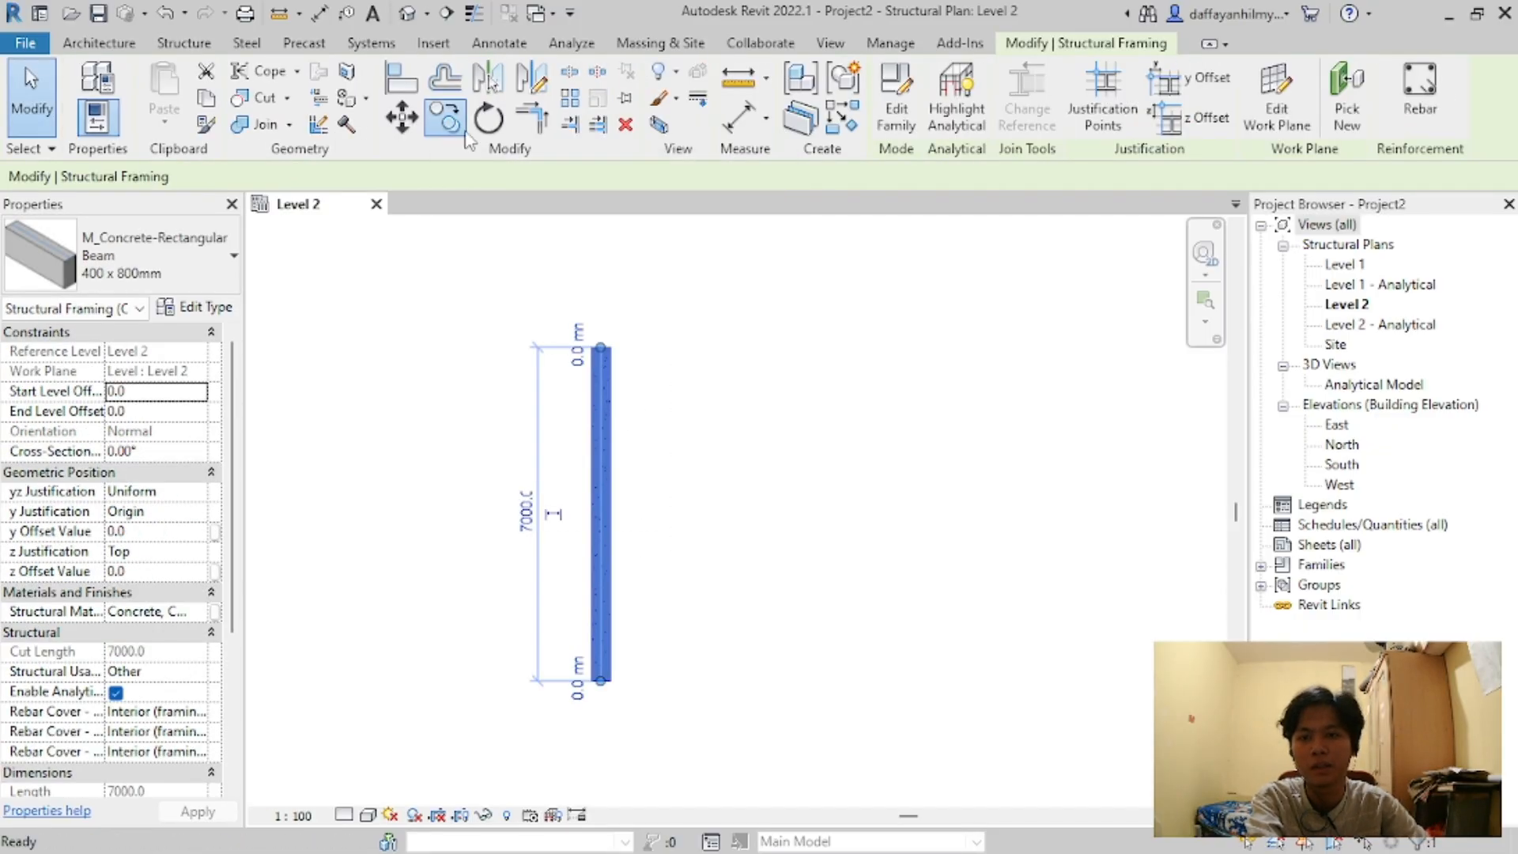
{"action": "left_click", "coordinate": [432, 124]}
{"action": "left_click", "coordinate": [601, 409]}
{"action": "scroll", "coordinate": [591, 417], "scroll_direction": "down", "scroll_amount": 4}
{"action": "scroll", "coordinate": [704, 438], "scroll_direction": "up", "scroll_amount": 3}
{"action": "scroll", "coordinate": [679, 439], "scroll_direction": "up", "scroll_amount": 1}
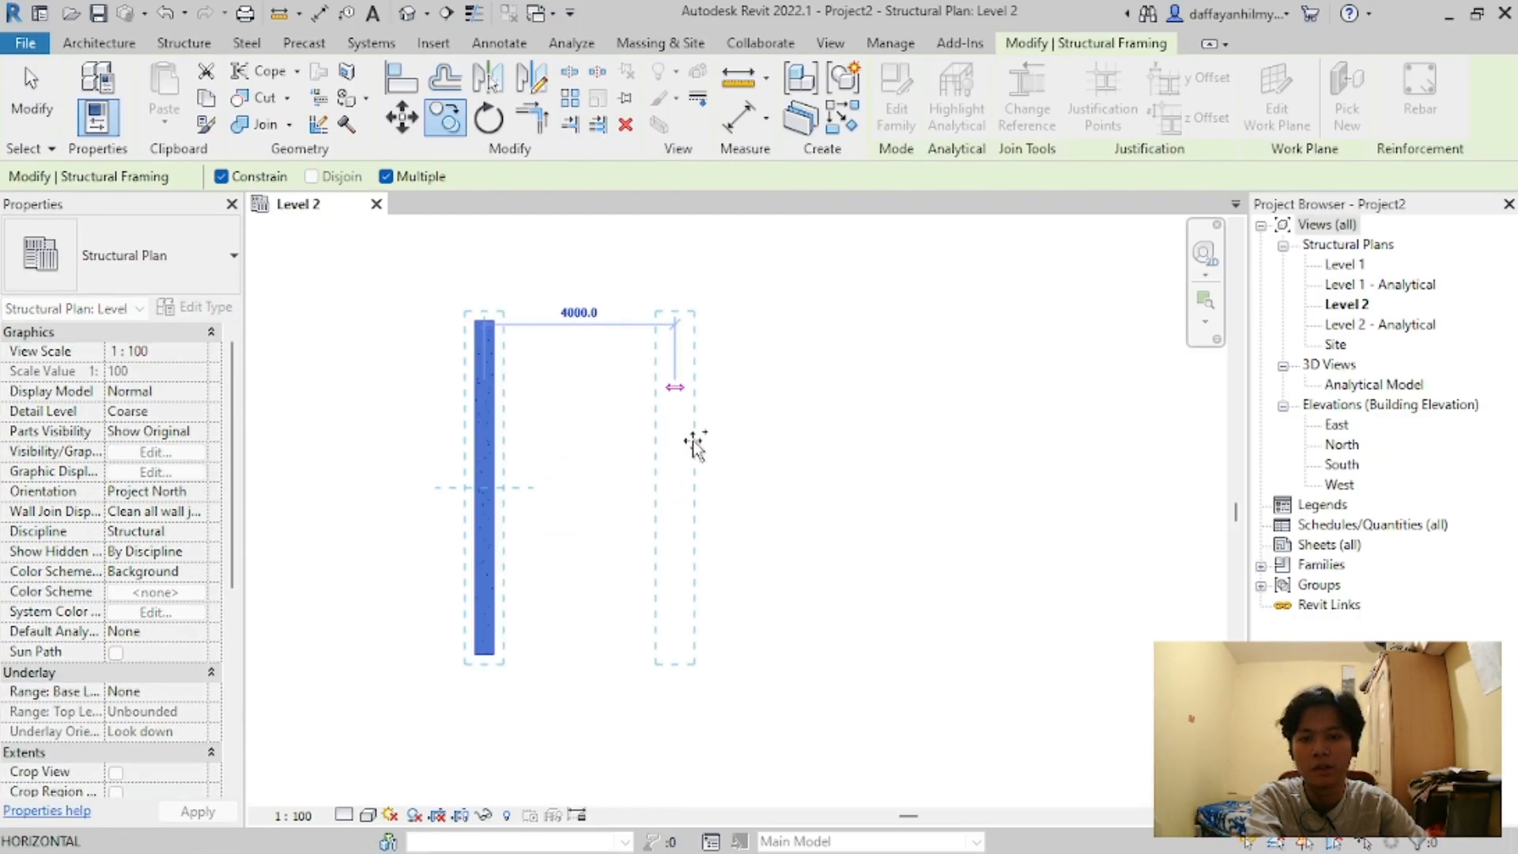
{"action": "left_click", "coordinate": [695, 440]}
{"action": "key", "text": "Escape"}
{"action": "key", "text": "Escape"}
{"action": "scroll", "coordinate": [657, 419], "scroll_direction": "down", "scroll_amount": 5}
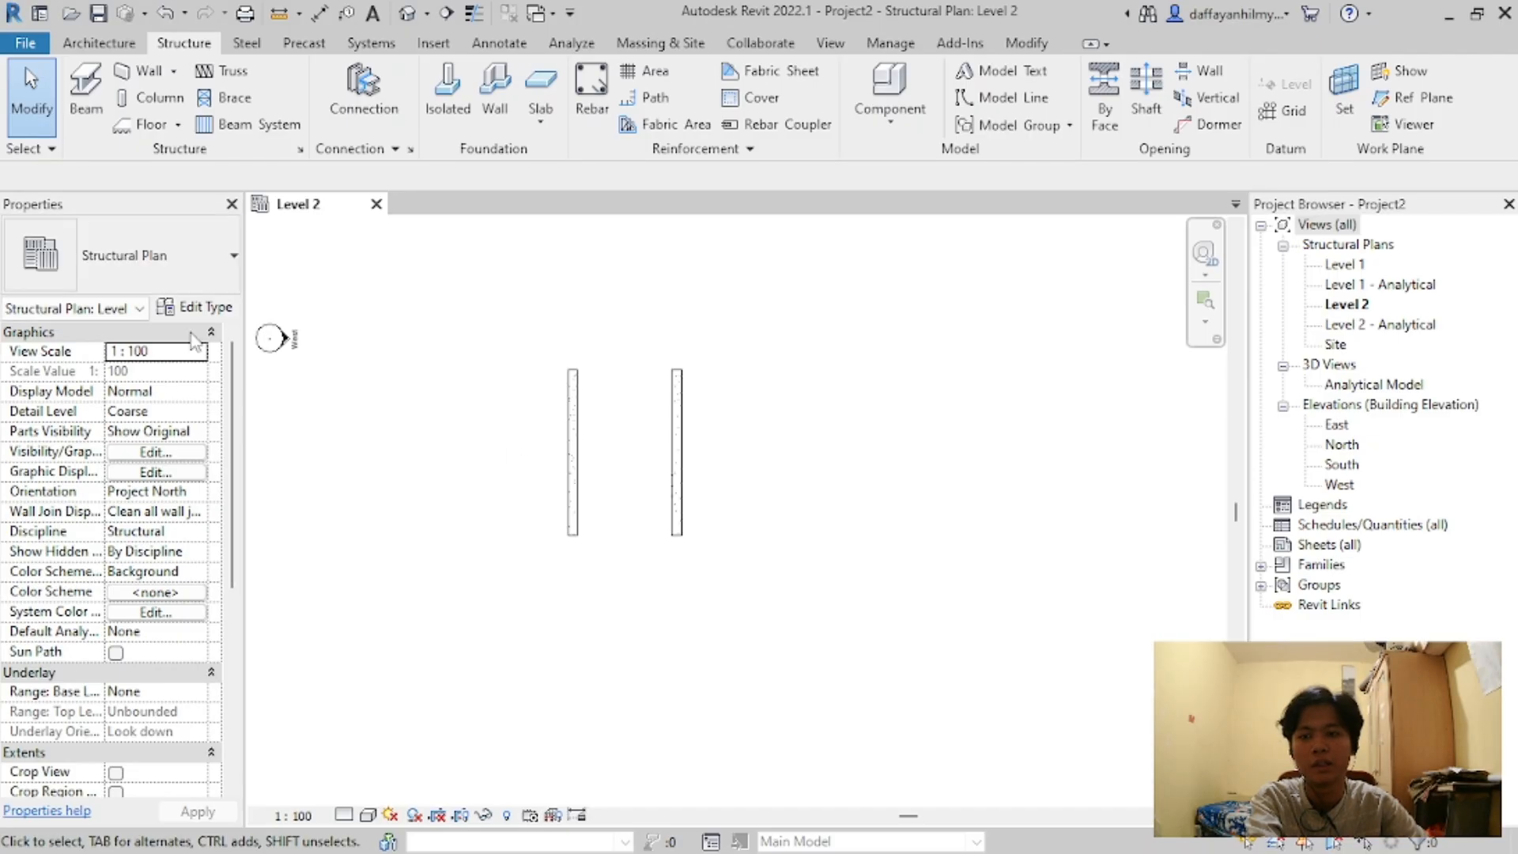
Step: Start placing a structural column, check the available column types and open the family loading dialog
{"action": "left_click", "coordinate": [158, 98]}
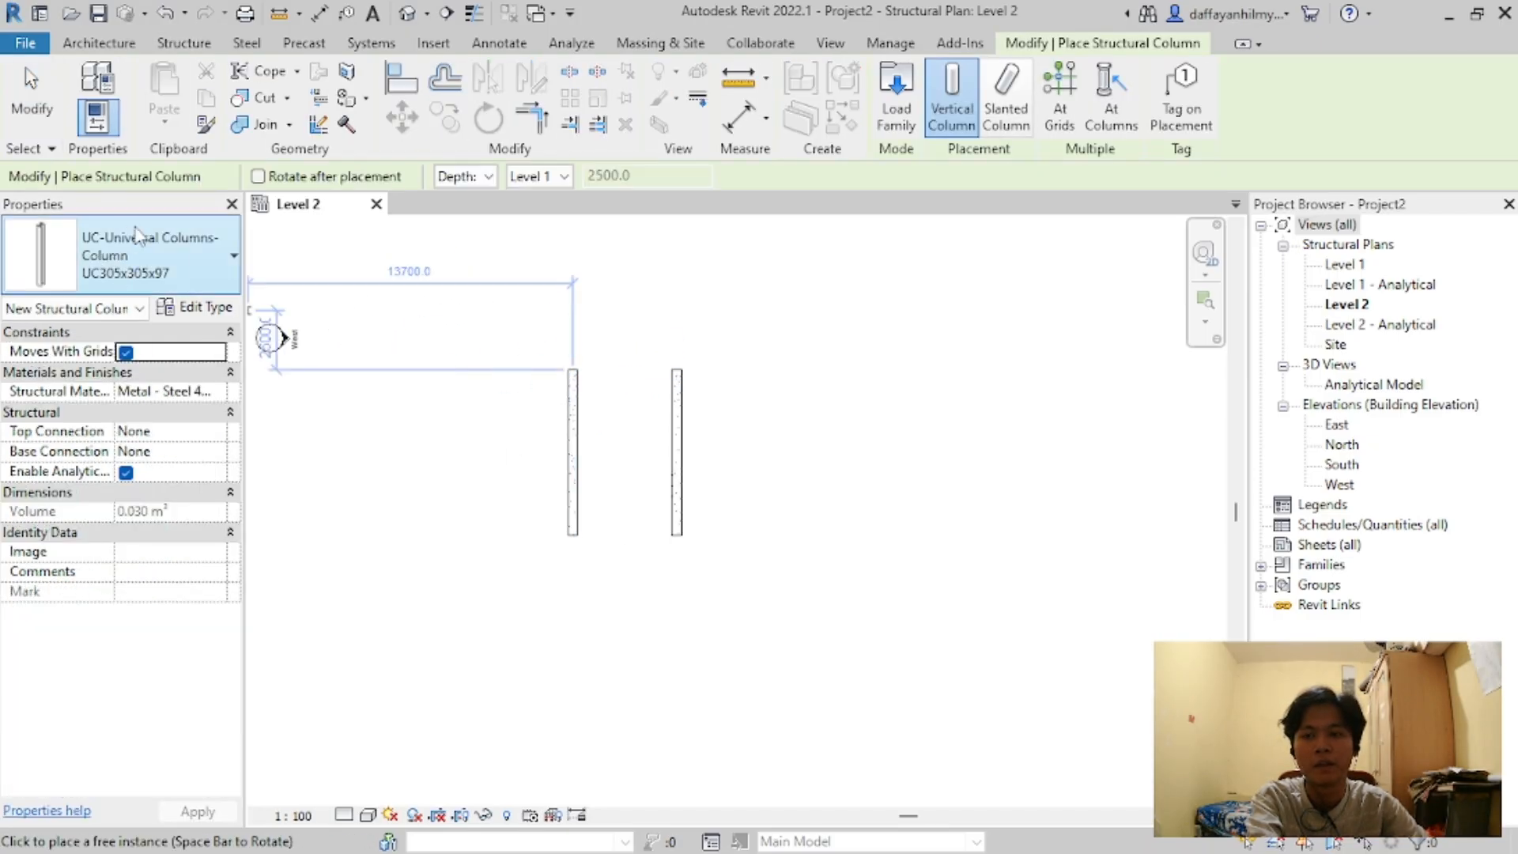
{"action": "left_click", "coordinate": [201, 258]}
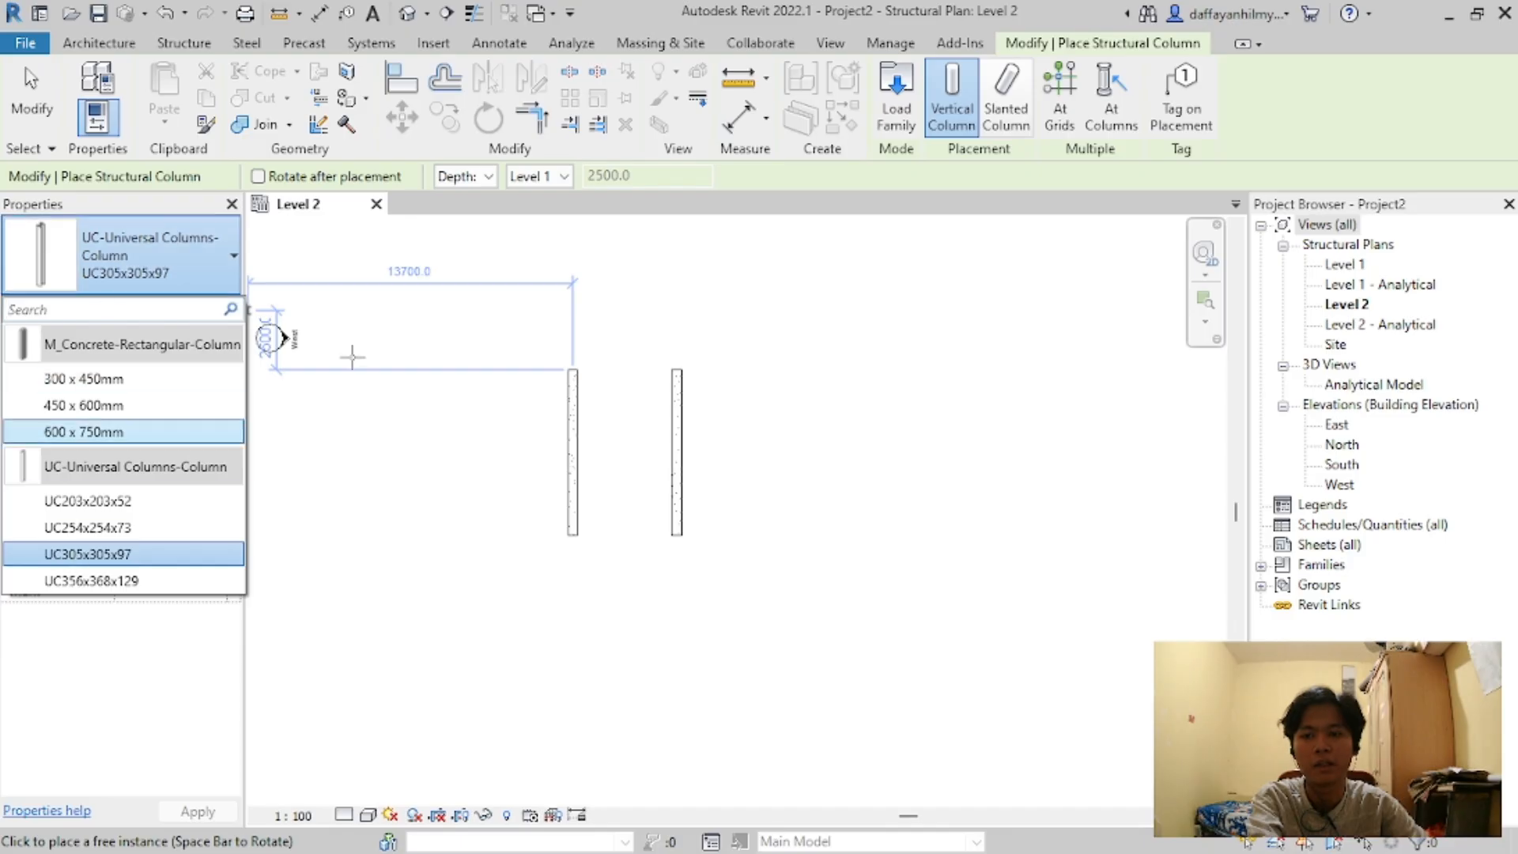
{"action": "scroll", "coordinate": [574, 364], "scroll_direction": "up", "scroll_amount": 1}
{"action": "left_click", "coordinate": [895, 97]}
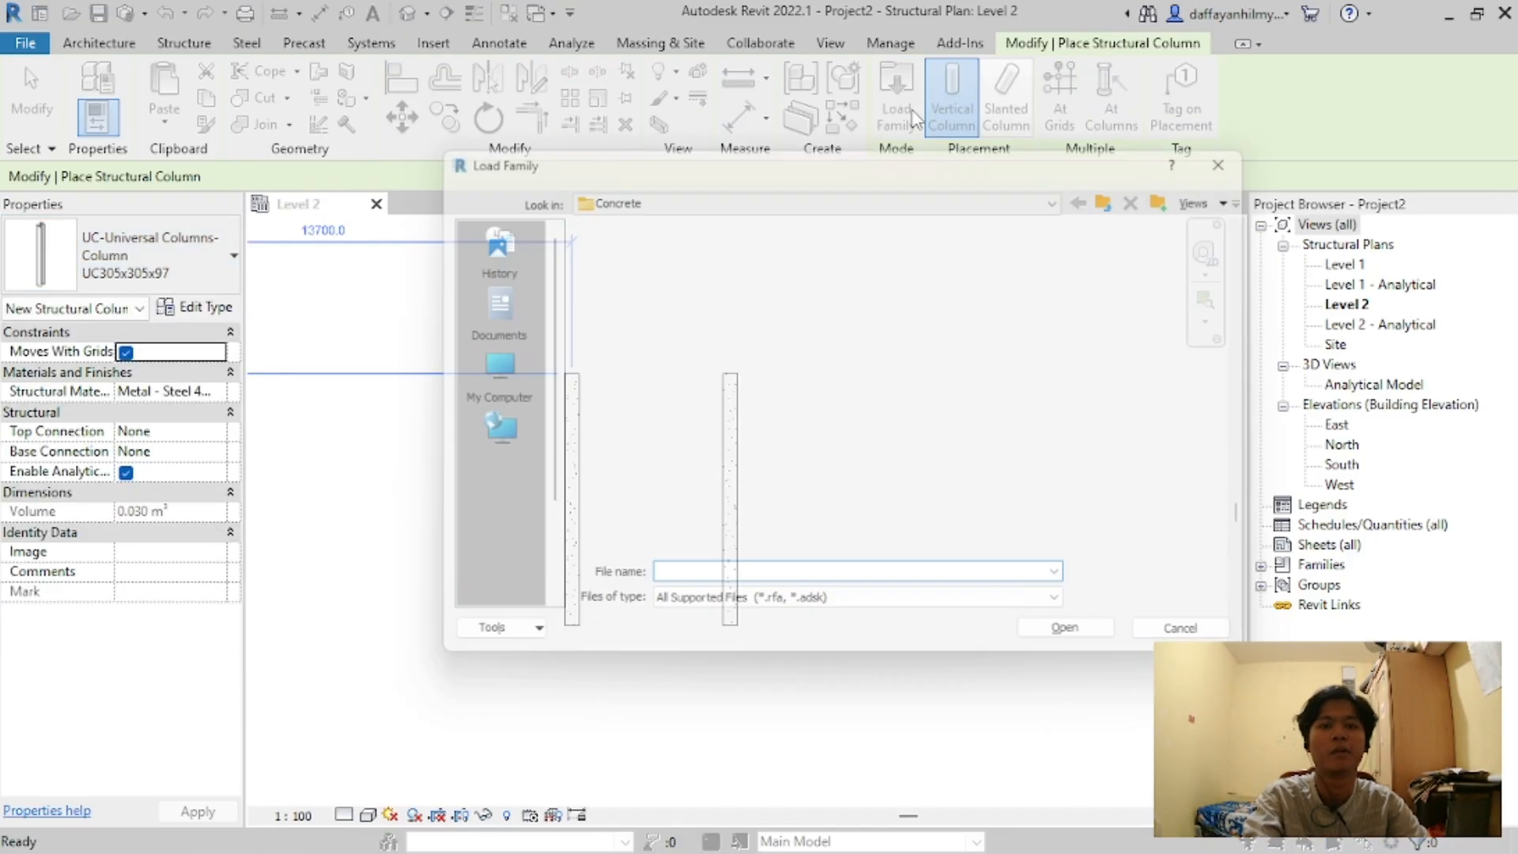
Step: Browse to the US folder inside the English folder of the Revit Libraries
{"action": "left_click", "coordinate": [762, 190]}
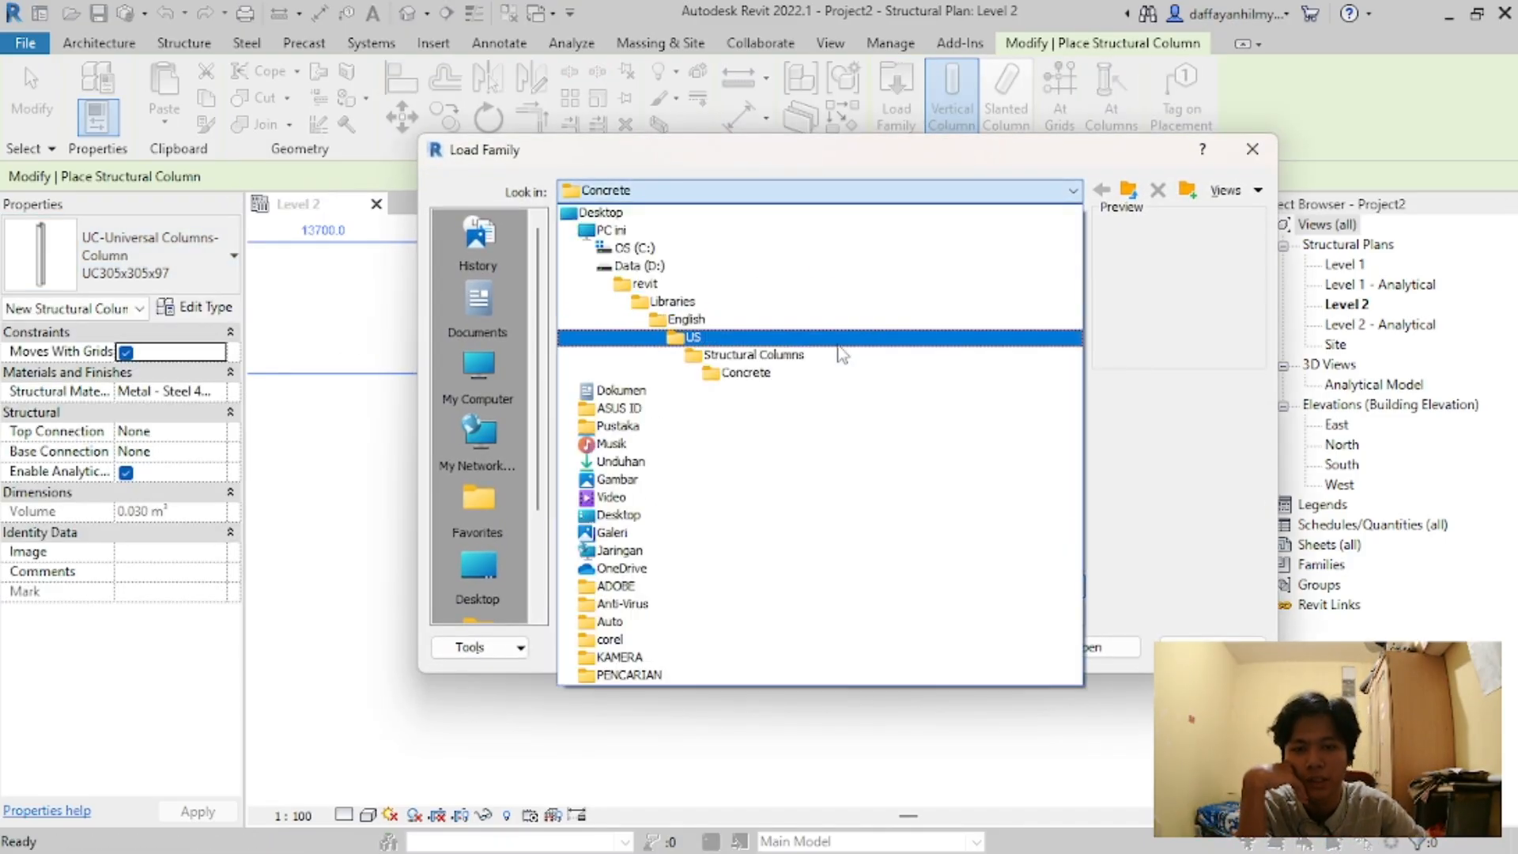
{"action": "left_click", "coordinate": [706, 300]}
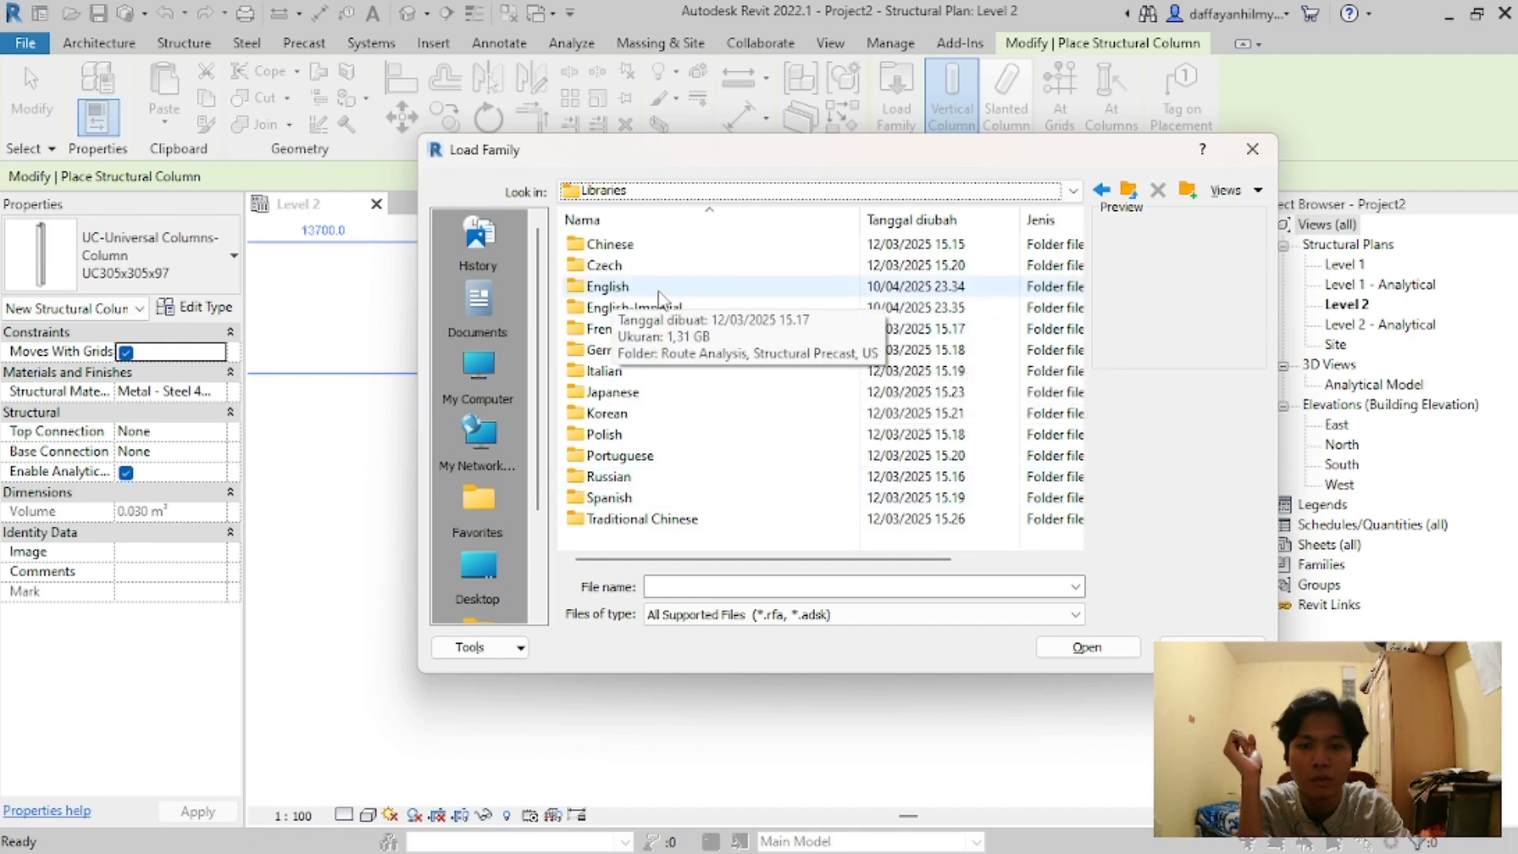
{"action": "key", "text": "alt+Tab"}
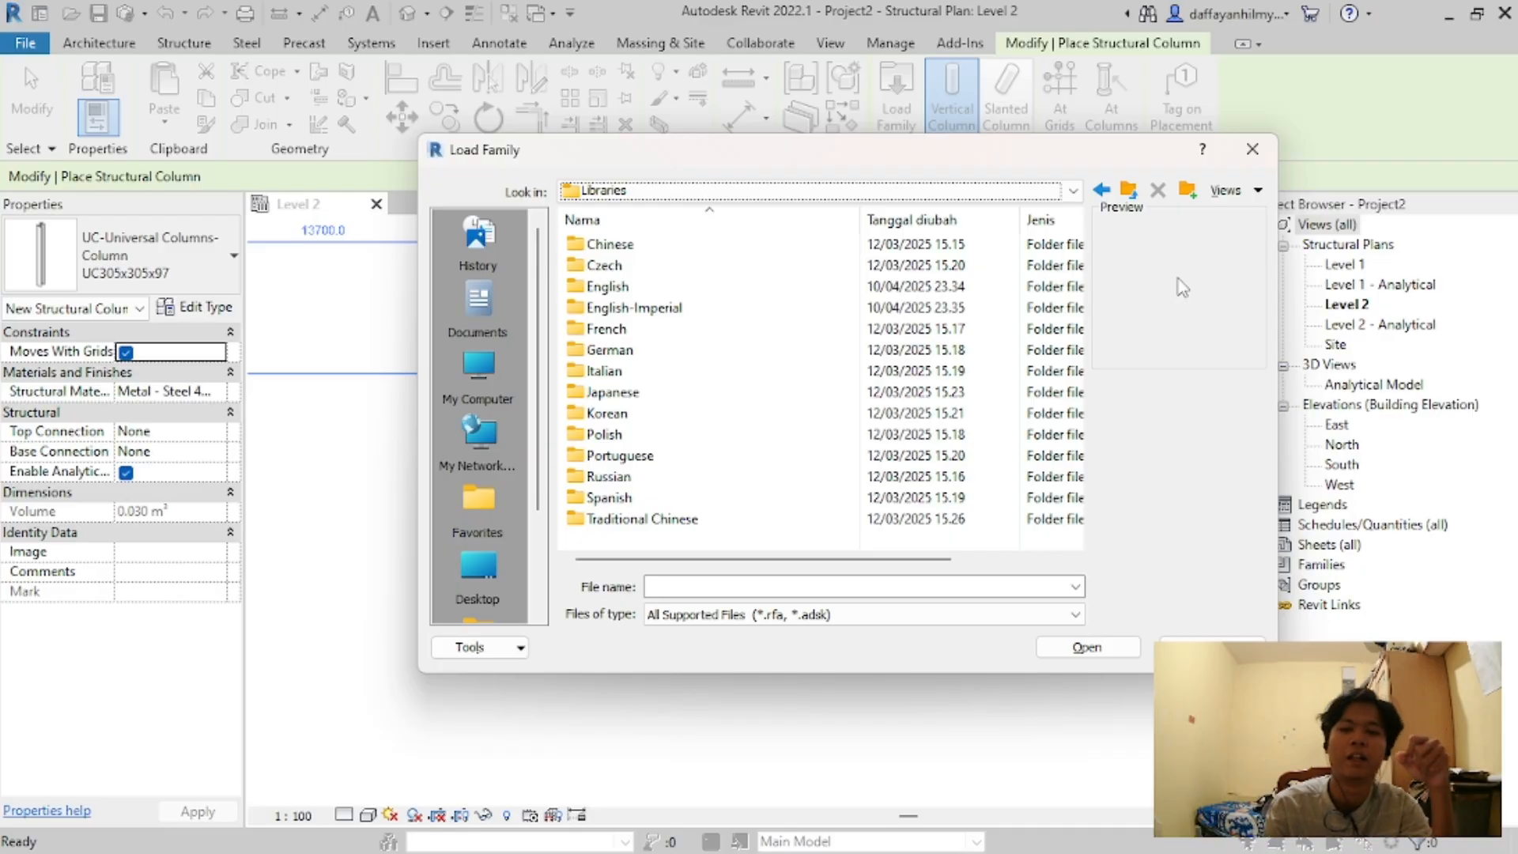
{"action": "double_click", "coordinate": [696, 288]}
{"action": "left_click", "coordinate": [695, 191]}
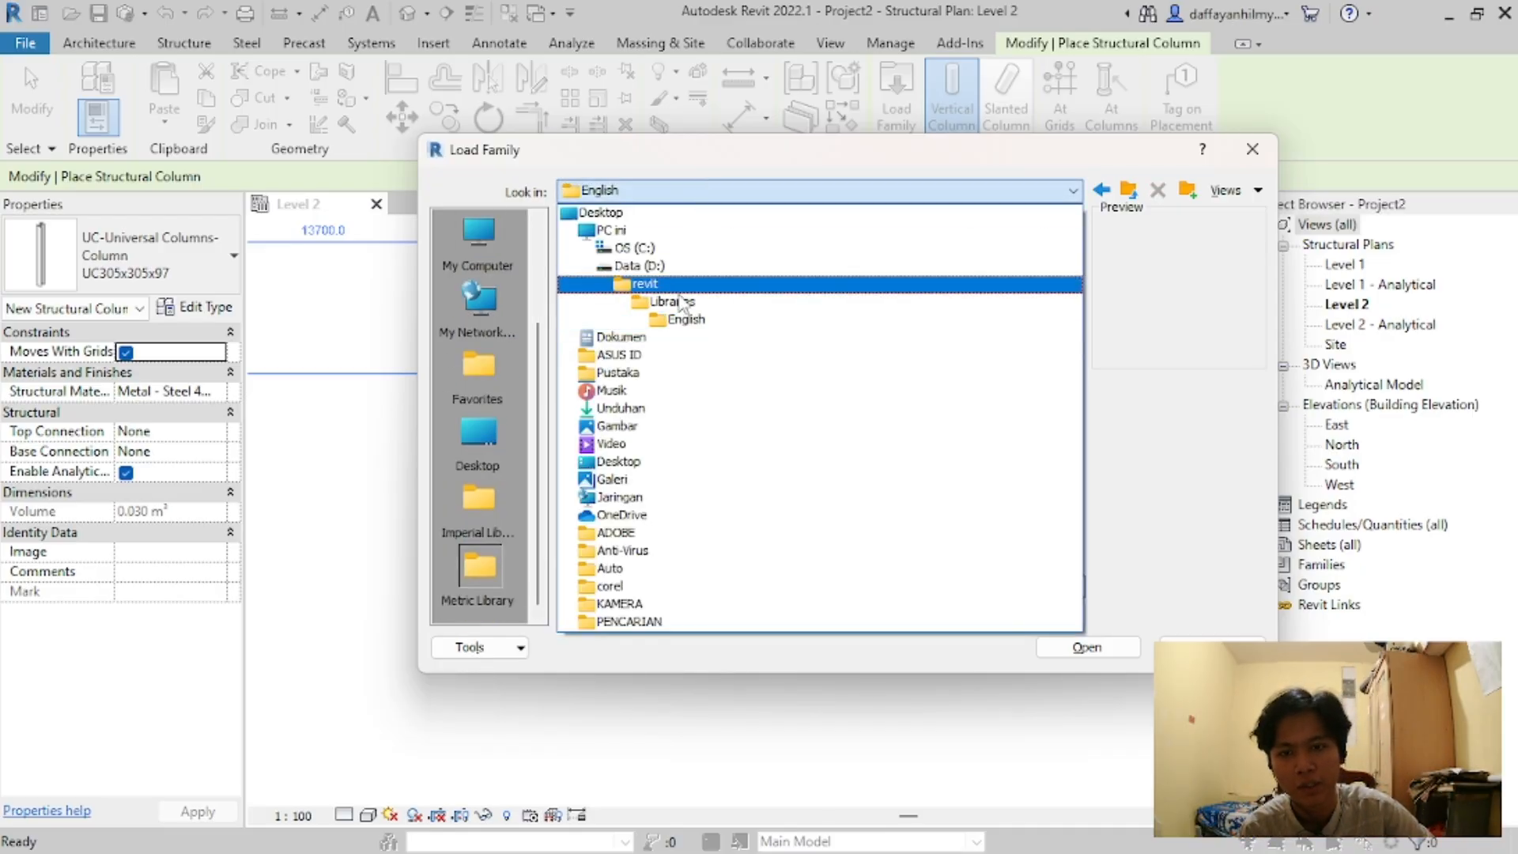
{"action": "left_click", "coordinate": [670, 301]}
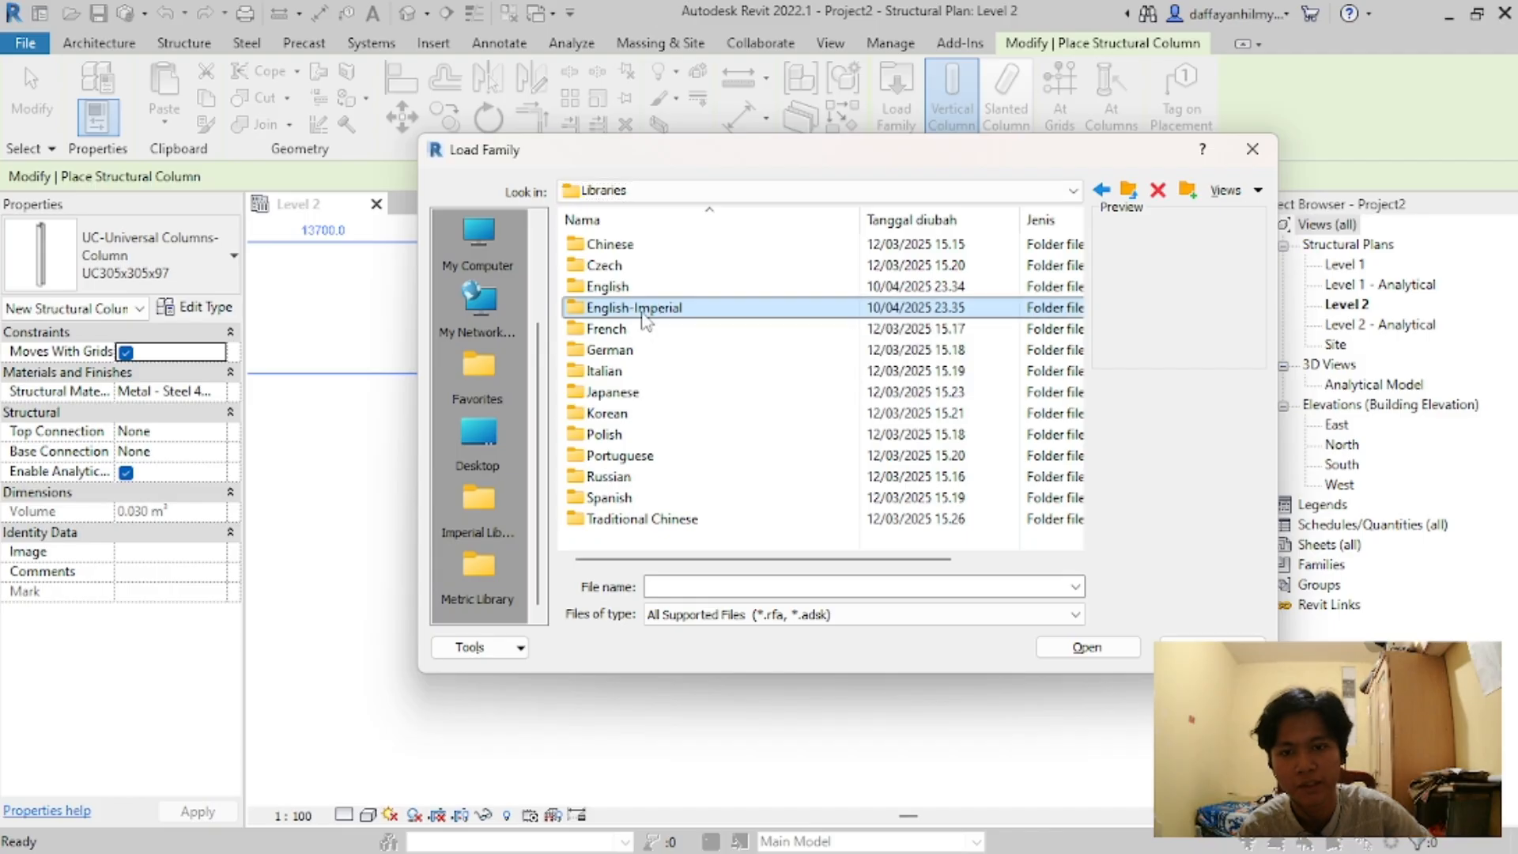
{"action": "double_click", "coordinate": [613, 287]}
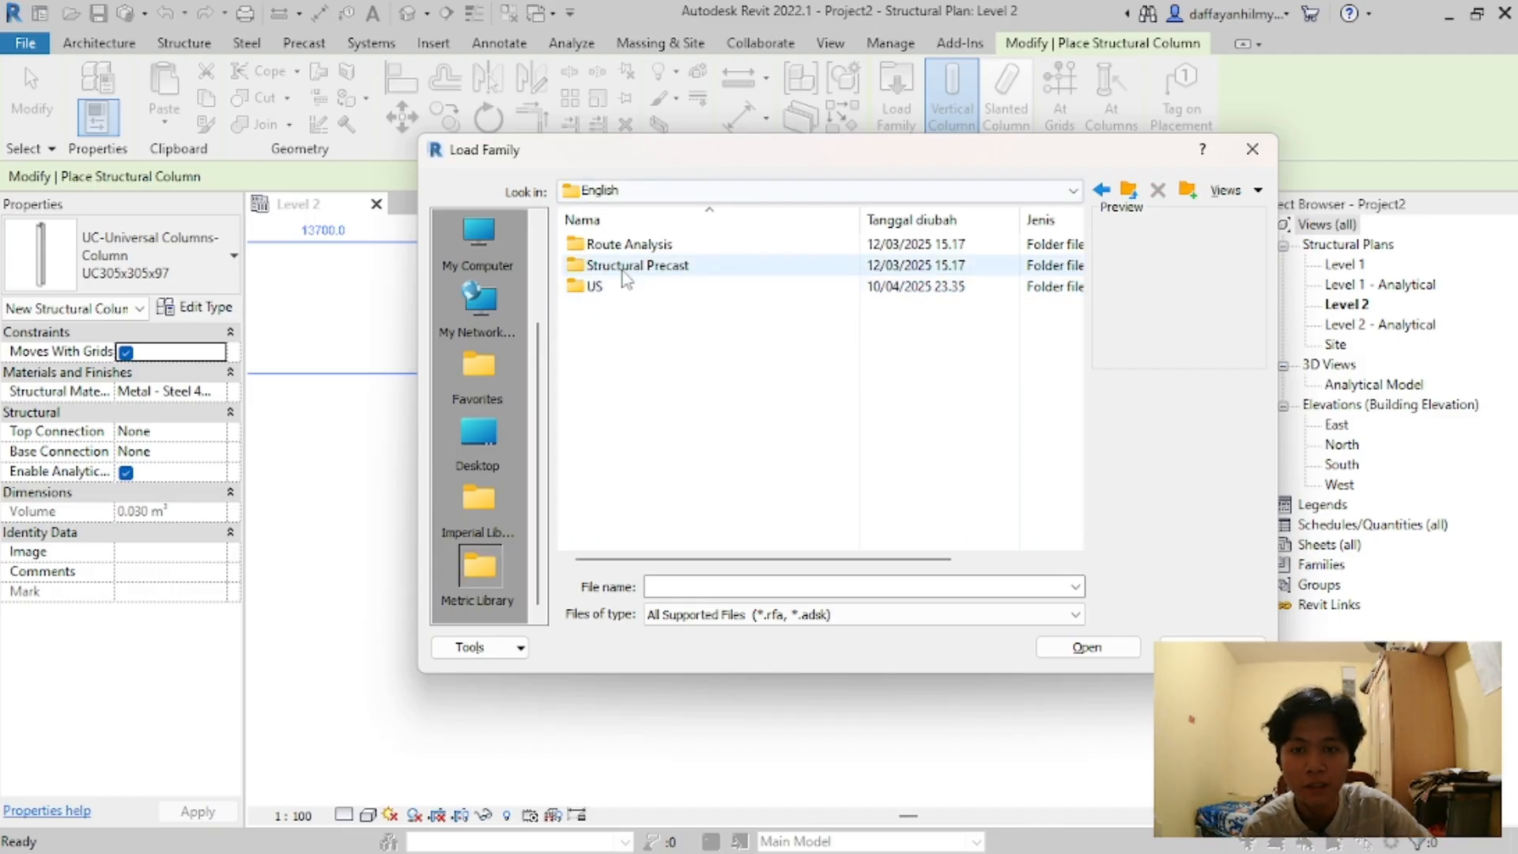
{"action": "double_click", "coordinate": [594, 286]}
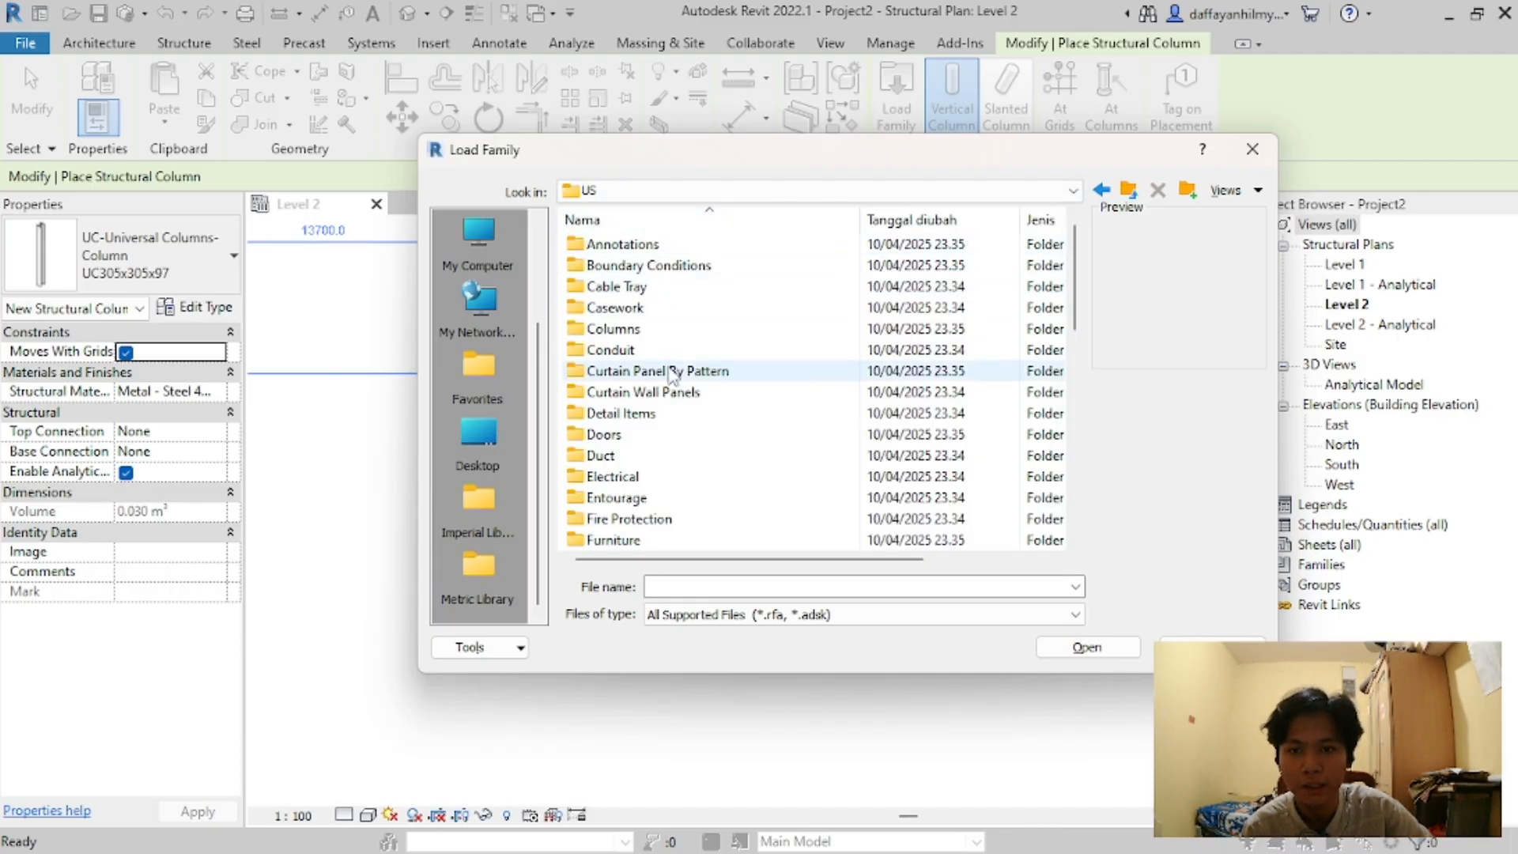
Step: Look through the US library's Columns folder and preview M_Rectangular Column.rfa and M_Chamfered Column.rfa
{"action": "double_click", "coordinate": [629, 328]}
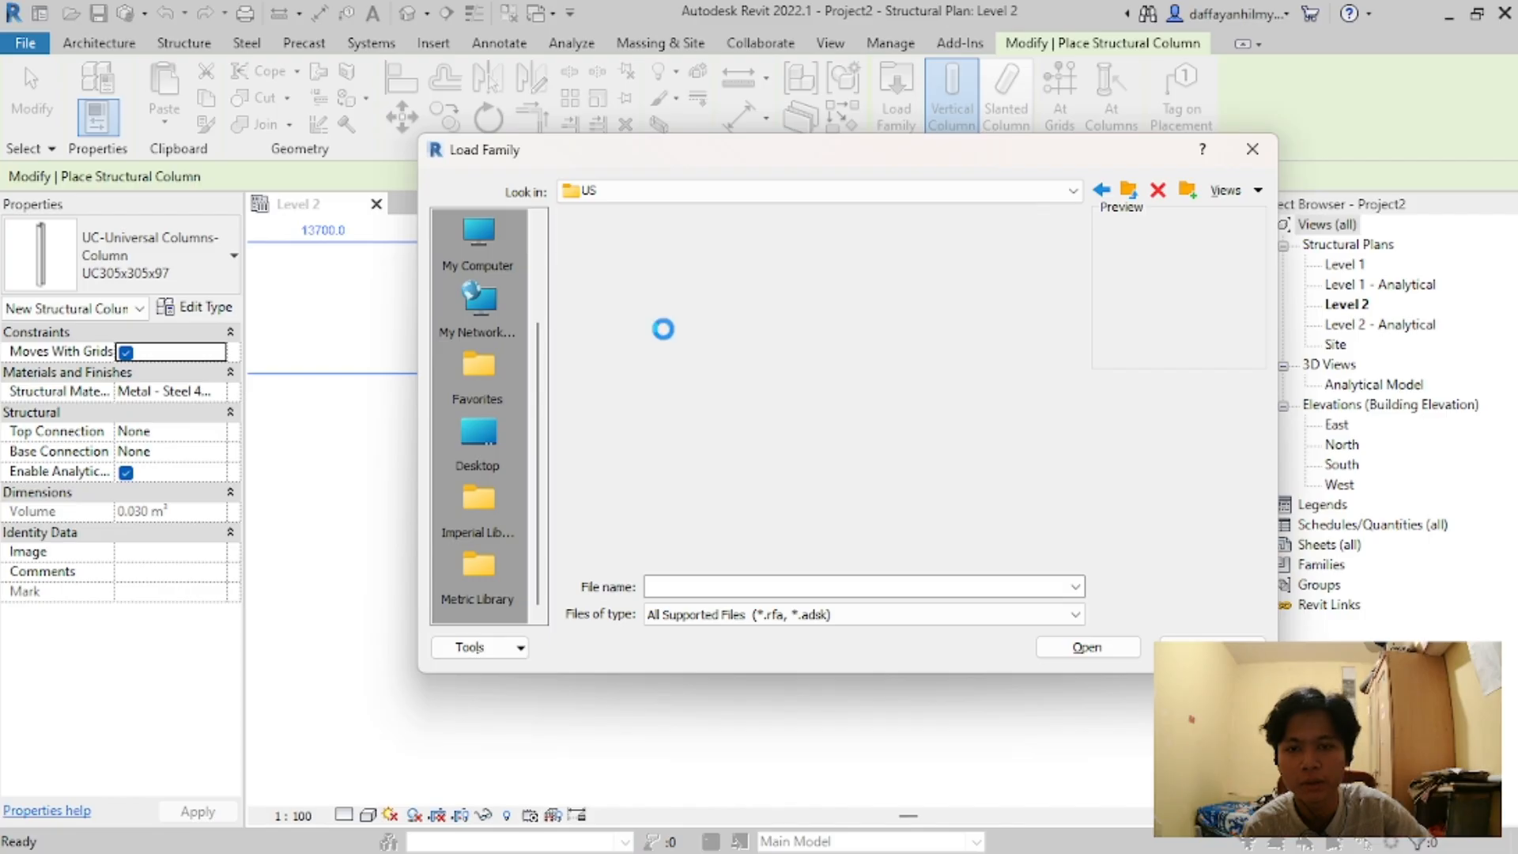
{"action": "left_click_drag", "start_coordinate": [785, 558], "coordinate": [743, 558]}
{"action": "left_click", "coordinate": [632, 191]}
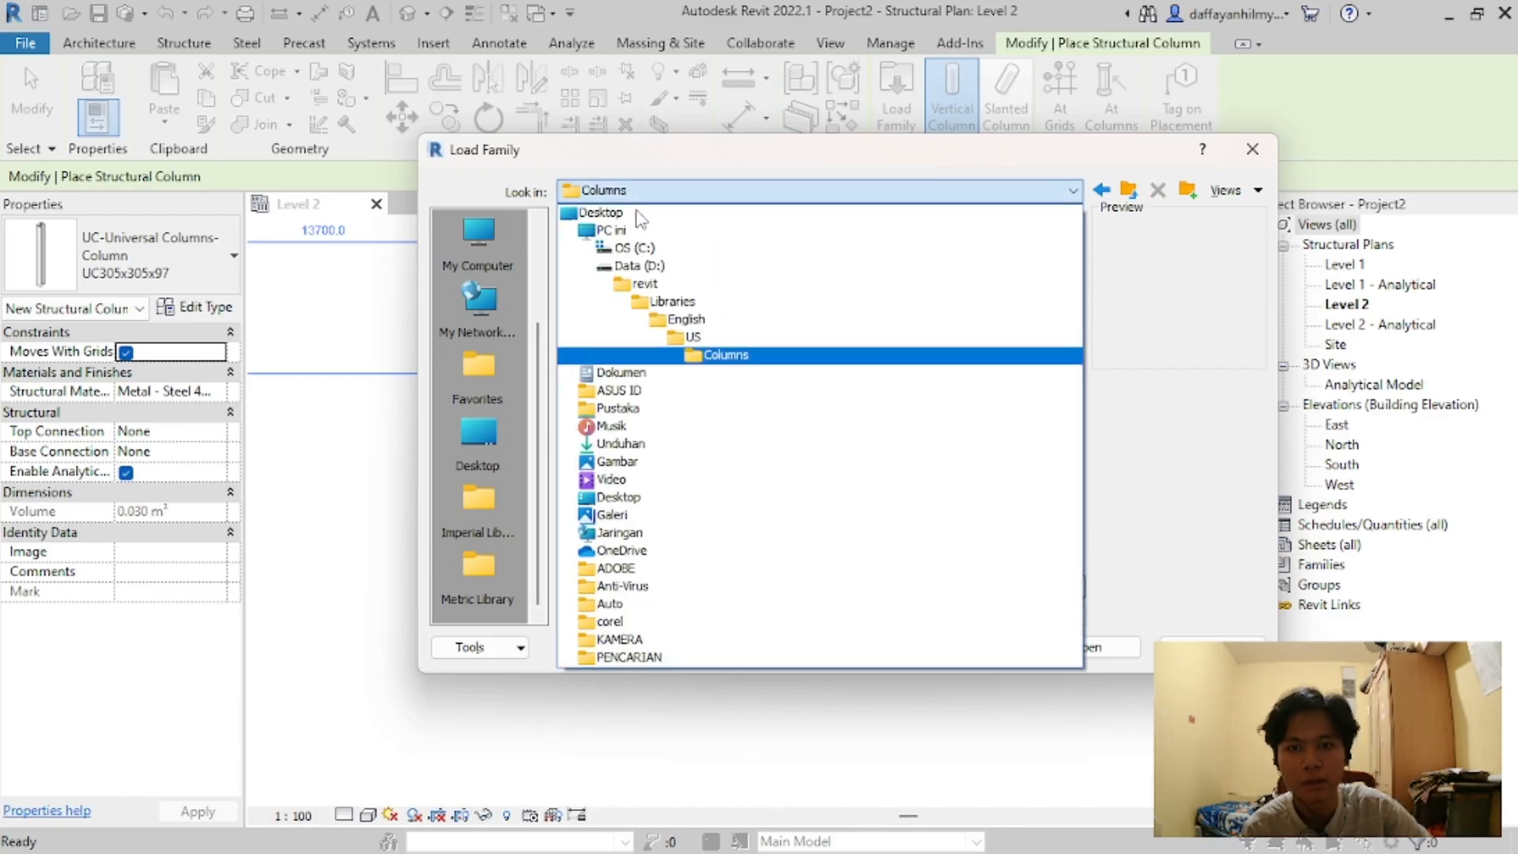
{"action": "left_click", "coordinate": [672, 332]}
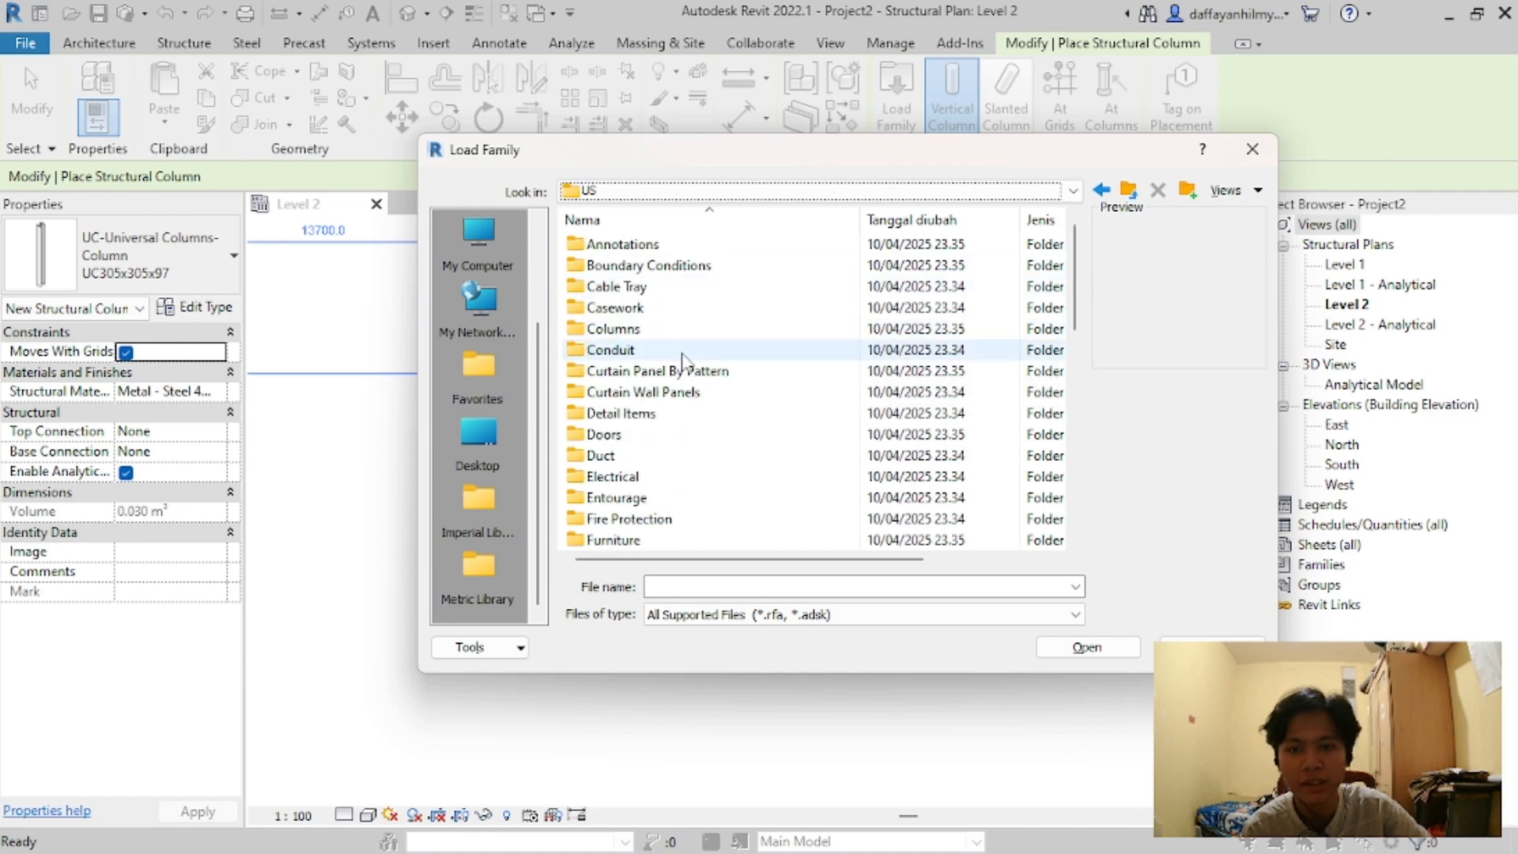
{"action": "scroll", "coordinate": [677, 363], "scroll_direction": "down", "scroll_amount": 10}
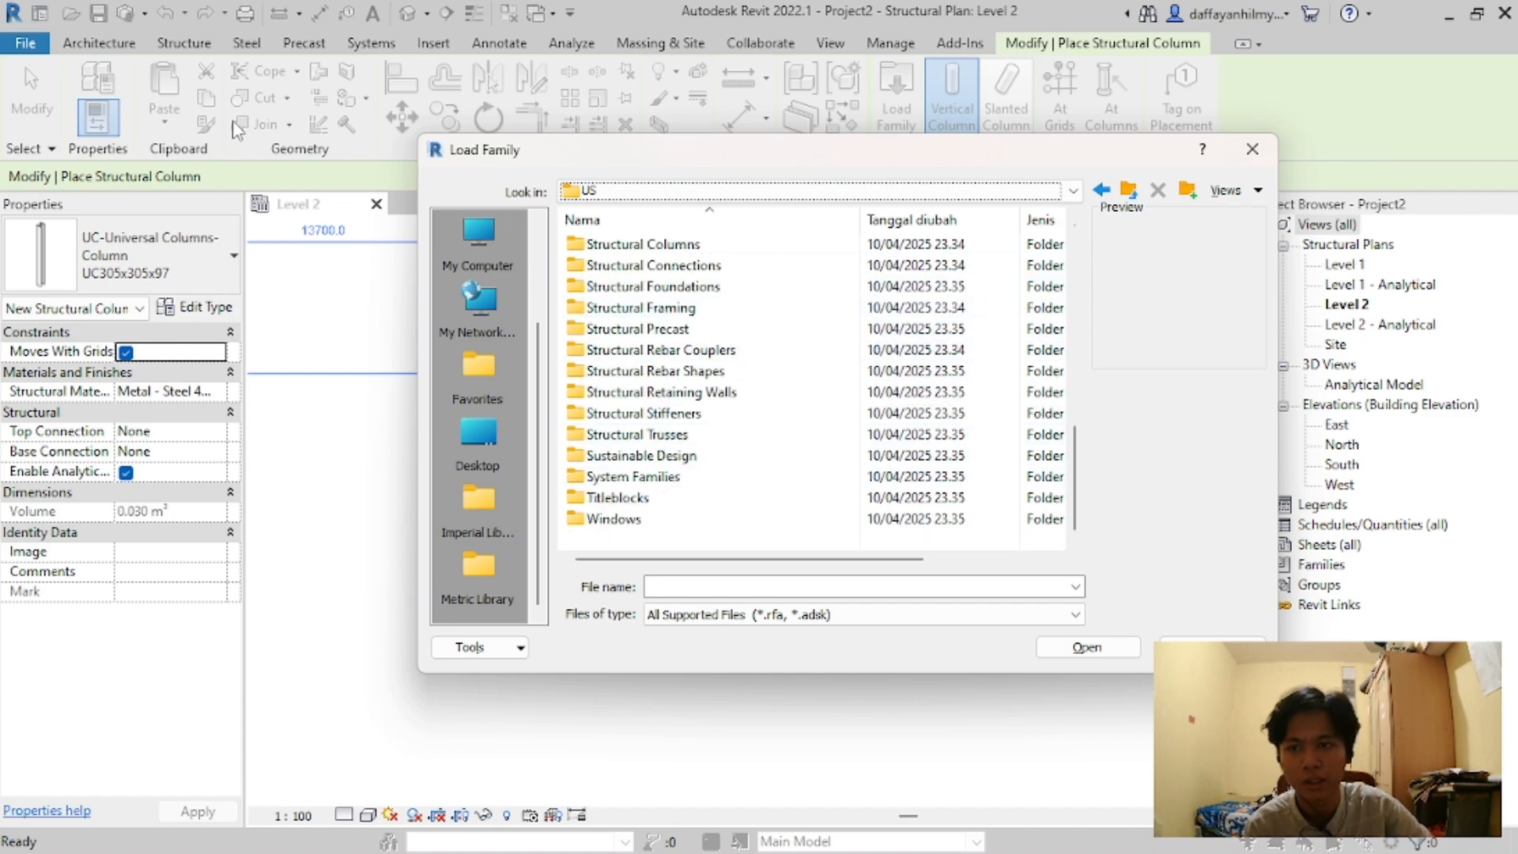
{"action": "scroll", "coordinate": [800, 358], "scroll_direction": "up", "scroll_amount": 10}
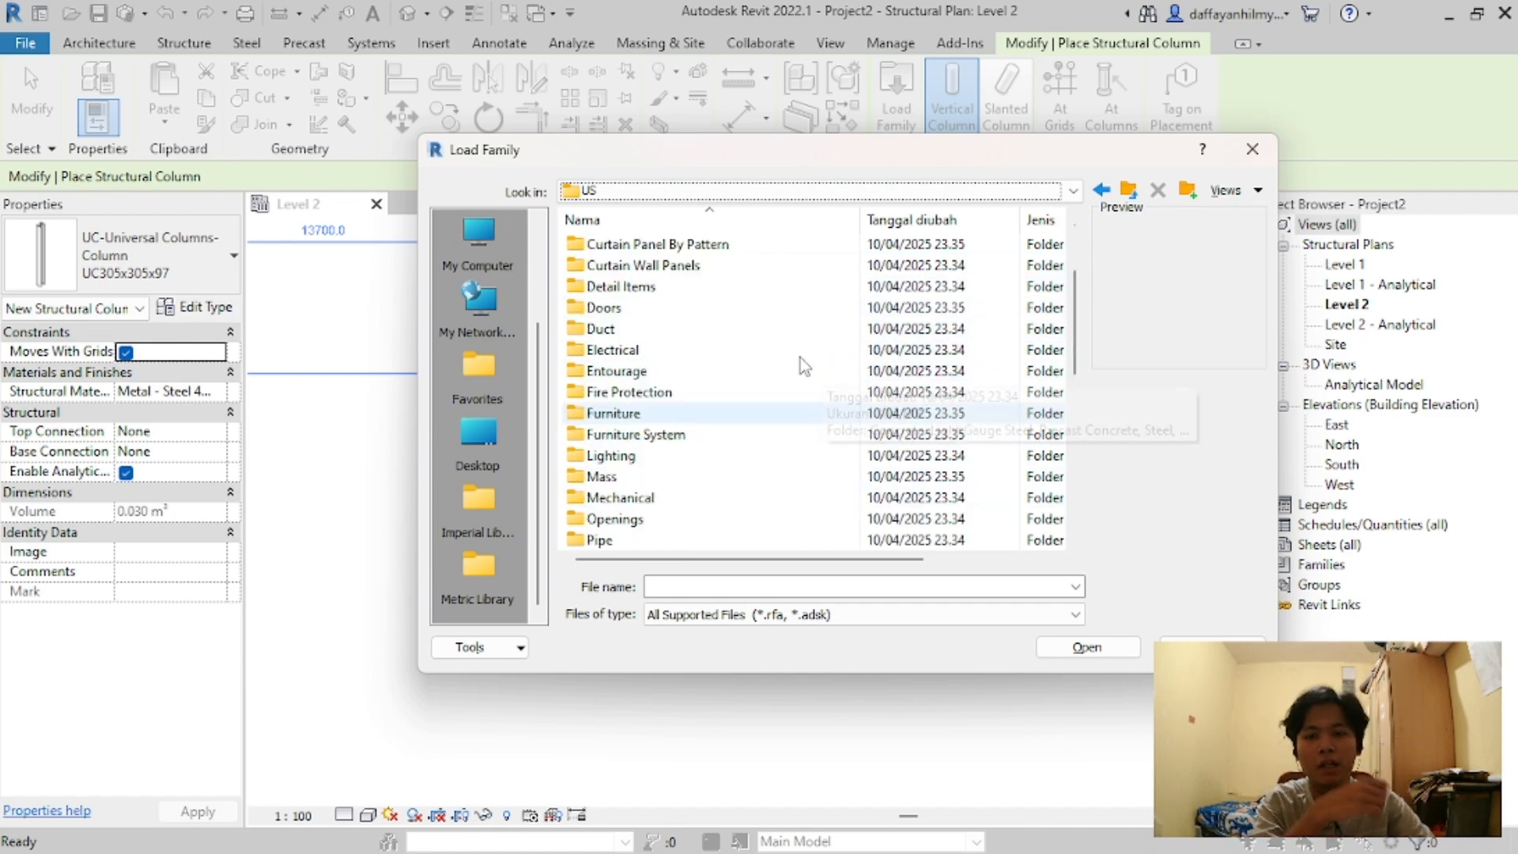
{"action": "double_click", "coordinate": [610, 331]}
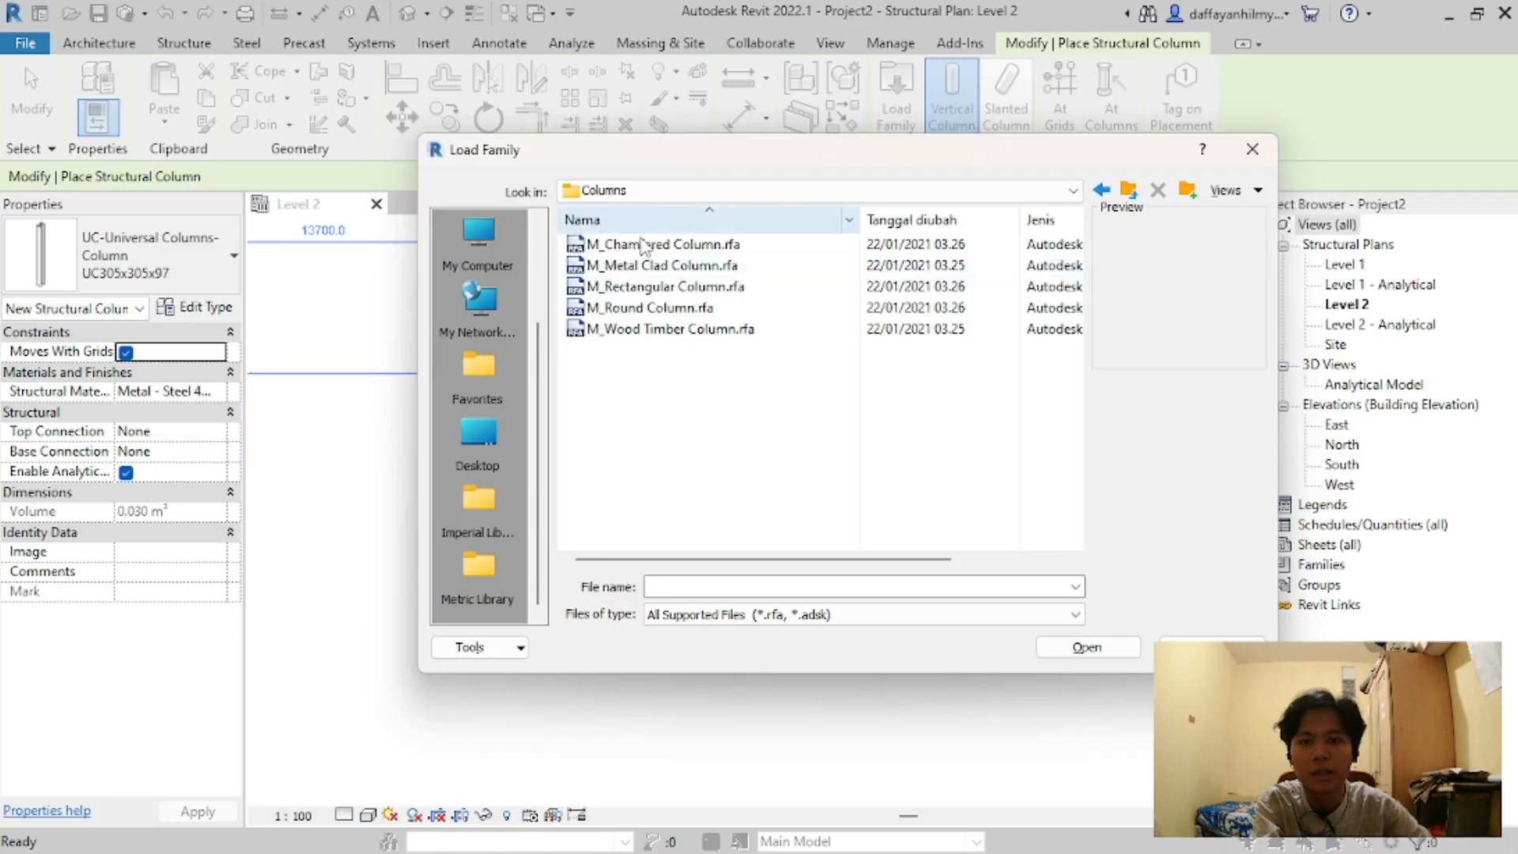
{"action": "left_click", "coordinate": [678, 289]}
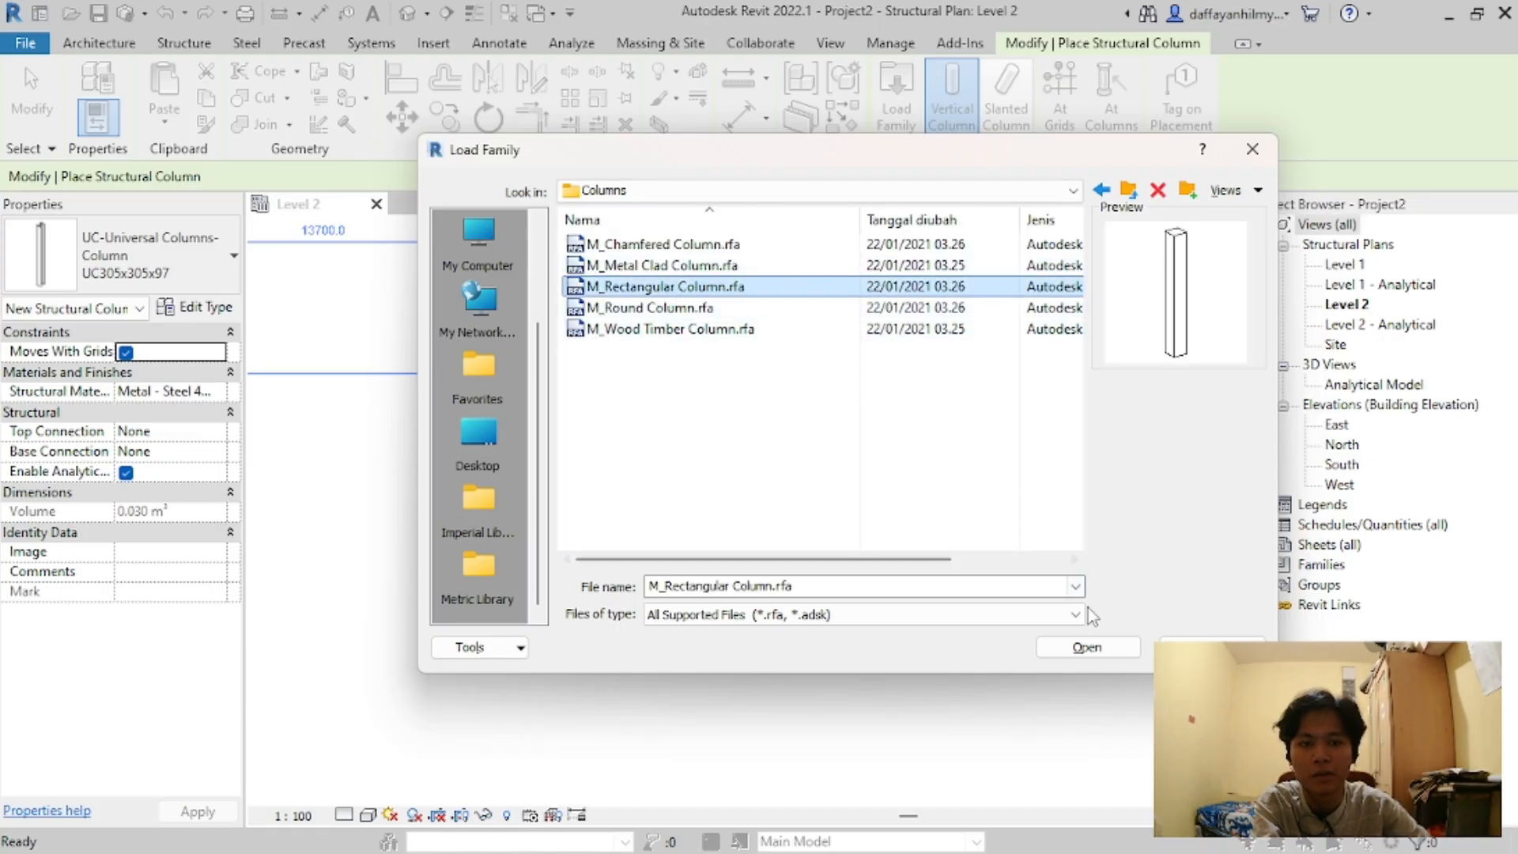
{"action": "left_click", "coordinate": [698, 246]}
Step: Load M_Concrete-Square-Column.rfa from the Concrete subfolder of the US library's Structural Columns folder
{"action": "left_click", "coordinate": [735, 192]}
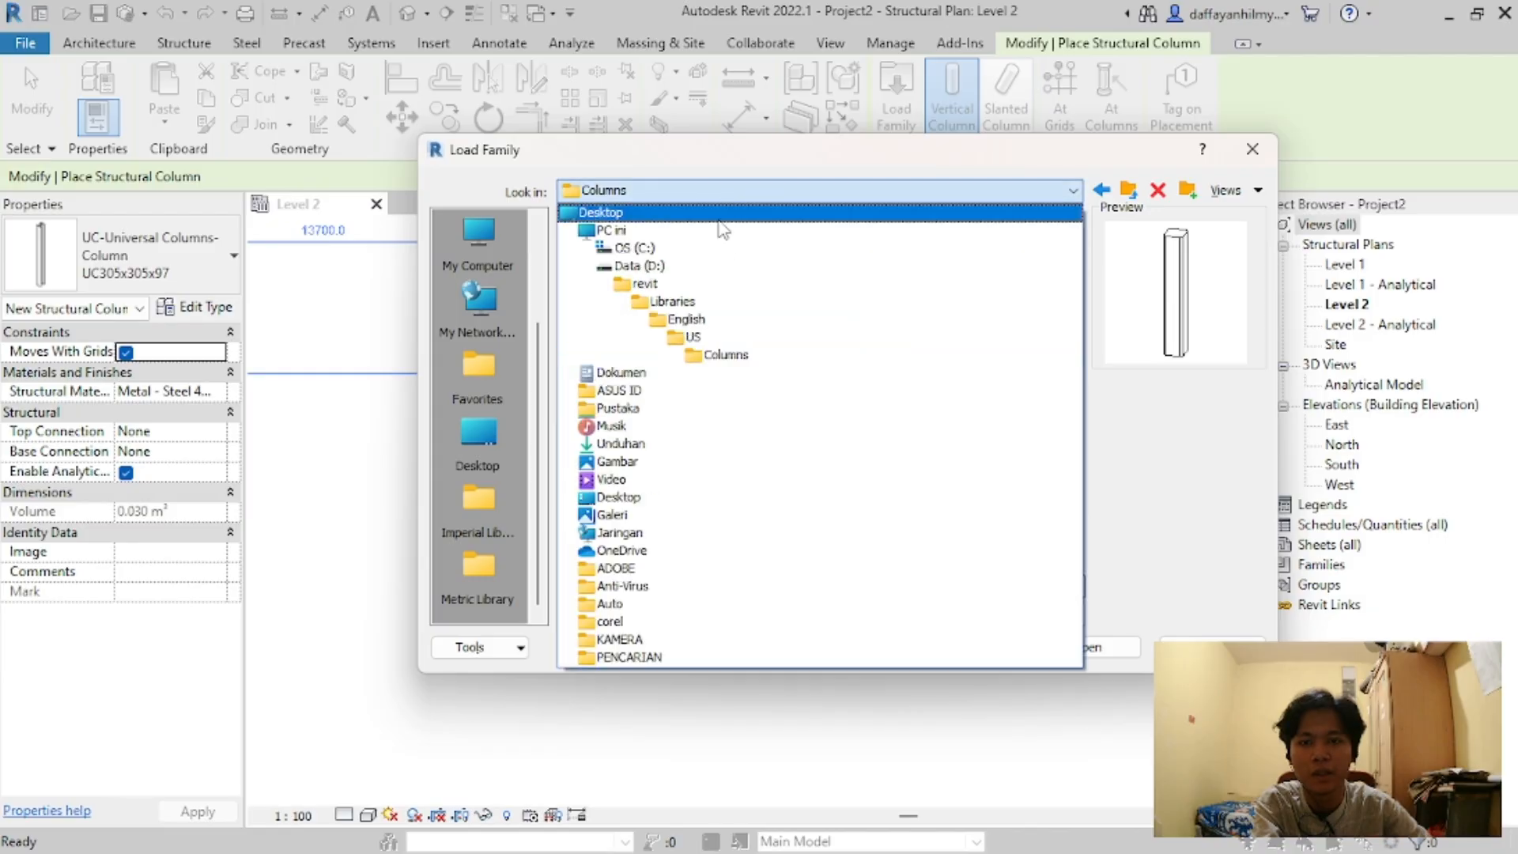
{"action": "left_click", "coordinate": [732, 338]}
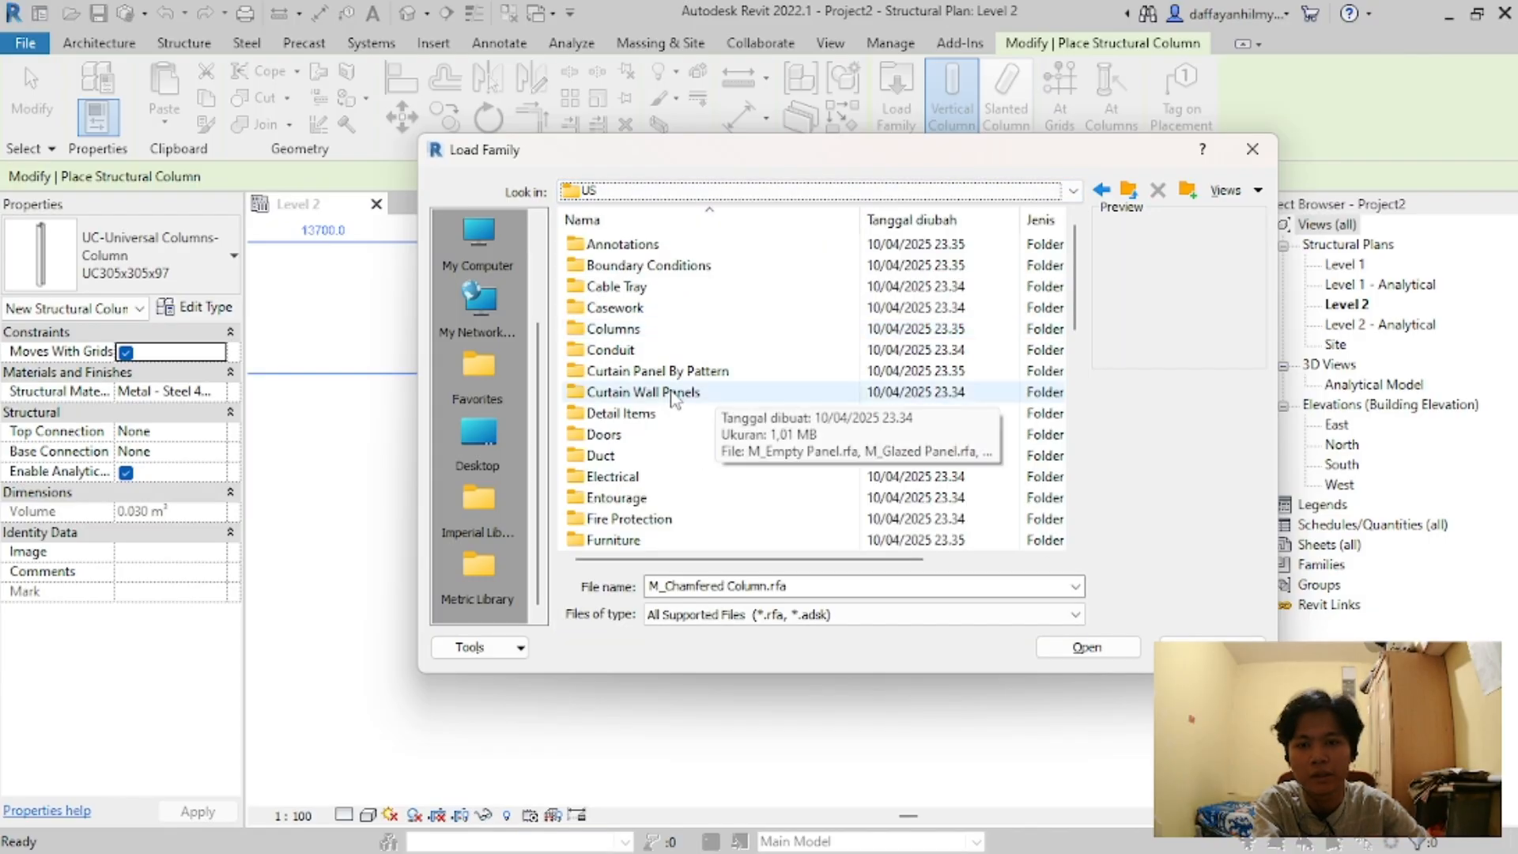
{"action": "scroll", "coordinate": [674, 396], "scroll_direction": "down", "scroll_amount": 5}
{"action": "scroll", "coordinate": [674, 395], "scroll_direction": "down", "scroll_amount": 4}
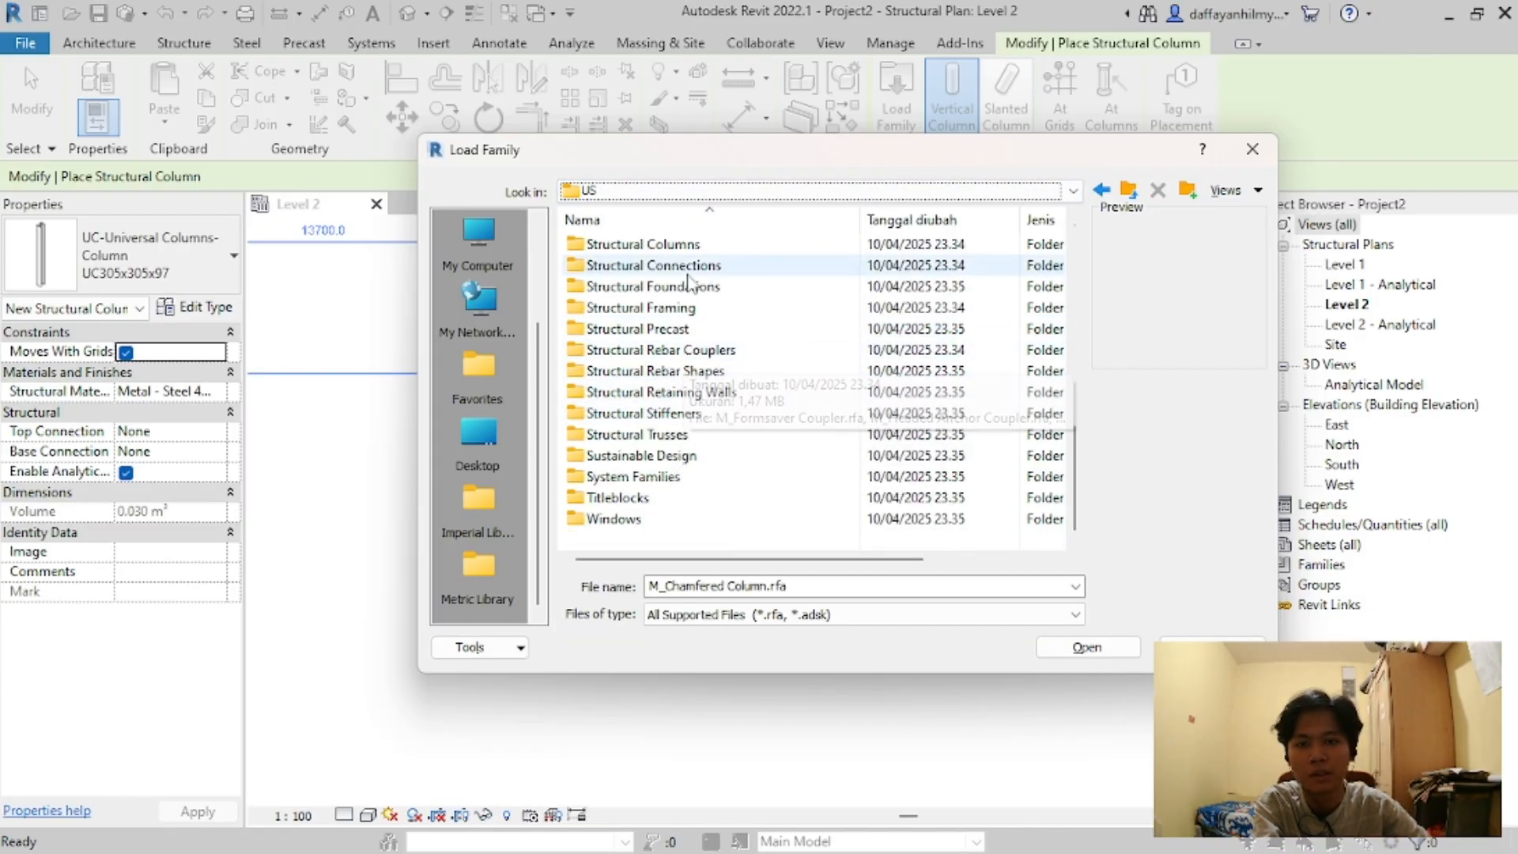
{"action": "left_click", "coordinate": [694, 247]}
{"action": "double_click", "coordinate": [693, 247]}
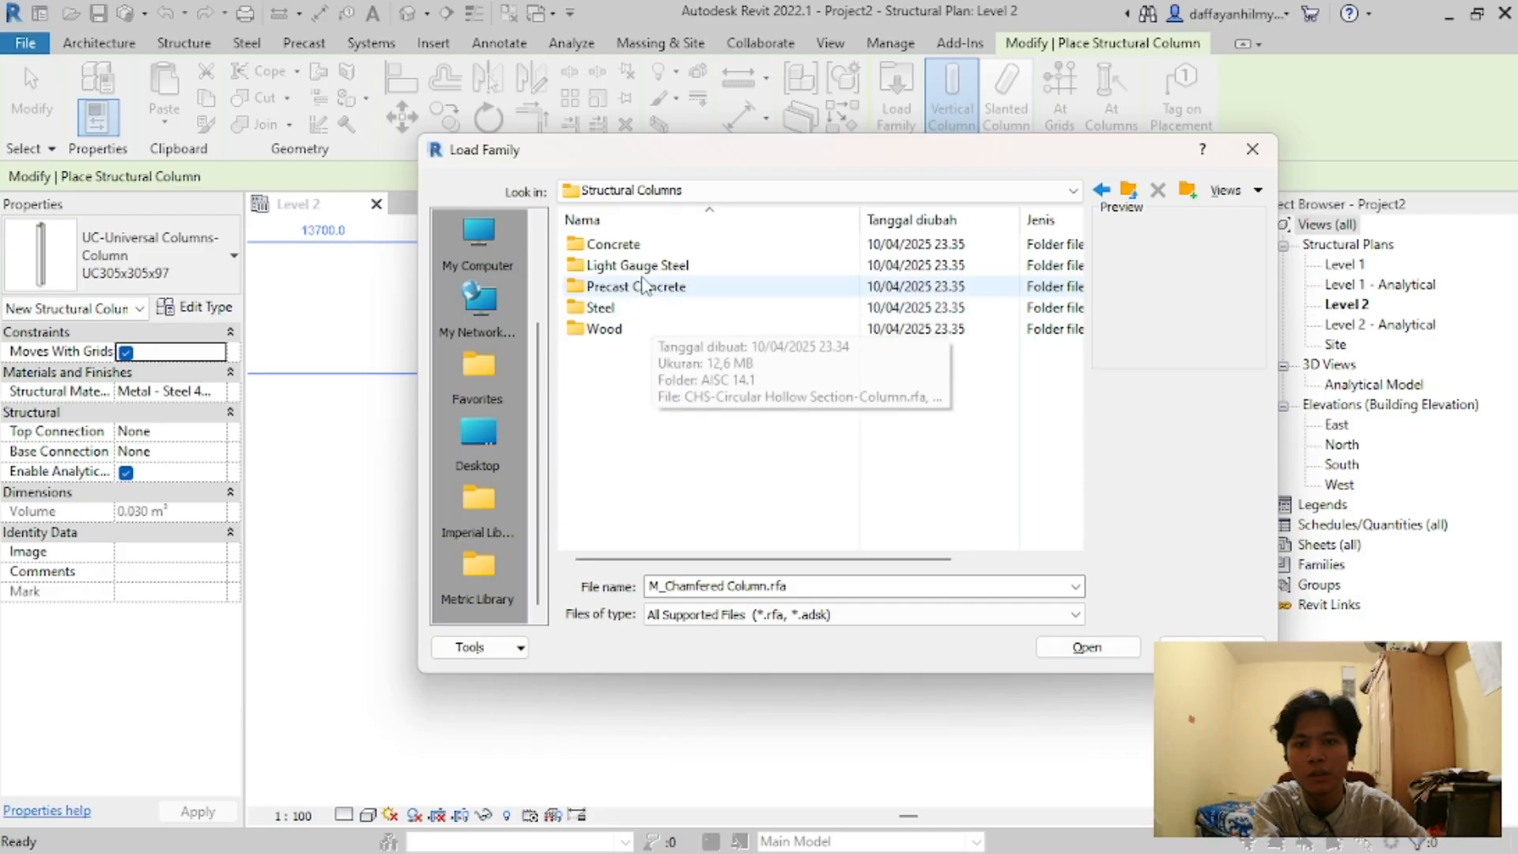
{"action": "double_click", "coordinate": [667, 243]}
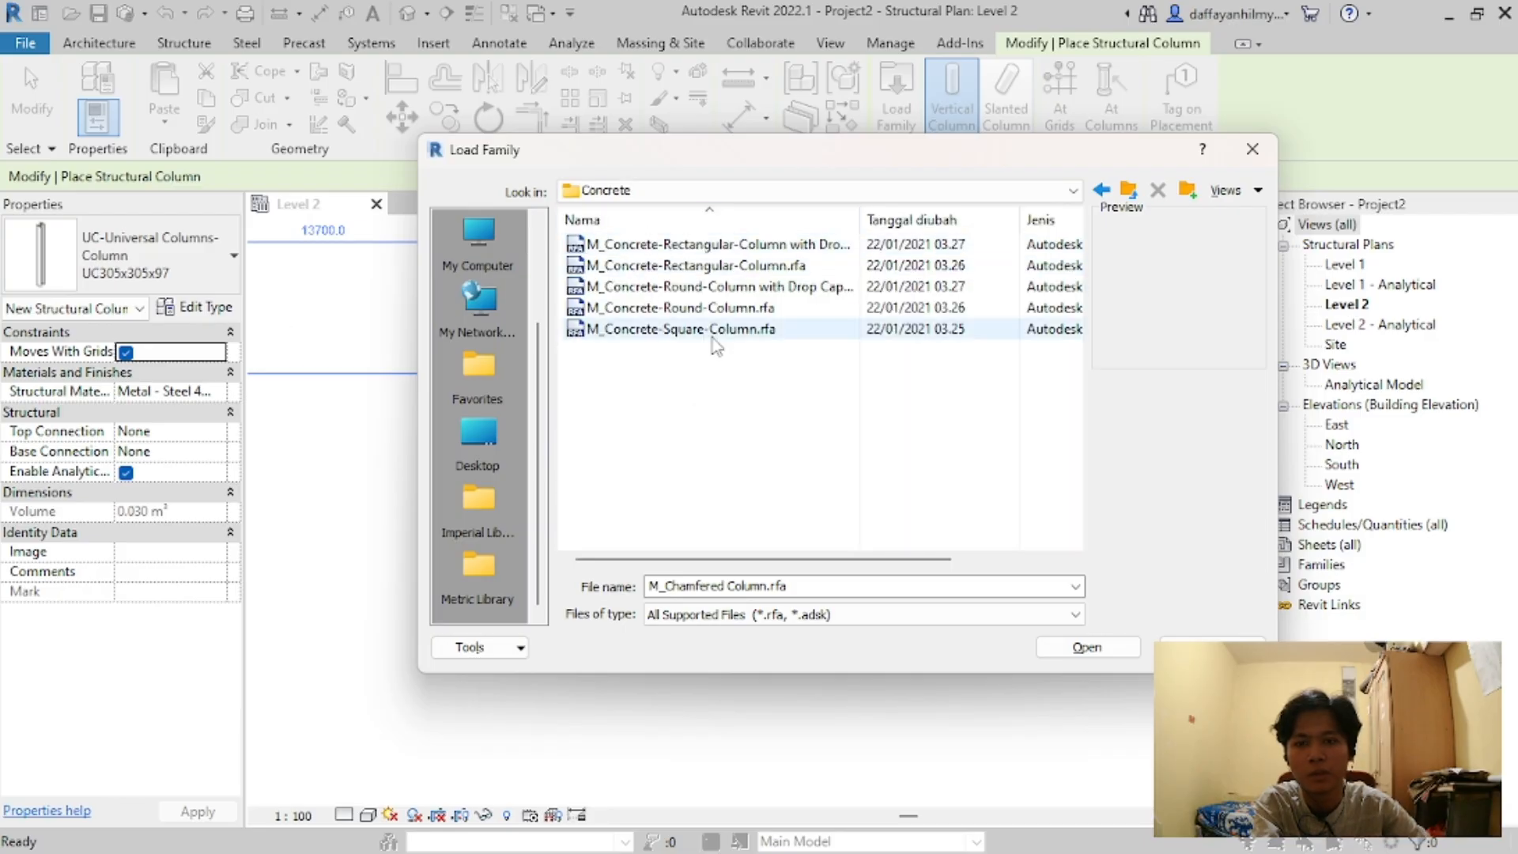
{"action": "left_click", "coordinate": [709, 329]}
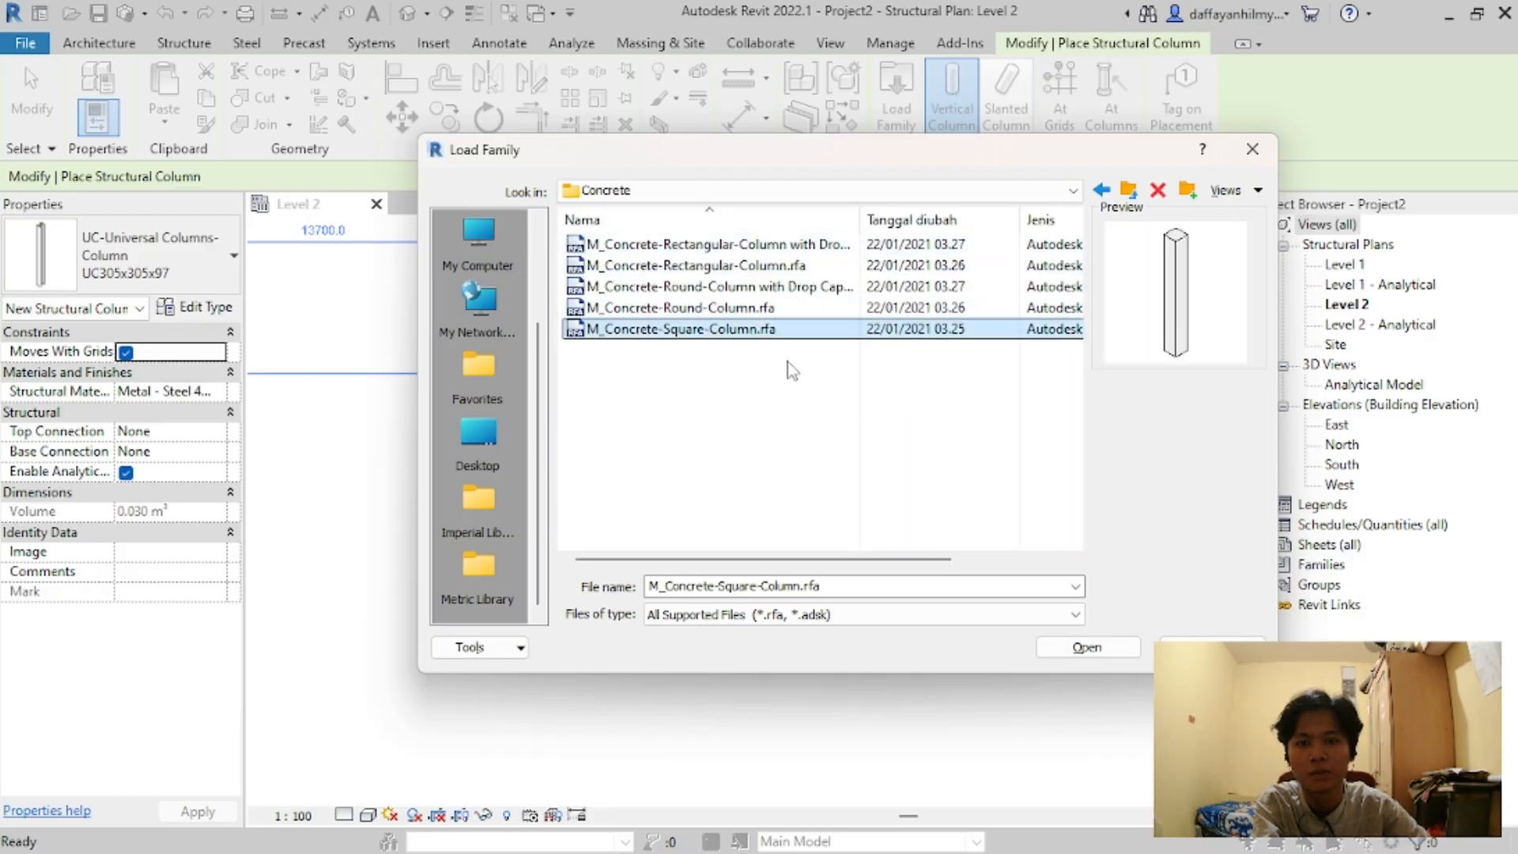
{"action": "left_click", "coordinate": [1095, 648]}
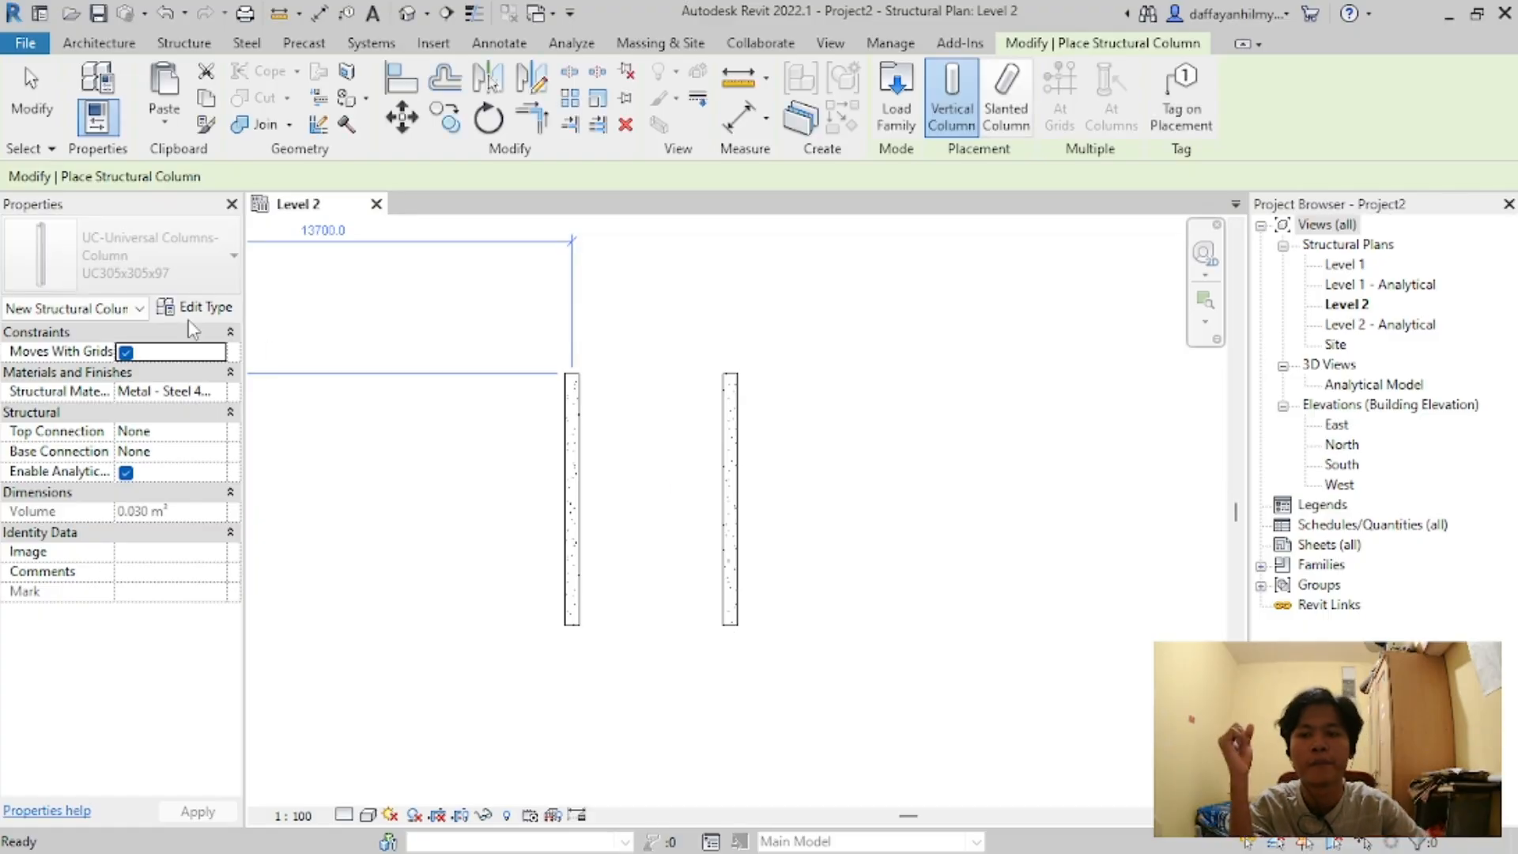
Step: Place 600 x 600mm M_Concrete-Square-Column columns on both endpoints of the left beam
{"action": "left_click", "coordinate": [186, 273]}
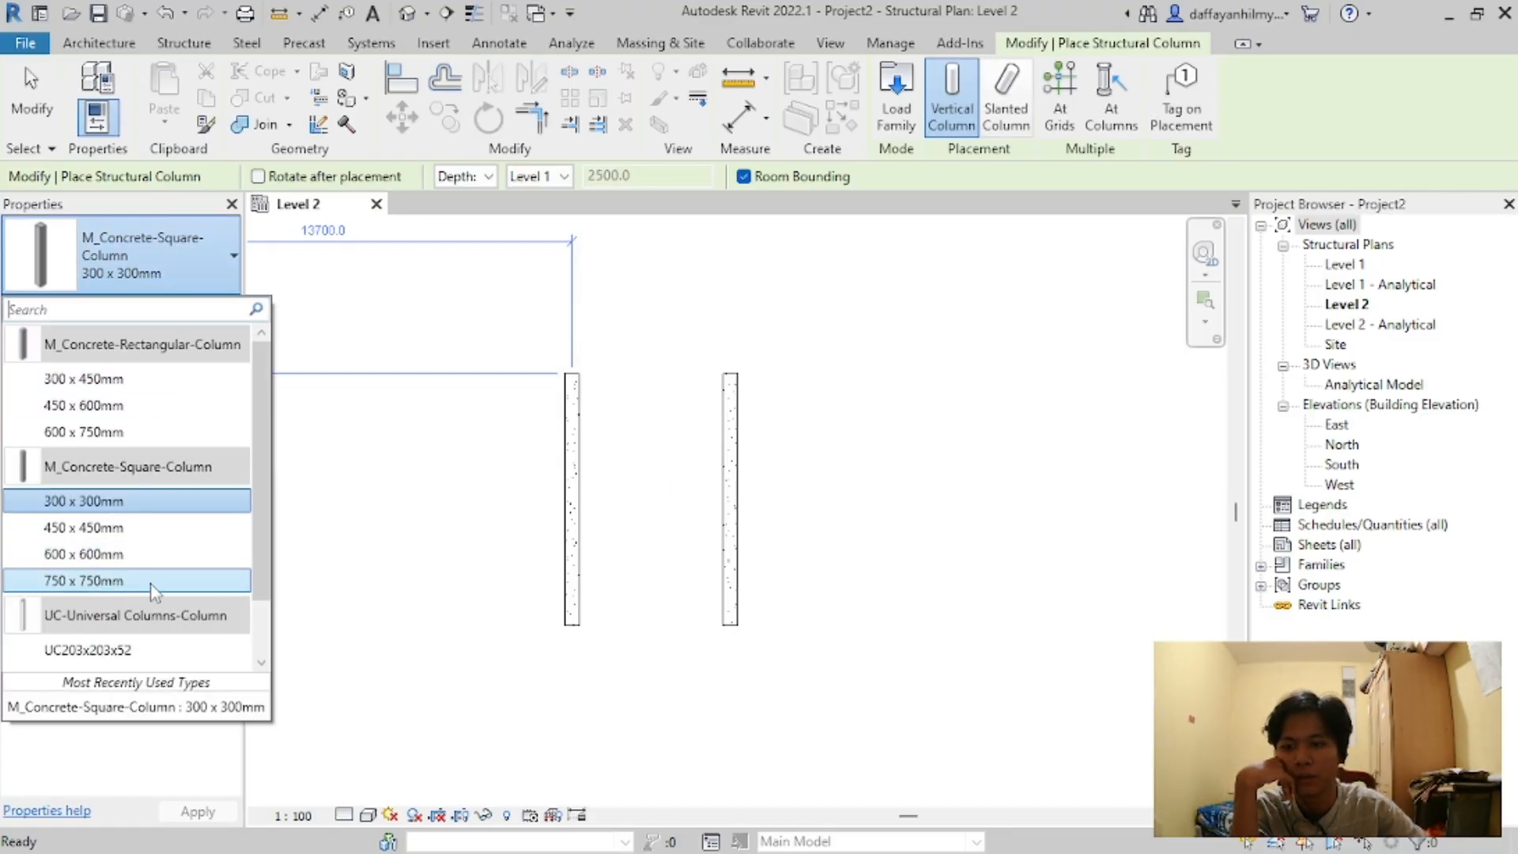
{"action": "scroll", "coordinate": [106, 589], "scroll_direction": "down", "scroll_amount": 1}
{"action": "left_click", "coordinate": [126, 484]}
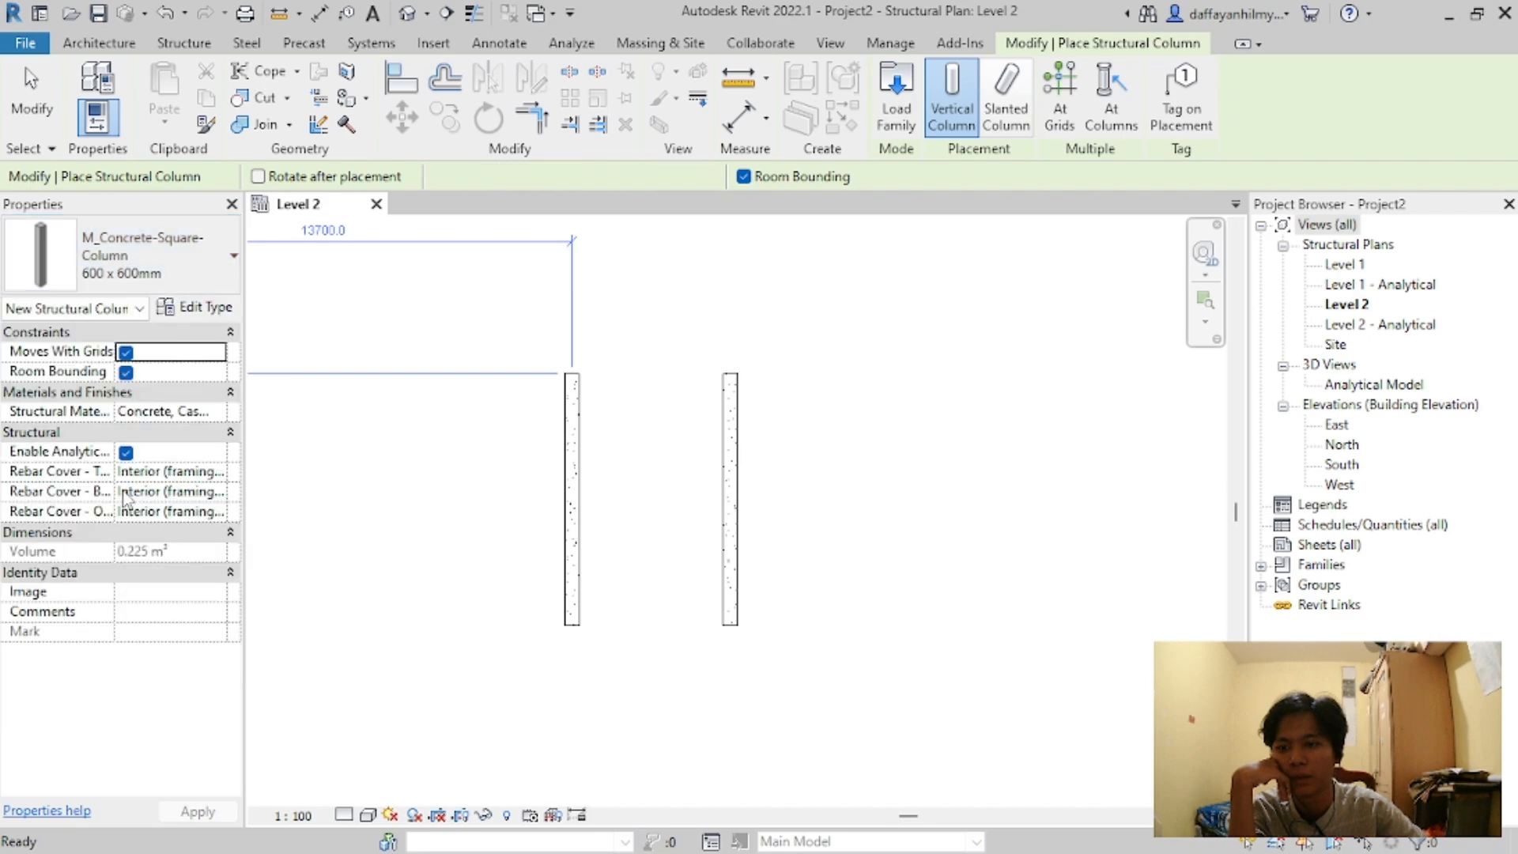
{"action": "scroll", "coordinate": [571, 376], "scroll_direction": "up", "scroll_amount": 2}
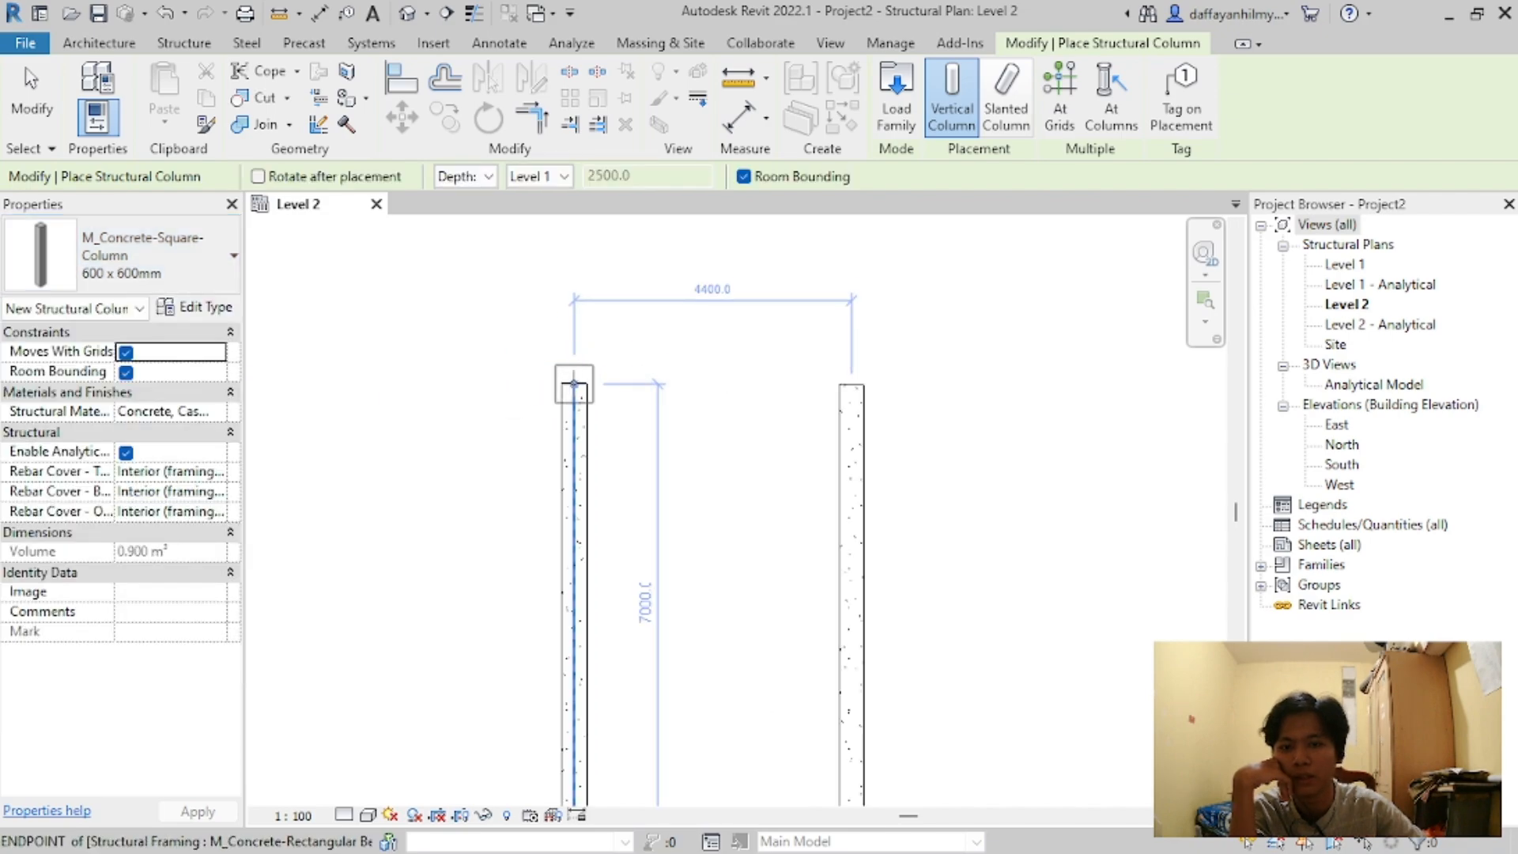
{"action": "scroll", "coordinate": [573, 384], "scroll_direction": "down", "scroll_amount": 2}
{"action": "scroll", "coordinate": [577, 630], "scroll_direction": "up", "scroll_amount": 2}
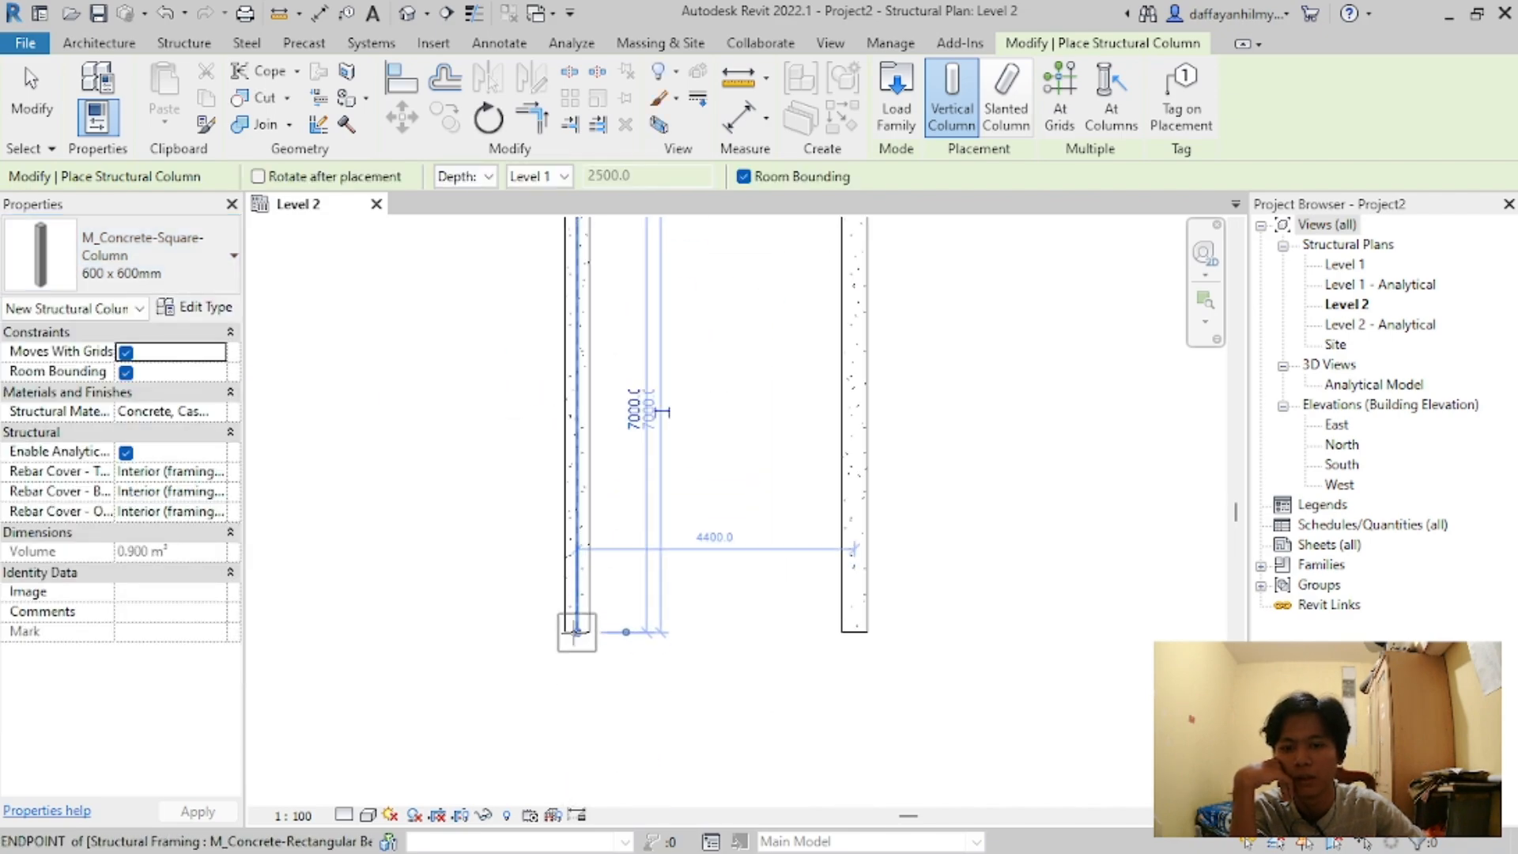
{"action": "left_click", "coordinate": [577, 630]}
{"action": "key", "text": "Escape"}
{"action": "key", "text": "Escape"}
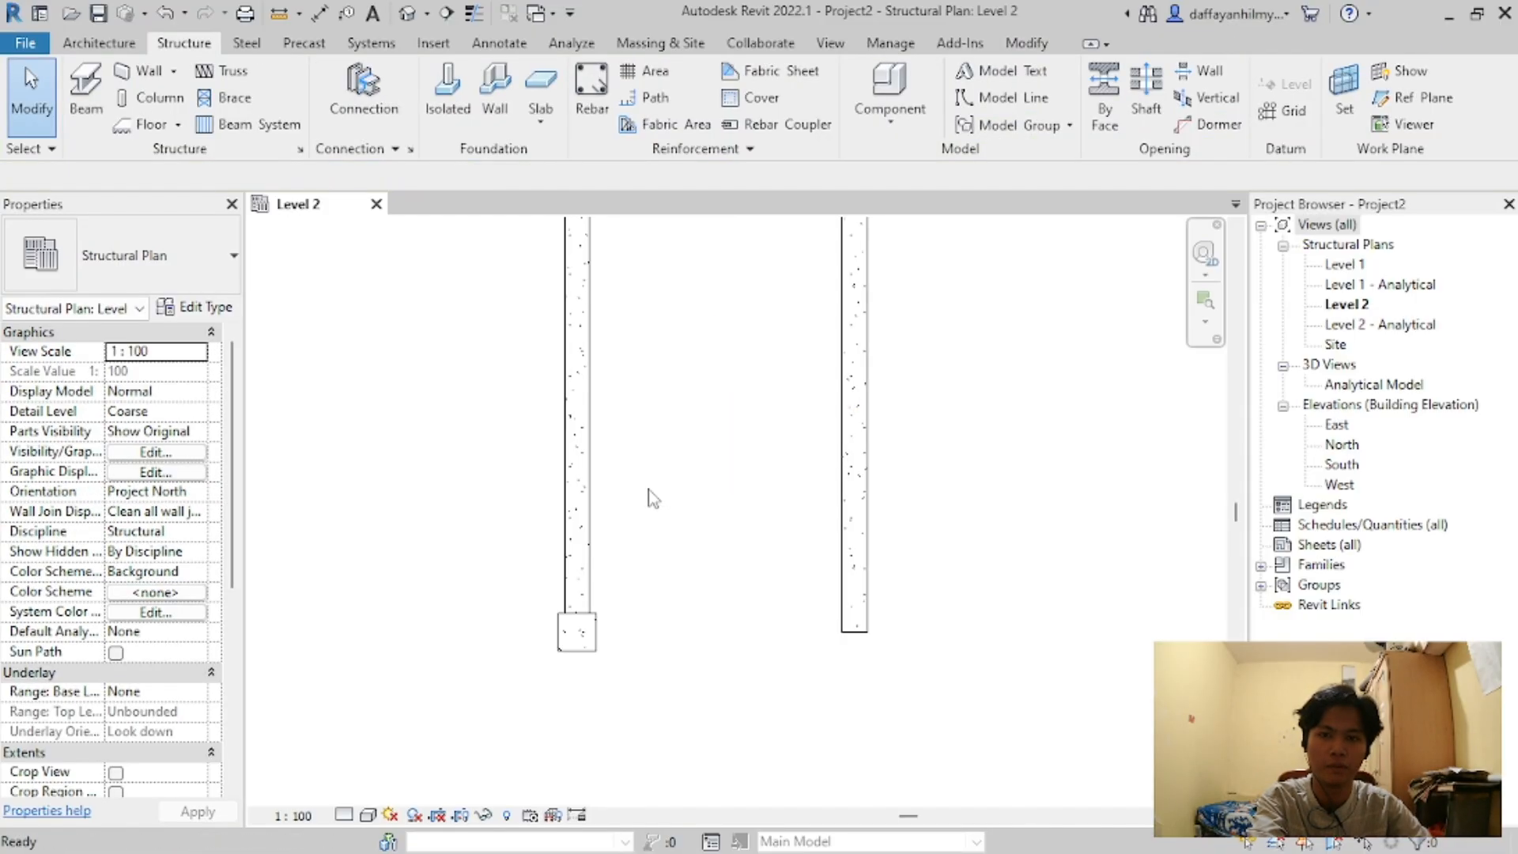
{"action": "scroll", "coordinate": [650, 499], "scroll_direction": "down", "scroll_amount": 2}
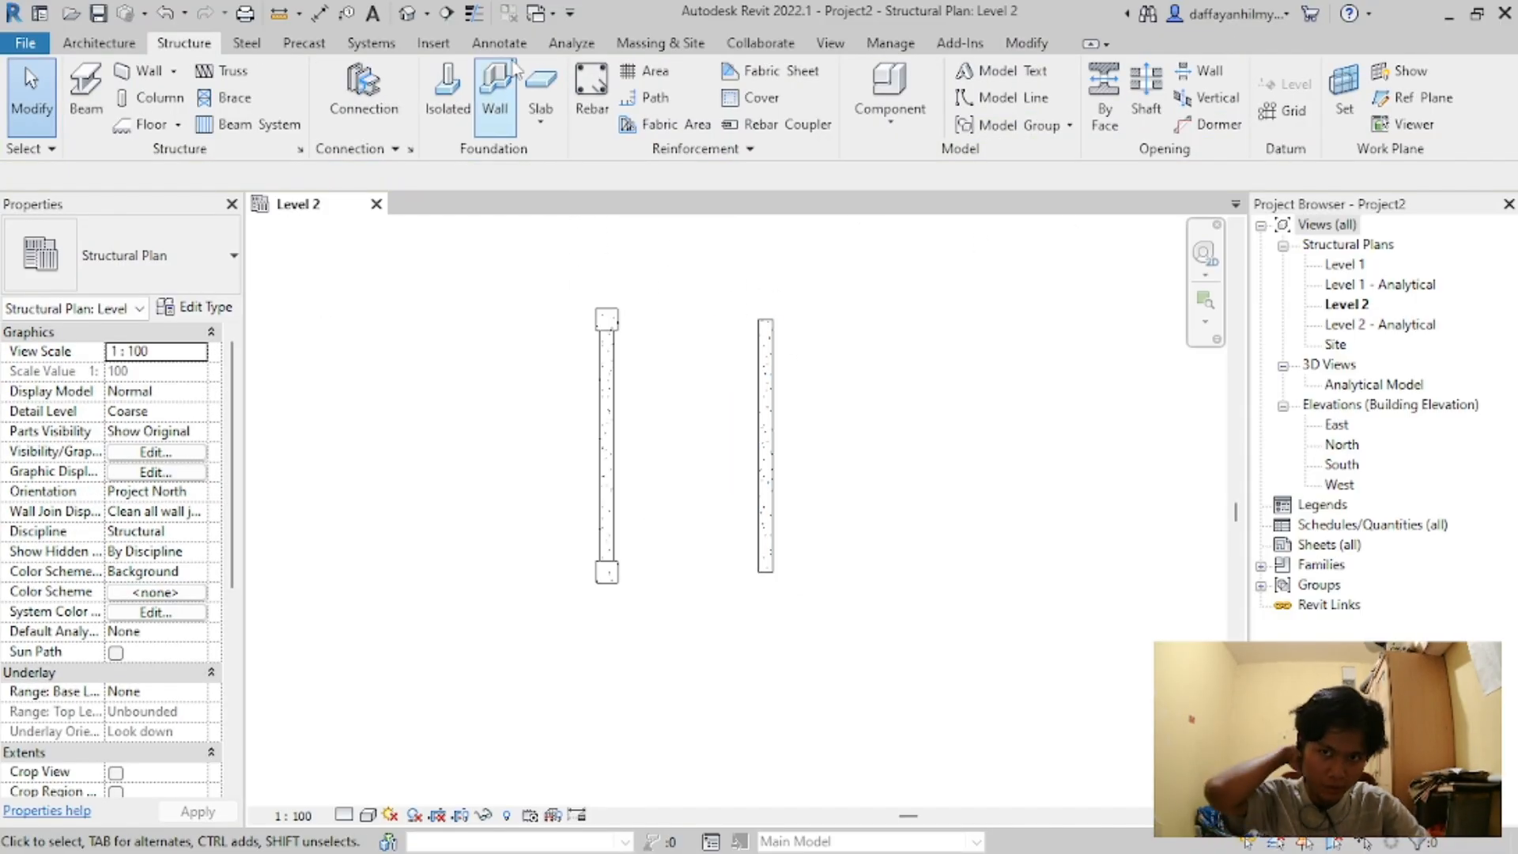
Step: Open the default 3D view and switch back to the Level 2 structural plan
{"action": "left_click", "coordinate": [831, 43]}
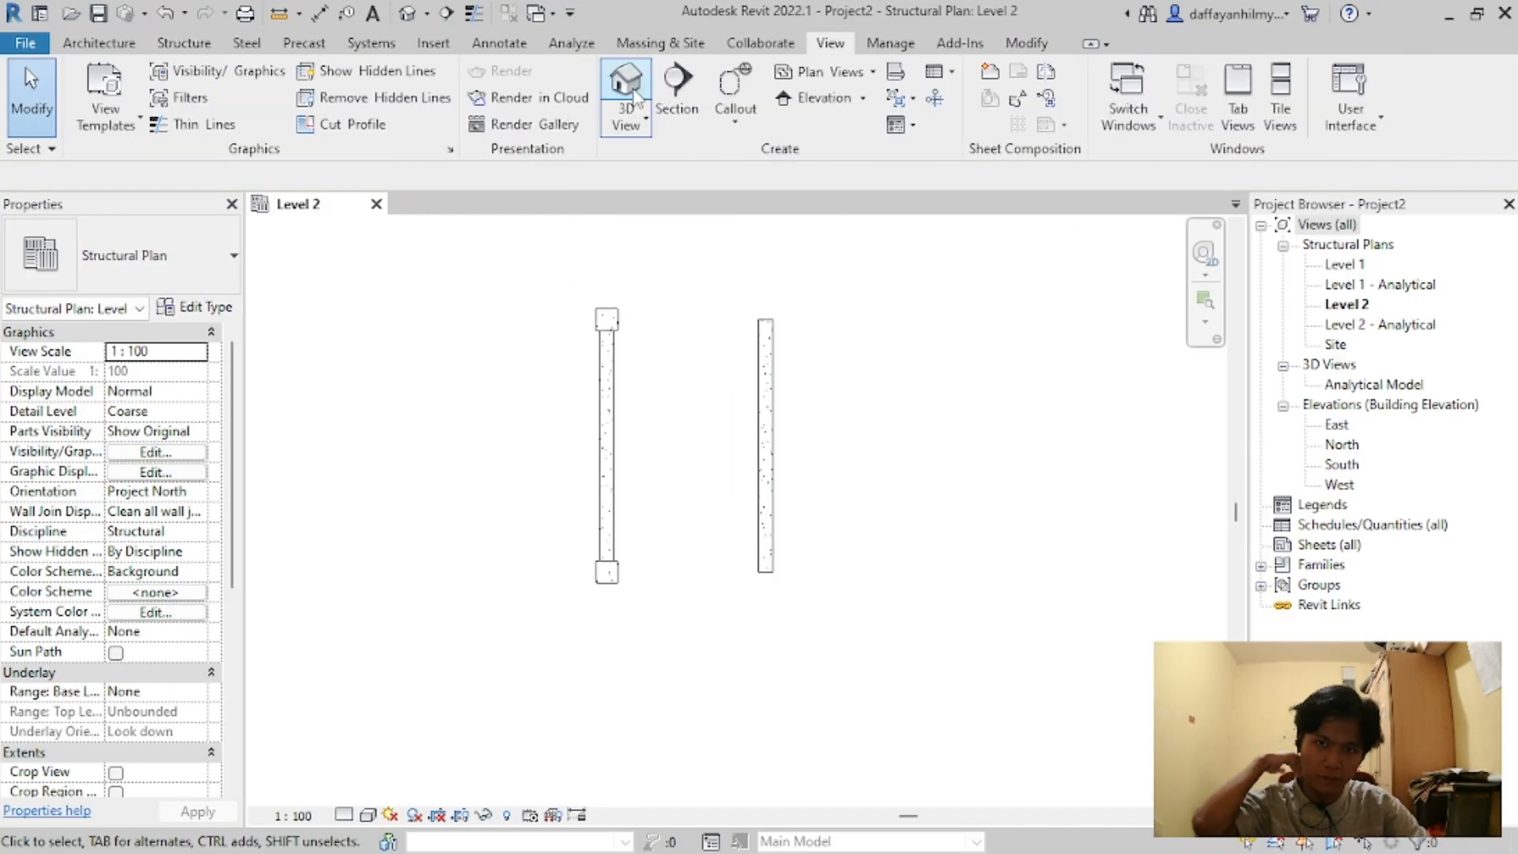
{"action": "left_click", "coordinate": [624, 91]}
{"action": "left_click", "coordinate": [320, 205]}
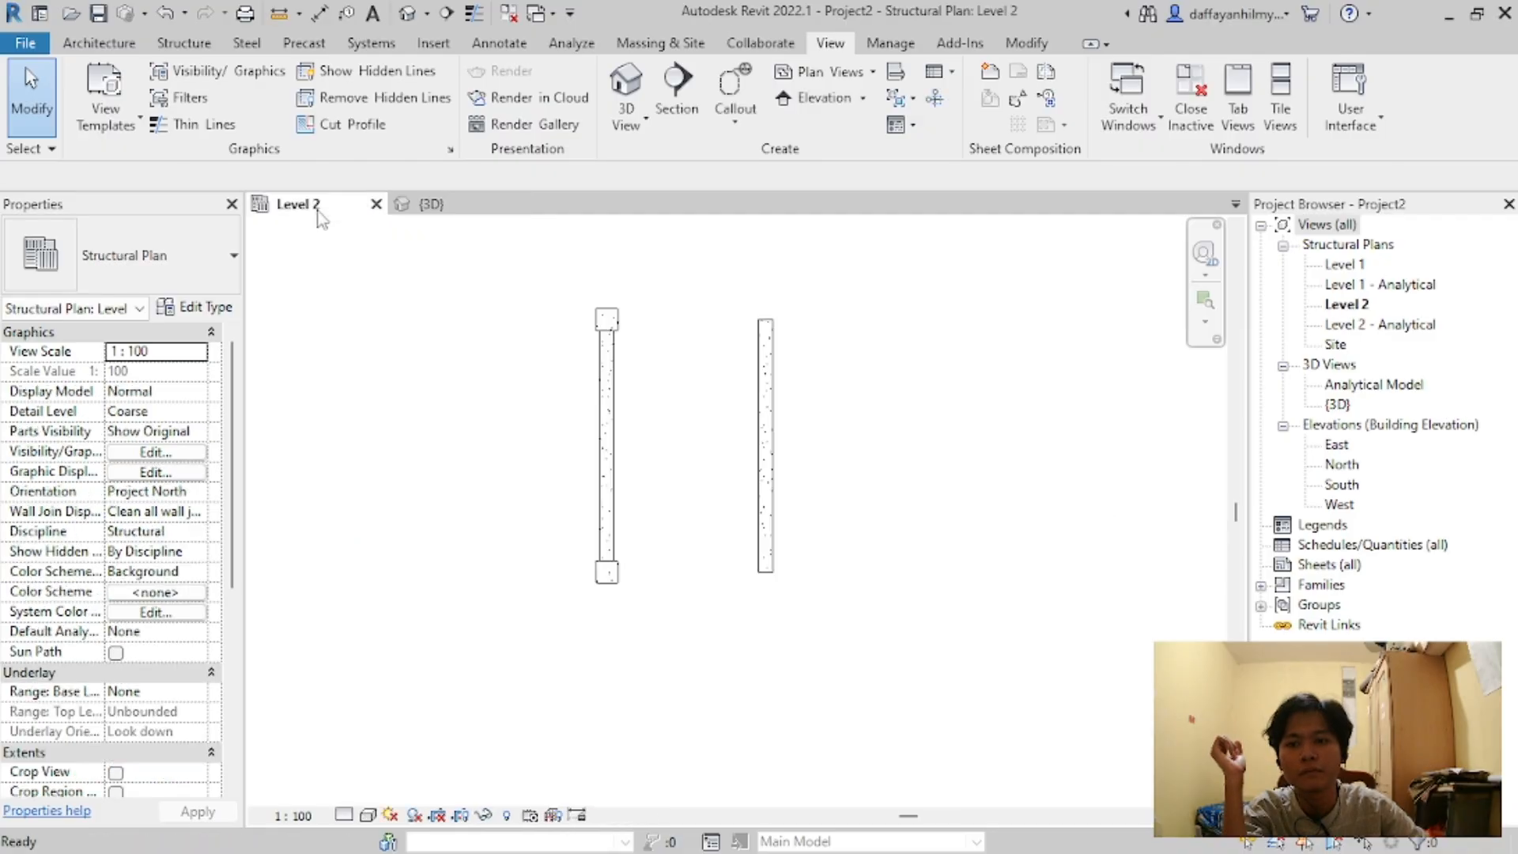
Step: Hide the Levels annotation category in the 3D view through its Visibility/Graphic Overrides
{"action": "left_click", "coordinate": [427, 204]}
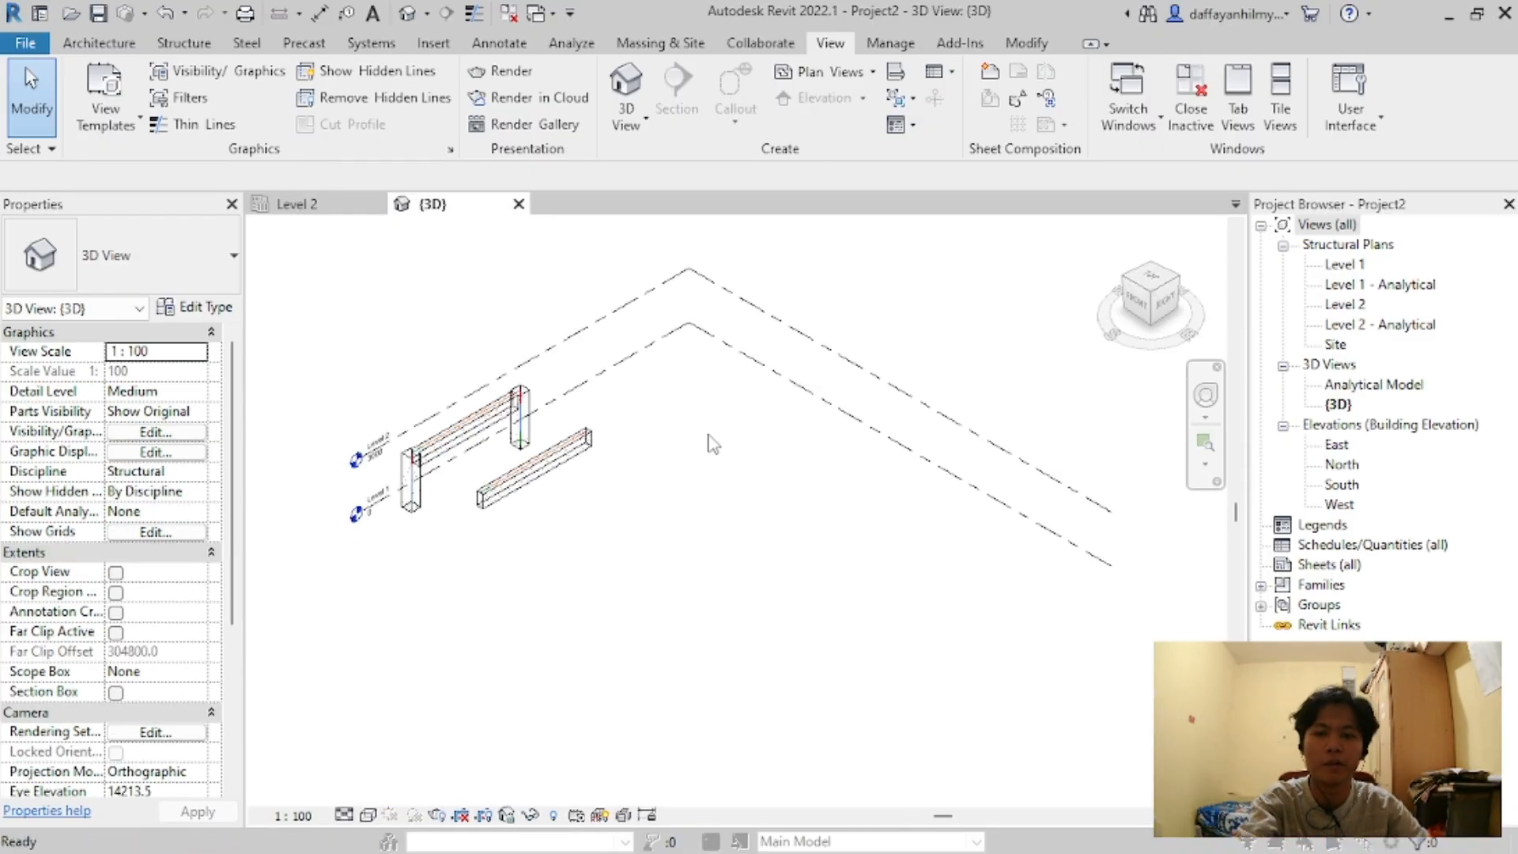
{"action": "key", "text": "v"}
{"action": "key", "text": "v"}
{"action": "left_click", "coordinate": [286, 134]}
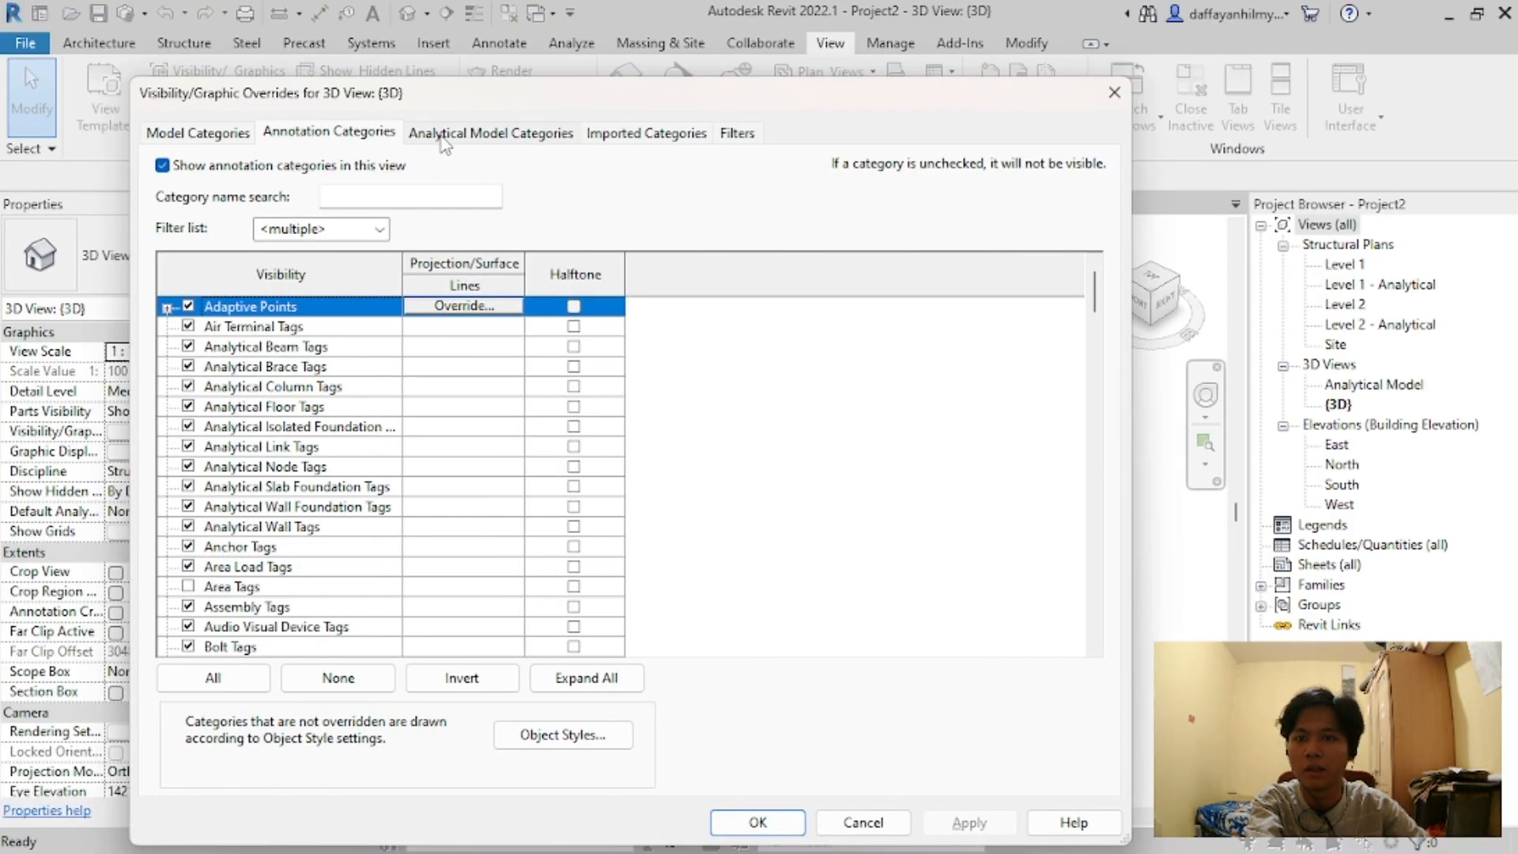
{"action": "left_click", "coordinate": [444, 135]}
{"action": "left_click", "coordinate": [349, 165]}
{"action": "left_click", "coordinate": [340, 135]}
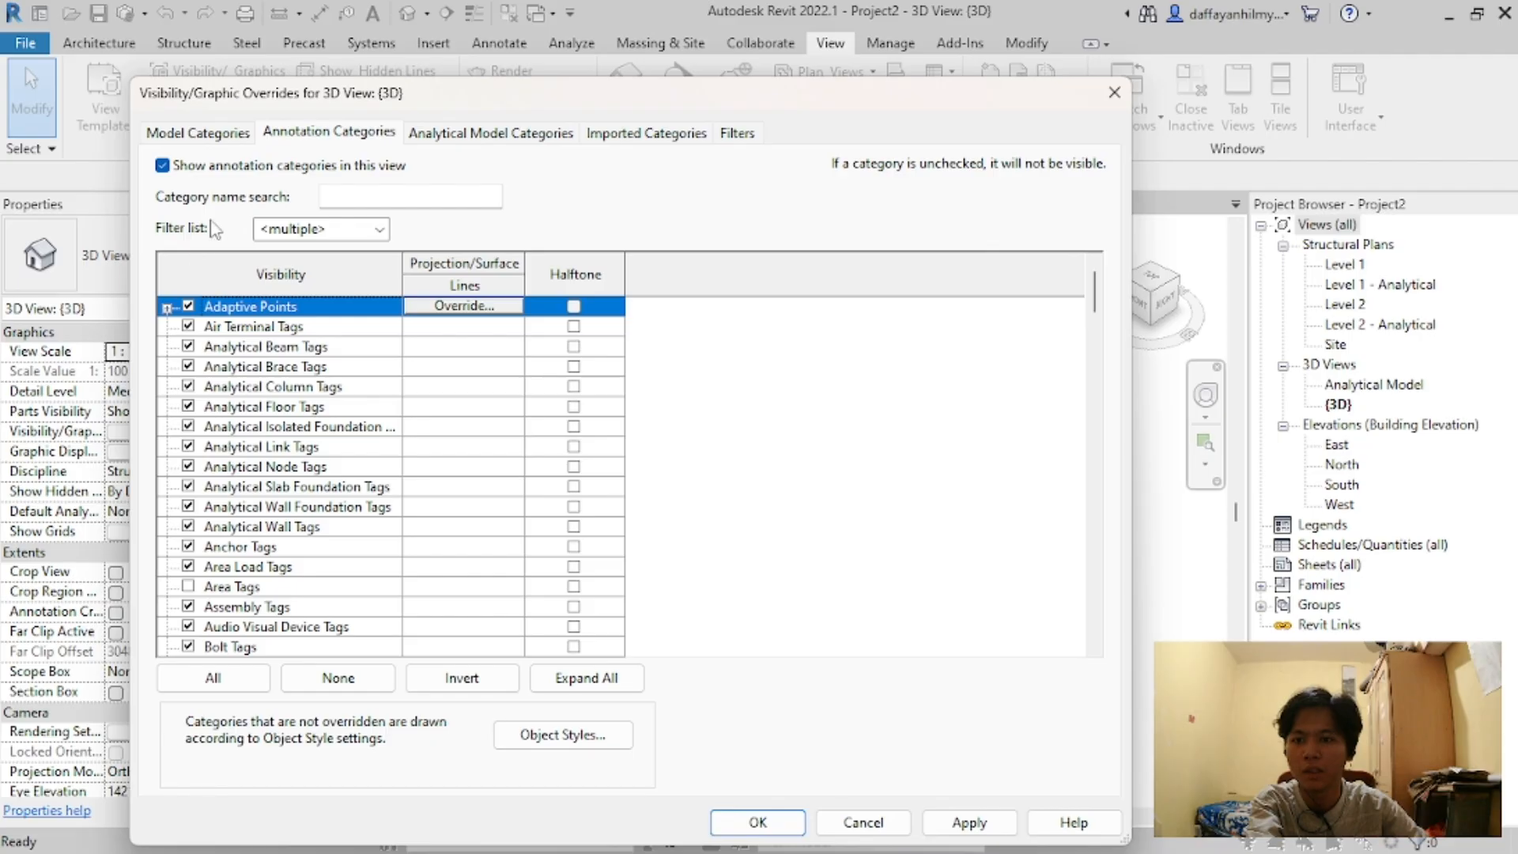
{"action": "left_click", "coordinate": [371, 196]}
{"action": "type", "text": "lev"}
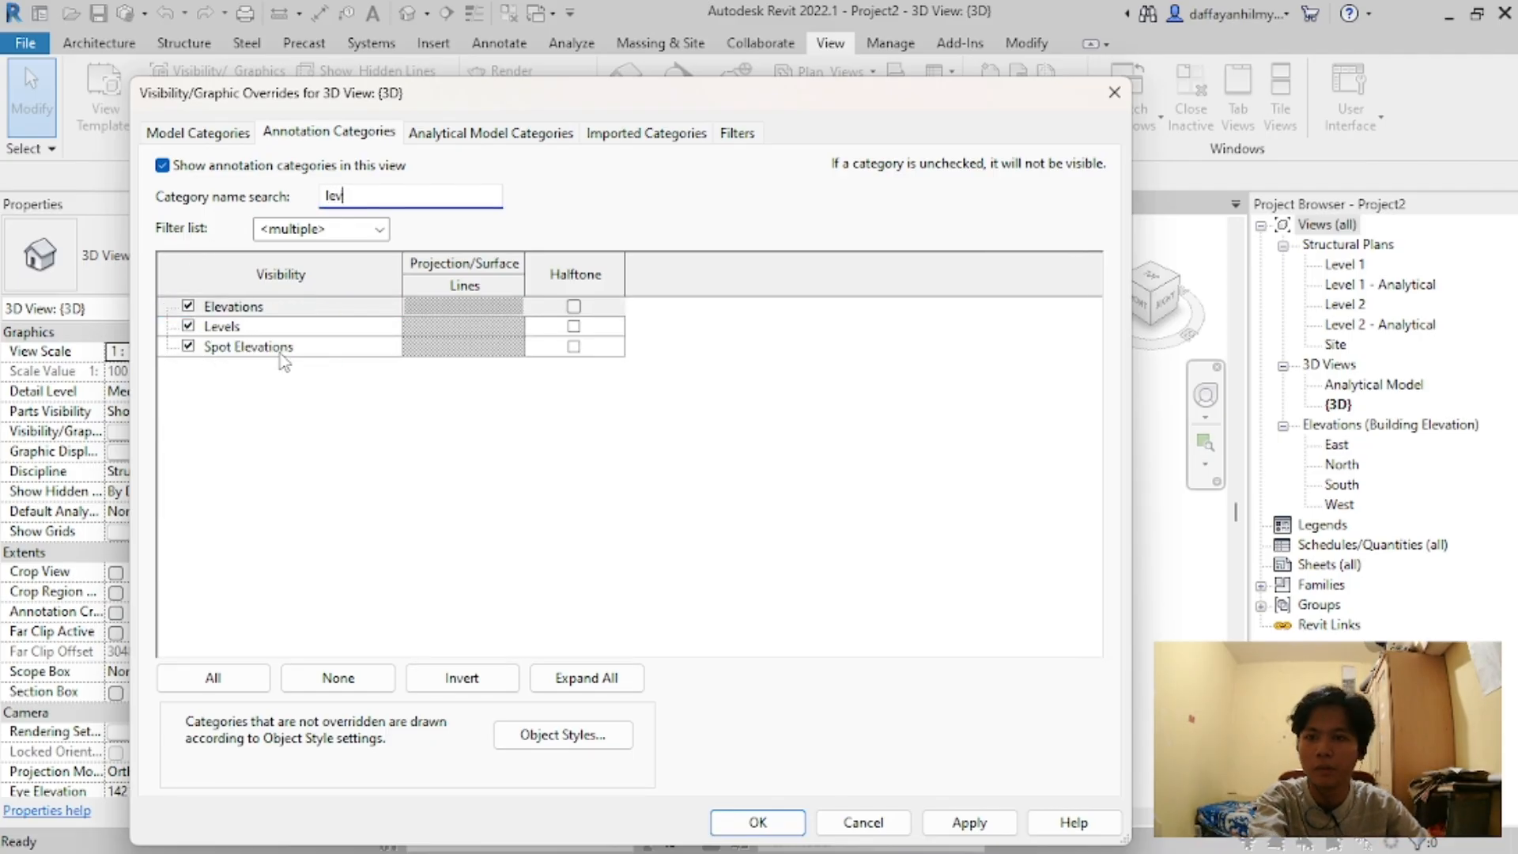
{"action": "left_click", "coordinate": [188, 326]}
{"action": "left_click", "coordinate": [969, 822]}
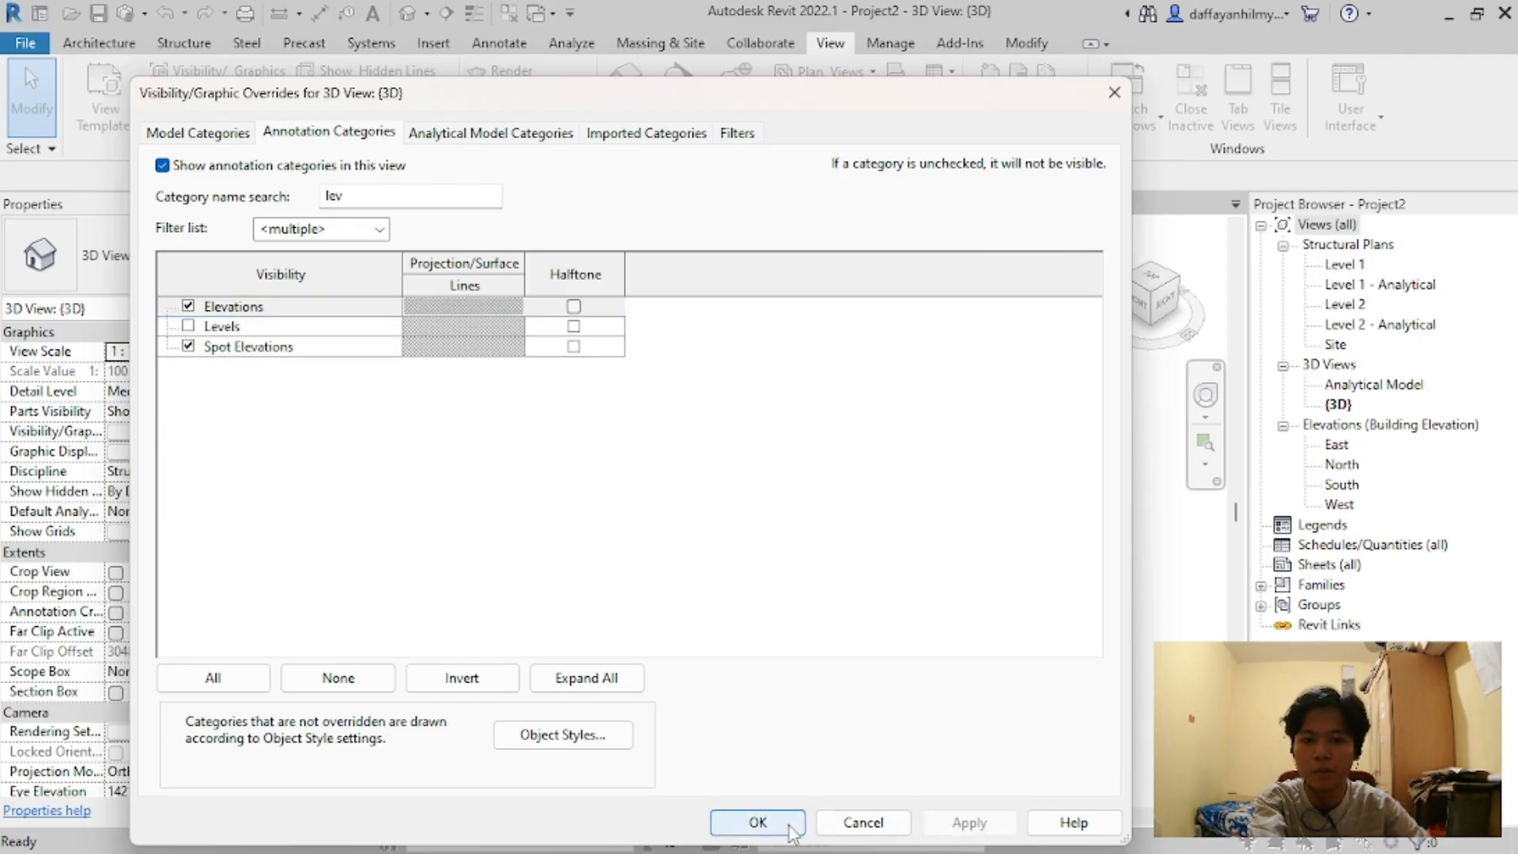
{"action": "left_click", "coordinate": [757, 822]}
Step: Open the South elevation and hide its Levels annotation category through the Visibility/Graphic Overrides
{"action": "scroll", "coordinate": [598, 472], "scroll_direction": "up", "scroll_amount": 2}
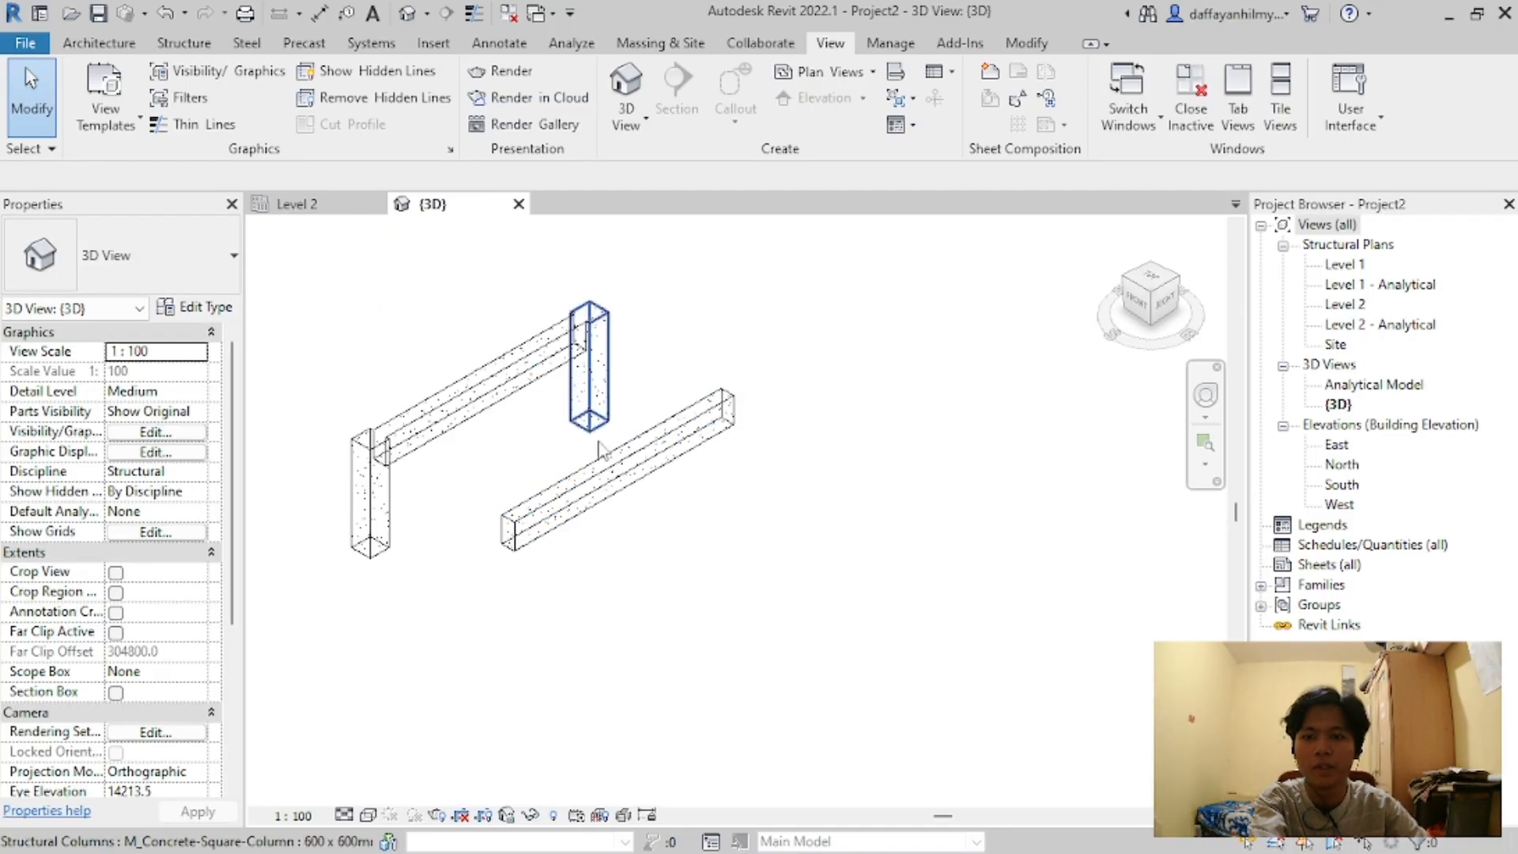
{"action": "middle_click_drag", "start_coordinate": [672, 455], "coordinate": [763, 439], "text": "shift"}
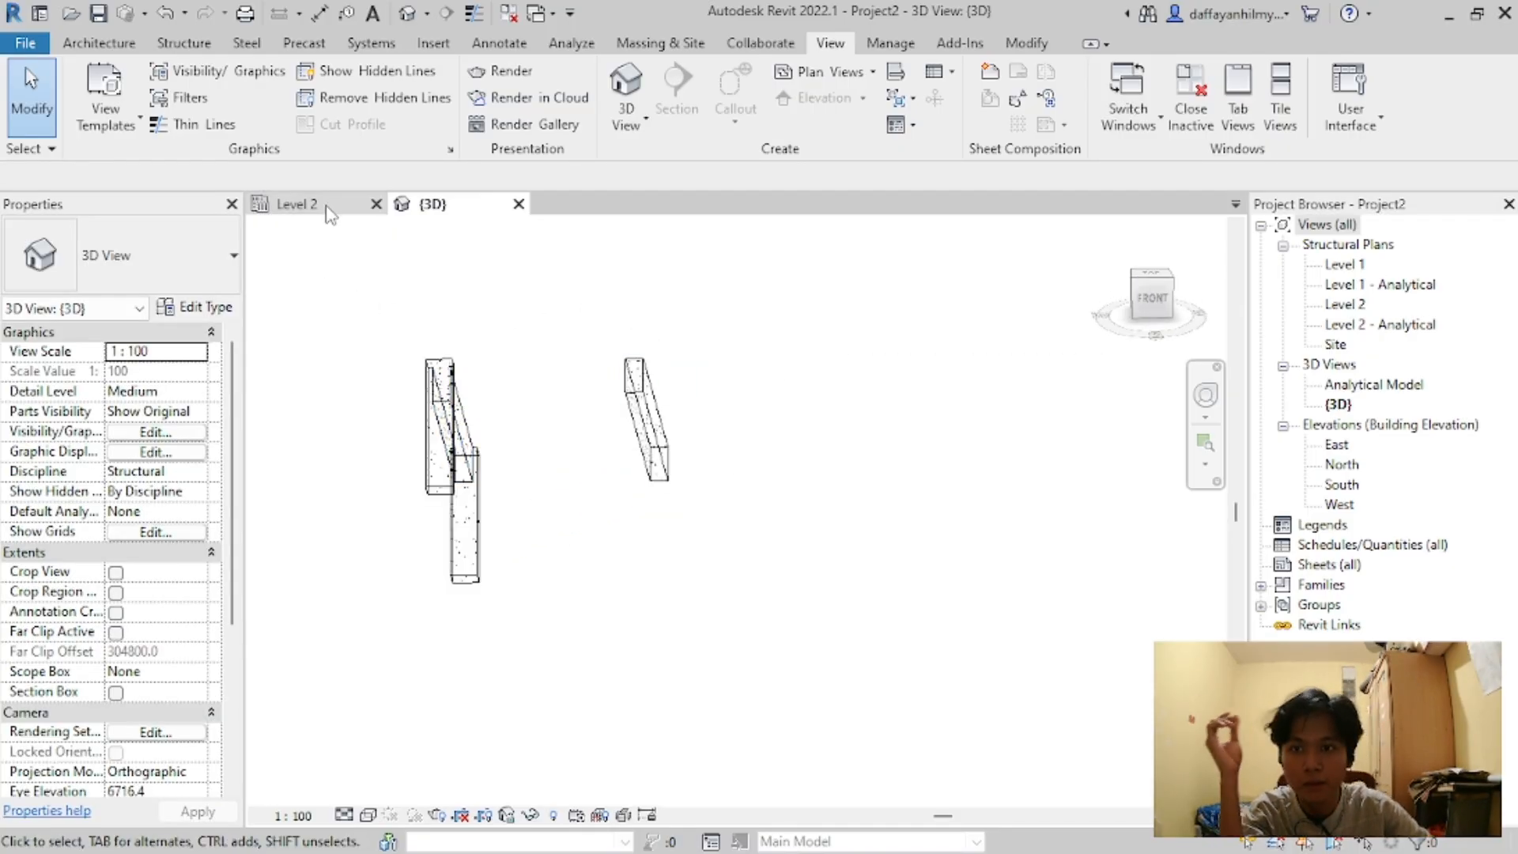
{"action": "left_click", "coordinate": [295, 204]}
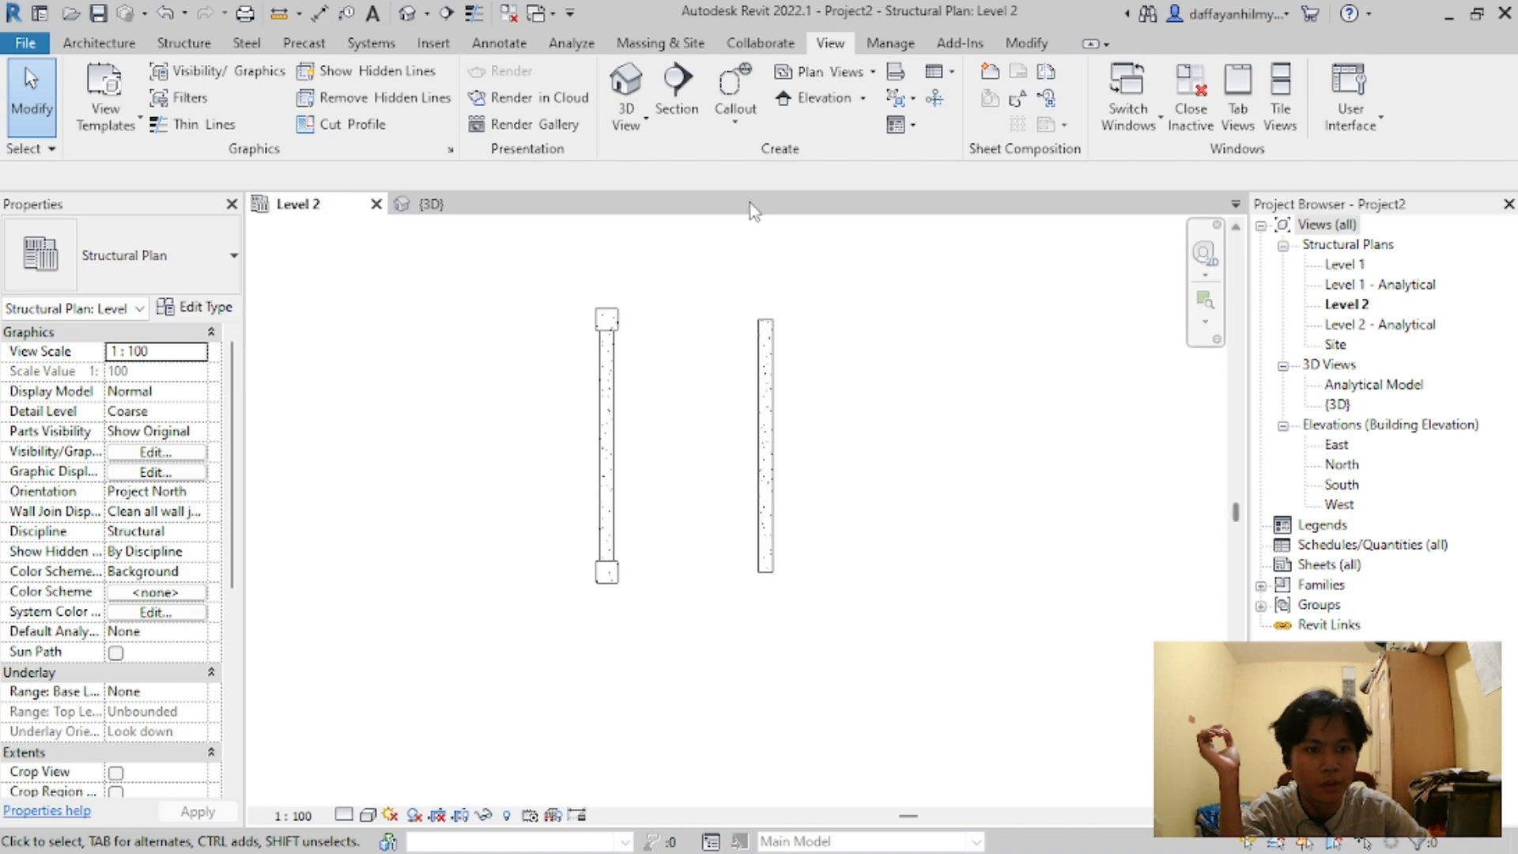
{"action": "double_click", "coordinate": [1347, 488]}
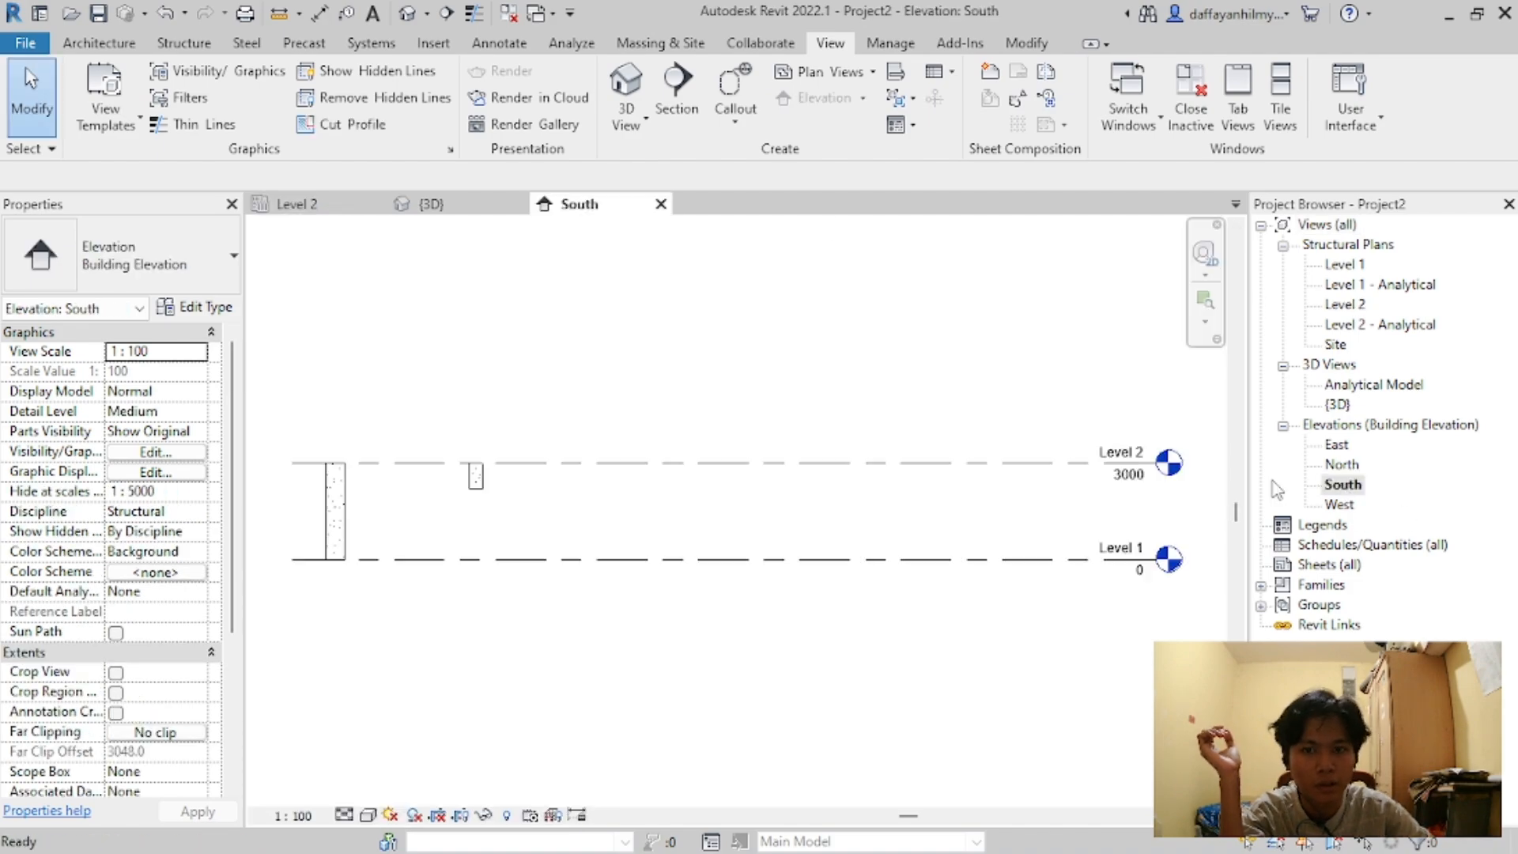
{"action": "key", "text": "v"}
{"action": "key", "text": "g"}
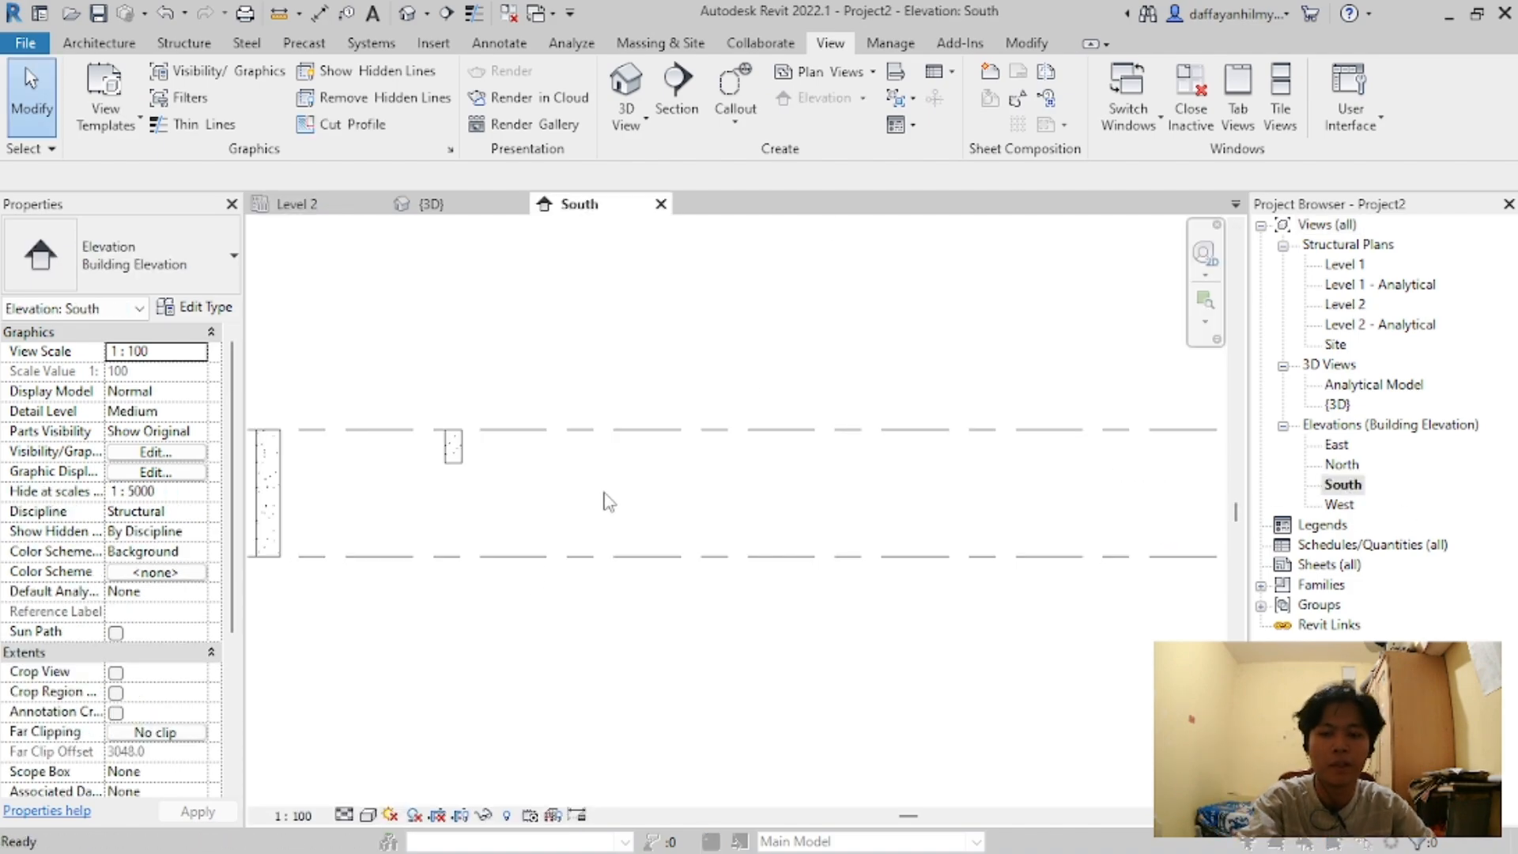
{"action": "left_click", "coordinate": [431, 133]}
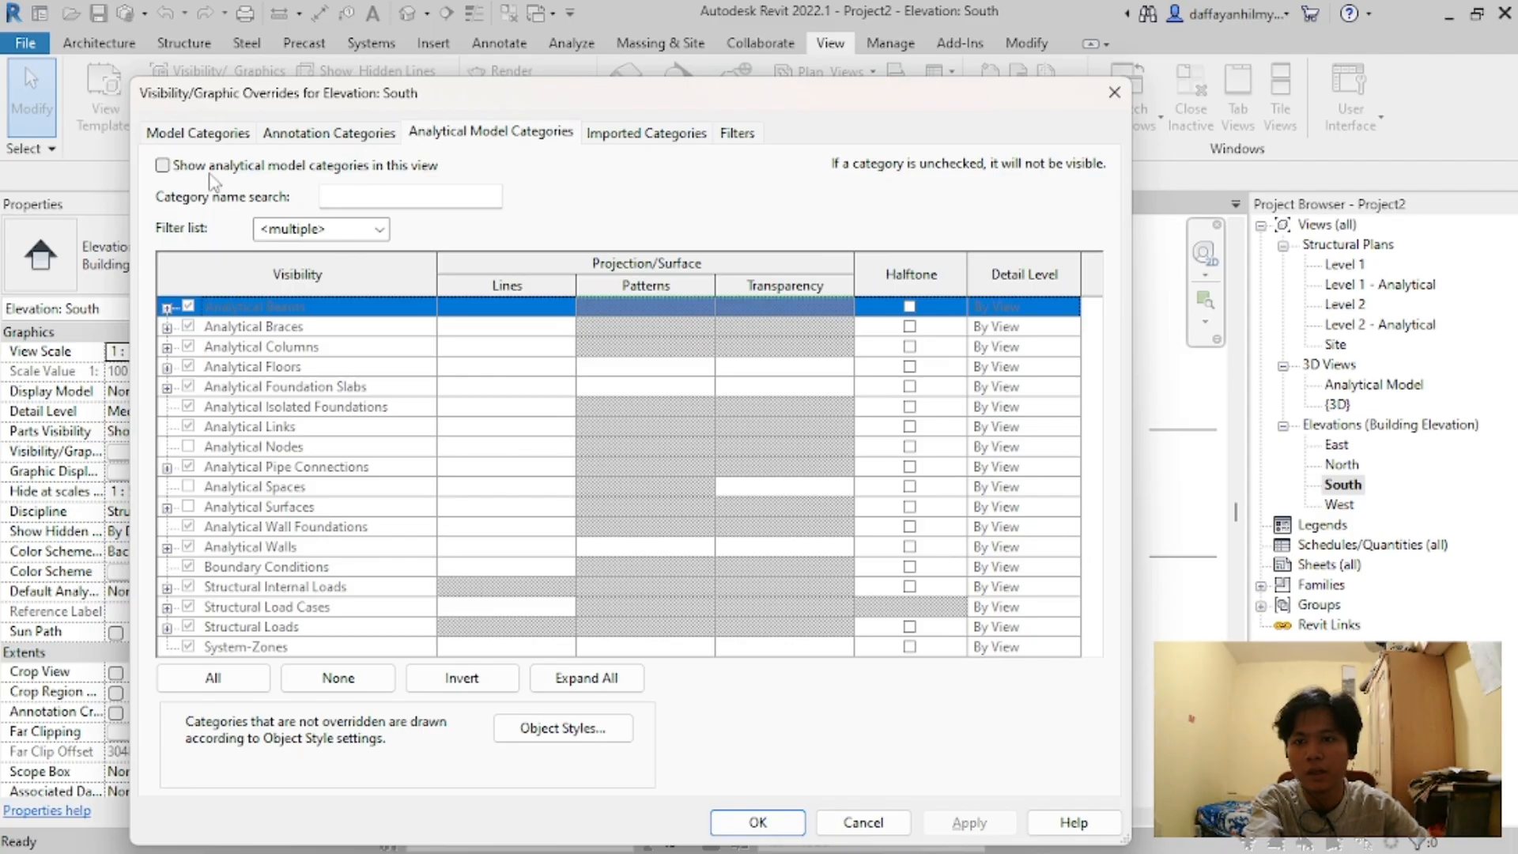
{"action": "left_click", "coordinate": [300, 133]}
{"action": "left_click", "coordinate": [361, 192]}
{"action": "type", "text": "leve"}
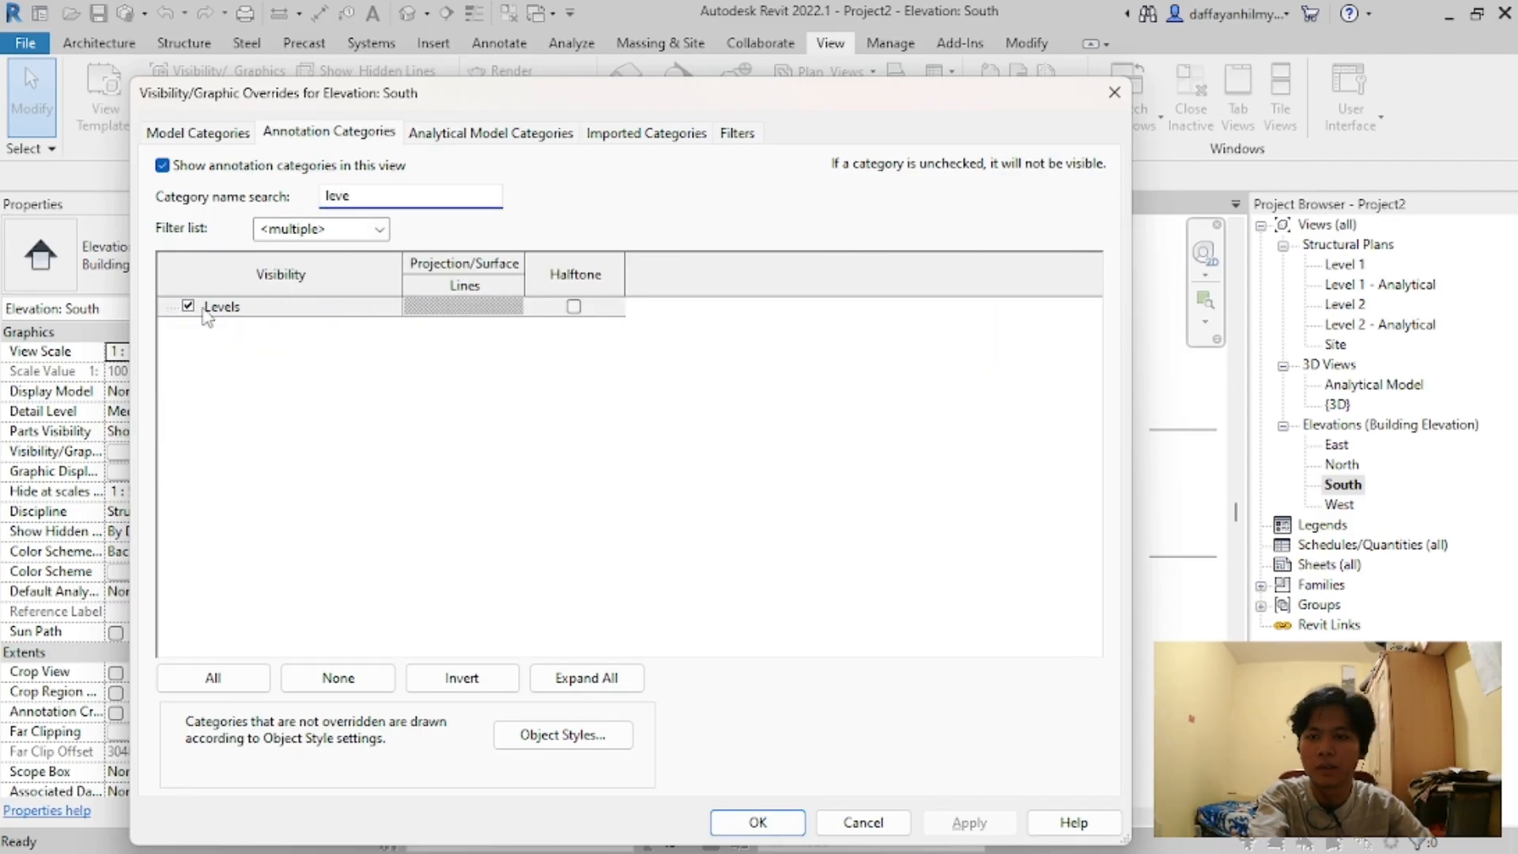
{"action": "left_click", "coordinate": [207, 310]}
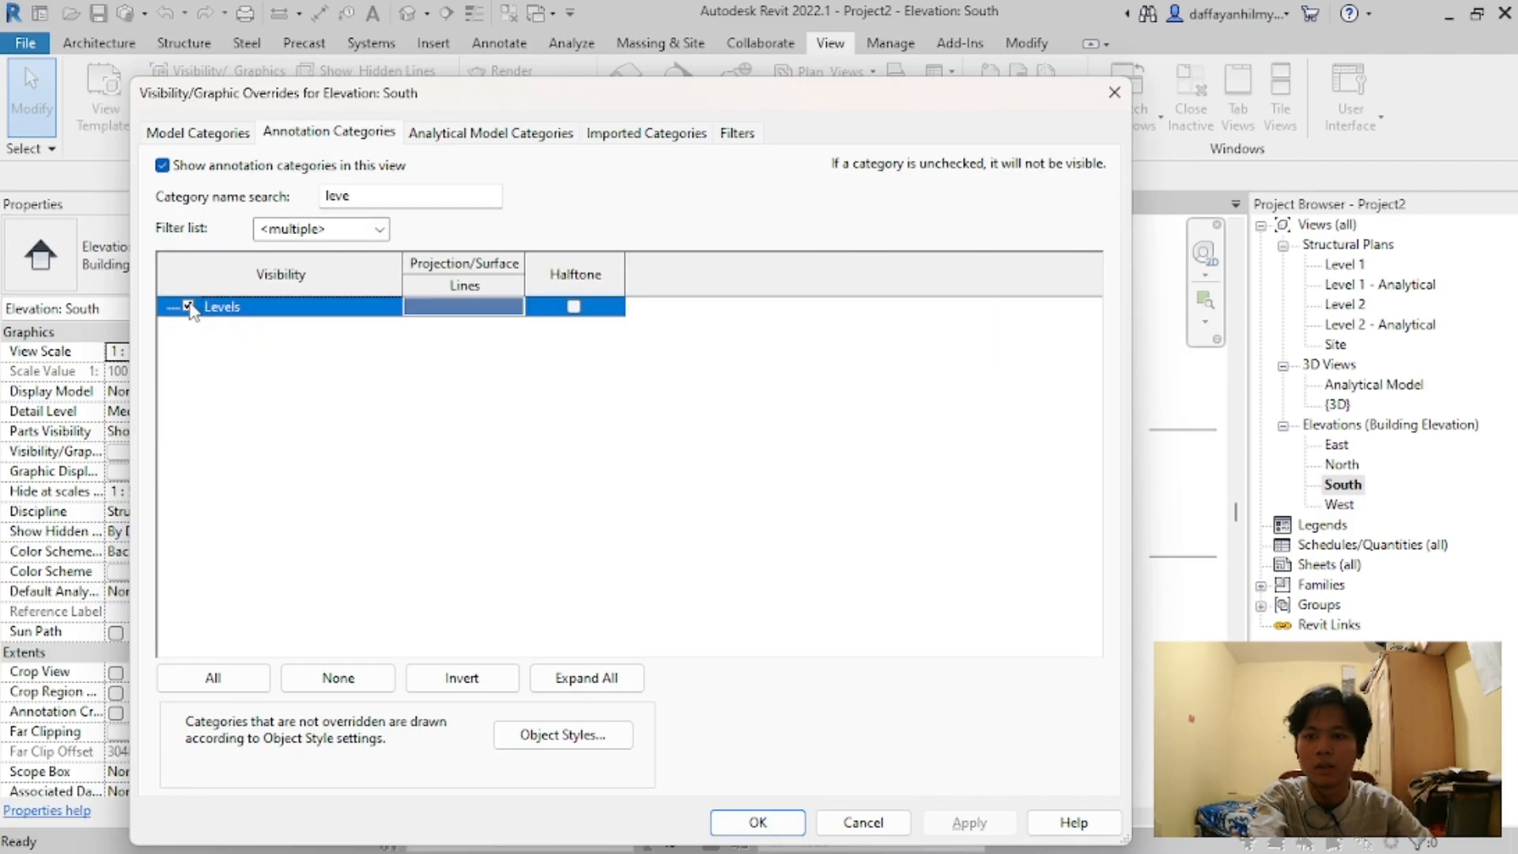
{"action": "left_click", "coordinate": [969, 822]}
{"action": "left_click", "coordinate": [757, 822]}
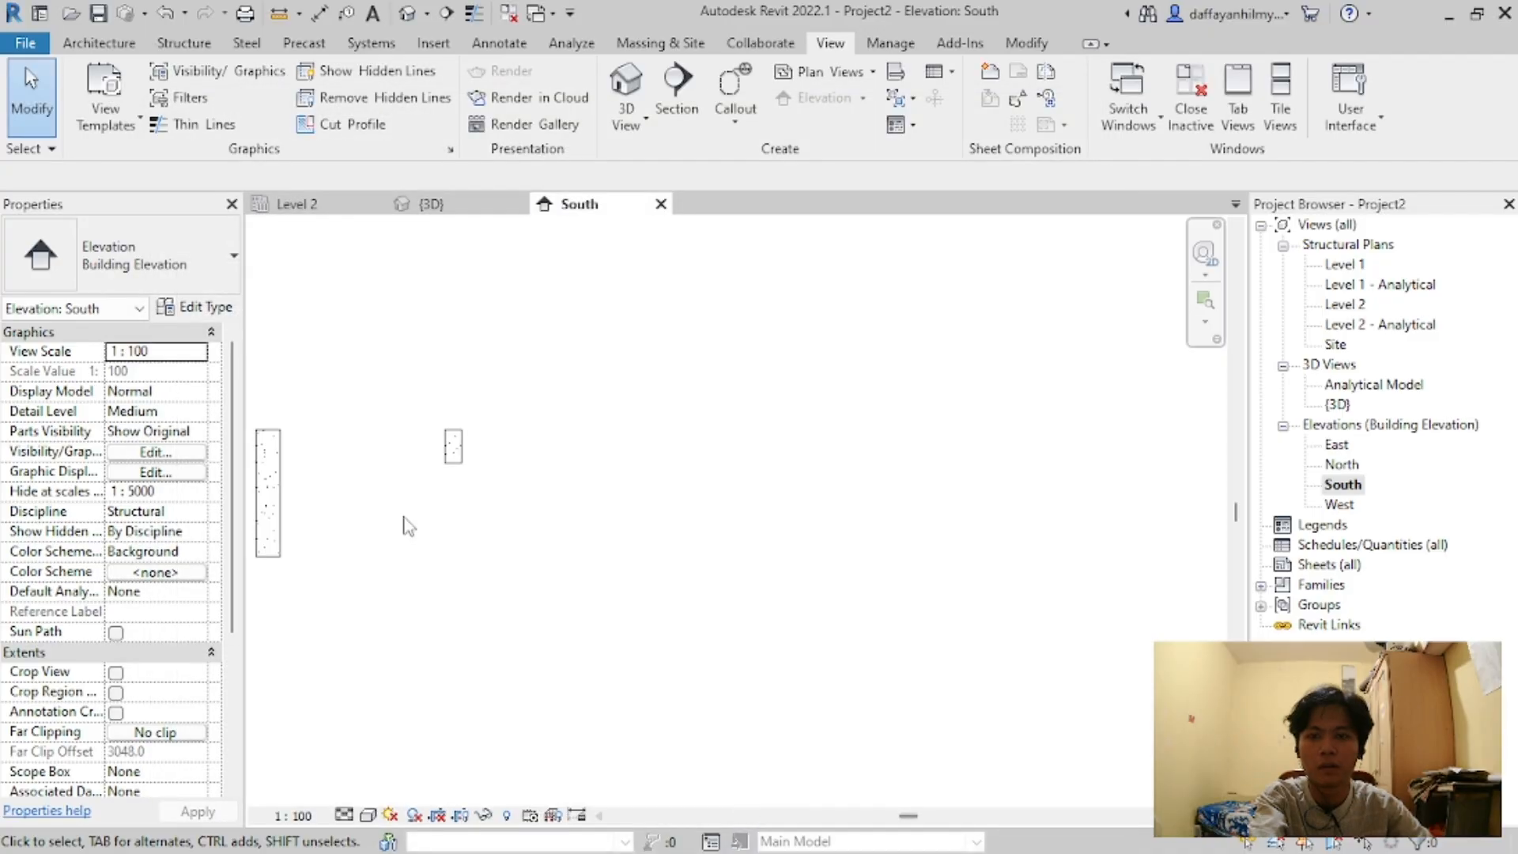
Step: Compare the left beam and its columns in the South elevation, 3D view and Level 2 plan
{"action": "scroll", "coordinate": [423, 457], "scroll_direction": "up", "scroll_amount": 3}
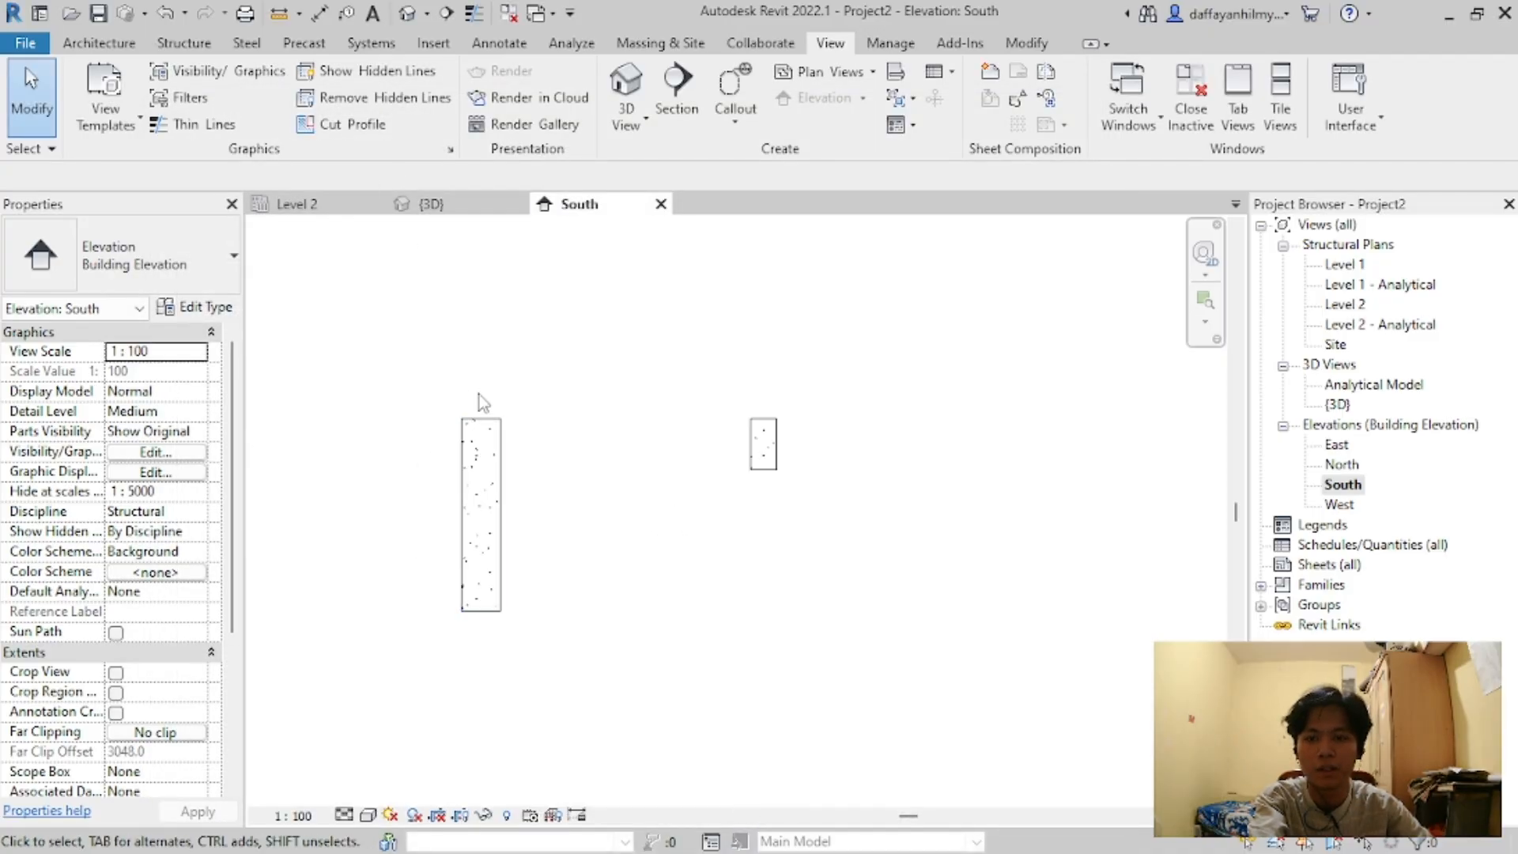
{"action": "left_click_drag", "start_coordinate": [522, 411], "coordinate": [452, 475]}
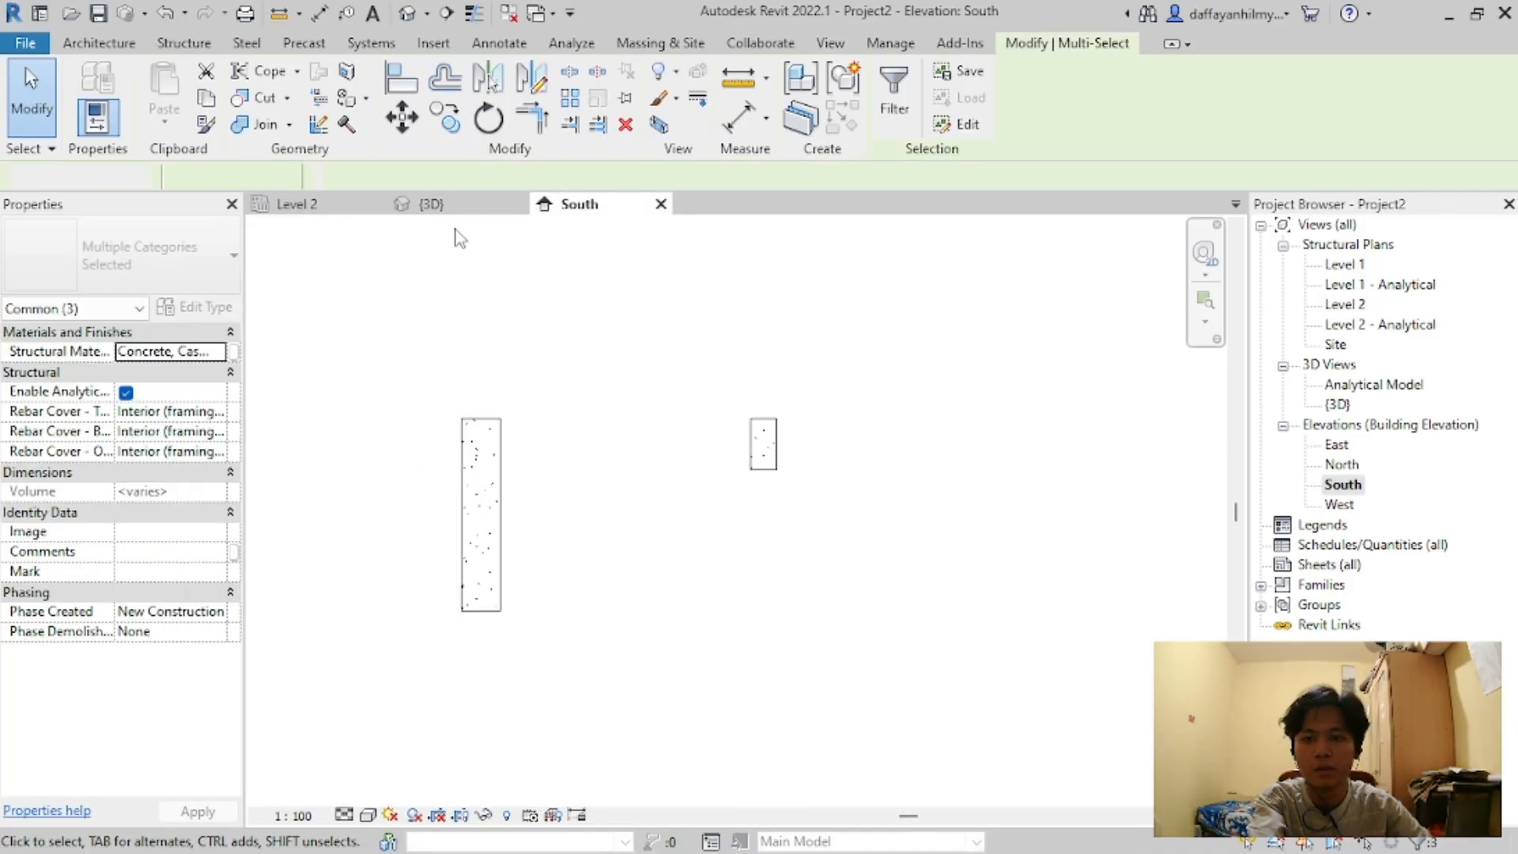
{"action": "left_click", "coordinate": [431, 204]}
{"action": "scroll", "coordinate": [523, 451], "scroll_direction": "up", "scroll_amount": 1}
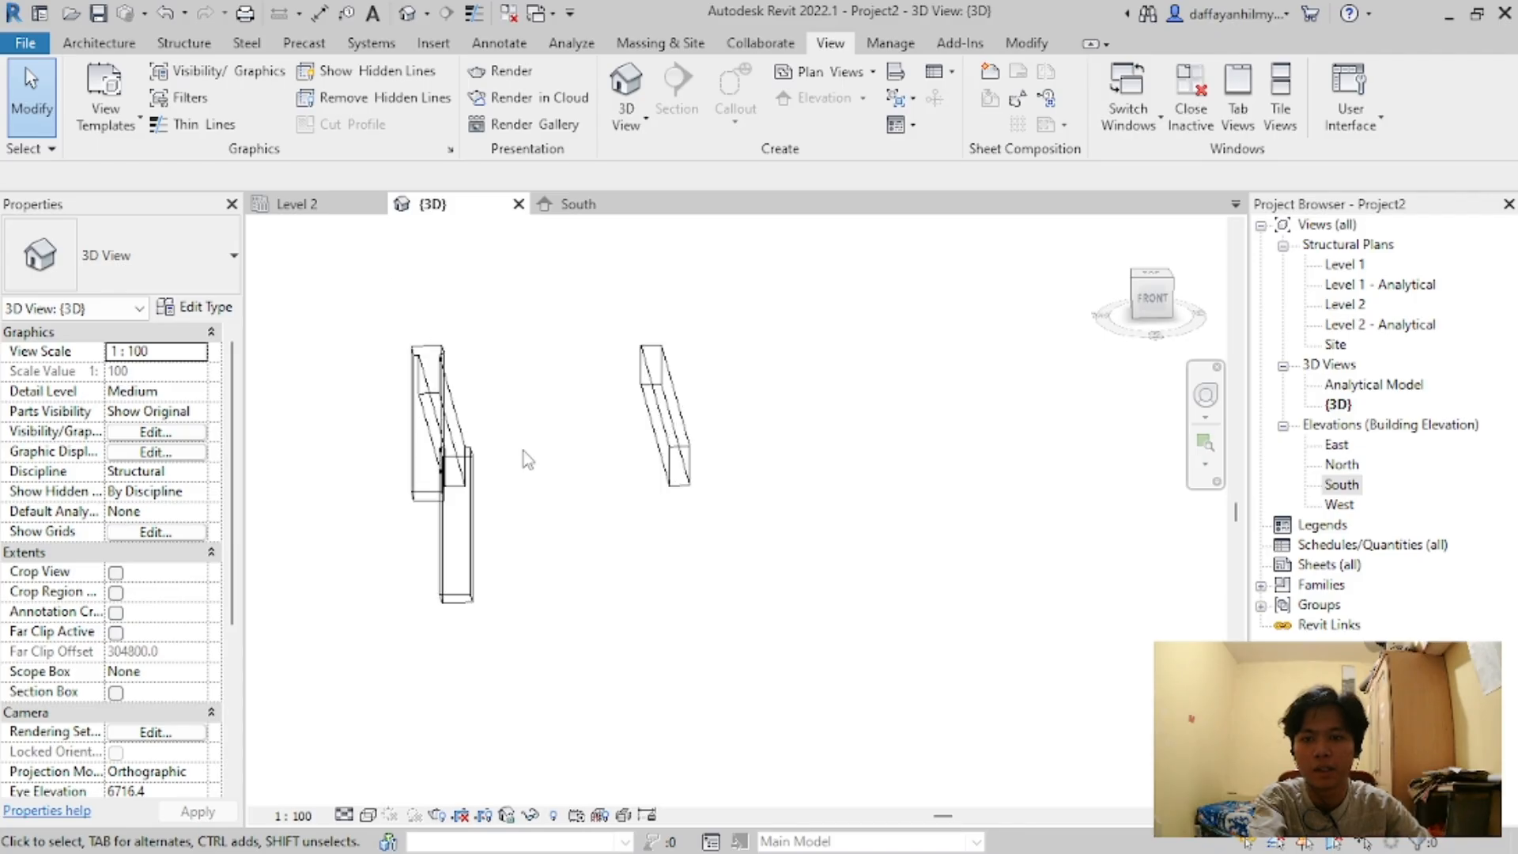
{"action": "left_click", "coordinate": [285, 205]}
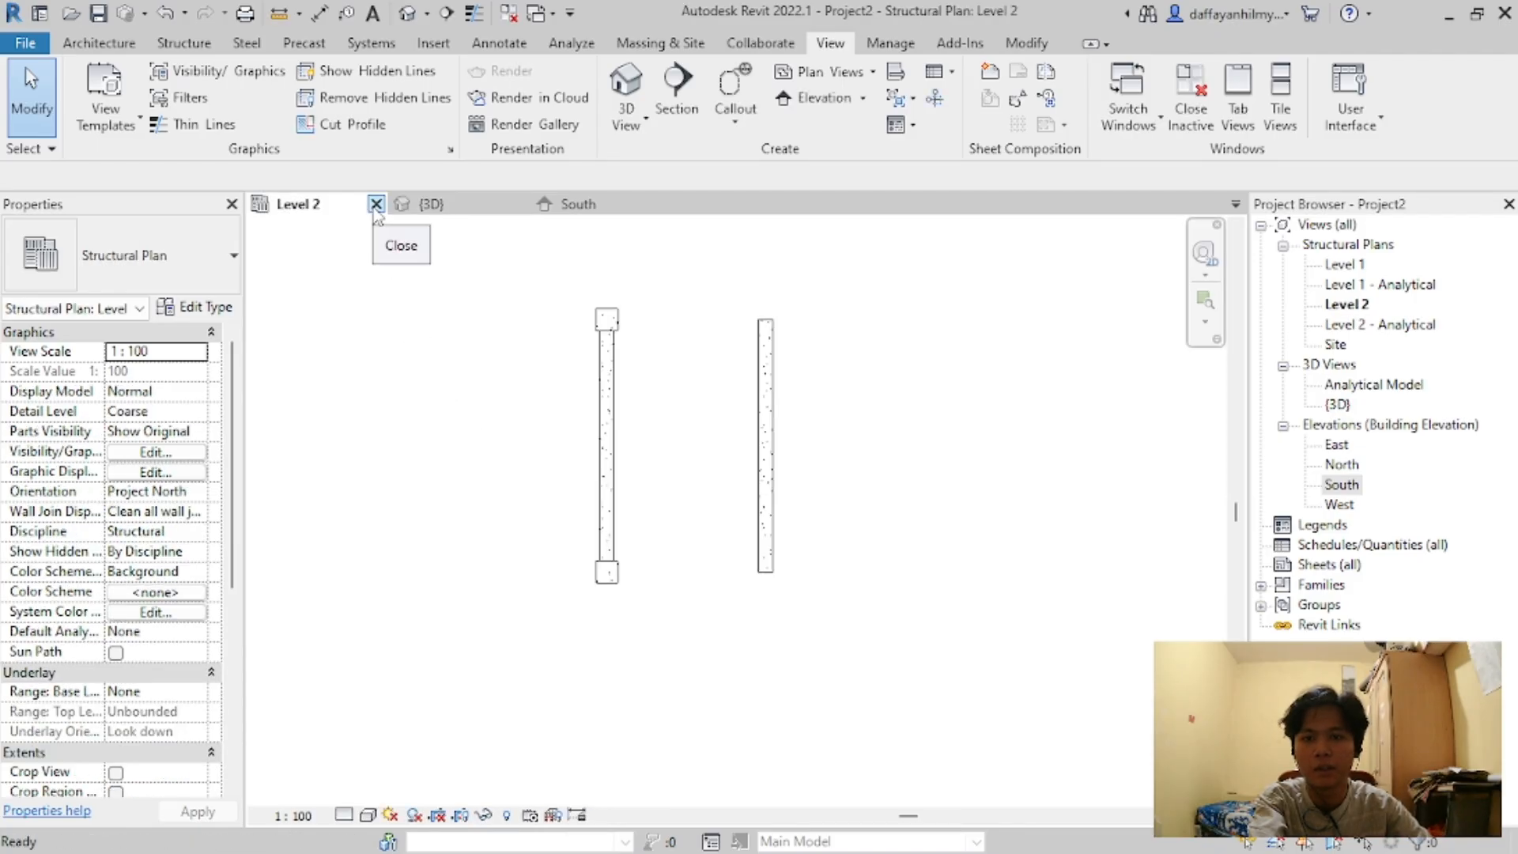
{"action": "left_click", "coordinate": [419, 204]}
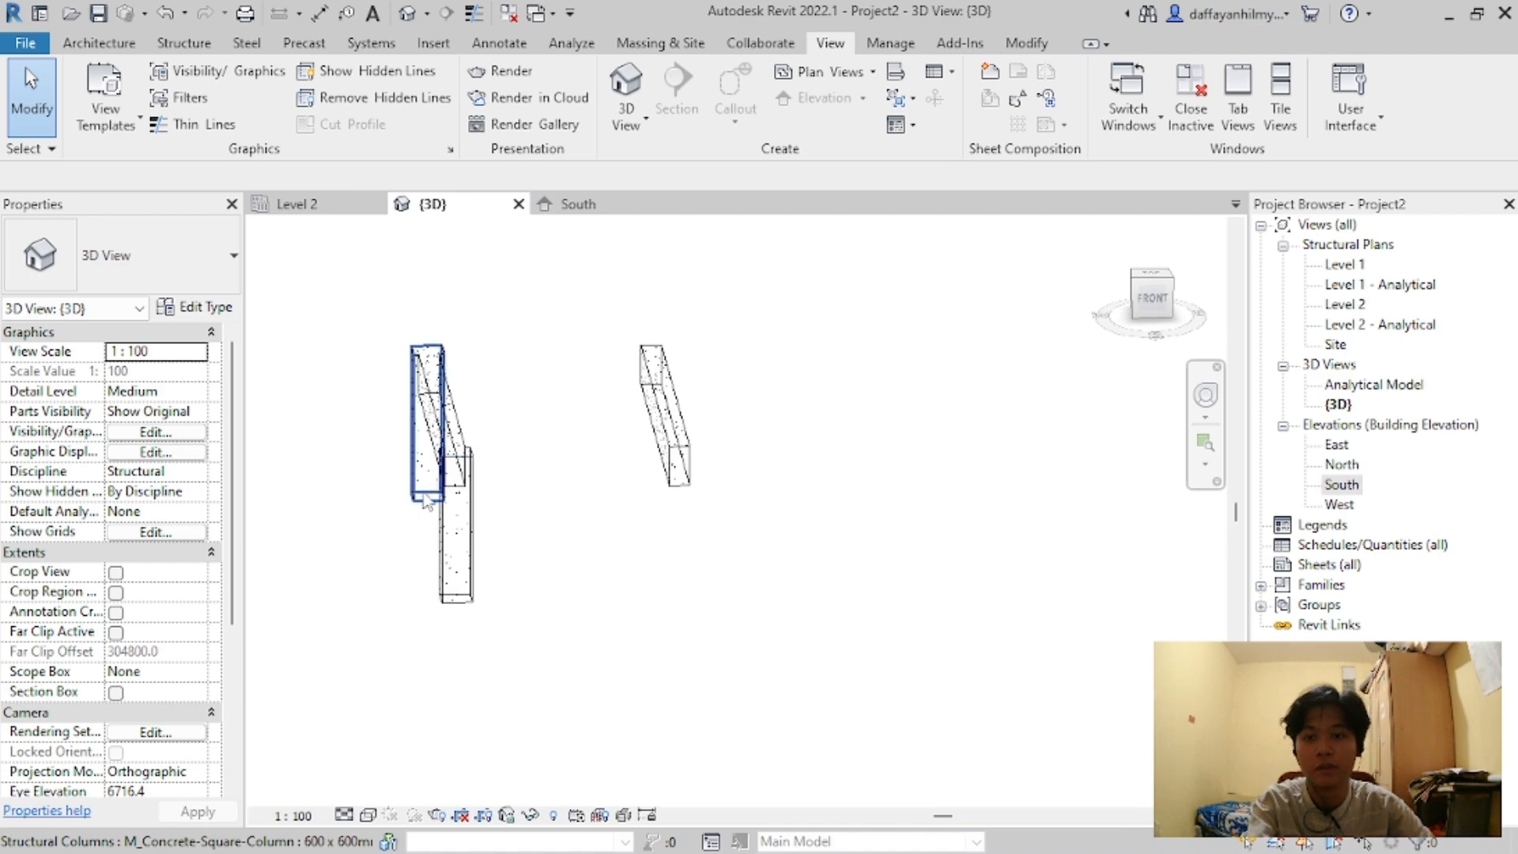
Step: Select the left beam with its columns in the 3D view and filter the selection to Structural Columns only
{"action": "left_click_drag", "start_coordinate": [508, 292], "coordinate": [380, 637]}
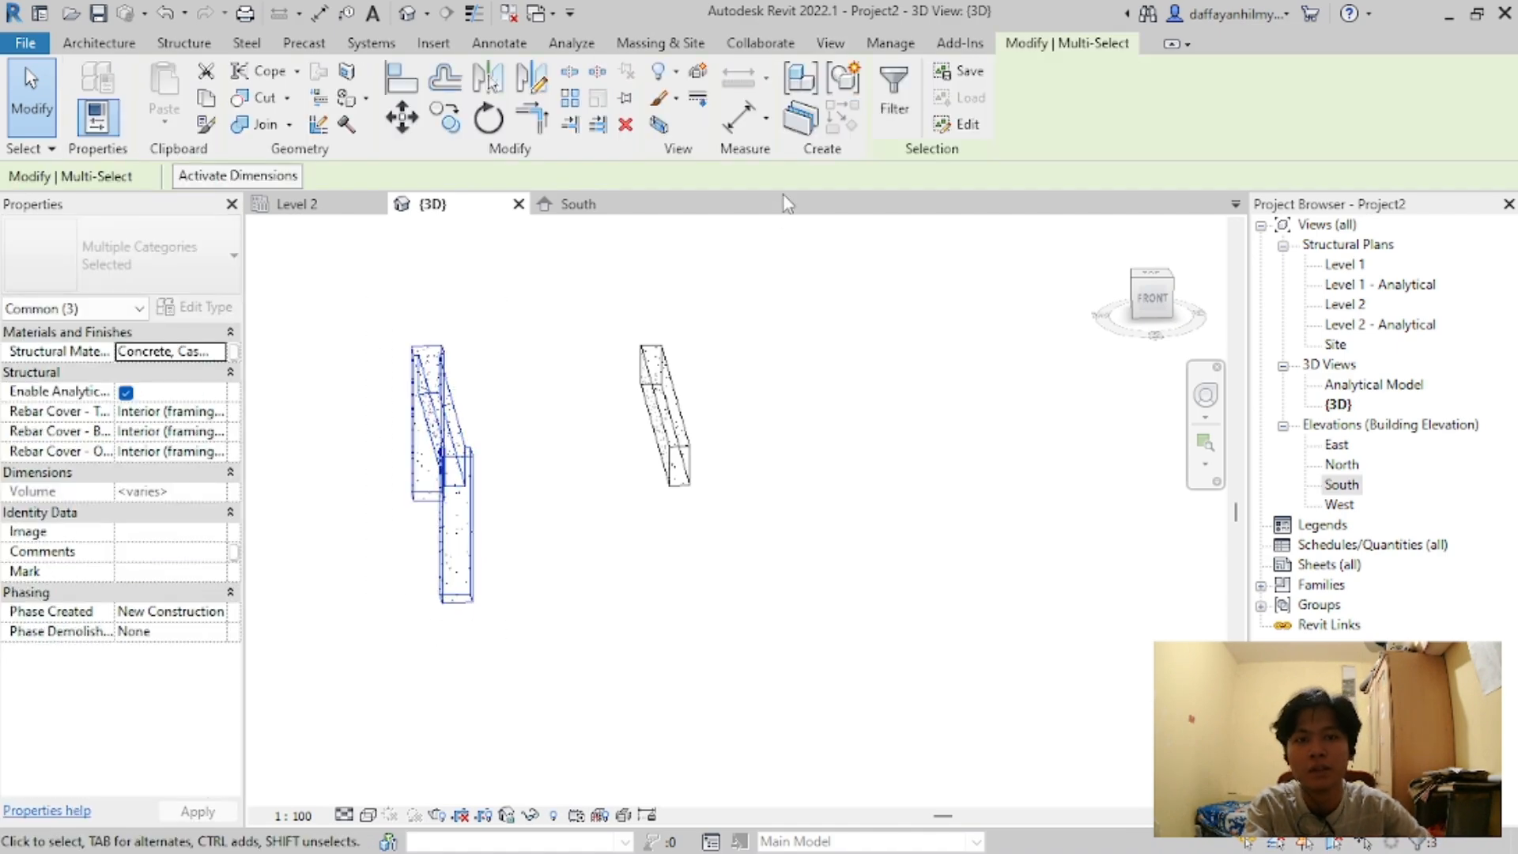
{"action": "left_click", "coordinate": [891, 103]}
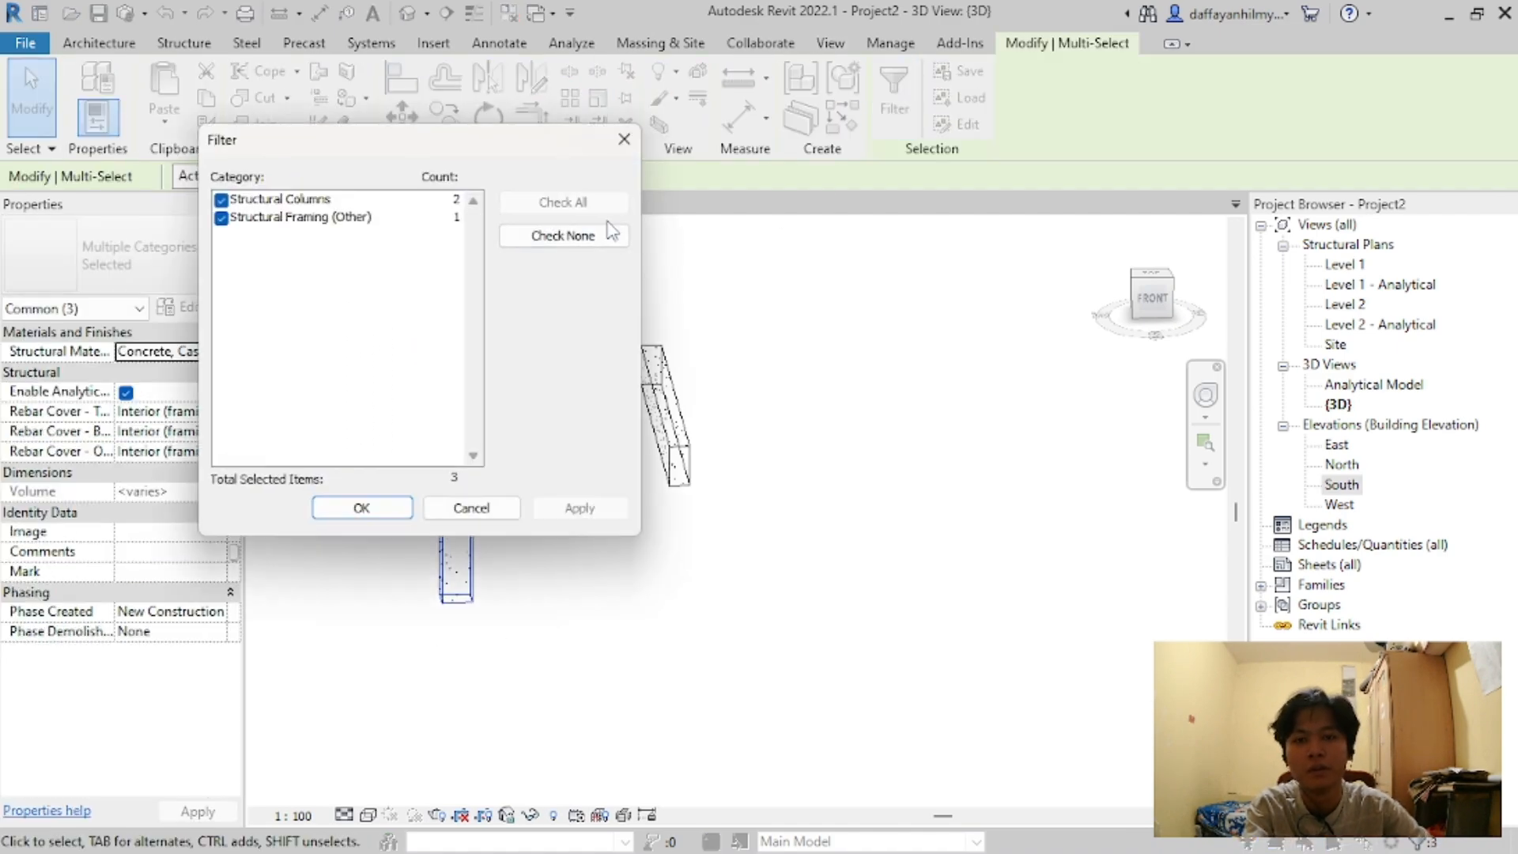
{"action": "left_click", "coordinate": [221, 217]}
{"action": "left_click", "coordinate": [362, 508]}
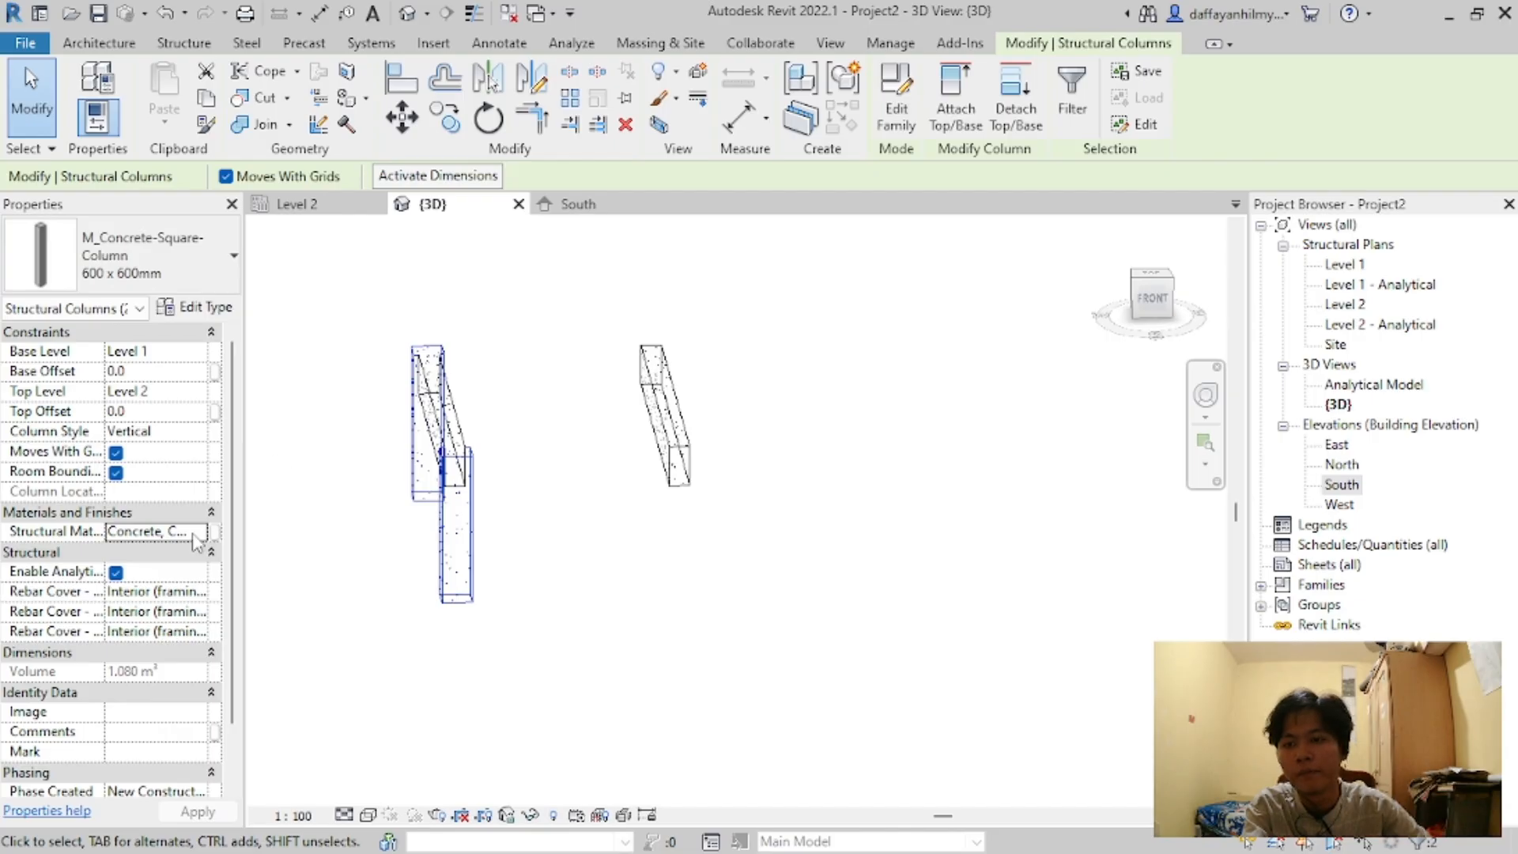
{"action": "scroll", "coordinate": [176, 641], "scroll_direction": "down", "scroll_amount": 3}
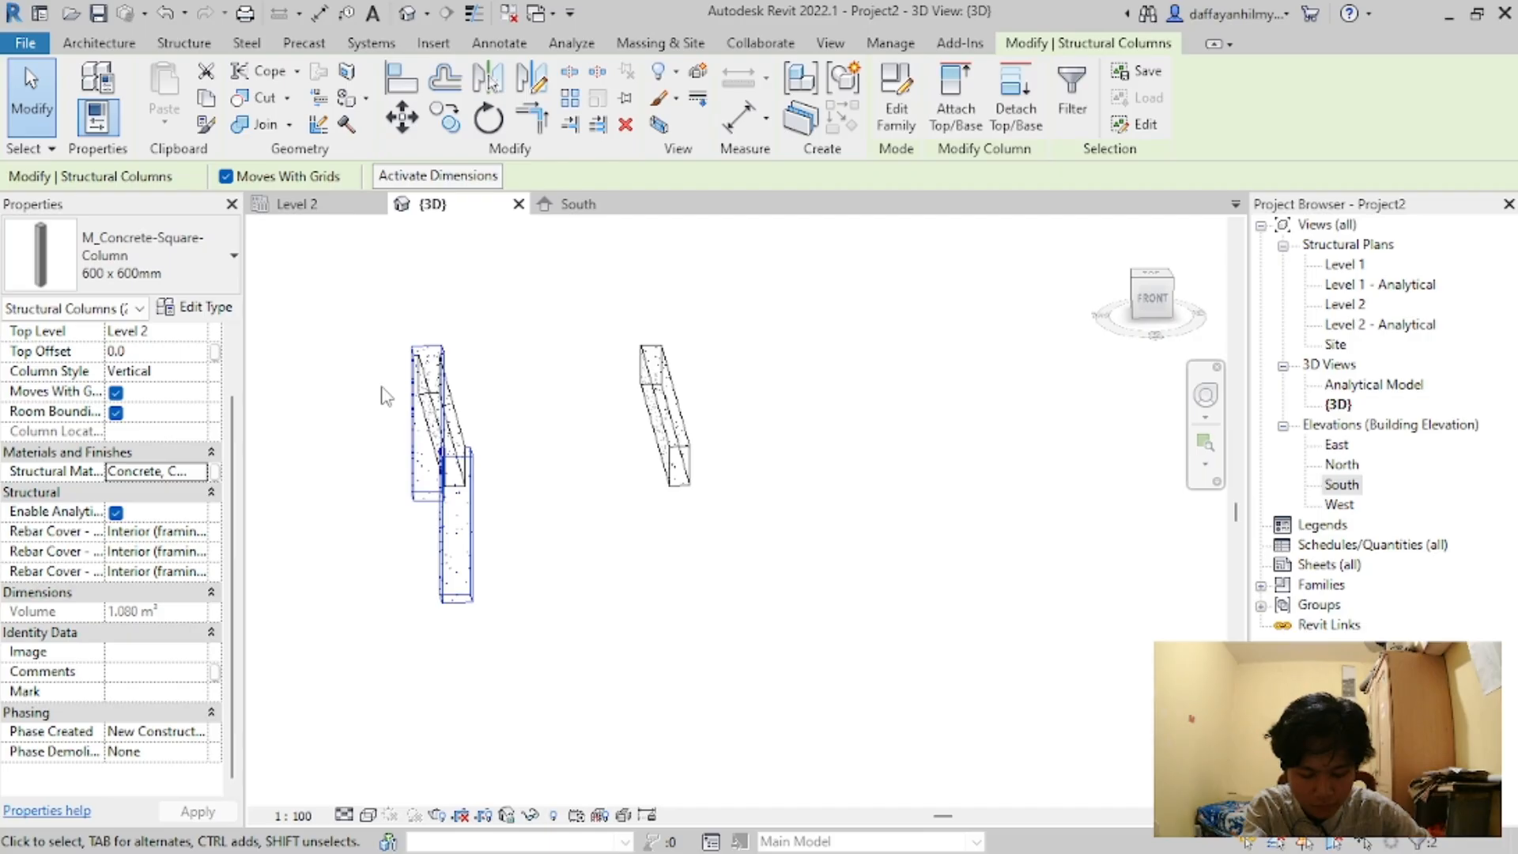
Step: Set the Structural Columns category to Halftone in the 3D view's Visibility/Graphic Overrides and clear the selection
{"action": "key", "text": "v"}
{"action": "key", "text": "v"}
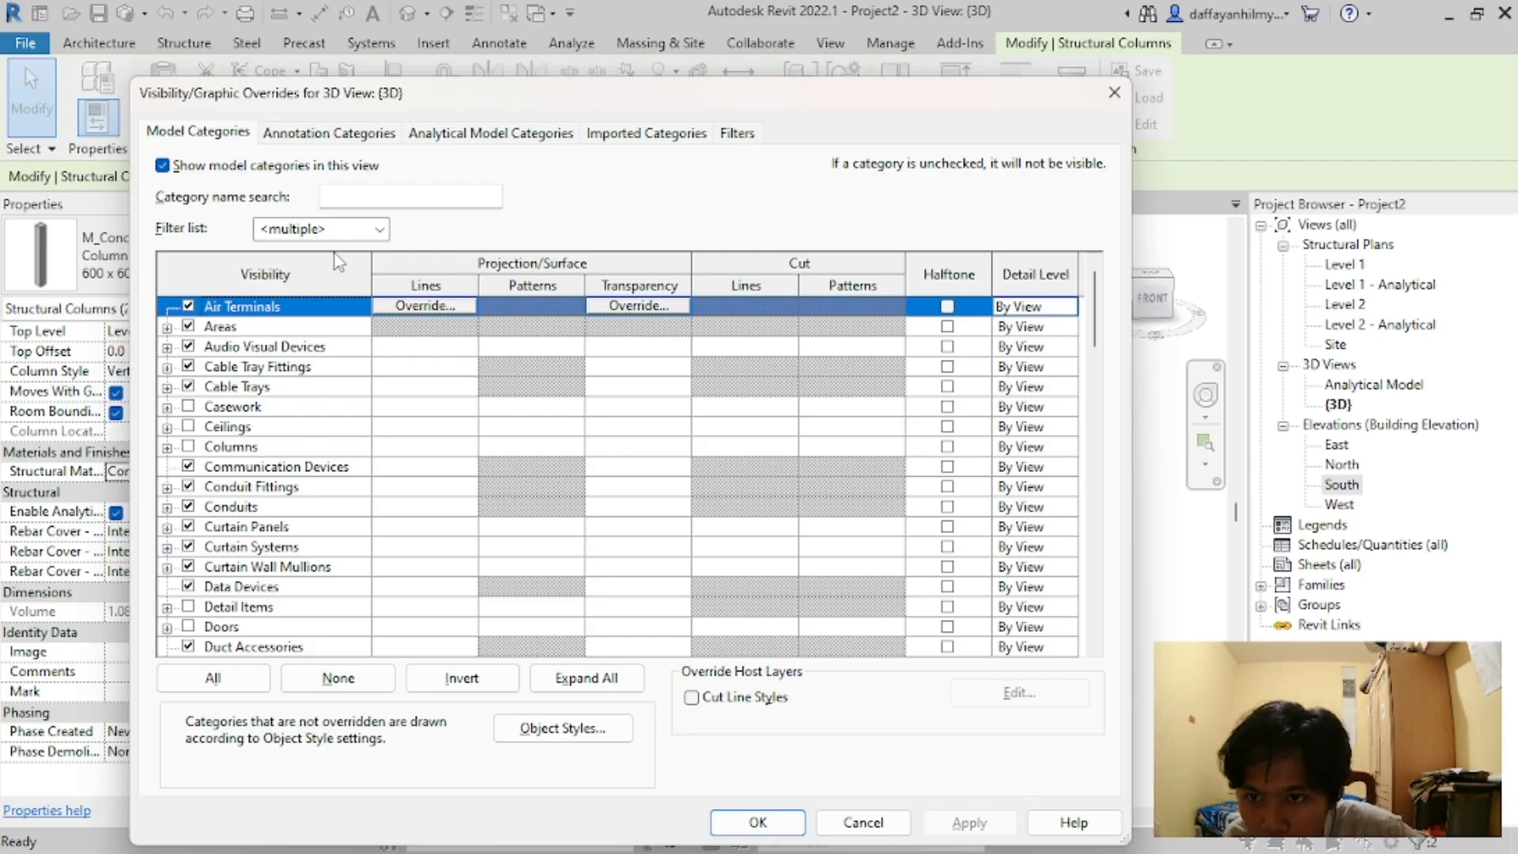
{"action": "scroll", "coordinate": [305, 587], "scroll_direction": "down", "scroll_amount": 9}
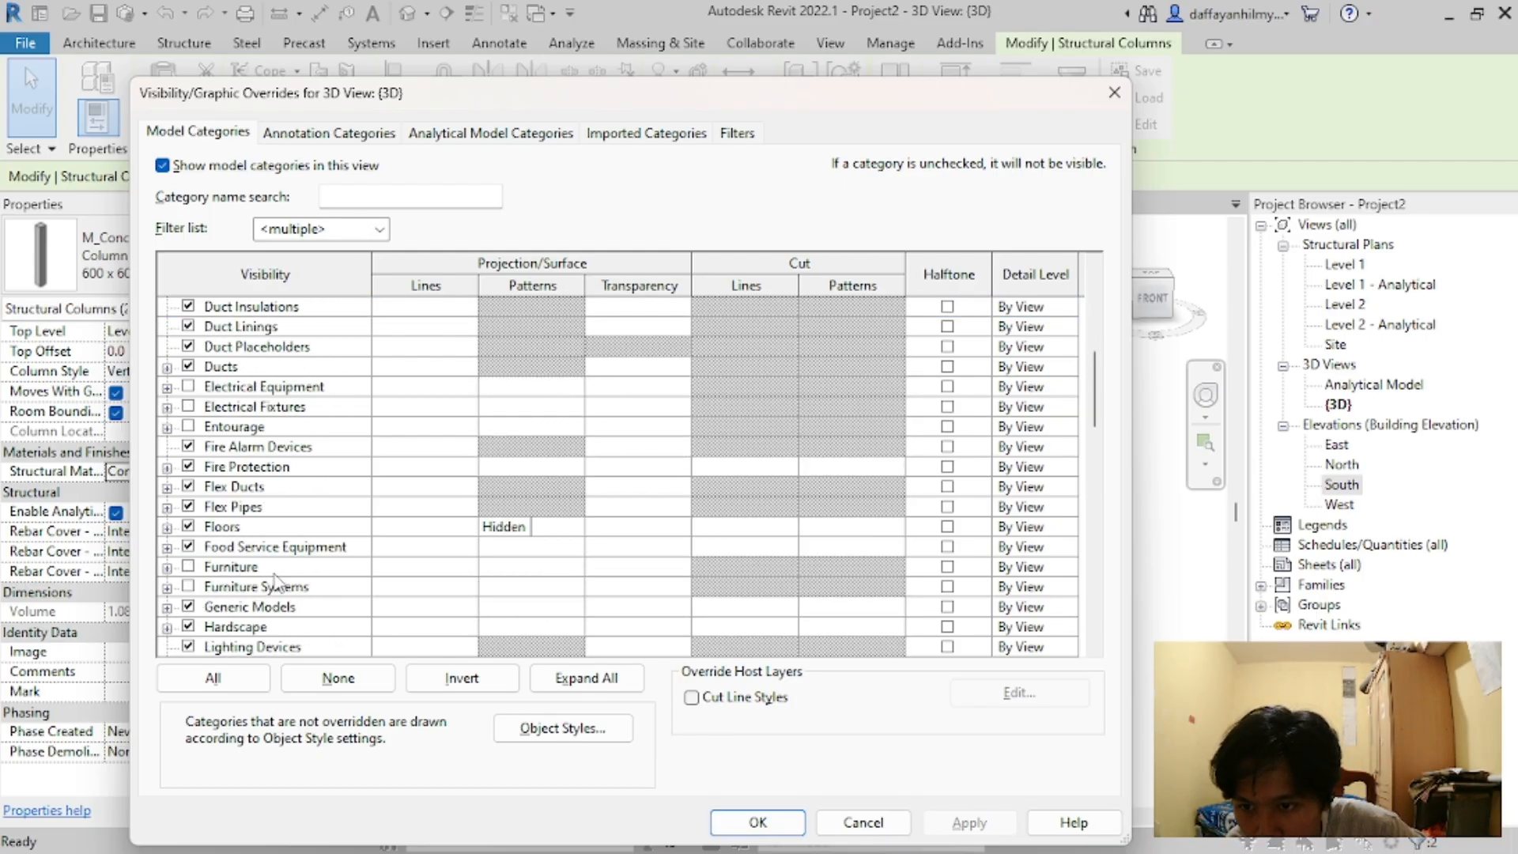
{"action": "scroll", "coordinate": [277, 583], "scroll_direction": "down", "scroll_amount": 11}
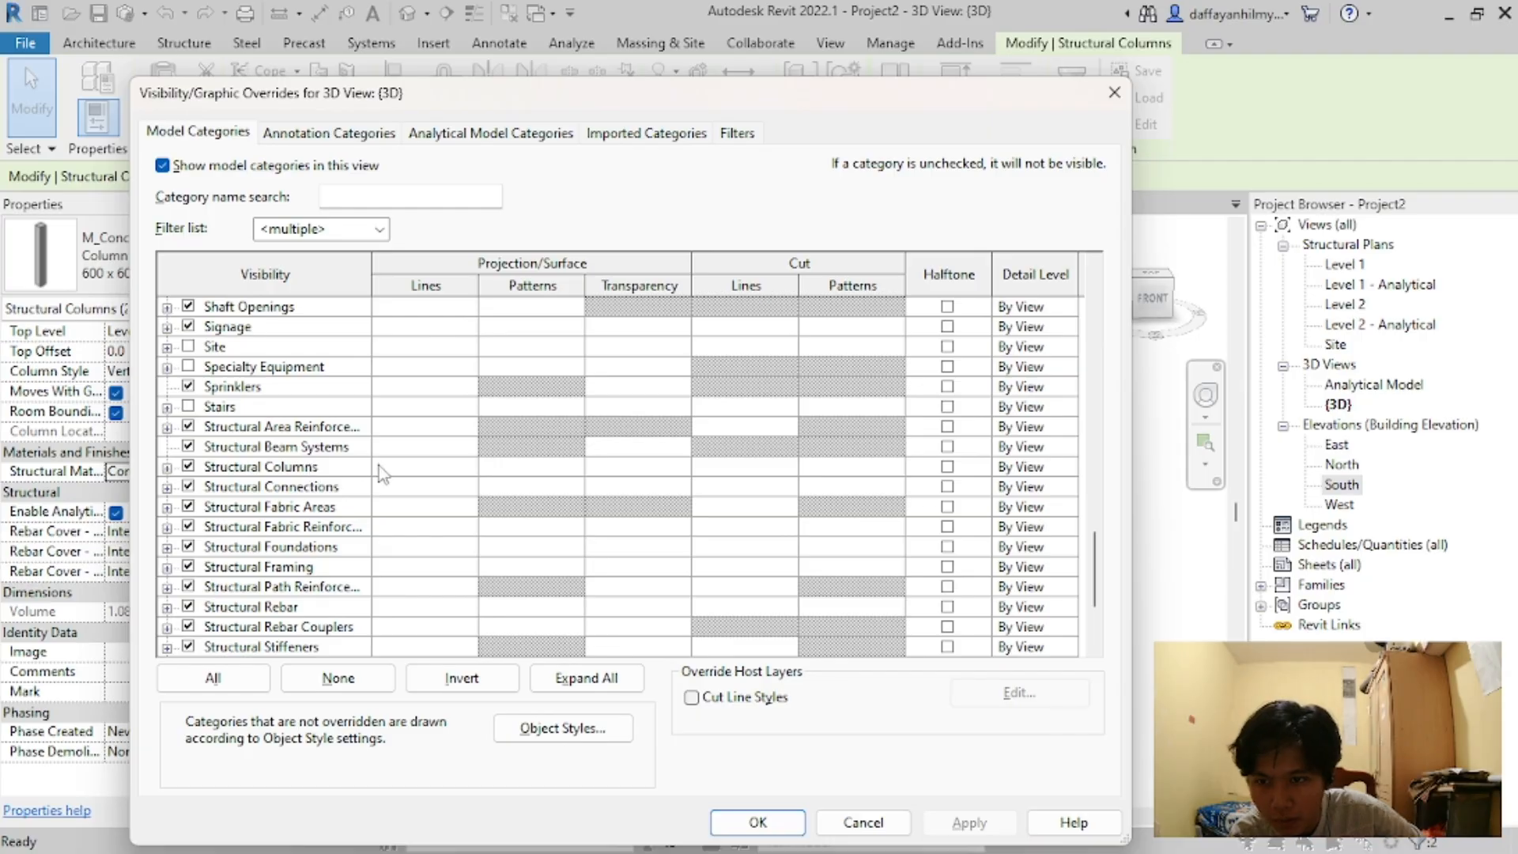
{"action": "left_click", "coordinate": [948, 467]}
{"action": "left_click", "coordinate": [940, 822]}
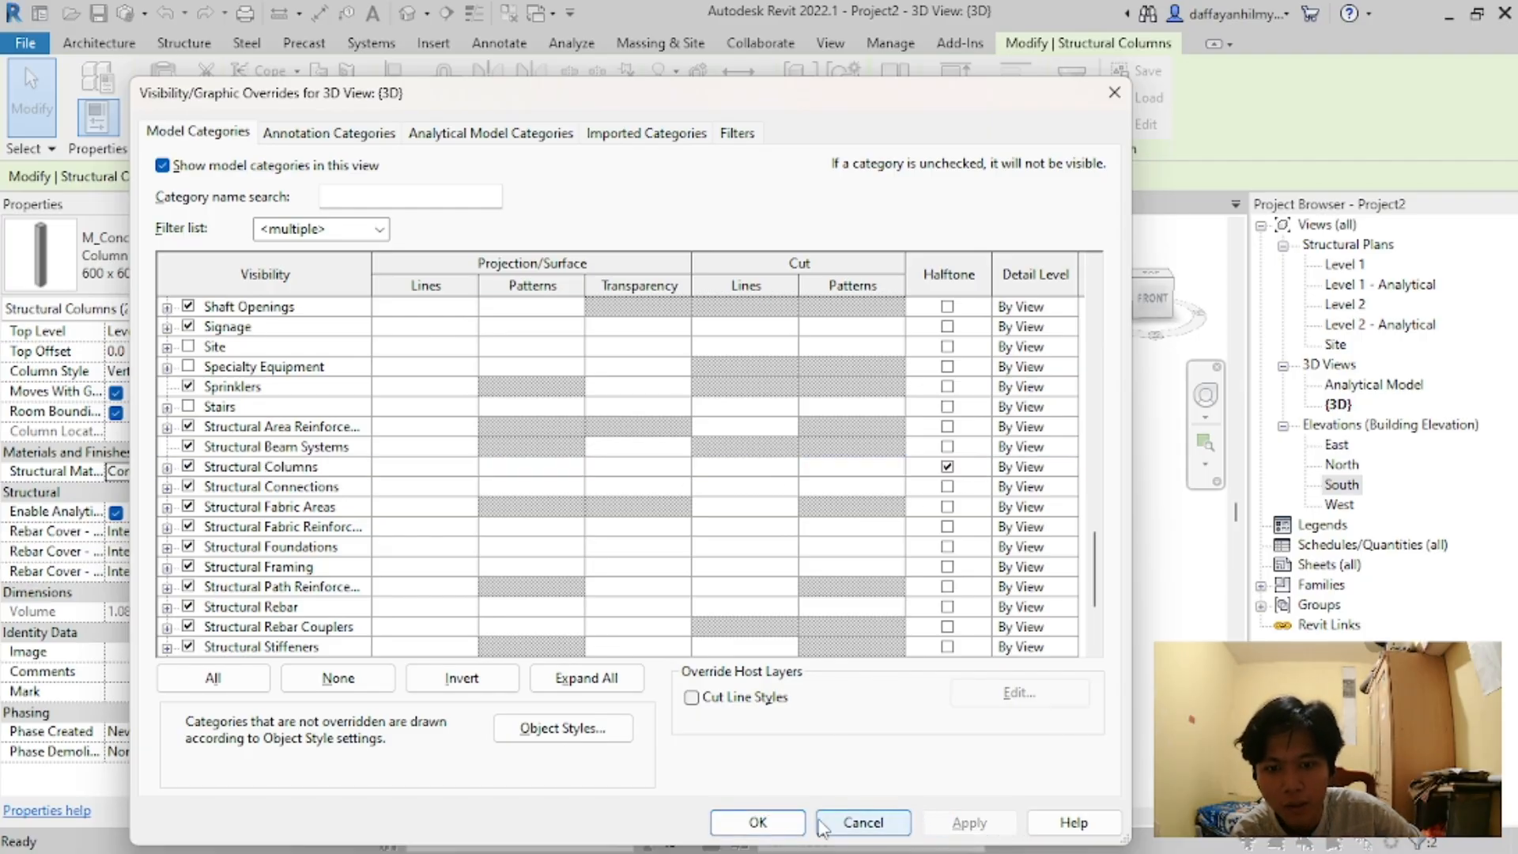
{"action": "left_click", "coordinate": [754, 822]}
{"action": "left_click", "coordinate": [501, 285]}
Step: Compare the columns' display in the 3D view with the Level 2 plan and the South elevation
{"action": "left_click", "coordinate": [297, 204]}
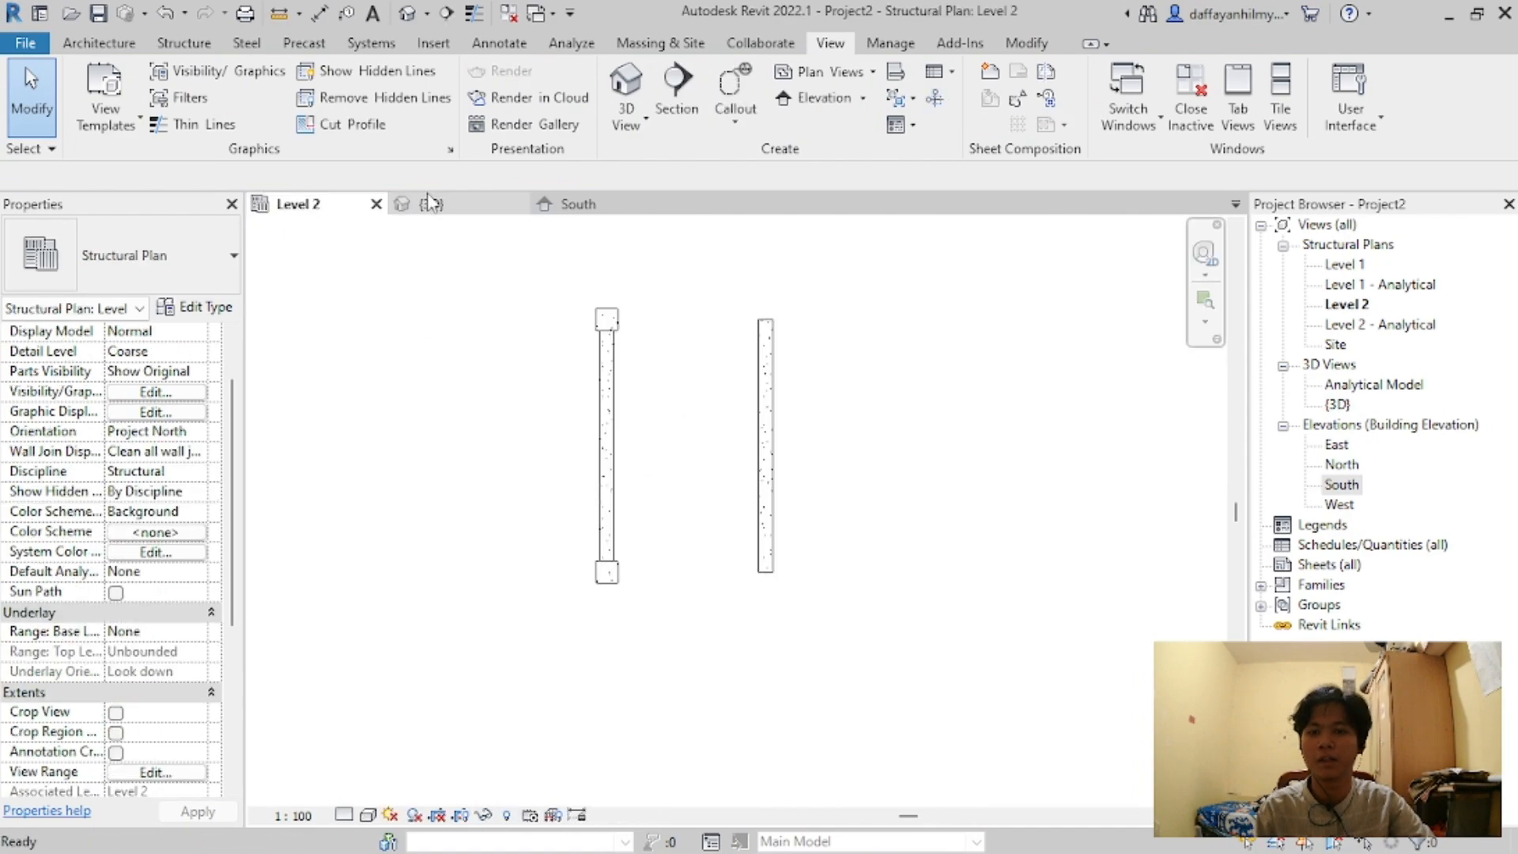
{"action": "left_click", "coordinate": [433, 204]}
{"action": "scroll", "coordinate": [443, 482], "scroll_direction": "up", "scroll_amount": 4}
{"action": "scroll", "coordinate": [668, 568], "scroll_direction": "down", "scroll_amount": 2}
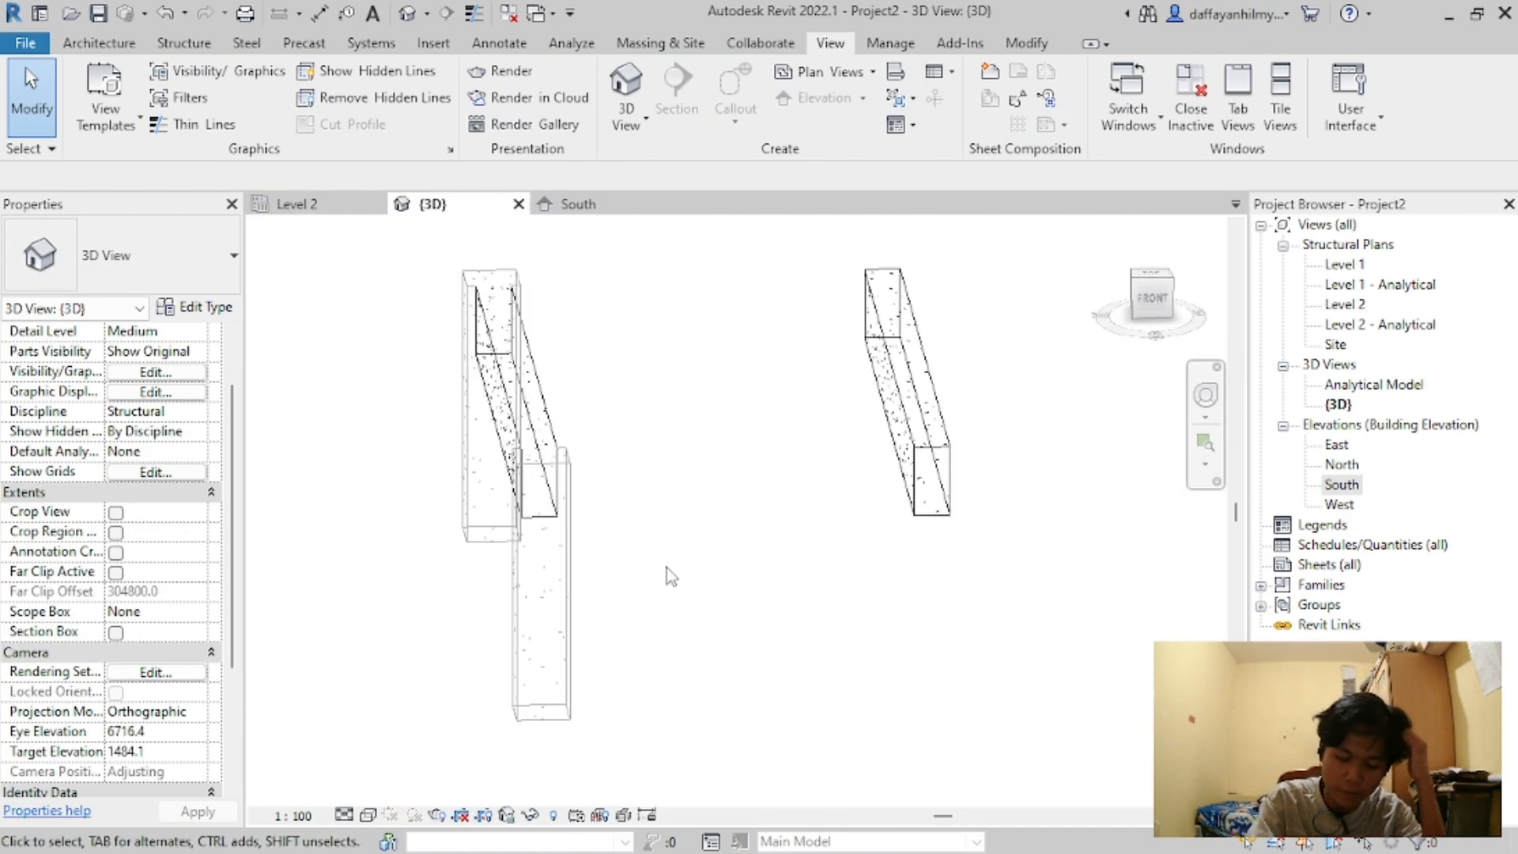
{"action": "left_click", "coordinate": [601, 204]}
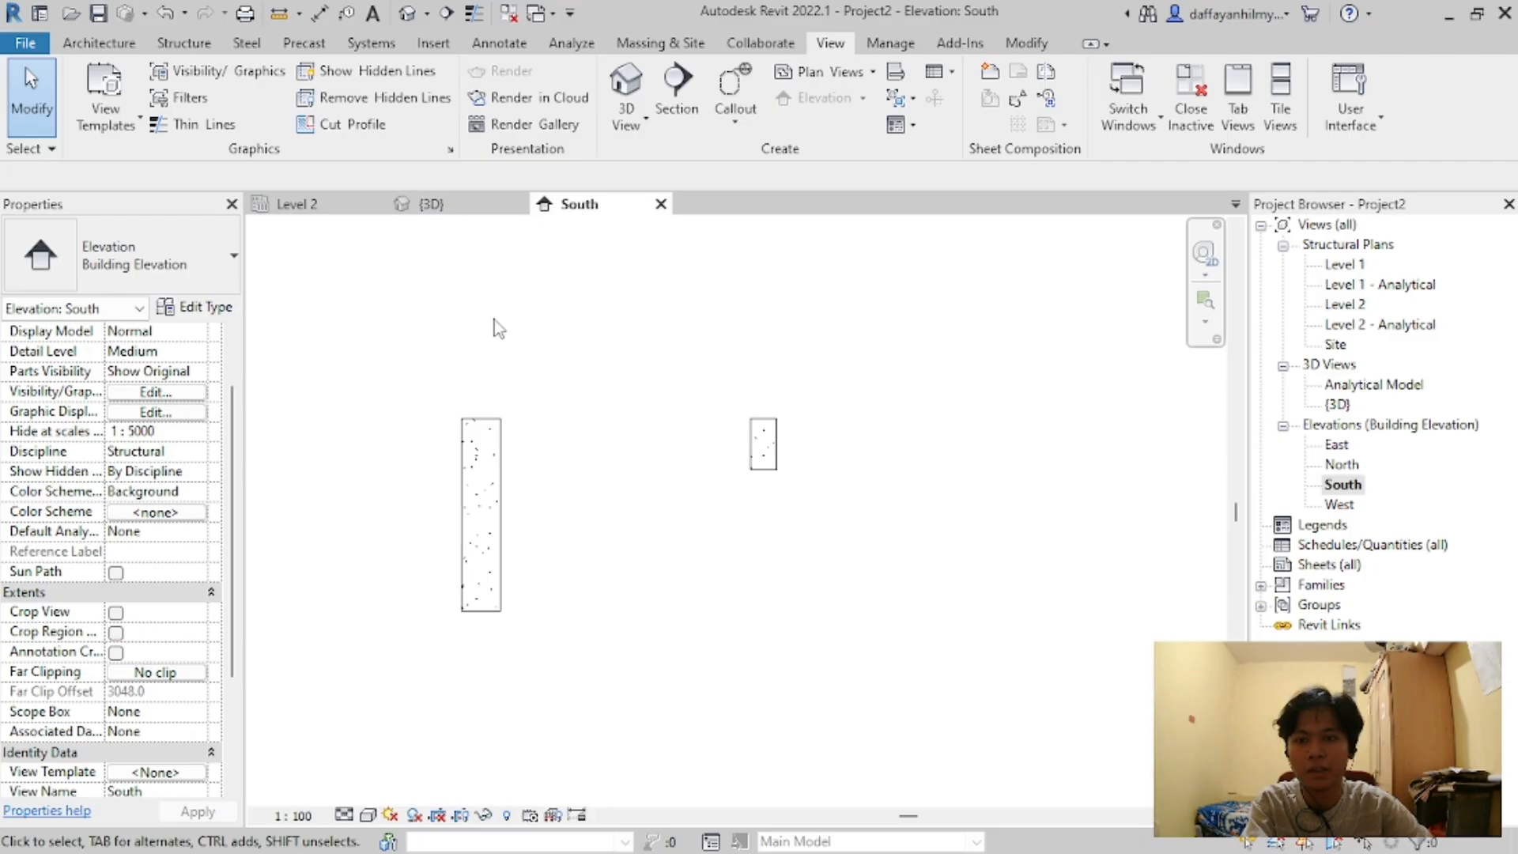
{"action": "left_click", "coordinate": [445, 207]}
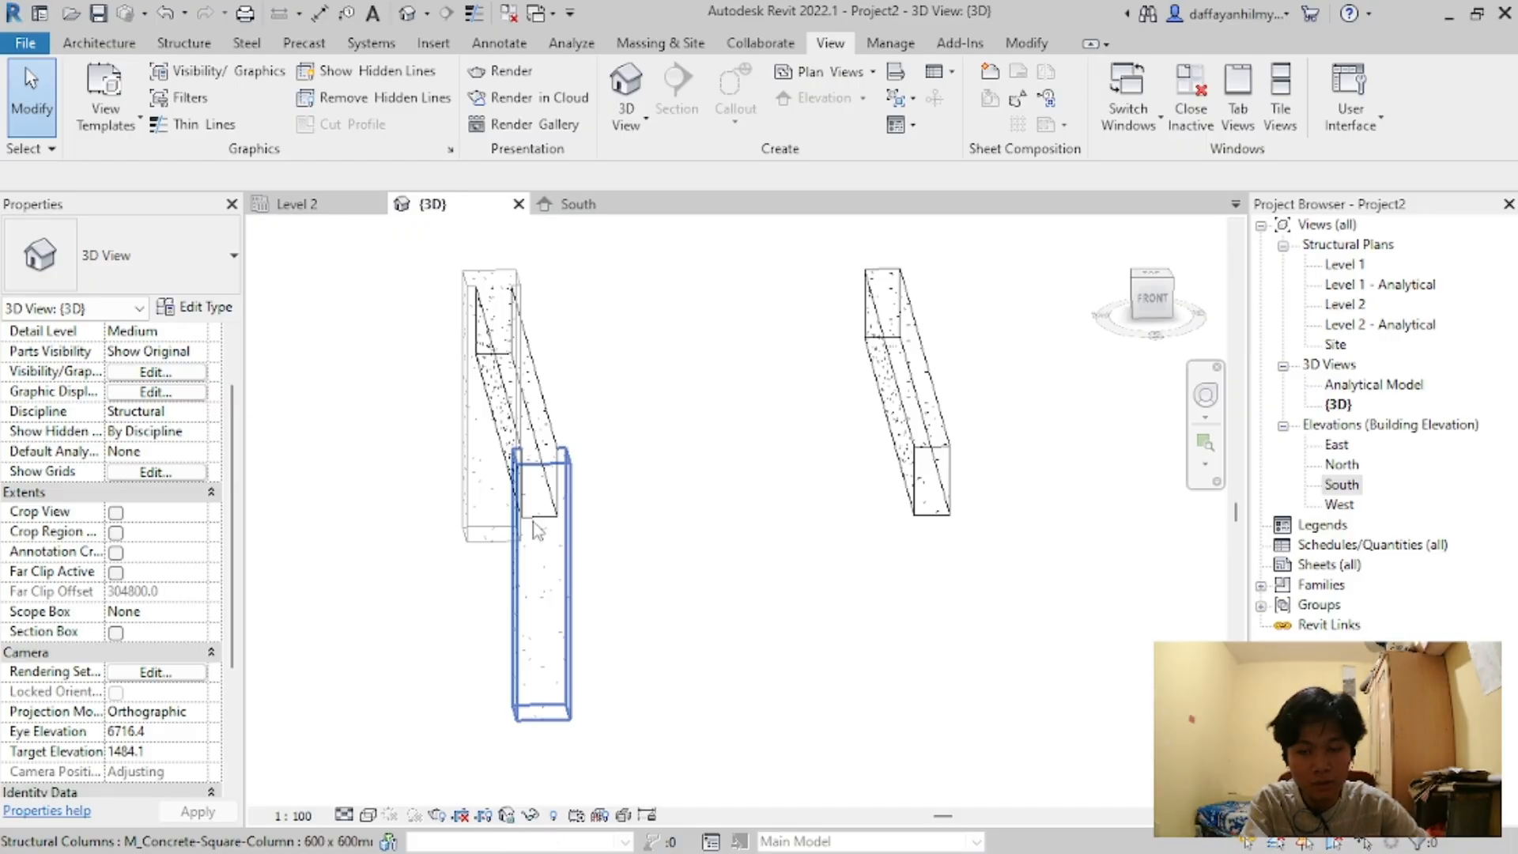
Step: Look through the open Level 2, 3D and South views and close the Level 2 structural plan
{"action": "left_click", "coordinate": [357, 206]}
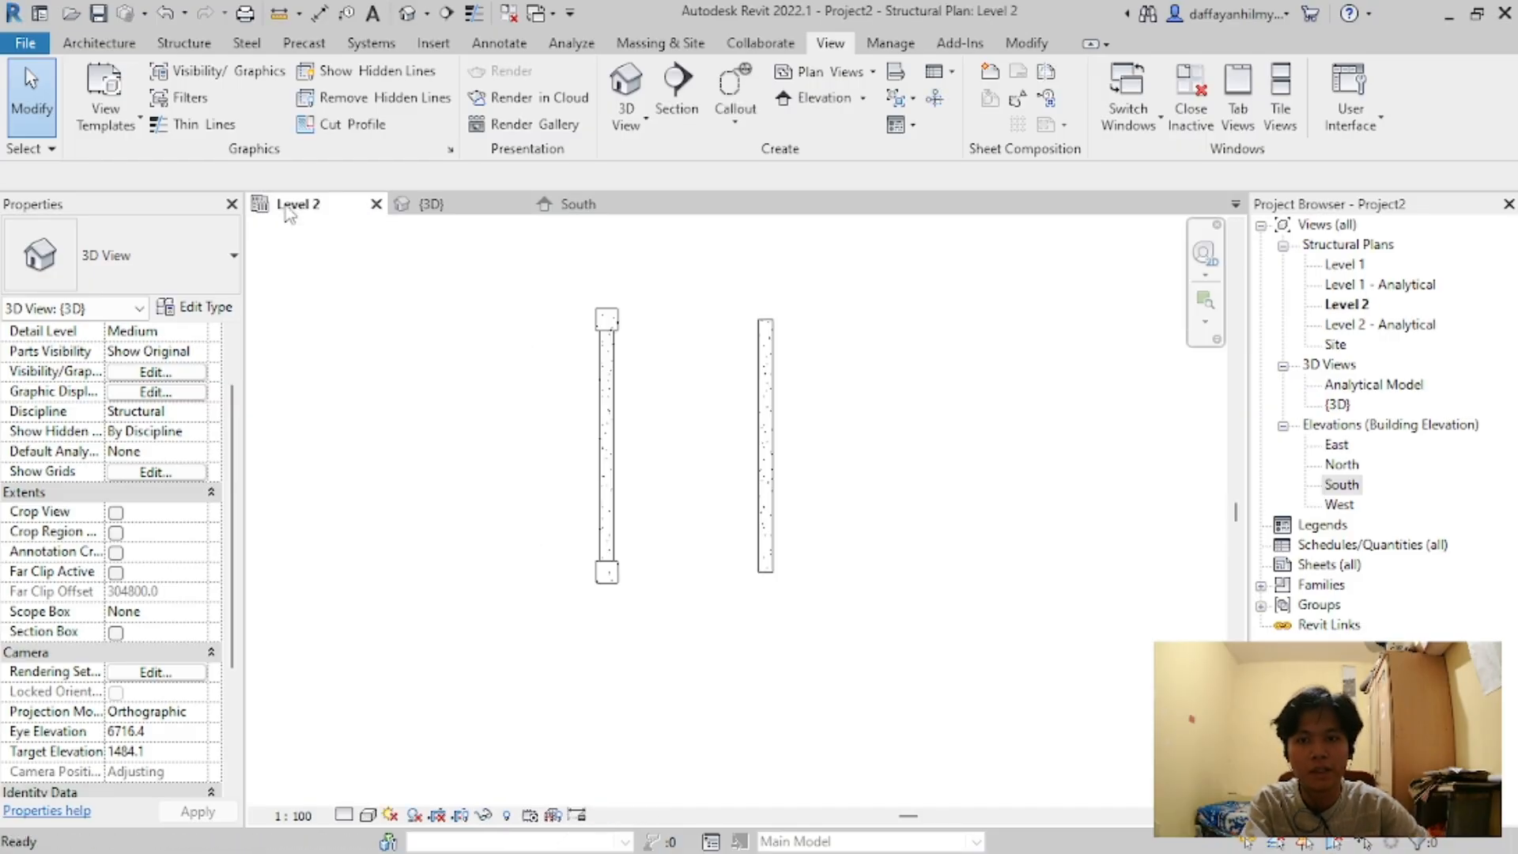
{"action": "left_click", "coordinate": [411, 212]}
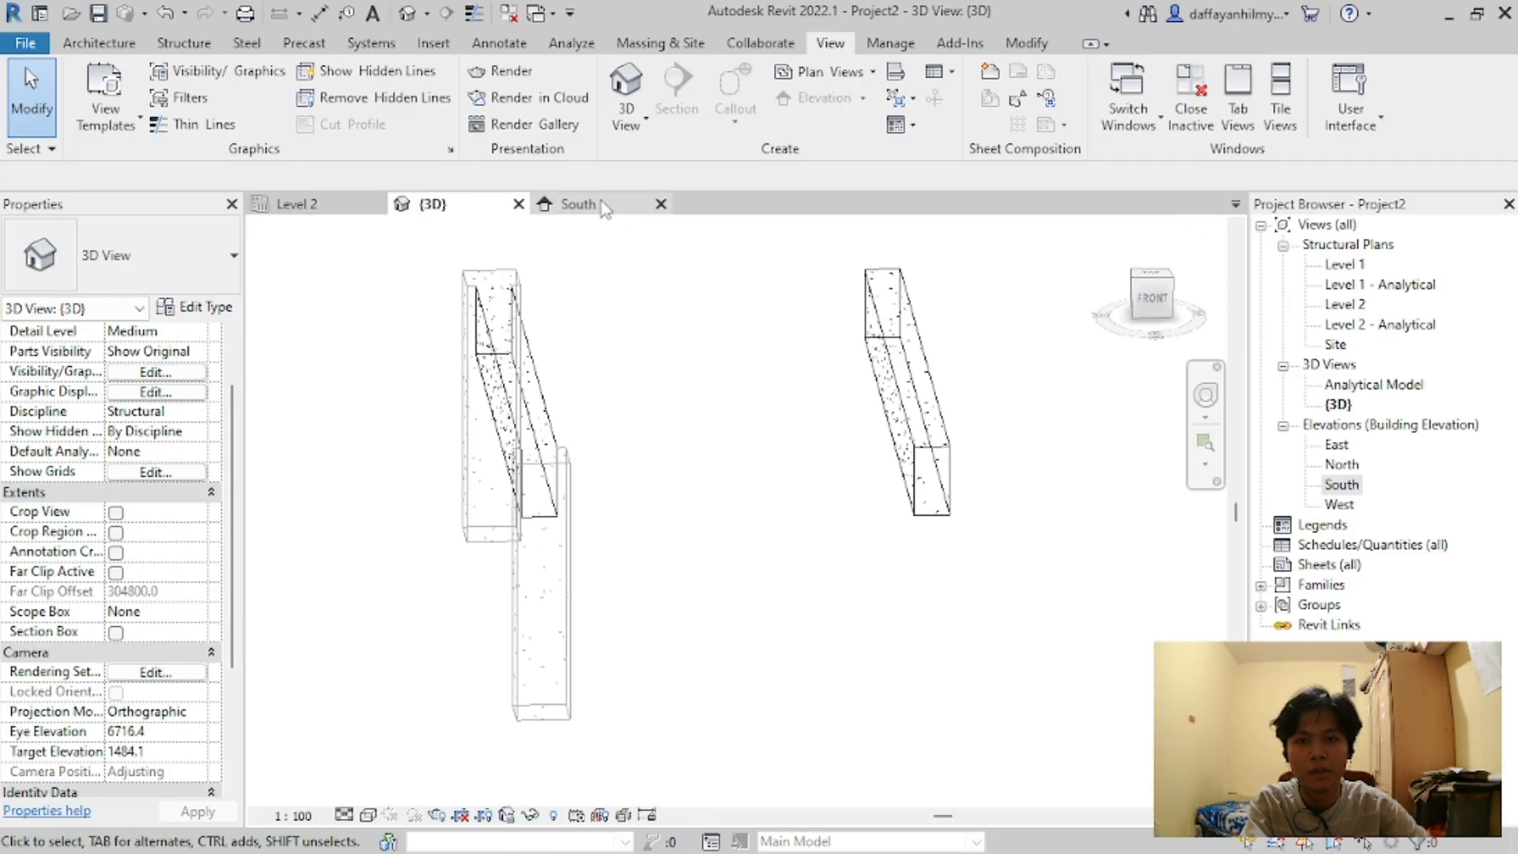
{"action": "left_click", "coordinate": [573, 208]}
{"action": "left_click", "coordinate": [427, 207]}
{"action": "left_click", "coordinate": [316, 207]}
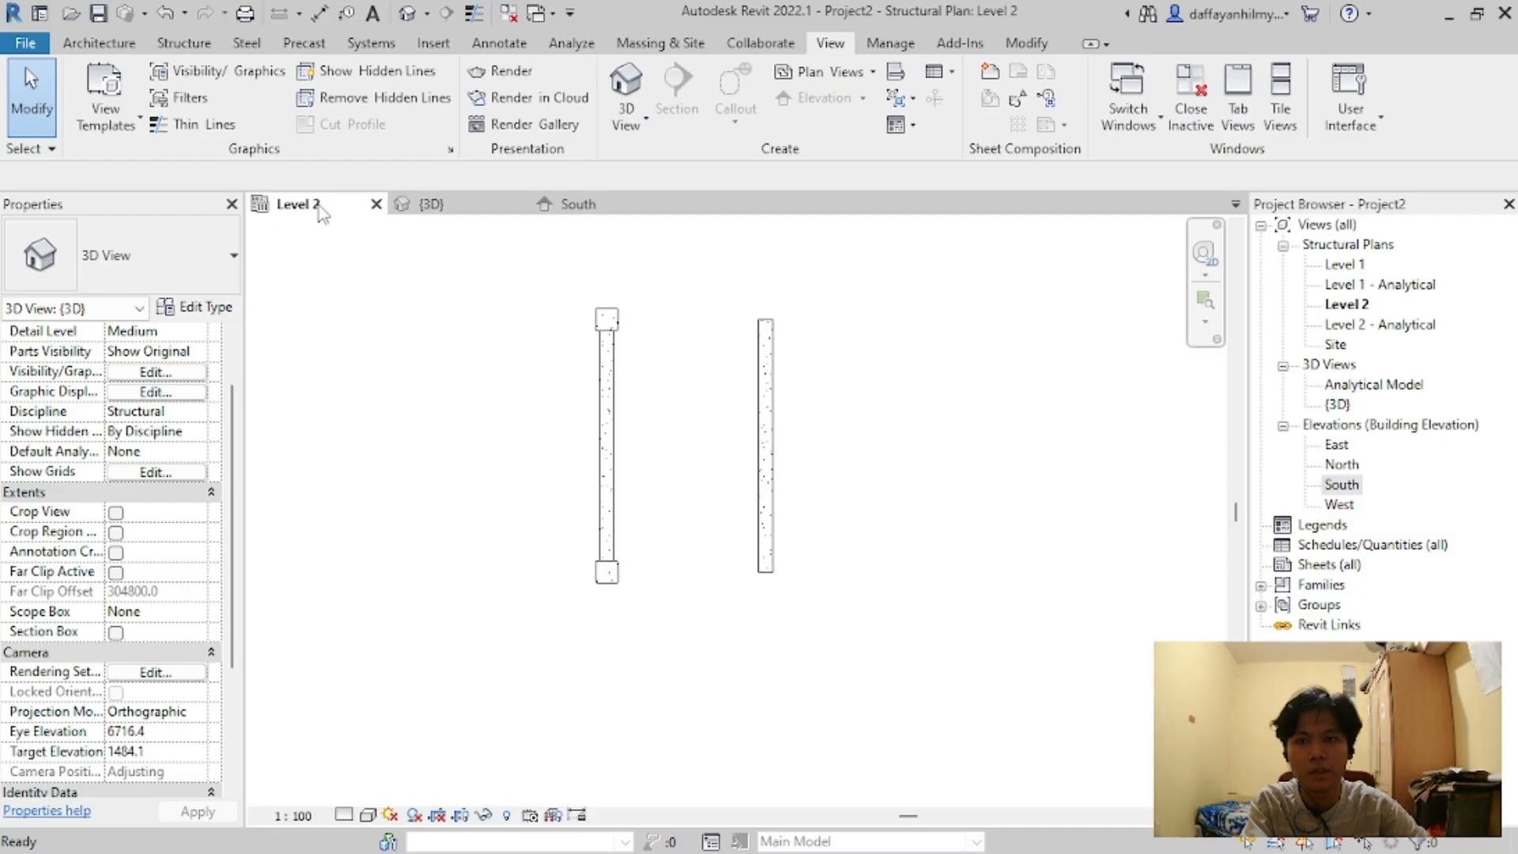
{"action": "left_click", "coordinate": [377, 204]}
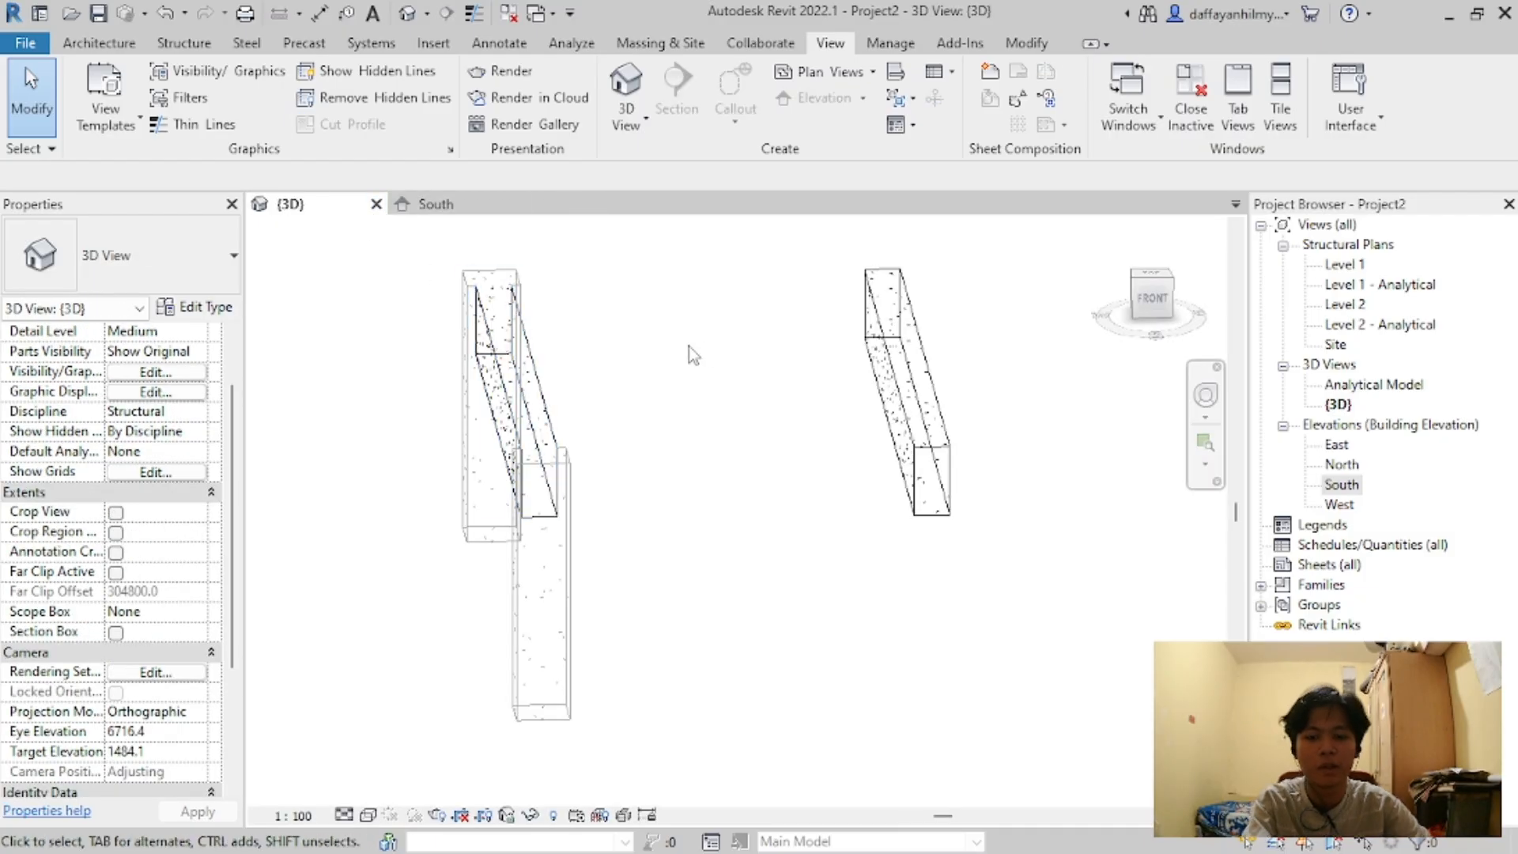
Step: Tile the 3D and South views side by side and orbit the 3D view to show the beam and columns
{"action": "key", "text": "w"}
{"action": "key", "text": "t"}
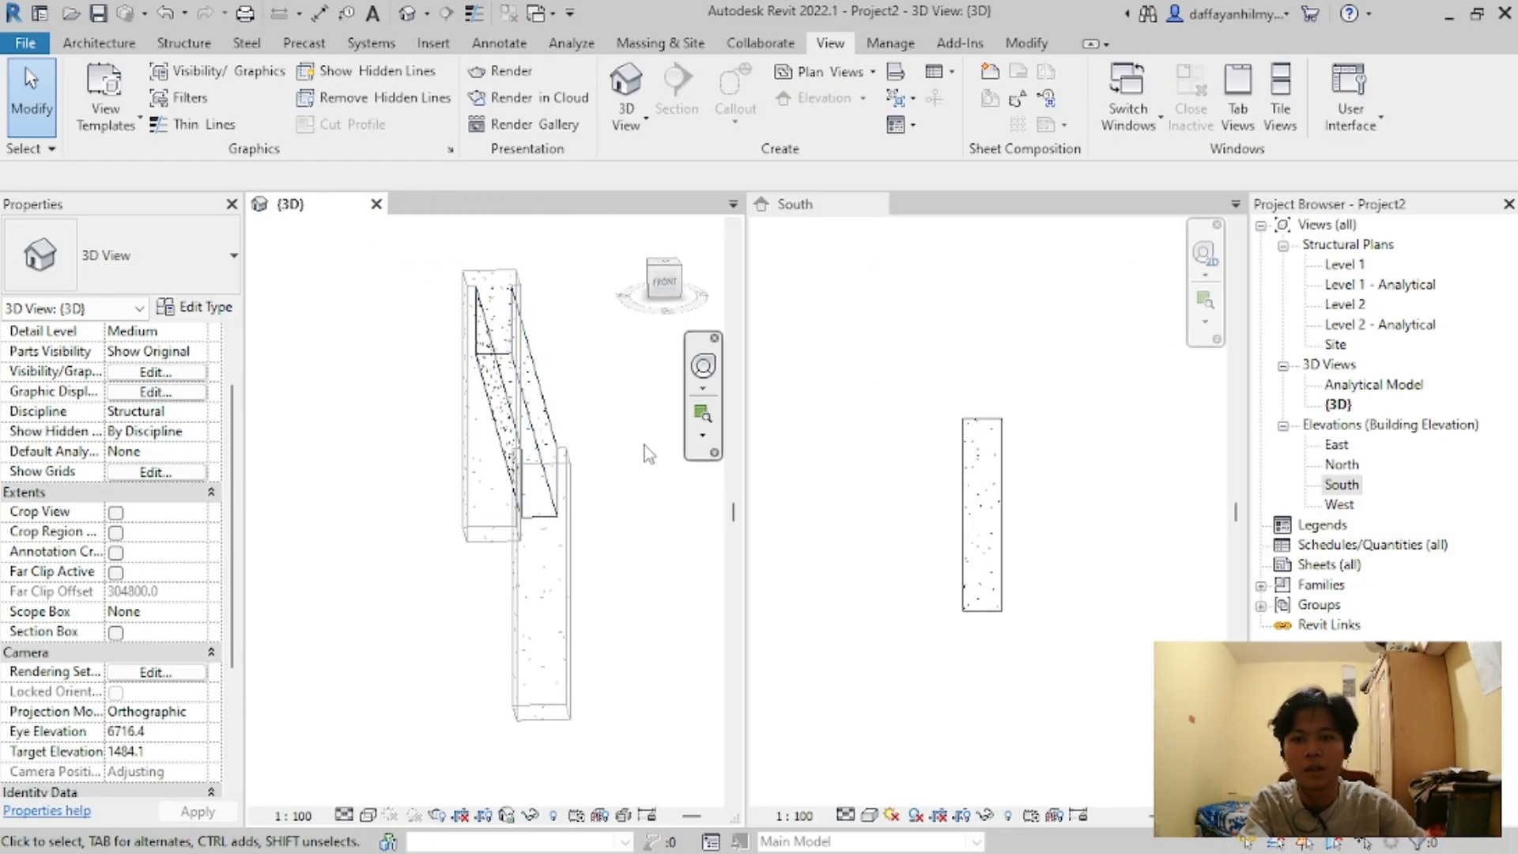
{"action": "middle_click_drag", "start_coordinate": [622, 484], "coordinate": [532, 304], "text": "shift"}
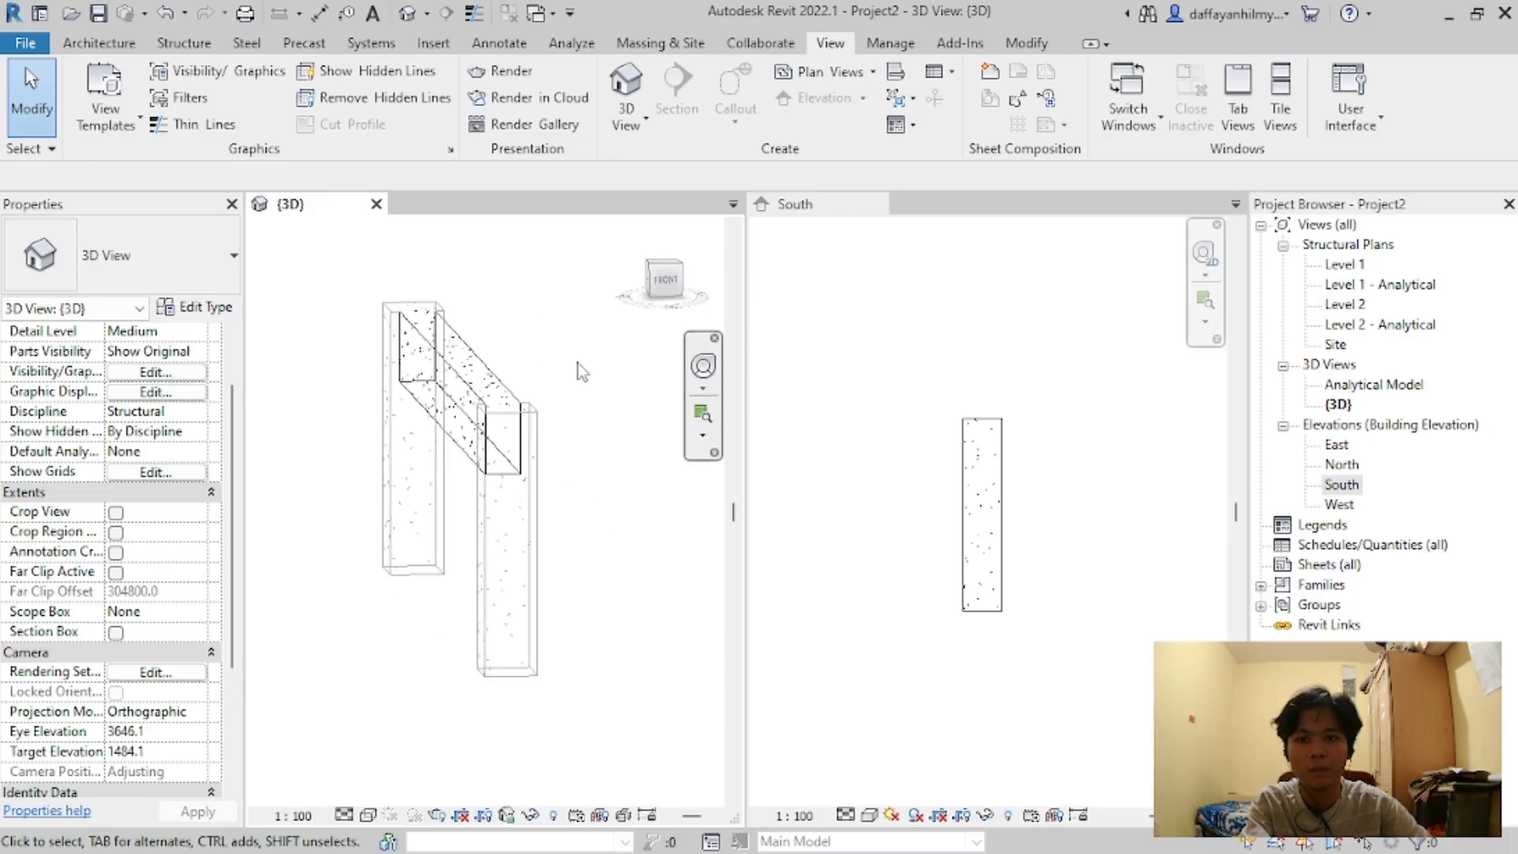
{"action": "left_click", "coordinate": [183, 43]}
{"action": "left_click", "coordinate": [588, 93]}
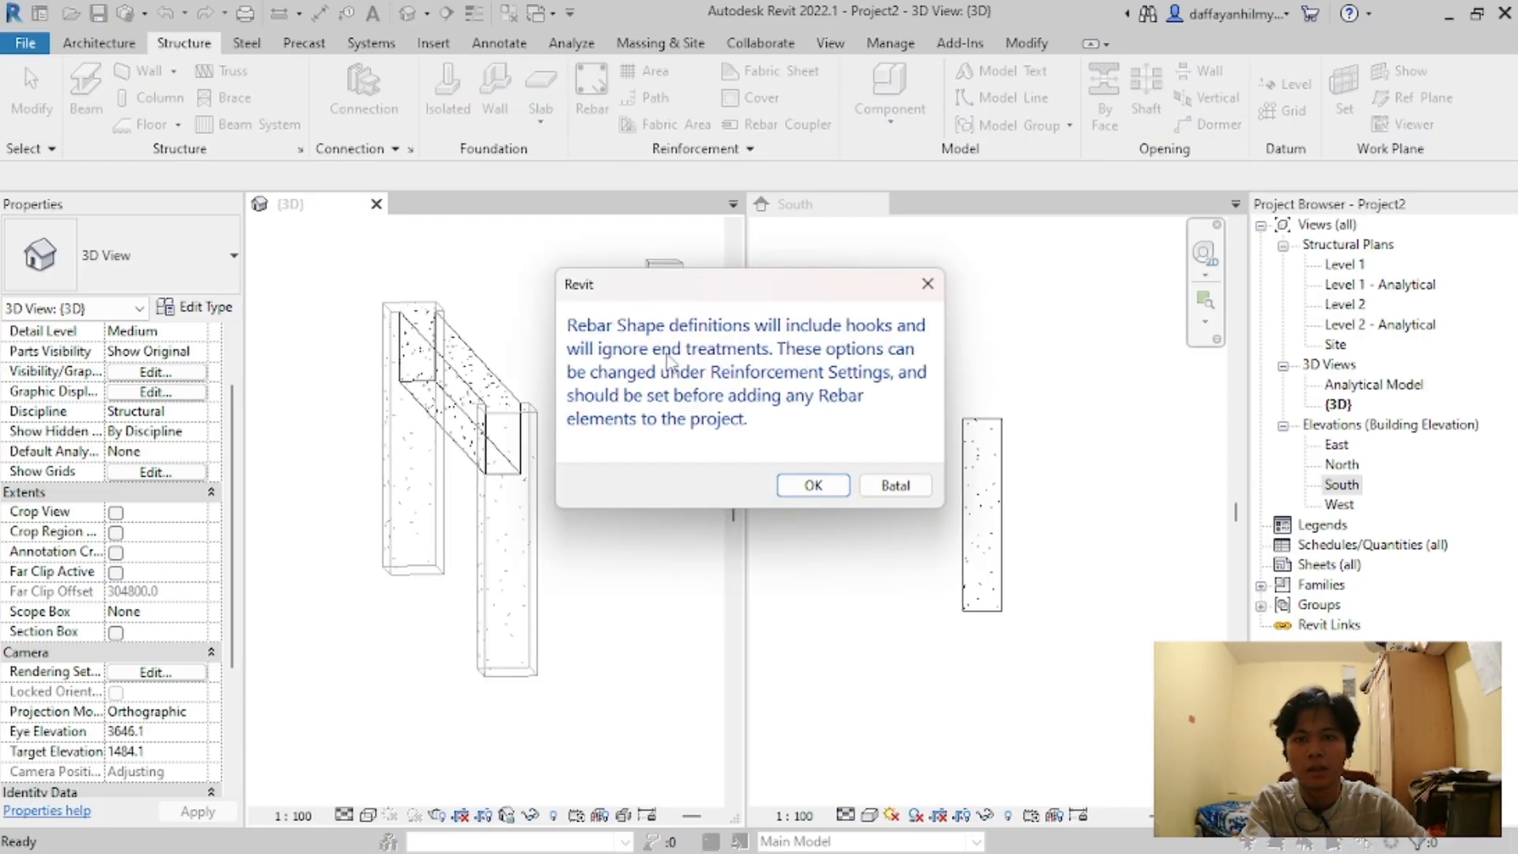
{"action": "left_click", "coordinate": [813, 485]}
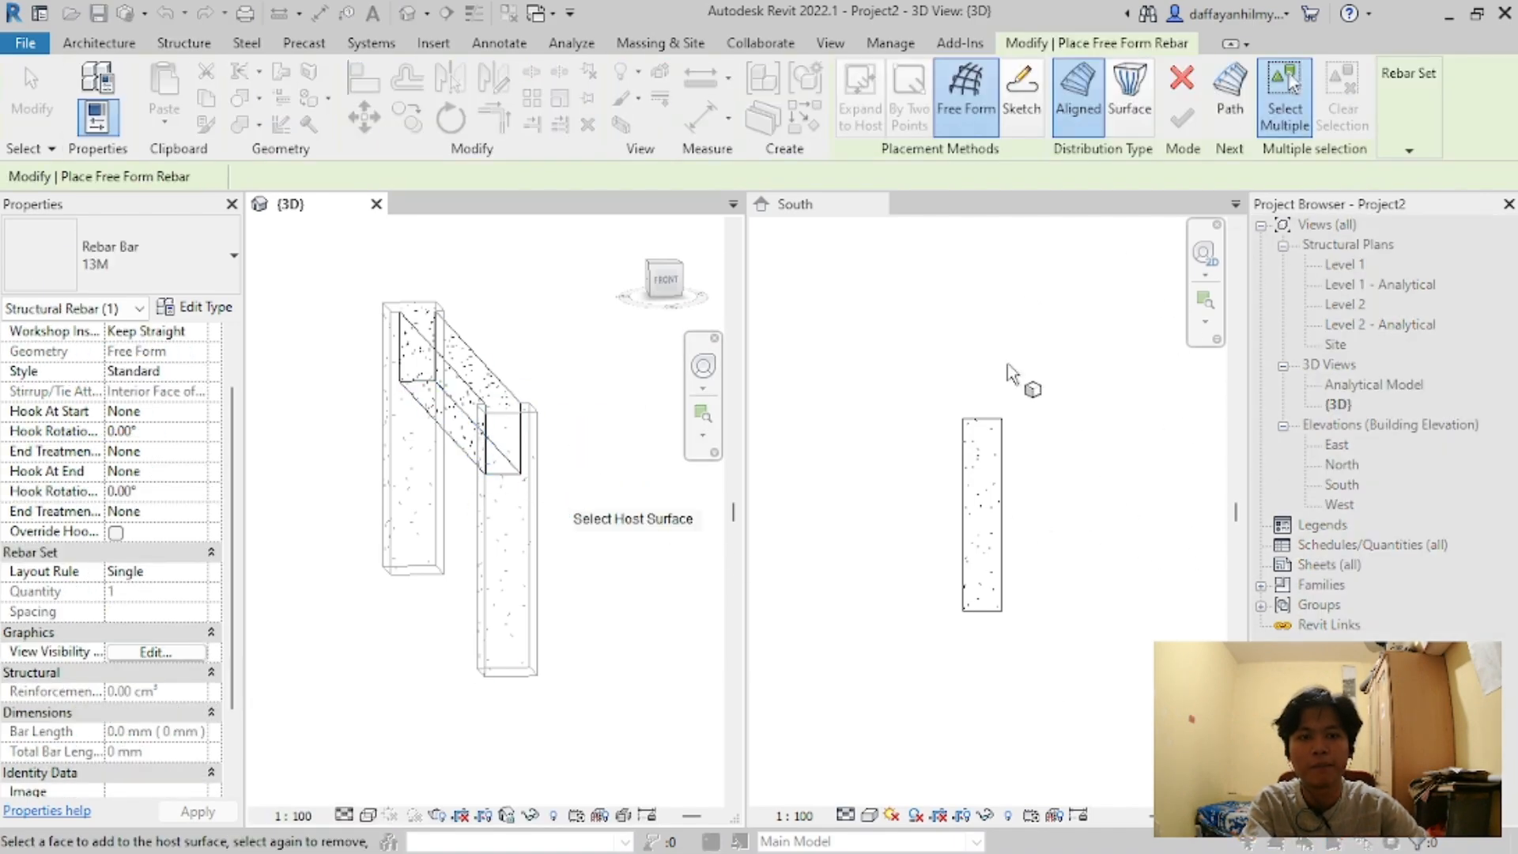
{"action": "key", "text": "Escape"}
{"action": "key", "text": "Escape"}
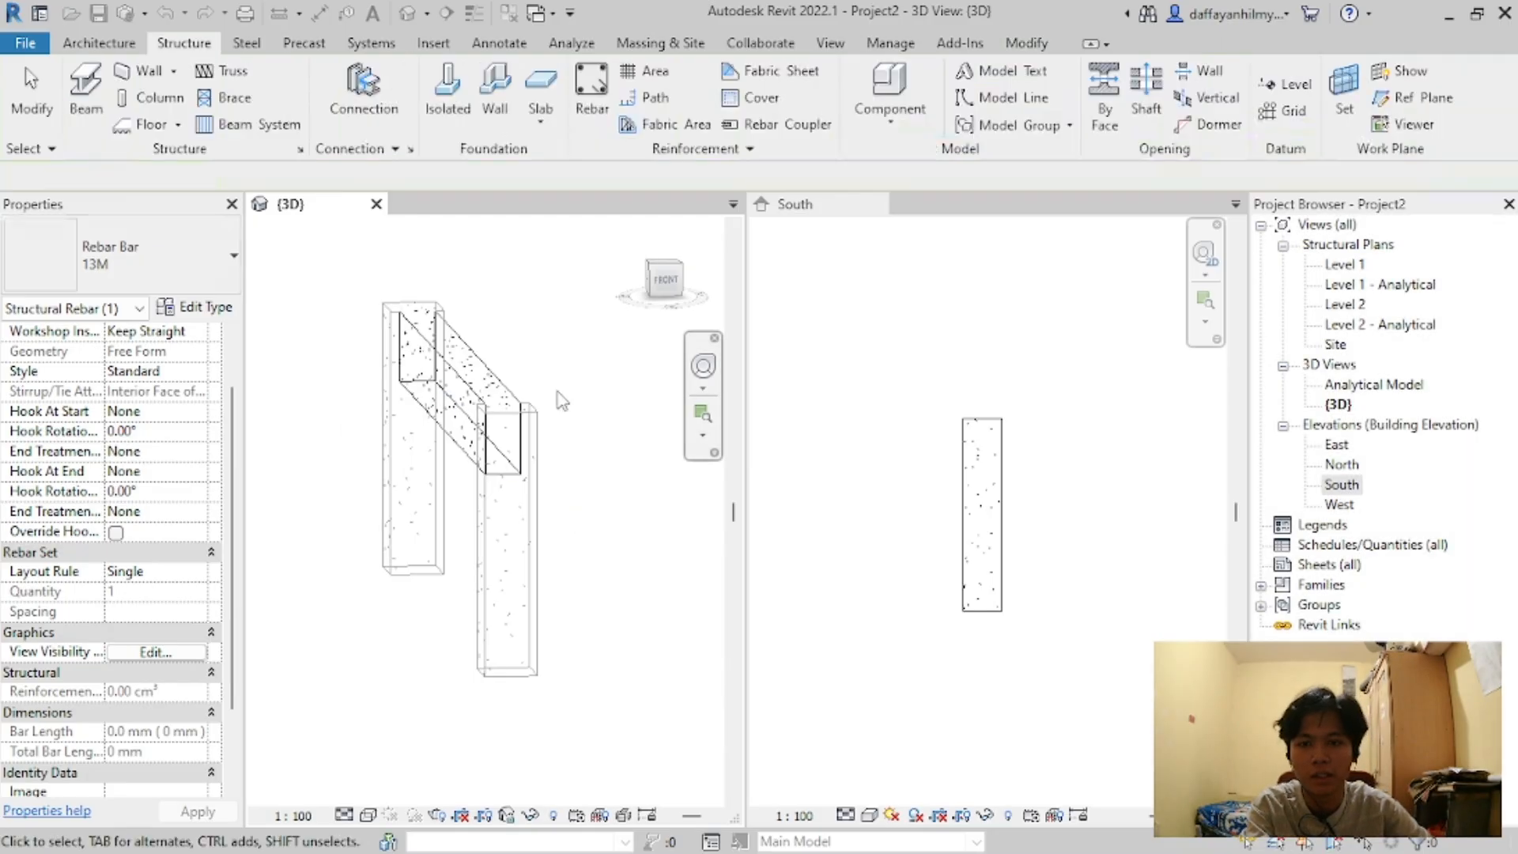
Step: Activate the South elevation, start placing structural rebar there and accept the Rebar Shape definitions notice
{"action": "left_click", "coordinate": [1032, 363]}
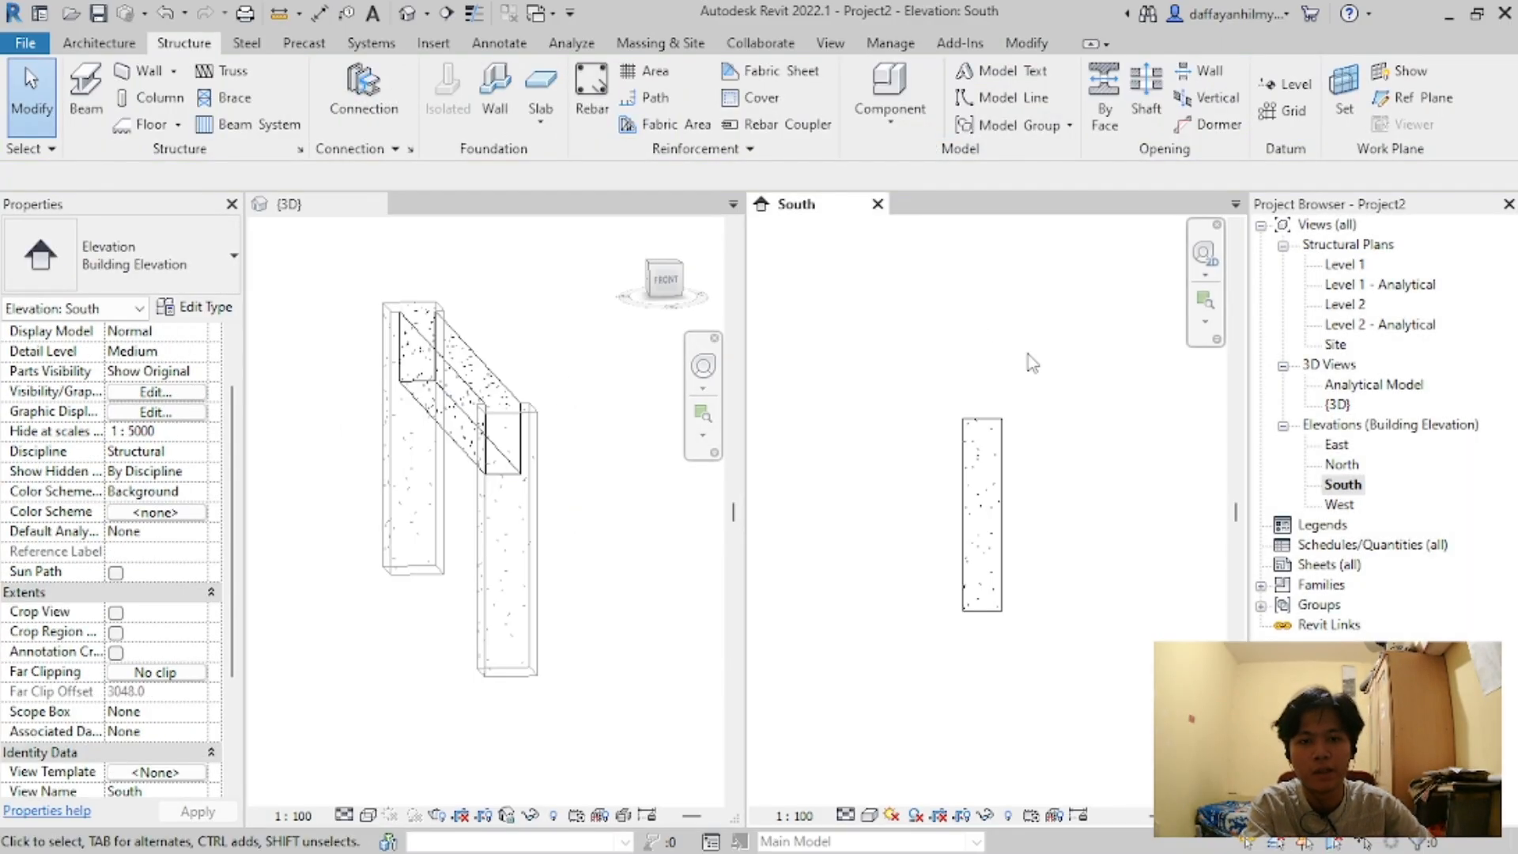
{"action": "left_click_drag", "start_coordinate": [1069, 365], "coordinate": [929, 645]}
{"action": "scroll", "coordinate": [906, 549], "scroll_direction": "down", "scroll_amount": 4}
{"action": "left_click", "coordinate": [989, 484]}
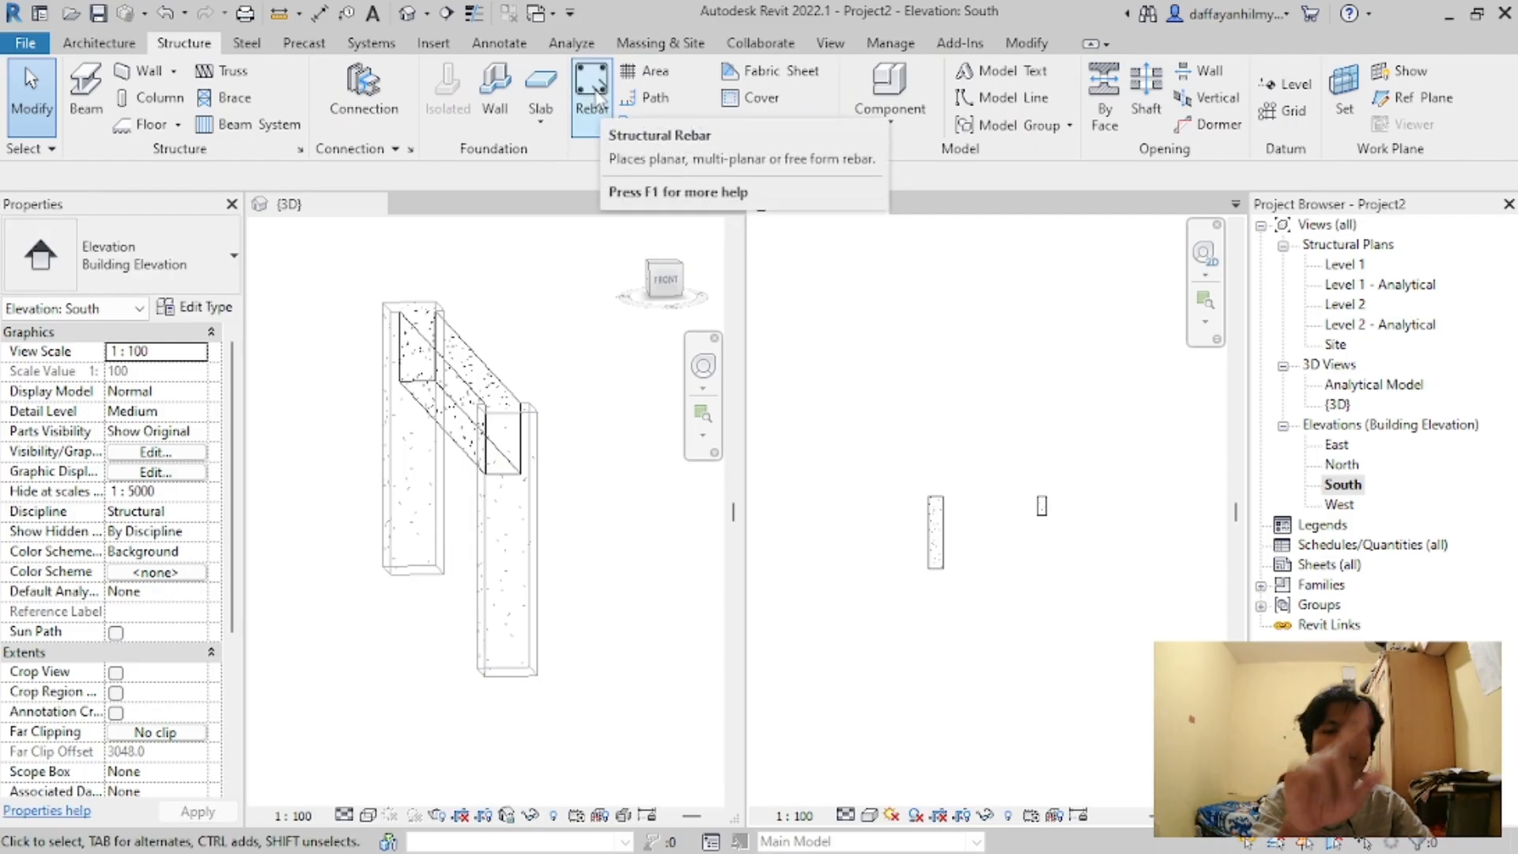
{"action": "left_click", "coordinate": [330, 210]}
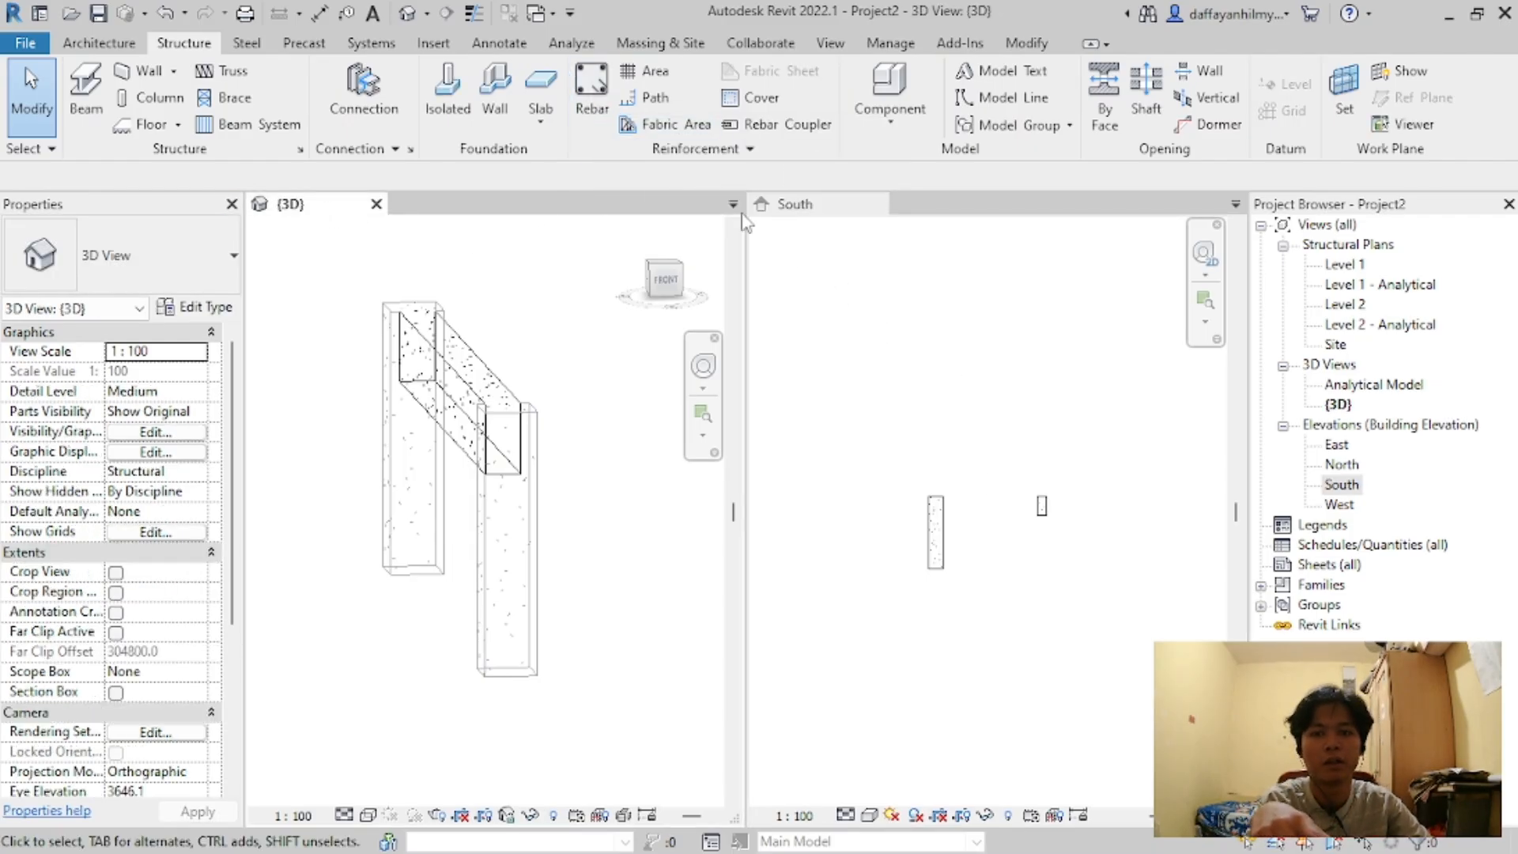
{"action": "left_click", "coordinate": [788, 207]}
{"action": "left_click", "coordinate": [592, 93]}
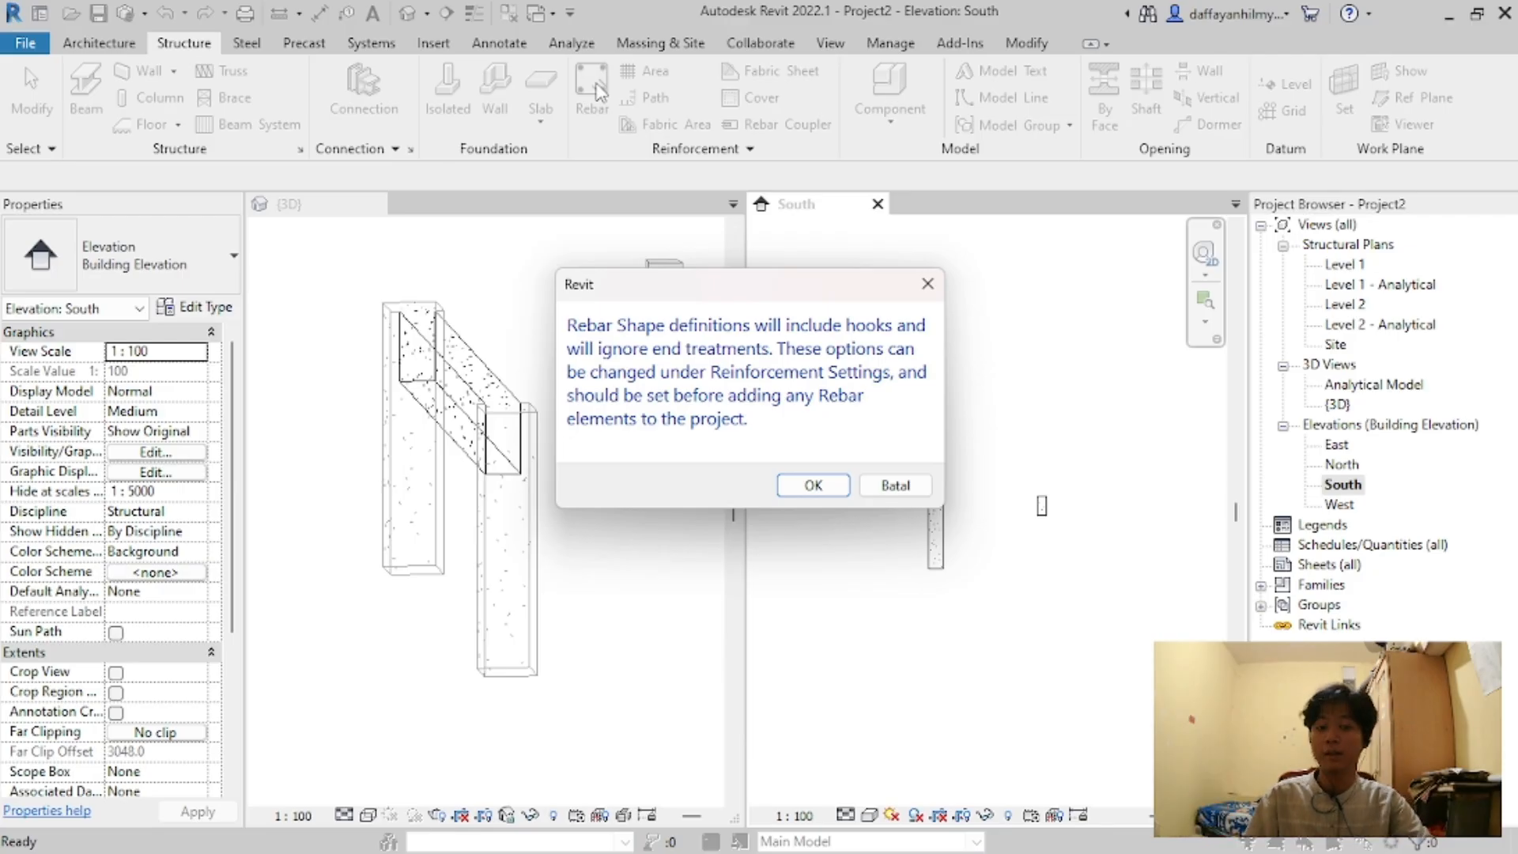
{"action": "left_click", "coordinate": [820, 488]}
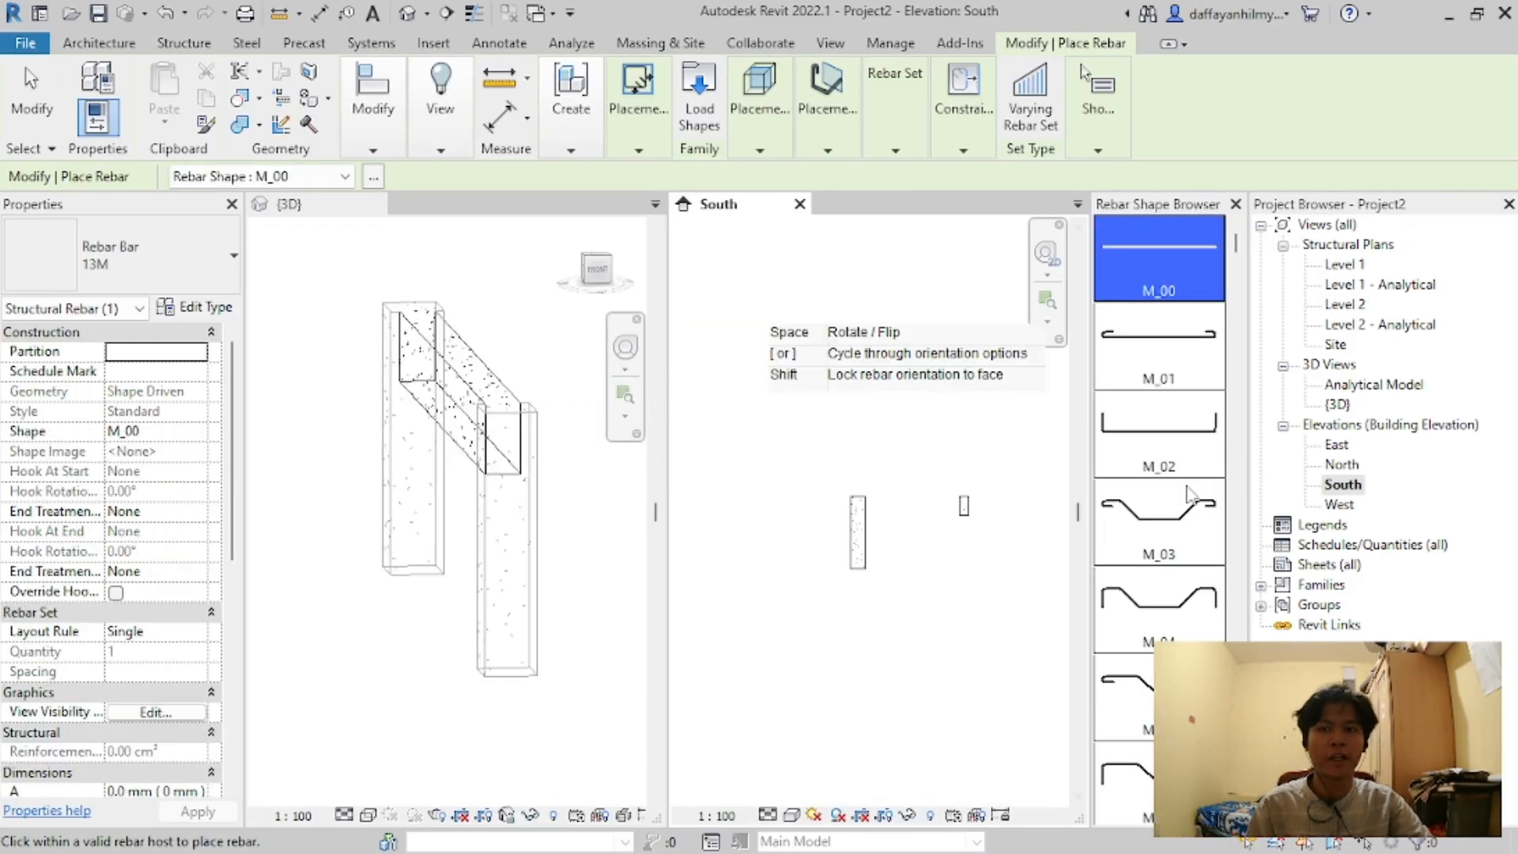
Step: Choose the closed stirrup shape M_T1 from the Rebar Shape Browser
{"action": "left_click", "coordinate": [375, 179]}
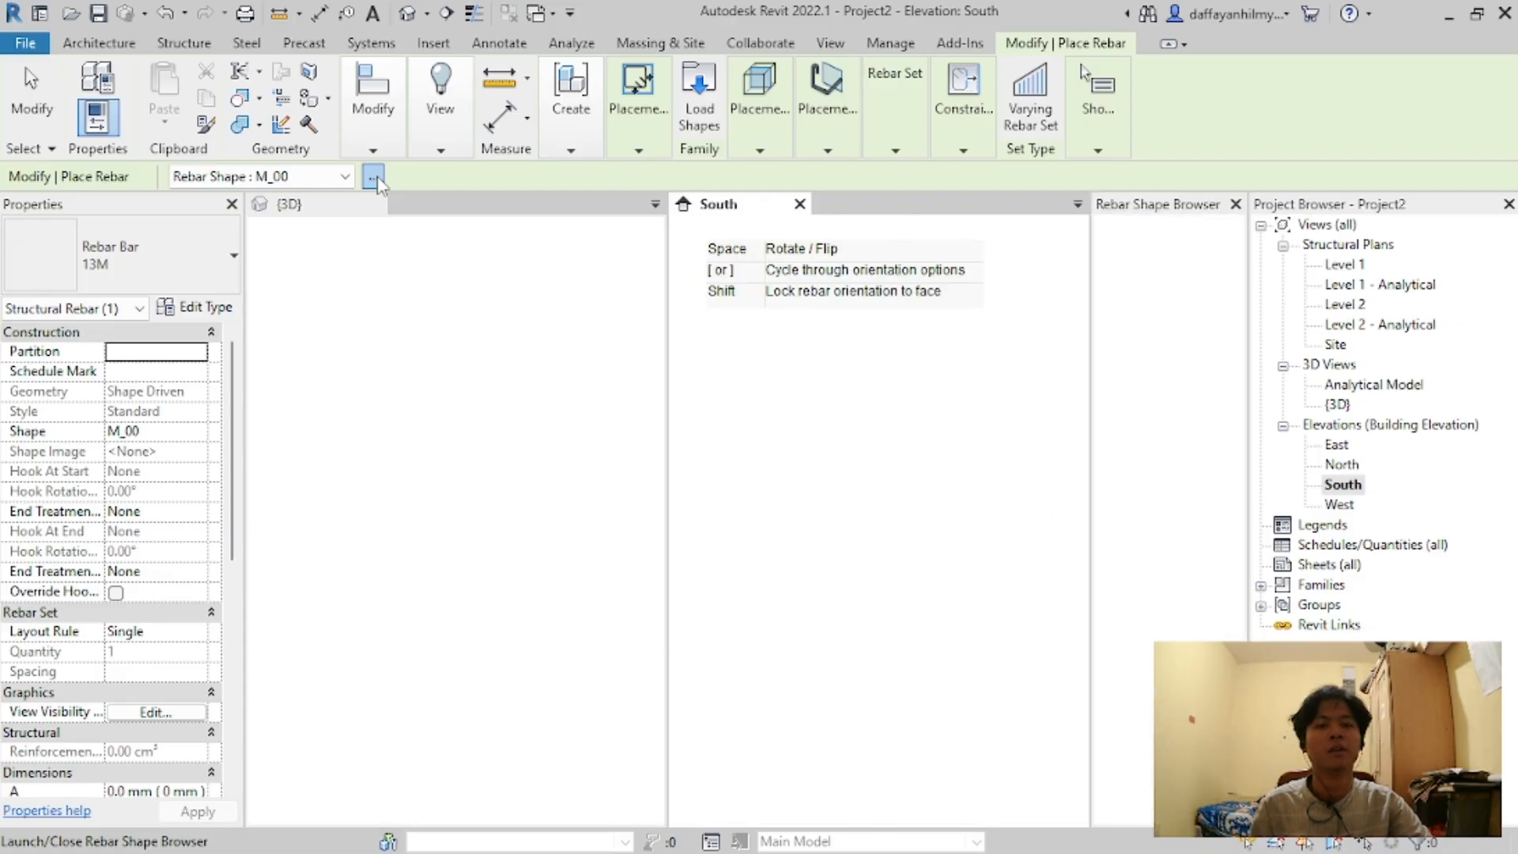
{"action": "scroll", "coordinate": [1130, 378], "scroll_direction": "down", "scroll_amount": 10}
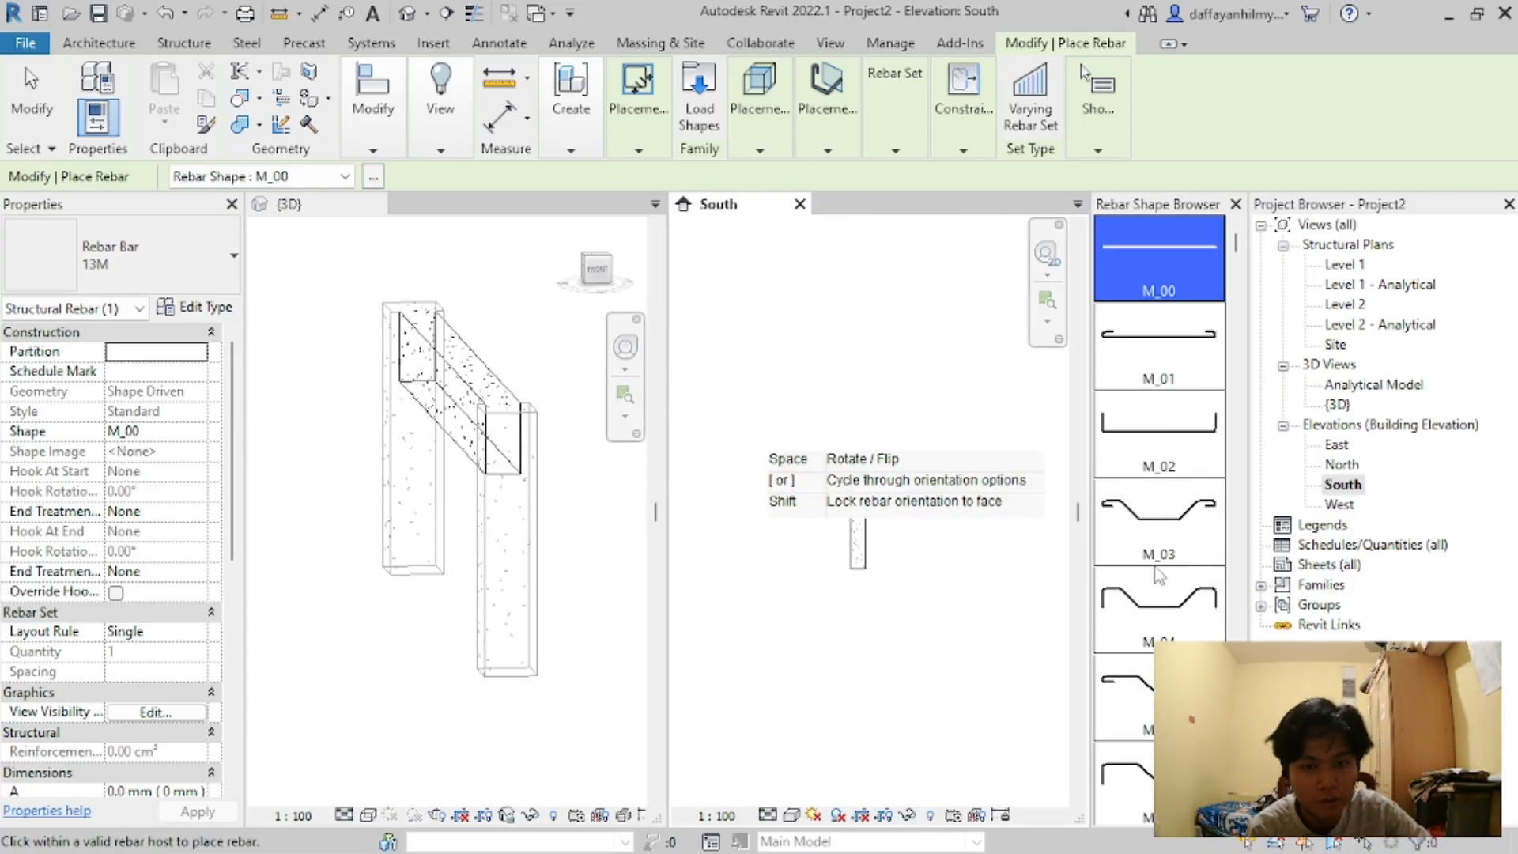
{"action": "scroll", "coordinate": [1150, 609], "scroll_direction": "down", "scroll_amount": 15}
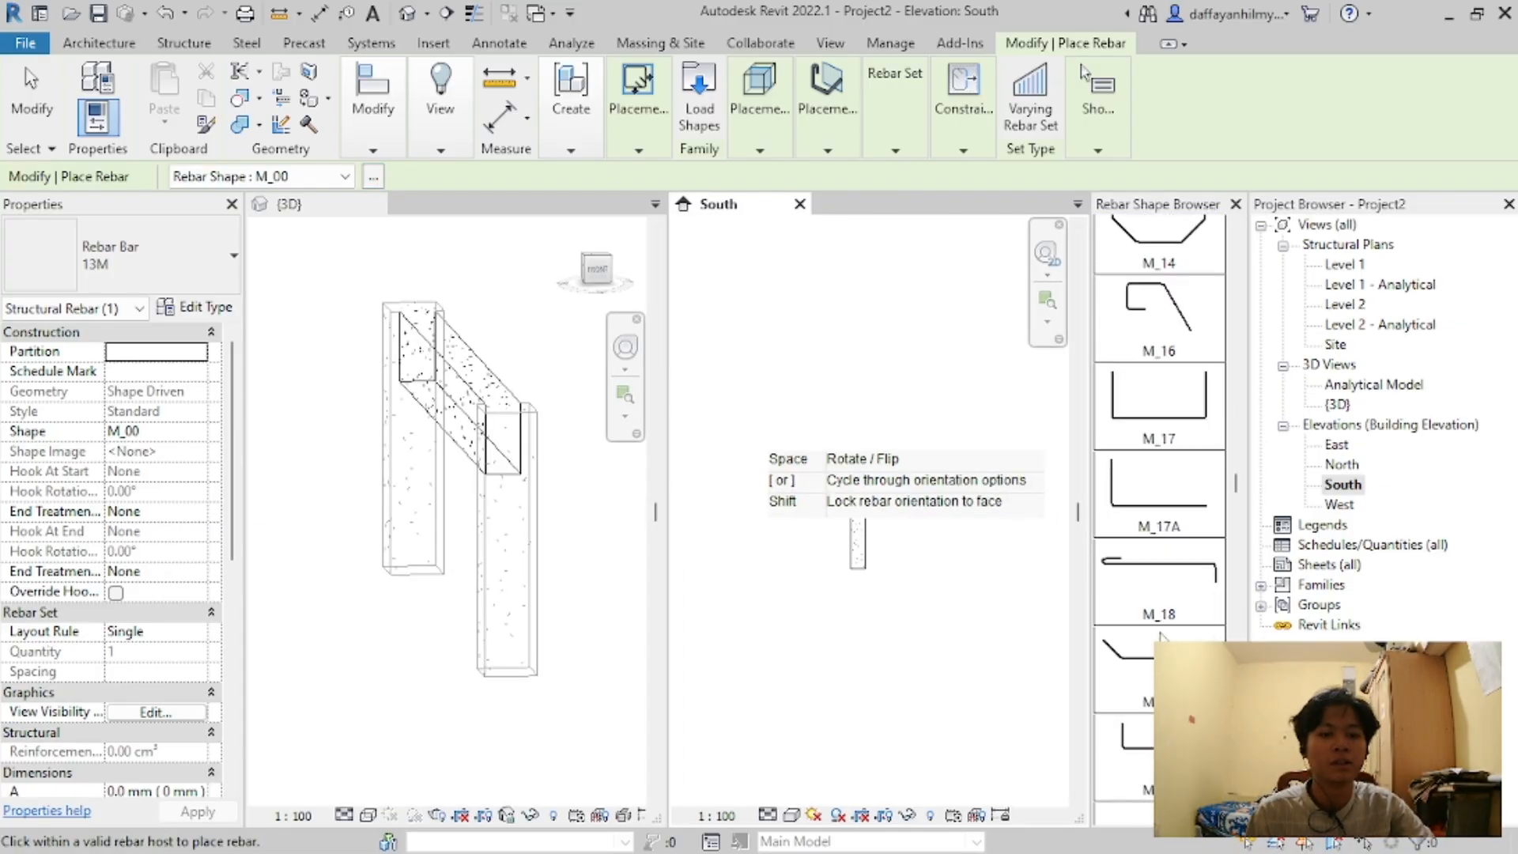
{"action": "scroll", "coordinate": [1151, 609], "scroll_direction": "down", "scroll_amount": 3}
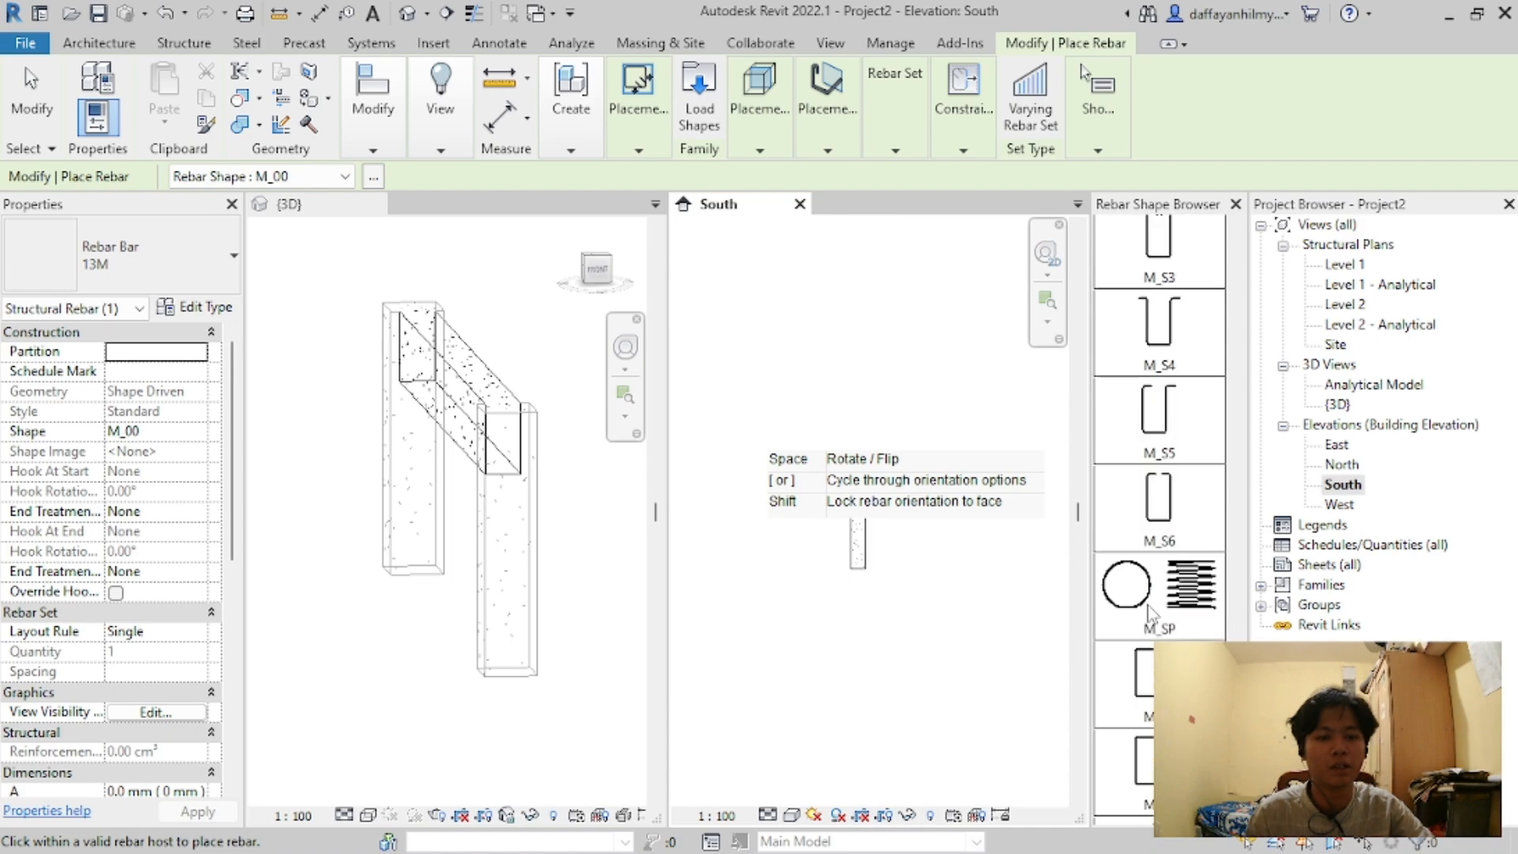
{"action": "scroll", "coordinate": [1162, 599], "scroll_direction": "down", "scroll_amount": 2}
{"action": "left_click", "coordinate": [1159, 552]}
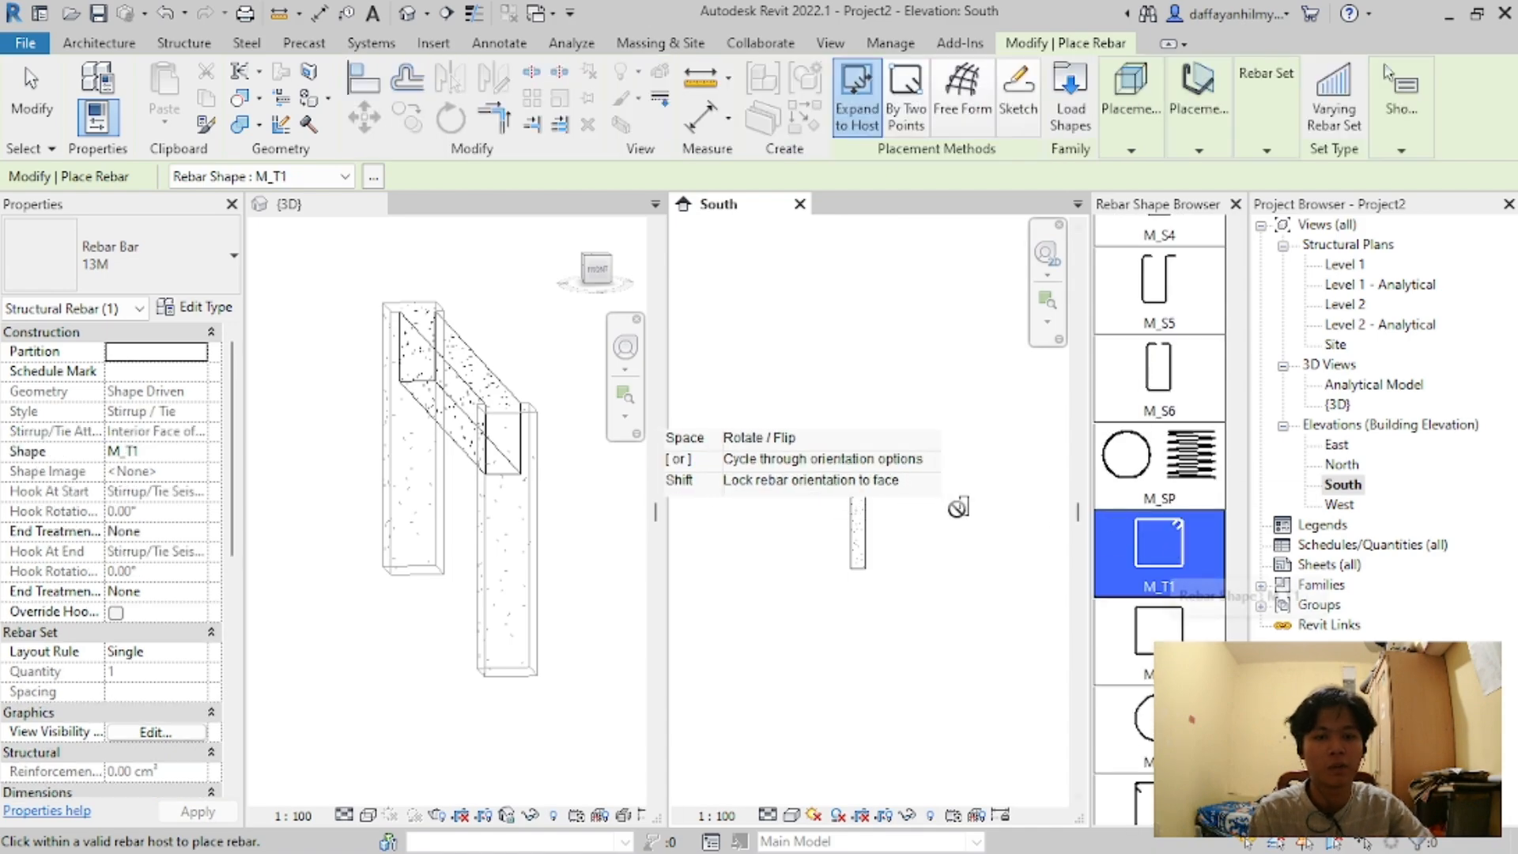
Step: Switch to the ACI 315-99 PDF, examine its bar bending shape figures, including stirrup type T1, and return to Revit
{"action": "key", "text": "alt+Tab"}
{"action": "key", "text": "alt+Tab"}
{"action": "key", "text": "alt+Tab"}
{"action": "key", "text": "alt+Tab"}
{"action": "key", "text": "alt+Tab"}
{"action": "key", "text": "alt+Tab"}
{"action": "key", "text": "alt+Tab"}
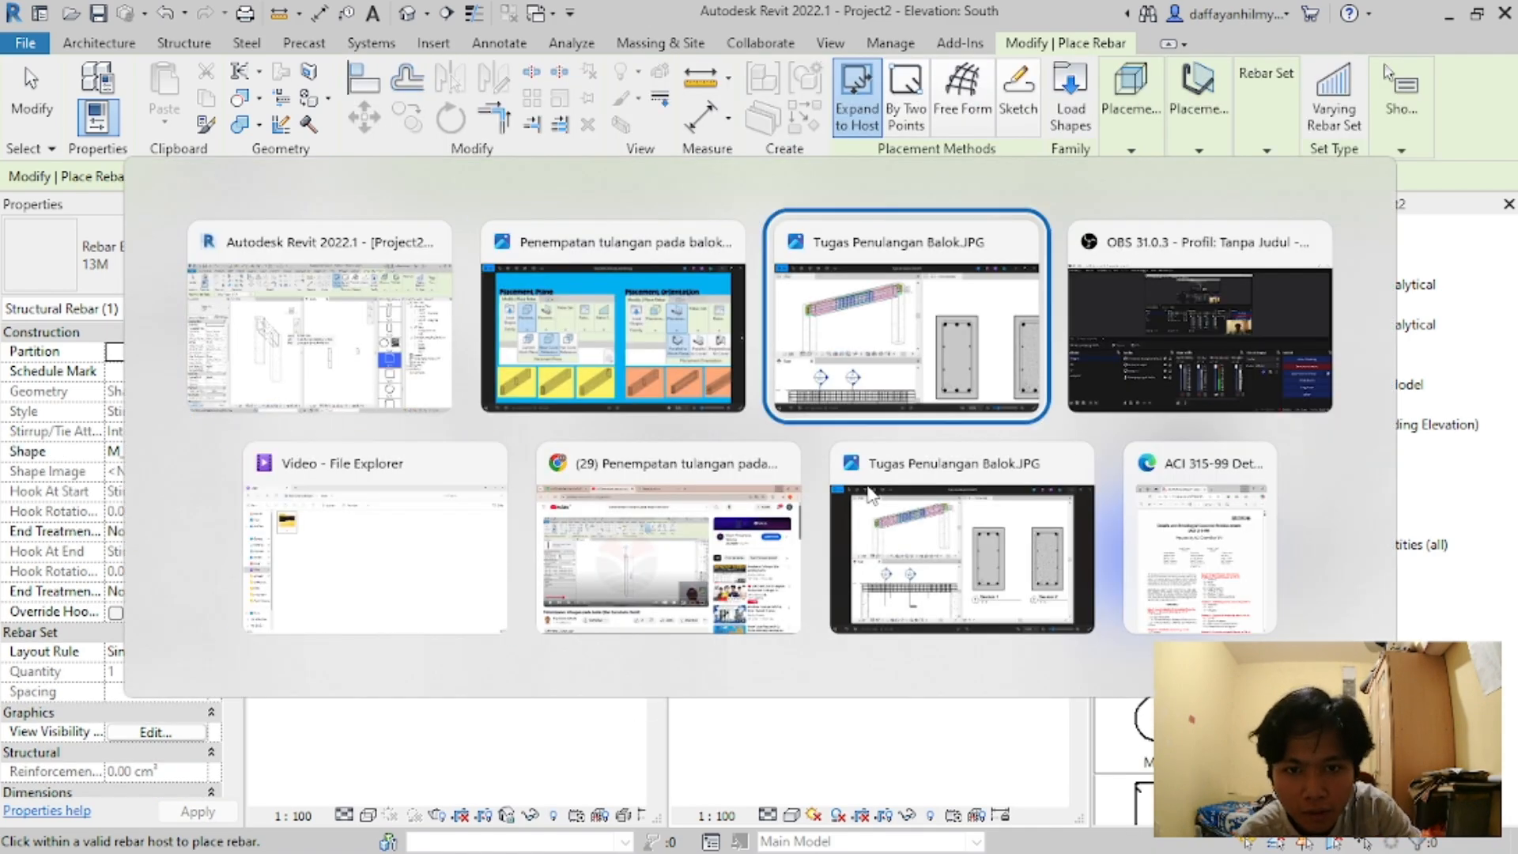
{"action": "scroll", "coordinate": [872, 494], "scroll_direction": "down", "scroll_amount": 6}
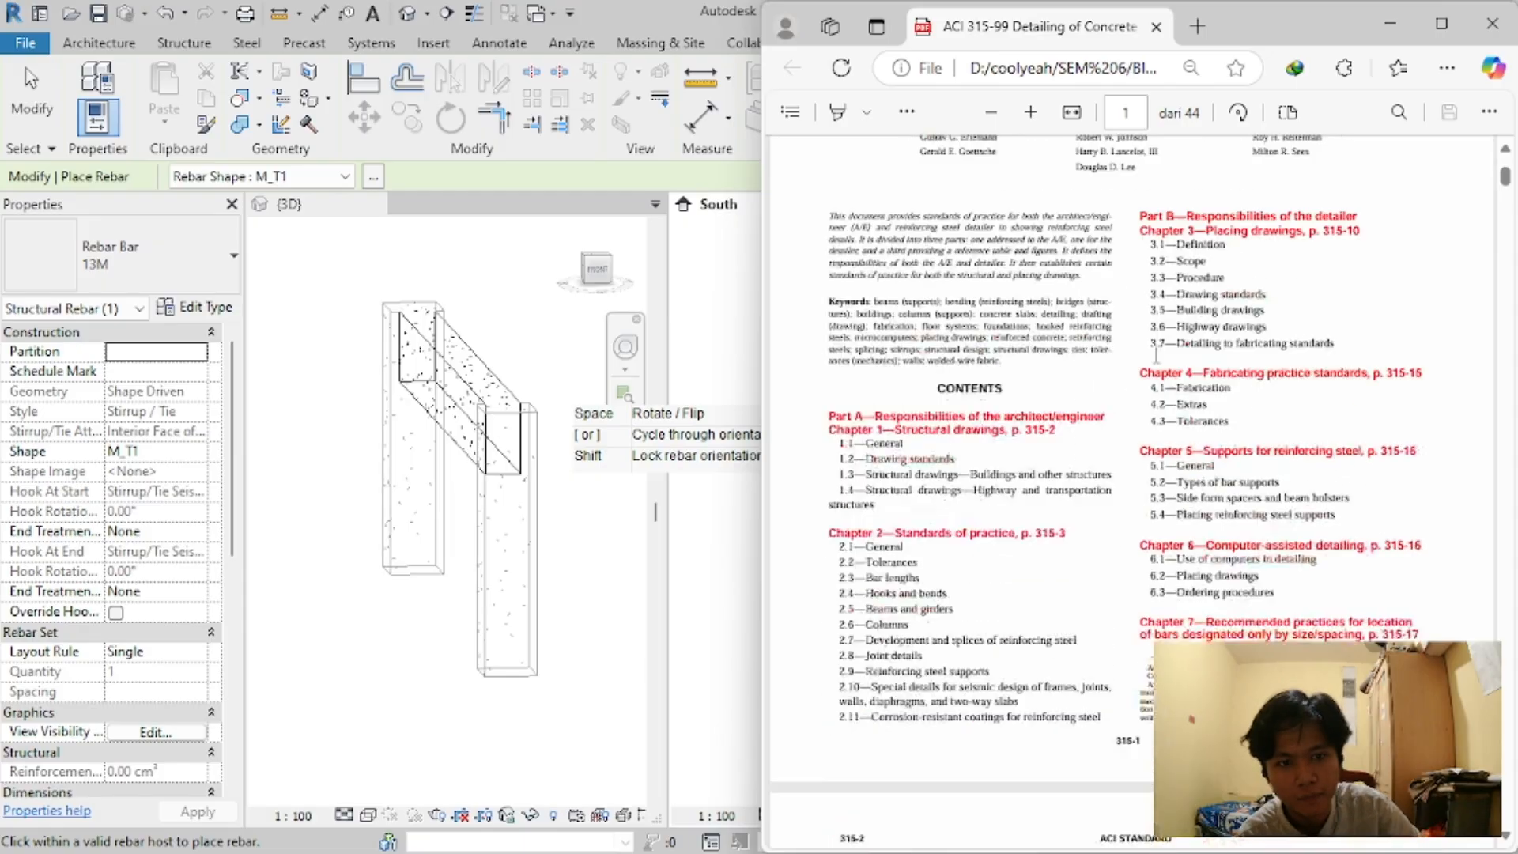
{"action": "left_click_drag", "start_coordinate": [1505, 181], "coordinate": [1514, 566]}
{"action": "scroll", "coordinate": [1324, 528], "scroll_direction": "down", "scroll_amount": 20}
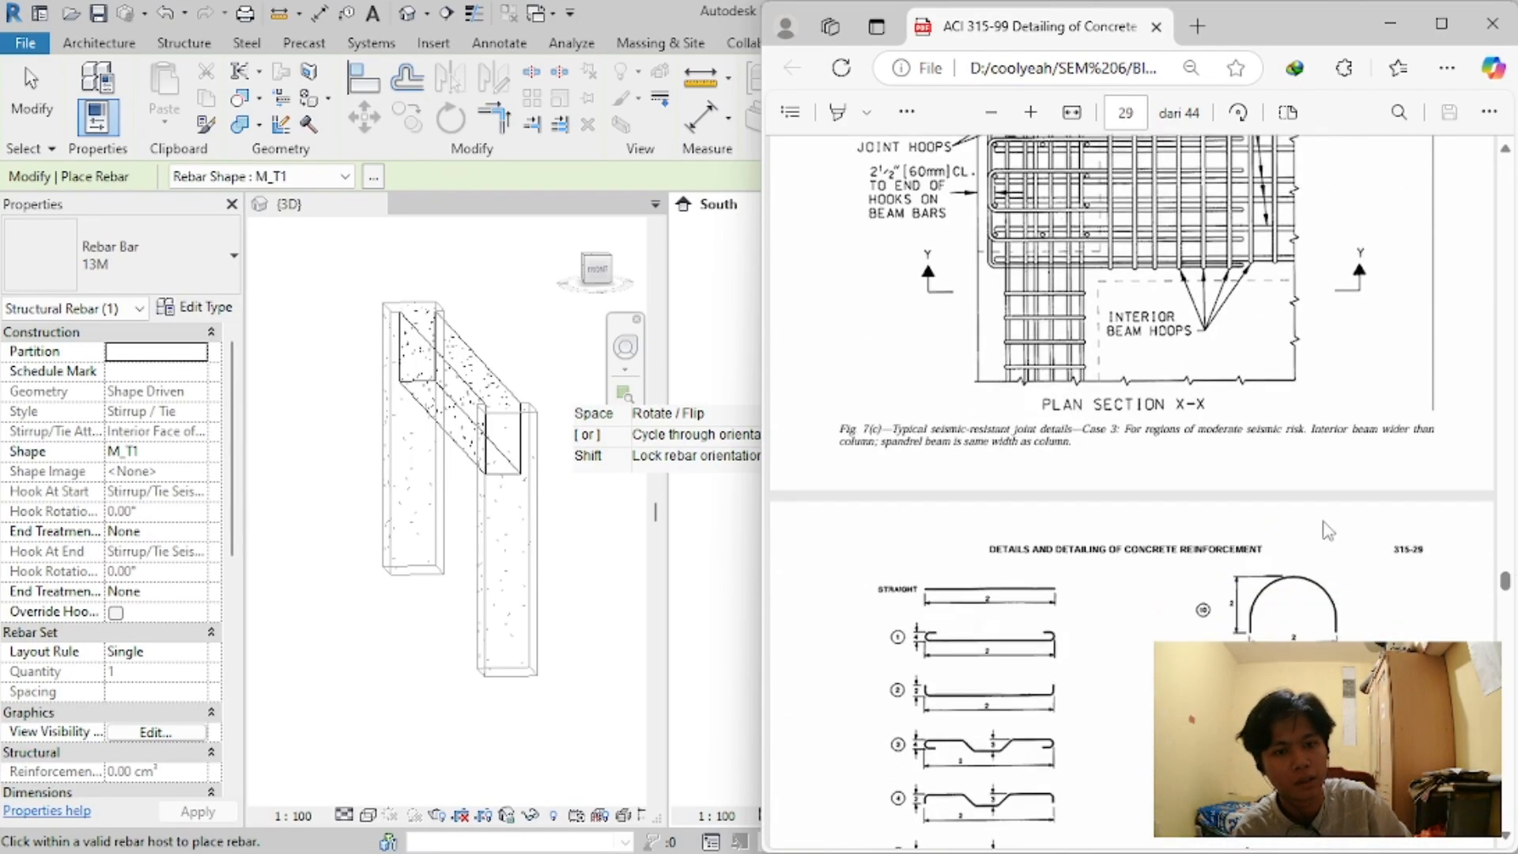
{"action": "scroll", "coordinate": [1247, 559], "scroll_direction": "up", "scroll_amount": 2}
{"action": "scroll", "coordinate": [1241, 546], "scroll_direction": "down", "scroll_amount": 7}
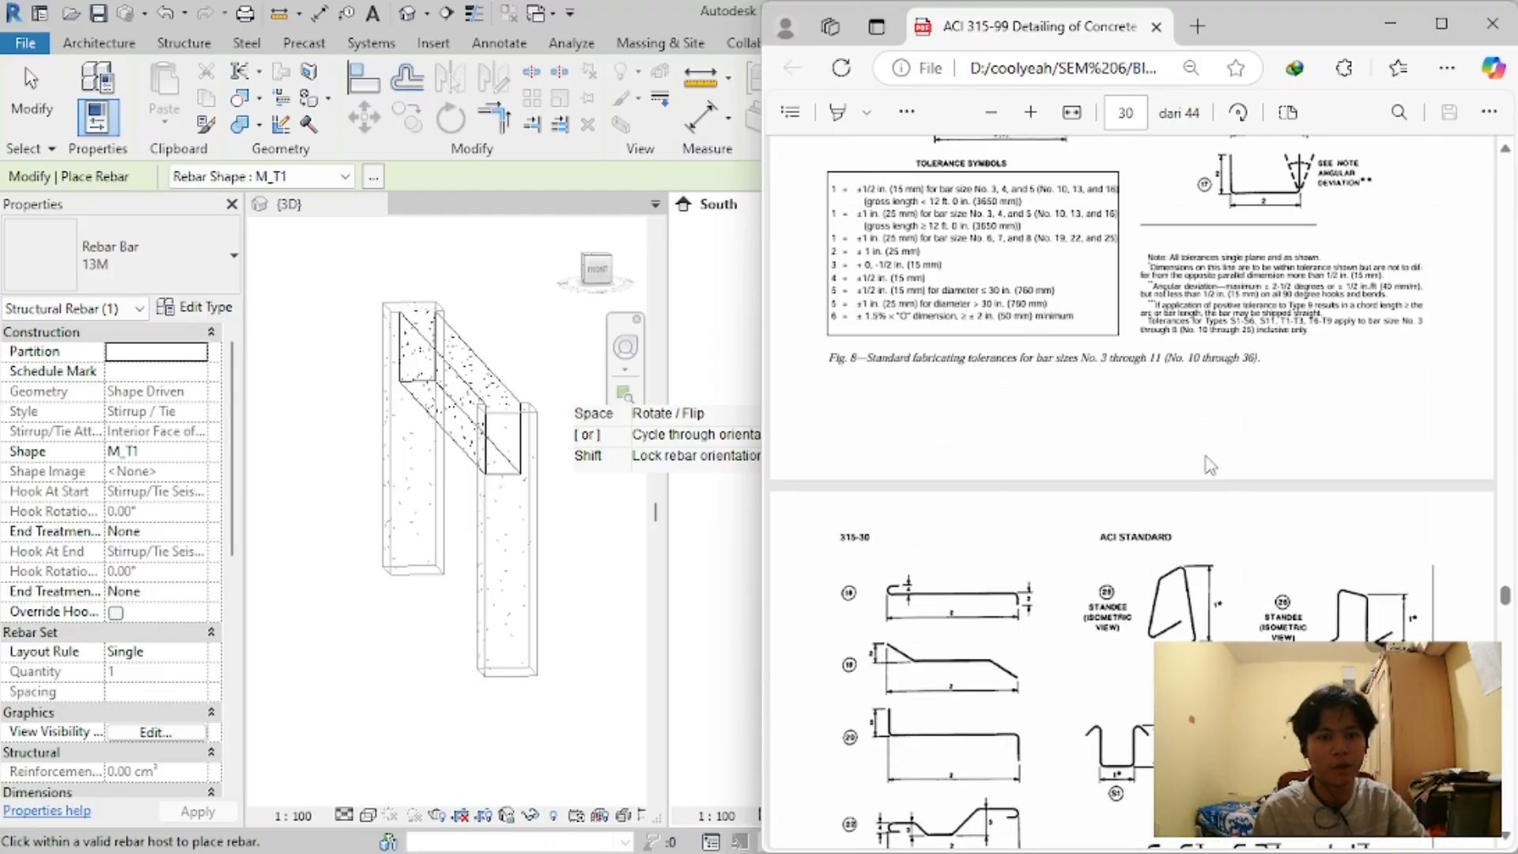
{"action": "scroll", "coordinate": [1204, 465], "scroll_direction": "up", "scroll_amount": 6}
{"action": "scroll", "coordinate": [1234, 522], "scroll_direction": "down", "scroll_amount": 7}
{"action": "scroll", "coordinate": [1232, 518], "scroll_direction": "up", "scroll_amount": 2}
{"action": "scroll", "coordinate": [1231, 521], "scroll_direction": "down", "scroll_amount": 6}
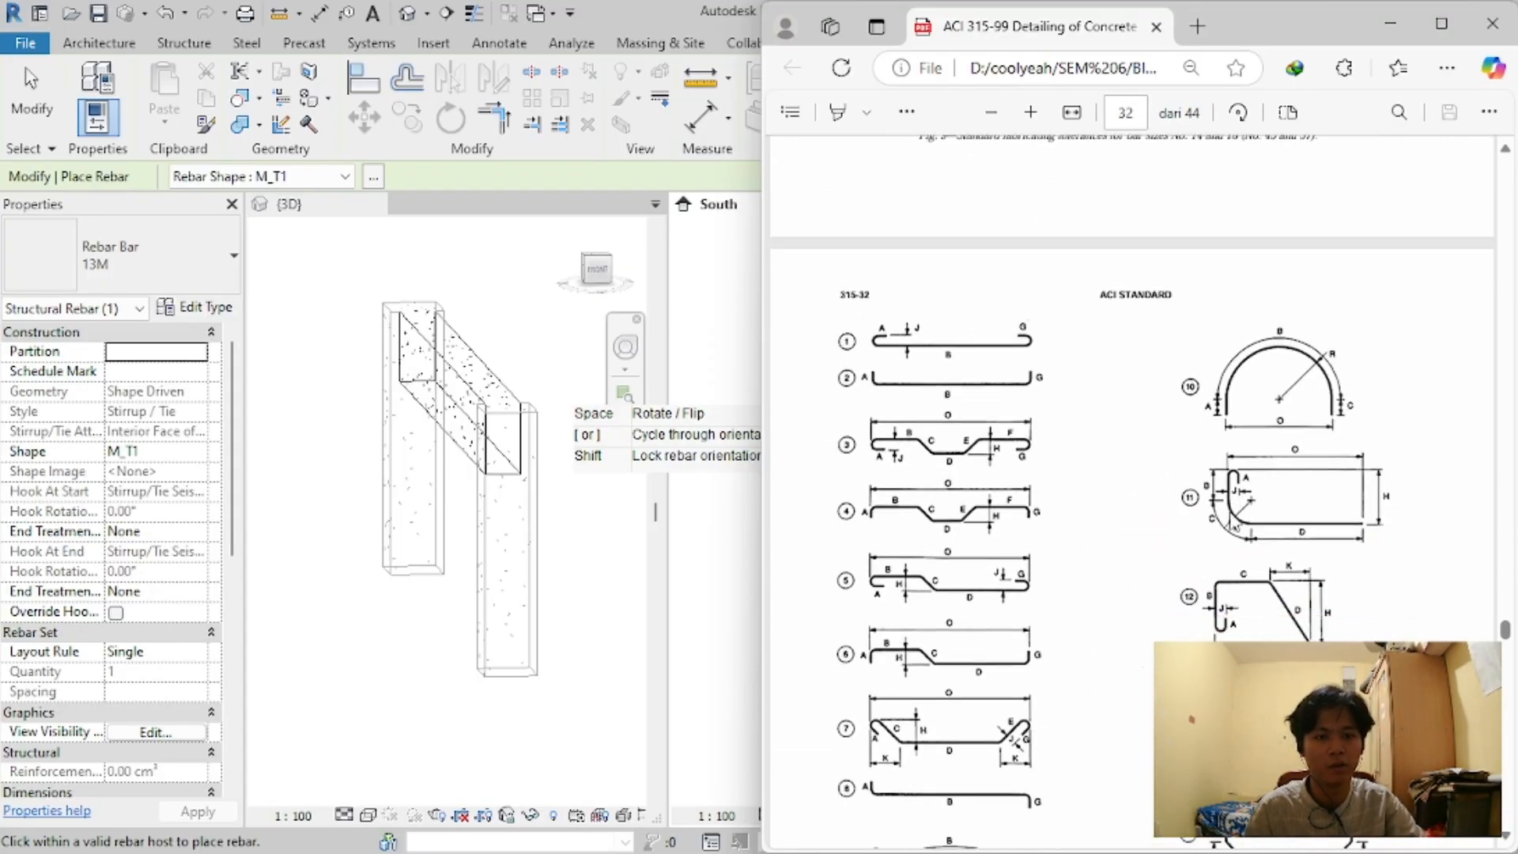
{"action": "scroll", "coordinate": [1231, 518], "scroll_direction": "up", "scroll_amount": 10}
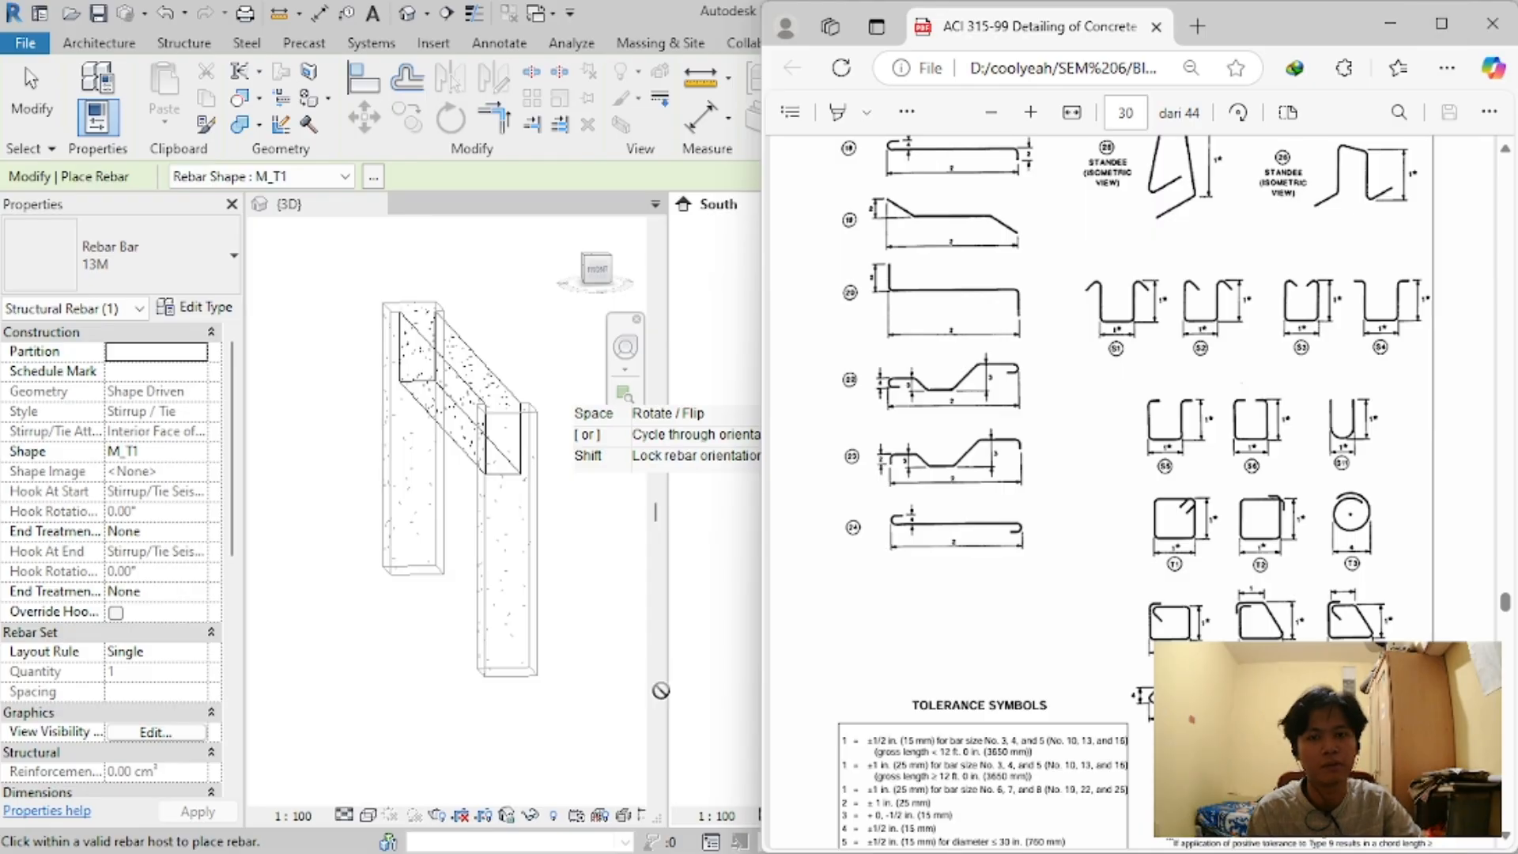
{"action": "left_click", "coordinate": [672, 611]}
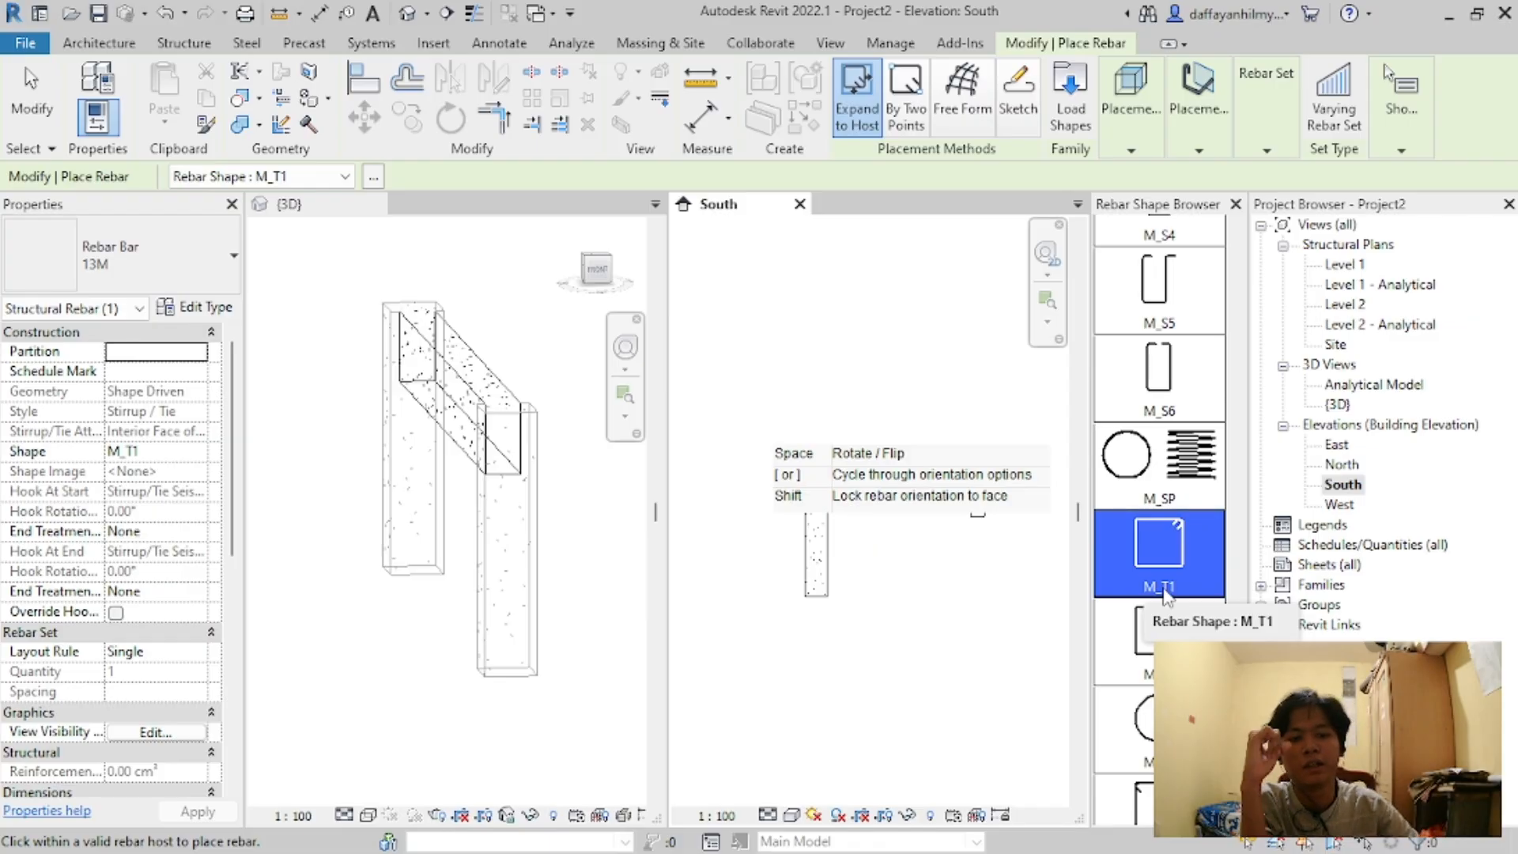
Step: Set the stirrup's placement plane to Near Cover Reference for the beam section in the South elevation
{"action": "scroll", "coordinate": [1107, 526], "scroll_direction": "up", "scroll_amount": 3}
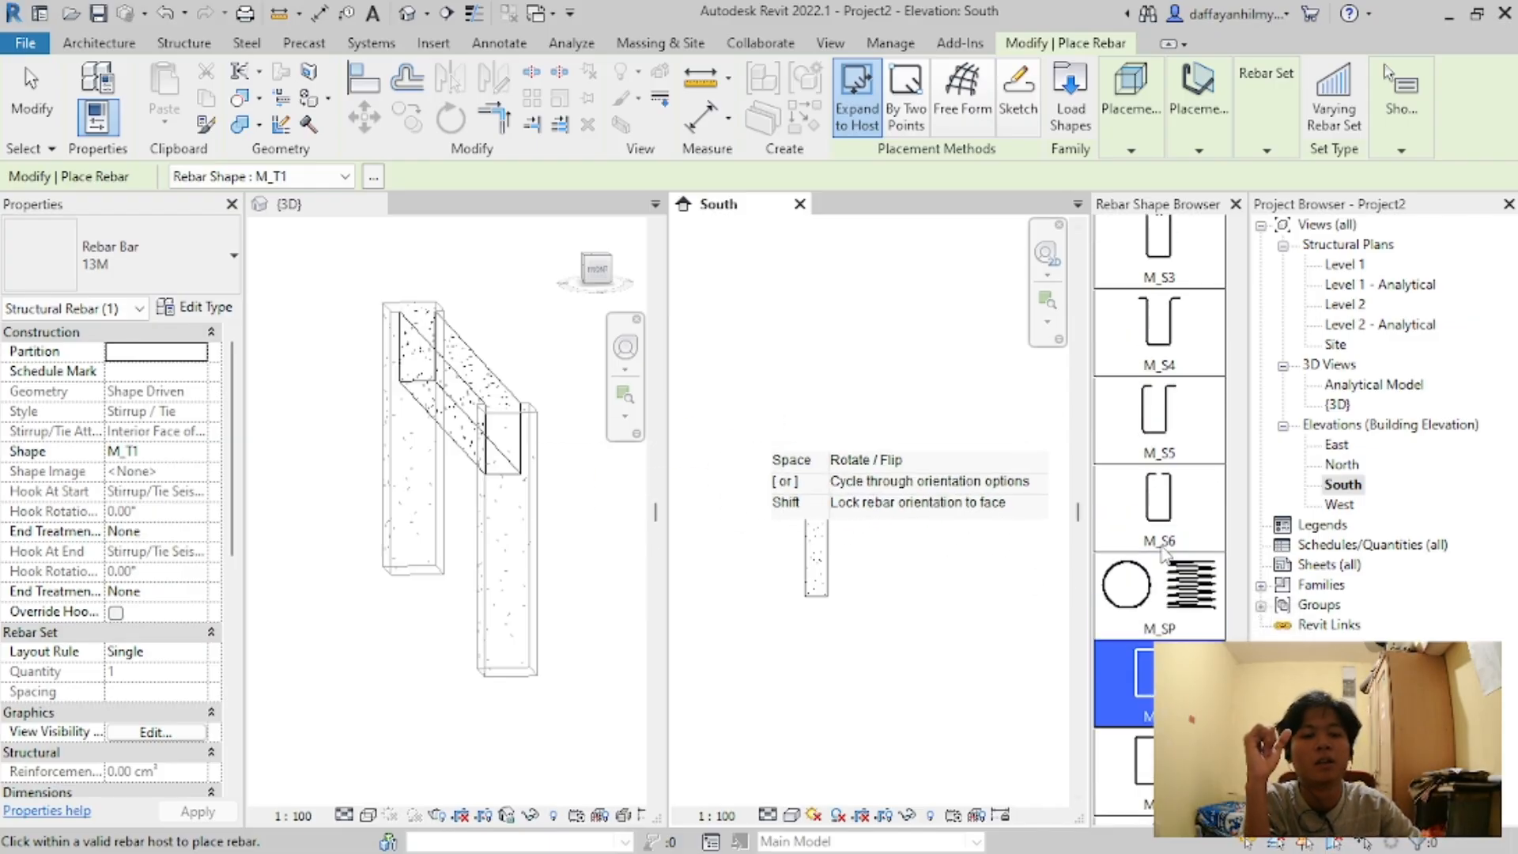
{"action": "scroll", "coordinate": [1010, 508], "scroll_direction": "down", "scroll_amount": 2}
{"action": "scroll", "coordinate": [946, 444], "scroll_direction": "up", "scroll_amount": 2}
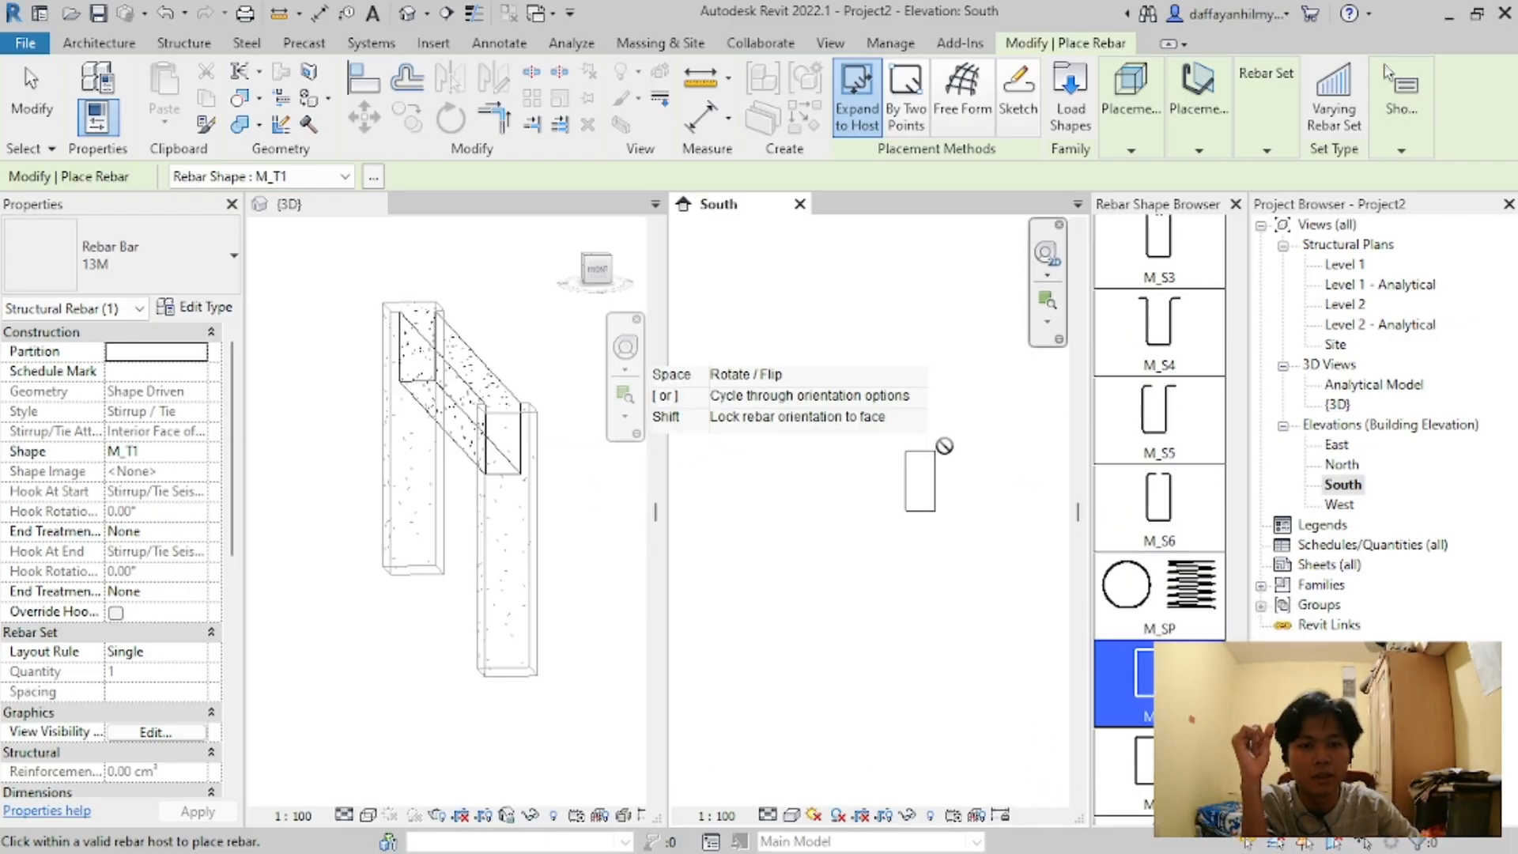
{"action": "left_click", "coordinate": [1132, 151]}
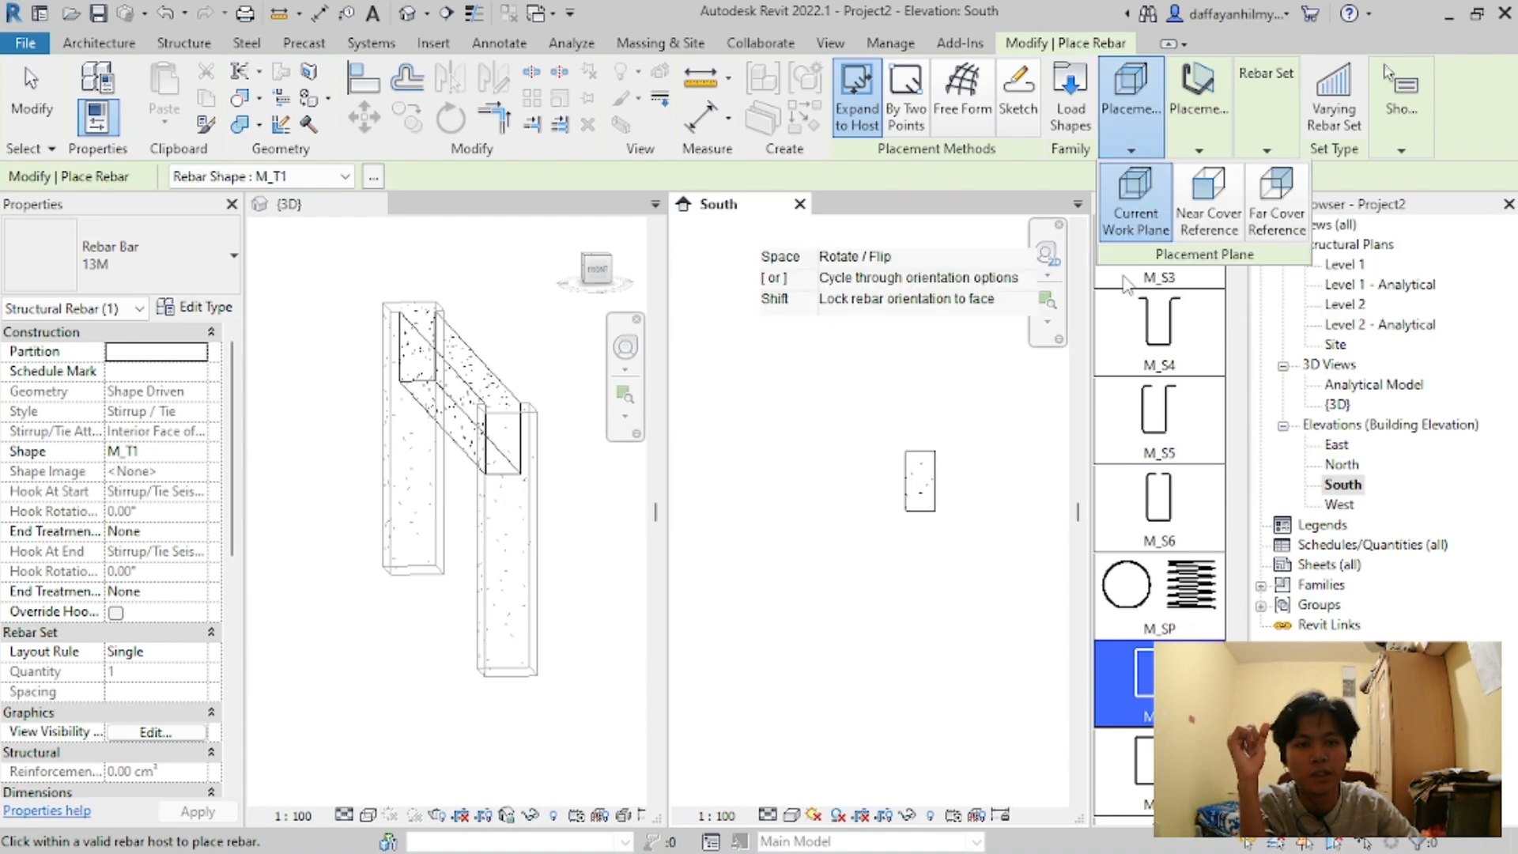
{"action": "left_click", "coordinate": [1190, 212]}
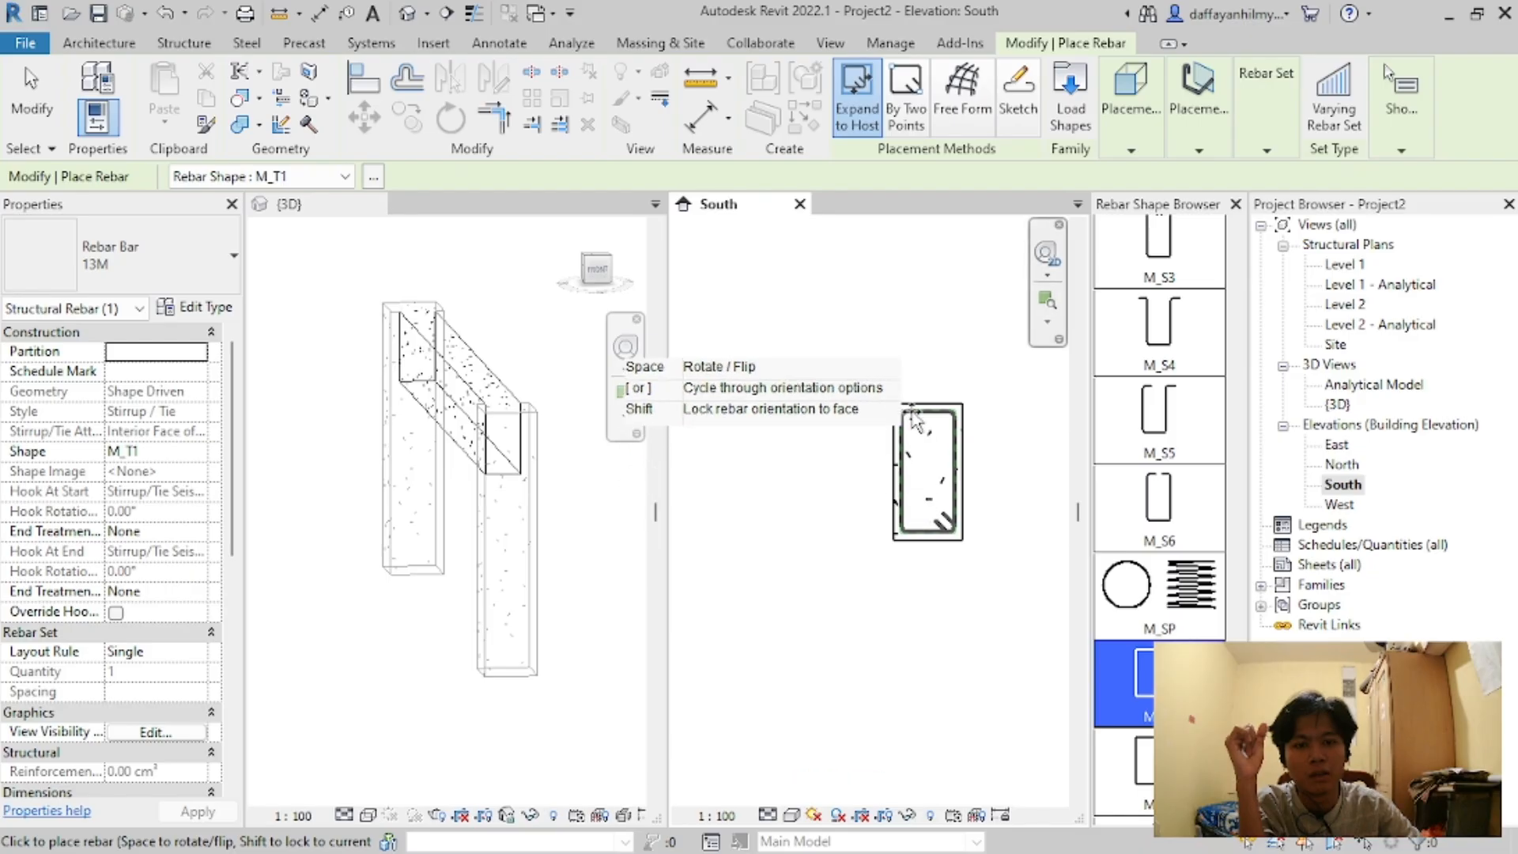
Step: Try the Parallel to Cover placement orientation for the stirrup on the beam section
{"action": "left_click", "coordinate": [1189, 150]}
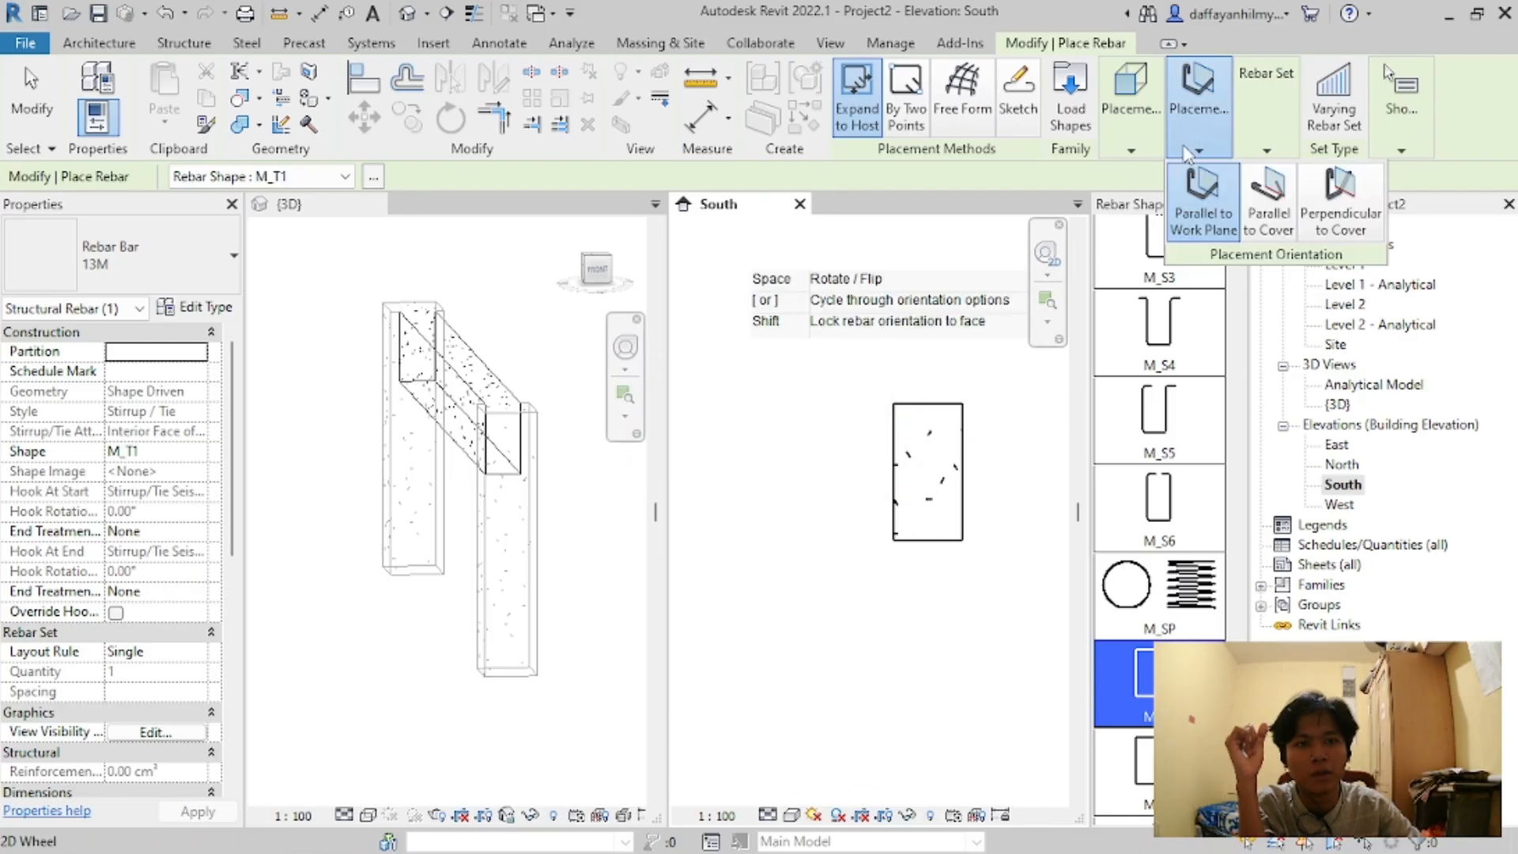
{"action": "left_click", "coordinate": [1249, 197]}
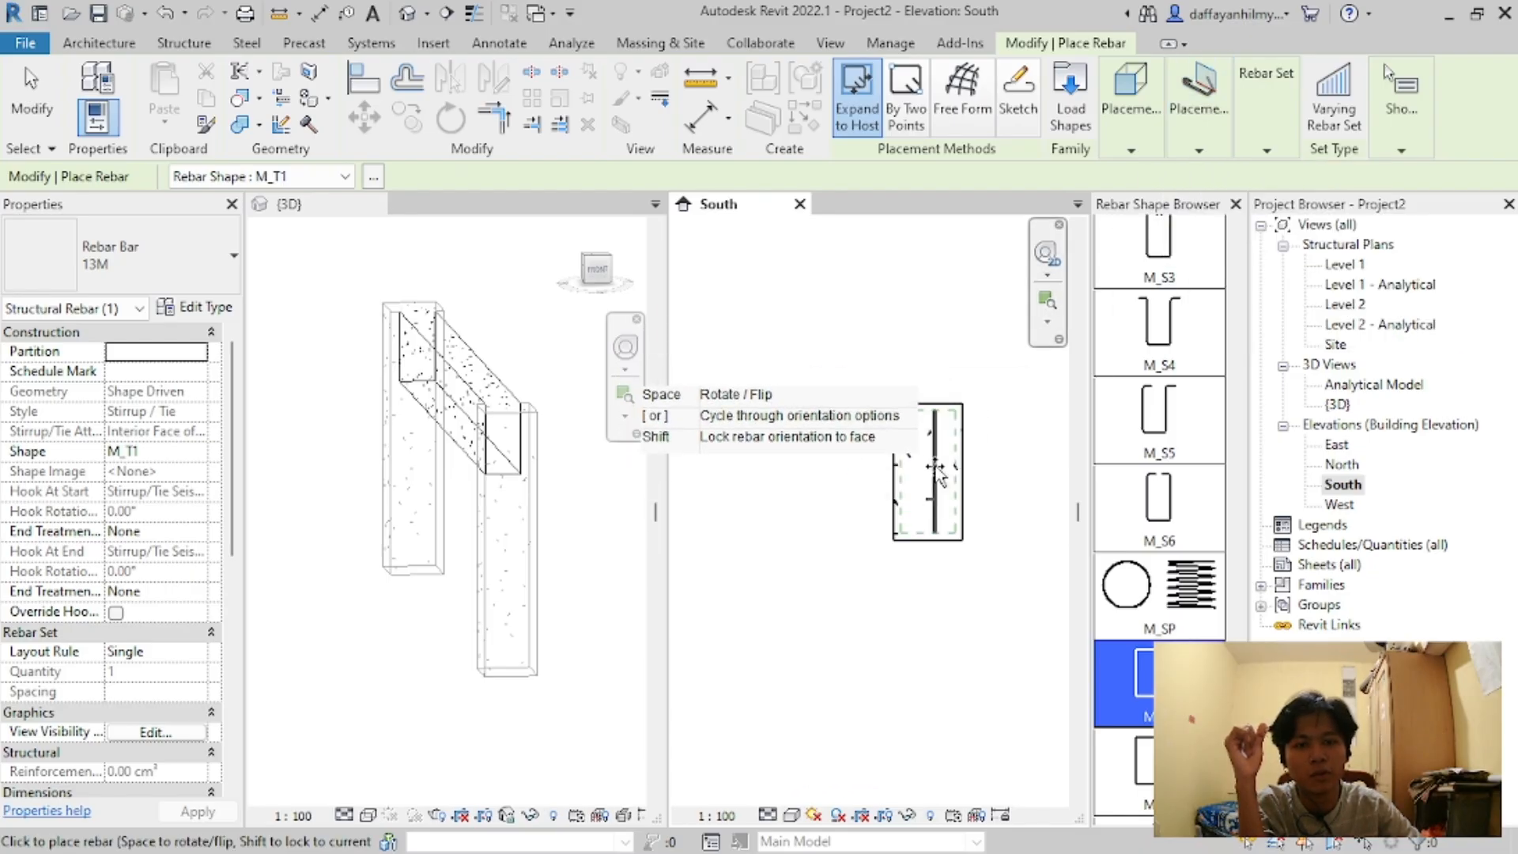
{"action": "left_click", "coordinate": [1189, 142]}
Step: Switch to the image Penempatan tulangan pada balok.jpg, examine the placement plane and orientation options, and return to Revit
{"action": "key", "text": "alt+Tab"}
{"action": "key", "text": "alt+Tab"}
{"action": "key", "text": "alt+Tab"}
{"action": "key", "text": "alt+Tab"}
{"action": "key", "text": "alt+Tab"}
{"action": "key", "text": "alt+Tab"}
{"action": "key", "text": "alt+Tab"}
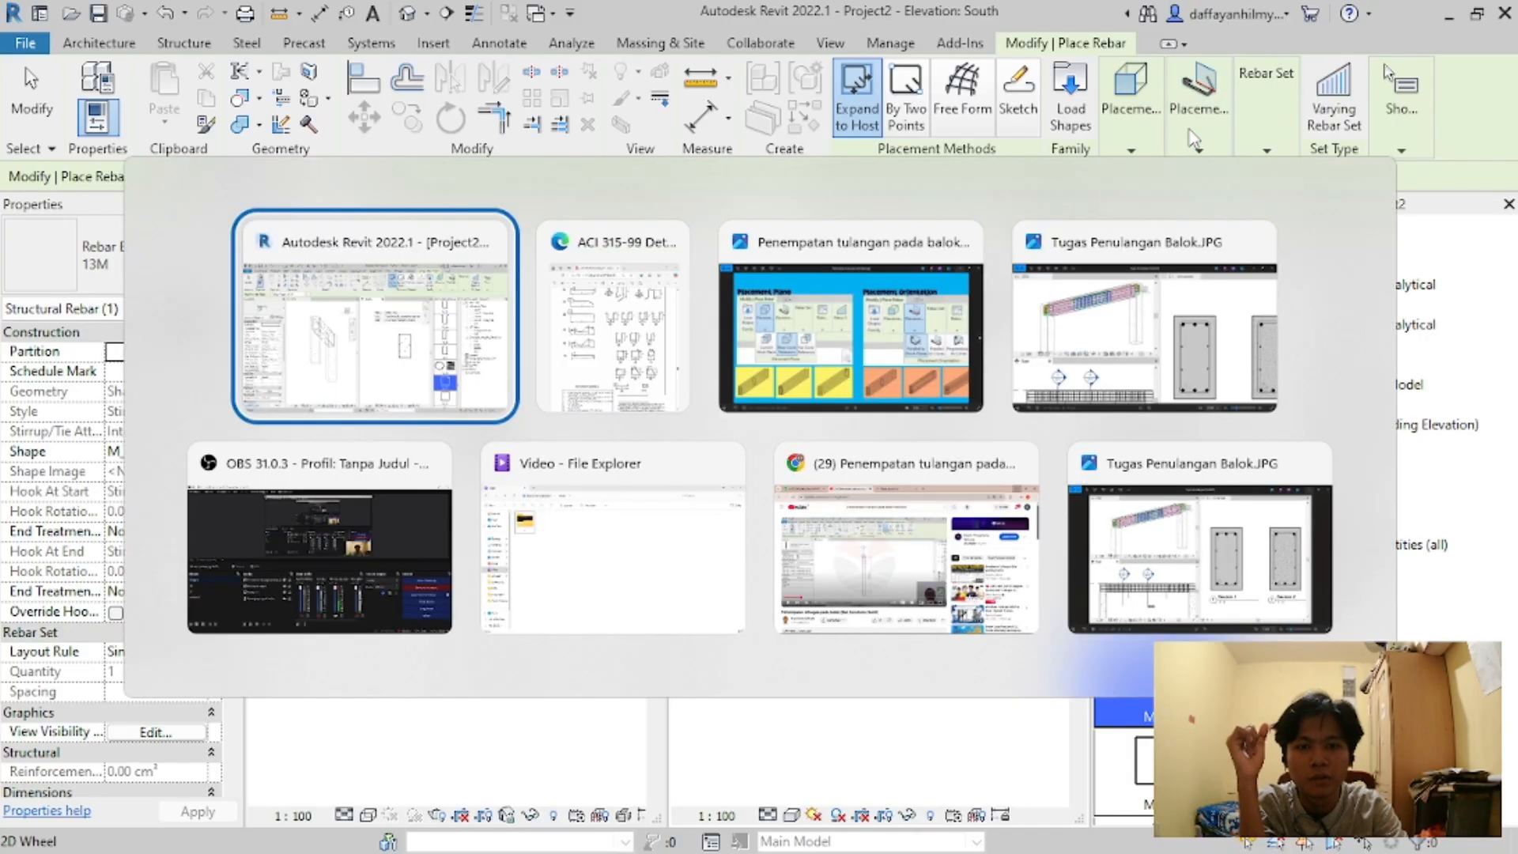
{"action": "key", "text": "alt+Up"}
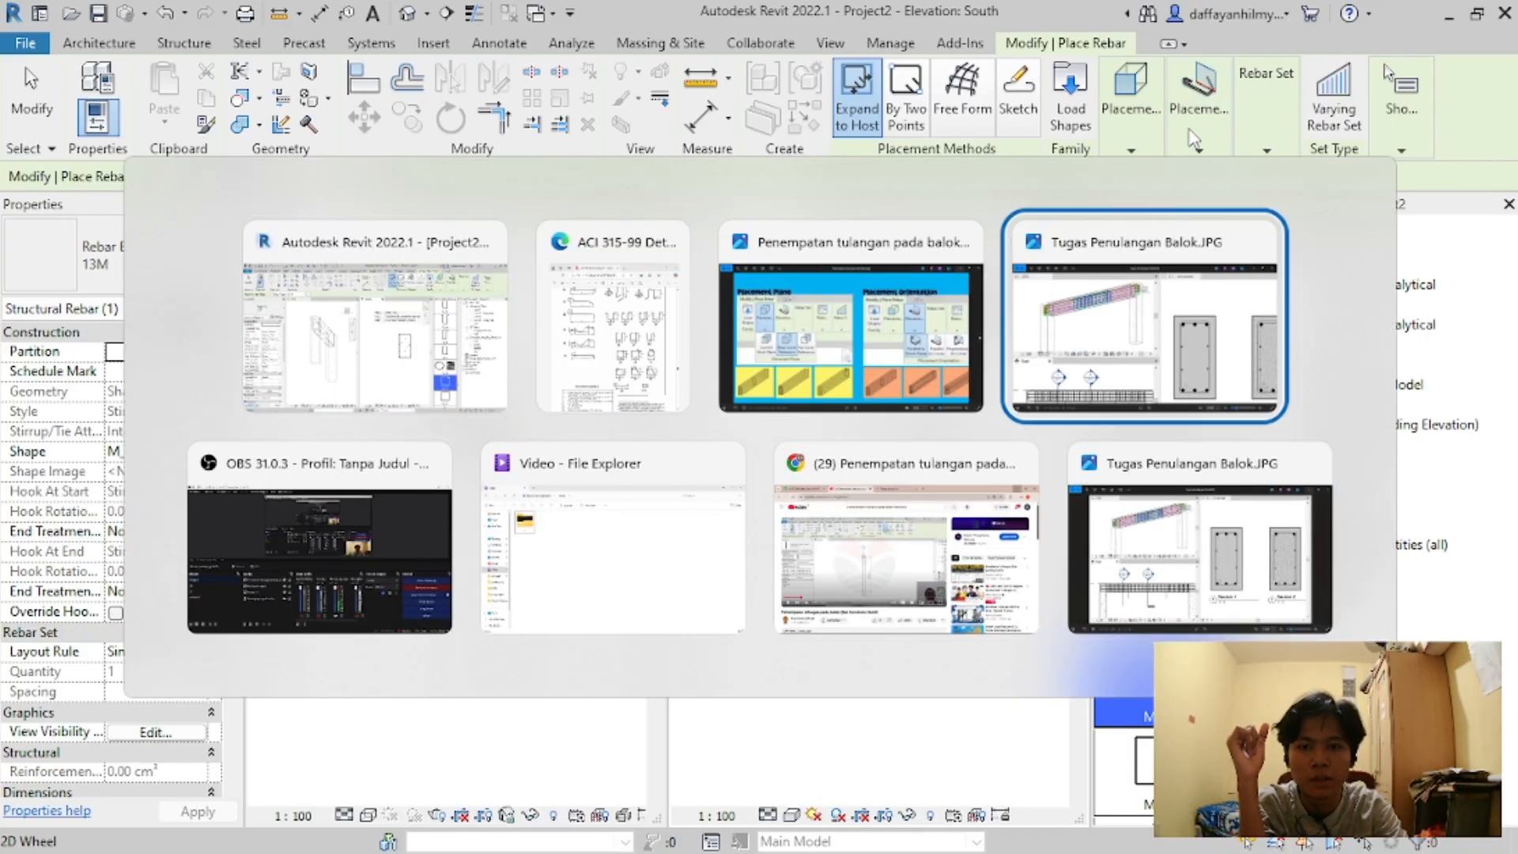
{"action": "key", "text": "alt+Left"}
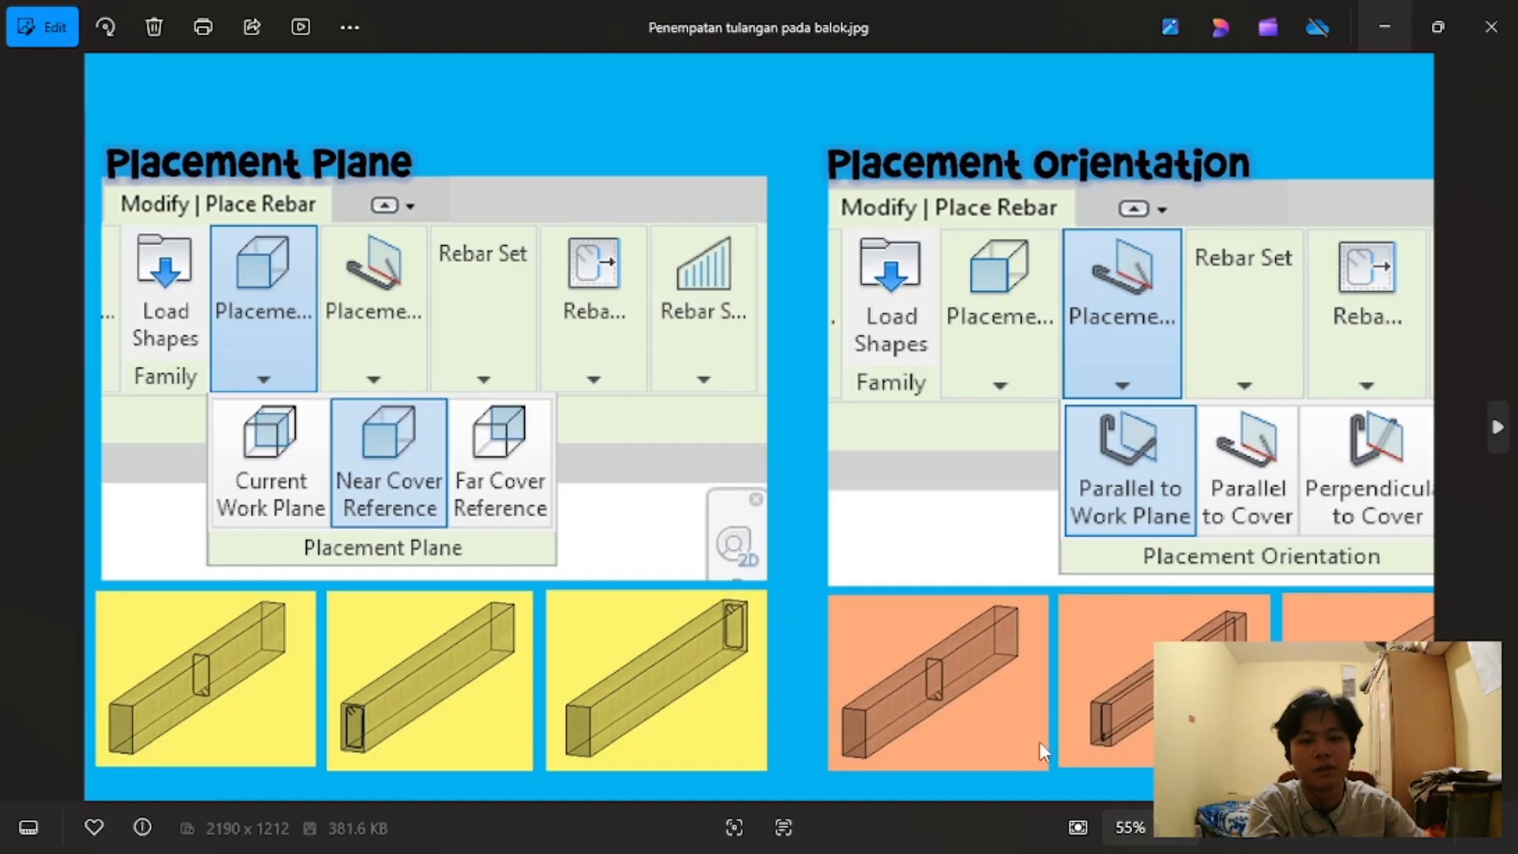
{"action": "key", "text": "alt+Tab"}
{"action": "key", "text": "alt+Left"}
{"action": "key", "text": "alt+Right"}
{"action": "key", "text": "alt+Right"}
{"action": "key", "text": "alt+Right"}
{"action": "key", "text": "alt+Down"}
{"action": "key", "text": "alt+Left"}
{"action": "key", "text": "alt+Up"}
{"action": "key", "text": "alt+Left"}
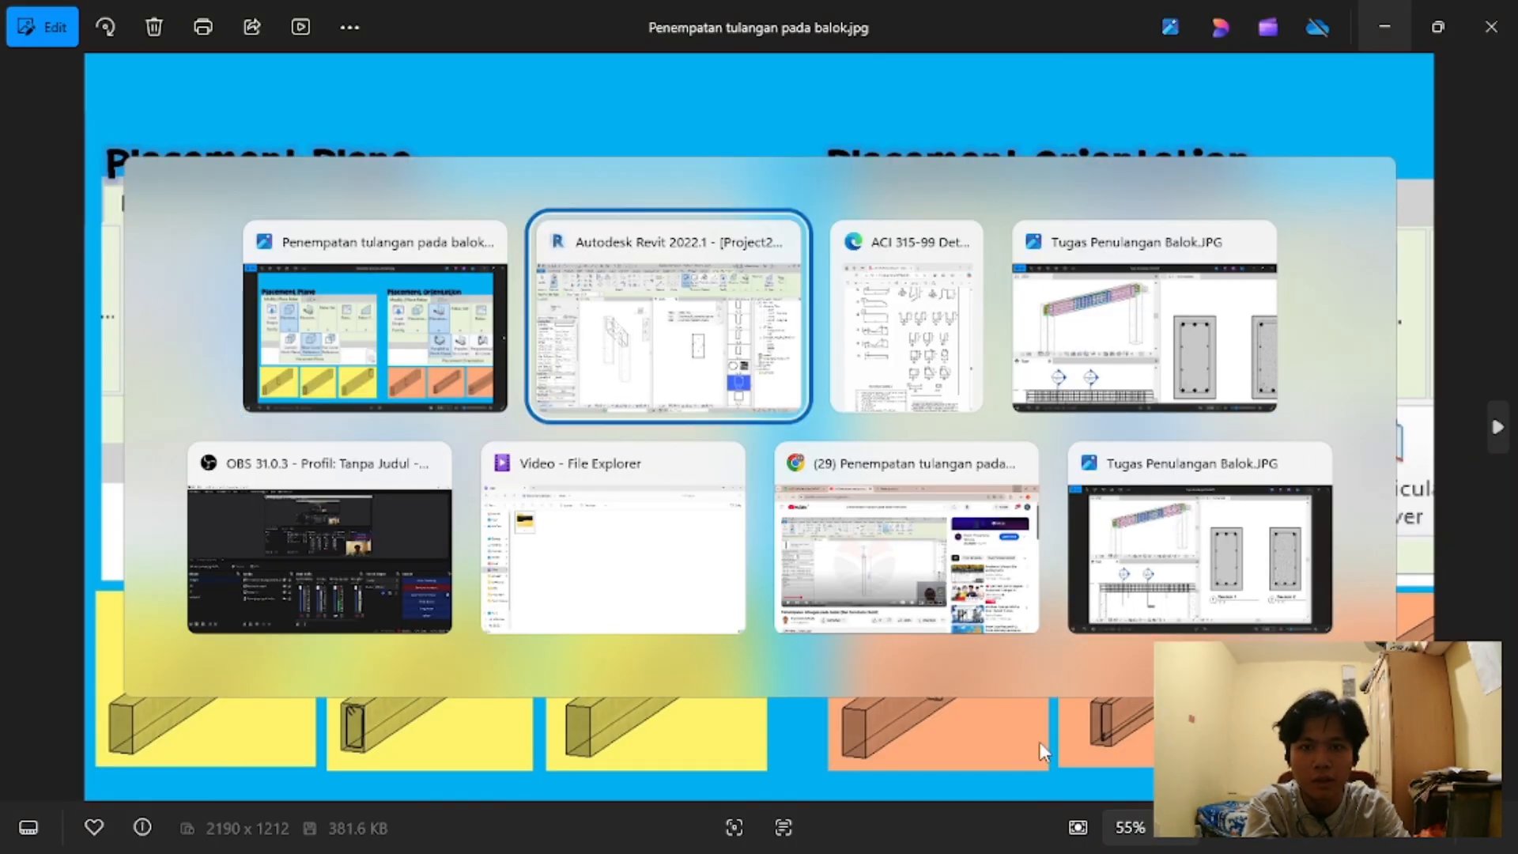
Step: Try the Perpendicular to Cover orientation for the stirrup and set the placement orientation back to Parallel to Work Plane
{"action": "left_click", "coordinate": [1198, 151]}
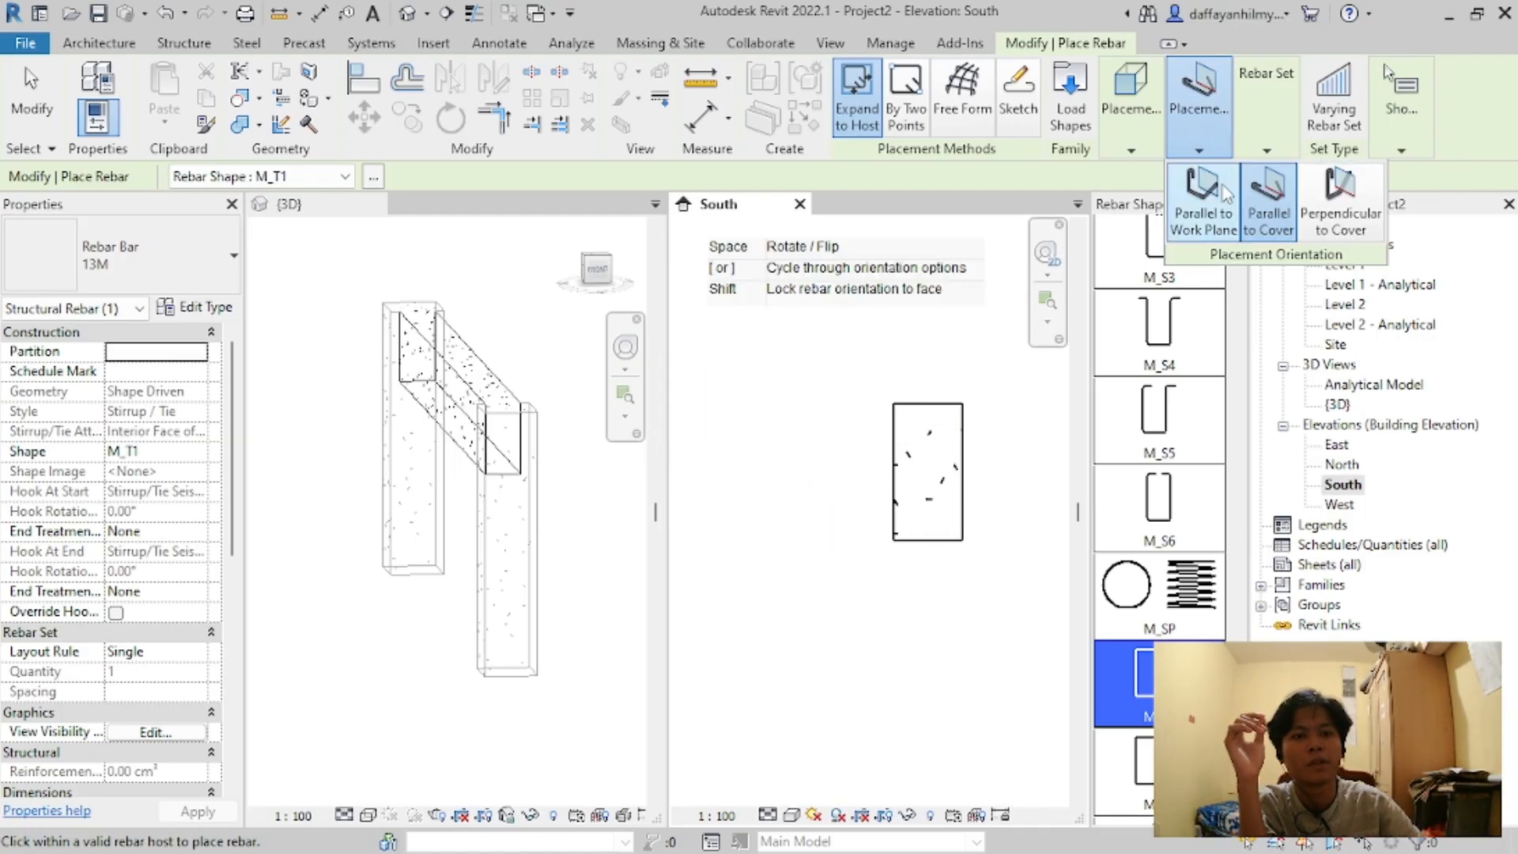
{"action": "left_click", "coordinate": [1340, 202]}
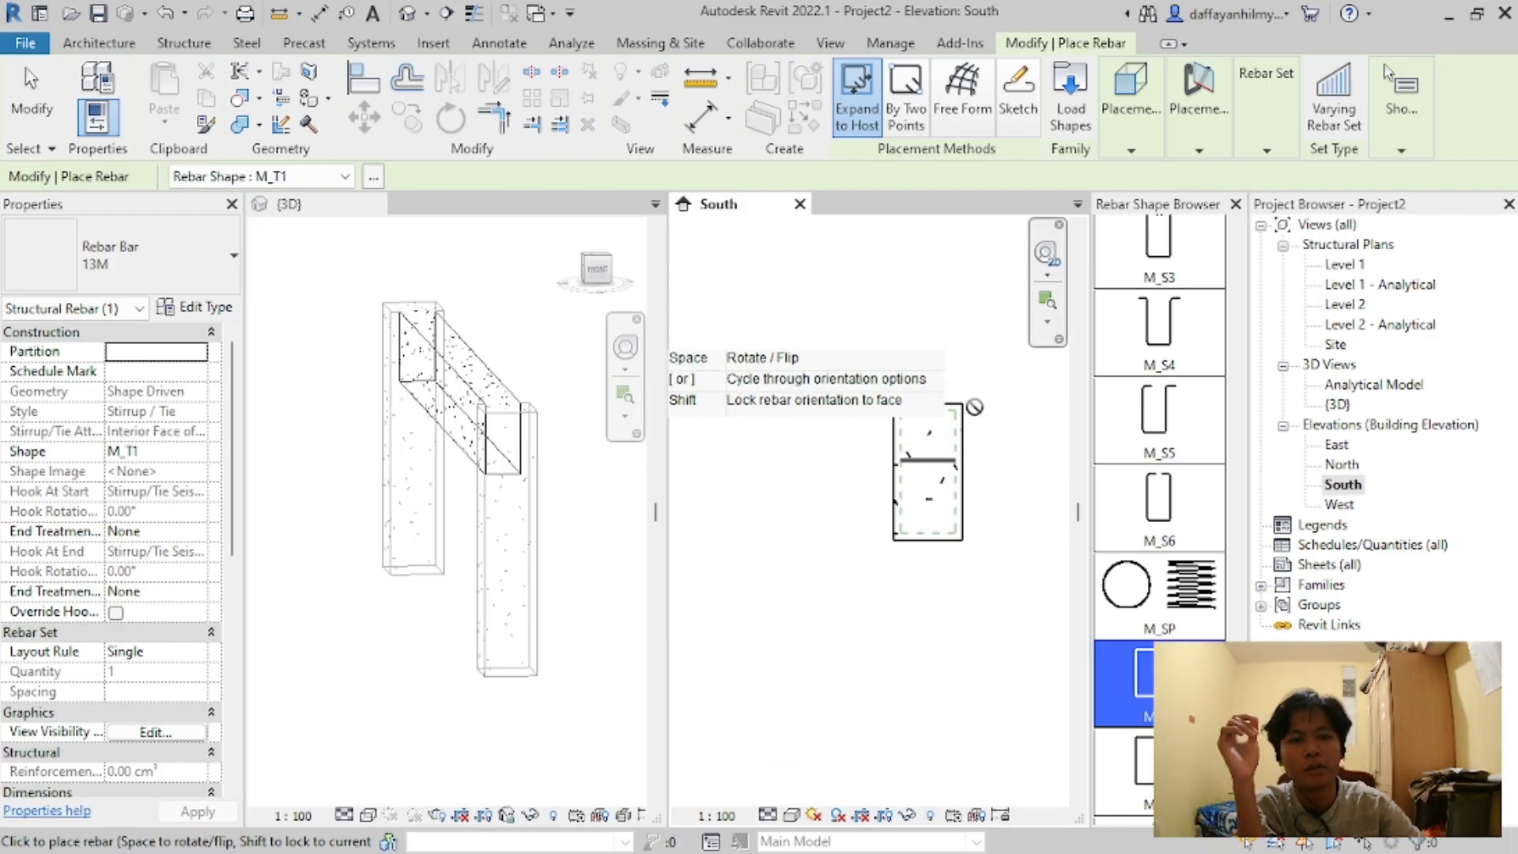
{"action": "left_click", "coordinate": [1199, 150]}
{"action": "left_click", "coordinate": [1210, 201]}
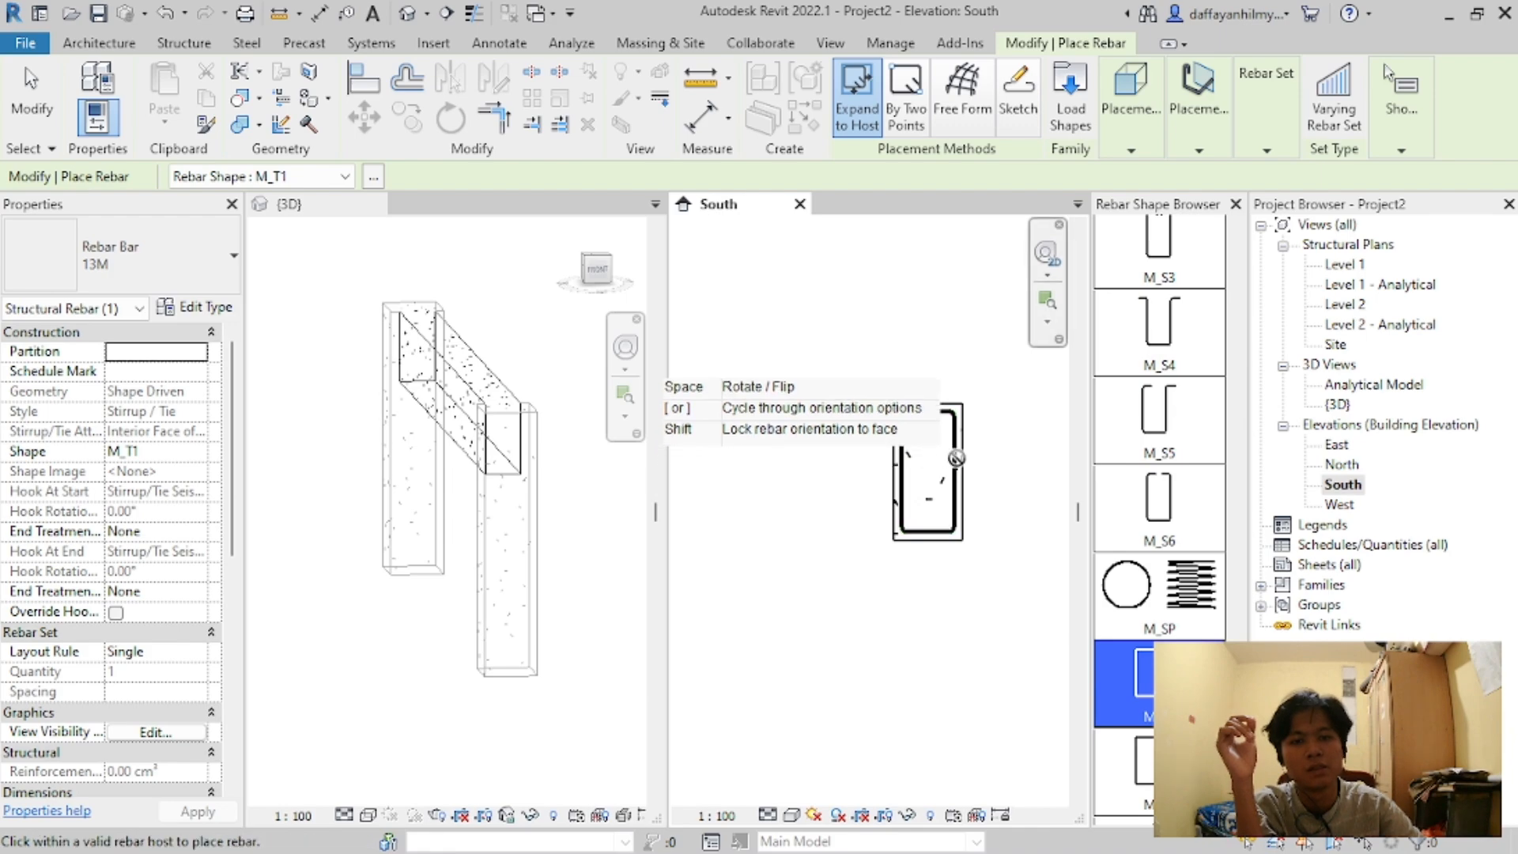
Step: Try placing an M_T1 stirrup in the concrete column in the South elevation
{"action": "scroll", "coordinate": [973, 442], "scroll_direction": "down", "scroll_amount": 4}
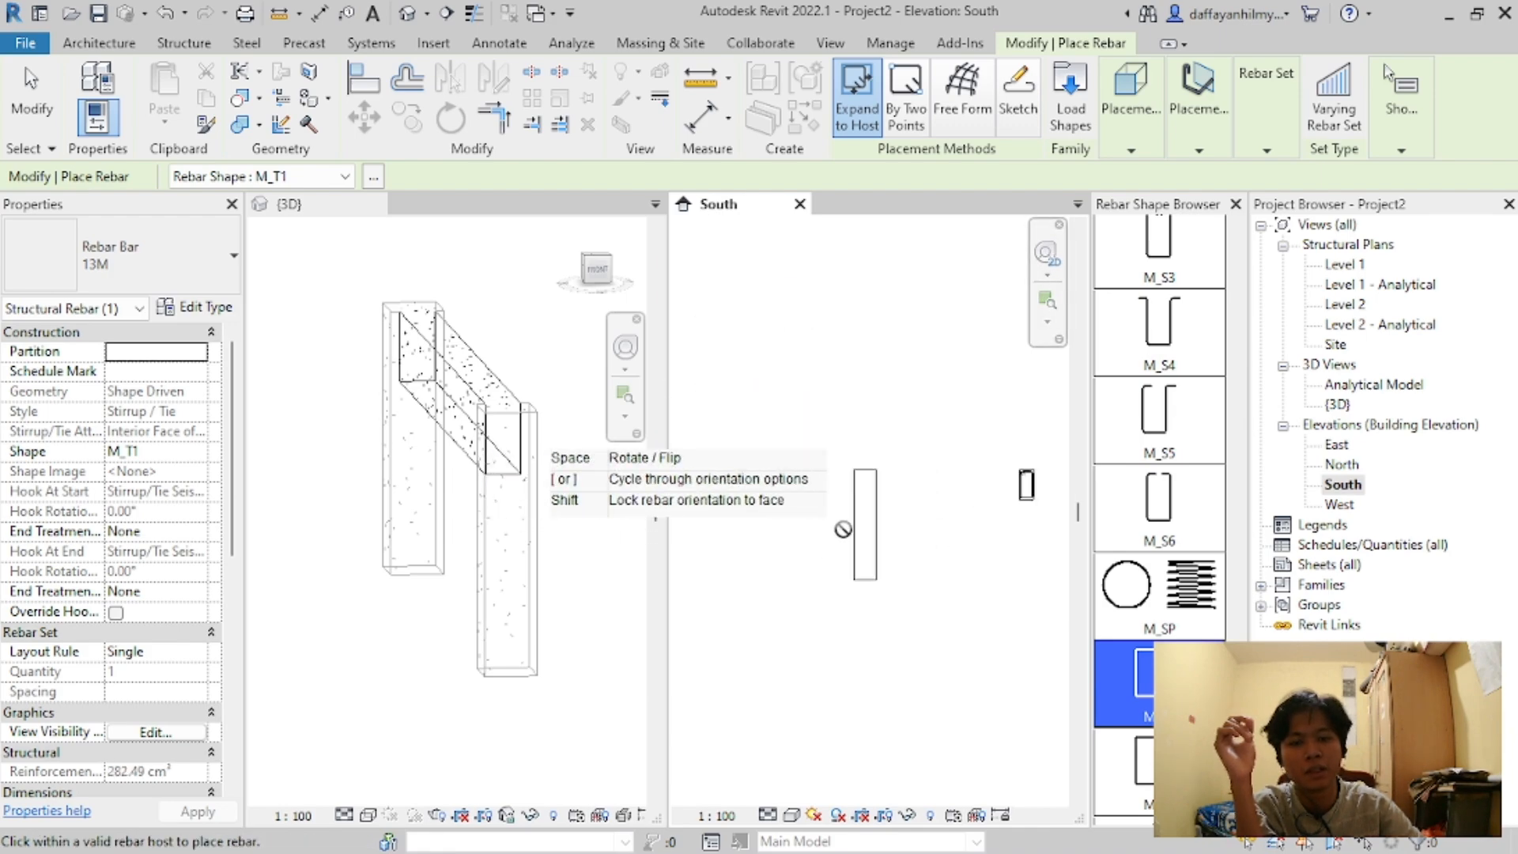
{"action": "scroll", "coordinate": [861, 482], "scroll_direction": "up", "scroll_amount": 4}
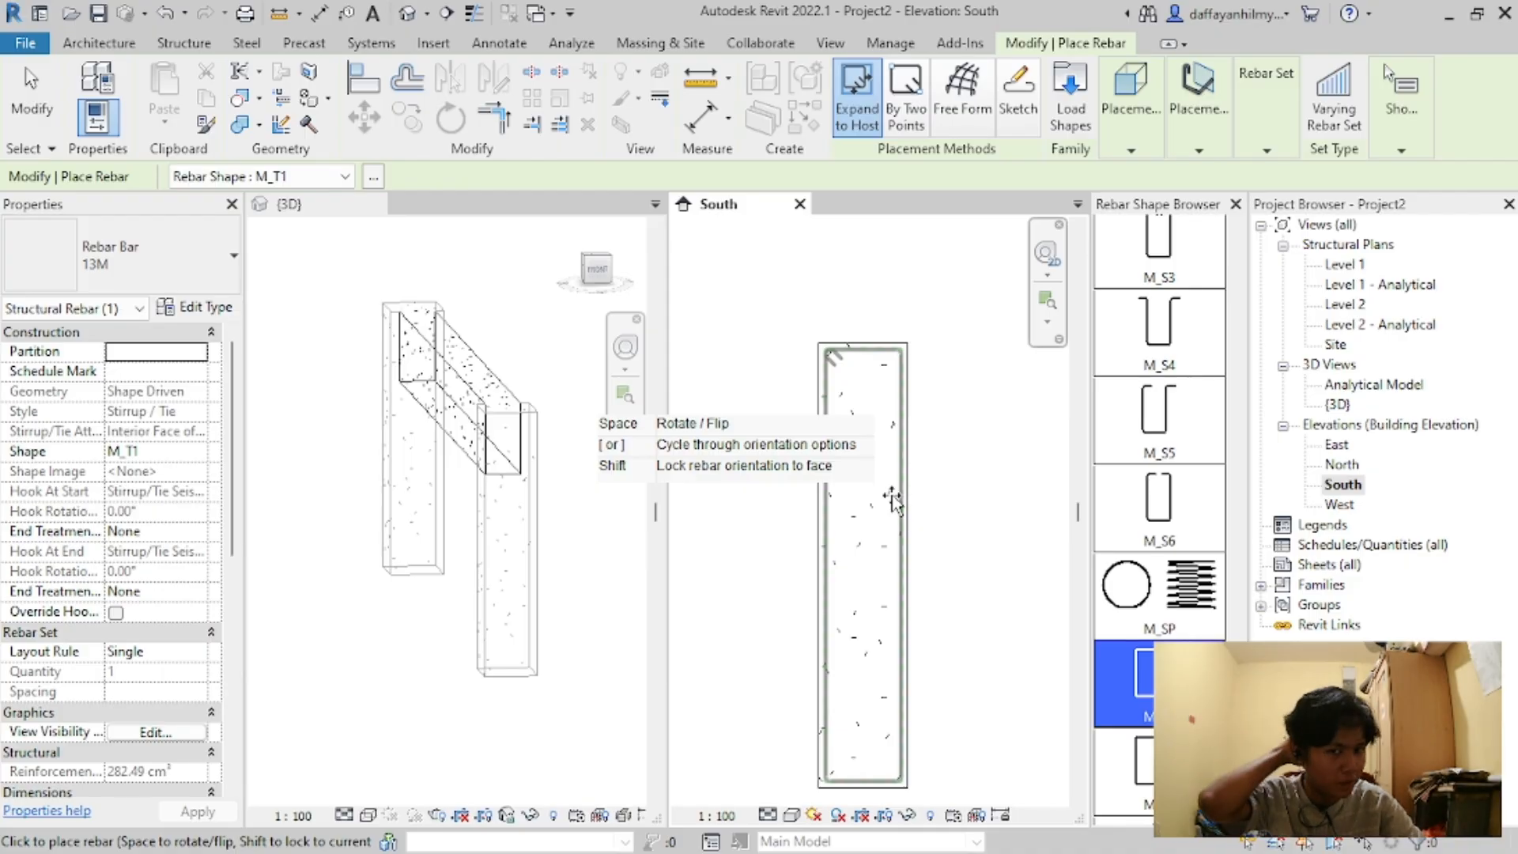
{"action": "left_click", "coordinate": [892, 498]}
{"action": "key", "text": "Escape"}
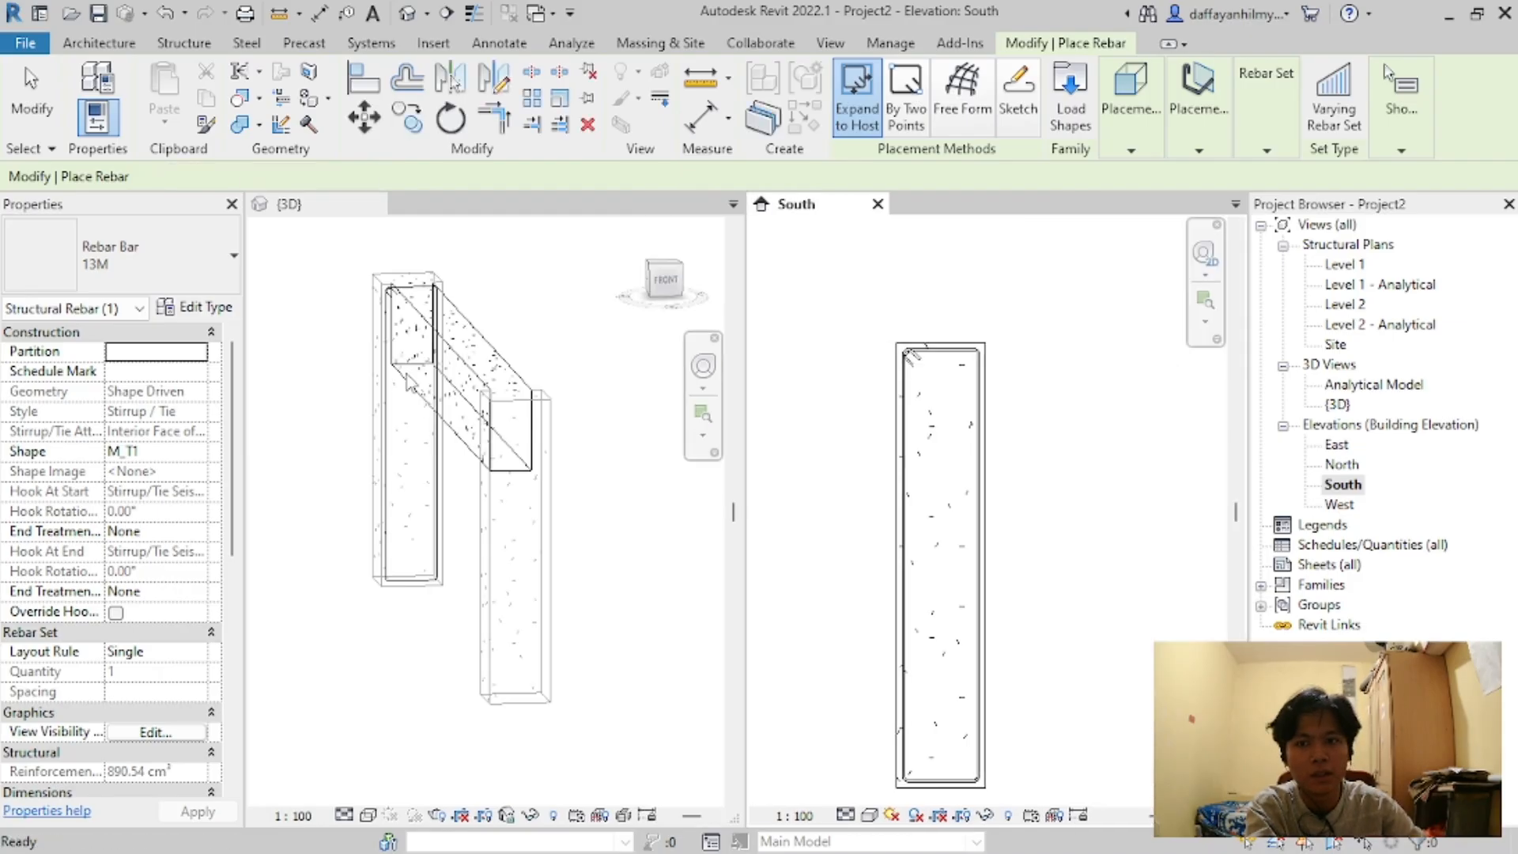
{"action": "key", "text": "Escape"}
Step: Examine the stirrups in the column and the separate beam in 3D from several angles and in the South elevation
{"action": "left_click", "coordinate": [639, 514]}
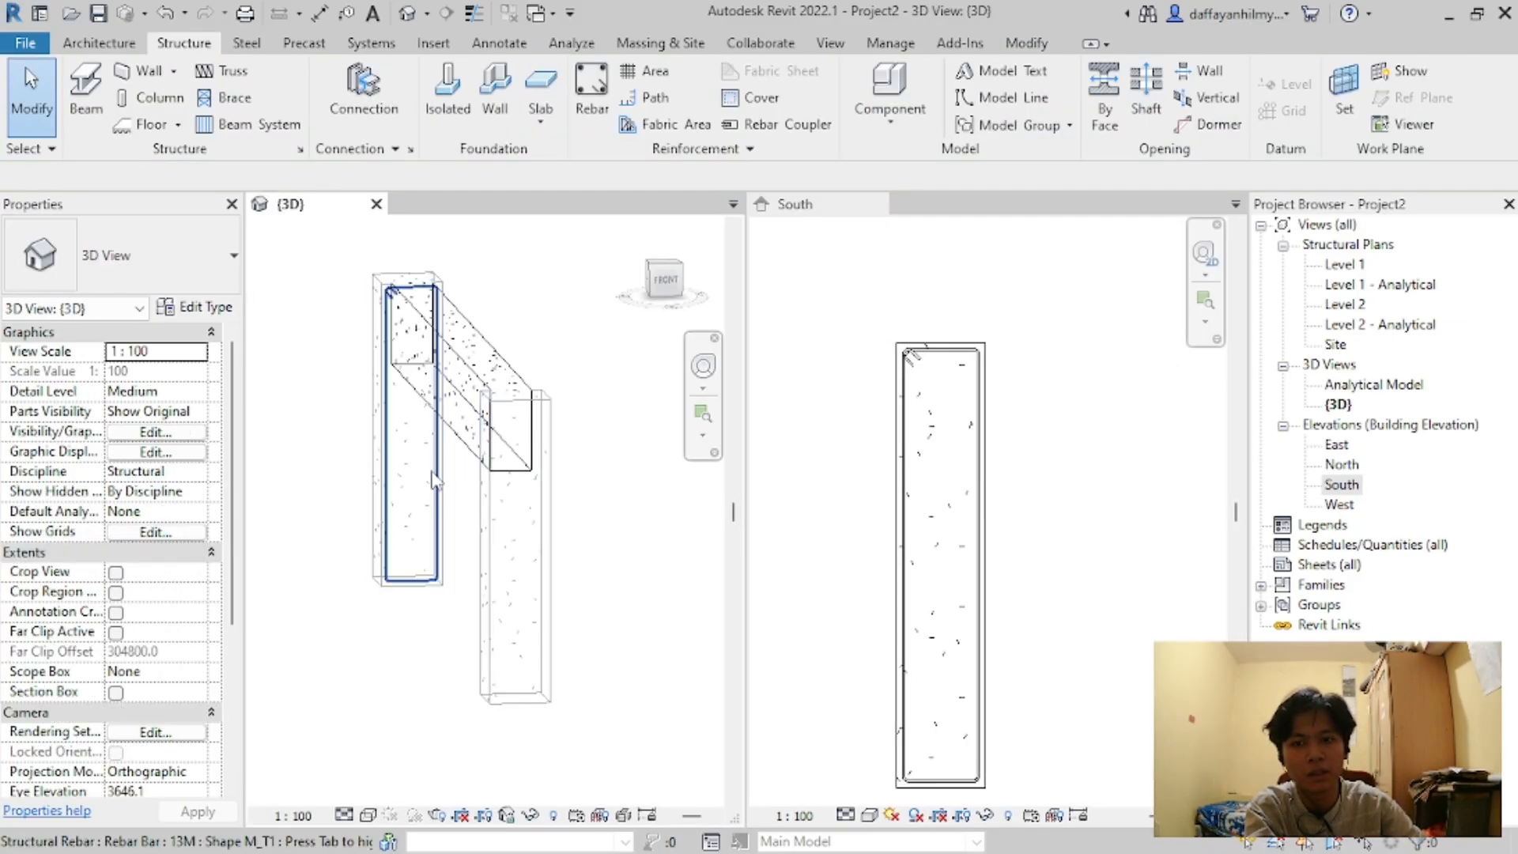
{"action": "middle_click_drag", "start_coordinate": [639, 514], "coordinate": [589, 525], "text": "shift"}
{"action": "scroll", "coordinate": [991, 478], "scroll_direction": "down", "scroll_amount": 5}
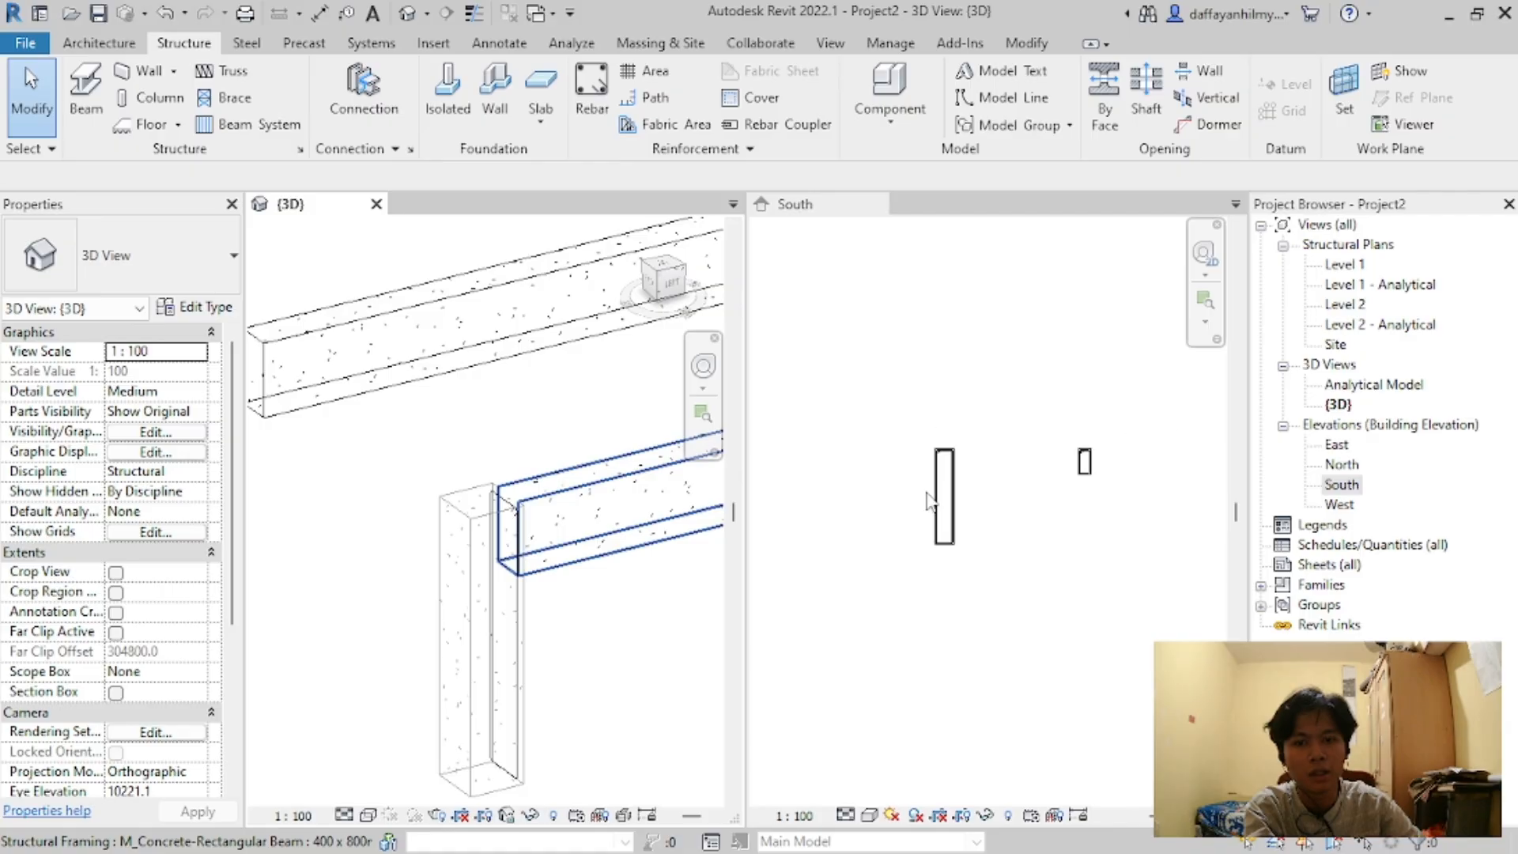
{"action": "scroll", "coordinate": [589, 604], "scroll_direction": "down", "scroll_amount": 1}
{"action": "scroll", "coordinate": [589, 604], "scroll_direction": "down", "scroll_amount": 2}
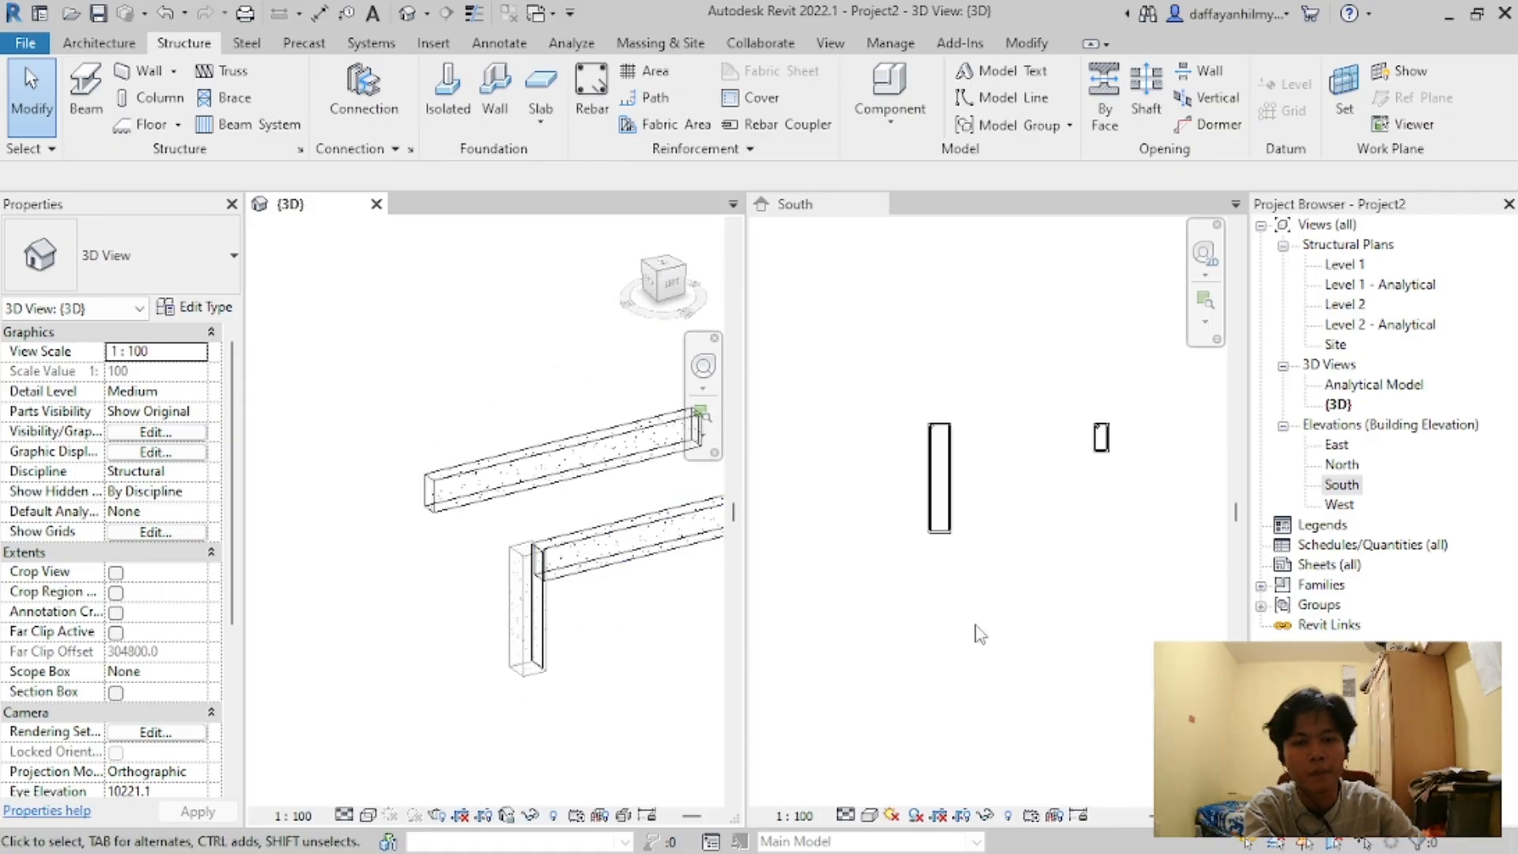
{"action": "scroll", "coordinate": [972, 610], "scroll_direction": "up", "scroll_amount": 1}
{"action": "scroll", "coordinate": [487, 501], "scroll_direction": "down", "scroll_amount": 3}
{"action": "scroll", "coordinate": [580, 479], "scroll_direction": "up", "scroll_amount": 5}
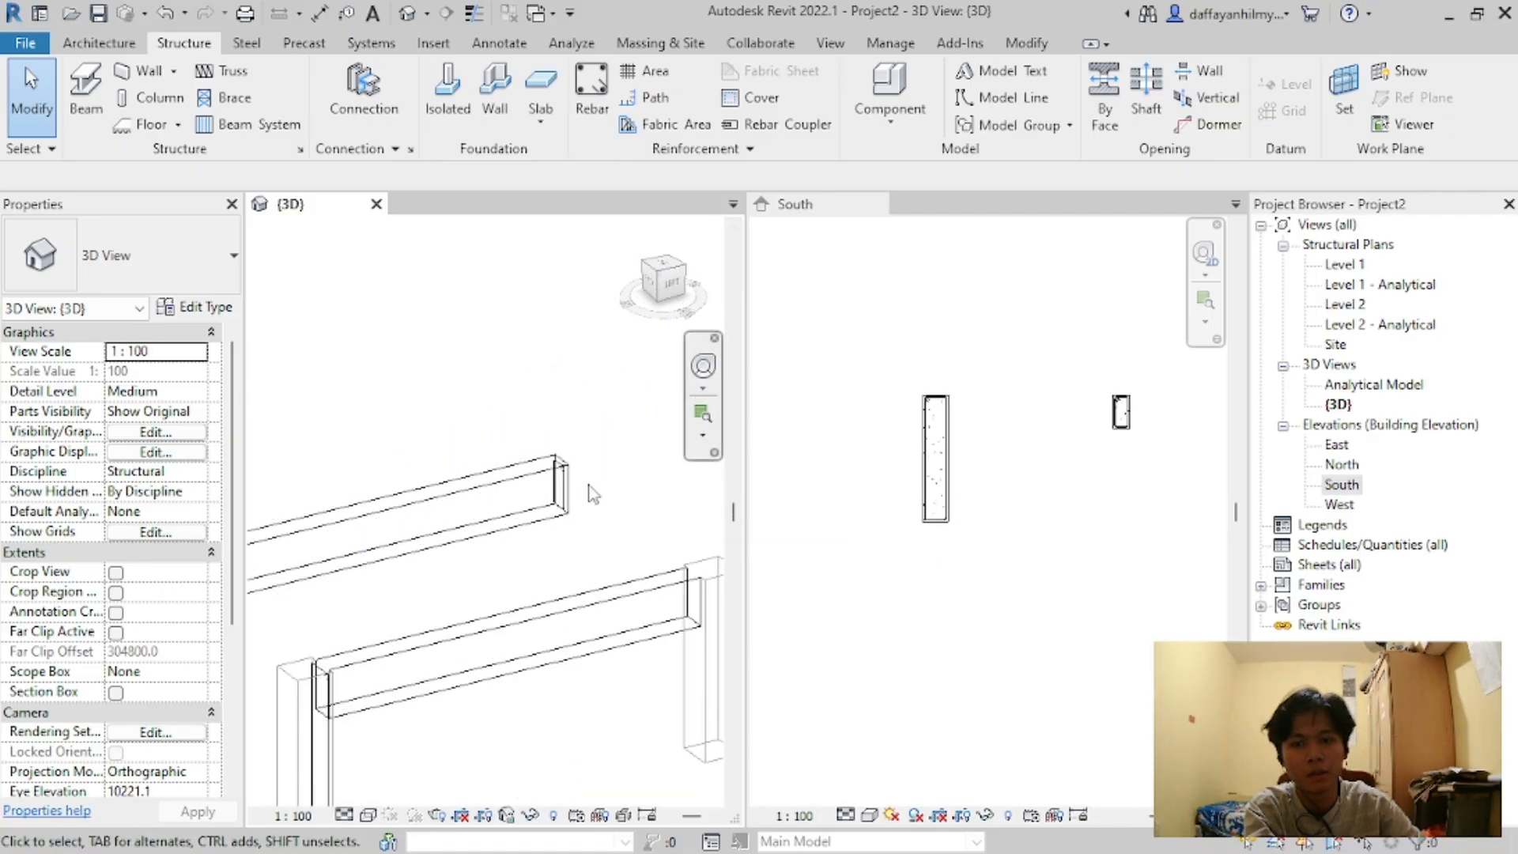
{"action": "middle_click_drag", "start_coordinate": [633, 685], "coordinate": [330, 653], "text": "shift"}
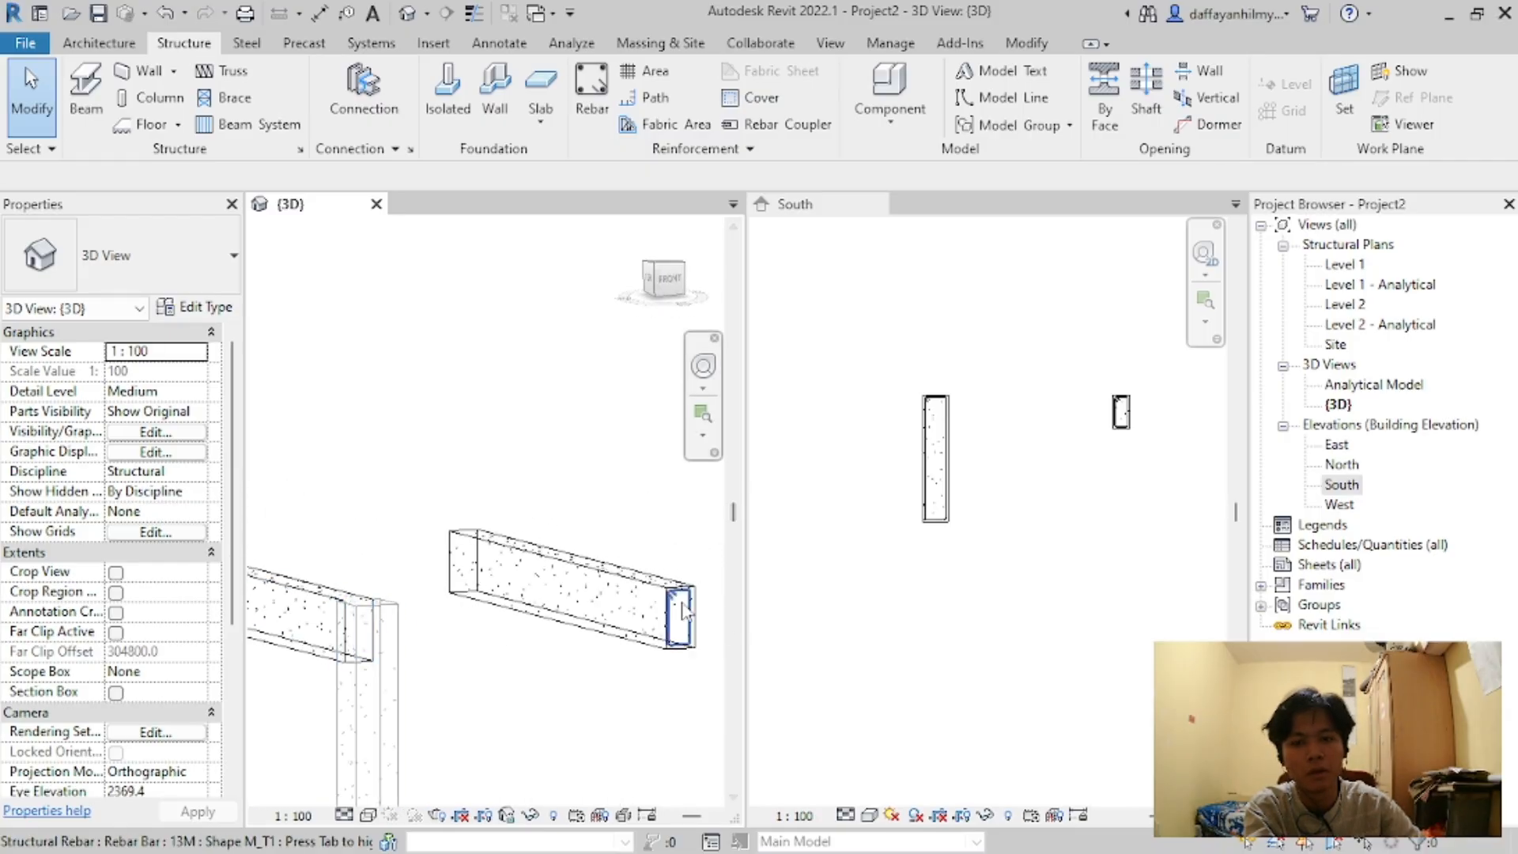
{"action": "scroll", "coordinate": [681, 624], "scroll_direction": "down", "scroll_amount": 1}
{"action": "scroll", "coordinate": [597, 640], "scroll_direction": "up", "scroll_amount": 2}
{"action": "scroll", "coordinate": [585, 648], "scroll_direction": "down", "scroll_amount": 3}
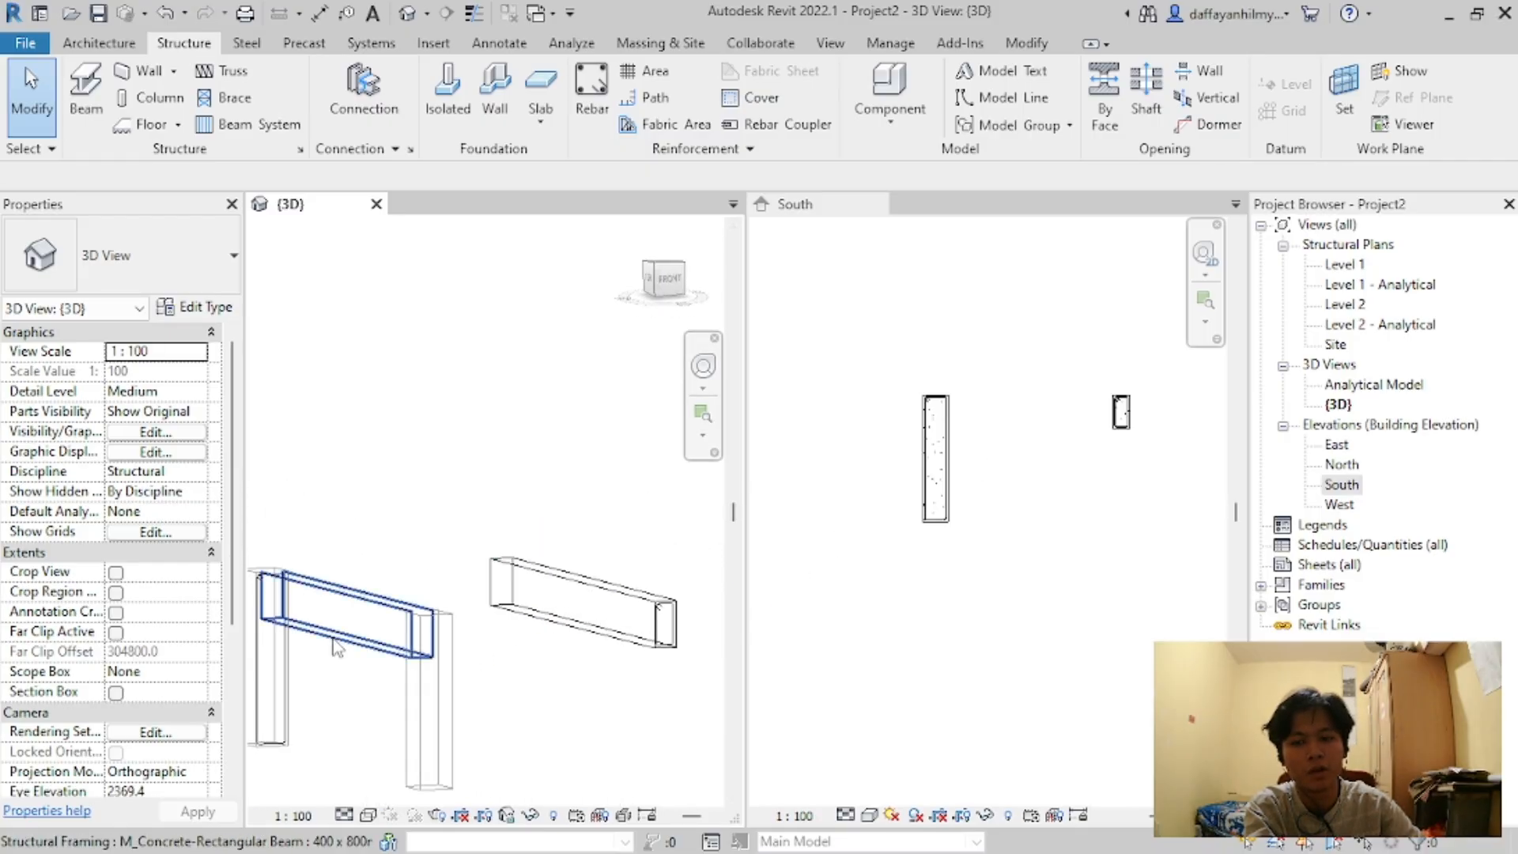
{"action": "scroll", "coordinate": [947, 410], "scroll_direction": "up", "scroll_amount": 5}
{"action": "scroll", "coordinate": [947, 414], "scroll_direction": "up", "scroll_amount": 3}
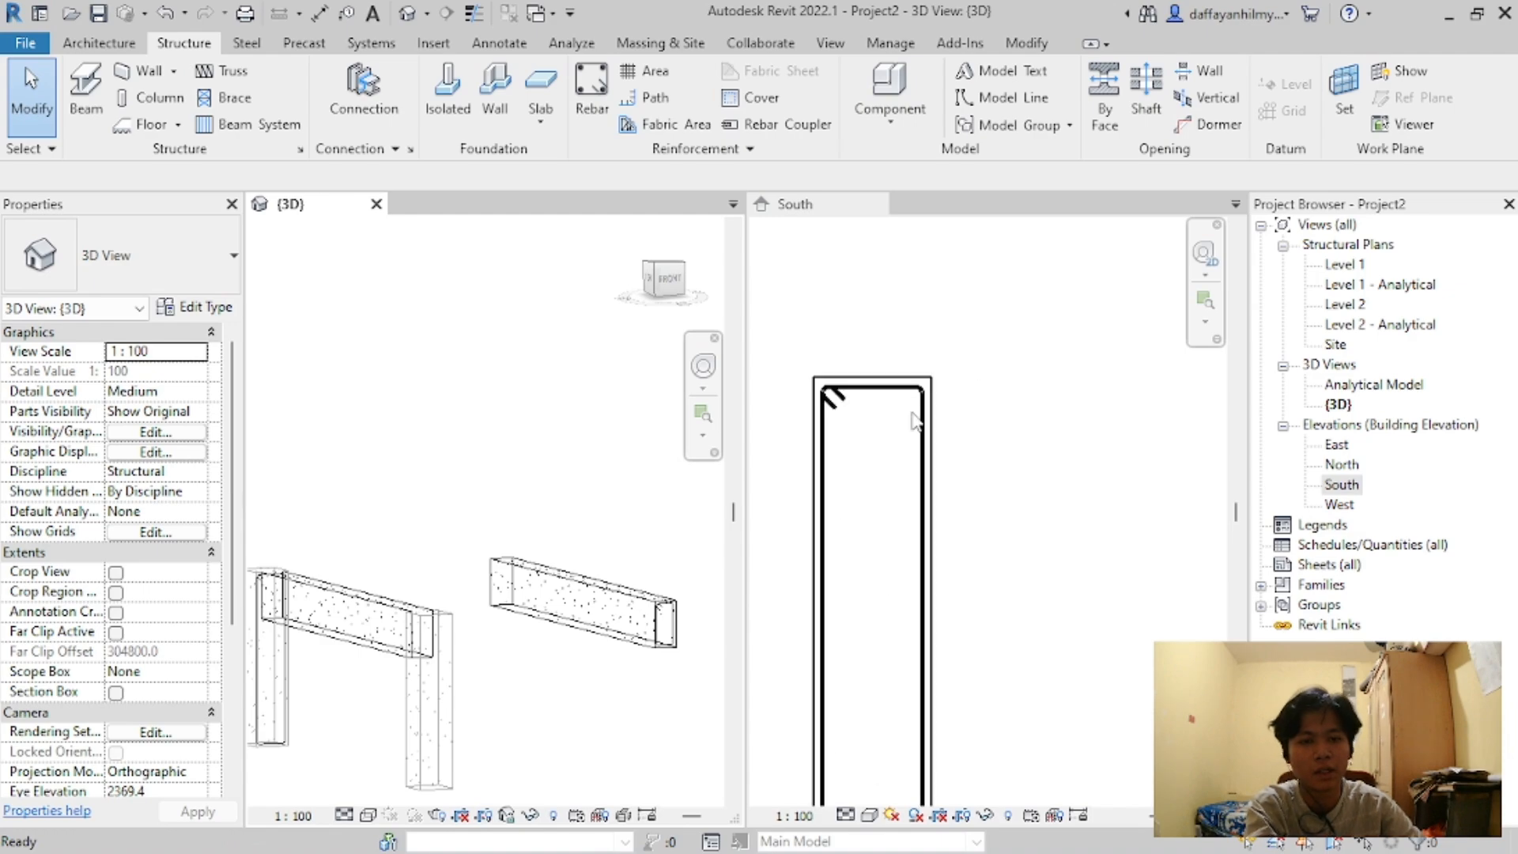
Step: Delete the M_T1 stirrup from the concrete column in the South elevation
{"action": "left_click", "coordinate": [922, 403]}
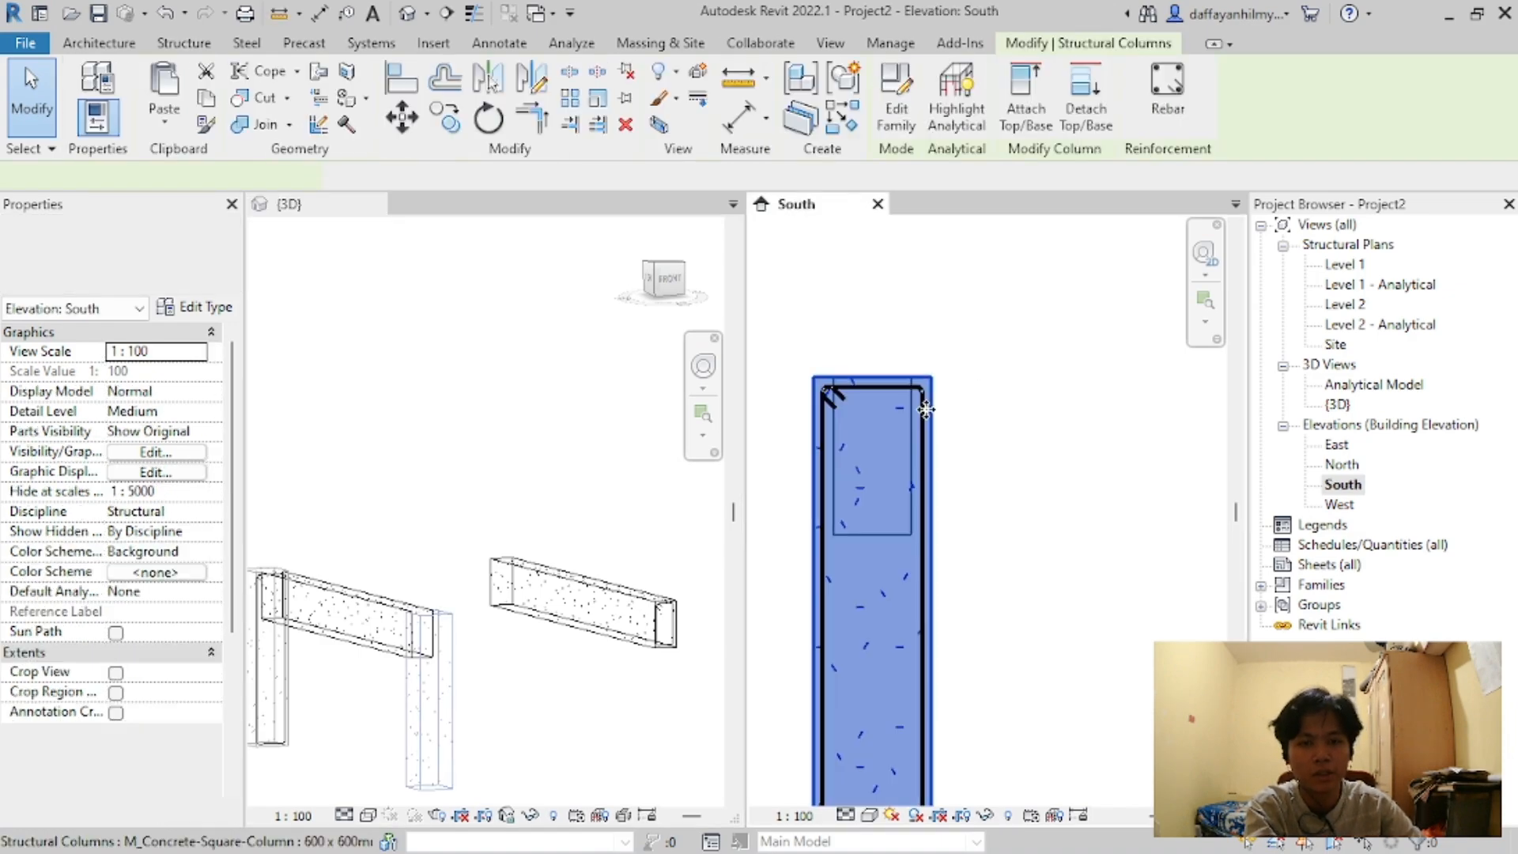
{"action": "left_click", "coordinate": [950, 392]}
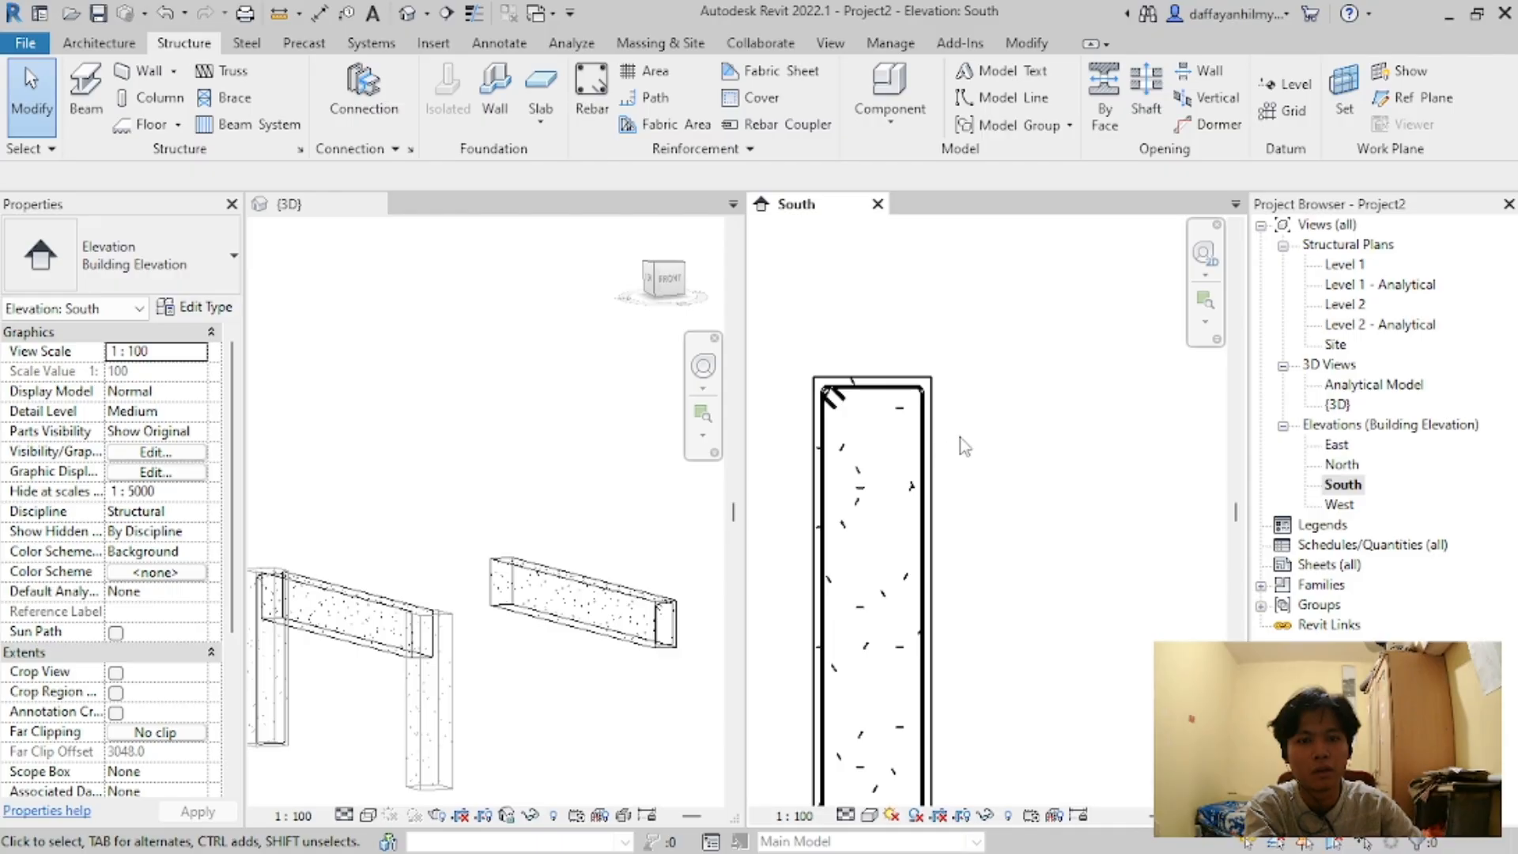
{"action": "left_click", "coordinate": [932, 433]}
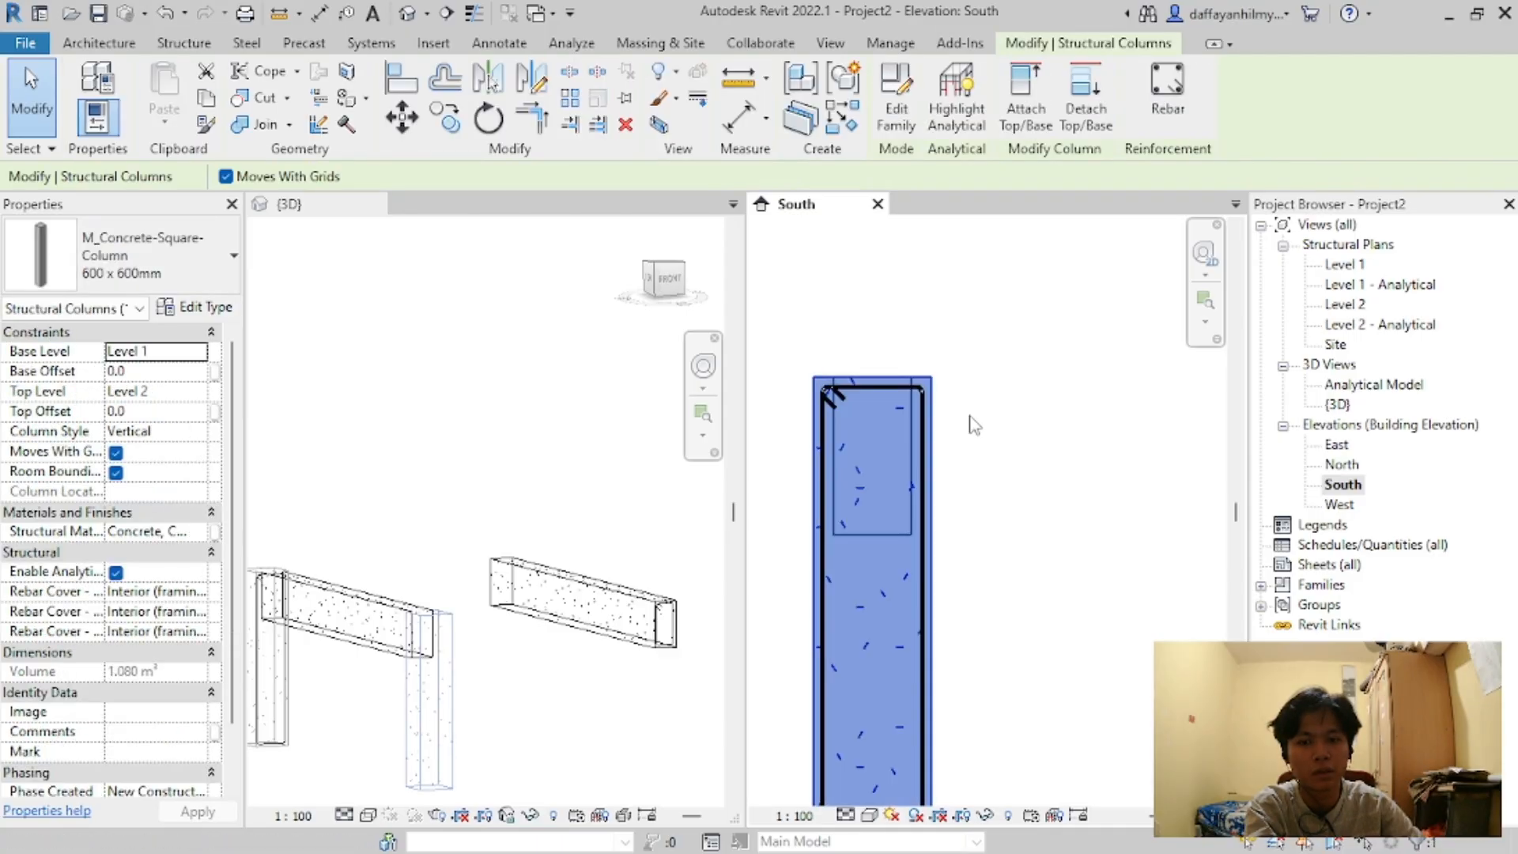
{"action": "key", "text": "Escape"}
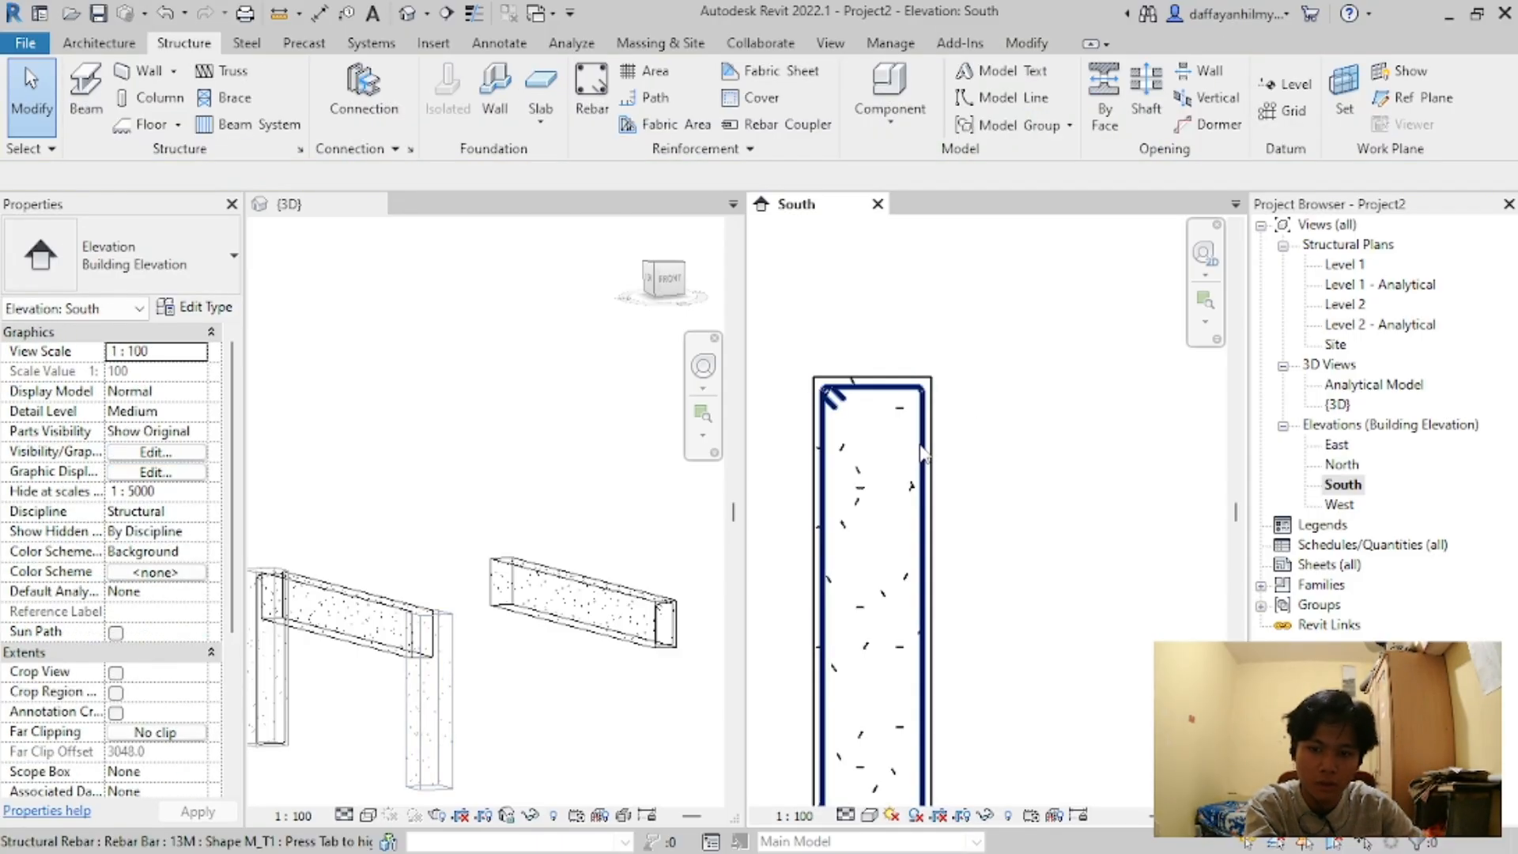
{"action": "left_click", "coordinate": [935, 446]}
{"action": "left_click", "coordinate": [949, 419]}
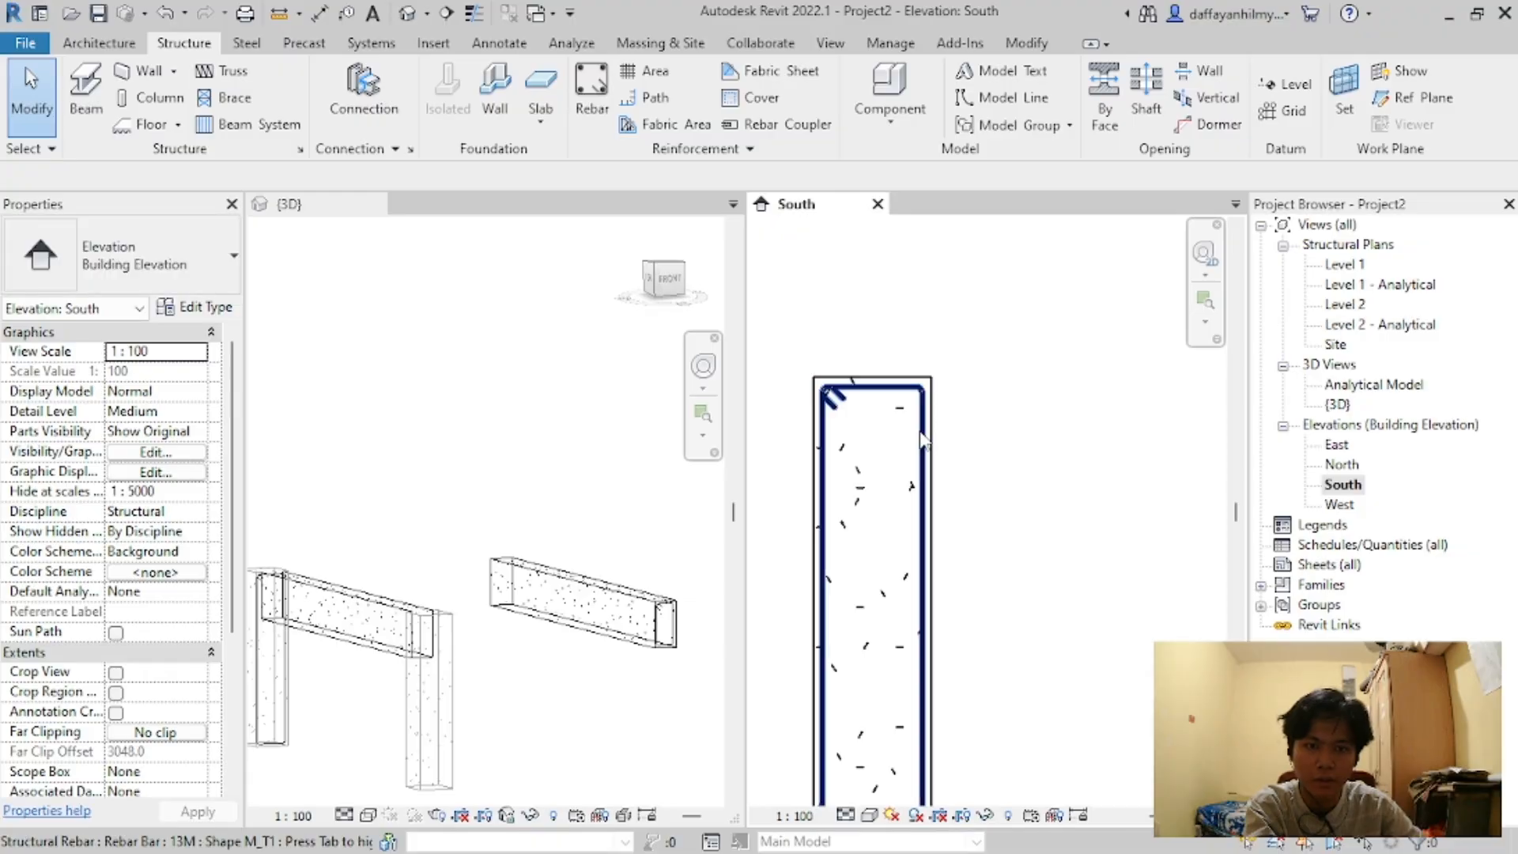
{"action": "left_click", "coordinate": [928, 423]}
{"action": "key", "text": "Escape"}
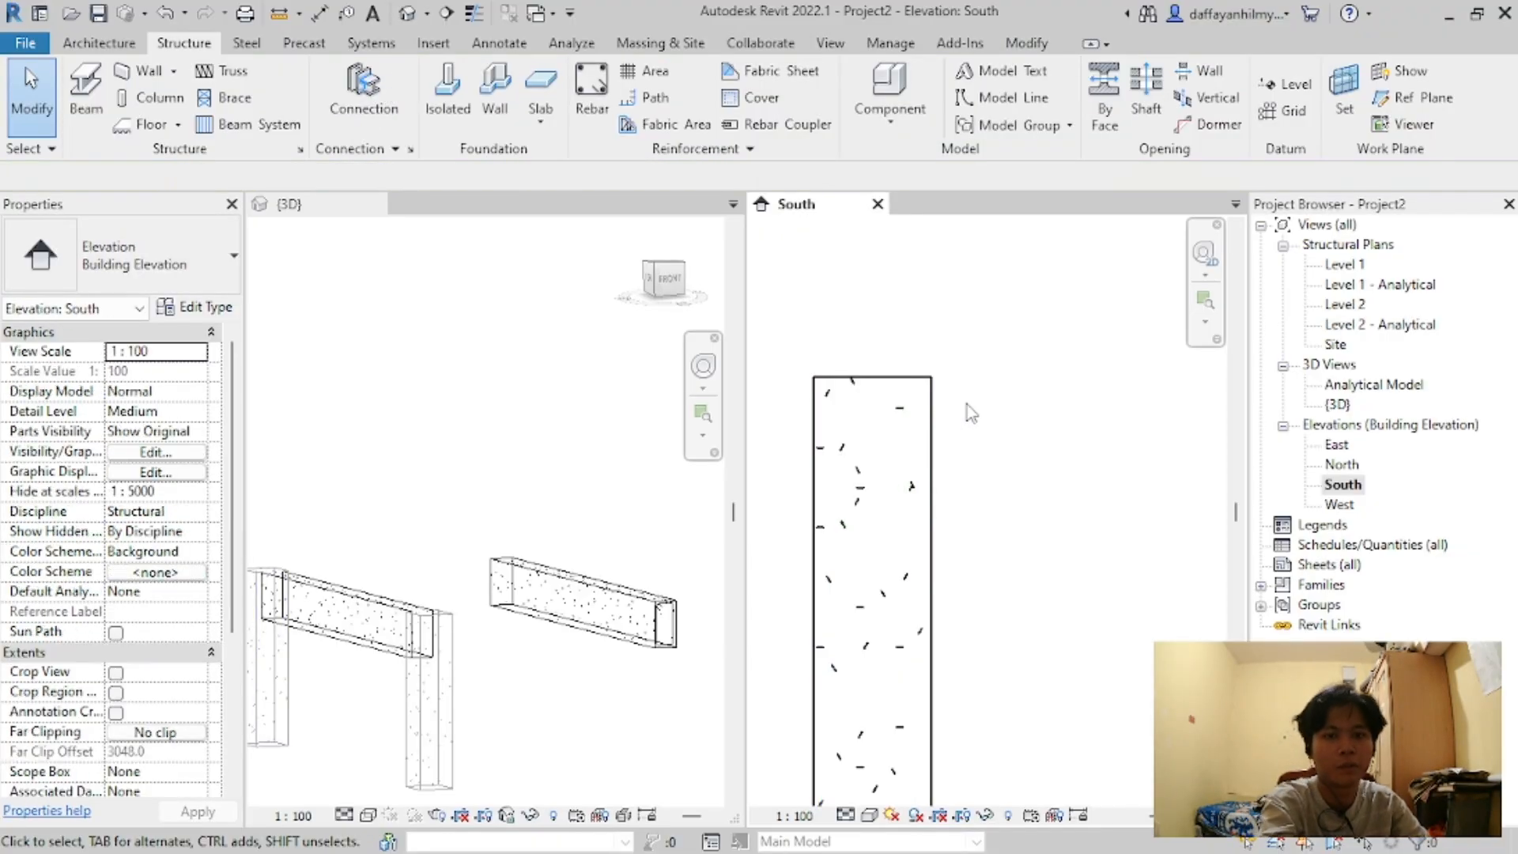
Step: Examine the single stirrup in the separate beam's section in the South elevation and at its end in the 3D view
{"action": "scroll", "coordinate": [966, 403], "scroll_direction": "down", "scroll_amount": 2}
{"action": "scroll", "coordinate": [970, 413], "scroll_direction": "down", "scroll_amount": 2}
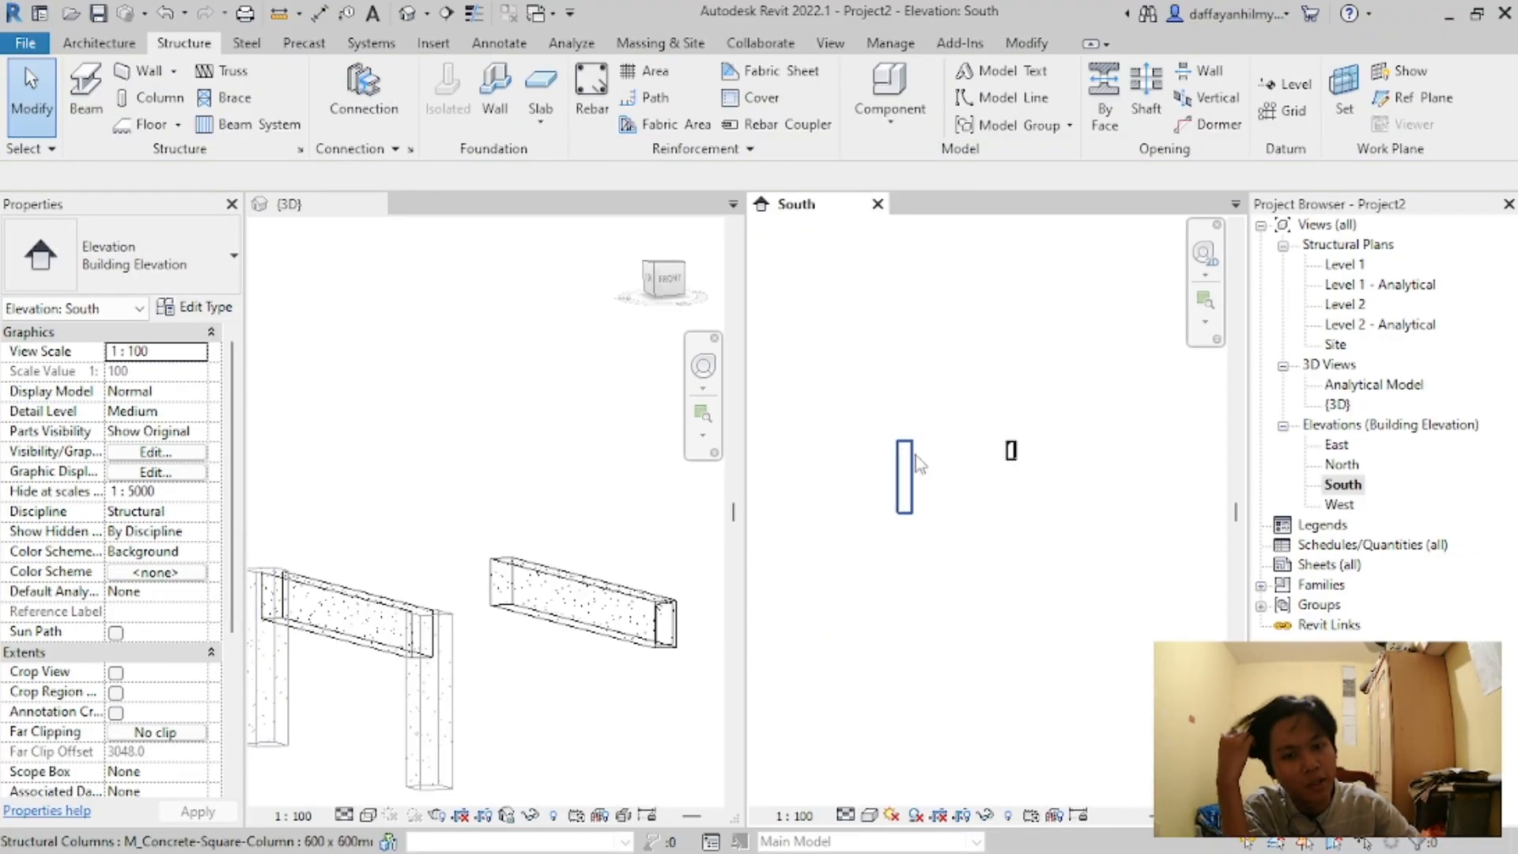
{"action": "scroll", "coordinate": [963, 497], "scroll_direction": "up", "scroll_amount": 2}
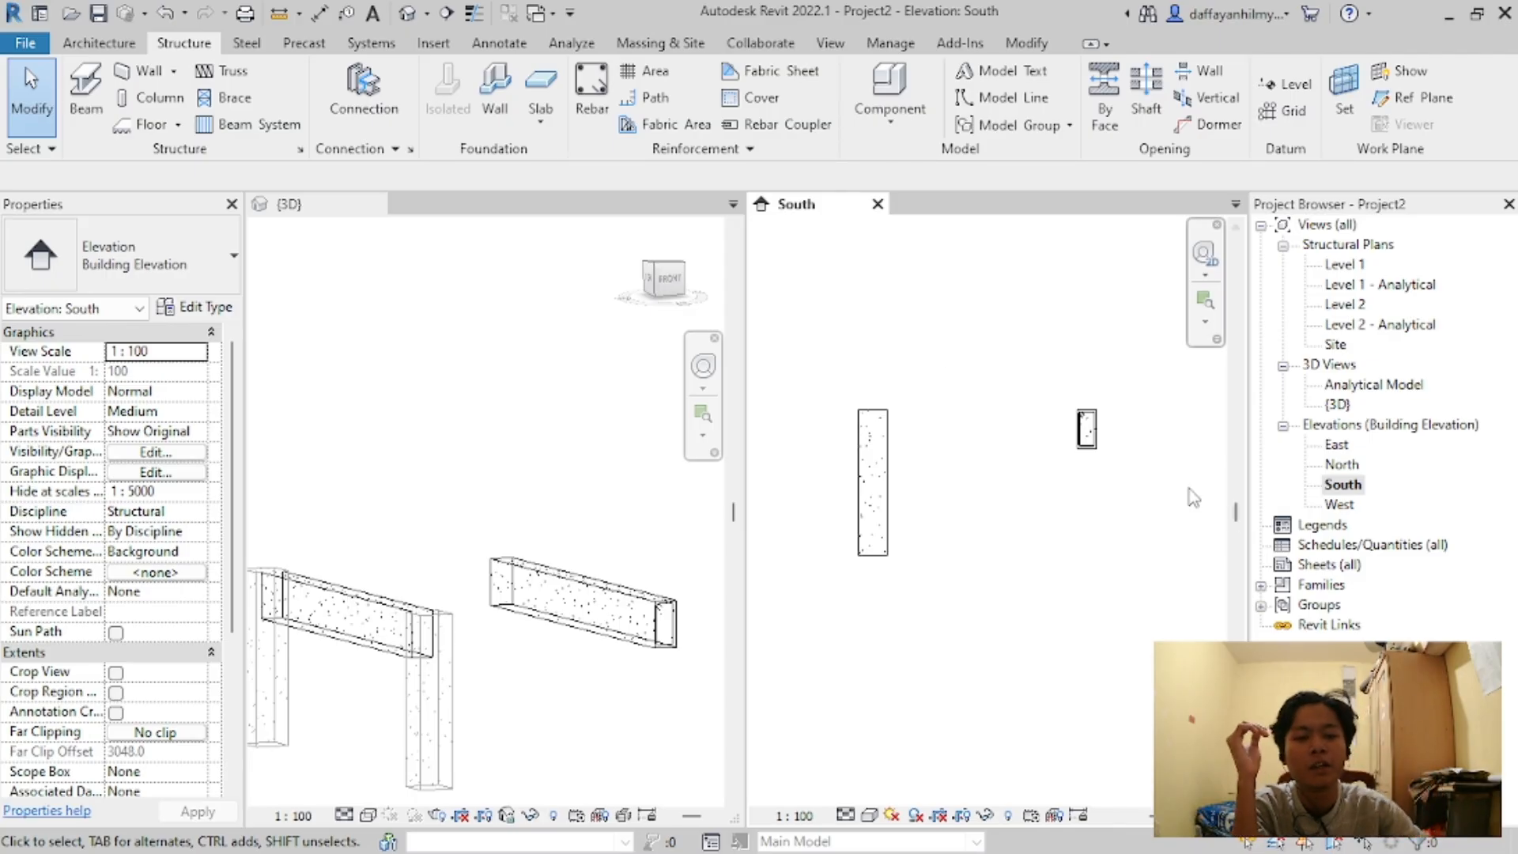
{"action": "scroll", "coordinate": [1117, 427], "scroll_direction": "up", "scroll_amount": 3}
{"action": "left_click", "coordinate": [1032, 431]}
{"action": "scroll", "coordinate": [649, 611], "scroll_direction": "up", "scroll_amount": 4}
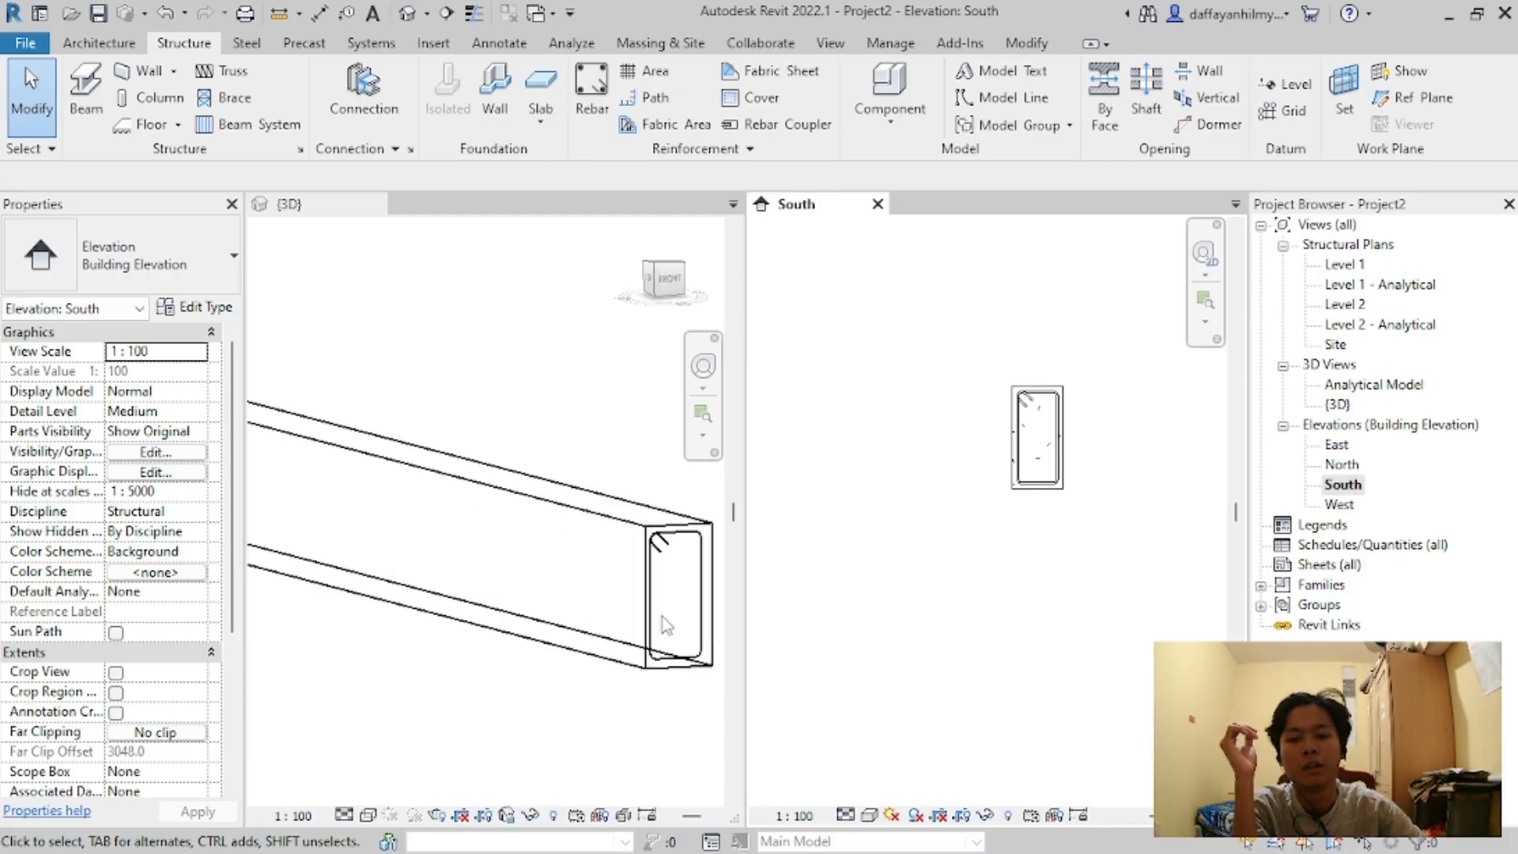
{"action": "left_click", "coordinate": [368, 814]}
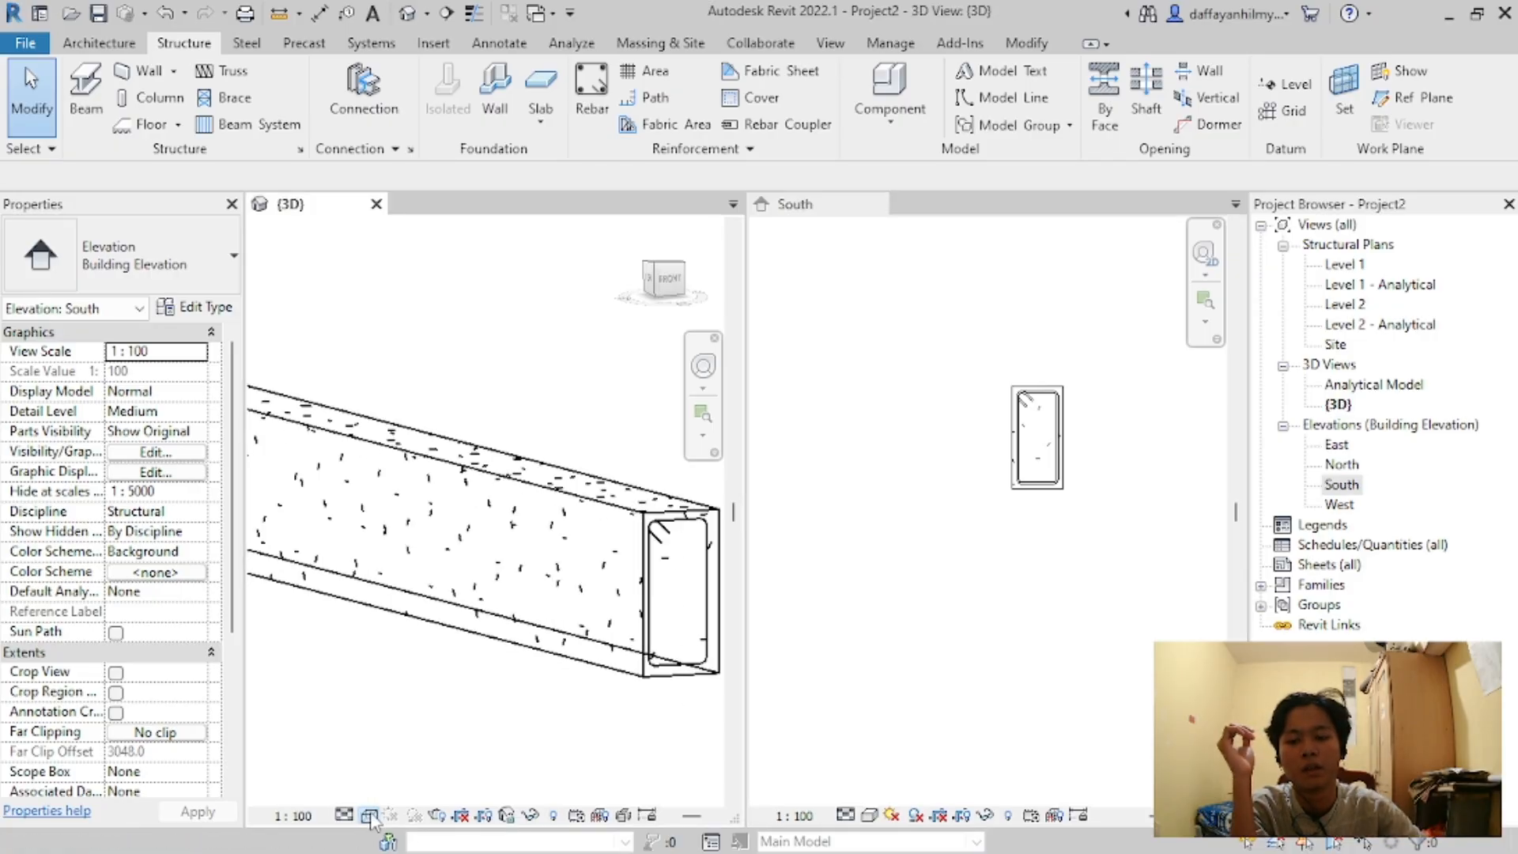
{"action": "left_click", "coordinate": [443, 717]}
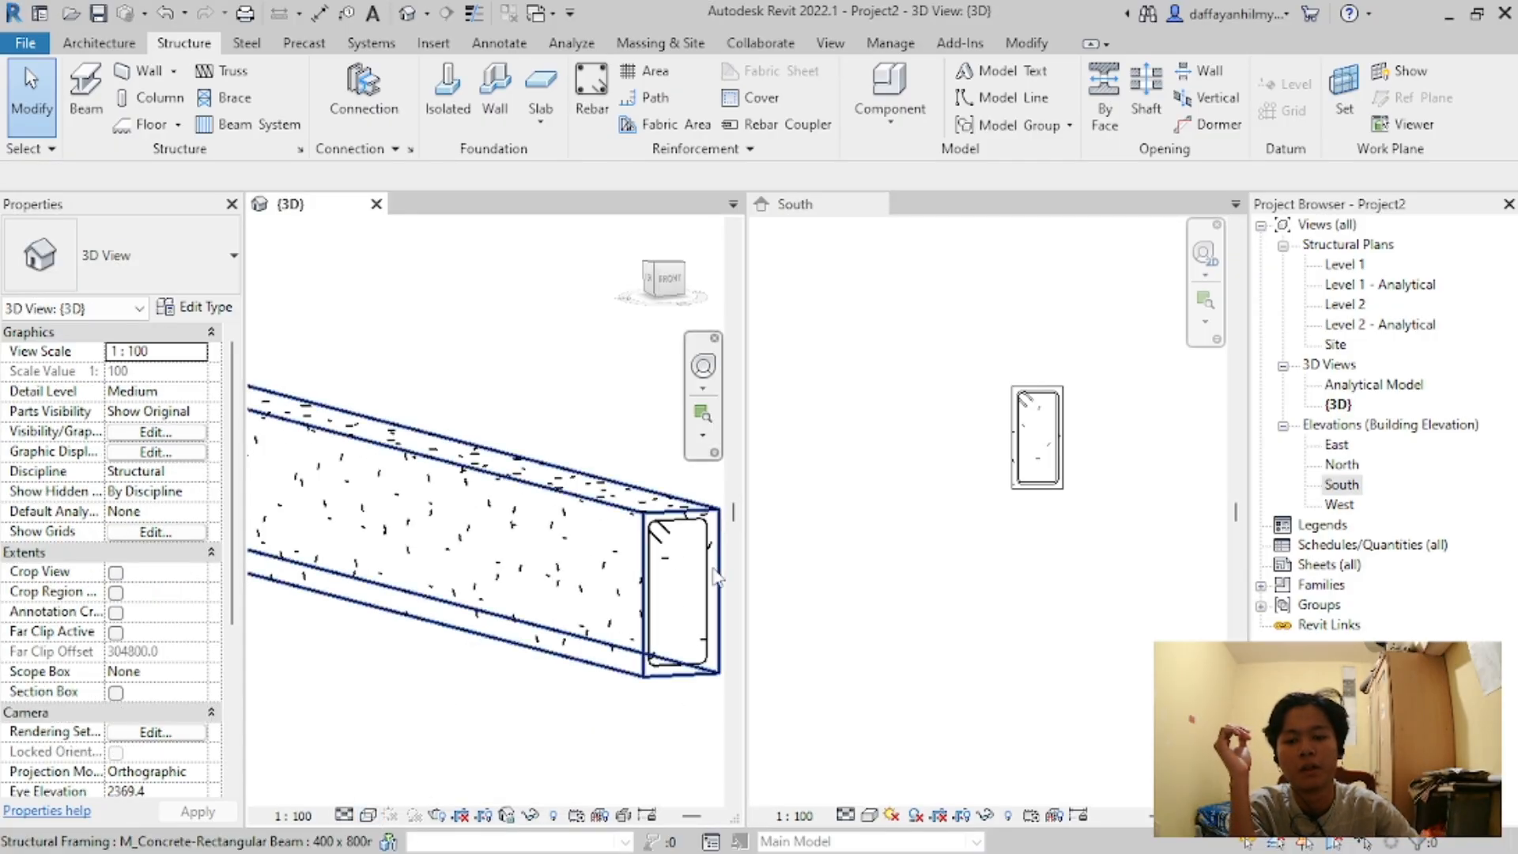
Step: Set the layout rule of the separate beam's stirrup to Maximum Spacing
{"action": "scroll", "coordinate": [481, 708], "scroll_direction": "down", "scroll_amount": 2}
{"action": "scroll", "coordinate": [593, 655], "scroll_direction": "up", "scroll_amount": 2}
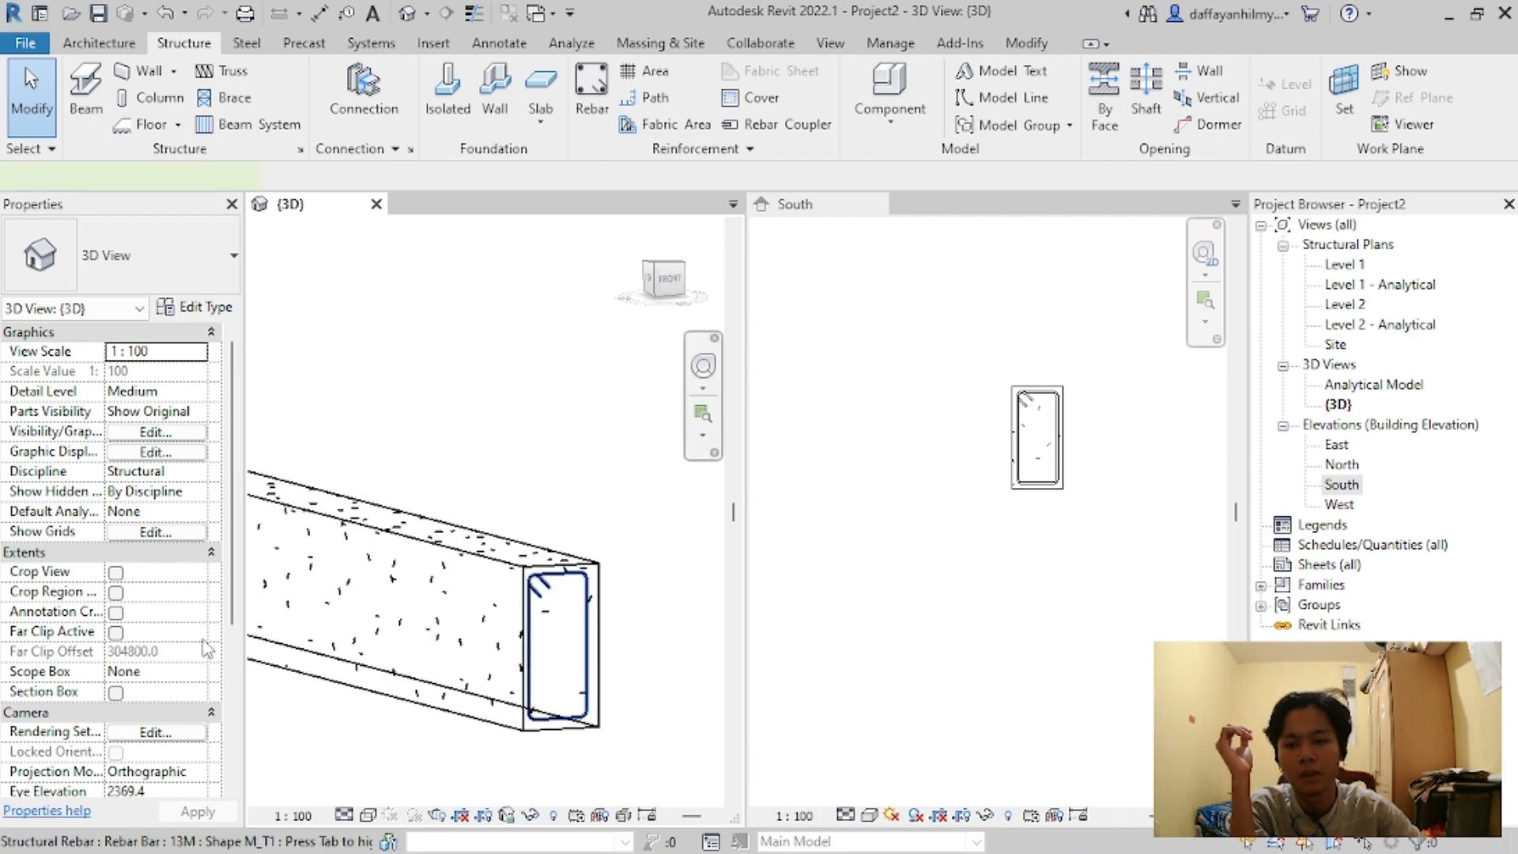
{"action": "scroll", "coordinate": [144, 735], "scroll_direction": "down", "scroll_amount": 2}
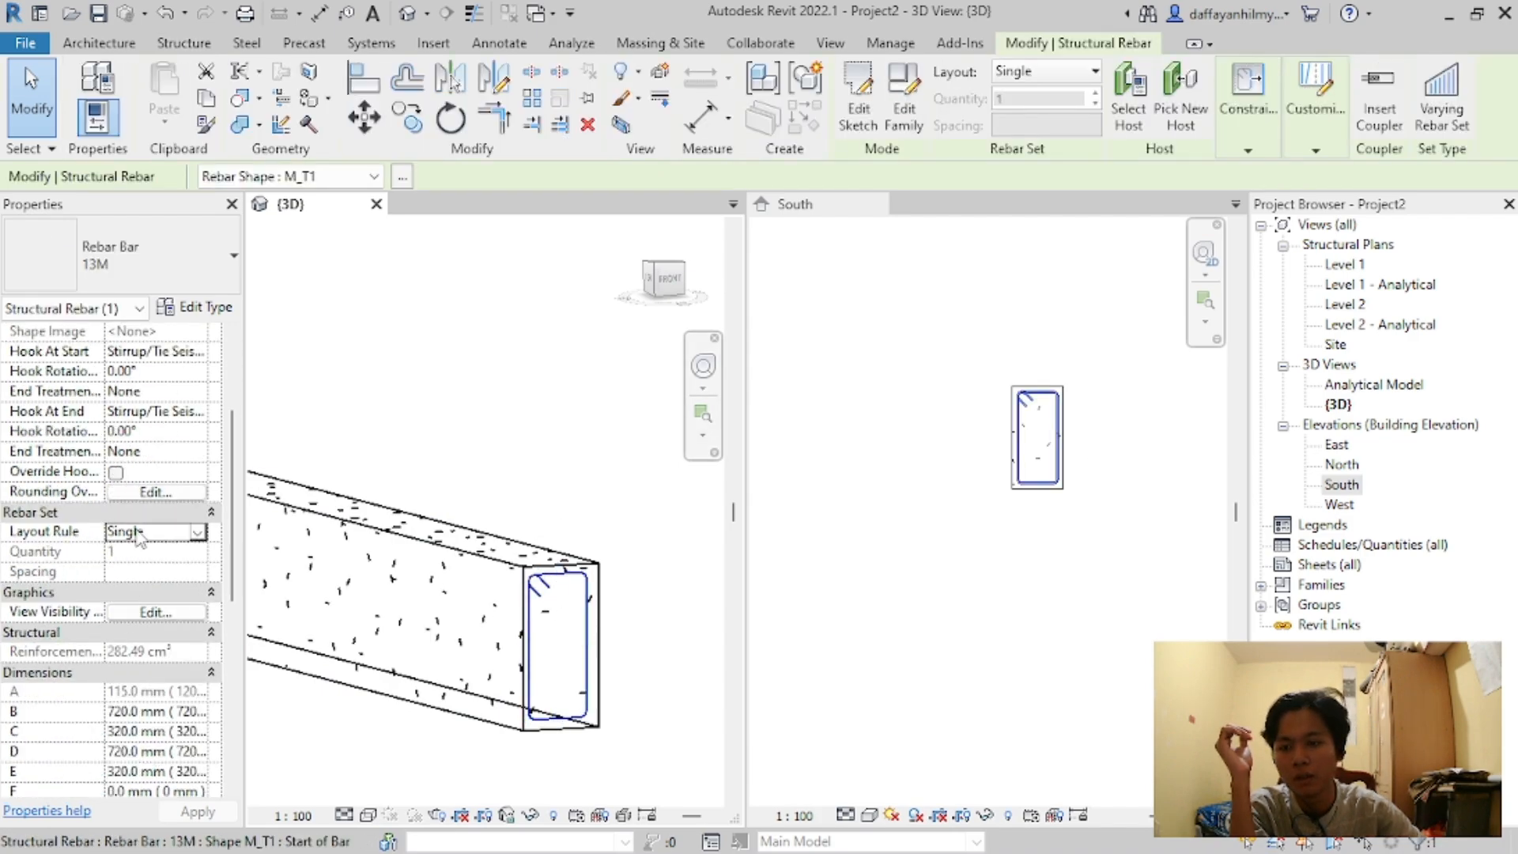
{"action": "left_click", "coordinate": [197, 533]}
{"action": "left_click", "coordinate": [147, 585]}
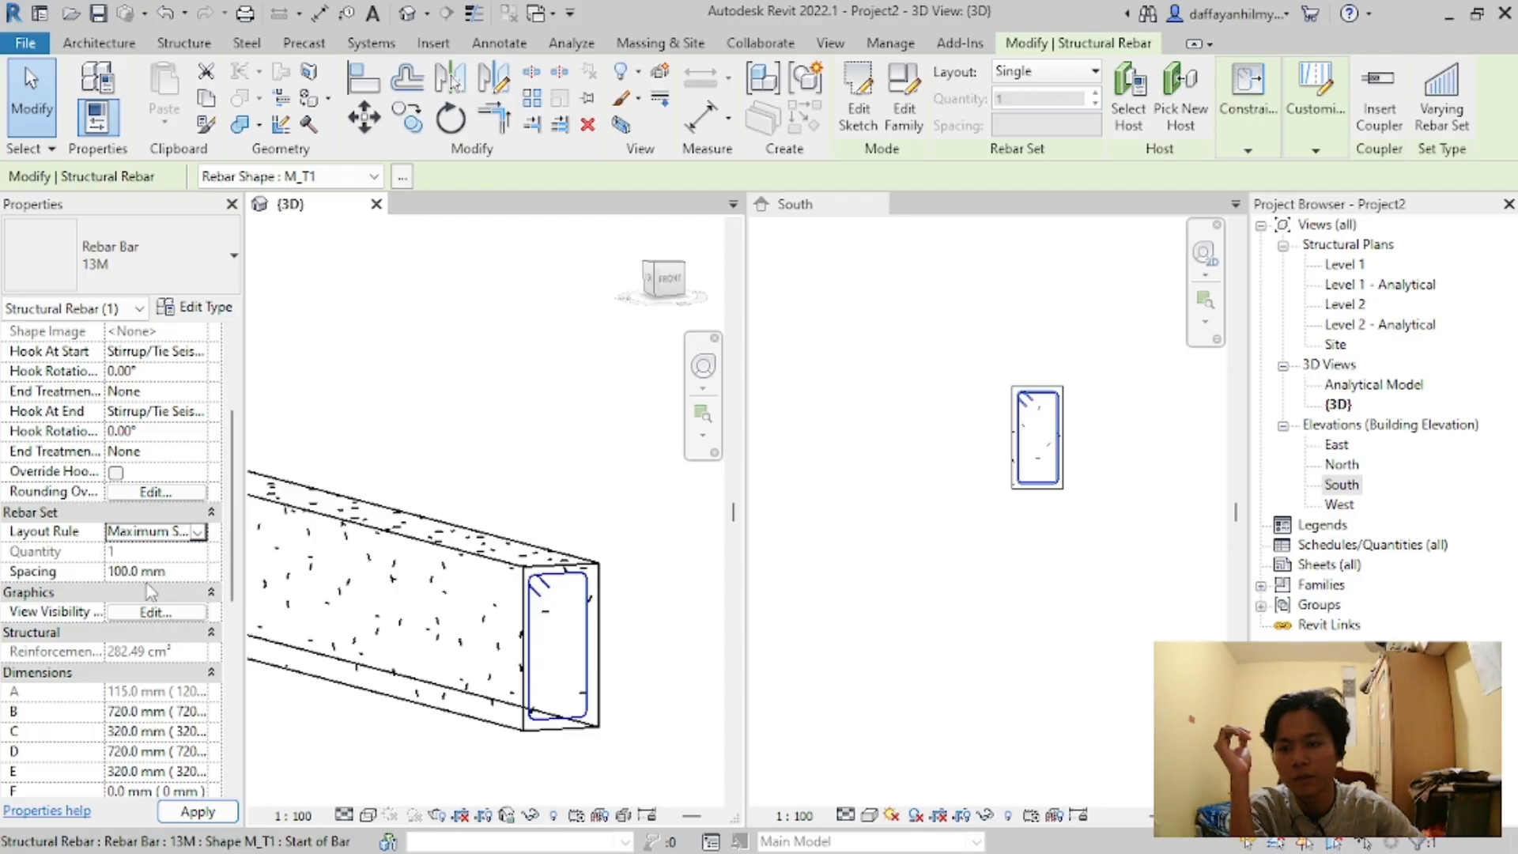
{"action": "scroll", "coordinate": [549, 633], "scroll_direction": "down", "scroll_amount": 4}
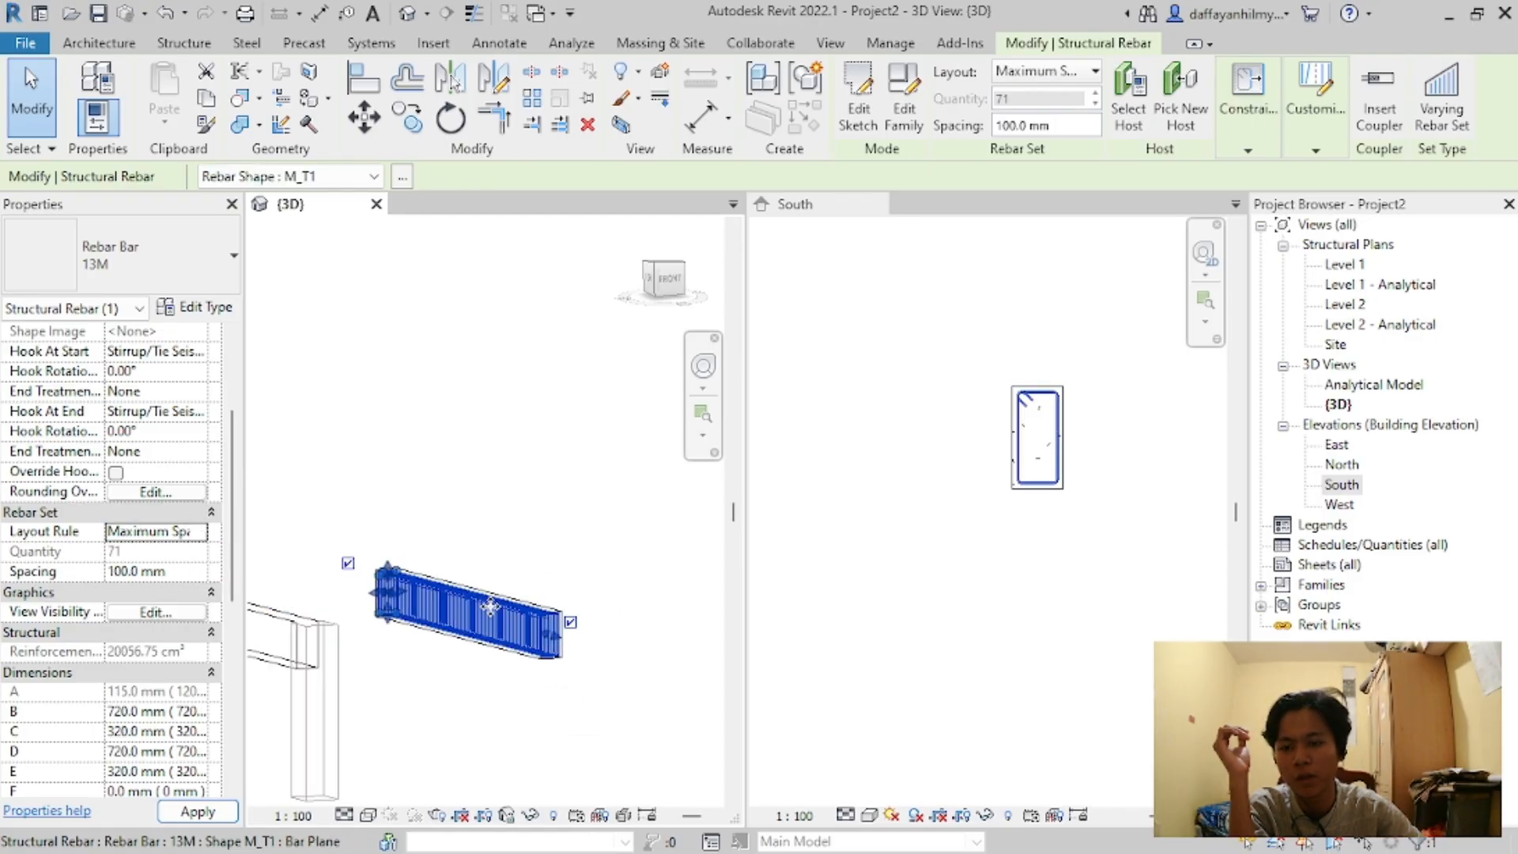
Step: Set the beam stirrup set's spacing to 150 mm
{"action": "scroll", "coordinate": [148, 579], "scroll_direction": "up", "scroll_amount": 1}
{"action": "left_click", "coordinate": [123, 631]}
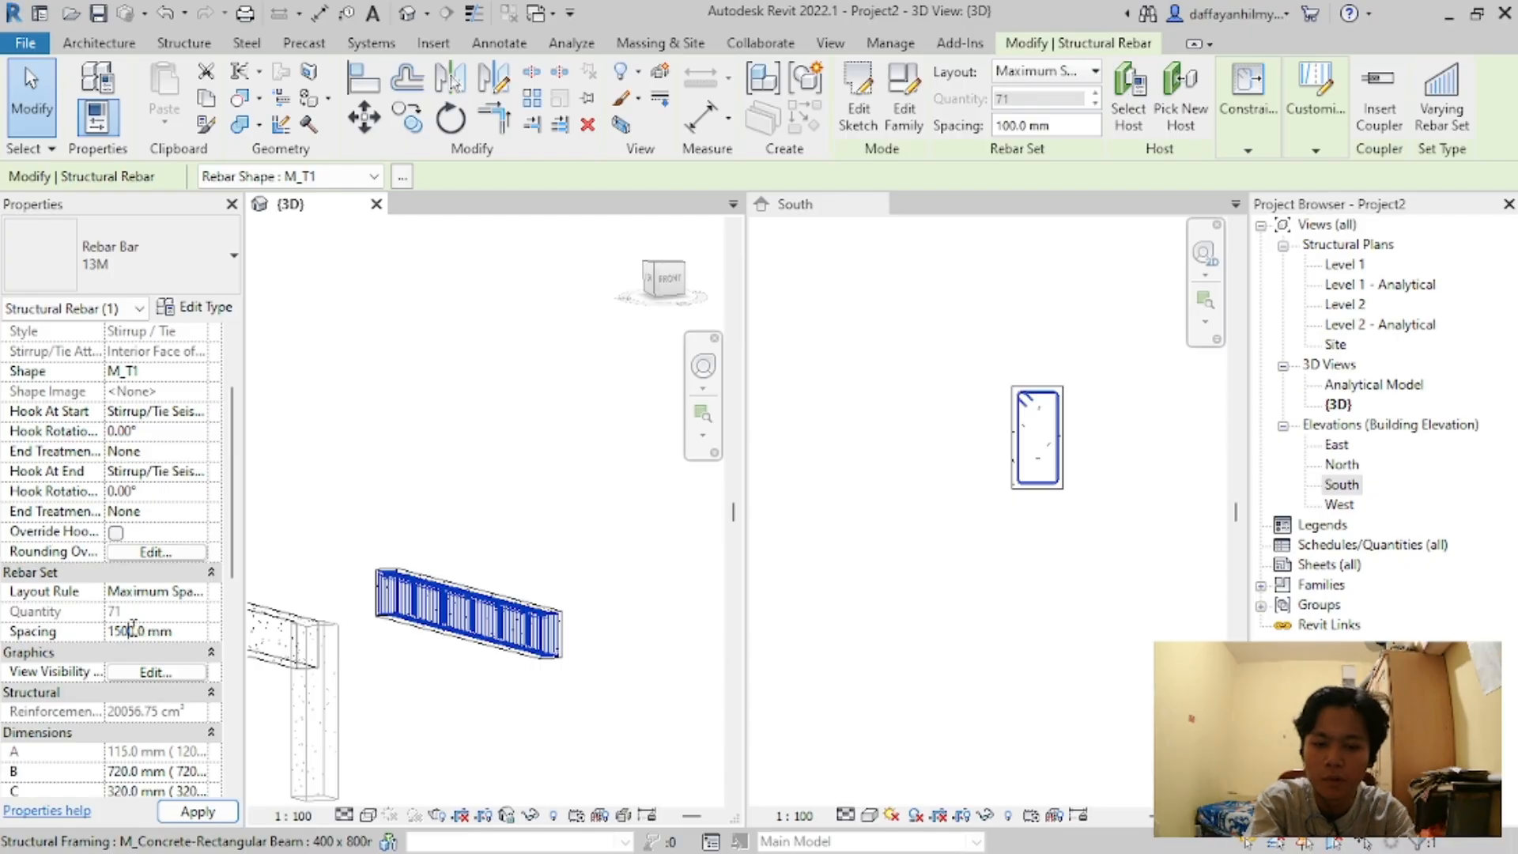
{"action": "key", "text": "Return"}
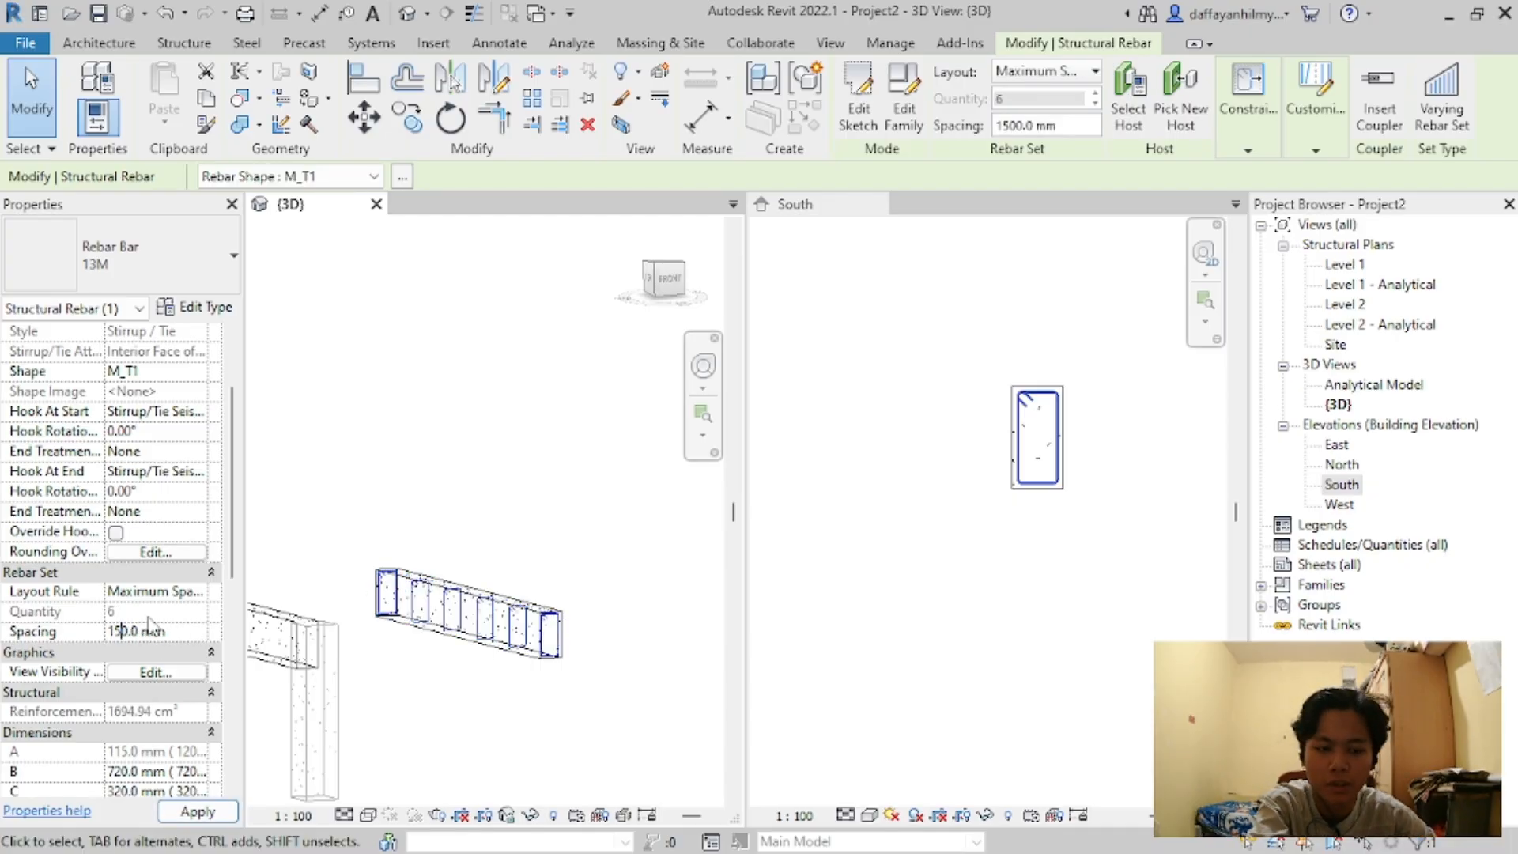
{"action": "key", "text": "Return"}
{"action": "scroll", "coordinate": [517, 655], "scroll_direction": "up", "scroll_amount": 3}
{"action": "left_click", "coordinate": [623, 710]}
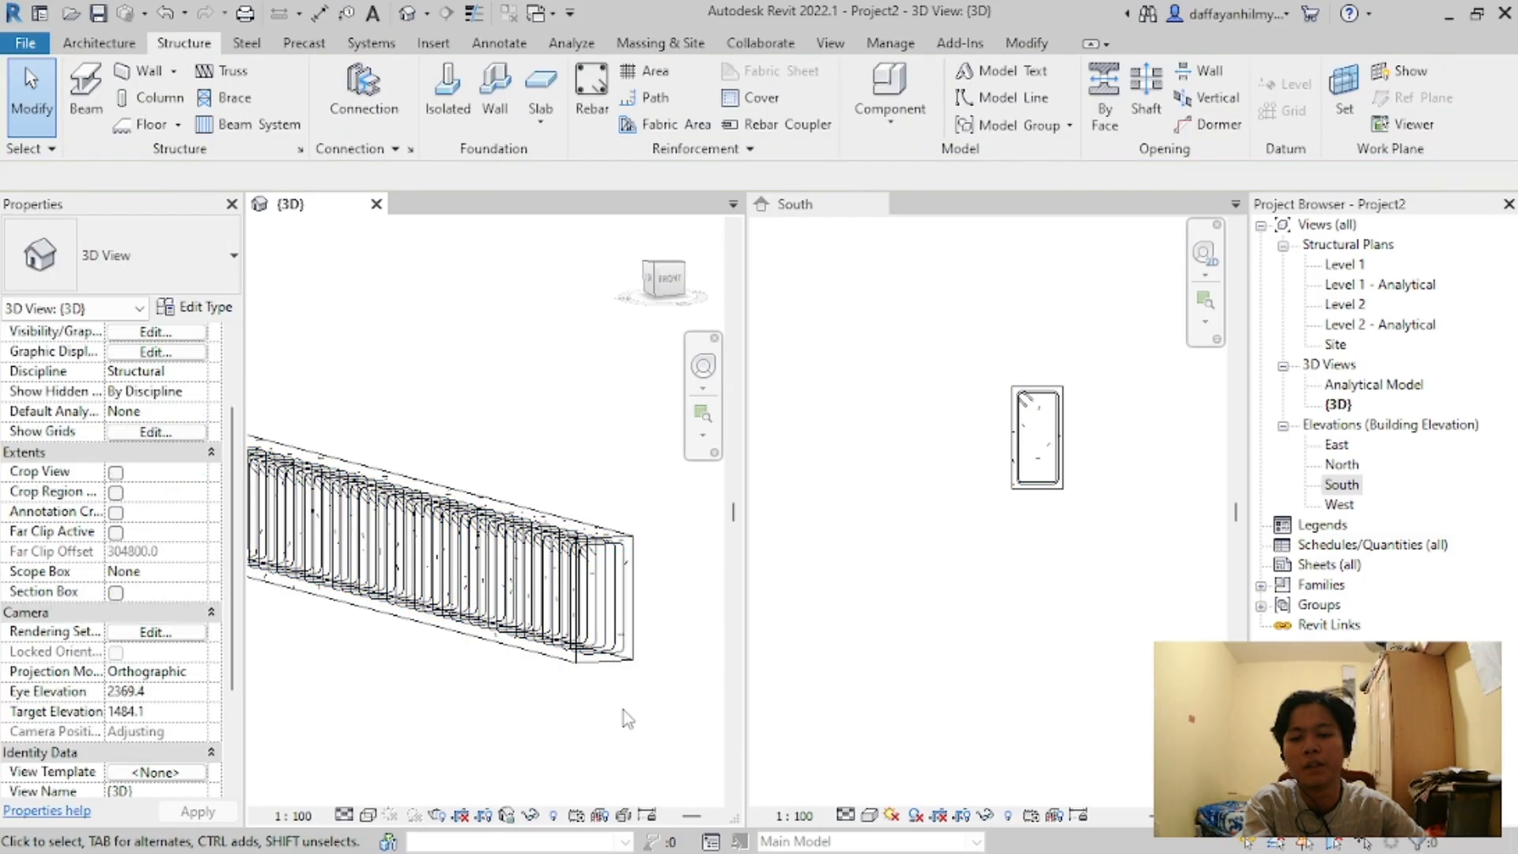
Step: Examine the stirrup set along the beam in 3D, and the beam section and the column in the South elevation
{"action": "scroll", "coordinate": [601, 708], "scroll_direction": "down", "scroll_amount": 3}
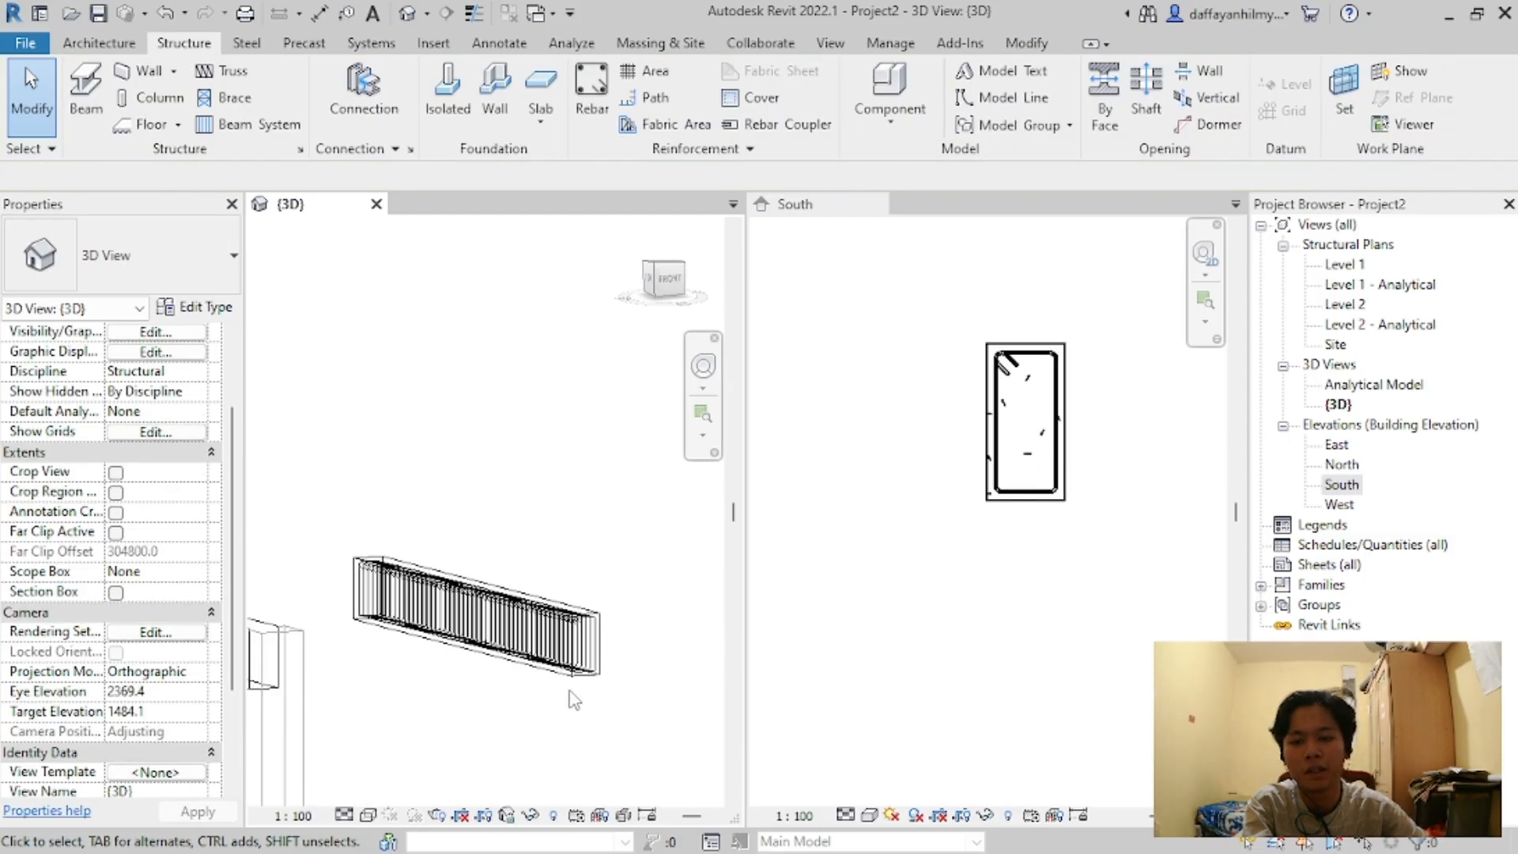
{"action": "scroll", "coordinate": [1133, 504], "scroll_direction": "up", "scroll_amount": 2}
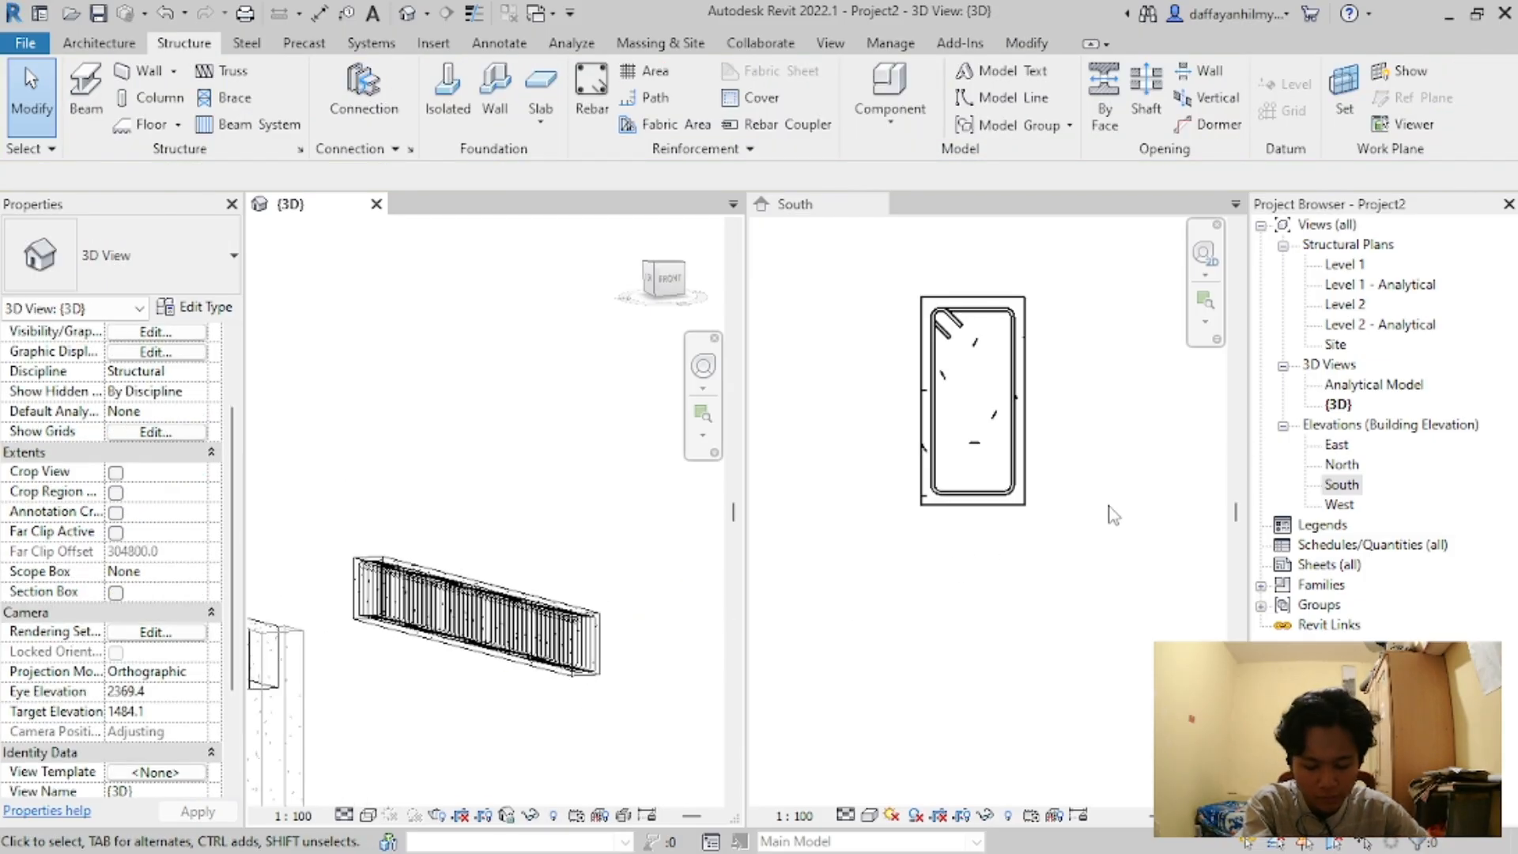
{"action": "scroll", "coordinate": [1109, 506], "scroll_direction": "down", "scroll_amount": 2}
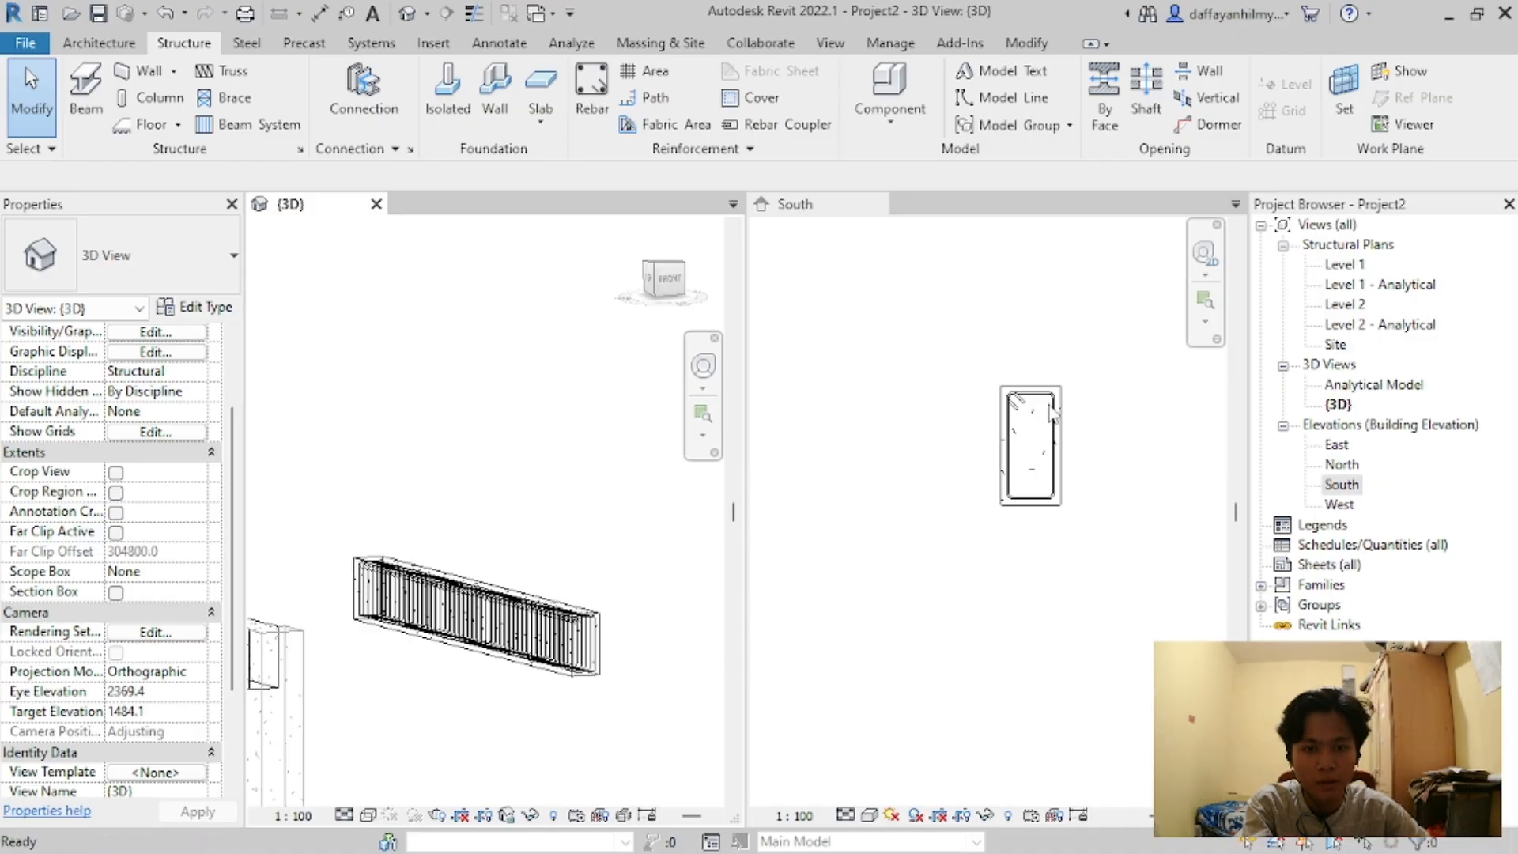
{"action": "scroll", "coordinate": [1106, 523], "scroll_direction": "down", "scroll_amount": 2}
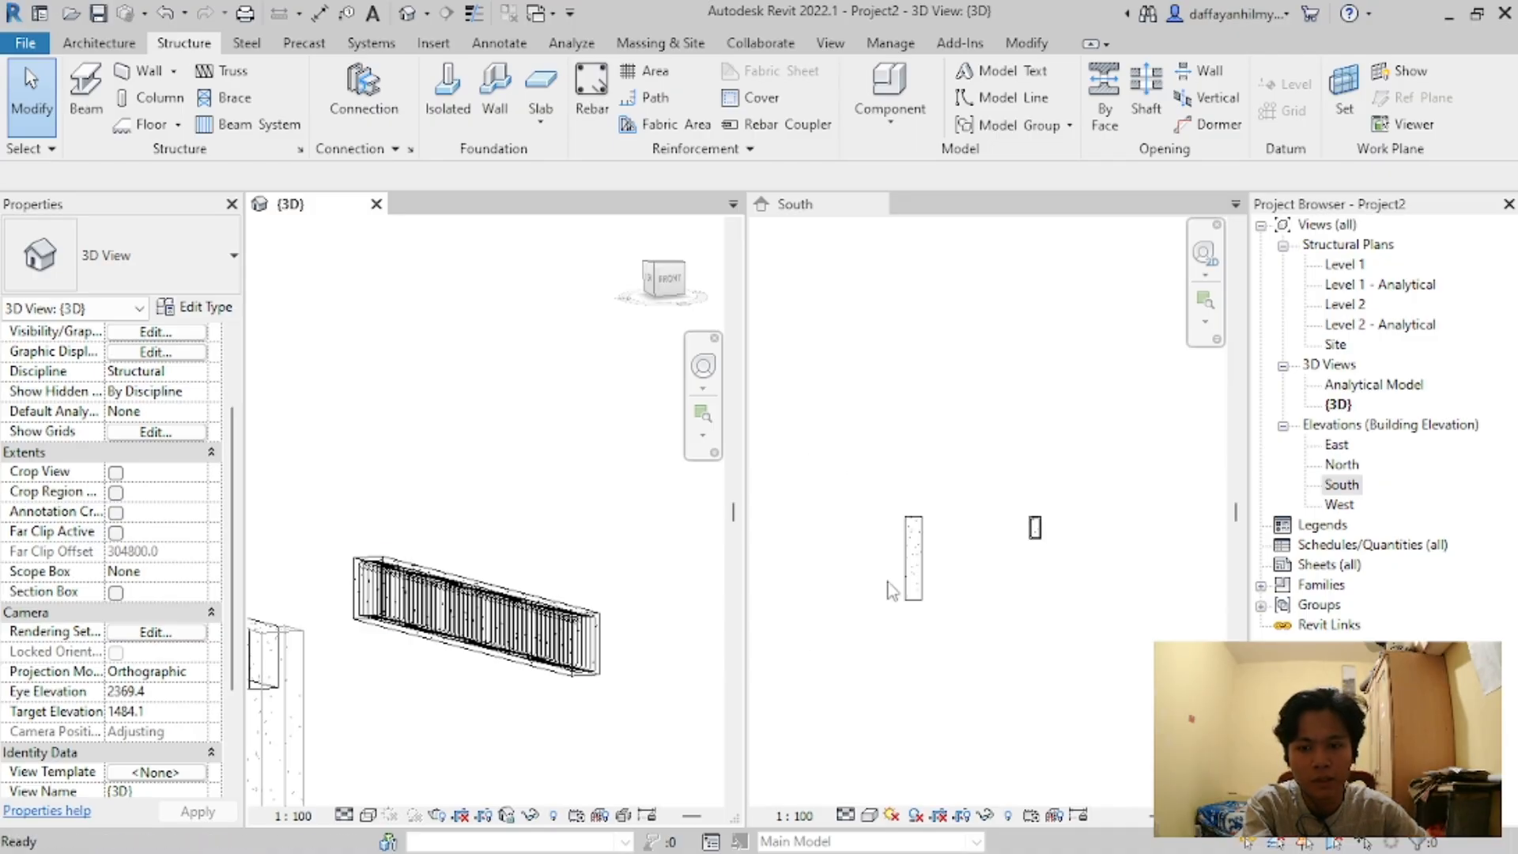
{"action": "scroll", "coordinate": [527, 593], "scroll_direction": "down", "scroll_amount": 4}
{"action": "scroll", "coordinate": [926, 557], "scroll_direction": "up", "scroll_amount": 3}
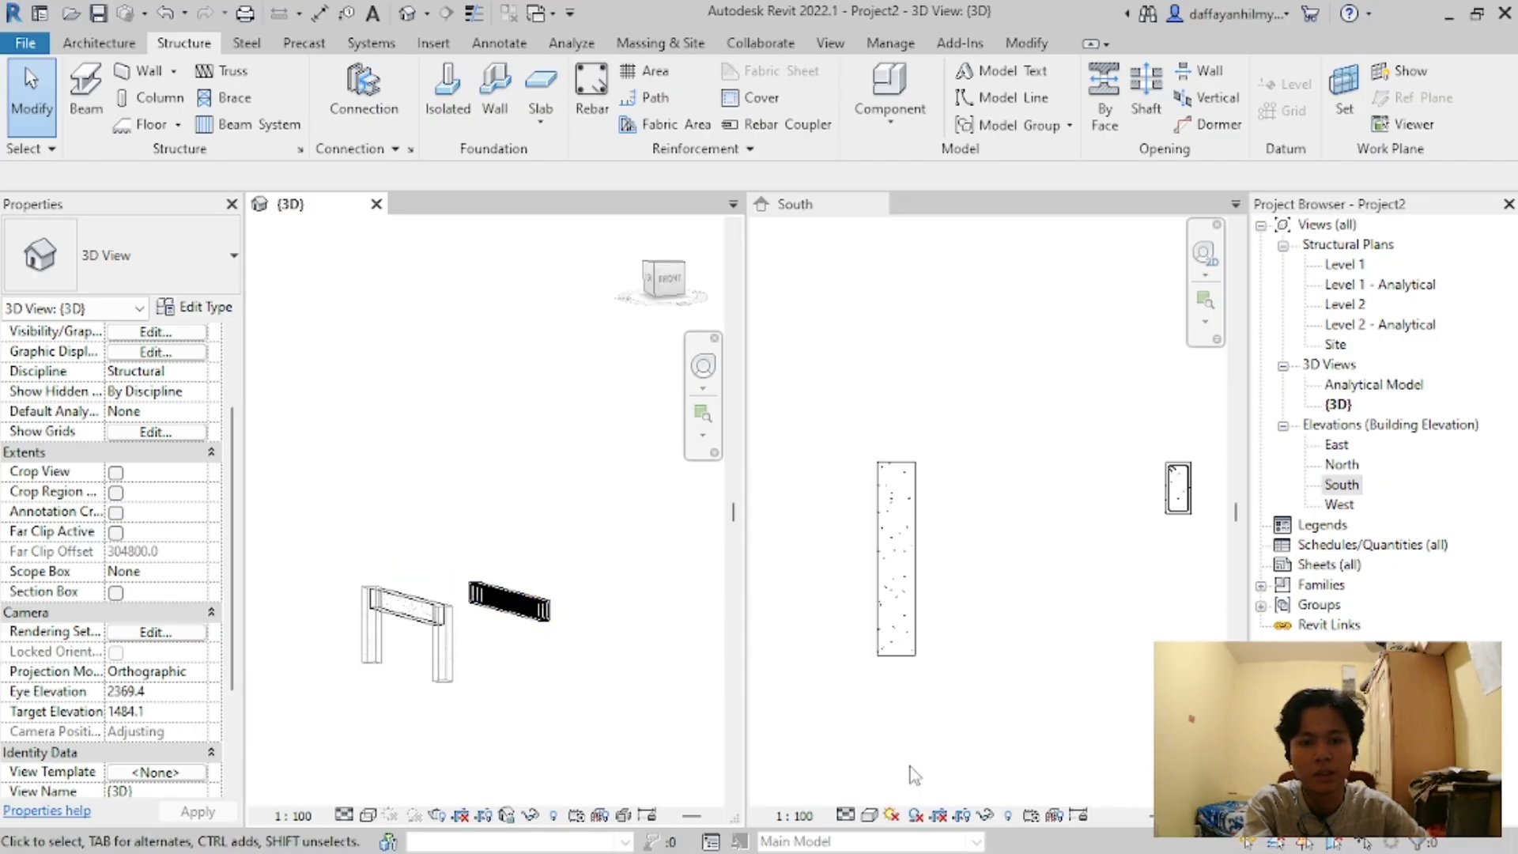
{"action": "scroll", "coordinate": [909, 751], "scroll_direction": "up", "scroll_amount": 2}
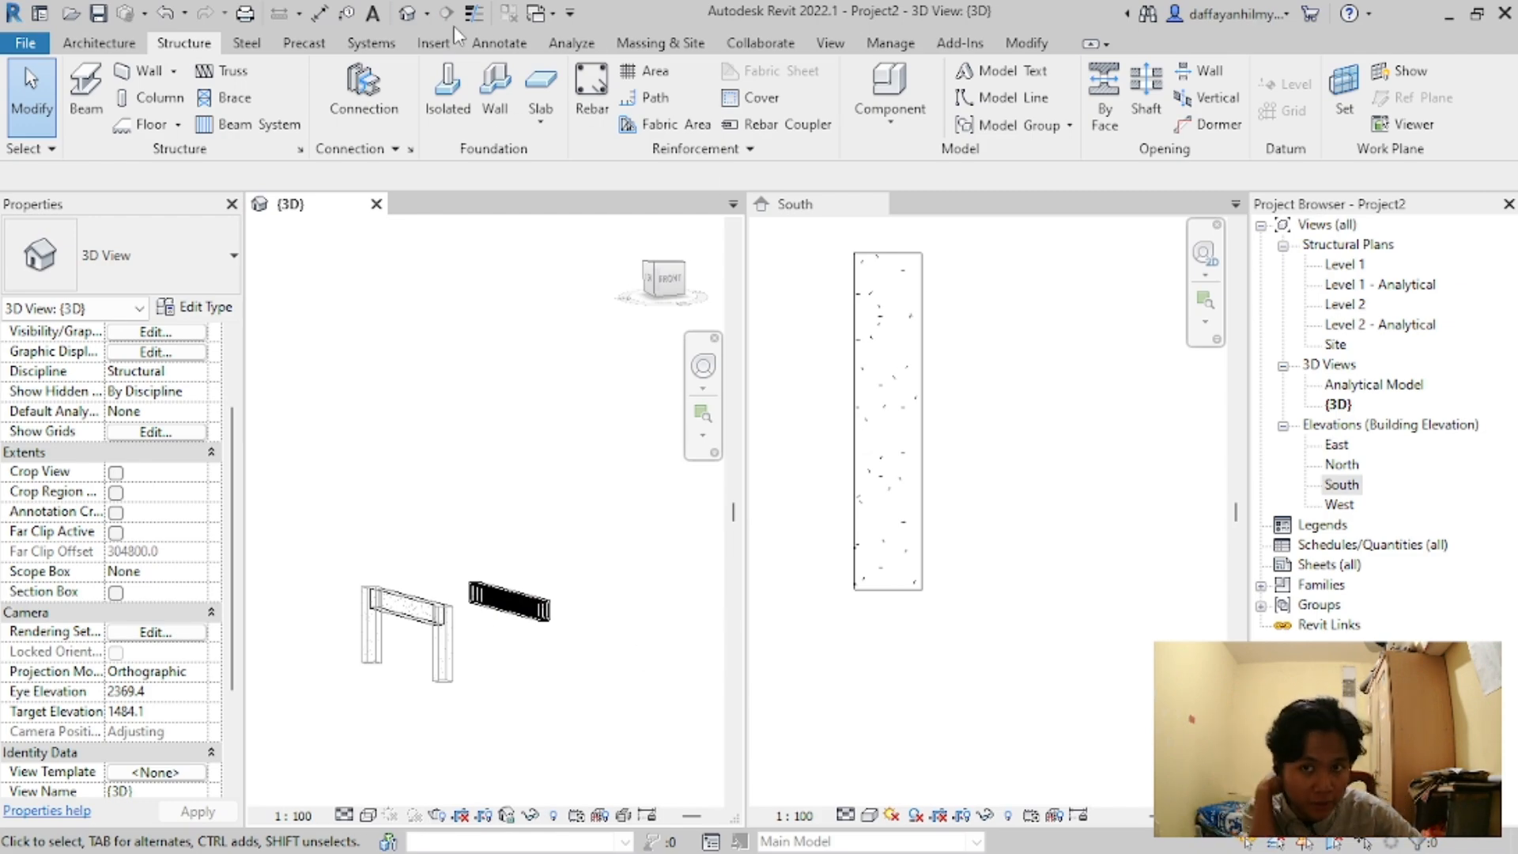
{"action": "left_click", "coordinate": [812, 558]}
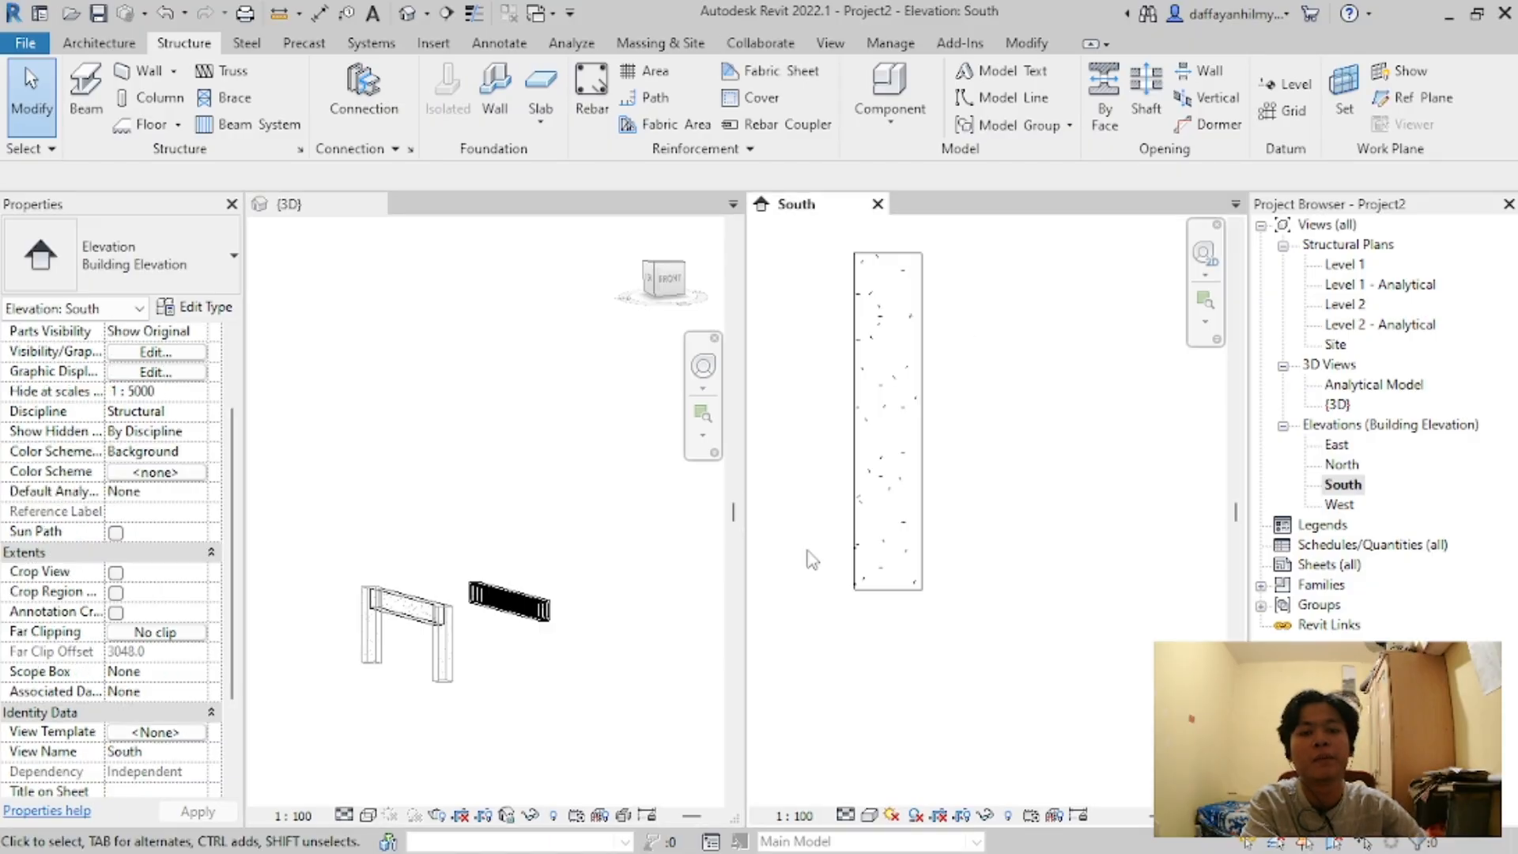
Step: Examine the column and the beam behind it in the South elevation by selecting them together and individually
{"action": "scroll", "coordinate": [808, 607], "scroll_direction": "down", "scroll_amount": 2}
{"action": "left_click_drag", "start_coordinate": [952, 369], "coordinate": [835, 628]}
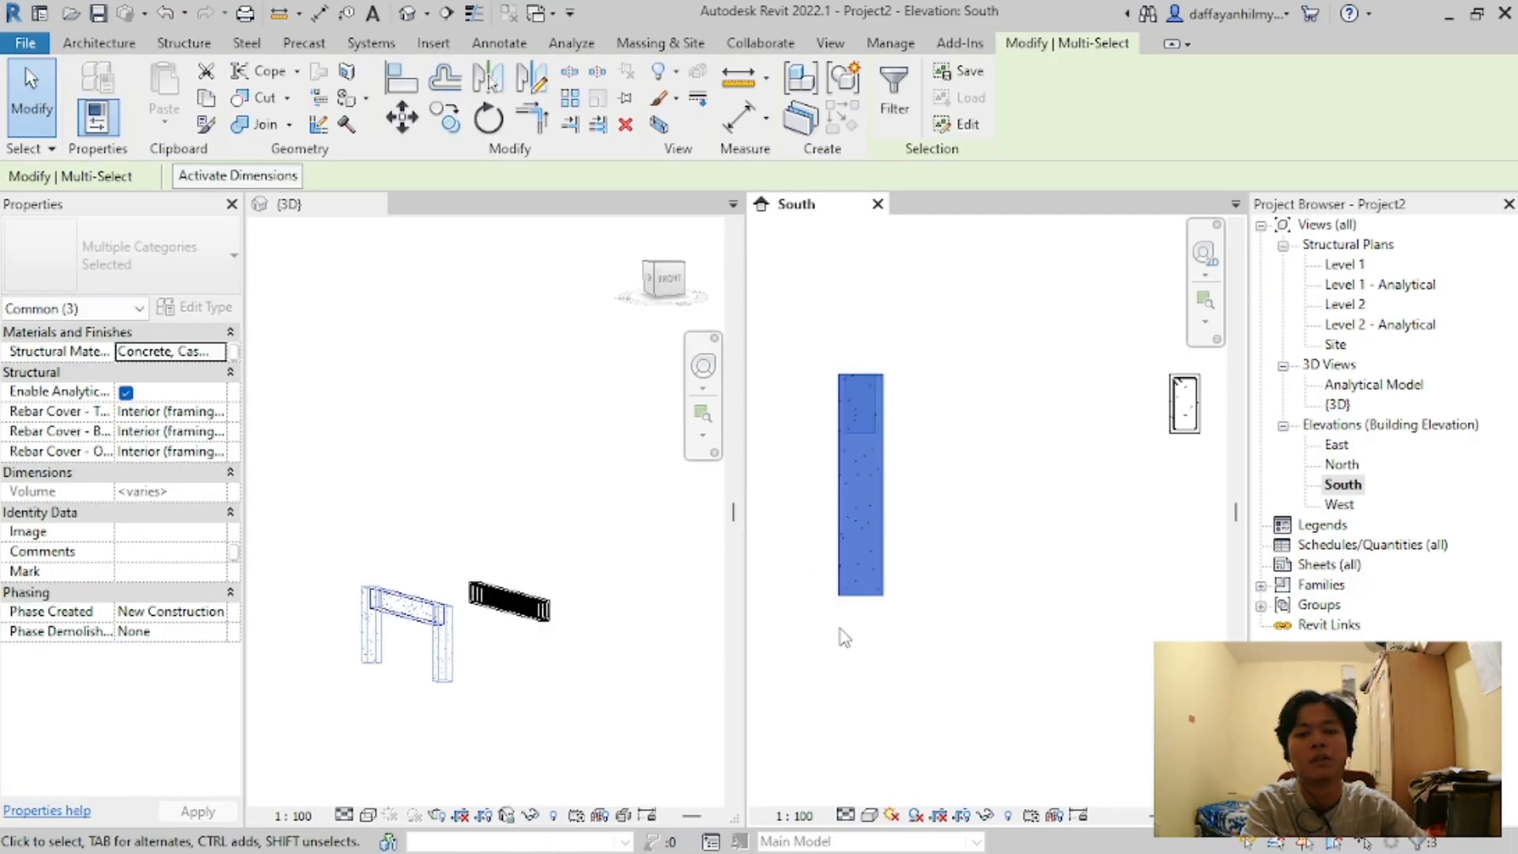
{"action": "left_click", "coordinate": [948, 325]}
{"action": "left_click_drag", "start_coordinate": [952, 296], "coordinate": [804, 694]}
{"action": "key", "text": "Escape"}
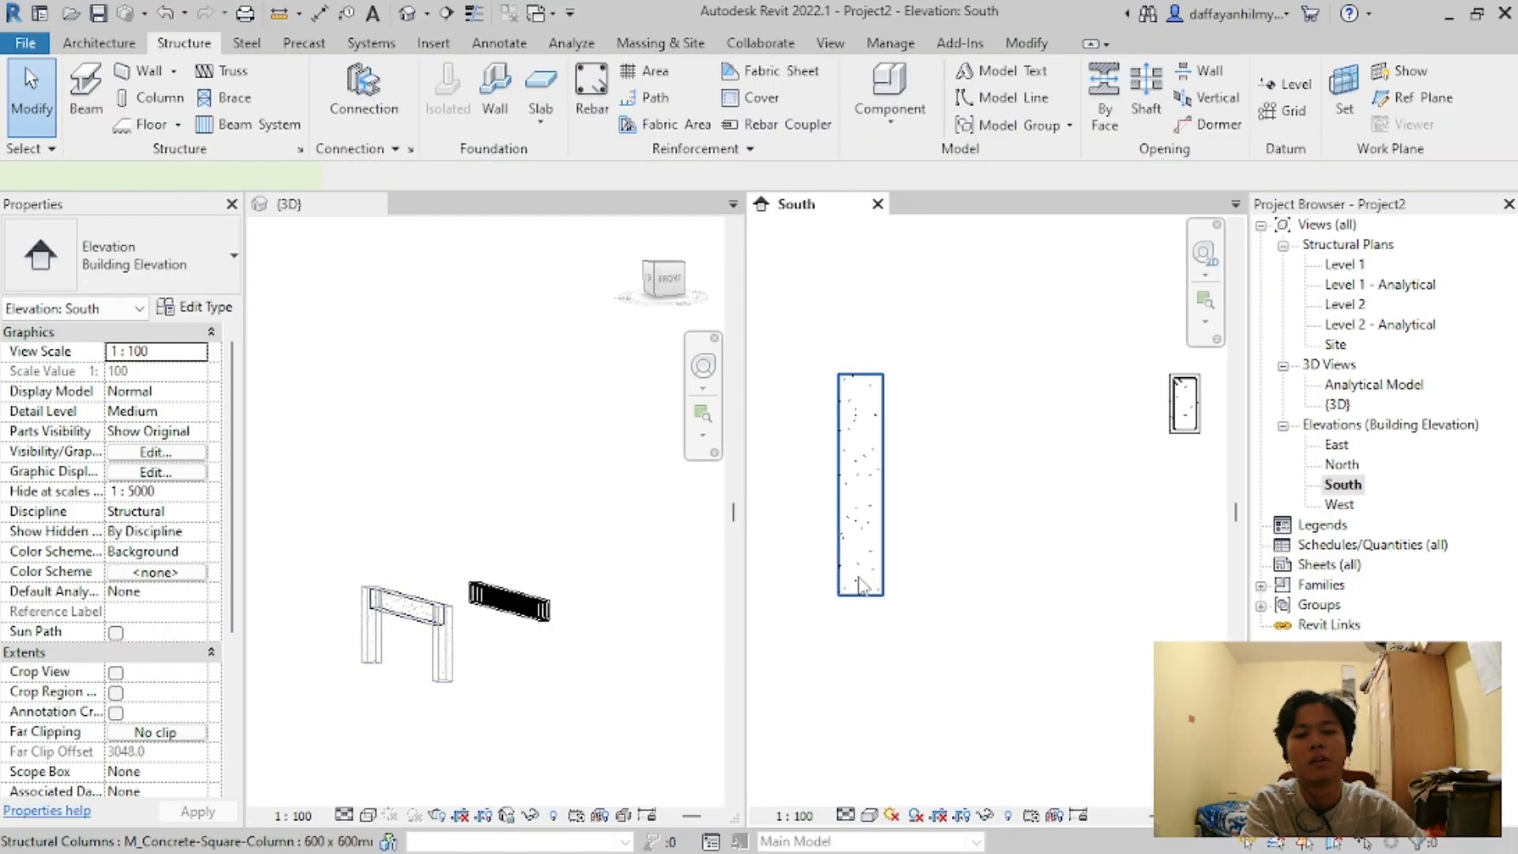
{"action": "left_click", "coordinate": [862, 576]}
{"action": "key", "text": "Escape"}
{"action": "left_click", "coordinate": [862, 545]}
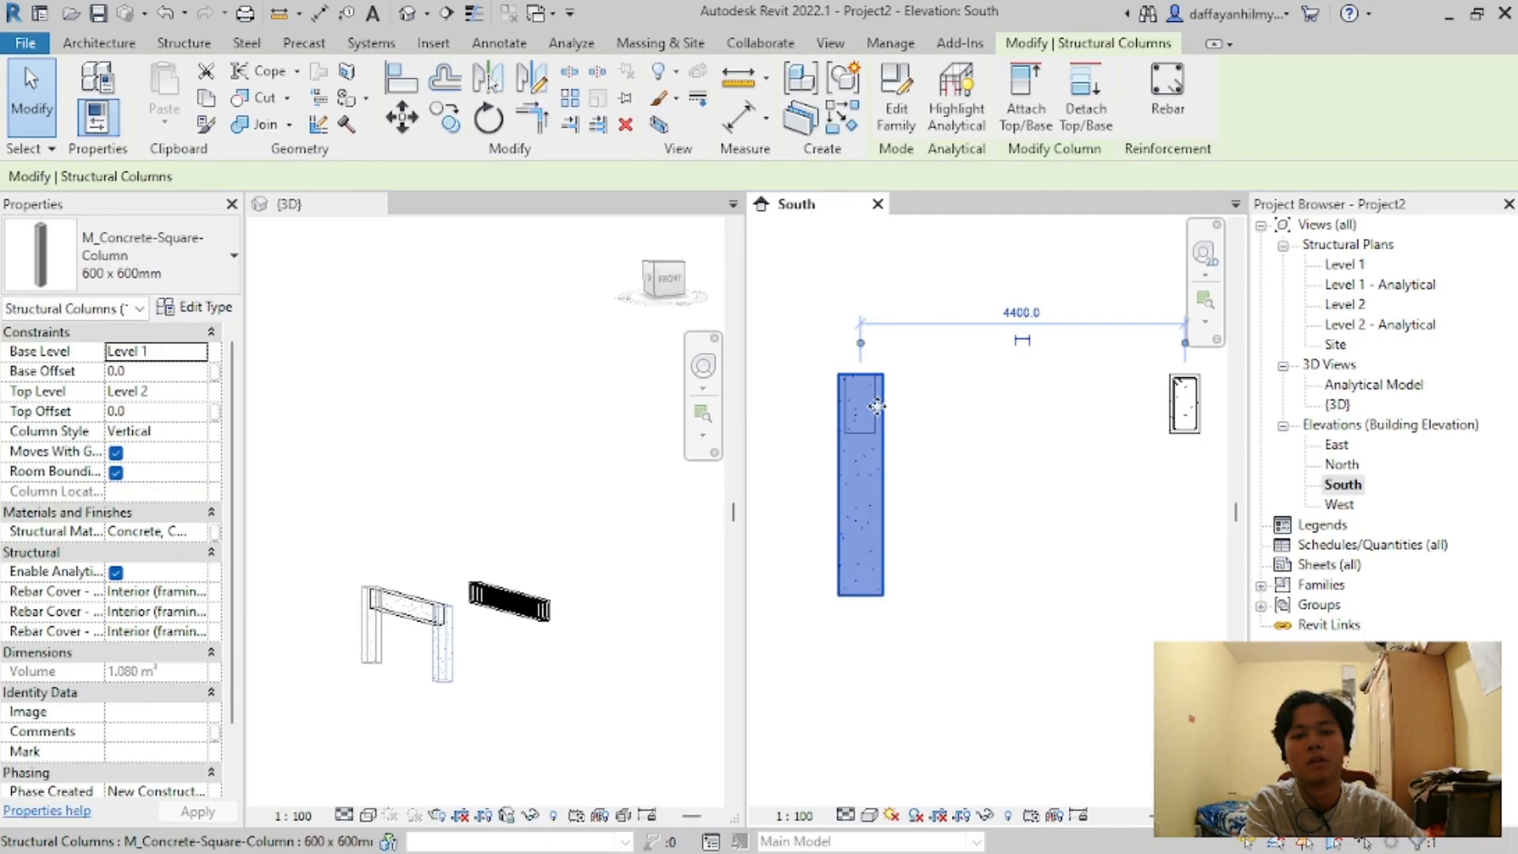
Step: Cut a building section across the middle of the frame beam in the Level 2 structural plan
{"action": "left_click", "coordinate": [448, 13]}
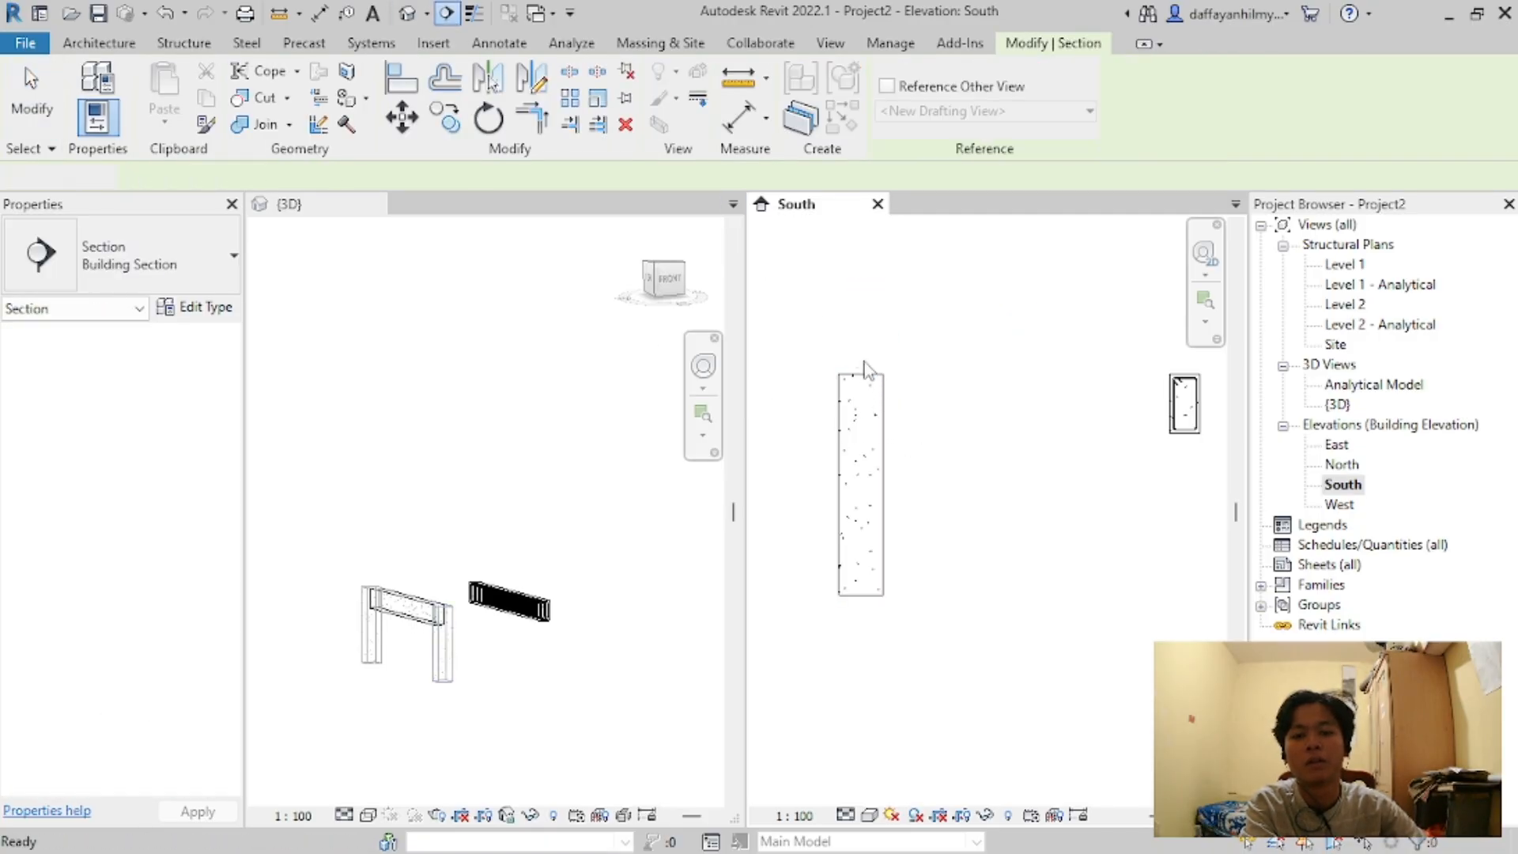
{"action": "key", "text": "Escape"}
{"action": "left_click", "coordinate": [472, 682]}
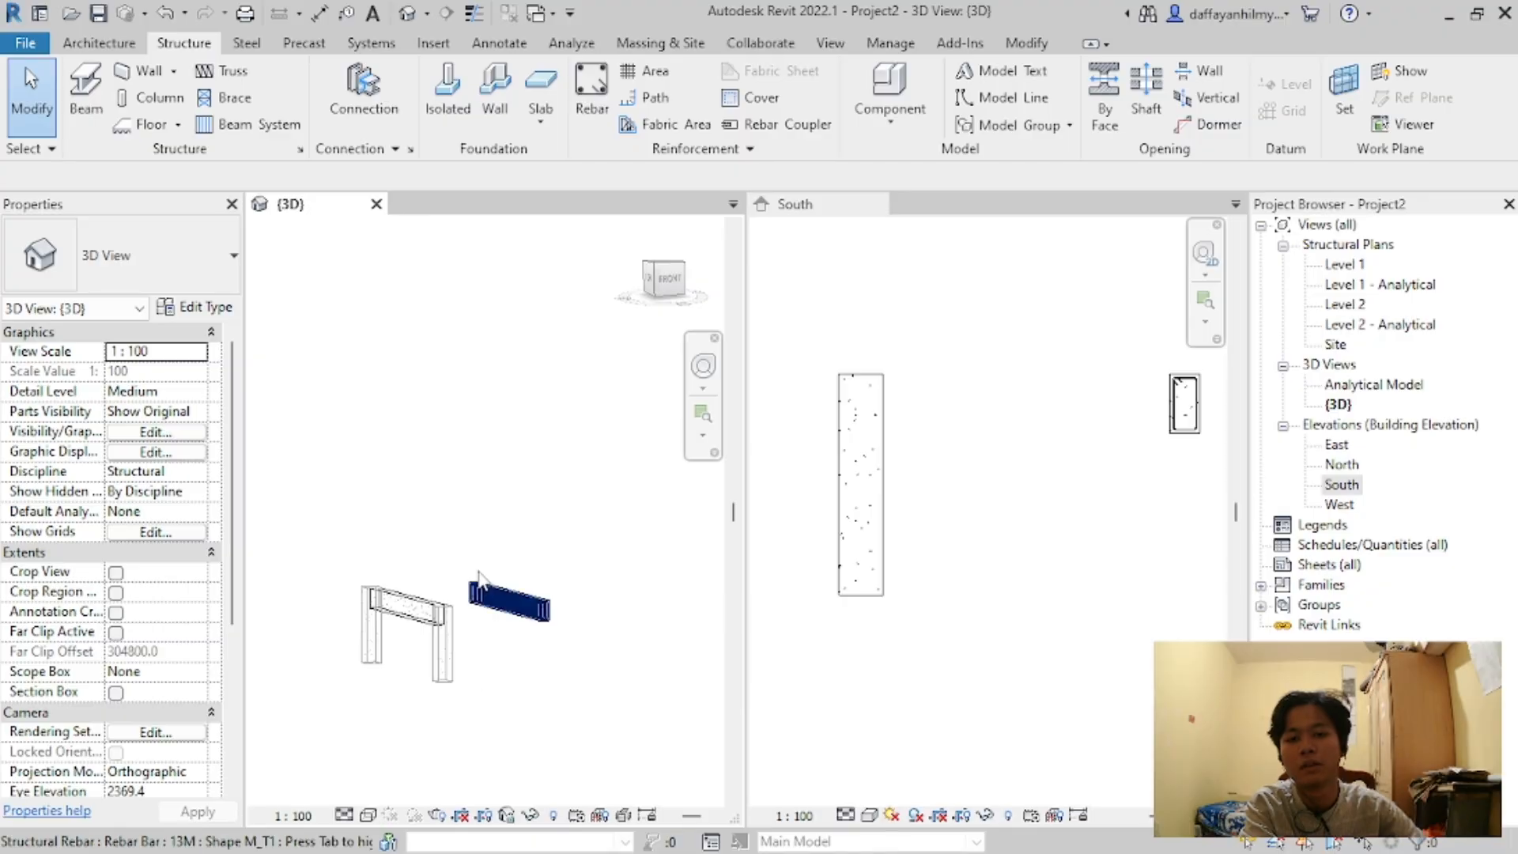
{"action": "double_click", "coordinate": [1344, 302]}
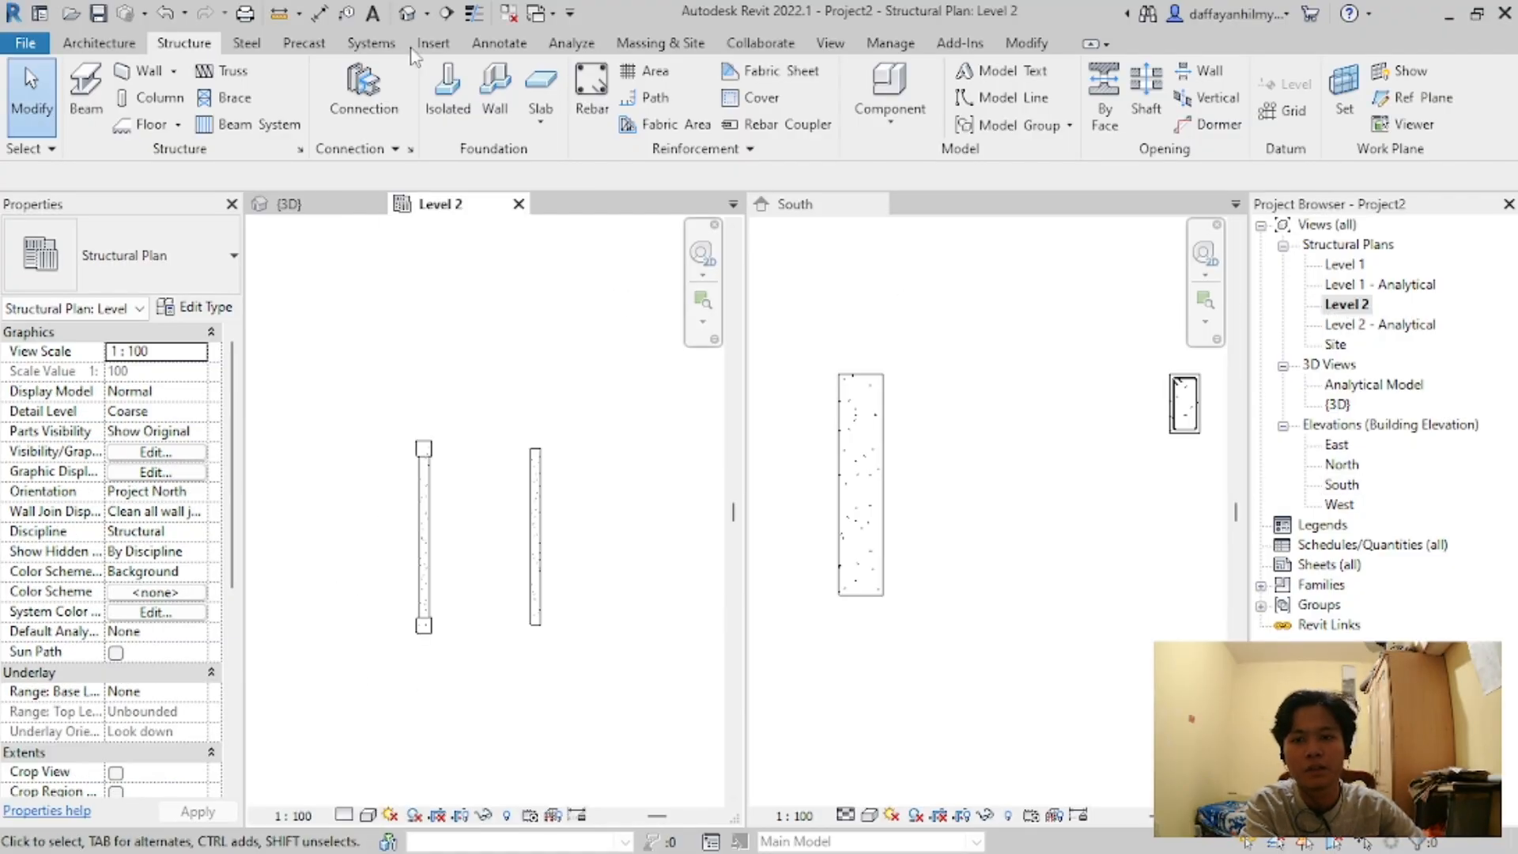
{"action": "left_click", "coordinate": [446, 12]}
{"action": "scroll", "coordinate": [384, 521], "scroll_direction": "up", "scroll_amount": 3}
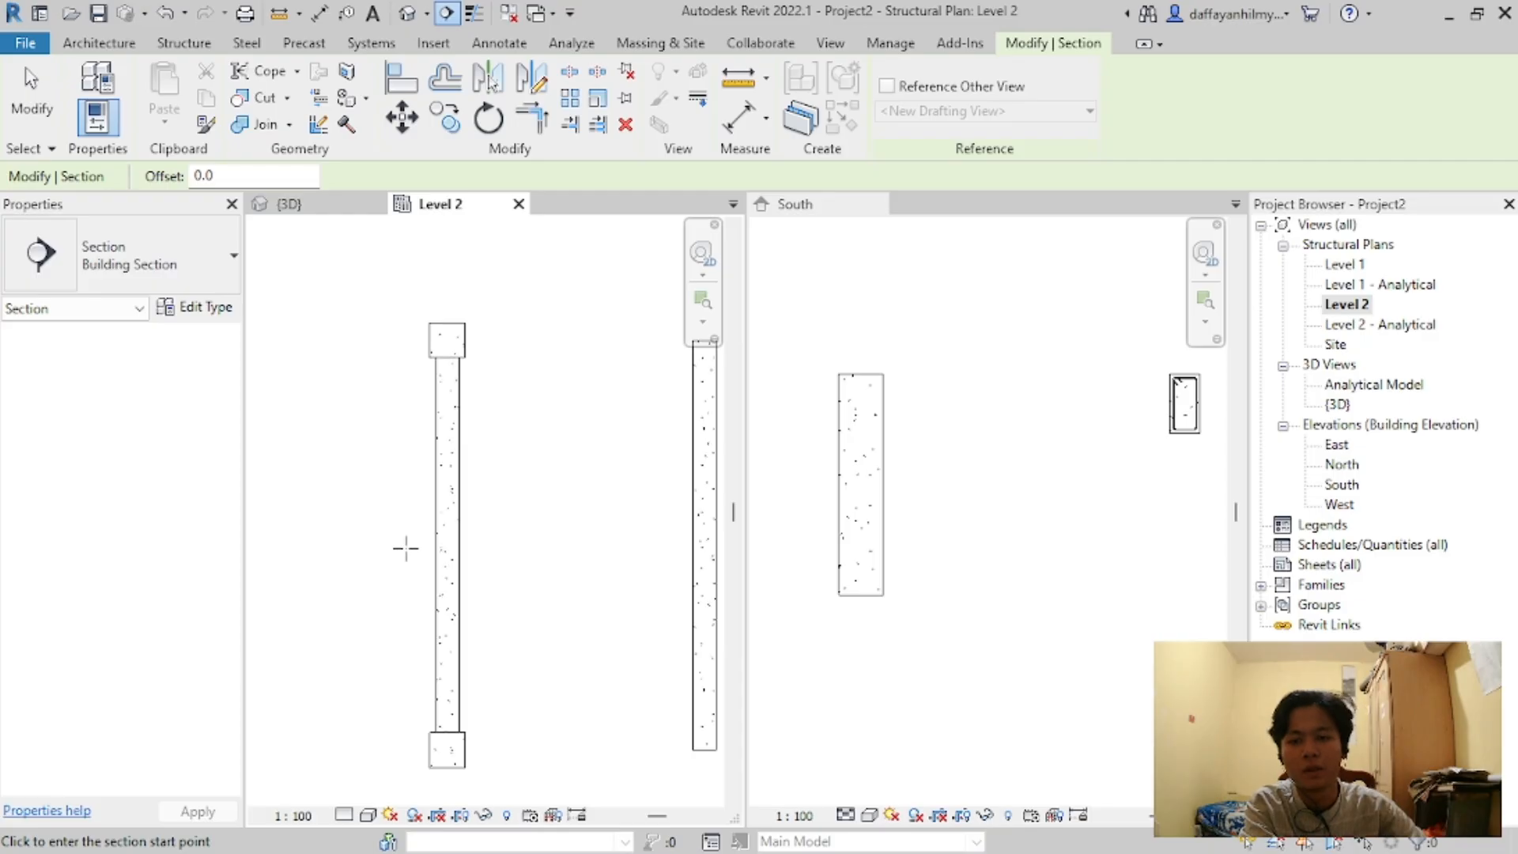
{"action": "left_click", "coordinate": [405, 550]}
{"action": "left_click", "coordinate": [528, 551]}
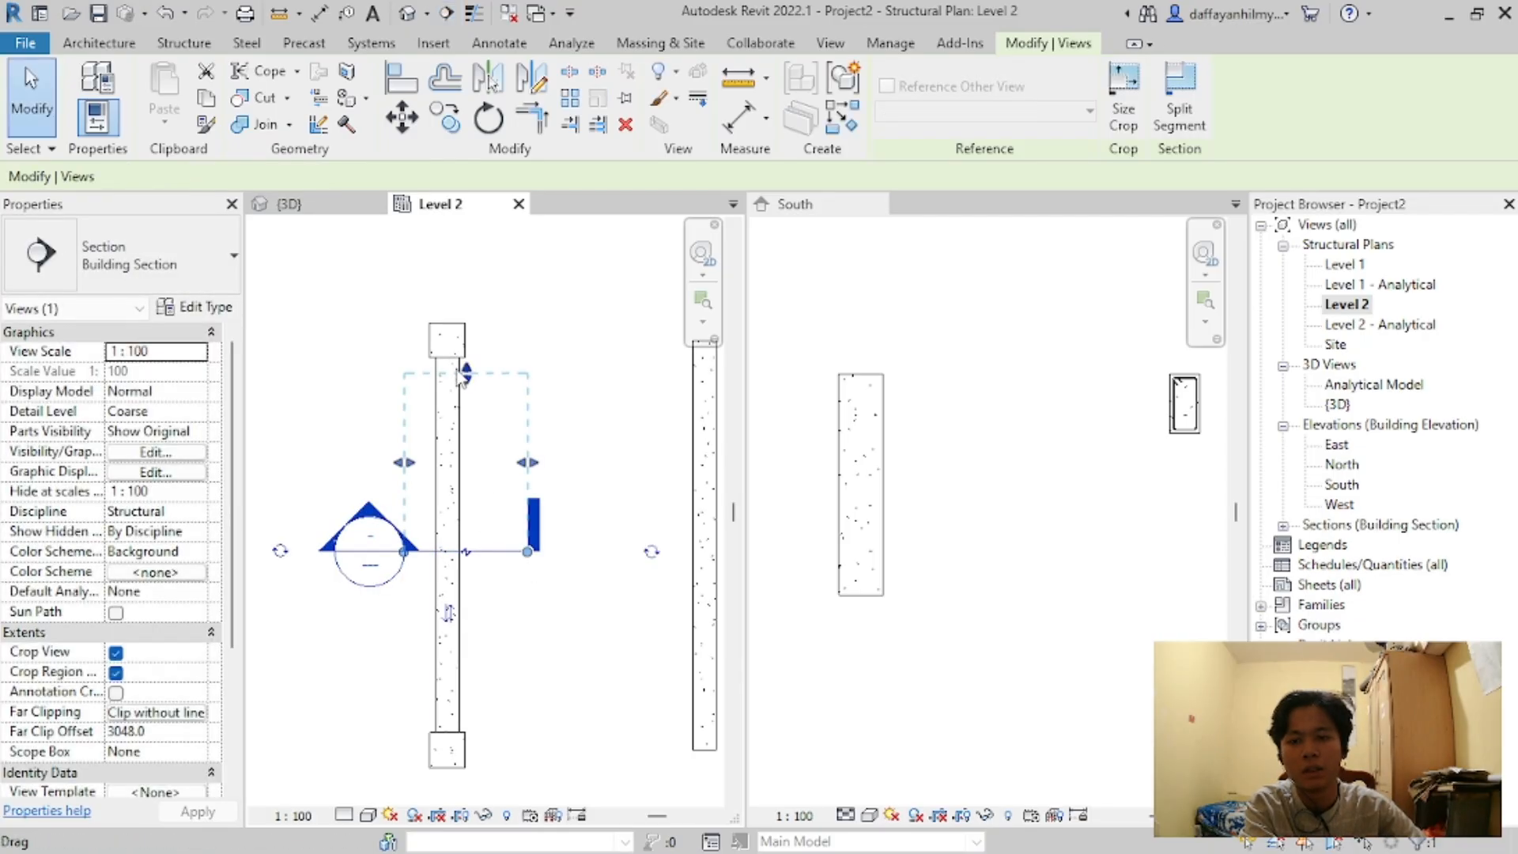
Step: Extend the new section's view depth past the column at the beam's far end, to about 4416 mm
{"action": "mouse_move", "coordinate": [461, 376]}
{"action": "left_mouse_down"}
{"action": "mouse_move", "coordinate": [495, 721]}
{"action": "mouse_move", "coordinate": [468, 377]}
{"action": "left_mouse_up"}
{"action": "left_click", "coordinate": [279, 551]}
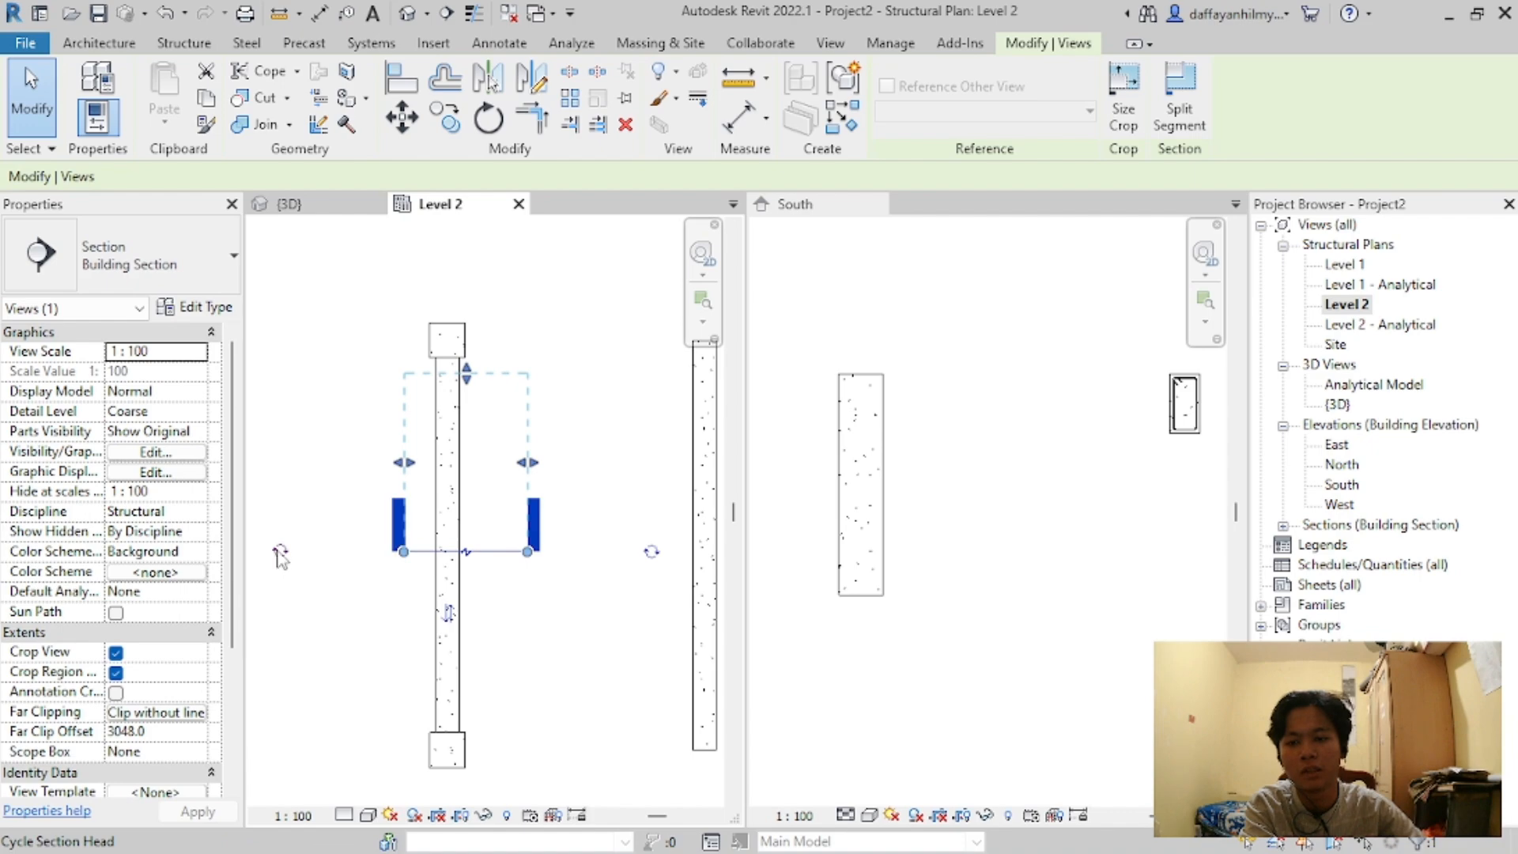
{"action": "left_click", "coordinate": [278, 550]}
{"action": "left_click", "coordinate": [582, 447]}
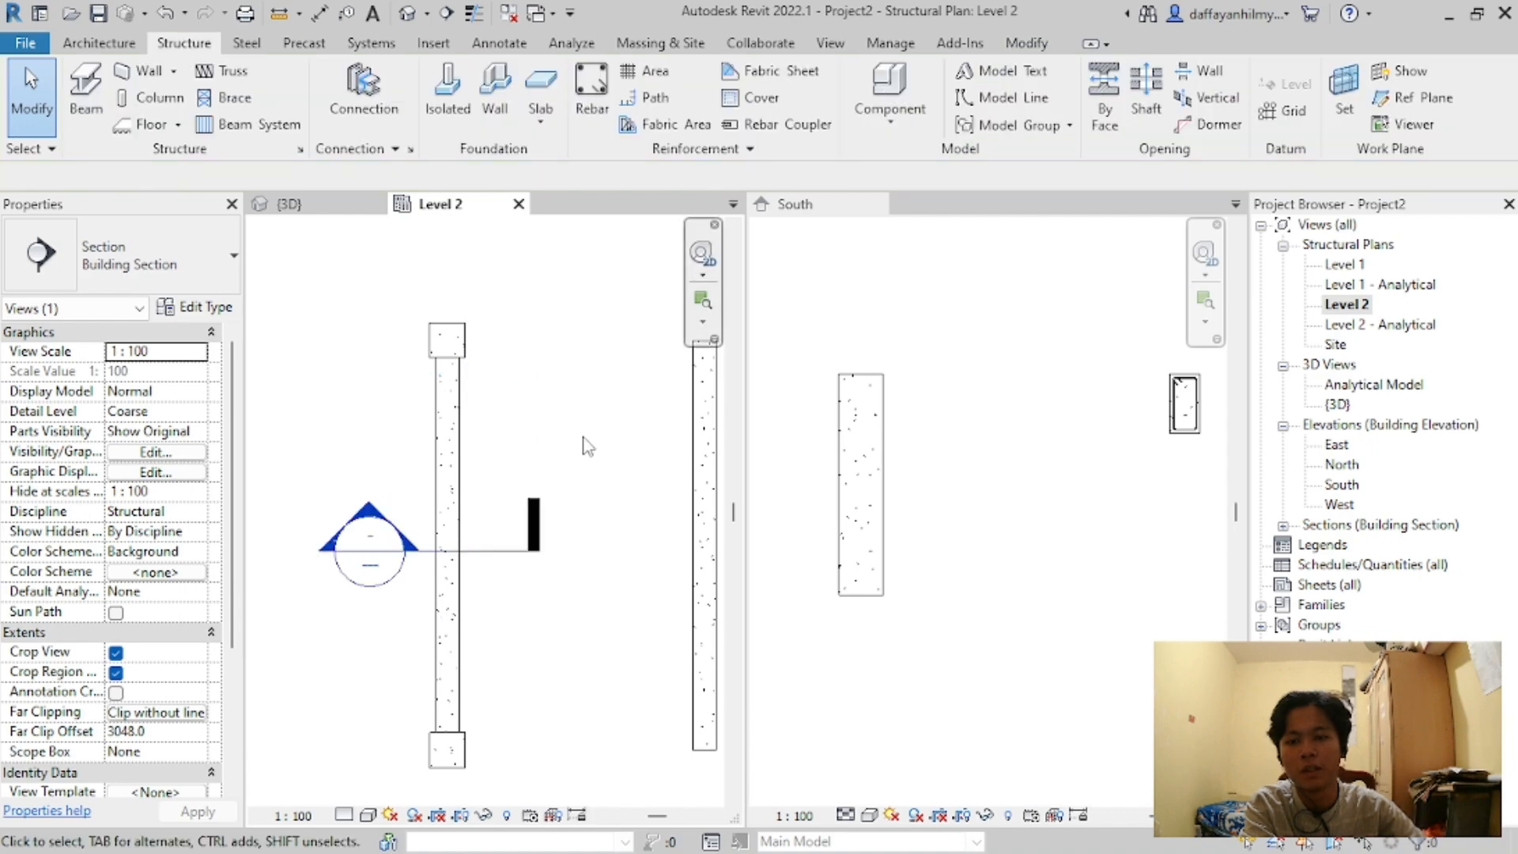
{"action": "left_click", "coordinate": [480, 551]}
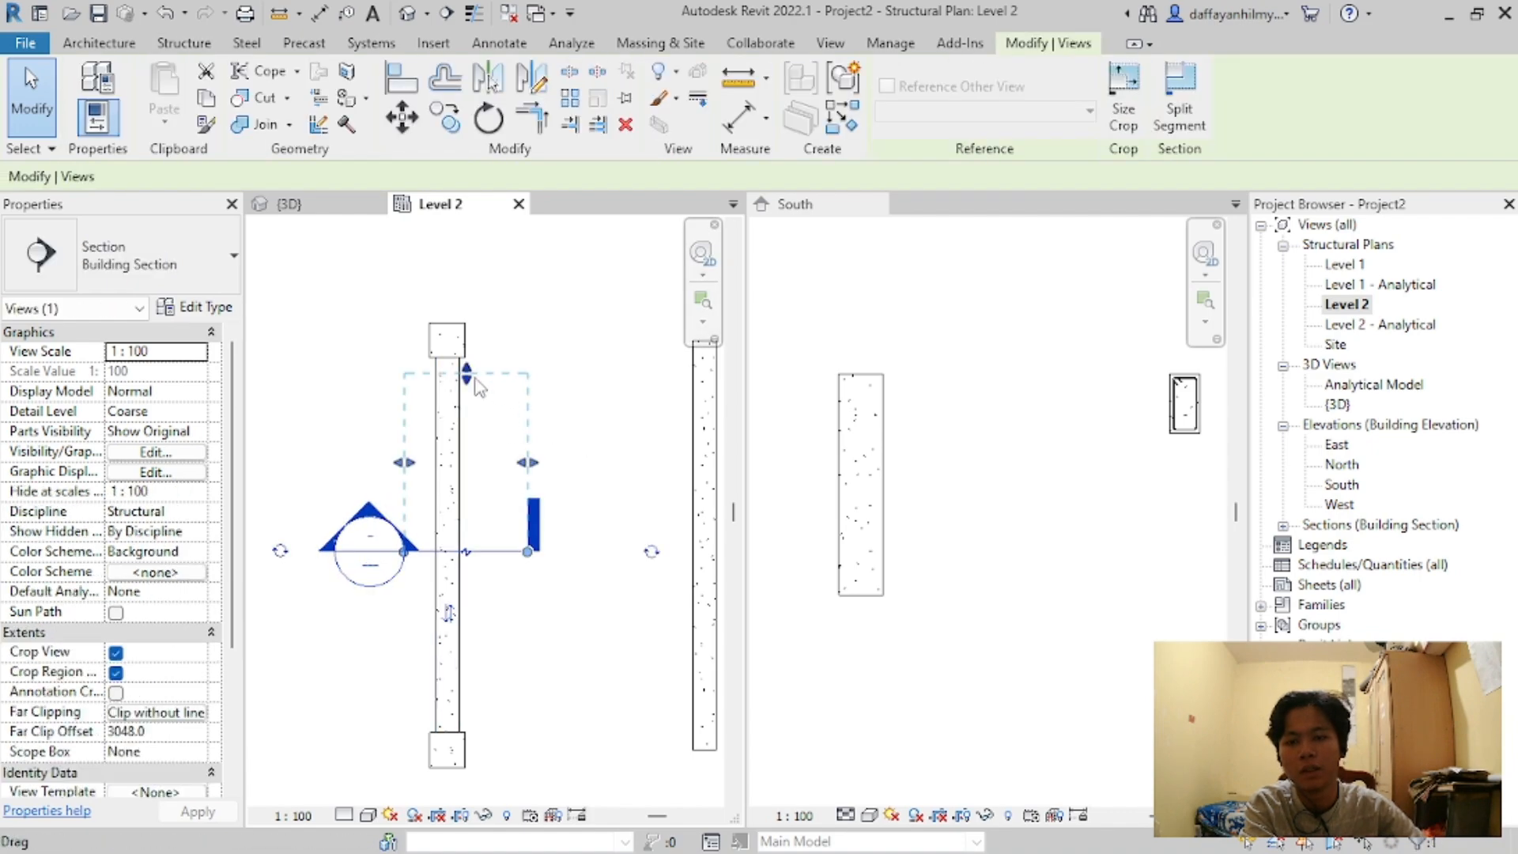
{"action": "left_click_drag", "start_coordinate": [467, 375], "coordinate": [465, 294]}
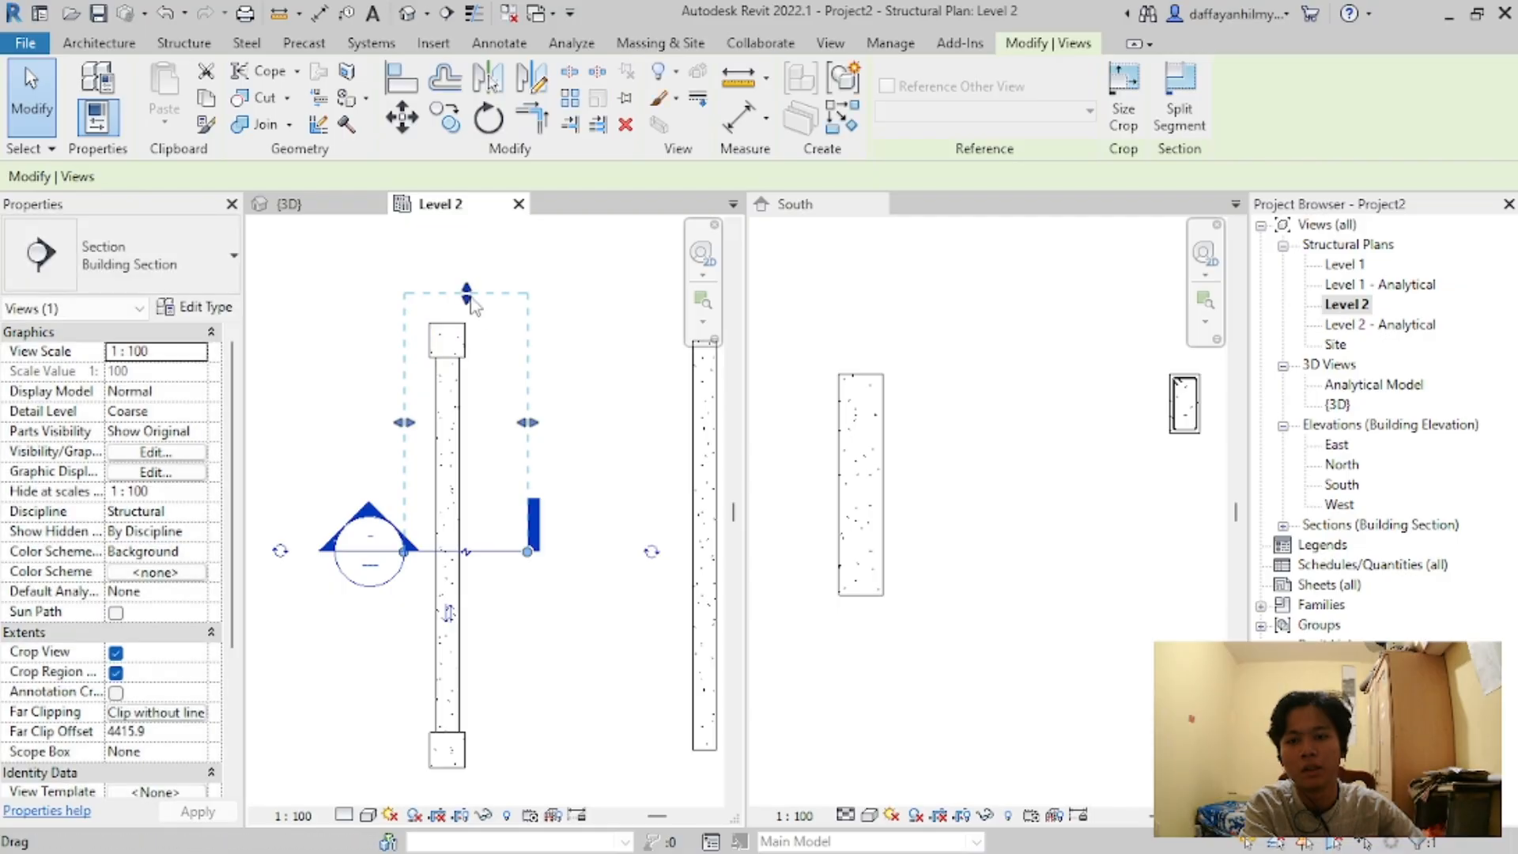
Step: Open the Section 1 view in its own floating window beside the Level 2 plan
{"action": "left_click", "coordinate": [1354, 526]}
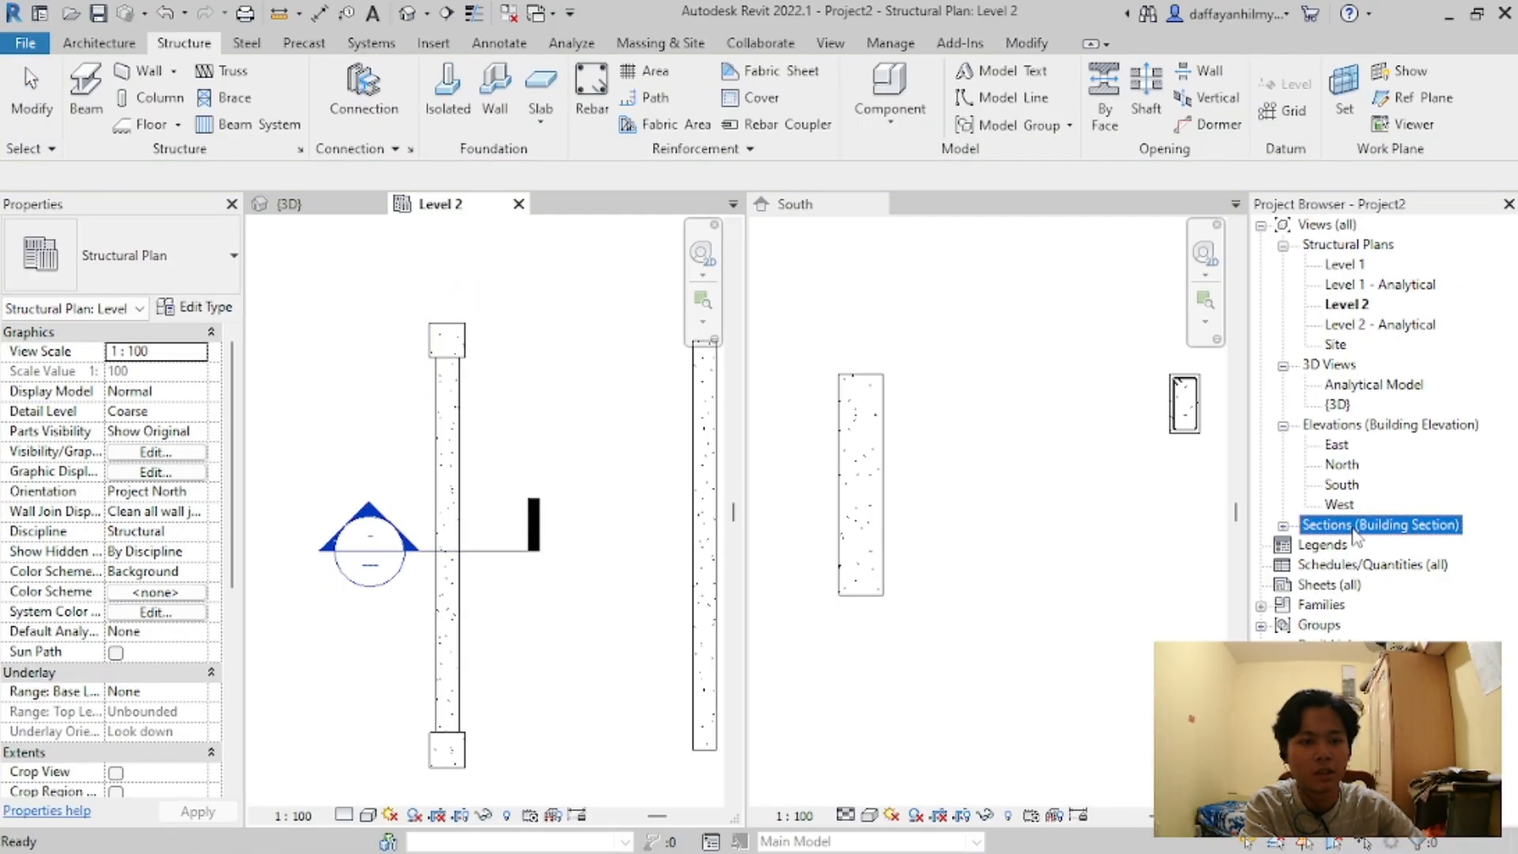
{"action": "left_click", "coordinate": [1283, 526]}
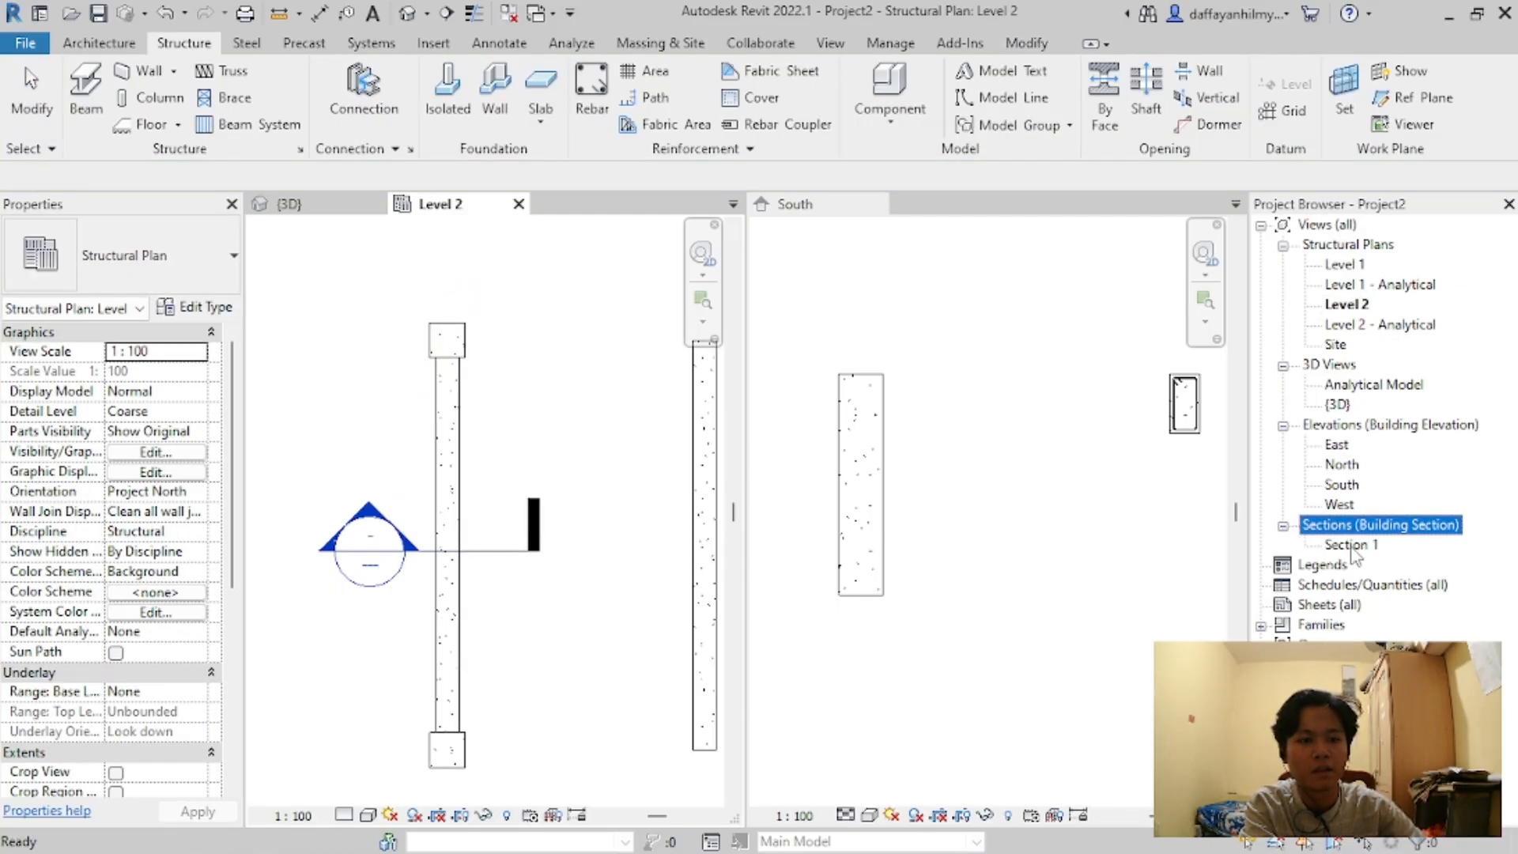
{"action": "double_click", "coordinate": [1353, 545]}
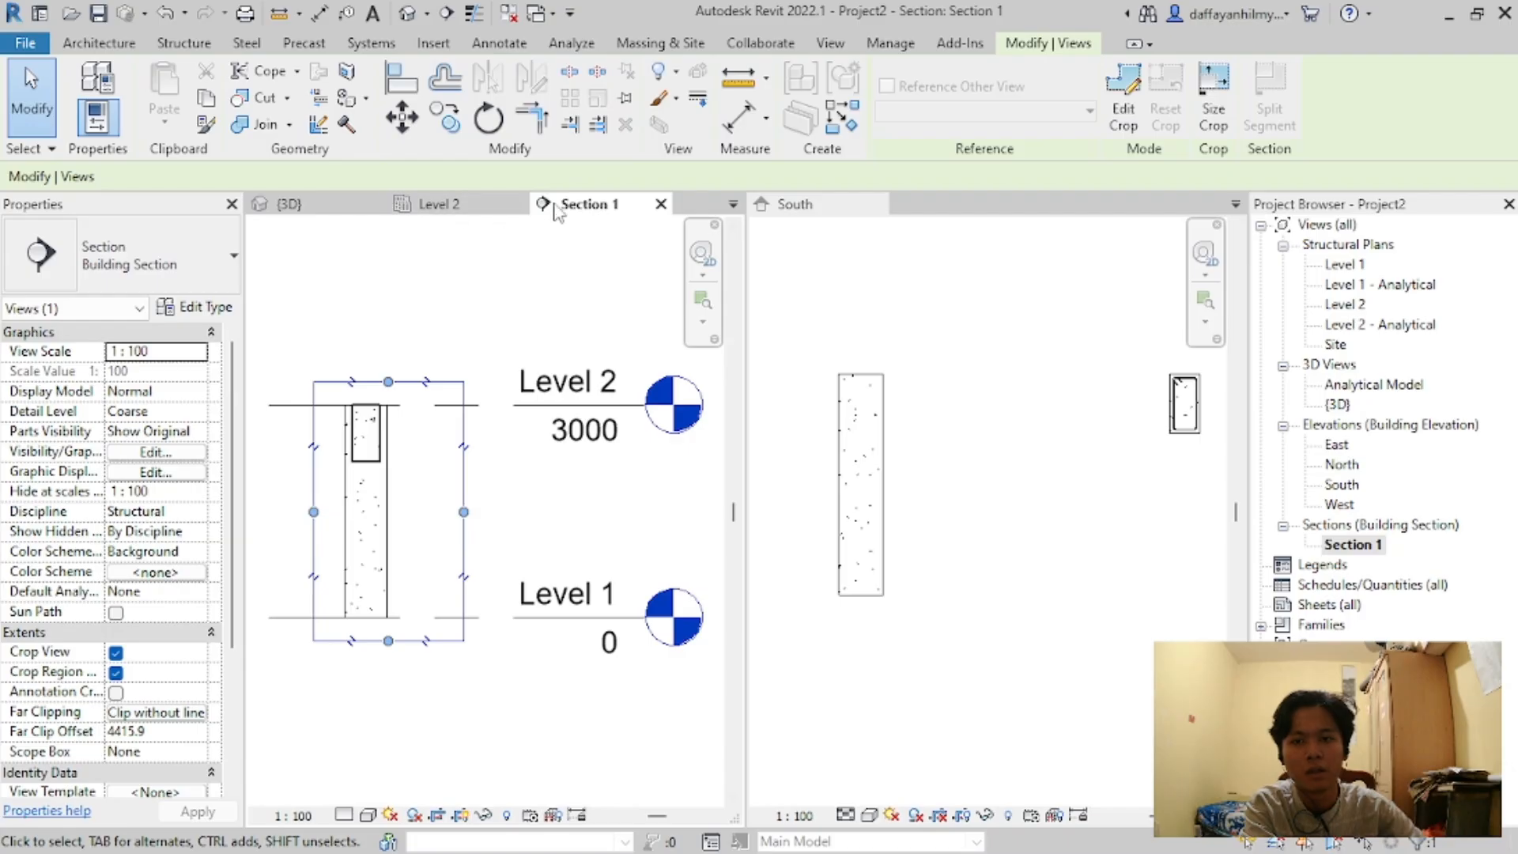
{"action": "left_click_drag", "start_coordinate": [609, 214], "coordinate": [949, 237]}
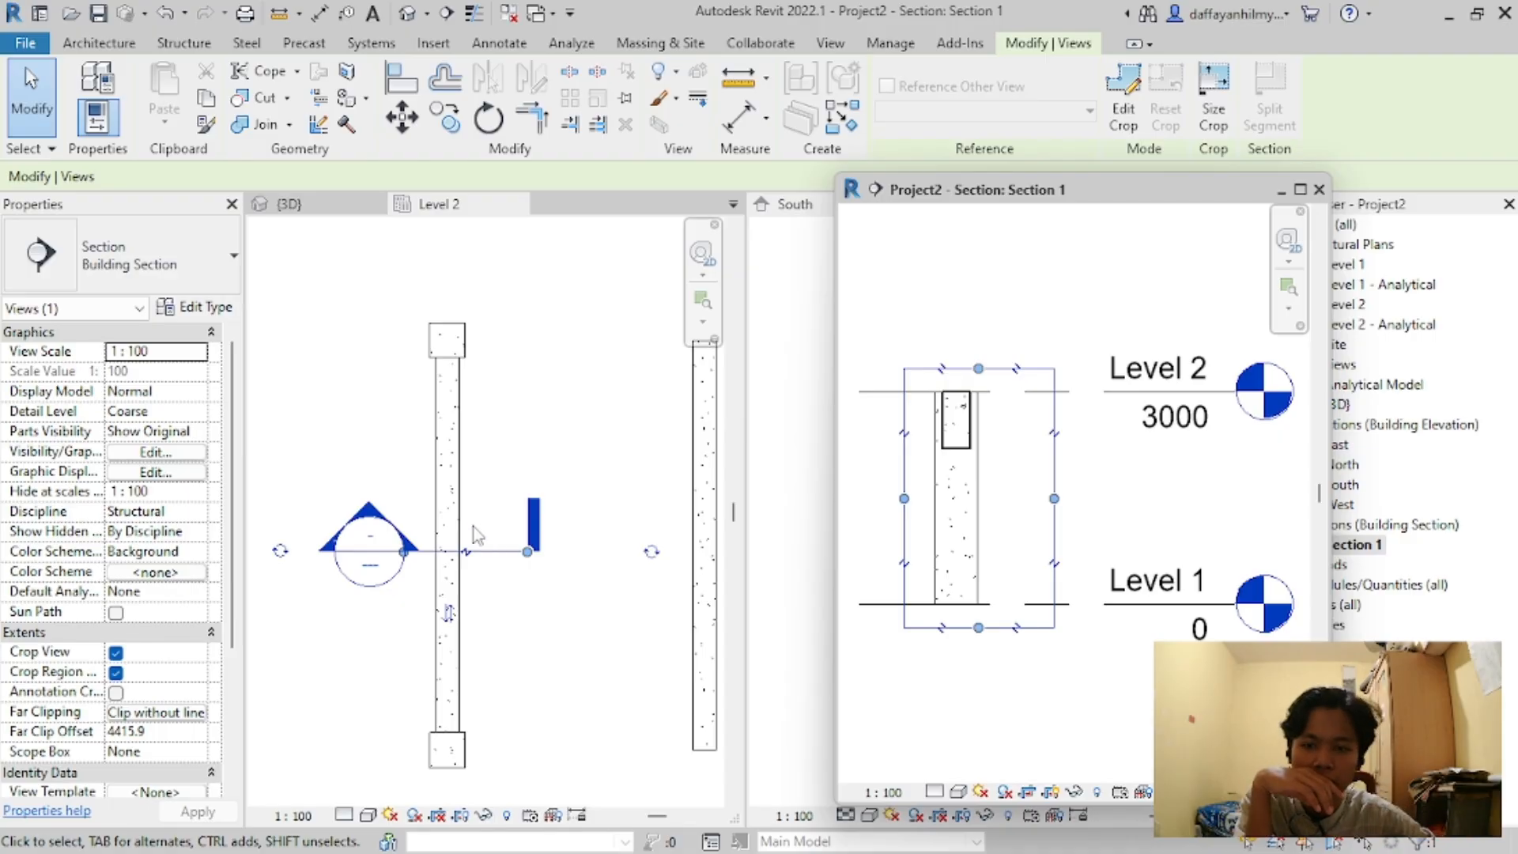
Step: Shorten the section's view depth to about 1623 mm, short of the column, and narrow its width around the frame beam
{"action": "left_click", "coordinate": [498, 554]}
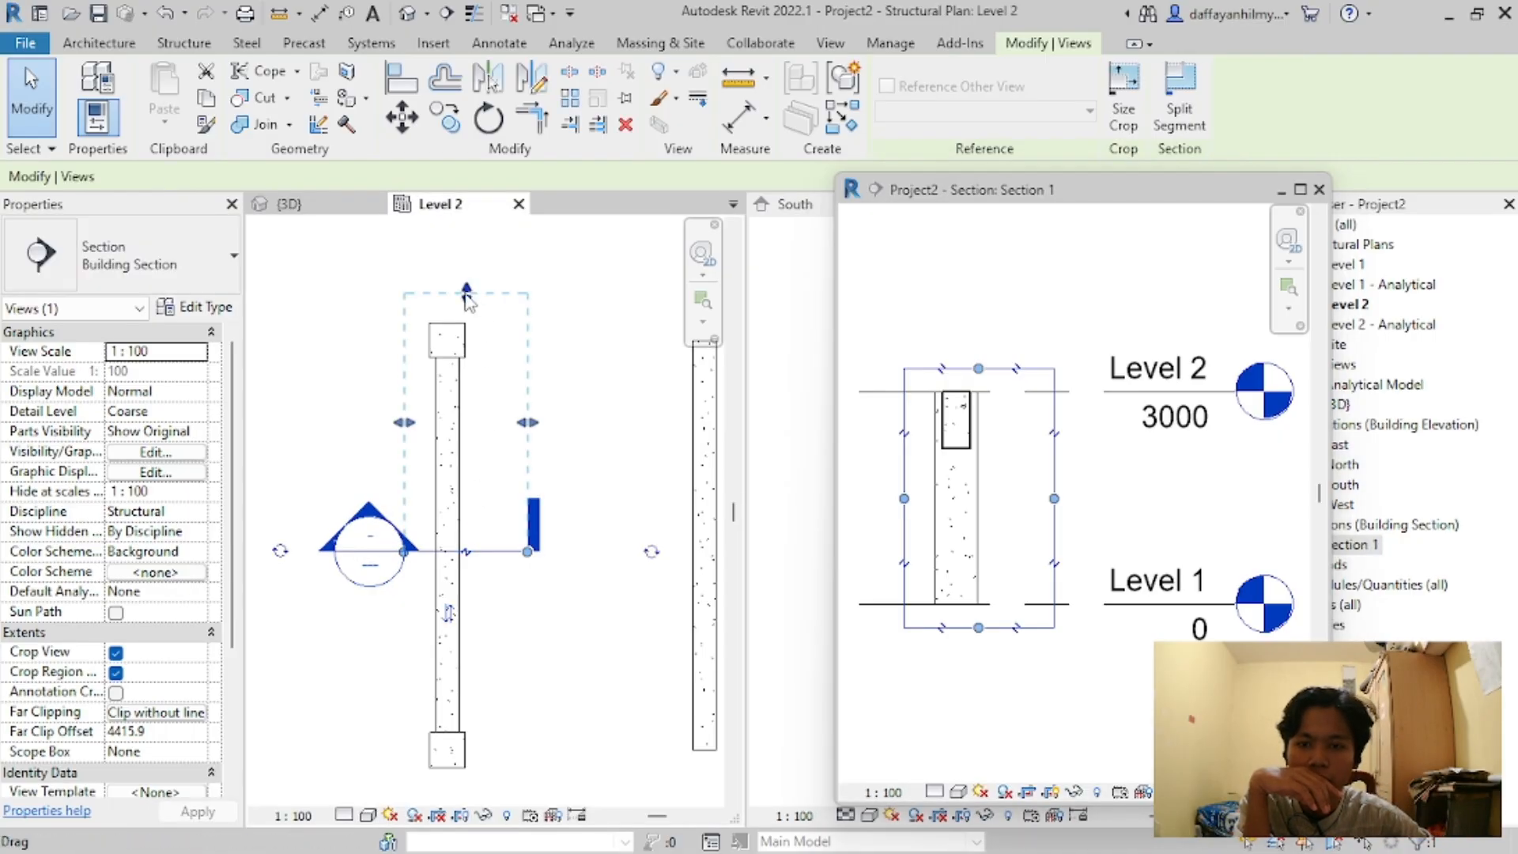
{"action": "left_click_drag", "start_coordinate": [468, 302], "coordinate": [473, 457]}
{"action": "left_click_drag", "start_coordinate": [528, 504], "coordinate": [483, 504]}
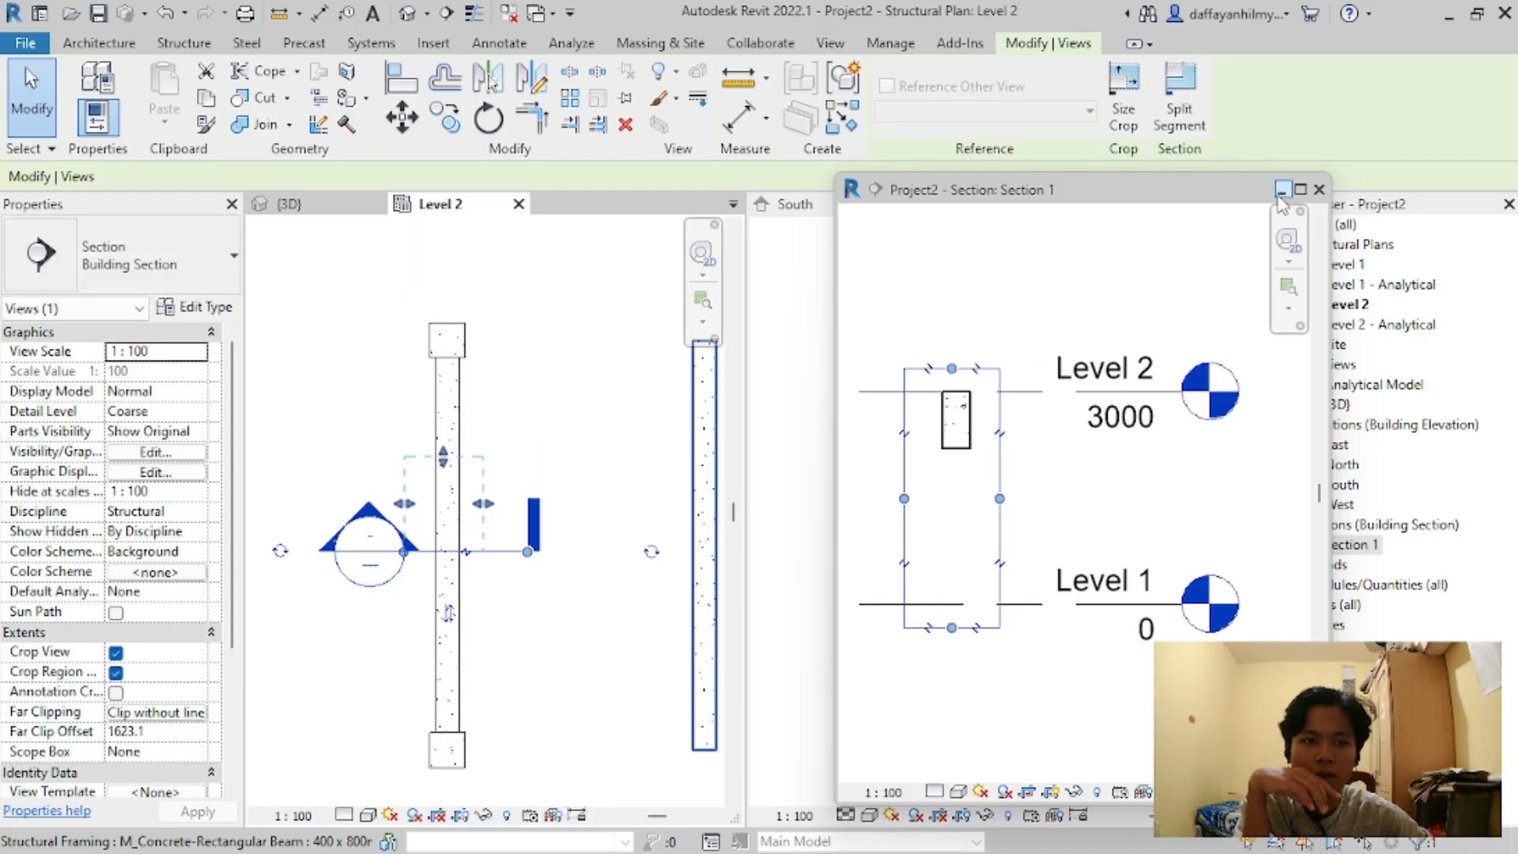
Step: Dock the Section 1 view beside the Level 2 plan and close the South elevation
{"action": "left_click_drag", "start_coordinate": [1028, 189], "coordinate": [761, 331]}
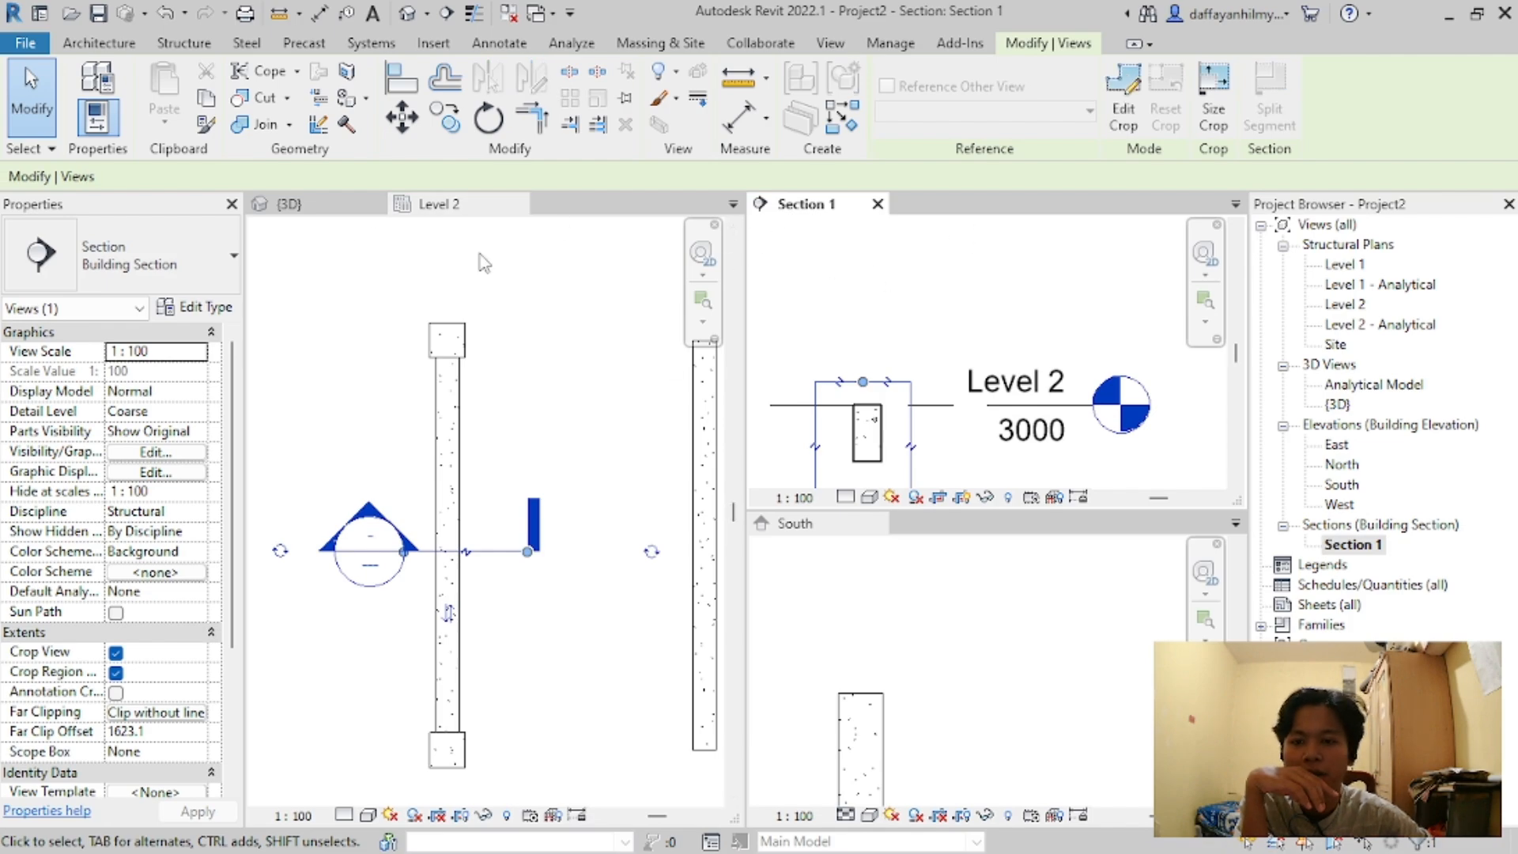
{"action": "left_click", "coordinate": [974, 536]}
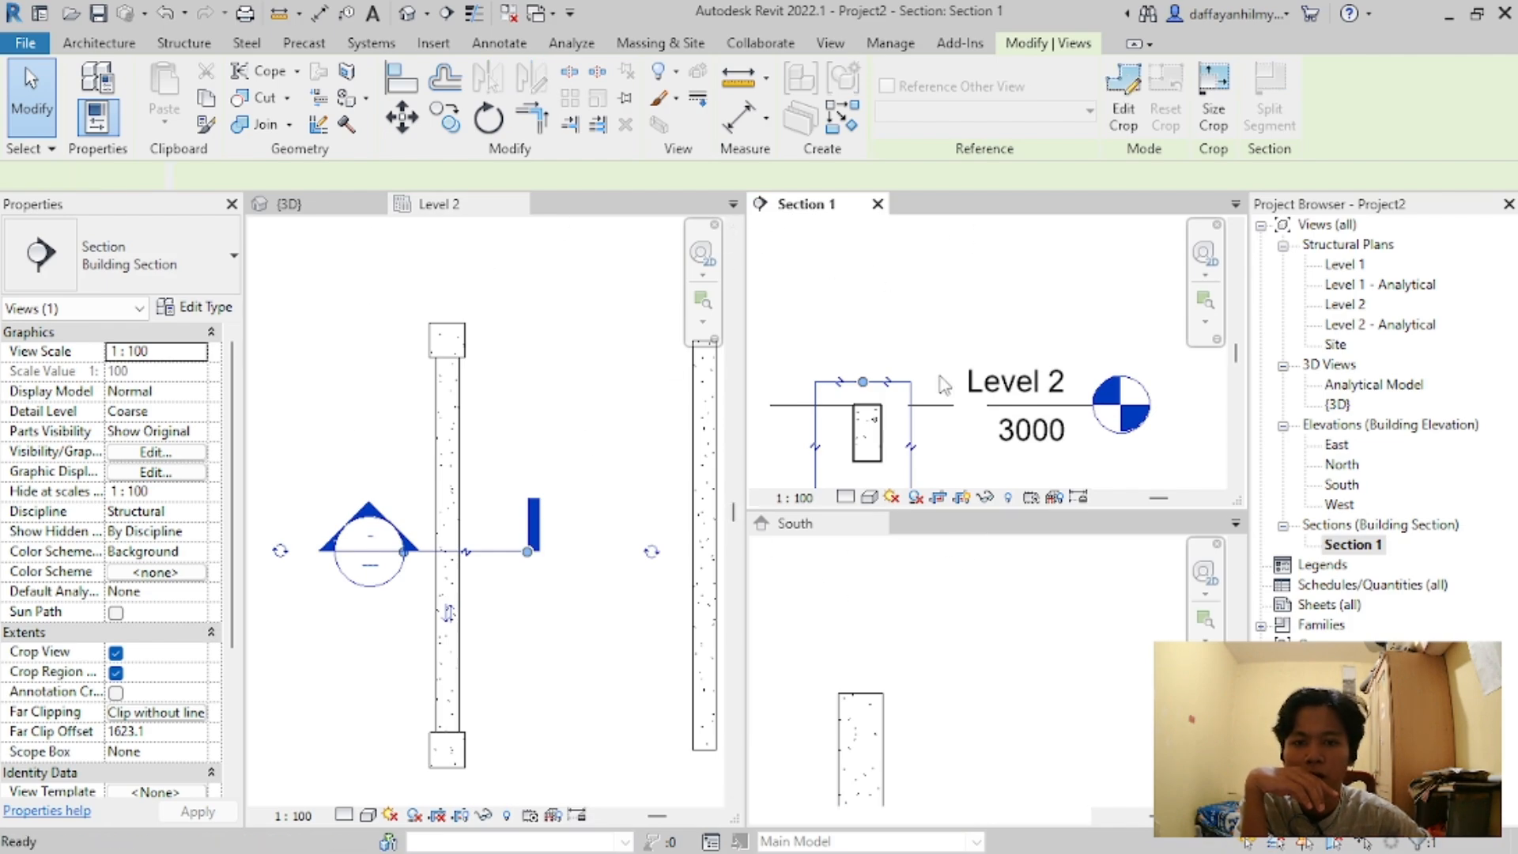
{"action": "left_click", "coordinate": [1236, 523]}
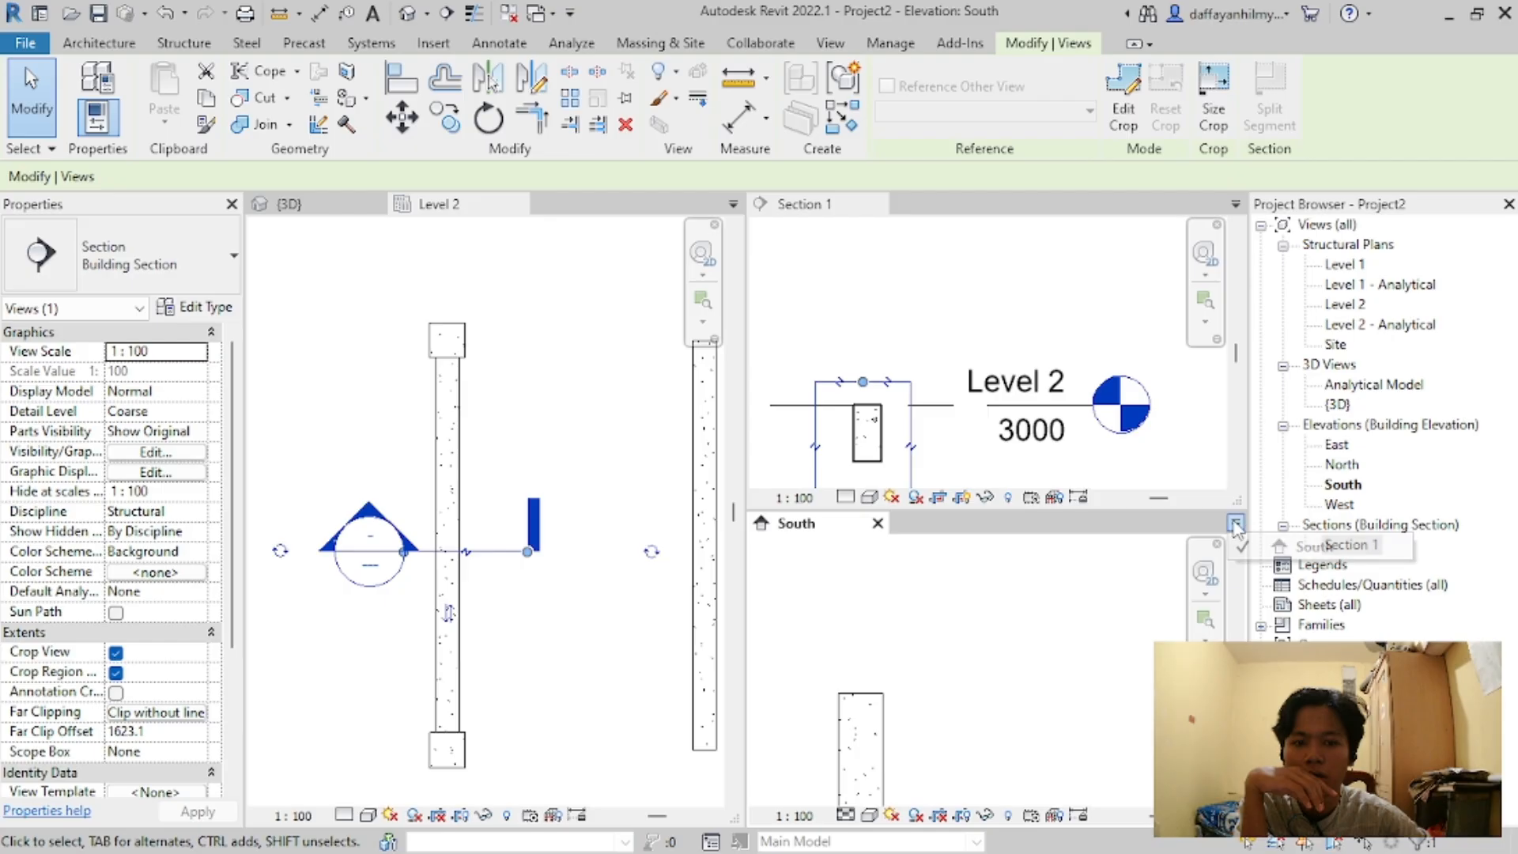
{"action": "left_click", "coordinate": [1247, 552]}
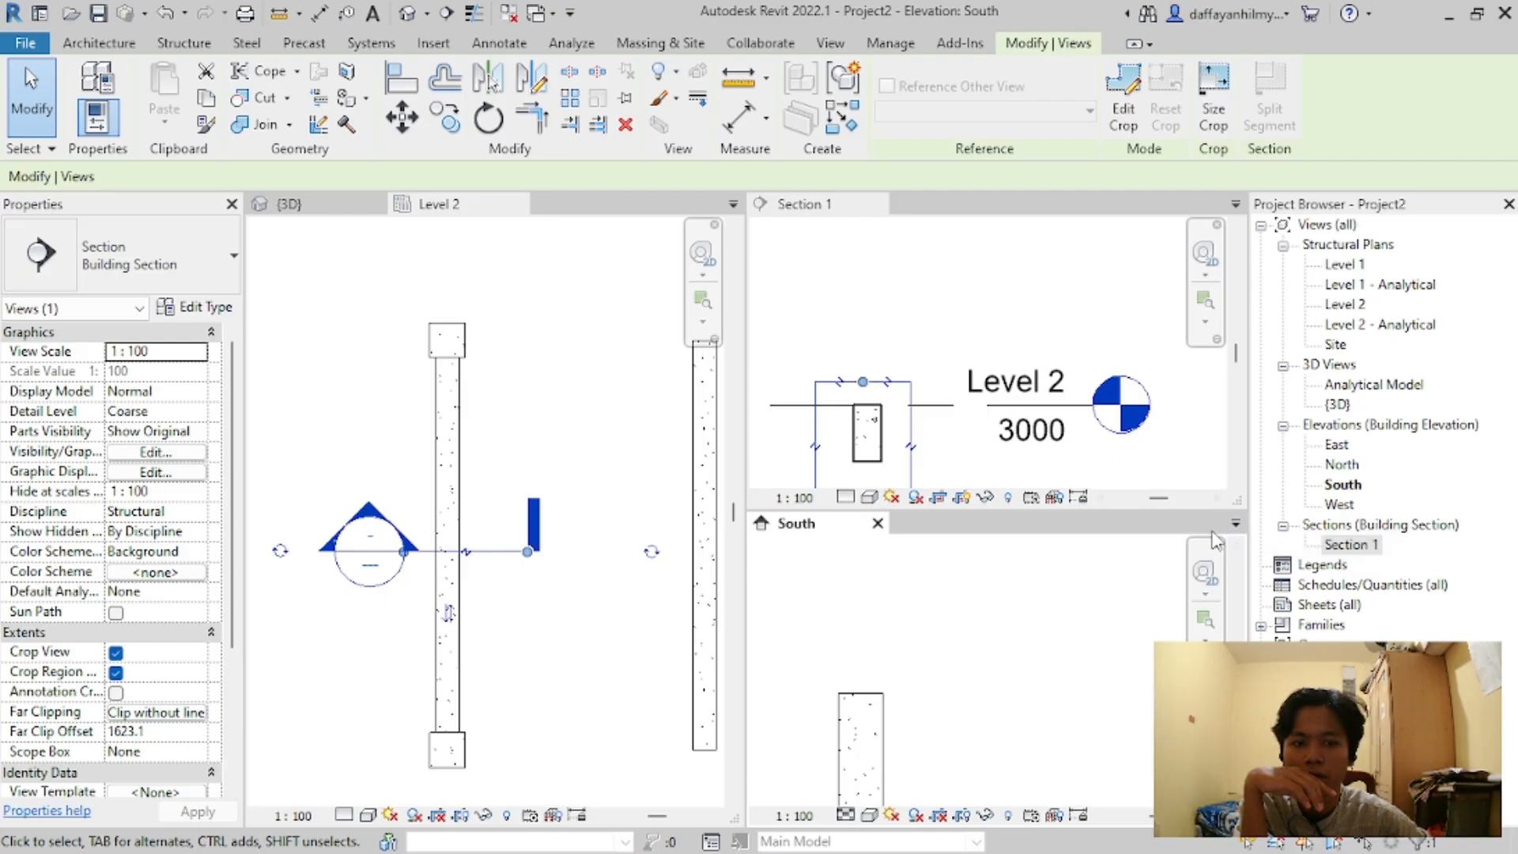
{"action": "left_click", "coordinate": [878, 524]}
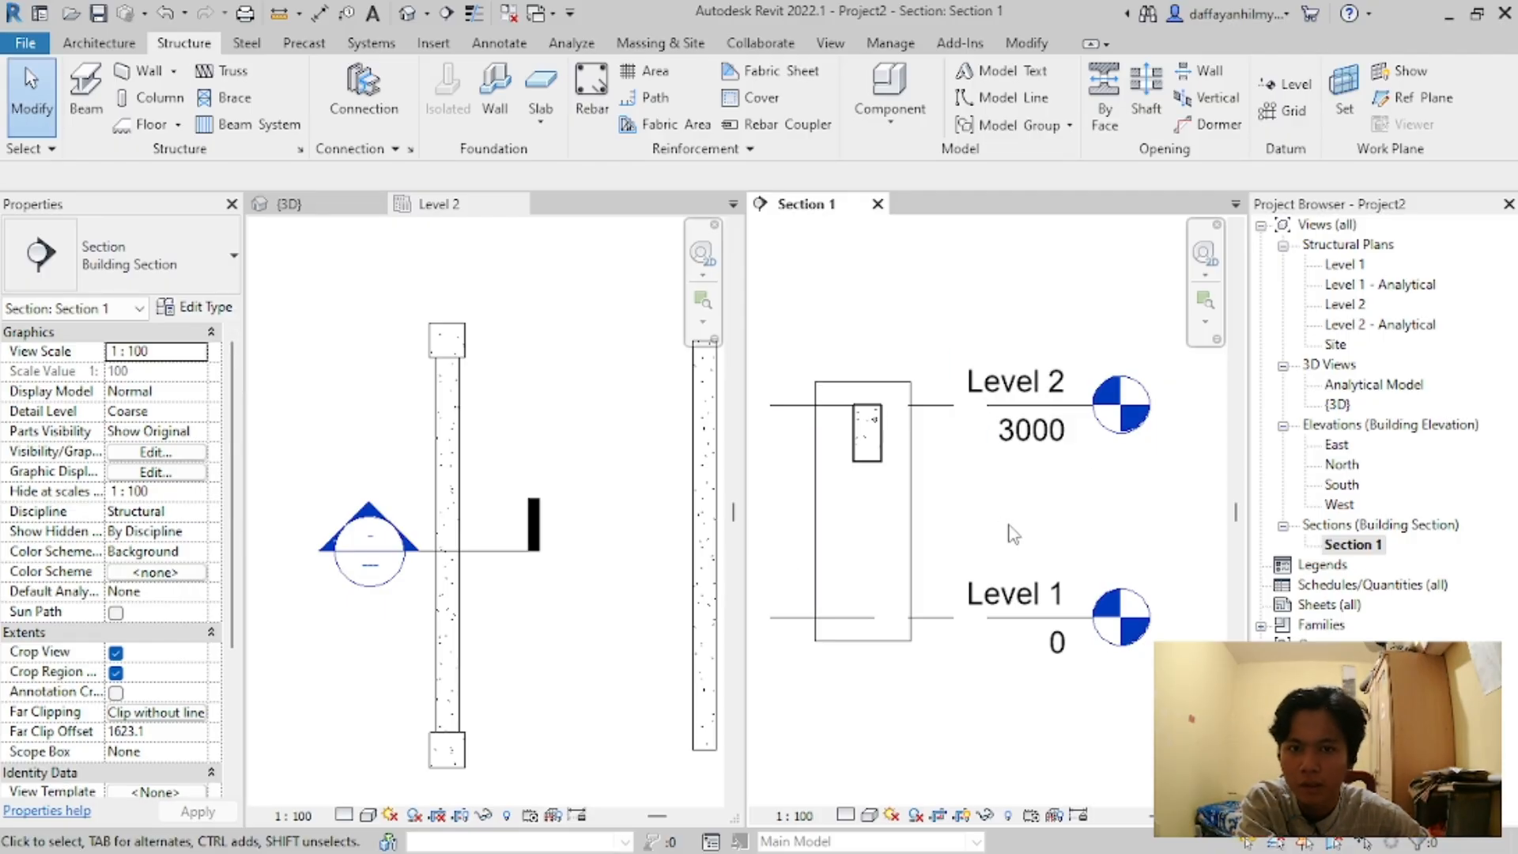
Step: Turn off view cropping and crop region visibility for Section 1
{"action": "left_click", "coordinate": [115, 652]}
{"action": "left_click", "coordinate": [116, 672]}
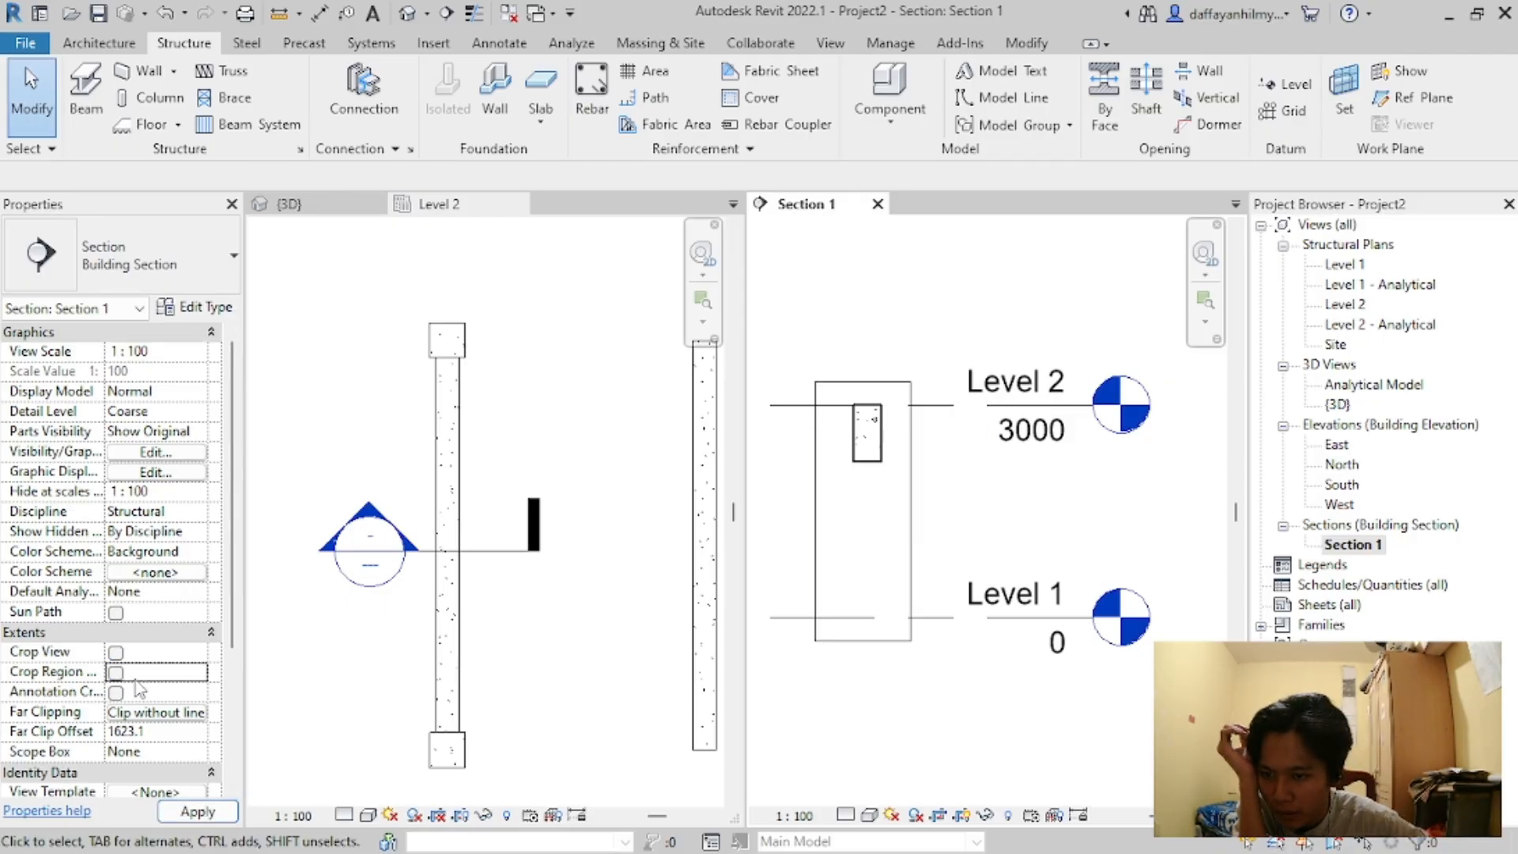
{"action": "scroll", "coordinate": [915, 460], "scroll_direction": "up", "scroll_amount": 1}
{"action": "scroll", "coordinate": [885, 494], "scroll_direction": "down", "scroll_amount": 2}
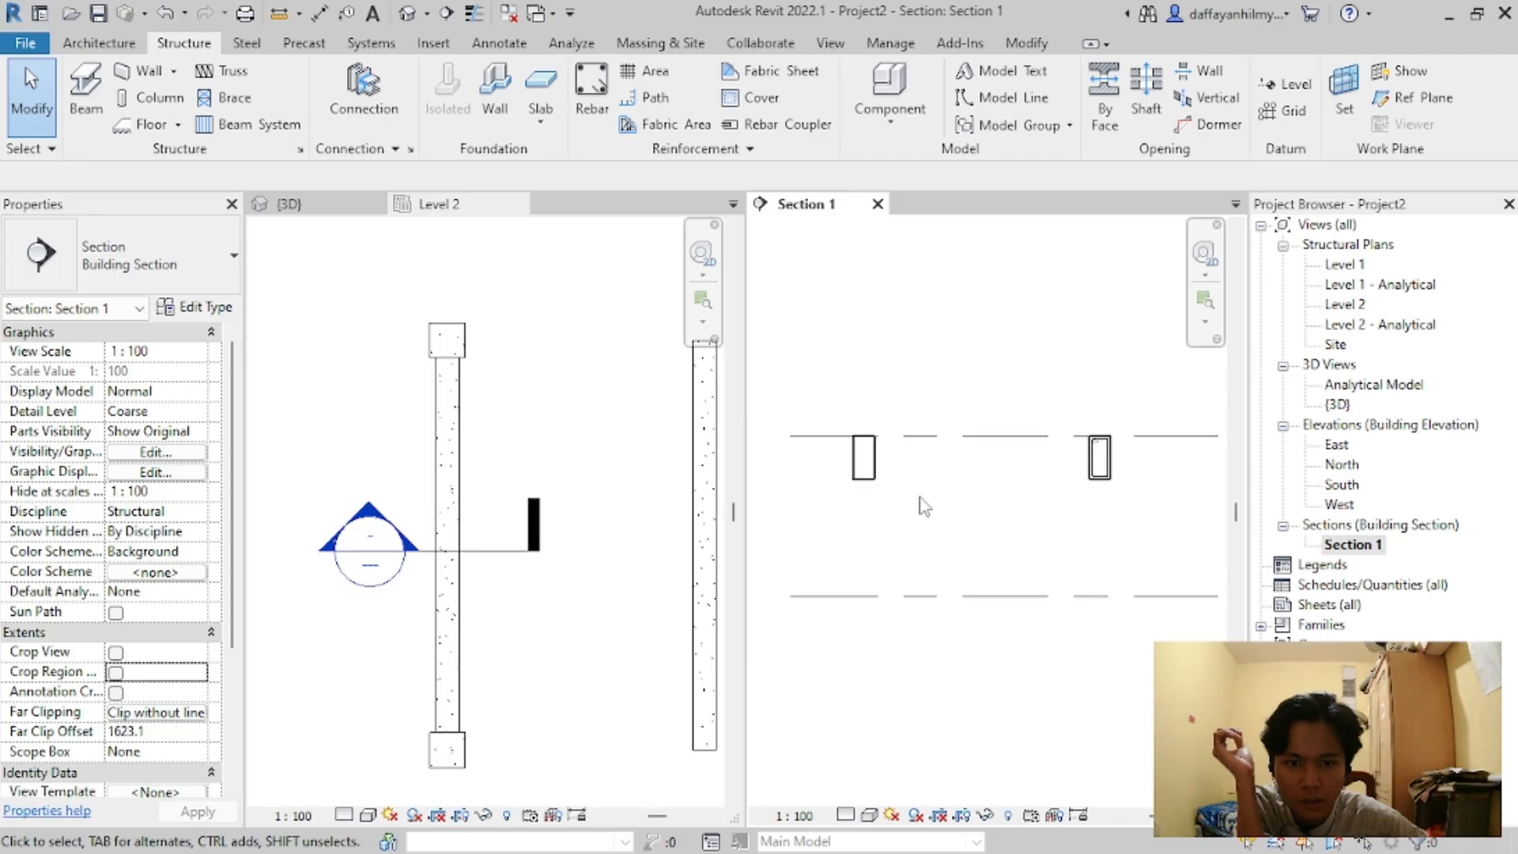
{"action": "scroll", "coordinate": [1064, 435], "scroll_direction": "up", "scroll_amount": 1}
{"action": "scroll", "coordinate": [1011, 515], "scroll_direction": "down", "scroll_amount": 1}
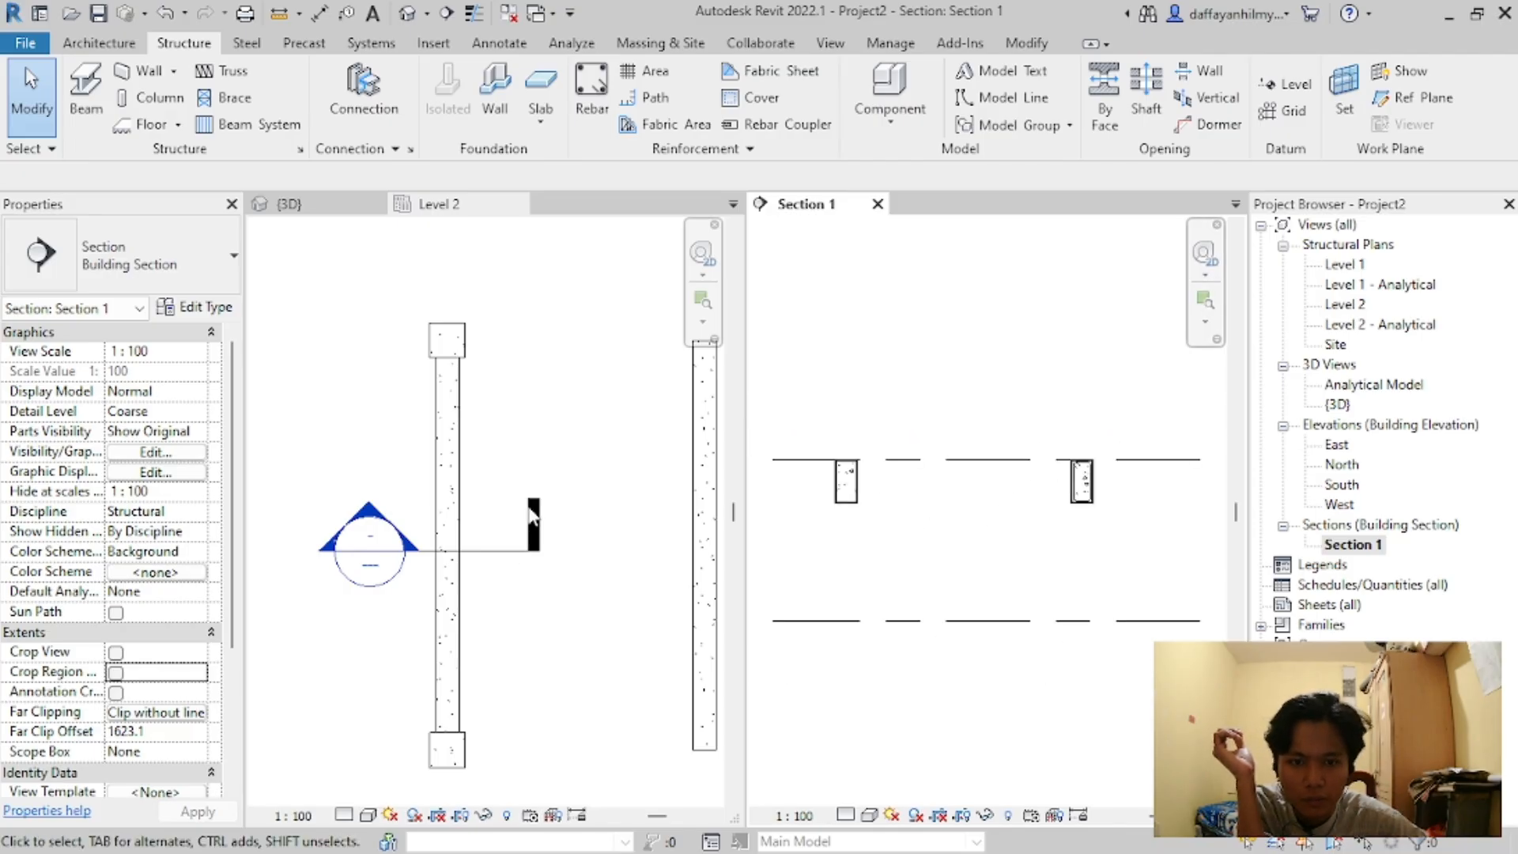
{"action": "scroll", "coordinate": [458, 506], "scroll_direction": "up", "scroll_amount": 1}
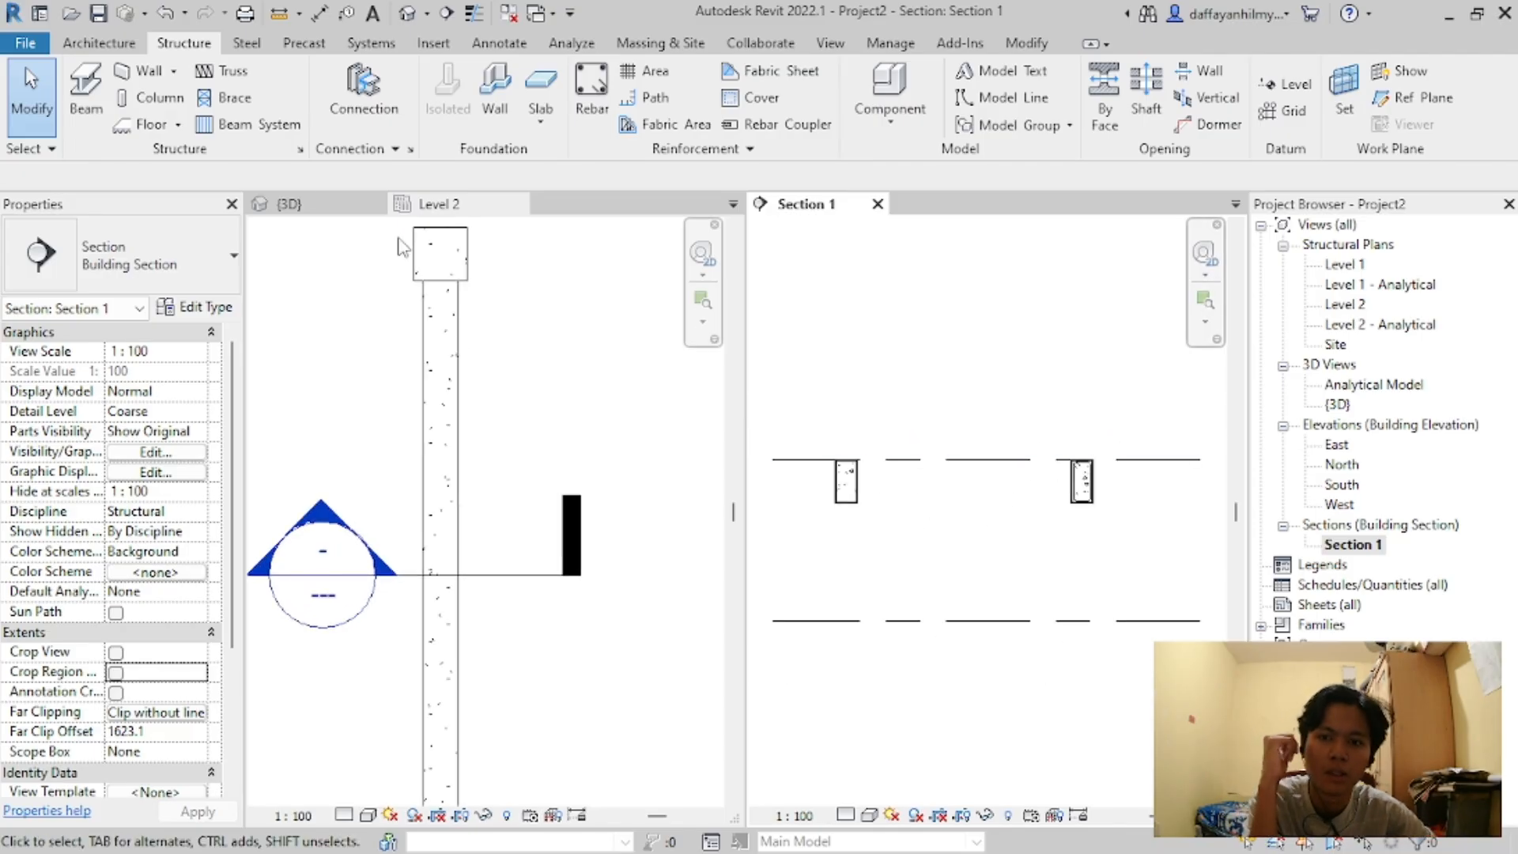
Step: Show the 3D view beside Section 1 and start rebar placement on the frame's 400 x 800 mm beam
{"action": "left_click", "coordinate": [336, 207]}
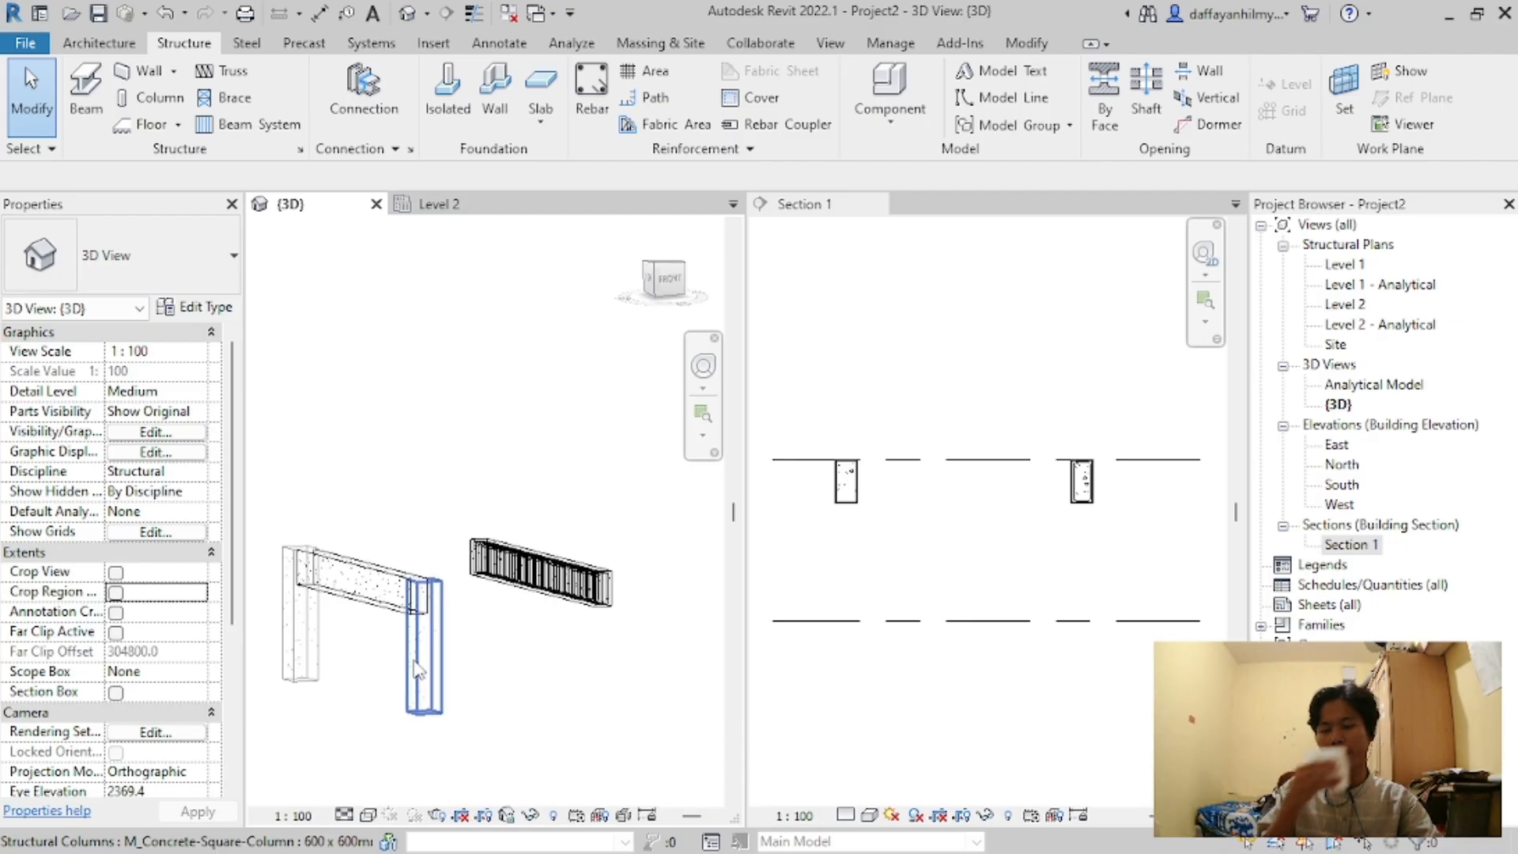
{"action": "scroll", "coordinate": [870, 439], "scroll_direction": "up", "scroll_amount": 1}
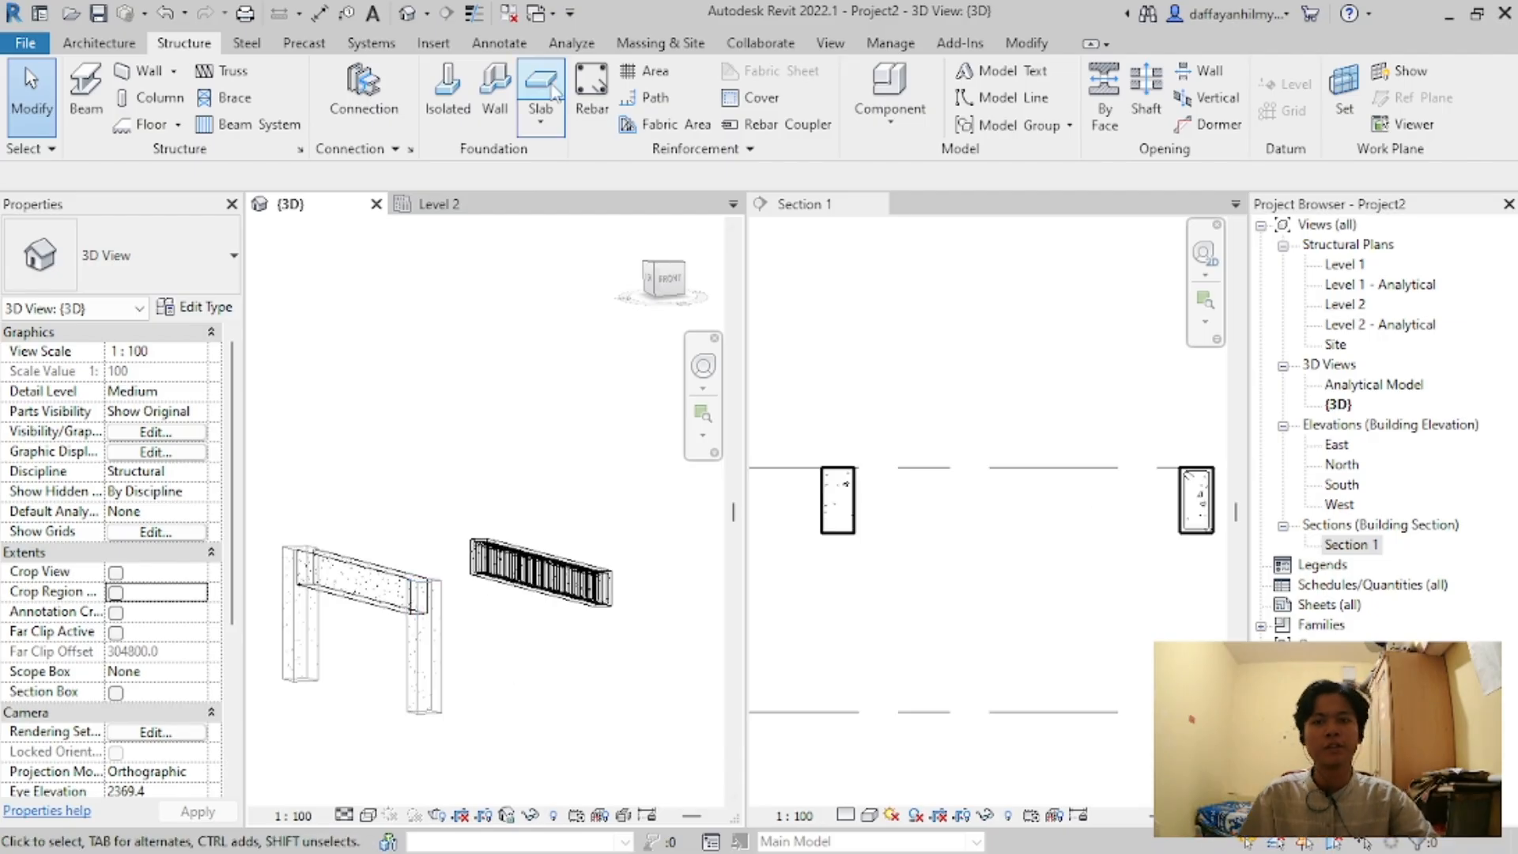
{"action": "left_click", "coordinate": [907, 368]}
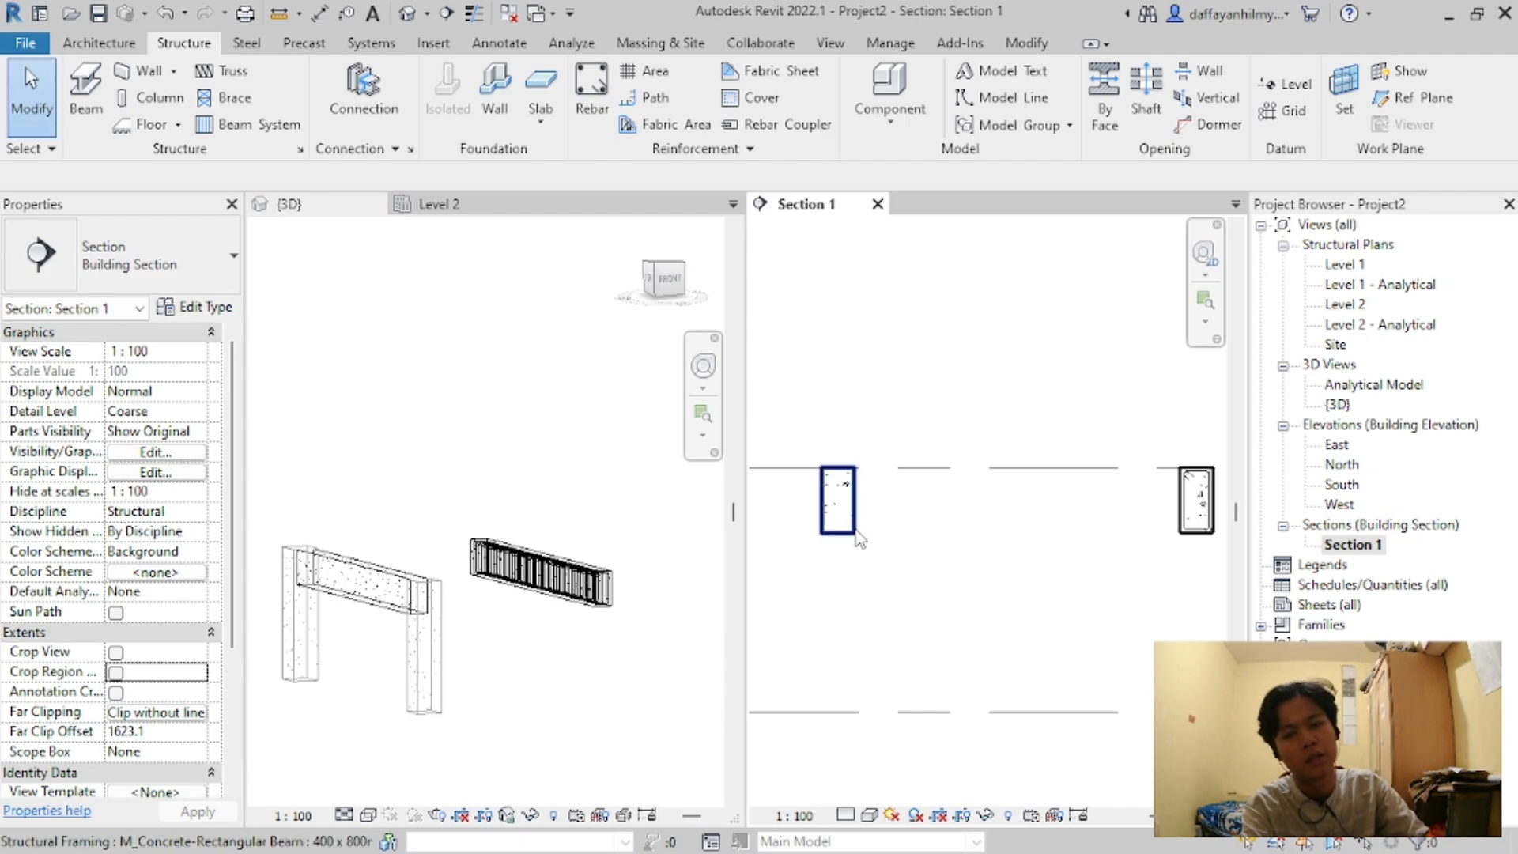
{"action": "left_click", "coordinate": [838, 502]}
{"action": "left_click", "coordinate": [1404, 97]}
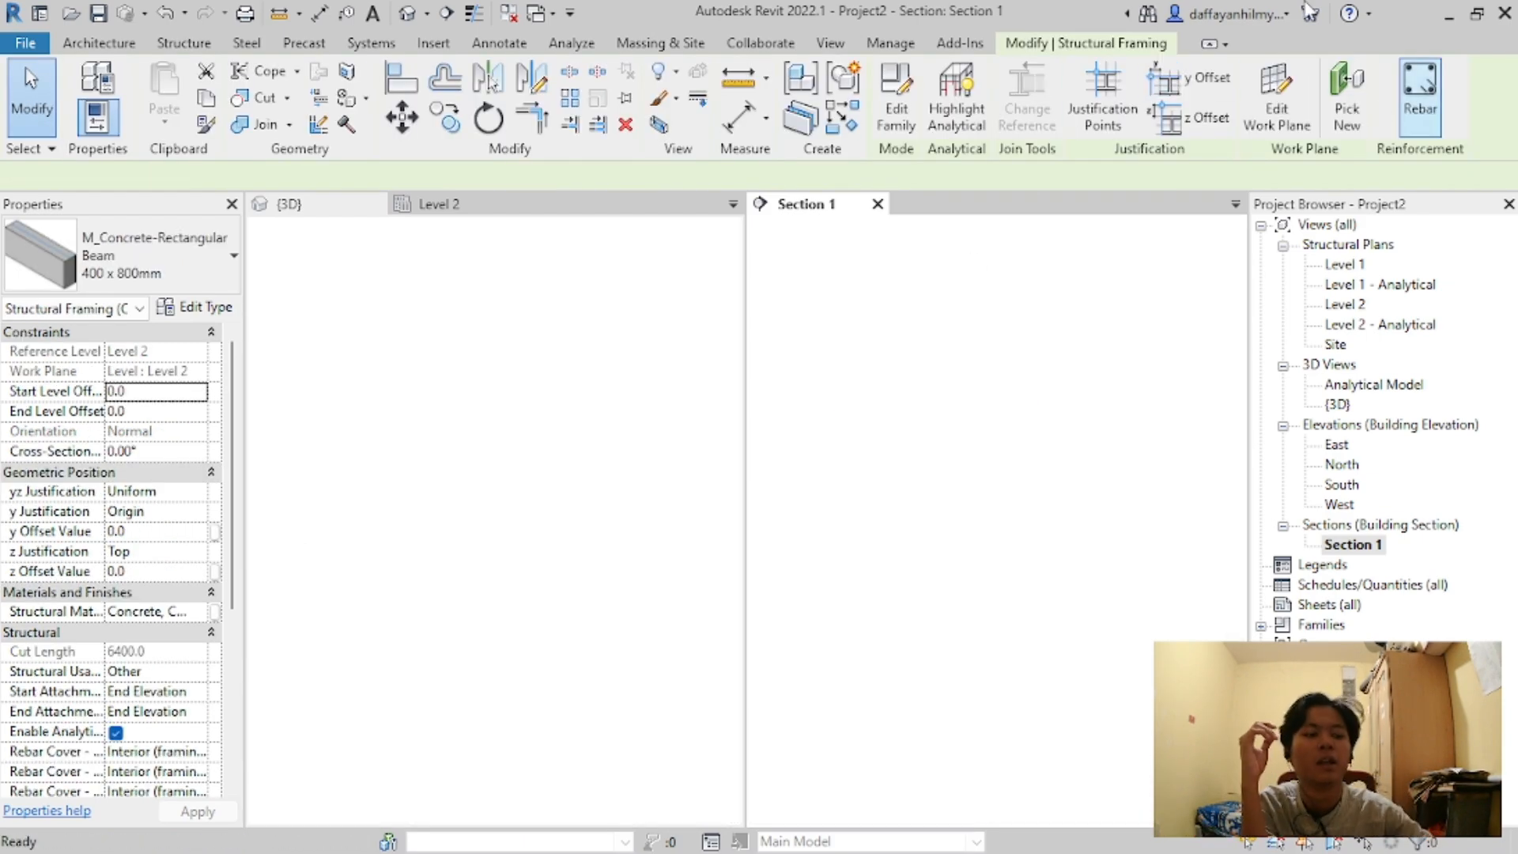
Step: Set the placement plane for the M_T1 stirrup to Current Work Plane, keeping the Expand to Host method
{"action": "left_click", "coordinate": [892, 115]}
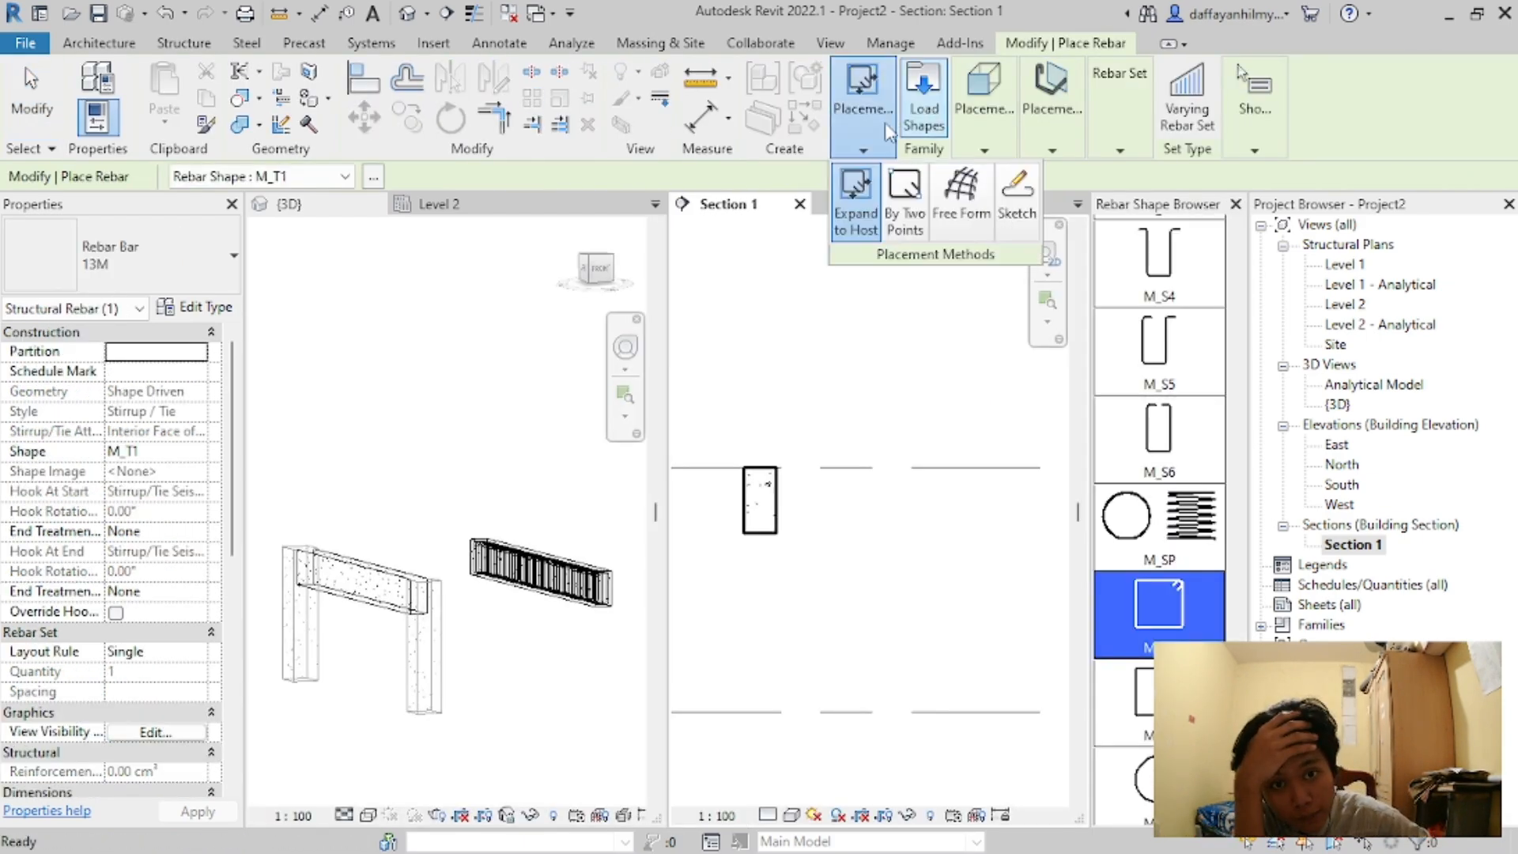
{"action": "left_click", "coordinate": [968, 152]}
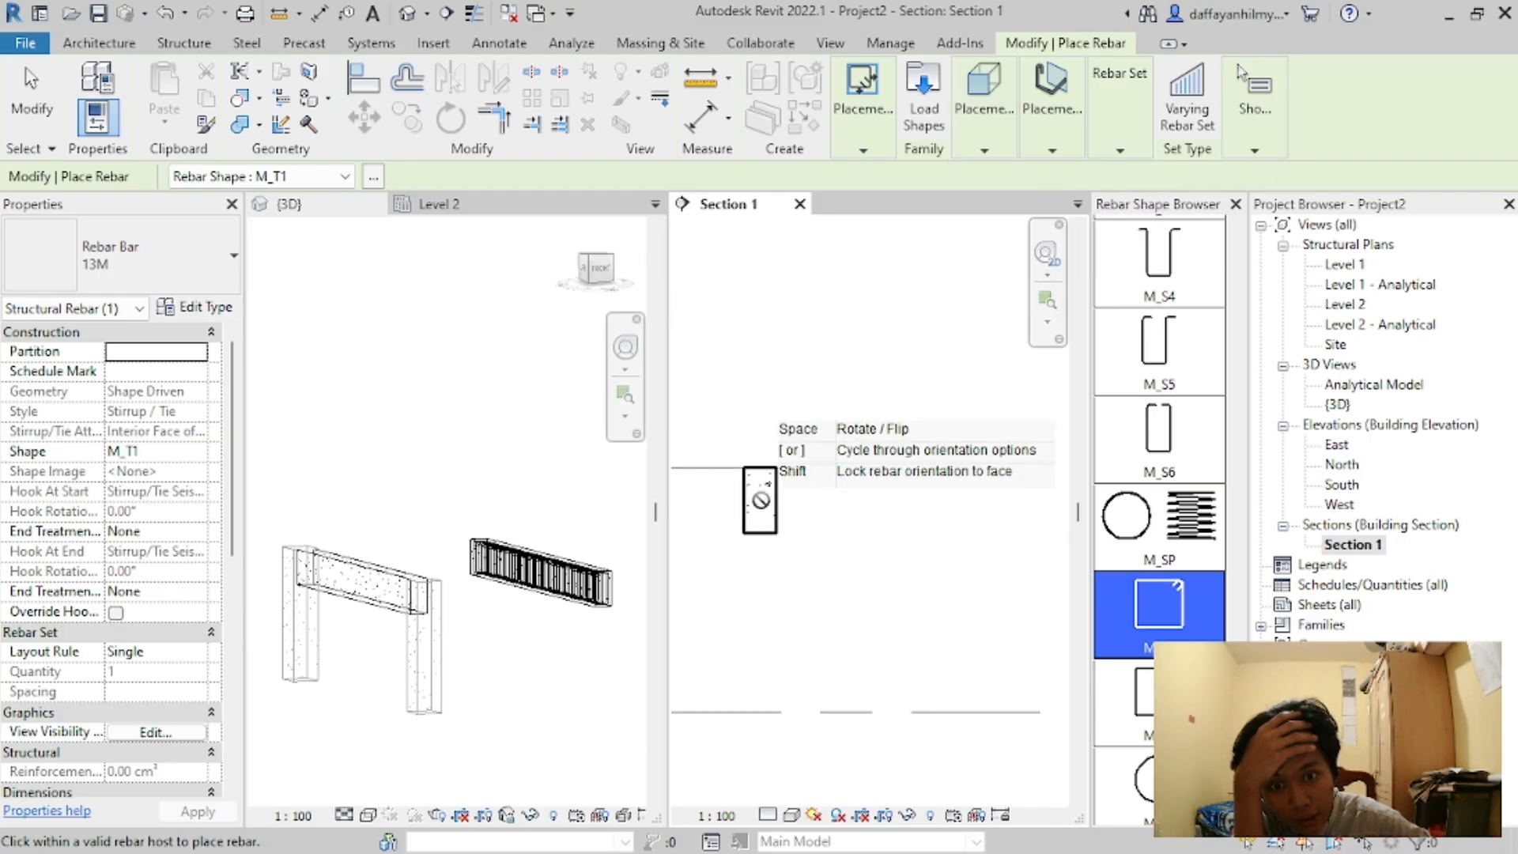
{"action": "left_click", "coordinate": [863, 149]}
{"action": "left_click", "coordinate": [1000, 147]}
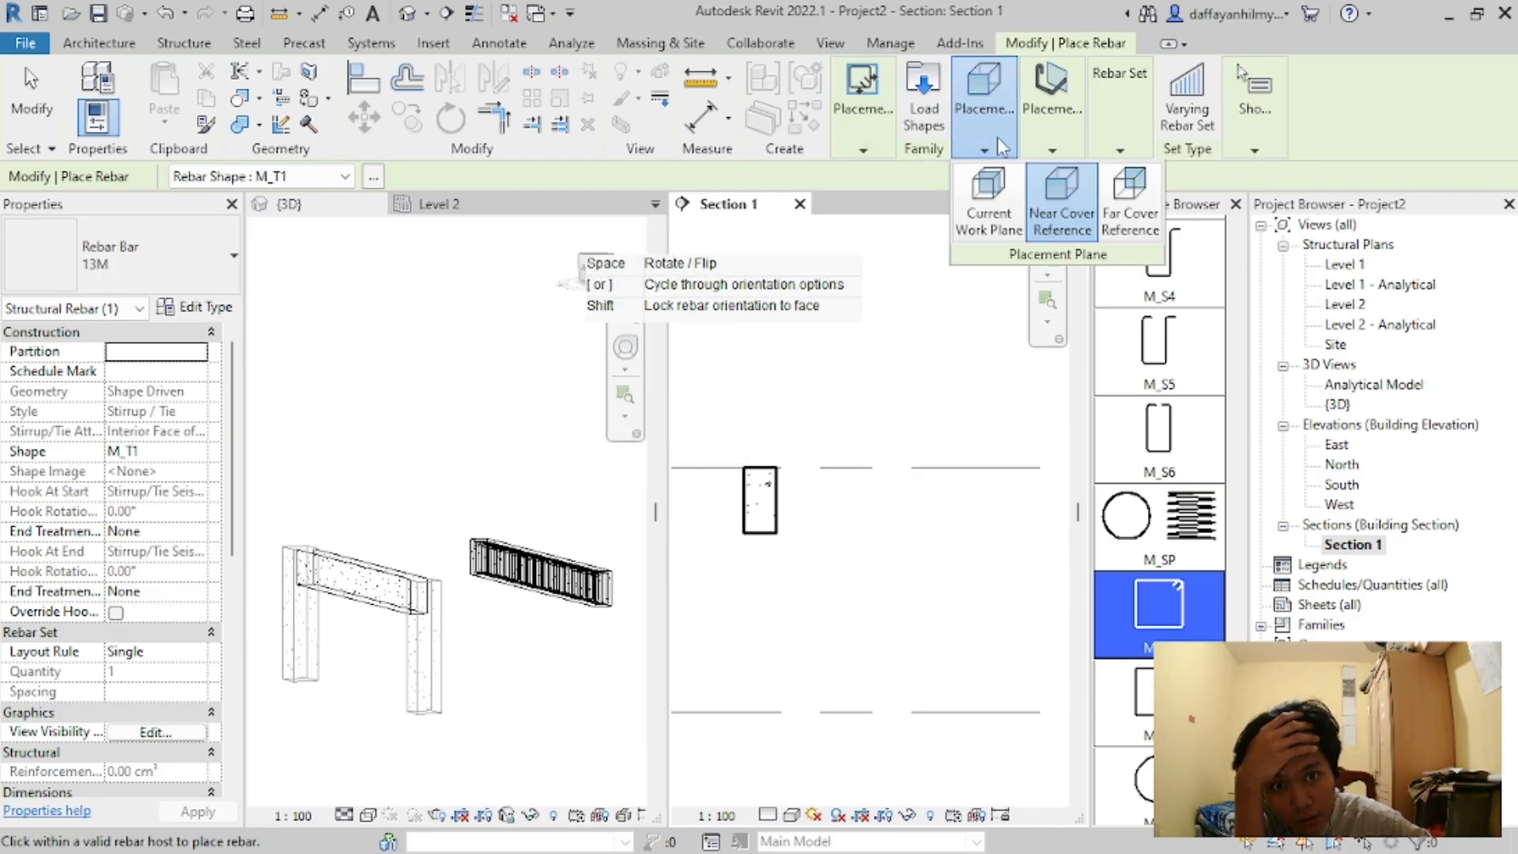
{"action": "left_click", "coordinate": [988, 213]}
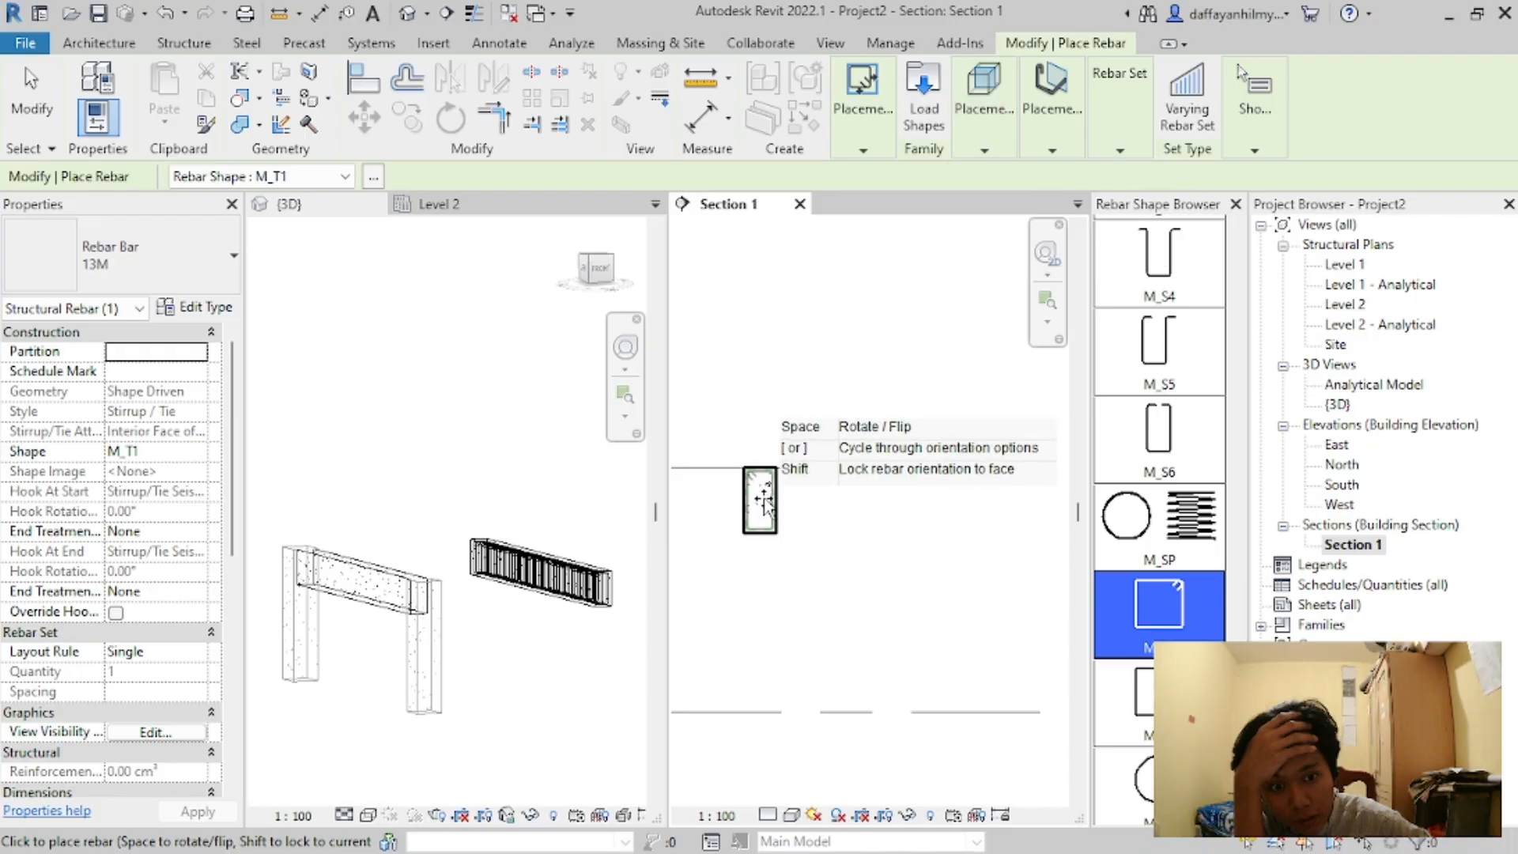
Step: Place the M_T1 stirrup inside the frame beam's cross-section in Section 1 and end rebar placement
{"action": "scroll", "coordinate": [763, 500], "scroll_direction": "up", "scroll_amount": 5}
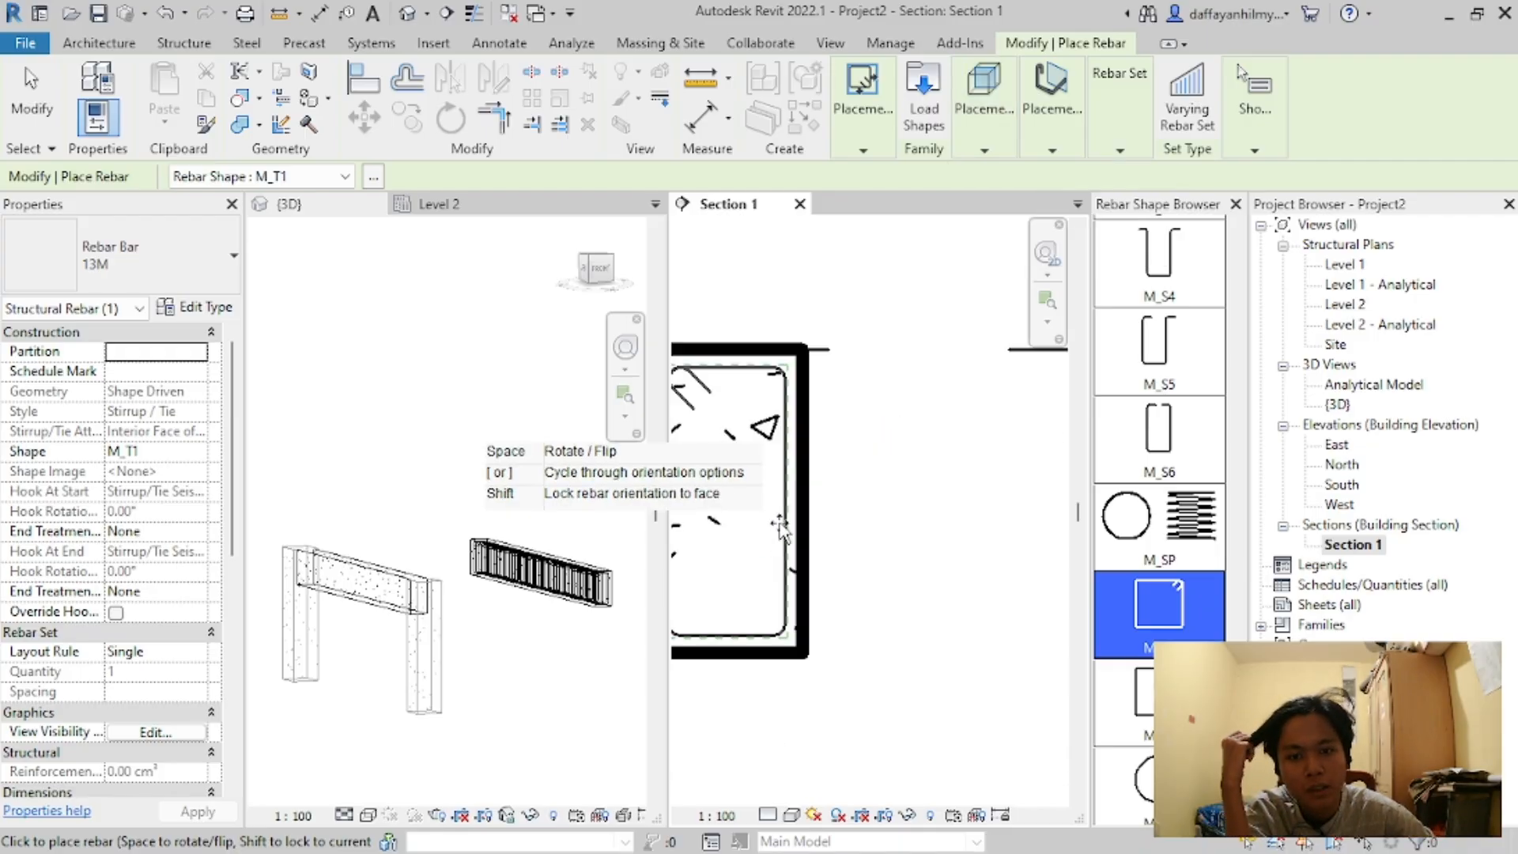
{"action": "scroll", "coordinate": [779, 528], "scroll_direction": "down", "scroll_amount": 4}
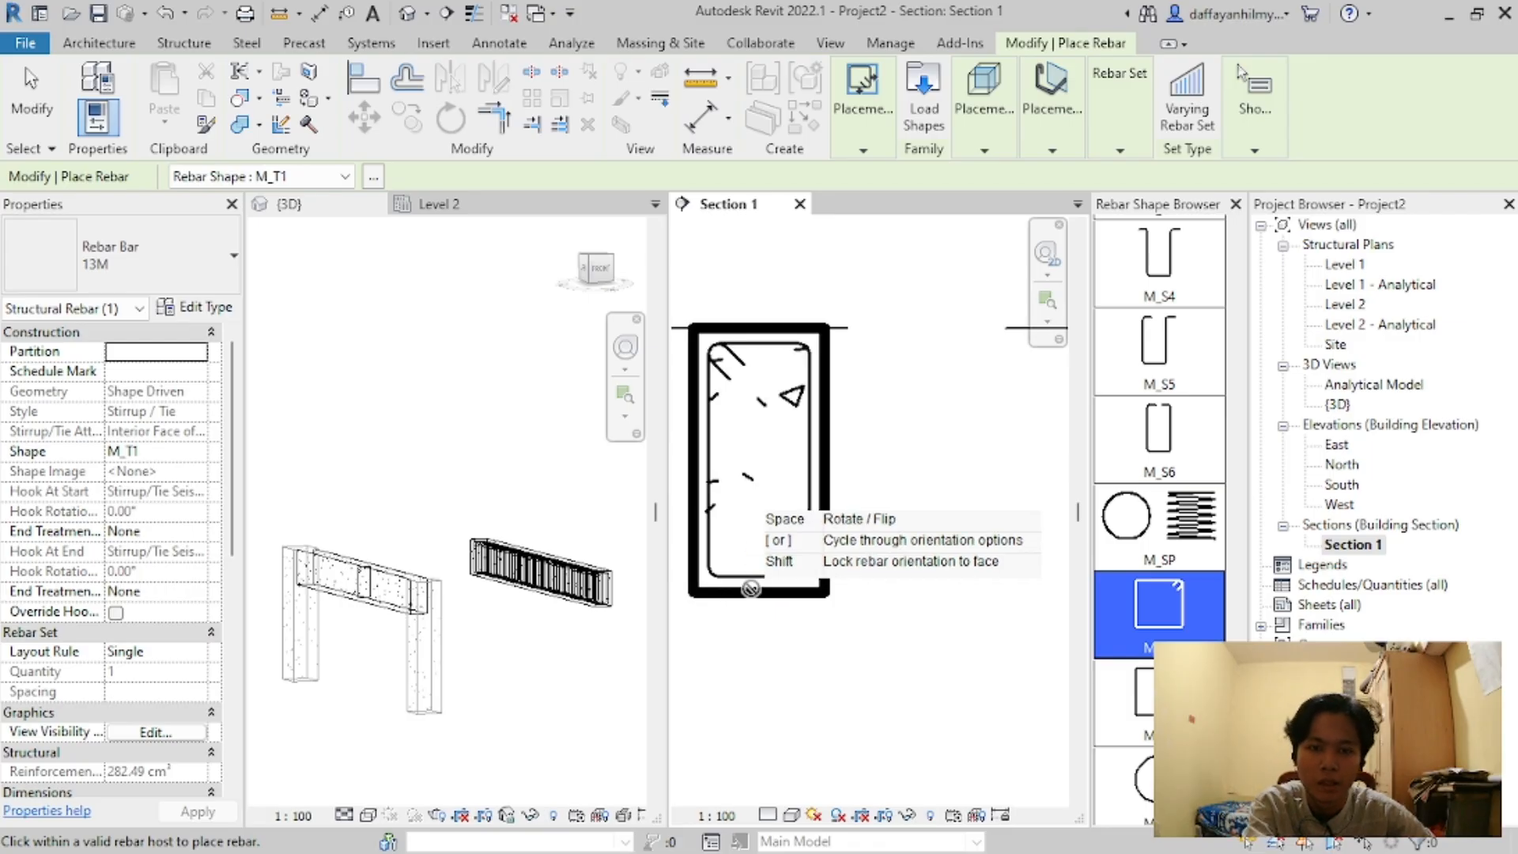
{"action": "left_click", "coordinate": [813, 497]}
{"action": "key", "text": "Escape"}
Step: Set the visual style of Section 1 to Wireframe
{"action": "left_click", "coordinate": [868, 815]}
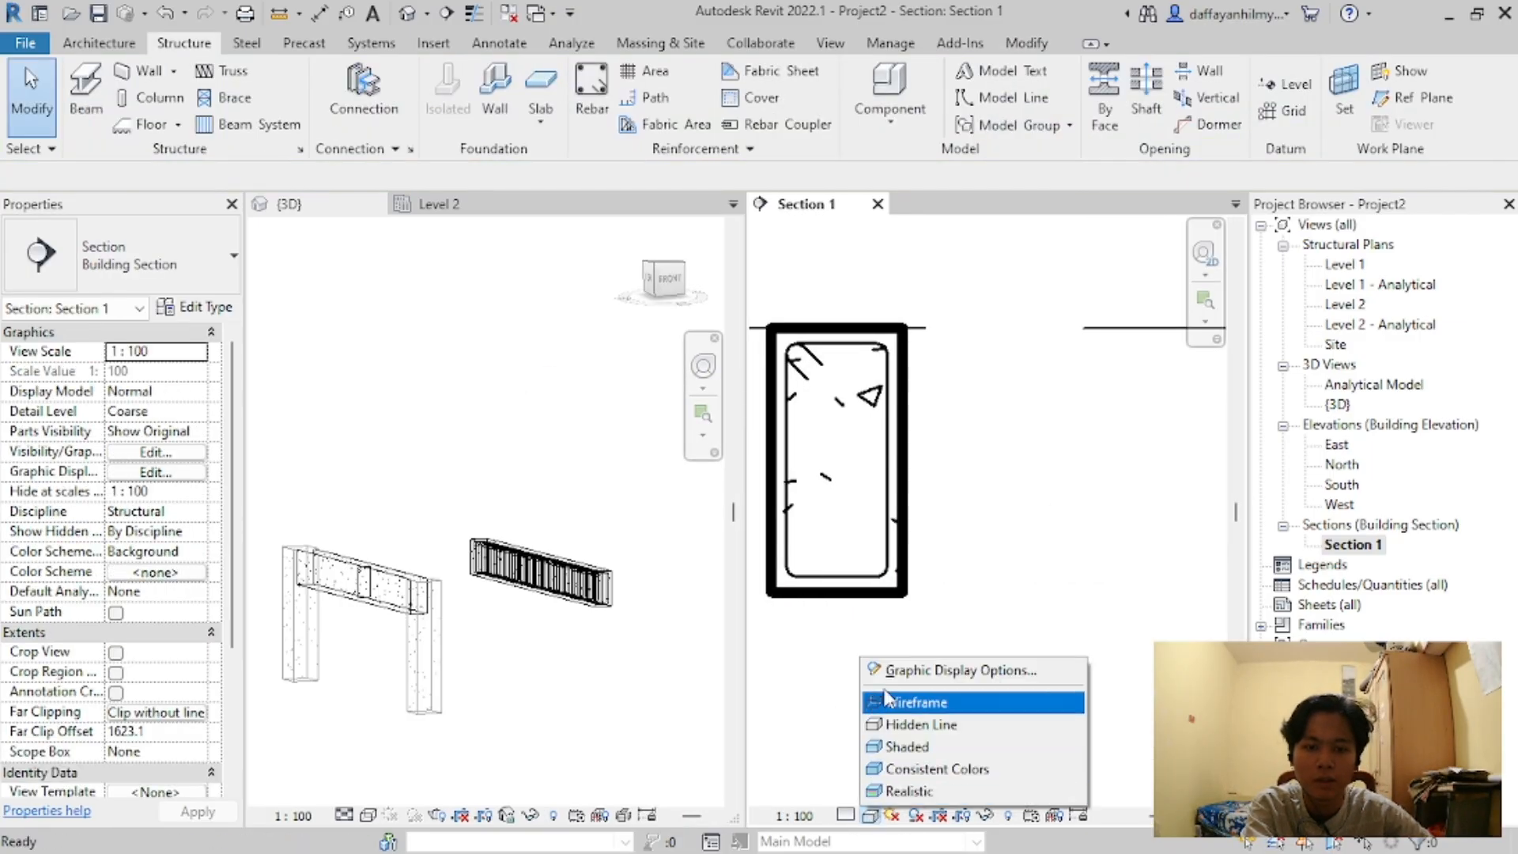
{"action": "left_click", "coordinate": [893, 702]}
{"action": "scroll", "coordinate": [965, 555], "scroll_direction": "down", "scroll_amount": 6}
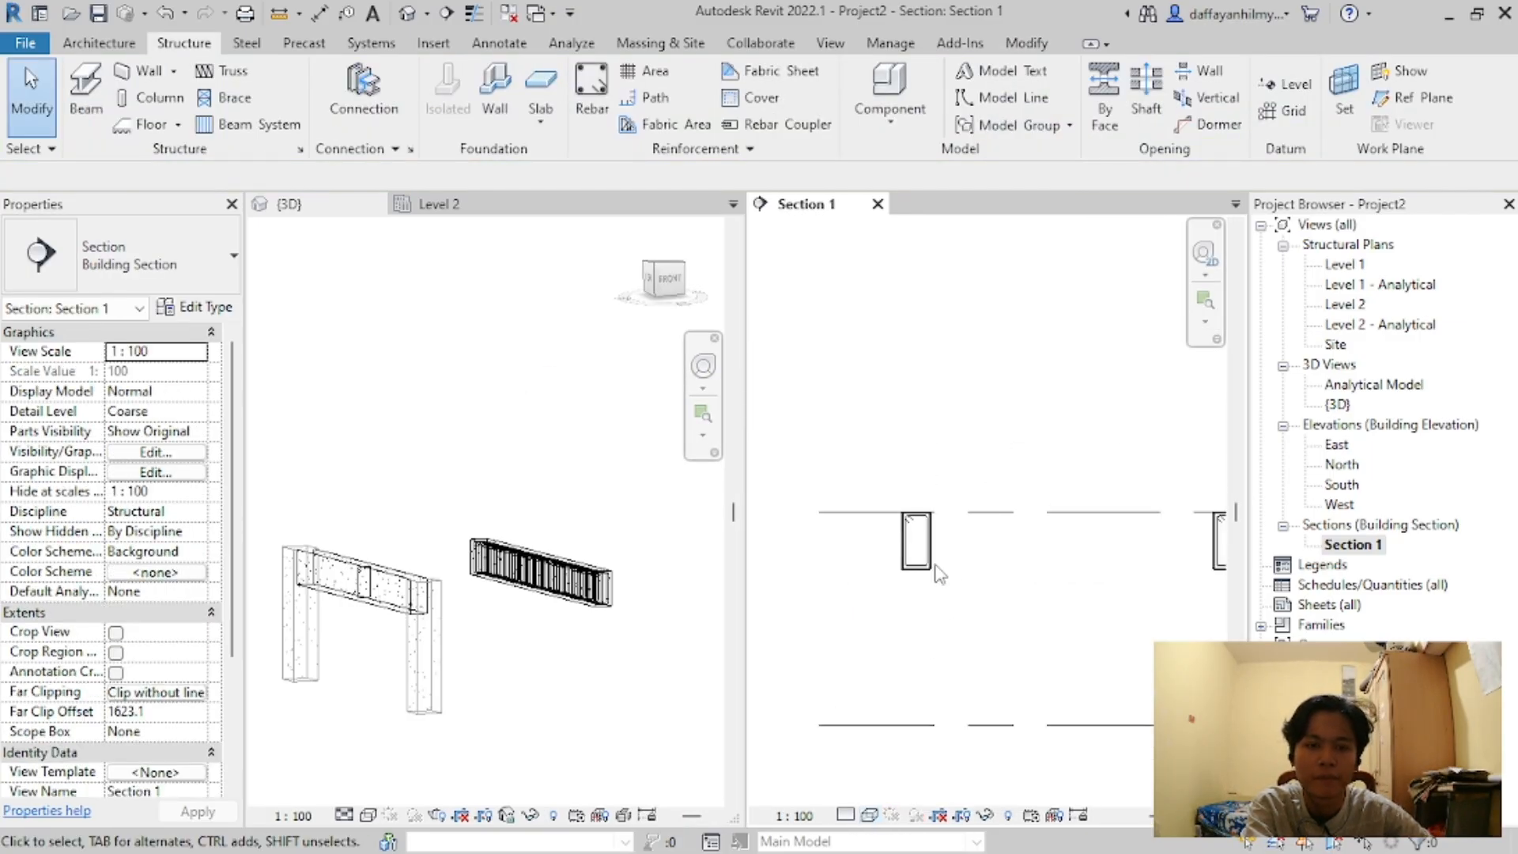
{"action": "scroll", "coordinate": [968, 589], "scroll_direction": "up", "scroll_amount": 3}
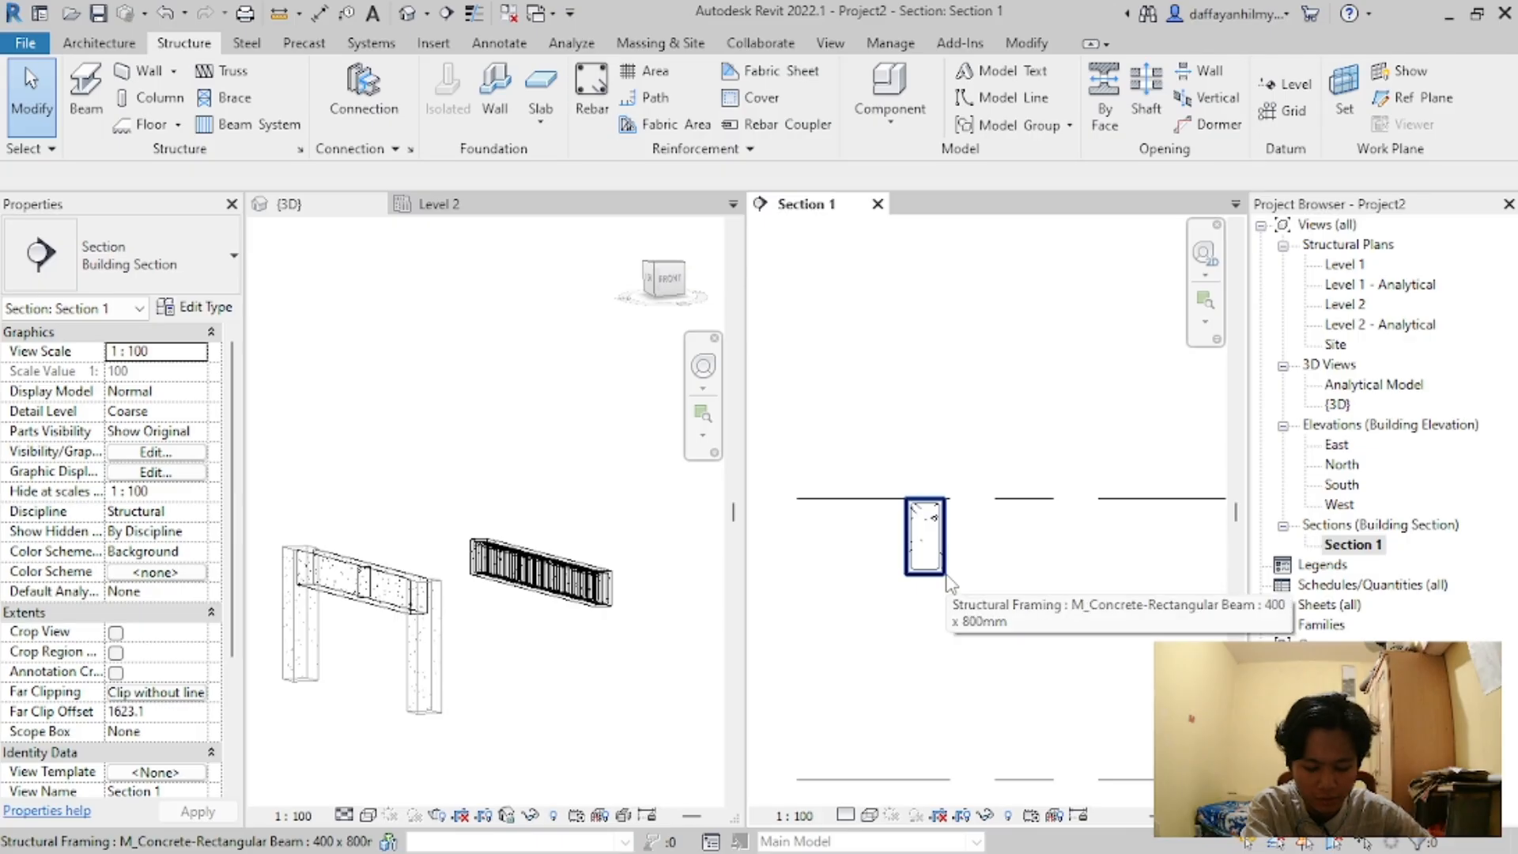
Step: Examine the placed stirrup and the two beams in Section 1, the 3D view and the Level 2 plan
{"action": "scroll", "coordinate": [1012, 593], "scroll_direction": "down", "scroll_amount": 4}
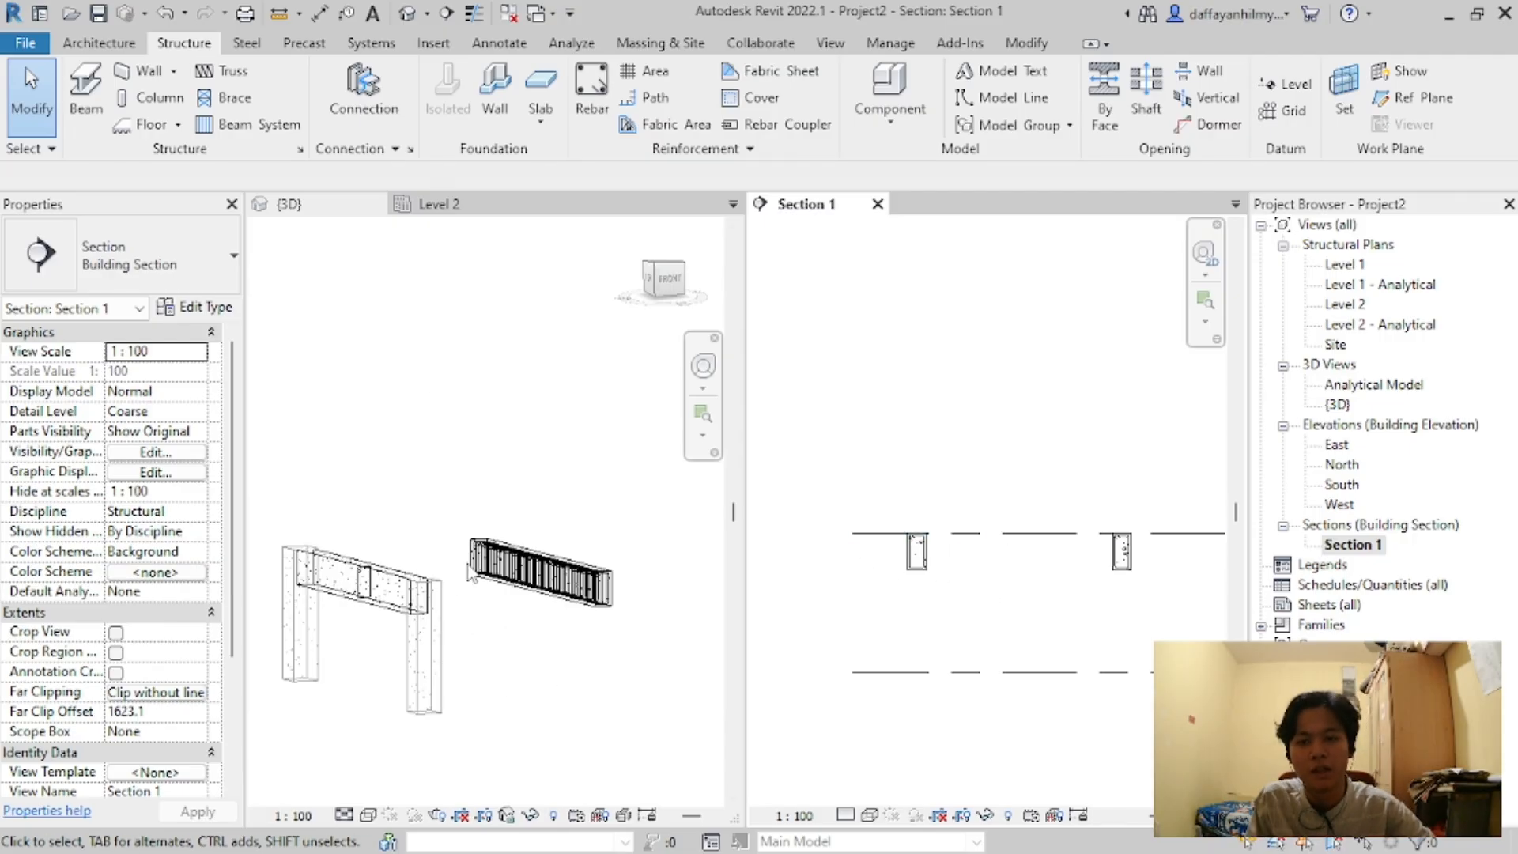
{"action": "scroll", "coordinate": [909, 553], "scroll_direction": "up", "scroll_amount": 1}
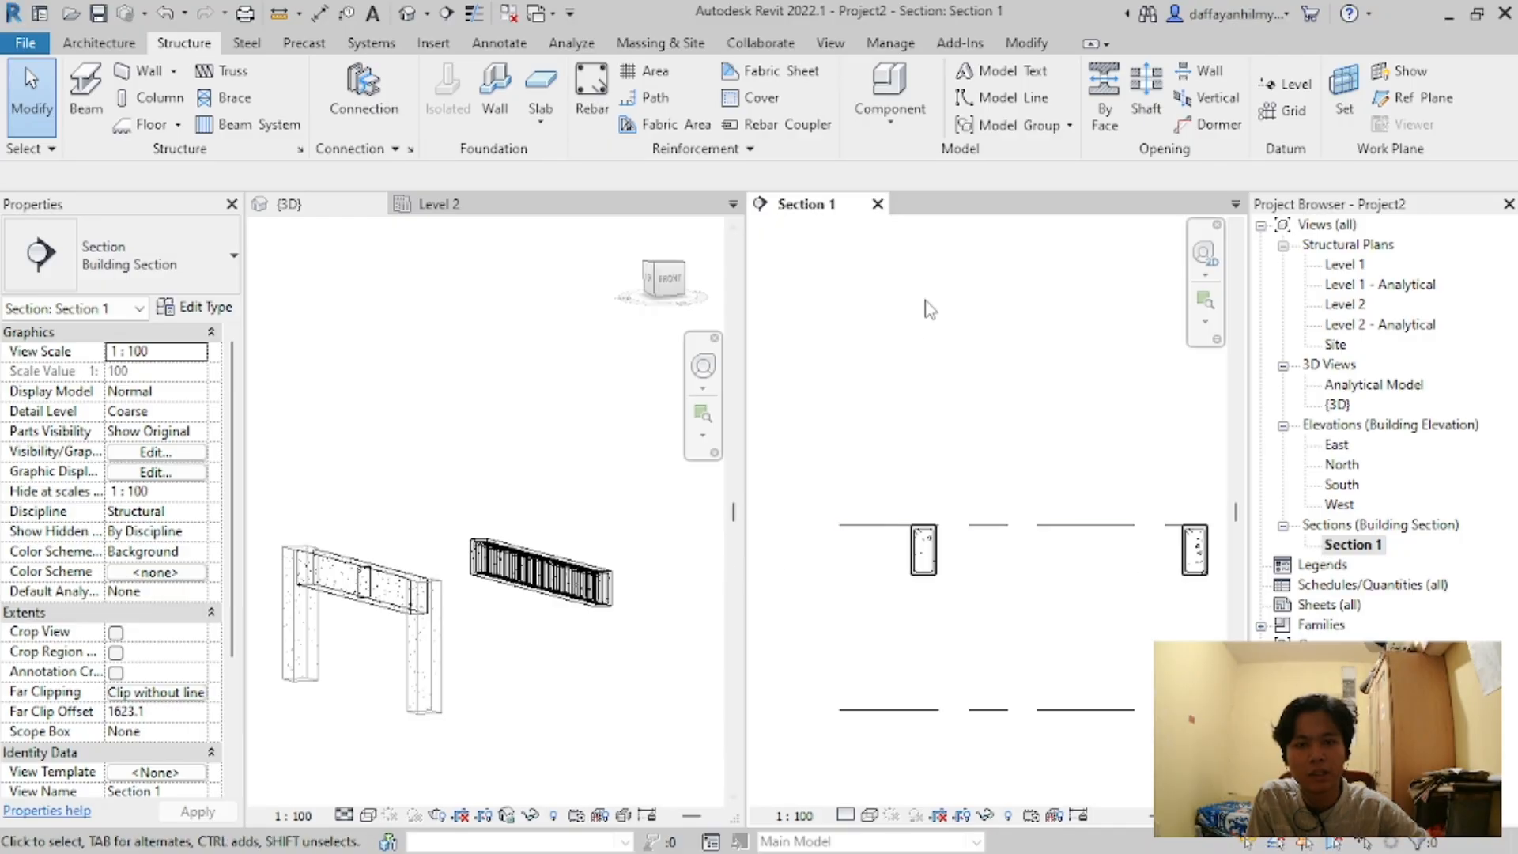
{"action": "scroll", "coordinate": [399, 618], "scroll_direction": "up", "scroll_amount": 4}
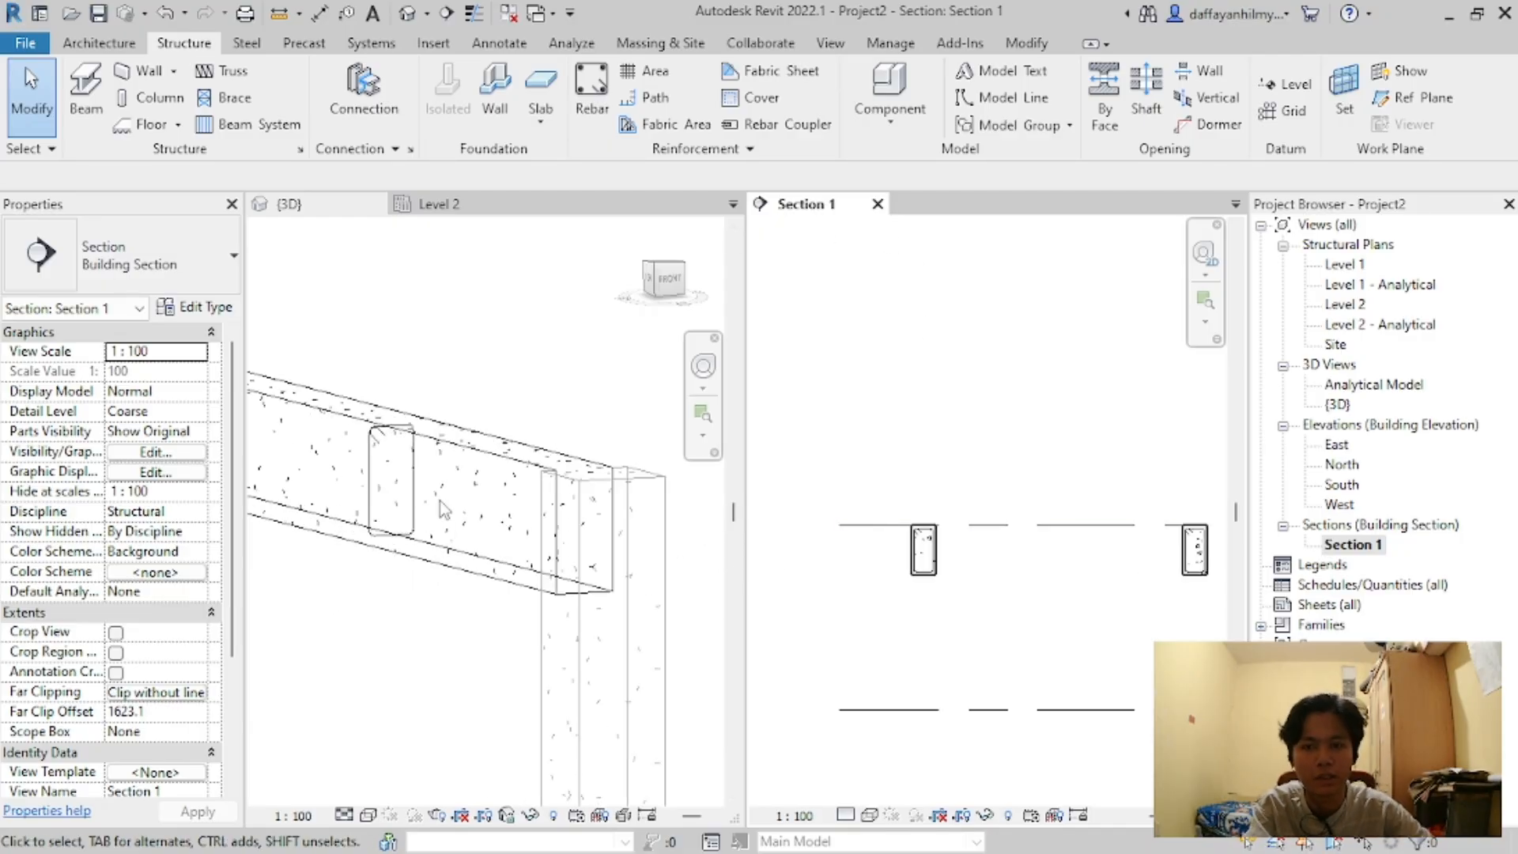
{"action": "left_click", "coordinate": [431, 204]}
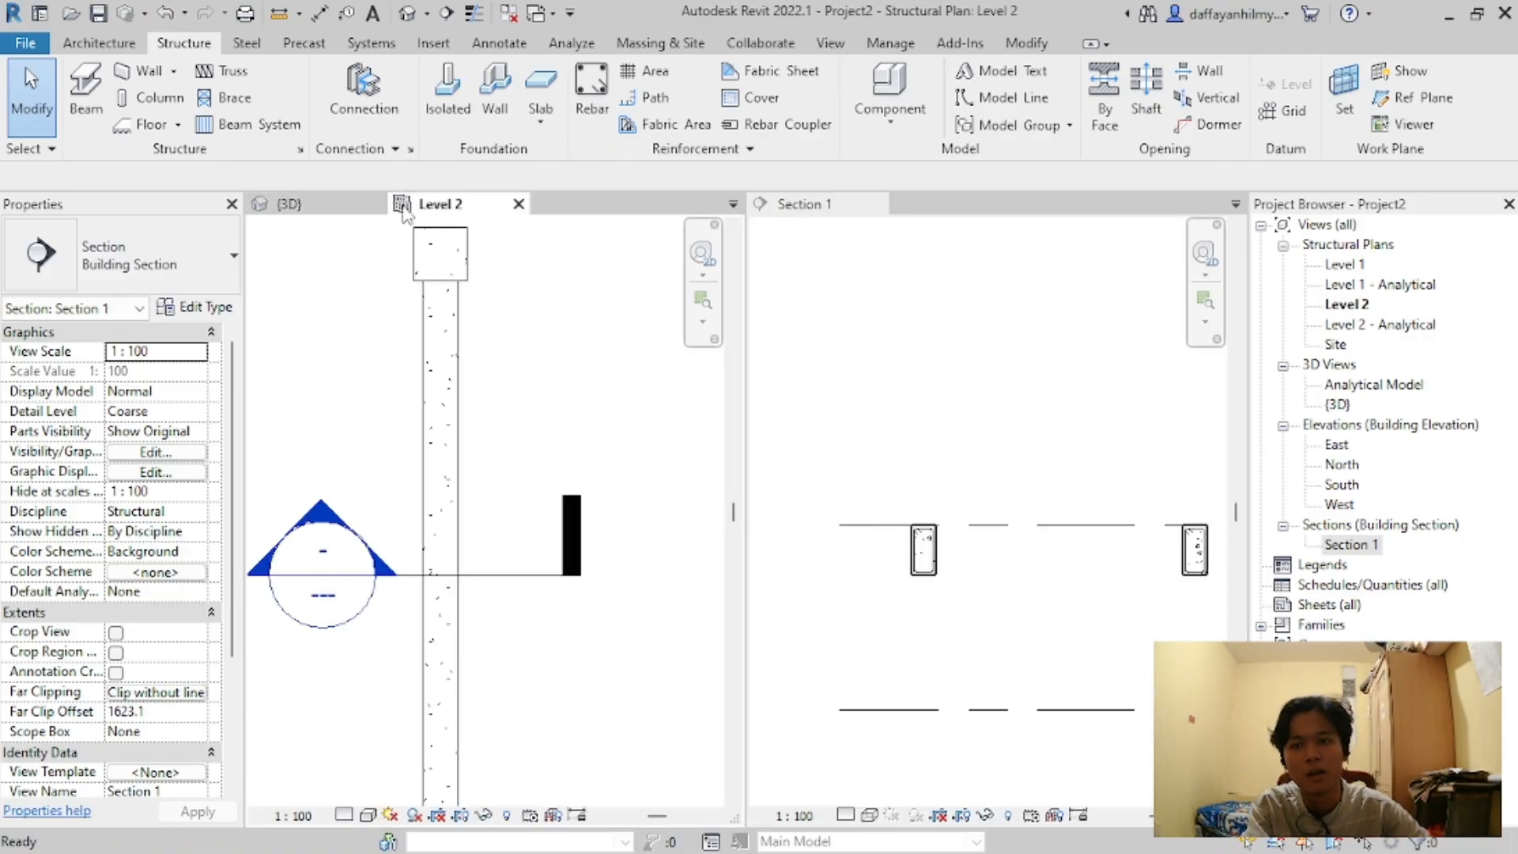
{"action": "left_click", "coordinate": [289, 203]}
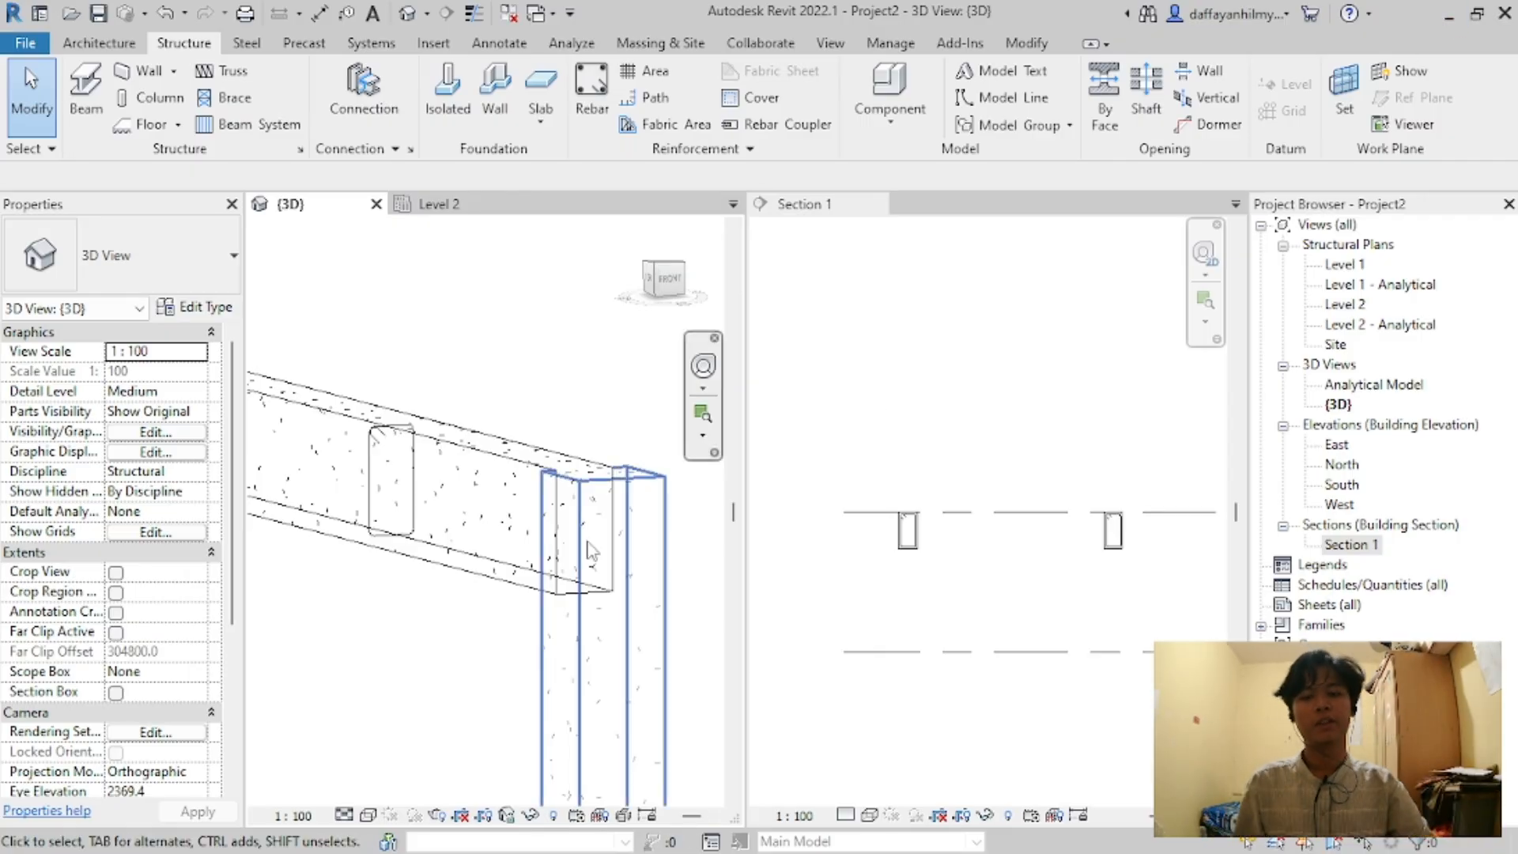
{"action": "scroll", "coordinate": [548, 538], "scroll_direction": "down", "scroll_amount": 3}
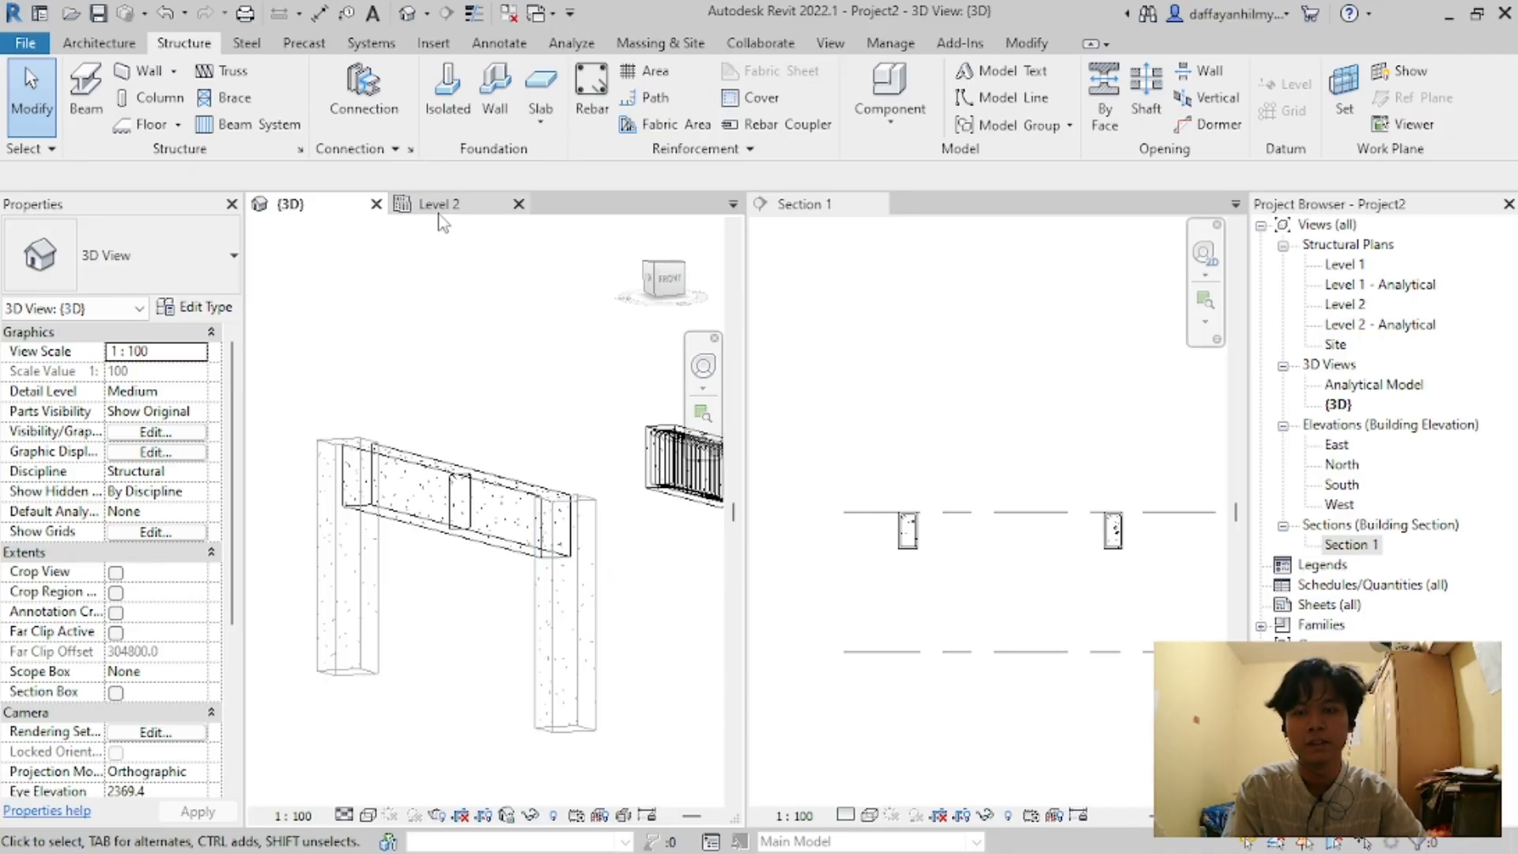
{"action": "scroll", "coordinate": [427, 433], "scroll_direction": "down", "scroll_amount": 4}
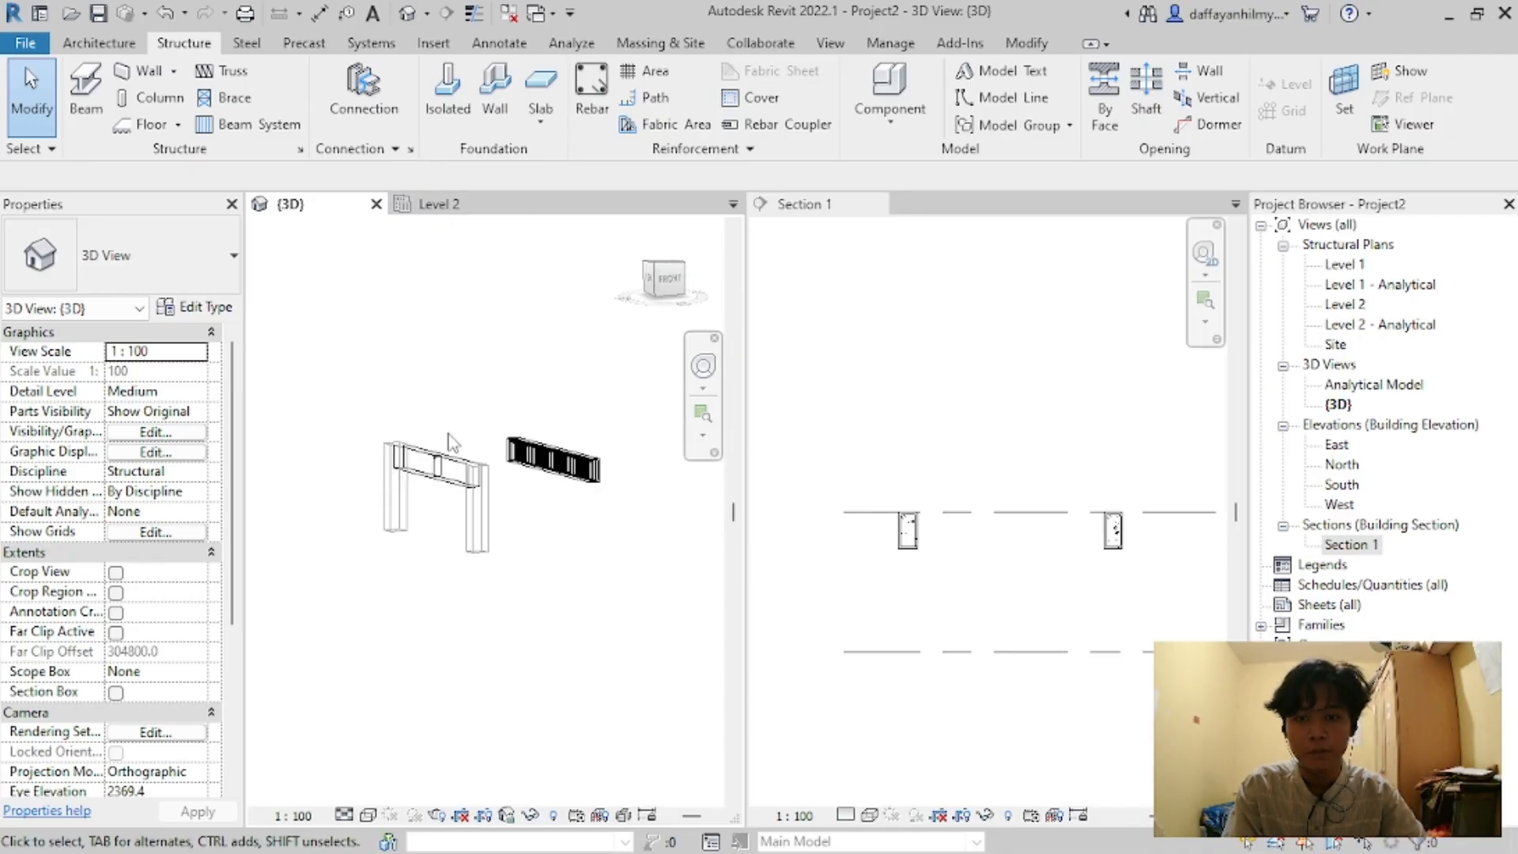
{"action": "scroll", "coordinate": [538, 445], "scroll_direction": "up", "scroll_amount": 2}
{"action": "scroll", "coordinate": [341, 491], "scroll_direction": "up", "scroll_amount": 2}
{"action": "scroll", "coordinate": [949, 554], "scroll_direction": "up", "scroll_amount": 2}
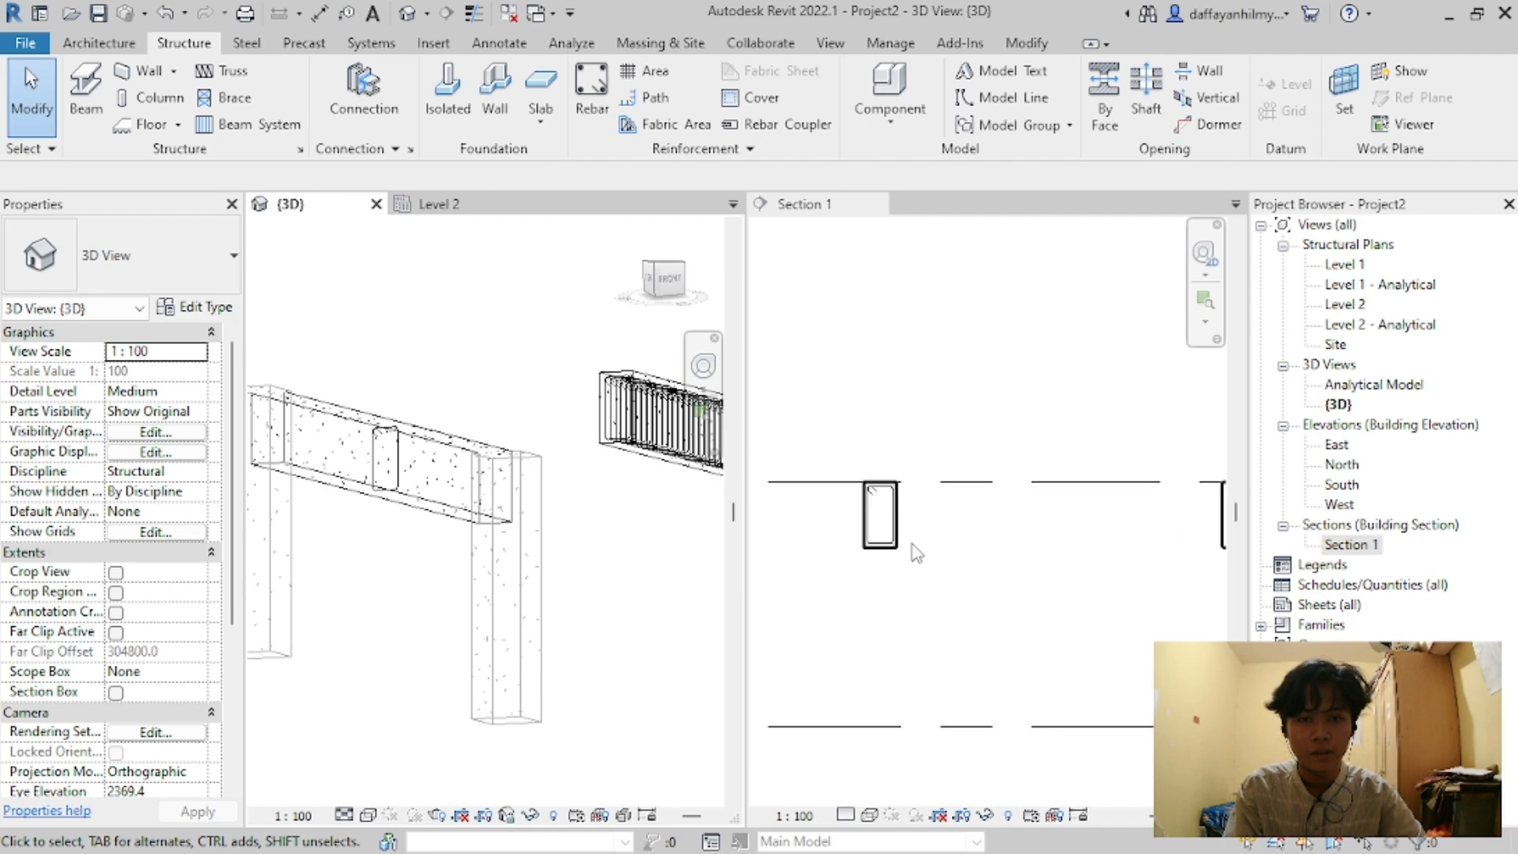
{"action": "left_click", "coordinate": [813, 212]}
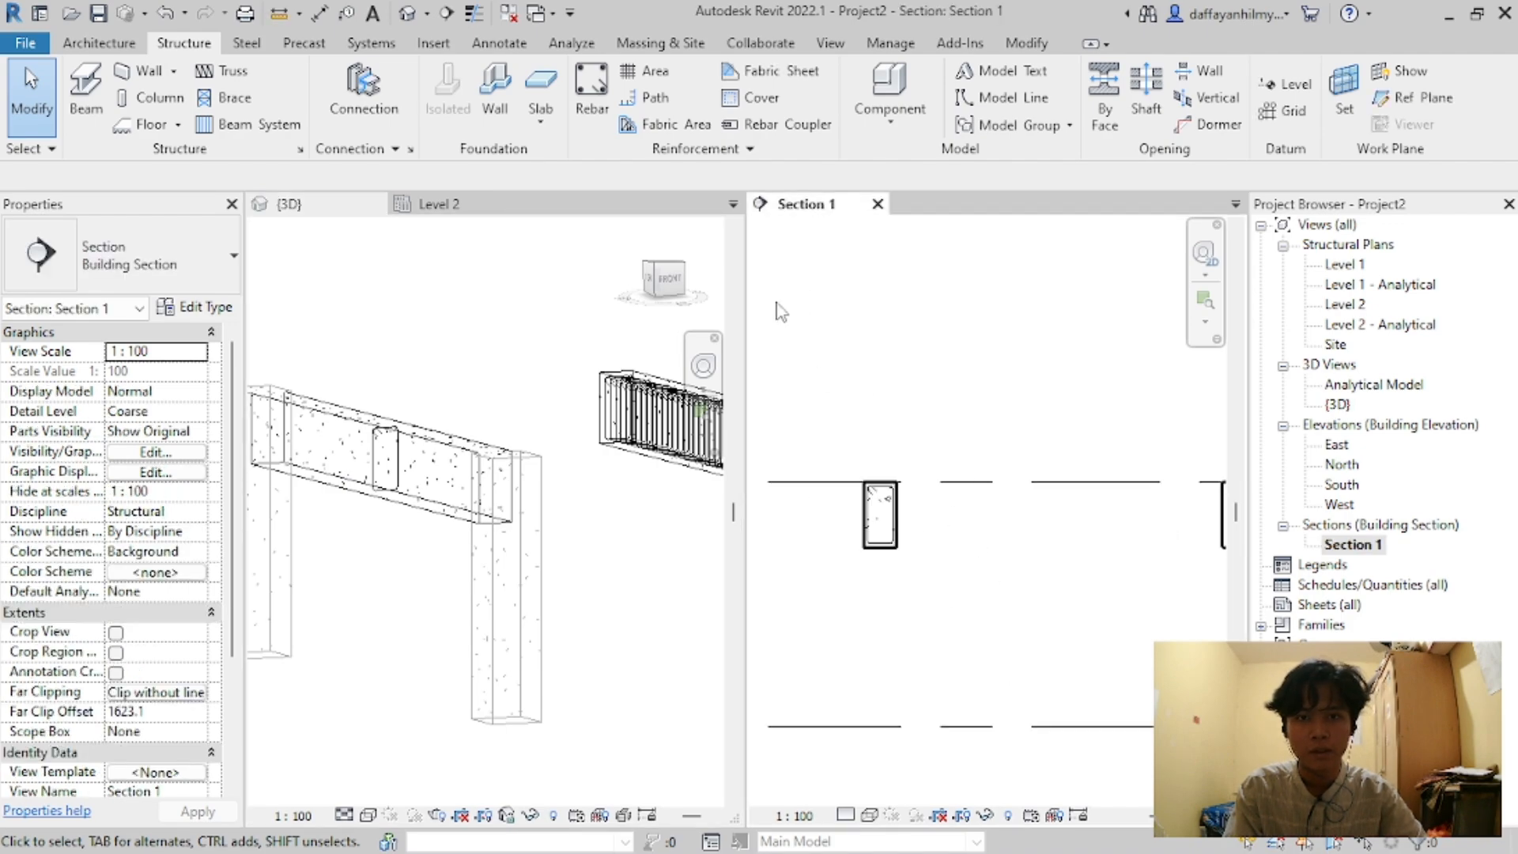
{"action": "left_click", "coordinate": [514, 269]}
{"action": "scroll", "coordinate": [521, 427], "scroll_direction": "down", "scroll_amount": 2}
{"action": "scroll", "coordinate": [546, 451], "scroll_direction": "up", "scroll_amount": 1}
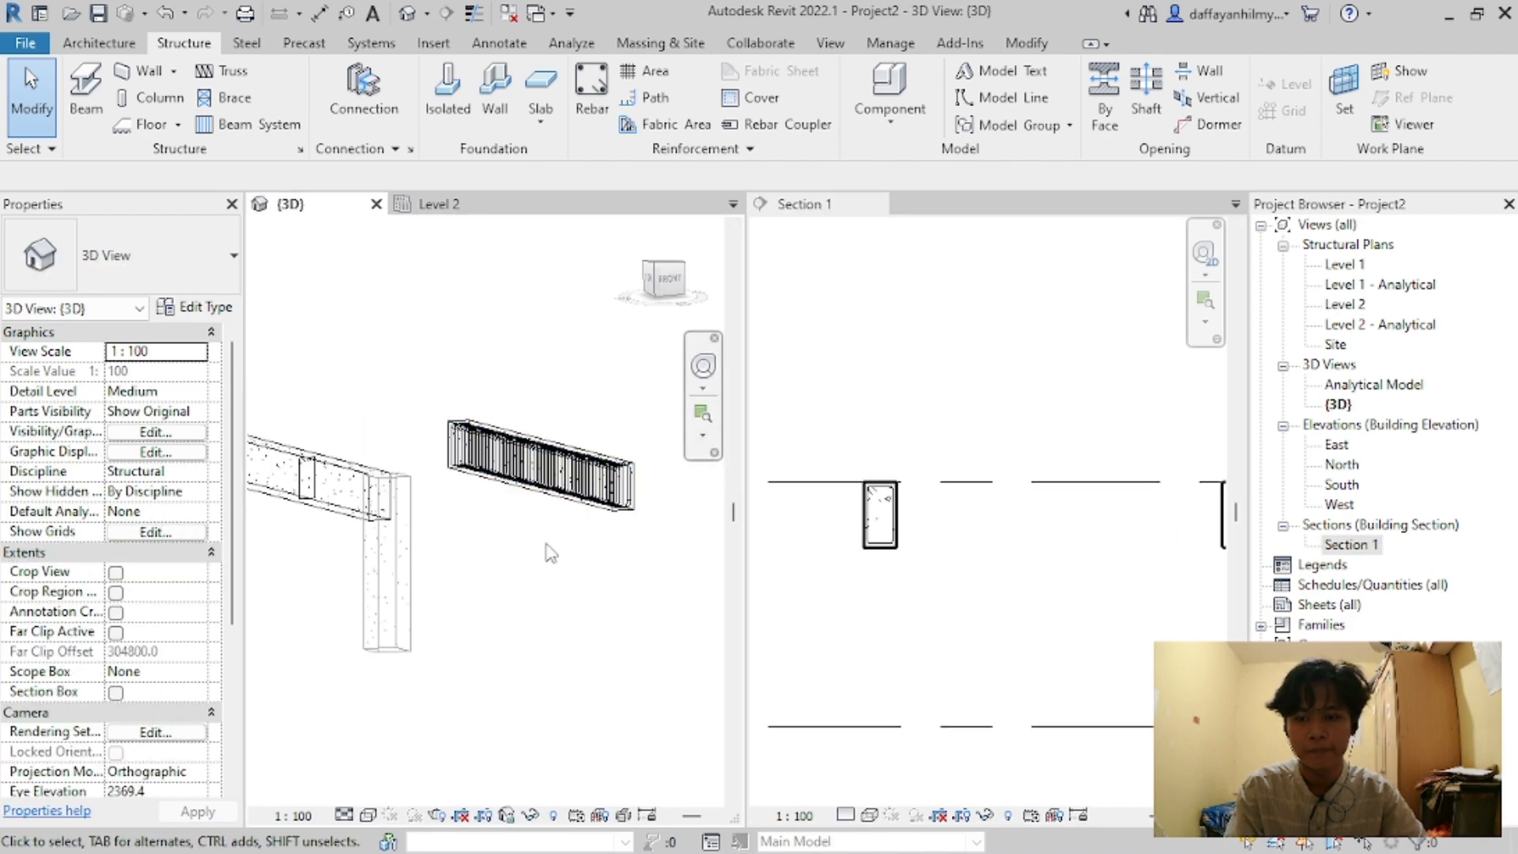
Step: Delete the separate reinforced beam beside the frame in the Level 2 plan
{"action": "left_click", "coordinate": [435, 204]}
{"action": "scroll", "coordinate": [506, 632], "scroll_direction": "down", "scroll_amount": 3}
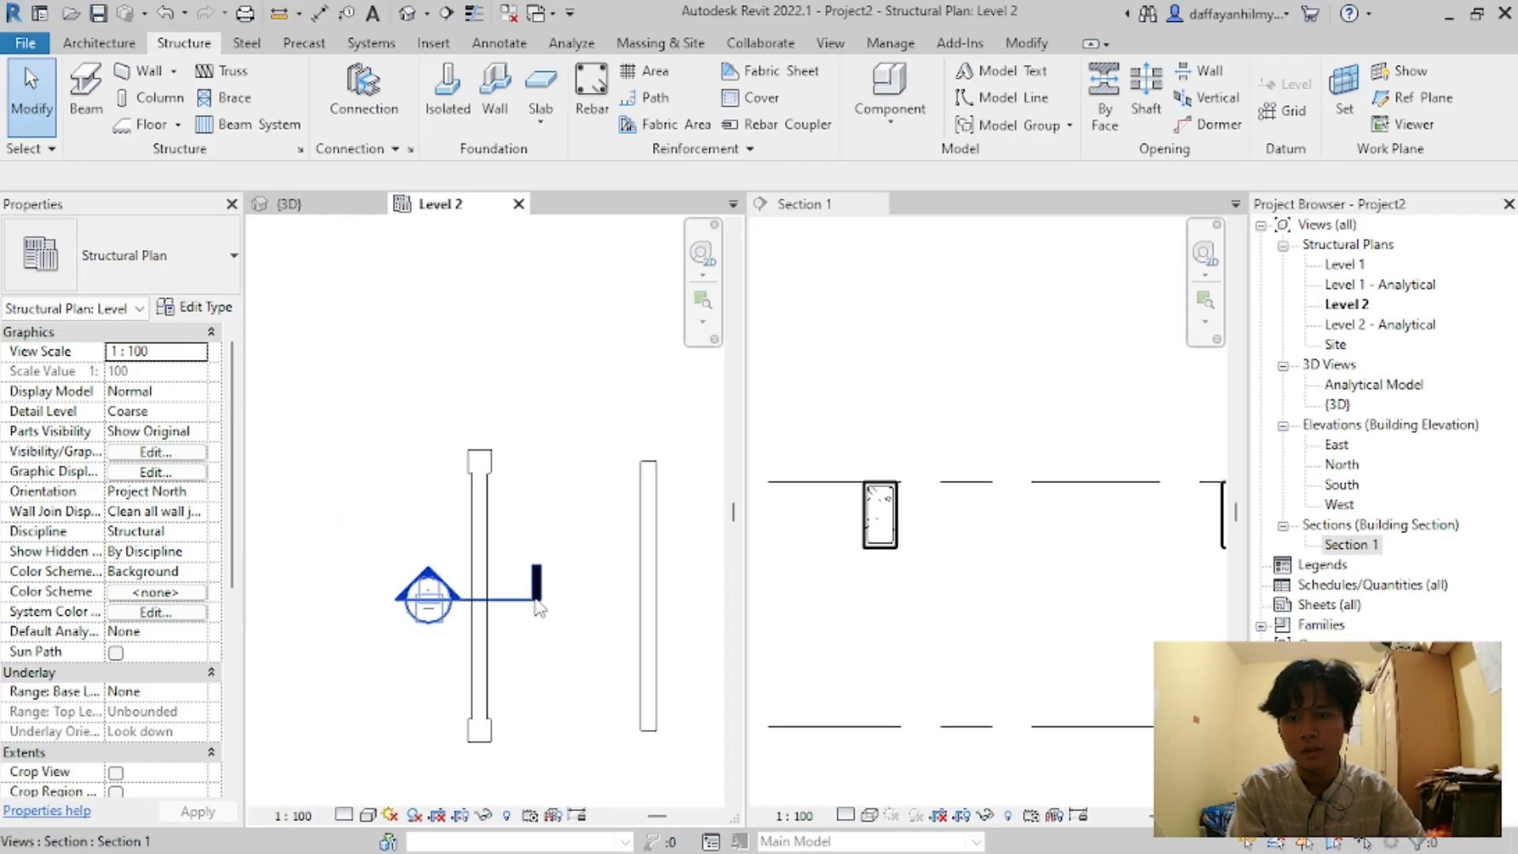
{"action": "scroll", "coordinate": [593, 604], "scroll_direction": "down", "scroll_amount": 1}
{"action": "scroll", "coordinate": [624, 606], "scroll_direction": "up", "scroll_amount": 3}
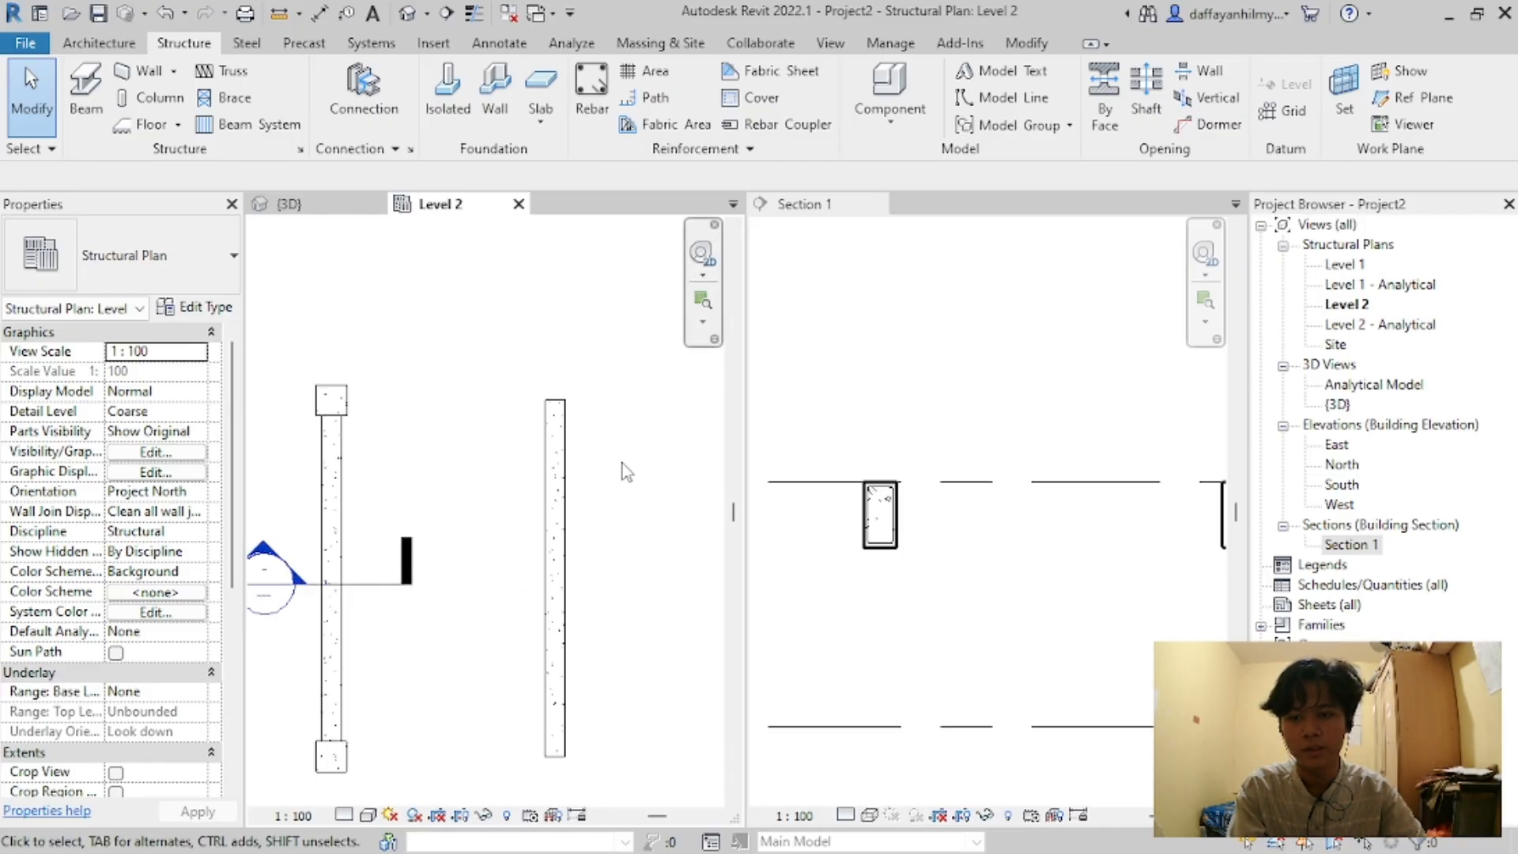
{"action": "left_click_drag", "start_coordinate": [622, 362], "coordinate": [514, 790]}
{"action": "key", "text": "Delete"}
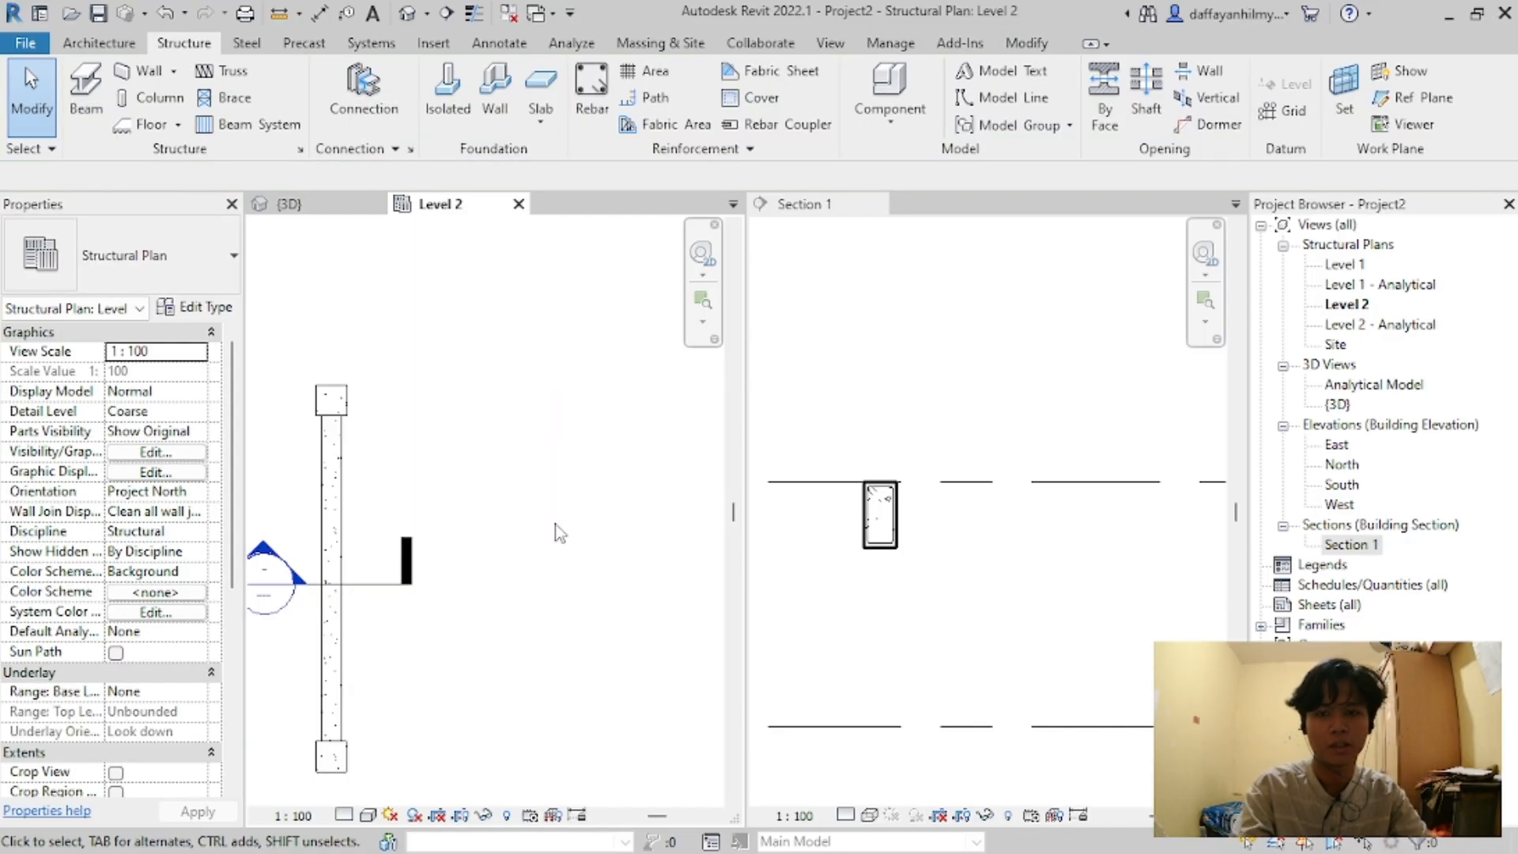
Step: Delete the Section 1 marker crossing the frame beam in the Level 2 plan
{"action": "left_click_drag", "start_coordinate": [451, 481], "coordinate": [387, 630]}
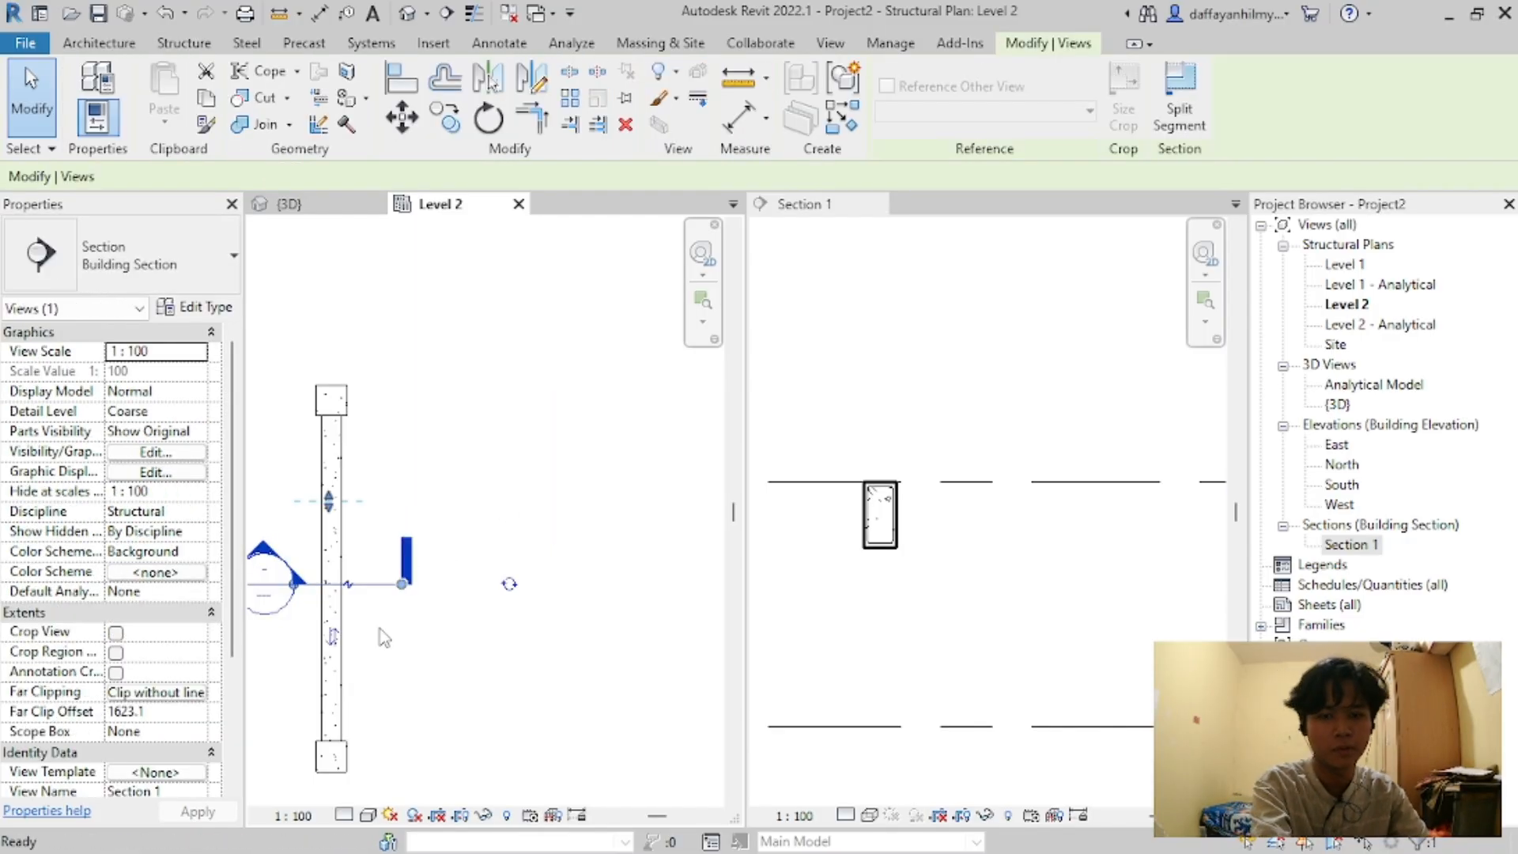
{"action": "key", "text": "Delete"}
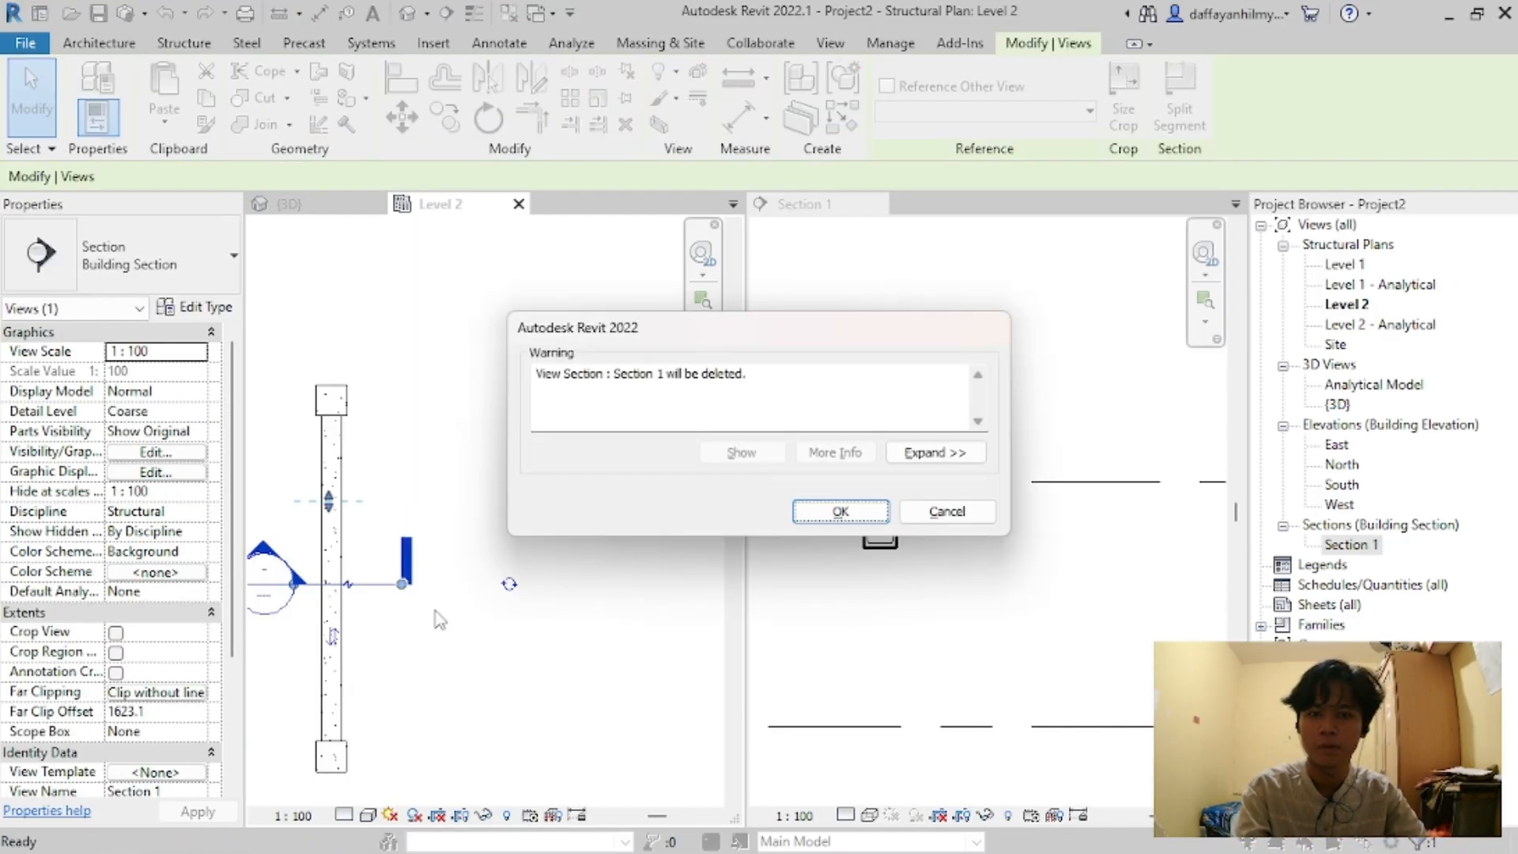
{"action": "left_click", "coordinate": [840, 511]}
Step: Inspect the single stirrup in the frame beam in 3D and check the frame in the Level 2 plan
{"action": "left_click", "coordinate": [325, 206]}
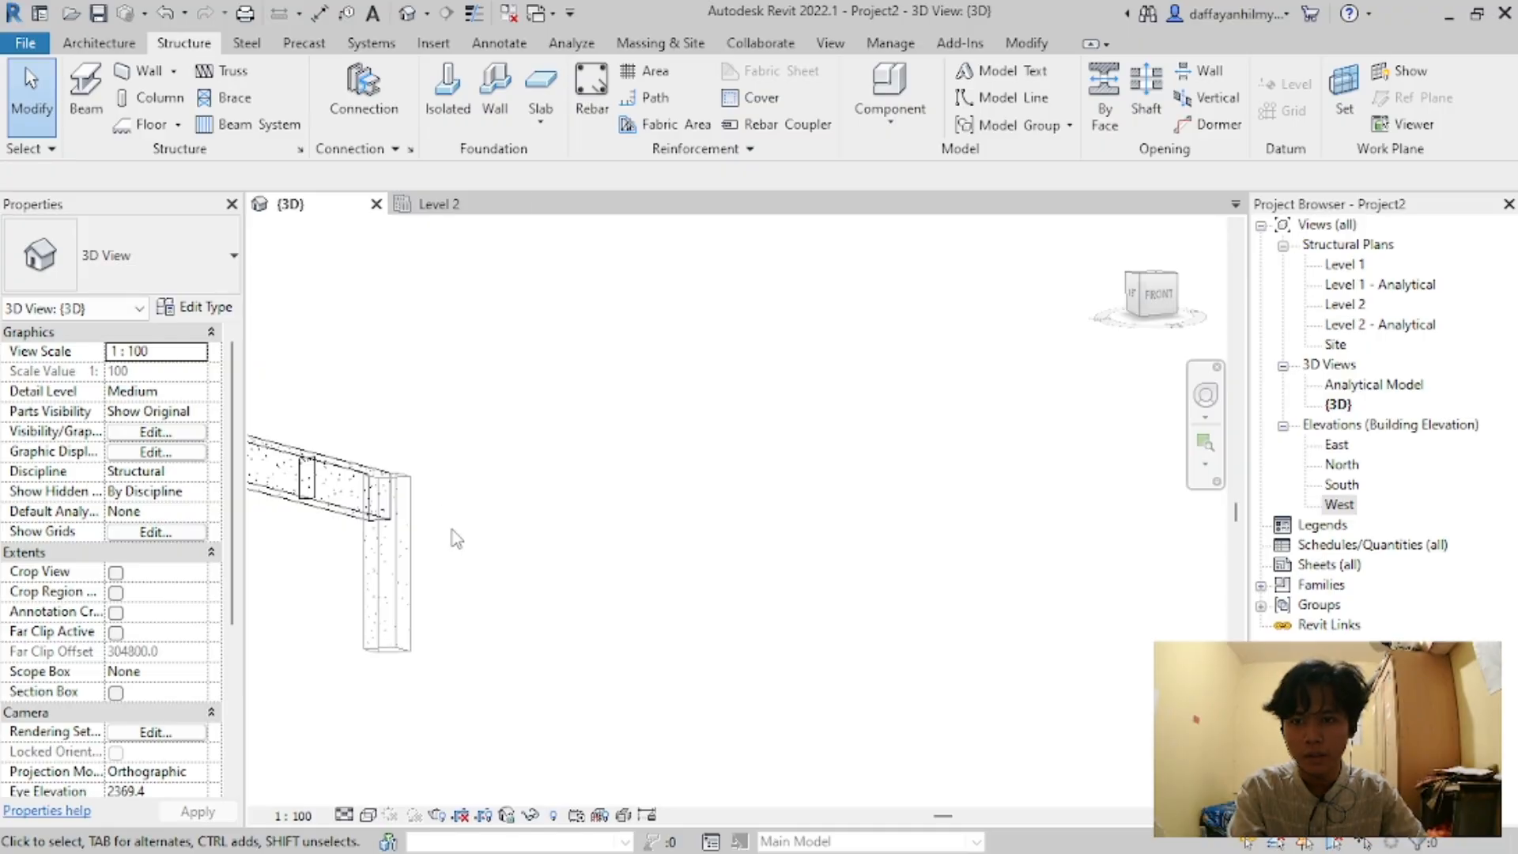
{"action": "scroll", "coordinate": [442, 522], "scroll_direction": "down", "scroll_amount": 3}
{"action": "scroll", "coordinate": [409, 512], "scroll_direction": "up", "scroll_amount": 6}
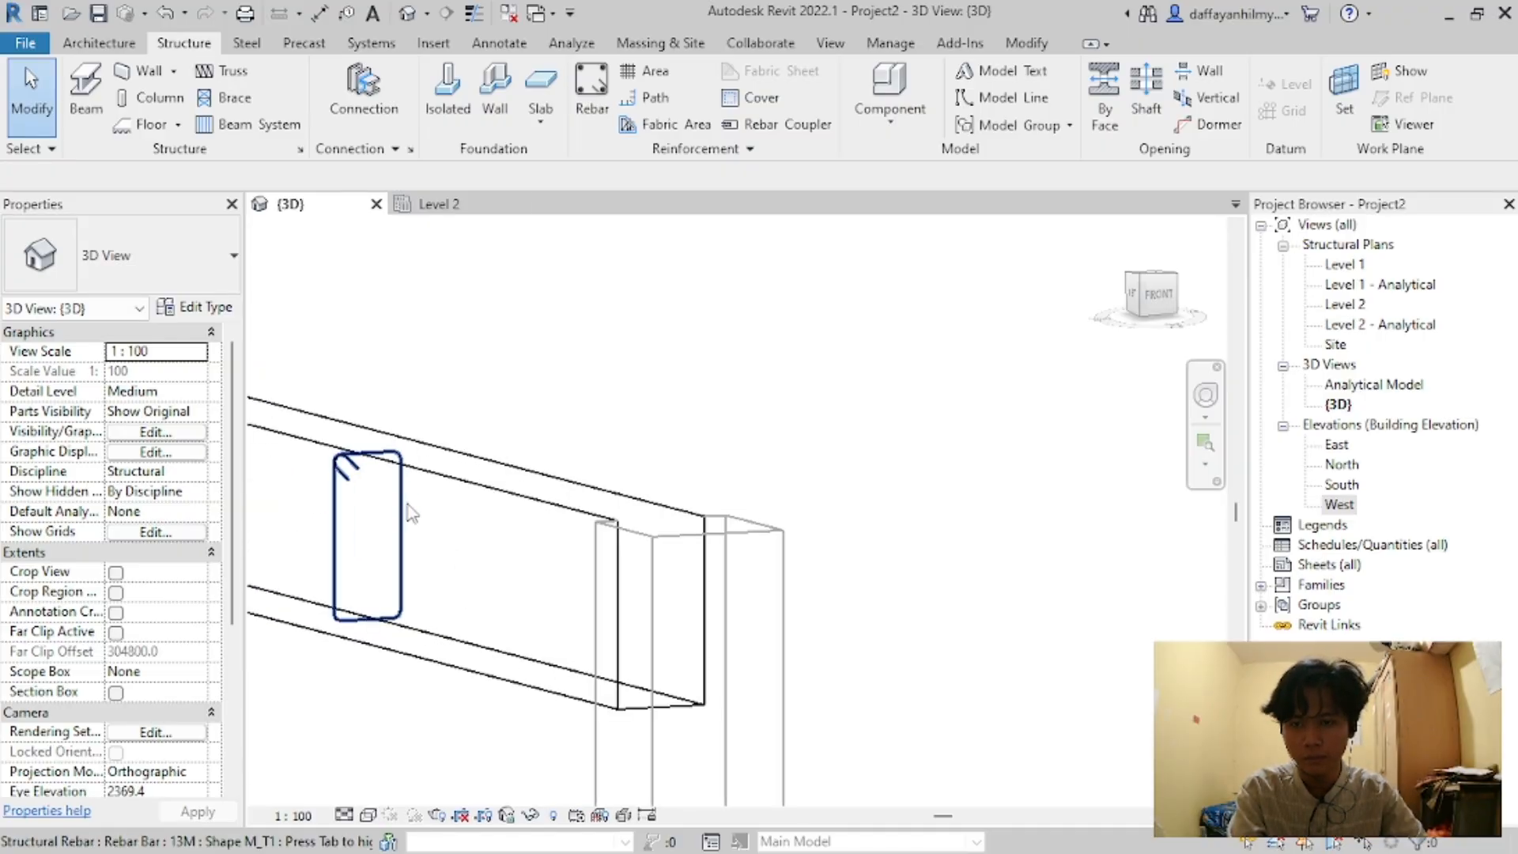
{"action": "scroll", "coordinate": [815, 375], "scroll_direction": "down", "scroll_amount": 2}
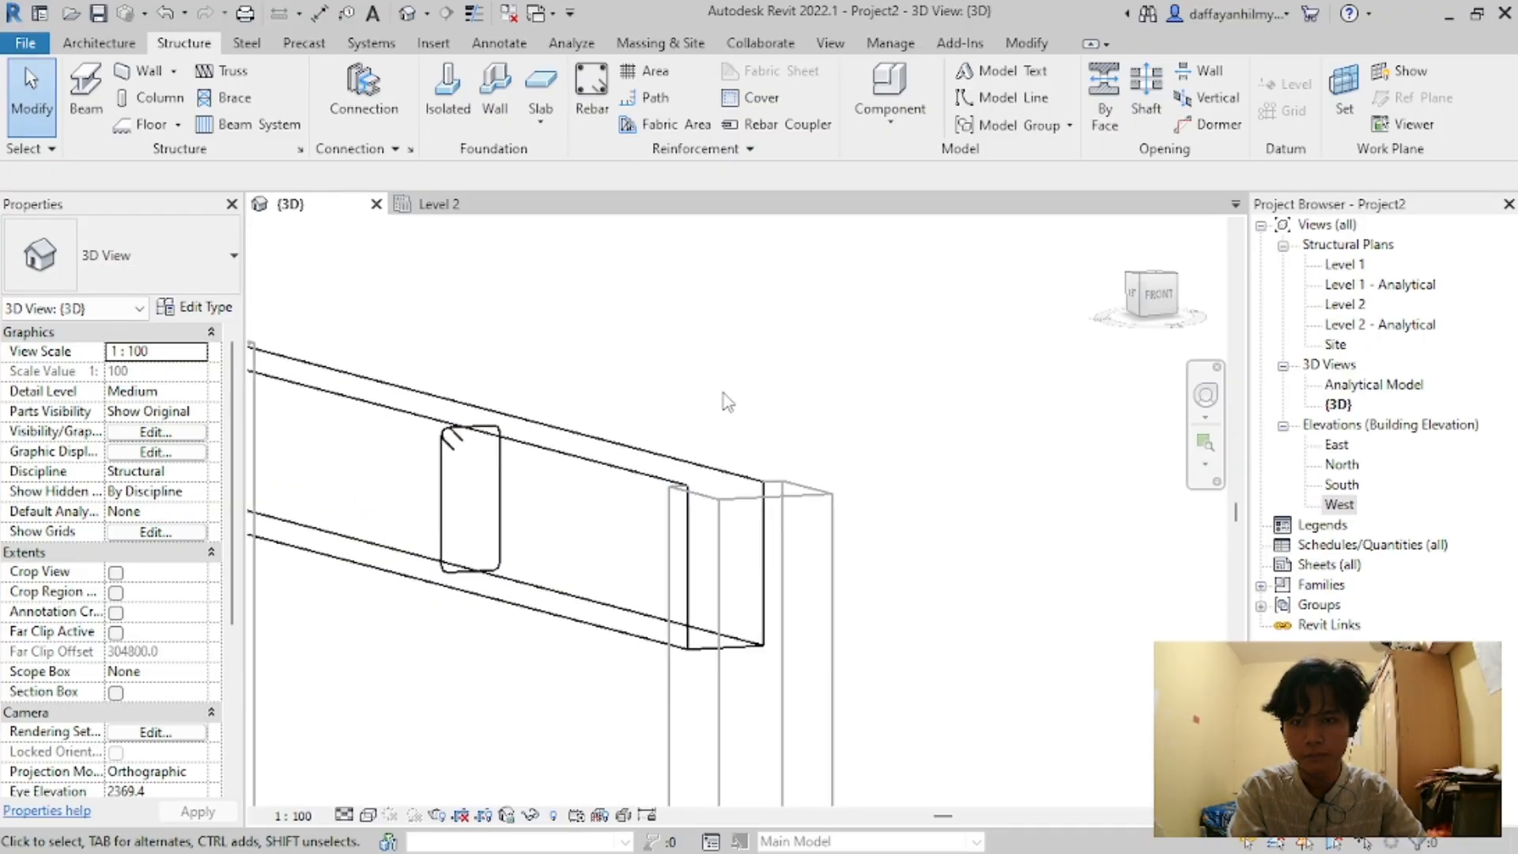
{"action": "left_click", "coordinate": [444, 207]}
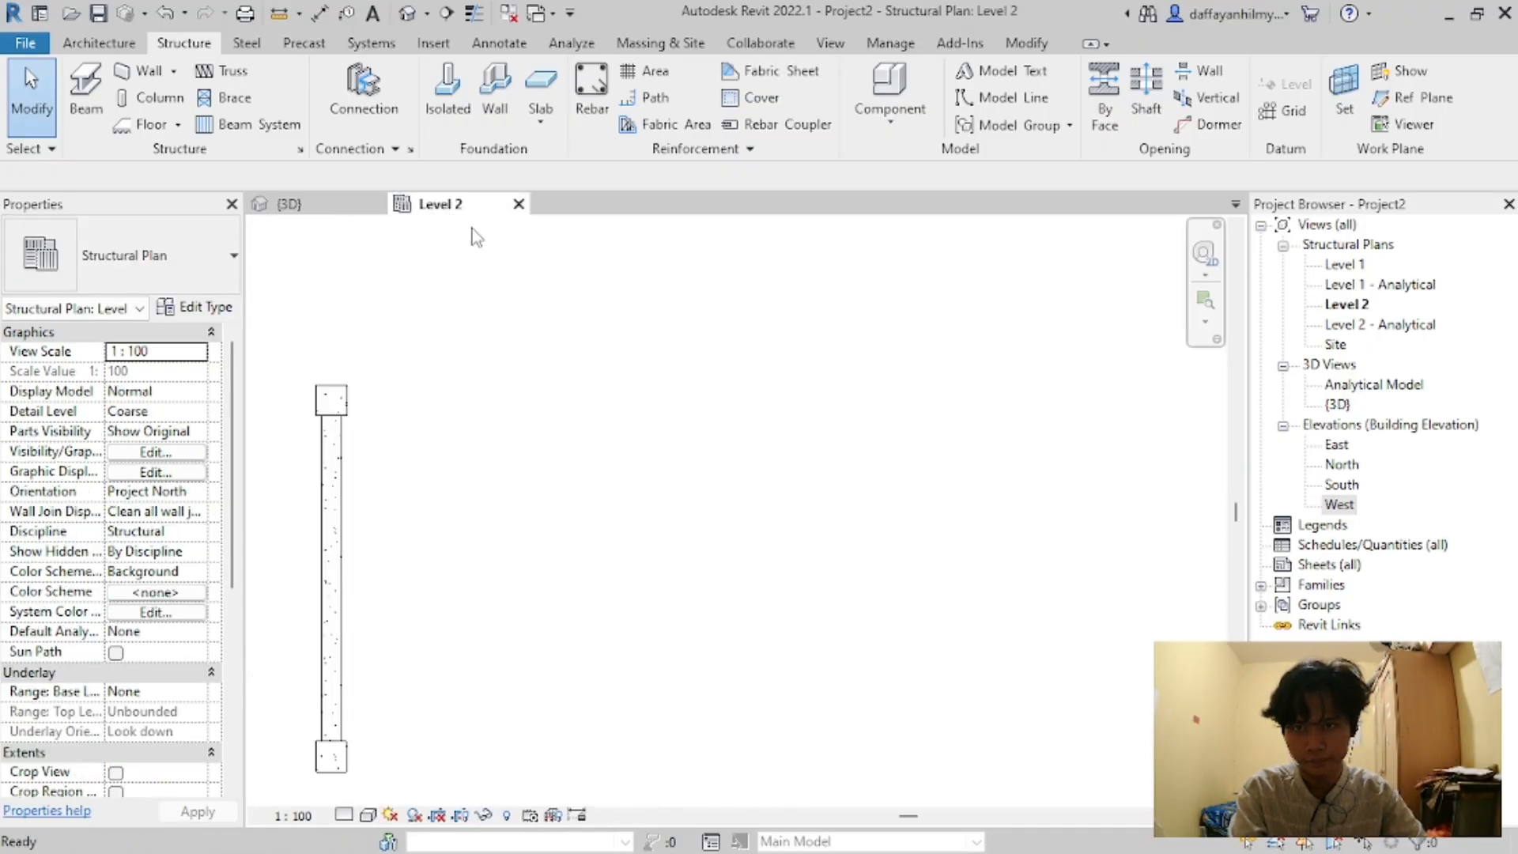
{"action": "left_click", "coordinate": [303, 207]}
{"action": "double_click", "coordinate": [1337, 445]}
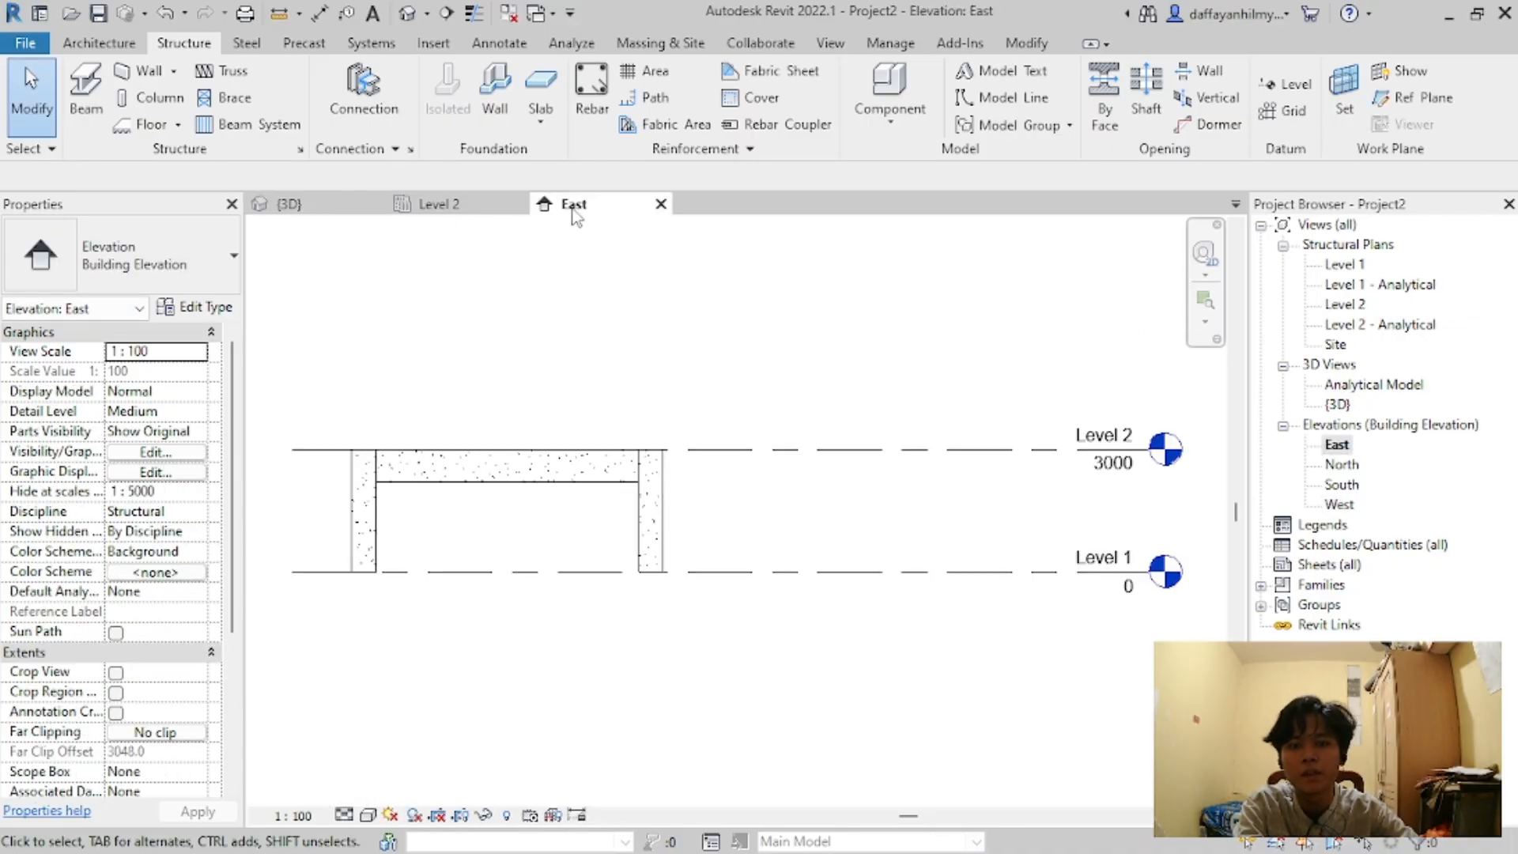
{"action": "mouse_move", "coordinate": [574, 209]}
{"action": "left_mouse_down"}
{"action": "mouse_move", "coordinate": [396, 240]}
{"action": "mouse_move", "coordinate": [413, 210]}
{"action": "mouse_move", "coordinate": [577, 196]}
{"action": "mouse_move", "coordinate": [563, 226]}
{"action": "left_mouse_up"}
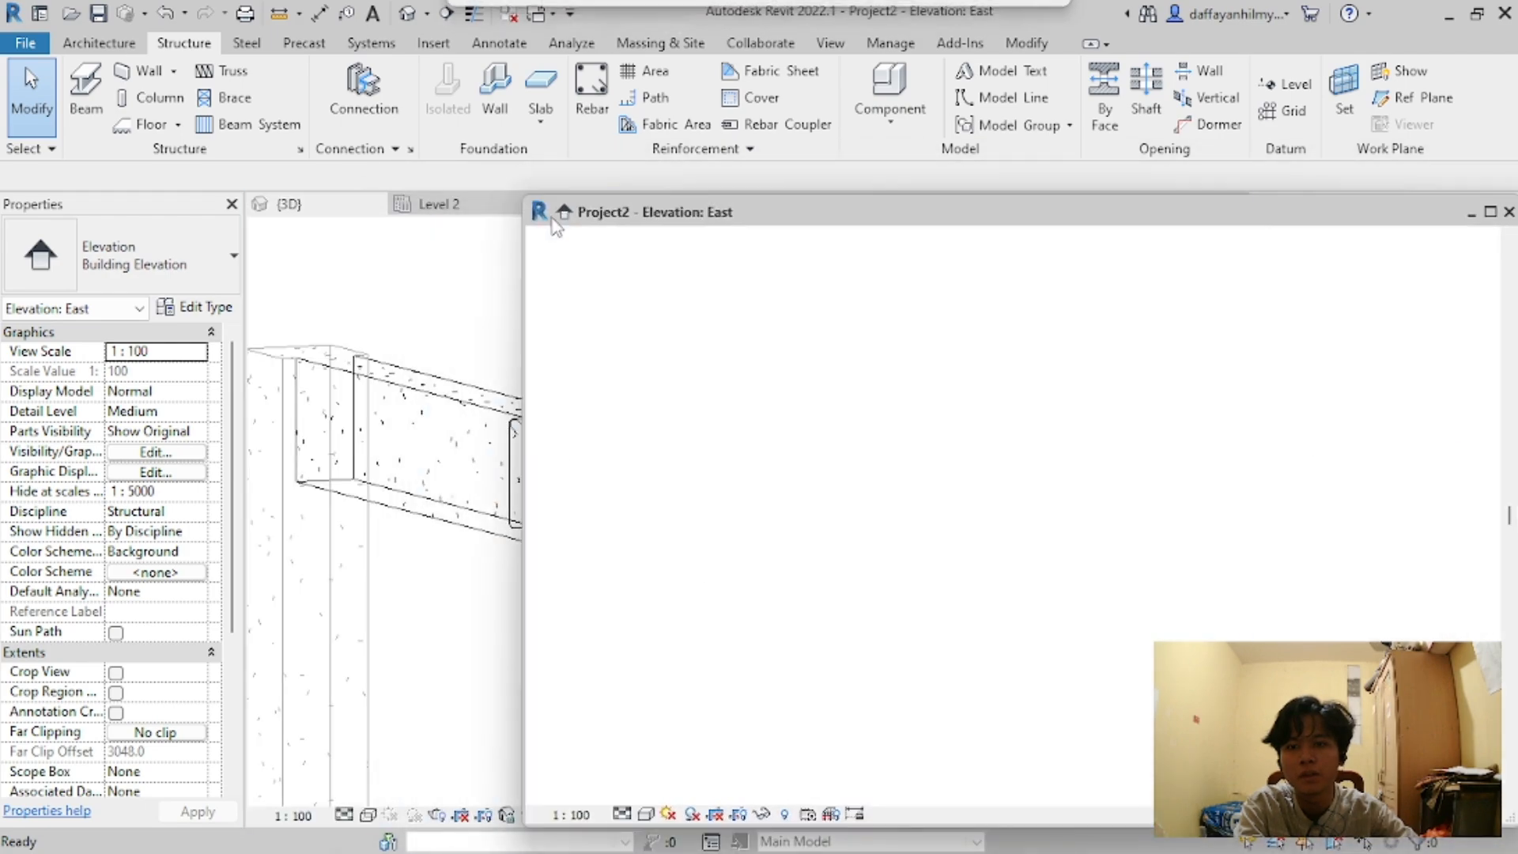
{"action": "double_click", "coordinate": [887, 215]}
{"action": "left_click", "coordinate": [1506, 15]}
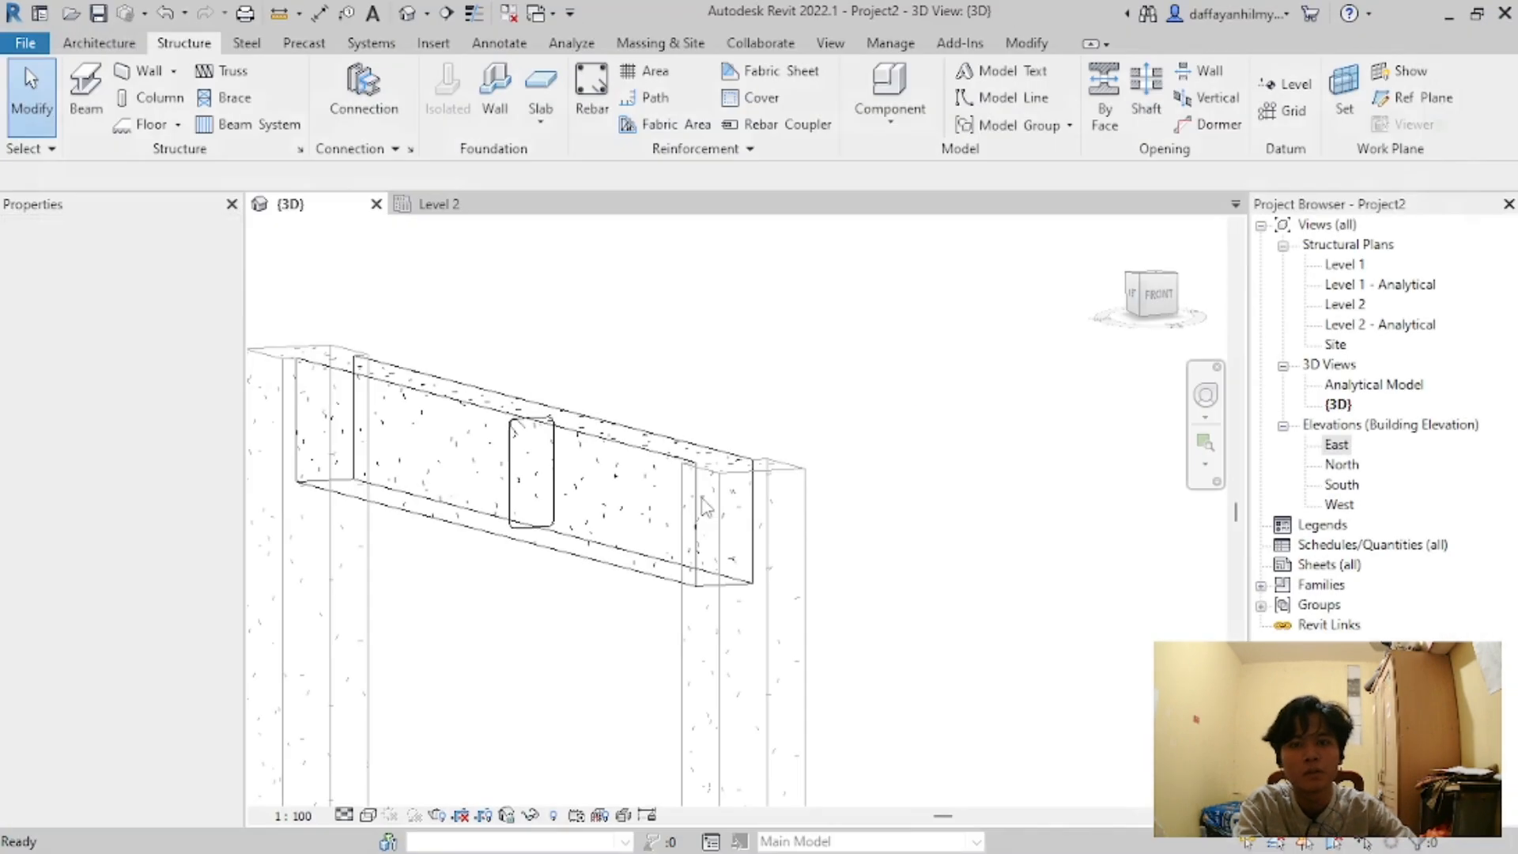
Step: Open the East elevation and close the Level 2 plan
{"action": "double_click", "coordinate": [1336, 445]}
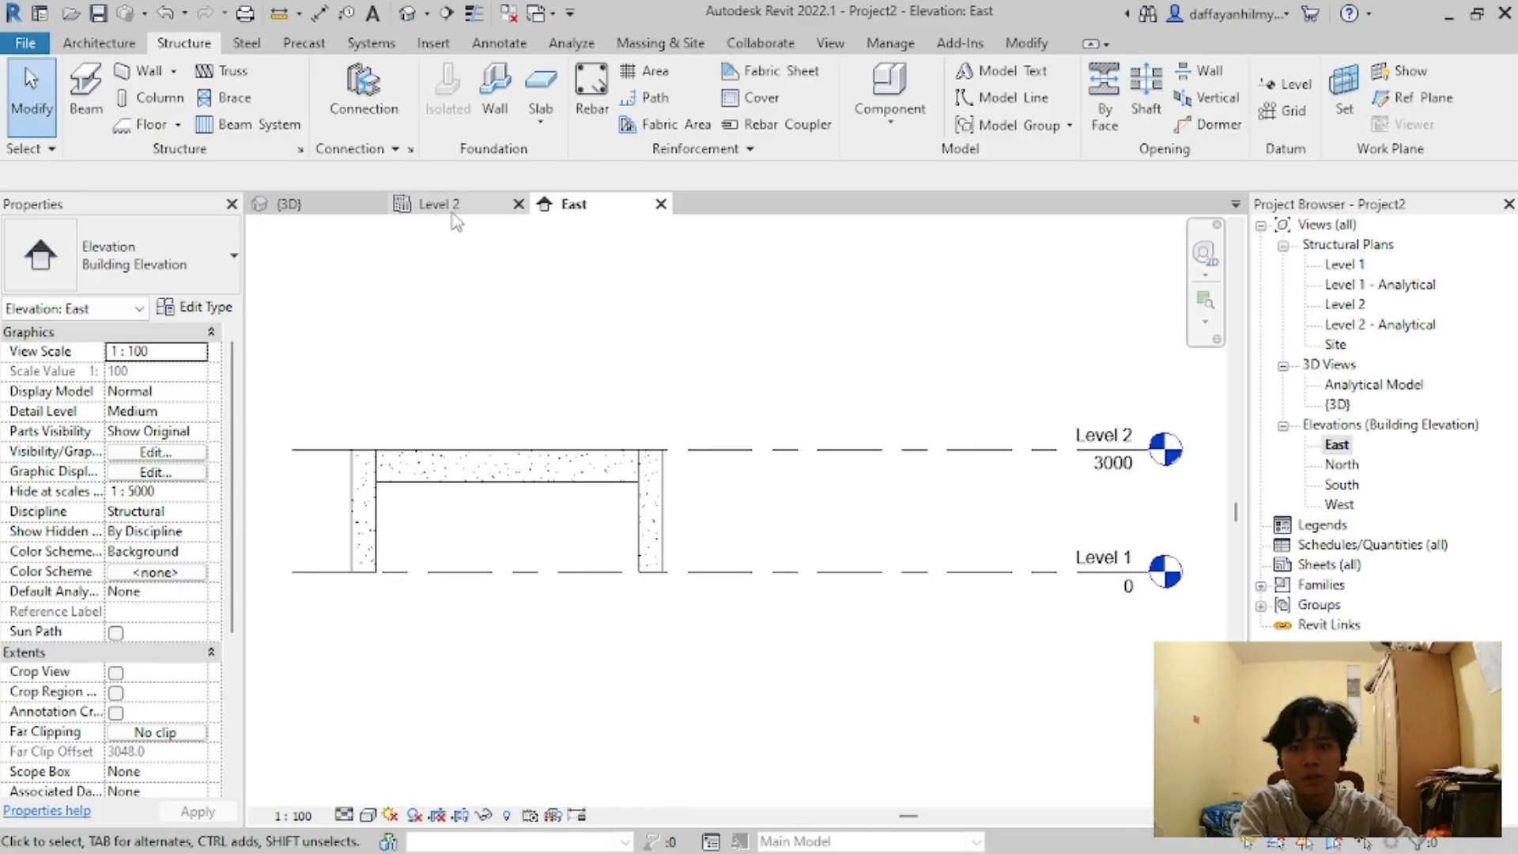
{"action": "left_click", "coordinate": [519, 204]}
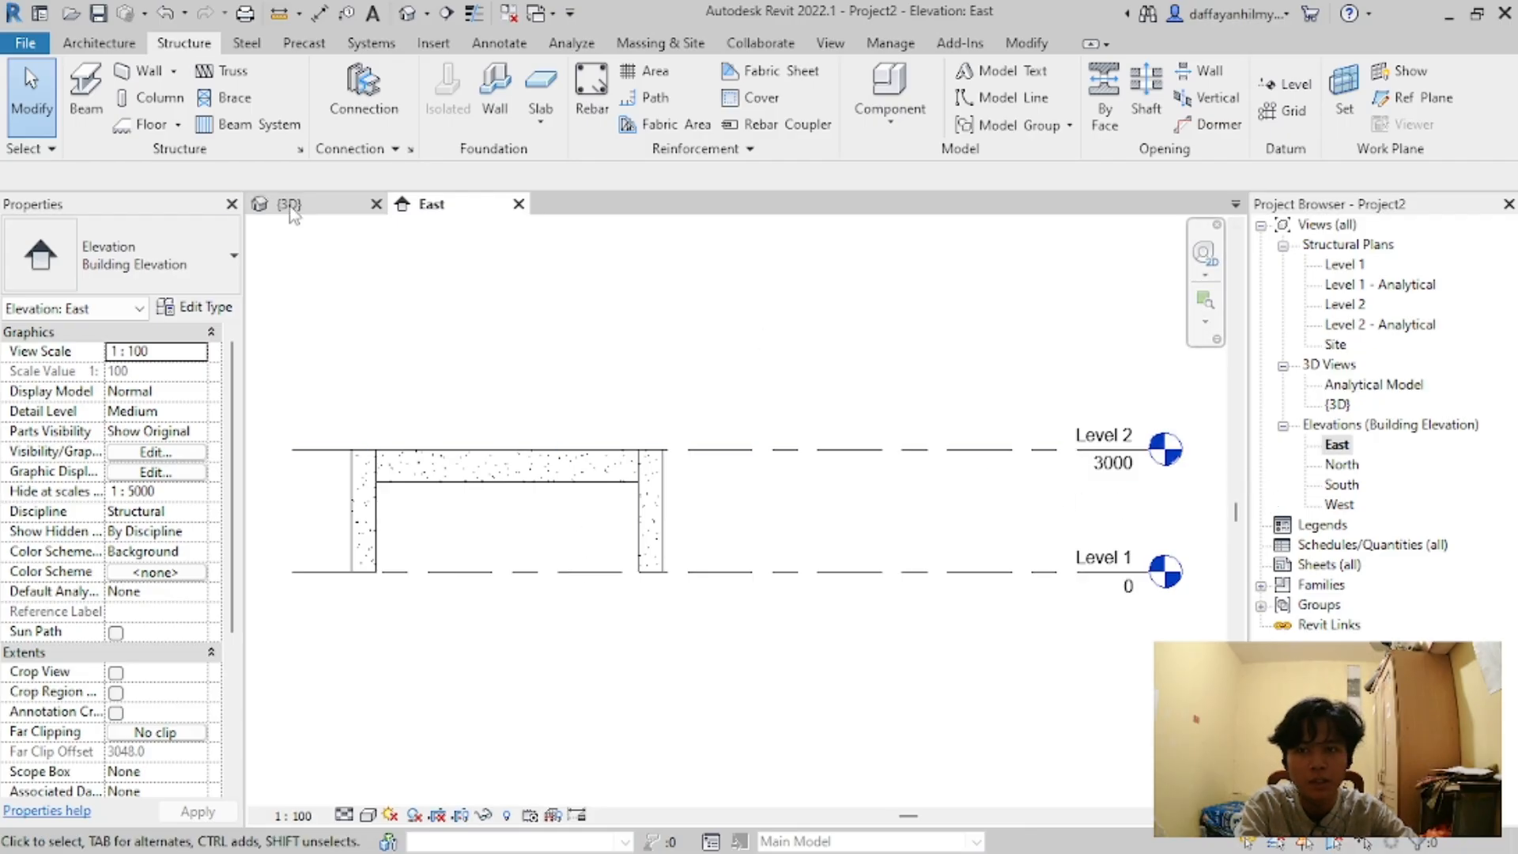
Step: Undo the deletion of Section 1, redoing the separate beam's deletion, and return to the East elevation
{"action": "left_click", "coordinate": [164, 13]}
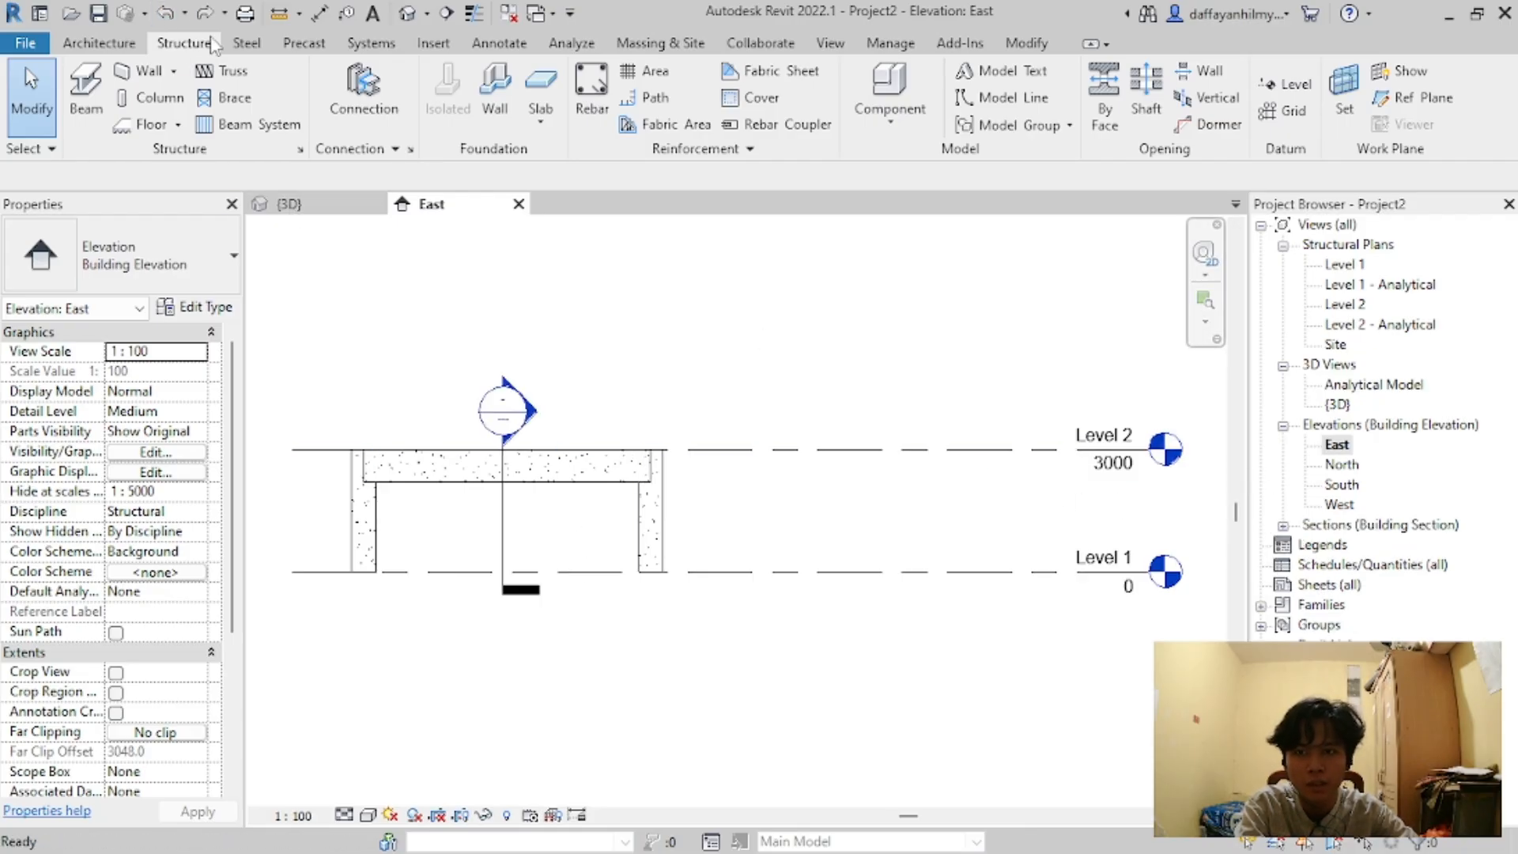
{"action": "left_click", "coordinate": [165, 17]}
{"action": "left_click", "coordinate": [206, 15]}
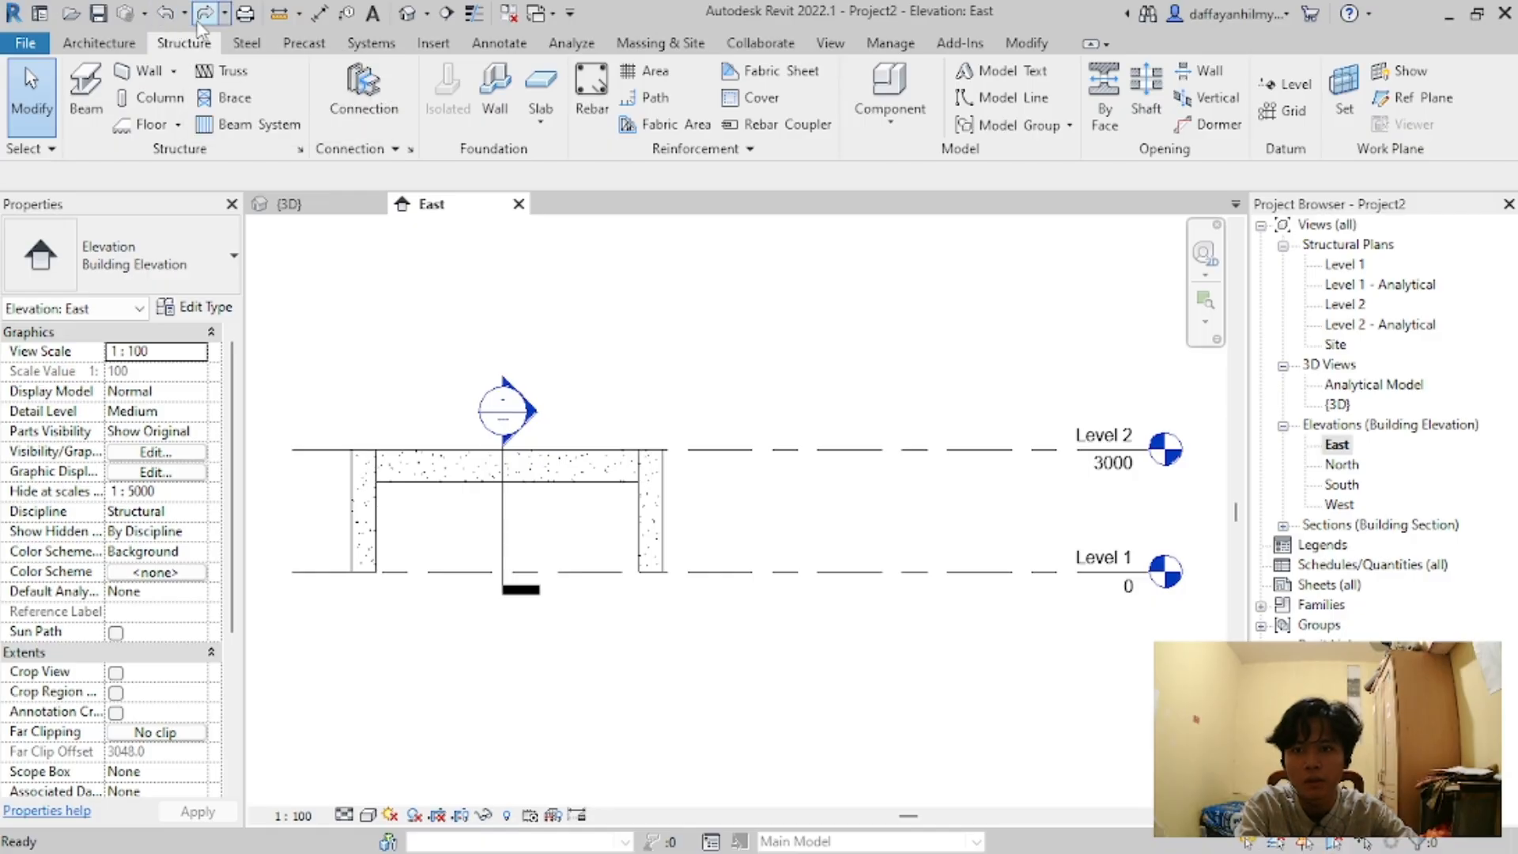
{"action": "left_click", "coordinate": [170, 19]}
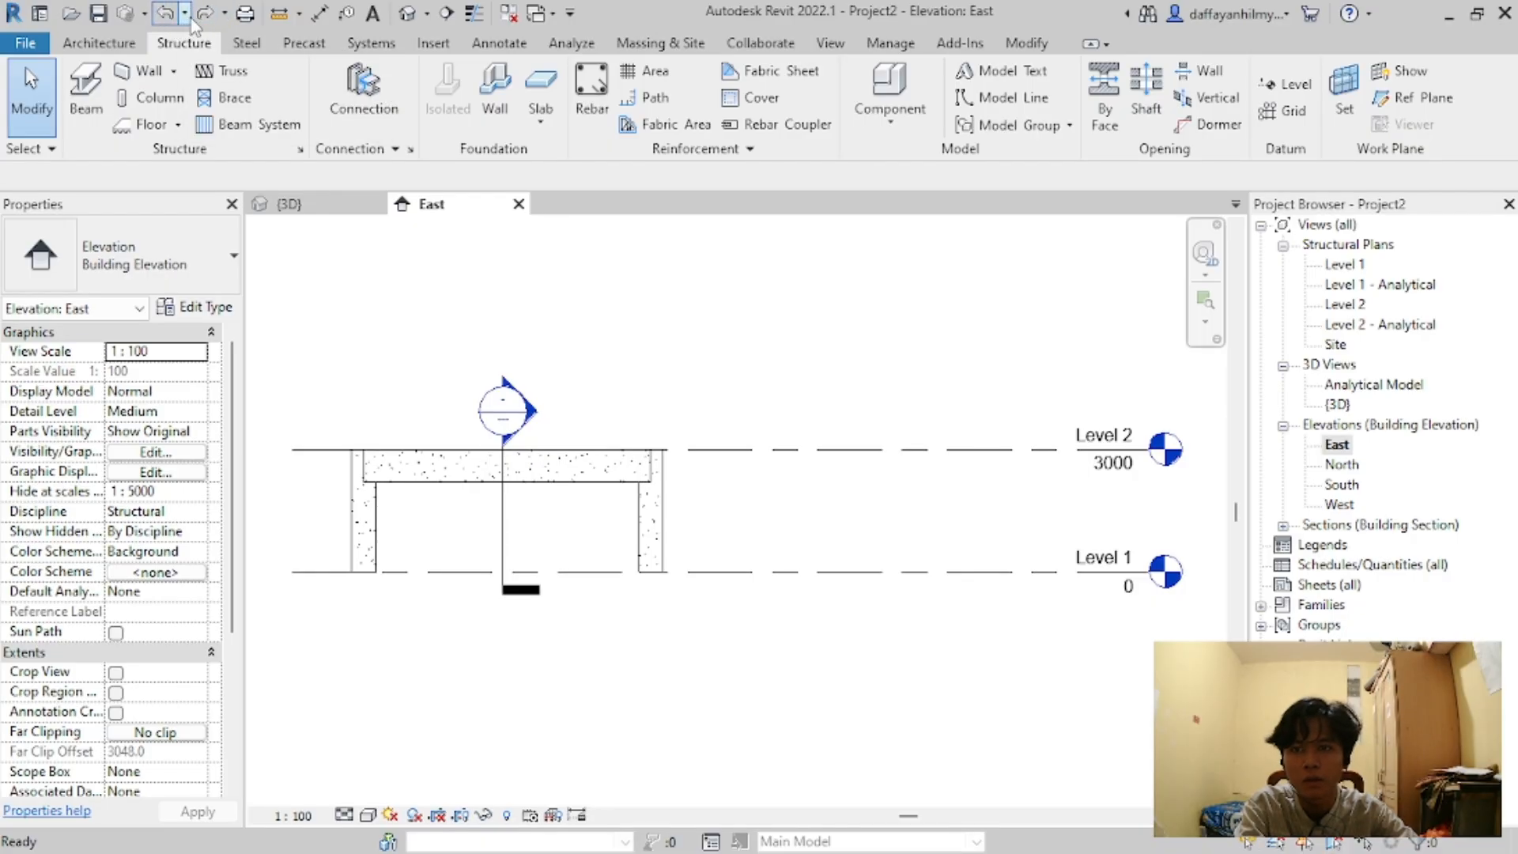
{"action": "left_click", "coordinate": [184, 13]}
{"action": "left_click", "coordinate": [202, 32]}
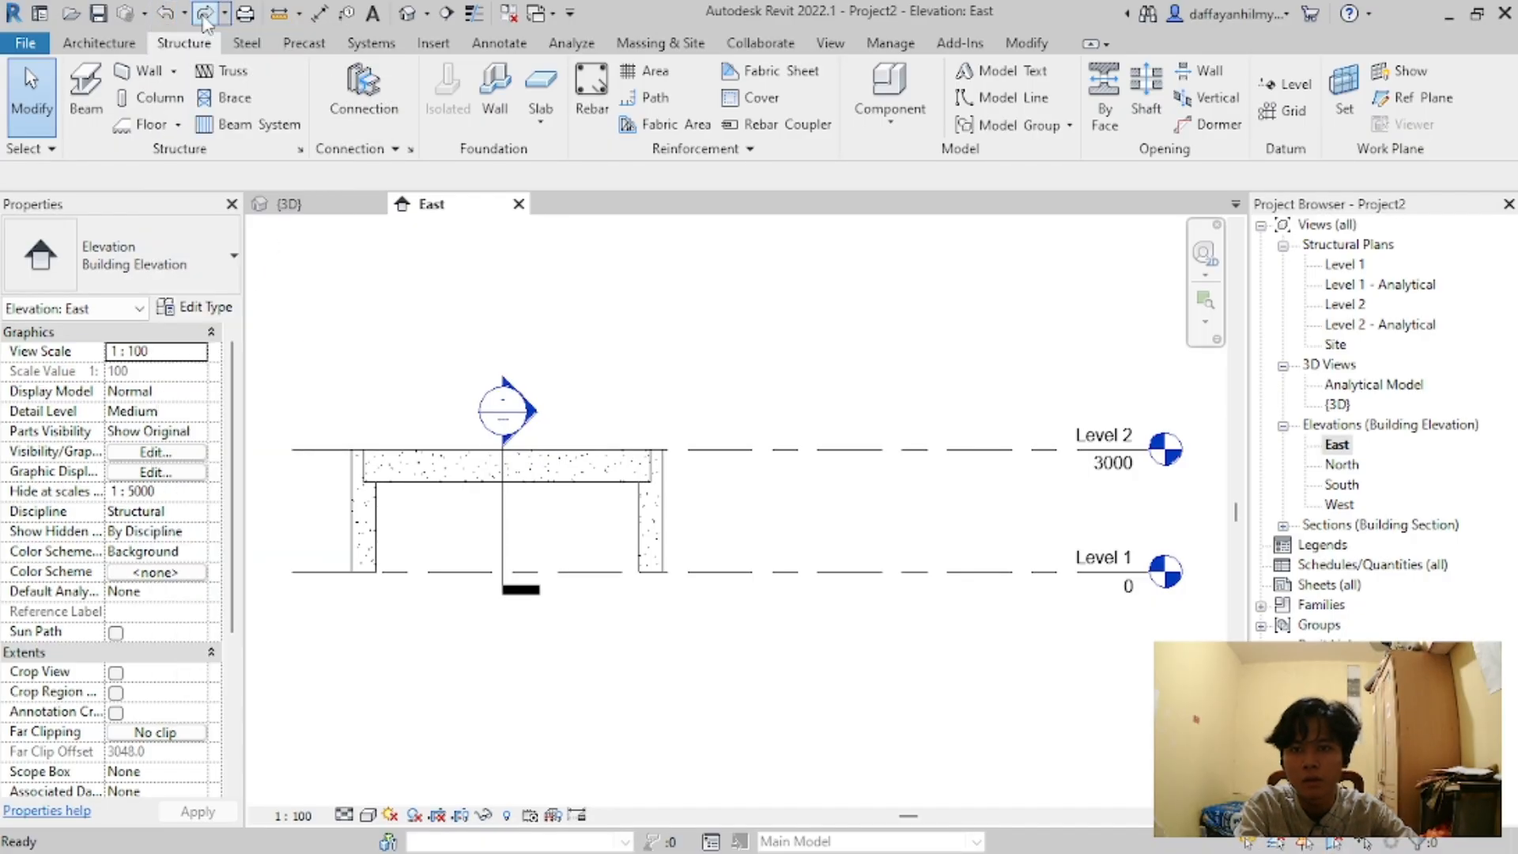
{"action": "left_click", "coordinate": [347, 208]}
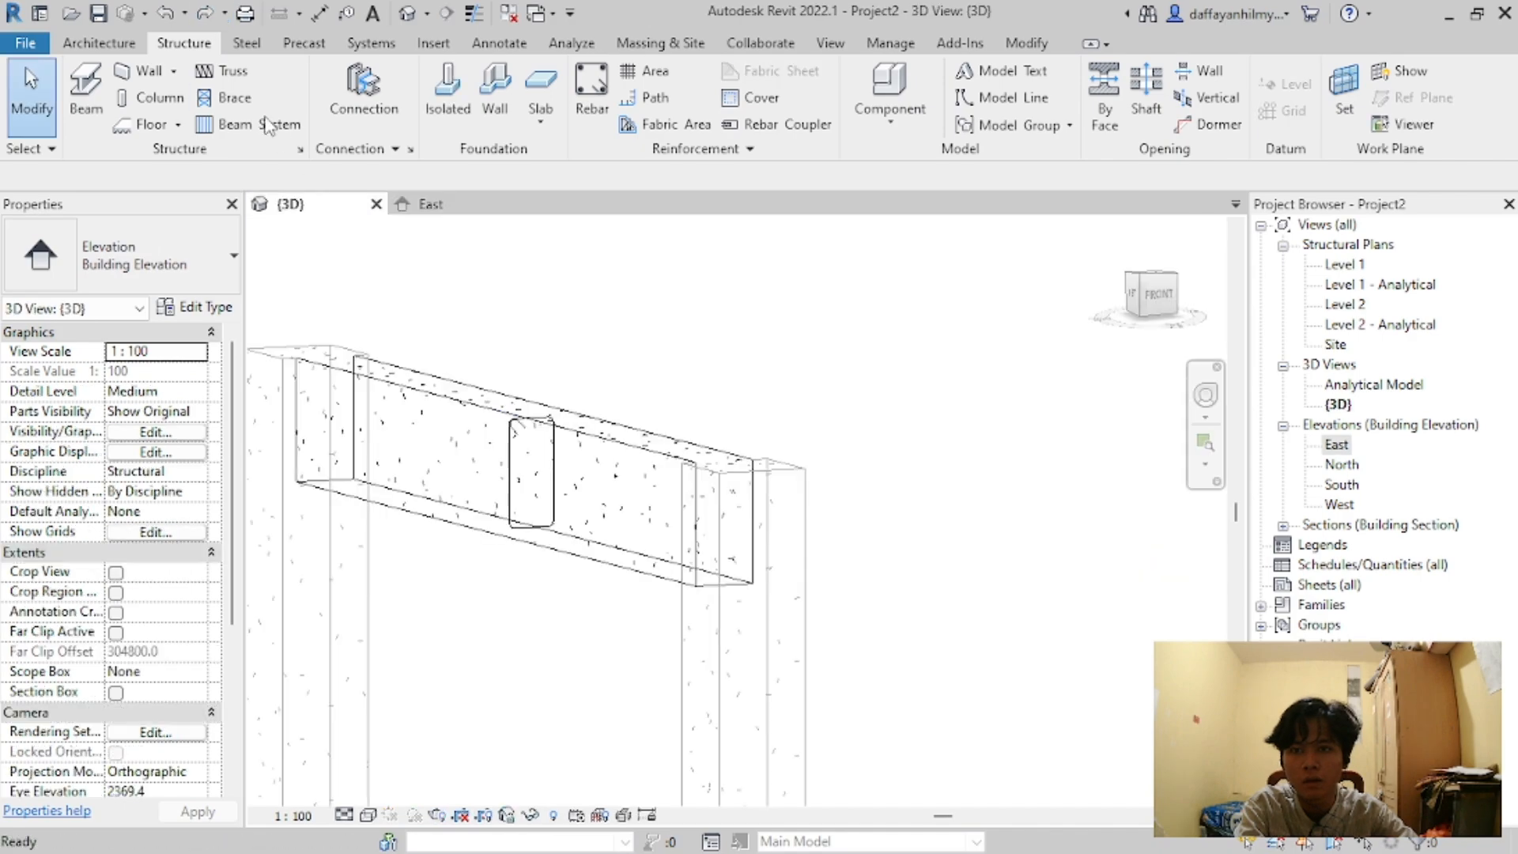
{"action": "left_click", "coordinate": [215, 17]}
{"action": "left_click", "coordinate": [427, 204]}
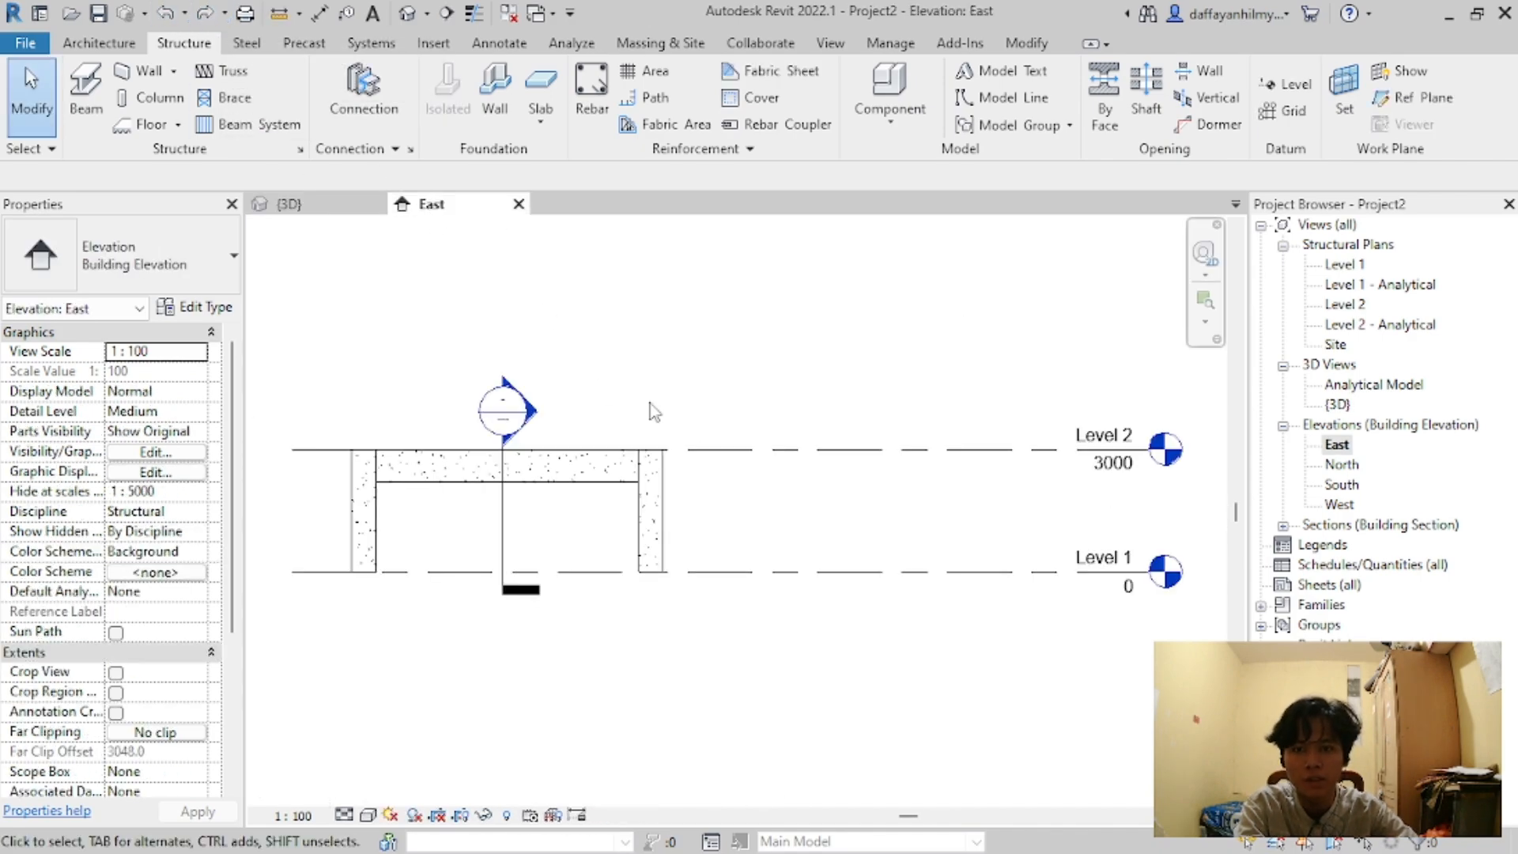
Step: Open the Section 1 view and tile it with the 3D view and East elevation
{"action": "double_click", "coordinate": [1306, 525]}
{"action": "double_click", "coordinate": [1352, 544]}
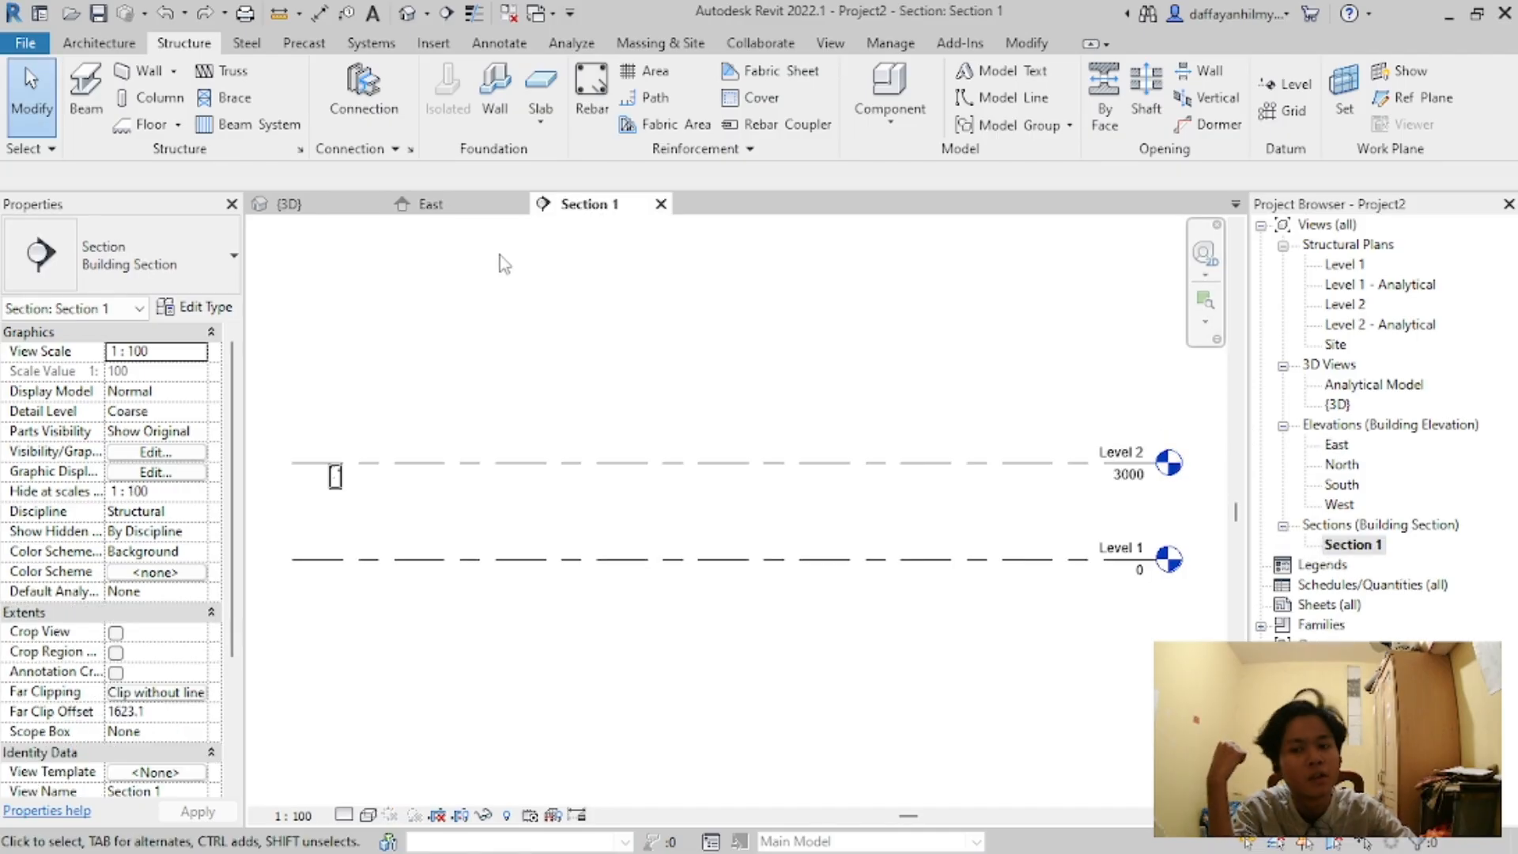
{"action": "left_click", "coordinate": [340, 204]}
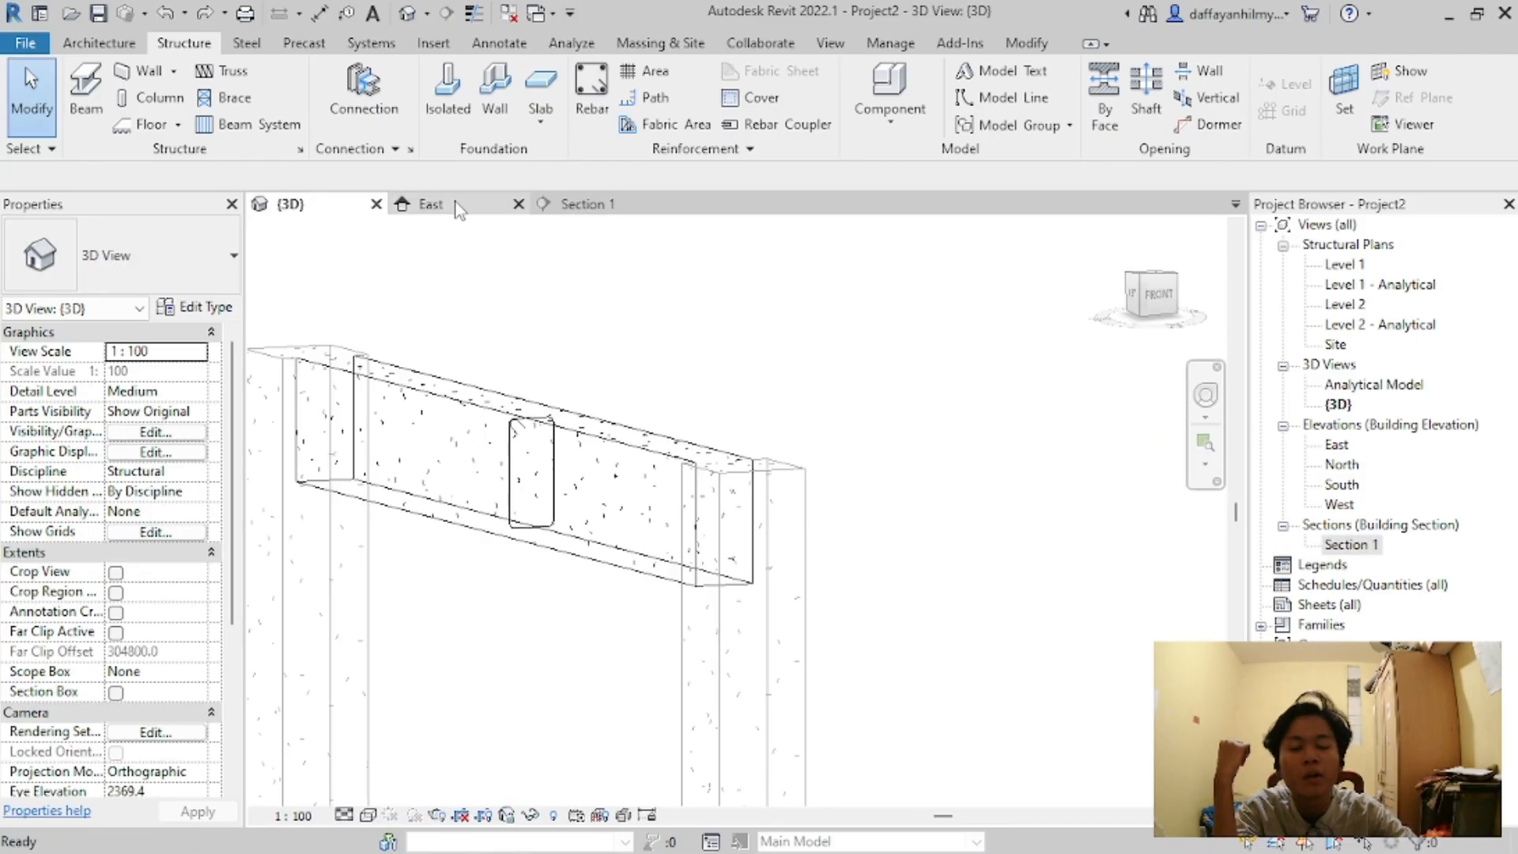
{"action": "key", "text": "w"}
{"action": "key", "text": "t"}
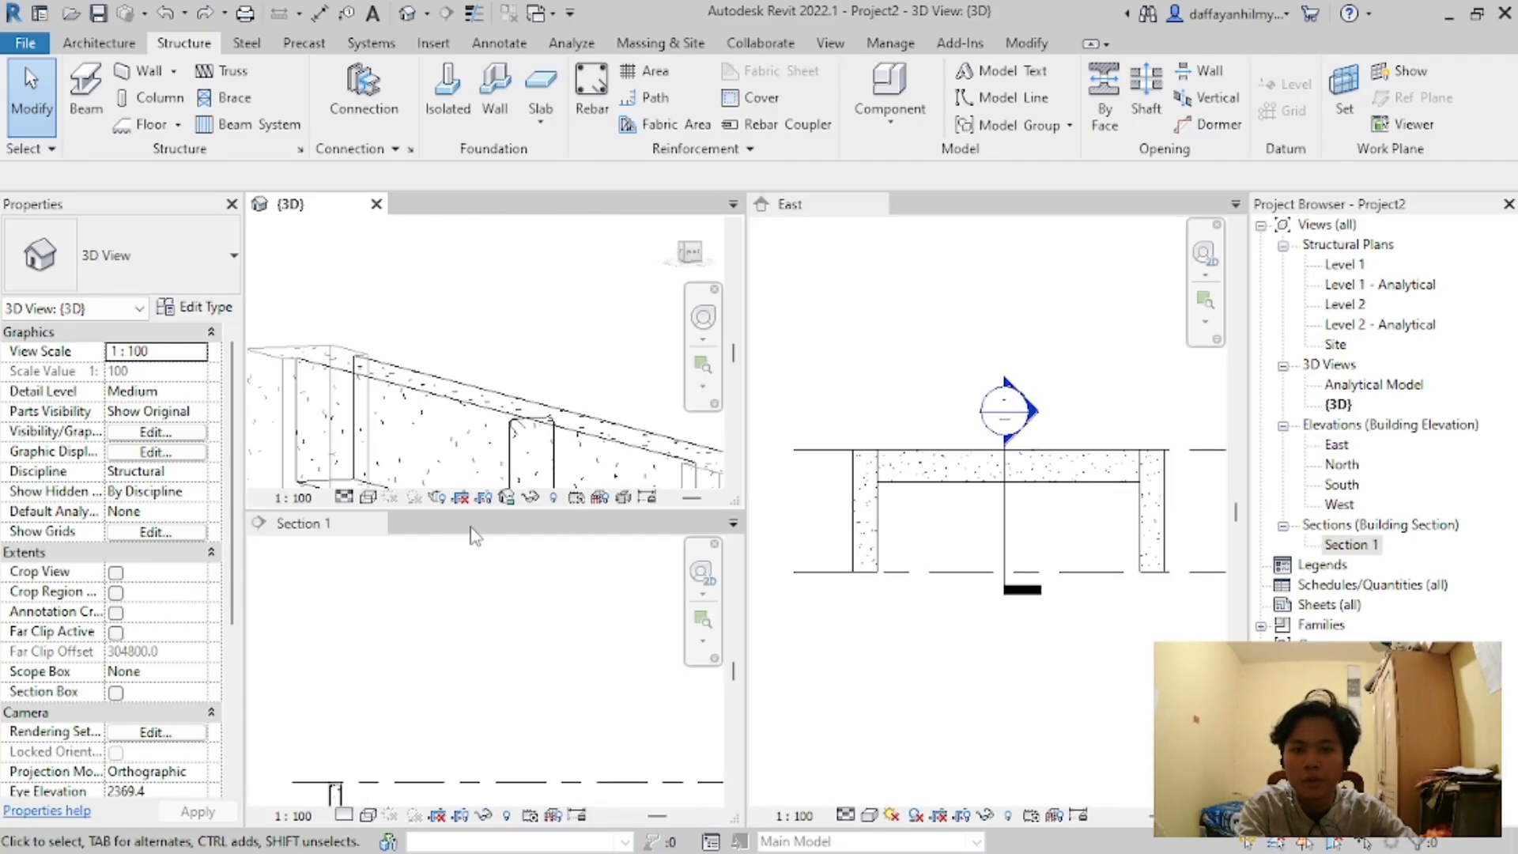
{"action": "left_click", "coordinate": [937, 207]}
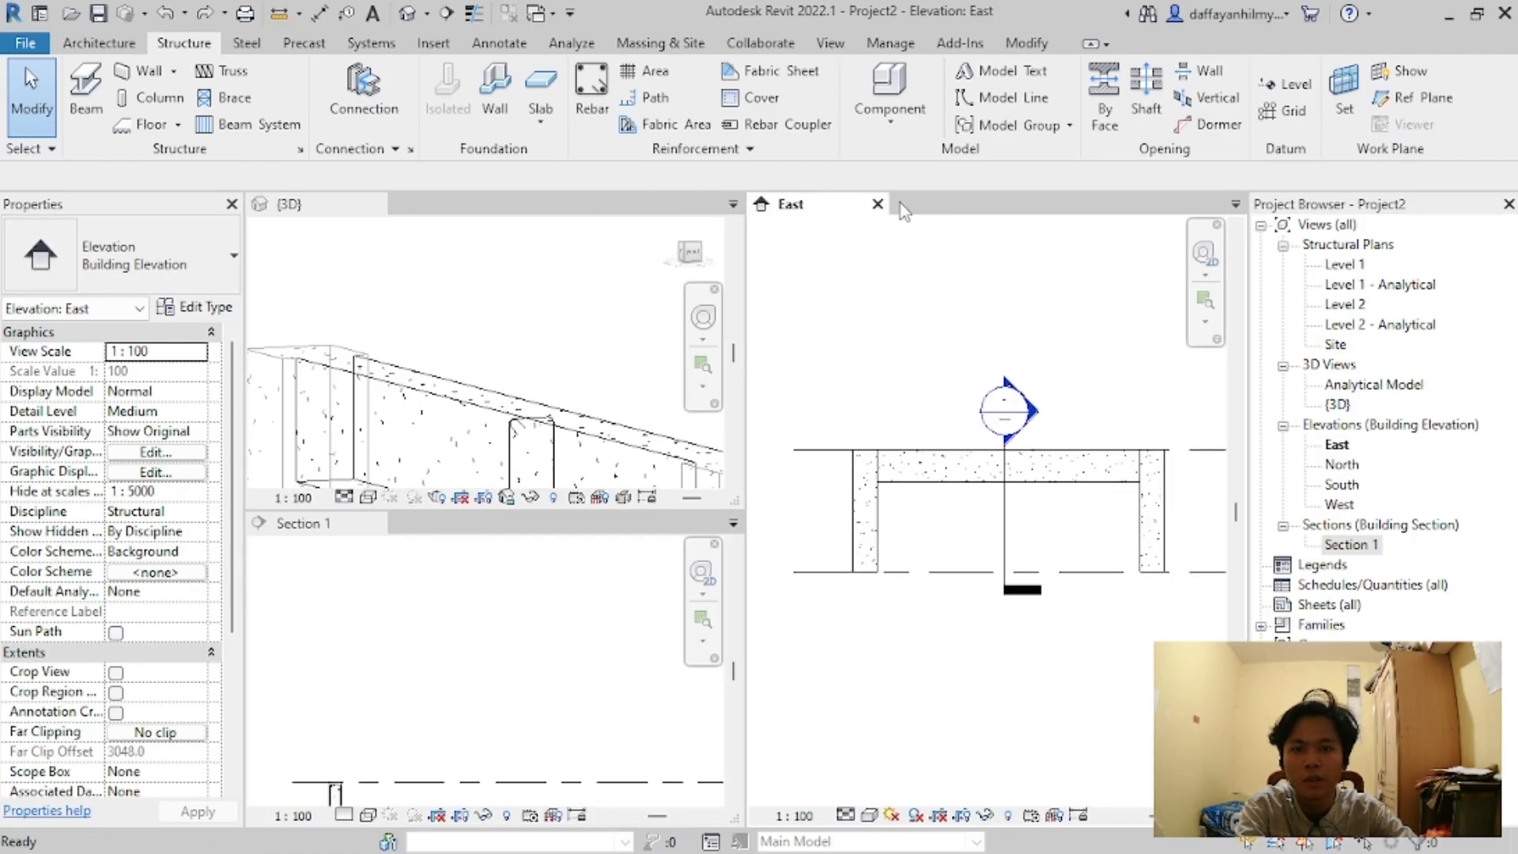
Step: Regroup the tiled views as tabs in one window, close the detached Section 1 view and return to the East elevation
{"action": "left_click_drag", "start_coordinate": [791, 204], "coordinate": [424, 226]}
{"action": "left_click", "coordinate": [614, 538]}
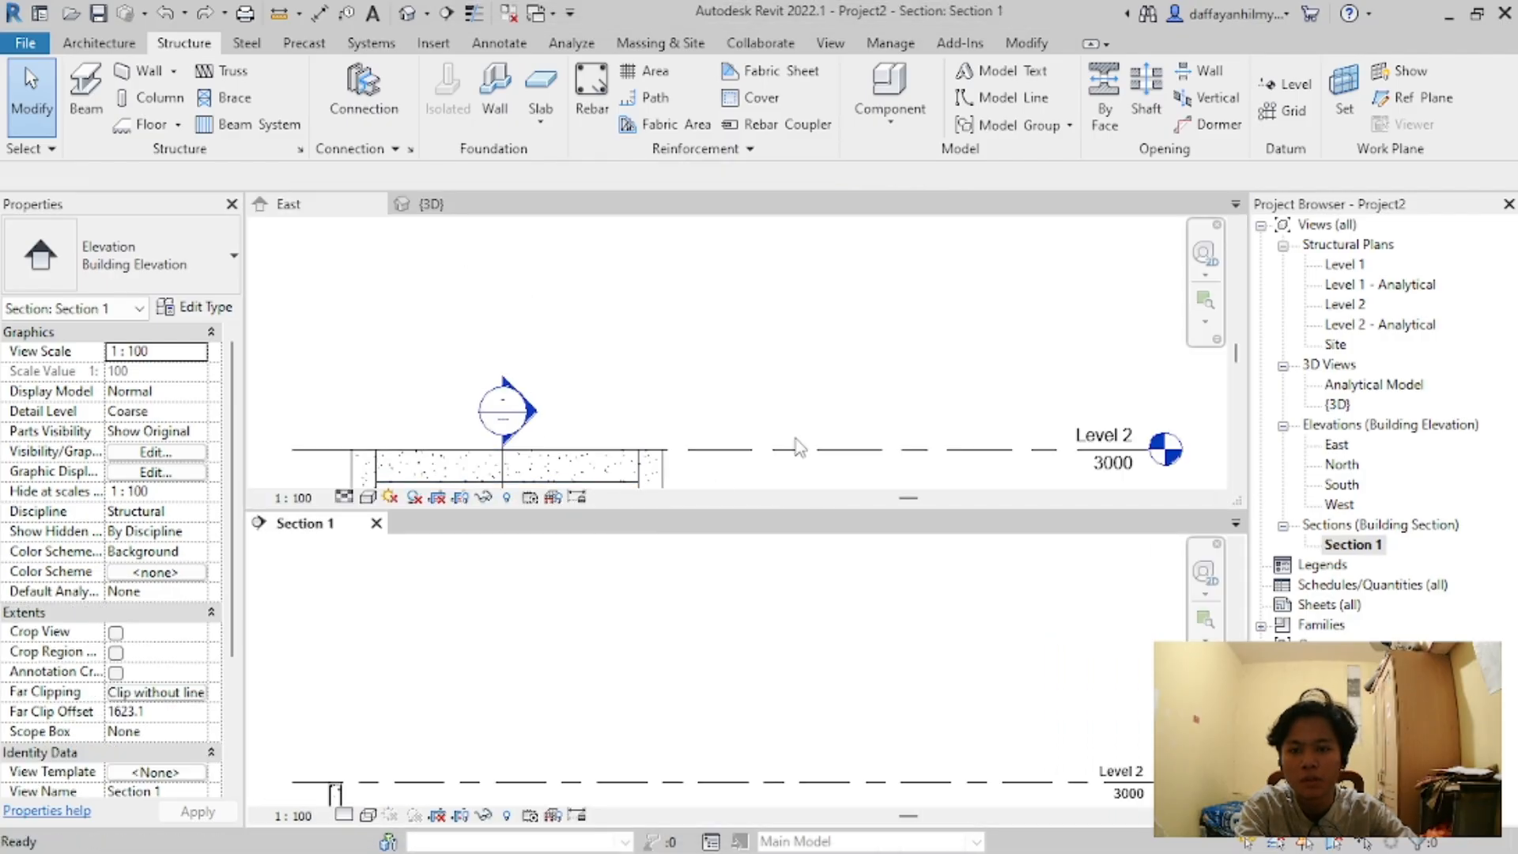
{"action": "left_click_drag", "start_coordinate": [305, 523], "coordinate": [838, 217]}
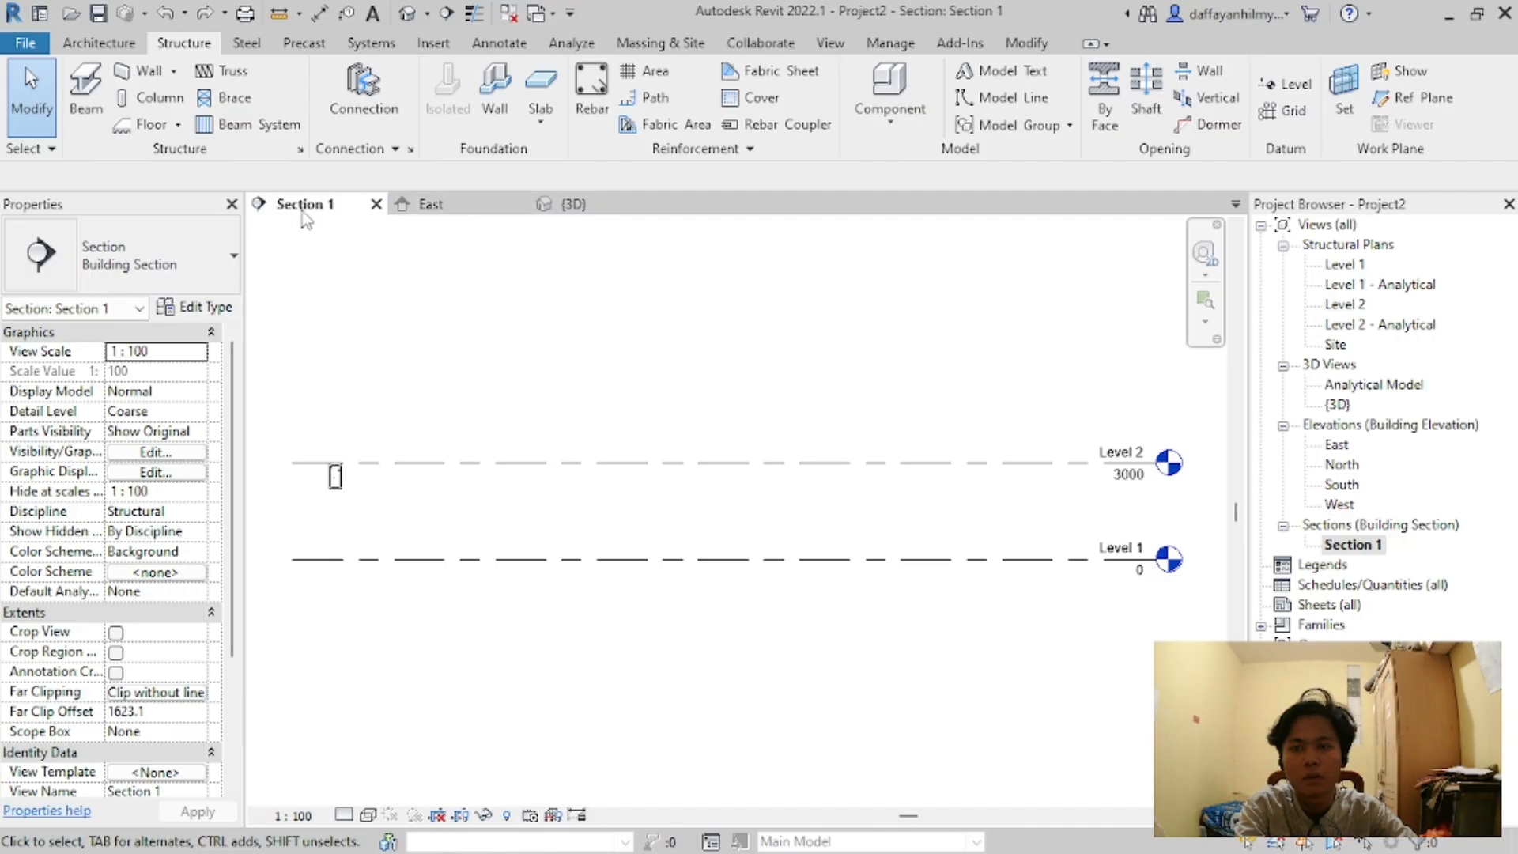
{"action": "left_click_drag", "start_coordinate": [301, 208], "coordinate": [387, 254]}
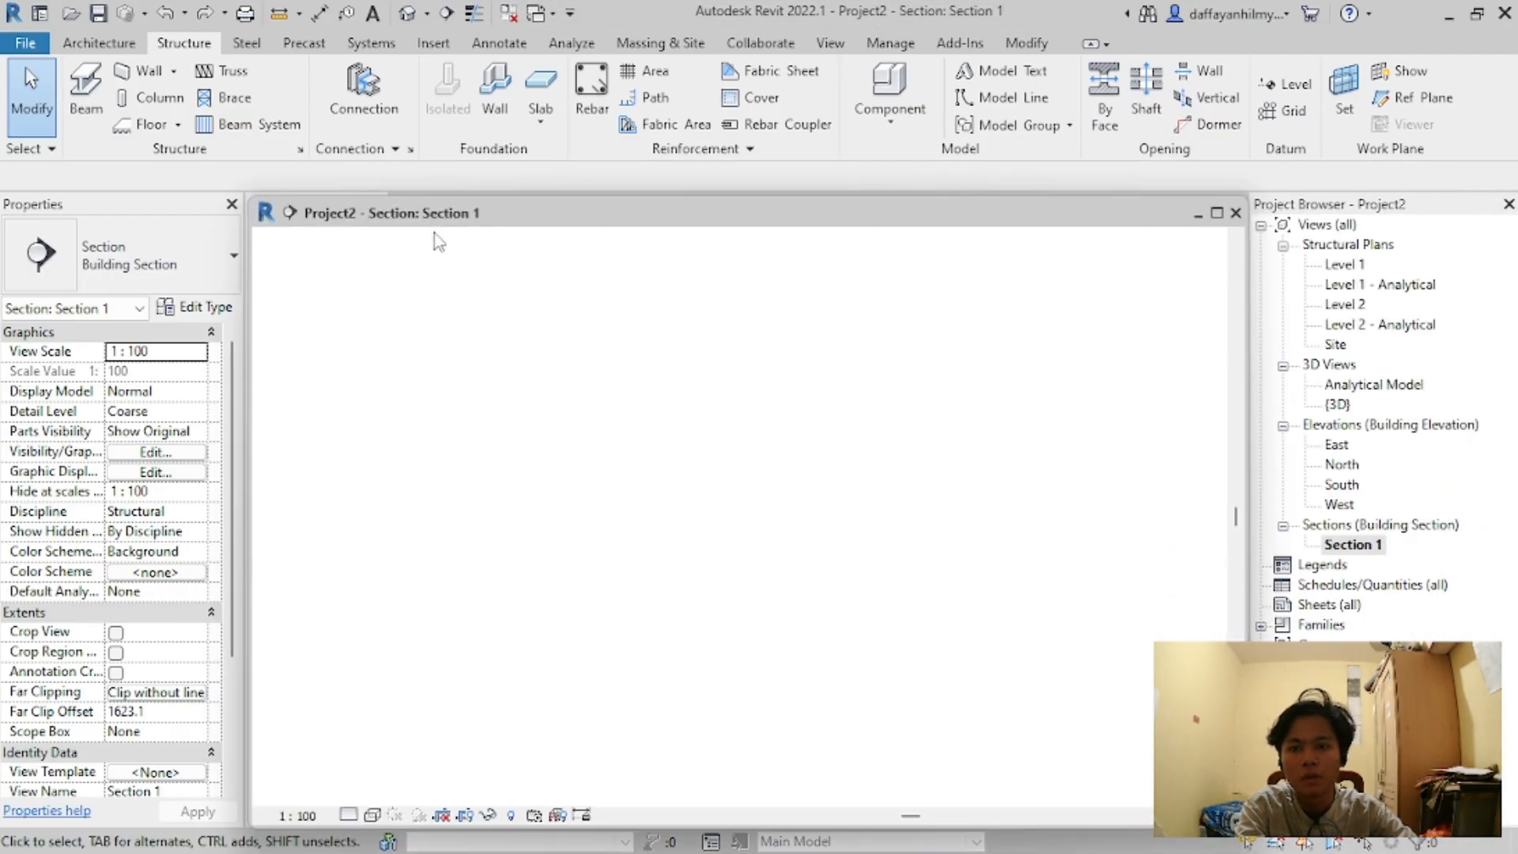
{"action": "left_click", "coordinate": [1231, 206]}
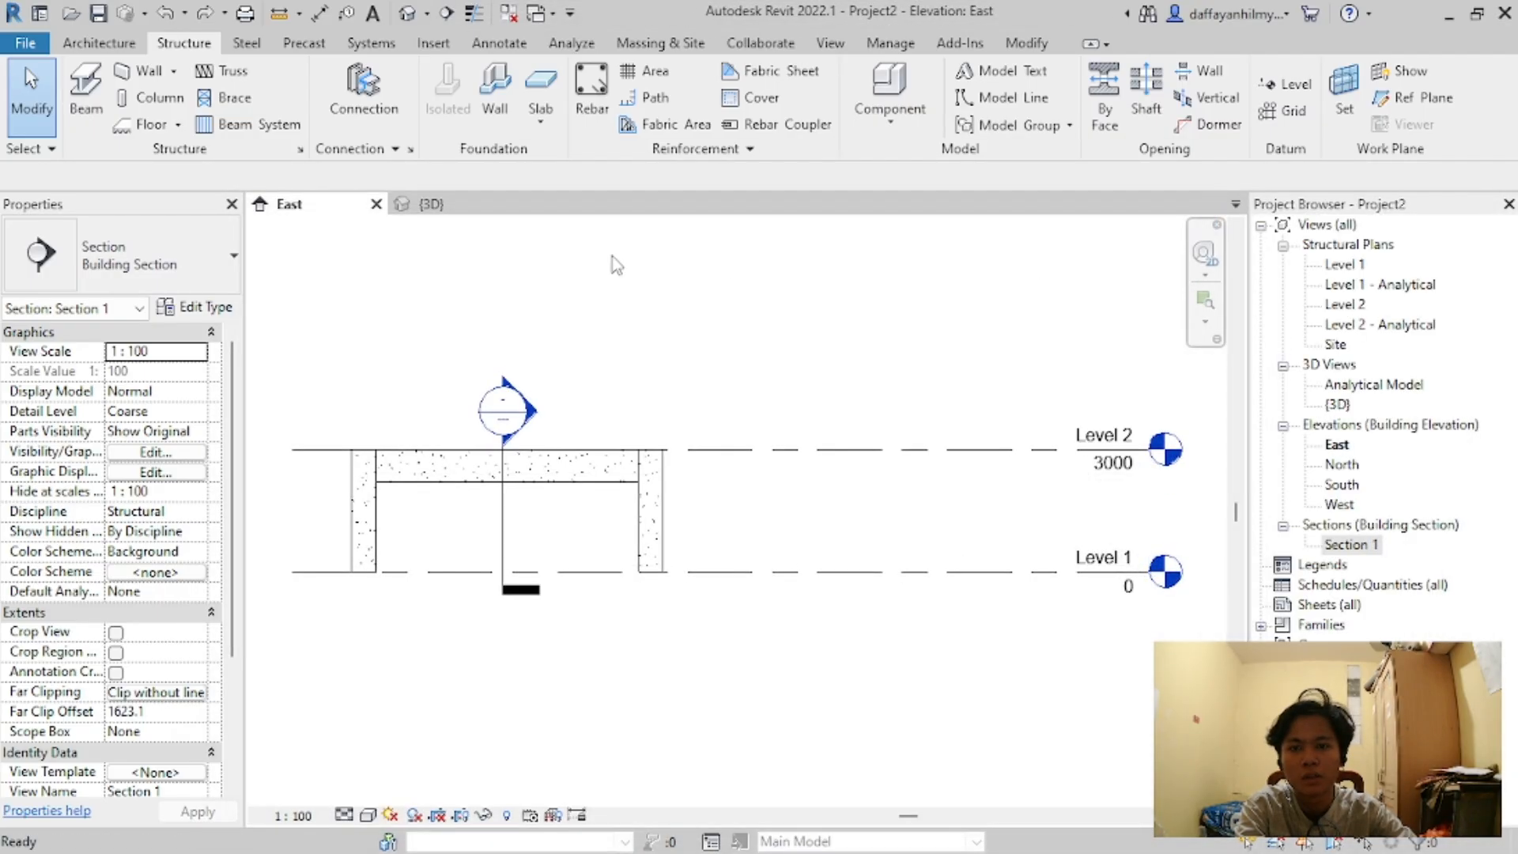
{"action": "left_click", "coordinate": [431, 204]}
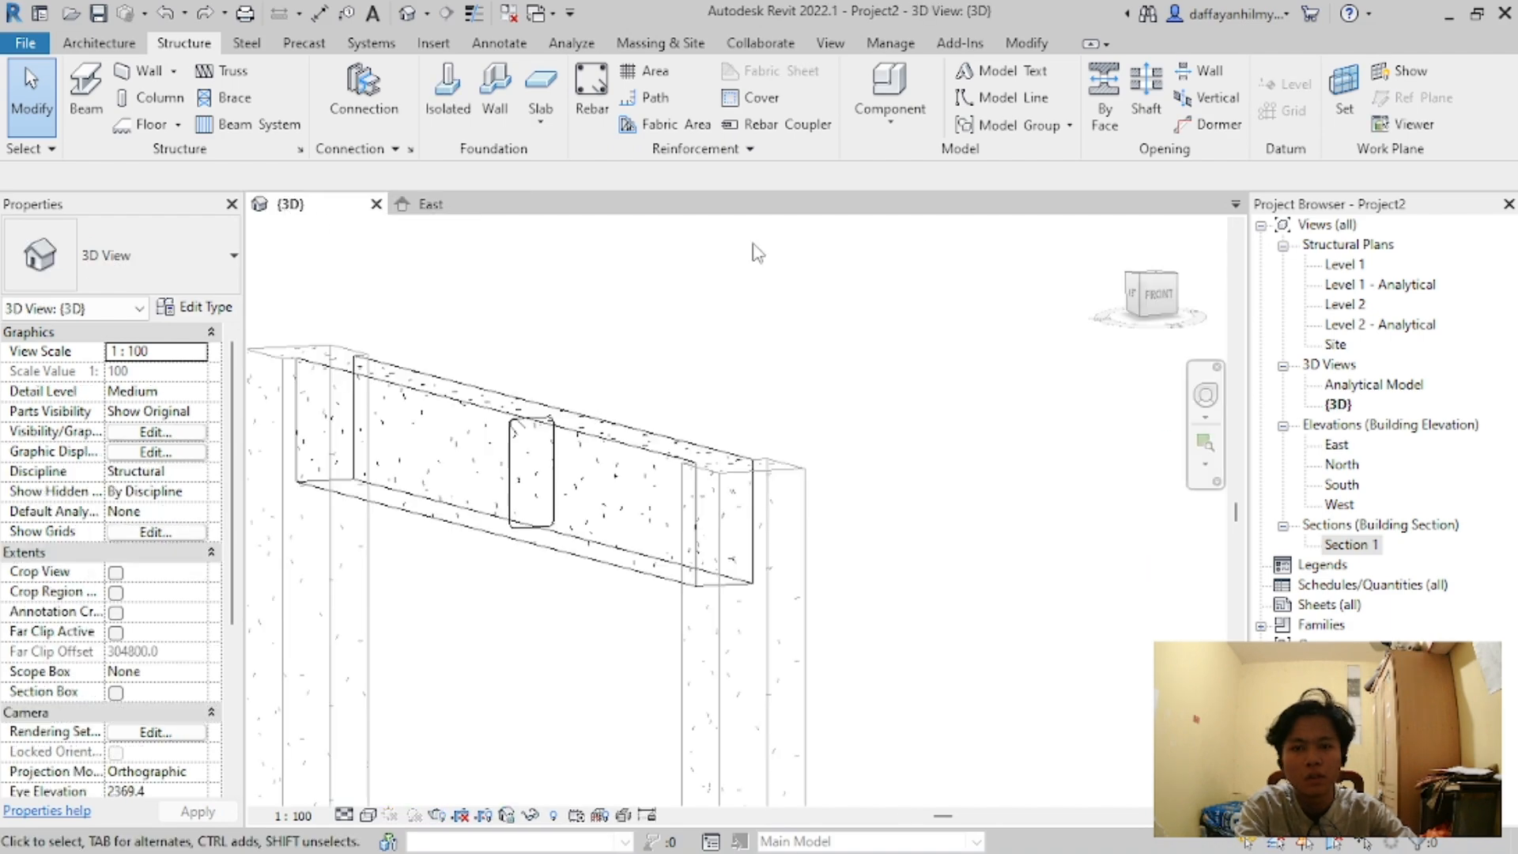
{"action": "left_click", "coordinate": [433, 204]}
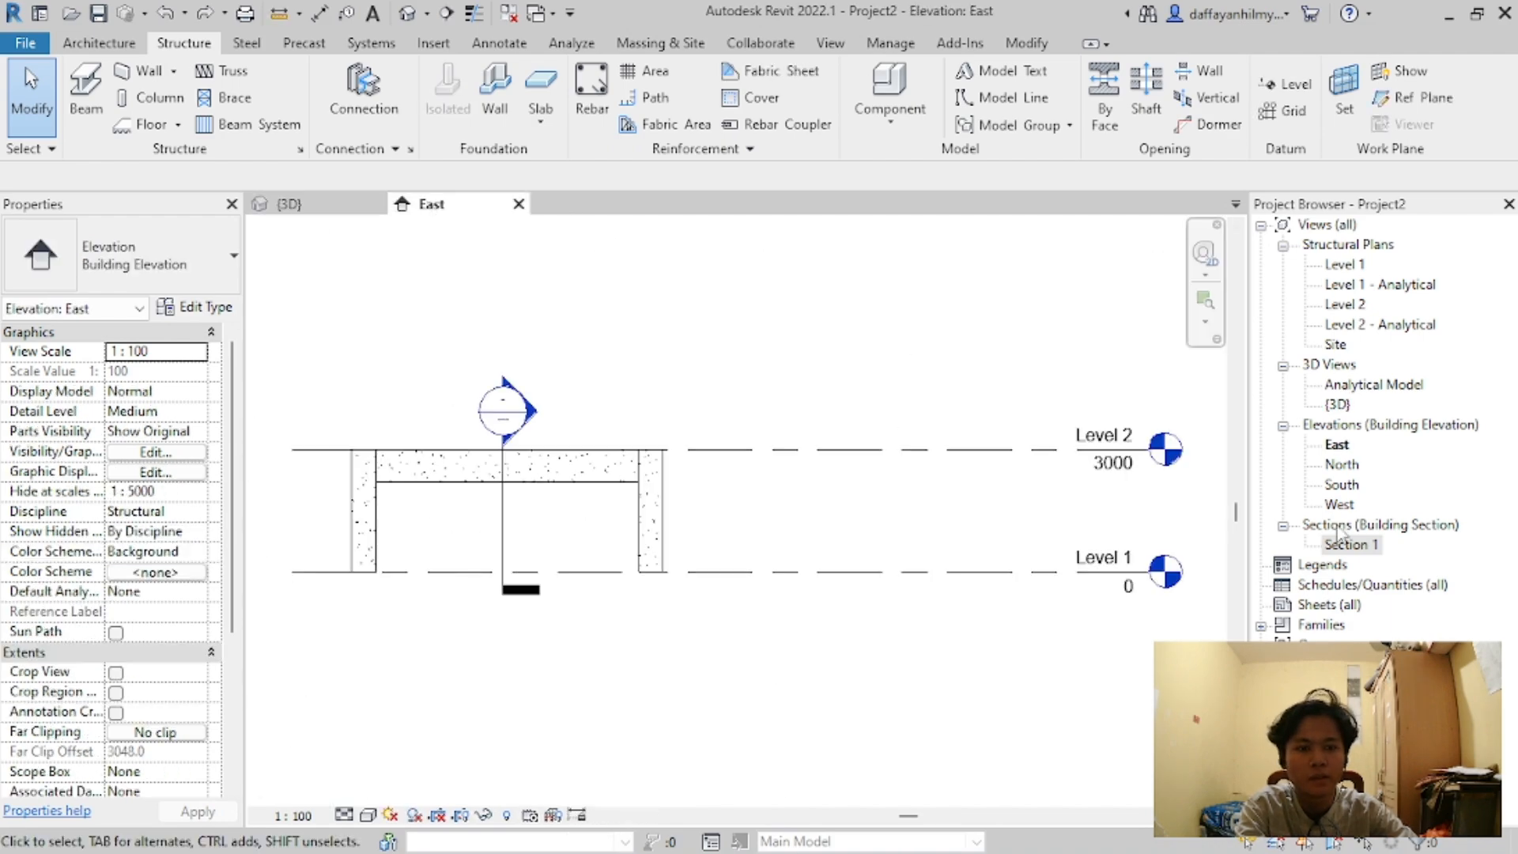
Step: Reopen the Section 1 view alongside the East elevation and 3D view, and compare the frame in the latter two
{"action": "double_click", "coordinate": [1348, 545]}
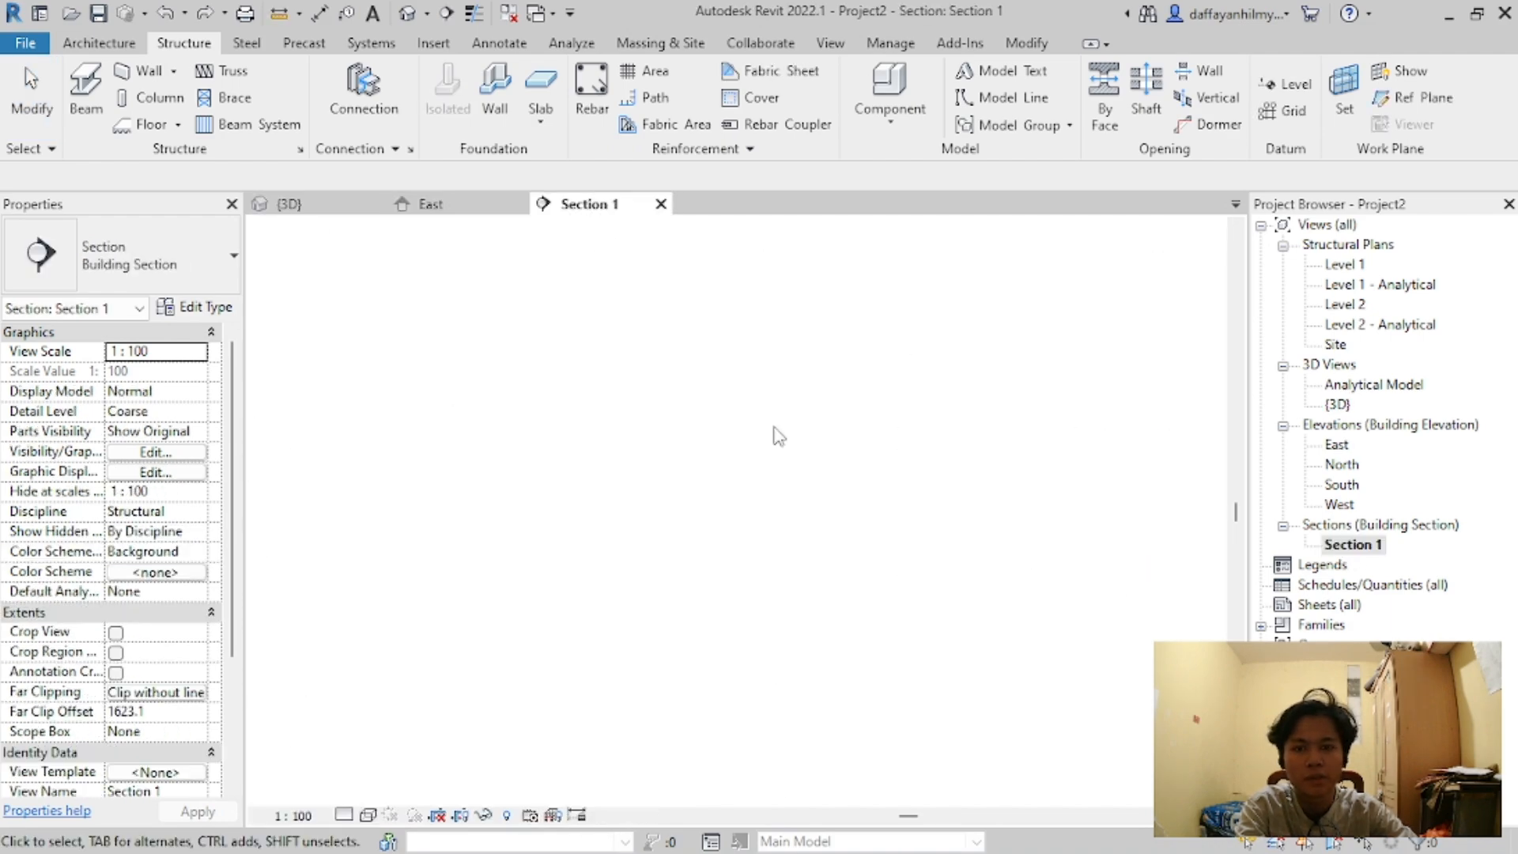
{"action": "left_click", "coordinate": [429, 203]}
{"action": "left_click", "coordinate": [330, 209]}
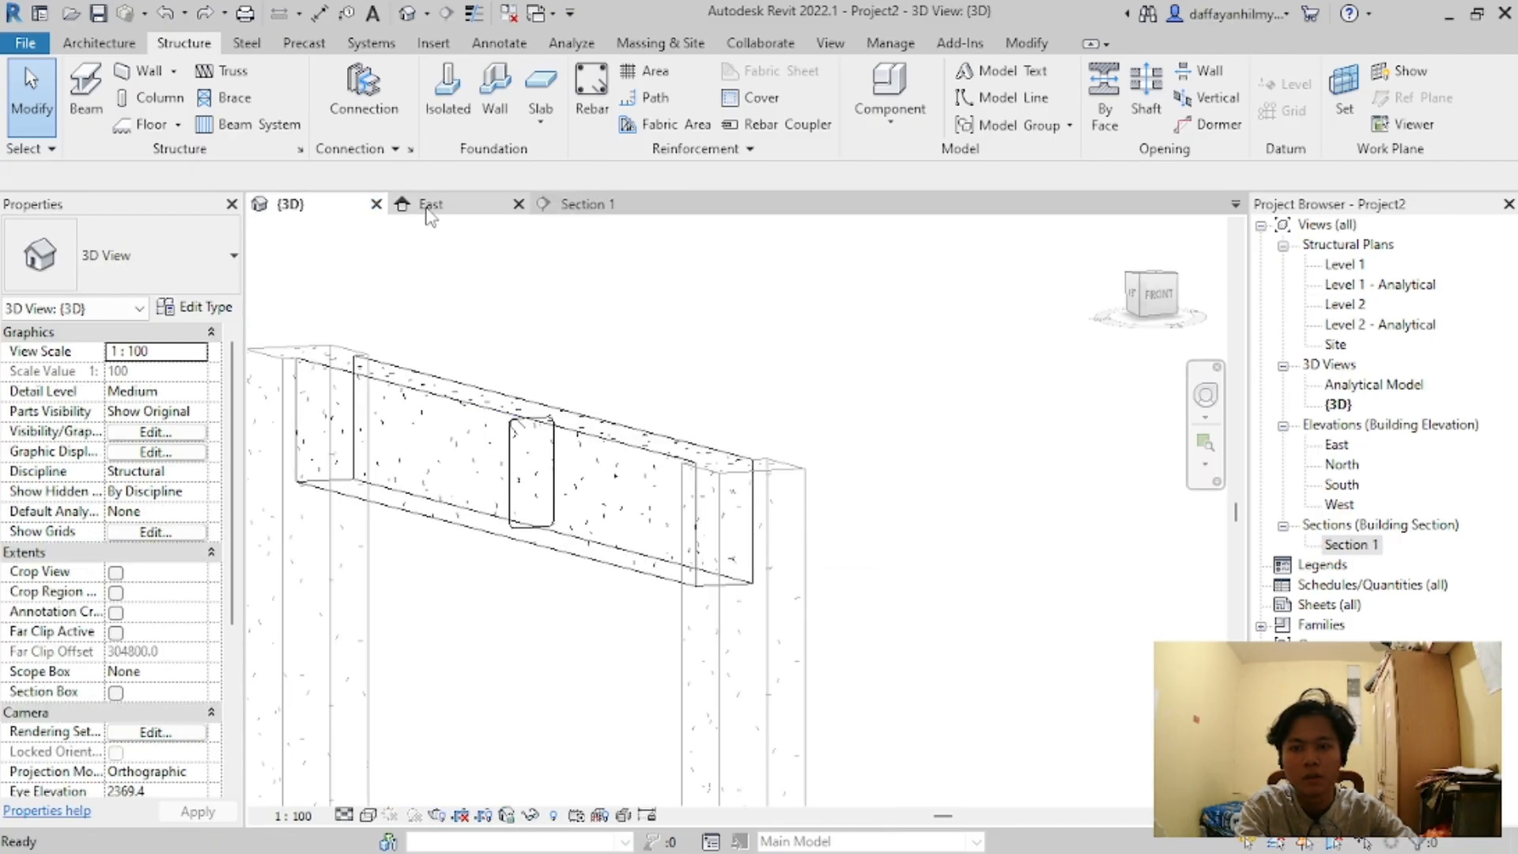
{"action": "left_click", "coordinate": [423, 213]}
{"action": "left_click", "coordinate": [332, 209]}
{"action": "left_click", "coordinate": [434, 210]}
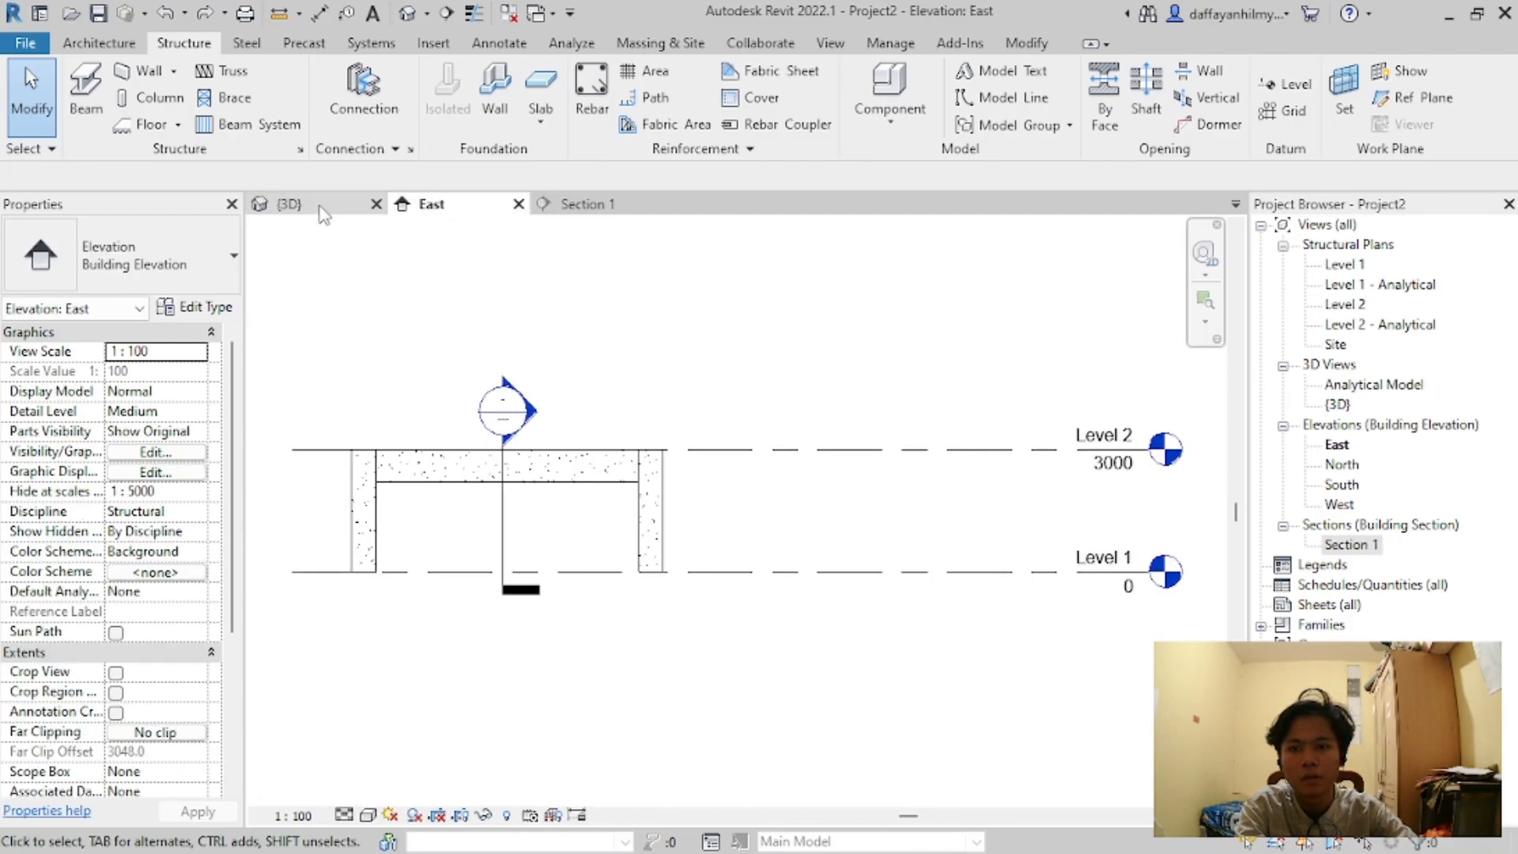
{"action": "left_click", "coordinate": [319, 207]}
{"action": "left_click", "coordinate": [457, 212]}
Step: Examine the section marker in the East elevation and the beam's cross-section in Section 1
{"action": "scroll", "coordinate": [506, 427], "scroll_direction": "up", "scroll_amount": 5}
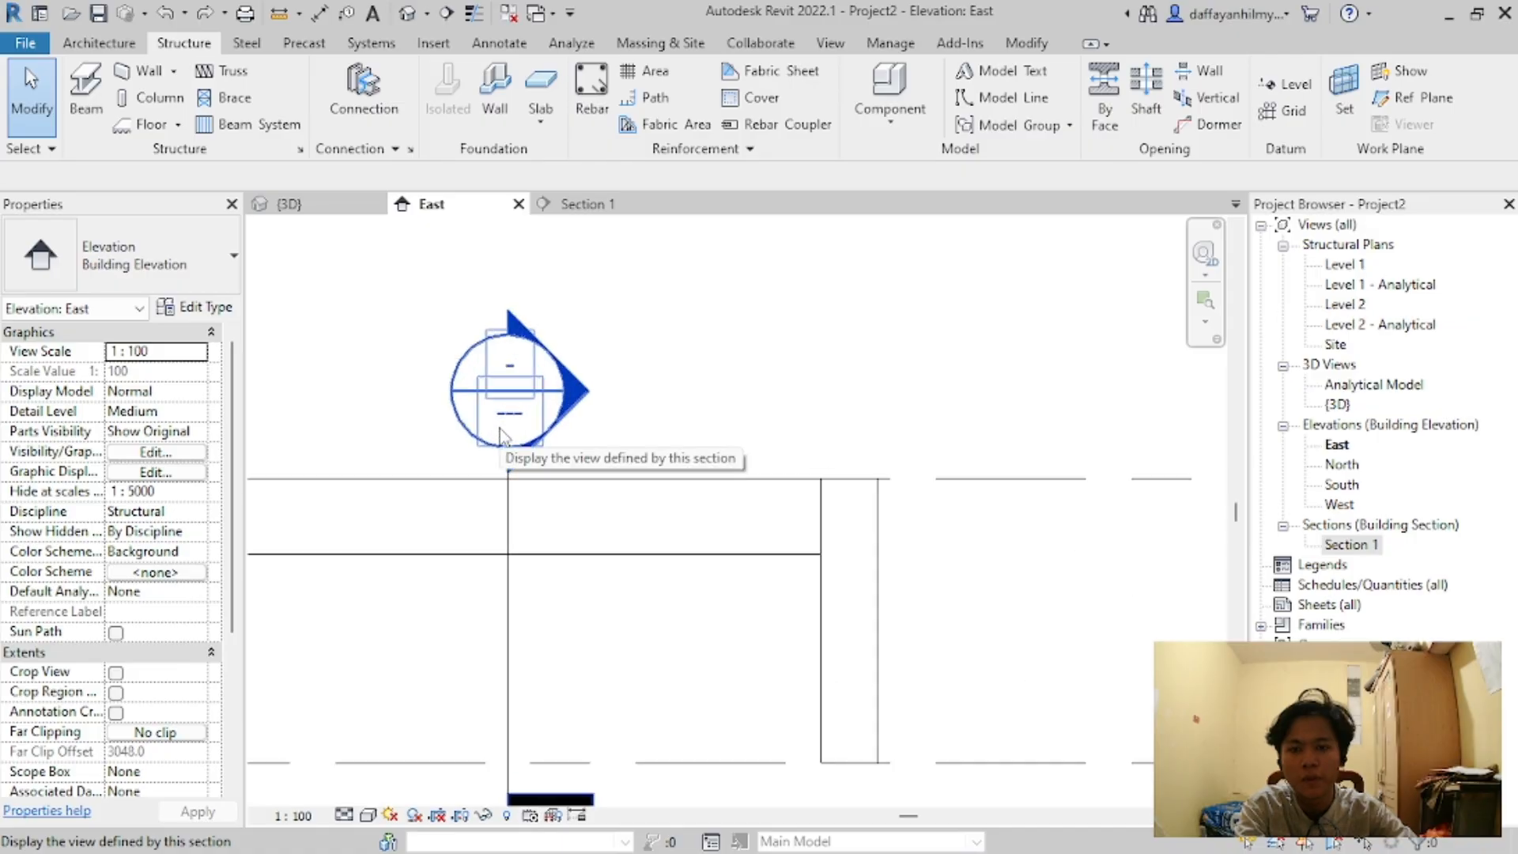
{"action": "scroll", "coordinate": [593, 586], "scroll_direction": "down", "scroll_amount": 5}
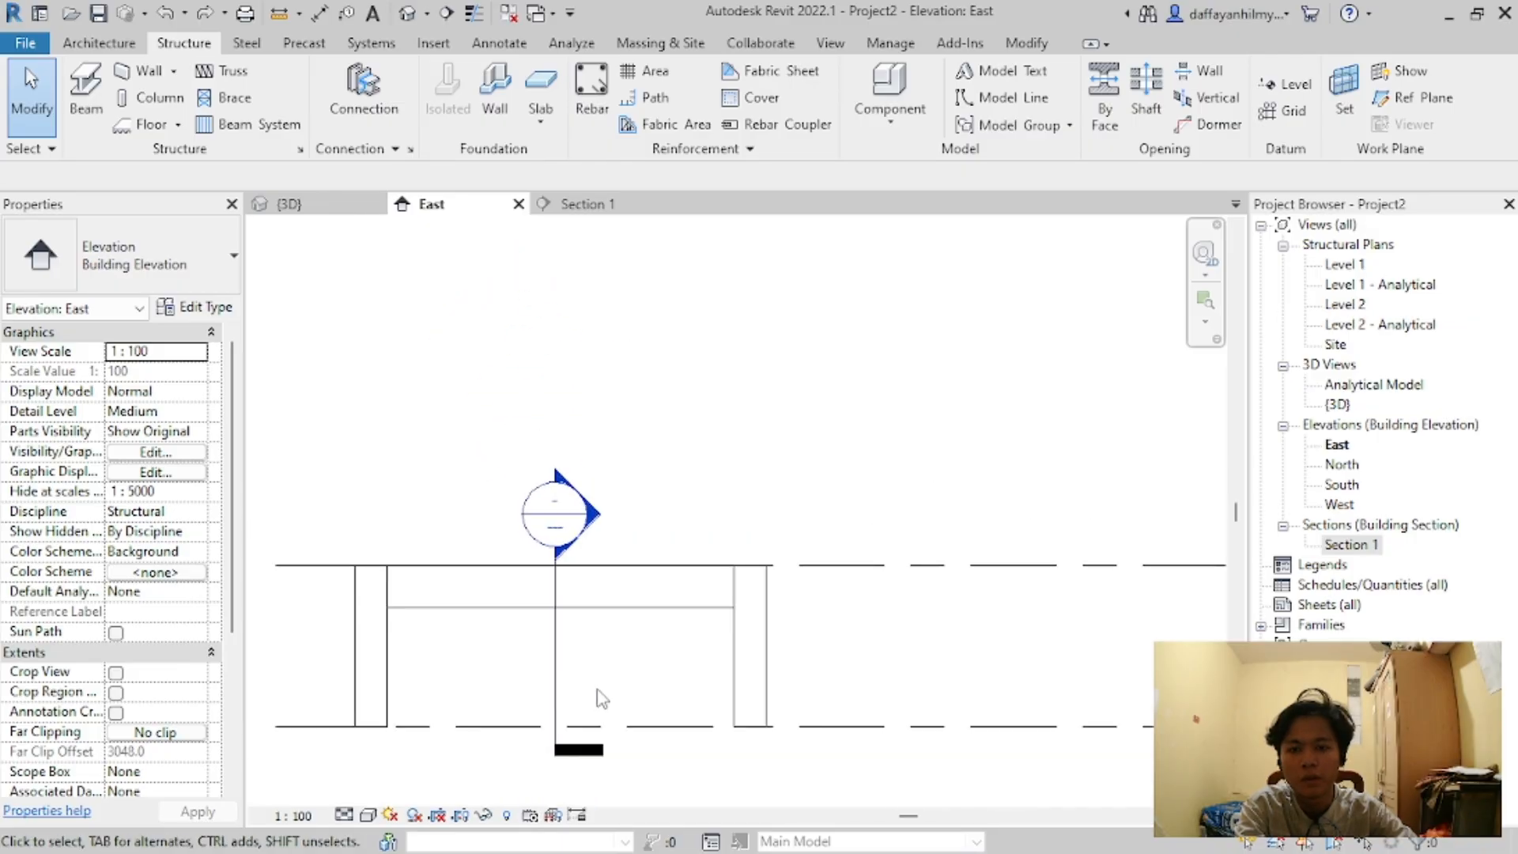
{"action": "scroll", "coordinate": [566, 695], "scroll_direction": "up", "scroll_amount": 3}
{"action": "scroll", "coordinate": [697, 436], "scroll_direction": "down", "scroll_amount": 2}
{"action": "left_click", "coordinate": [553, 204]}
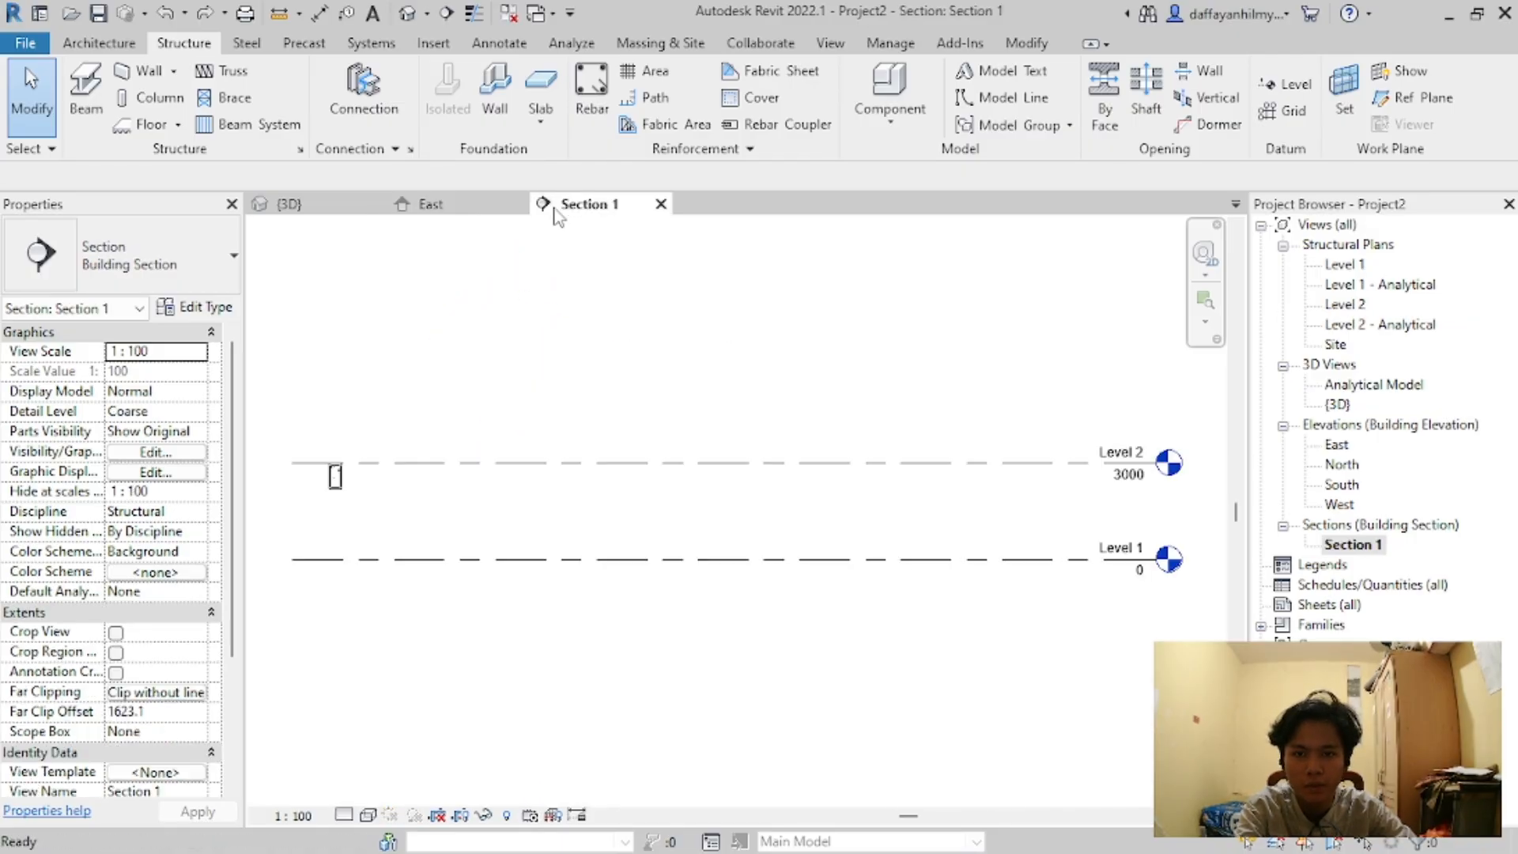
{"action": "scroll", "coordinate": [337, 518], "scroll_direction": "up", "scroll_amount": 3}
{"action": "left_click", "coordinate": [430, 204]}
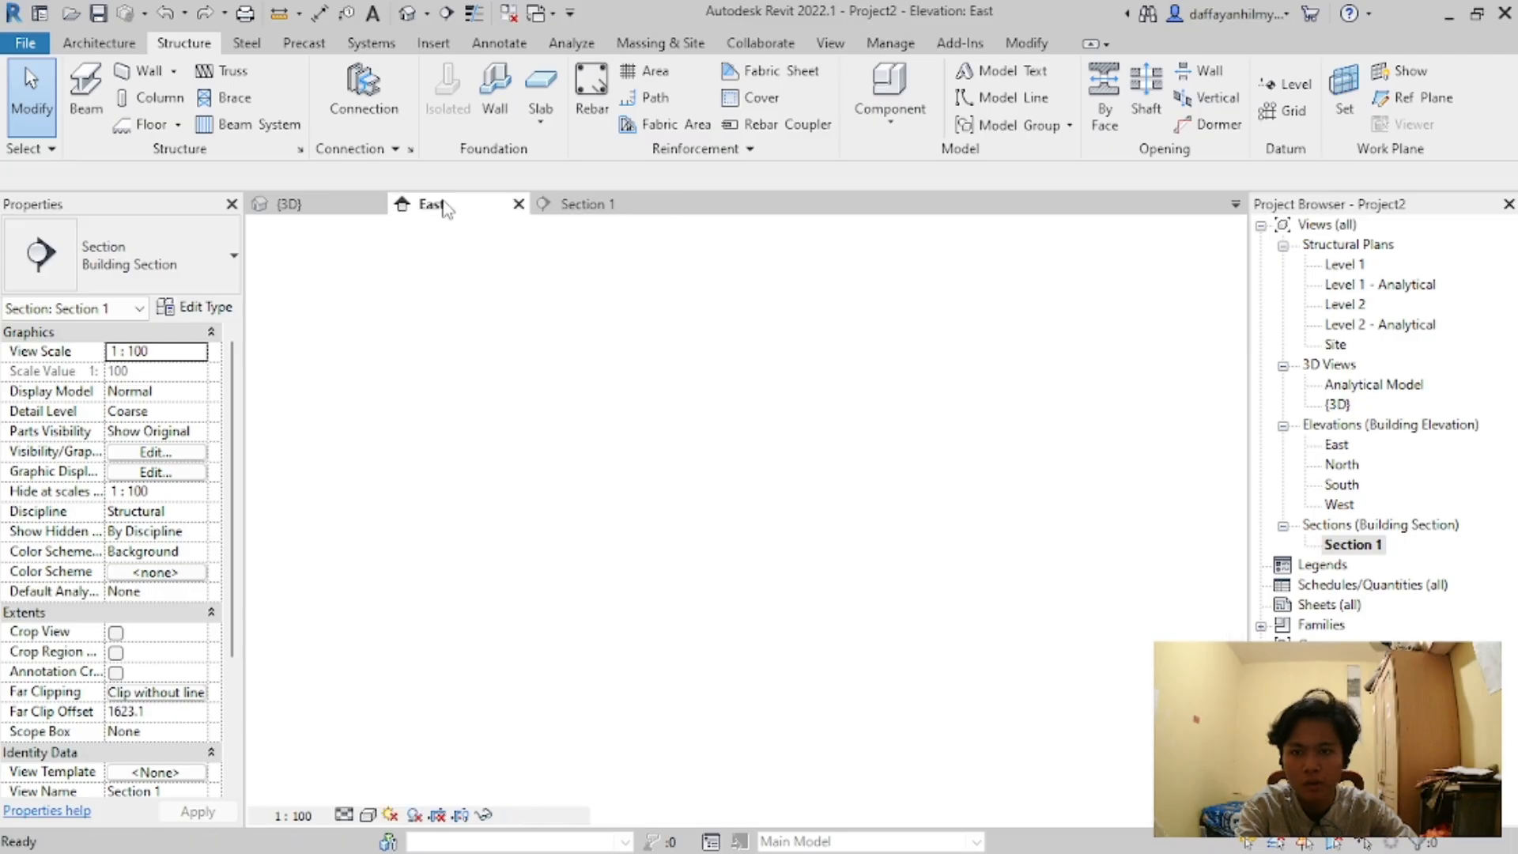
{"action": "key", "text": "v"}
{"action": "key", "text": "g"}
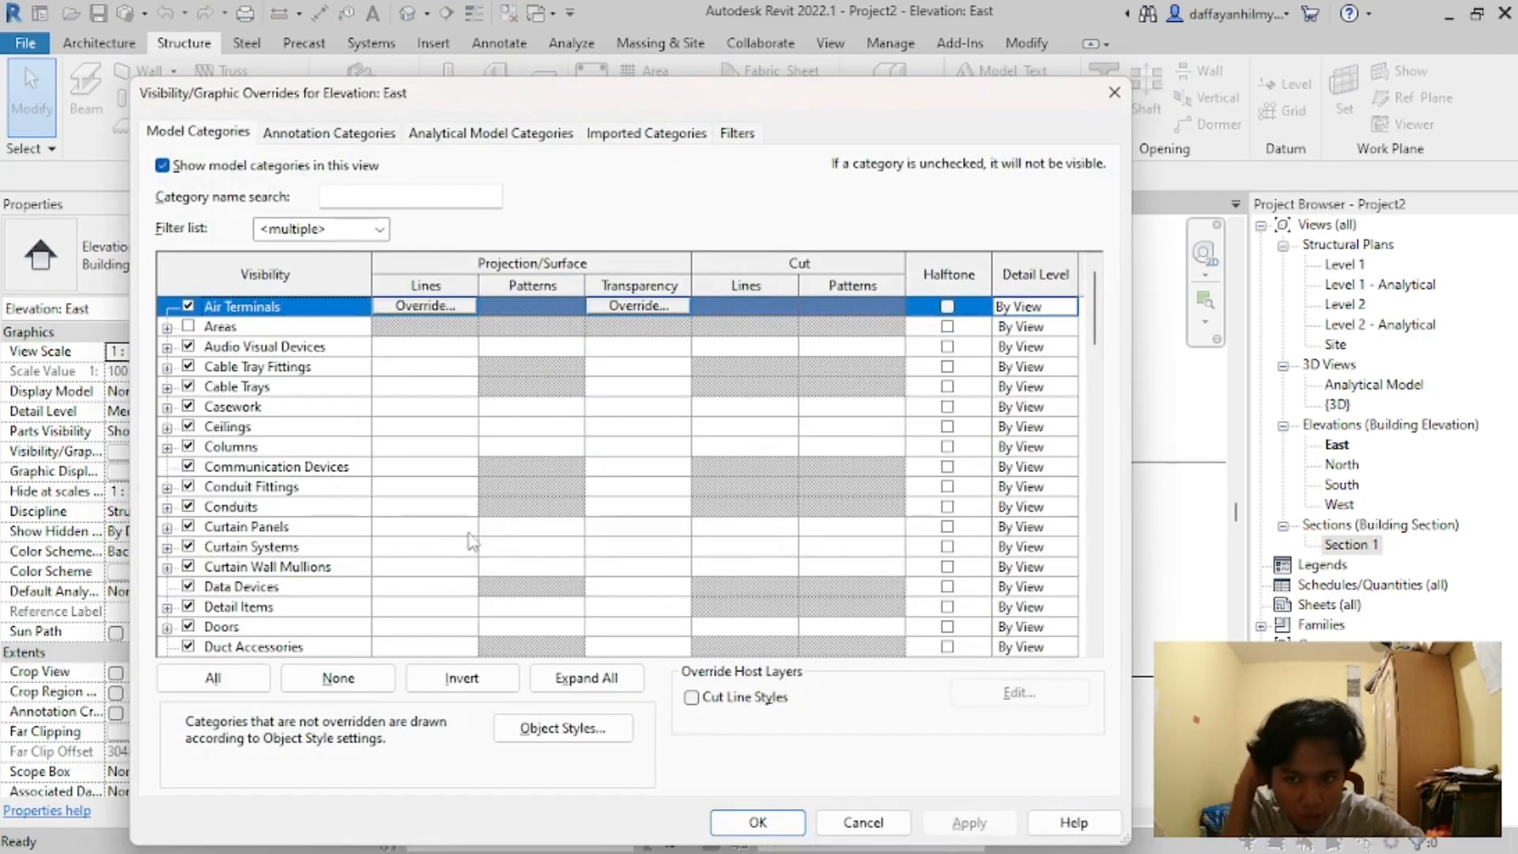
{"action": "scroll", "coordinate": [232, 512], "scroll_direction": "down", "scroll_amount": 4}
{"action": "scroll", "coordinate": [233, 513], "scroll_direction": "down", "scroll_amount": 1}
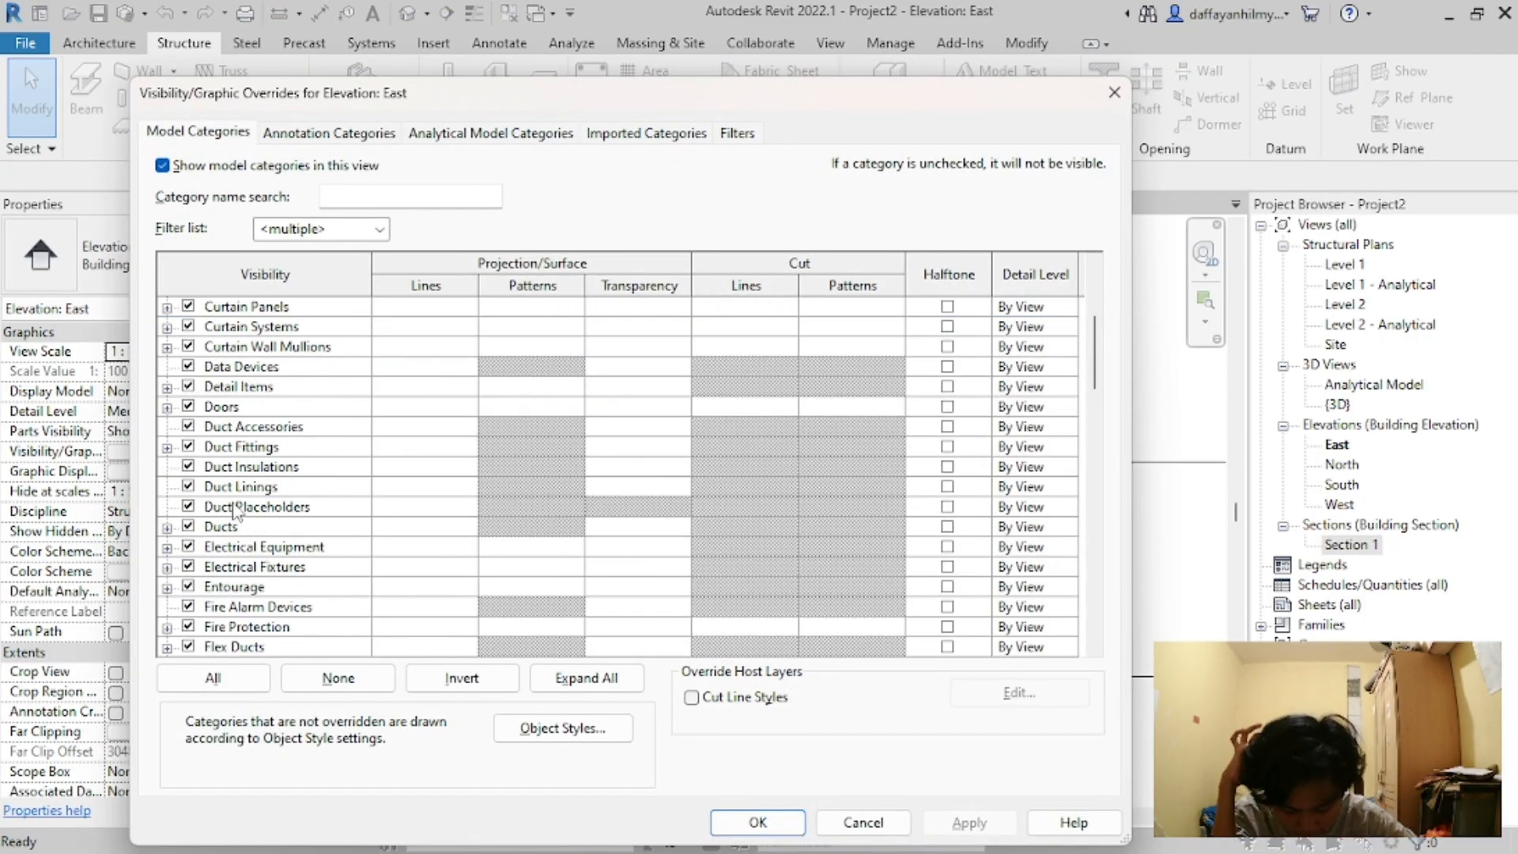
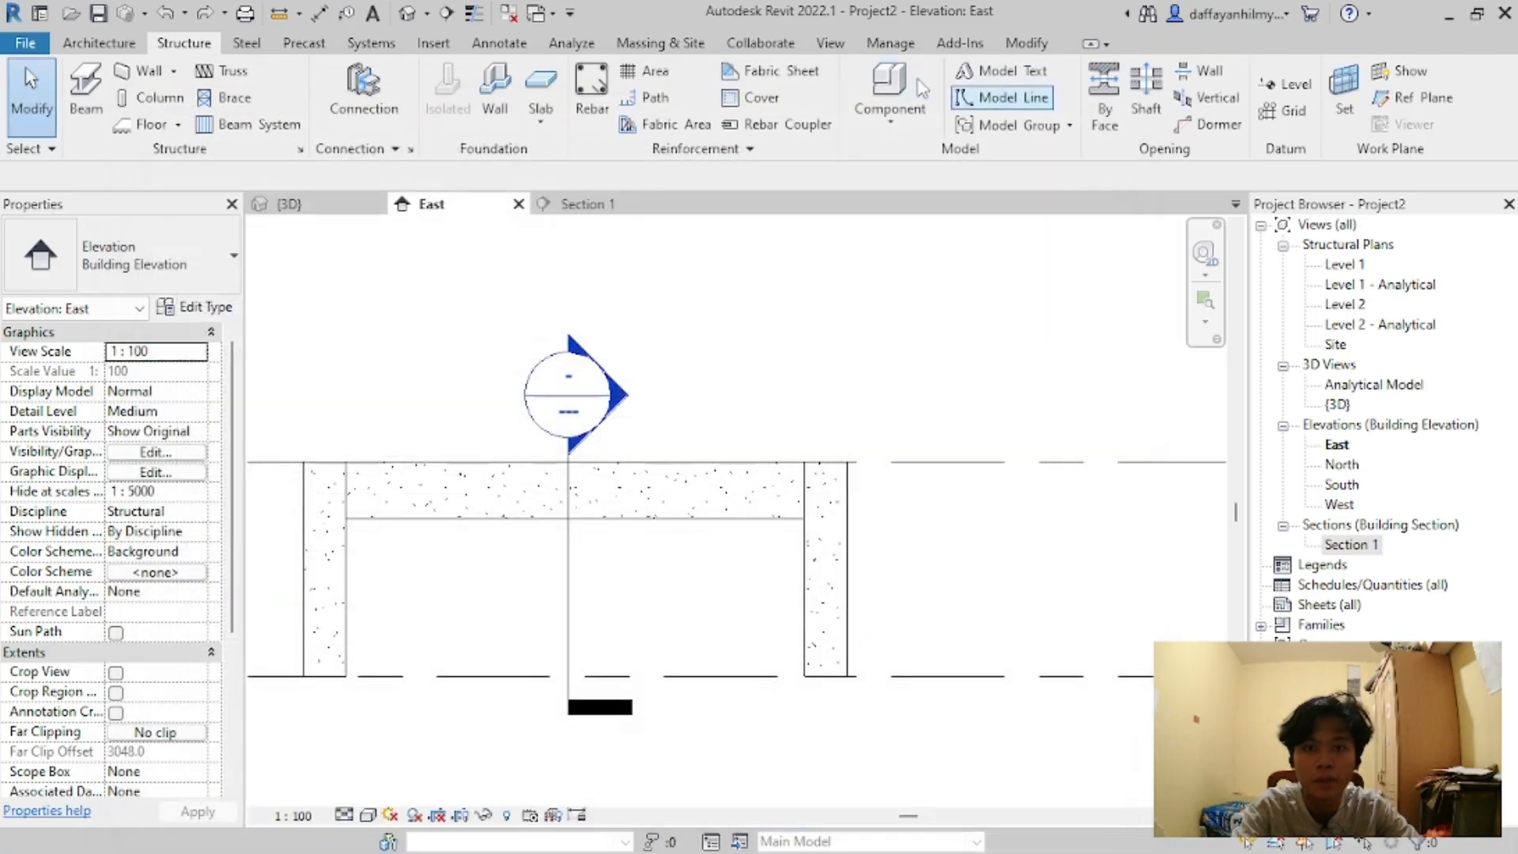
{"action": "left_click", "coordinate": [1114, 93]}
Step: Add an aligned dimension between the inner faces of the two columns, placed below the beam in the East elevation
{"action": "left_click", "coordinate": [502, 44]}
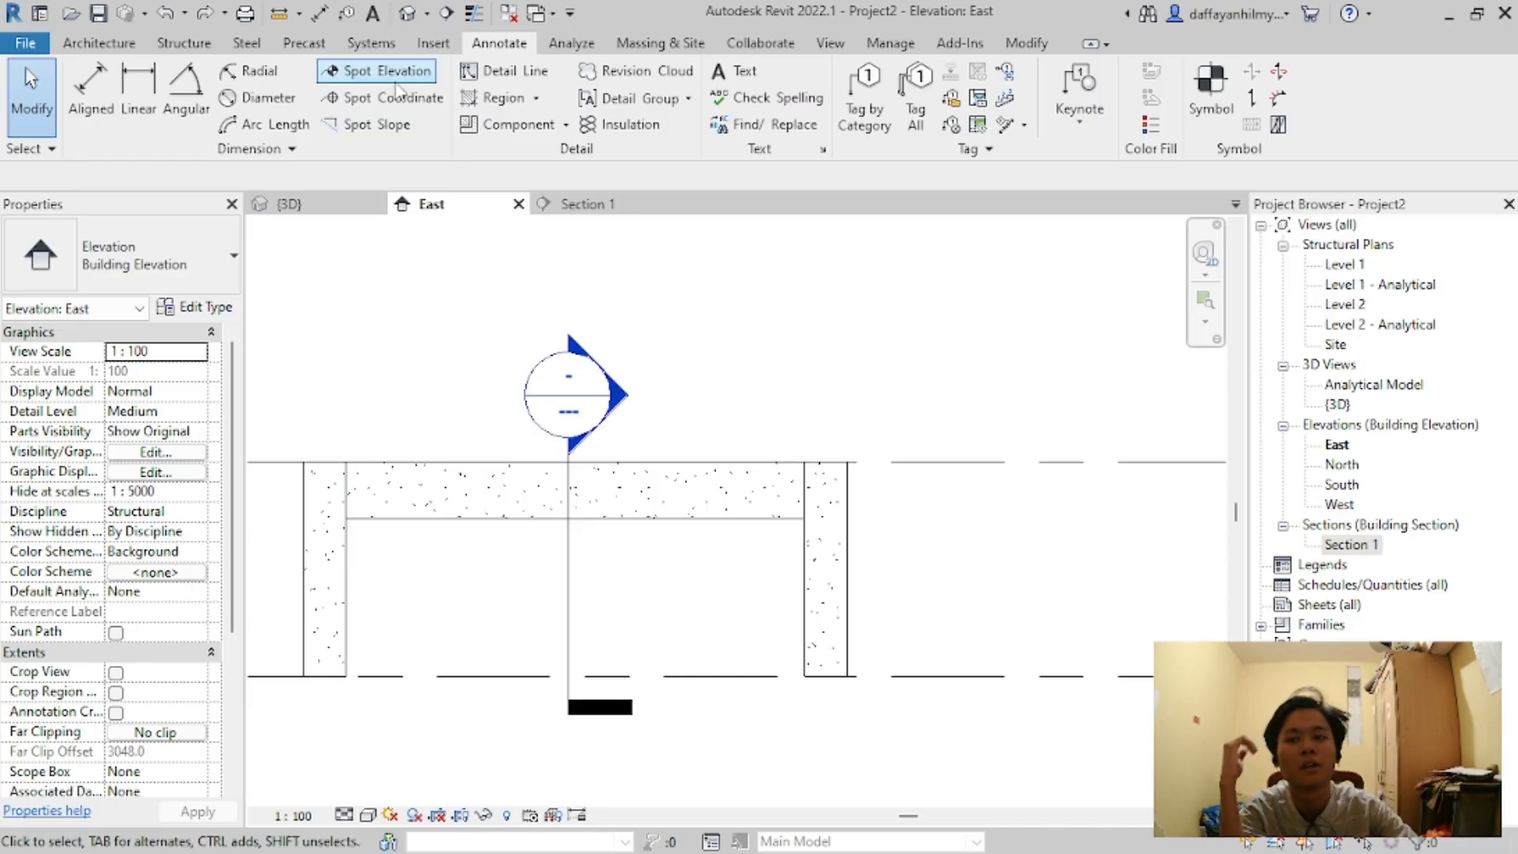
{"action": "left_click", "coordinate": [91, 95]}
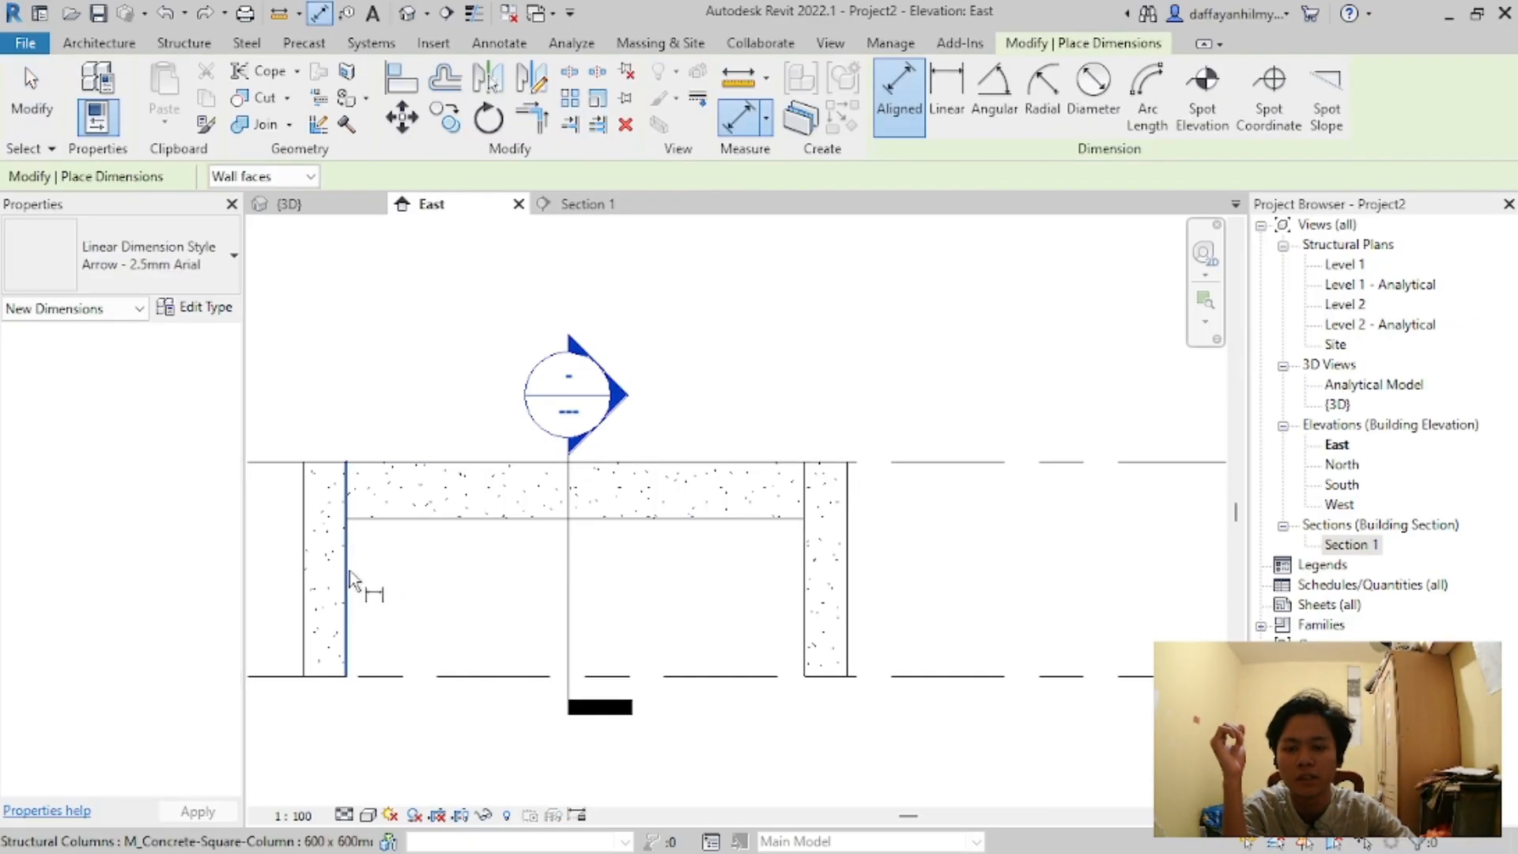
{"action": "left_click", "coordinate": [352, 599]}
{"action": "left_click", "coordinate": [805, 601]}
{"action": "scroll", "coordinate": [585, 588], "scroll_direction": "up", "scroll_amount": 3}
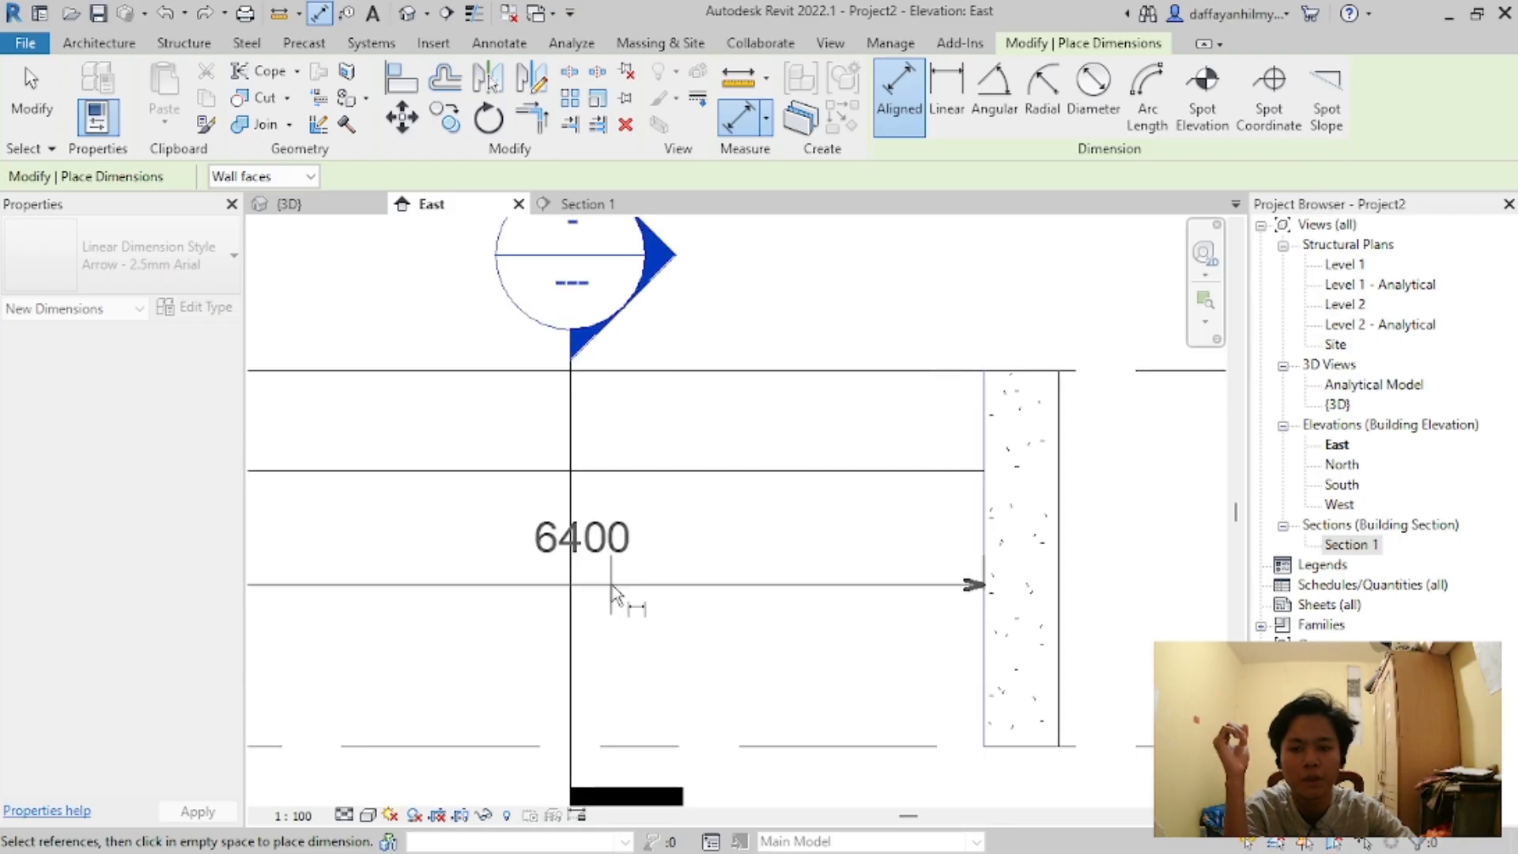
{"action": "scroll", "coordinate": [637, 587], "scroll_direction": "down", "scroll_amount": 2}
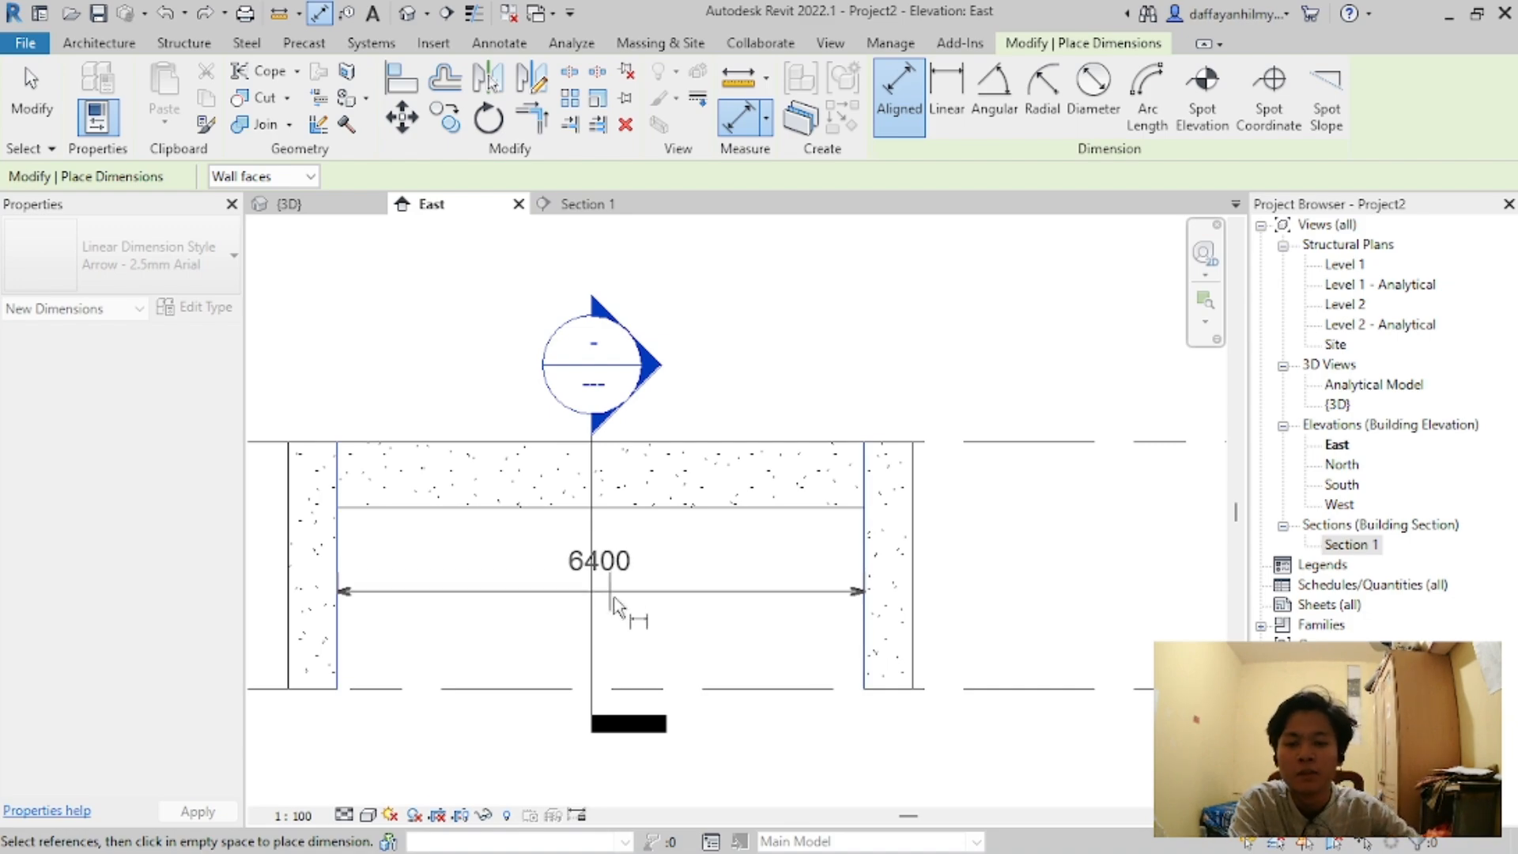
{"action": "left_click", "coordinate": [696, 625]}
{"action": "key", "text": "Escape"}
{"action": "key", "text": "Escape"}
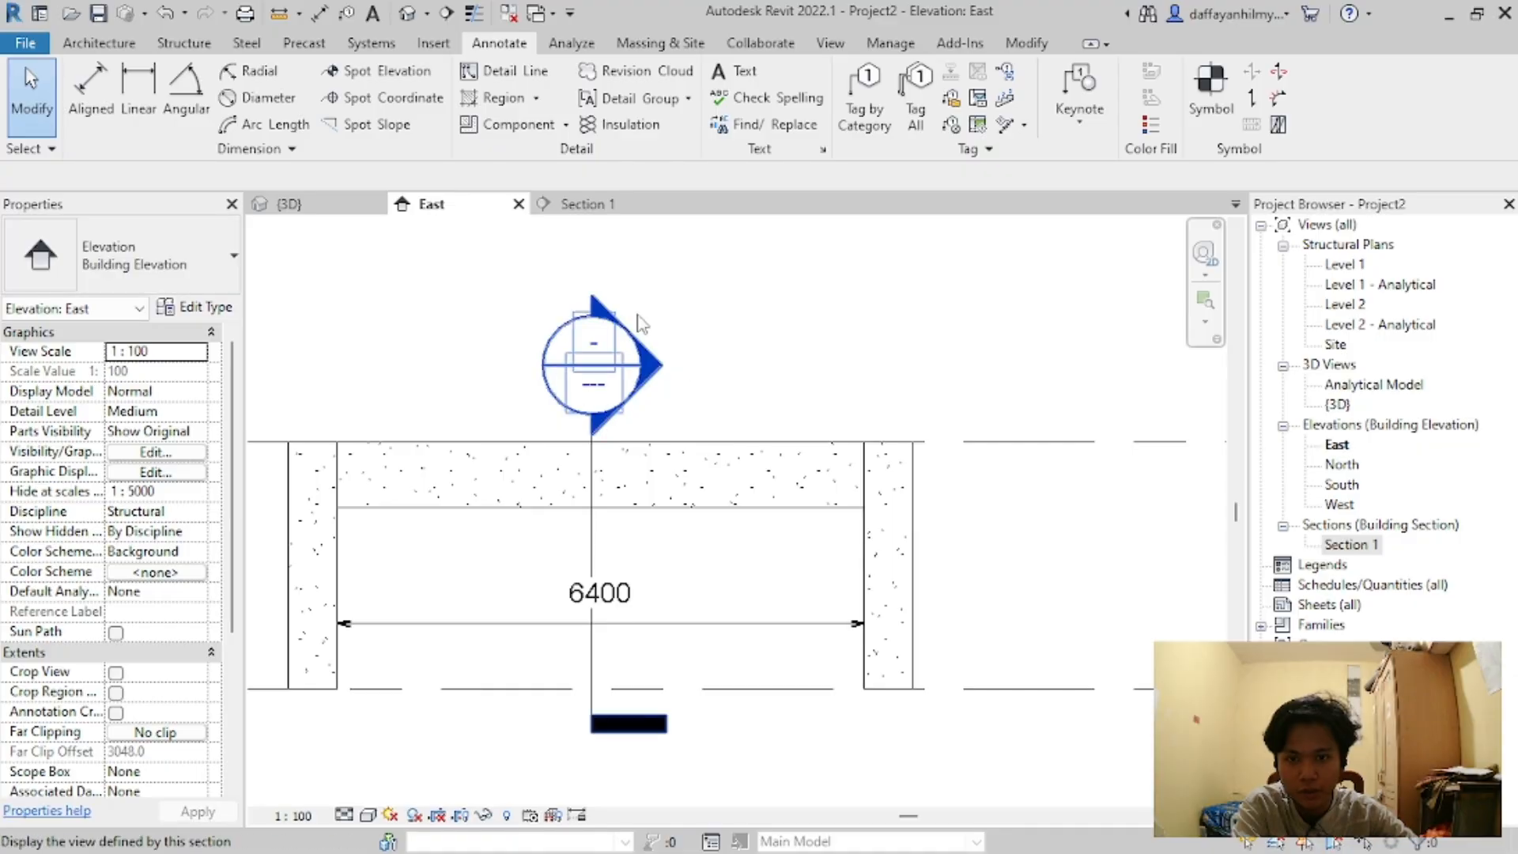
Step: Hide the Sections annotation category in the East elevation through its visibility and graphics overrides
{"action": "key", "text": "v"}
{"action": "key", "text": "g"}
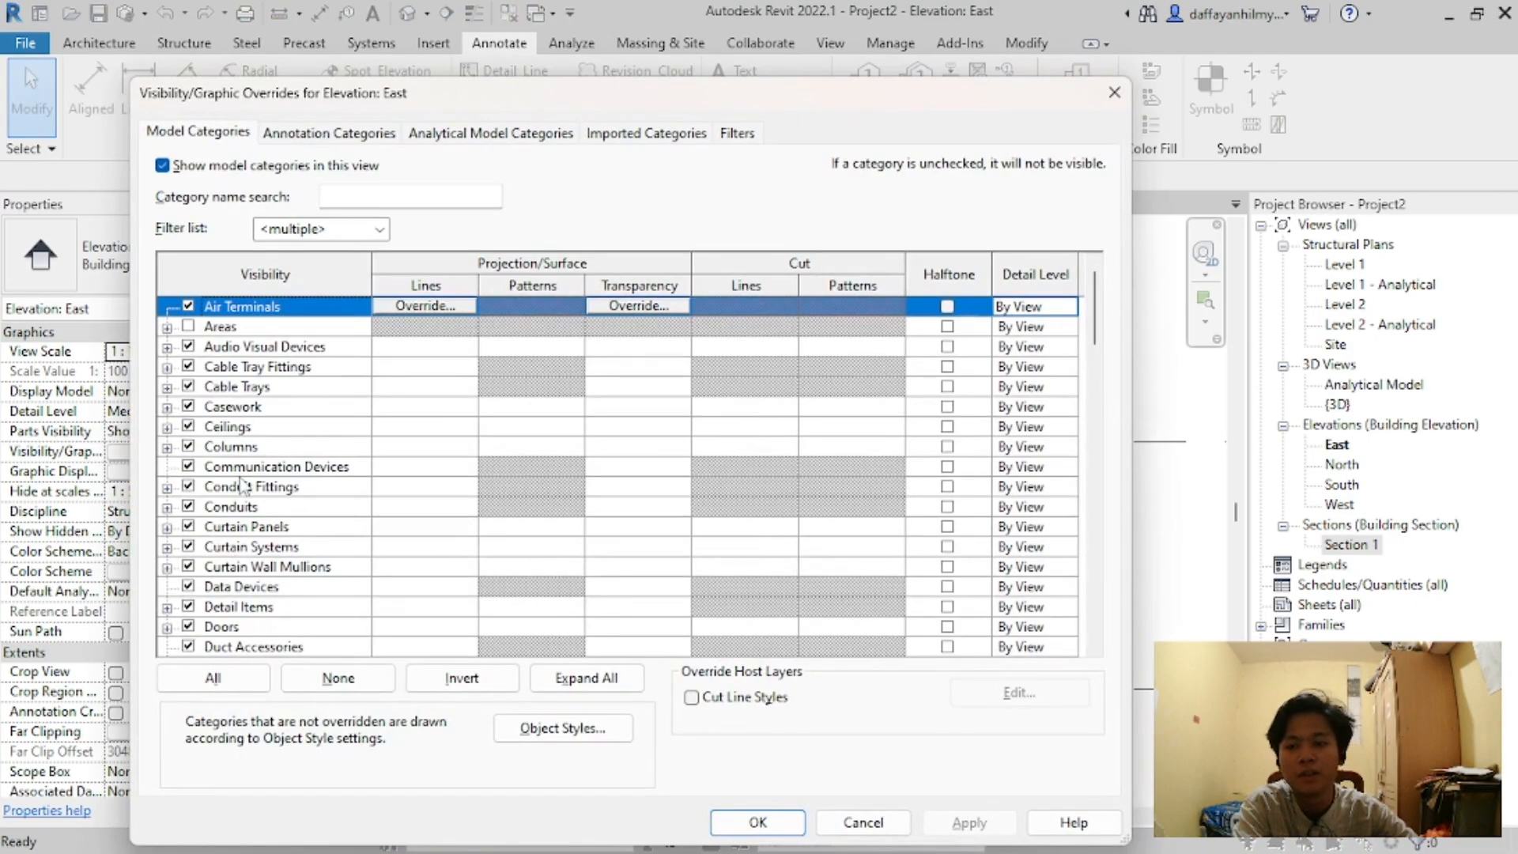
{"action": "scroll", "coordinate": [242, 484], "scroll_direction": "down", "scroll_amount": 4}
{"action": "scroll", "coordinate": [243, 485], "scroll_direction": "down", "scroll_amount": 4}
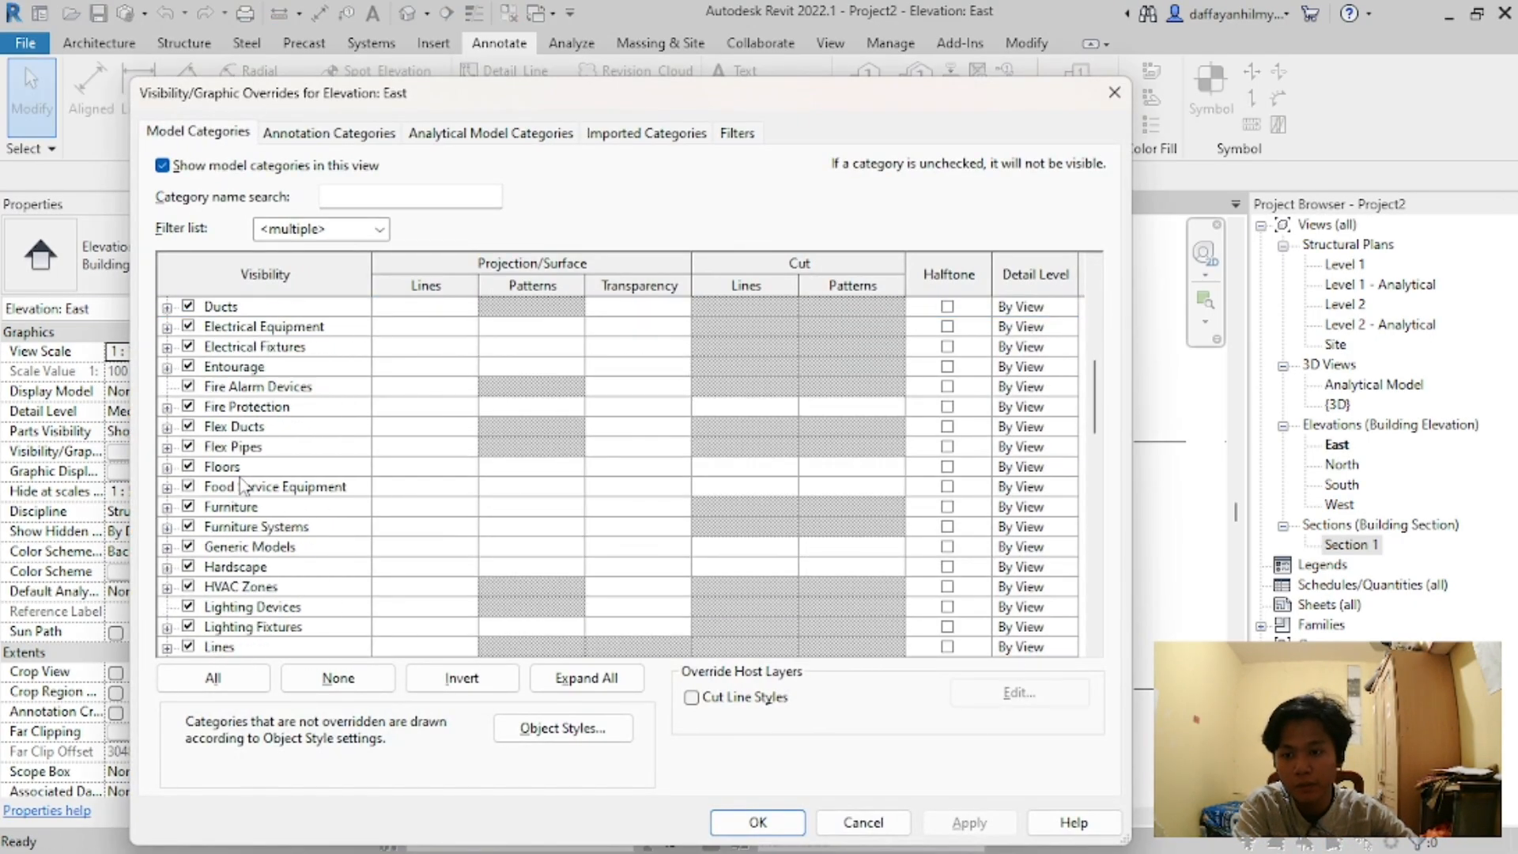
{"action": "type", "text": "sect"}
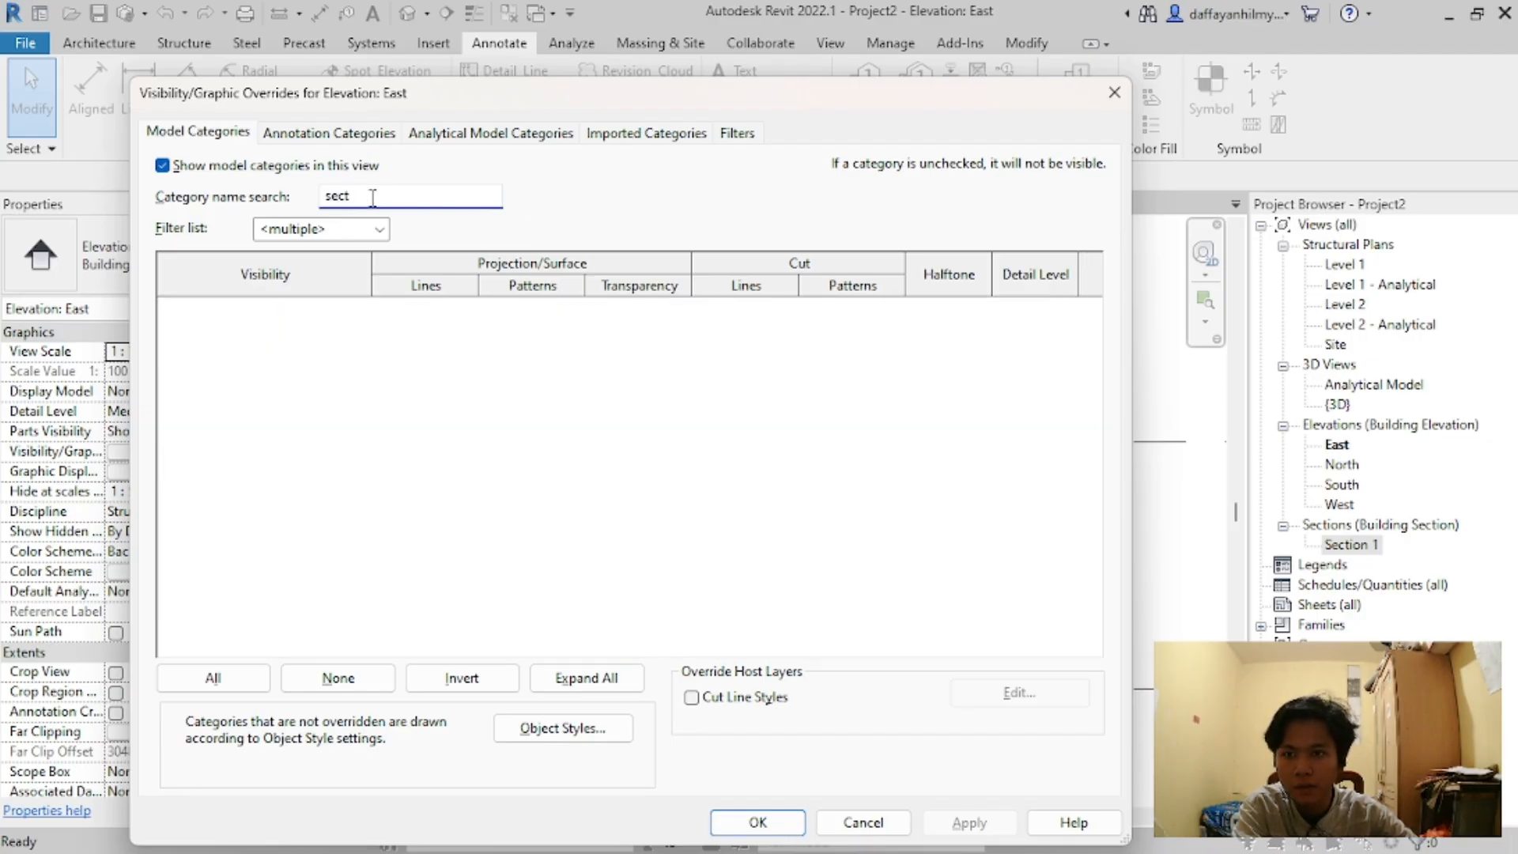
{"action": "left_click", "coordinate": [301, 134]}
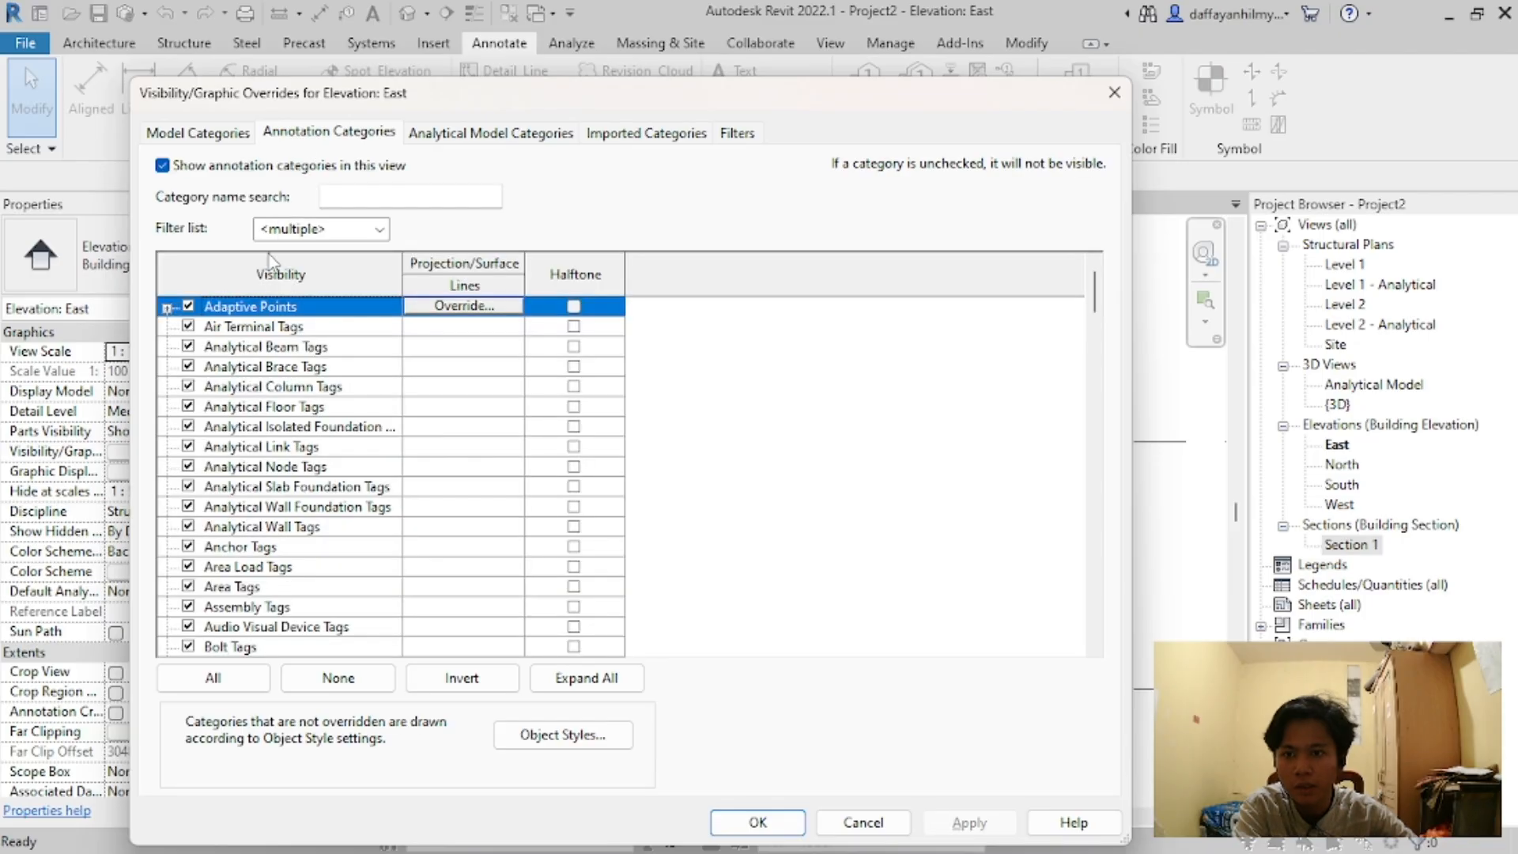
{"action": "left_click", "coordinate": [358, 190]}
{"action": "type", "text": "se"}
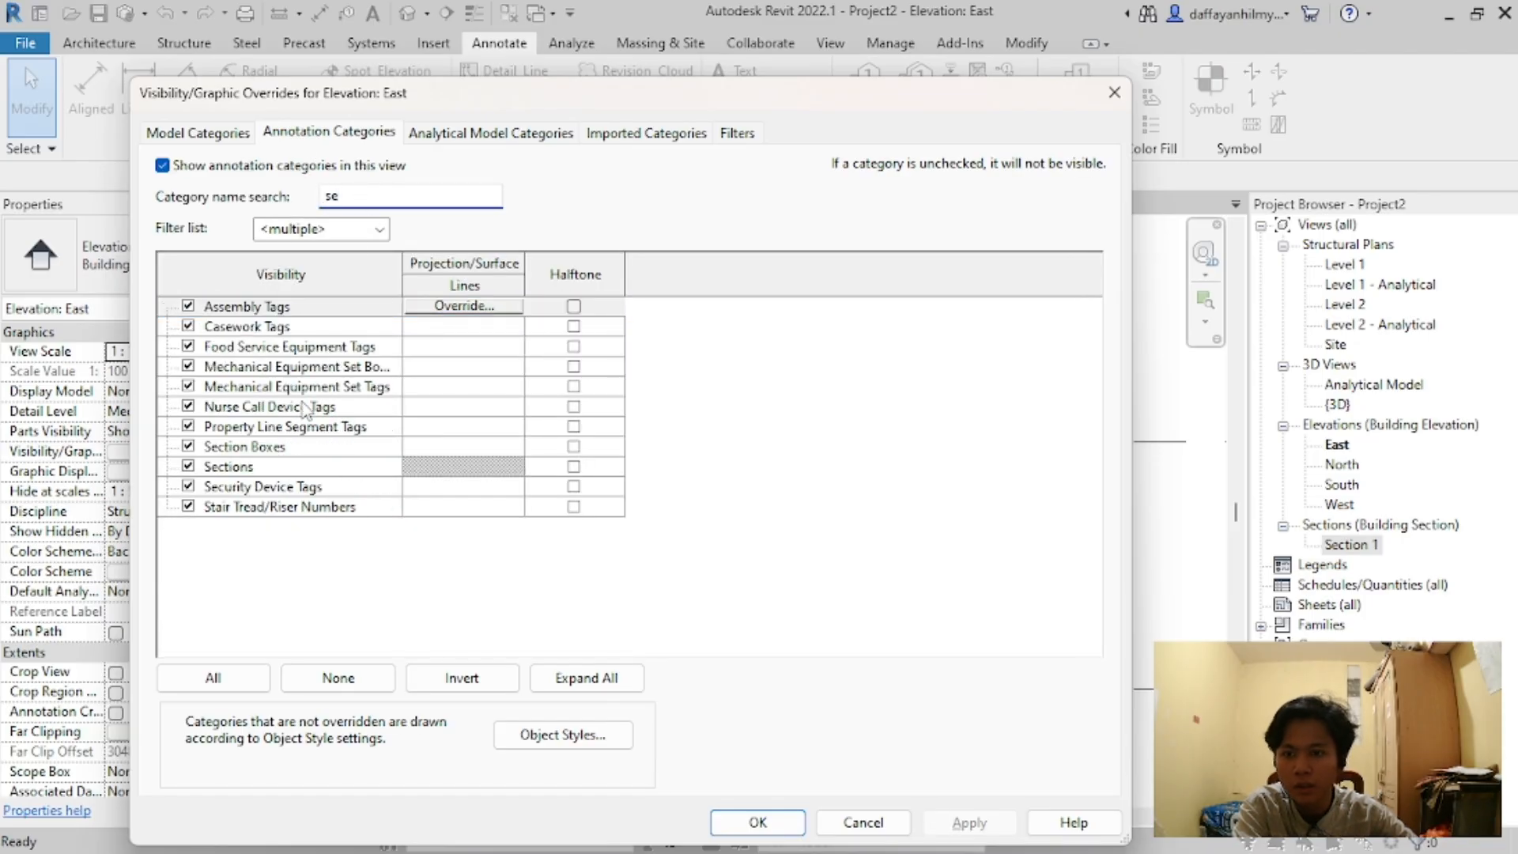
{"action": "left_click", "coordinate": [189, 466]}
{"action": "left_click", "coordinate": [932, 823]}
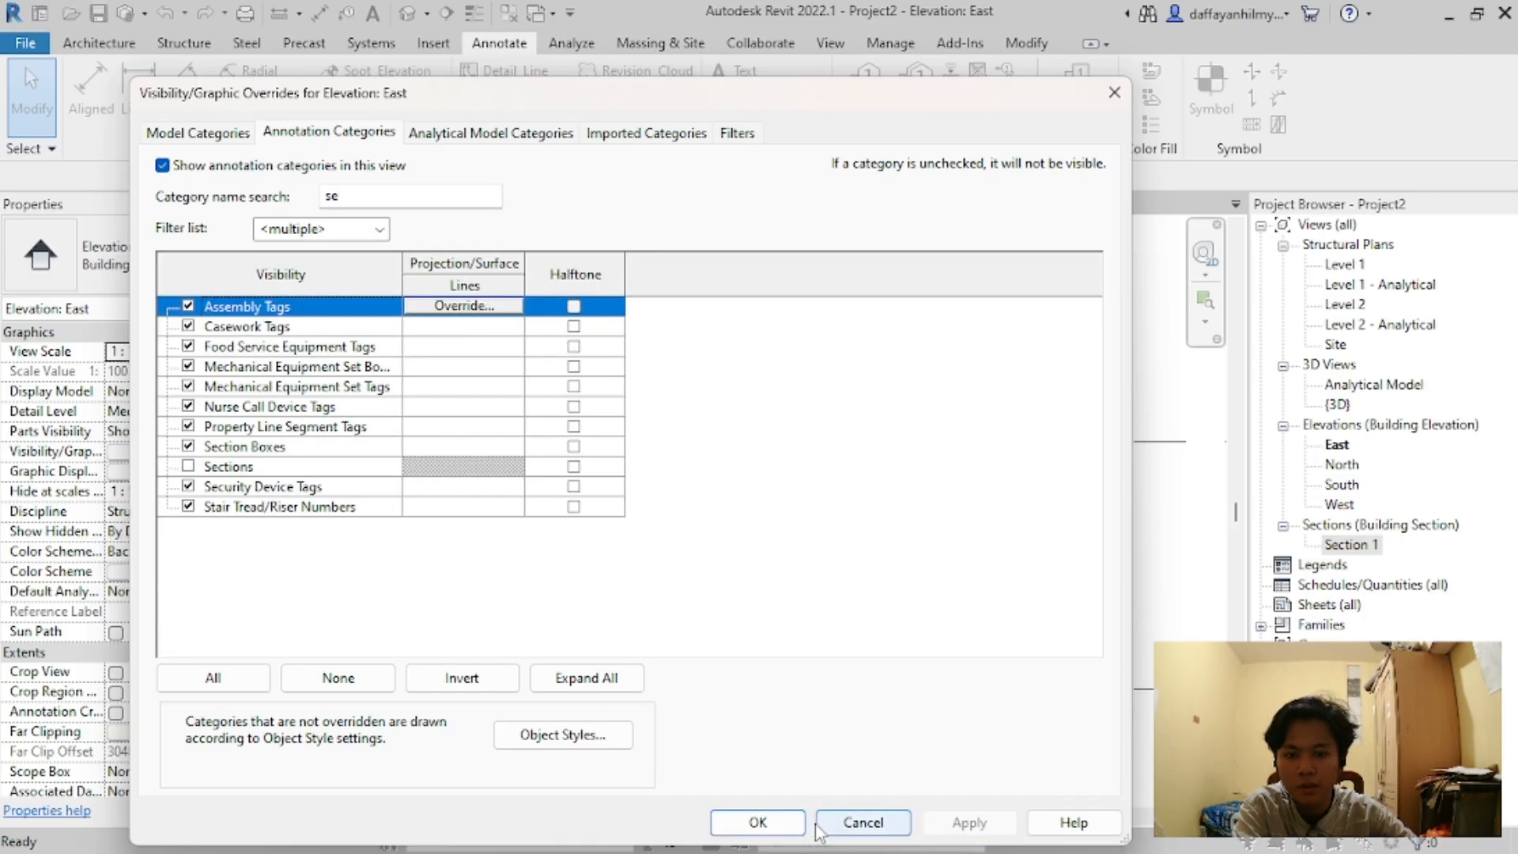
{"action": "left_click", "coordinate": [757, 822]}
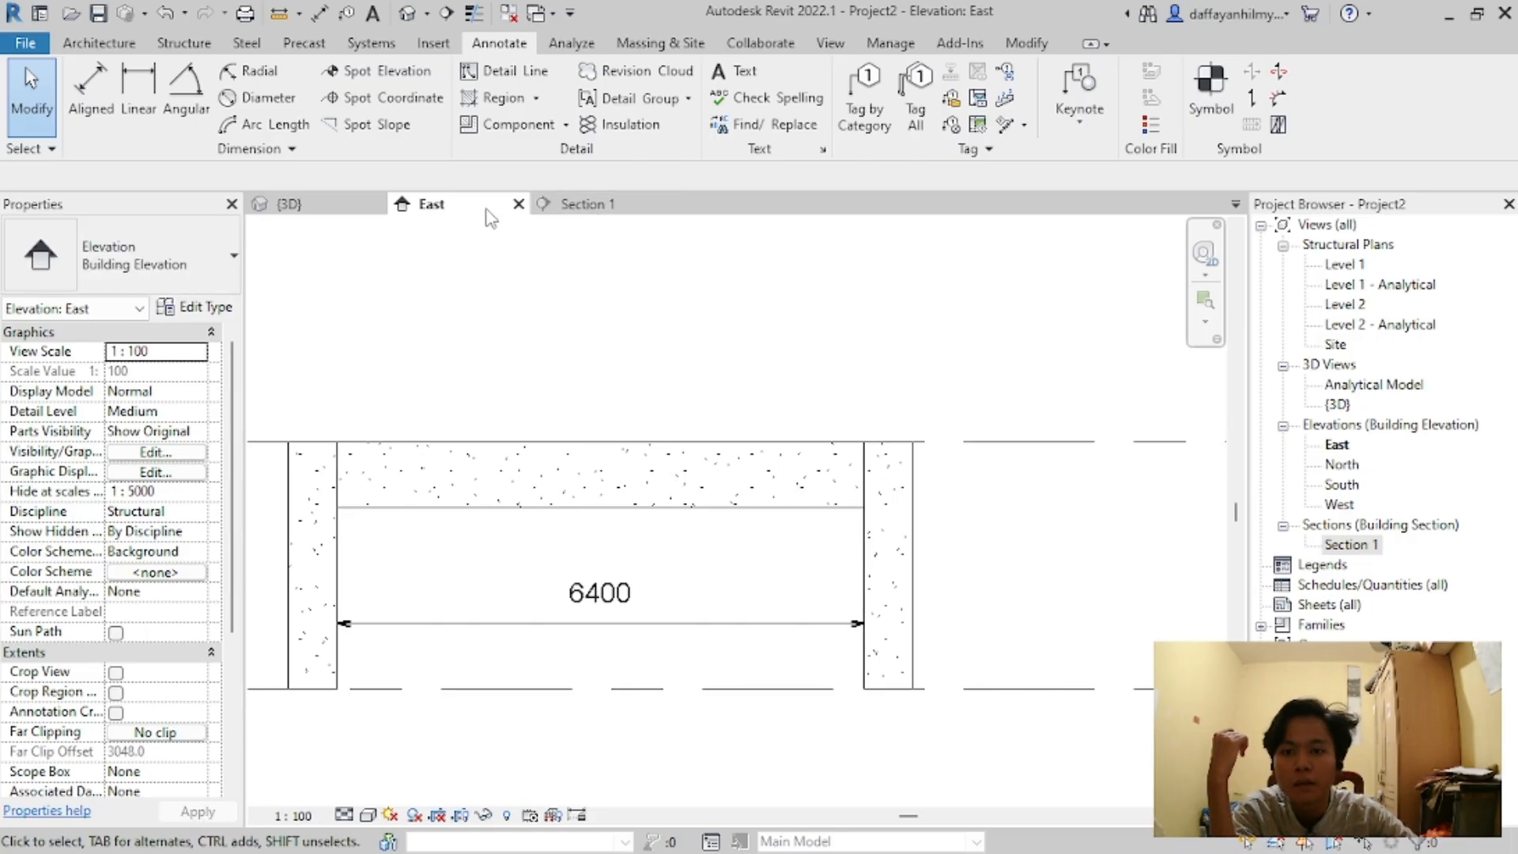
Step: Tile the East elevation, 3D view and Section 1 so all three are shown together, with East active
{"action": "left_click", "coordinate": [339, 207]}
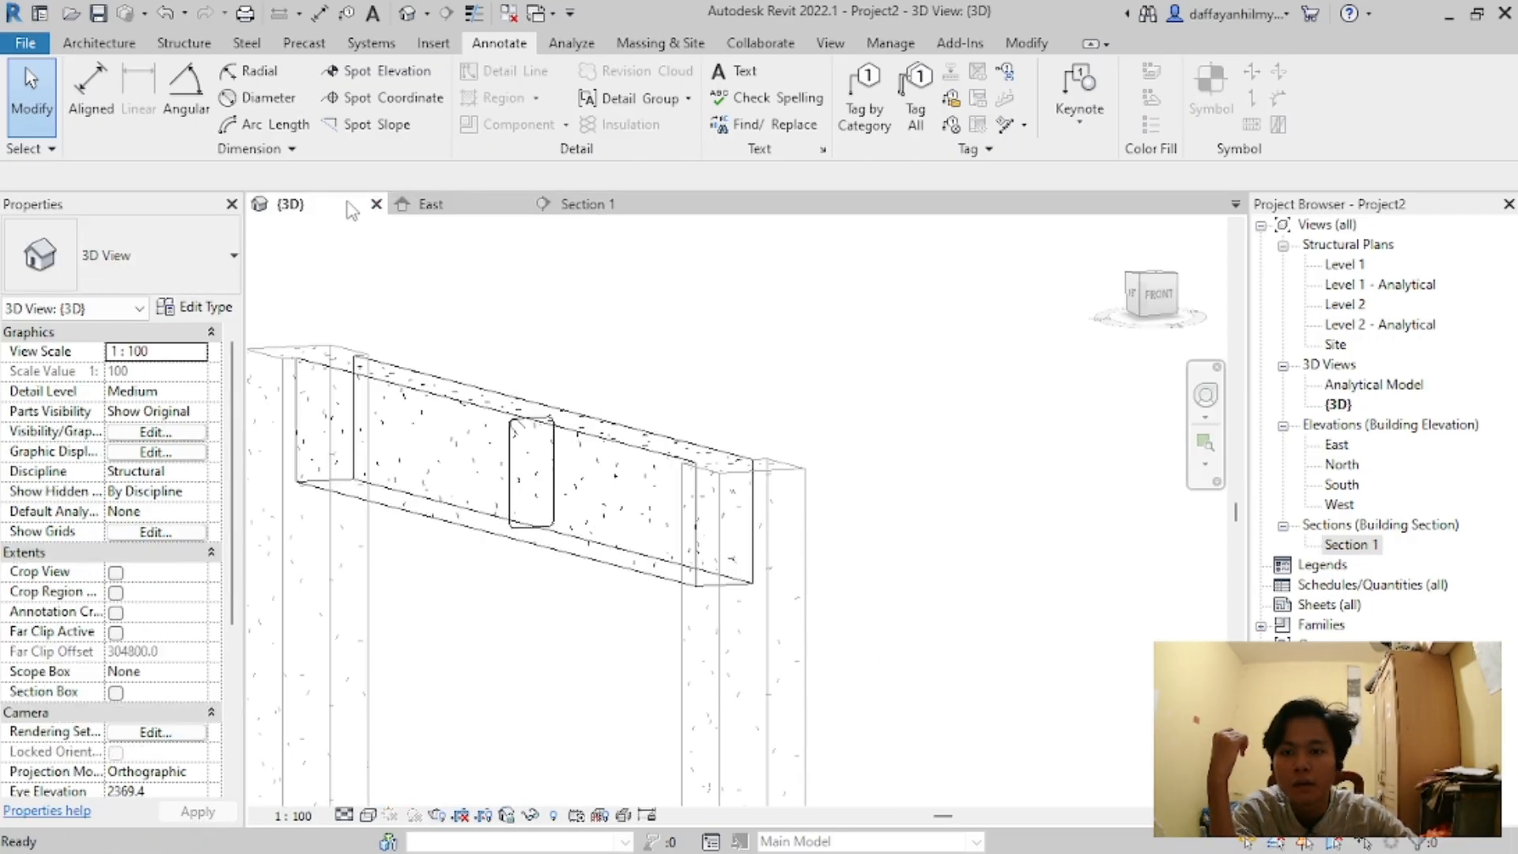
{"action": "left_click", "coordinate": [429, 204]}
{"action": "left_click", "coordinate": [563, 206]}
{"action": "left_click", "coordinate": [471, 211]}
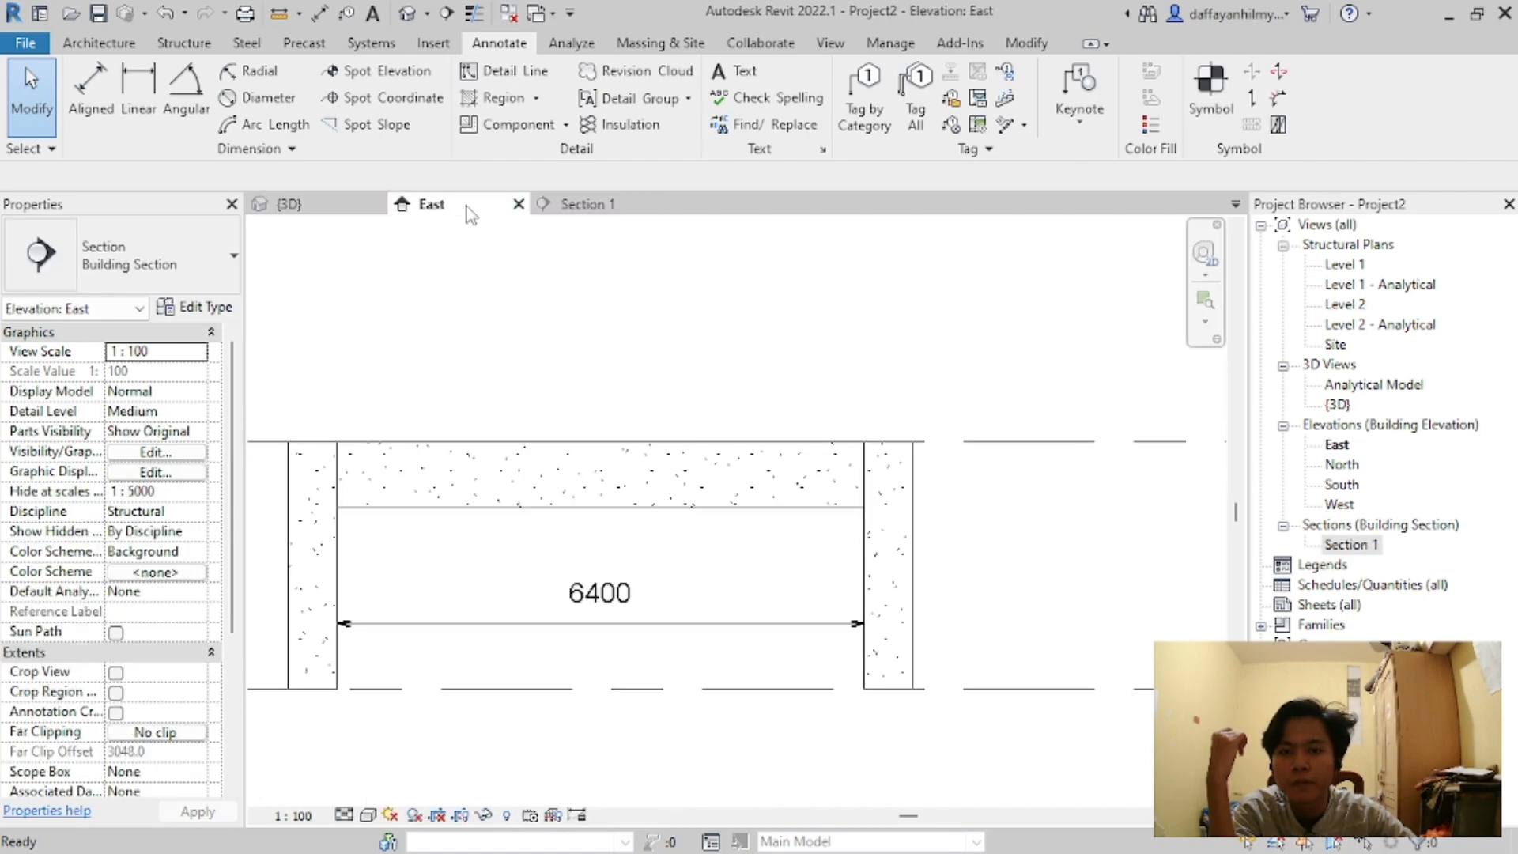
{"action": "key", "text": "w"}
{"action": "key", "text": "t"}
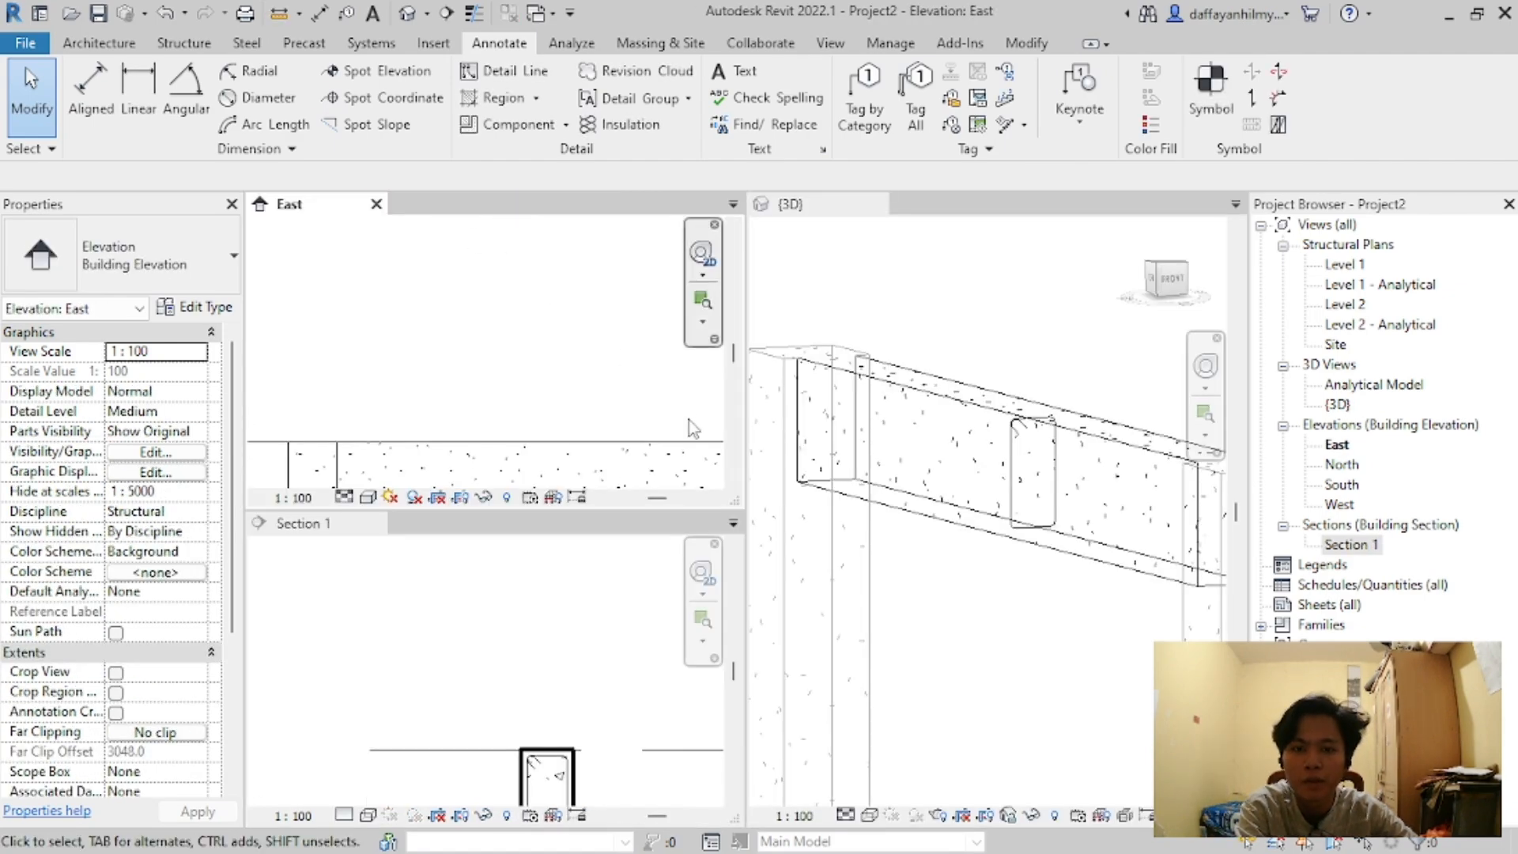
Step: Remove the 3D view from the layout and dock Section 1 as a tab in the same window as East
{"action": "key", "text": "z"}
{"action": "key", "text": "a"}
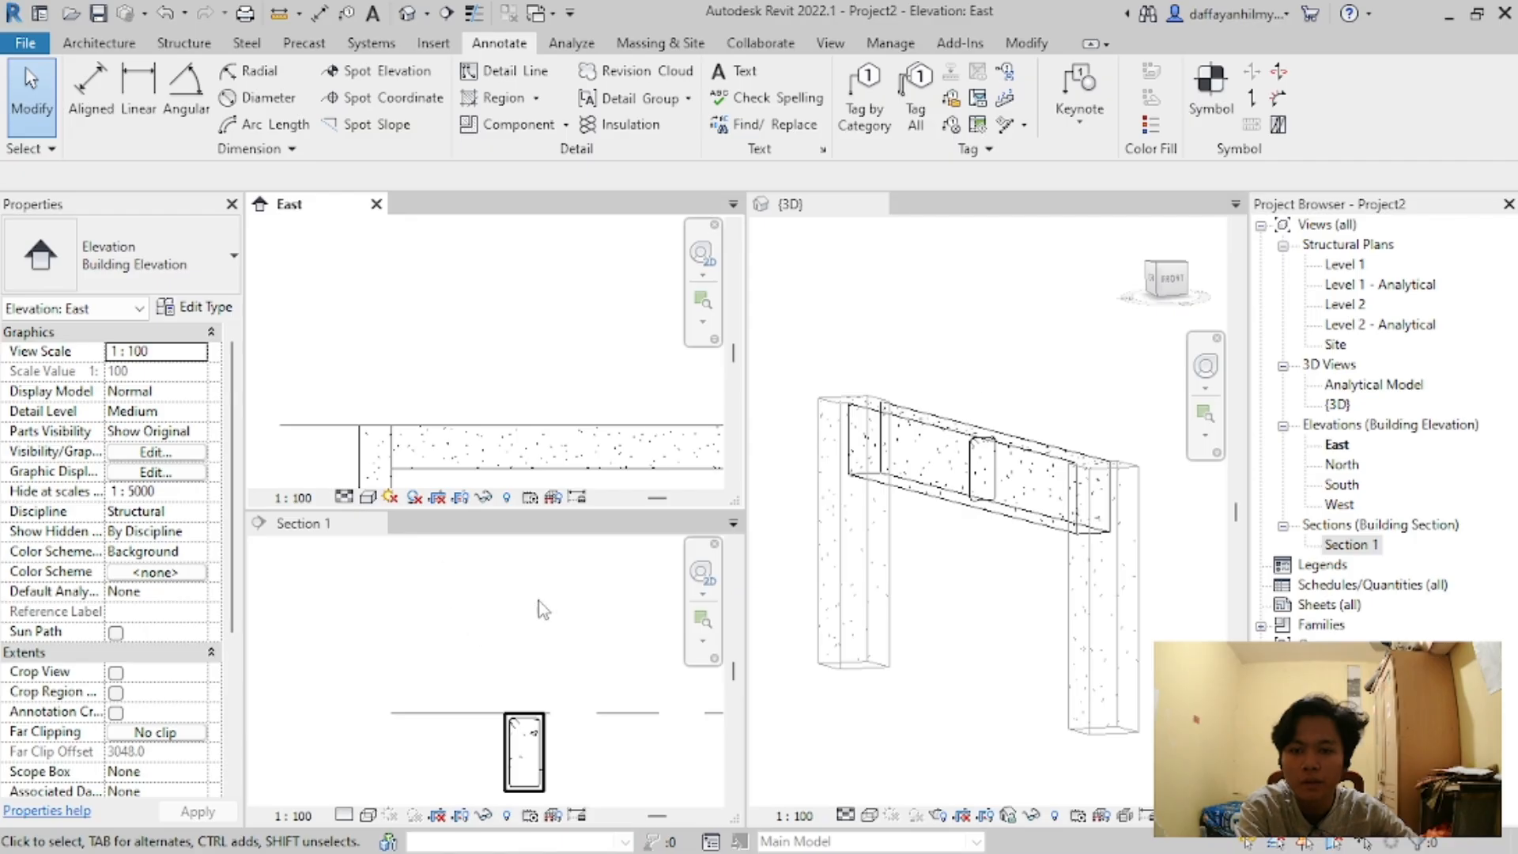
{"action": "left_click", "coordinate": [894, 205]}
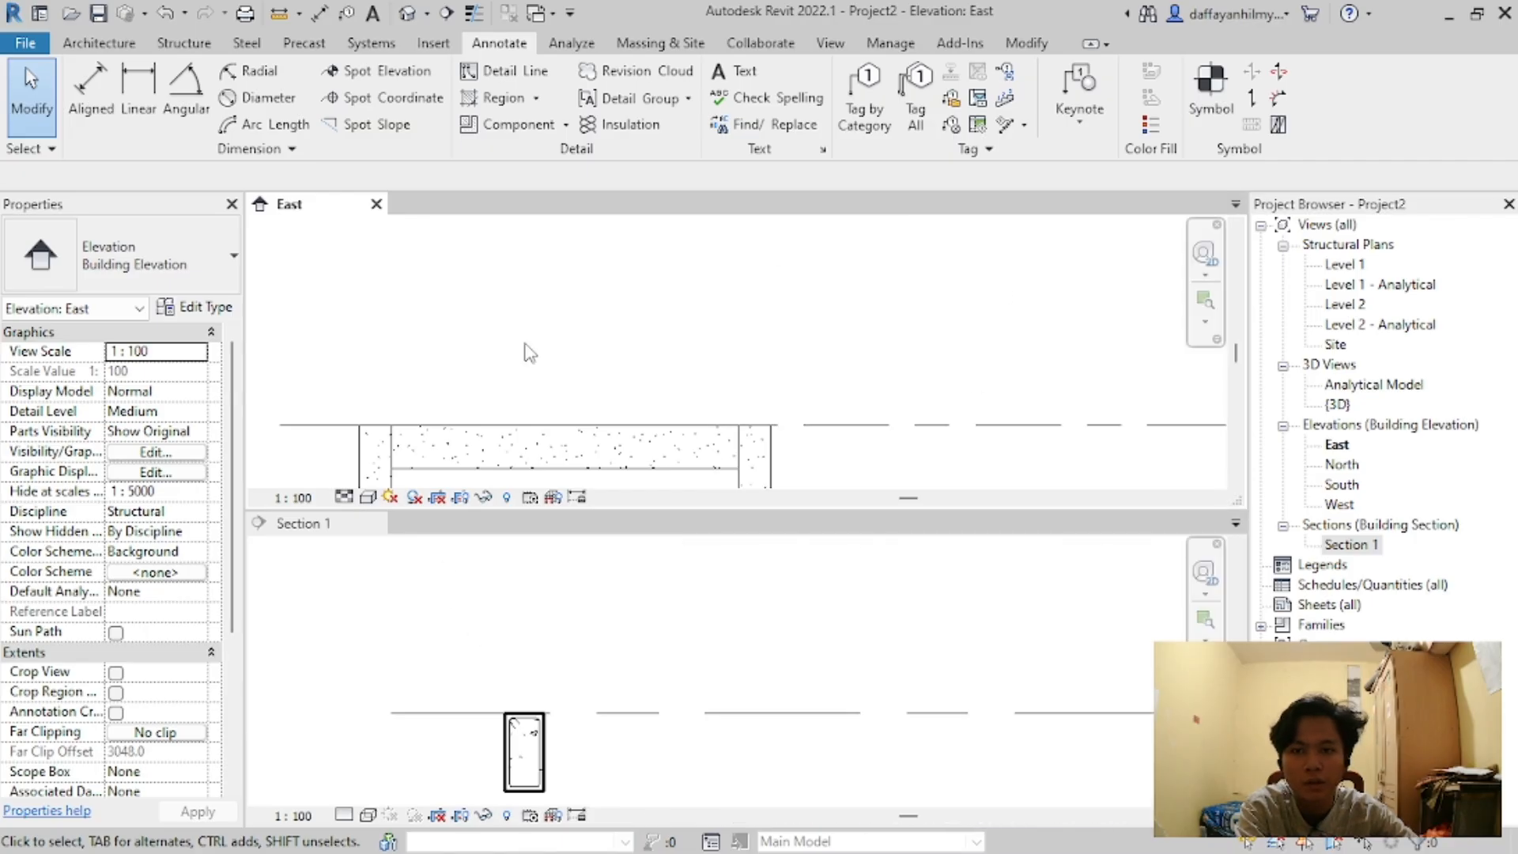
{"action": "left_click", "coordinate": [327, 535]}
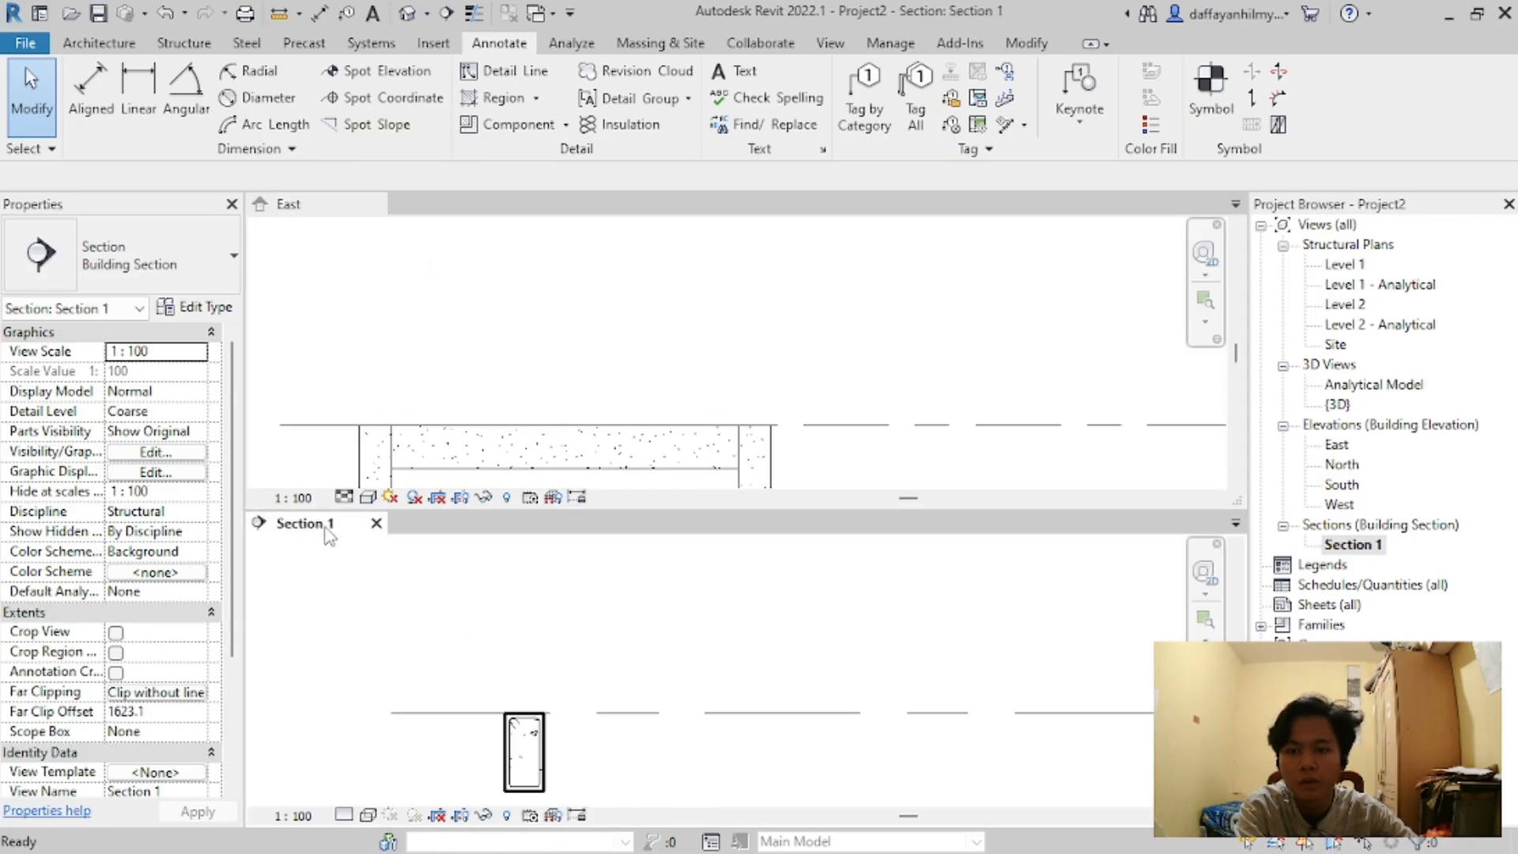
{"action": "left_click_drag", "start_coordinate": [340, 530], "coordinate": [506, 229]}
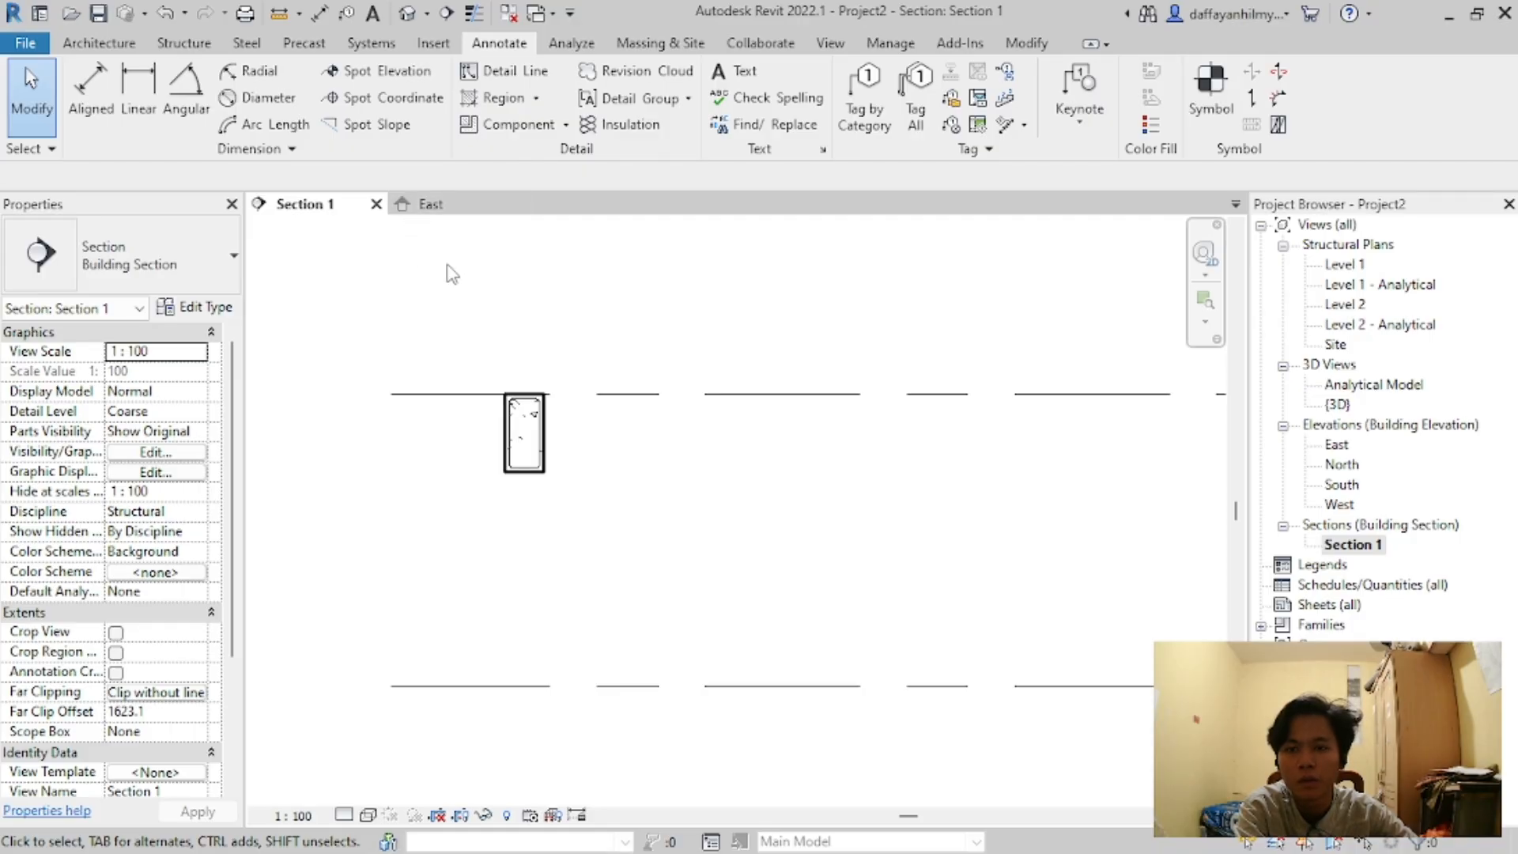
Step: Order the East elevation ahead of Section 1, tile the two views side by side and fit both to their windows
{"action": "left_click", "coordinate": [429, 204]}
{"action": "left_click", "coordinate": [314, 206]}
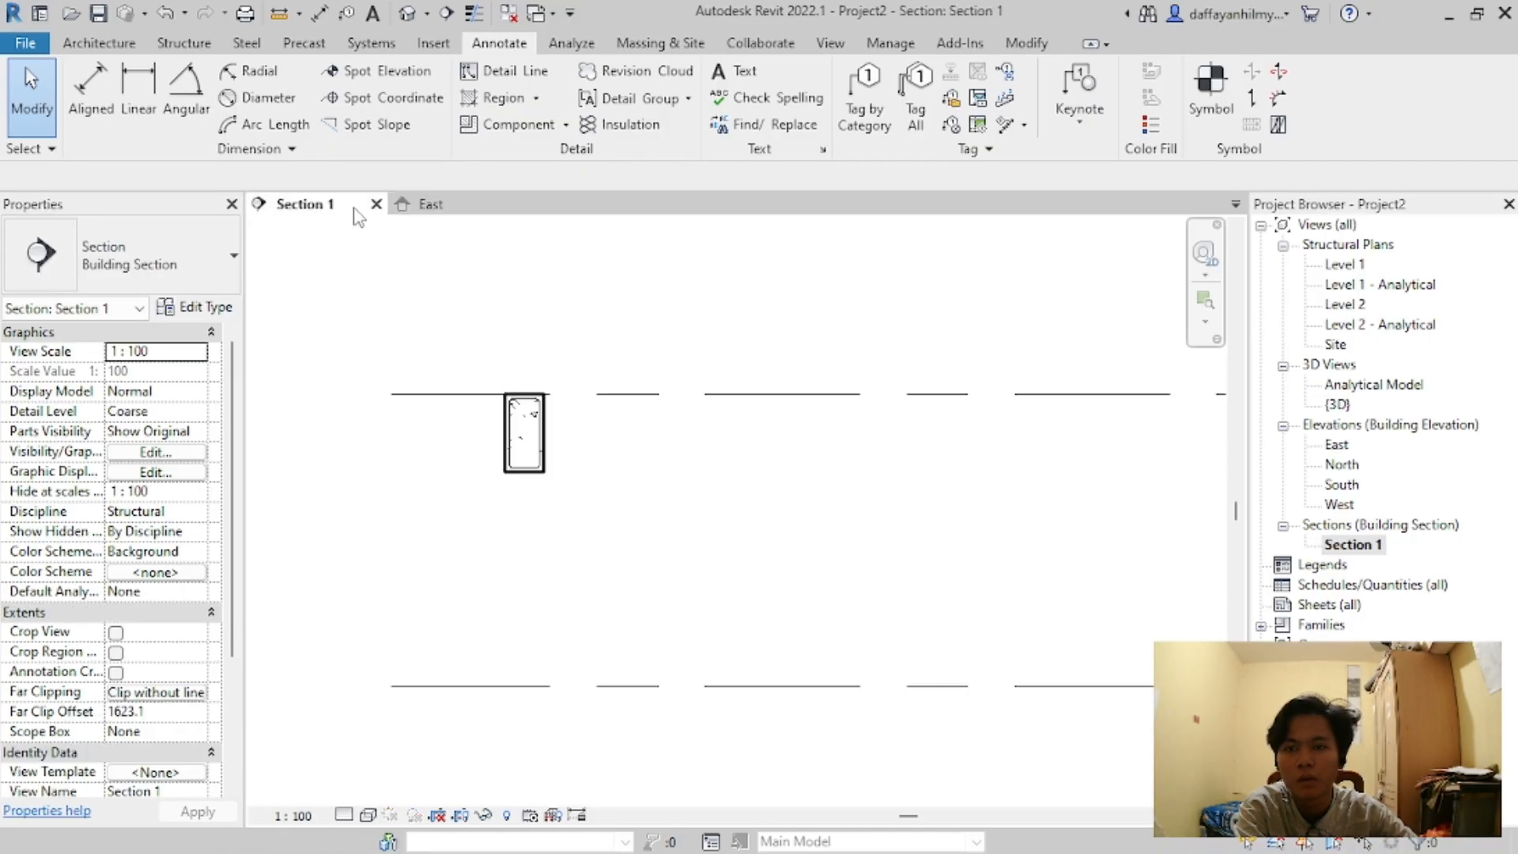
{"action": "left_click", "coordinate": [430, 204]}
{"action": "left_click_drag", "start_coordinate": [431, 207], "coordinate": [305, 215]}
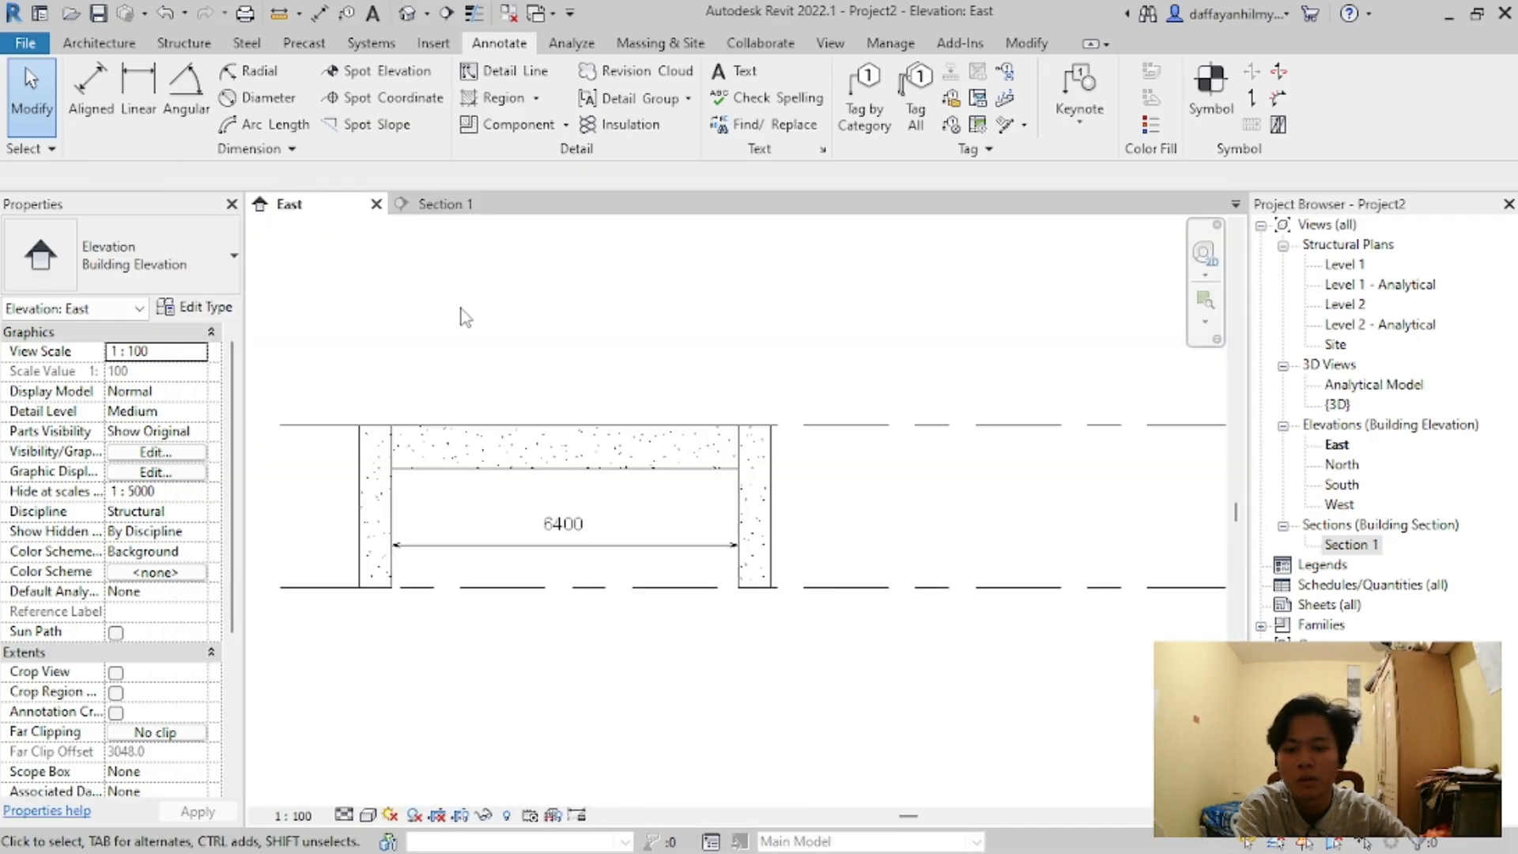
{"action": "key", "text": "w"}
{"action": "key", "text": "t"}
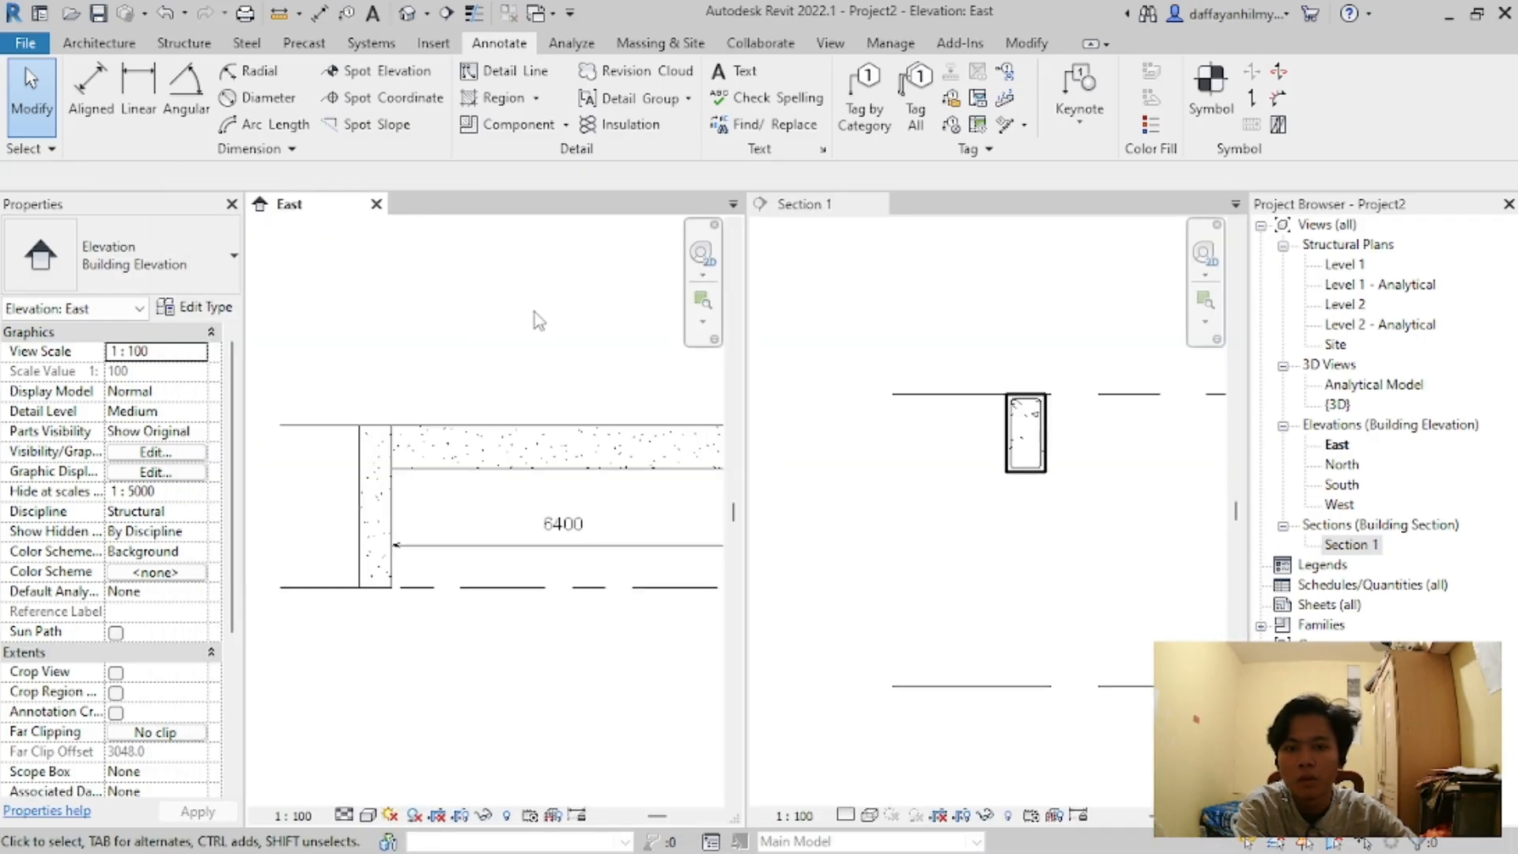
{"action": "key", "text": "z"}
{"action": "key", "text": "a"}
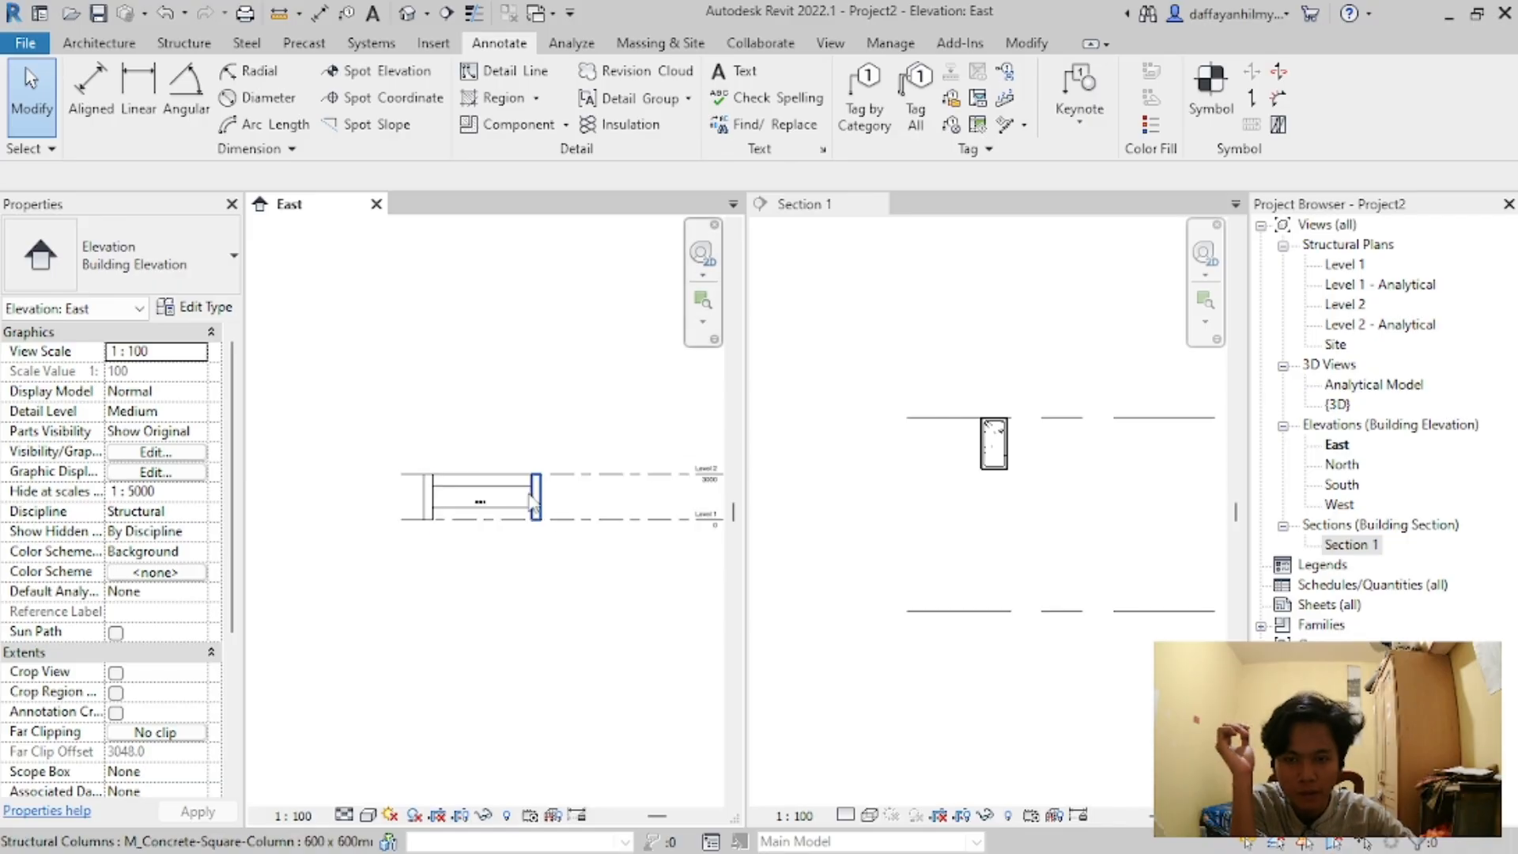
Step: Set the East elevation's detail level to Coarse and its visual style to Wireframe to expose the stirrup inside the beam
{"action": "scroll", "coordinate": [532, 503], "scroll_direction": "up", "scroll_amount": 3}
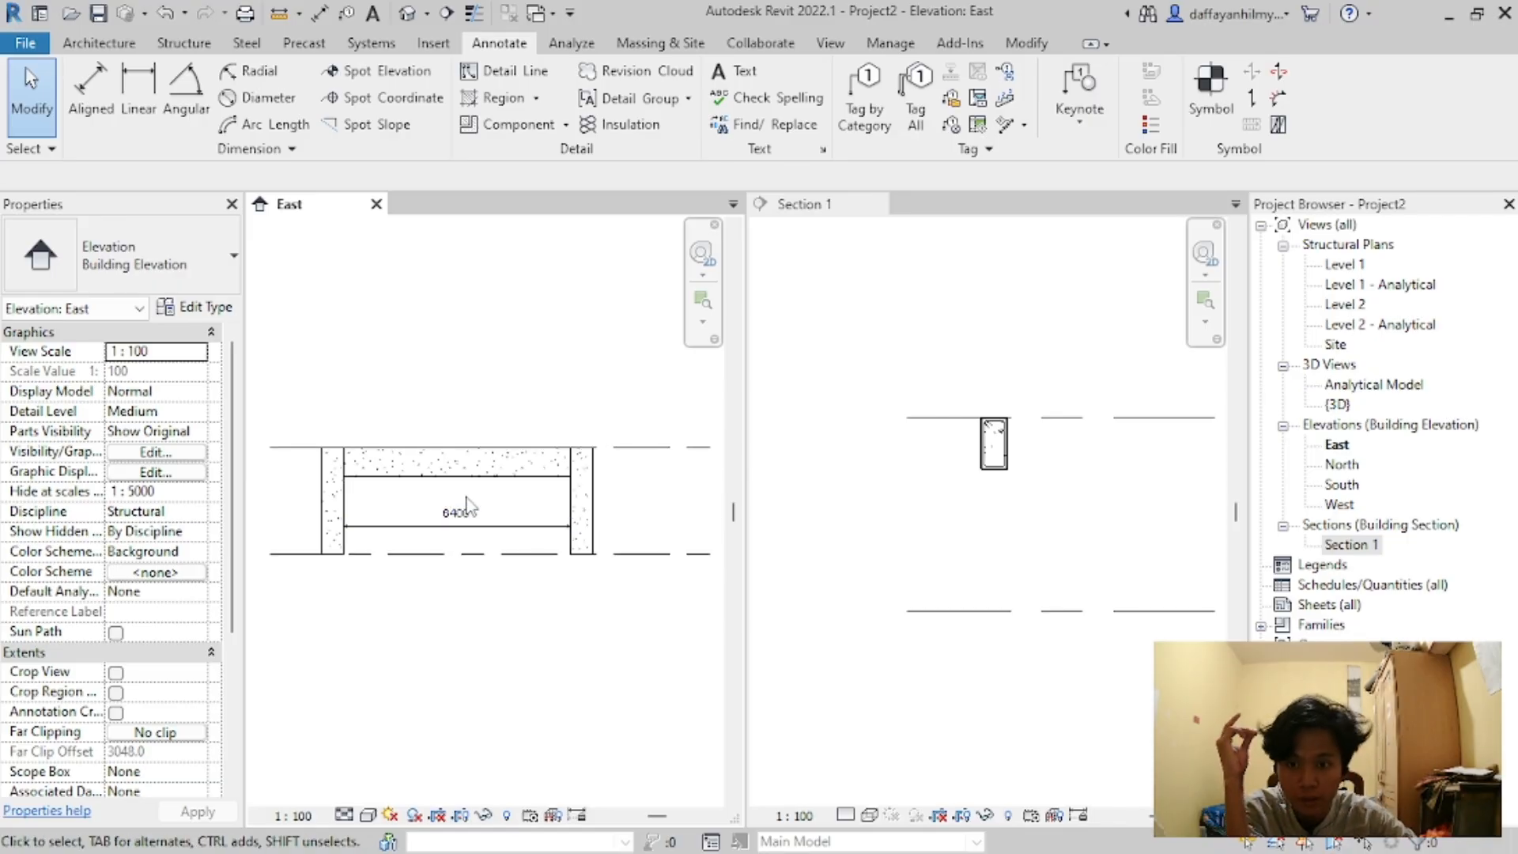
{"action": "scroll", "coordinate": [467, 506], "scroll_direction": "up", "scroll_amount": 1}
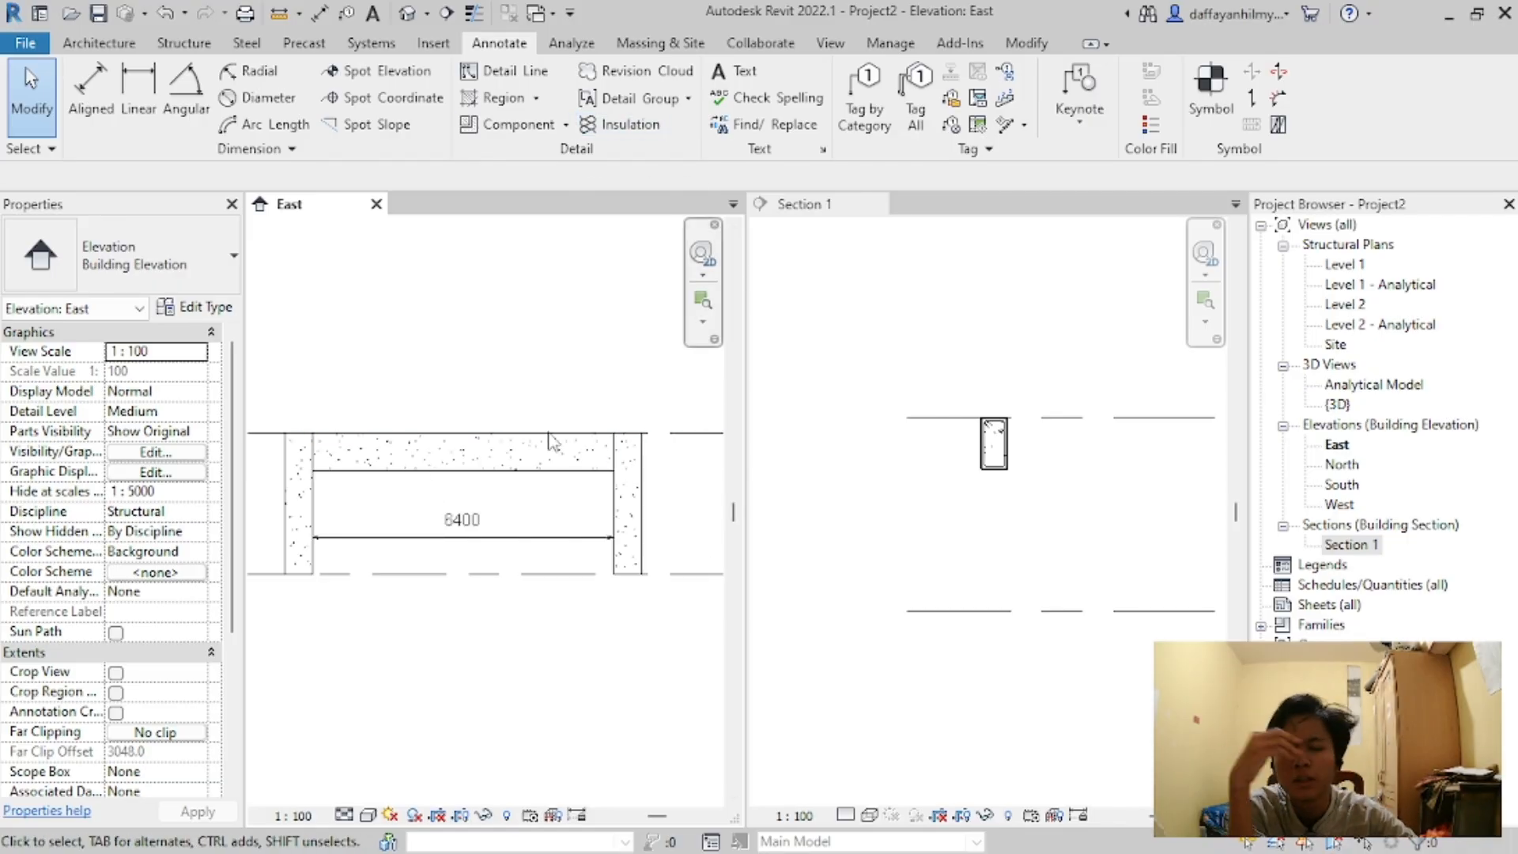
{"action": "scroll", "coordinate": [550, 503], "scroll_direction": "up", "scroll_amount": 2}
{"action": "scroll", "coordinate": [553, 600], "scroll_direction": "down", "scroll_amount": 2}
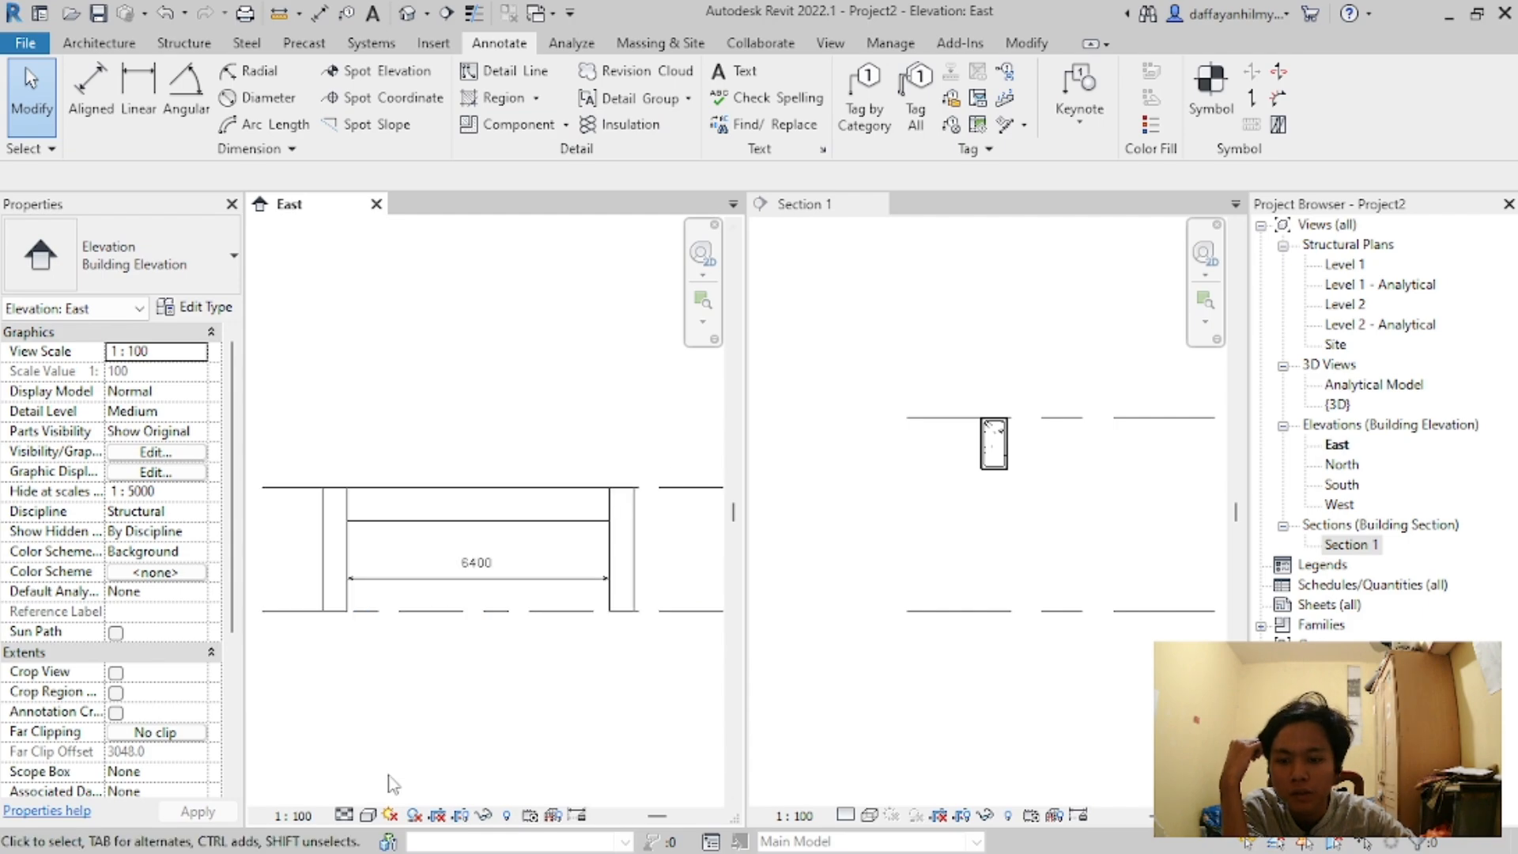
{"action": "left_click", "coordinate": [343, 814]}
{"action": "left_click", "coordinate": [369, 791]}
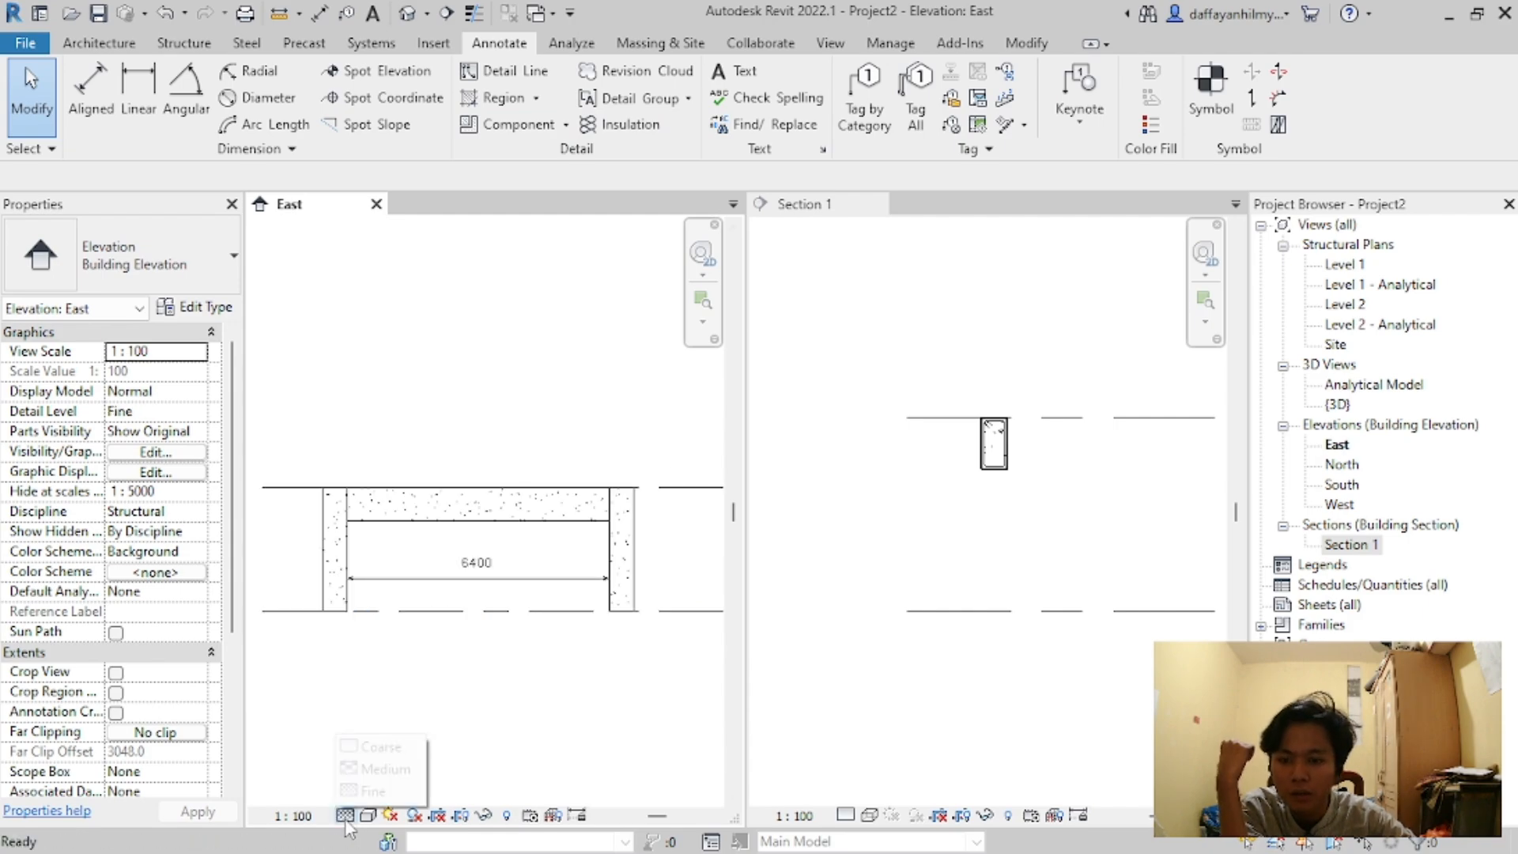
{"action": "left_click", "coordinate": [345, 815]}
{"action": "left_click", "coordinate": [381, 746]}
{"action": "left_click", "coordinate": [368, 815]}
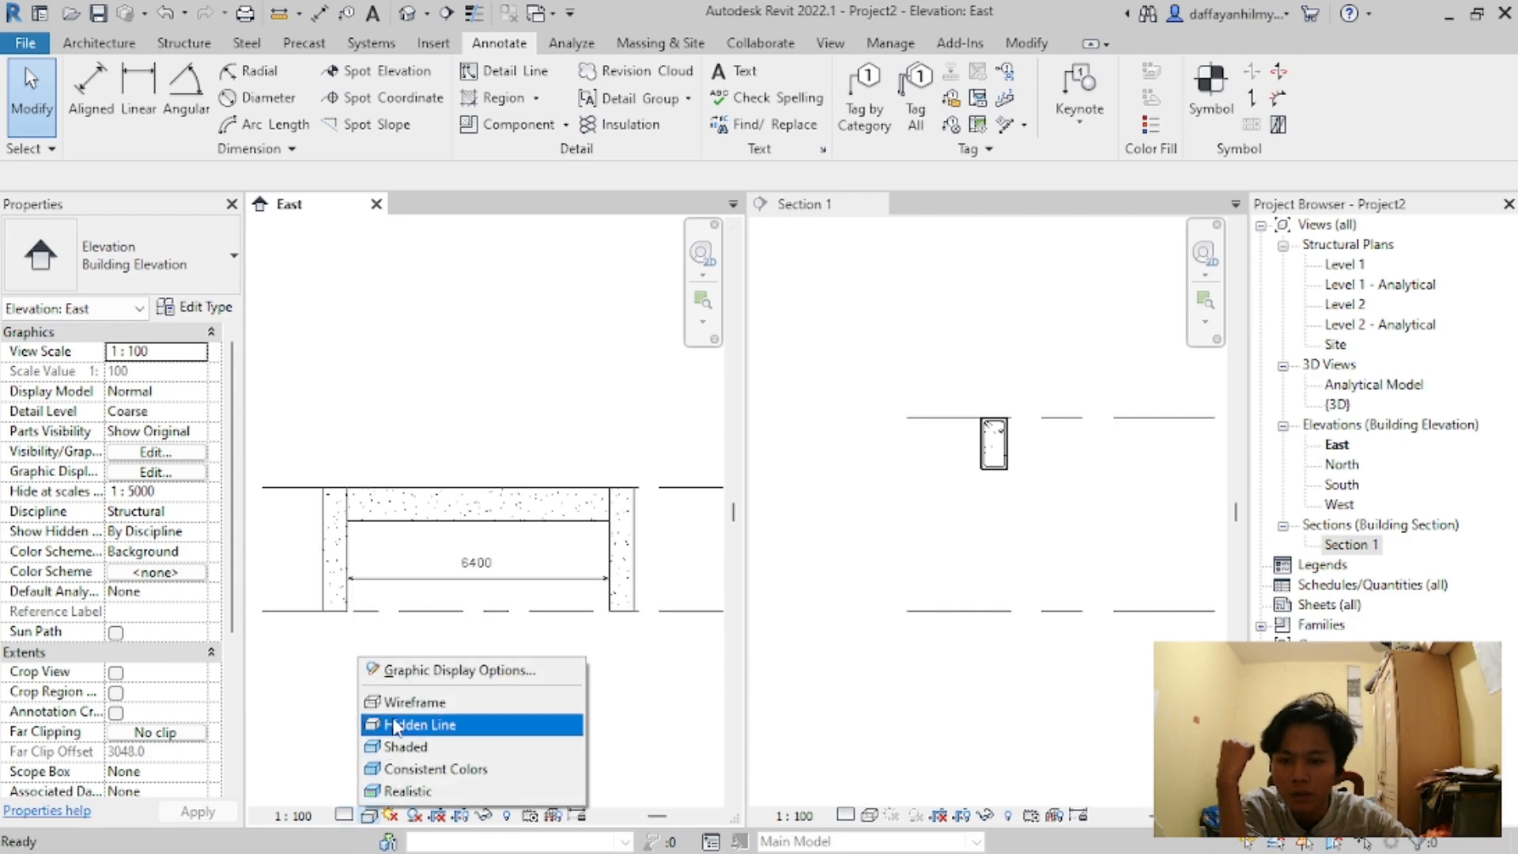
{"action": "left_click", "coordinate": [411, 703]}
{"action": "scroll", "coordinate": [440, 502], "scroll_direction": "up", "scroll_amount": 5}
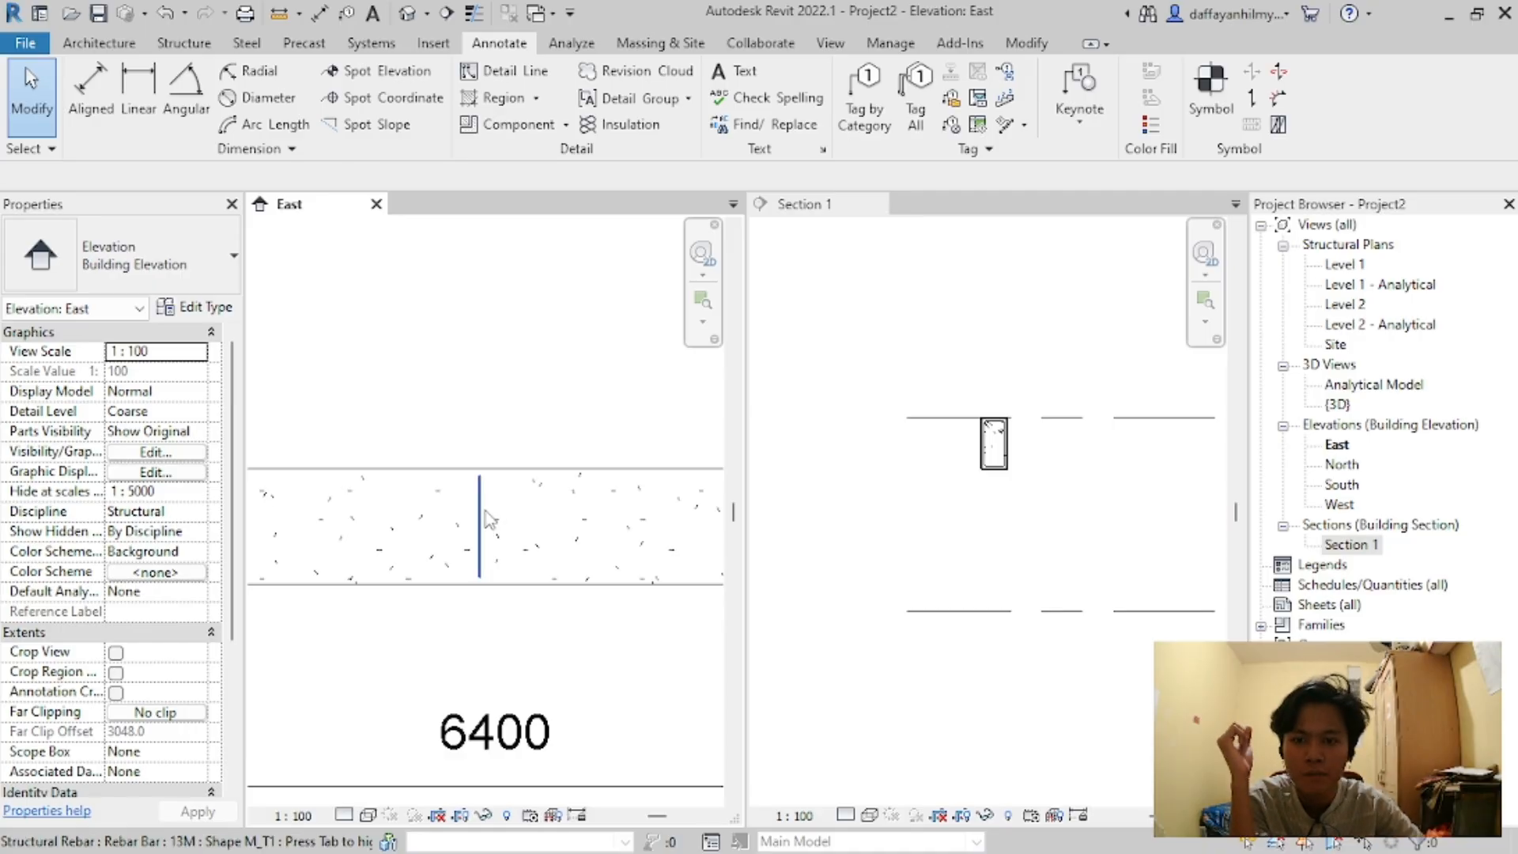
{"action": "left_click", "coordinate": [483, 366]}
{"action": "scroll", "coordinate": [431, 405], "scroll_direction": "down", "scroll_amount": 2}
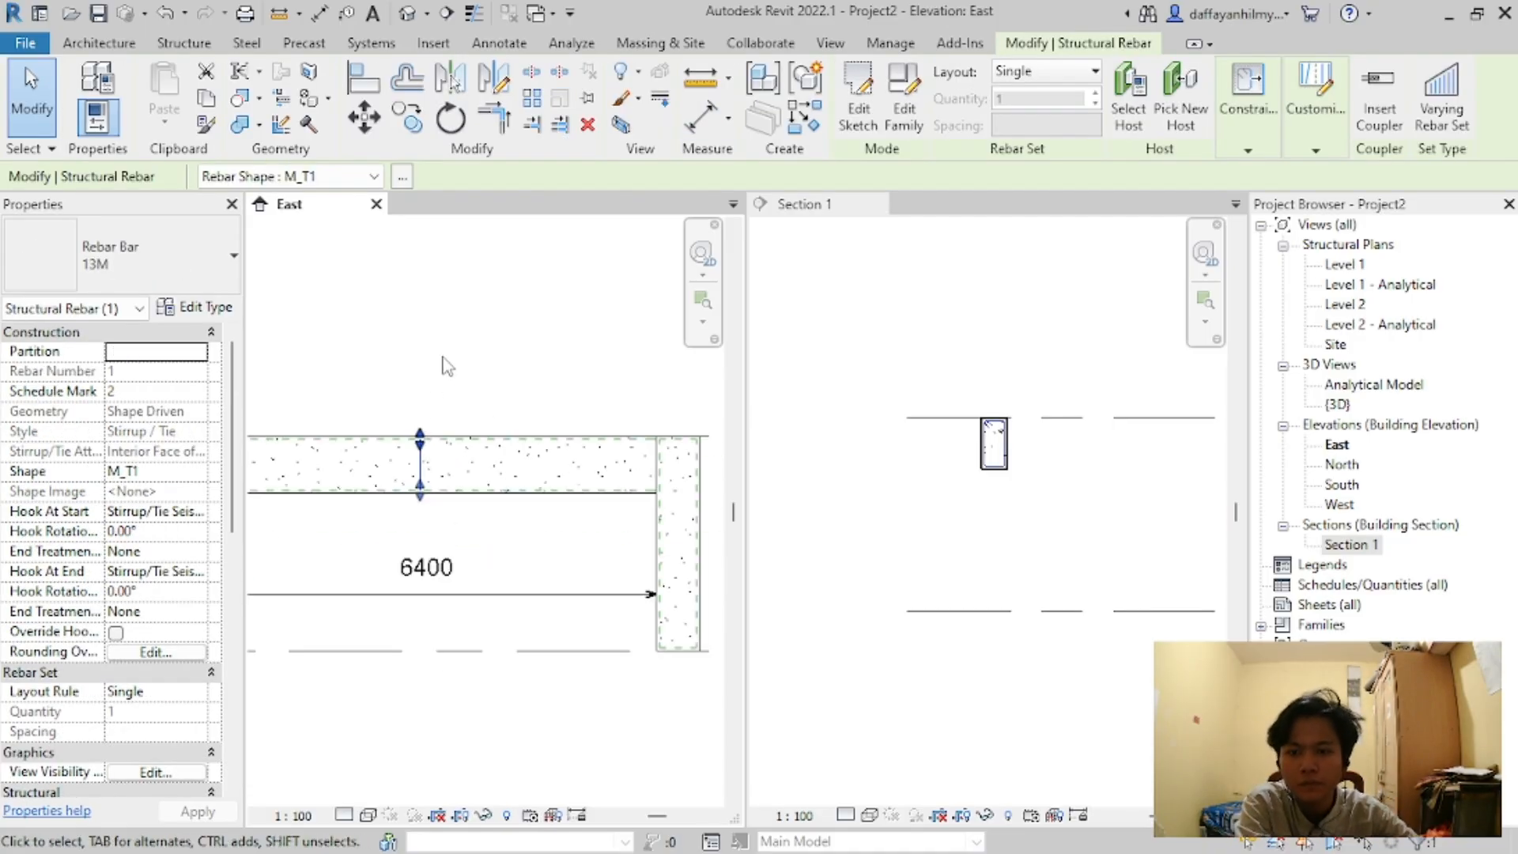
{"action": "left_click", "coordinate": [439, 381]}
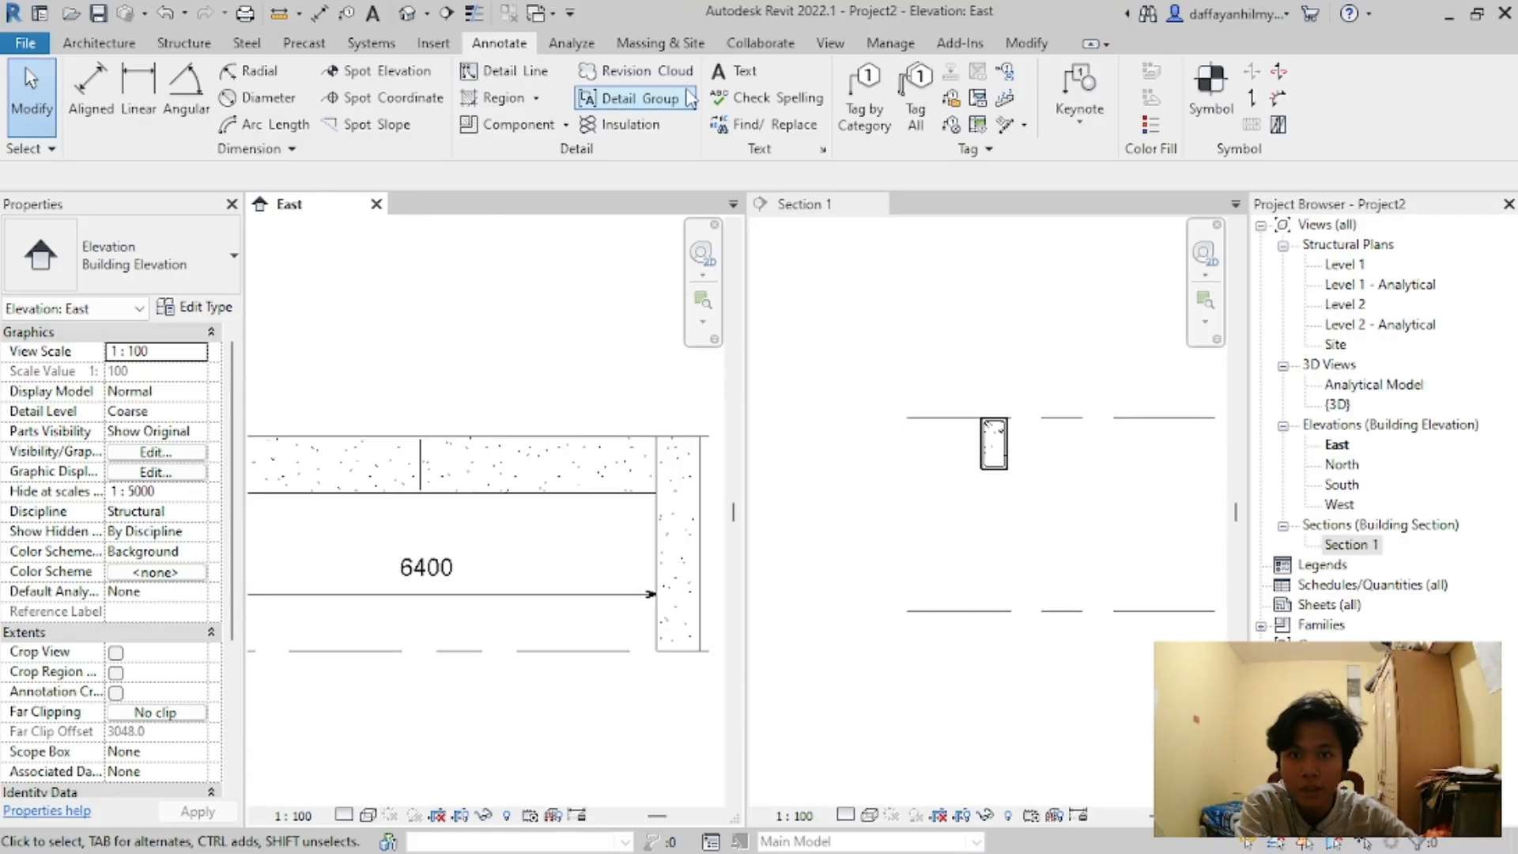
Step: Draw a 1500 mm horizontal detail line along the beam's top edge, starting at the right column's inner face in East
{"action": "left_click", "coordinate": [506, 73]}
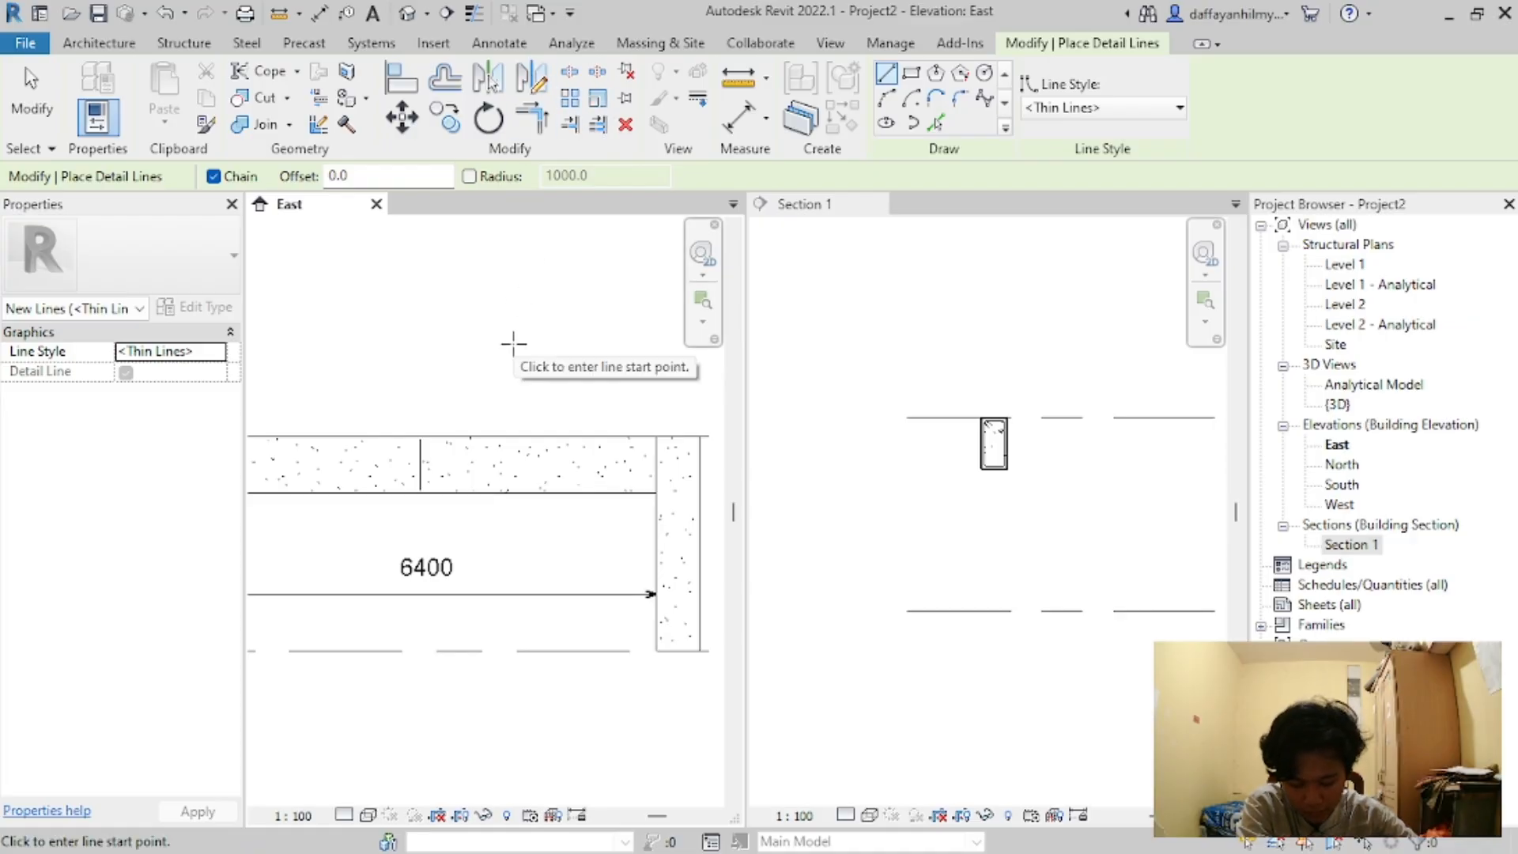
{"action": "scroll", "coordinate": [669, 461], "scroll_direction": "up", "scroll_amount": 3}
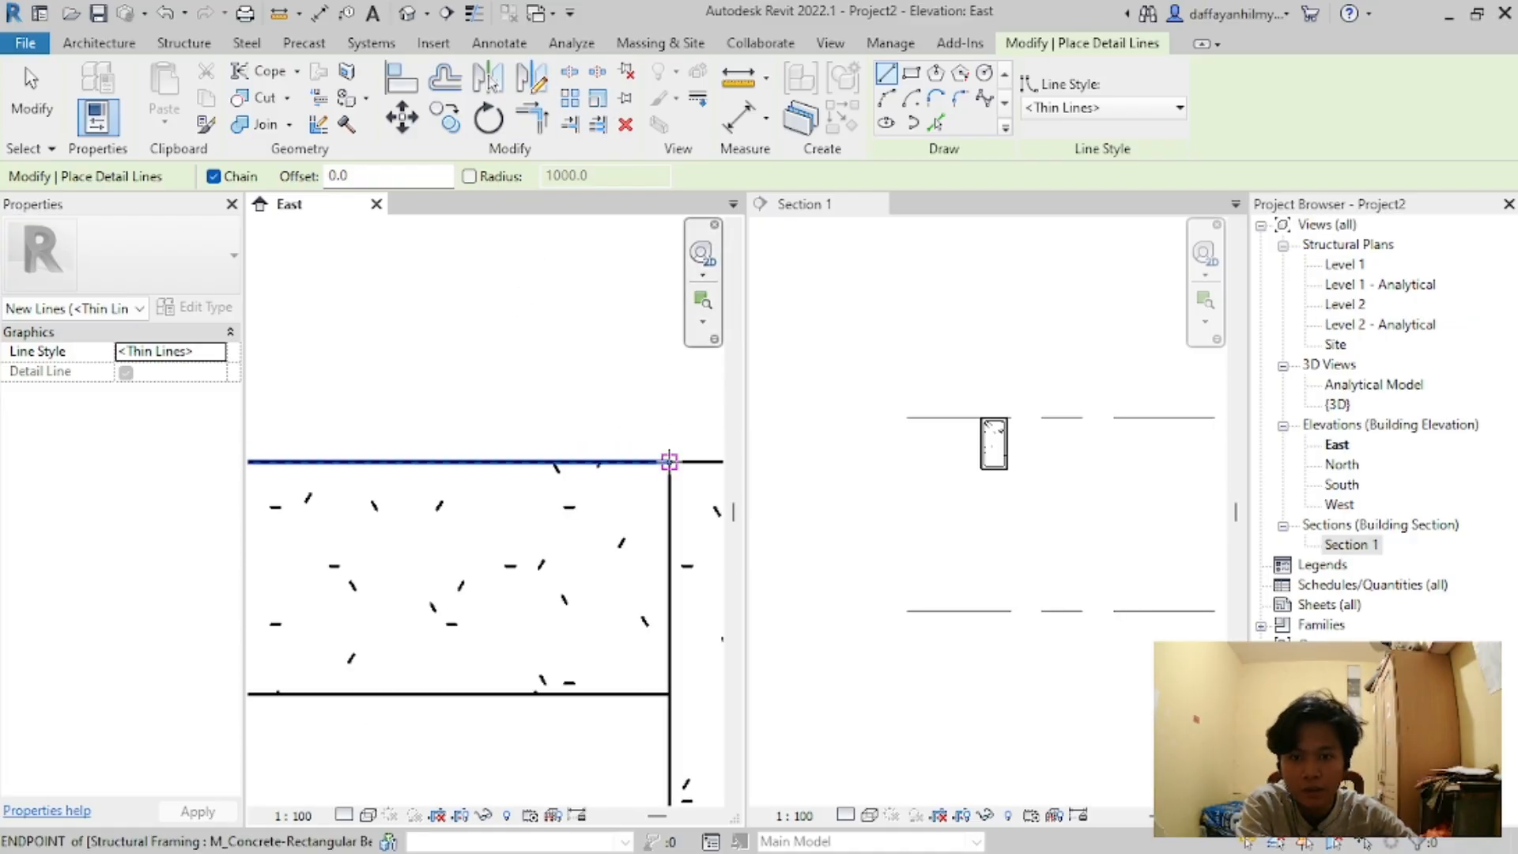
{"action": "left_click", "coordinate": [668, 461]}
{"action": "scroll", "coordinate": [608, 340], "scroll_direction": "down", "scroll_amount": 3}
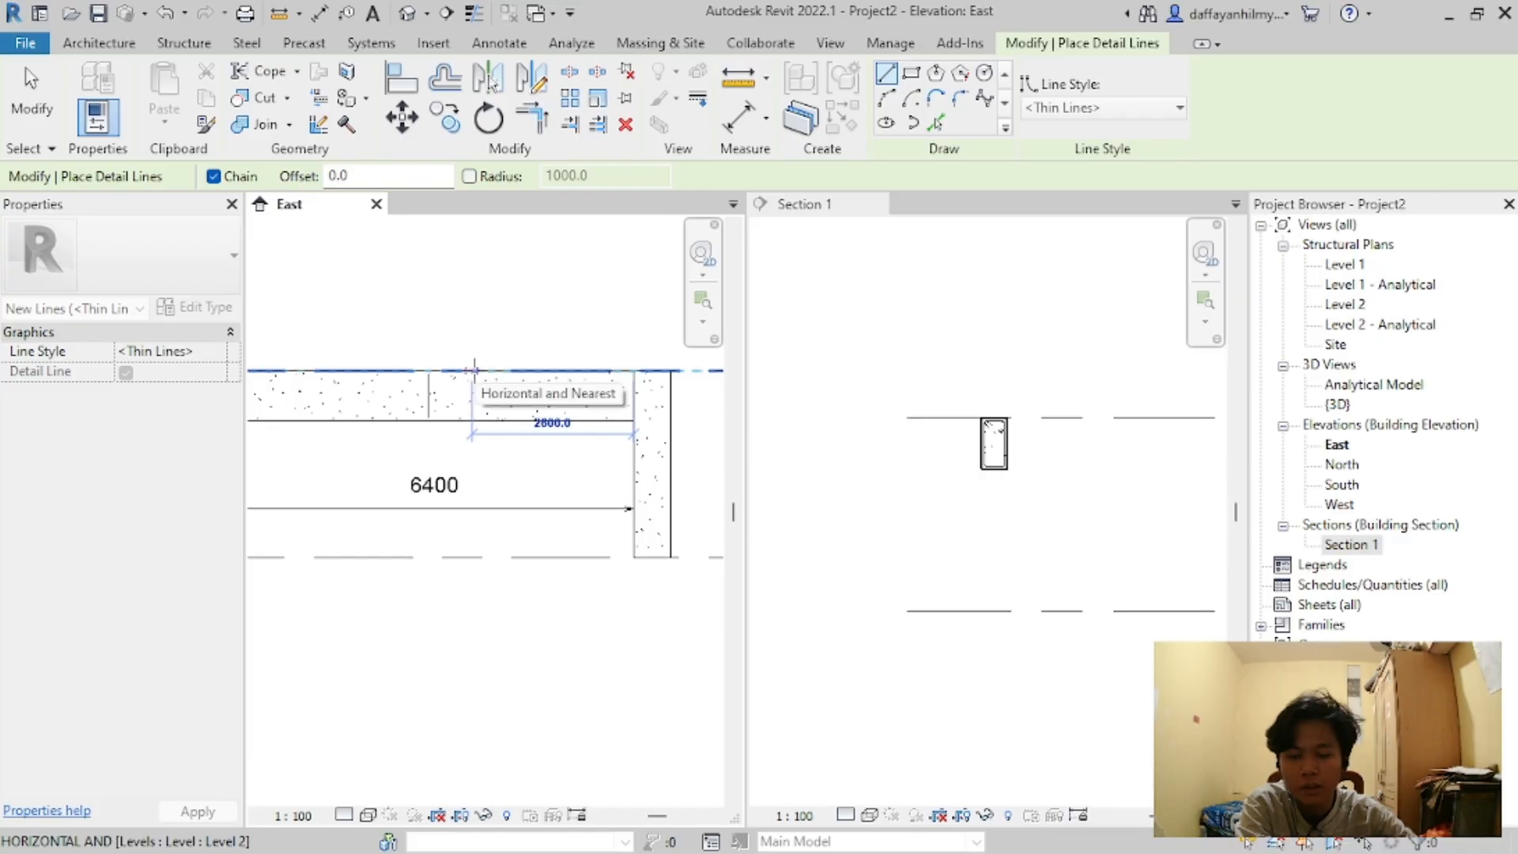
{"action": "type", "text": "1500"}
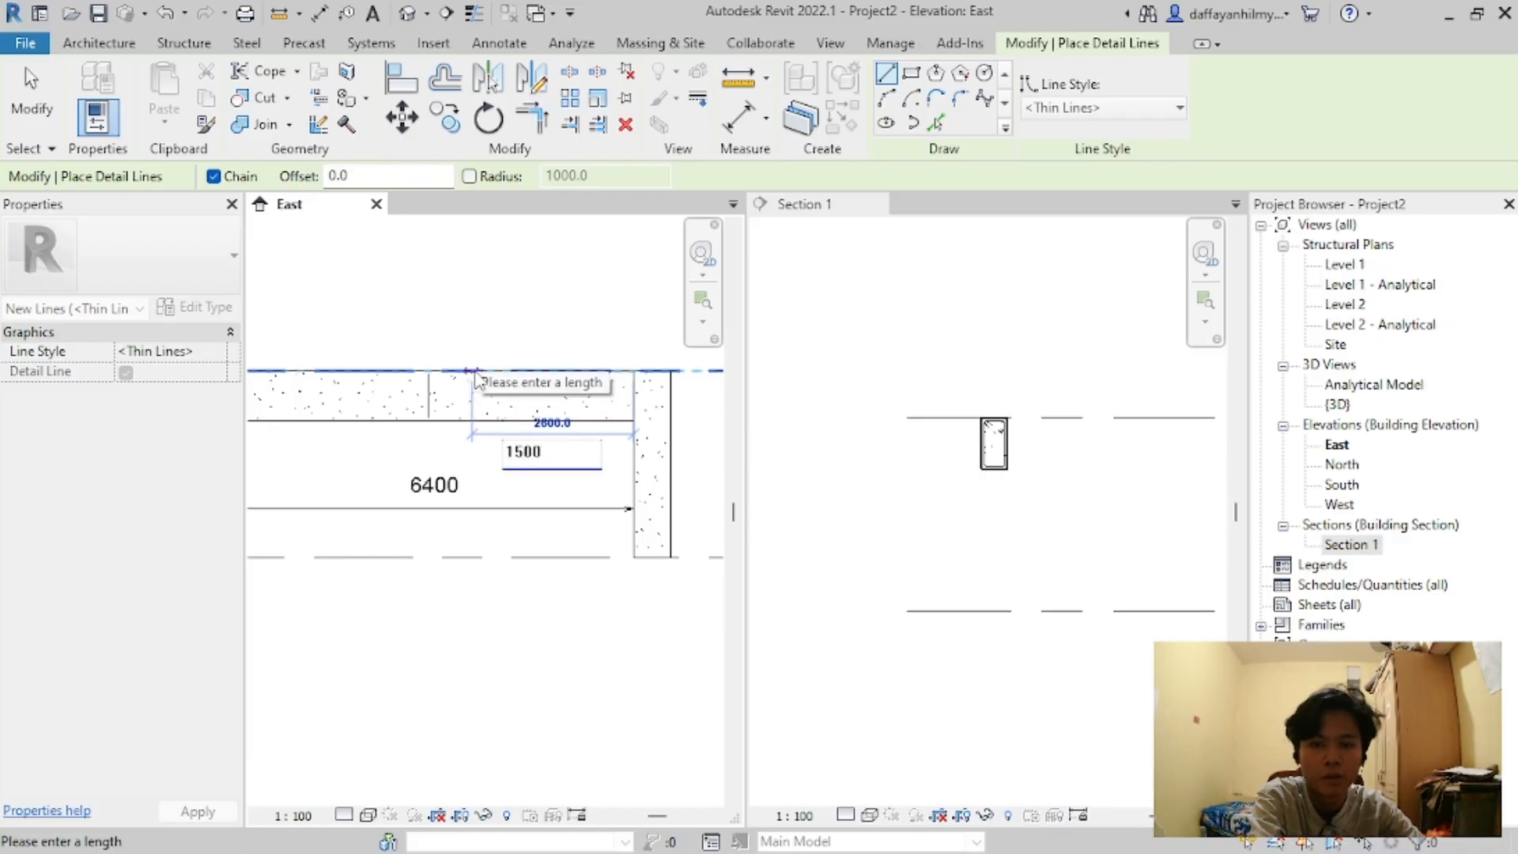
{"action": "key", "text": "Return"}
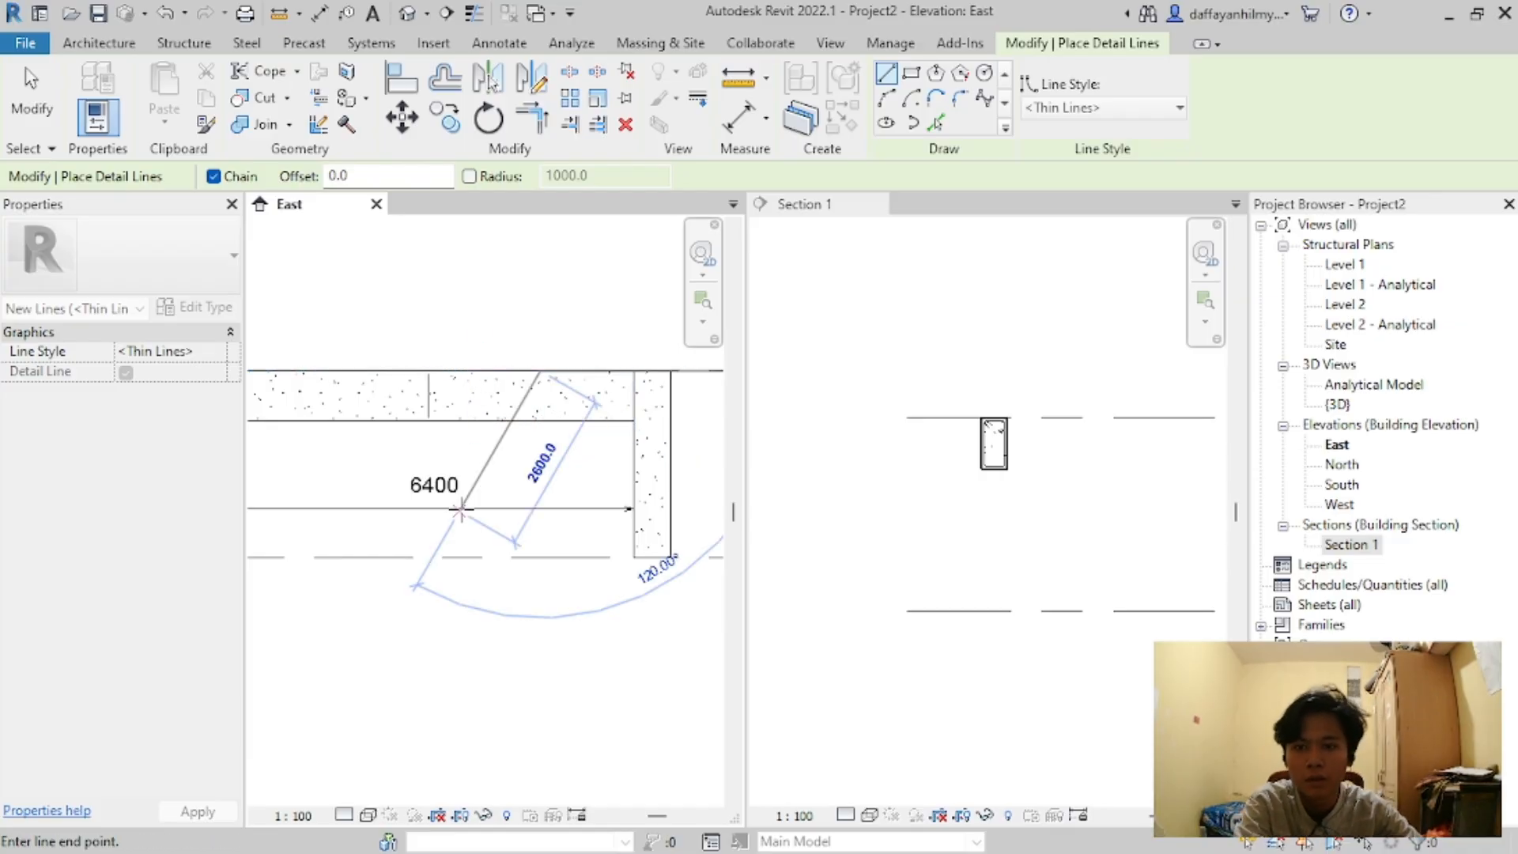
Step: Continue with a vertical detail line from the end of the 1500 mm line down past the beam's underside
{"action": "scroll", "coordinate": [540, 475], "scroll_direction": "up", "scroll_amount": 3}
{"action": "left_click", "coordinate": [541, 469]}
{"action": "key", "text": "Escape"}
{"action": "scroll", "coordinate": [545, 495], "scroll_direction": "down", "scroll_amount": 4}
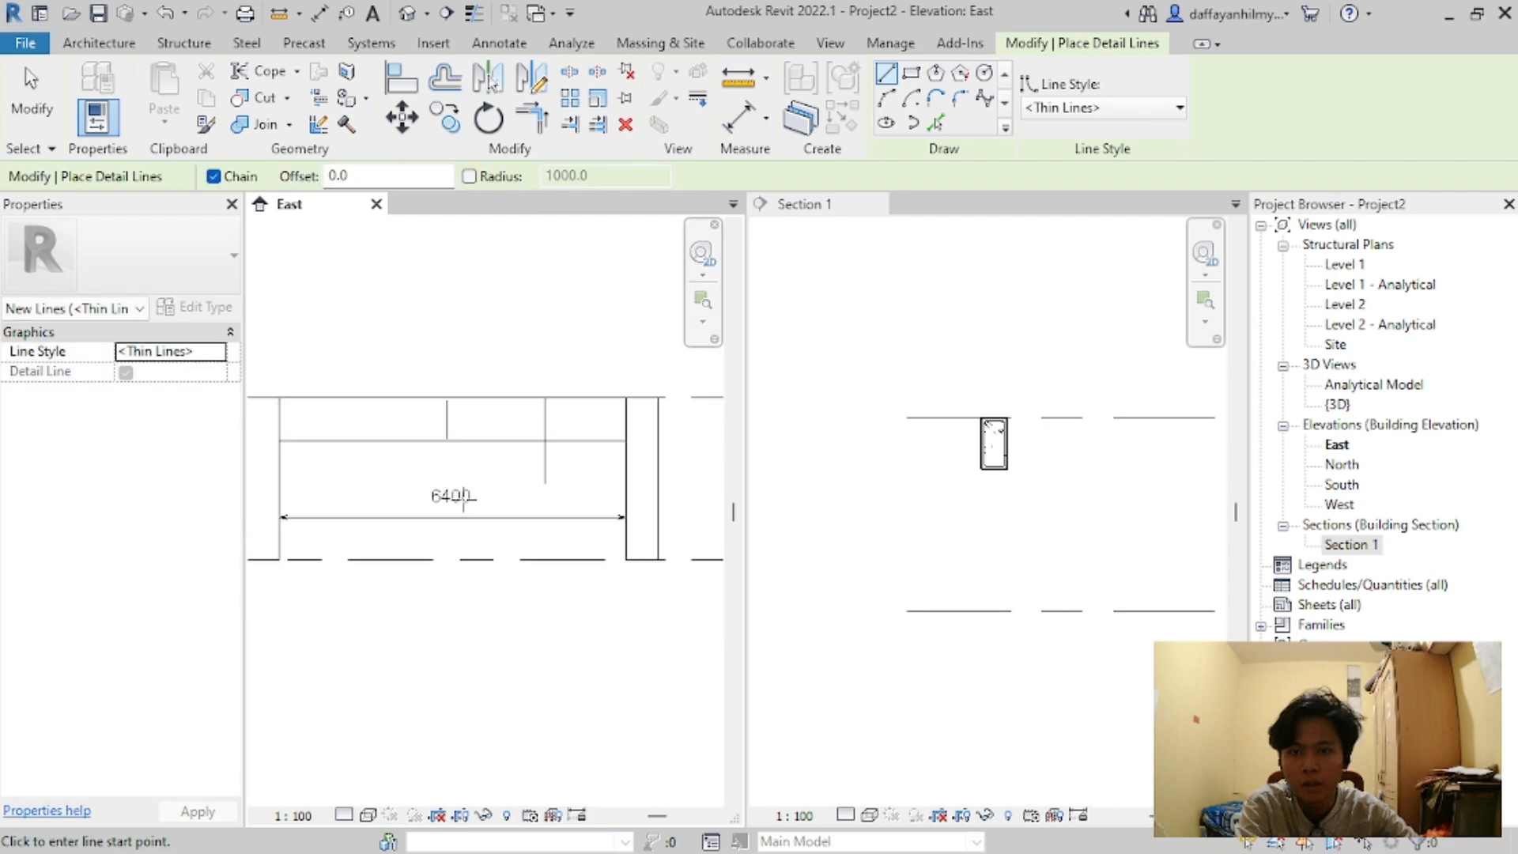
{"action": "scroll", "coordinate": [463, 426], "scroll_direction": "up", "scroll_amount": 3}
{"action": "key", "text": "Escape"}
{"action": "scroll", "coordinate": [590, 476], "scroll_direction": "down", "scroll_amount": 3}
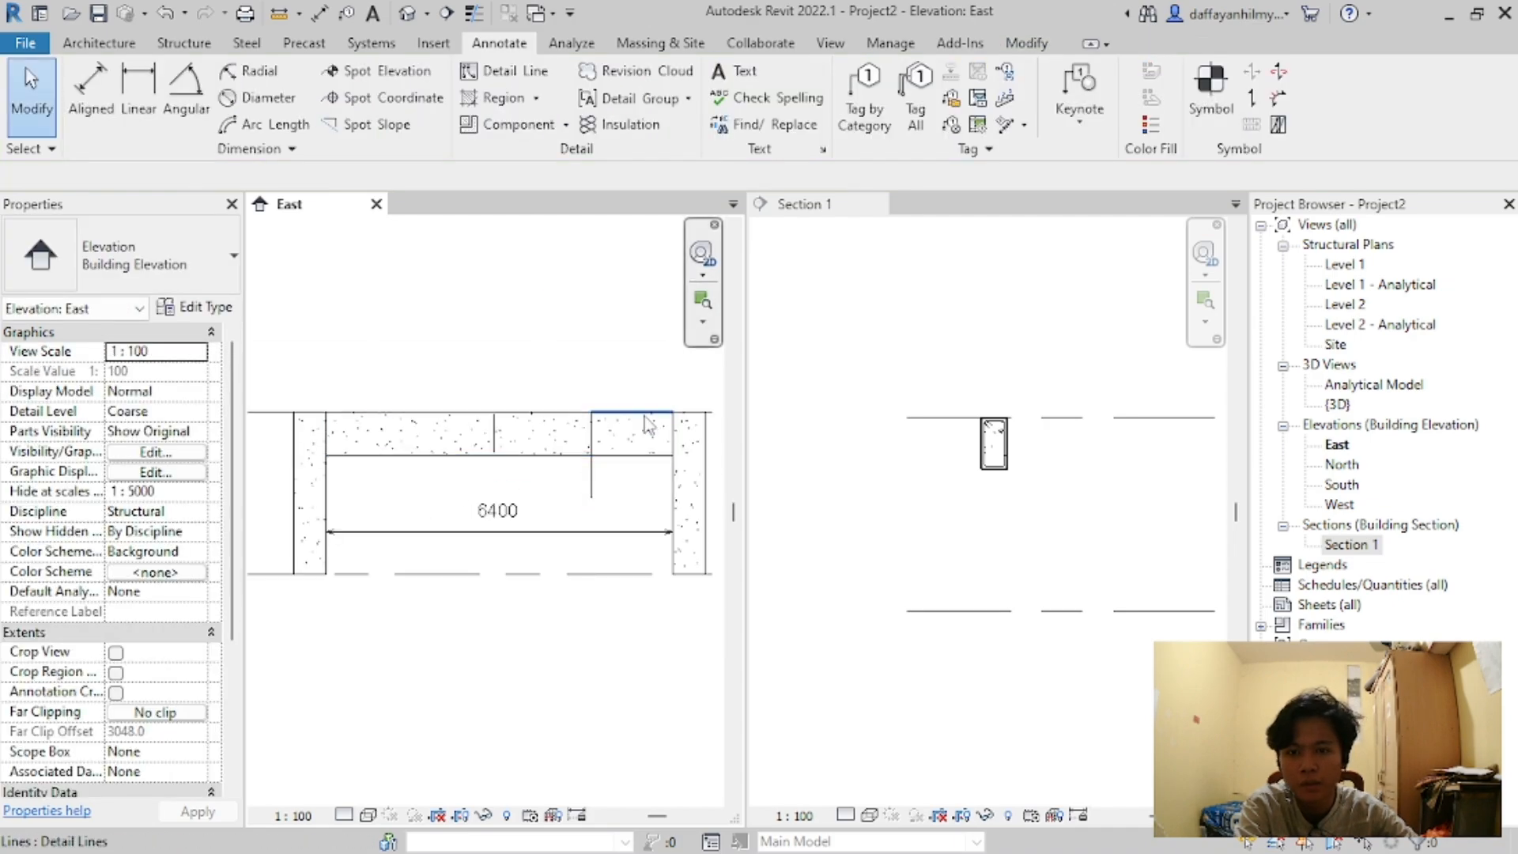
Step: Distribute the single stirrup along the beam with the Maximum Spacing layout at 100 mm spacing
{"action": "scroll", "coordinate": [501, 424], "scroll_direction": "up", "scroll_amount": 2}
{"action": "left_click", "coordinate": [467, 444]}
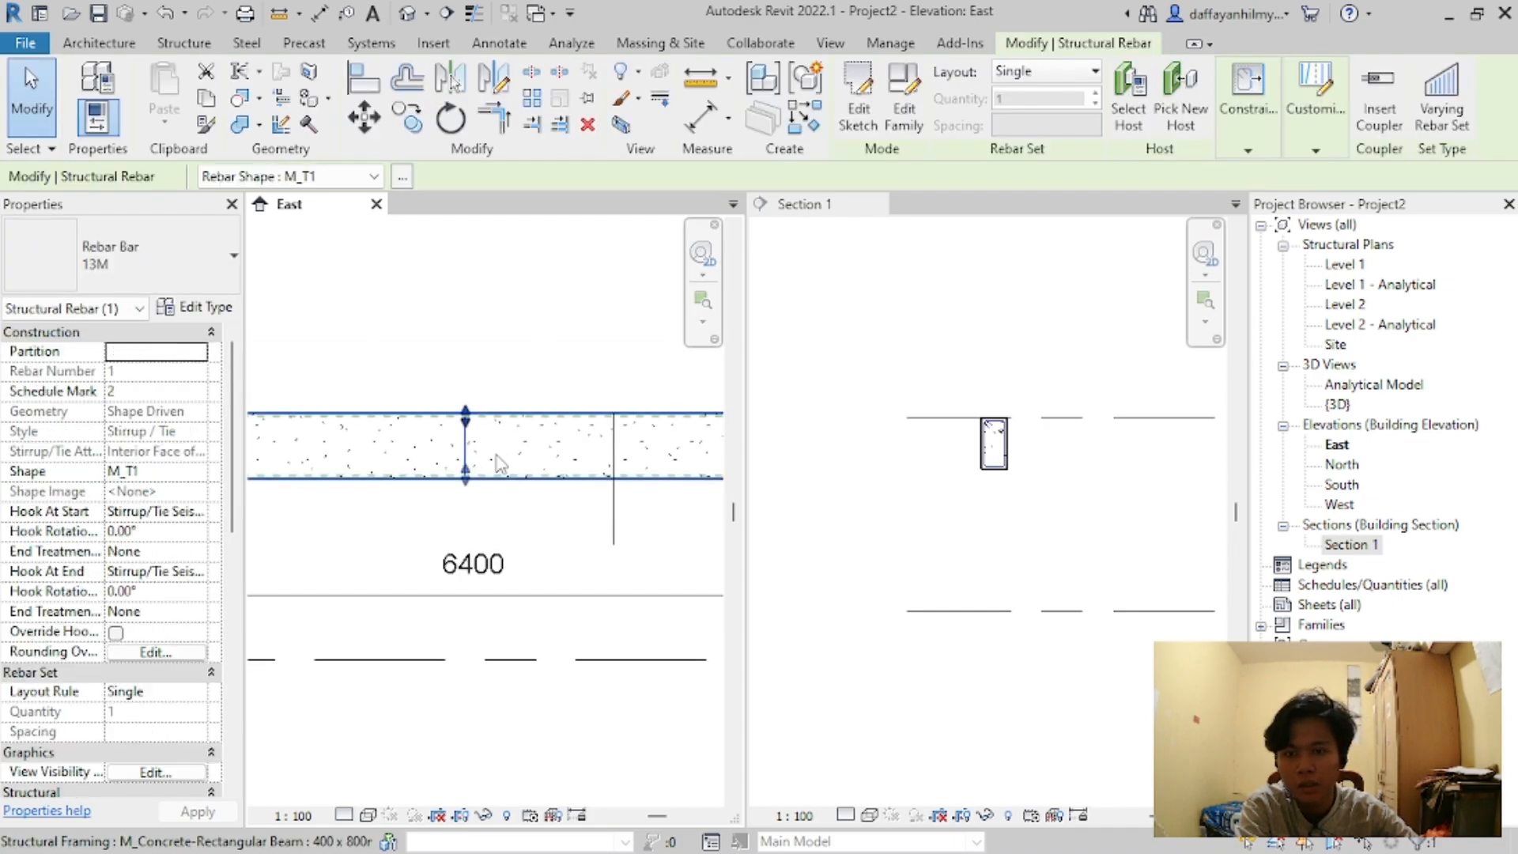
{"action": "scroll", "coordinate": [471, 451], "scroll_direction": "up", "scroll_amount": 3}
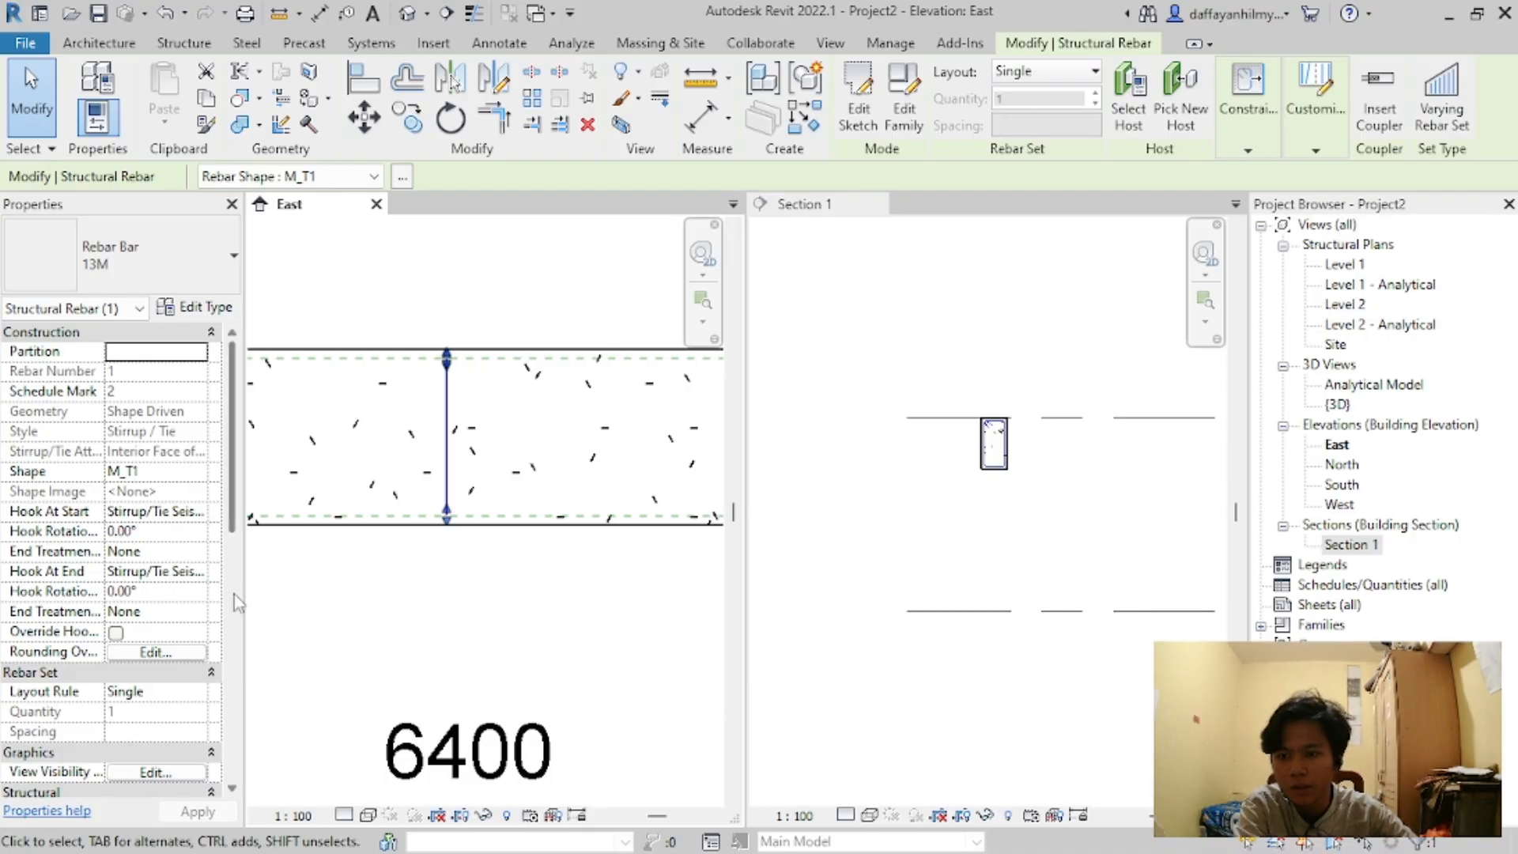
{"action": "left_click", "coordinate": [1080, 79]}
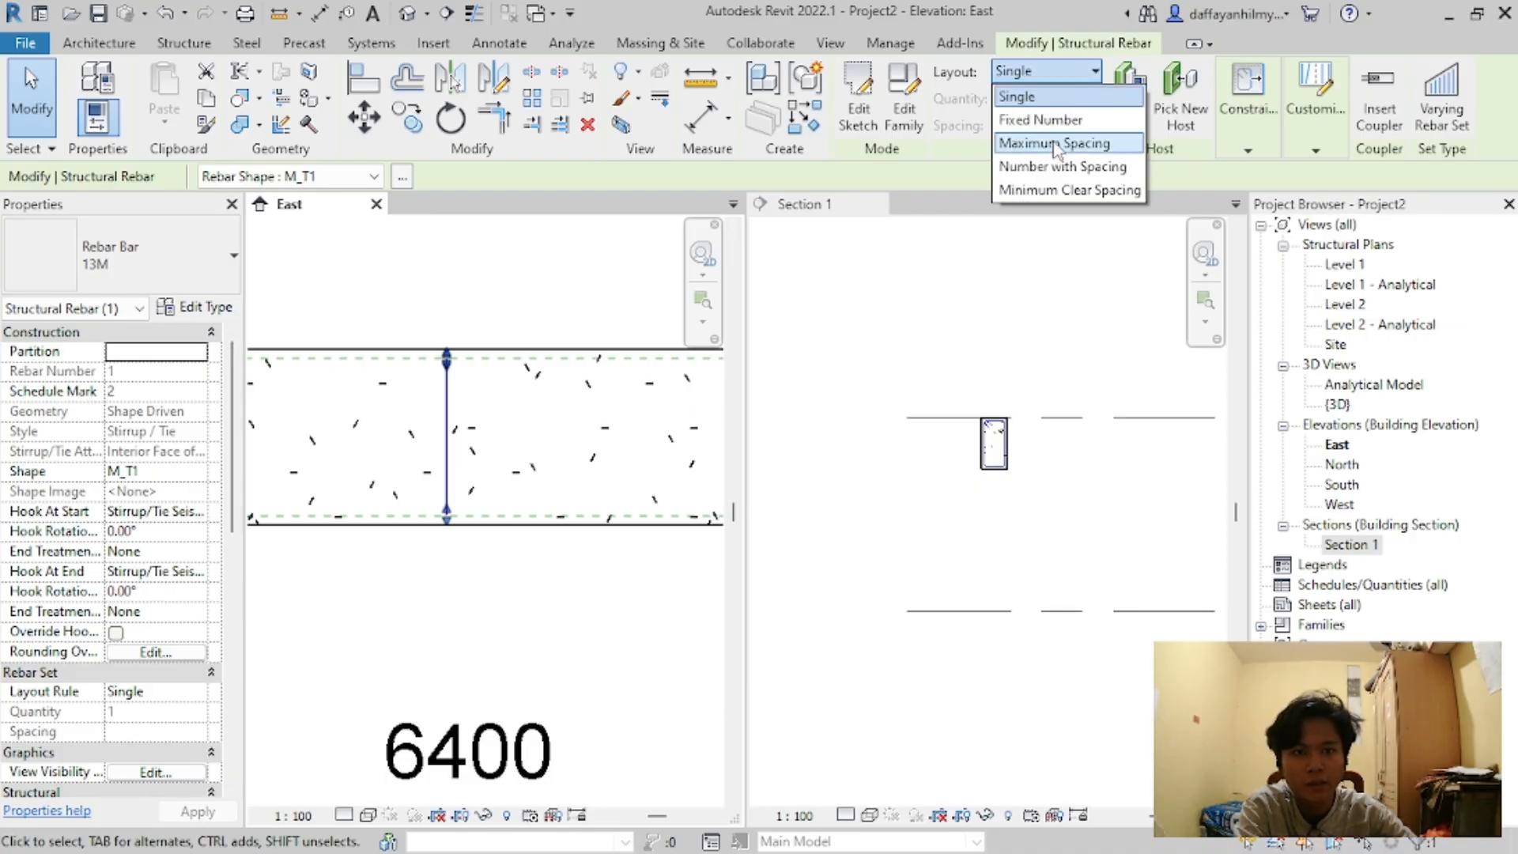
{"action": "left_click", "coordinate": [1048, 143]}
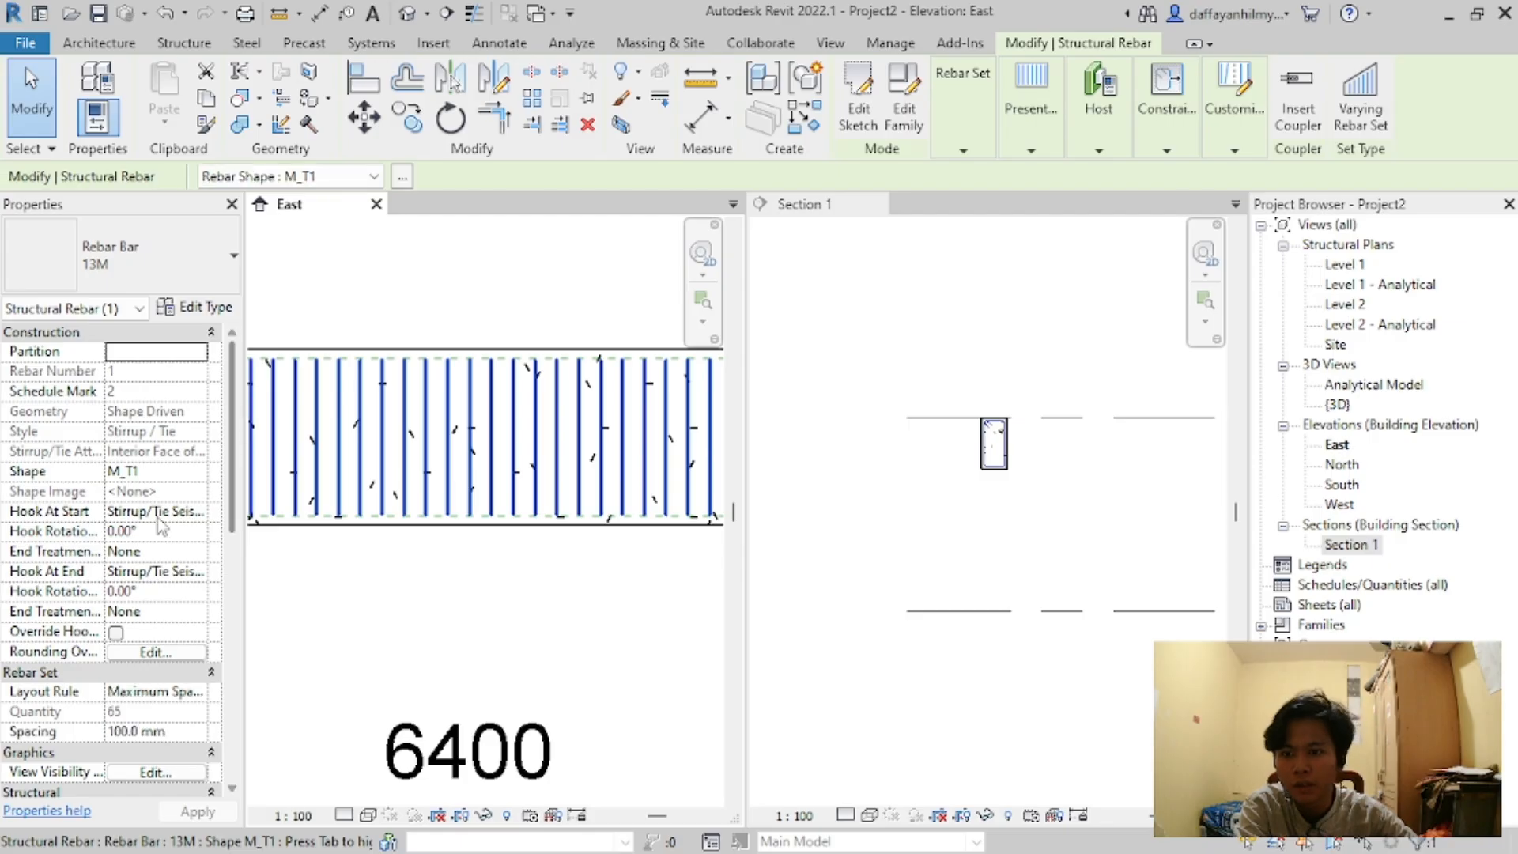
{"action": "left_click", "coordinate": [141, 731]}
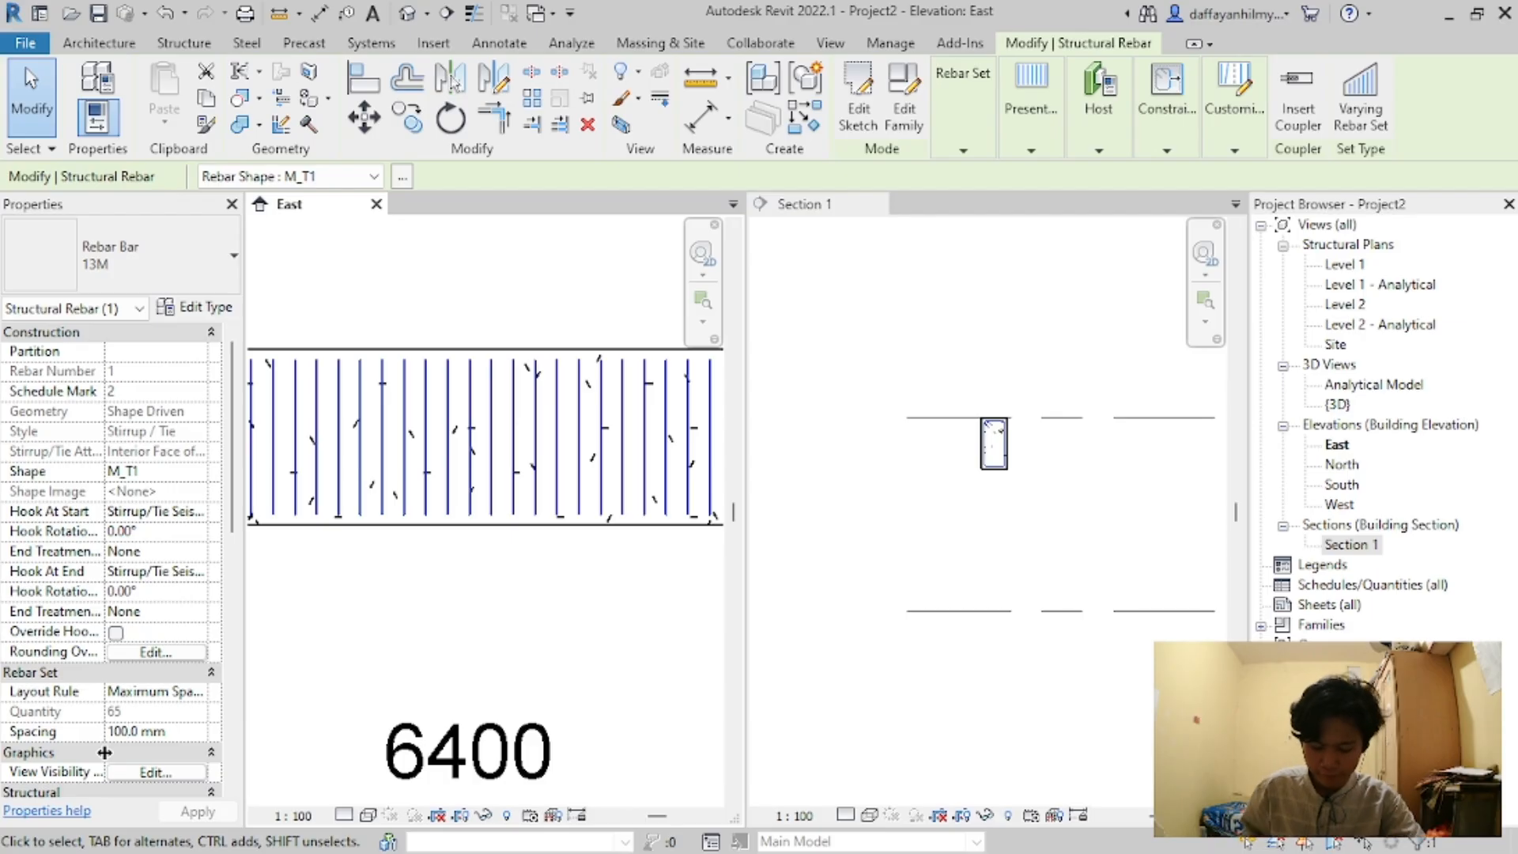
{"action": "scroll", "coordinate": [436, 515], "scroll_direction": "down", "scroll_amount": 5}
{"action": "left_click", "coordinate": [513, 517]}
Step: Shorten the stirrup set from its left end to the vertical detail line, covering only the 1500 mm zone beside the right column
{"action": "scroll", "coordinate": [605, 571], "scroll_direction": "up", "scroll_amount": 4}
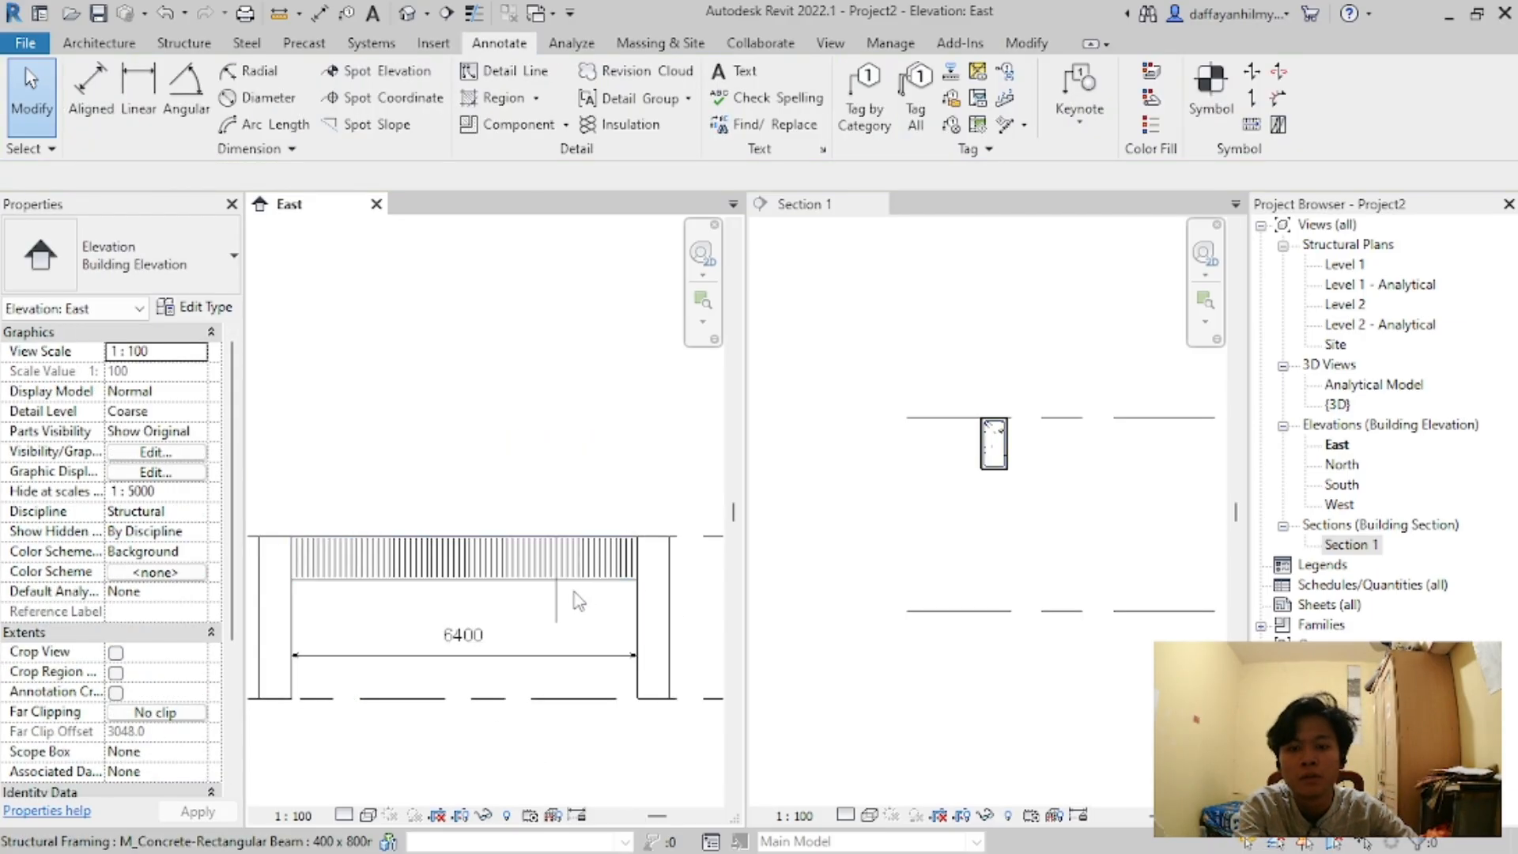
{"action": "scroll", "coordinate": [615, 575], "scroll_direction": "down", "scroll_amount": 2}
{"action": "scroll", "coordinate": [329, 551], "scroll_direction": "up", "scroll_amount": 4}
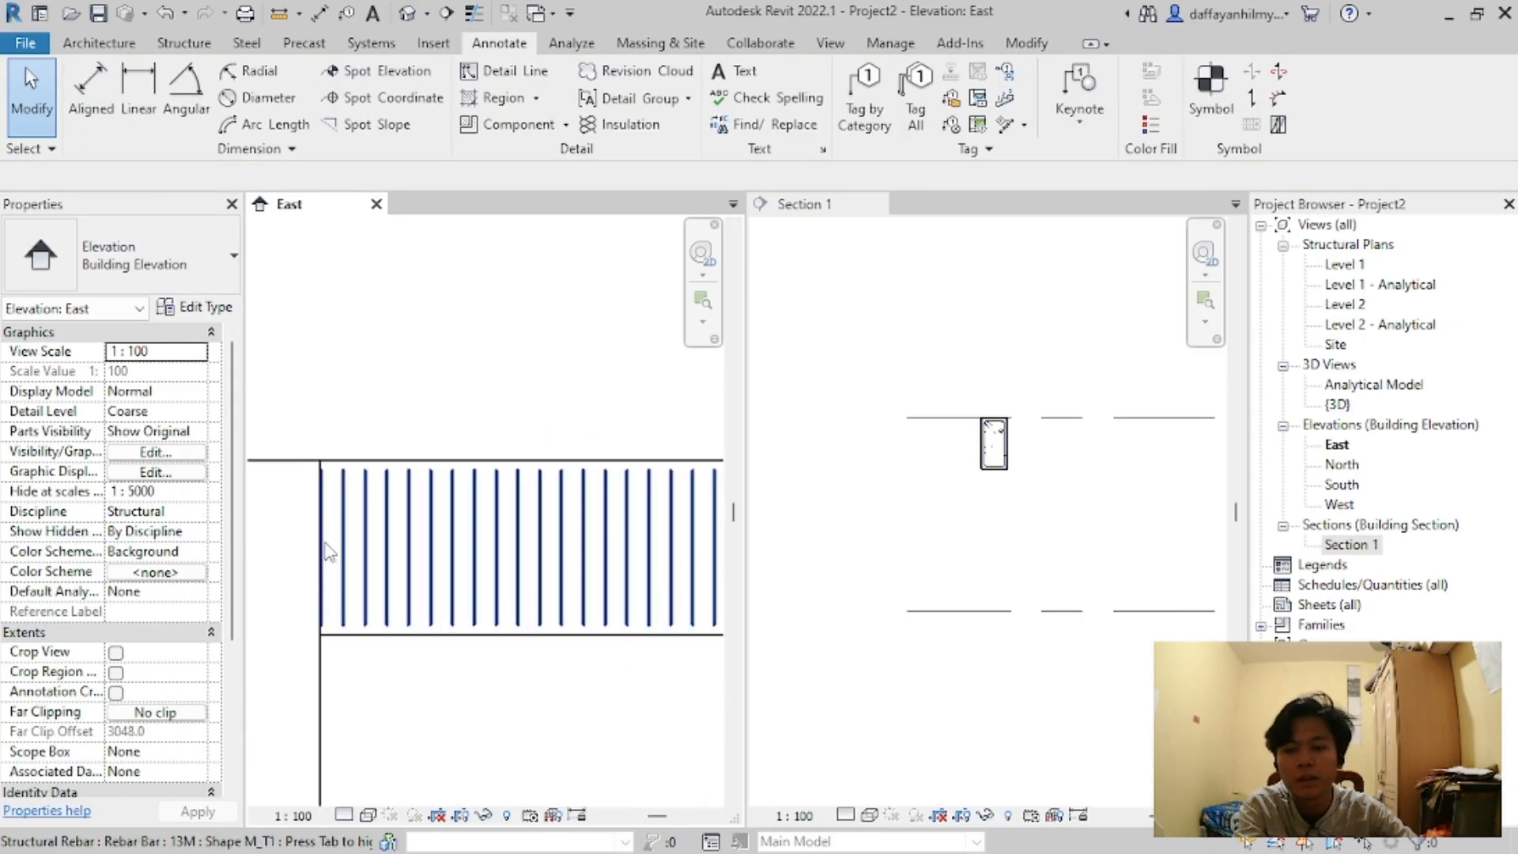
{"action": "left_click", "coordinate": [338, 543]}
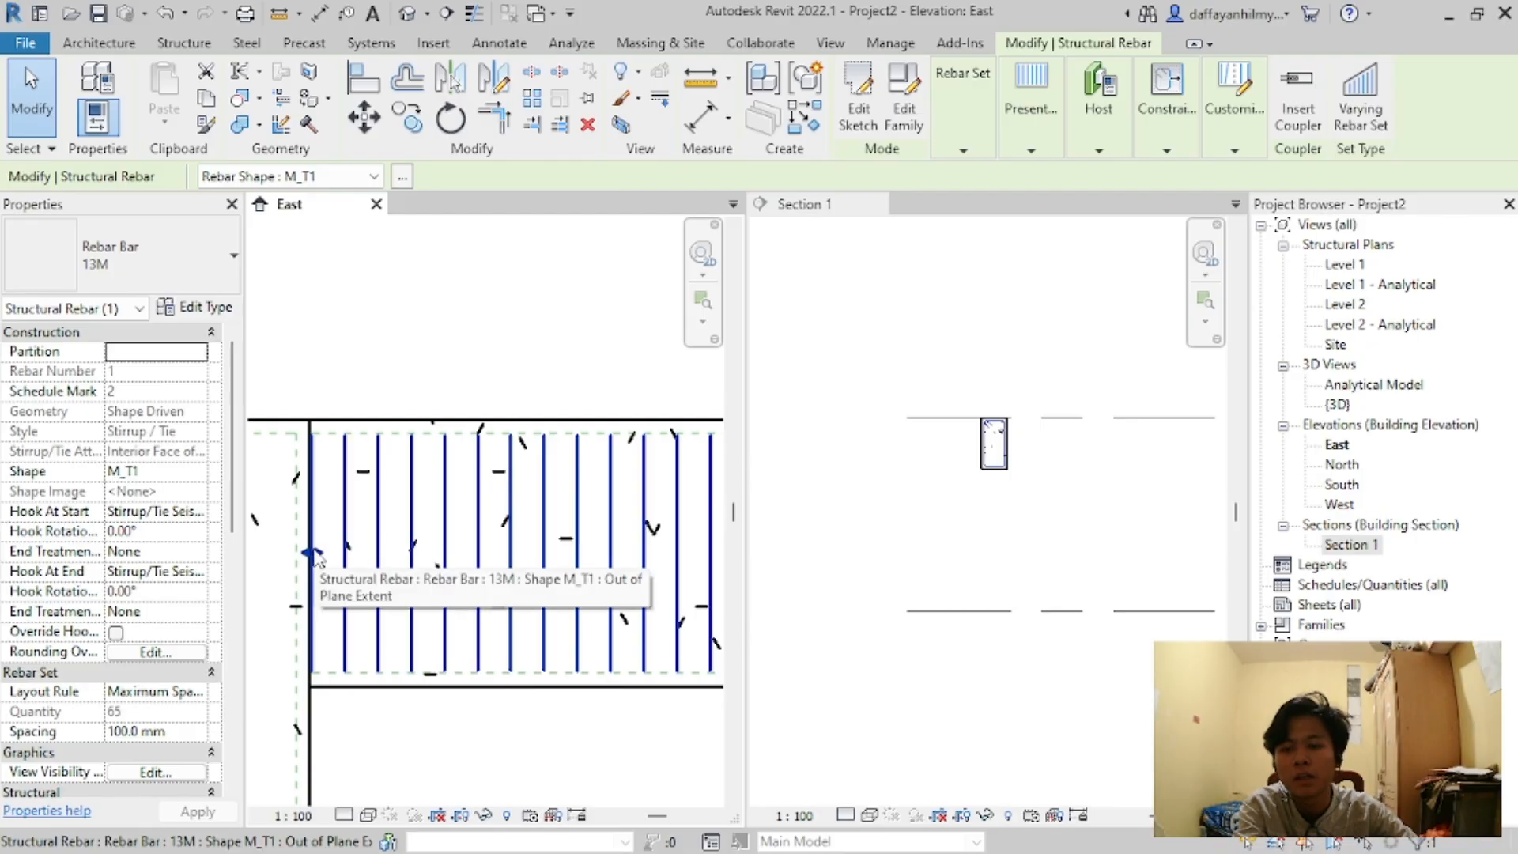
{"action": "scroll", "coordinate": [315, 556], "scroll_direction": "down", "scroll_amount": 4}
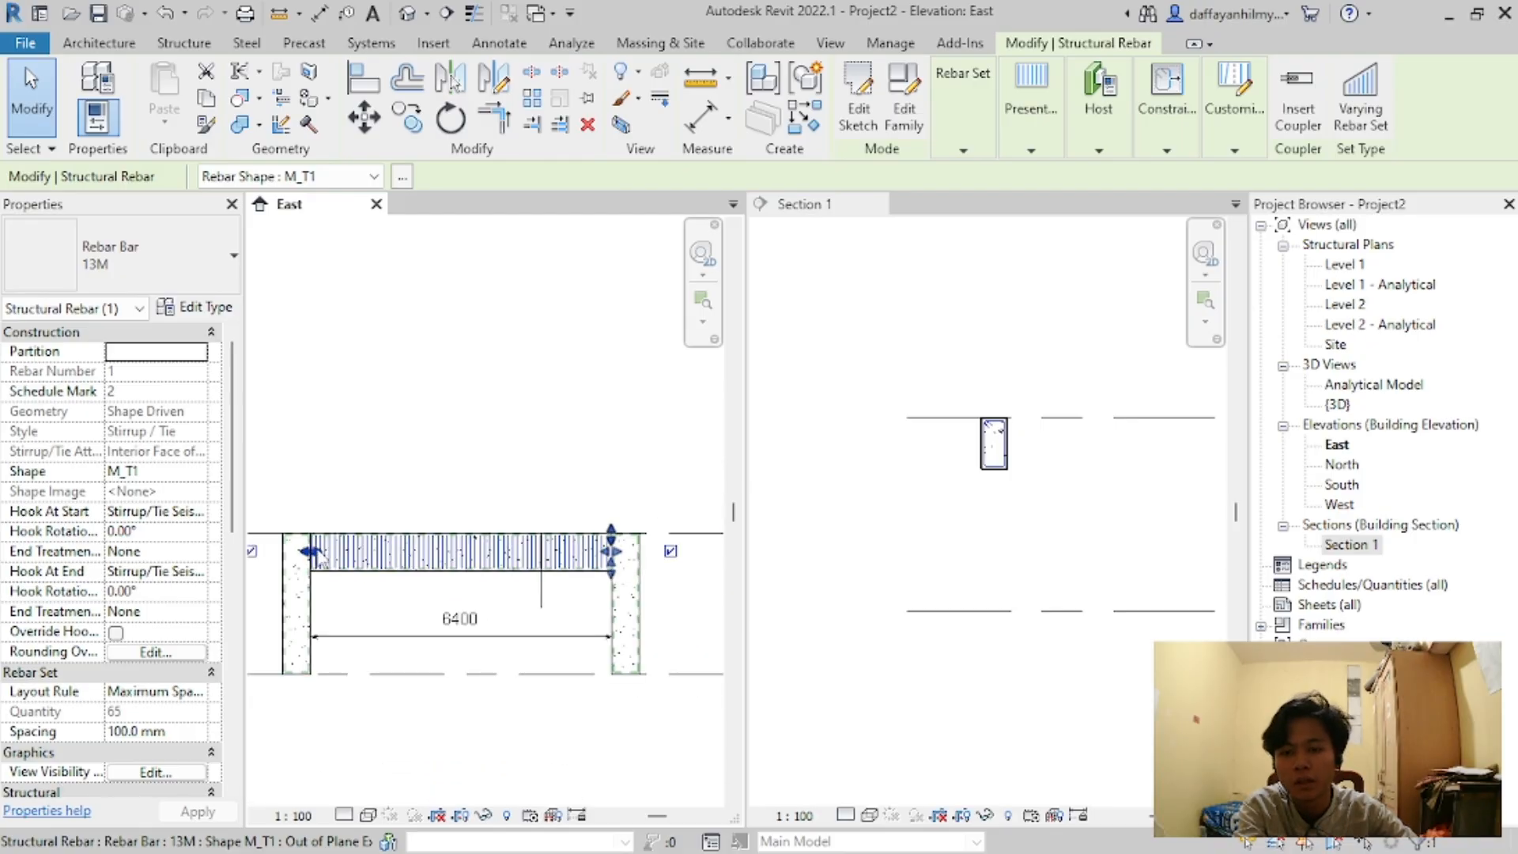
{"action": "left_click_drag", "start_coordinate": [315, 556], "coordinate": [582, 536]}
{"action": "scroll", "coordinate": [513, 562], "scroll_direction": "up", "scroll_amount": 5}
{"action": "scroll", "coordinate": [429, 484], "scroll_direction": "down", "scroll_amount": 2}
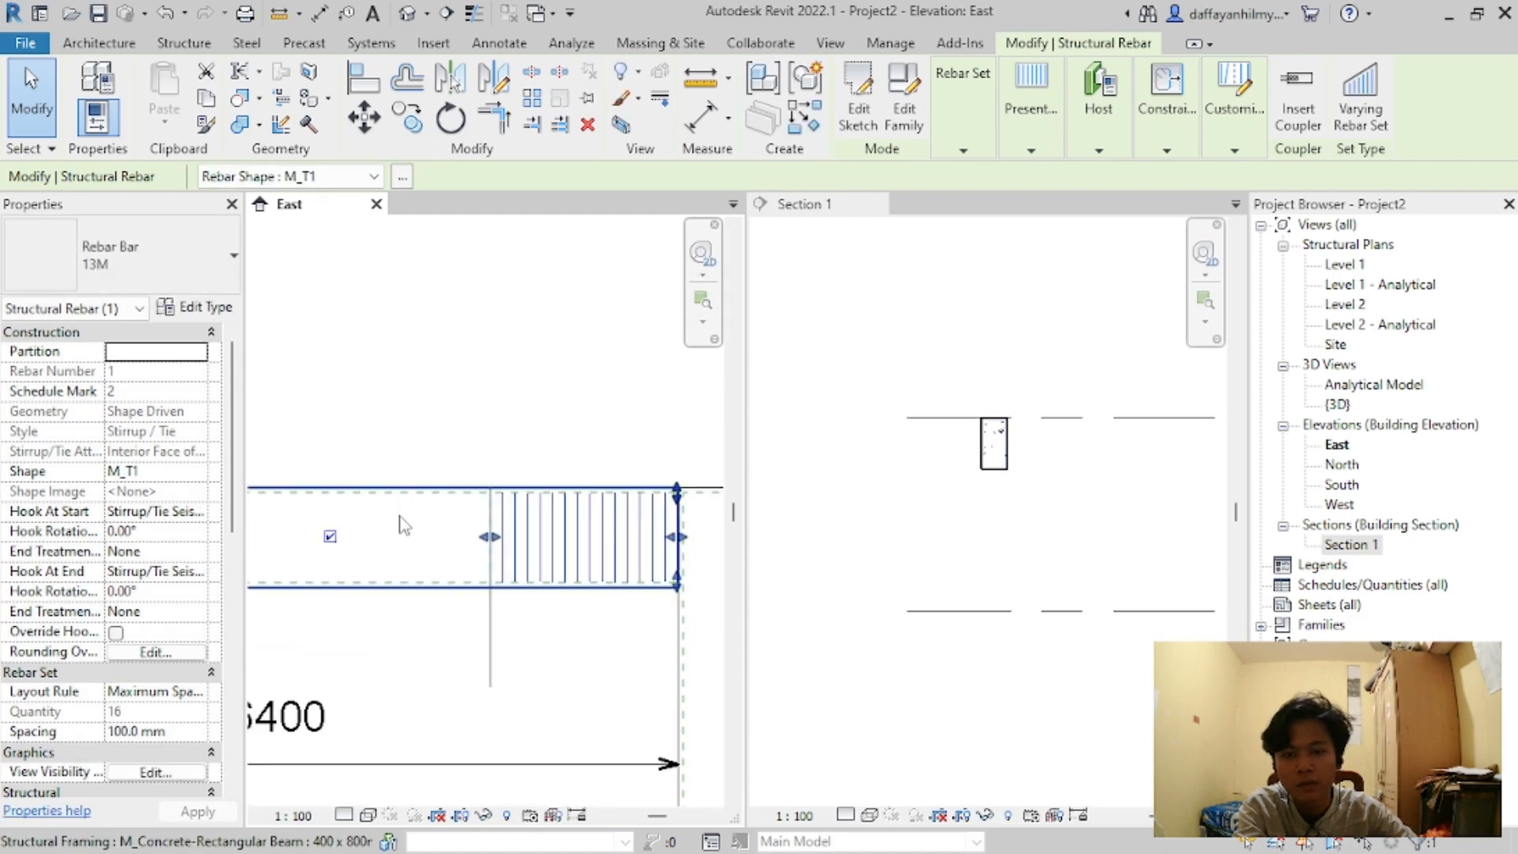
{"action": "left_click", "coordinate": [505, 609]}
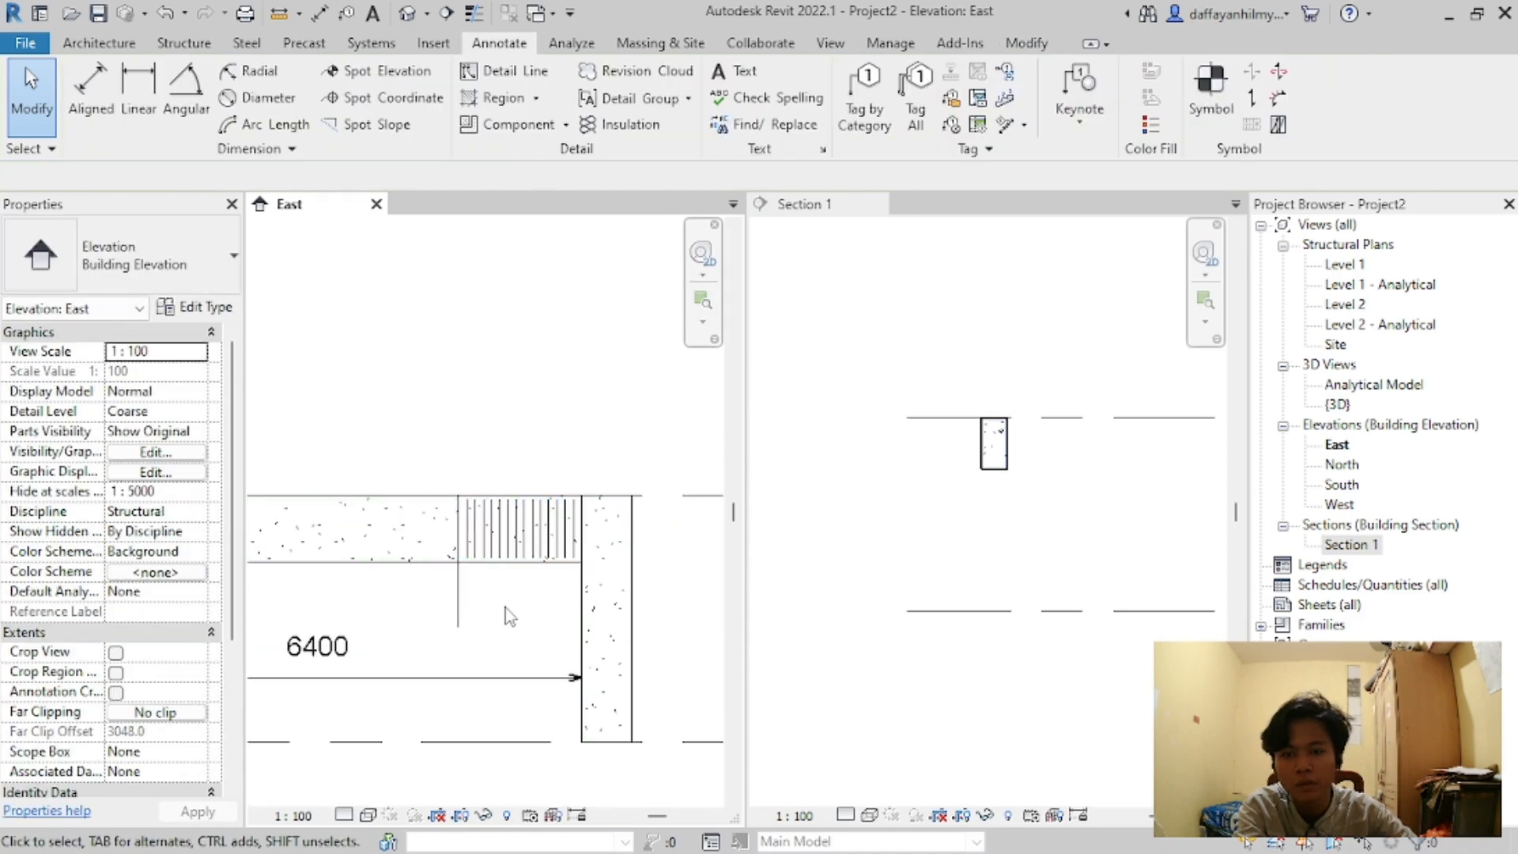
Step: Examine the left end of the 1500 mm zone's stirrup set against the vertical detail line in East
{"action": "left_click", "coordinate": [528, 523]}
{"action": "scroll", "coordinate": [558, 513], "scroll_direction": "up", "scroll_amount": 3}
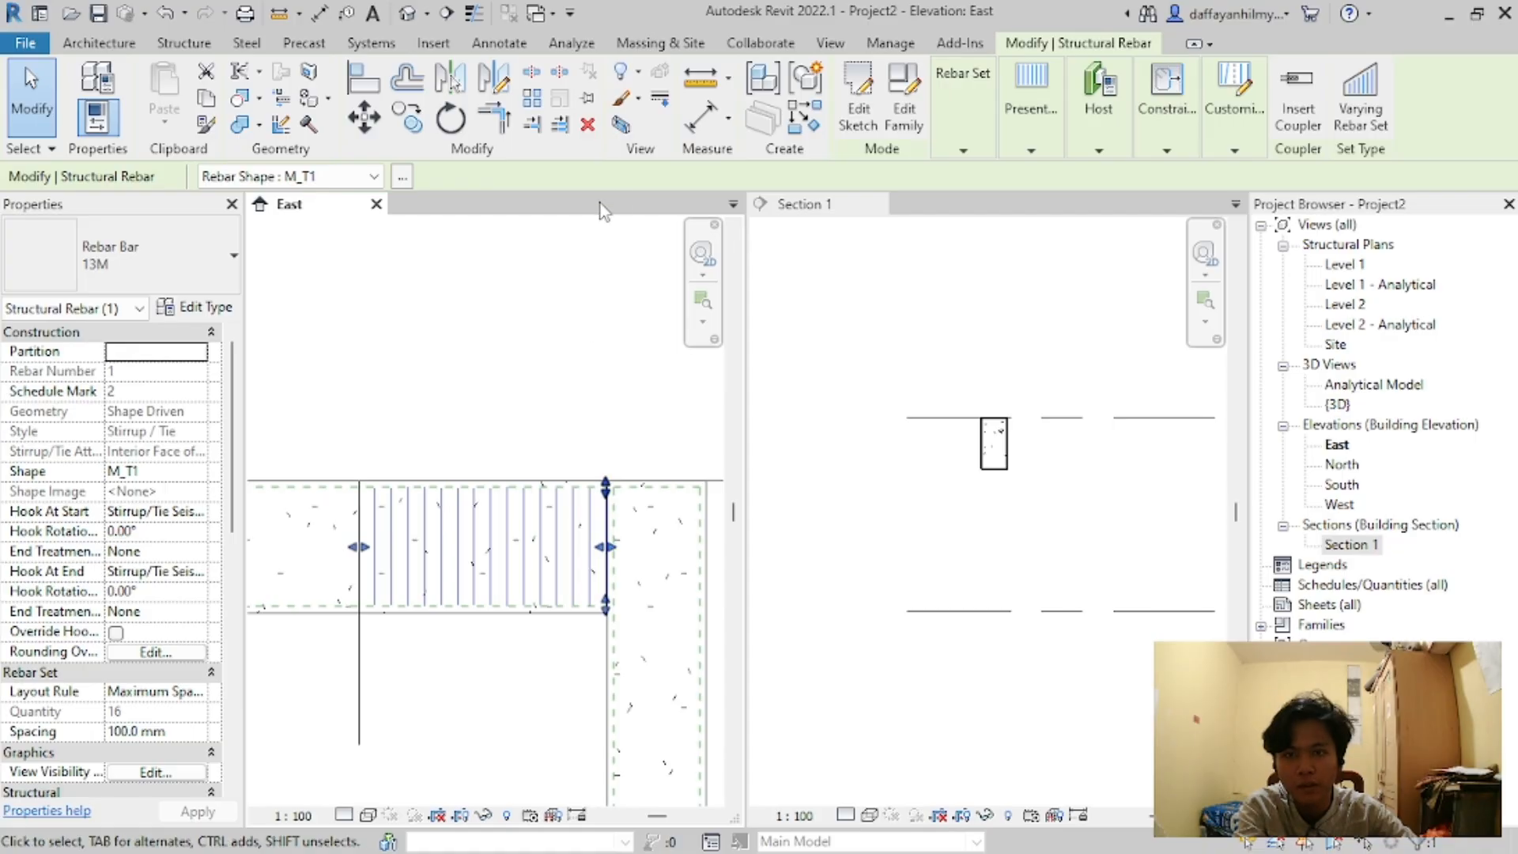
{"action": "scroll", "coordinate": [616, 366], "scroll_direction": "down", "scroll_amount": 4}
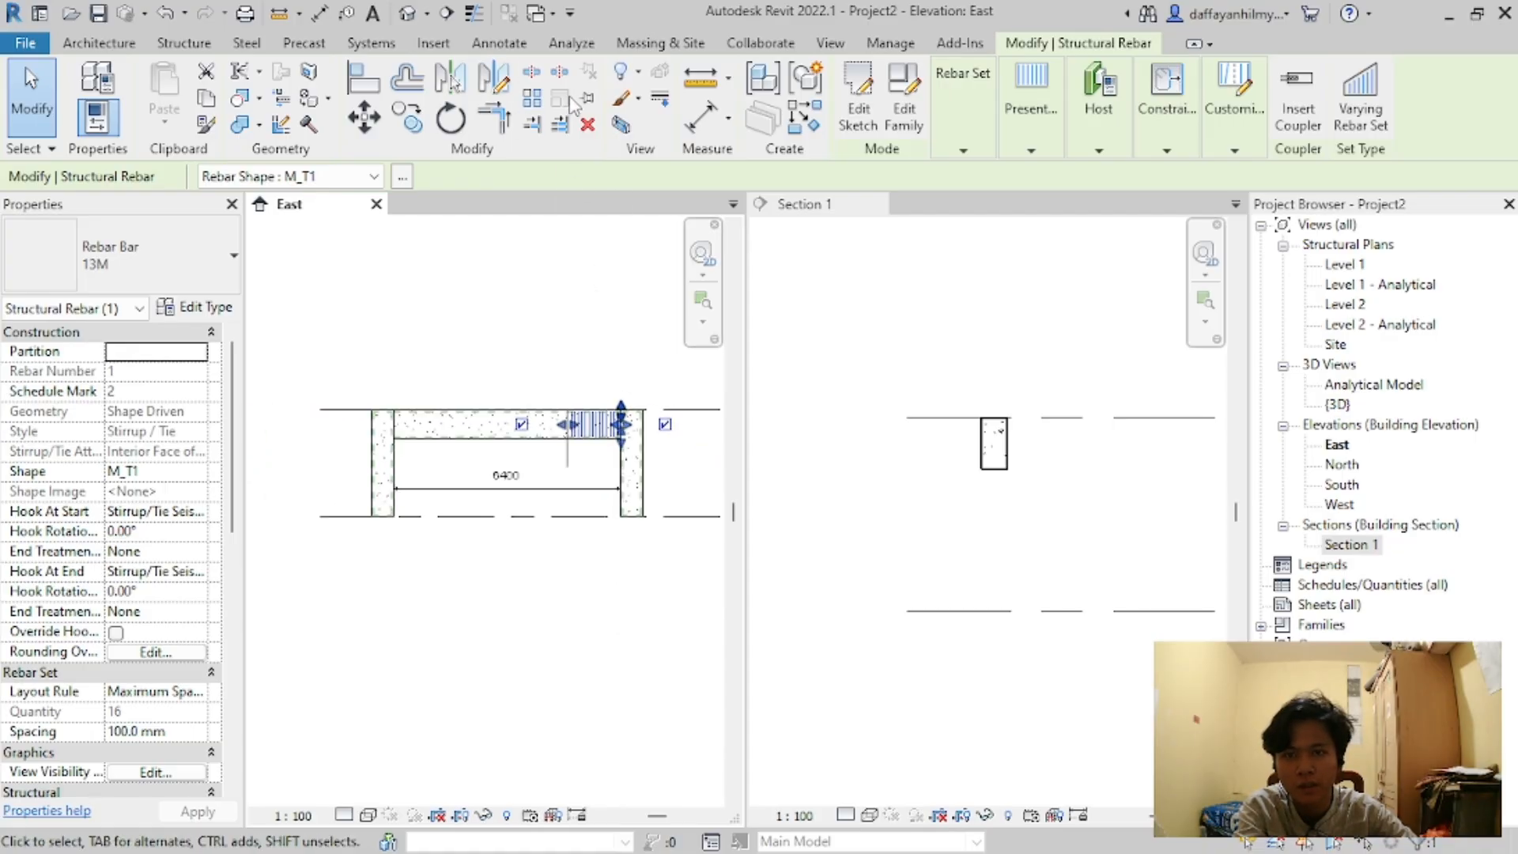
{"action": "scroll", "coordinate": [553, 419], "scroll_direction": "up", "scroll_amount": 2}
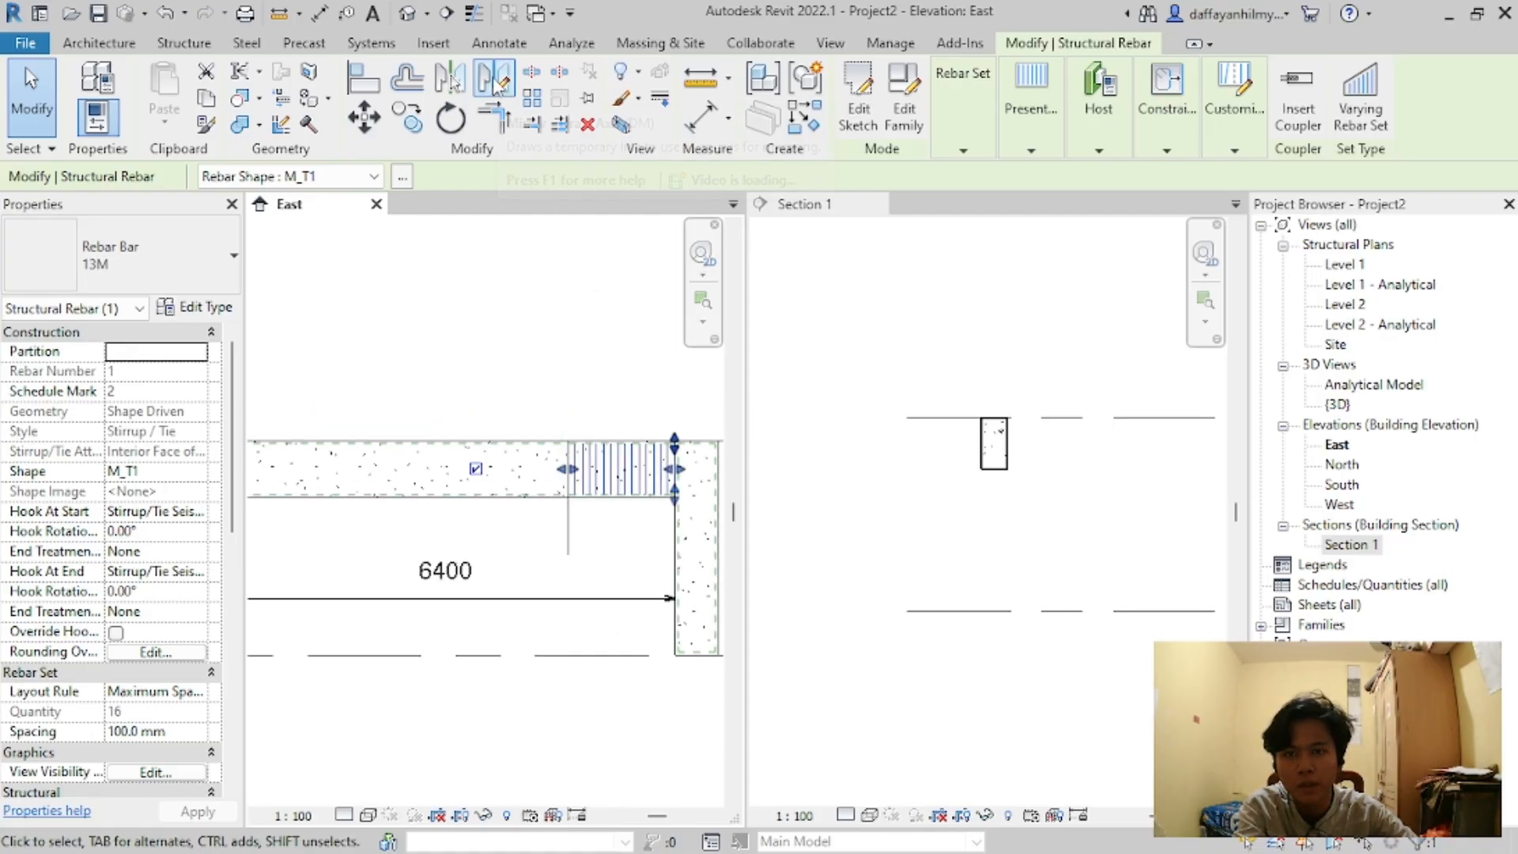
{"action": "key", "text": "Escape"}
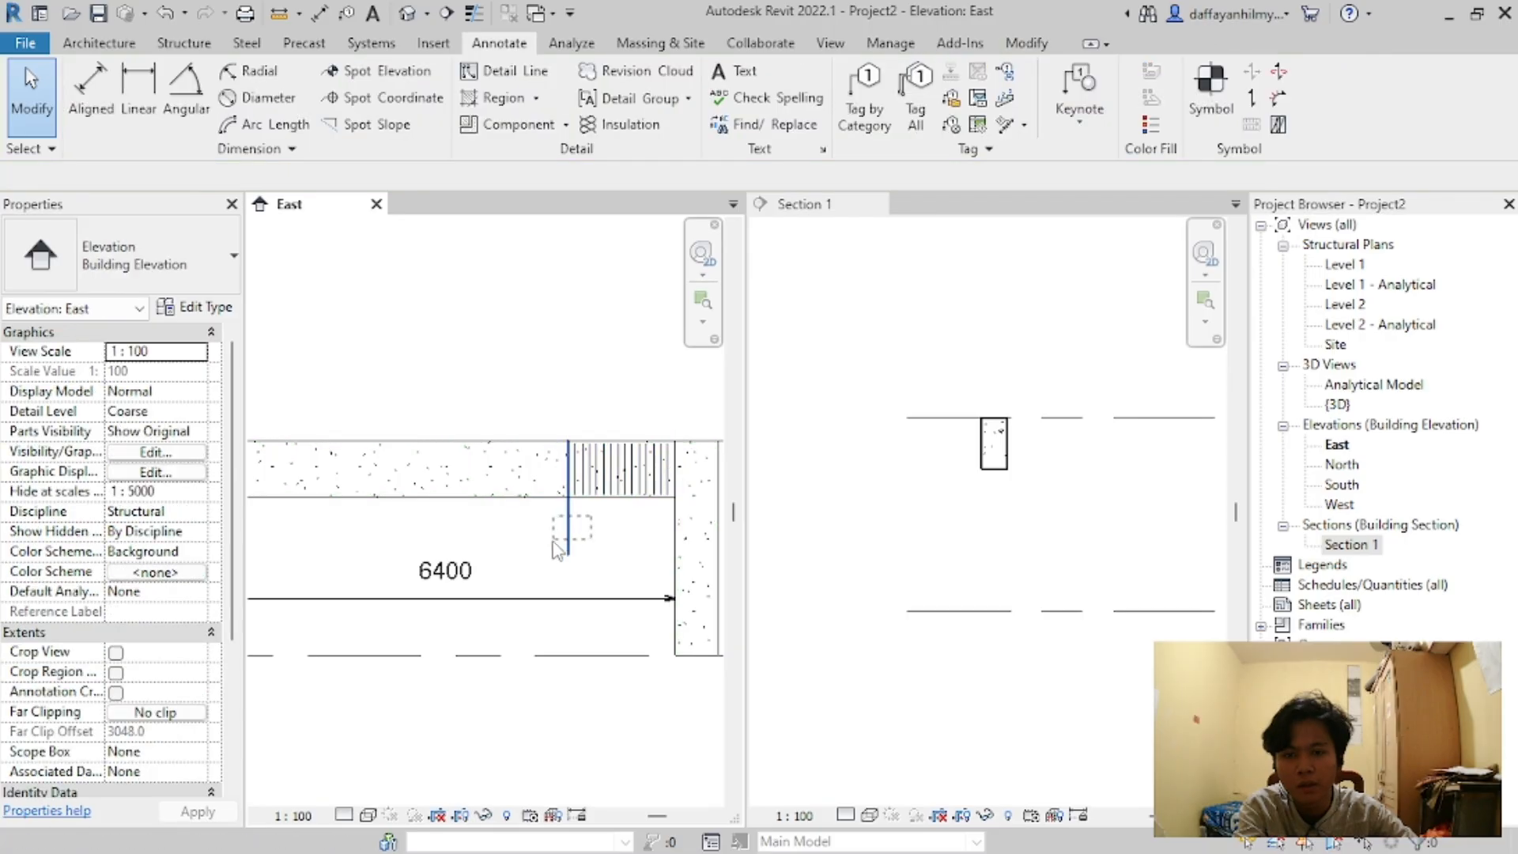
{"action": "left_click", "coordinate": [569, 526]}
{"action": "scroll", "coordinate": [585, 475], "scroll_direction": "up", "scroll_amount": 2}
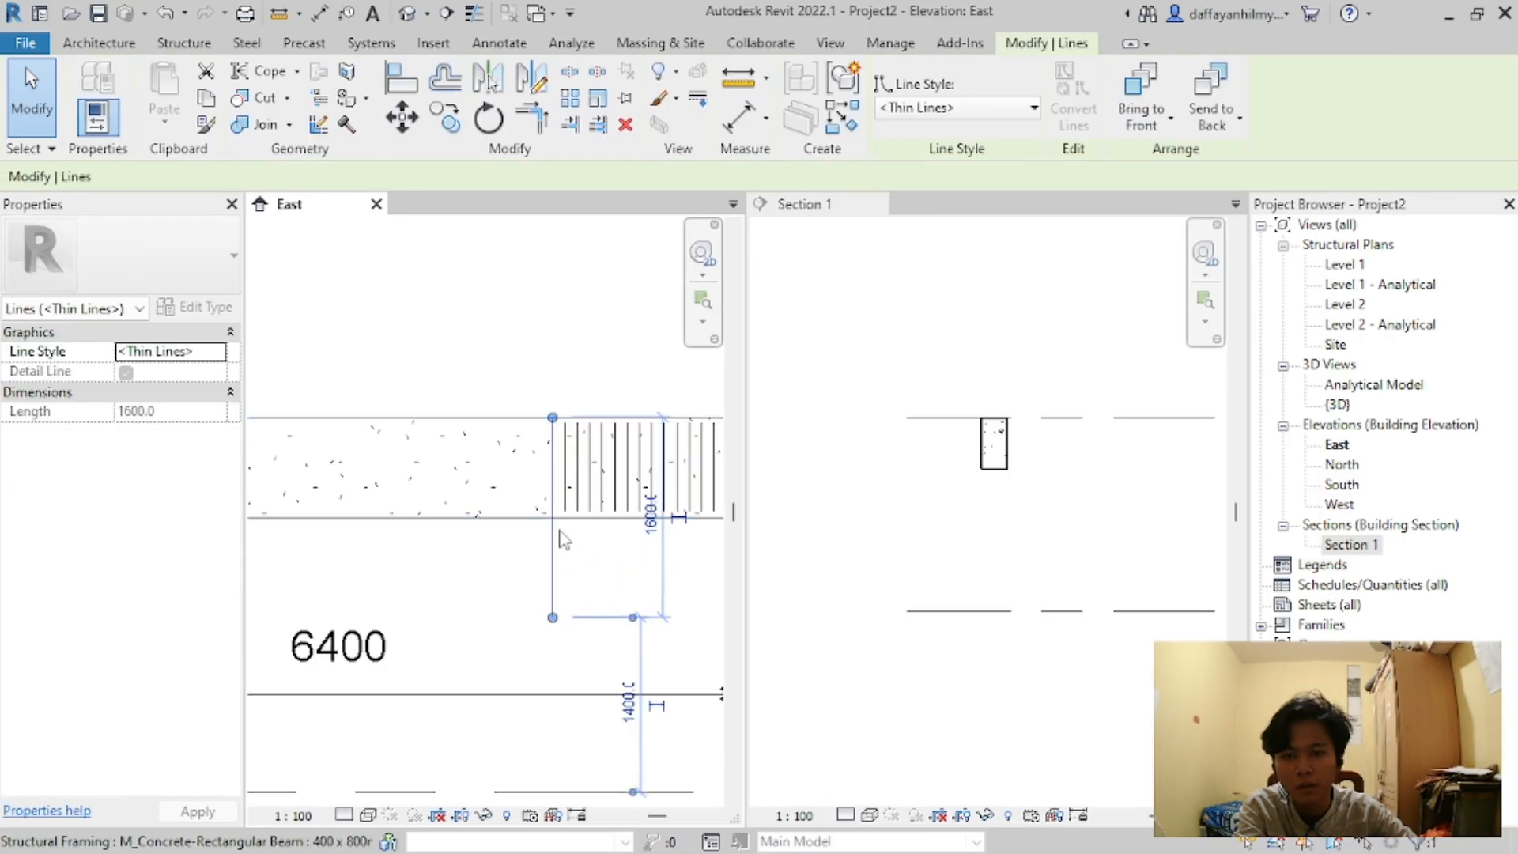
{"action": "key", "text": "Escape"}
{"action": "scroll", "coordinate": [577, 466], "scroll_direction": "up", "scroll_amount": 1}
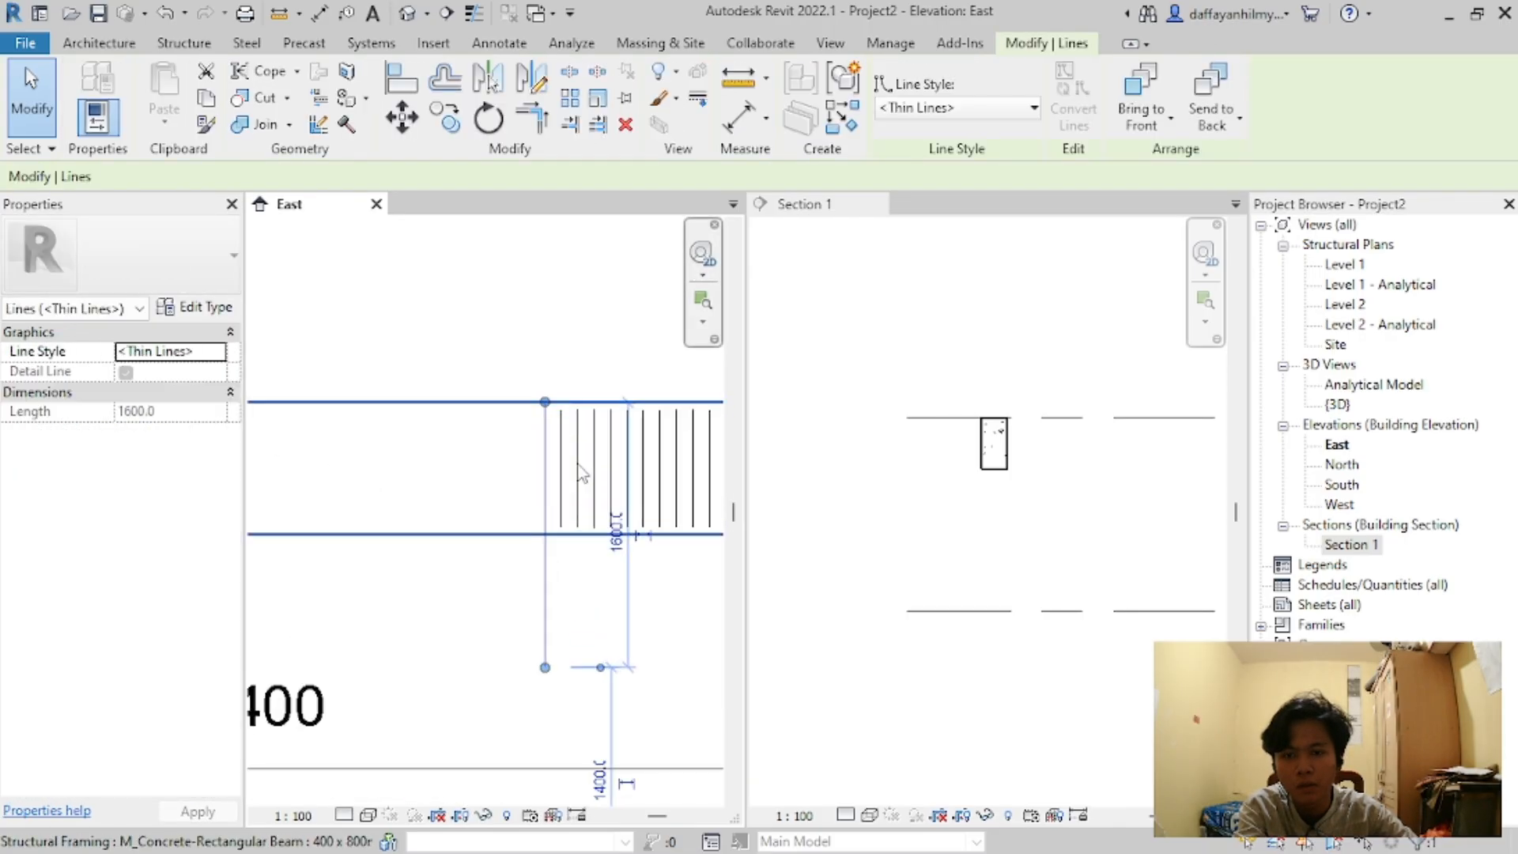
{"action": "left_click", "coordinate": [559, 463]}
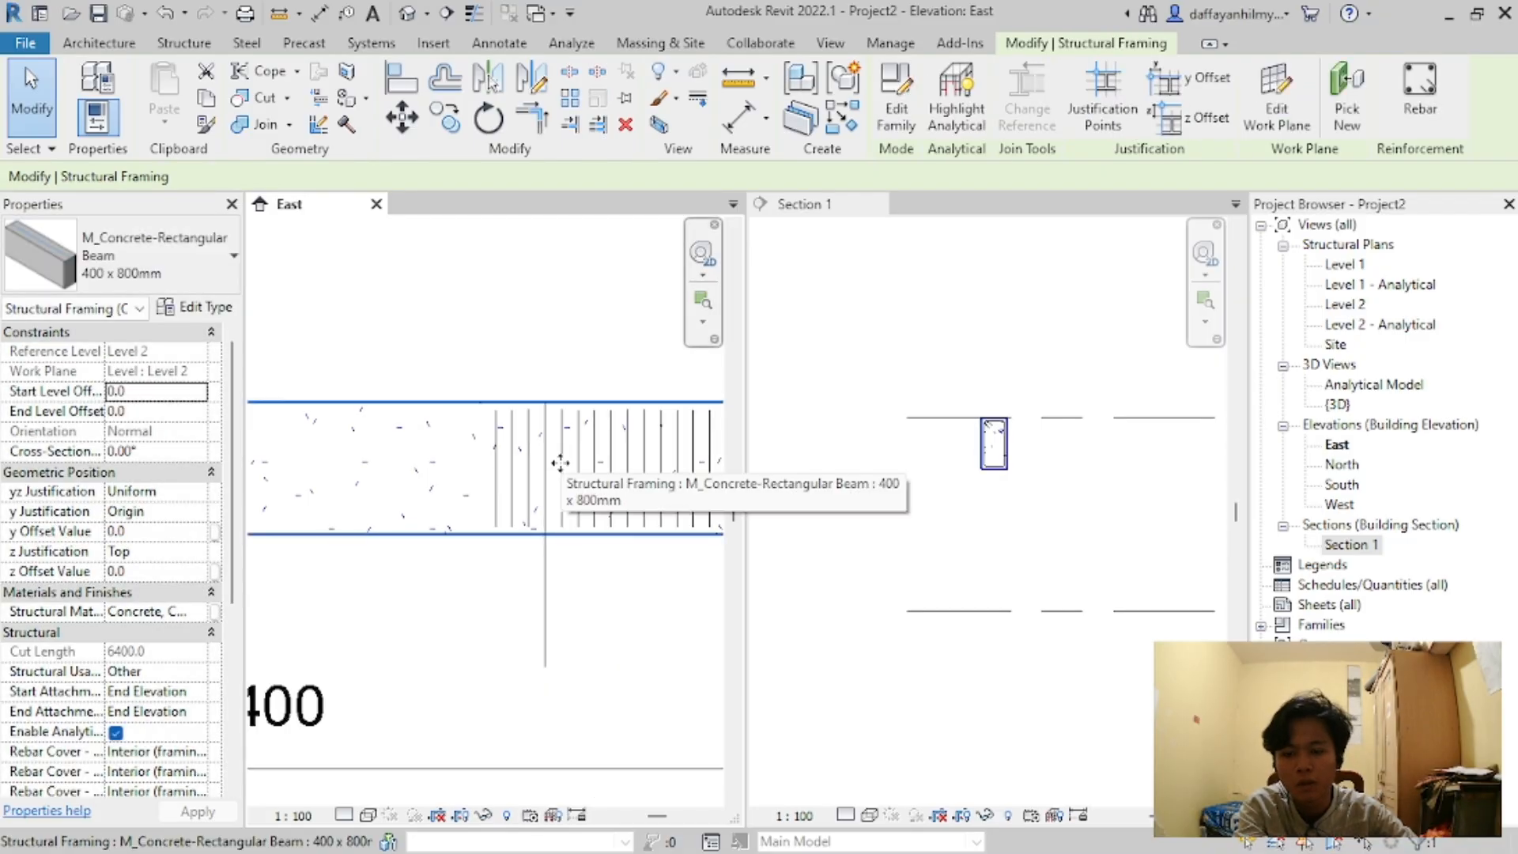
{"action": "key", "text": "Escape"}
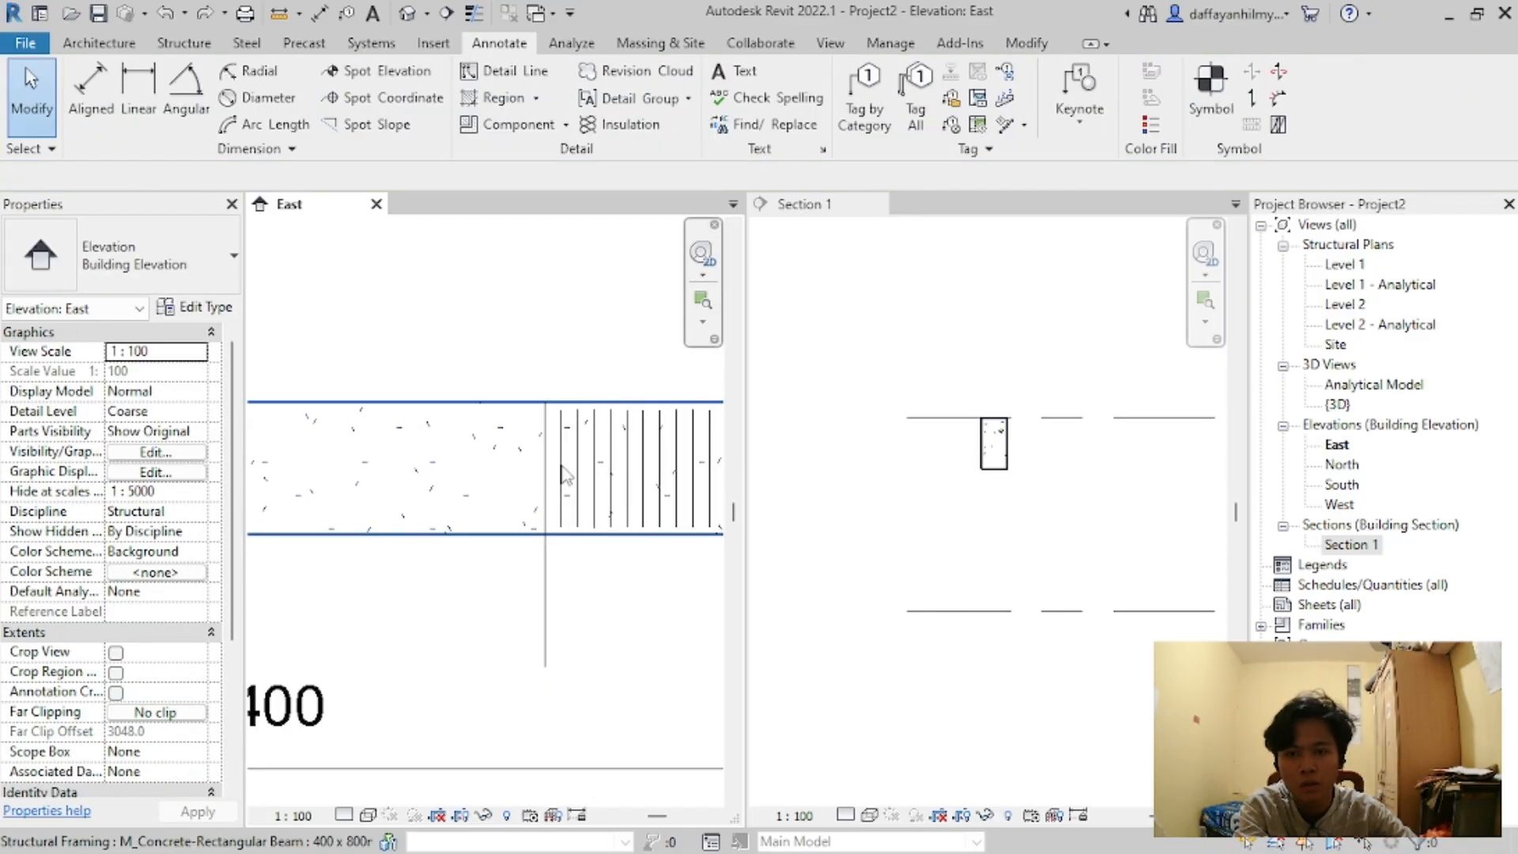
{"action": "left_click", "coordinate": [563, 473]}
{"action": "key", "text": "Escape"}
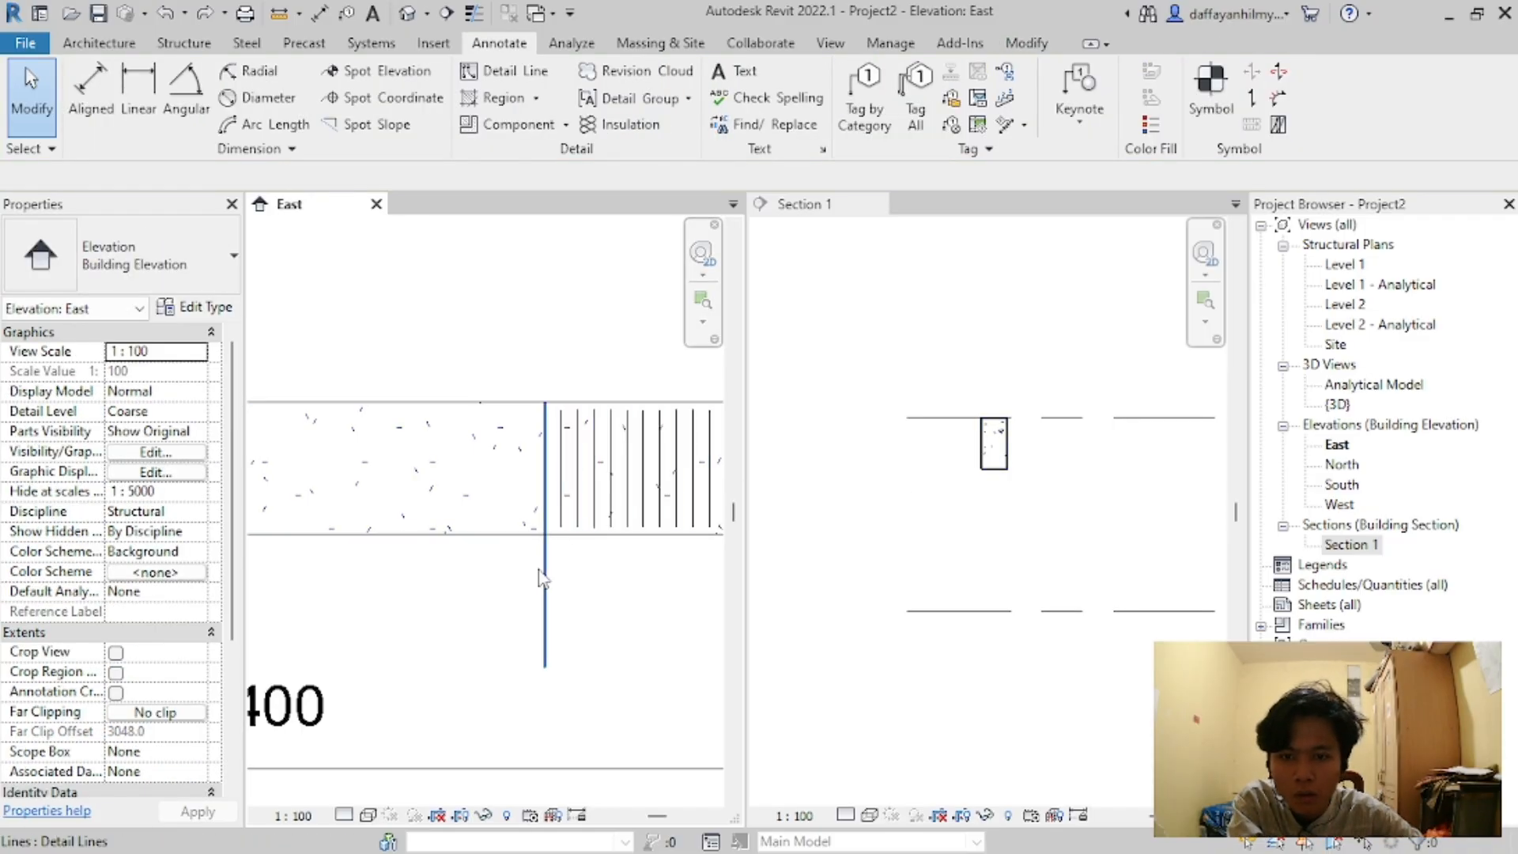
Step: Mirror a copy of the right-hand stirrup set to the beam's left end about a vertical axis drawn at the beam's midpoint
{"action": "left_click", "coordinate": [568, 466]}
{"action": "scroll", "coordinate": [619, 582], "scroll_direction": "down", "scroll_amount": 3}
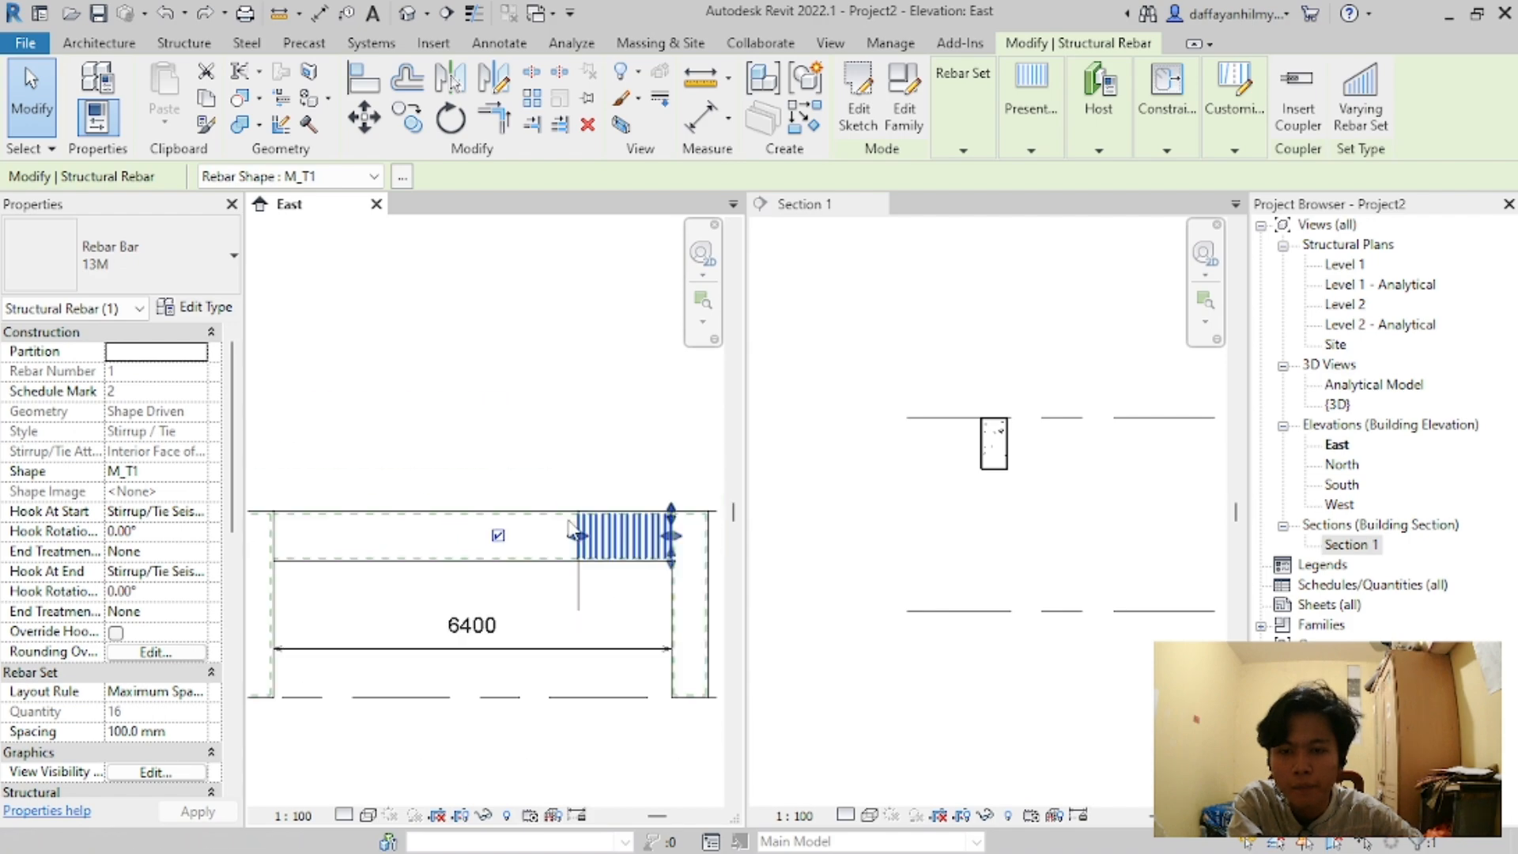
{"action": "scroll", "coordinate": [550, 559], "scroll_direction": "up", "scroll_amount": 2}
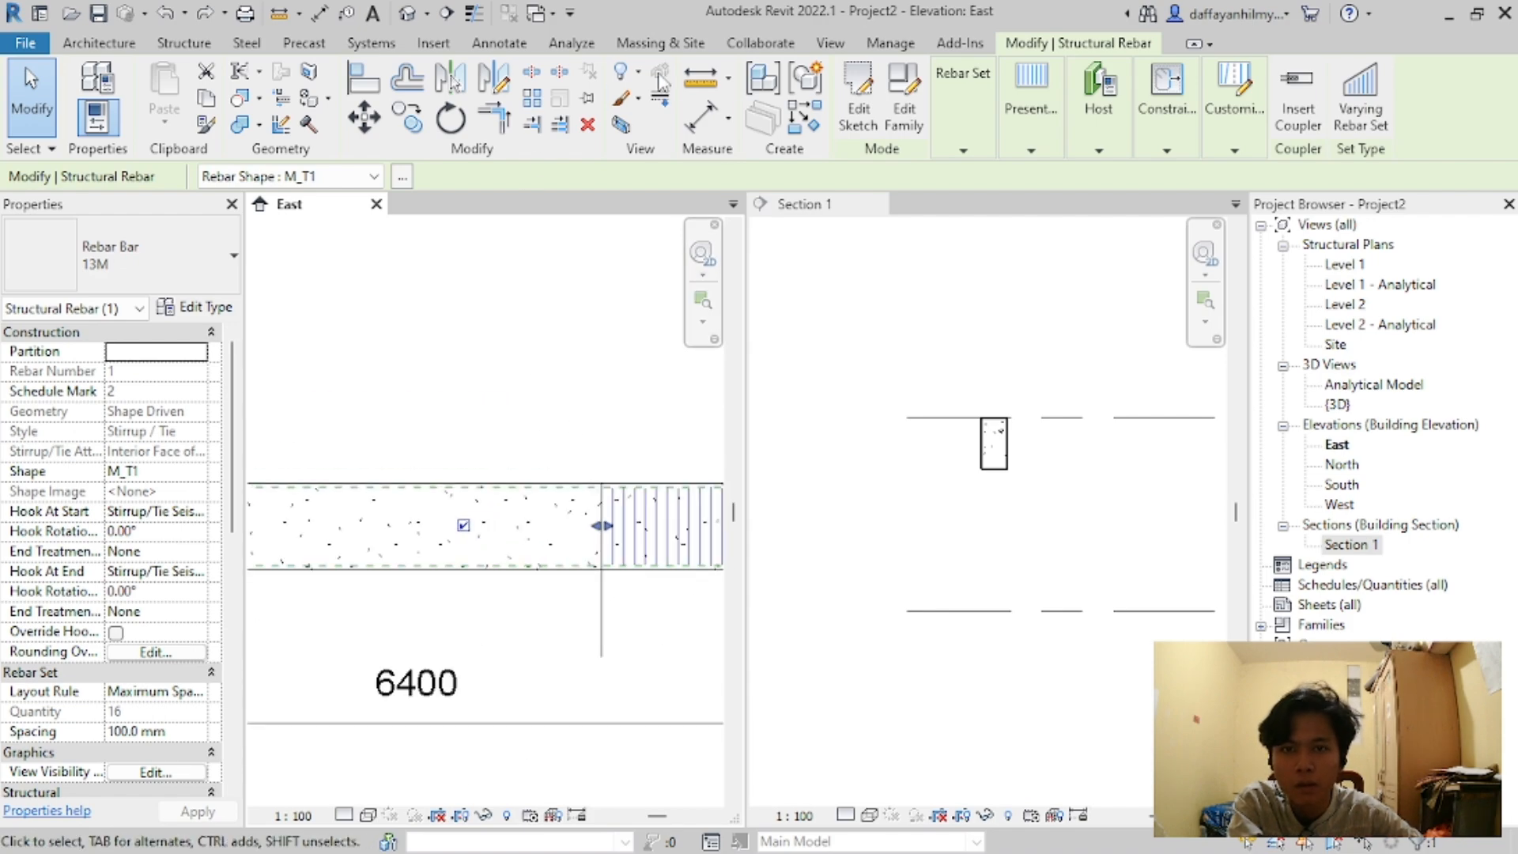
{"action": "left_click", "coordinate": [493, 77]}
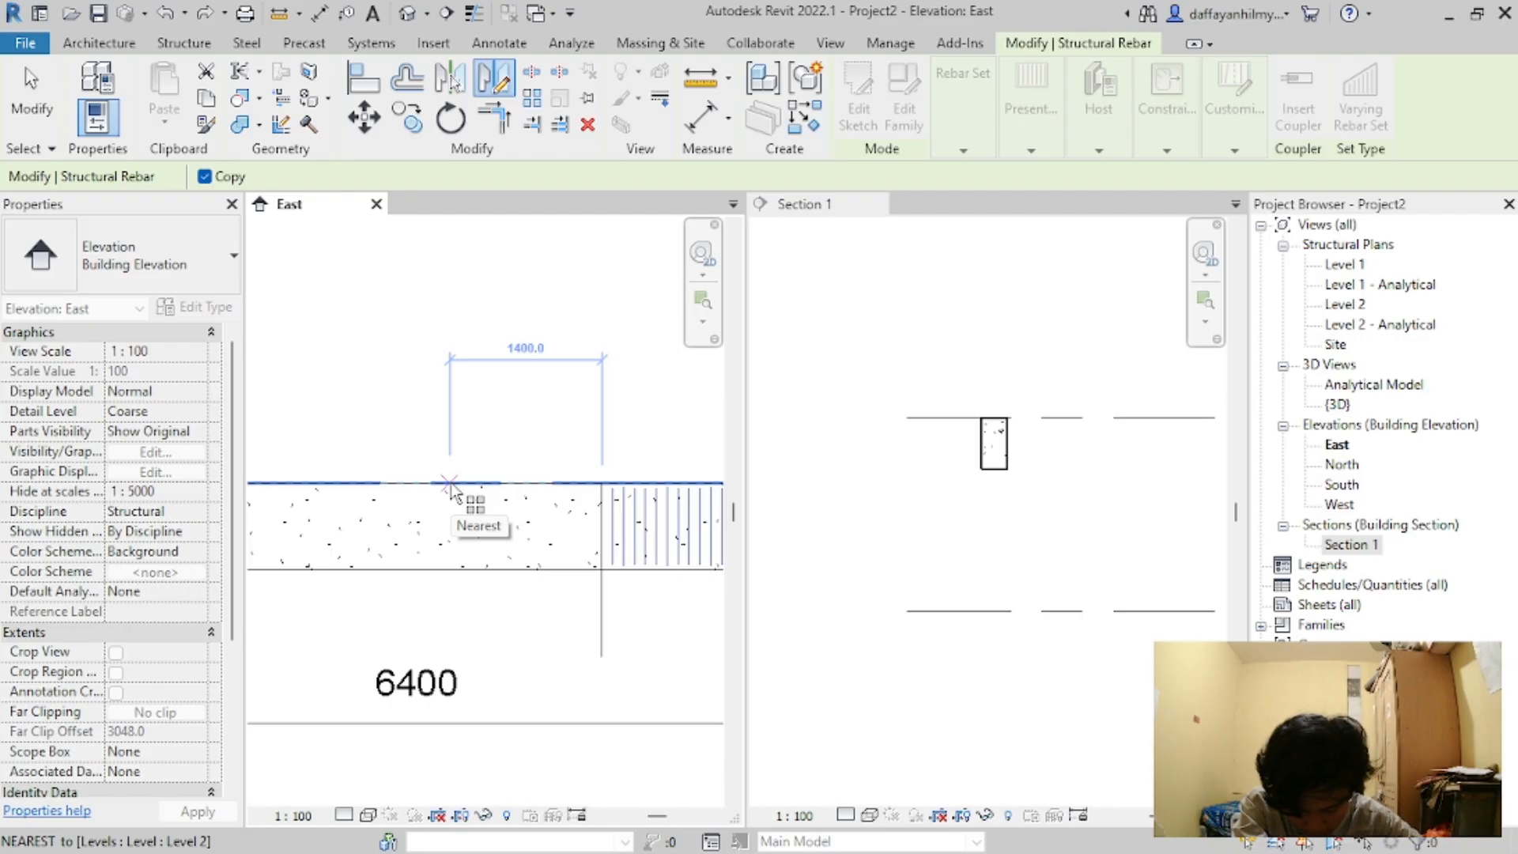
{"action": "scroll", "coordinate": [451, 487], "scroll_direction": "down", "scroll_amount": 5}
{"action": "scroll", "coordinate": [430, 477], "scroll_direction": "up", "scroll_amount": 4}
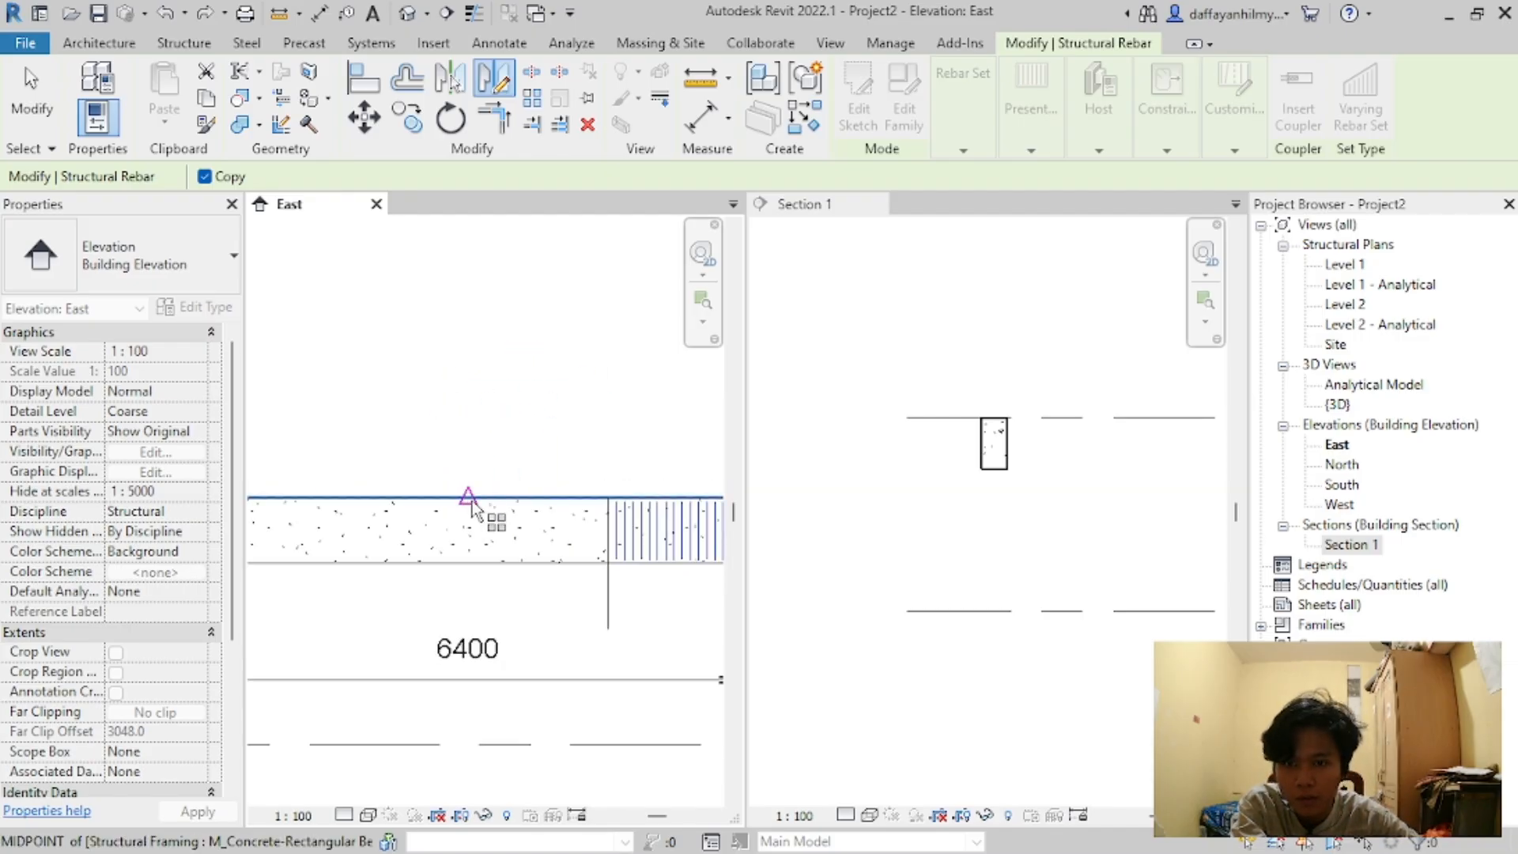
{"action": "left_click", "coordinate": [470, 498]}
{"action": "left_click", "coordinate": [464, 340]}
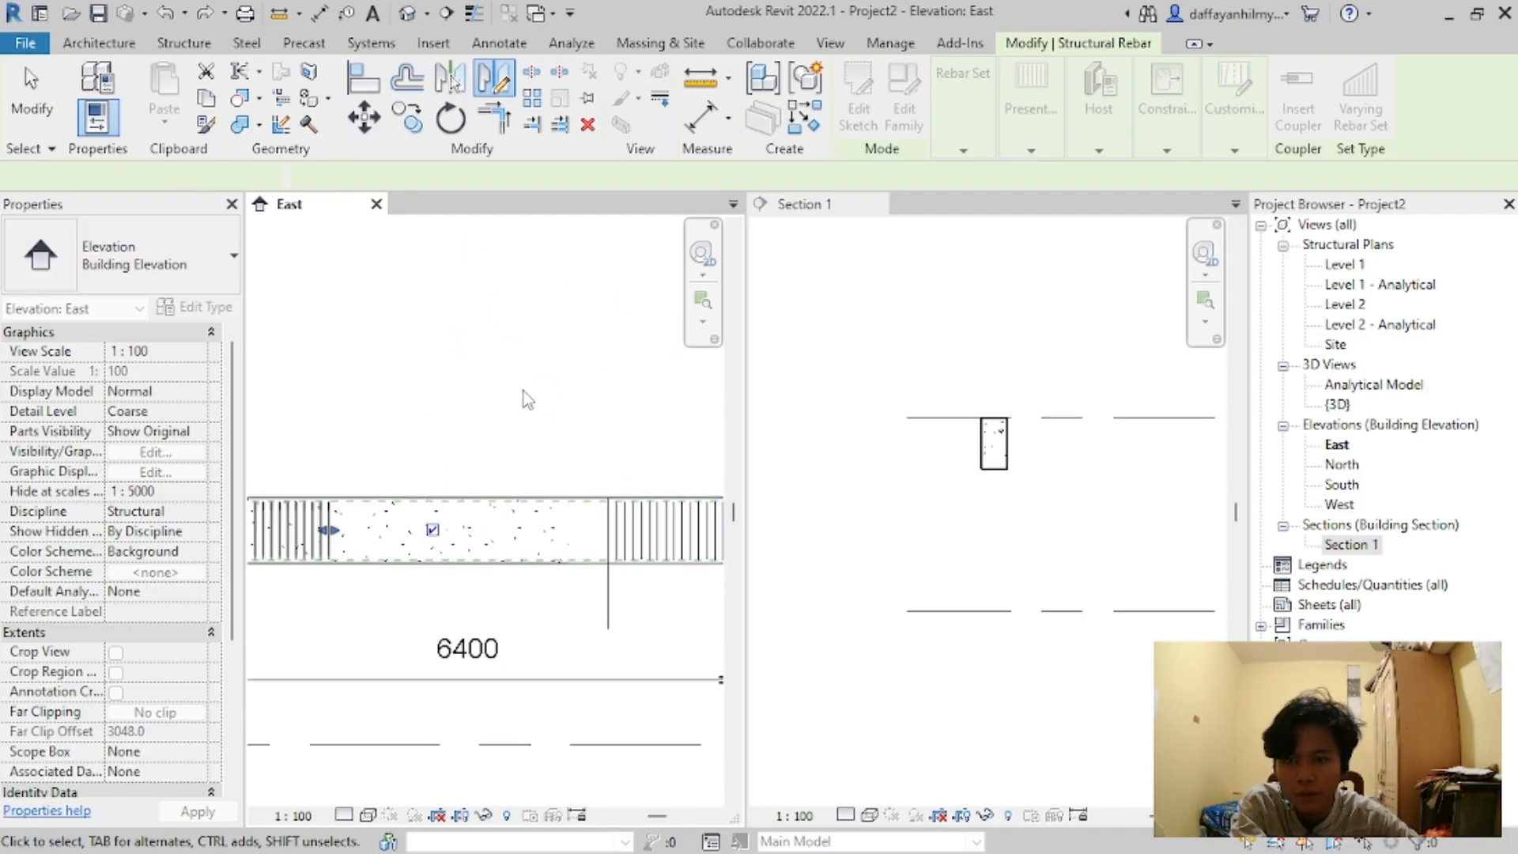
{"action": "scroll", "coordinate": [555, 464], "scroll_direction": "down", "scroll_amount": 3}
{"action": "key", "text": "Escape"}
Step: Remove the last bar at the inner end of the right-hand stirrup set, beside the vertical detail line
{"action": "scroll", "coordinate": [477, 493], "scroll_direction": "up", "scroll_amount": 4}
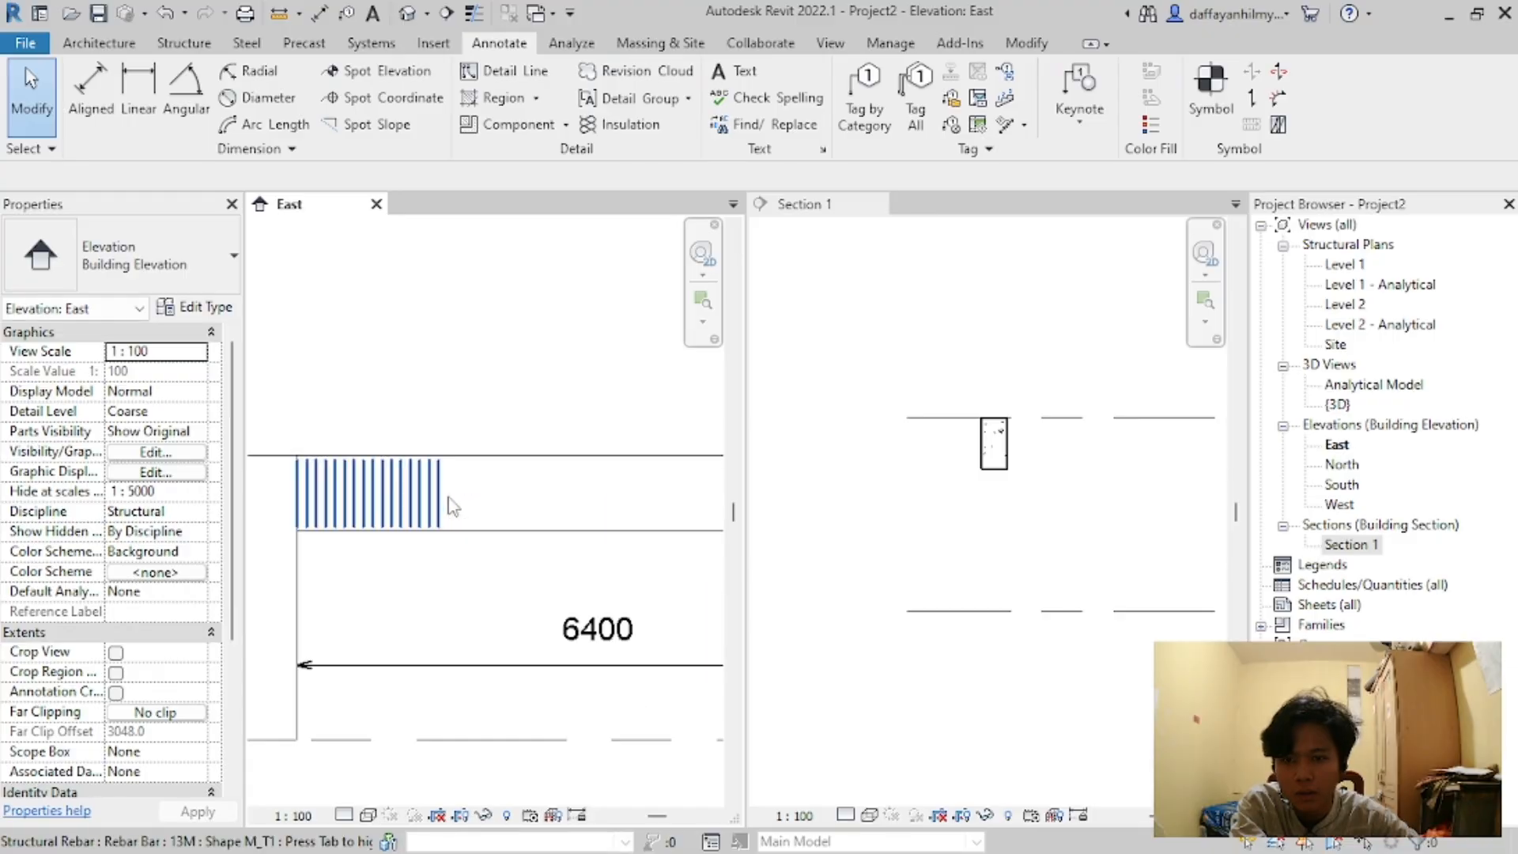
{"action": "scroll", "coordinate": [452, 506], "scroll_direction": "down", "scroll_amount": 2}
{"action": "scroll", "coordinate": [544, 513], "scroll_direction": "up", "scroll_amount": 3}
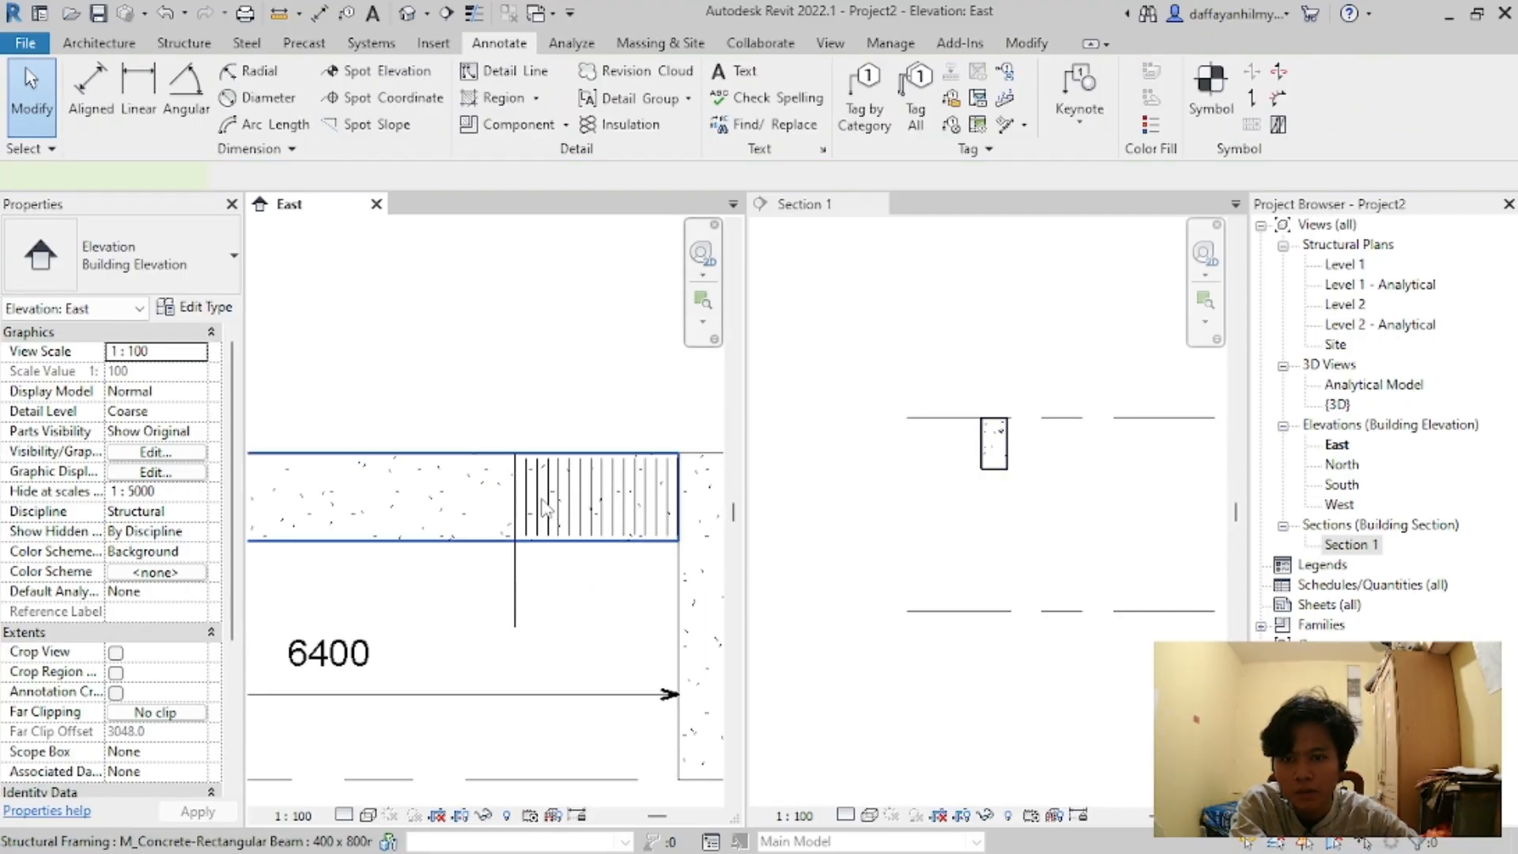
{"action": "left_click", "coordinate": [544, 508]}
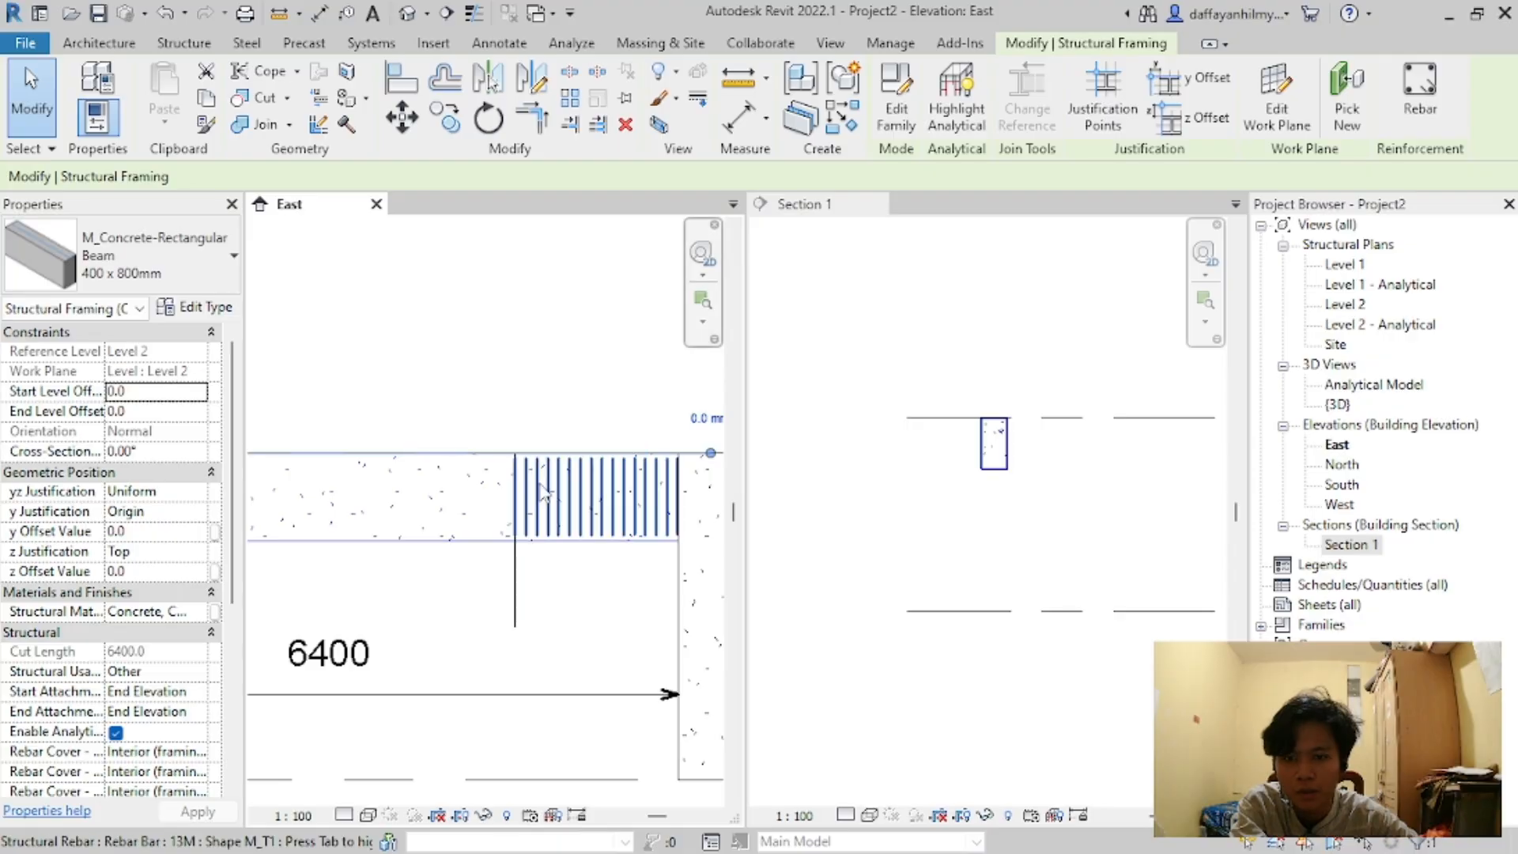
{"action": "left_click", "coordinate": [544, 494]}
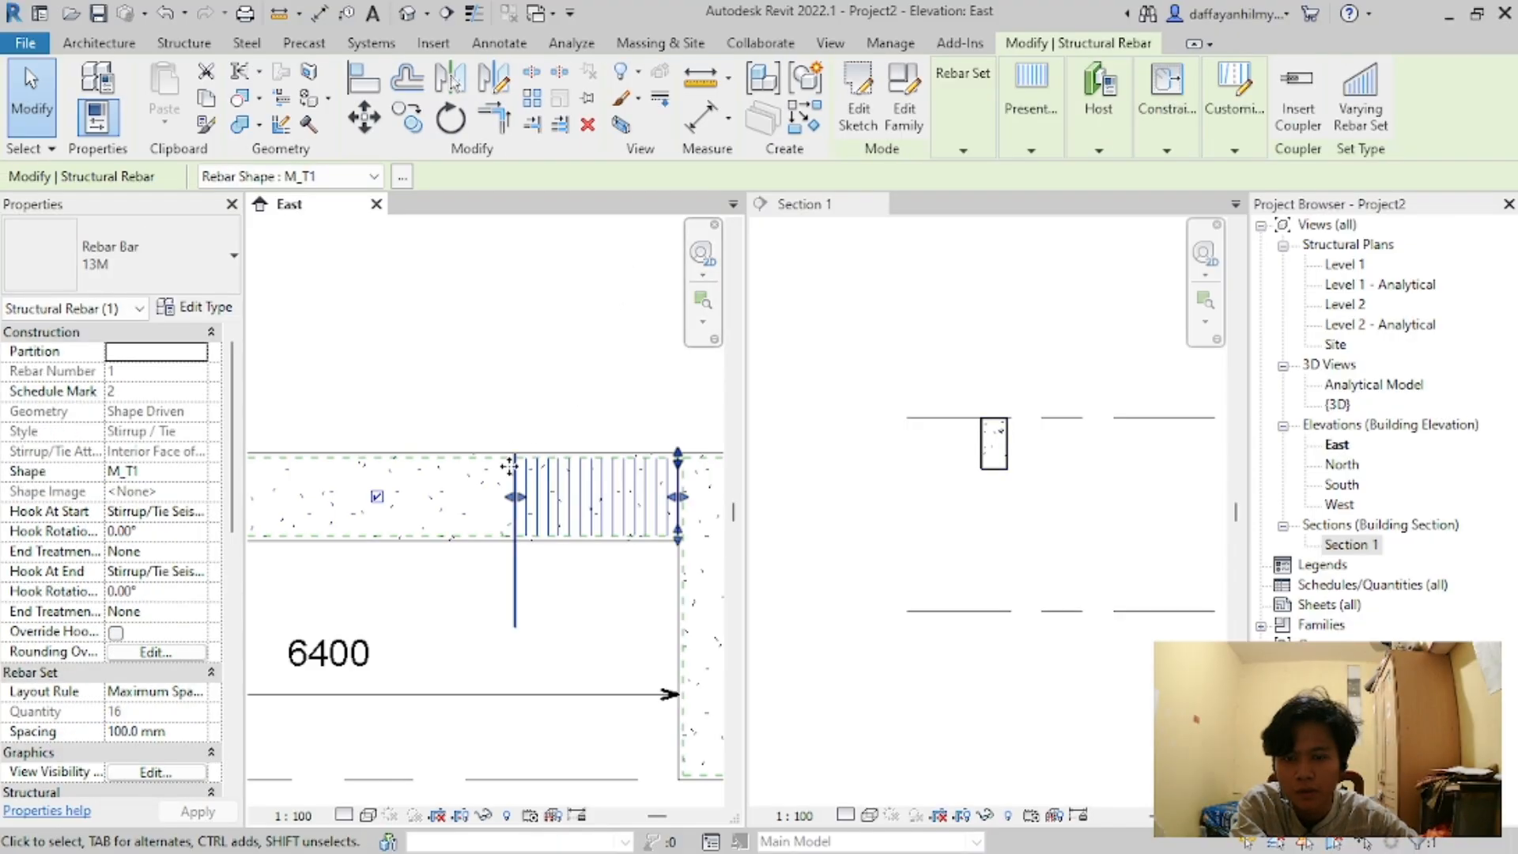
{"action": "scroll", "coordinate": [573, 506], "scroll_direction": "down", "scroll_amount": 2}
{"action": "scroll", "coordinate": [409, 490], "scroll_direction": "up", "scroll_amount": 2}
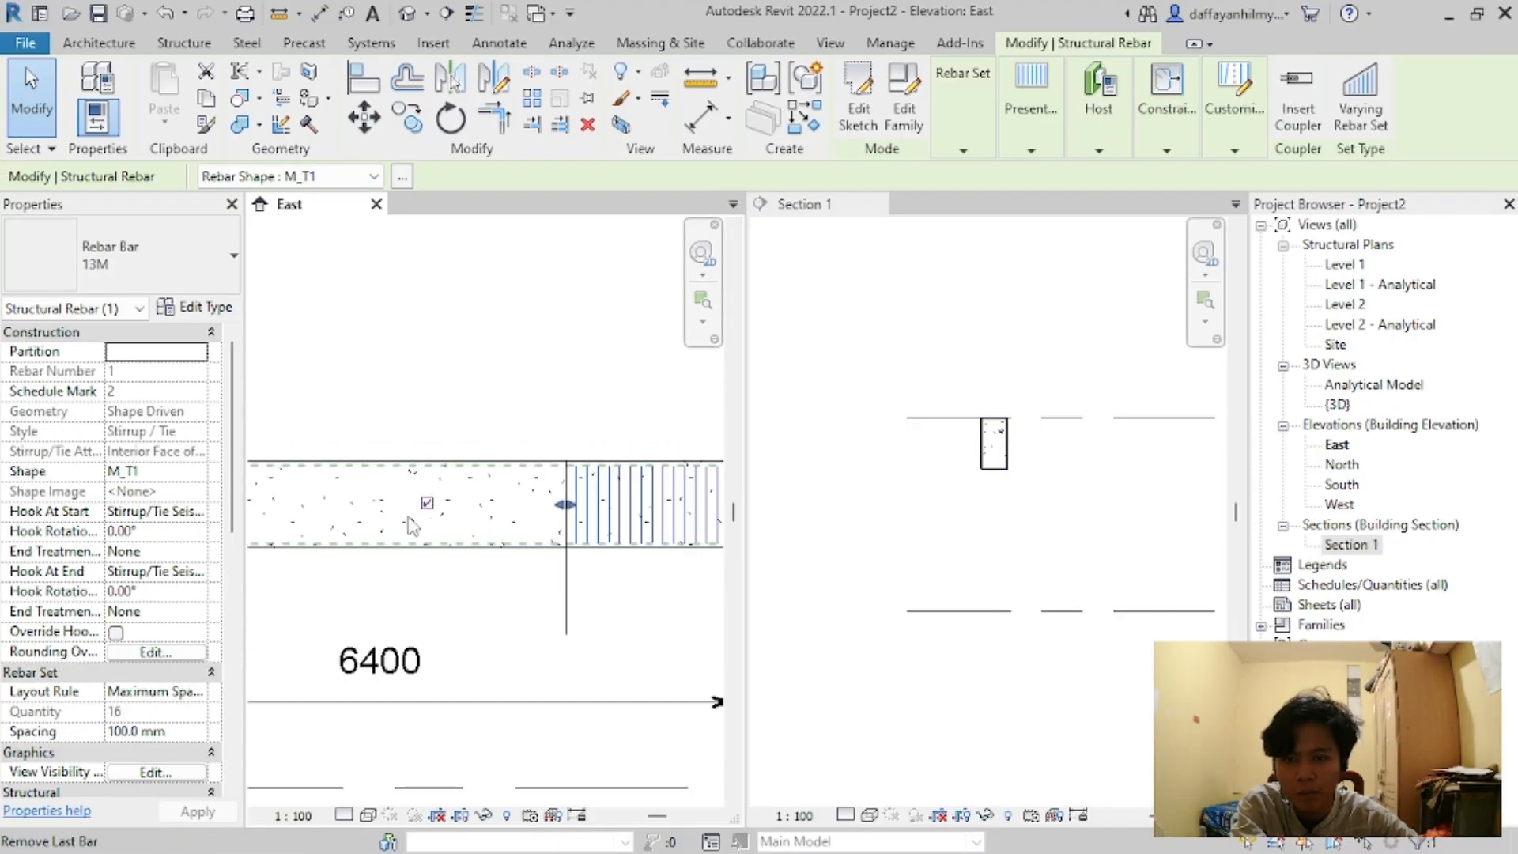
{"action": "scroll", "coordinate": [411, 521], "scroll_direction": "down", "scroll_amount": 2}
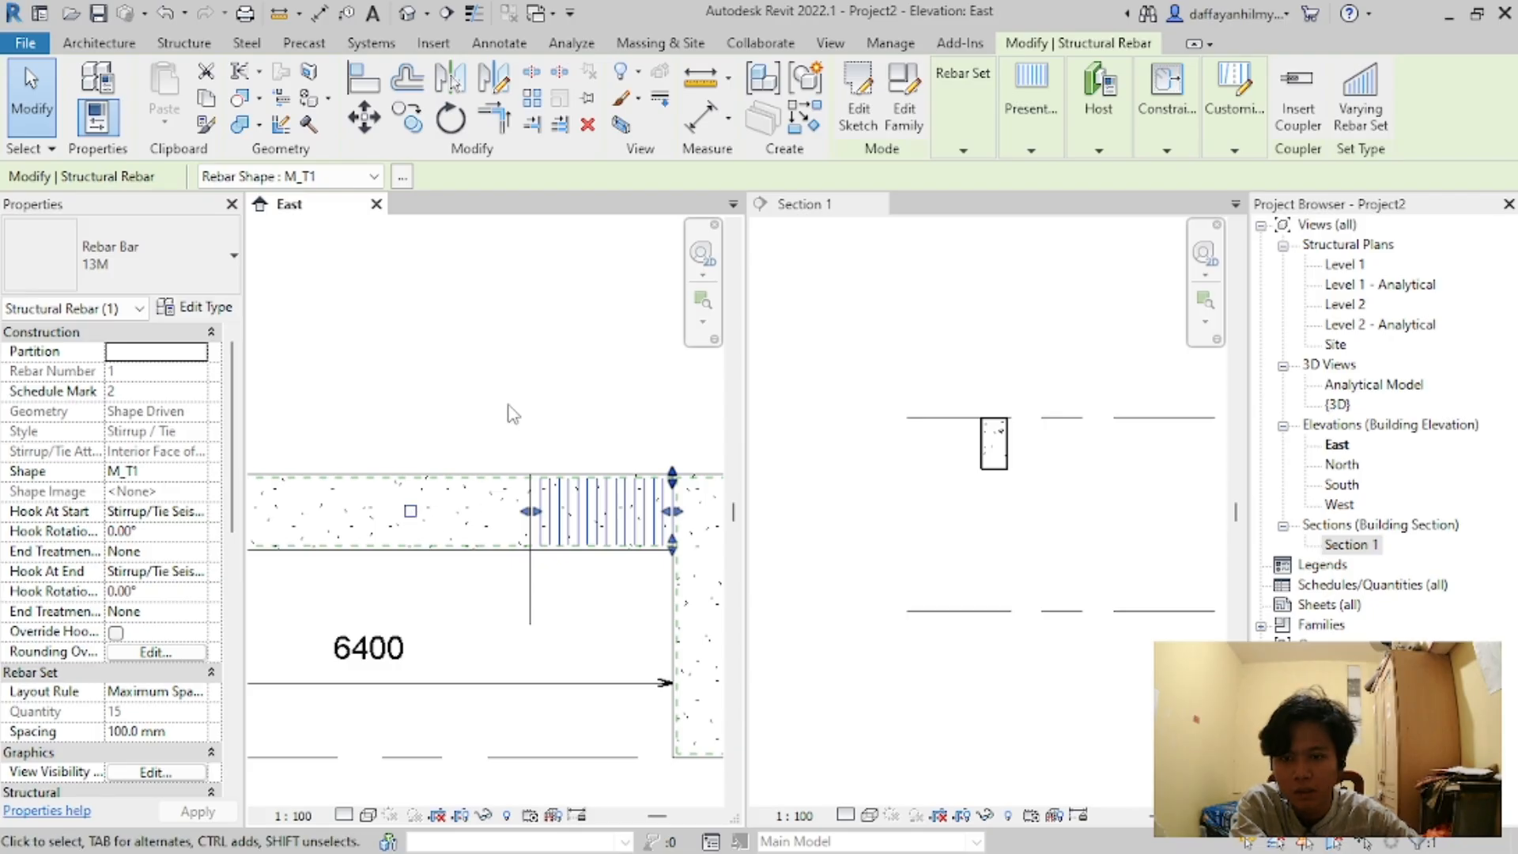
Step: Remove the last bar at the inner end of the mirrored stirrup set beside the left column
{"action": "scroll", "coordinate": [583, 447], "scroll_direction": "down", "scroll_amount": 4}
{"action": "scroll", "coordinate": [451, 498], "scroll_direction": "up", "scroll_amount": 3}
{"action": "left_click", "coordinate": [490, 512]}
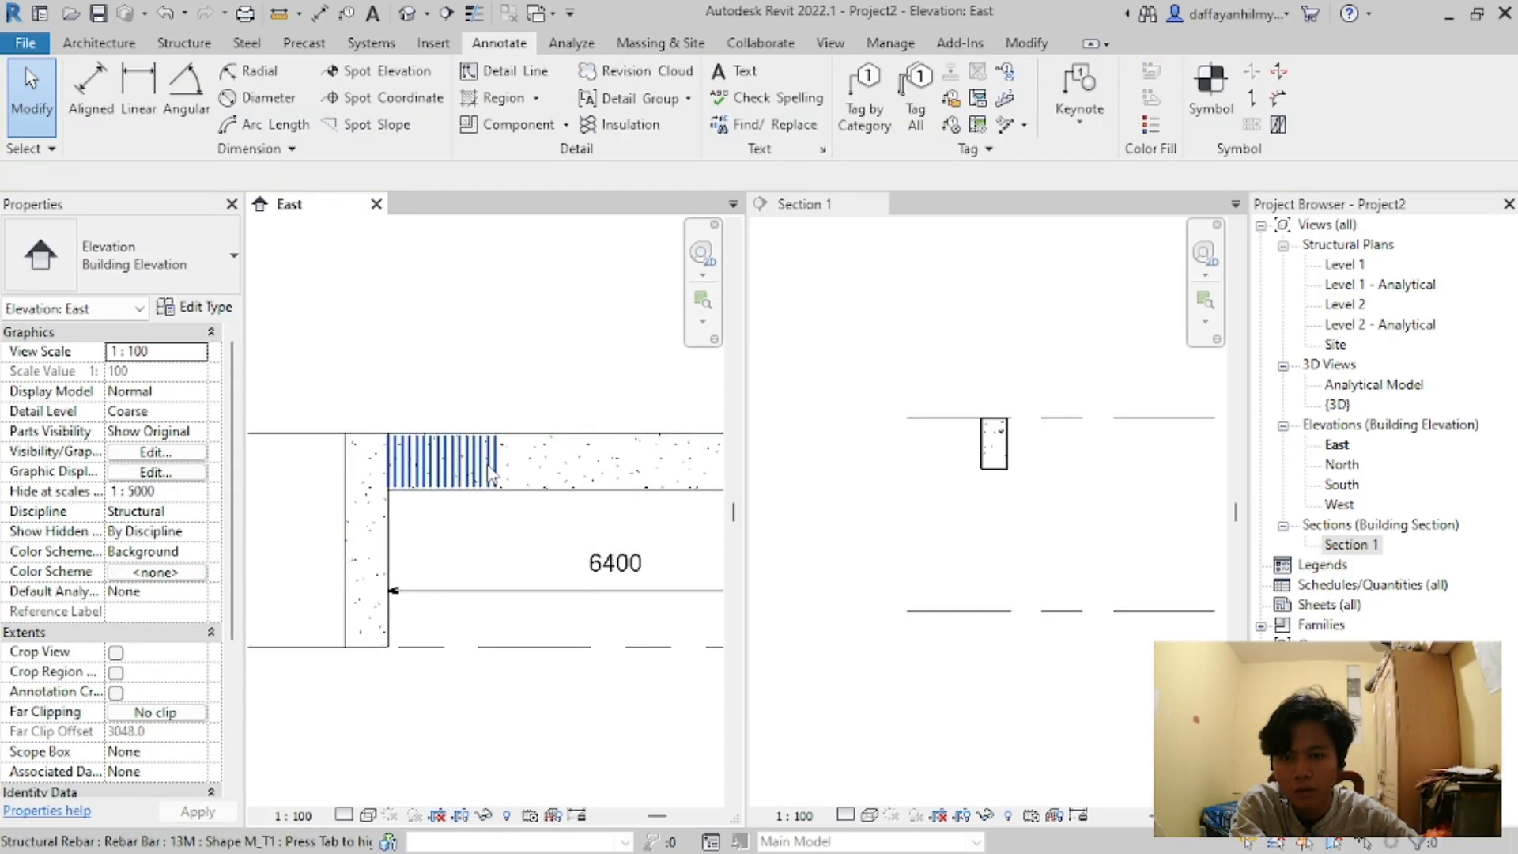
{"action": "left_click", "coordinate": [500, 461]}
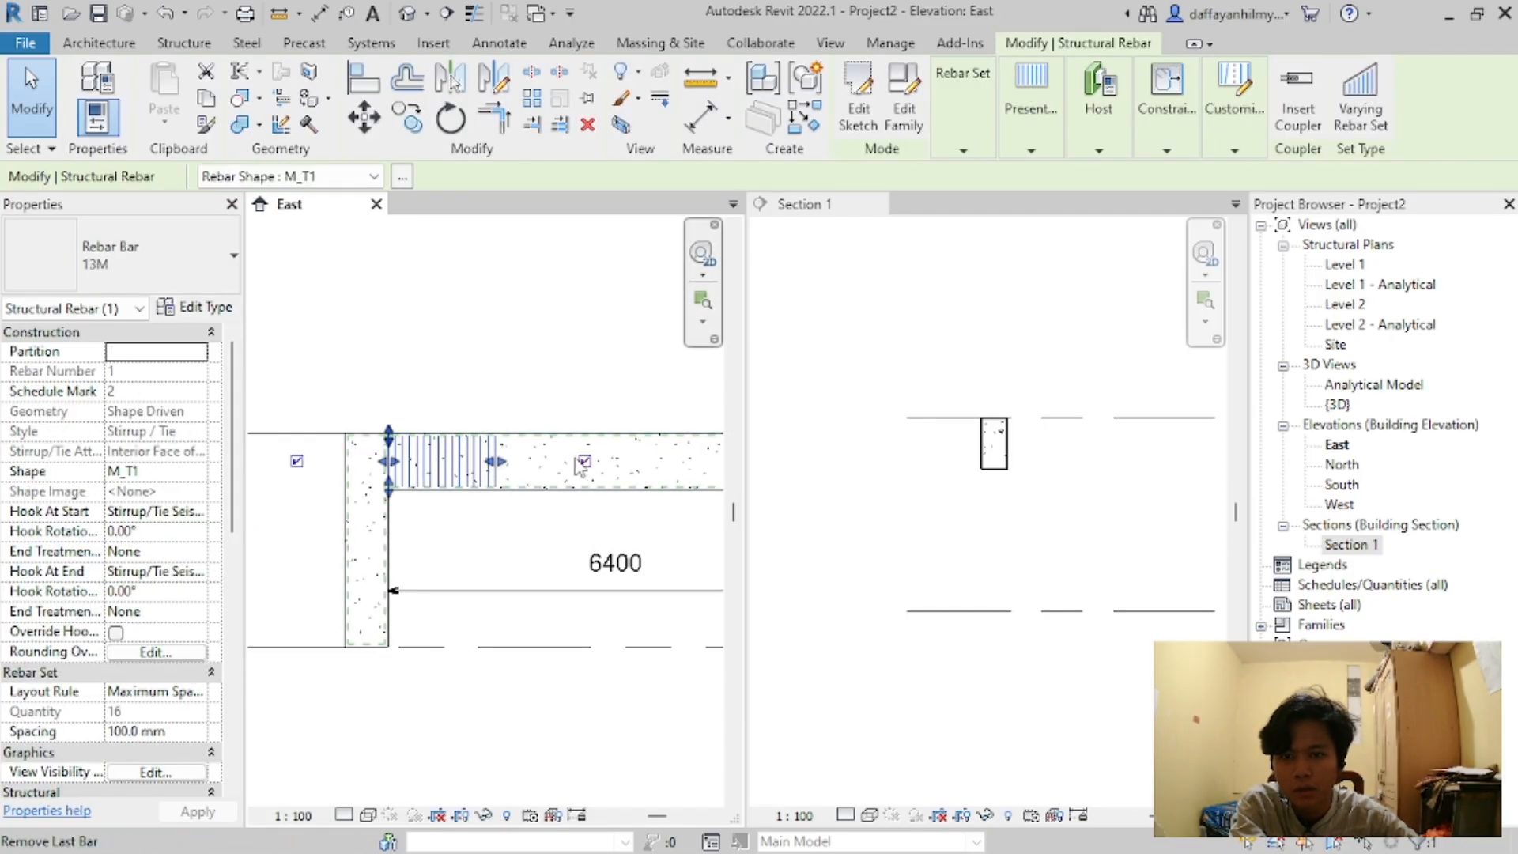
{"action": "scroll", "coordinate": [553, 462], "scroll_direction": "up", "scroll_amount": 3}
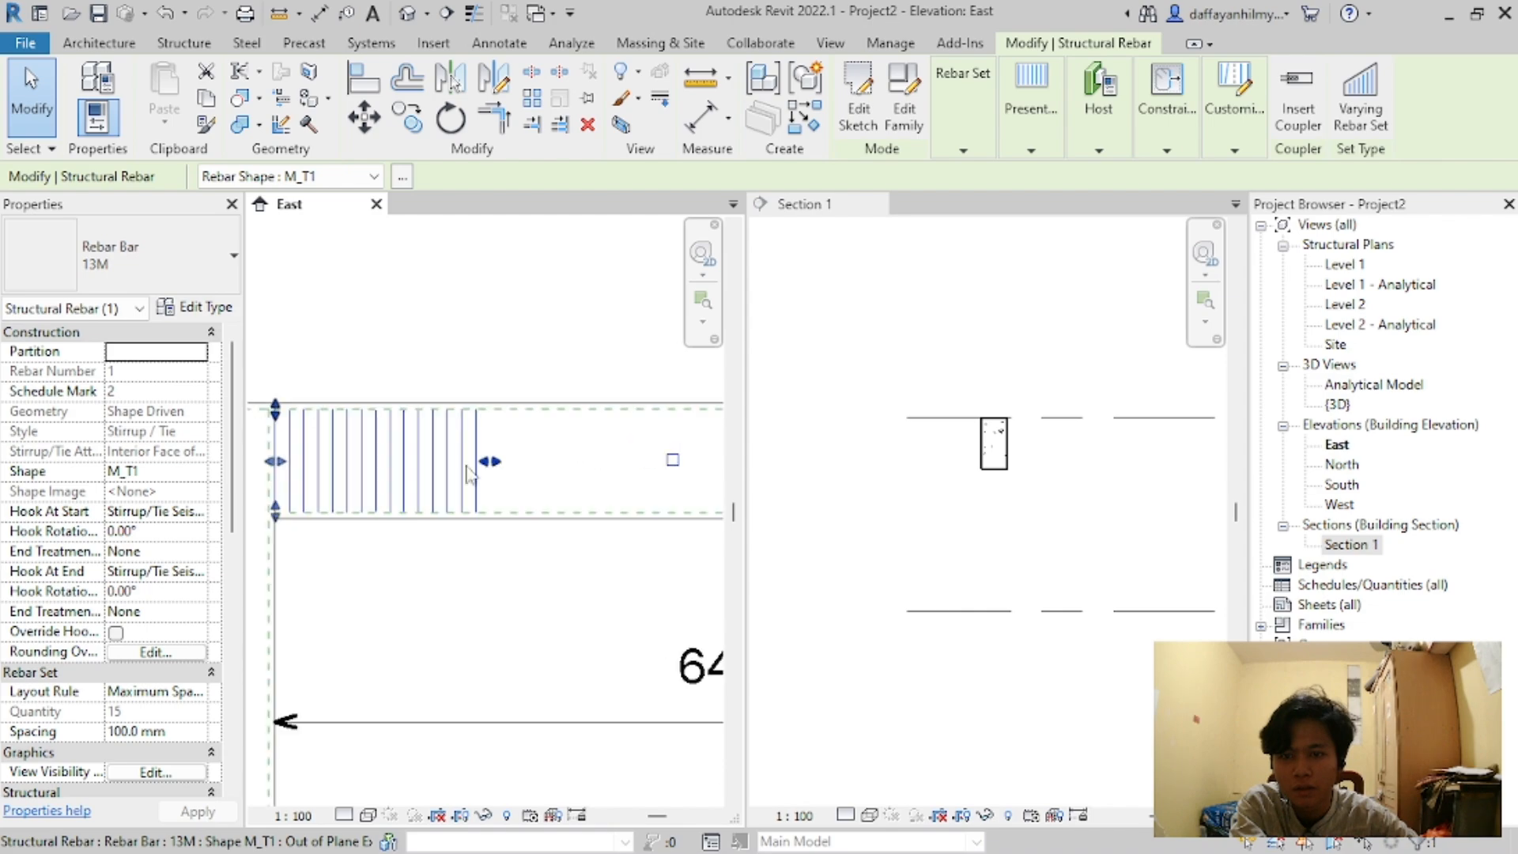
{"action": "scroll", "coordinate": [553, 470], "scroll_direction": "down", "scroll_amount": 3}
{"action": "scroll", "coordinate": [551, 477], "scroll_direction": "up", "scroll_amount": 2}
Step: Copy the right-hand stirrup set from the beam's lower corner at the column to the vertical detail line, starting the middle zone
{"action": "scroll", "coordinate": [551, 477], "scroll_direction": "down", "scroll_amount": 3}
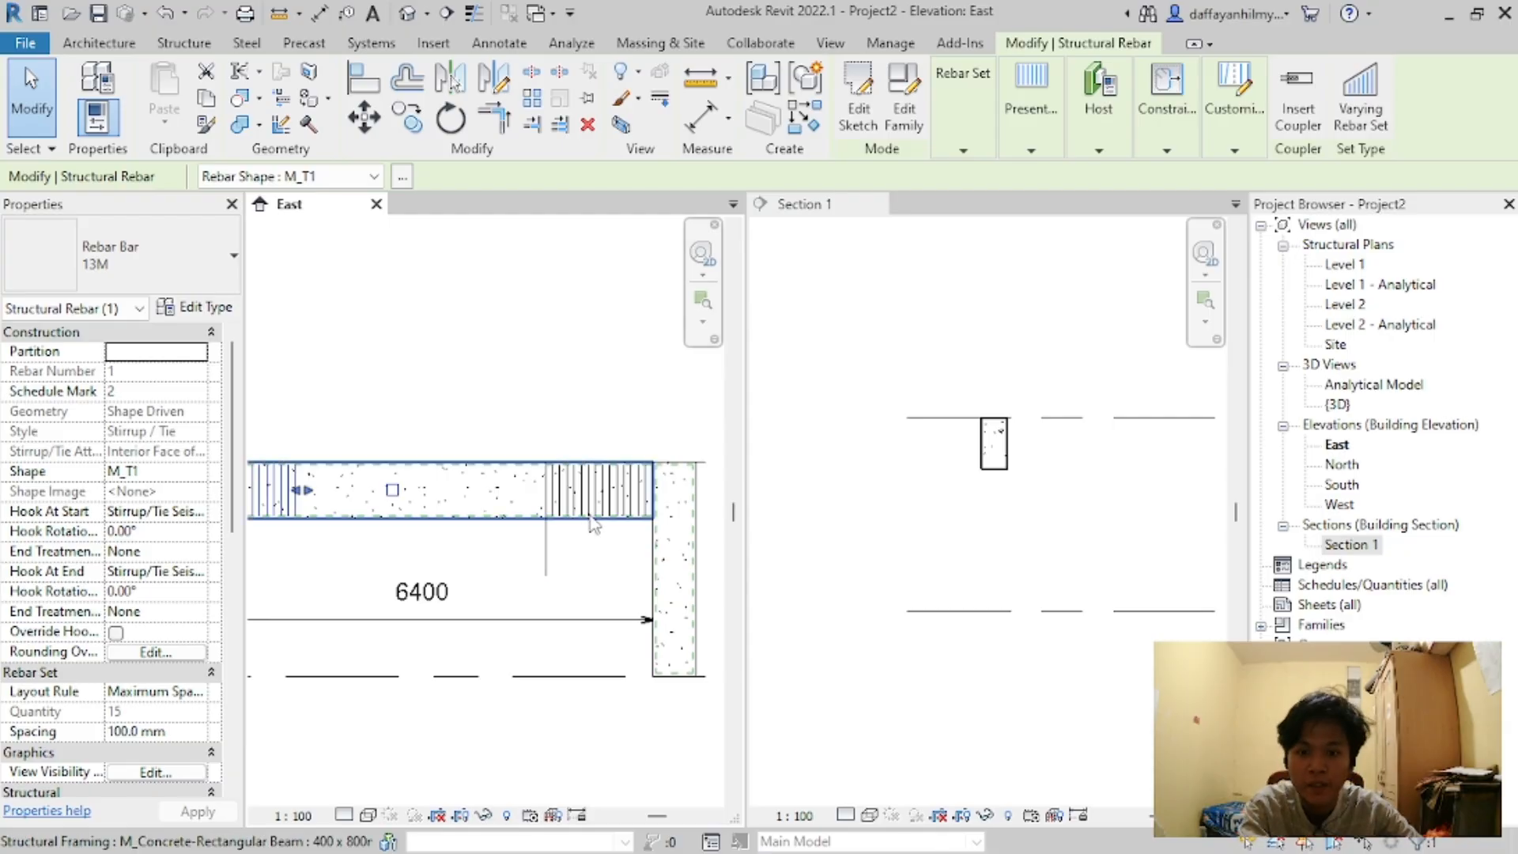
{"action": "scroll", "coordinate": [628, 486], "scroll_direction": "up", "scroll_amount": 3}
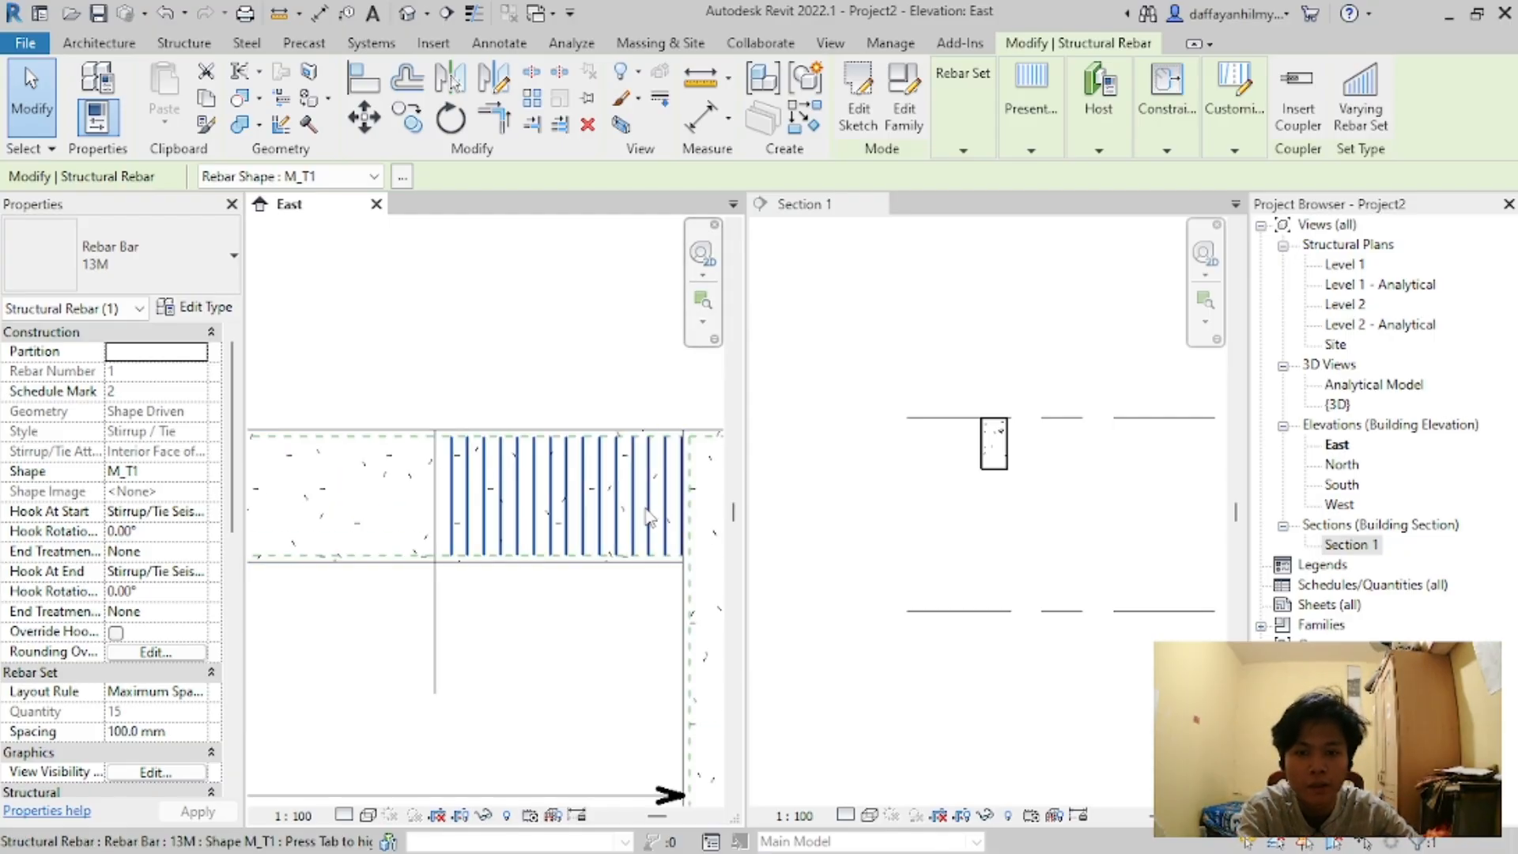
{"action": "scroll", "coordinate": [664, 546], "scroll_direction": "up", "scroll_amount": 2}
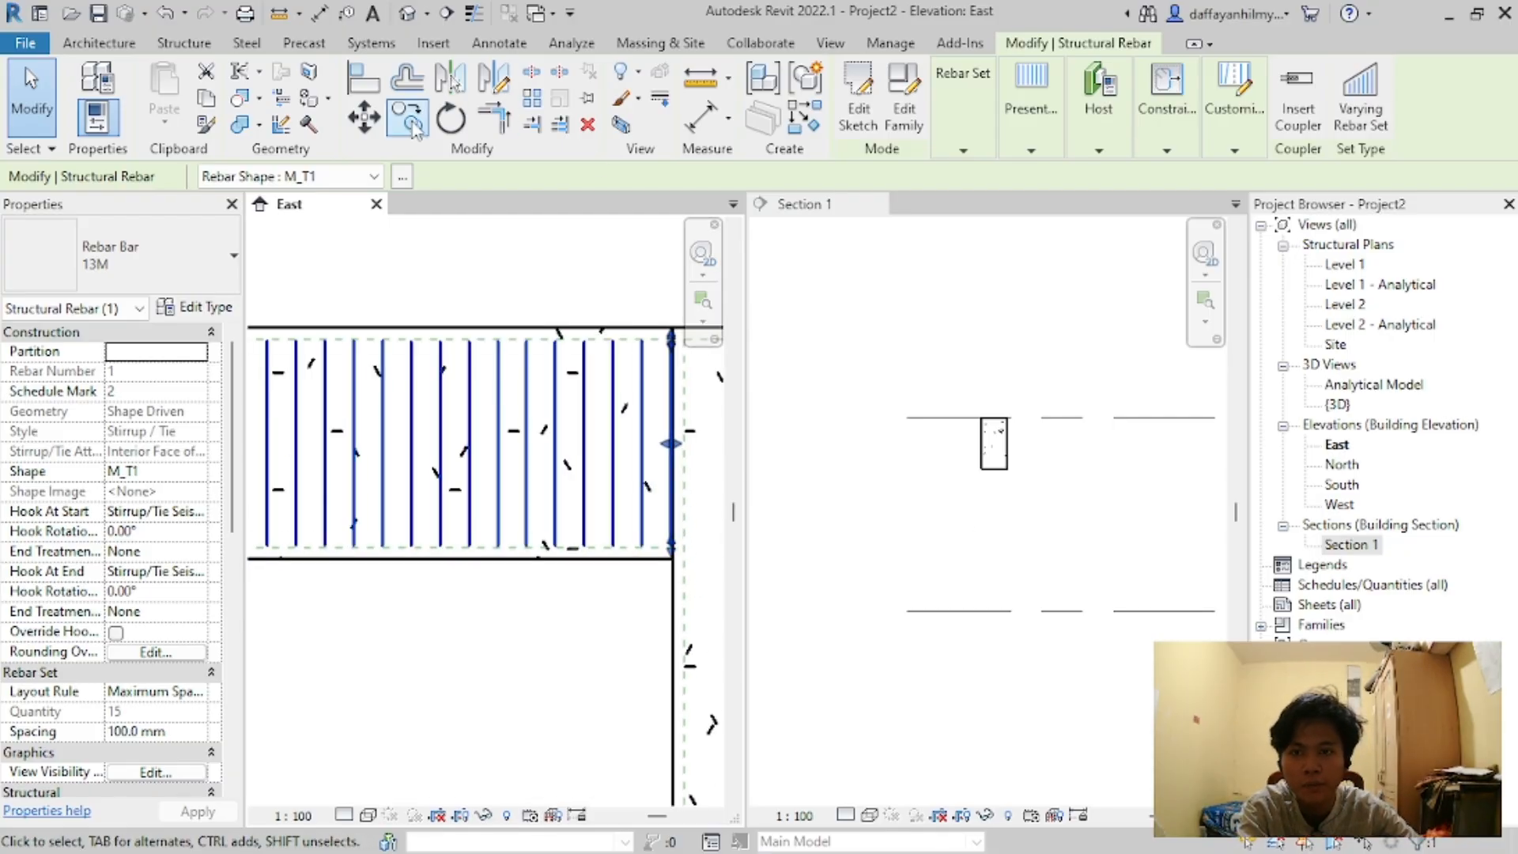
{"action": "left_click", "coordinate": [413, 125]}
{"action": "left_click", "coordinate": [671, 559]}
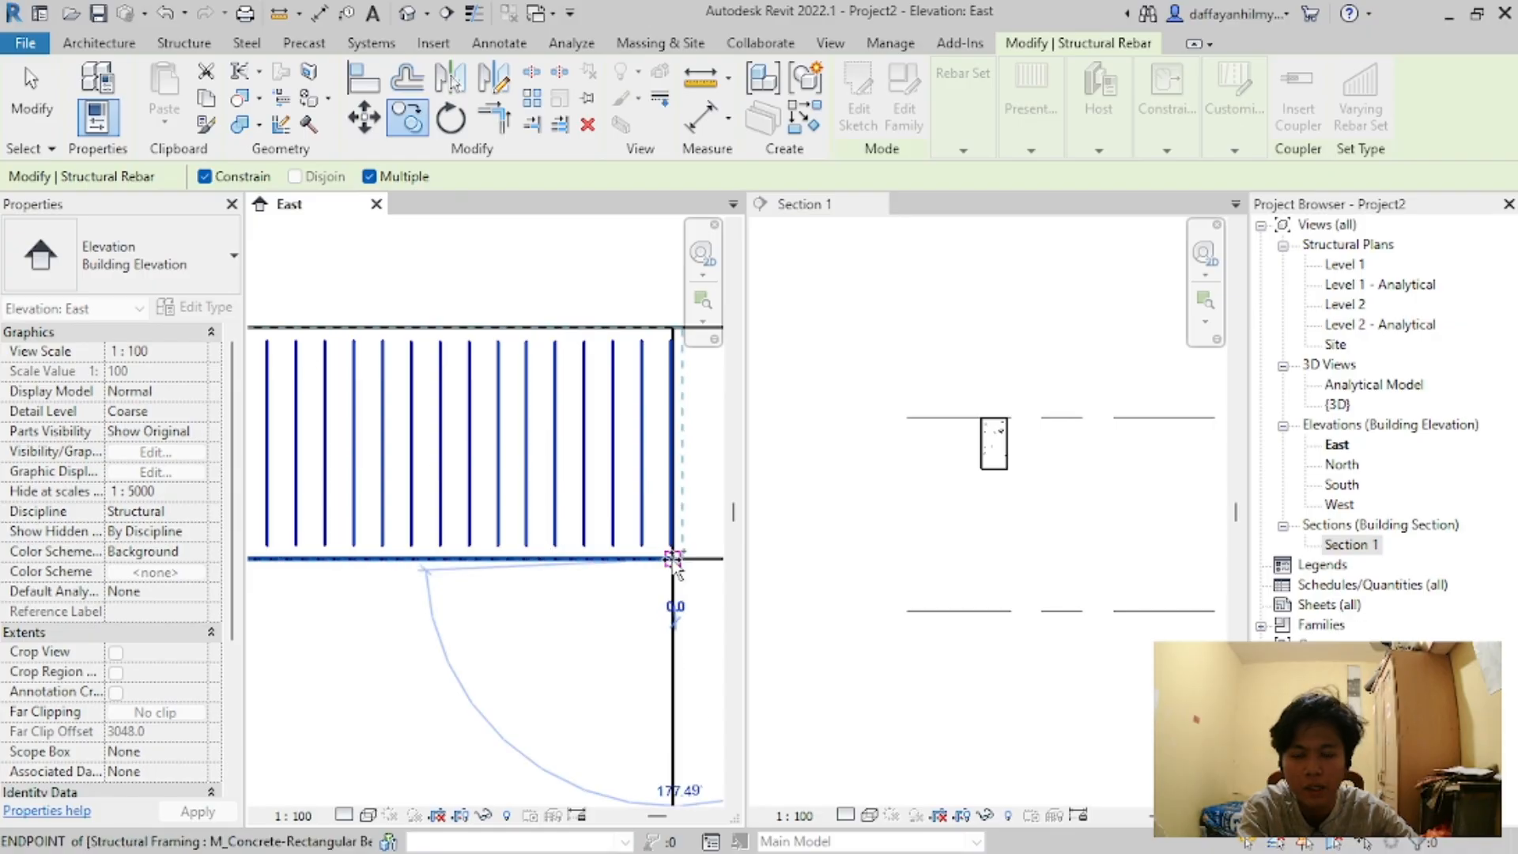
{"action": "scroll", "coordinate": [375, 562], "scroll_direction": "up", "scroll_amount": 3}
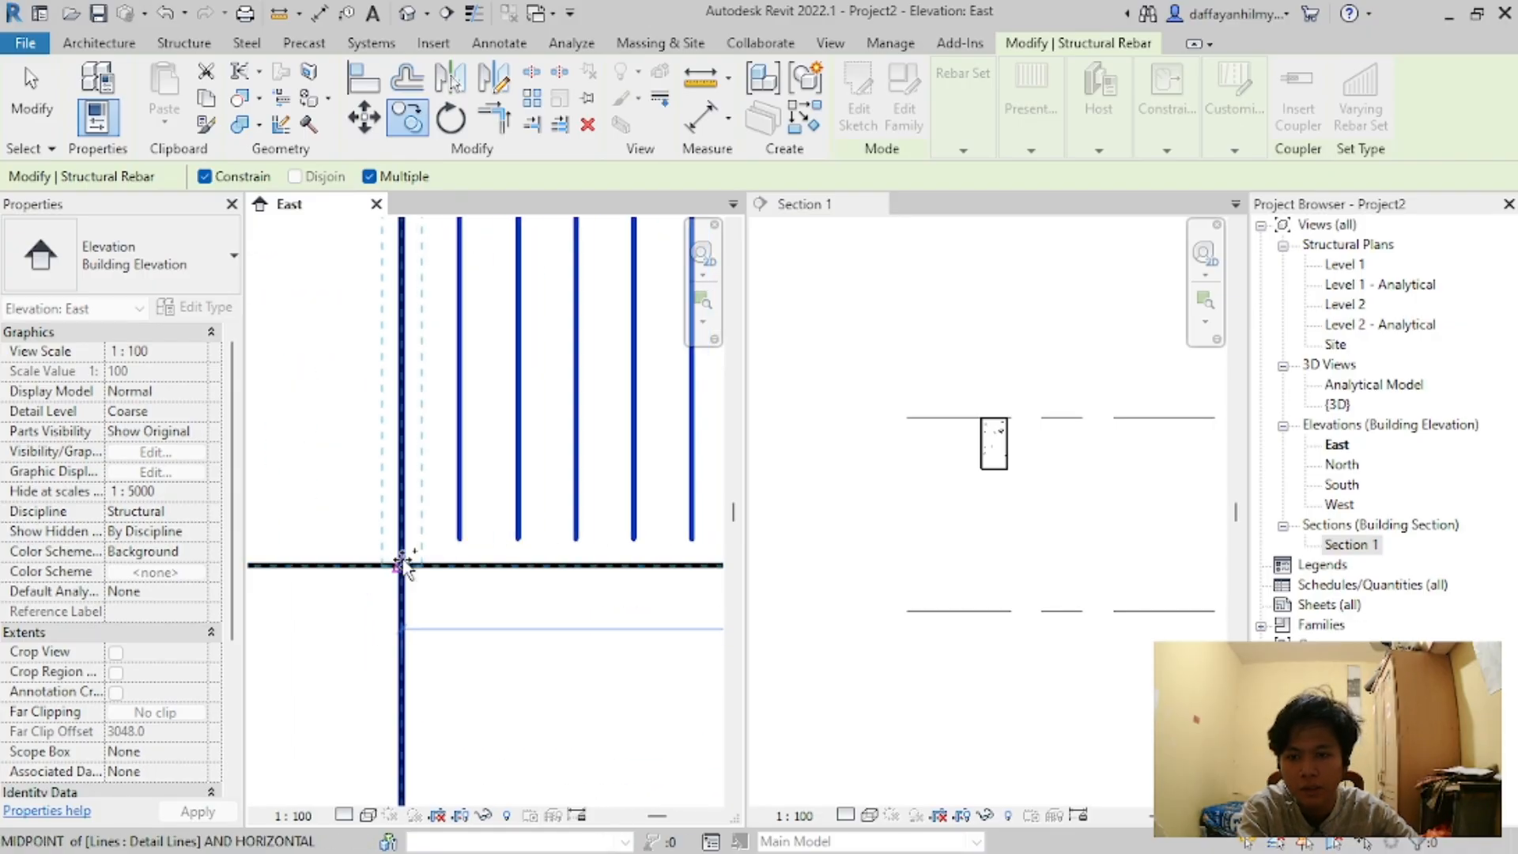
{"action": "scroll", "coordinate": [542, 603], "scroll_direction": "down", "scroll_amount": 5}
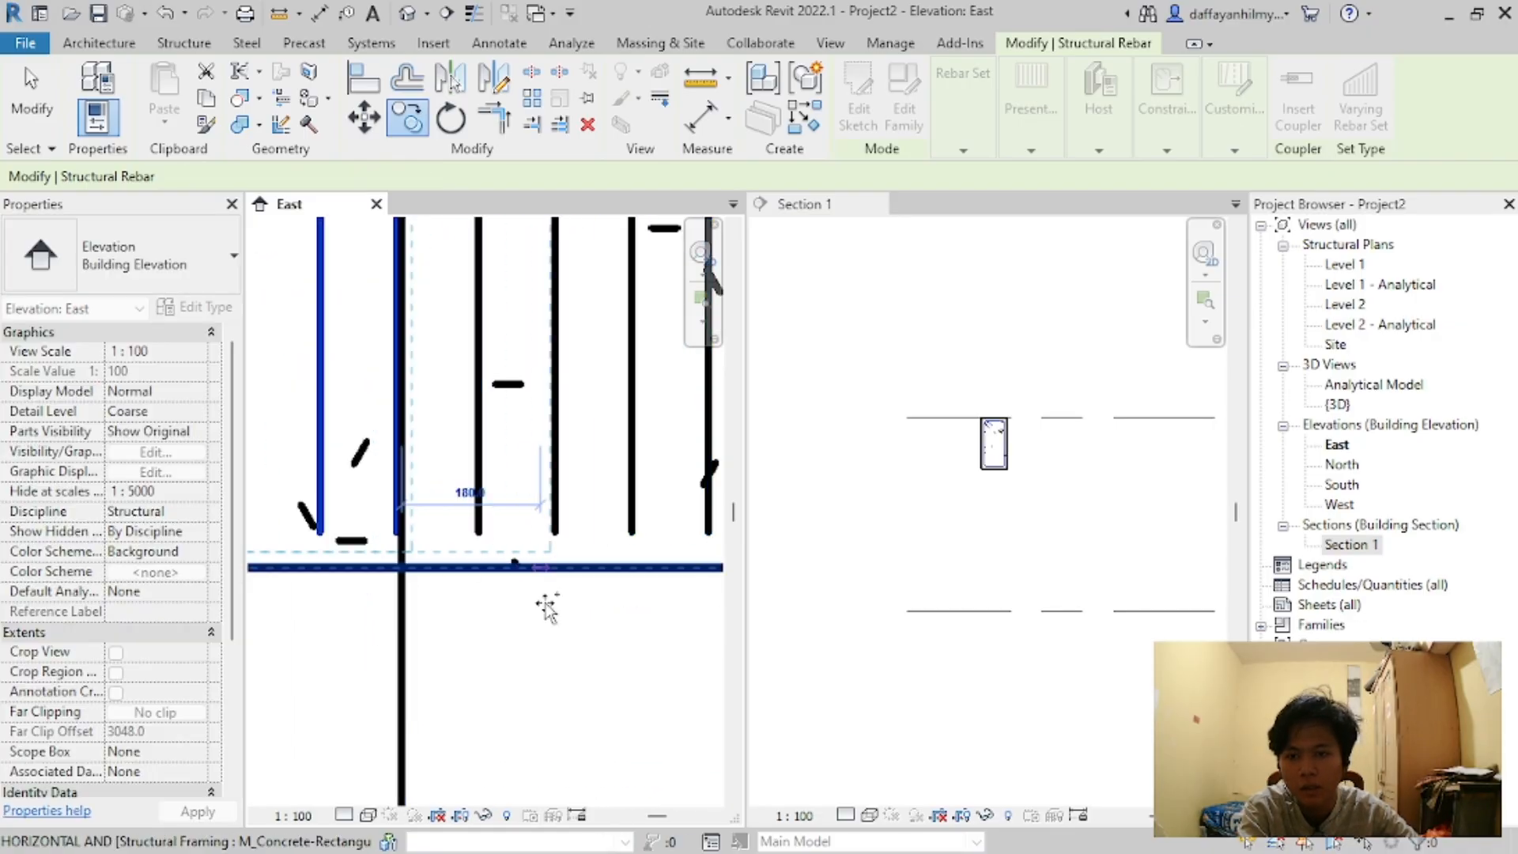
{"action": "key", "text": "Escape"}
{"action": "key", "text": "Escape"}
{"action": "scroll", "coordinate": [556, 504], "scroll_direction": "down", "scroll_amount": 4}
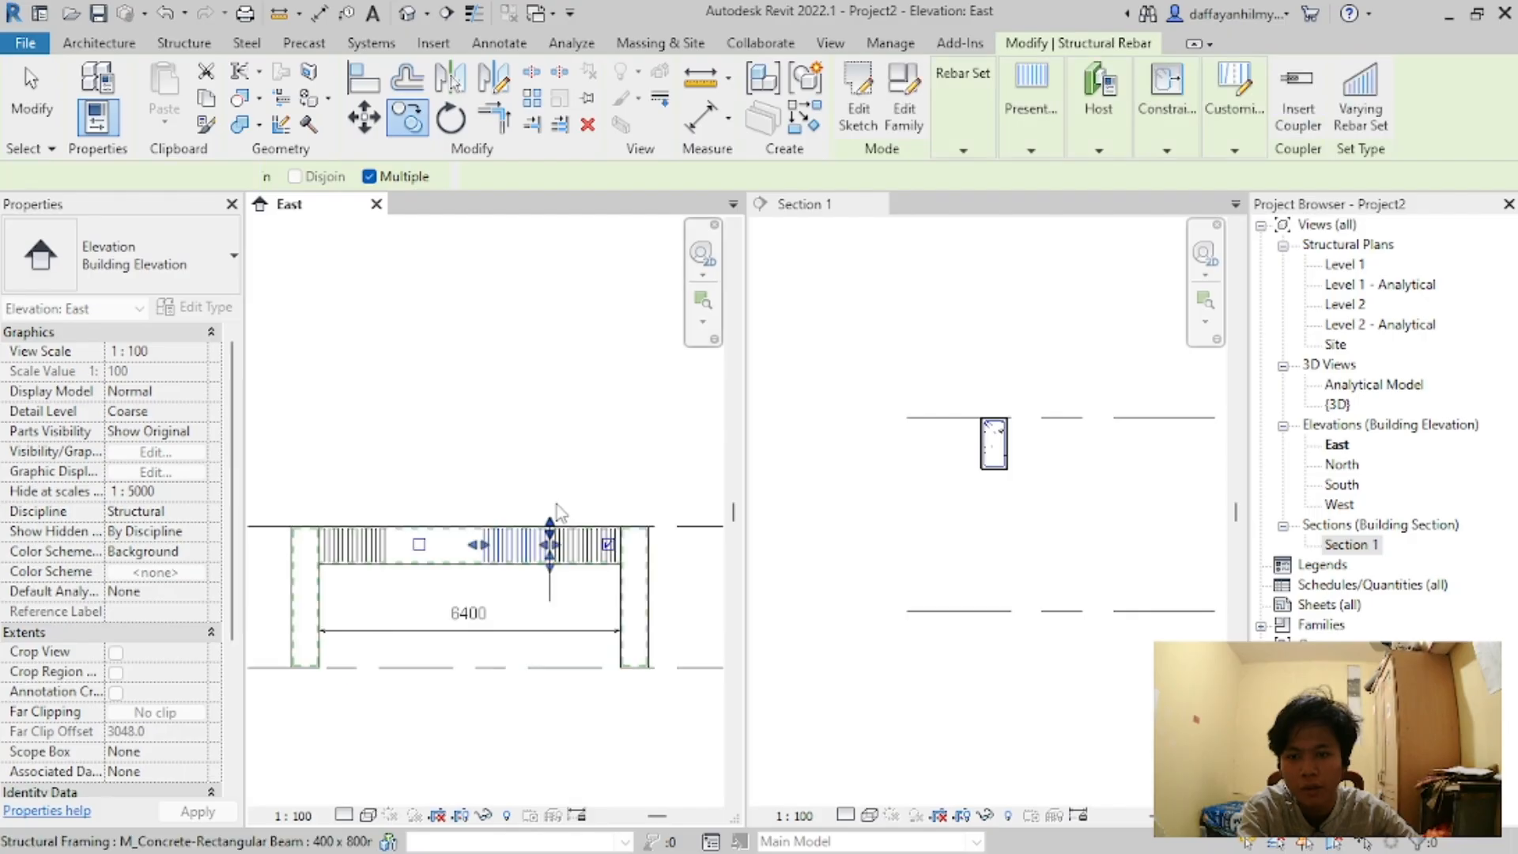
Step: Stretch the copied middle stirrup set leftward across the beam's midspan to the inner end of the left-hand set
{"action": "scroll", "coordinate": [491, 522], "scroll_direction": "up", "scroll_amount": 6}
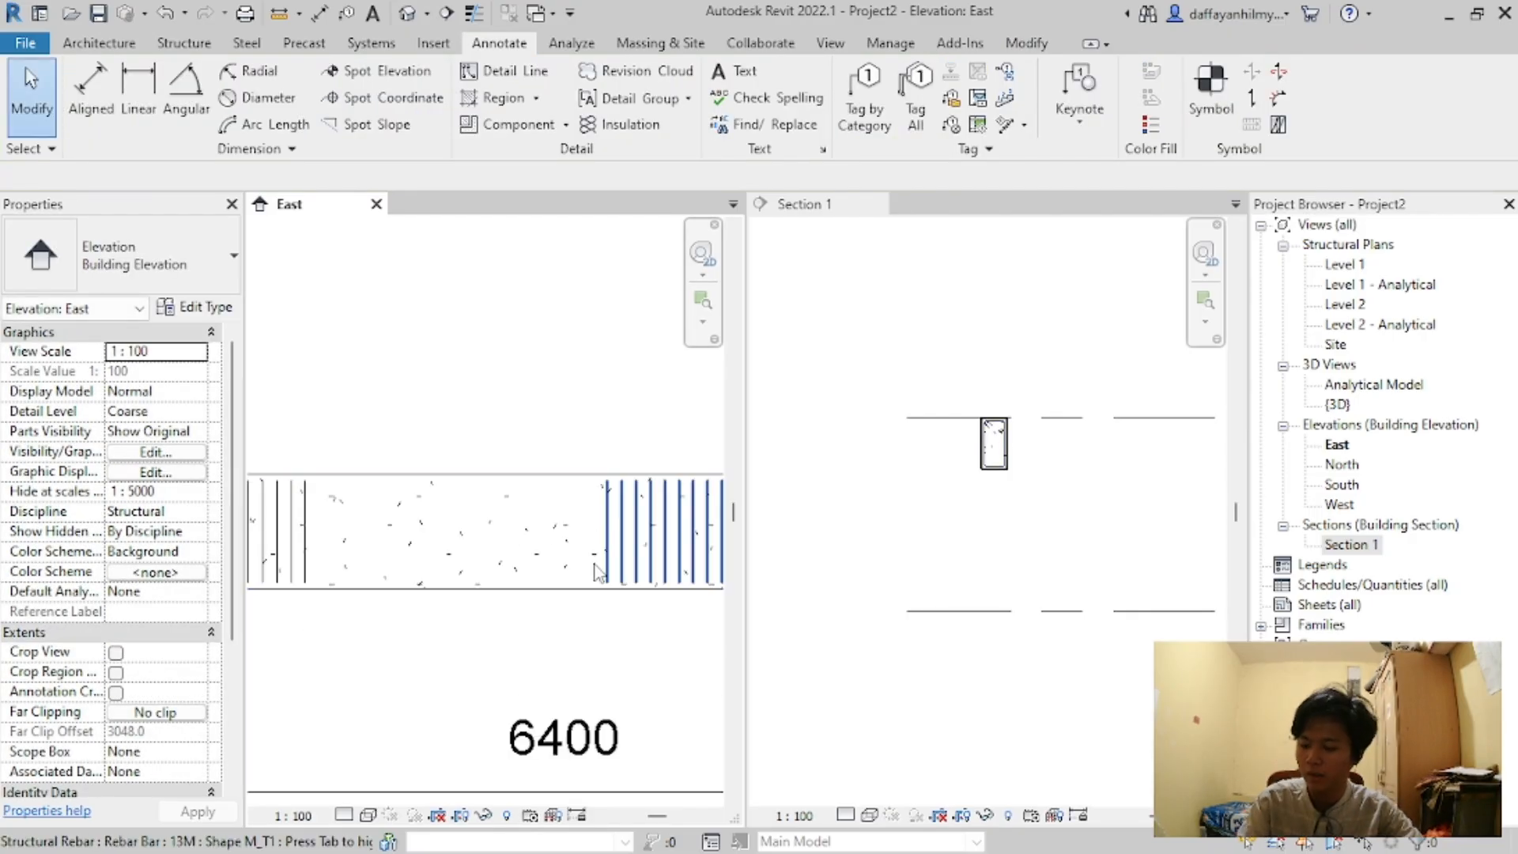
{"action": "scroll", "coordinate": [598, 535], "scroll_direction": "up", "scroll_amount": 2}
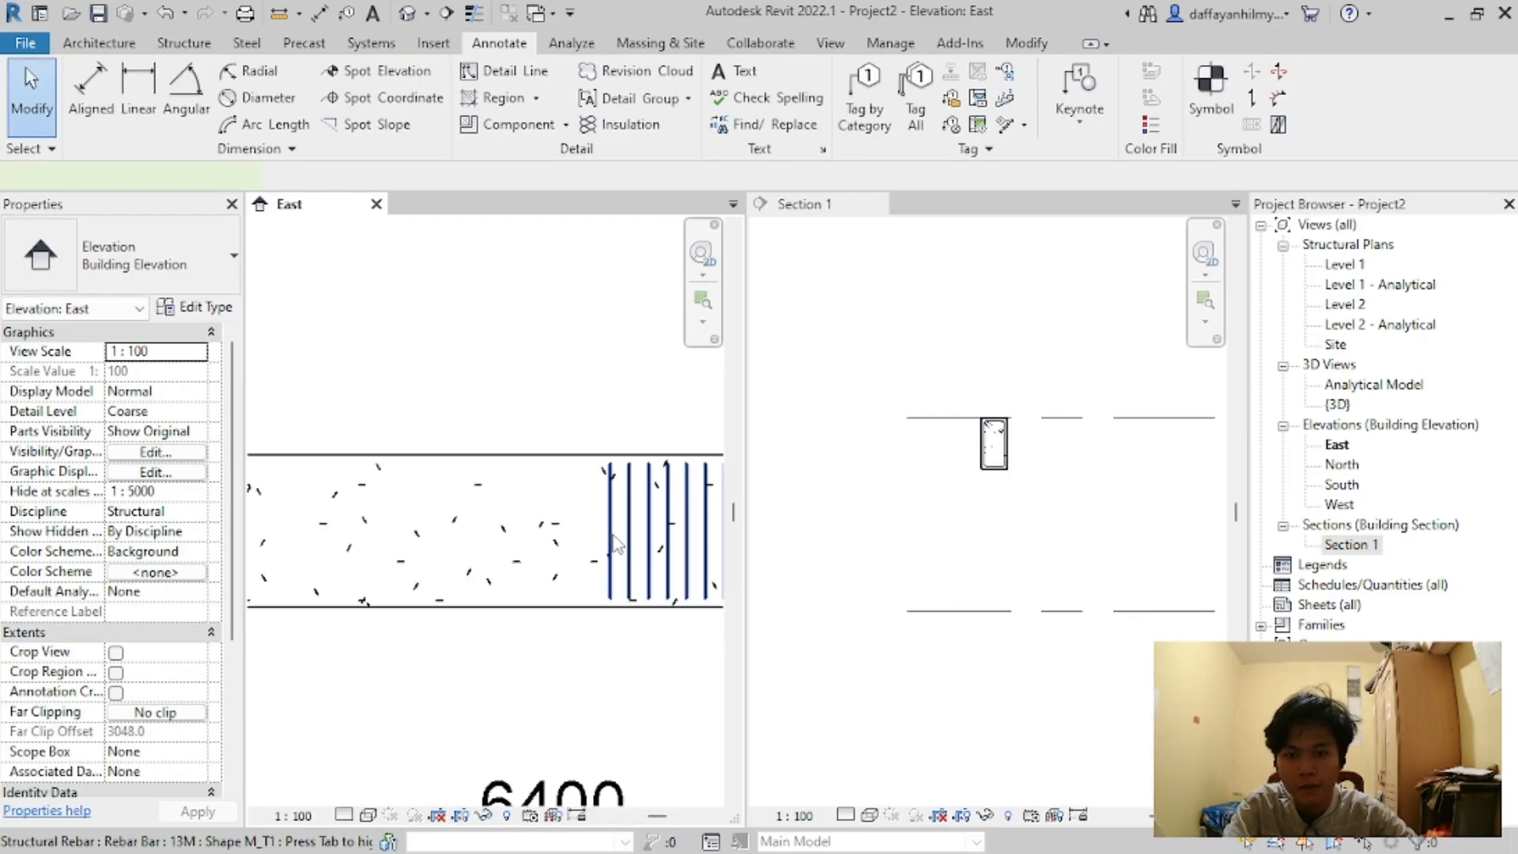
{"action": "left_click", "coordinate": [616, 544]}
{"action": "scroll", "coordinate": [593, 536], "scroll_direction": "down", "scroll_amount": 1}
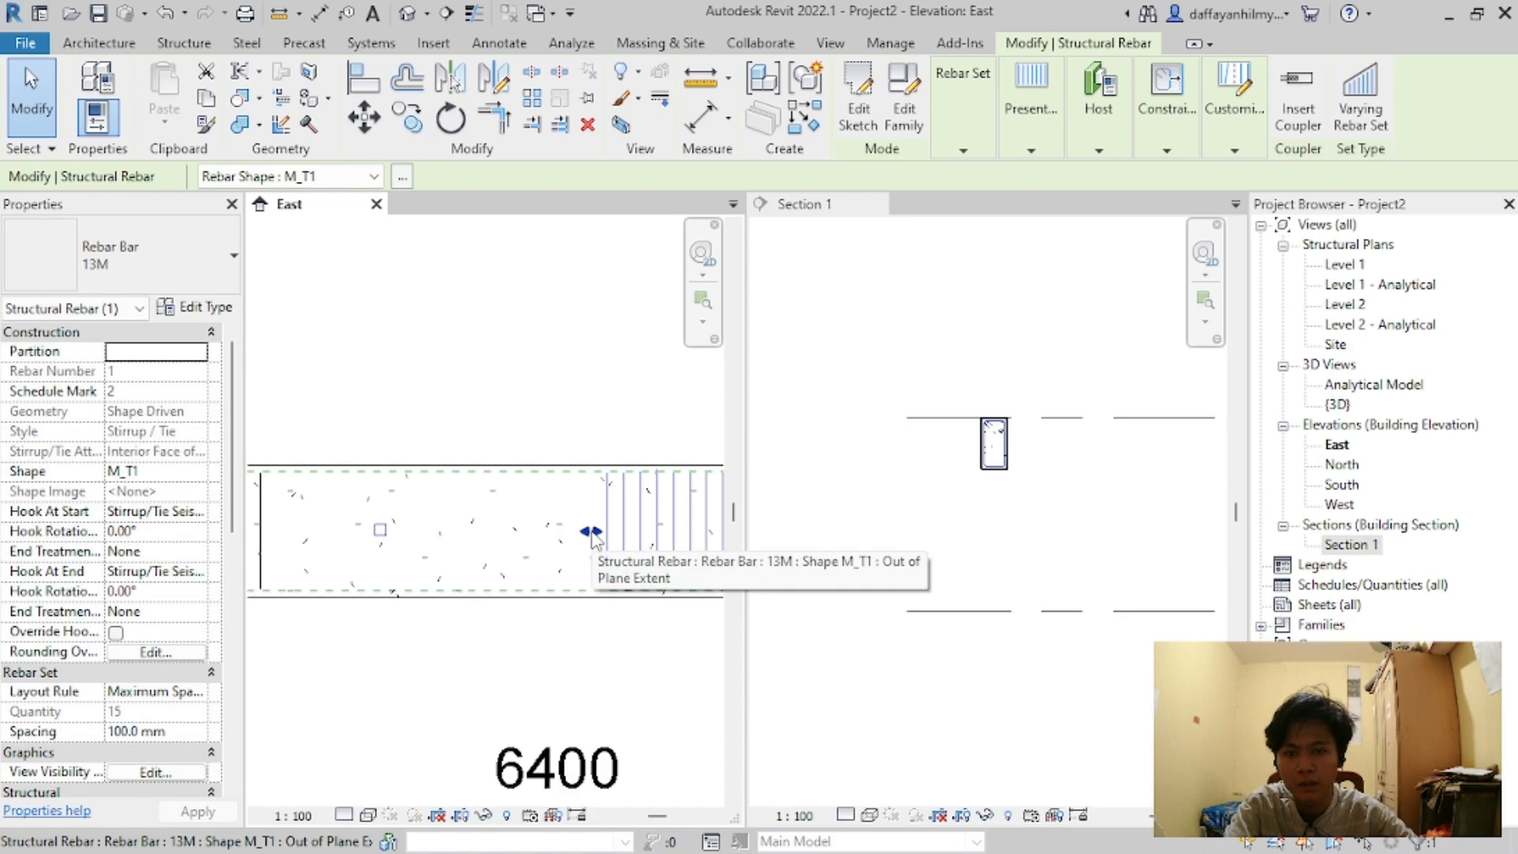
{"action": "scroll", "coordinate": [593, 536], "scroll_direction": "down", "scroll_amount": 1}
{"action": "left_click_drag", "start_coordinate": [593, 532], "coordinate": [384, 530]}
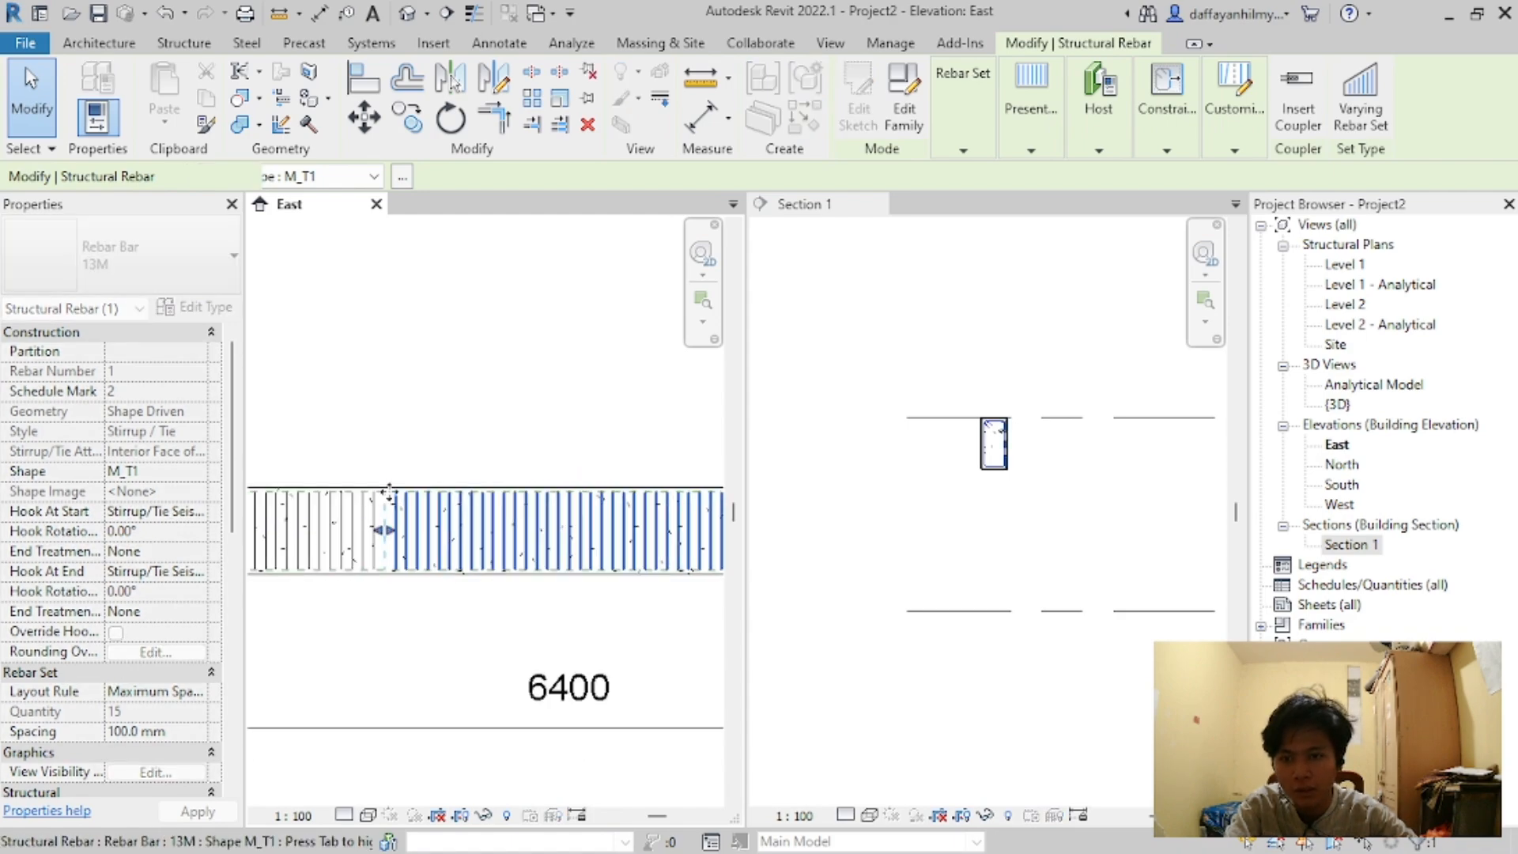
{"action": "scroll", "coordinate": [388, 455], "scroll_direction": "up", "scroll_amount": 2}
{"action": "scroll", "coordinate": [485, 566], "scroll_direction": "down", "scroll_amount": 1}
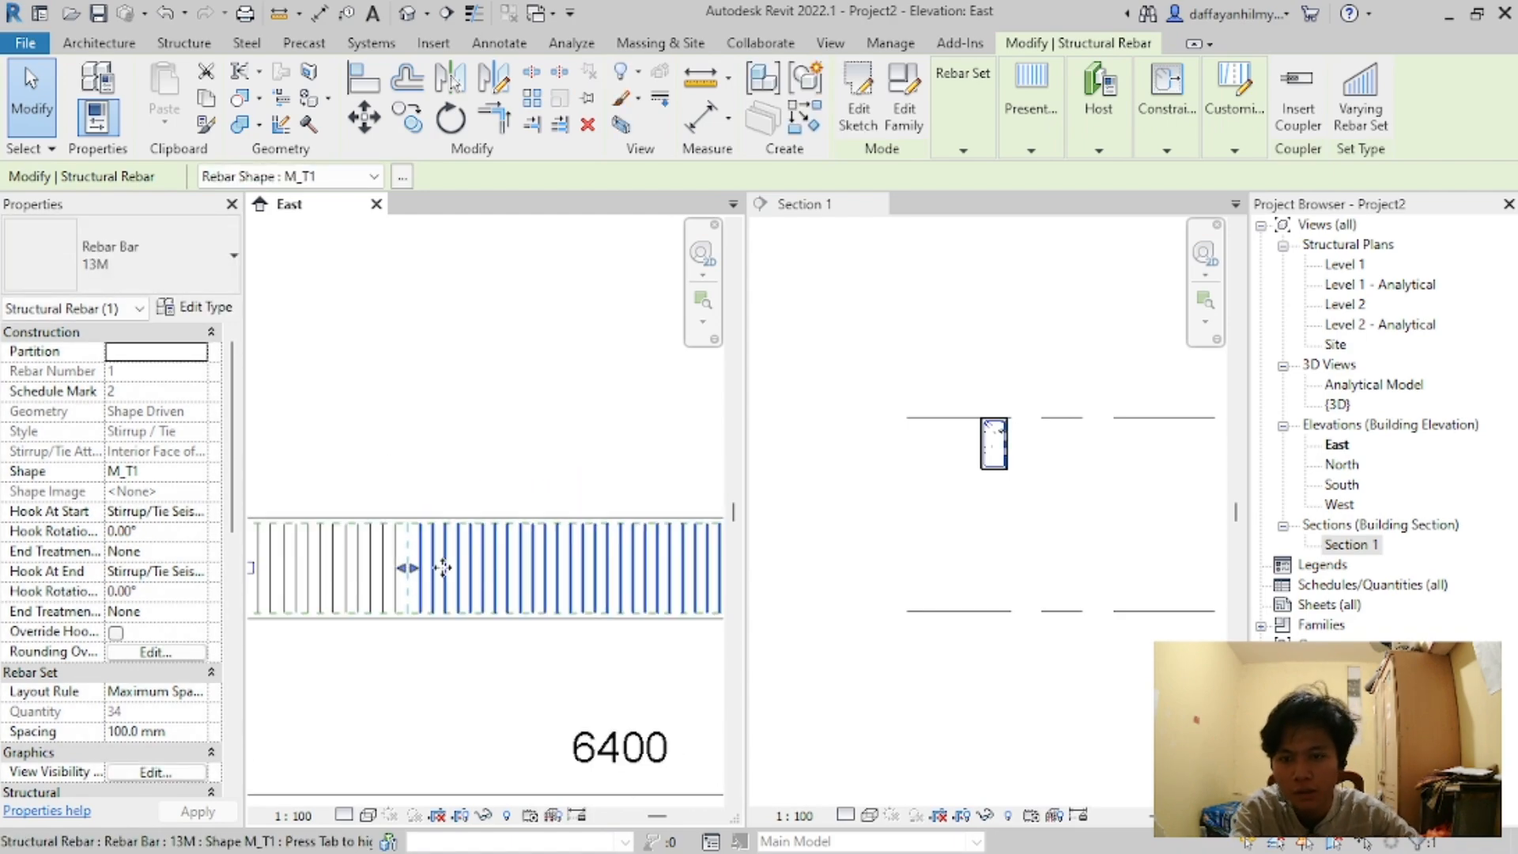
Step: Adjust the left end of the middle stirrup set so it meets the inner end of the left-hand set
{"action": "left_click", "coordinate": [414, 571]}
{"action": "left_click", "coordinate": [424, 580]}
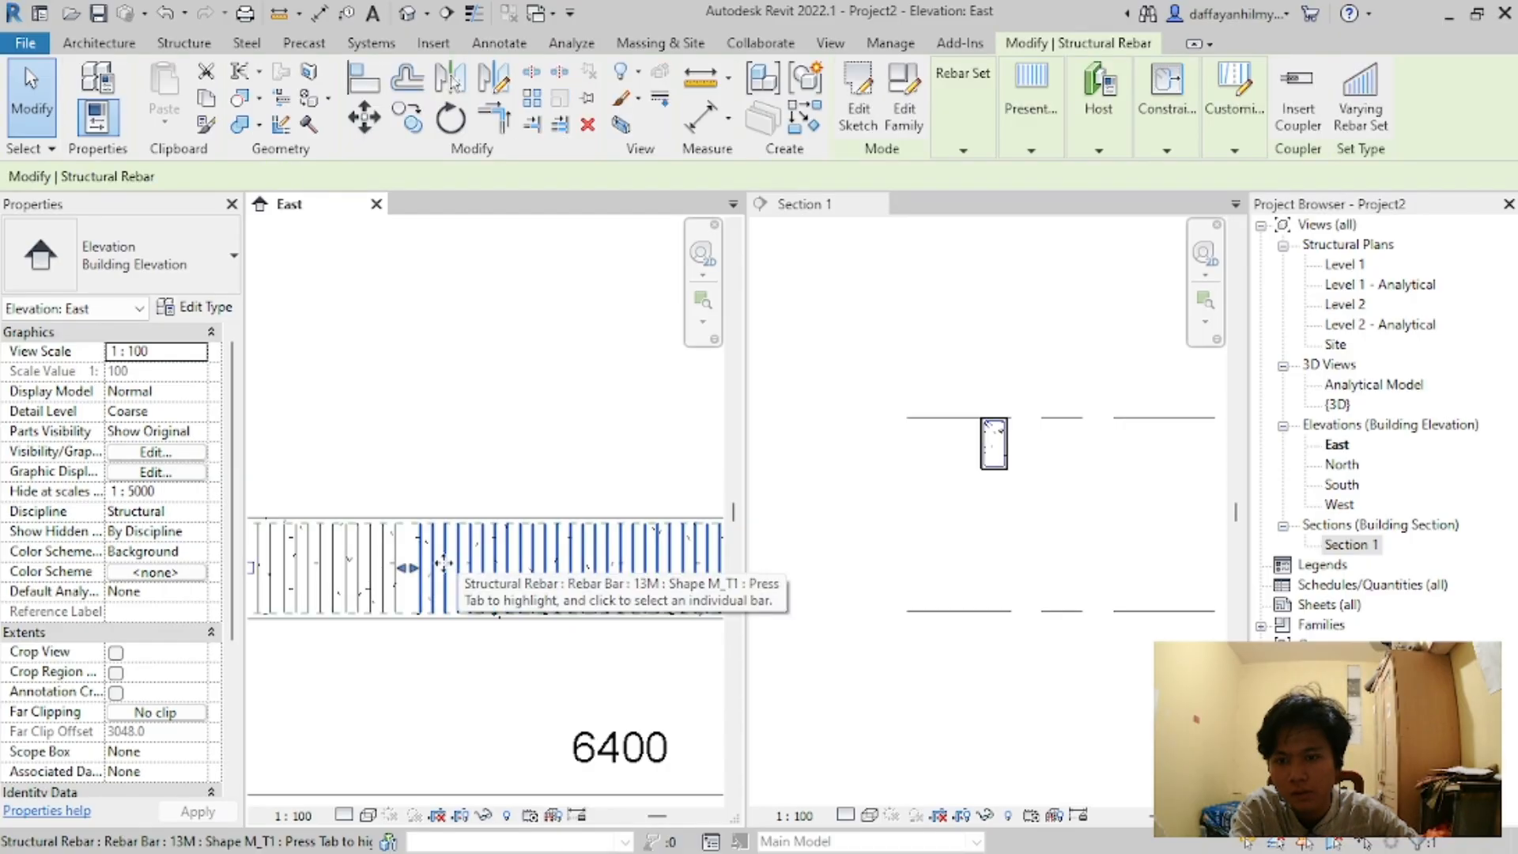
{"action": "scroll", "coordinate": [356, 569], "scroll_direction": "up", "scroll_amount": 1}
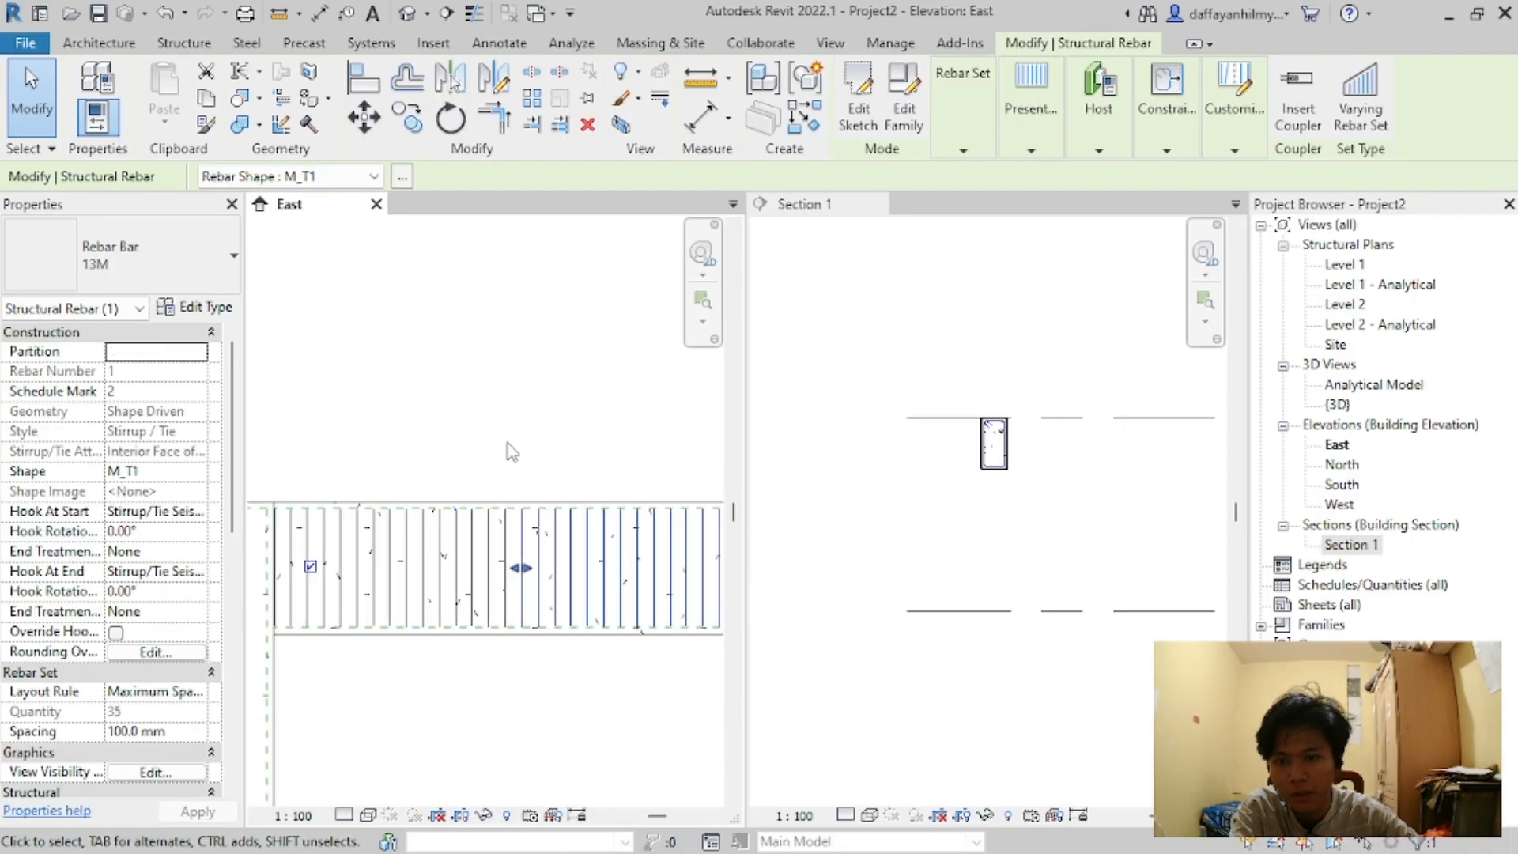
{"action": "left_click", "coordinate": [393, 434]}
{"action": "scroll", "coordinate": [393, 434], "scroll_direction": "down", "scroll_amount": 2}
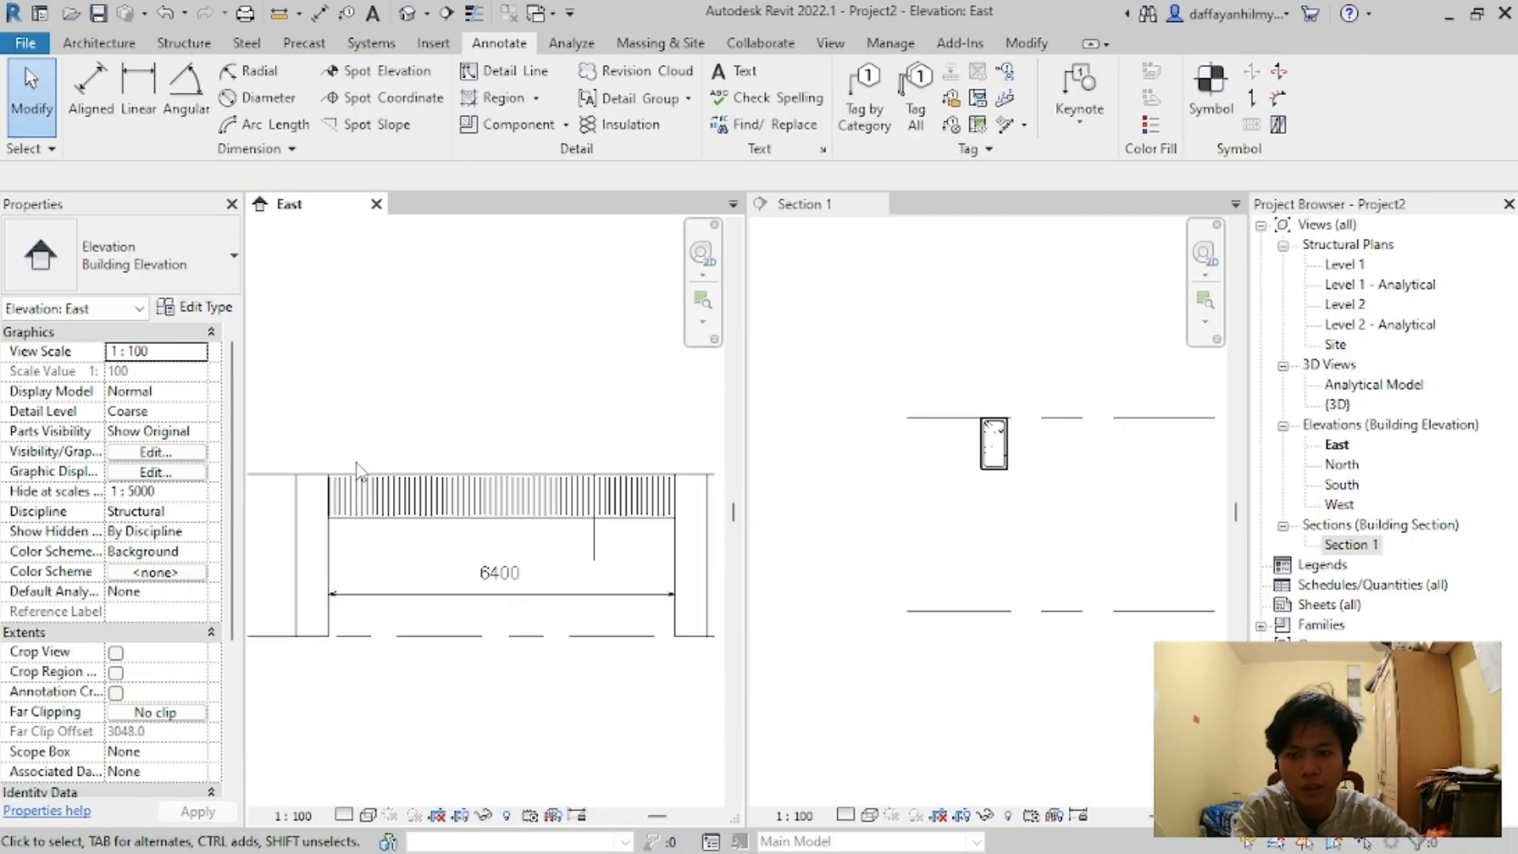
Step: Set the spacing of the middle stirrup set to 200 mm
{"action": "left_click", "coordinate": [497, 522]}
{"action": "scroll", "coordinate": [498, 522], "scroll_direction": "up", "scroll_amount": 1}
{"action": "key", "text": "Escape"}
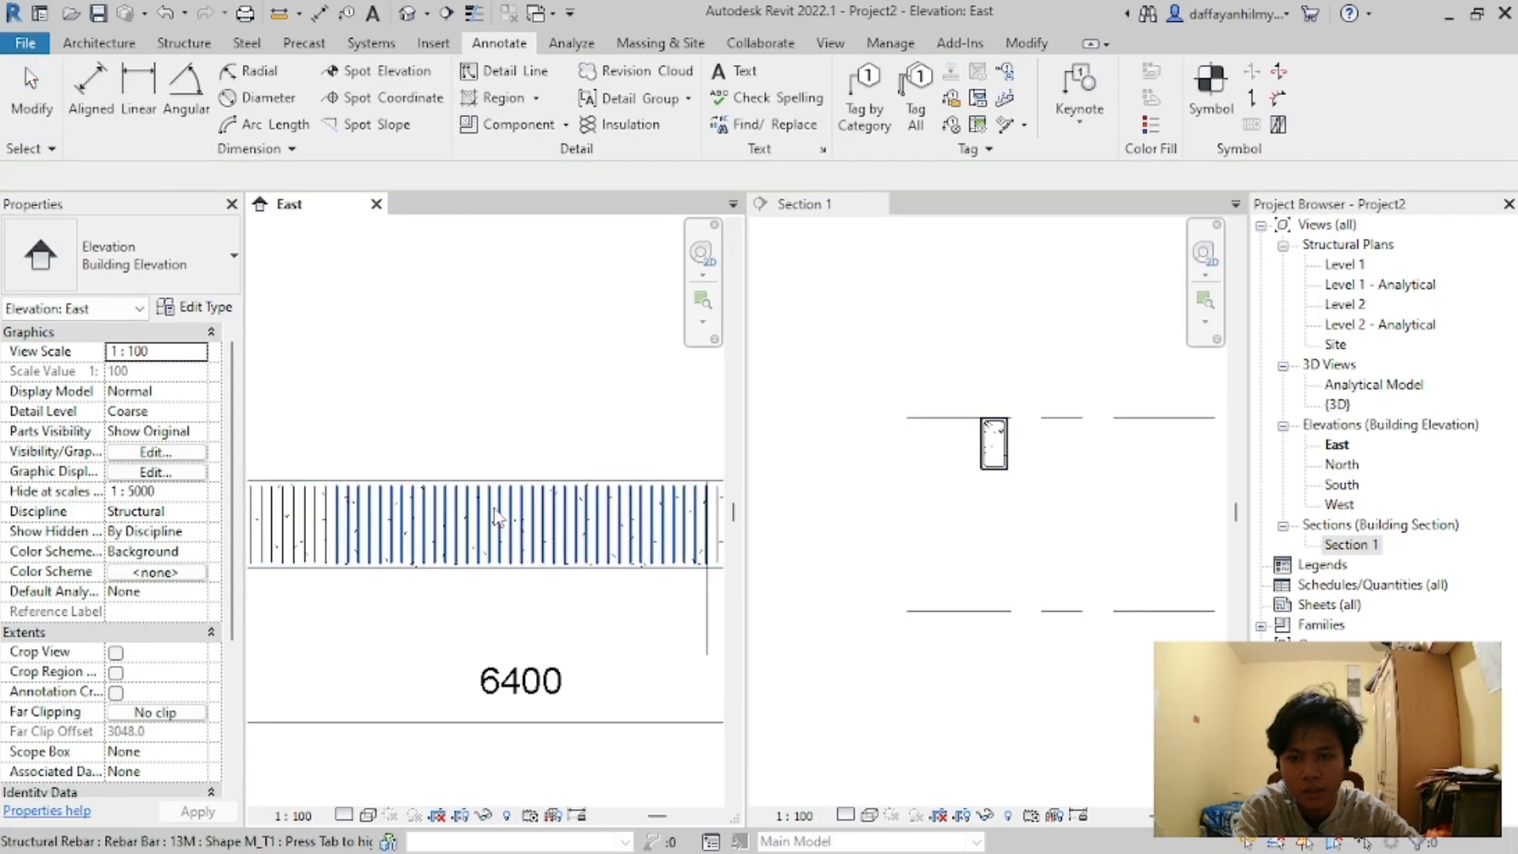
{"action": "left_click", "coordinate": [496, 518]}
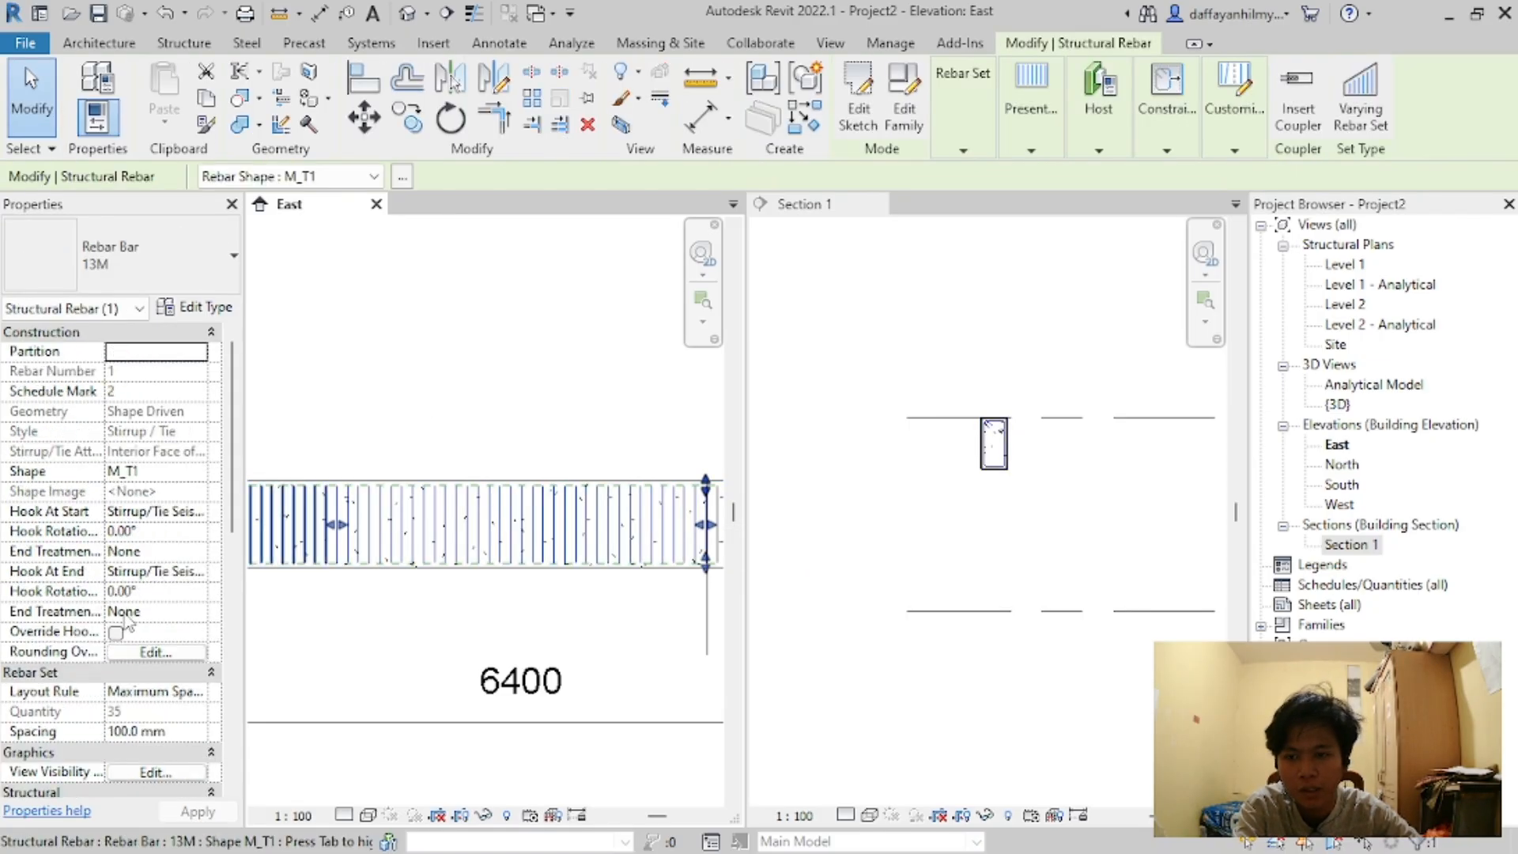
{"action": "left_click", "coordinate": [130, 731]}
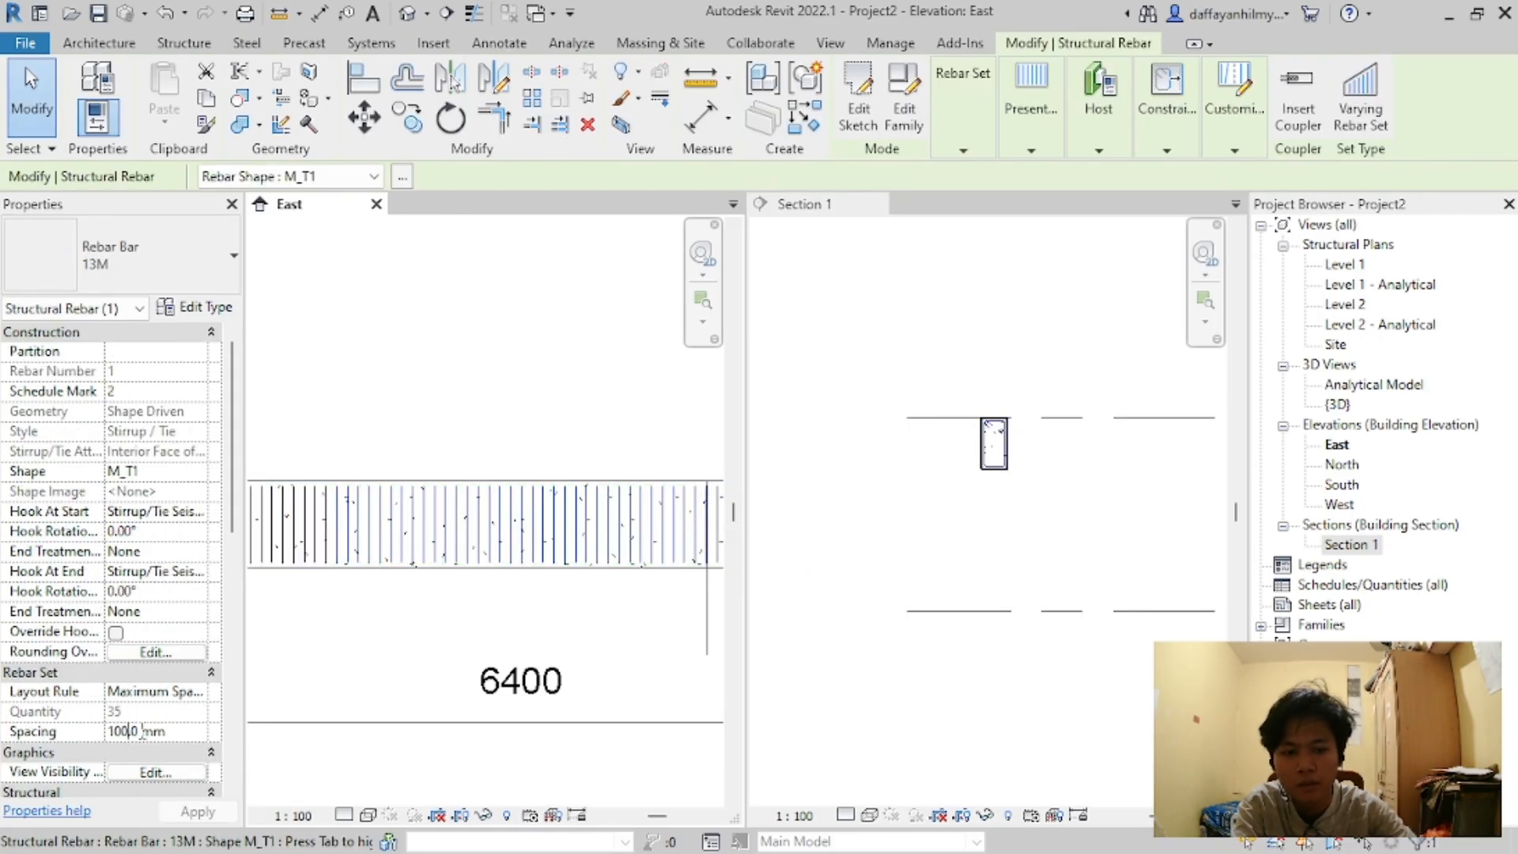
{"action": "key", "text": "BackSpace"}
{"action": "key", "text": "BackSpace"}
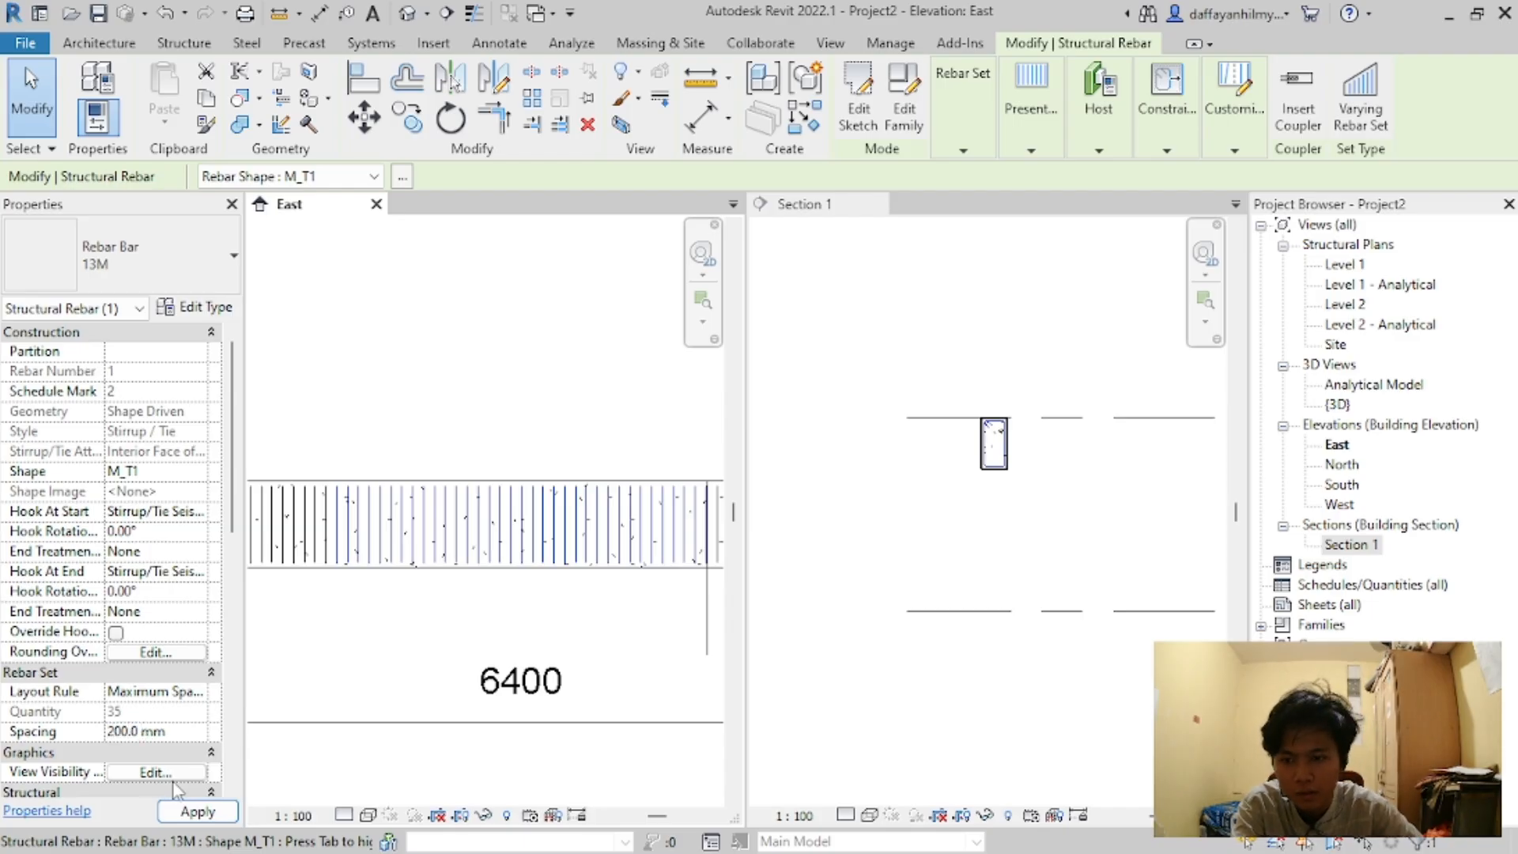
{"action": "left_click", "coordinate": [194, 812]}
{"action": "scroll", "coordinate": [468, 485], "scroll_direction": "down", "scroll_amount": 2}
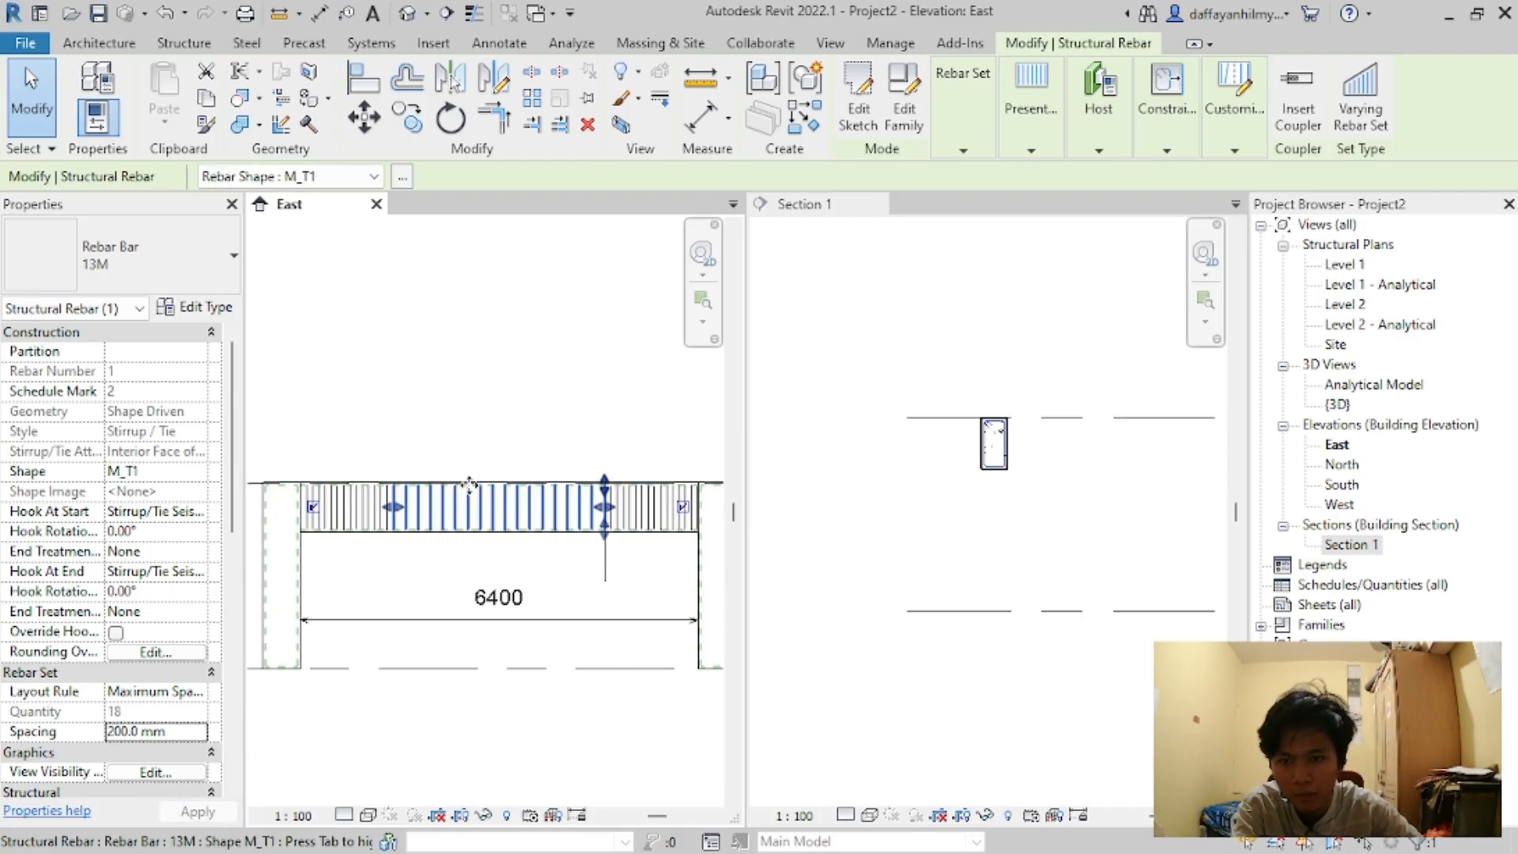
{"action": "left_click", "coordinate": [574, 569]}
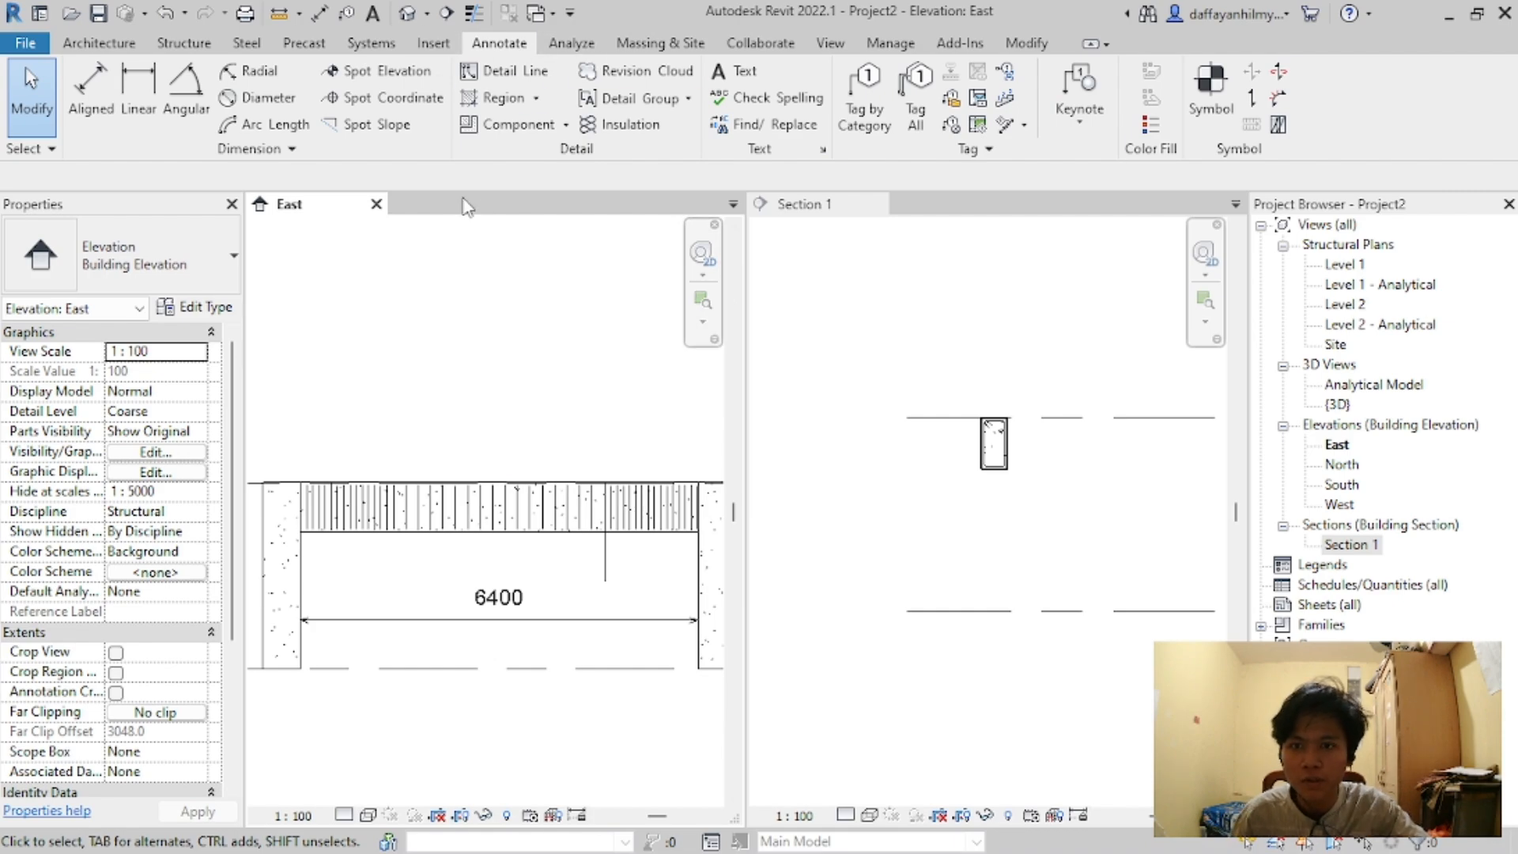
Step: Open the default 3D view and set its detail level to Fine to inspect the beam's stirrups
{"action": "left_click", "coordinate": [830, 44]}
{"action": "left_click", "coordinate": [625, 87]}
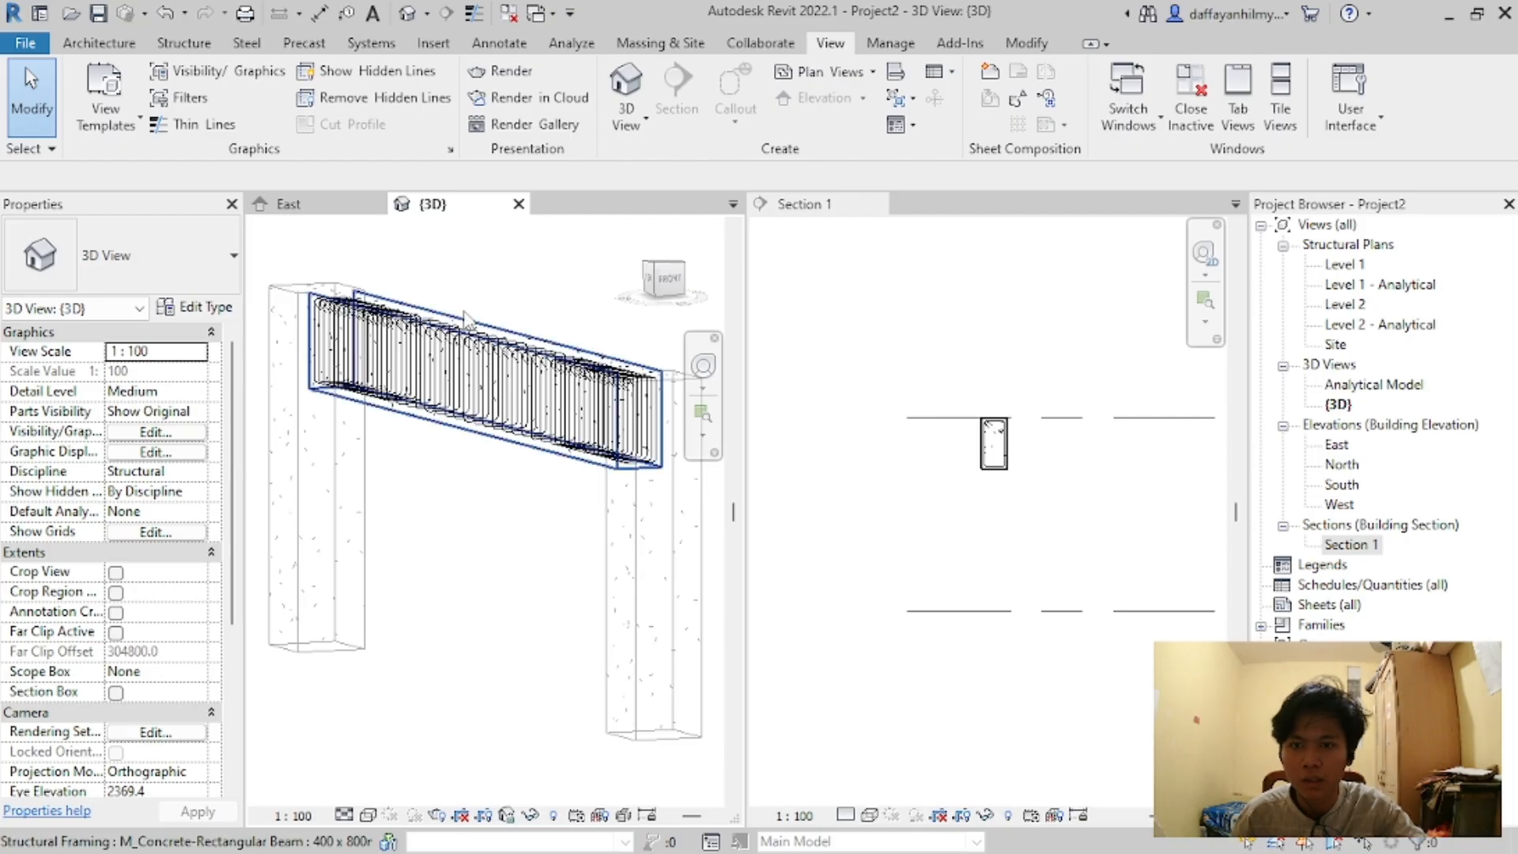
{"action": "scroll", "coordinate": [475, 332], "scroll_direction": "up", "scroll_amount": 3}
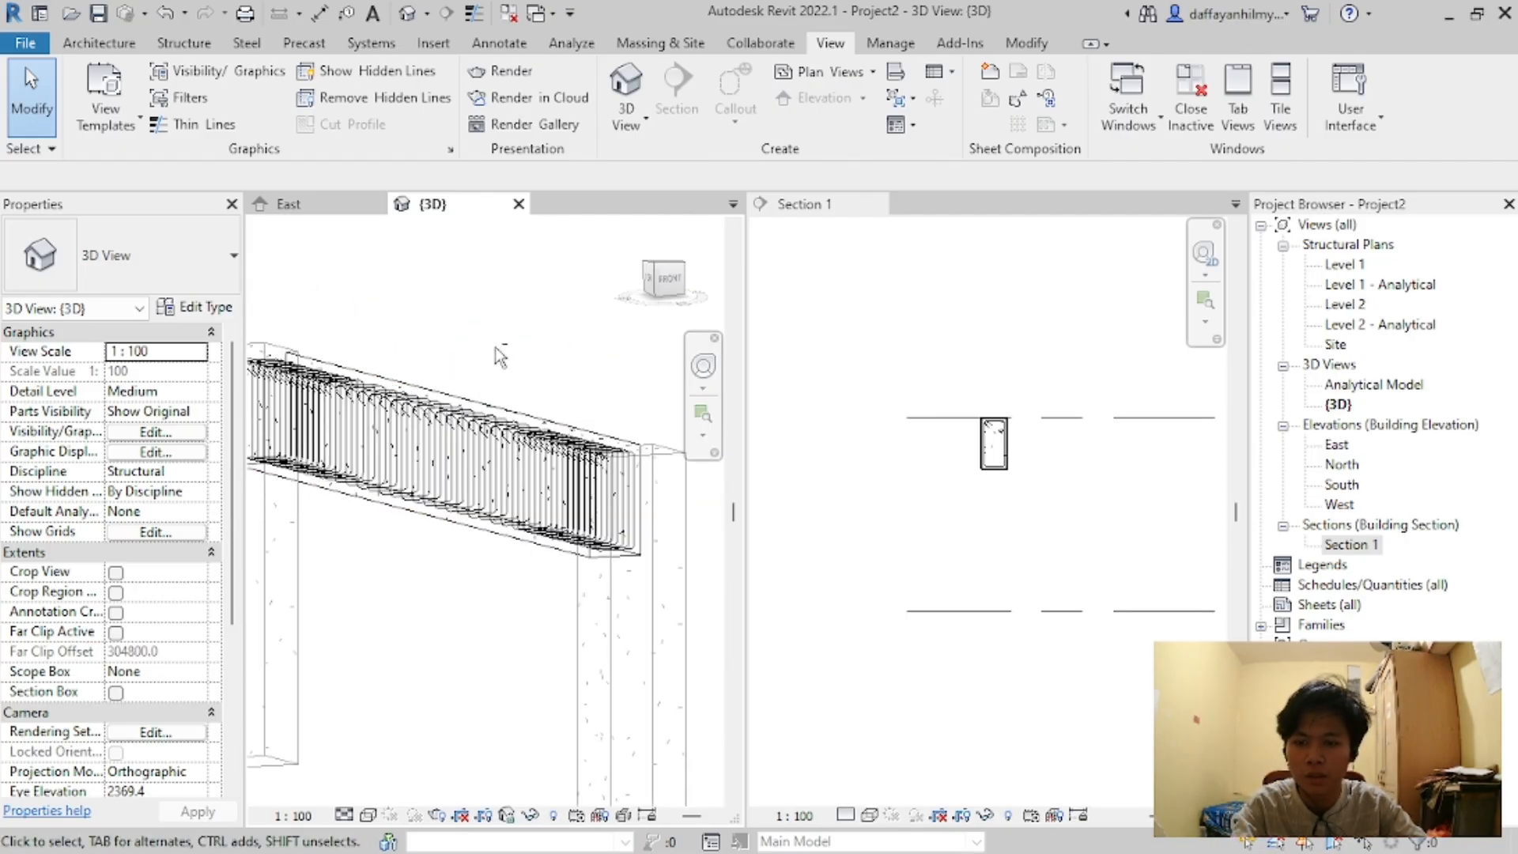
{"action": "middle_click_drag", "start_coordinate": [500, 356], "coordinate": [474, 443], "text": "shift"}
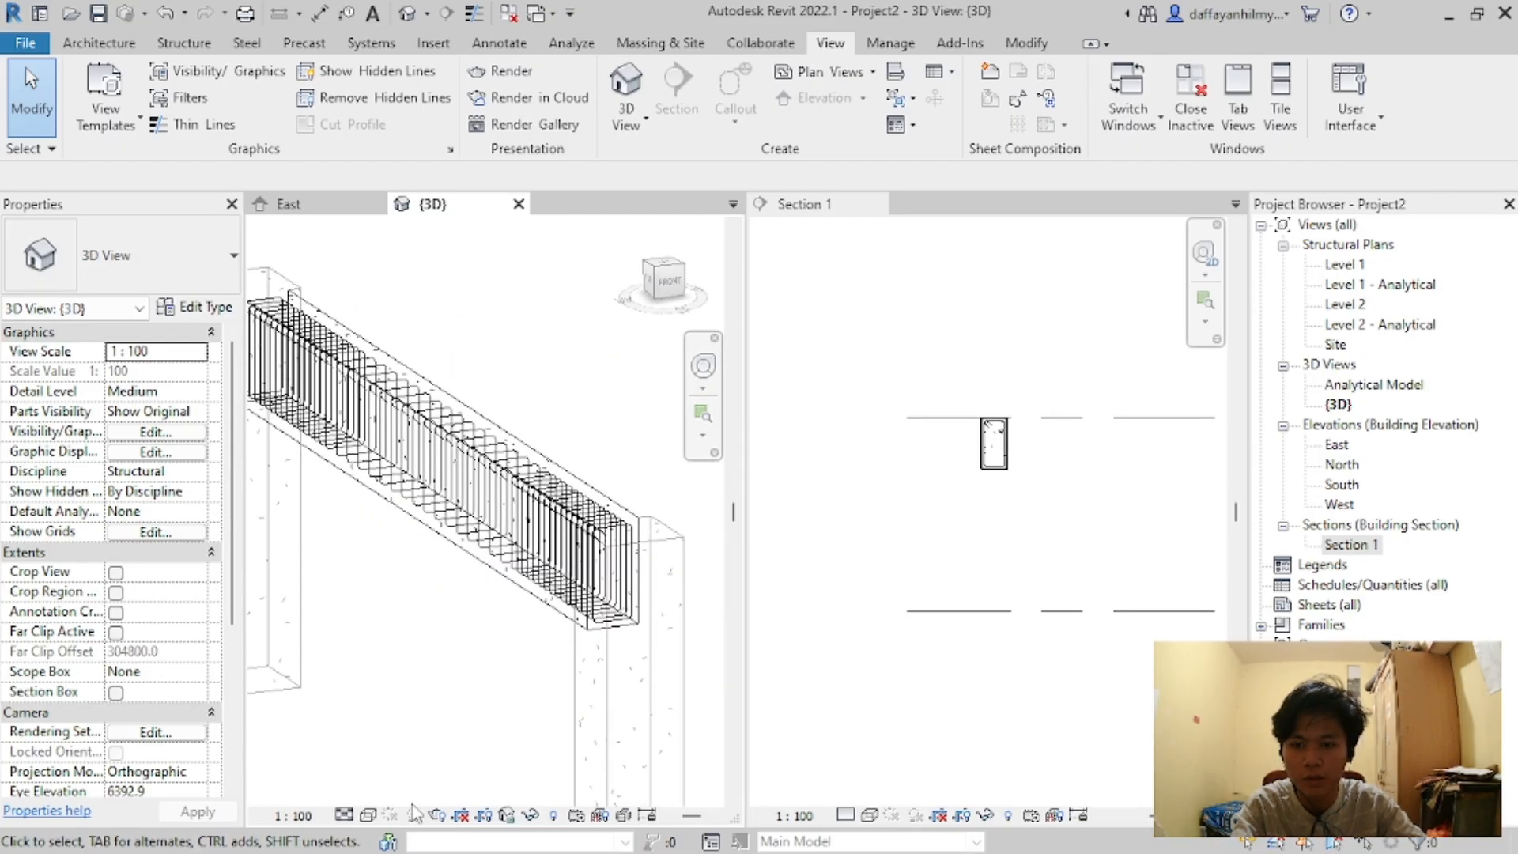
{"action": "left_click", "coordinate": [368, 815]}
{"action": "left_click", "coordinate": [345, 815]}
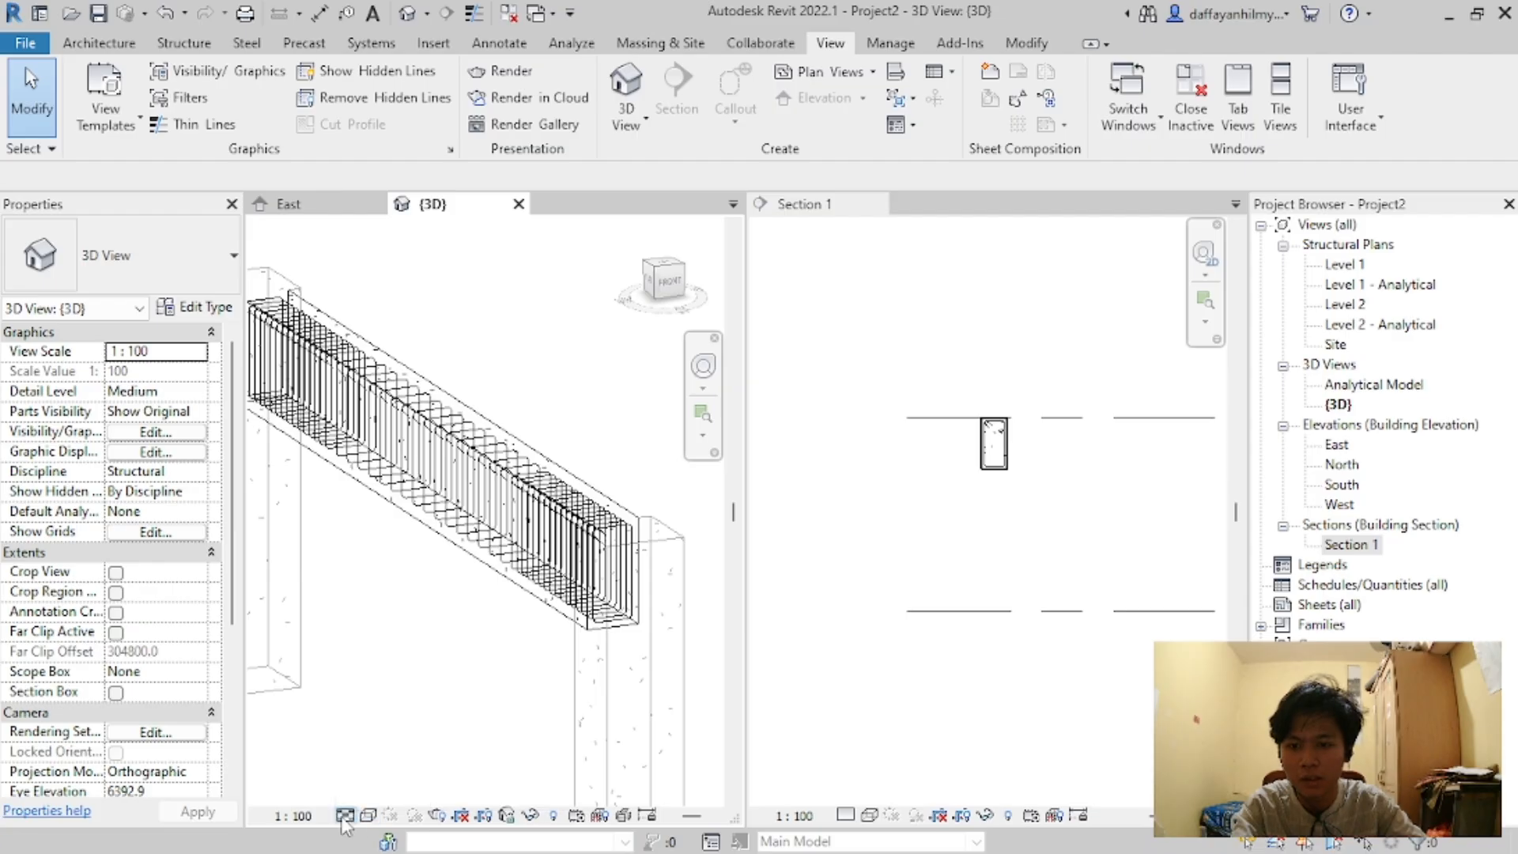
{"action": "left_click", "coordinate": [345, 815]}
{"action": "left_click", "coordinate": [351, 791]}
{"action": "scroll", "coordinate": [411, 605], "scroll_direction": "up", "scroll_amount": 5}
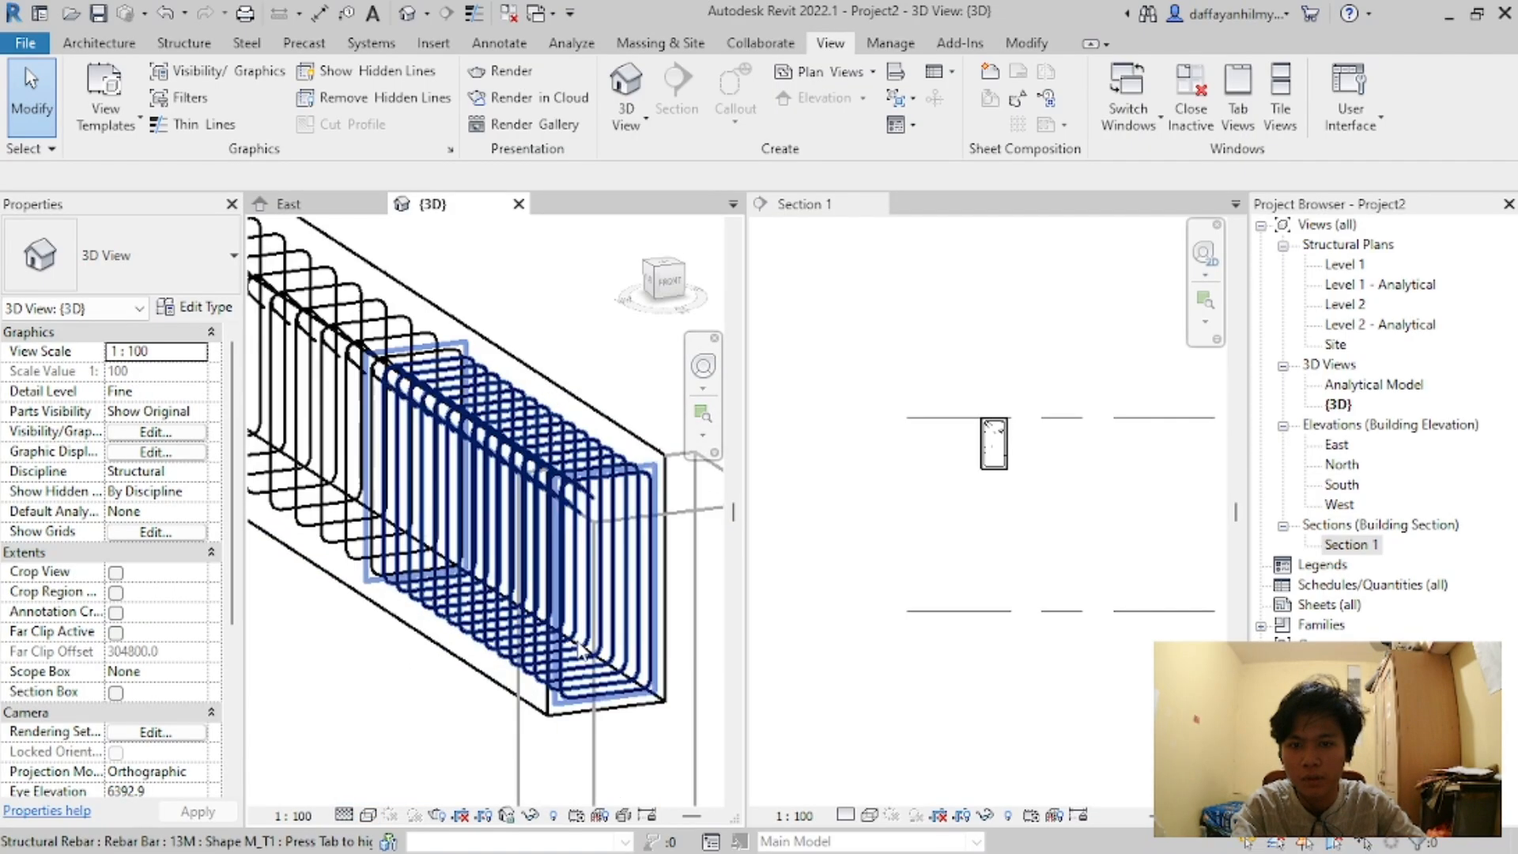
{"action": "scroll", "coordinate": [366, 707], "scroll_direction": "down", "scroll_amount": 6}
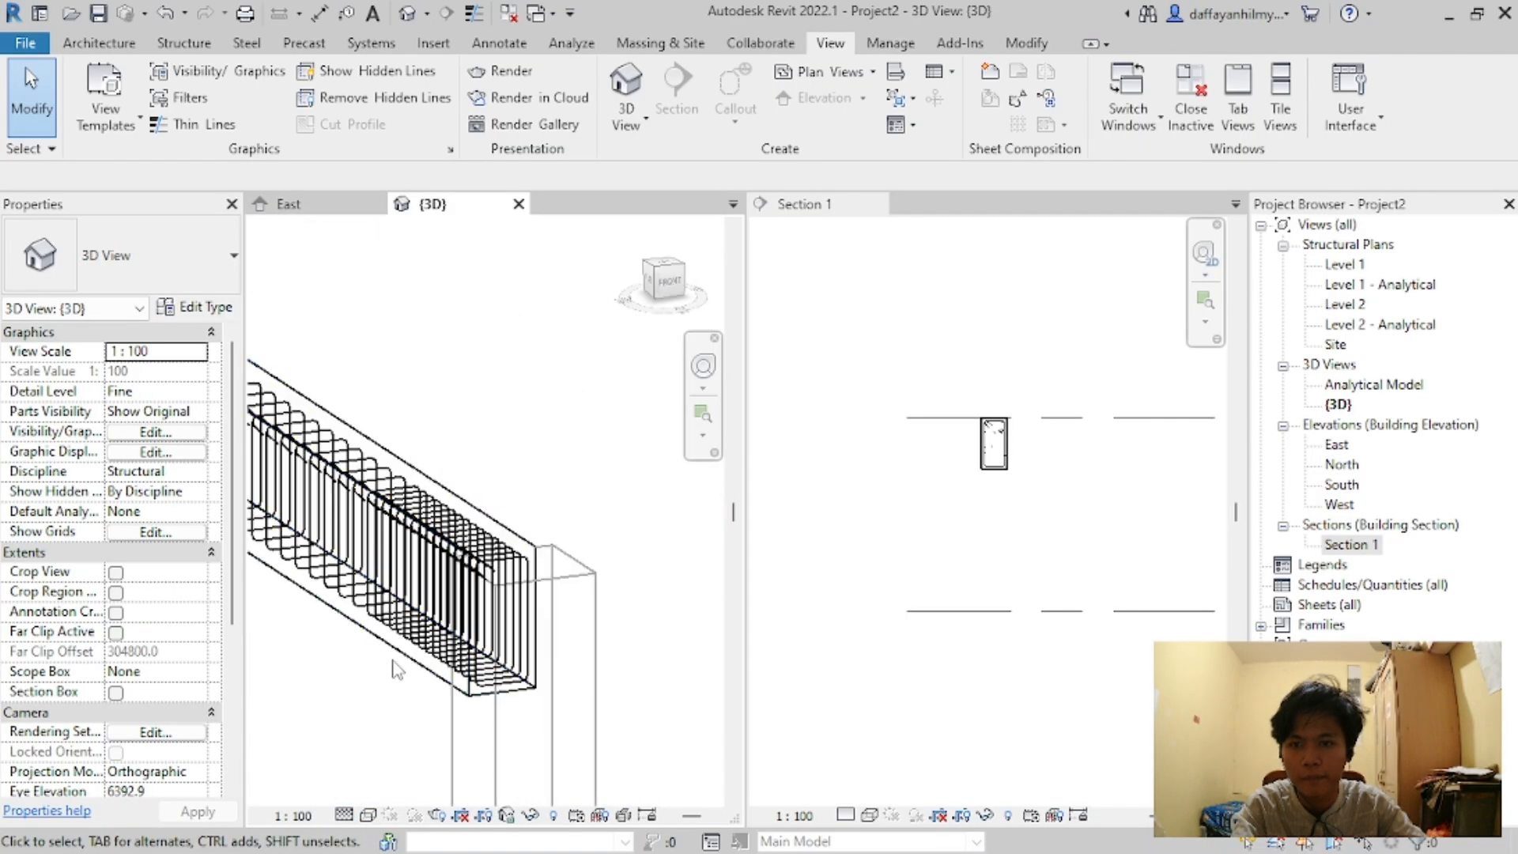
{"action": "middle_click_drag", "start_coordinate": [411, 477], "coordinate": [506, 296], "text": "shift"}
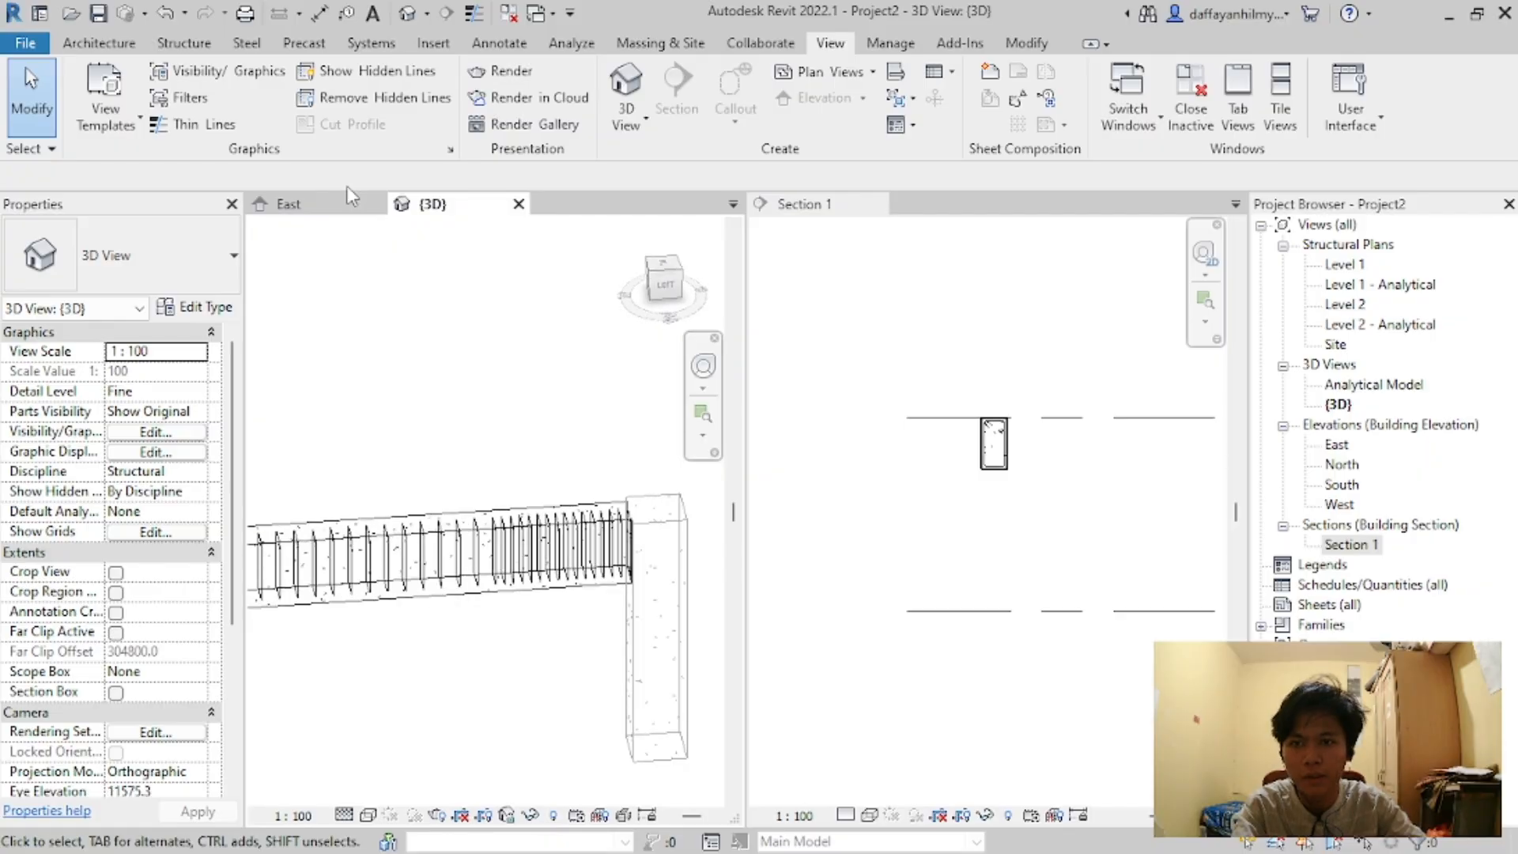
Step: Return to the East elevation and check the stirrup zones along the beam
{"action": "left_click", "coordinate": [300, 207]}
{"action": "scroll", "coordinate": [639, 554], "scroll_direction": "up", "scroll_amount": 3}
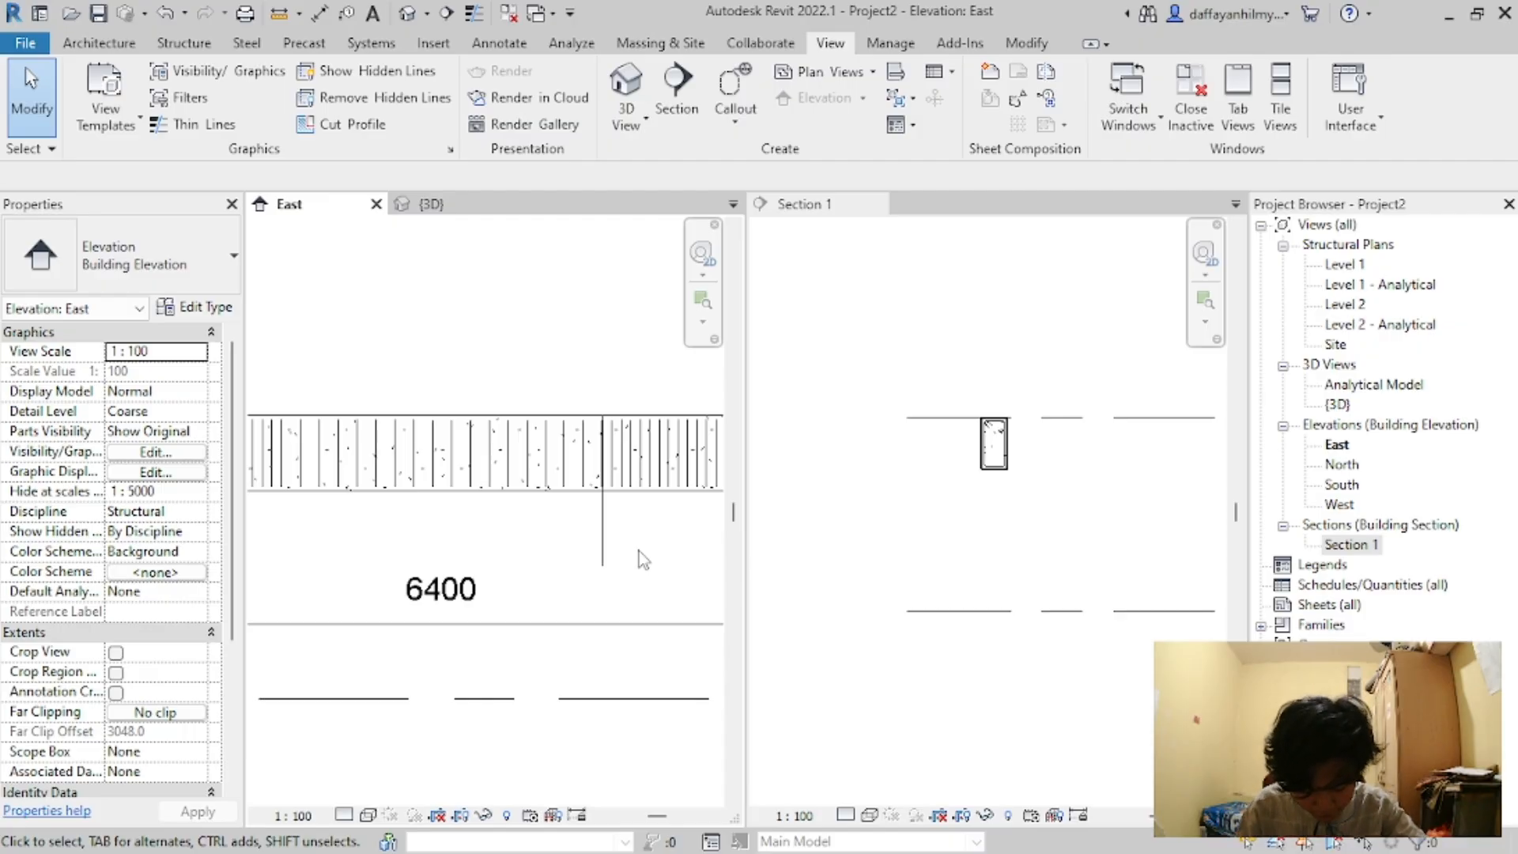
{"action": "scroll", "coordinate": [393, 534], "scroll_direction": "down", "scroll_amount": 1}
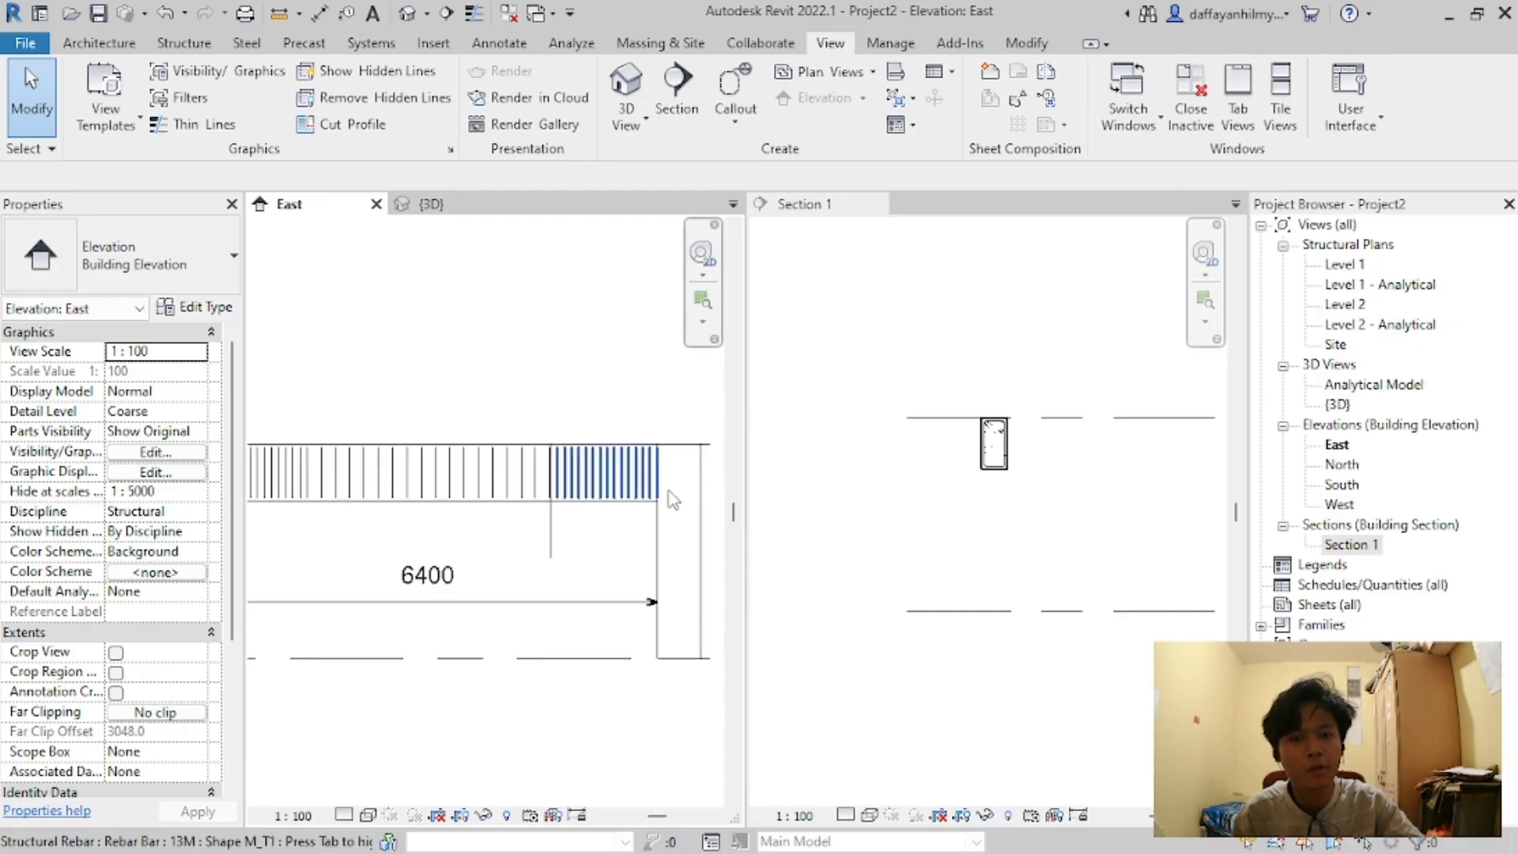
Step: Set Section 1's detail level to Fine and its view scale to 1:10
{"action": "scroll", "coordinate": [1029, 429], "scroll_direction": "up", "scroll_amount": 4}
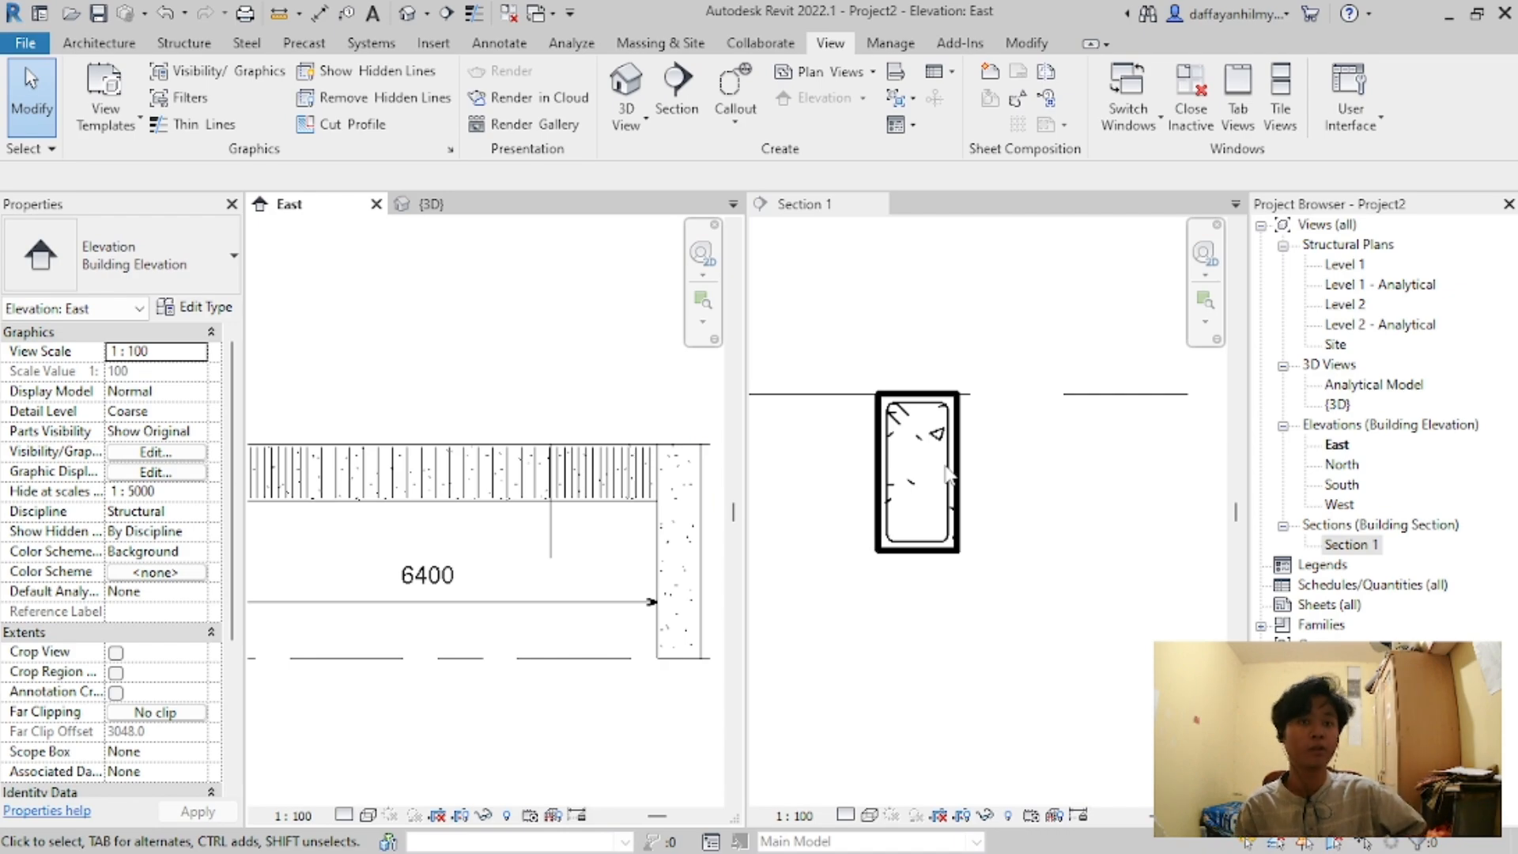
{"action": "scroll", "coordinate": [932, 506], "scroll_direction": "up", "scroll_amount": 3}
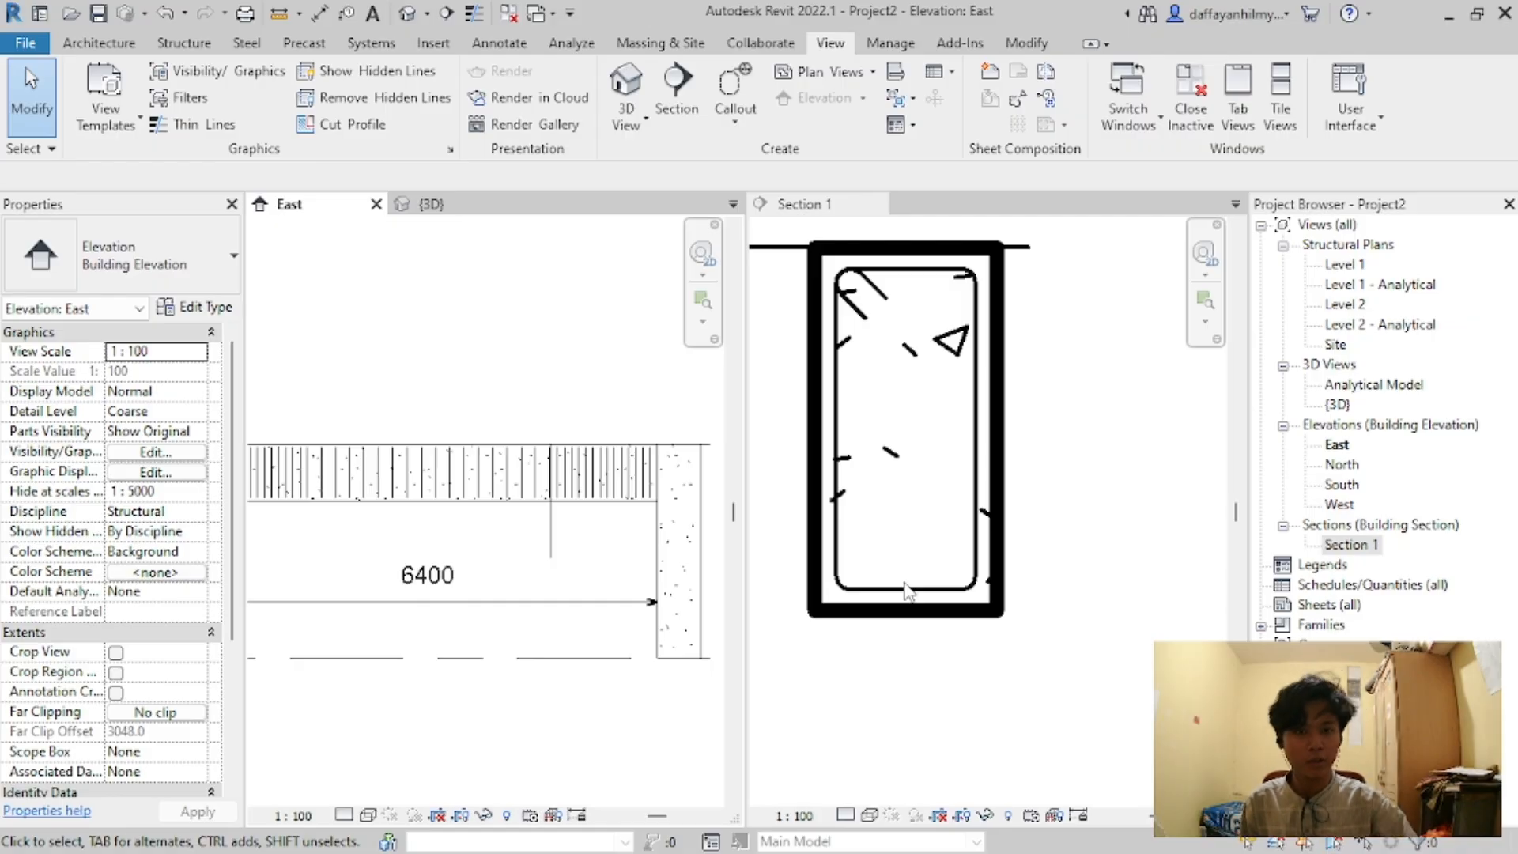
{"action": "scroll", "coordinate": [889, 613], "scroll_direction": "up", "scroll_amount": 2}
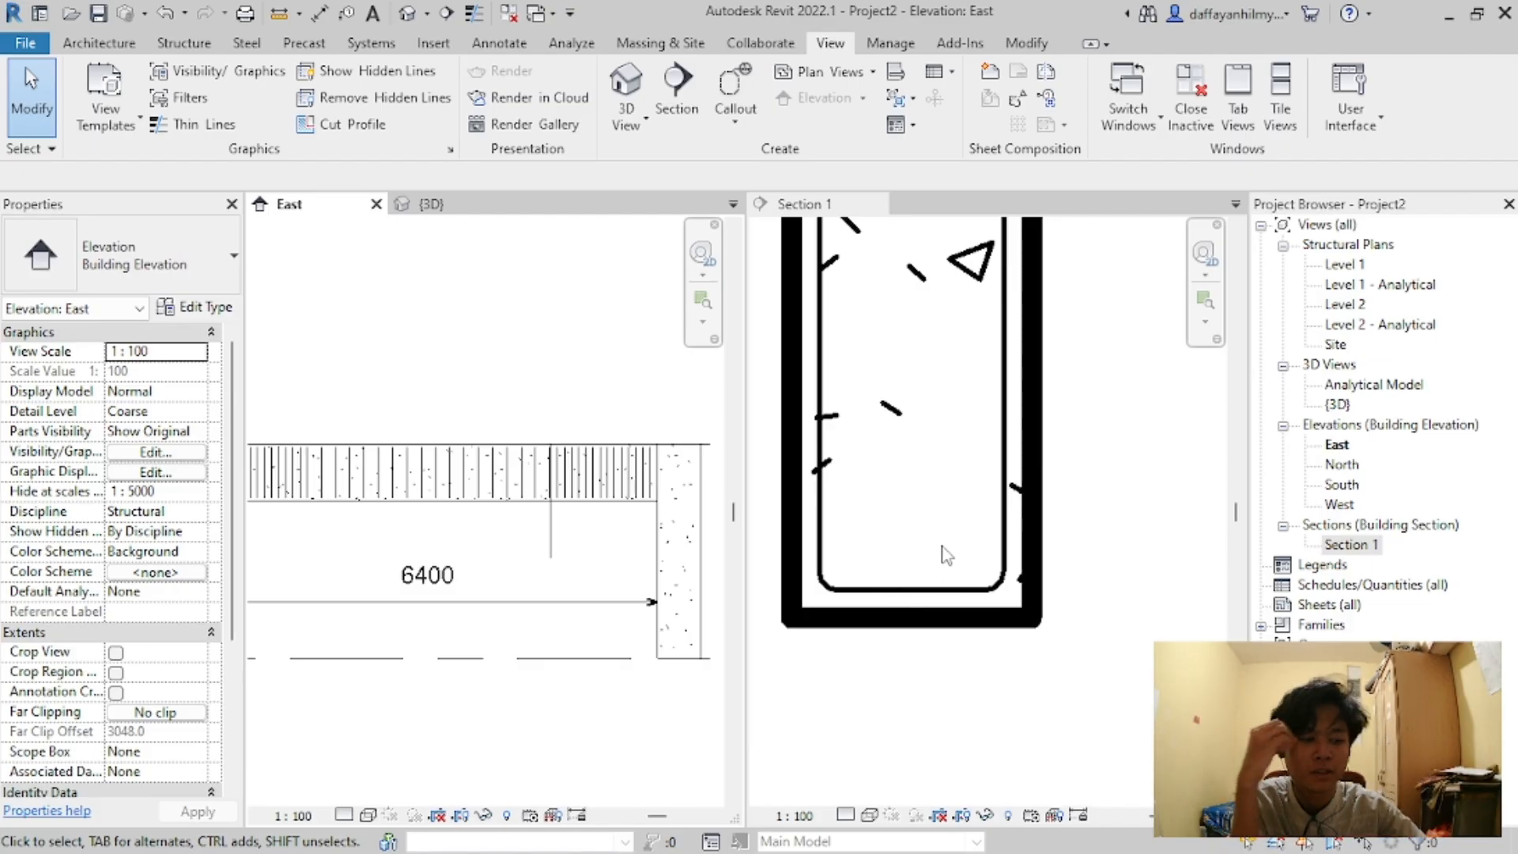
{"action": "left_click", "coordinate": [847, 815]}
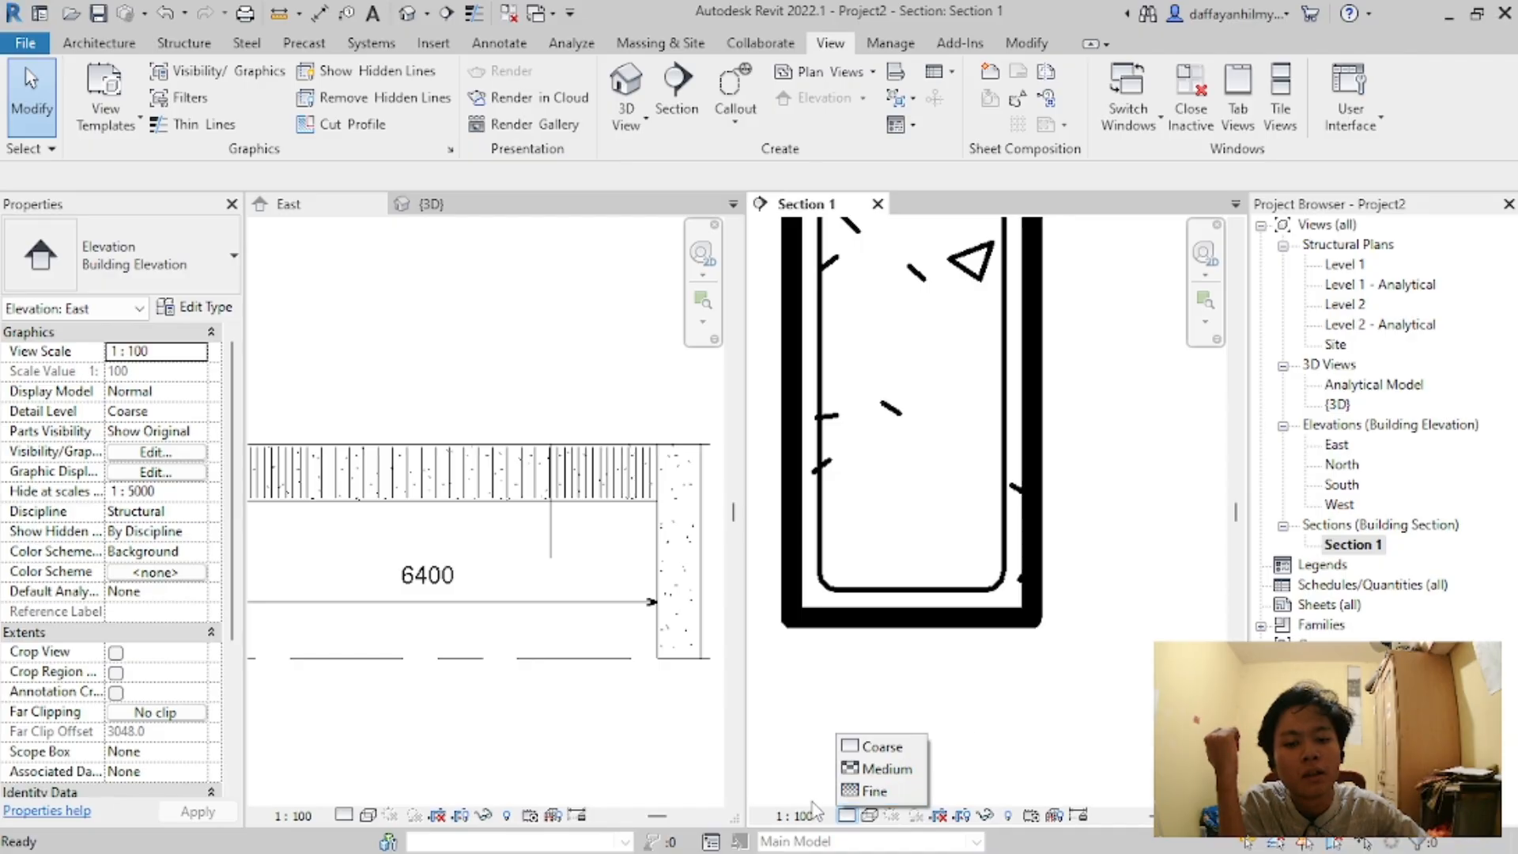
{"action": "left_click", "coordinate": [869, 790]}
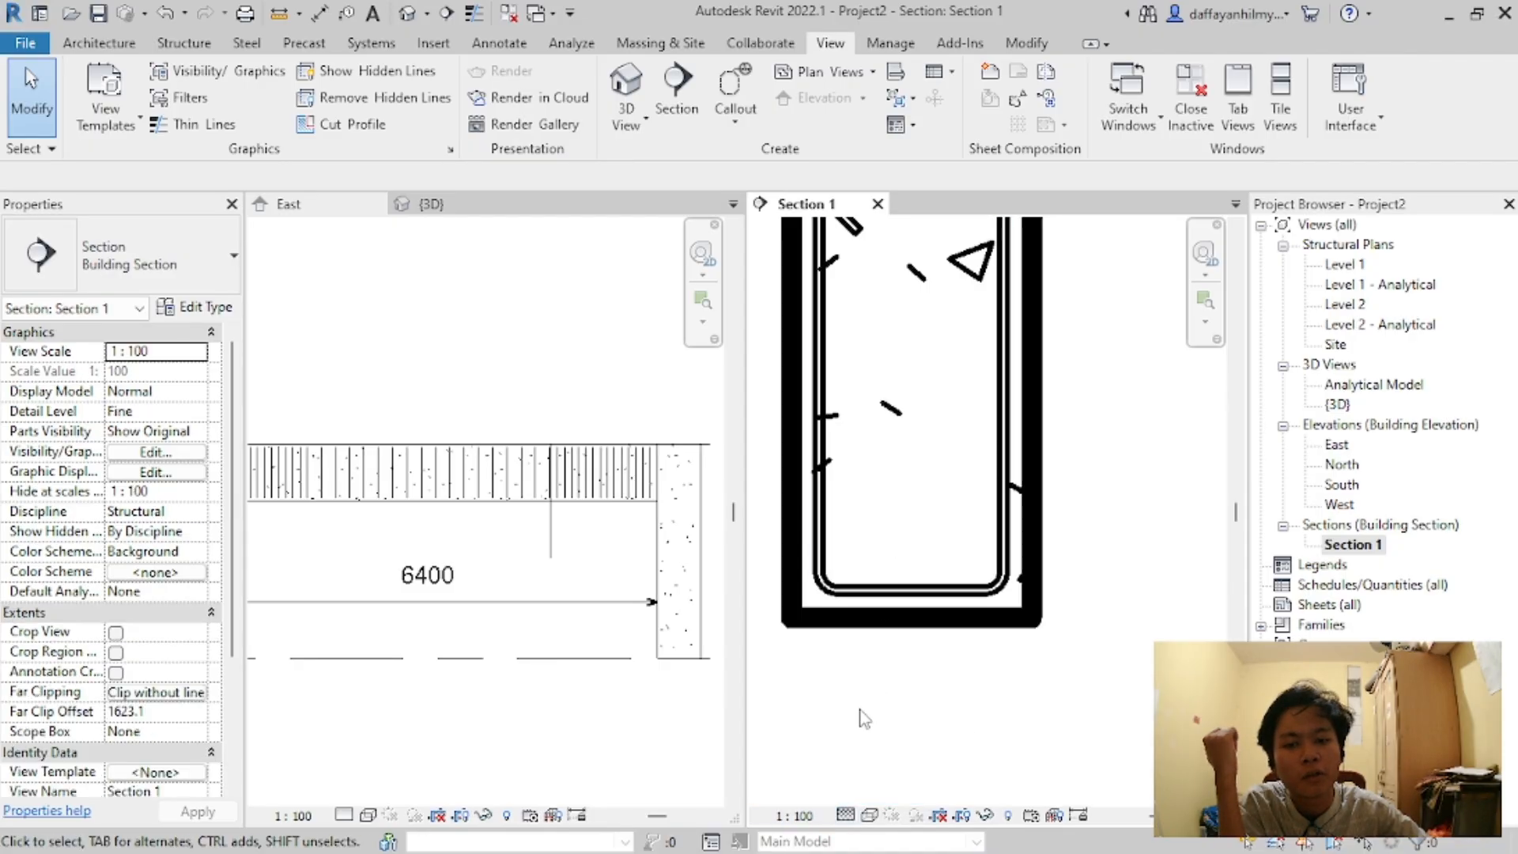
{"action": "left_click", "coordinate": [794, 815]}
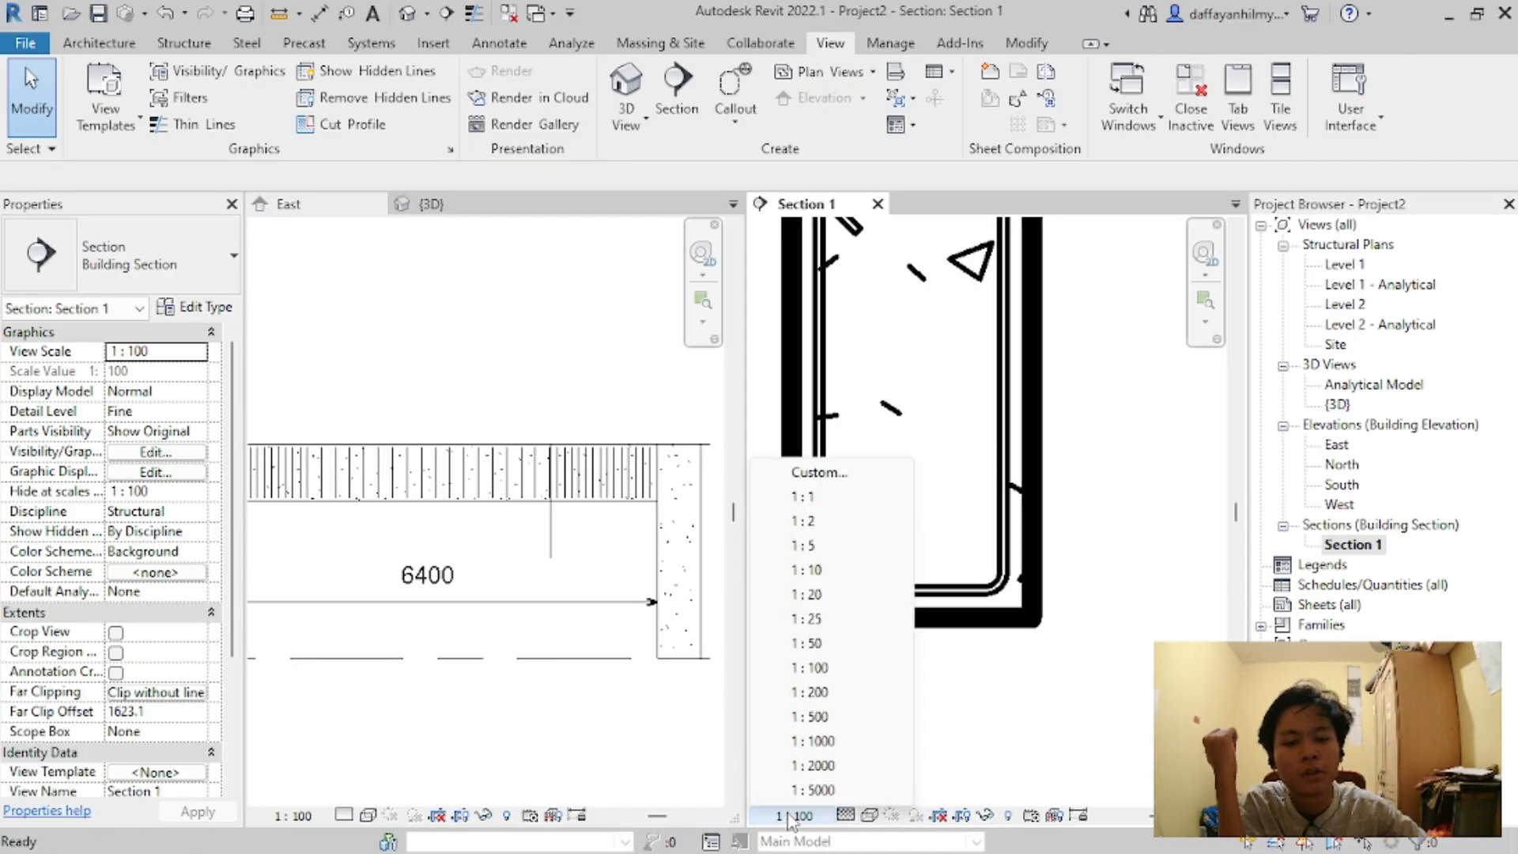
{"action": "left_click", "coordinate": [814, 569]}
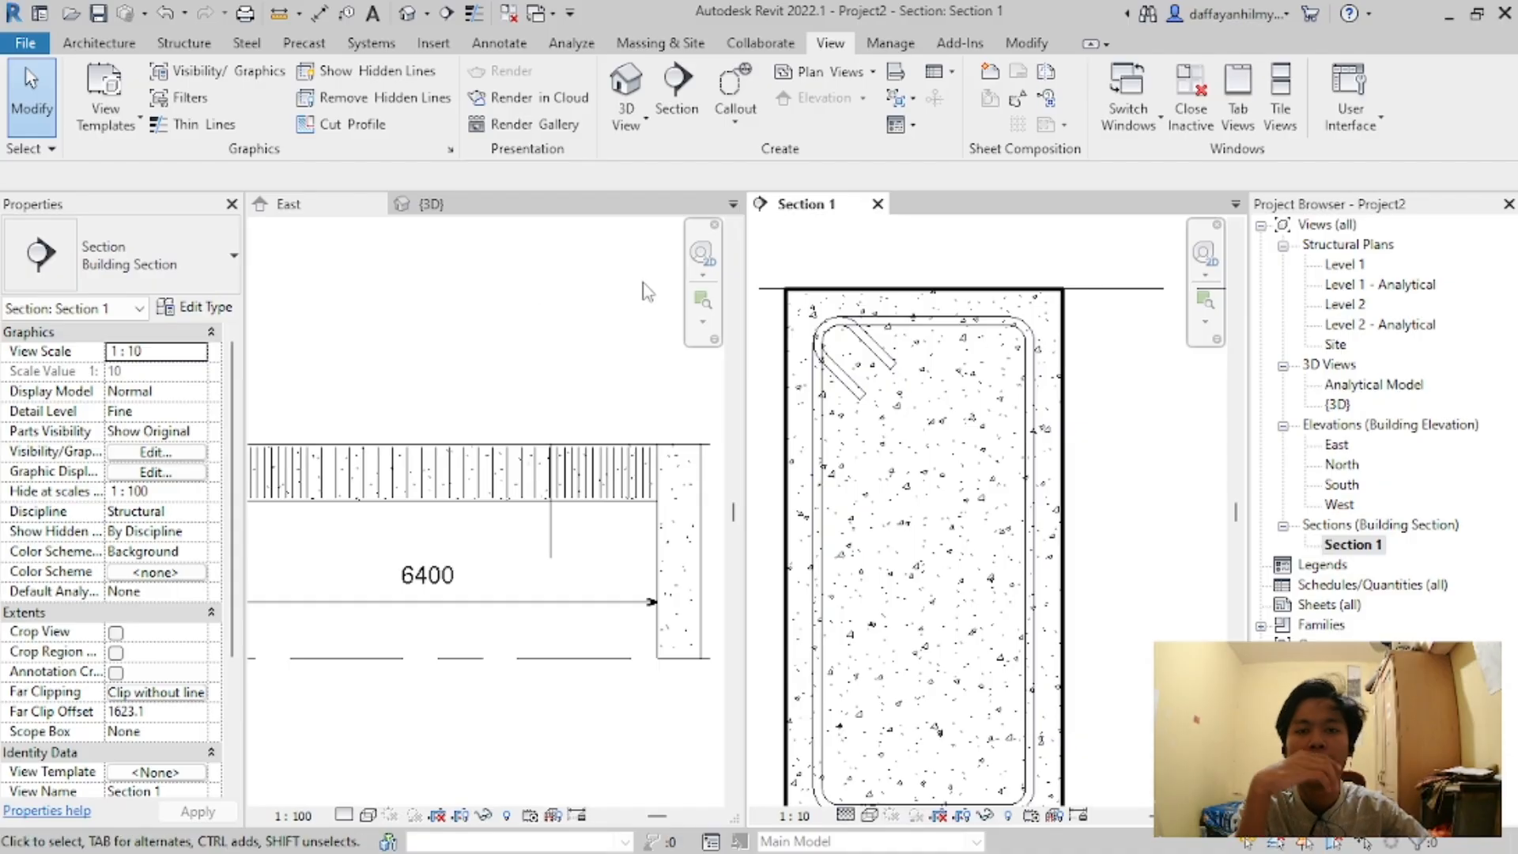
Step: Examine the stirrup's outline, corner bends and hooks inside the beam's cross-section in Section 1
{"action": "scroll", "coordinate": [842, 561], "scroll_direction": "down", "scroll_amount": 3}
{"action": "scroll", "coordinate": [840, 554], "scroll_direction": "up", "scroll_amount": 5}
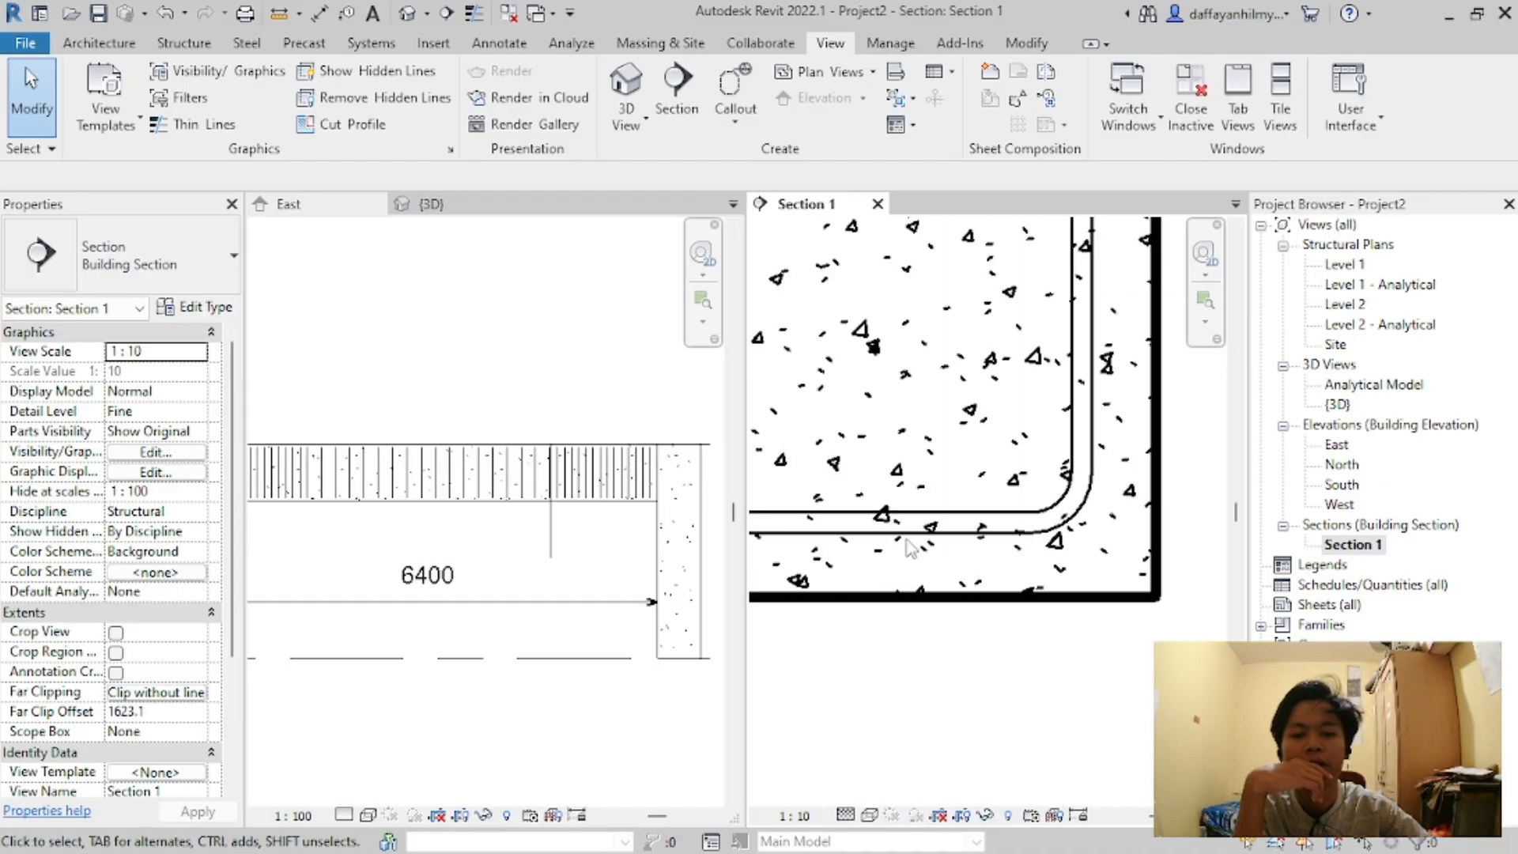
{"action": "scroll", "coordinate": [1132, 612], "scroll_direction": "down", "scroll_amount": 4}
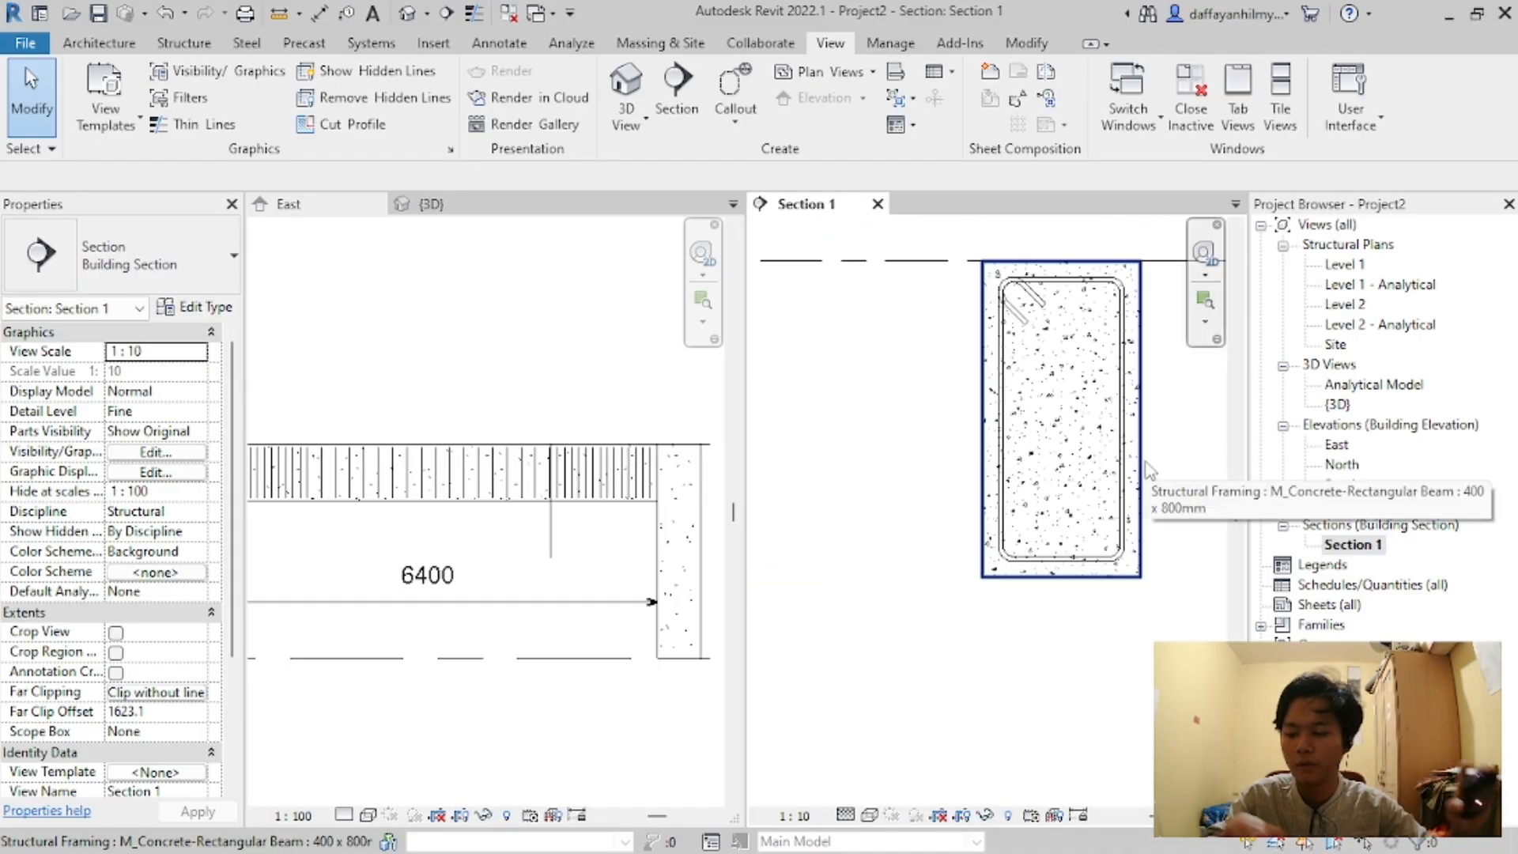
{"action": "scroll", "coordinate": [1098, 538], "scroll_direction": "up", "scroll_amount": 2}
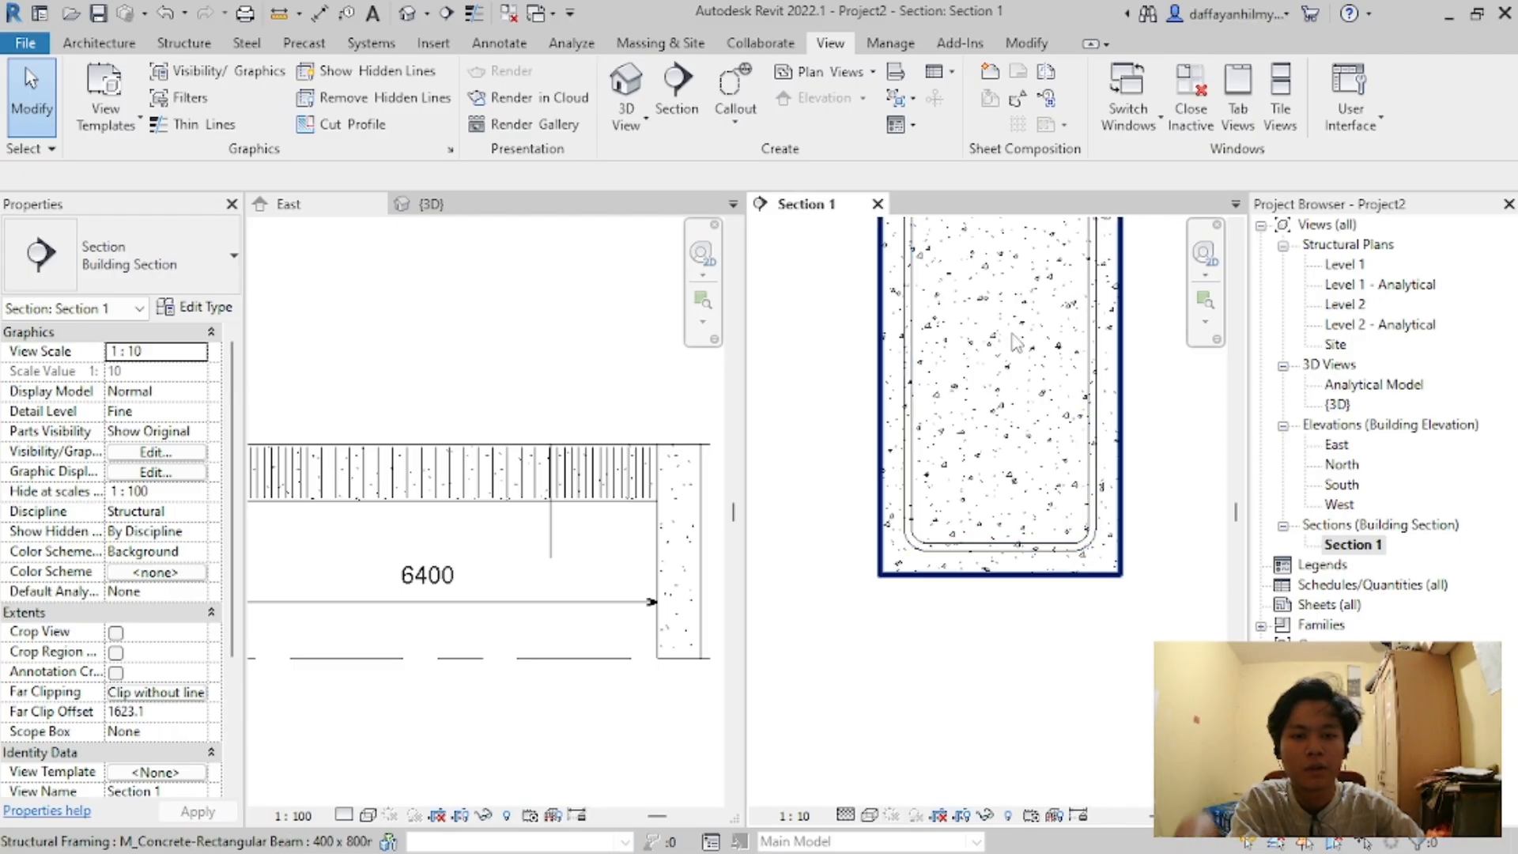
{"action": "scroll", "coordinate": [985, 366], "scroll_direction": "down", "scroll_amount": 3}
{"action": "scroll", "coordinate": [1004, 344], "scroll_direction": "up", "scroll_amount": 2}
{"action": "left_click", "coordinate": [1004, 356]}
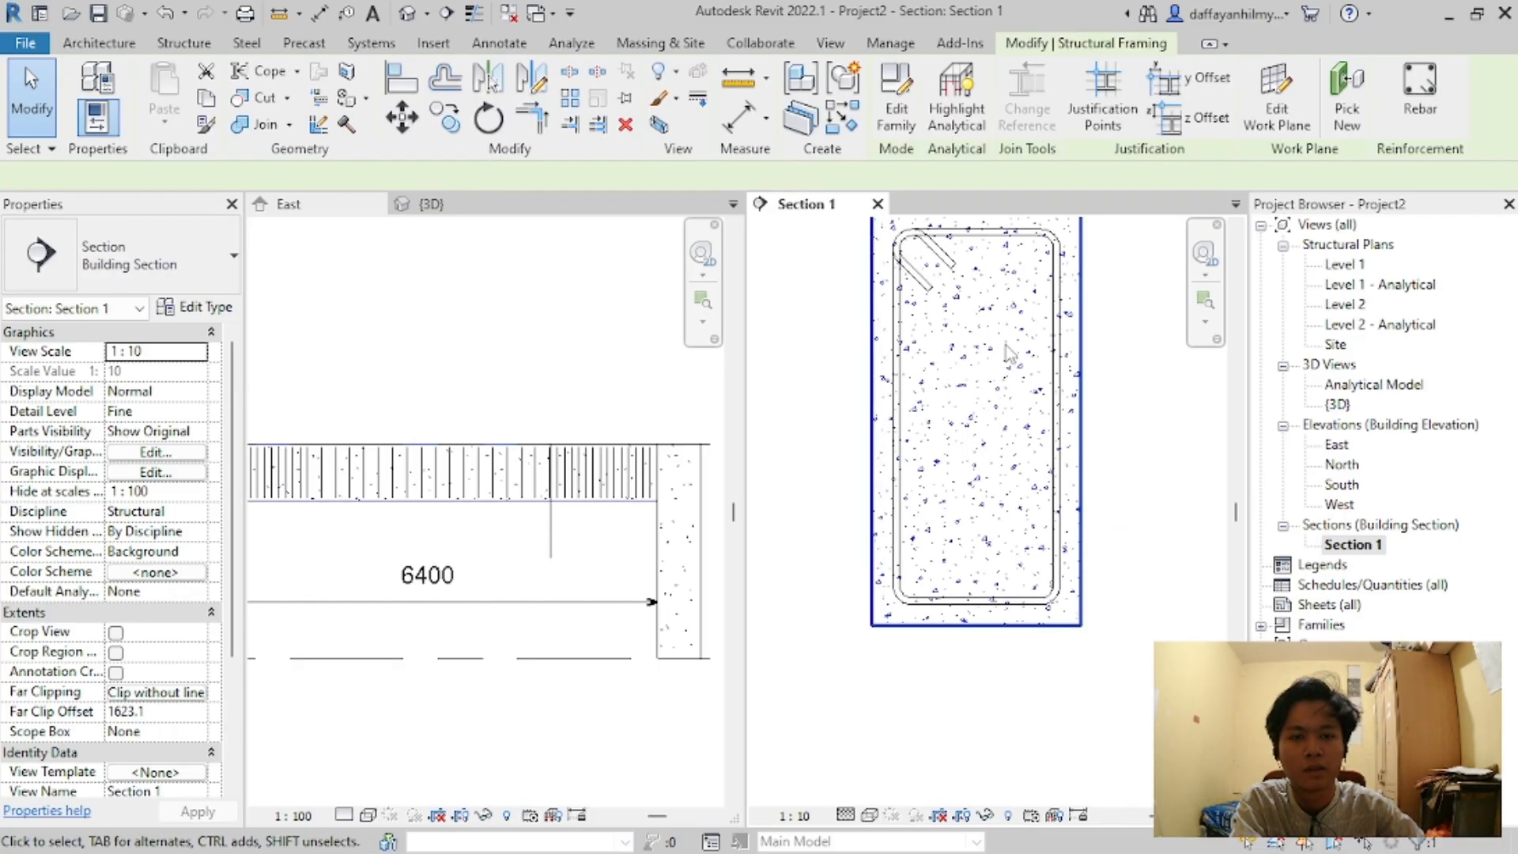
{"action": "key", "text": "Escape"}
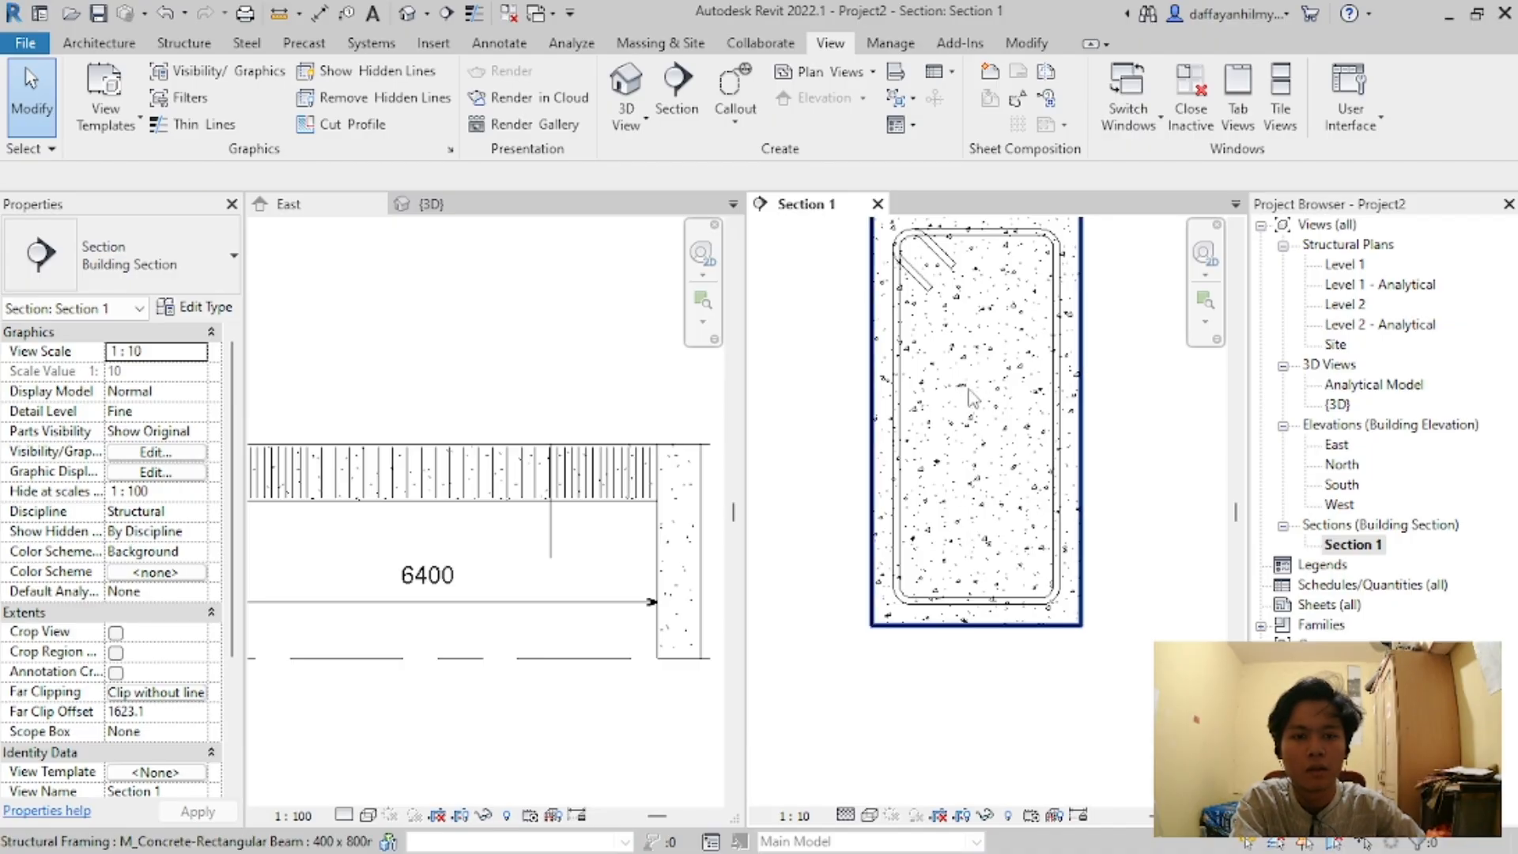
{"action": "left_click", "coordinate": [954, 418]}
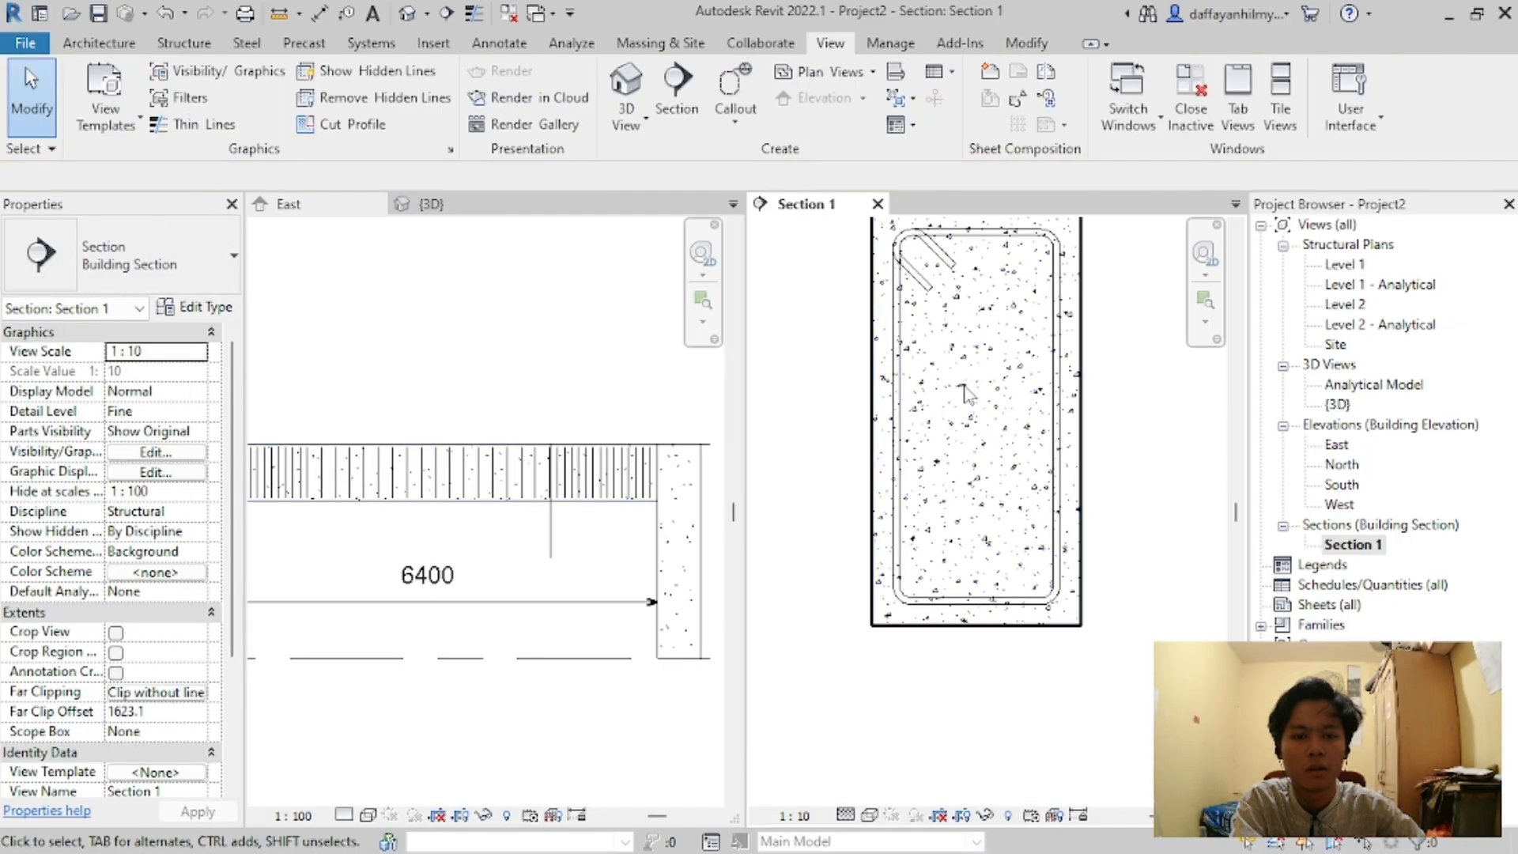
Step: Set Section 1's view scale to 1:100 and its detail level to Medium
{"action": "left_click", "coordinate": [814, 815]}
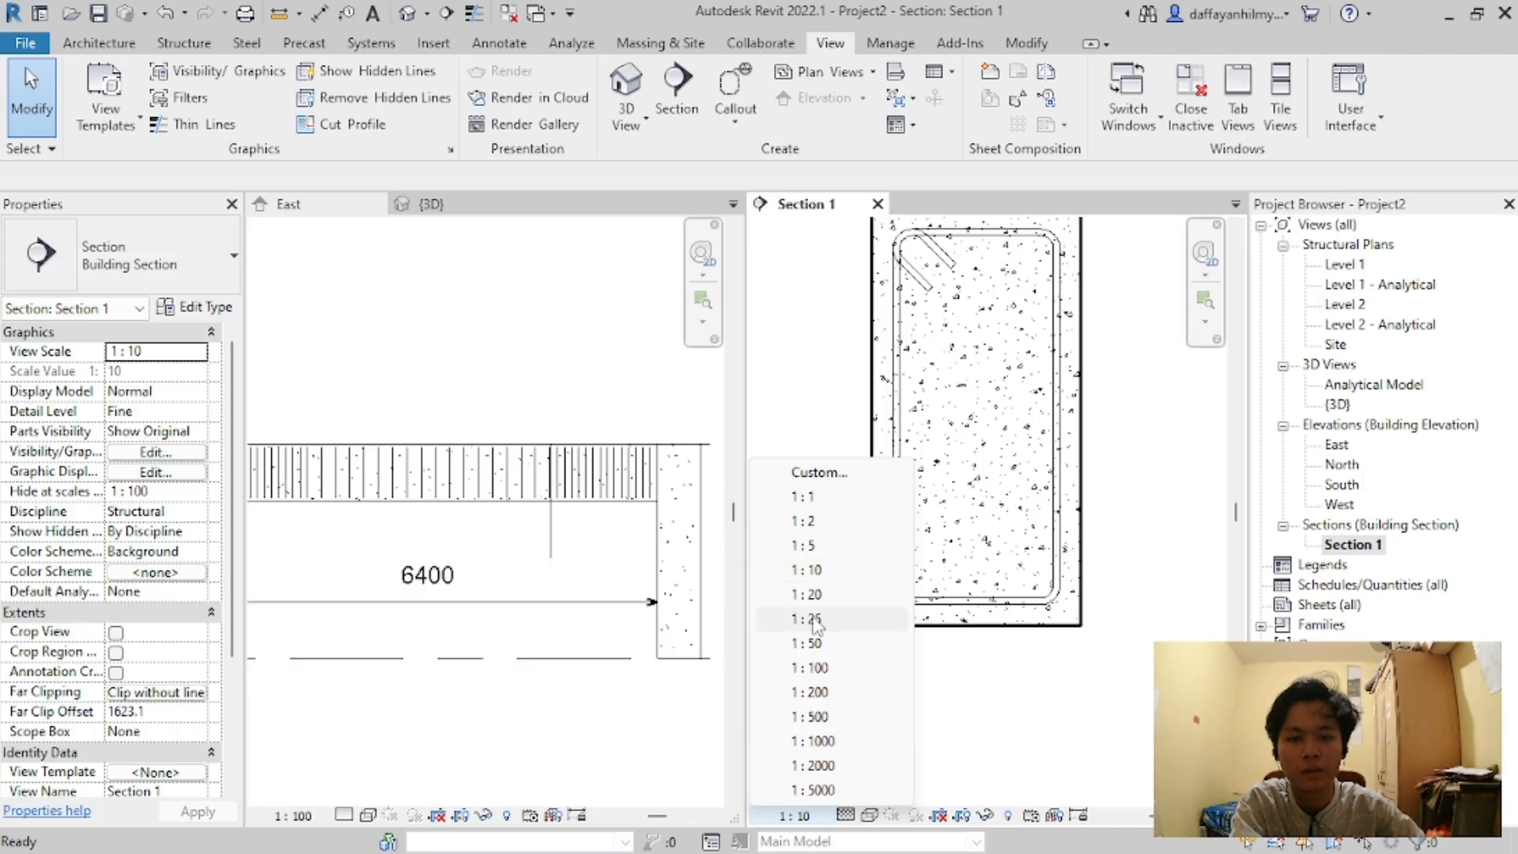
{"action": "left_click", "coordinate": [819, 671]}
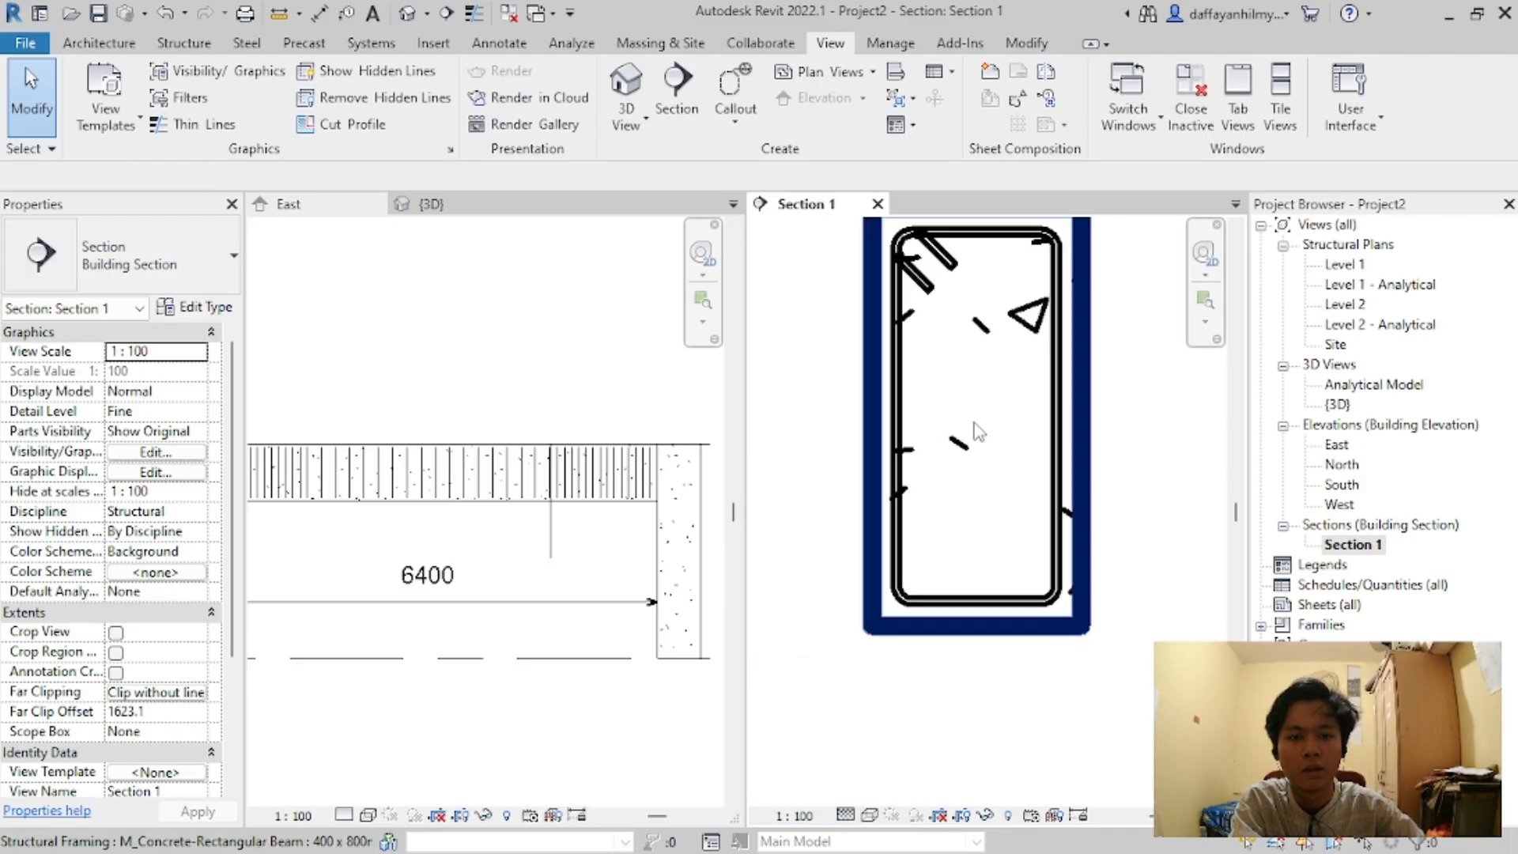
{"action": "left_click", "coordinate": [1023, 409]}
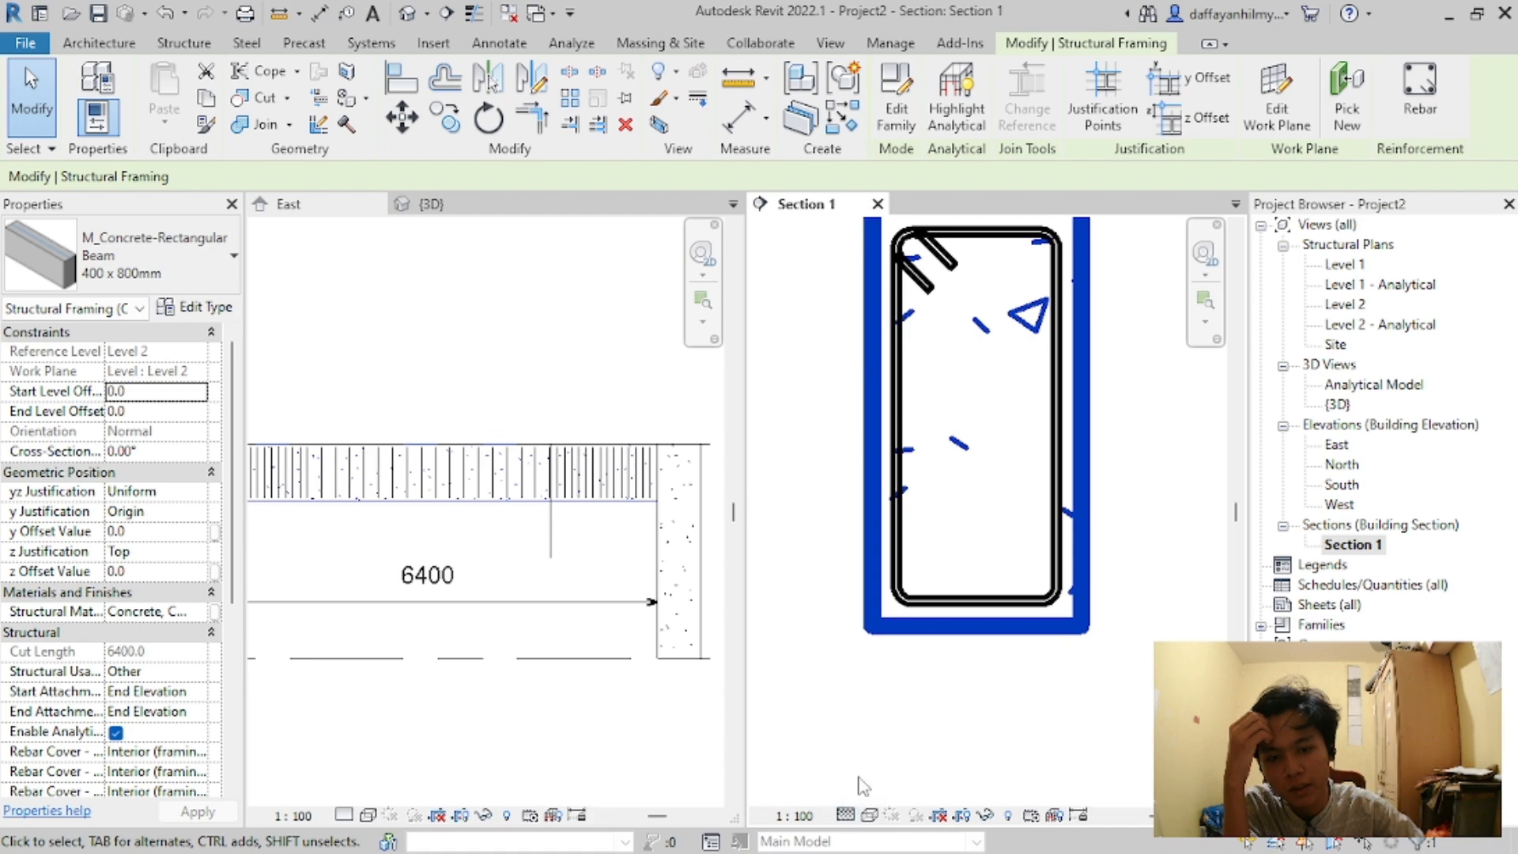
{"action": "left_click", "coordinate": [845, 816]}
{"action": "left_click", "coordinate": [867, 770]}
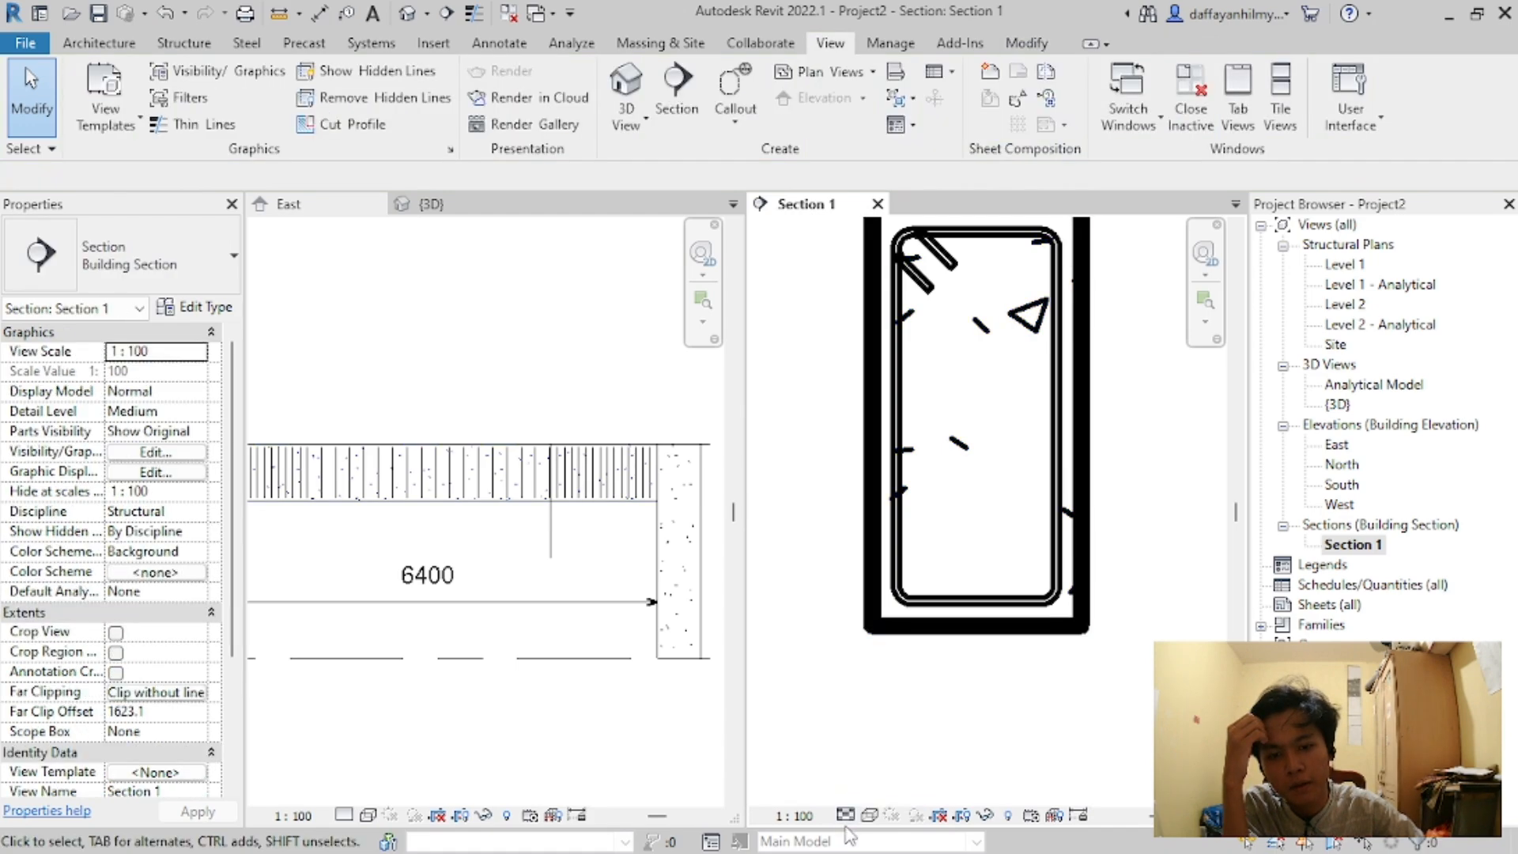
Step: Compare Section 1 at Coarse and Fine detail, leaving its detail level set to Coarse
{"action": "left_click", "coordinate": [845, 816]}
{"action": "left_click", "coordinate": [870, 748]}
{"action": "left_click", "coordinate": [844, 816]}
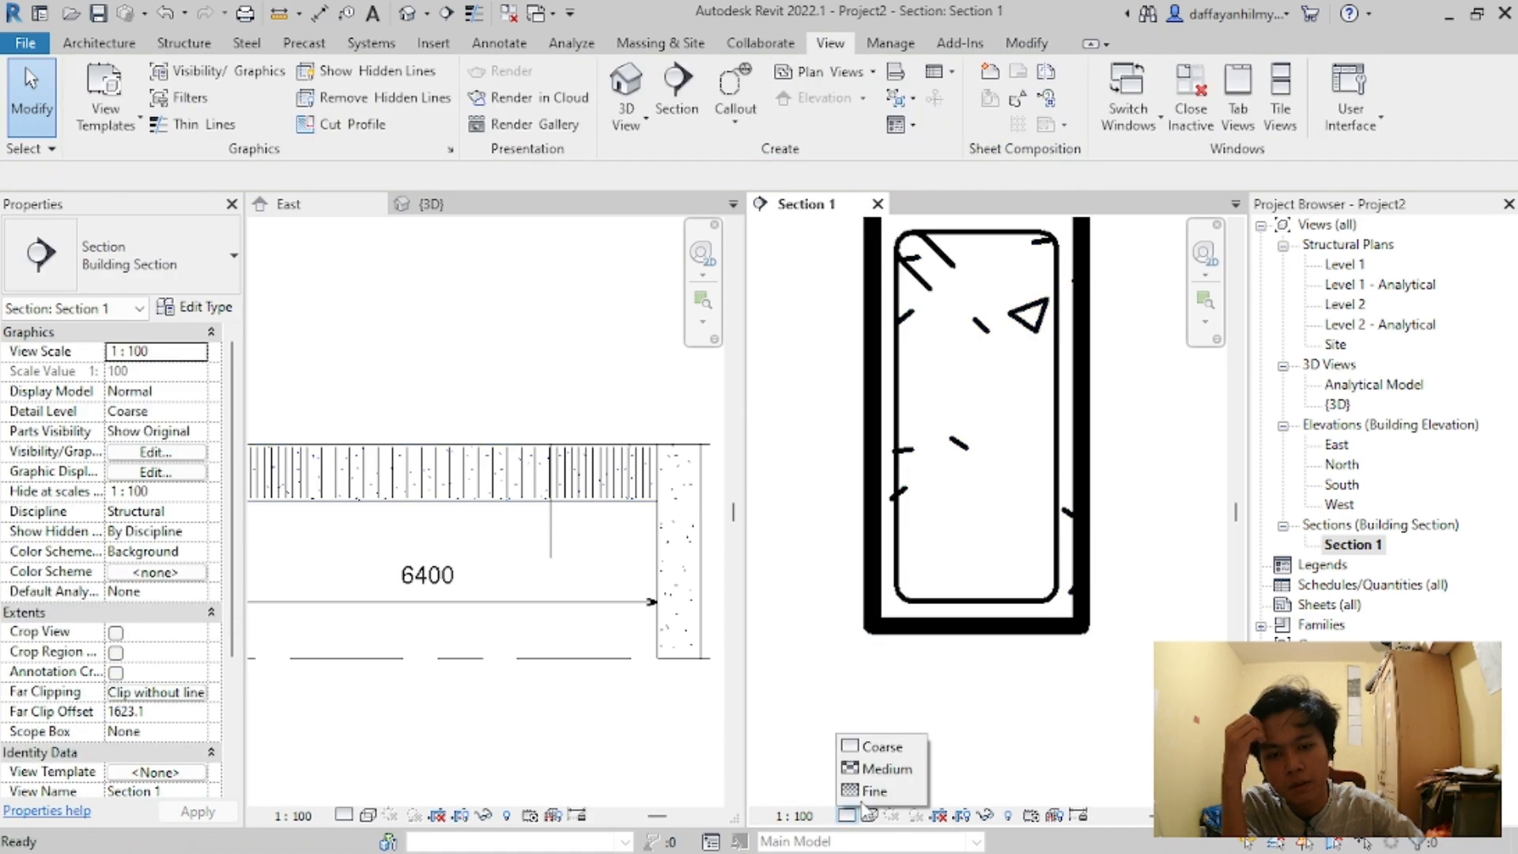
{"action": "left_click", "coordinate": [874, 791]}
{"action": "left_click", "coordinate": [845, 816]}
{"action": "left_click", "coordinate": [876, 747]}
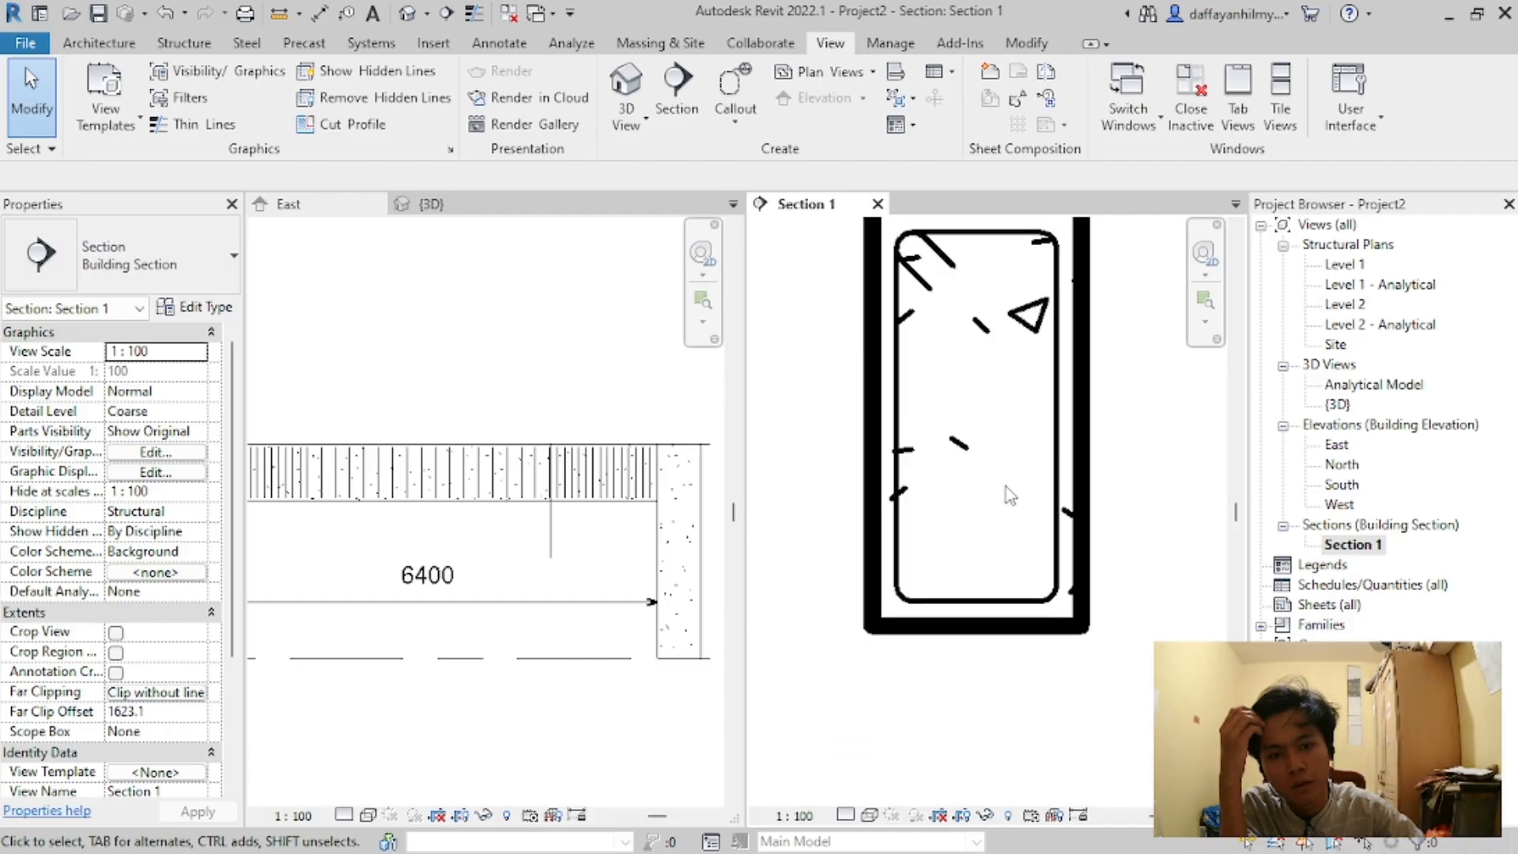
Step: Select the 400 x 800 mm beam in Section 1 and widen the Properties palette to read its rebar cover settings
{"action": "left_click", "coordinate": [980, 463]}
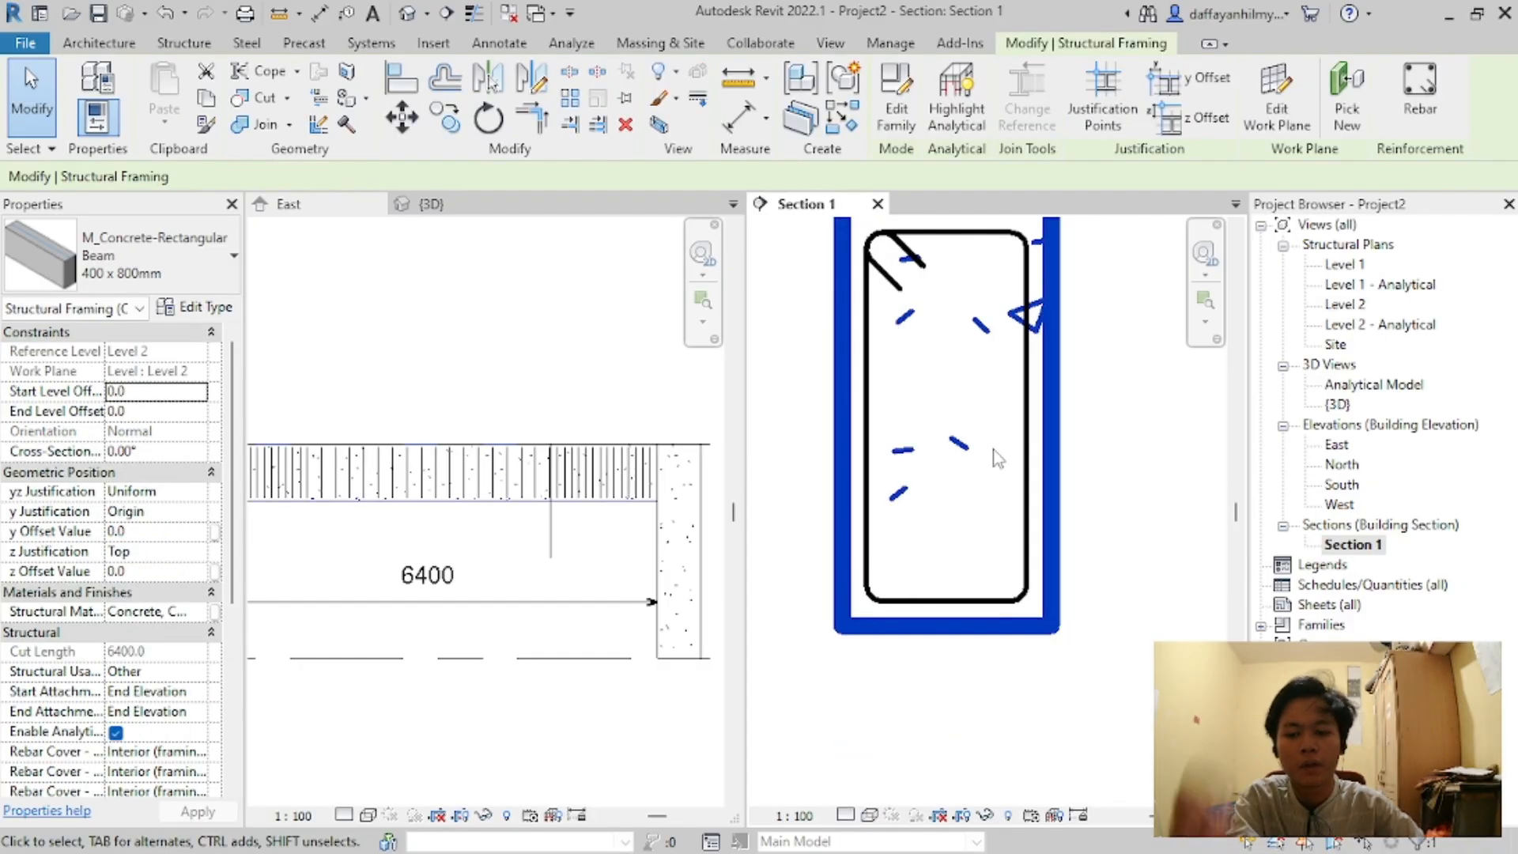
{"action": "key", "text": "Escape"}
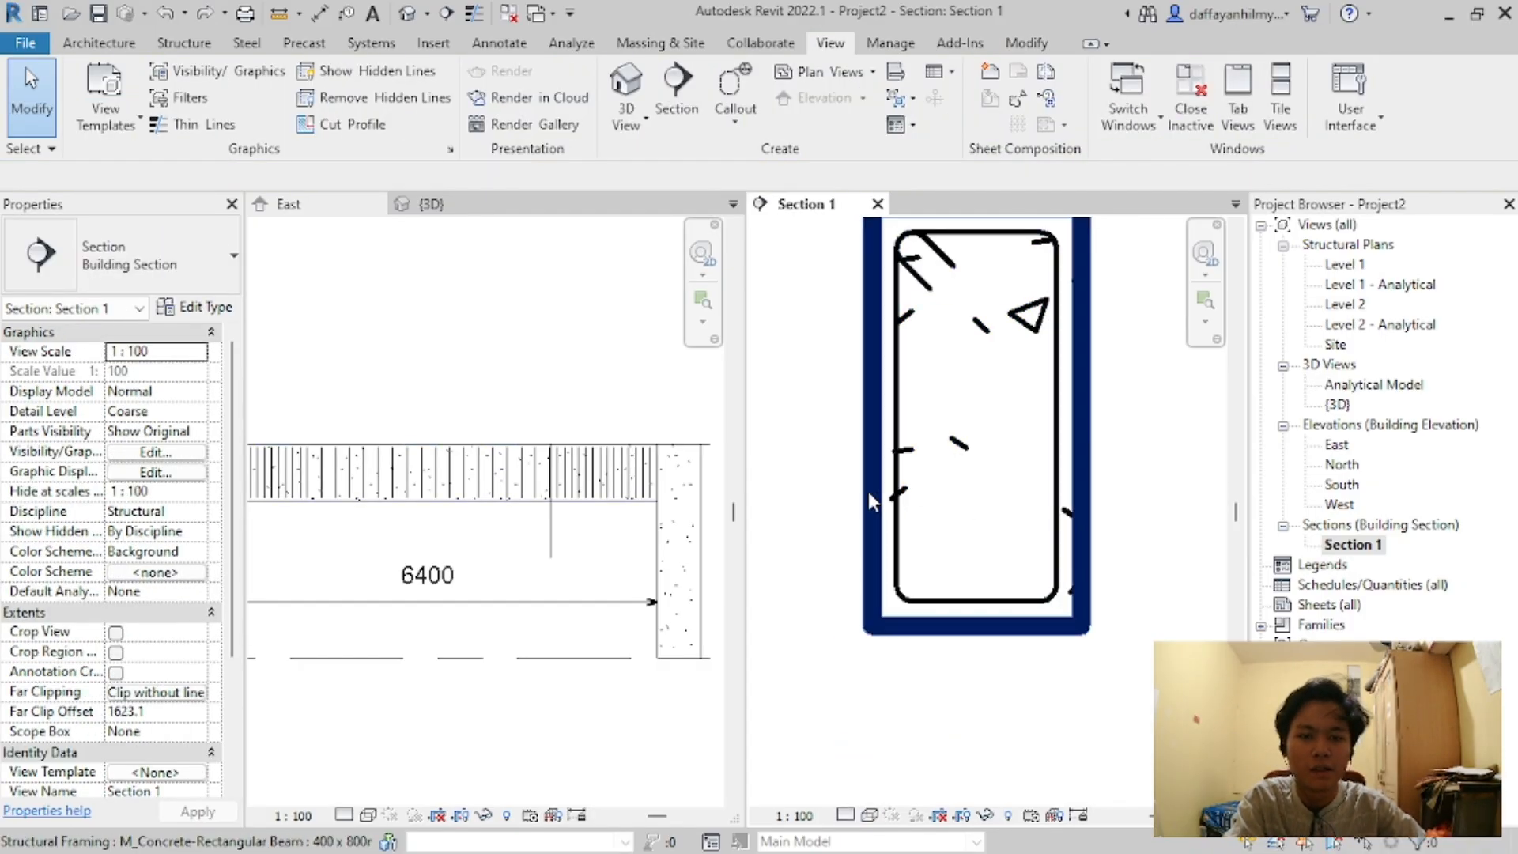
{"action": "left_click", "coordinate": [867, 491]}
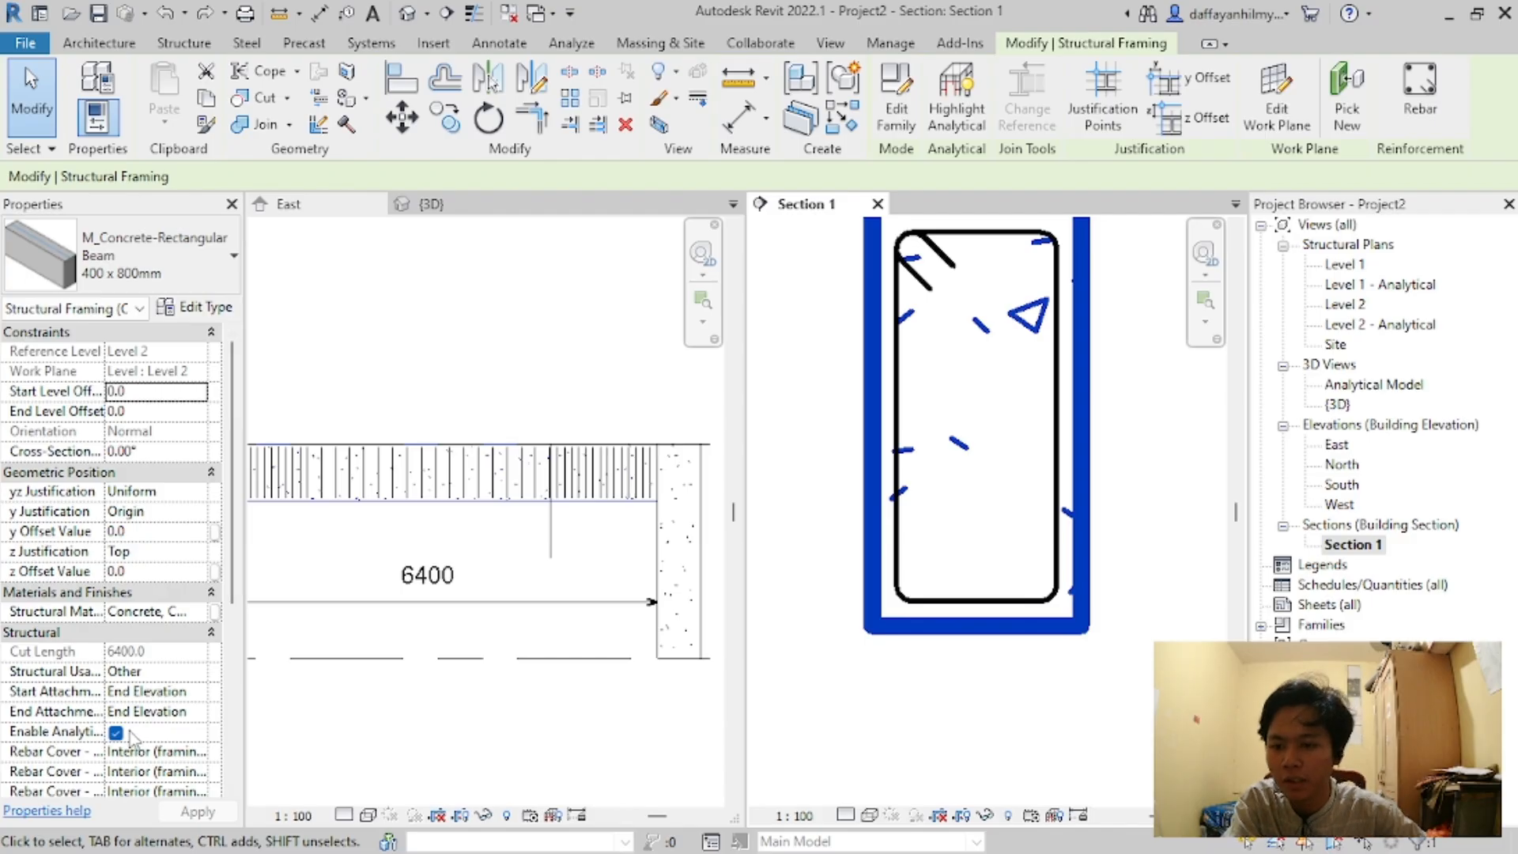
{"action": "scroll", "coordinate": [132, 737], "scroll_direction": "down", "scroll_amount": 3}
{"action": "left_click_drag", "start_coordinate": [245, 269], "coordinate": [272, 268]}
{"action": "scroll", "coordinate": [113, 714], "scroll_direction": "down", "scroll_amount": 1}
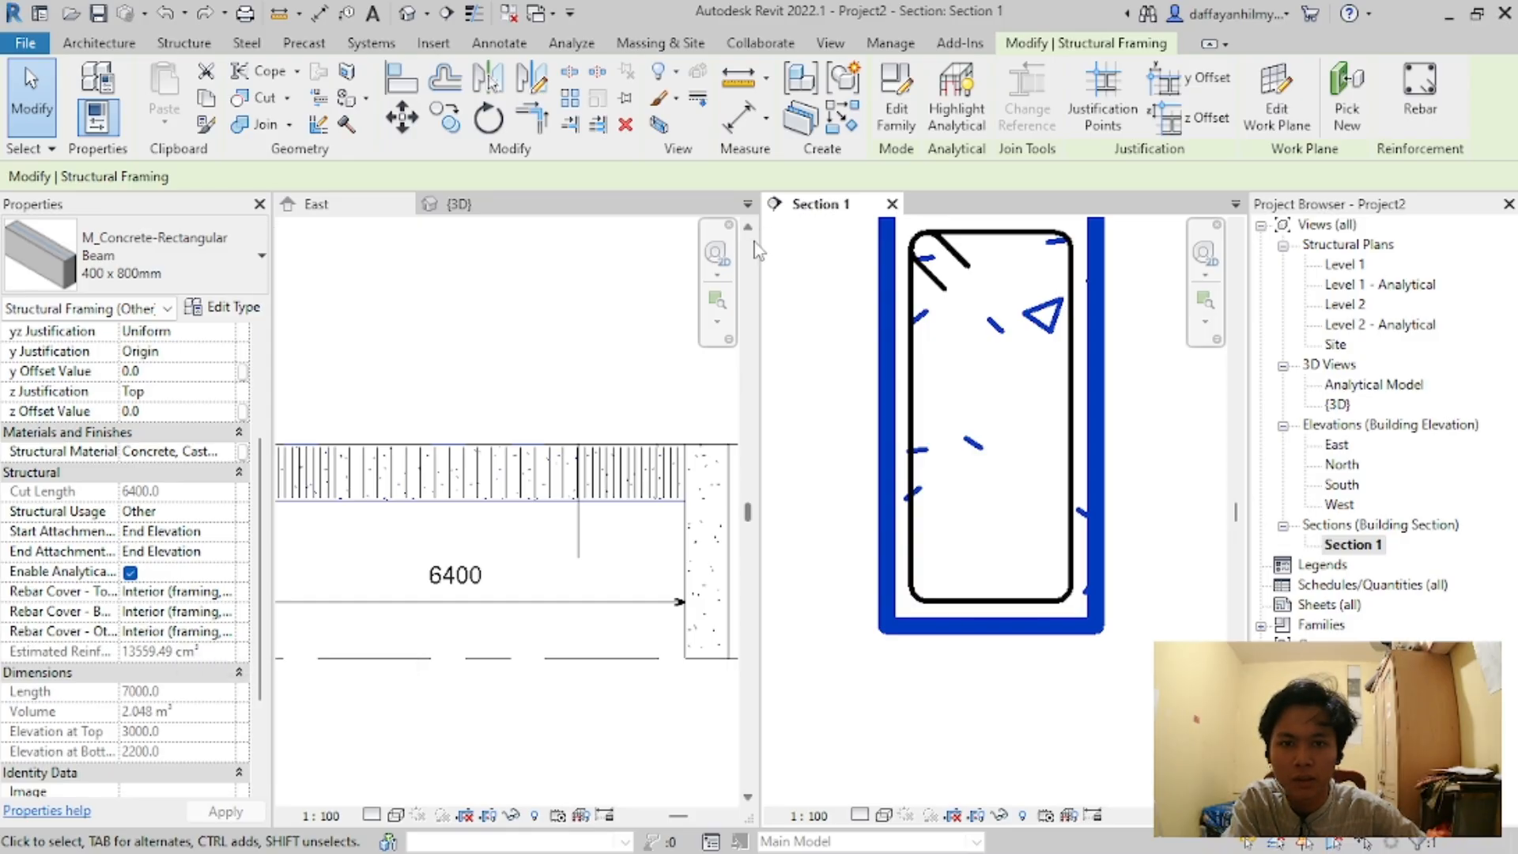
{"action": "left_click_drag", "start_coordinate": [1249, 281], "coordinate": [1295, 280]}
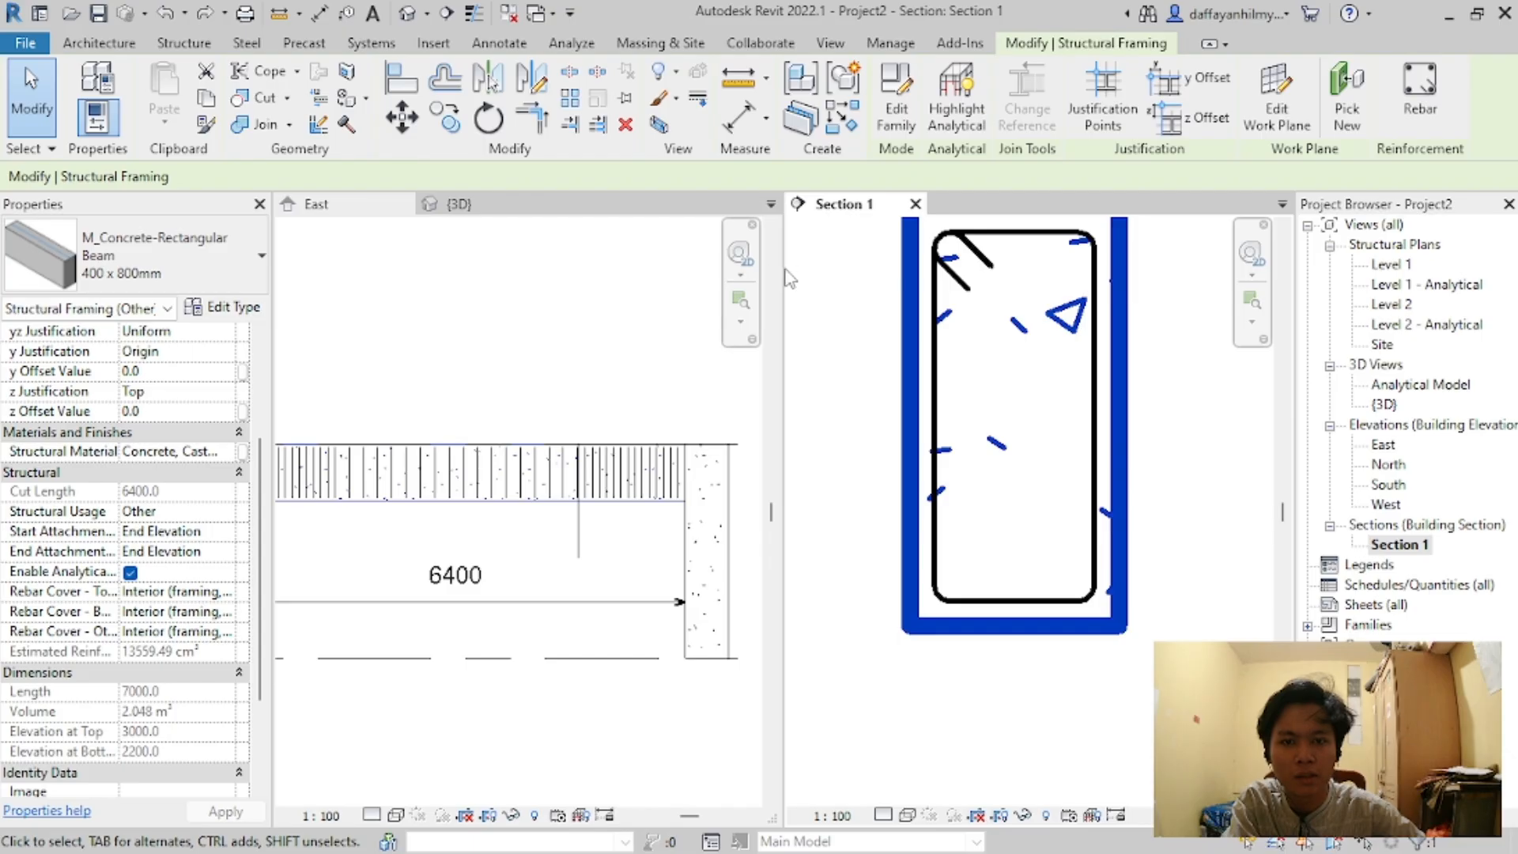
{"action": "left_click_drag", "start_coordinate": [782, 269], "coordinate": [820, 269]}
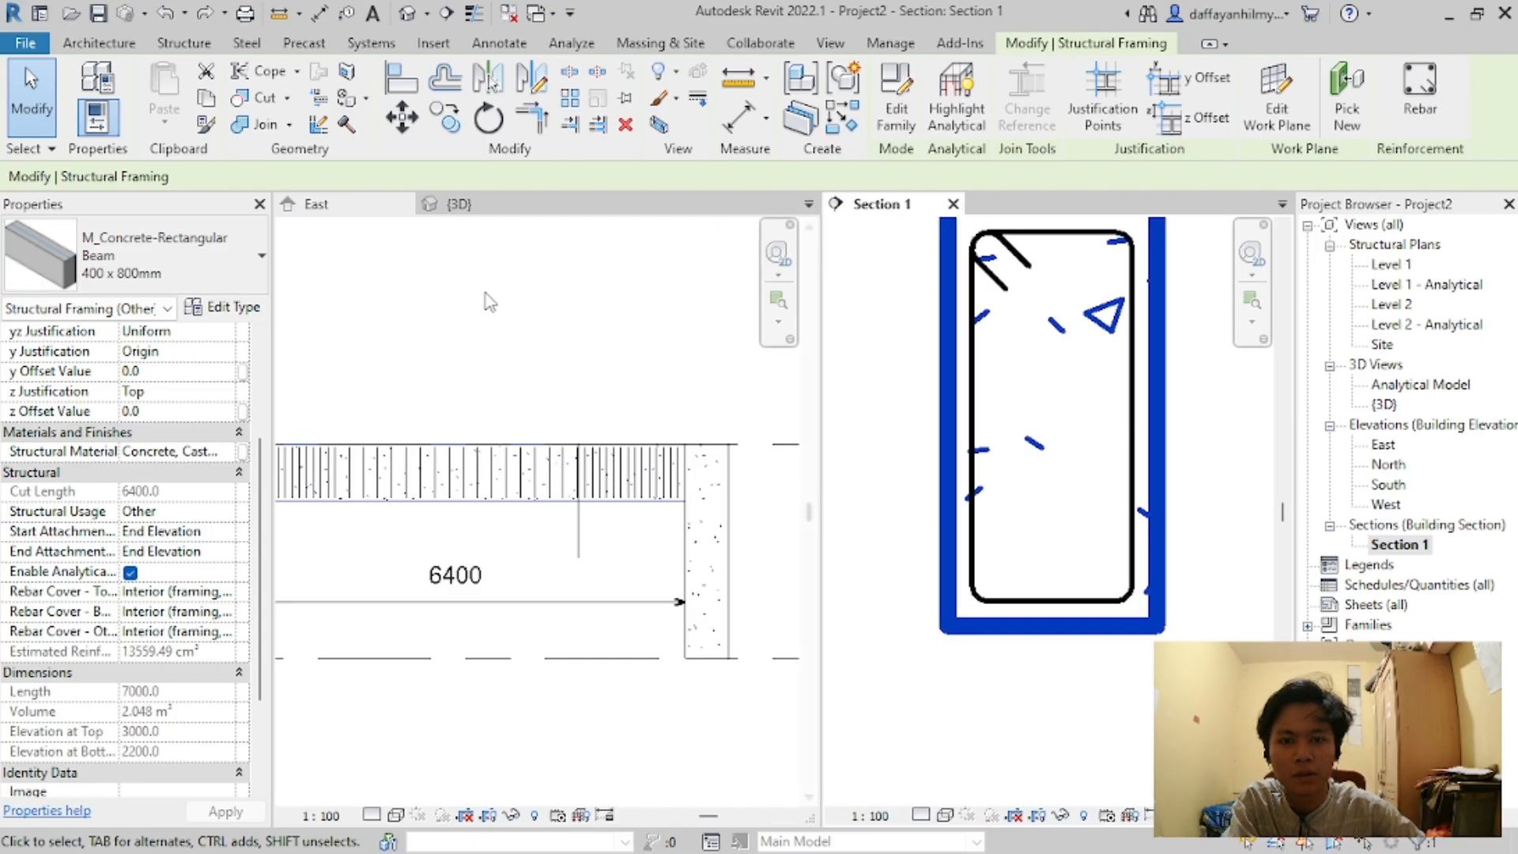
{"action": "left_click_drag", "start_coordinate": [271, 269], "coordinate": [324, 269]}
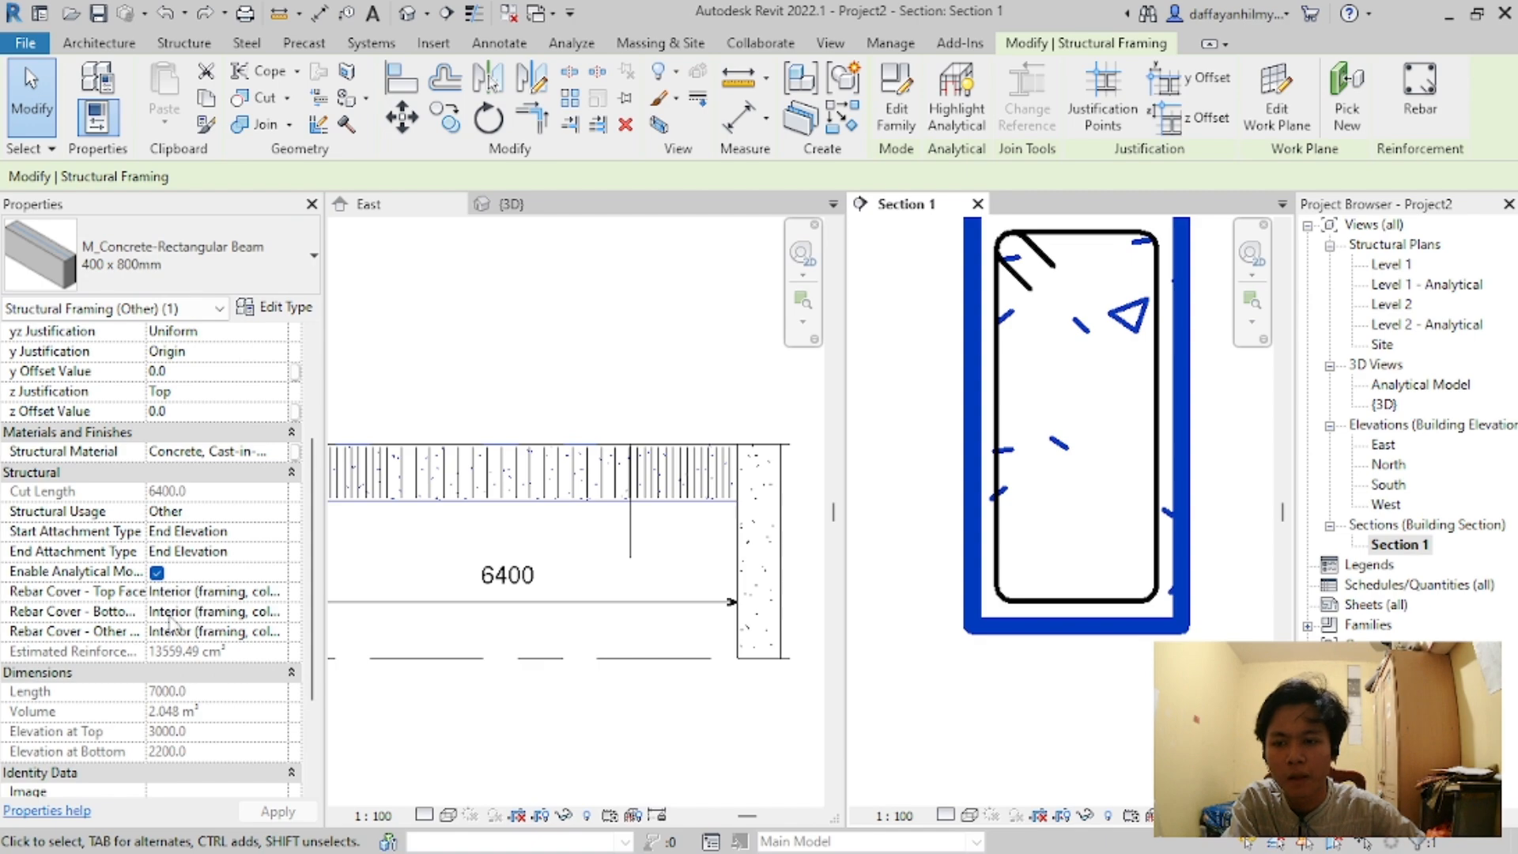
Step: Try Interior (slabs, walls, joists) - 10M to 36M <20 mm> as the beam's bottom rebar cover and restore Interior (framing, columns) <40 mm>
{"action": "left_click", "coordinate": [281, 614]}
{"action": "left_click", "coordinate": [278, 611]}
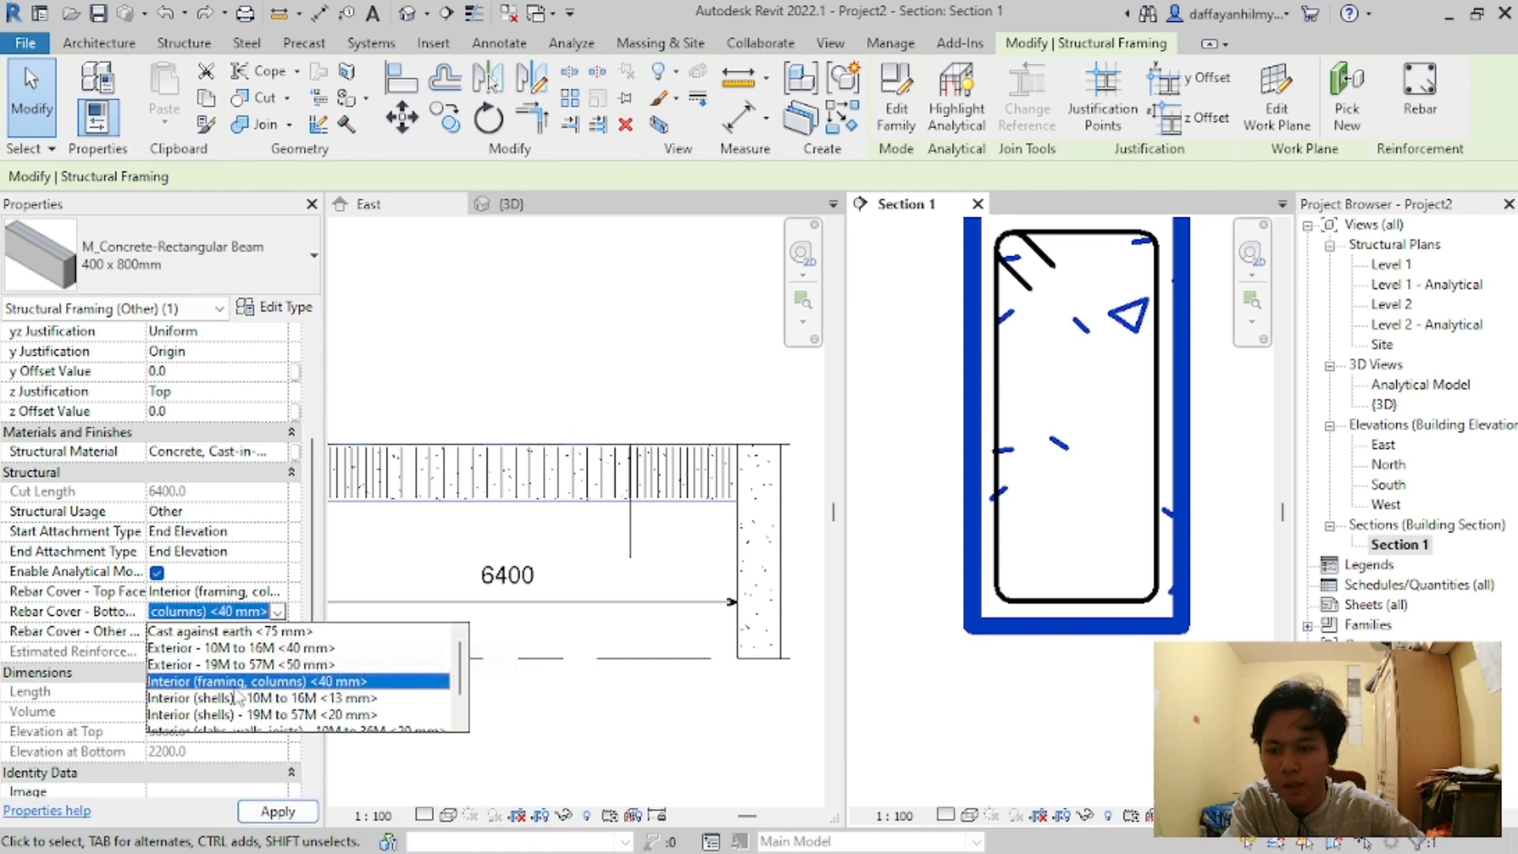
{"action": "scroll", "coordinate": [235, 695], "scroll_direction": "down", "scroll_amount": 1}
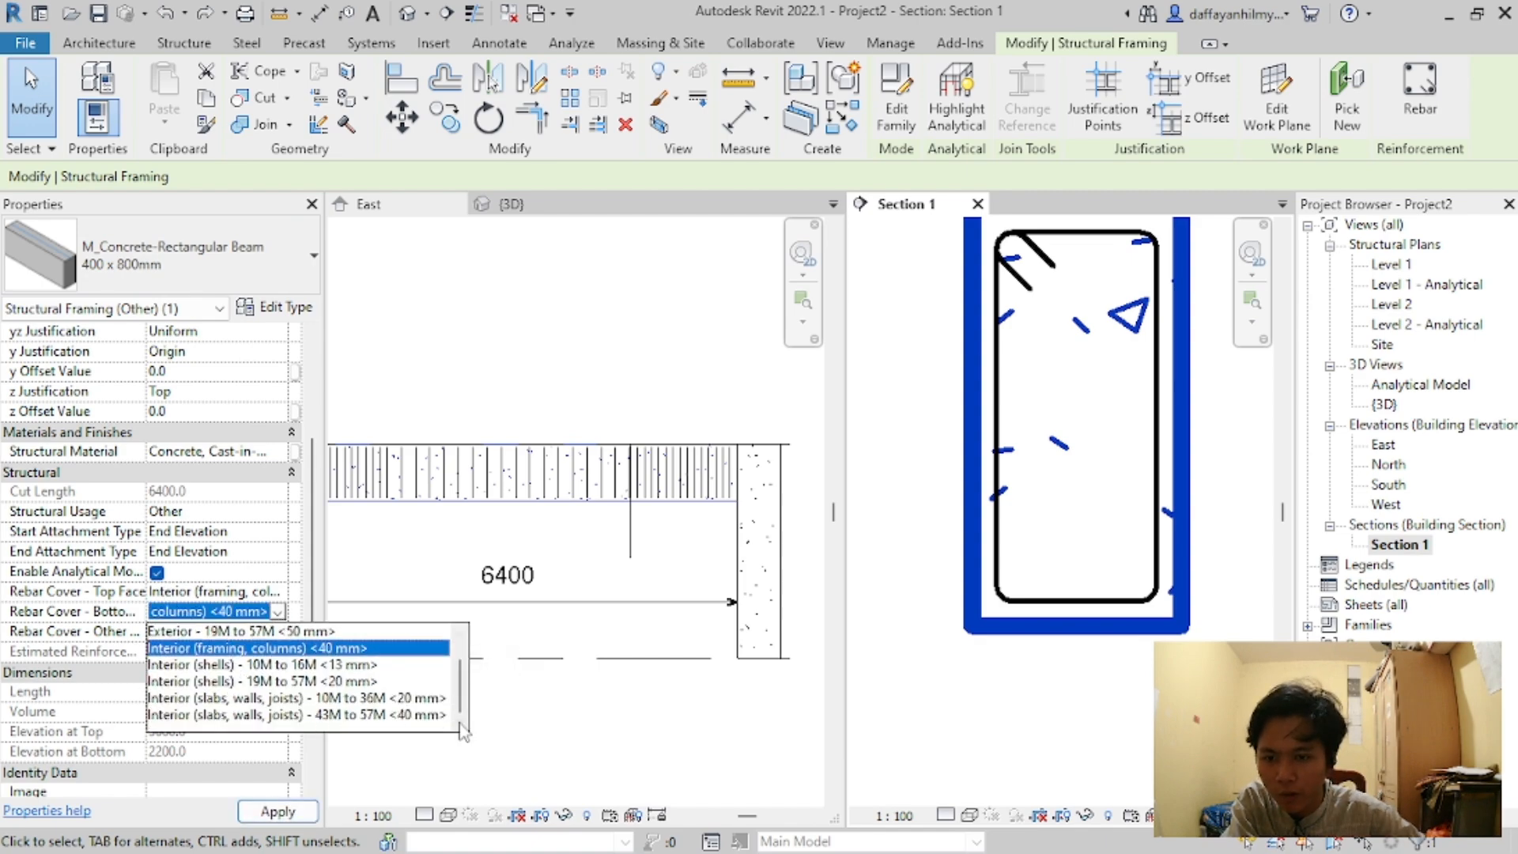
{"action": "scroll", "coordinate": [326, 670], "scroll_direction": "up", "scroll_amount": 1}
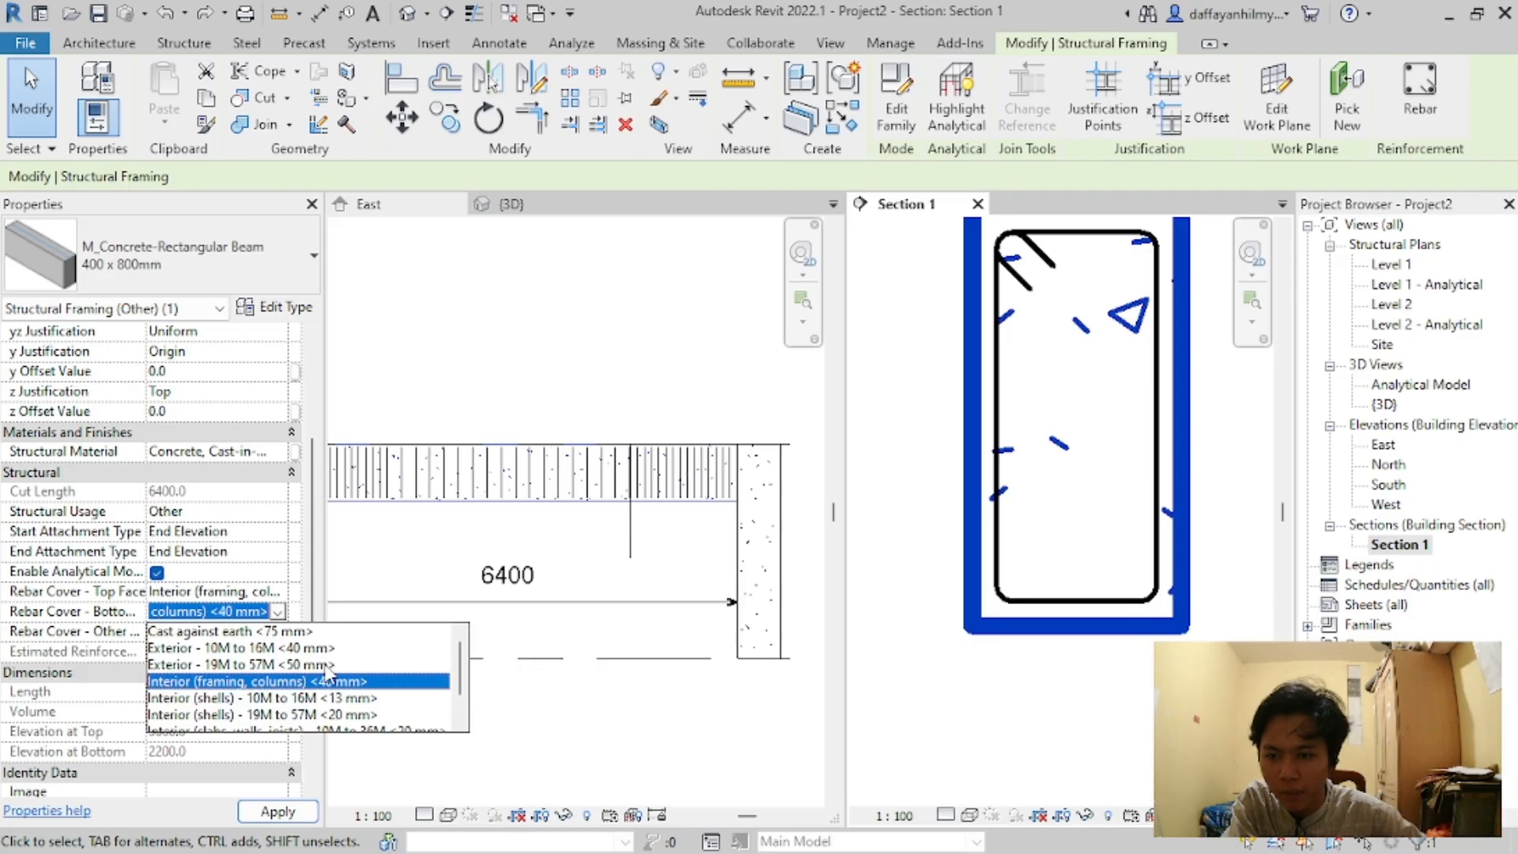
{"action": "scroll", "coordinate": [328, 672], "scroll_direction": "down", "scroll_amount": 1}
{"action": "left_click", "coordinate": [352, 700]}
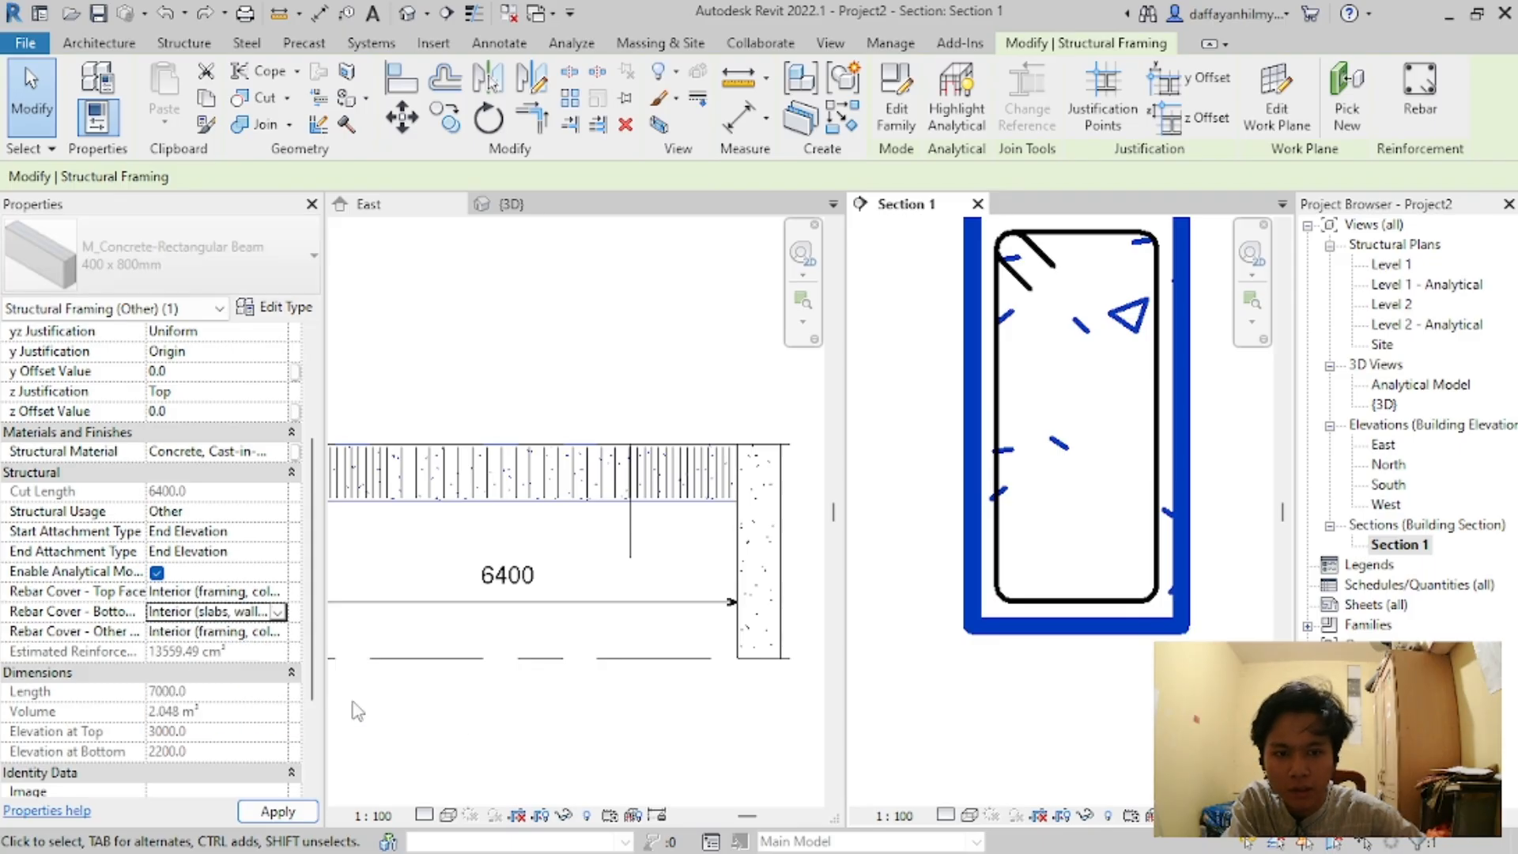
{"action": "left_click", "coordinate": [277, 611]}
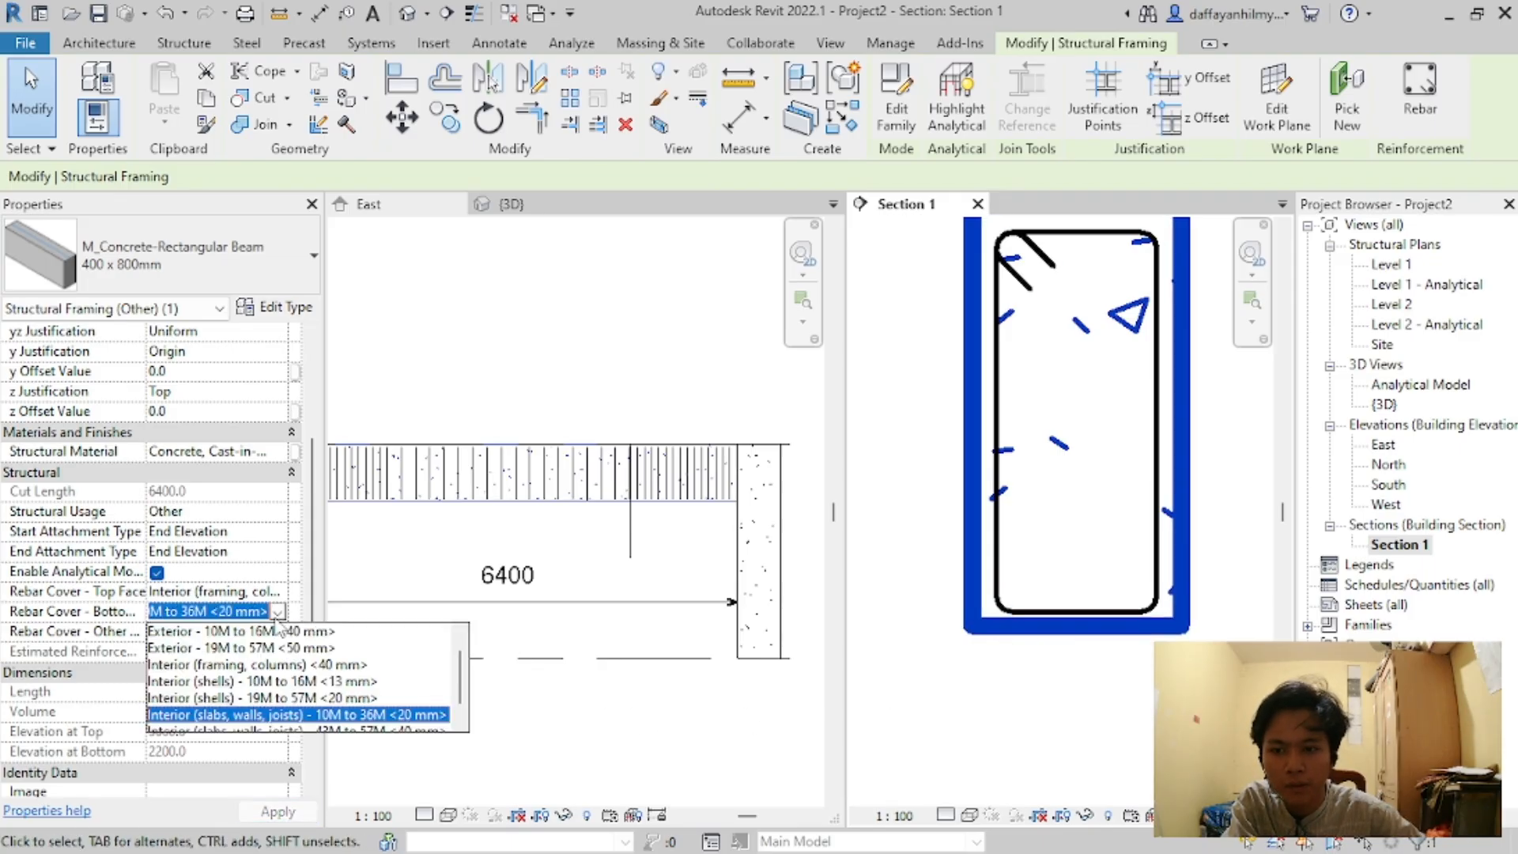
{"action": "left_click", "coordinate": [297, 665]}
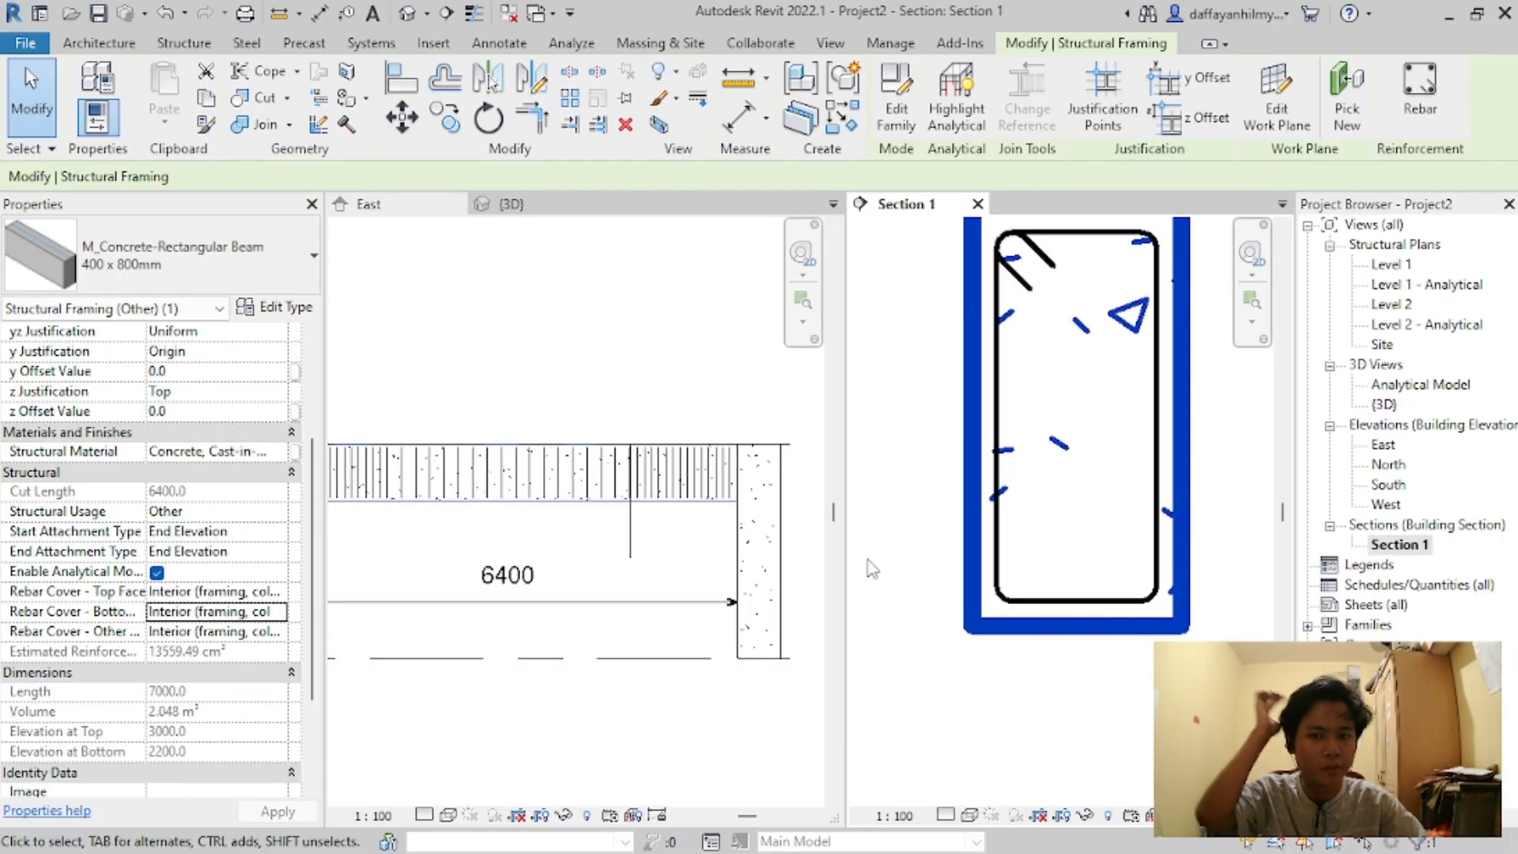
Step: Try 13 mm shell and 20 mm slab covers on the beam's other faces, restore Interior (framing, columns) <40 mm>, and deselect the beam
{"action": "left_click", "coordinate": [275, 632]}
{"action": "left_click", "coordinate": [107, 637]}
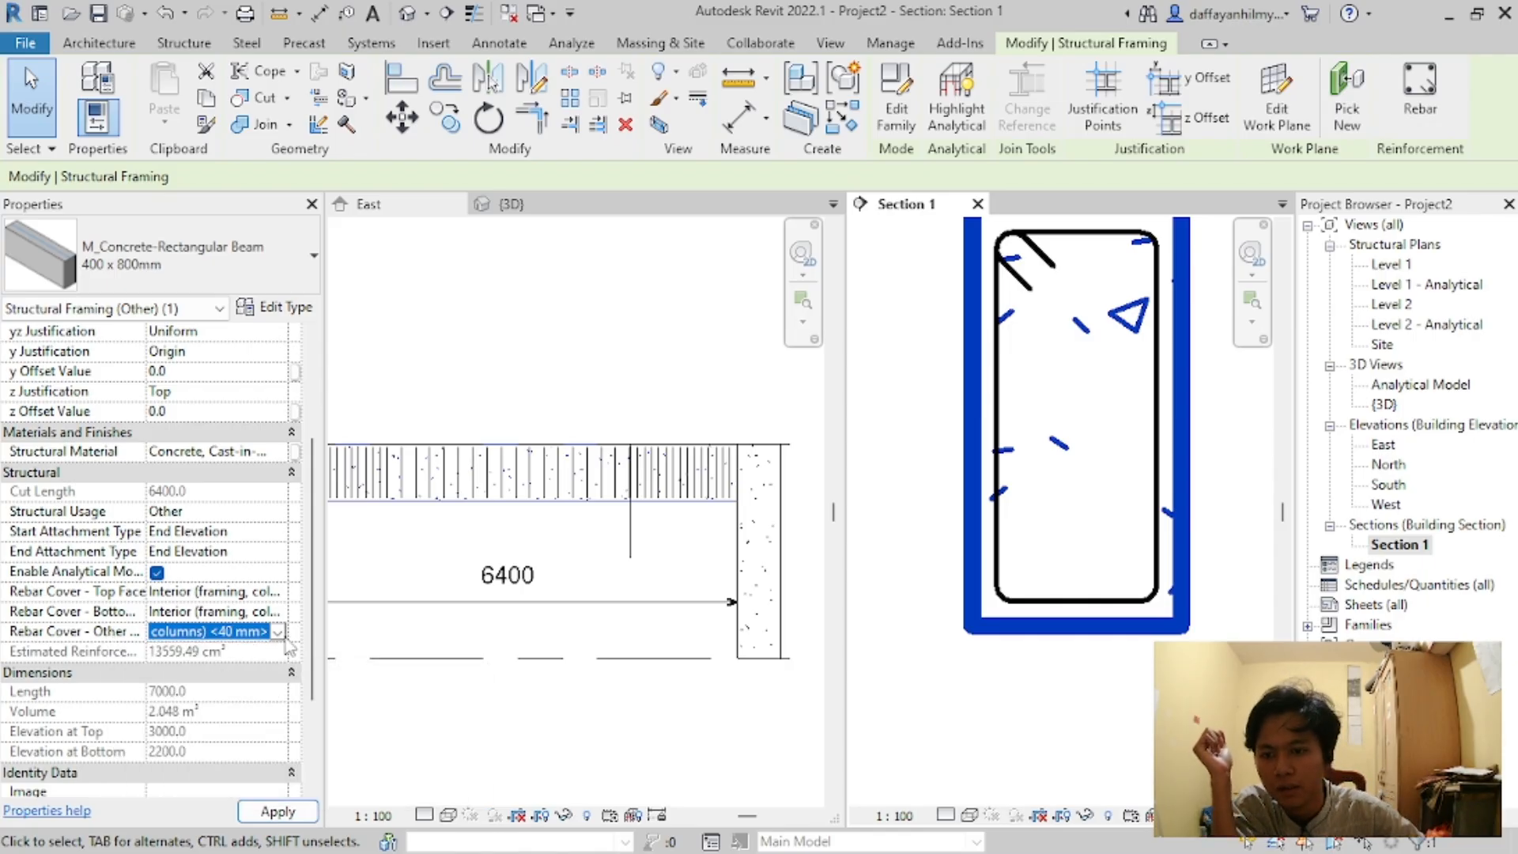
{"action": "left_click", "coordinate": [256, 636]}
{"action": "scroll", "coordinate": [213, 723], "scroll_direction": "down", "scroll_amount": 1}
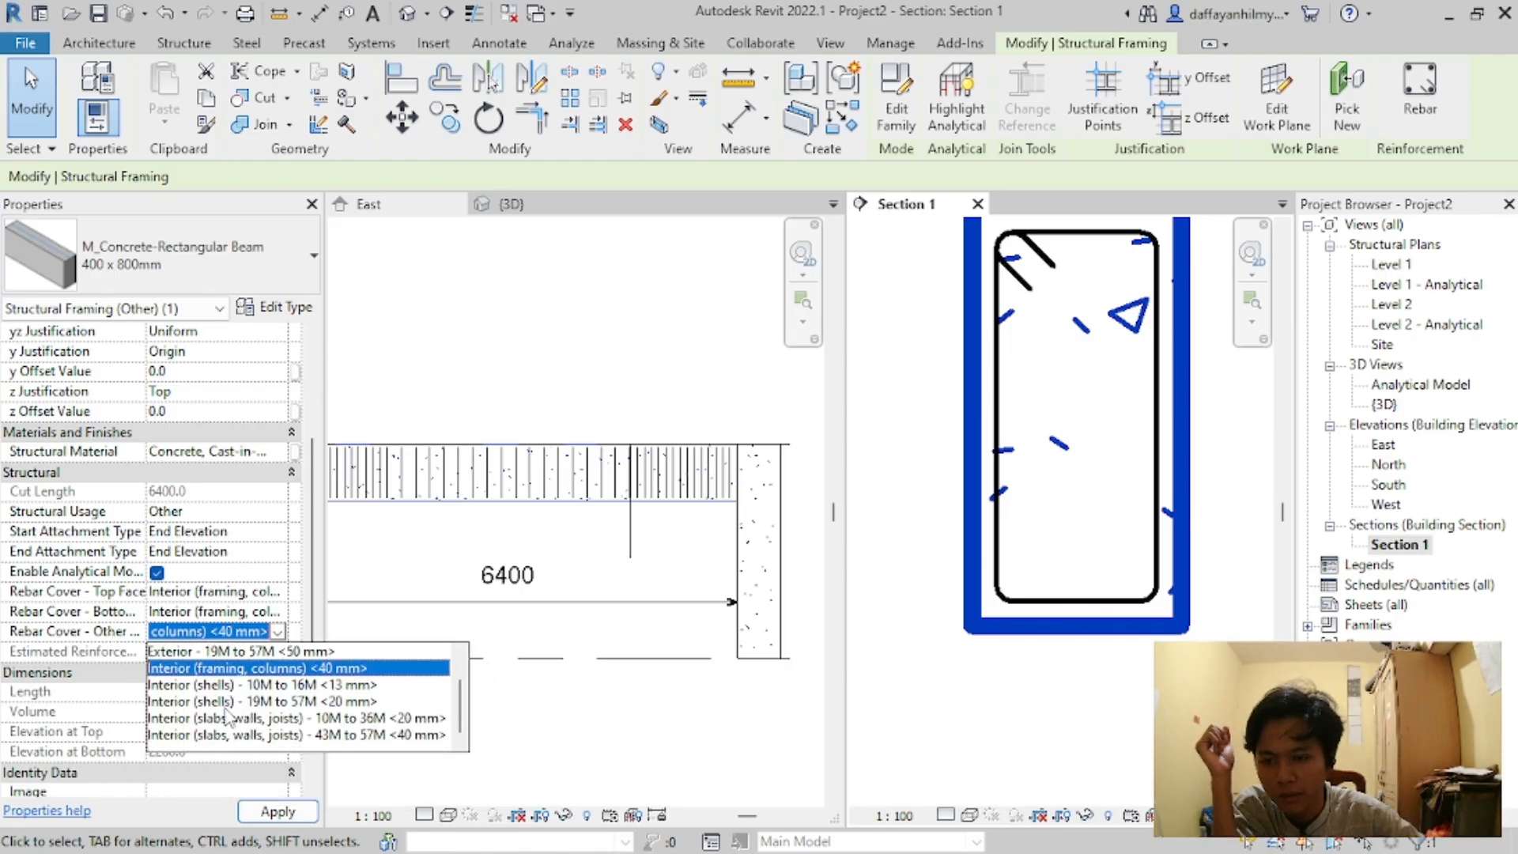
{"action": "left_click", "coordinate": [272, 686]}
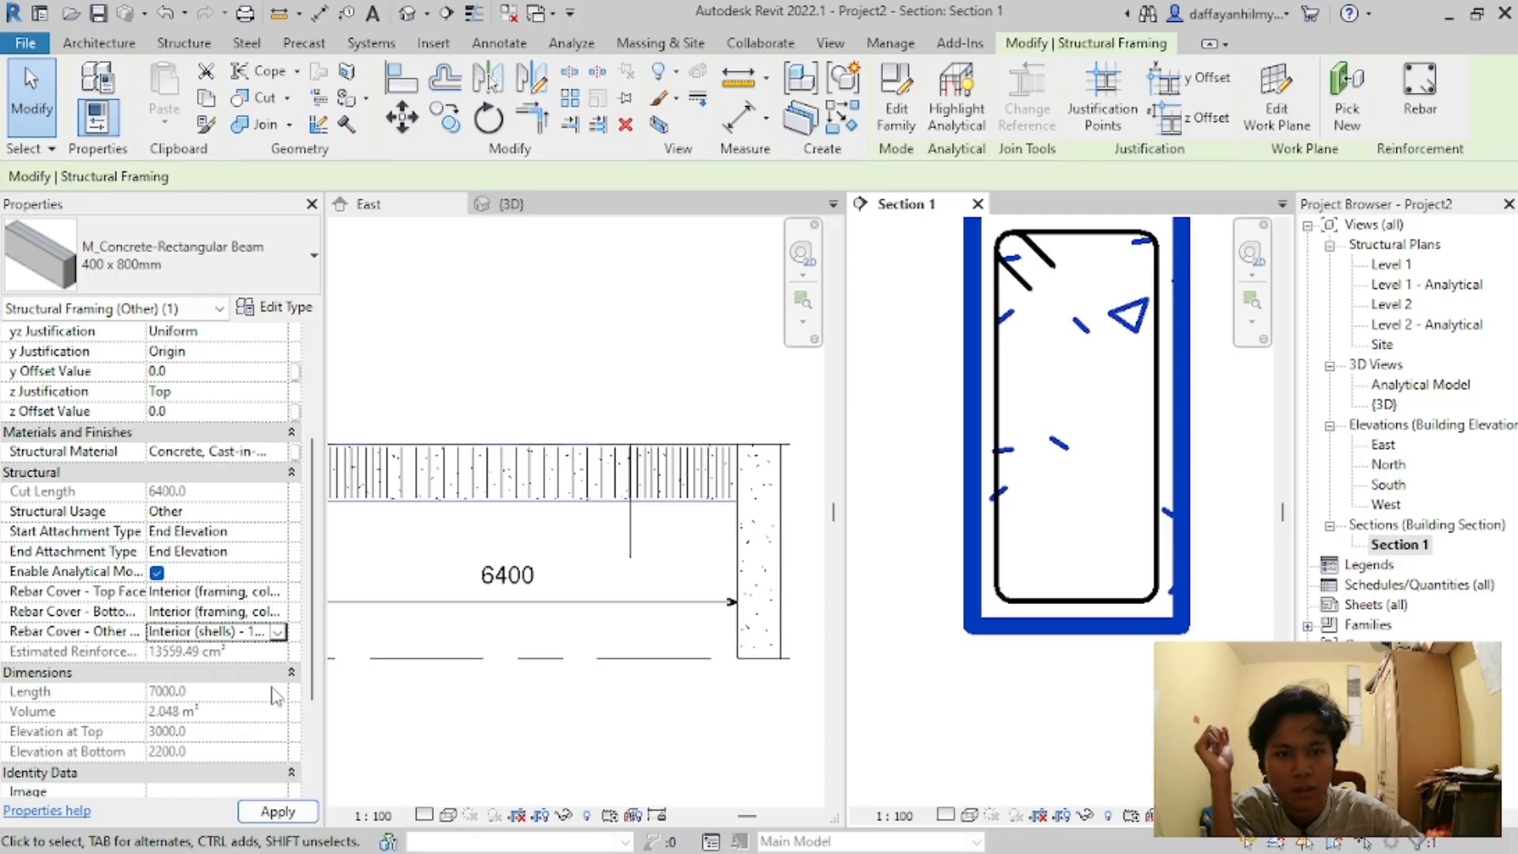
{"action": "left_click", "coordinate": [278, 634]}
{"action": "scroll", "coordinate": [275, 737], "scroll_direction": "down", "scroll_amount": 1}
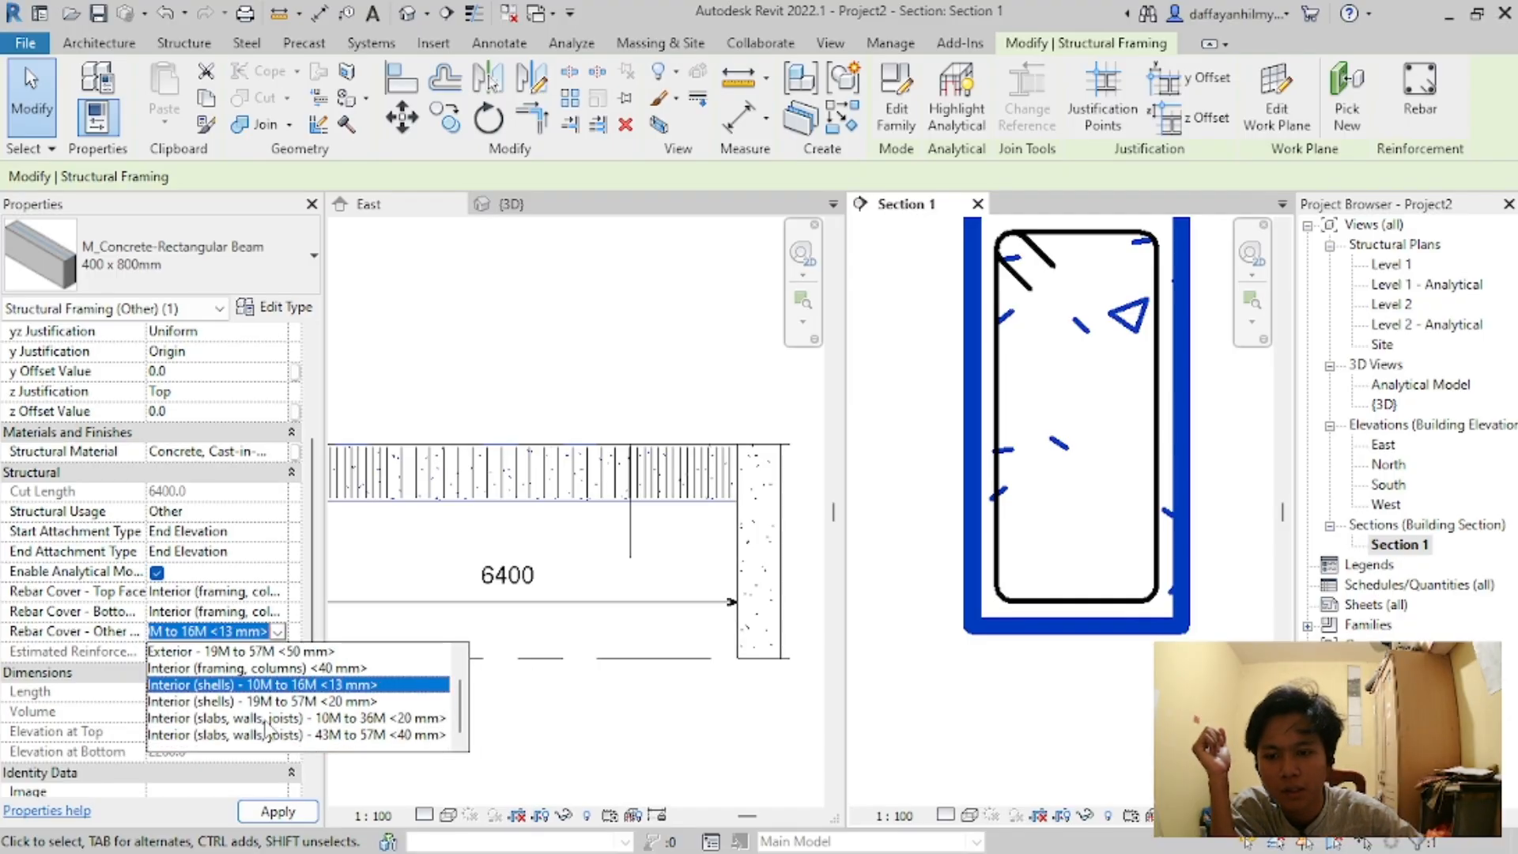
{"action": "left_click", "coordinate": [266, 719]}
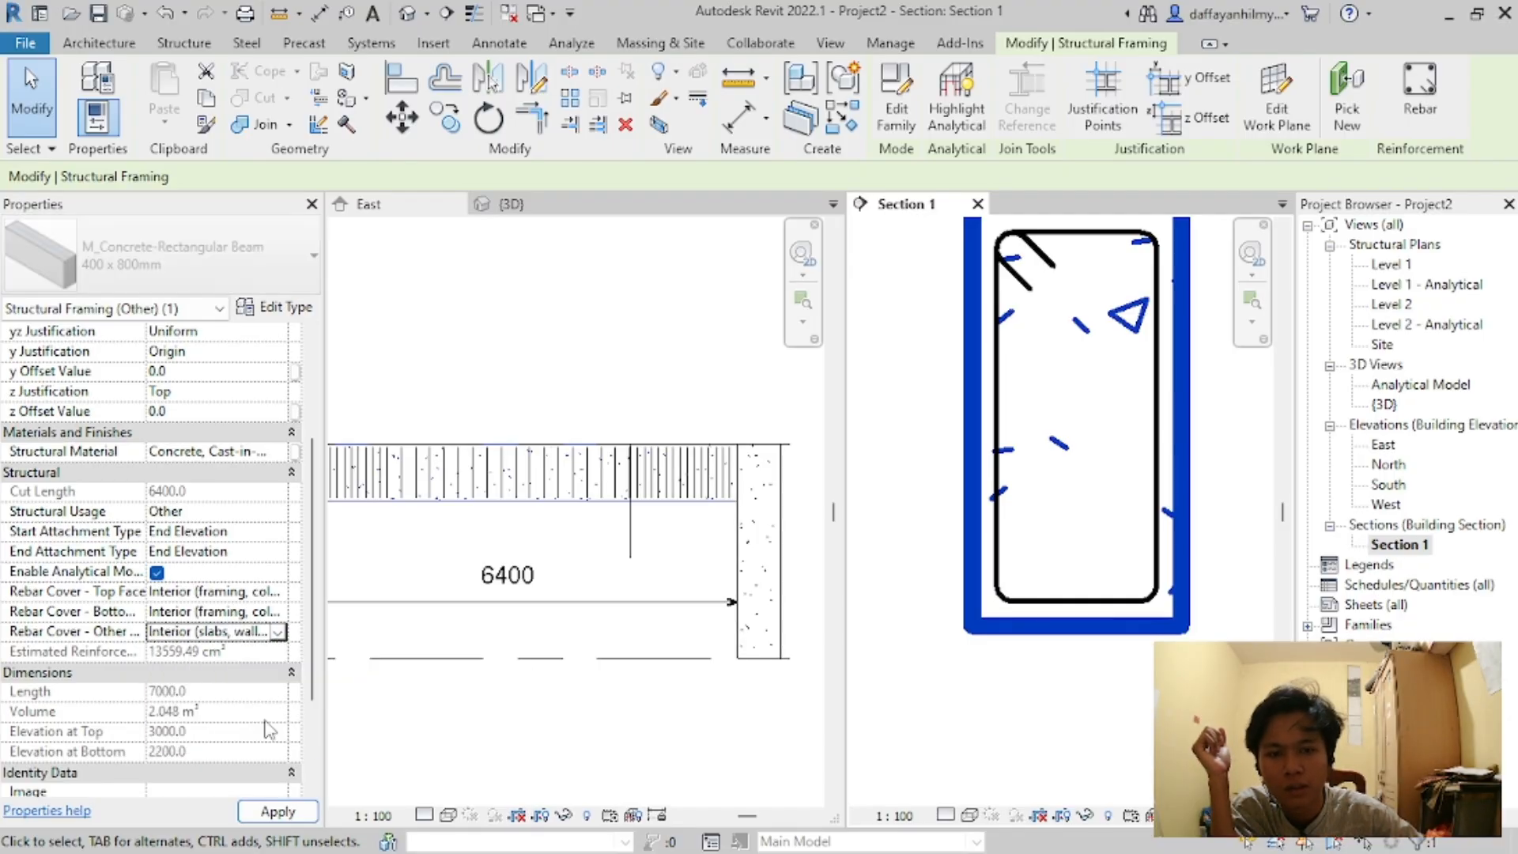
{"action": "left_click", "coordinate": [278, 631]}
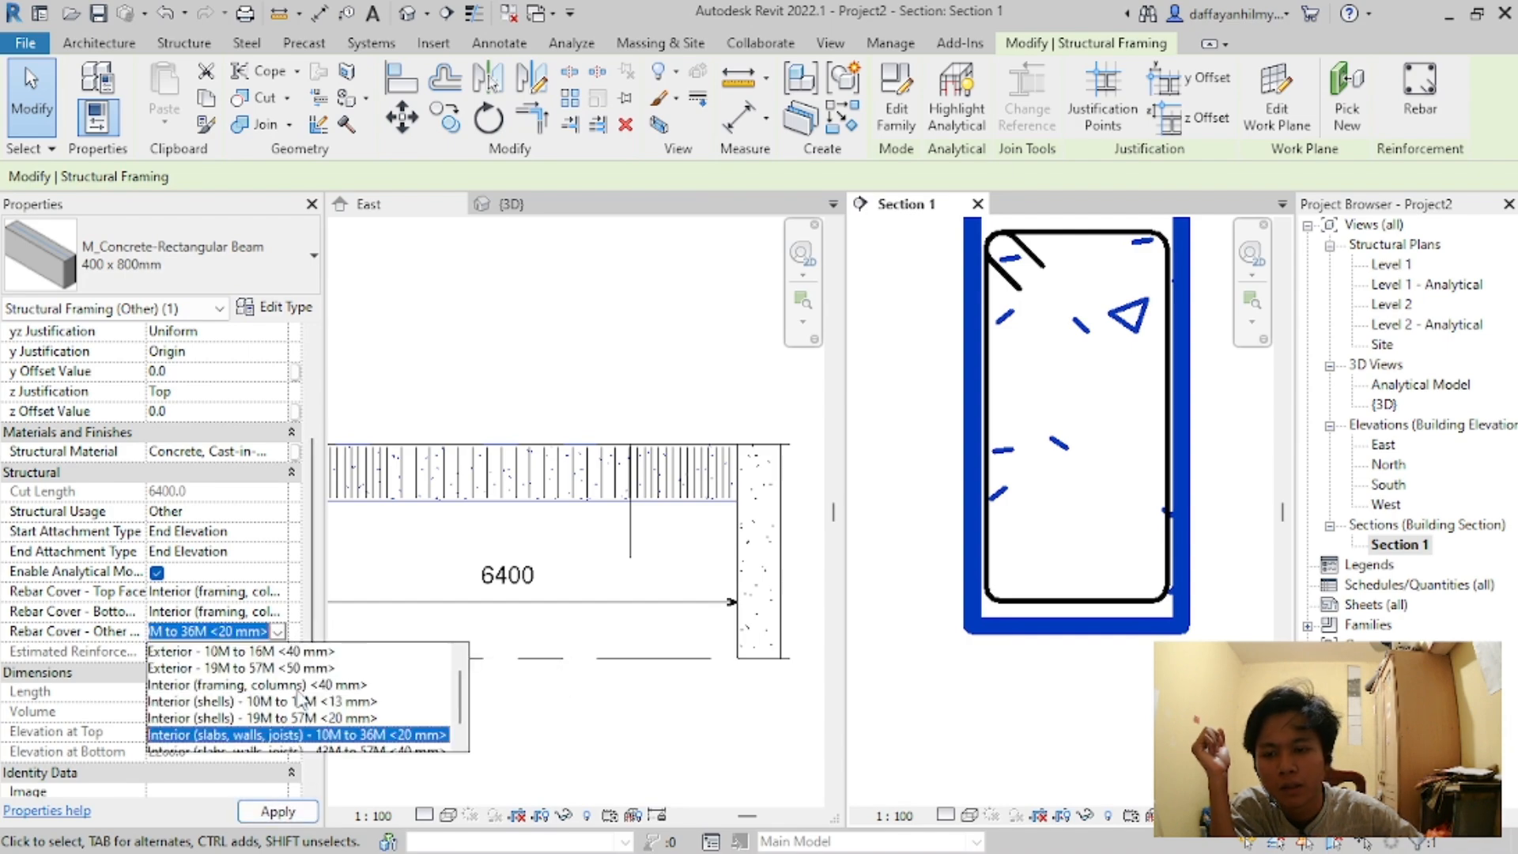
{"action": "left_click", "coordinate": [263, 684]}
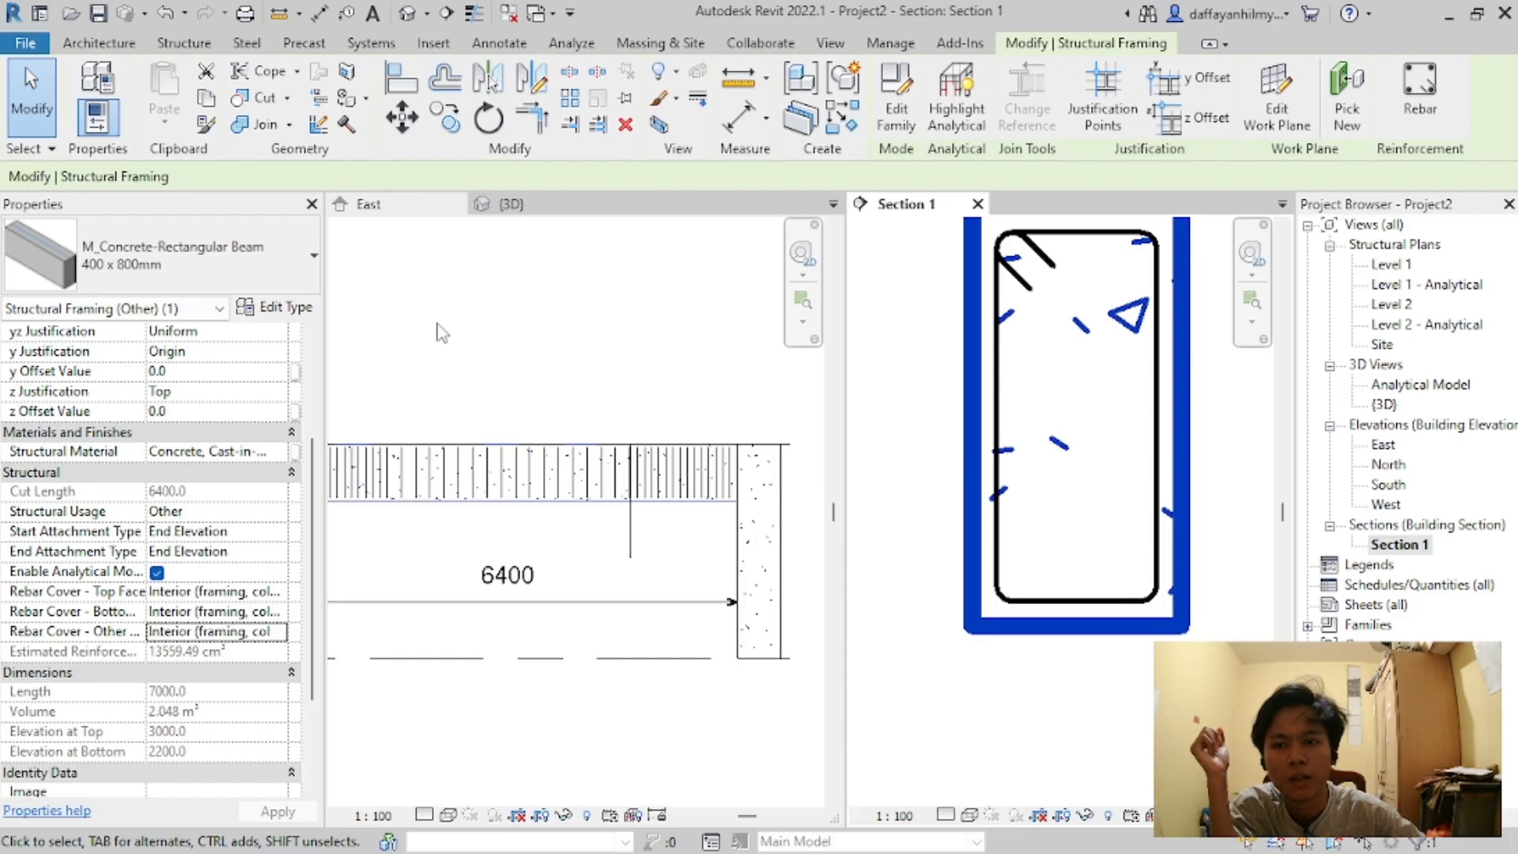
{"action": "left_click", "coordinate": [1049, 711]}
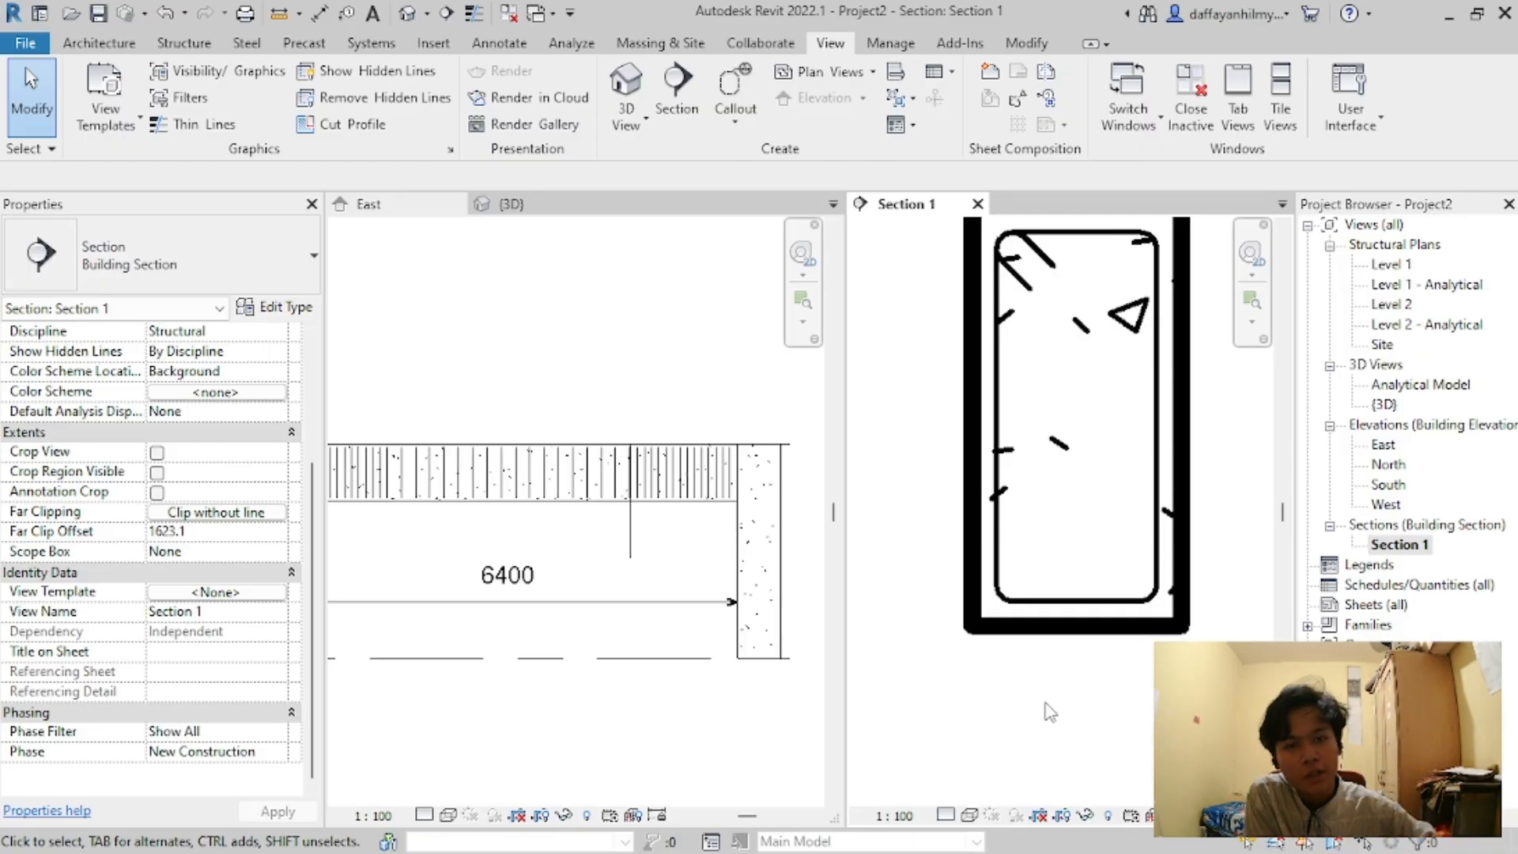
Step: Examine the beam's stirrup zones in the East elevation alongside the stirrup's cross-section in Section 1
{"action": "scroll", "coordinate": [933, 536], "scroll_direction": "down", "scroll_amount": 4}
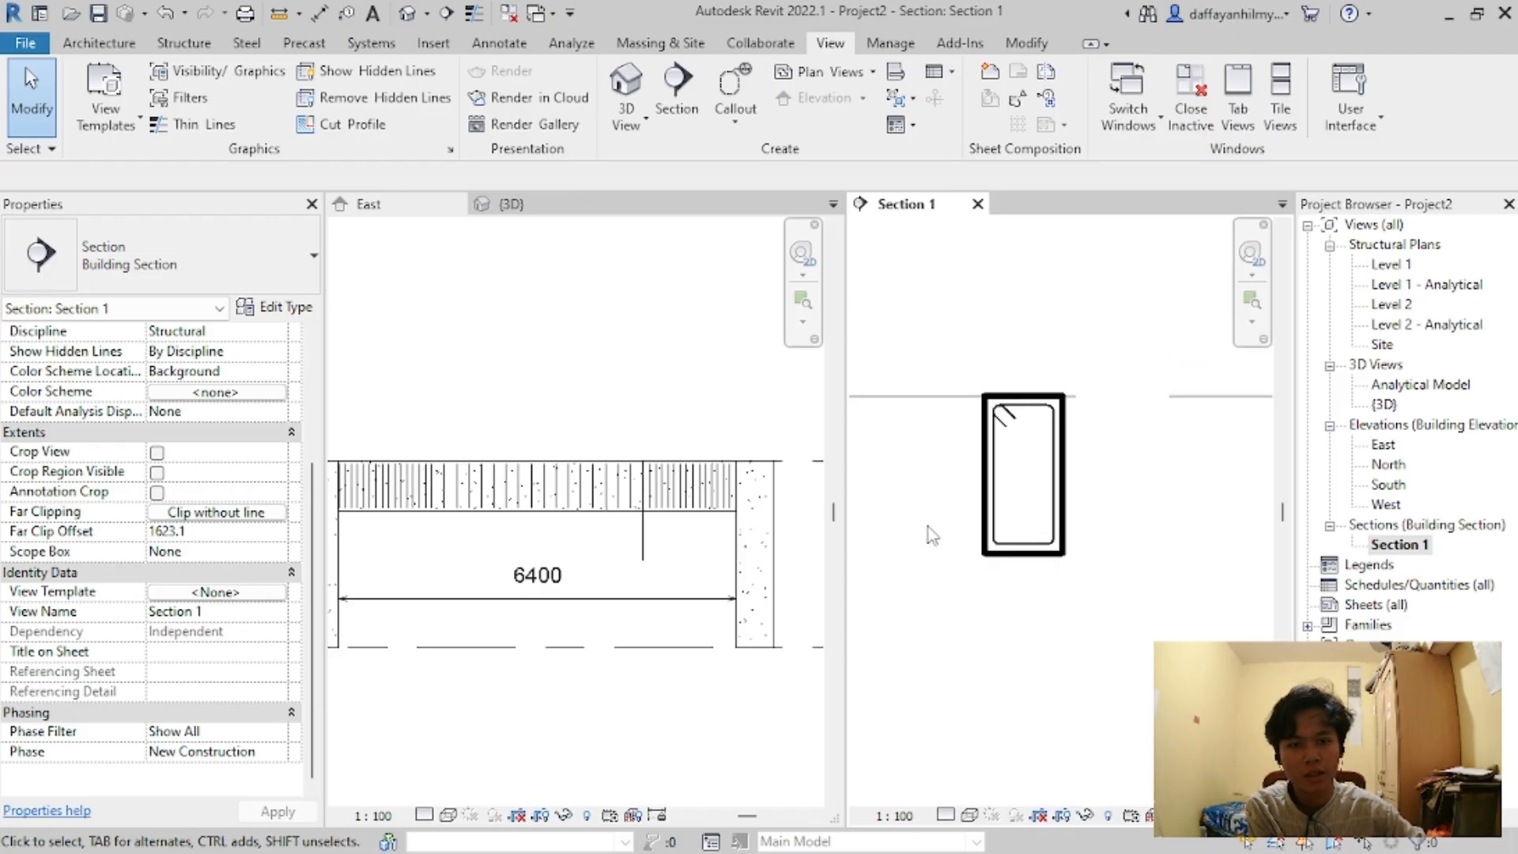
{"action": "scroll", "coordinate": [944, 442], "scroll_direction": "up", "scroll_amount": 3}
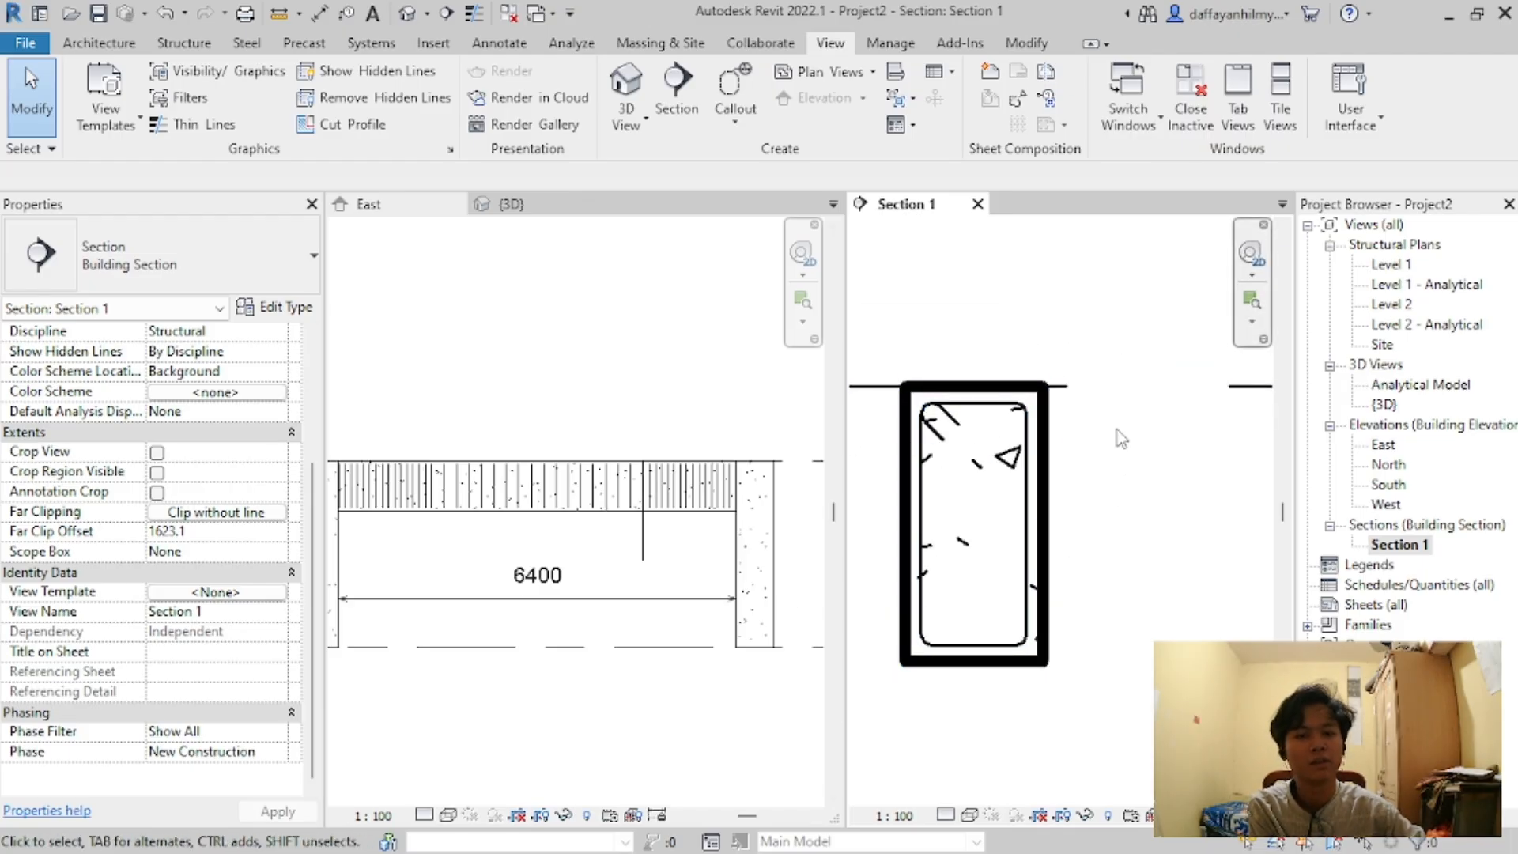
{"action": "scroll", "coordinate": [393, 483], "scroll_direction": "up", "scroll_amount": 2}
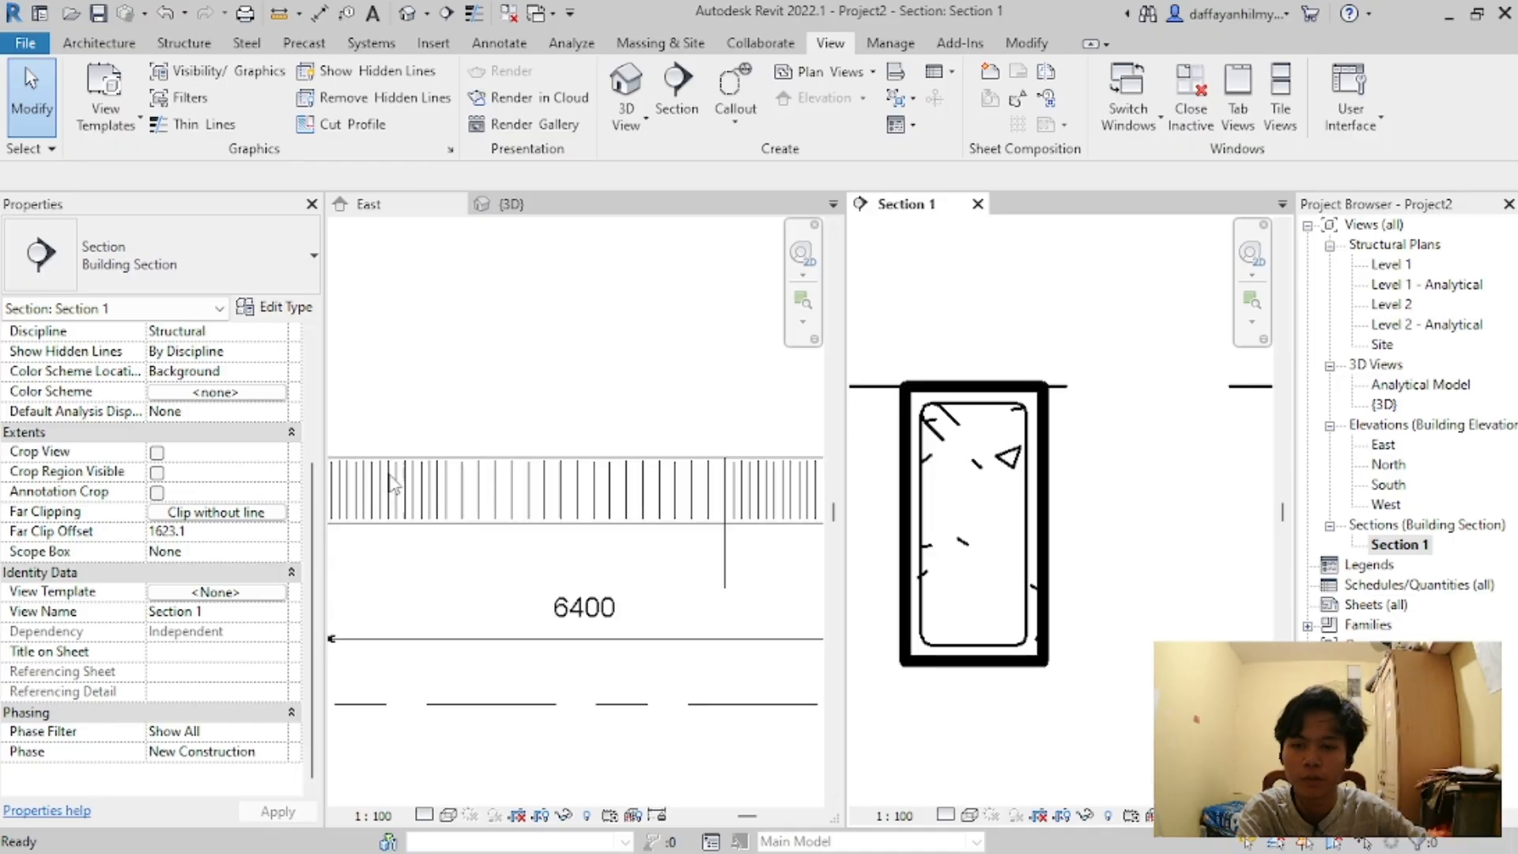
{"action": "scroll", "coordinate": [534, 496], "scroll_direction": "down", "scroll_amount": 2}
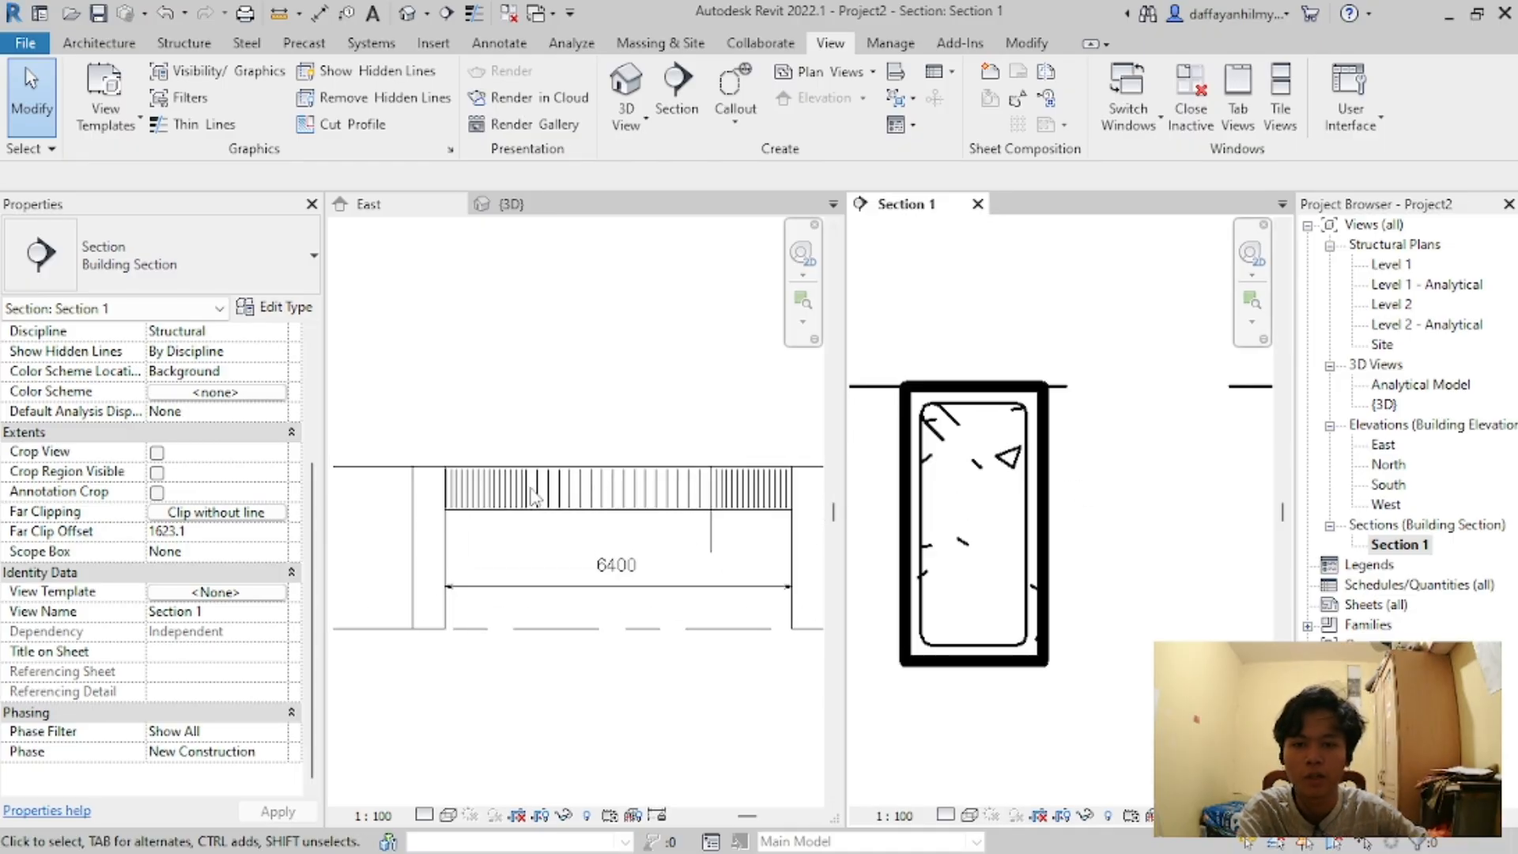
{"action": "scroll", "coordinate": [1059, 431], "scroll_direction": "up", "scroll_amount": 1}
{"action": "scroll", "coordinate": [1125, 396], "scroll_direction": "up", "scroll_amount": 1}
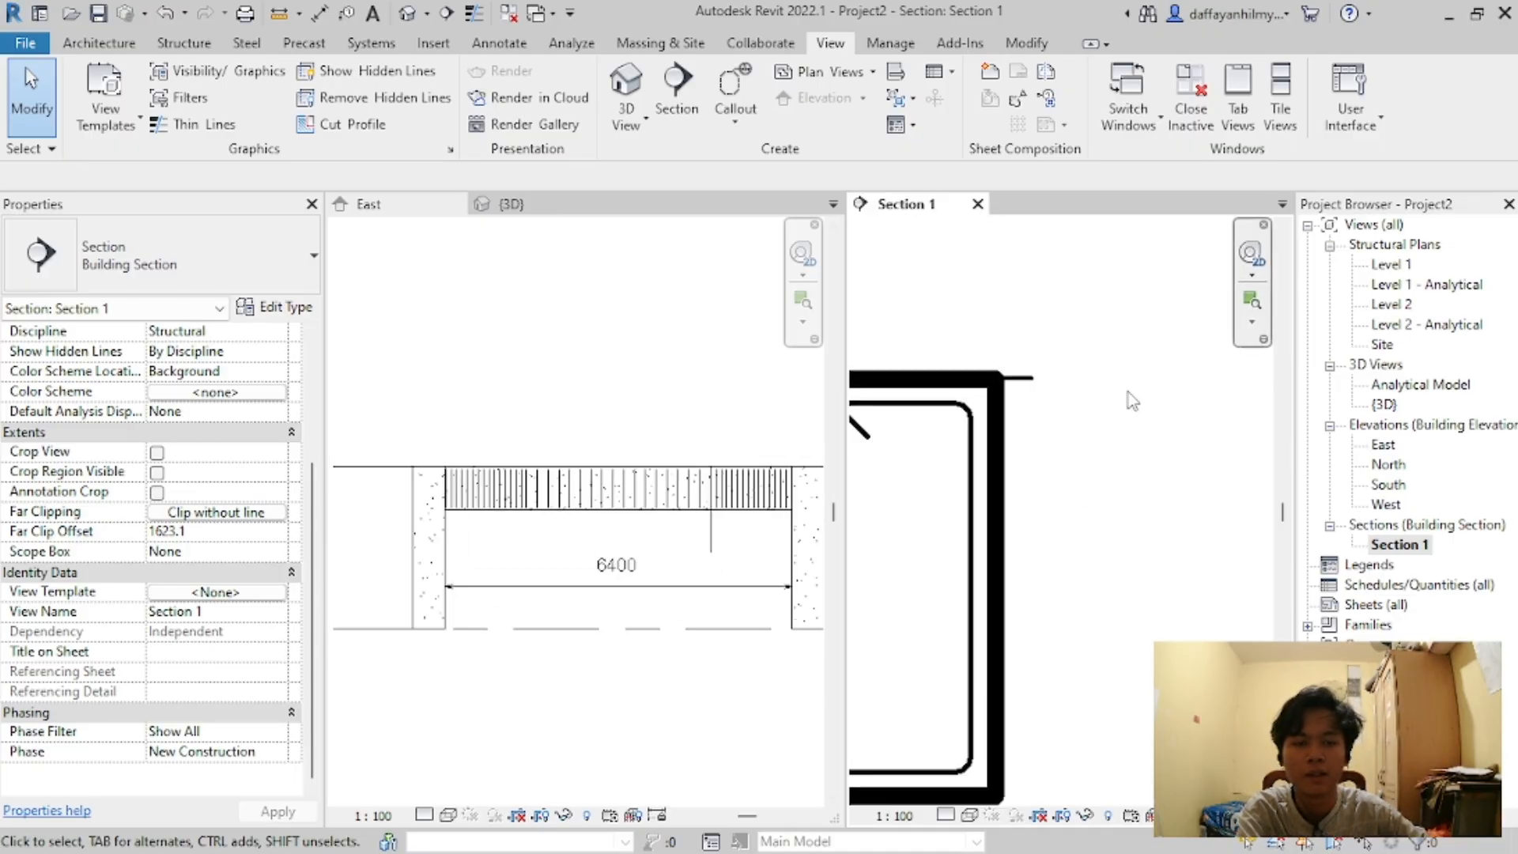
{"action": "scroll", "coordinate": [1235, 424], "scroll_direction": "down", "scroll_amount": 1}
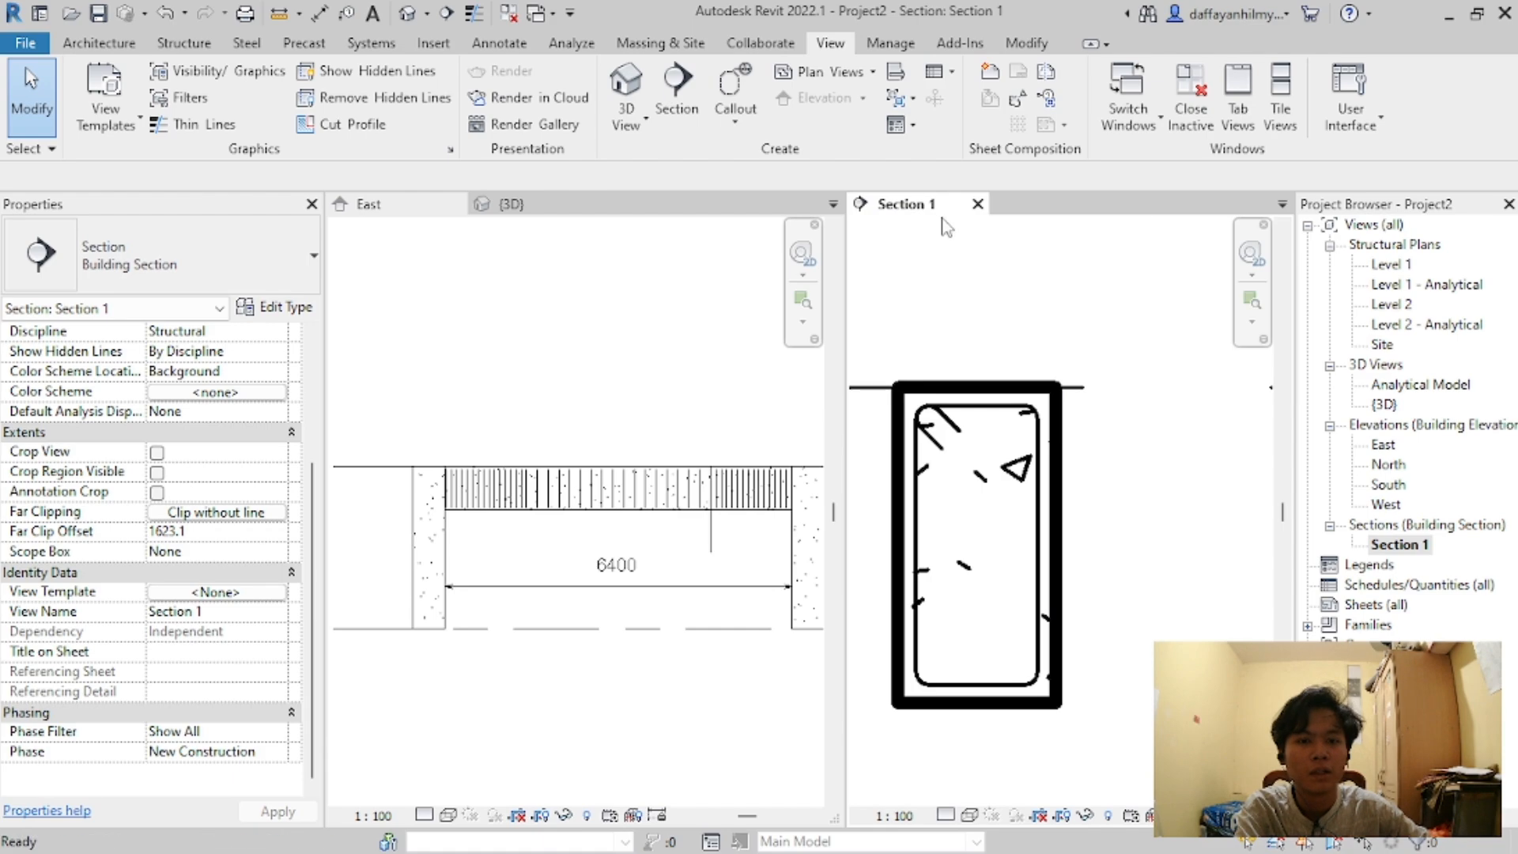
{"action": "left_click", "coordinate": [498, 370]}
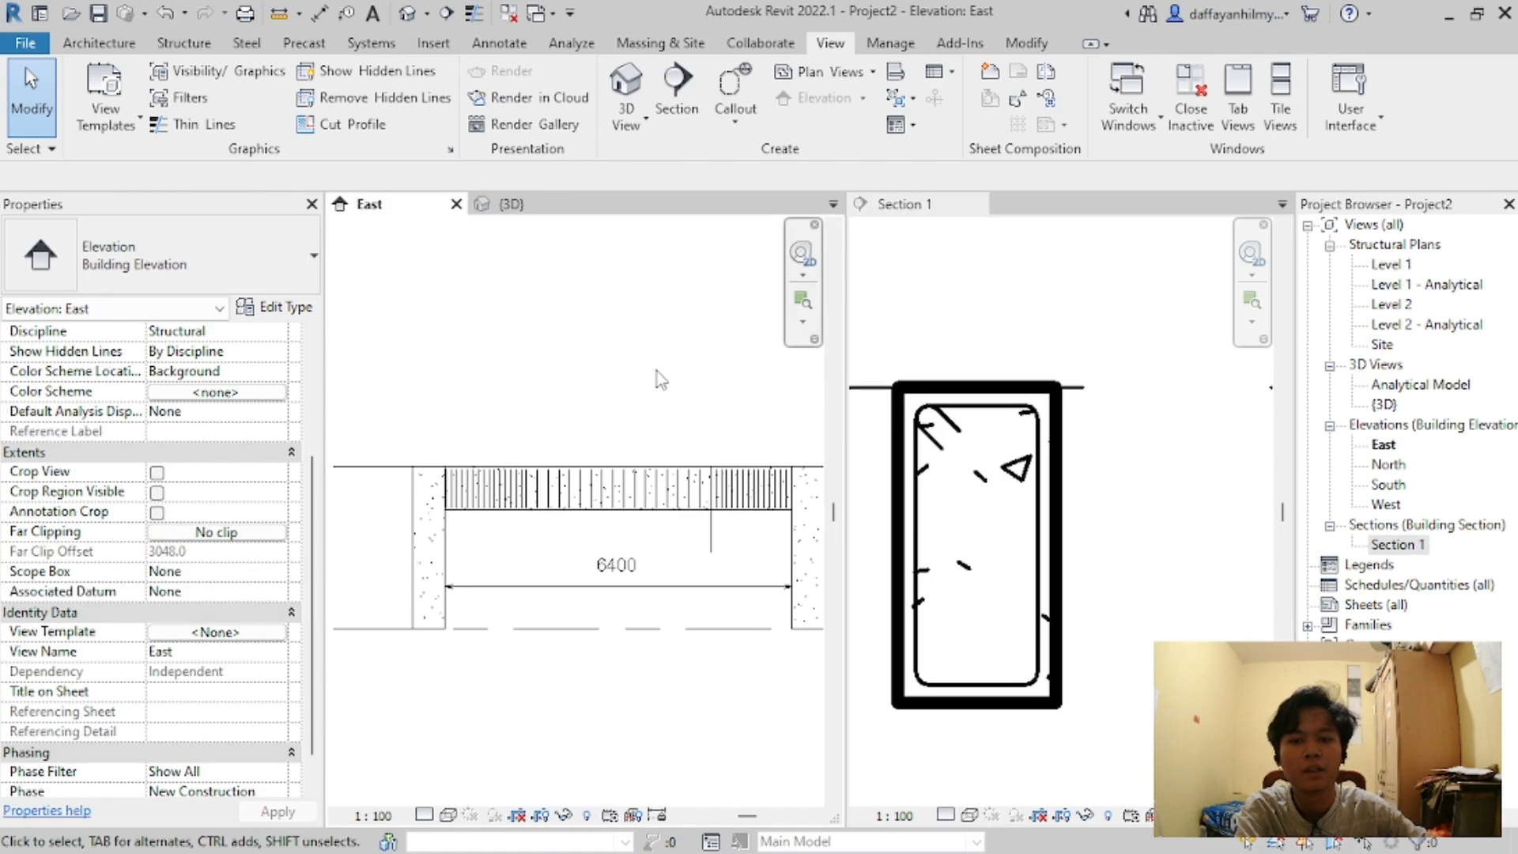
Step: Make Section 1 the active view and bring up the structural reinforcement tools for placing rebar in the beam
{"action": "left_click", "coordinate": [1167, 286]}
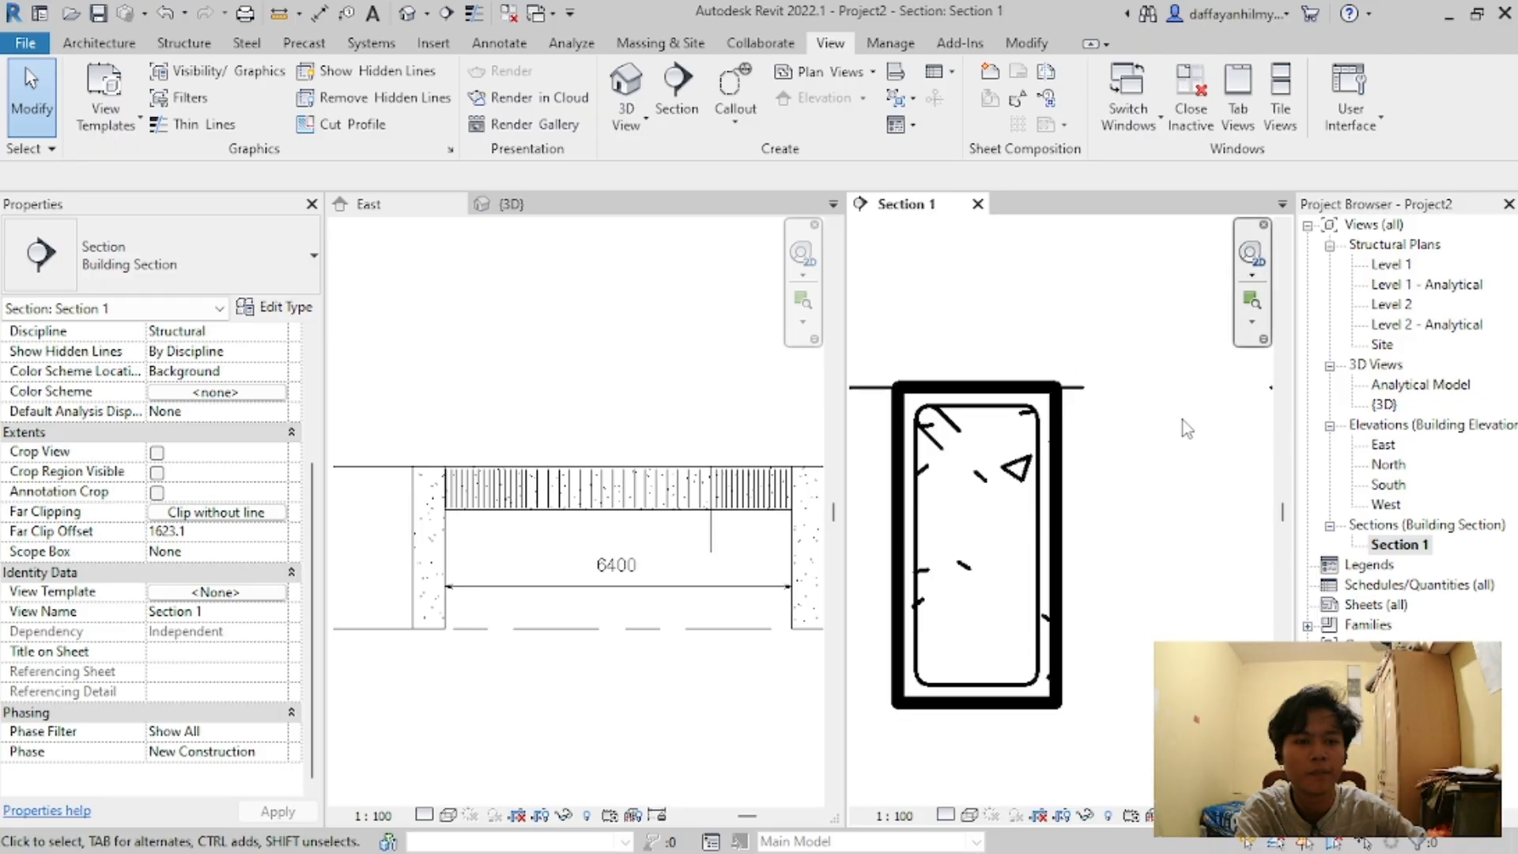
{"action": "left_click", "coordinate": [182, 44]}
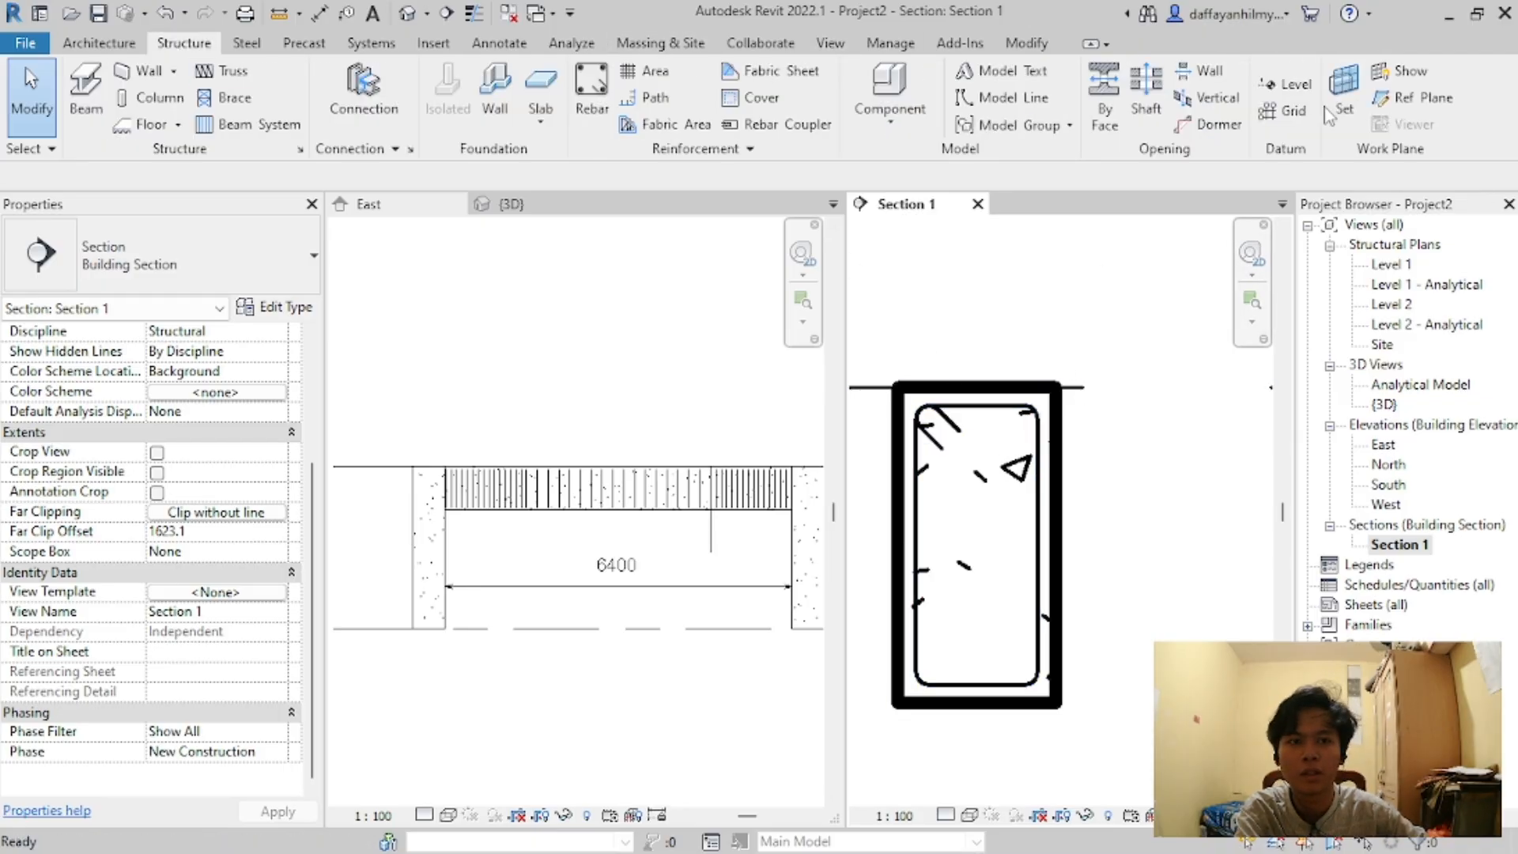
{"action": "left_click", "coordinate": [1071, 388]}
{"action": "left_click", "coordinate": [1124, 374]}
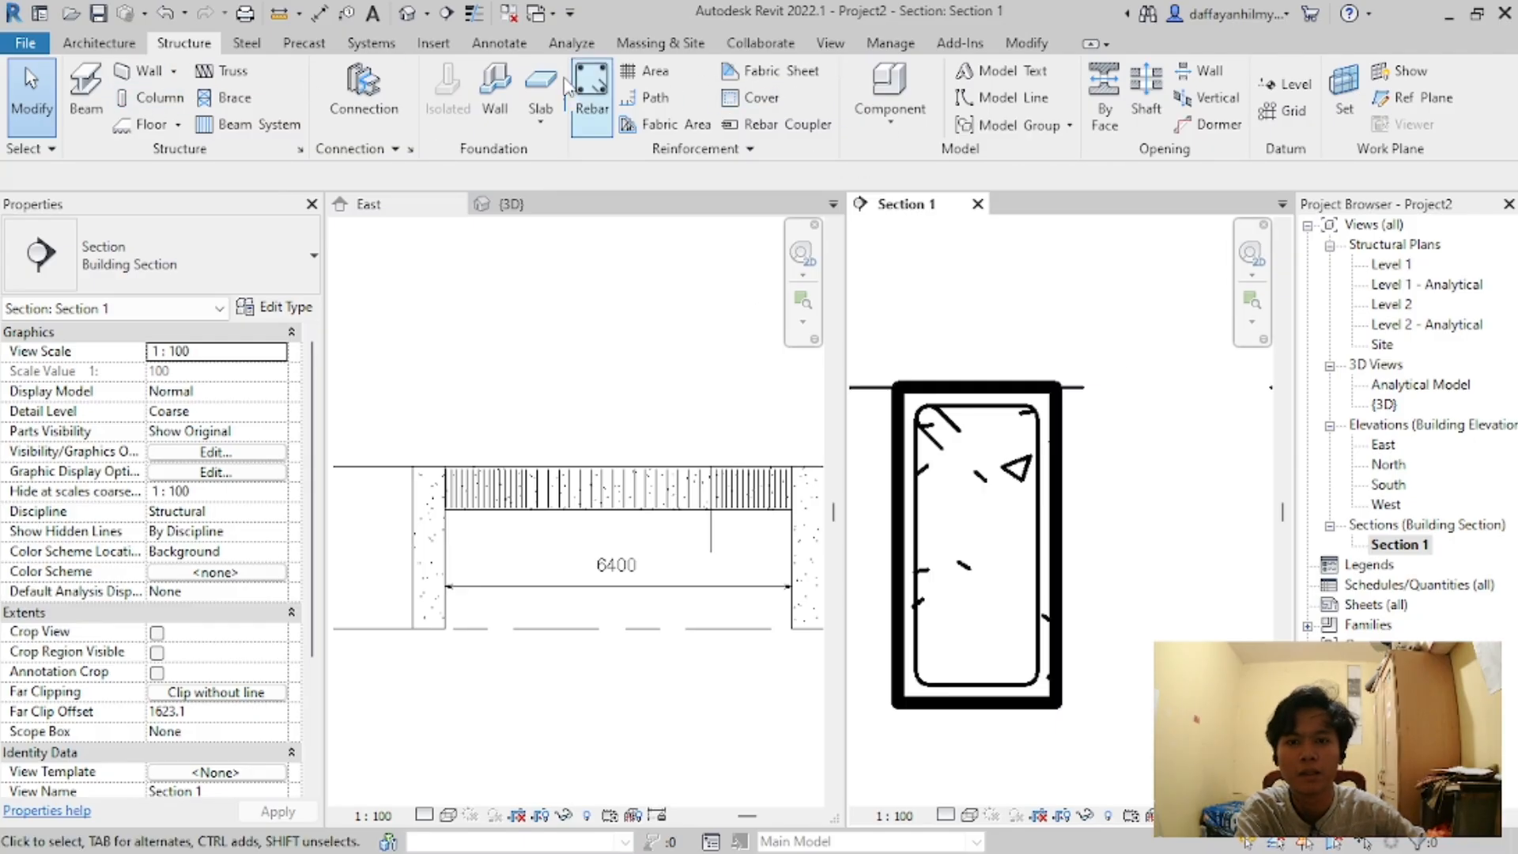
Step: Start placing structural rebar in the Section 1 view with the straight bar shape M_00
{"action": "left_click", "coordinate": [589, 93]}
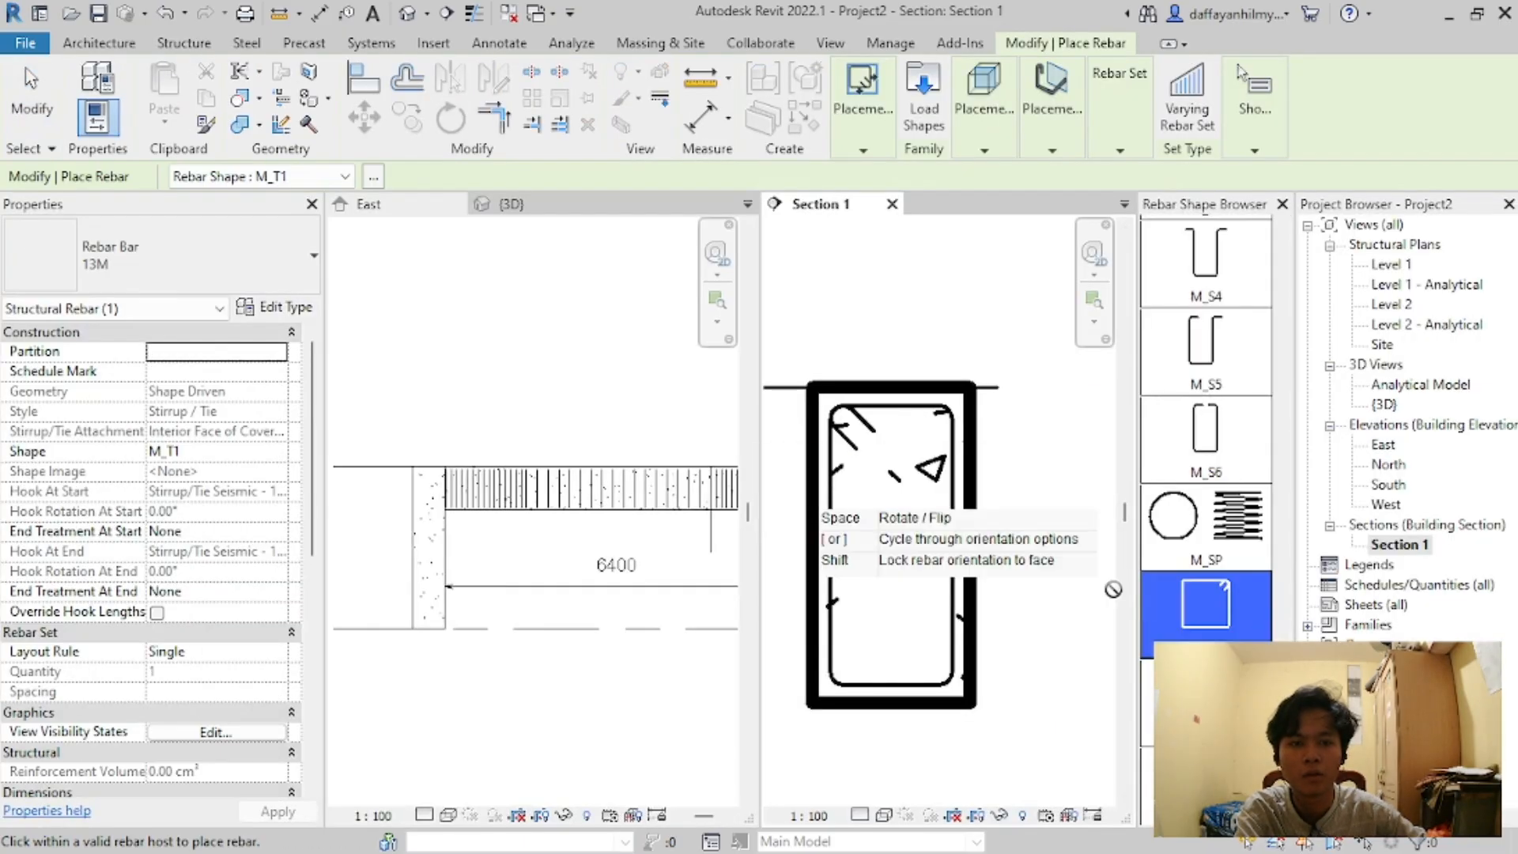
{"action": "scroll", "coordinate": [1249, 514], "scroll_direction": "up", "scroll_amount": 15}
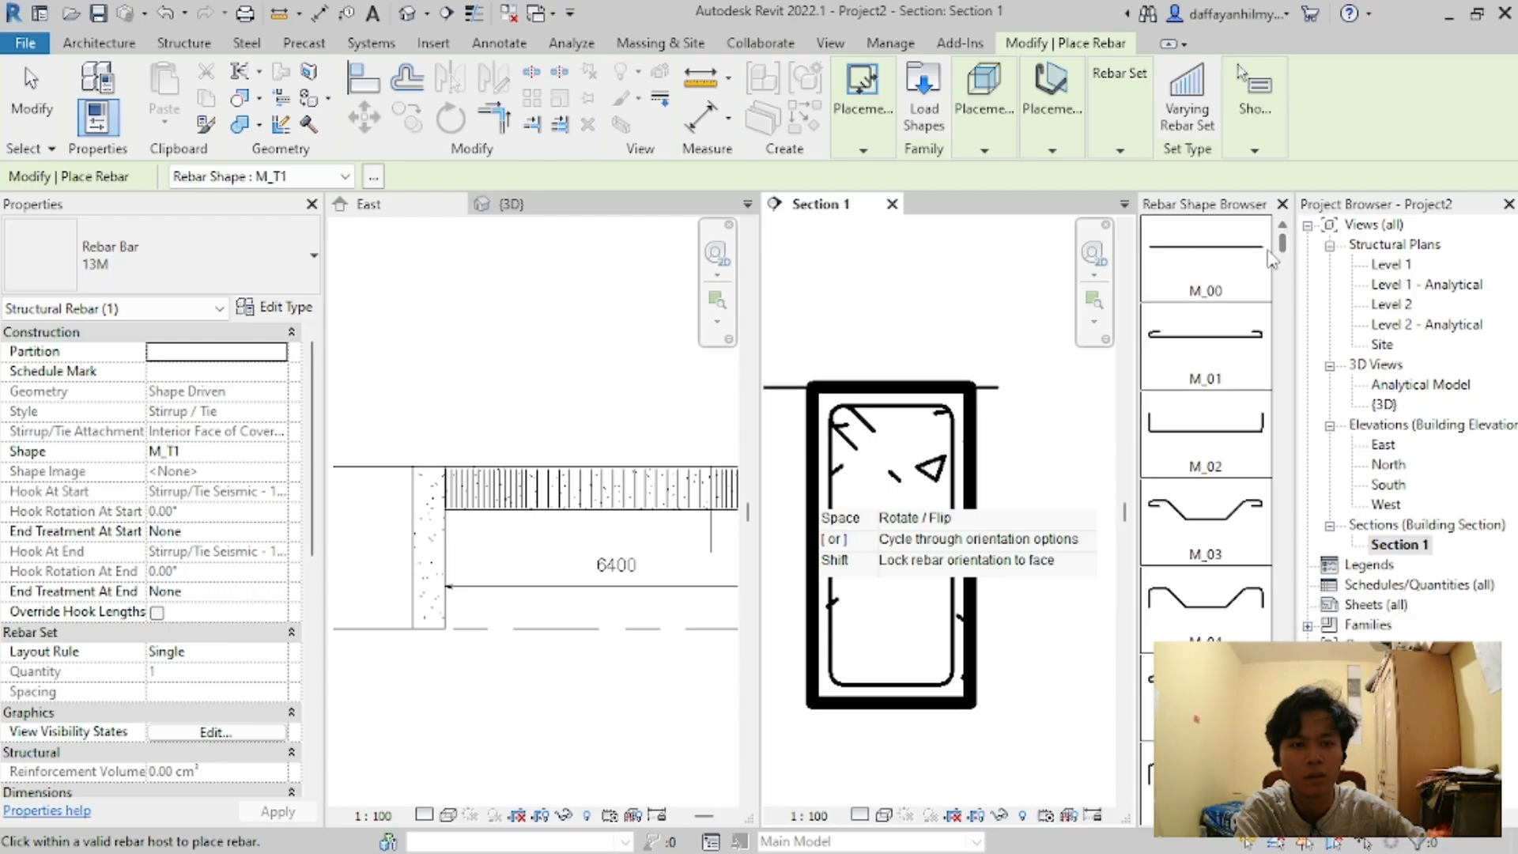
{"action": "left_click", "coordinate": [1195, 263]}
{"action": "scroll", "coordinate": [909, 545], "scroll_direction": "up", "scroll_amount": 3}
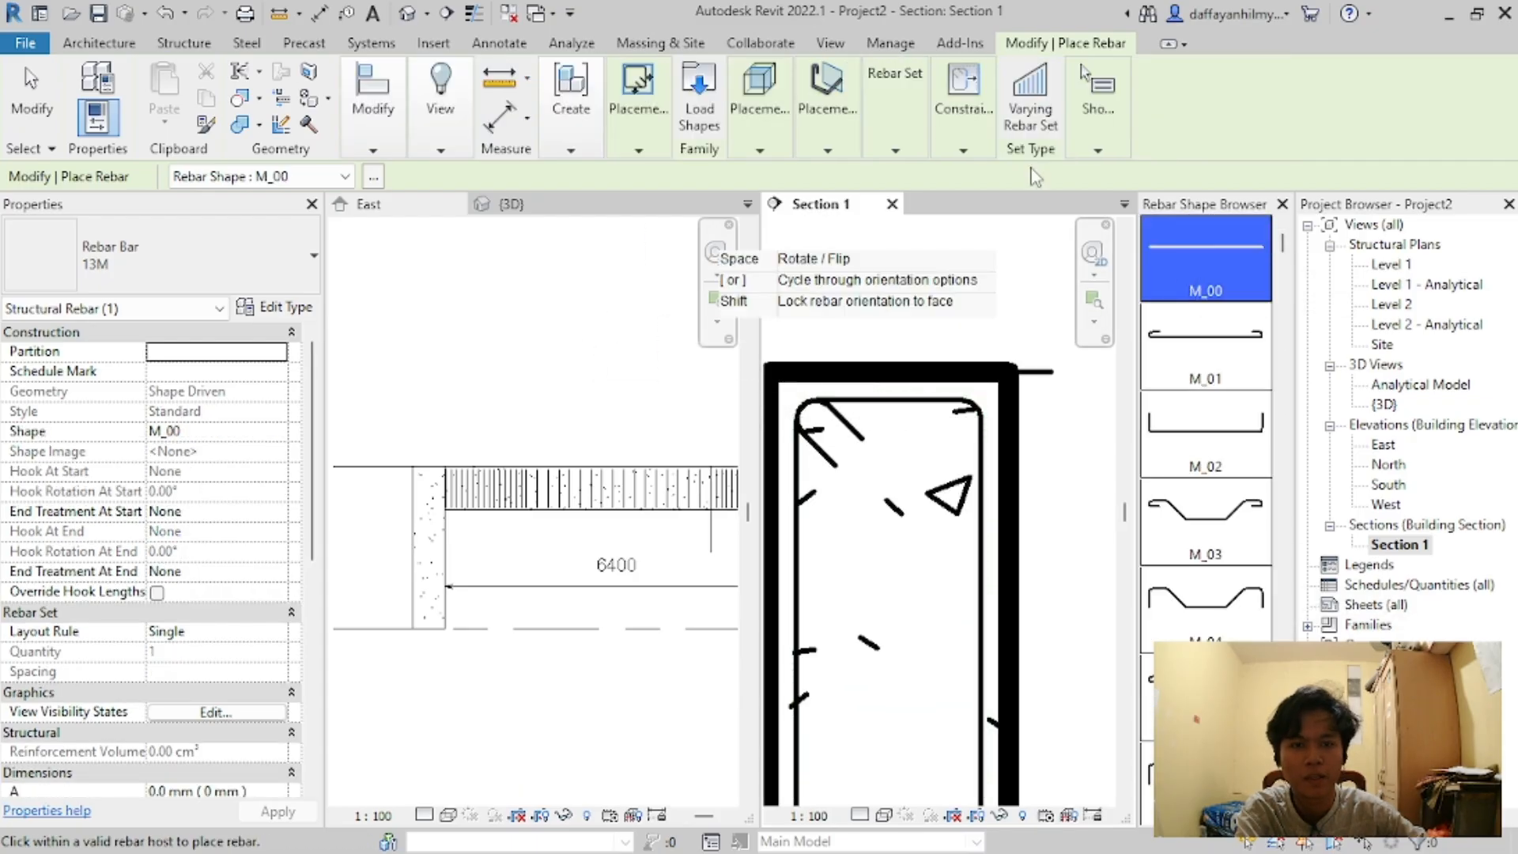
{"action": "scroll", "coordinate": [909, 545], "scroll_direction": "down", "scroll_amount": 4}
{"action": "scroll", "coordinate": [901, 526], "scroll_direction": "up", "scroll_amount": 2}
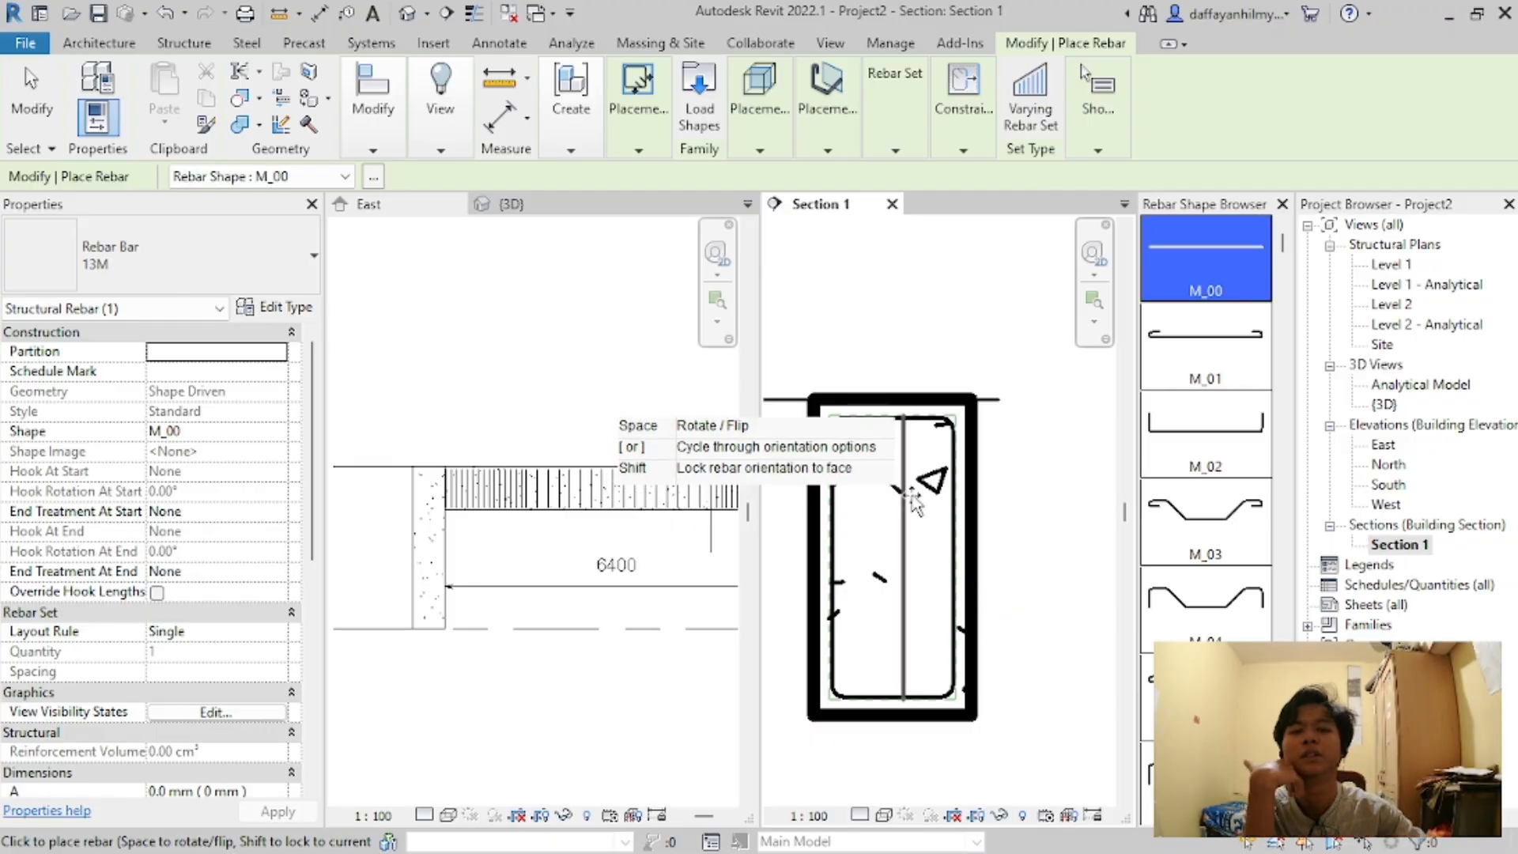
Step: Set the rebar placement plane to Near Cover Reference and the placement orientation to Parallel to Cover
{"action": "left_click", "coordinate": [762, 151]}
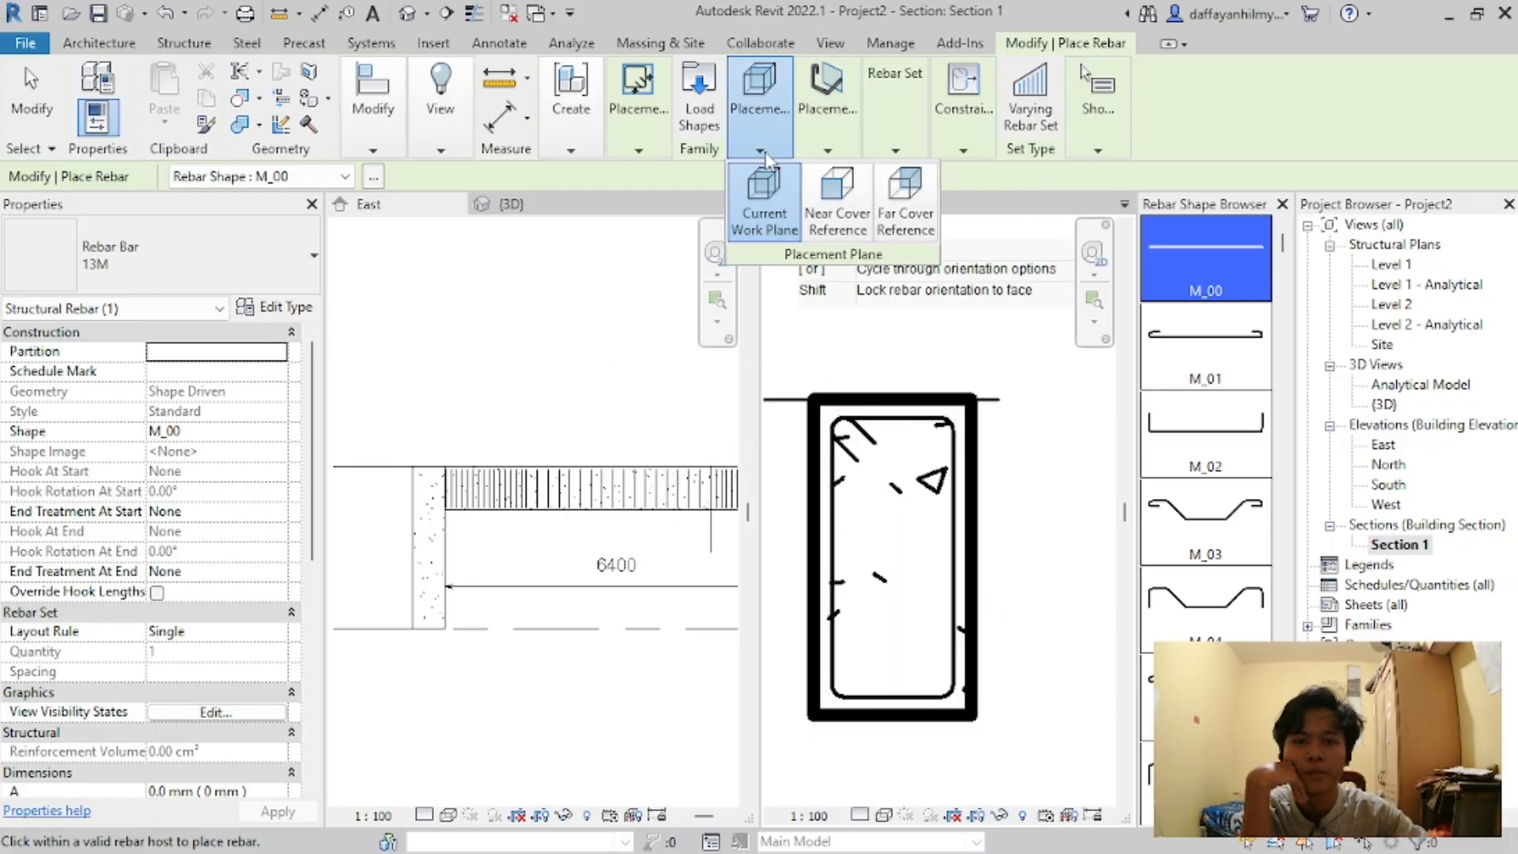
{"action": "left_click", "coordinate": [834, 194]}
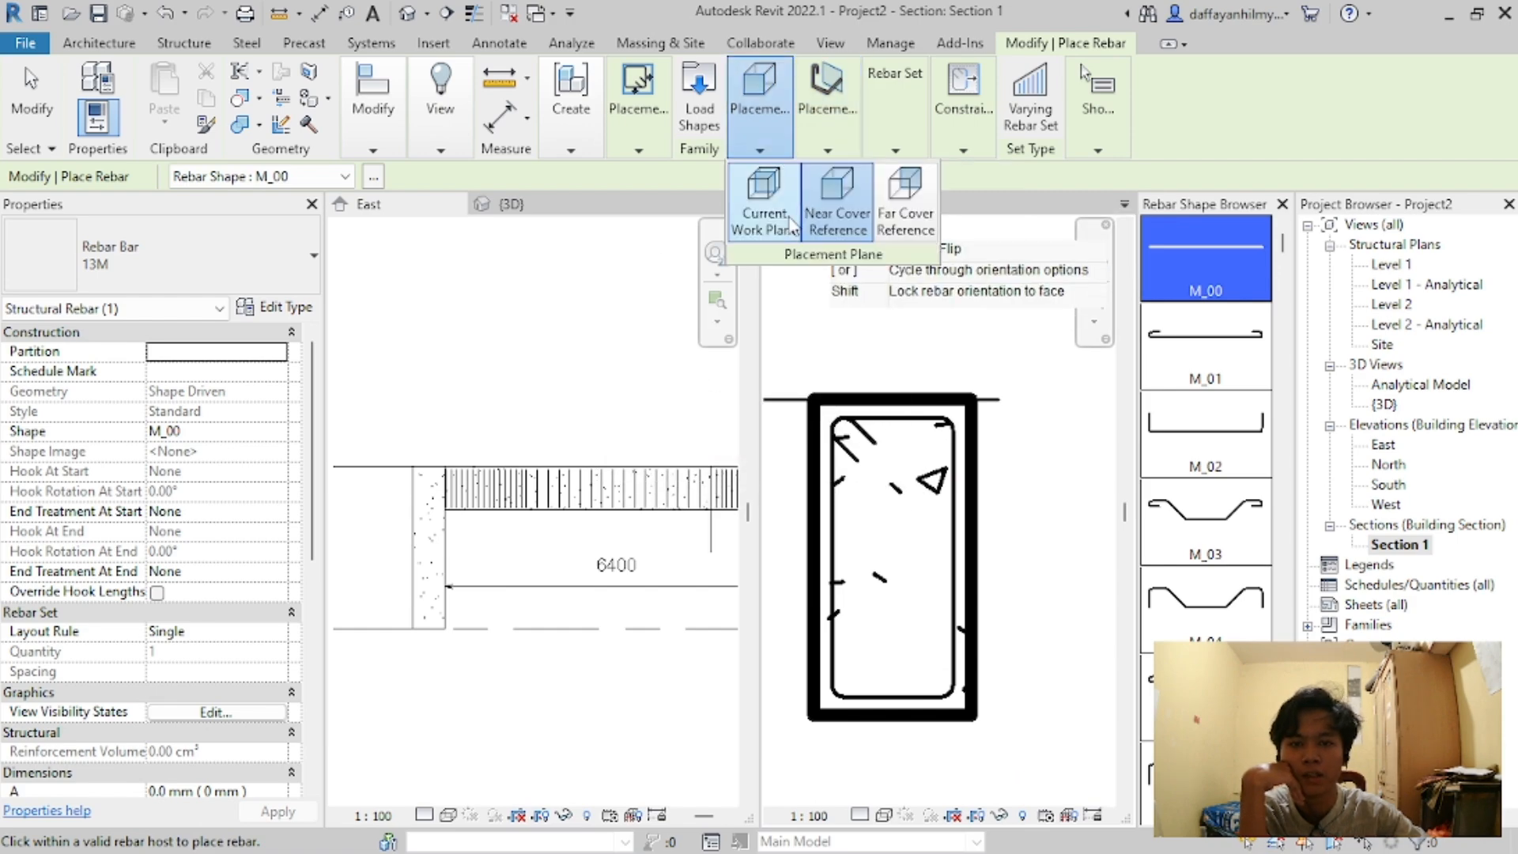
{"action": "mouse_move", "coordinate": [839, 105]}
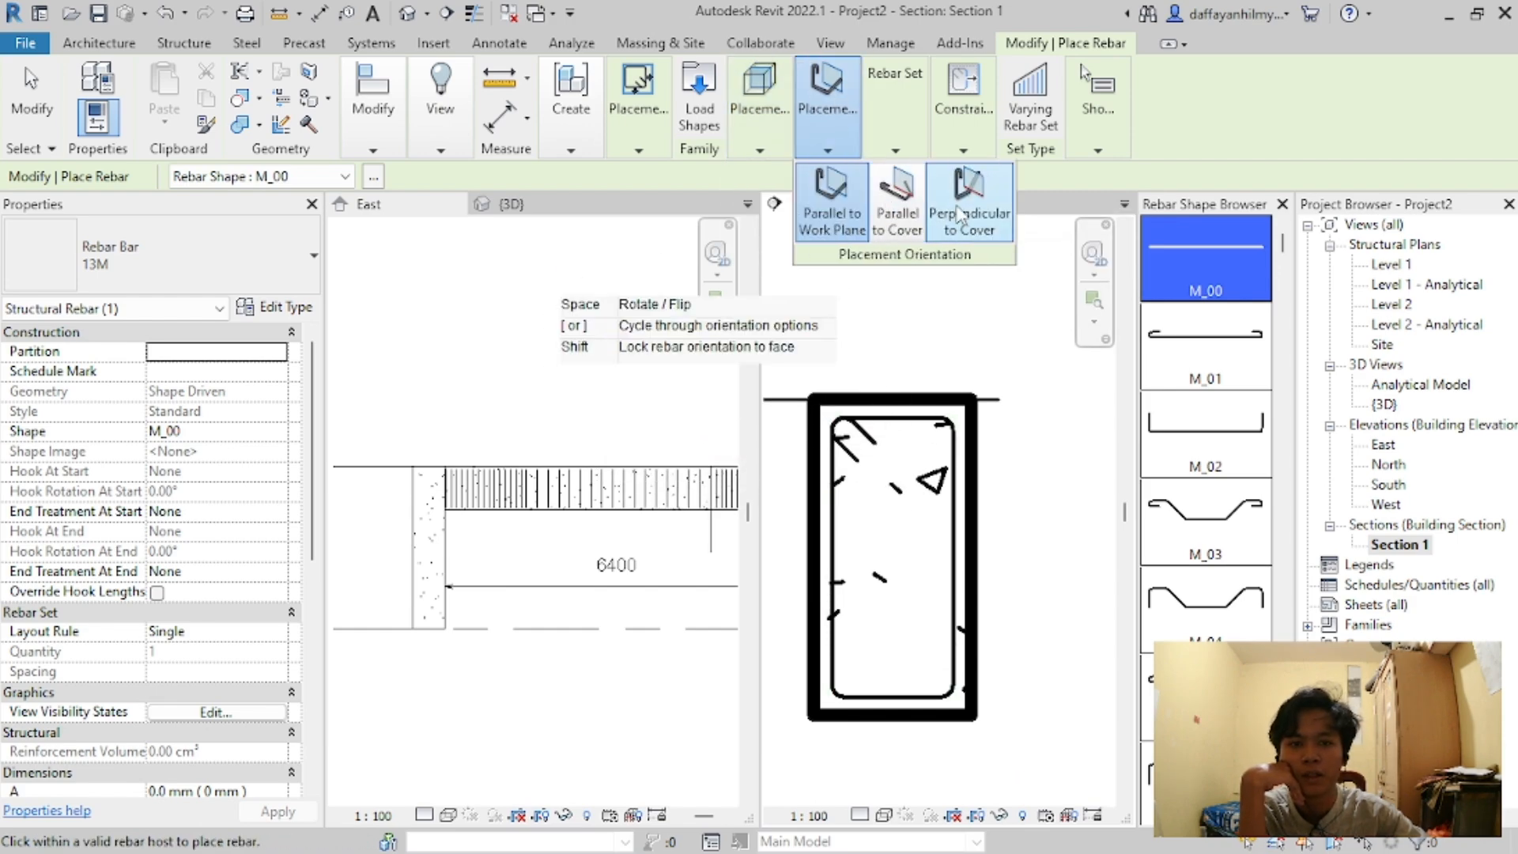
{"action": "left_click", "coordinate": [897, 197]}
Step: Place one 13M straight bar inside the stirrup in the upper middle of the beam section
{"action": "scroll", "coordinate": [941, 459], "scroll_direction": "up", "scroll_amount": 6}
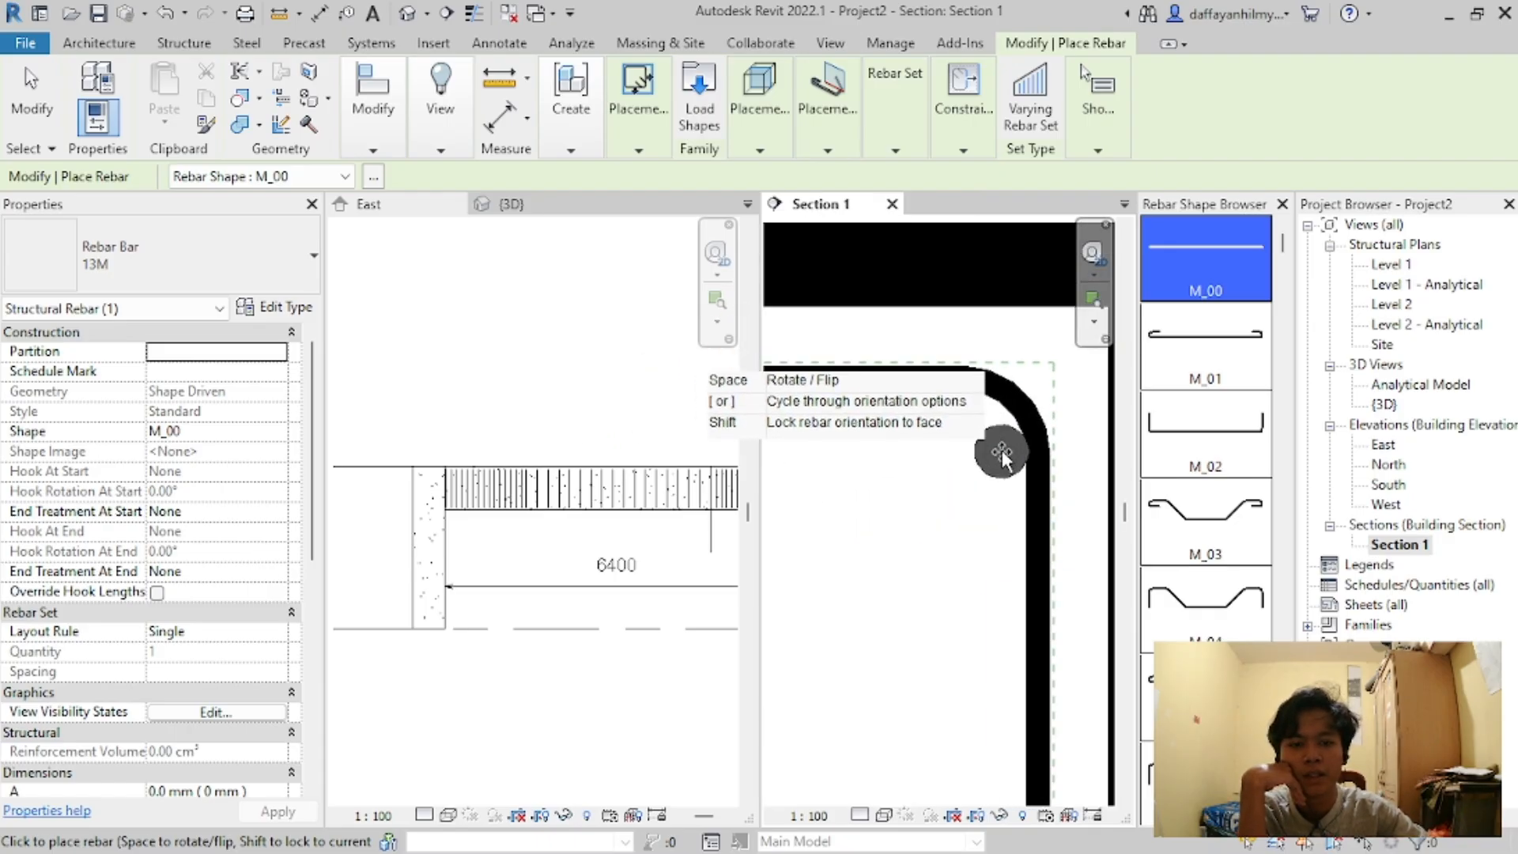
{"action": "scroll", "coordinate": [985, 447], "scroll_direction": "down", "scroll_amount": 4}
{"action": "left_click", "coordinate": [904, 491]}
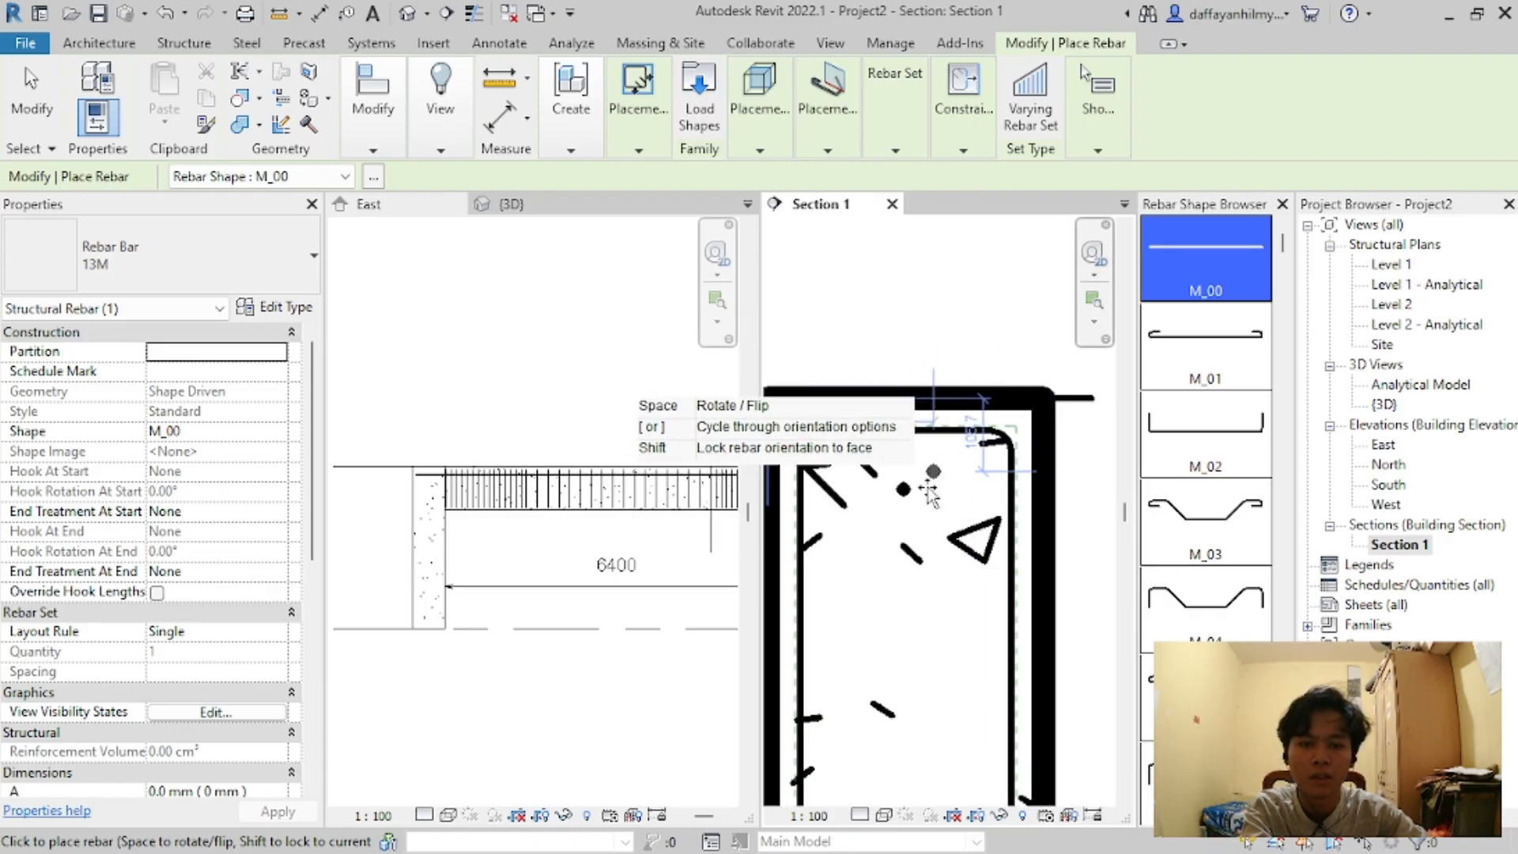
{"action": "key", "text": "Escape"}
{"action": "left_click", "coordinate": [988, 489]}
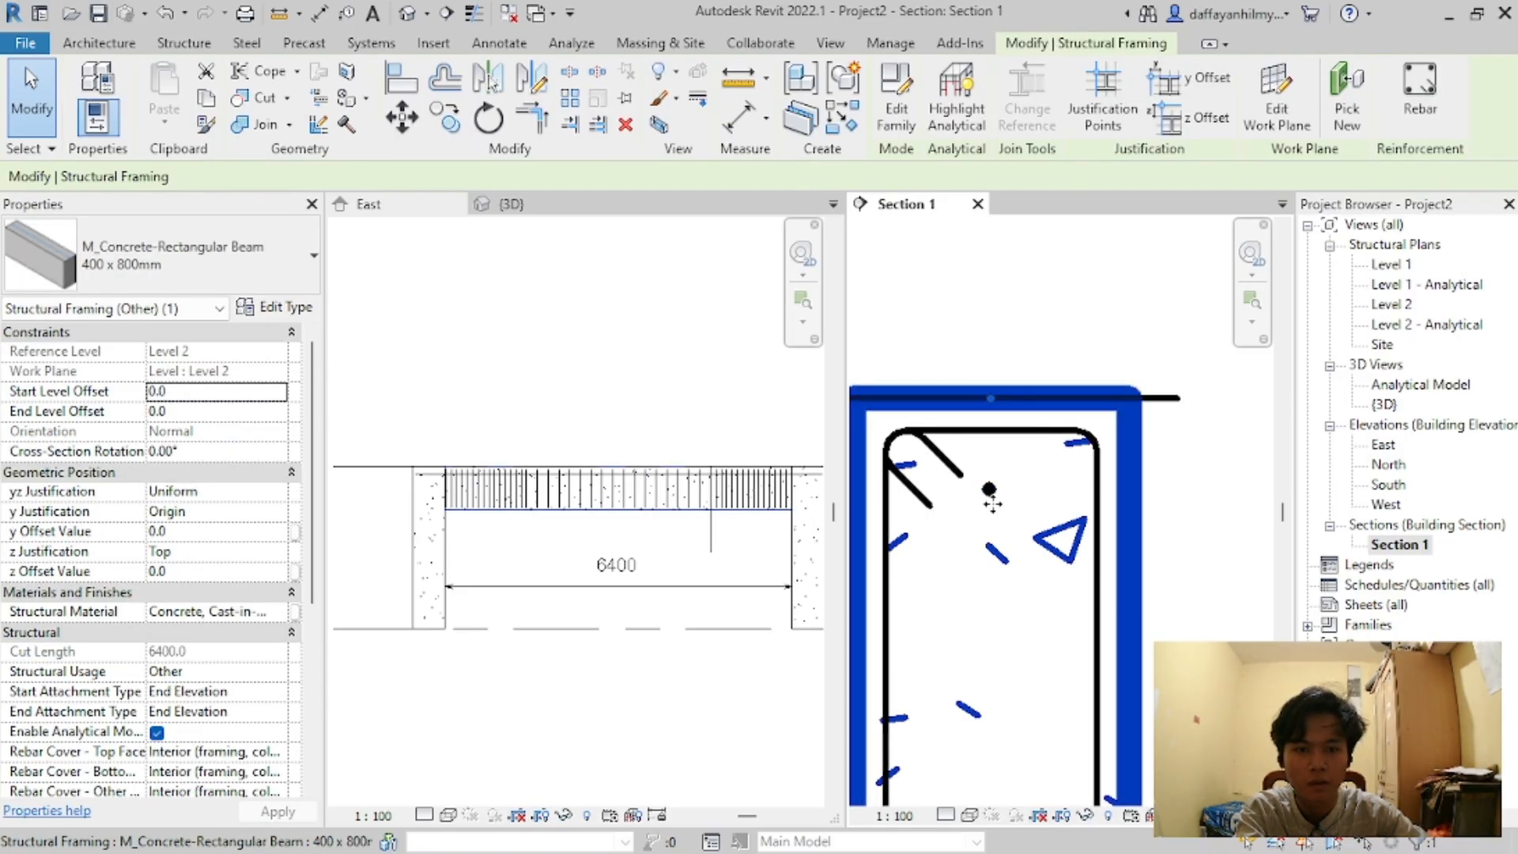
{"action": "key", "text": "Escape"}
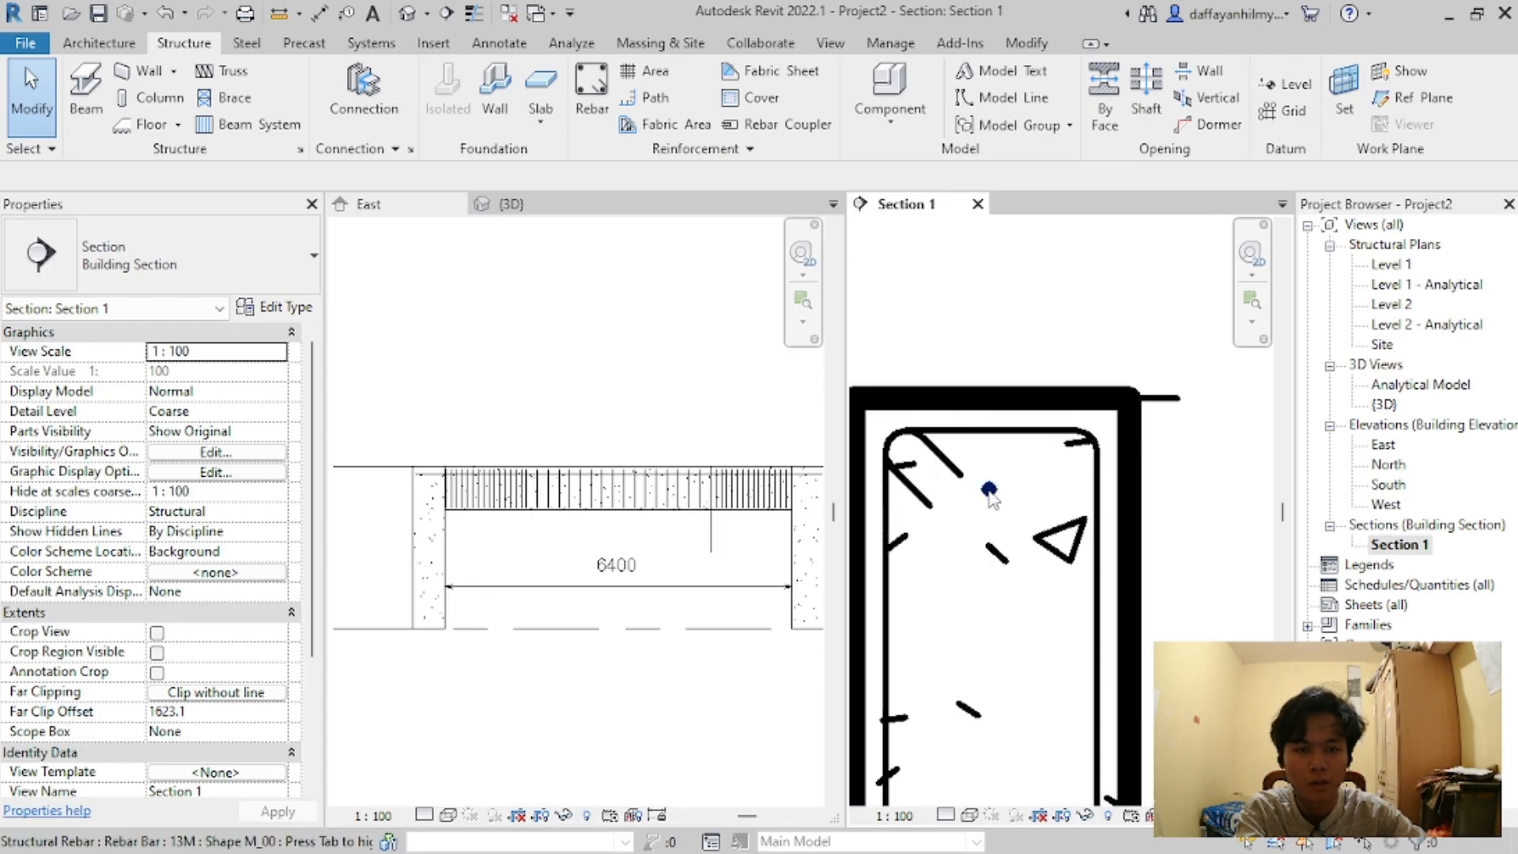
{"action": "left_click", "coordinate": [992, 486]}
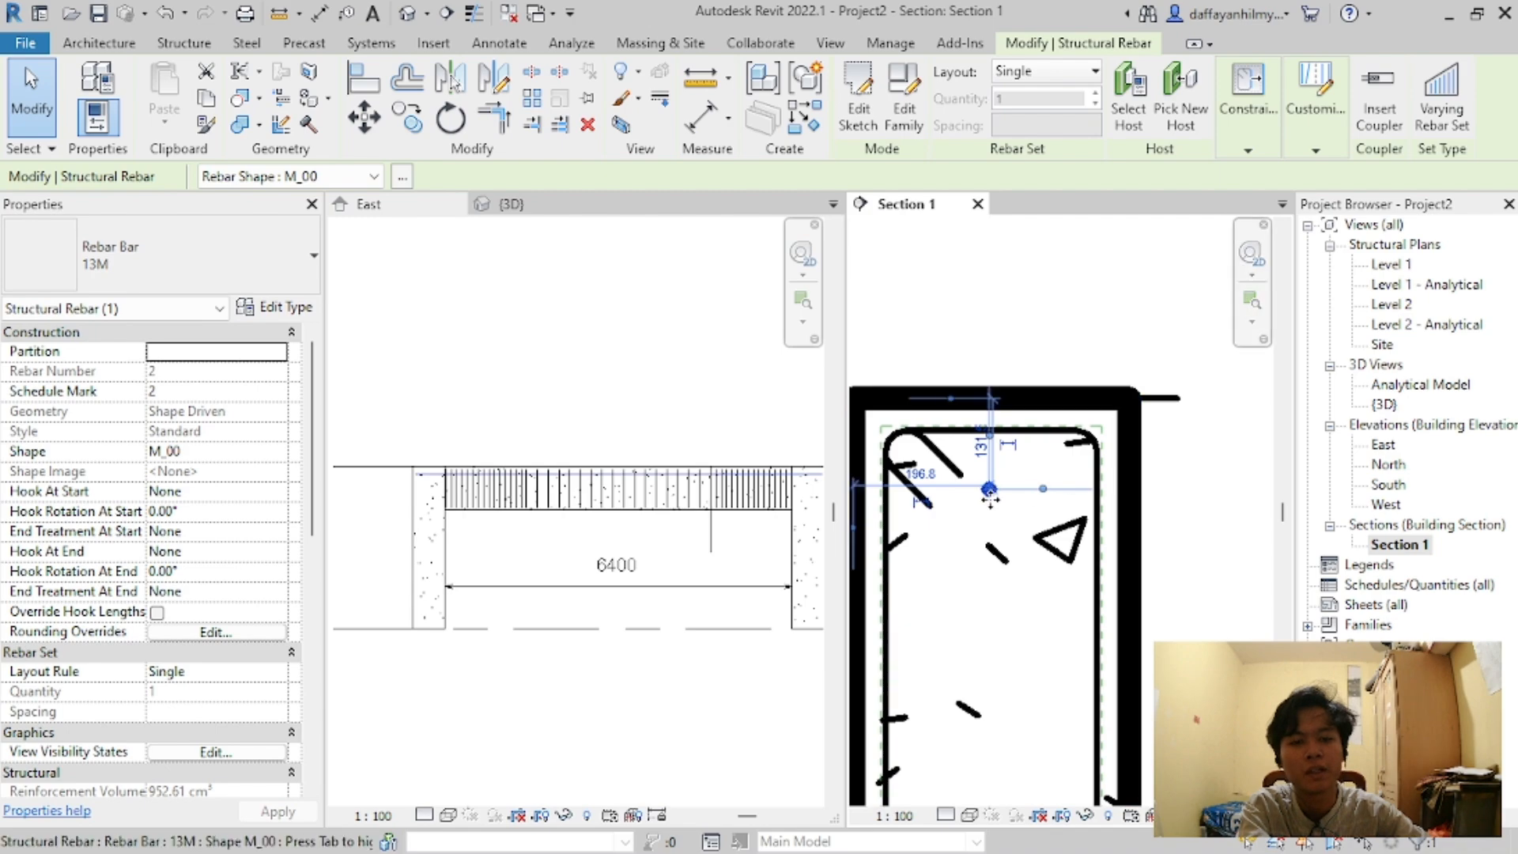
{"action": "key", "text": "Escape"}
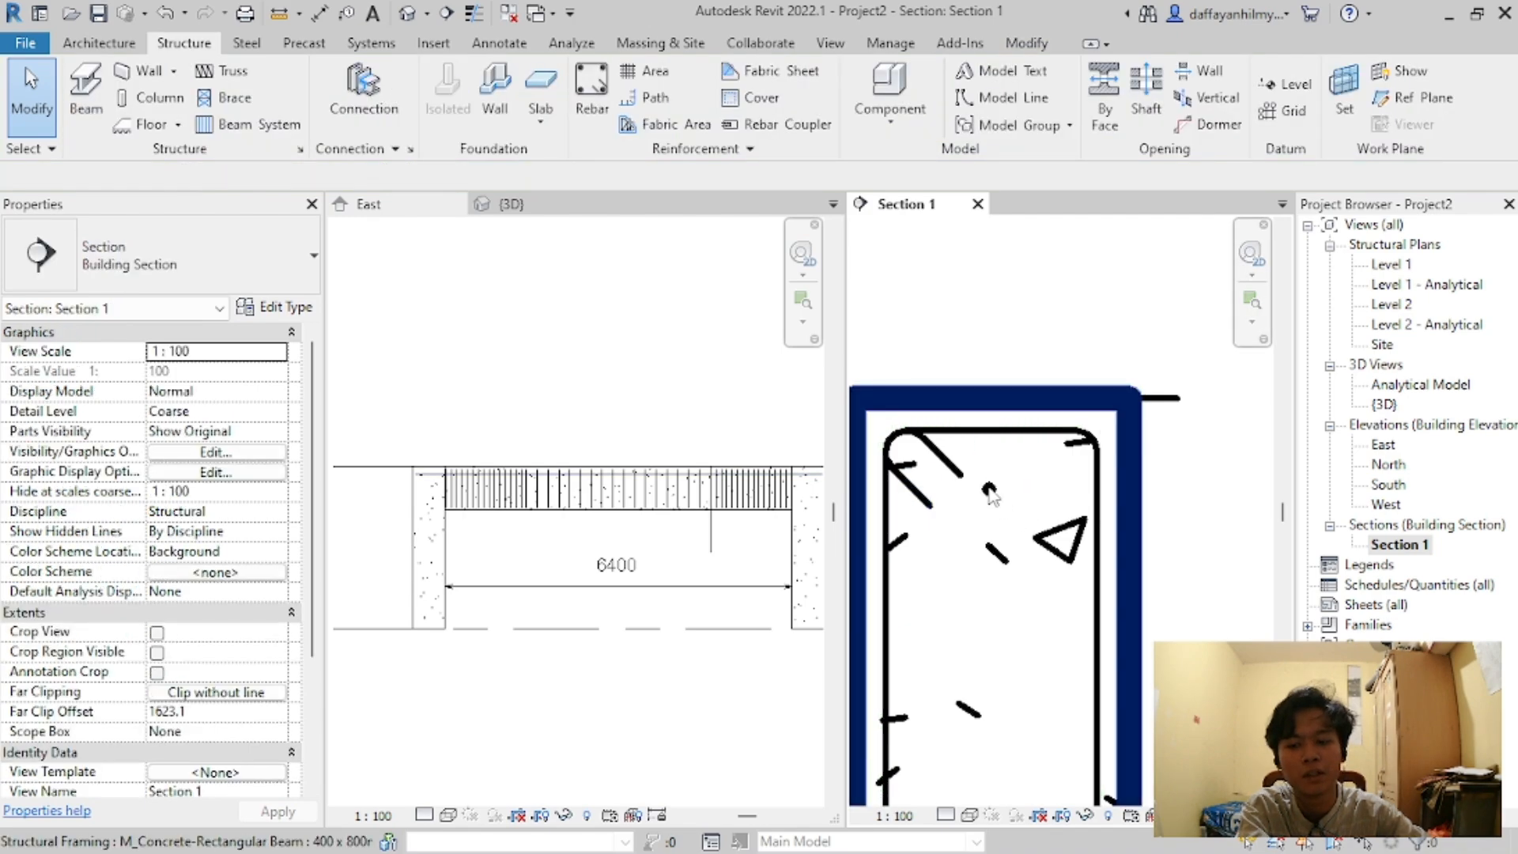
Step: Change the placed straight bar's layout rule to Fixed Number and set its quantity to 4
{"action": "left_click", "coordinate": [957, 558]}
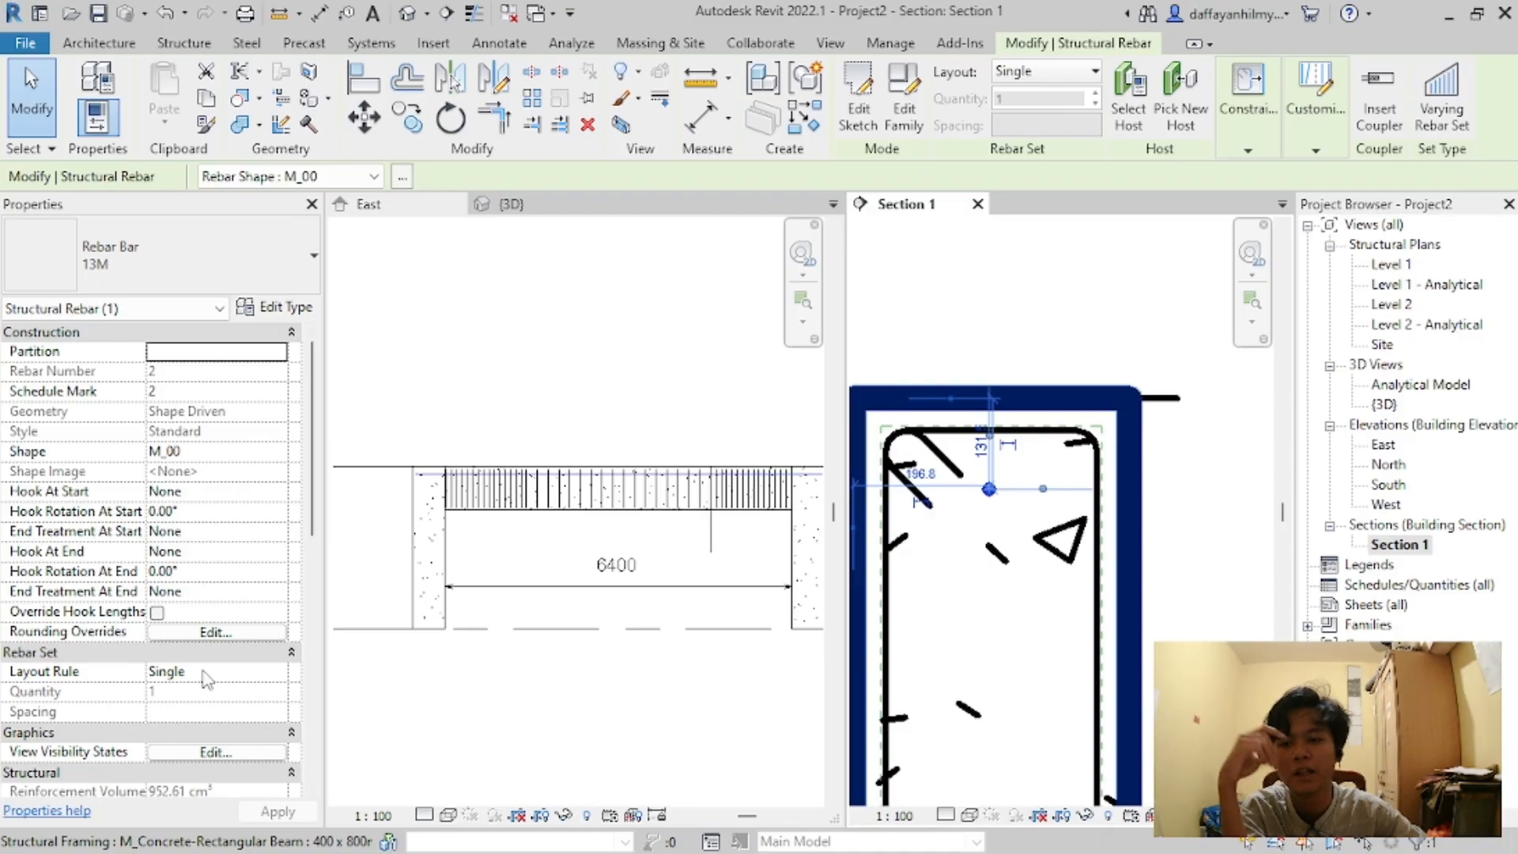
{"action": "left_click", "coordinate": [176, 674]}
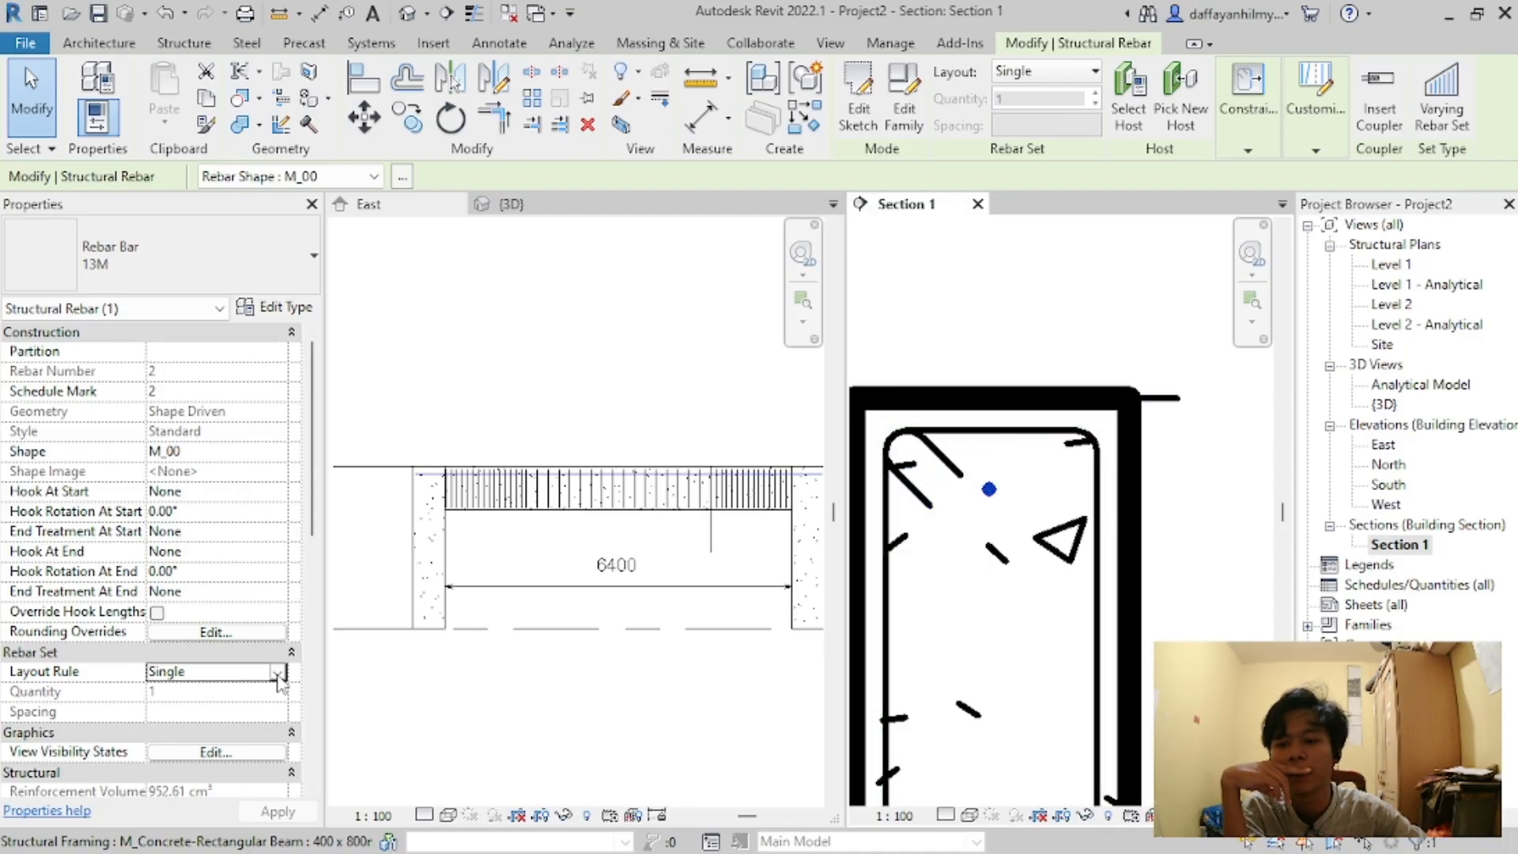
{"action": "left_click", "coordinate": [276, 672]}
{"action": "left_click", "coordinate": [207, 709]}
{"action": "left_click", "coordinate": [272, 694]}
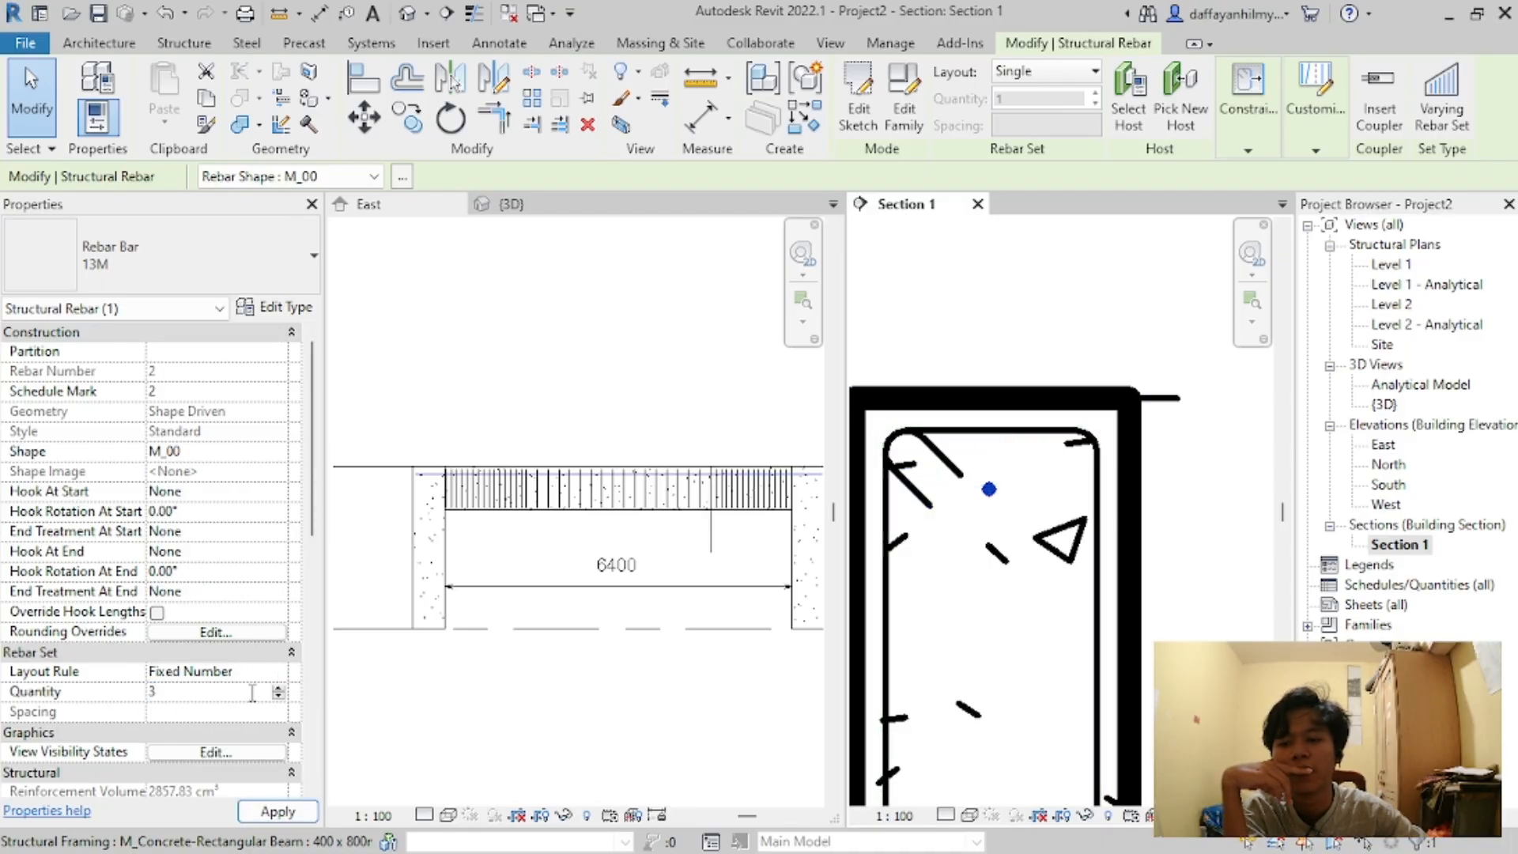
{"action": "left_click", "coordinate": [266, 814]}
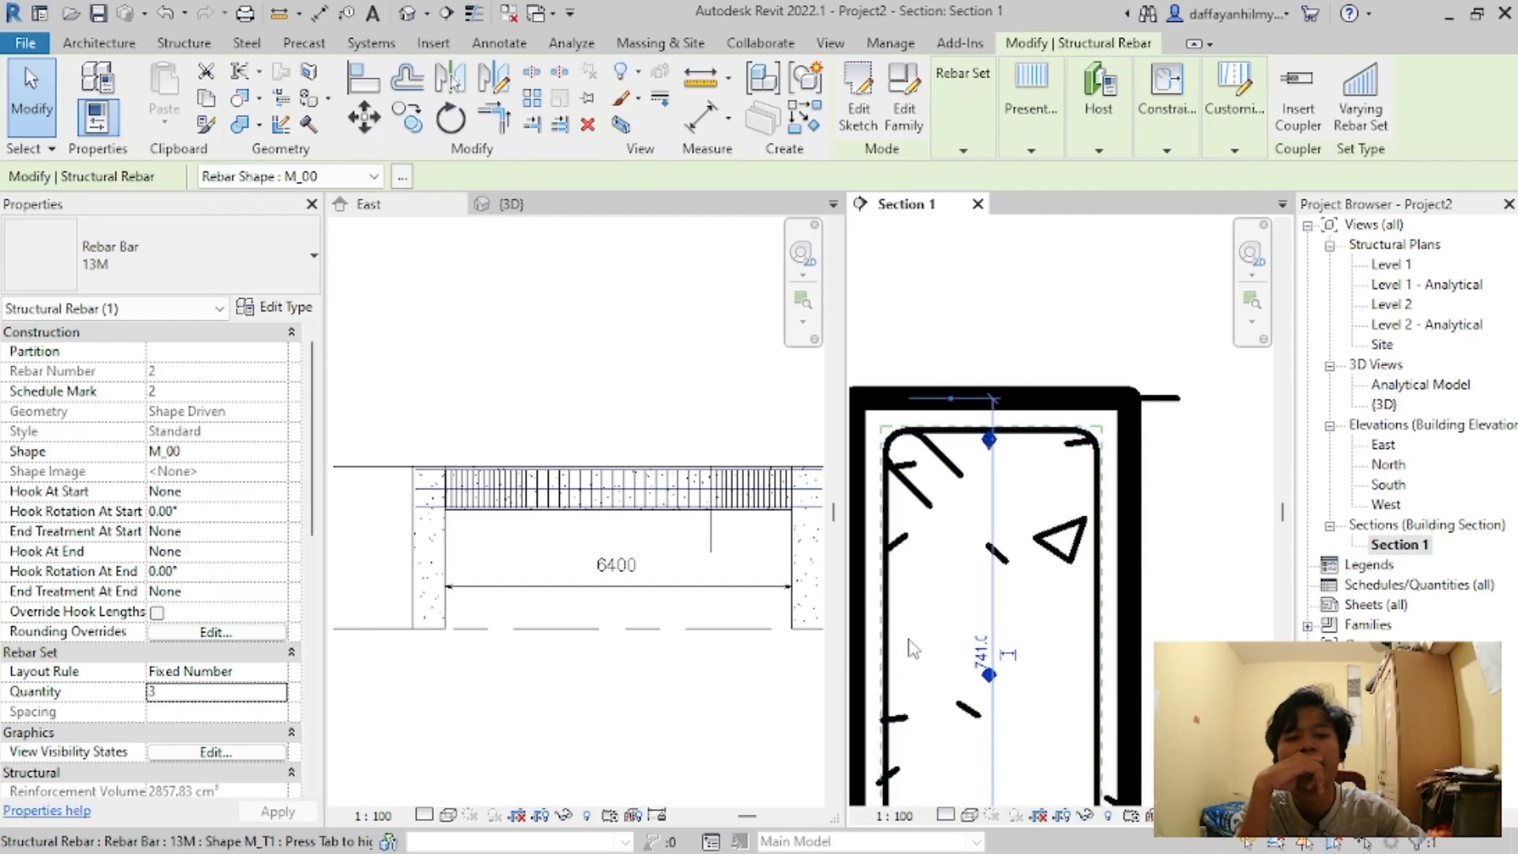
{"action": "left_click", "coordinate": [163, 693]}
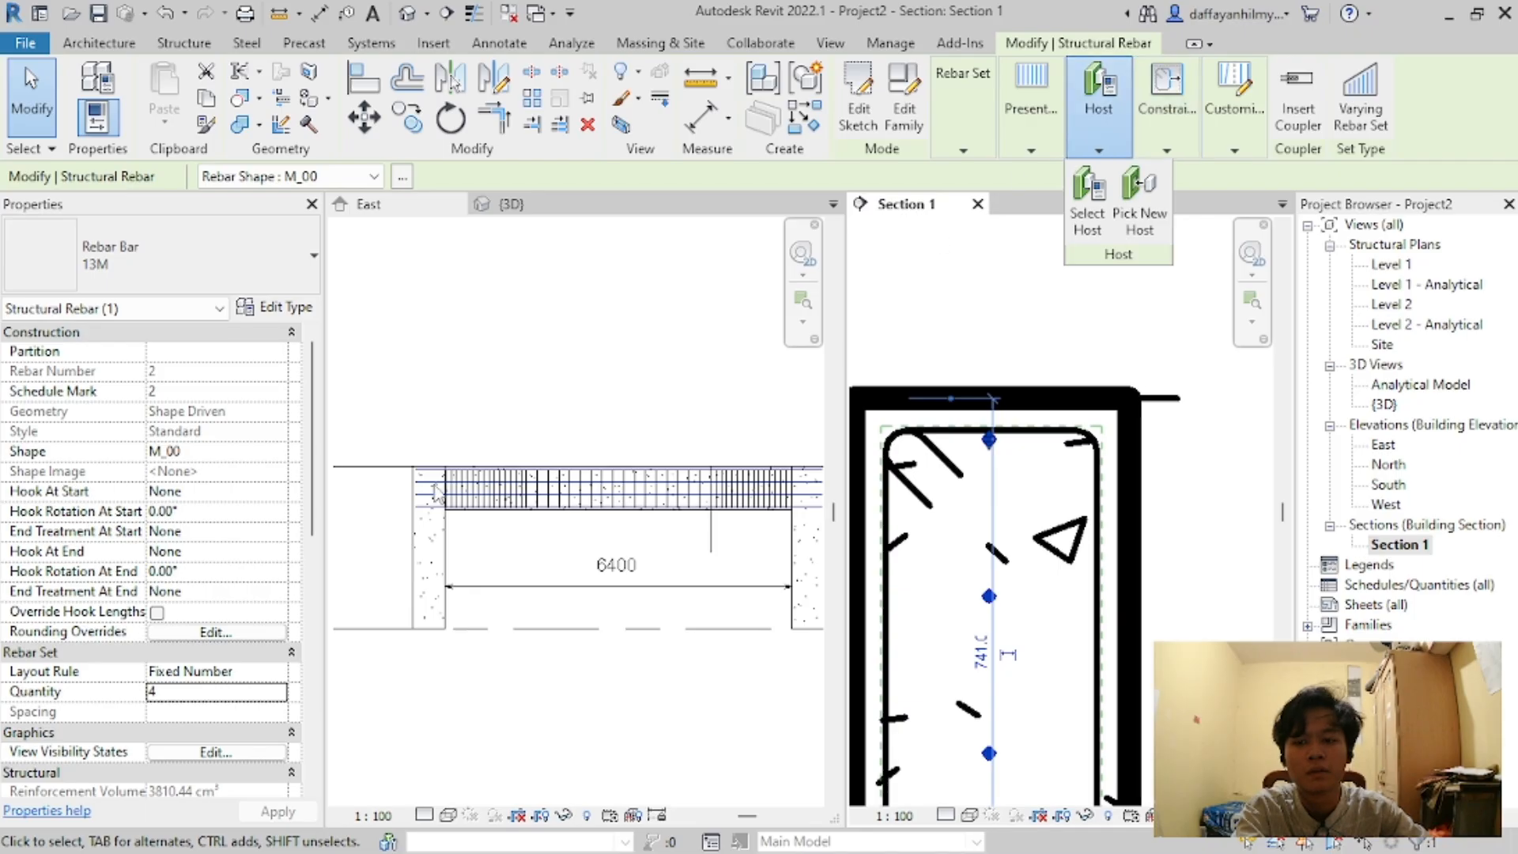
{"action": "key", "text": "Return"}
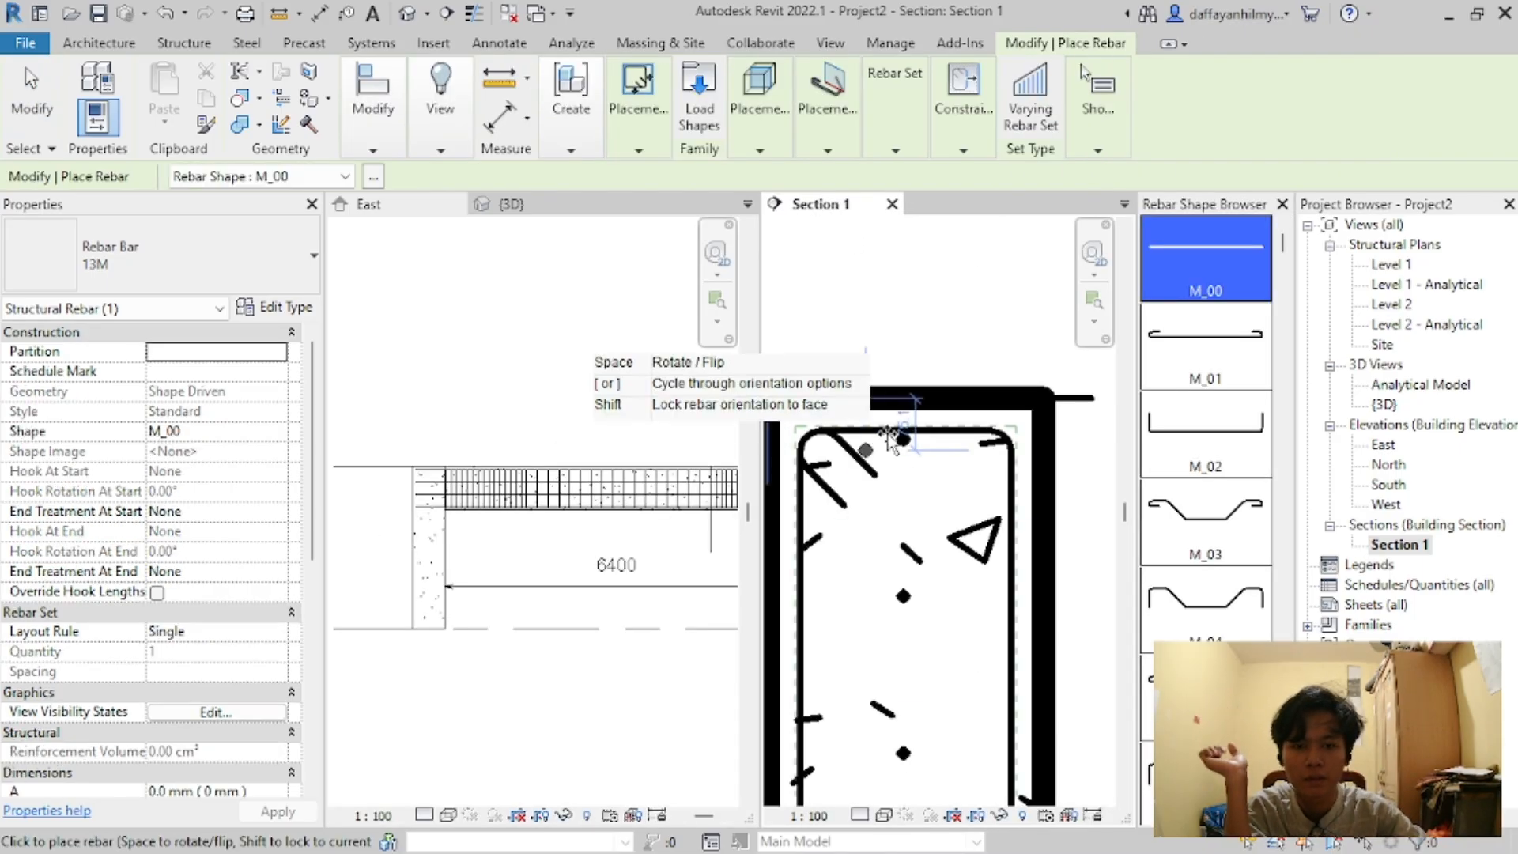
{"action": "scroll", "coordinate": [966, 431], "scroll_direction": "down", "scroll_amount": 5}
{"action": "scroll", "coordinate": [1048, 586], "scroll_direction": "up", "scroll_amount": 2}
{"action": "scroll", "coordinate": [1006, 337], "scroll_direction": "up", "scroll_amount": 1}
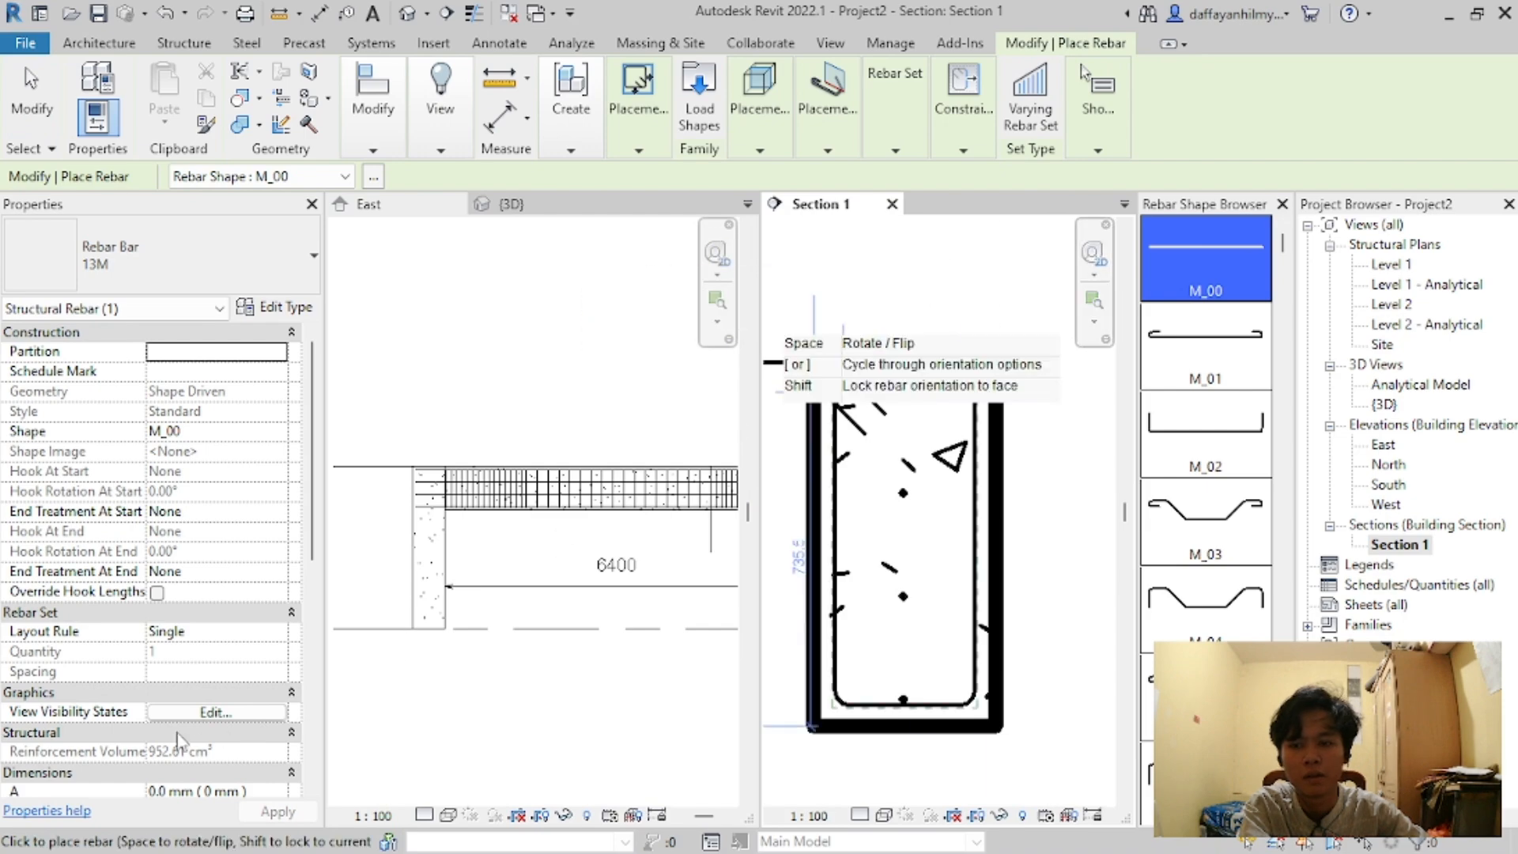
{"action": "key", "text": "Escape"}
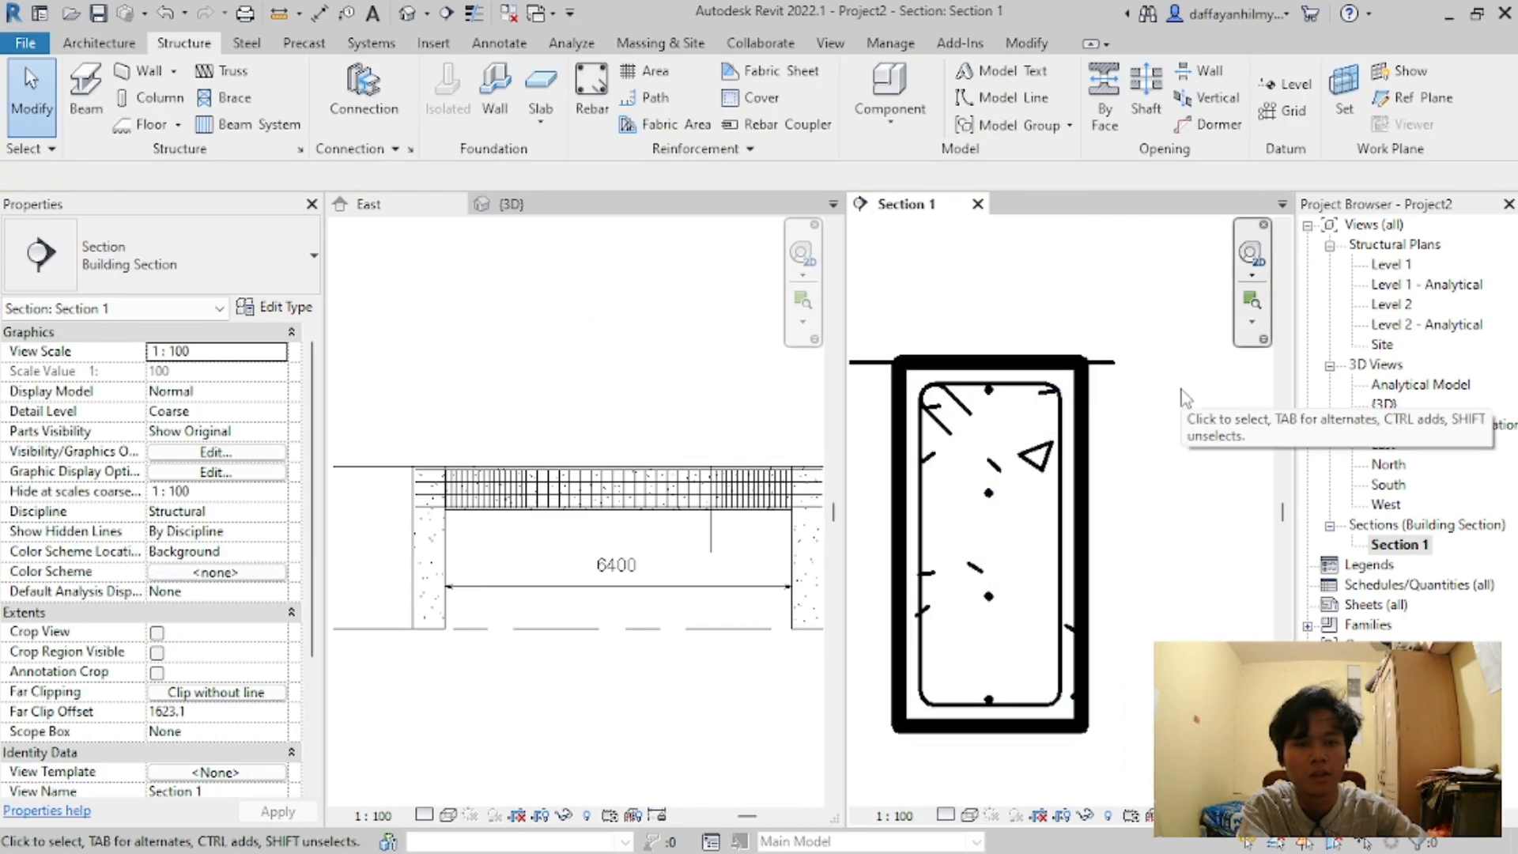
Step: Remove the first and last bars from the vertical bar set, keeping only the two intermediate bars in the beam section
{"action": "scroll", "coordinate": [1184, 397], "scroll_direction": "up", "scroll_amount": 1}
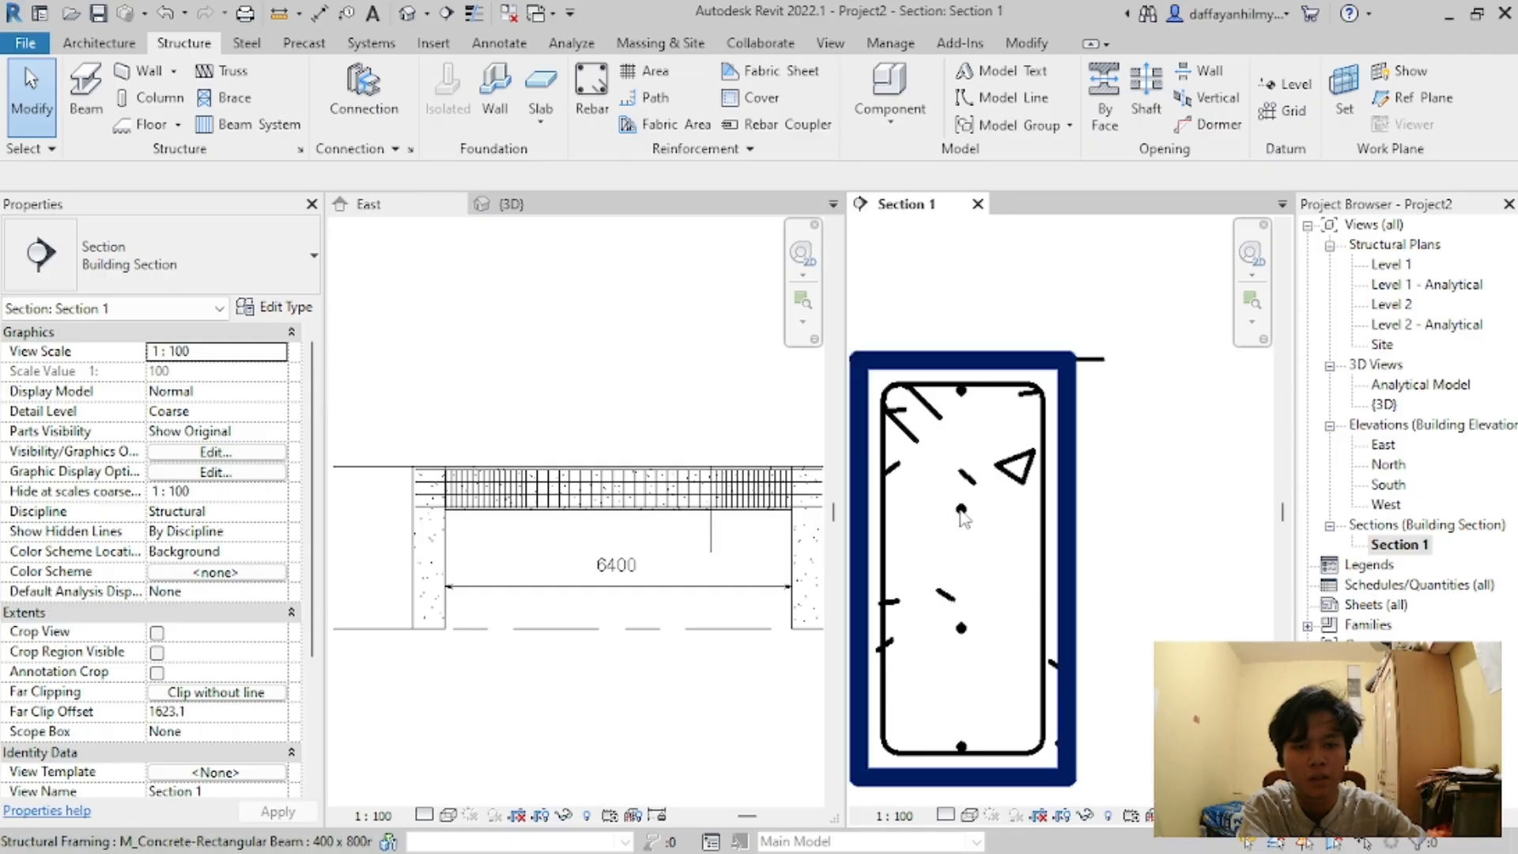
{"action": "left_click", "coordinate": [962, 517]}
{"action": "key", "text": "Escape"}
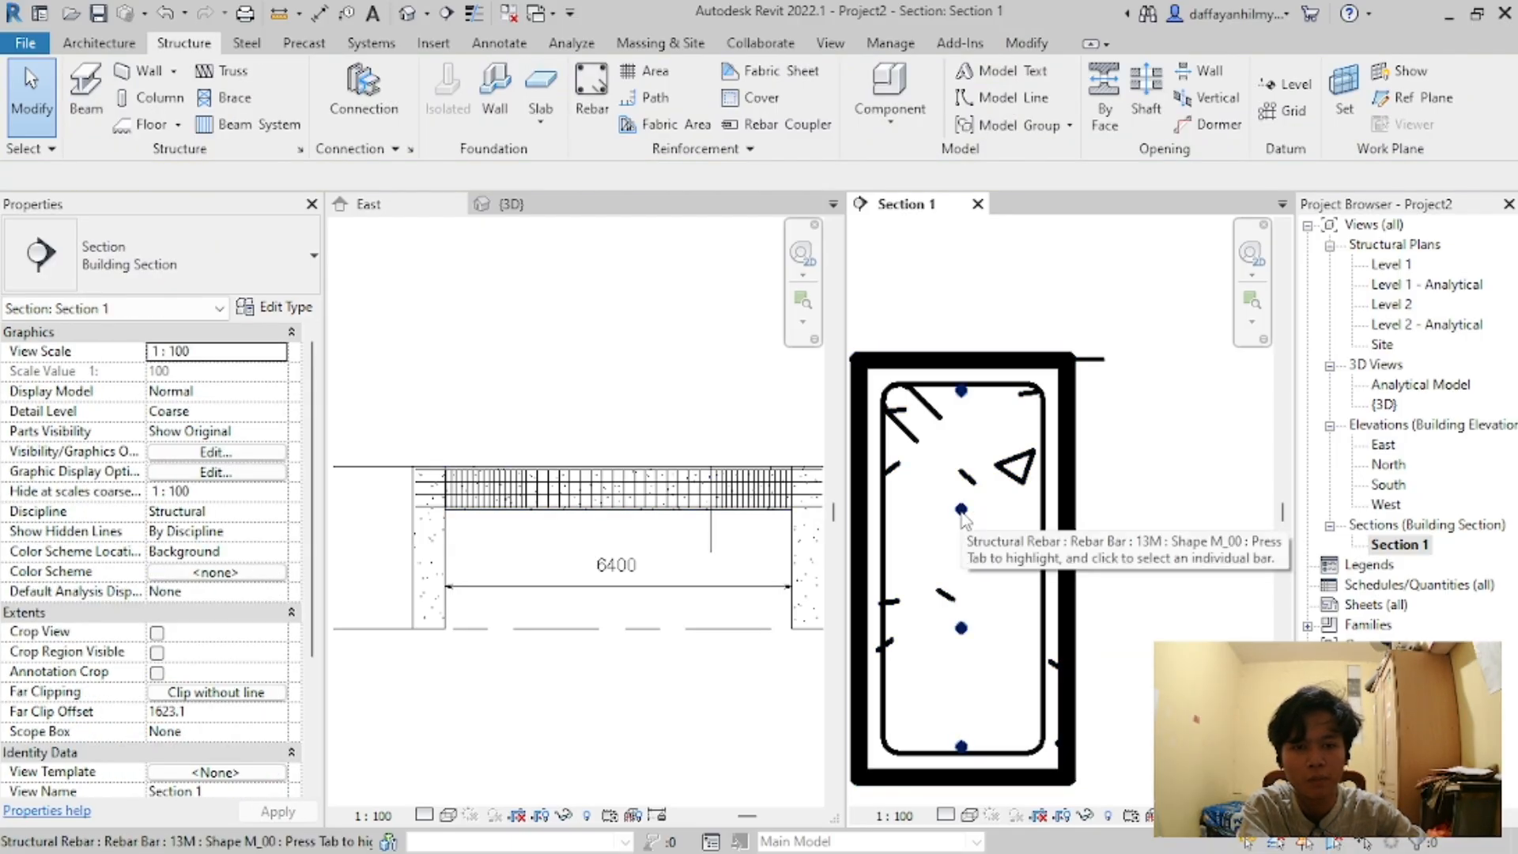
{"action": "left_click", "coordinate": [961, 510]}
{"action": "left_click", "coordinate": [971, 456]}
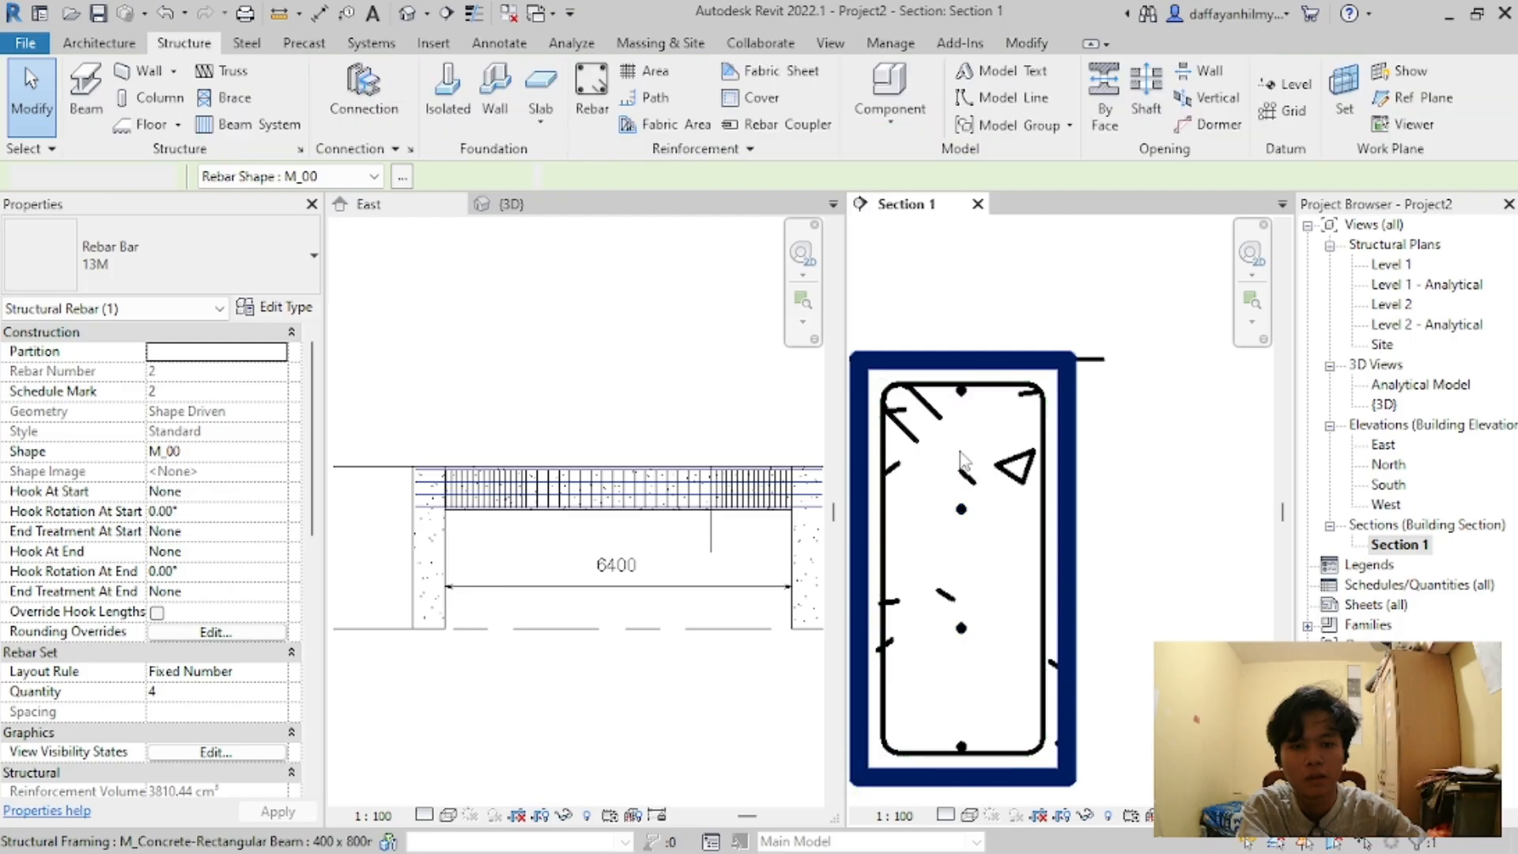
{"action": "left_click", "coordinate": [961, 510]}
{"action": "scroll", "coordinate": [1004, 340], "scroll_direction": "down", "scroll_amount": 4}
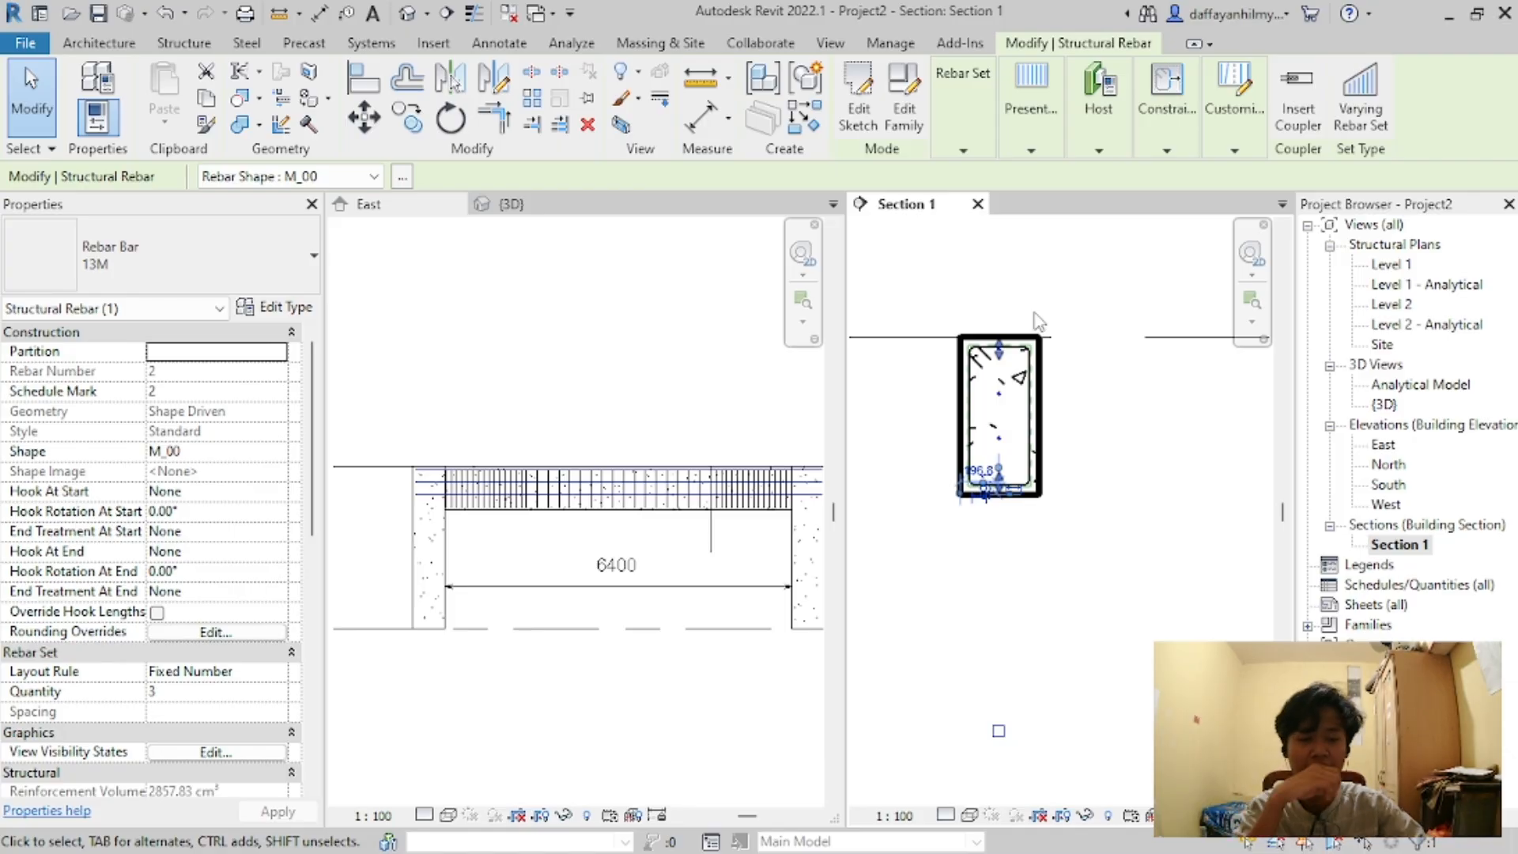
{"action": "scroll", "coordinate": [928, 498], "scroll_direction": "down", "scroll_amount": 1}
{"action": "scroll", "coordinate": [972, 452], "scroll_direction": "down", "scroll_amount": 3}
{"action": "scroll", "coordinate": [1006, 616], "scroll_direction": "down", "scroll_amount": 3}
{"action": "scroll", "coordinate": [989, 443], "scroll_direction": "up", "scroll_amount": 2}
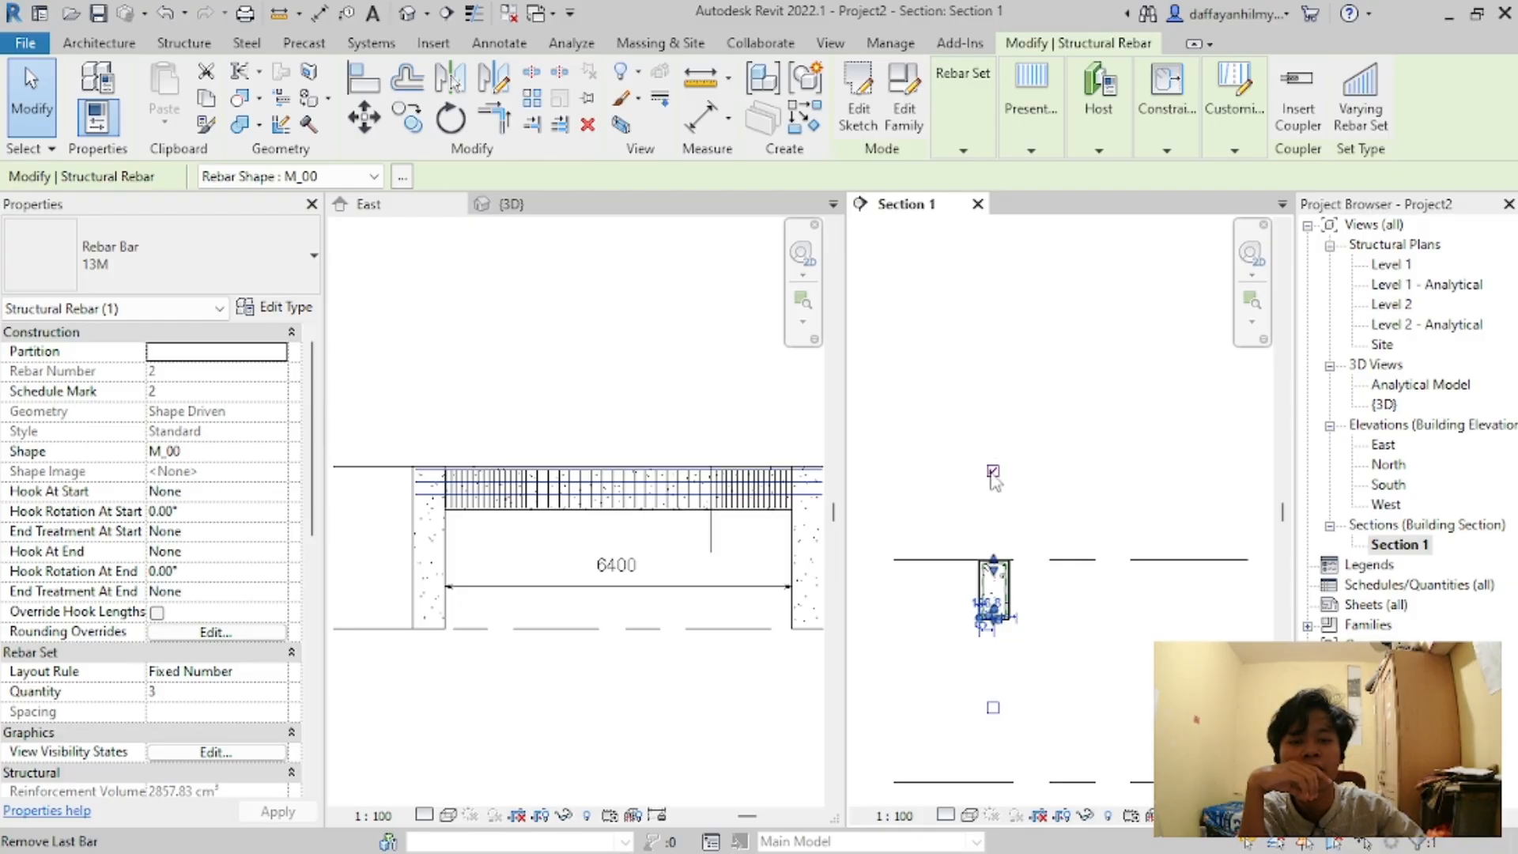
{"action": "scroll", "coordinate": [991, 610], "scroll_direction": "up", "scroll_amount": 8}
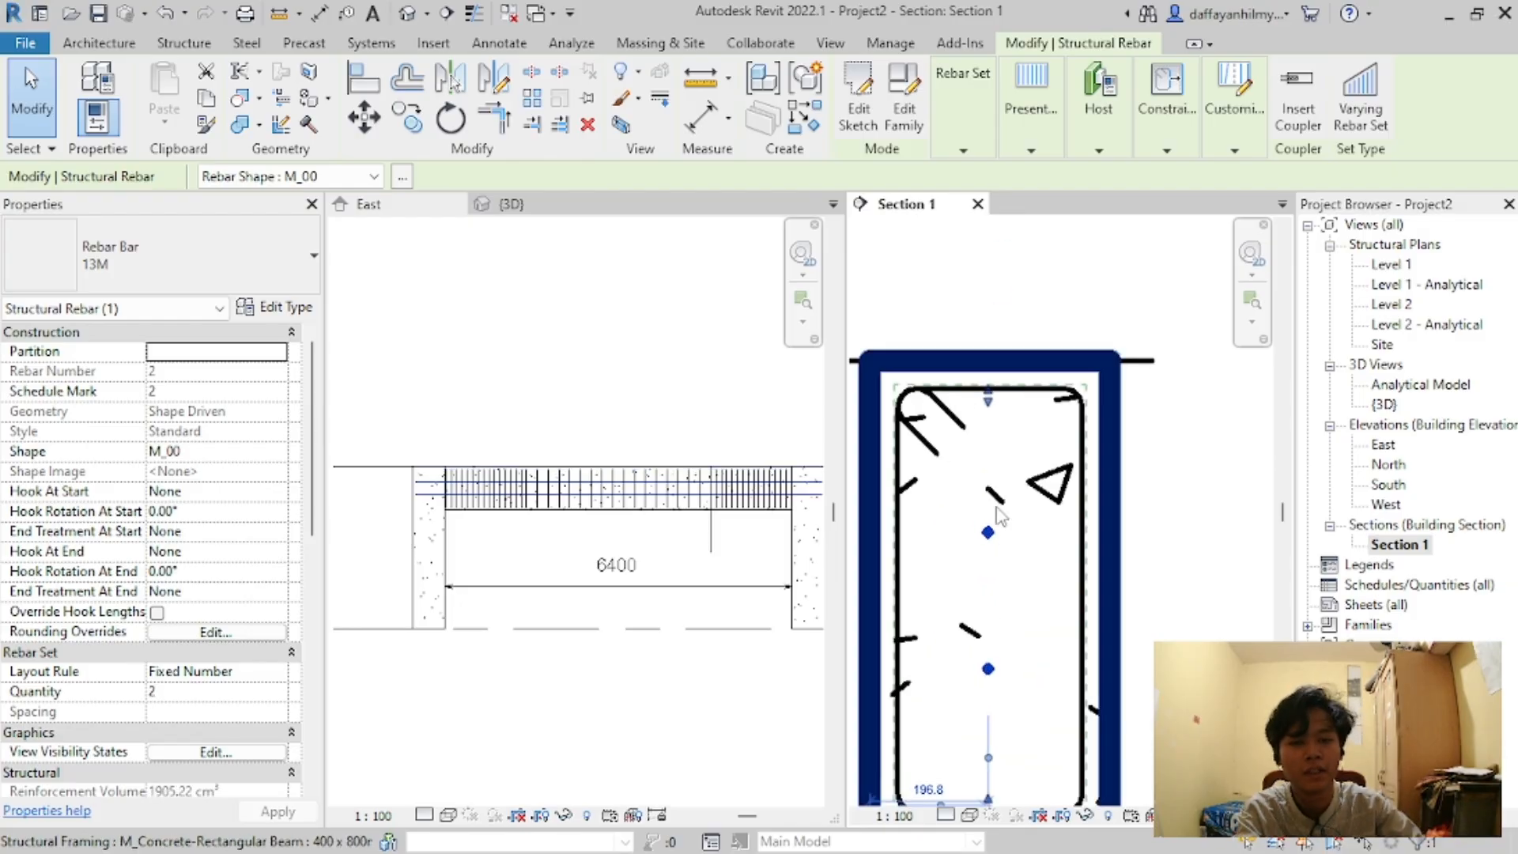
{"action": "key", "text": "Escape"}
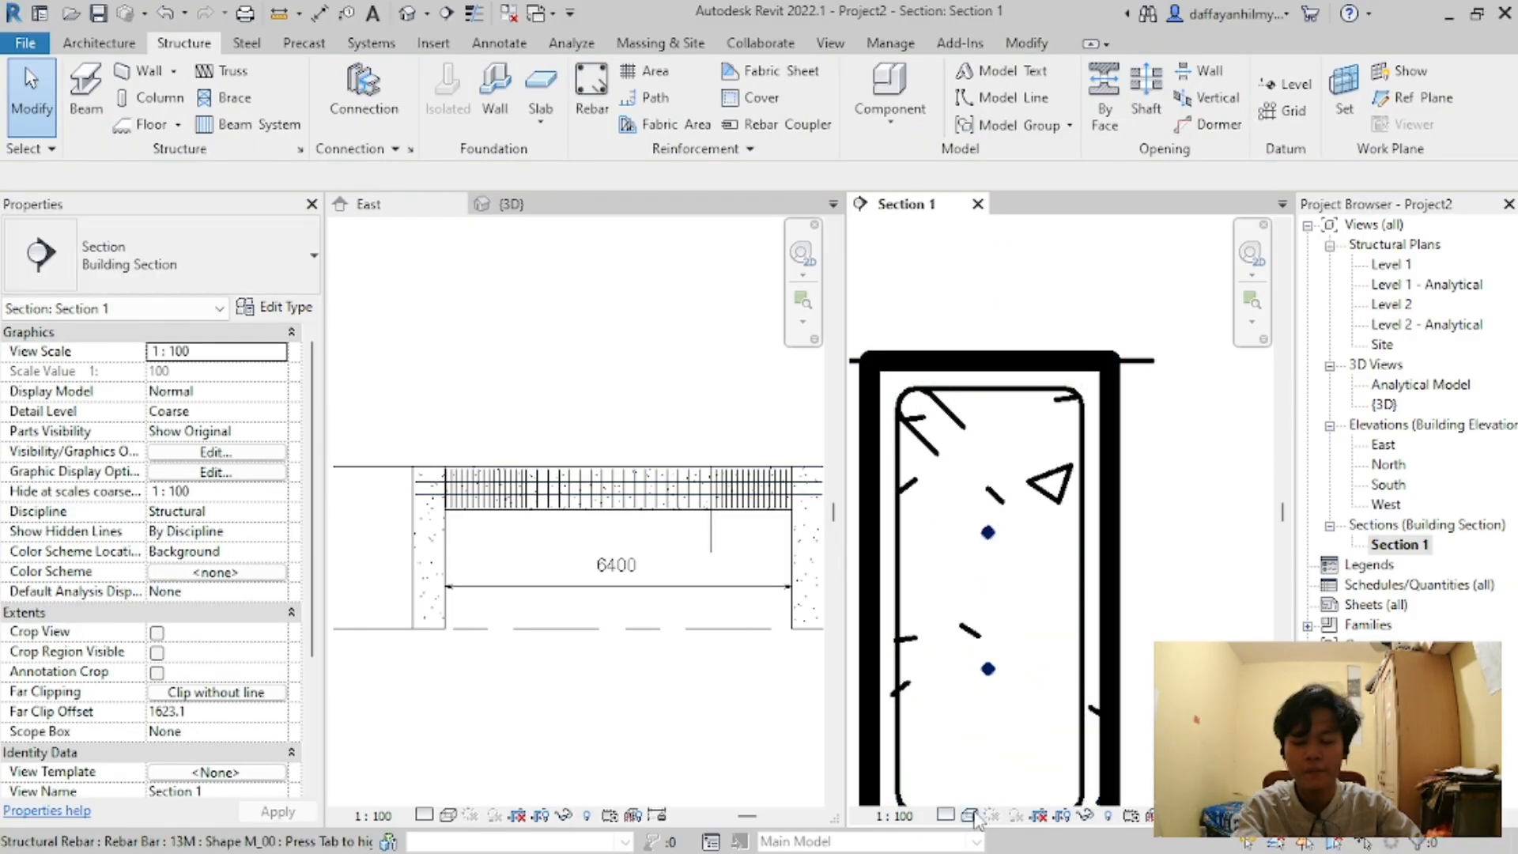
Step: Set the Section 1 view scale to 1:5
{"action": "left_click", "coordinate": [906, 817]}
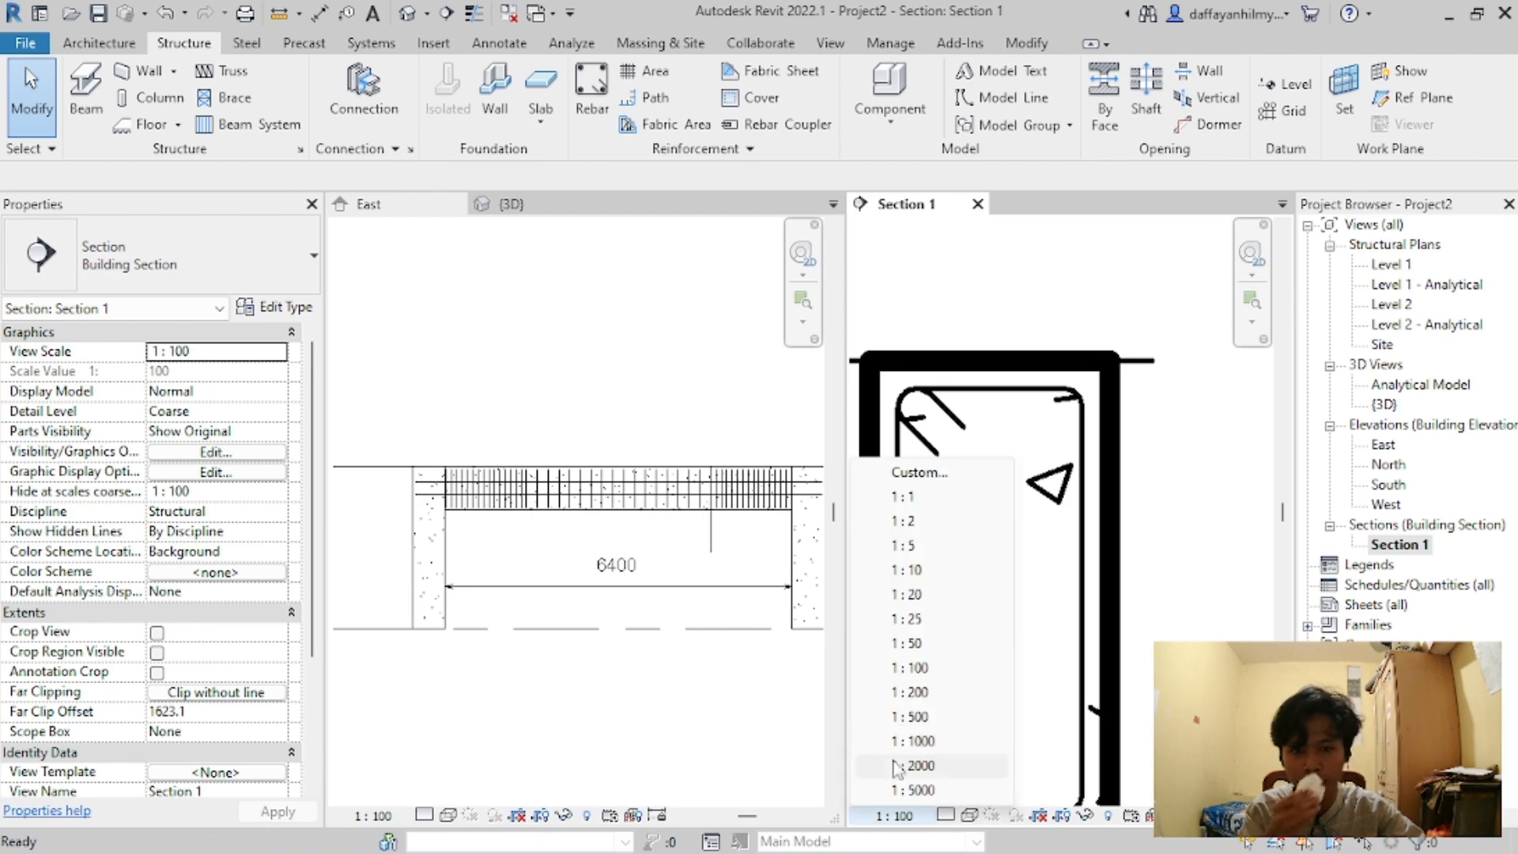
{"action": "left_click", "coordinate": [914, 553]}
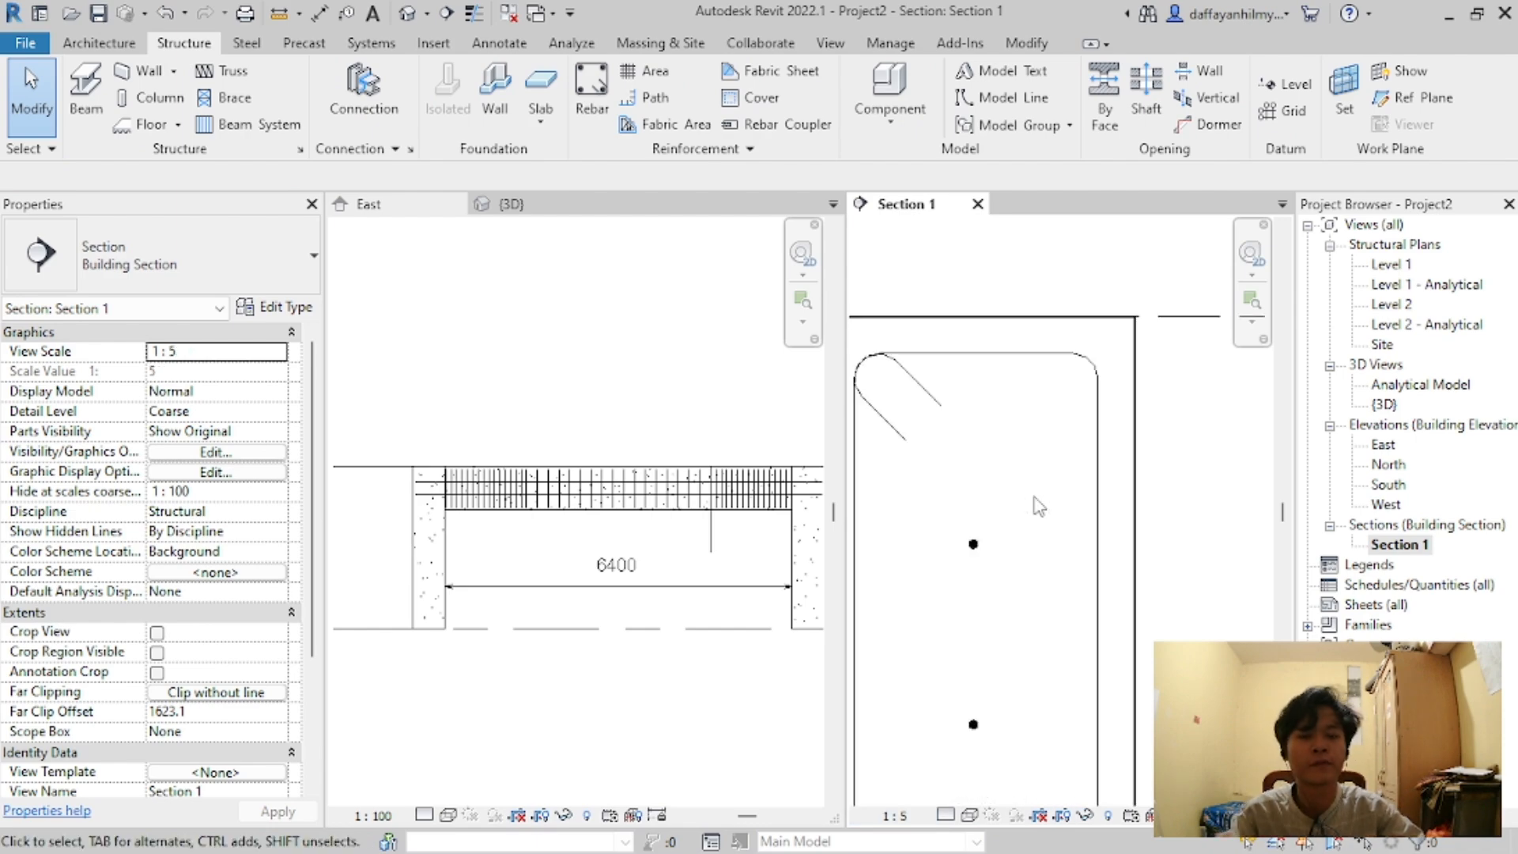
{"action": "scroll", "coordinate": [997, 496], "scroll_direction": "up", "scroll_amount": 1}
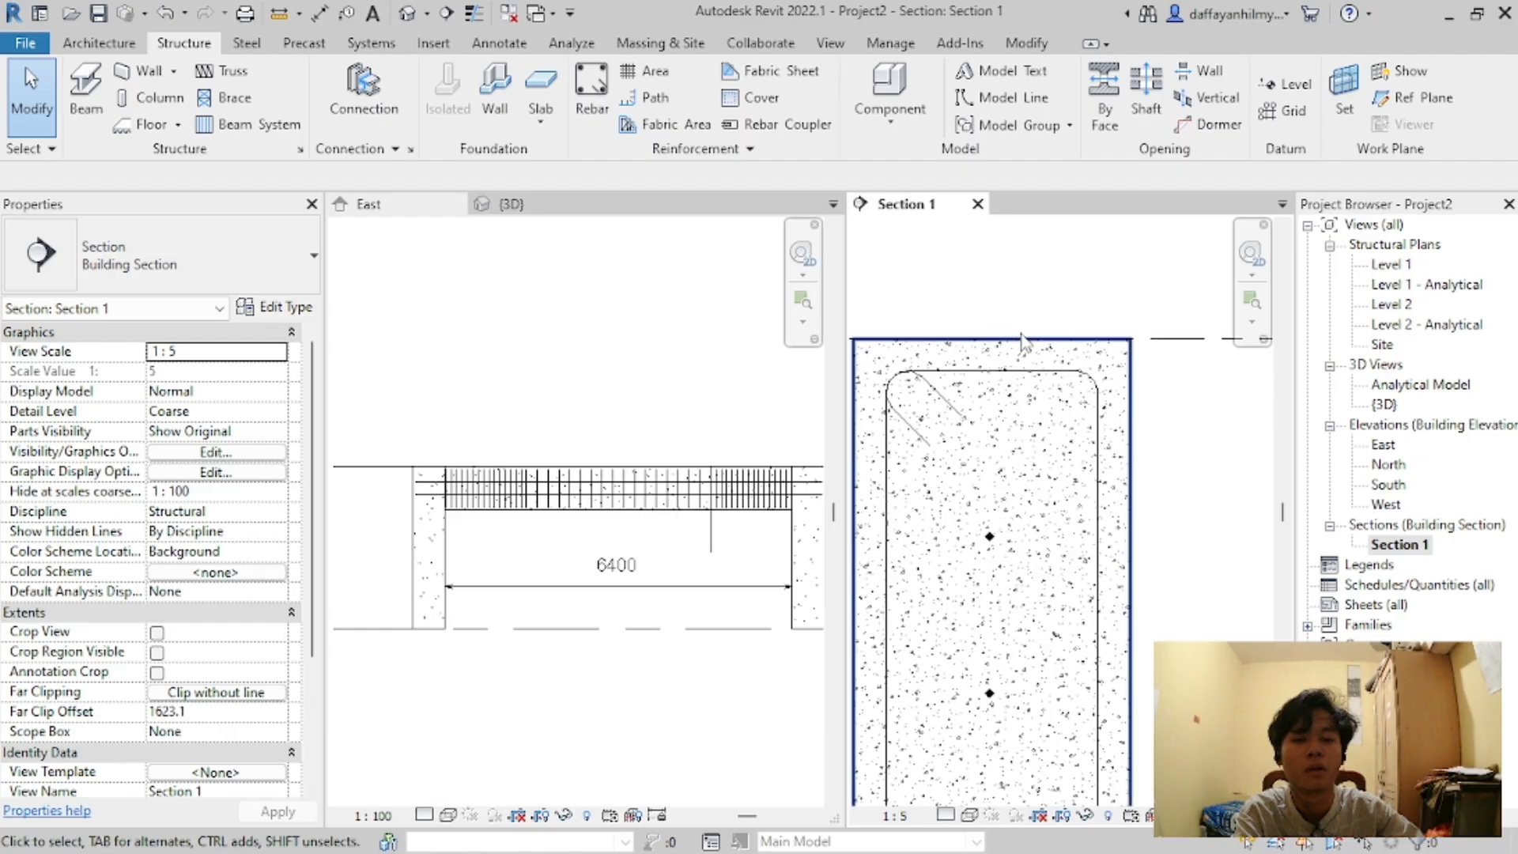
Step: Place a straight M_00 bar oriented Perpendicular to Cover near the top of the stirrup, above the two intermediate bars
{"action": "left_click", "coordinate": [606, 97]}
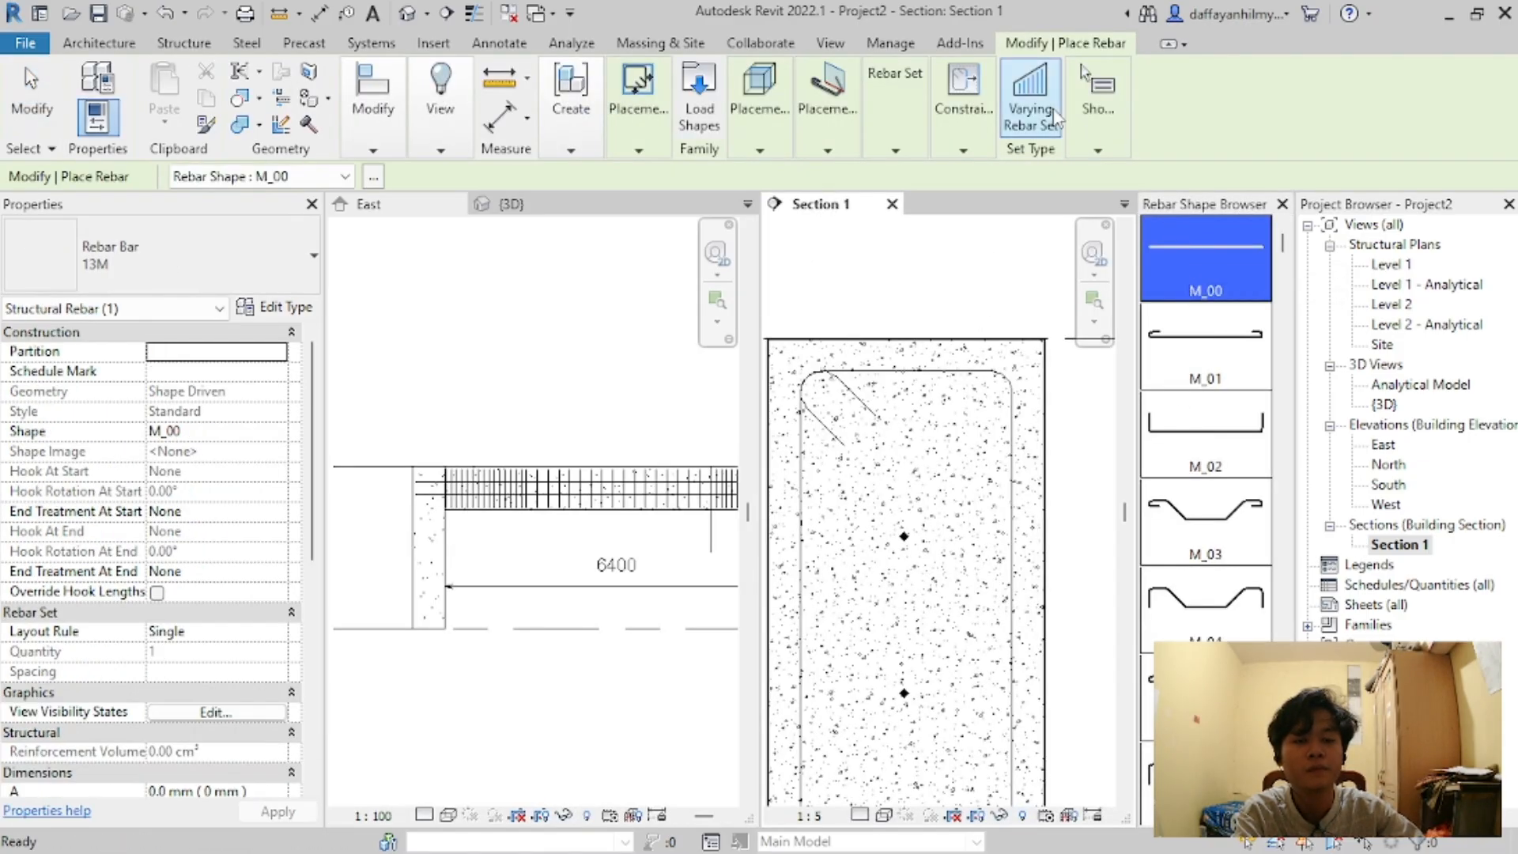
{"action": "mouse_move", "coordinate": [827, 111]}
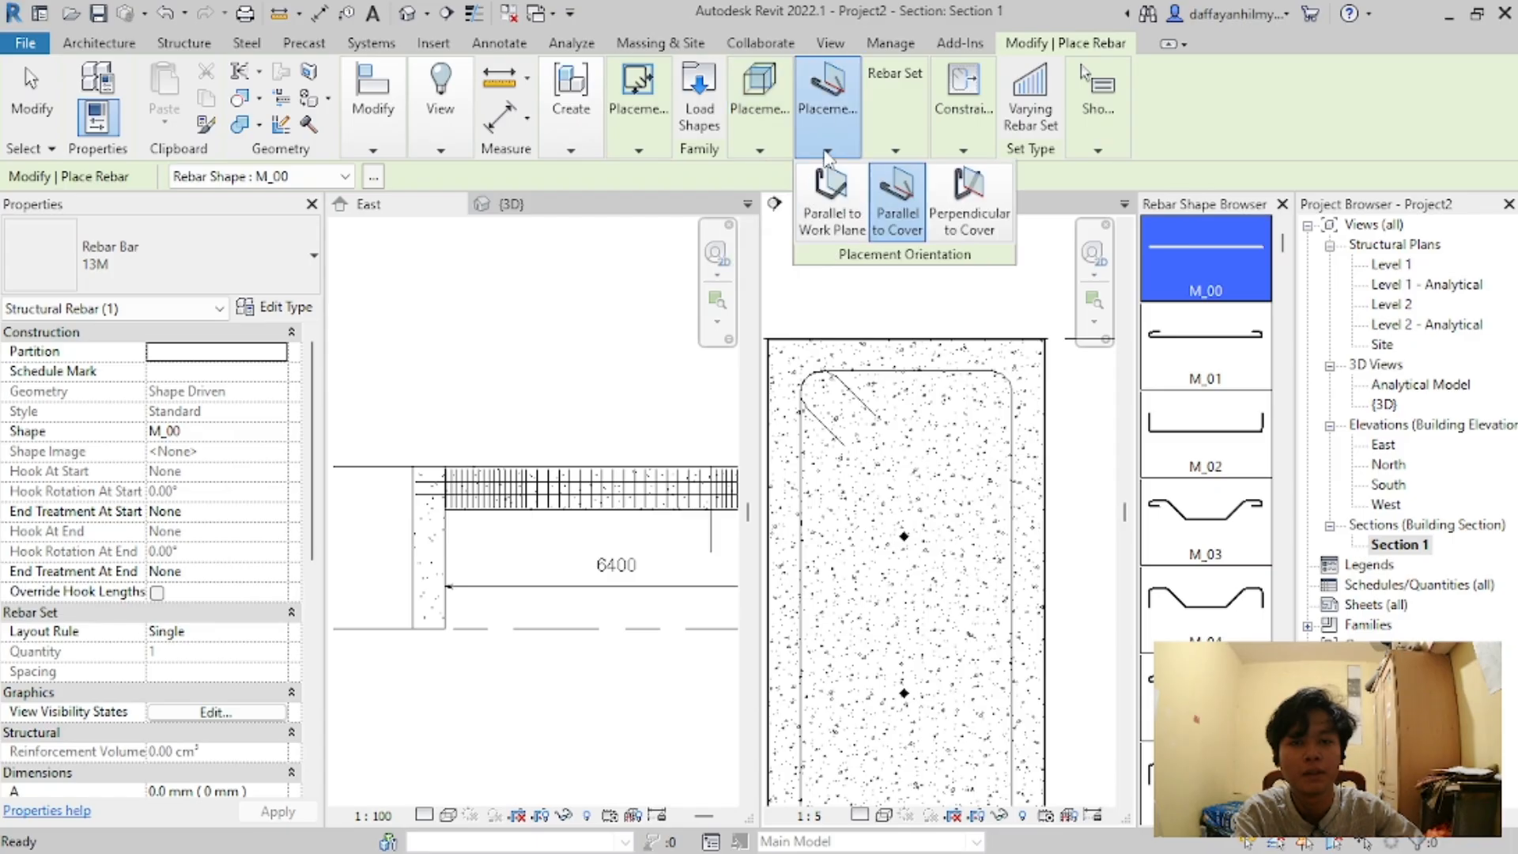
{"action": "left_click", "coordinate": [968, 202]}
{"action": "scroll", "coordinate": [909, 407], "scroll_direction": "up", "scroll_amount": 3}
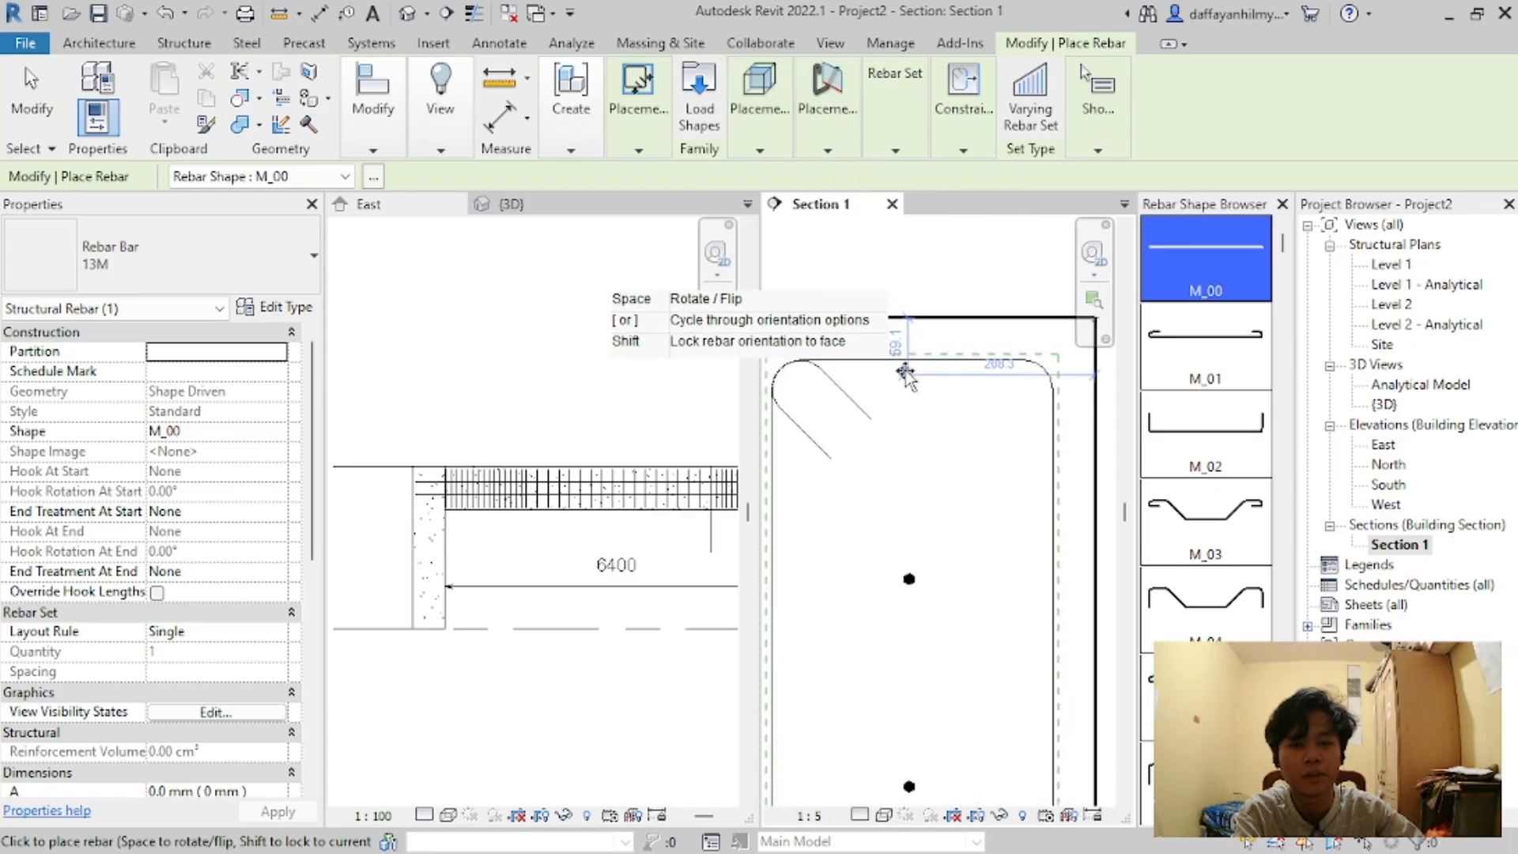
{"action": "left_click", "coordinate": [909, 407]}
{"action": "key", "text": "Escape"}
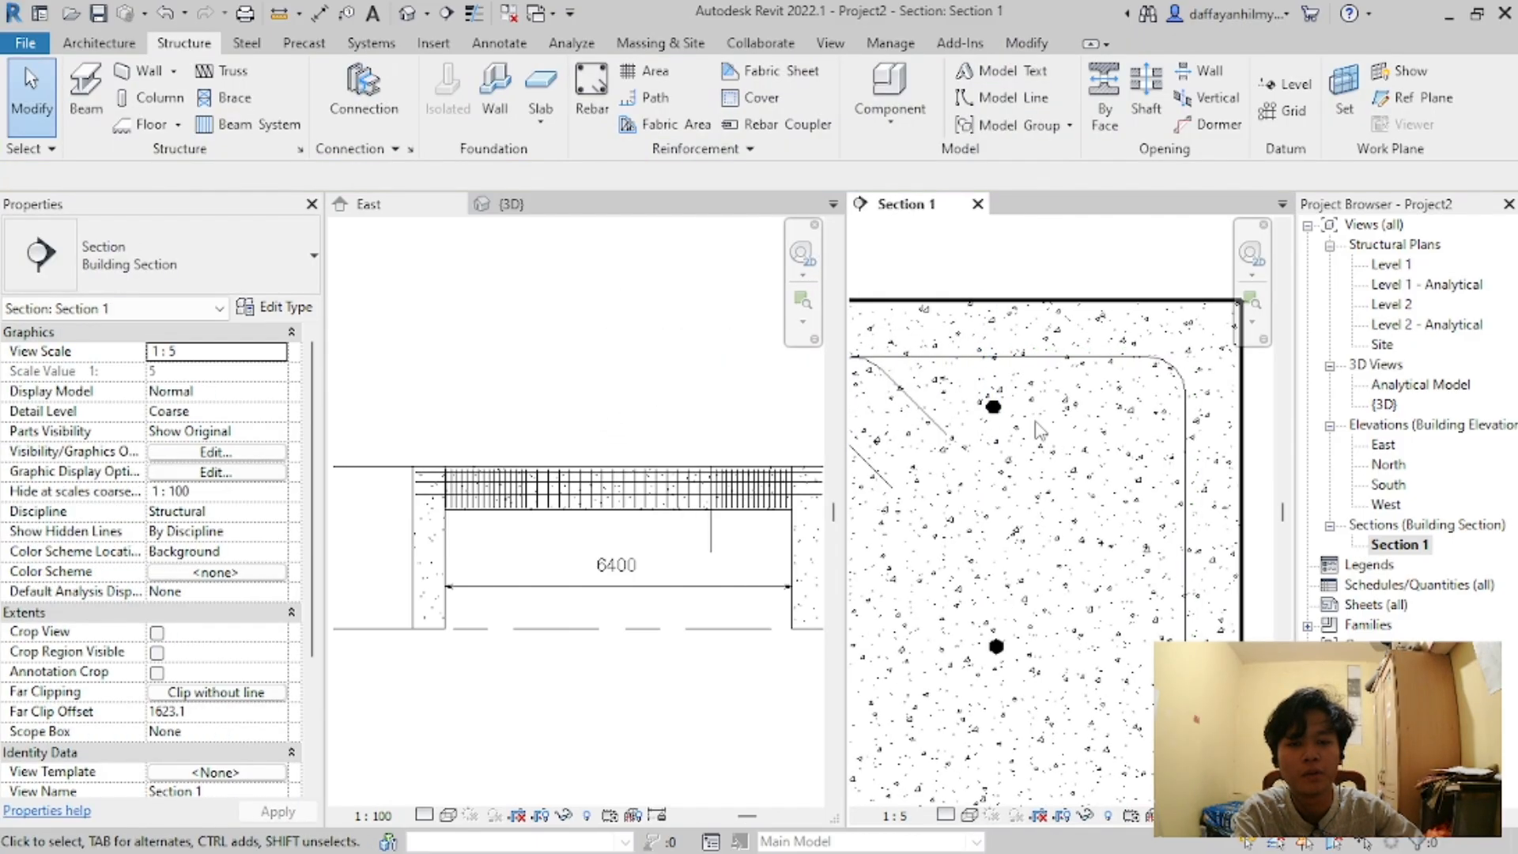
Step: Change the layout rule of the straight bar near the top of the beam section to Fixed Number with quantity 3
{"action": "scroll", "coordinate": [1016, 411], "scroll_direction": "up", "scroll_amount": 2}
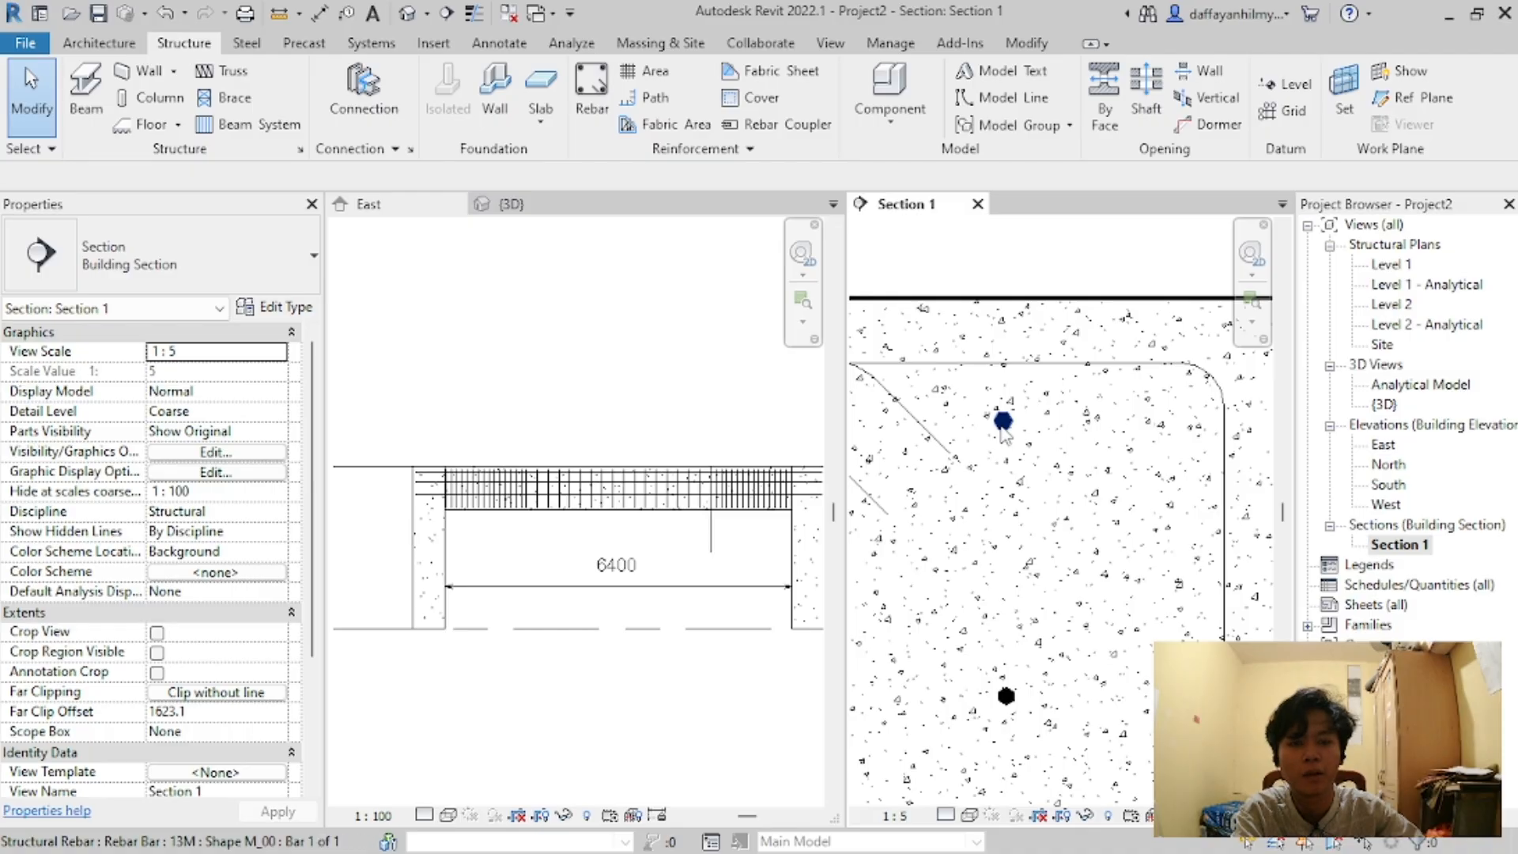
{"action": "left_click", "coordinate": [1004, 420]}
{"action": "scroll", "coordinate": [1051, 441], "scroll_direction": "down", "scroll_amount": 3}
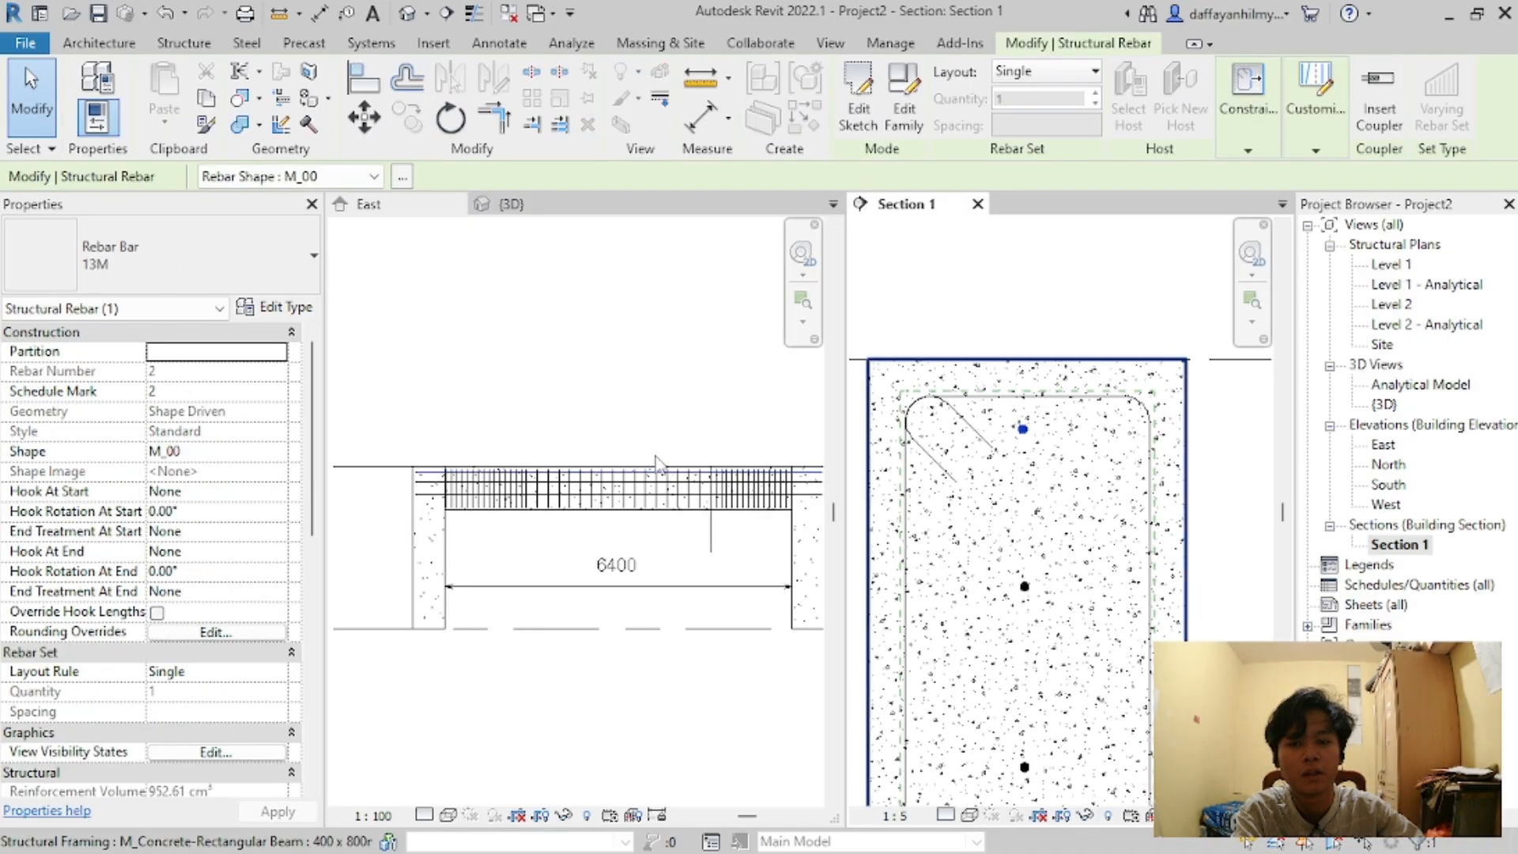
{"action": "left_click", "coordinate": [189, 673]}
{"action": "left_click", "coordinate": [276, 675]}
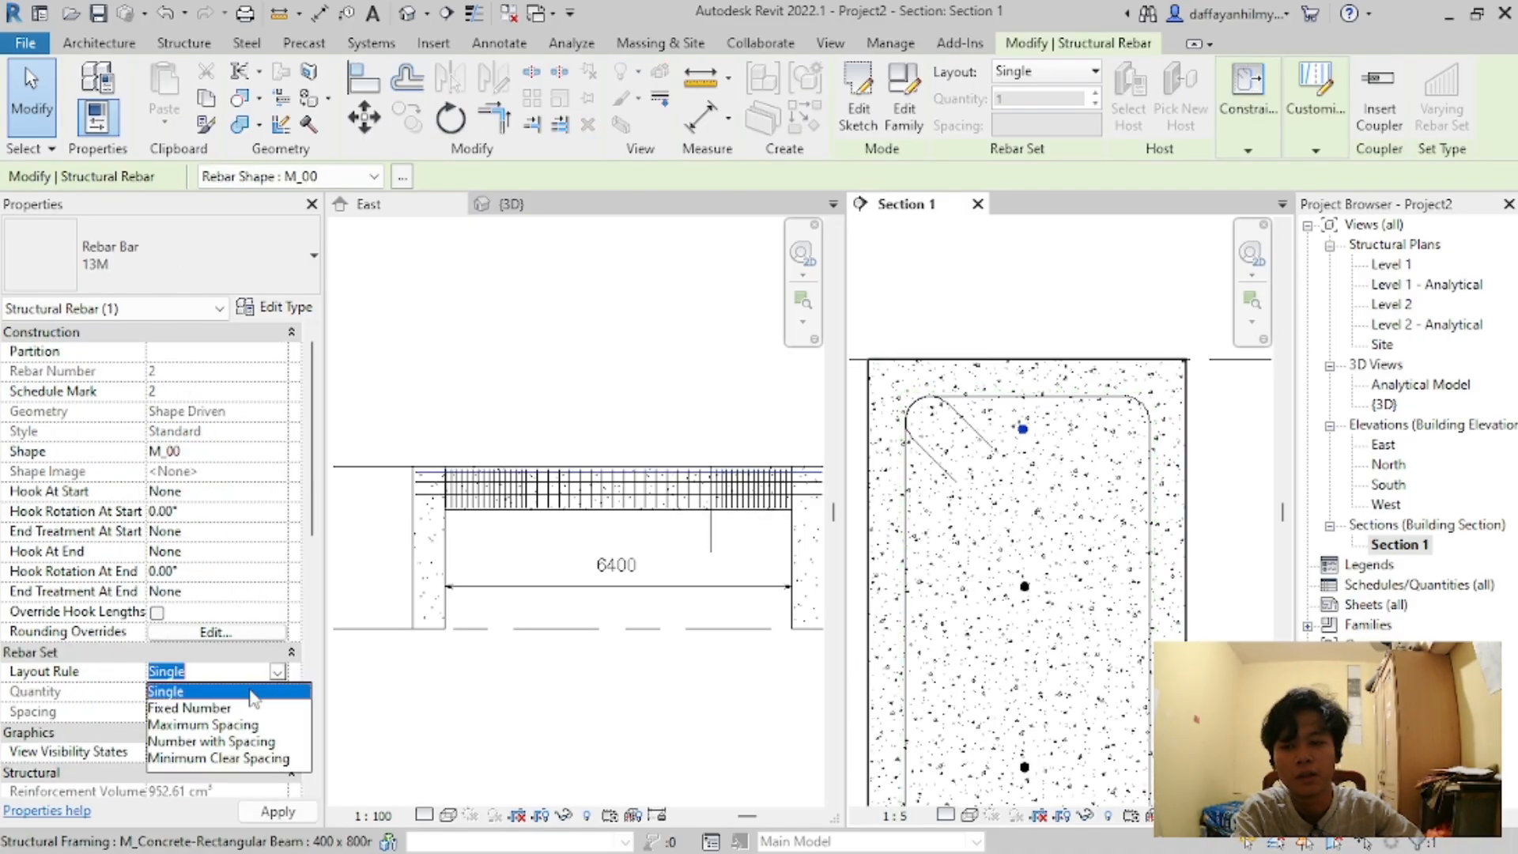
{"action": "left_click", "coordinate": [190, 708]}
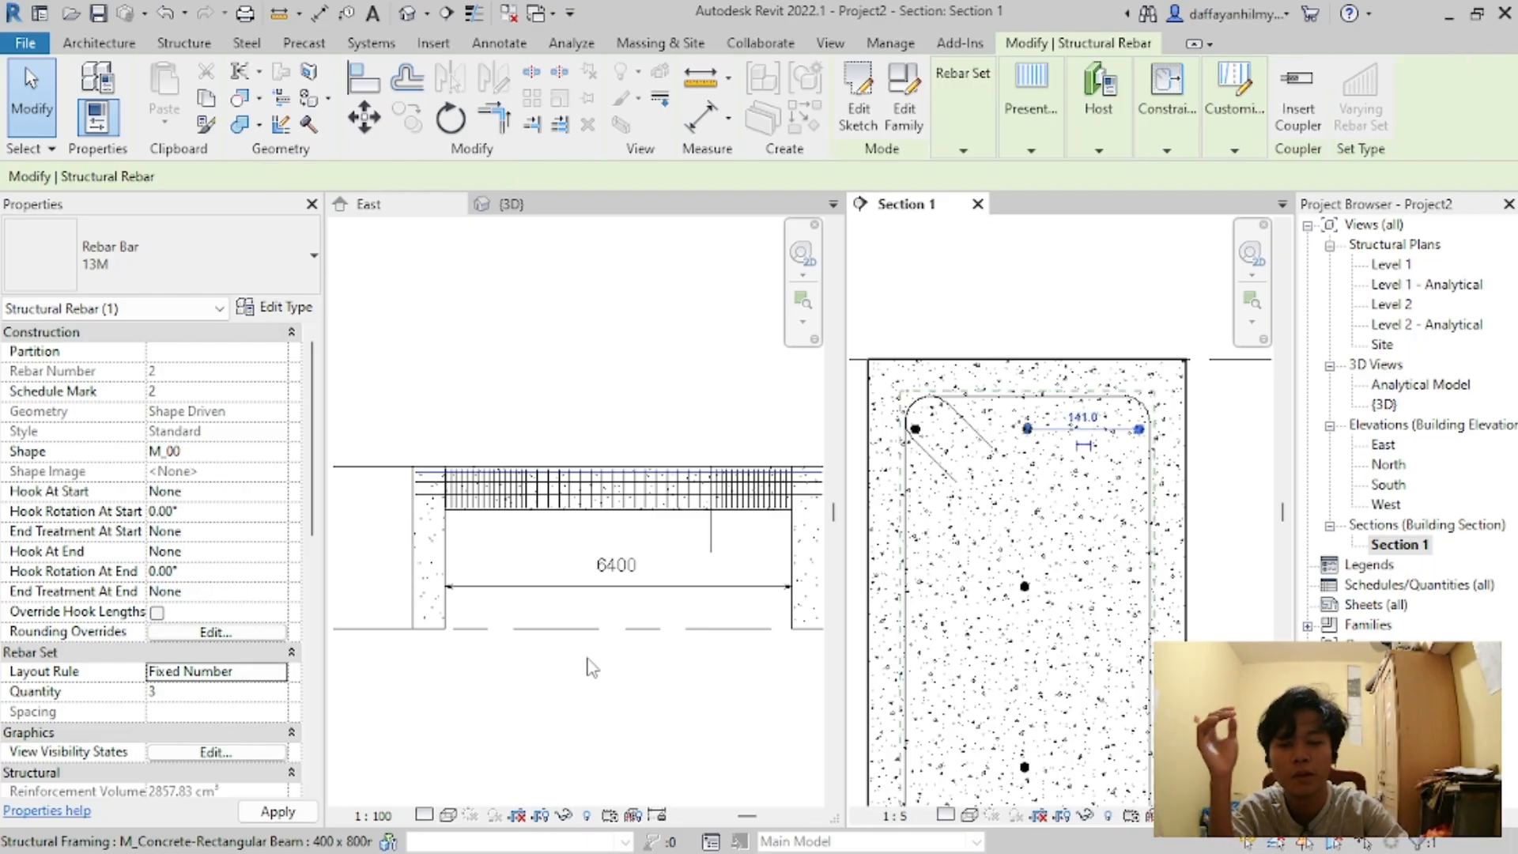
Step: Examine the bar arrangement in the beam sections of the reference image Tugas Penulangan Balok.JPG, and return to Revit
{"action": "key", "text": "alt+Tab"}
{"action": "key", "text": "alt+Tab"}
{"action": "key", "text": "alt+Tab"}
{"action": "key", "text": "alt+Tab"}
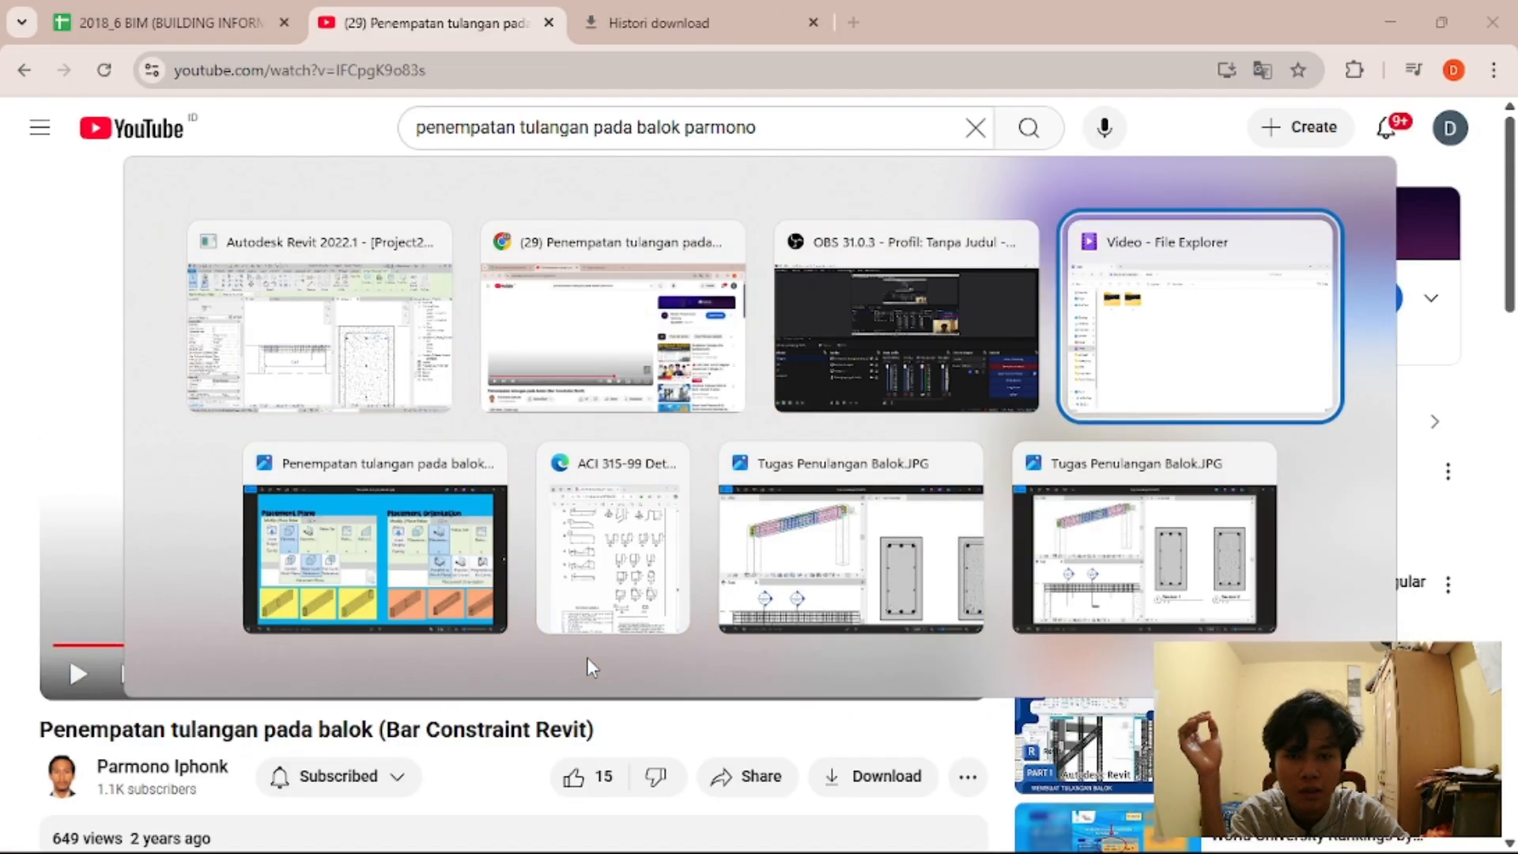
{"action": "key", "text": "alt+shift+Tab"}
{"action": "key", "text": "alt+Down"}
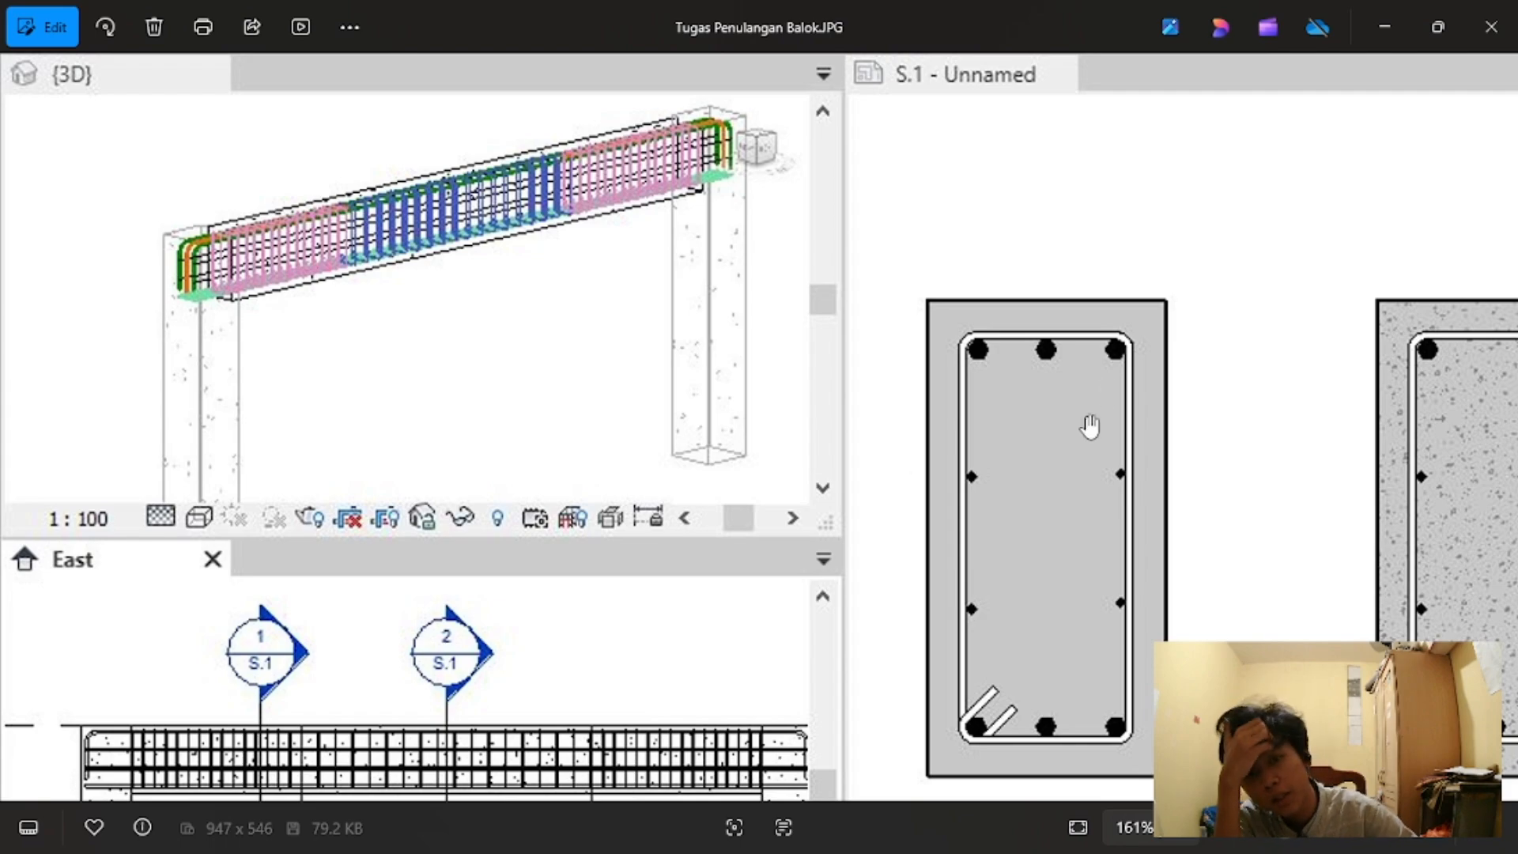
{"action": "scroll", "coordinate": [1090, 427], "scroll_direction": "down", "scroll_amount": 2}
{"action": "scroll", "coordinate": [1067, 385], "scroll_direction": "up", "scroll_amount": 3}
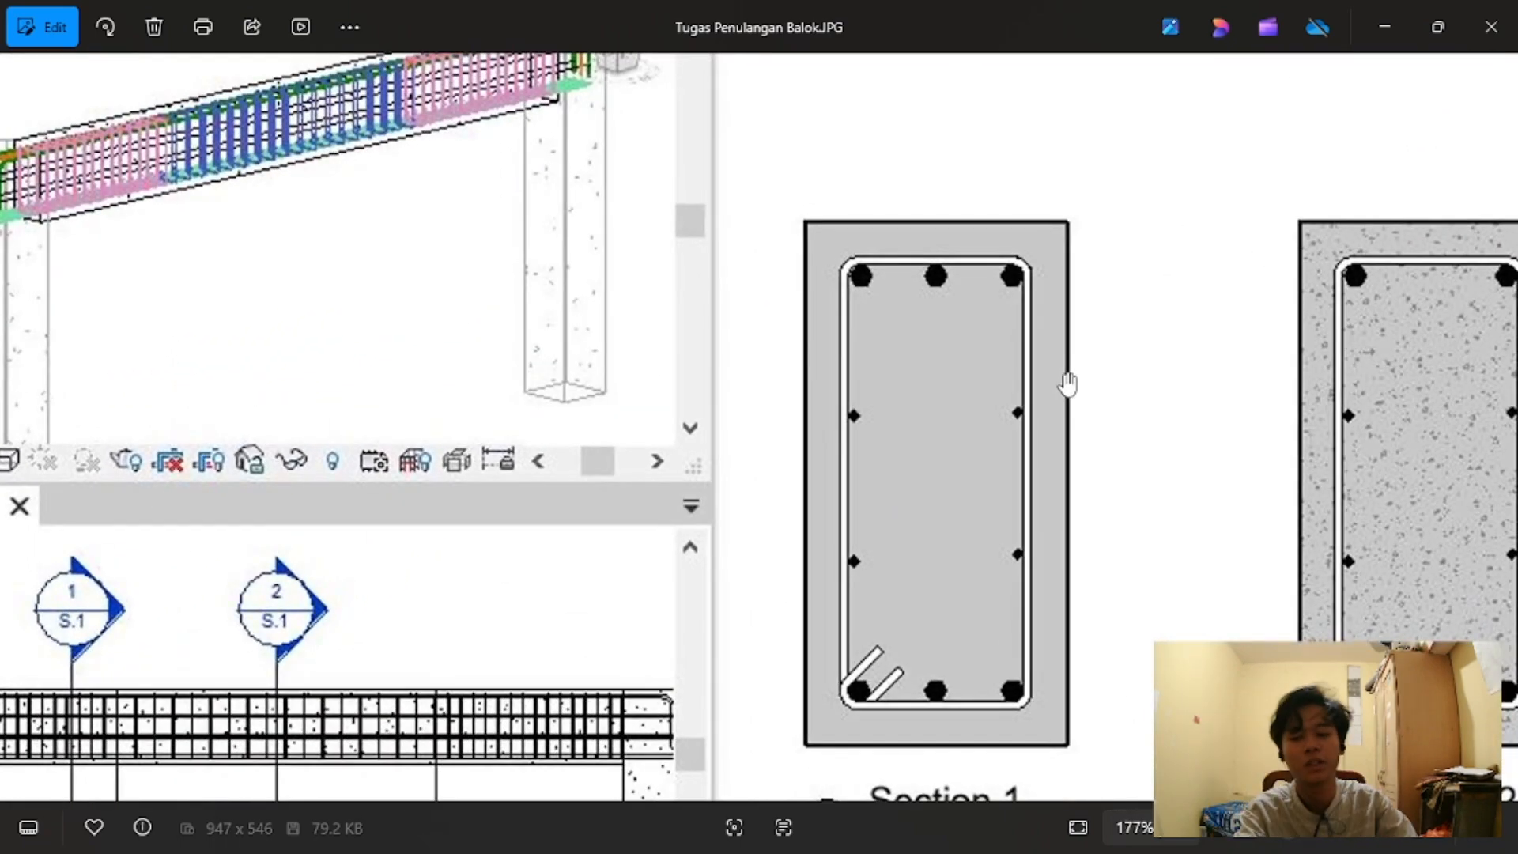
{"action": "scroll", "coordinate": [1323, 302], "scroll_direction": "down", "scroll_amount": 2}
{"action": "scroll", "coordinate": [1290, 169], "scroll_direction": "up", "scroll_amount": 2}
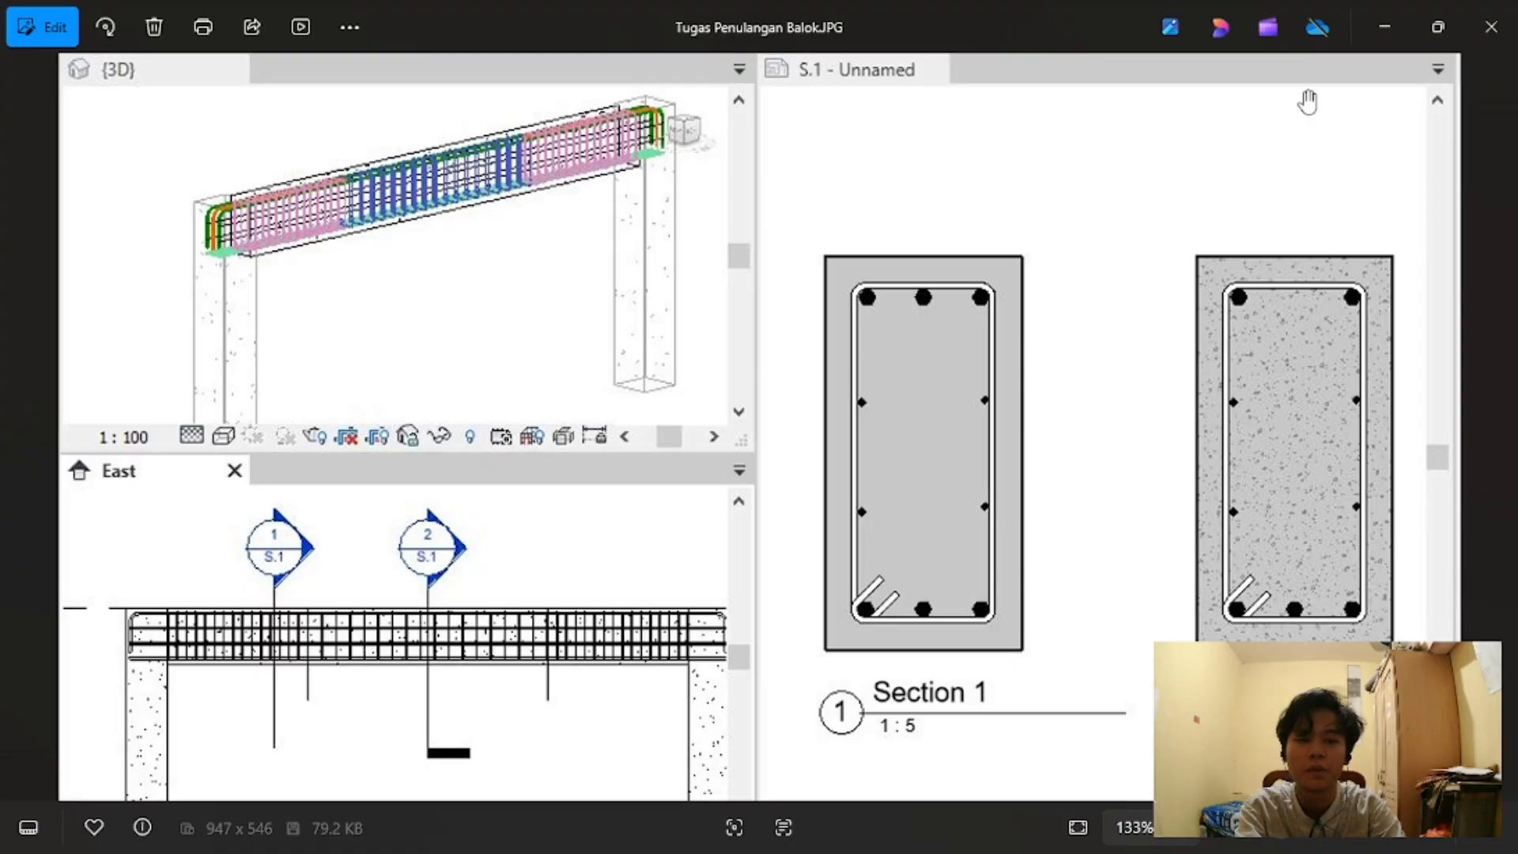
{"action": "key", "text": "super+d"}
{"action": "key", "text": "super+d"}
{"action": "key", "text": "super+d"}
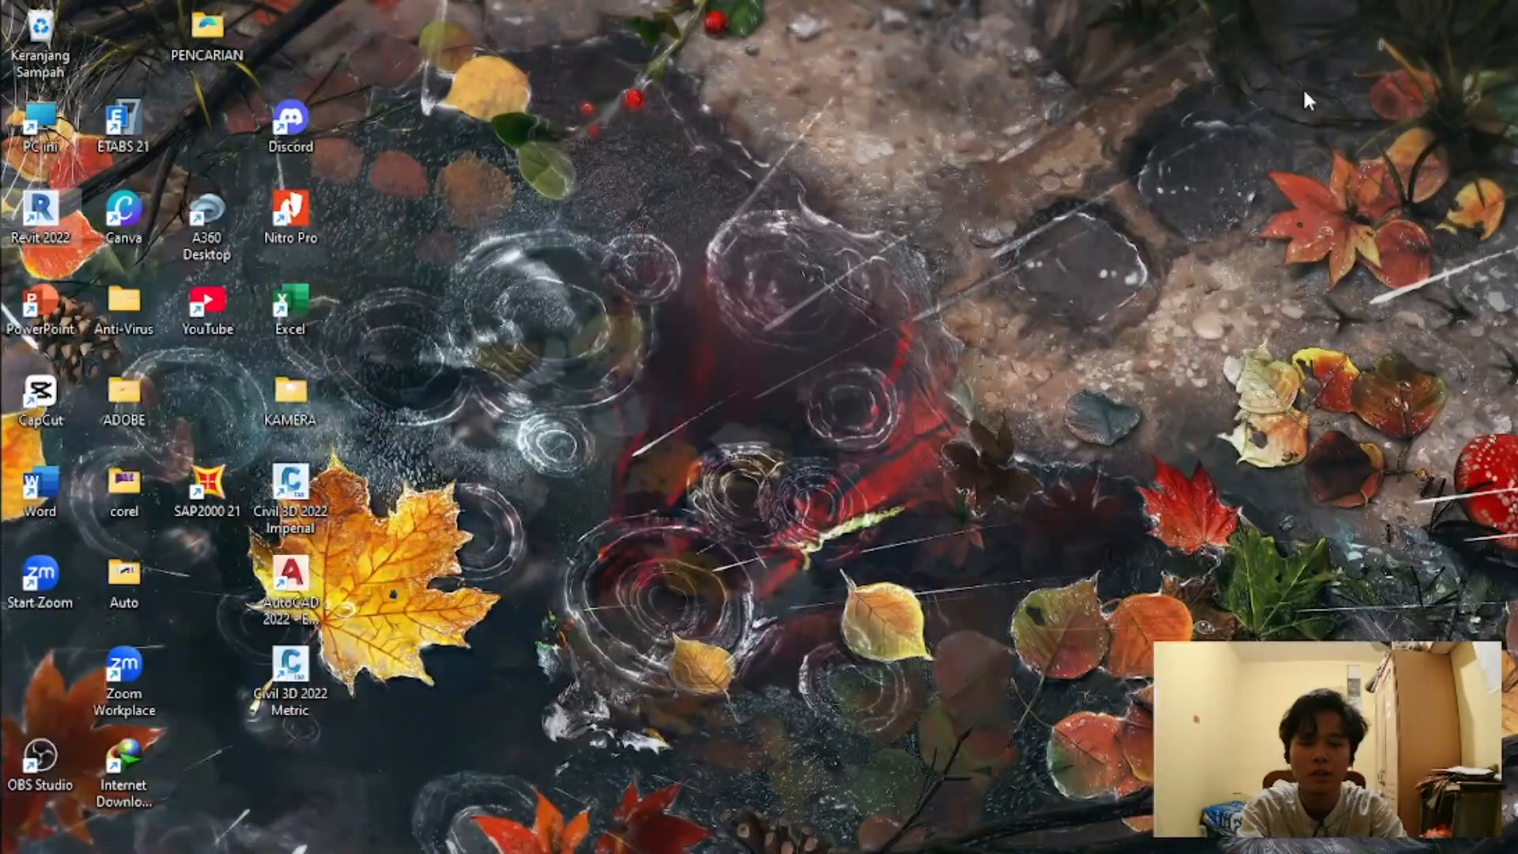
{"action": "key", "text": "alt+Tab"}
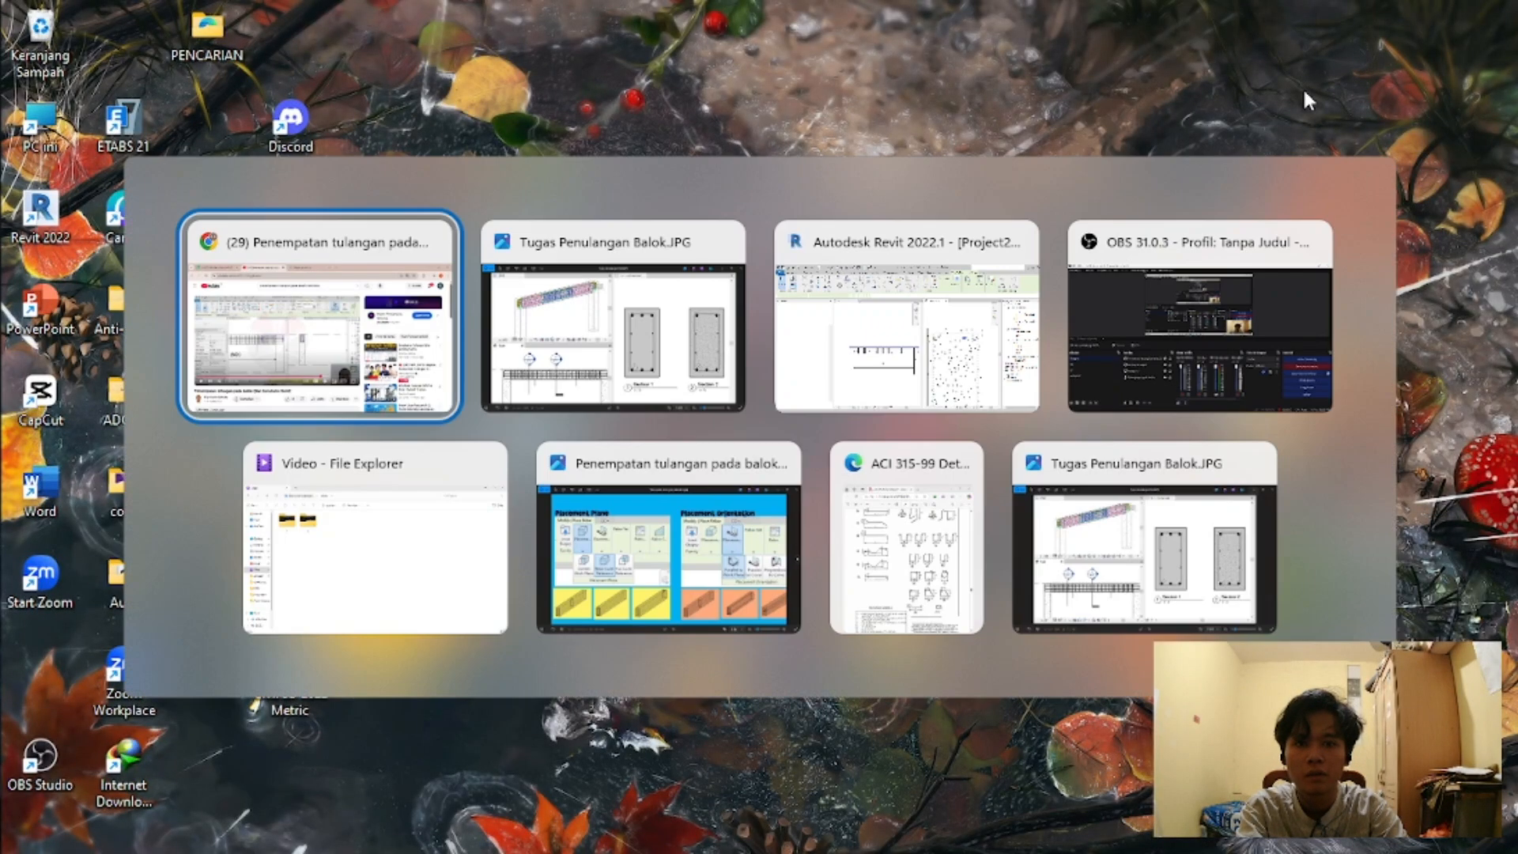
{"action": "key", "text": "Tab"}
{"action": "key", "text": "Tab"}
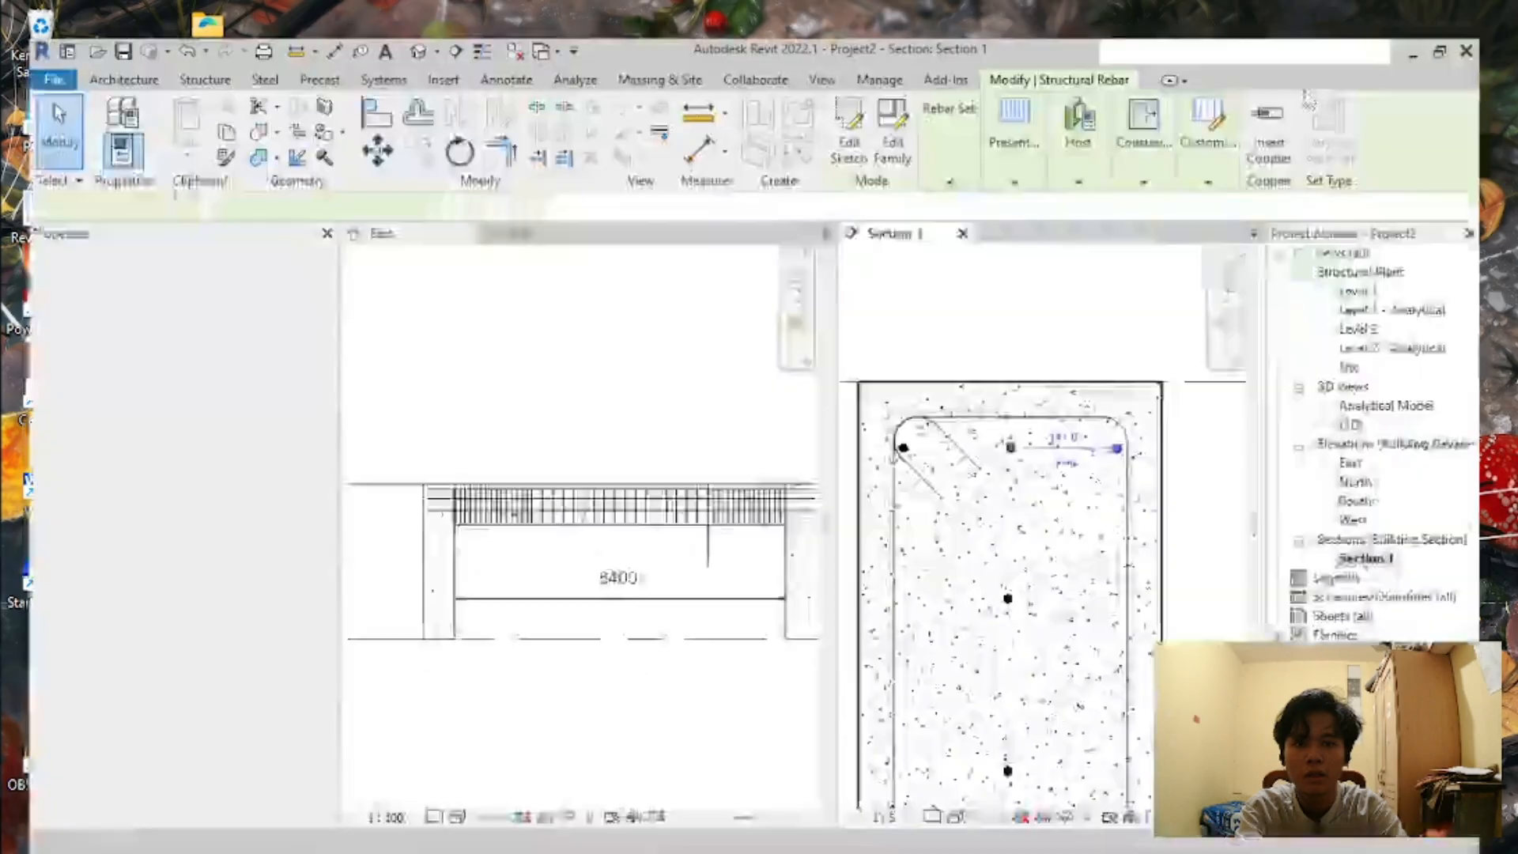
{"action": "scroll", "coordinate": [1185, 482], "scroll_direction": "up", "scroll_amount": 4}
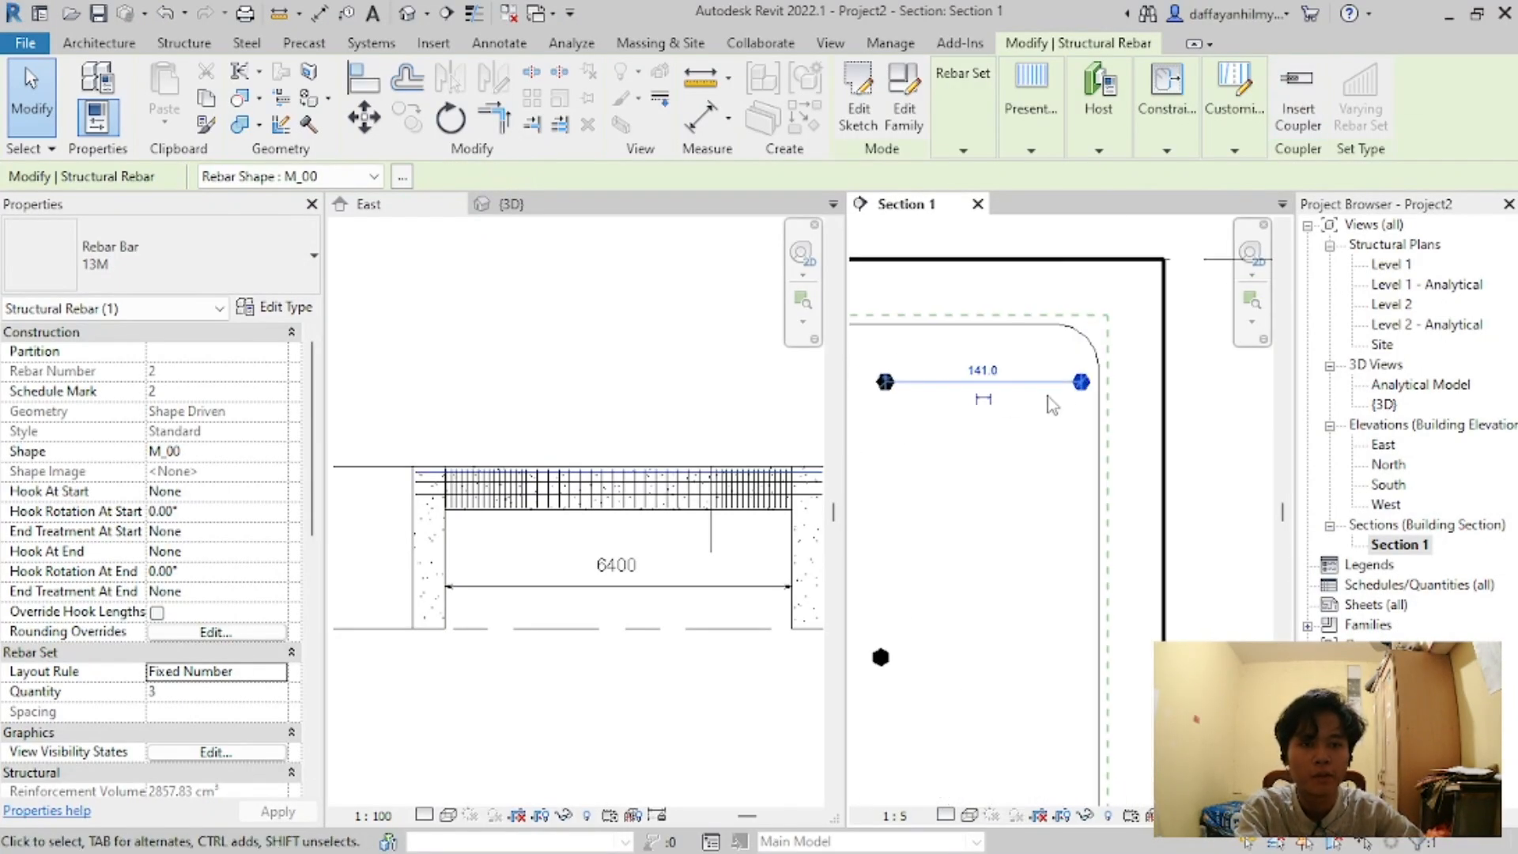
{"action": "scroll", "coordinate": [1076, 463], "scroll_direction": "down", "scroll_amount": 3}
{"action": "key", "text": "Escape"}
{"action": "scroll", "coordinate": [1139, 446], "scroll_direction": "up", "scroll_amount": 4}
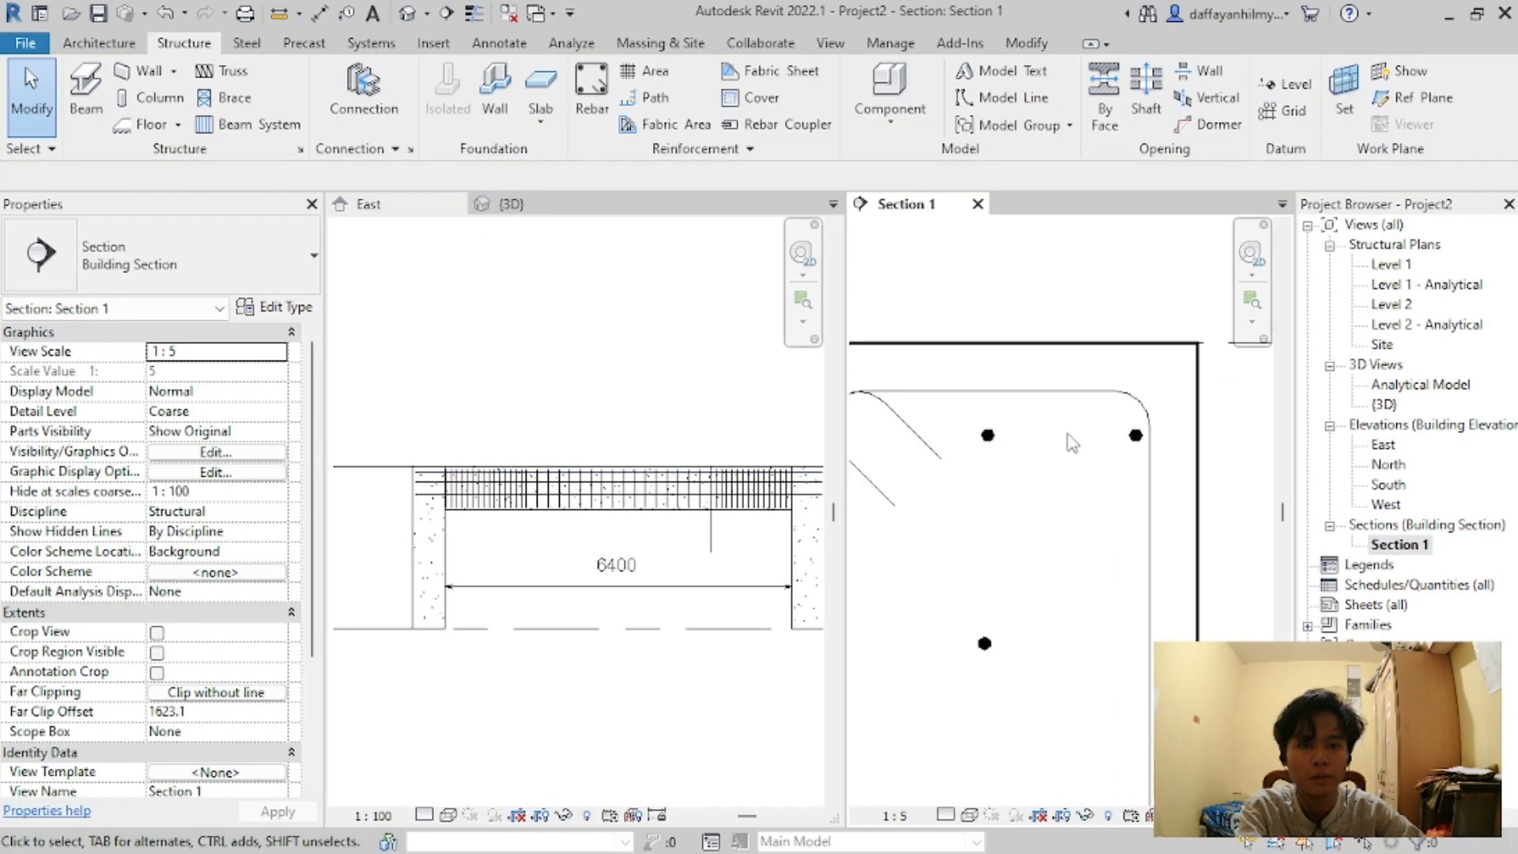
{"action": "left_click", "coordinate": [1147, 431]}
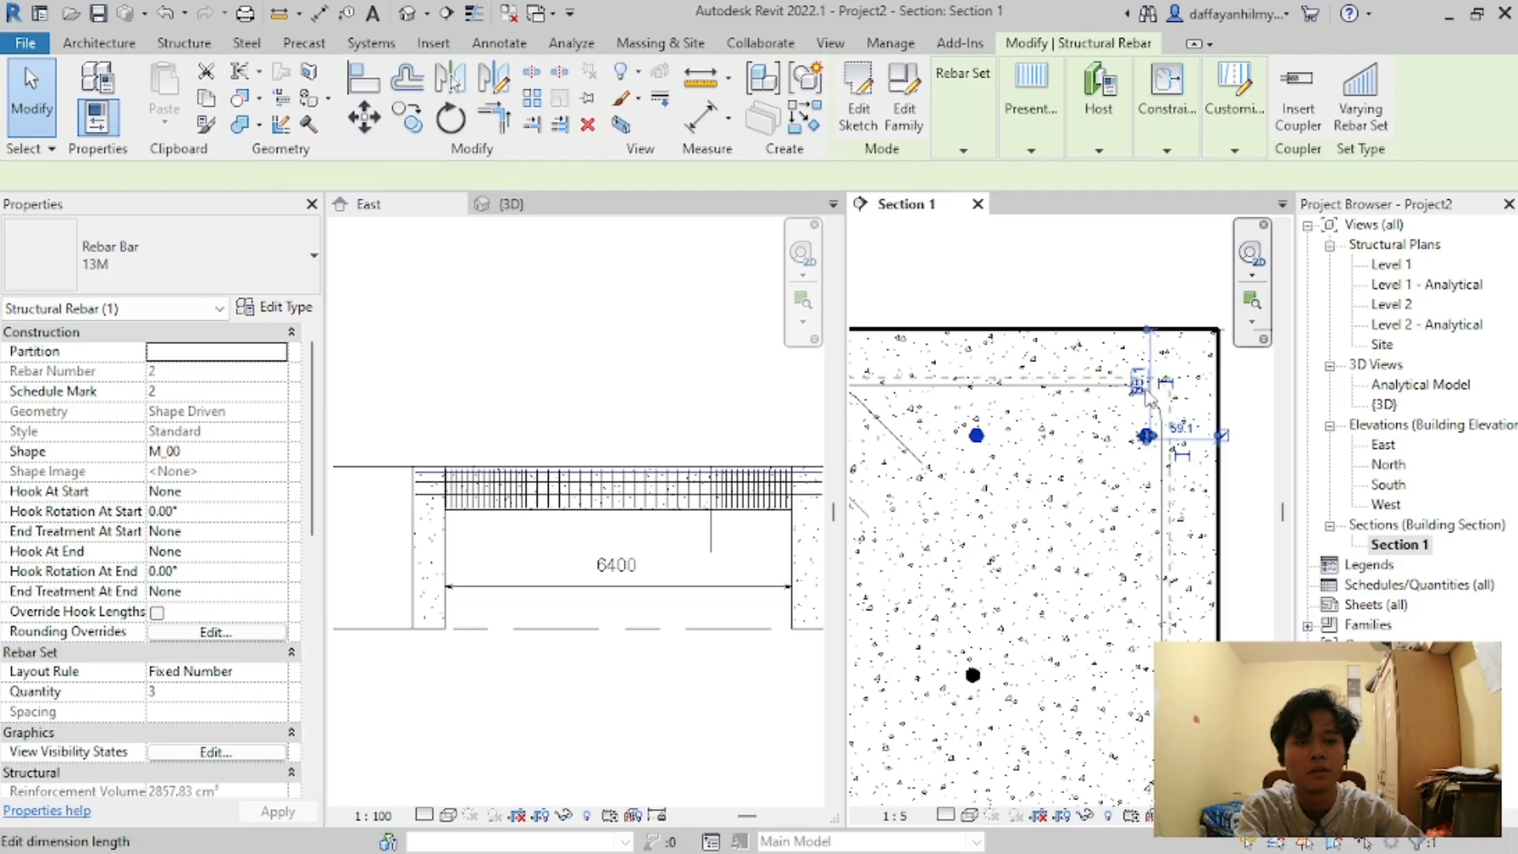
{"action": "left_click", "coordinate": [1167, 149]}
{"action": "left_click", "coordinate": [1171, 207]}
{"action": "scroll", "coordinate": [1182, 471], "scroll_direction": "up", "scroll_amount": 5}
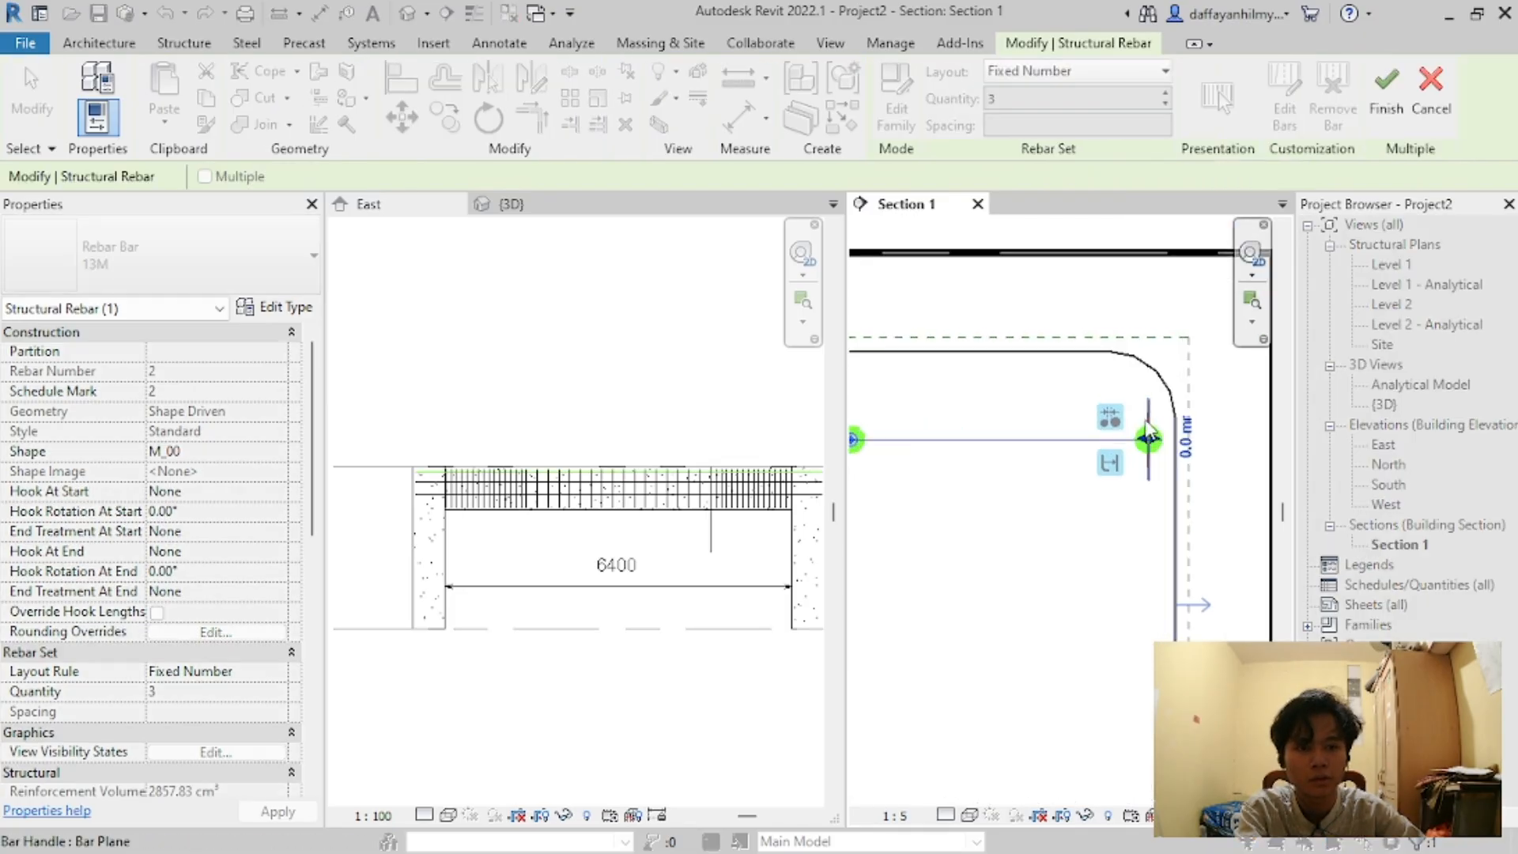
{"action": "scroll", "coordinate": [1186, 481], "scroll_direction": "down", "scroll_amount": 5}
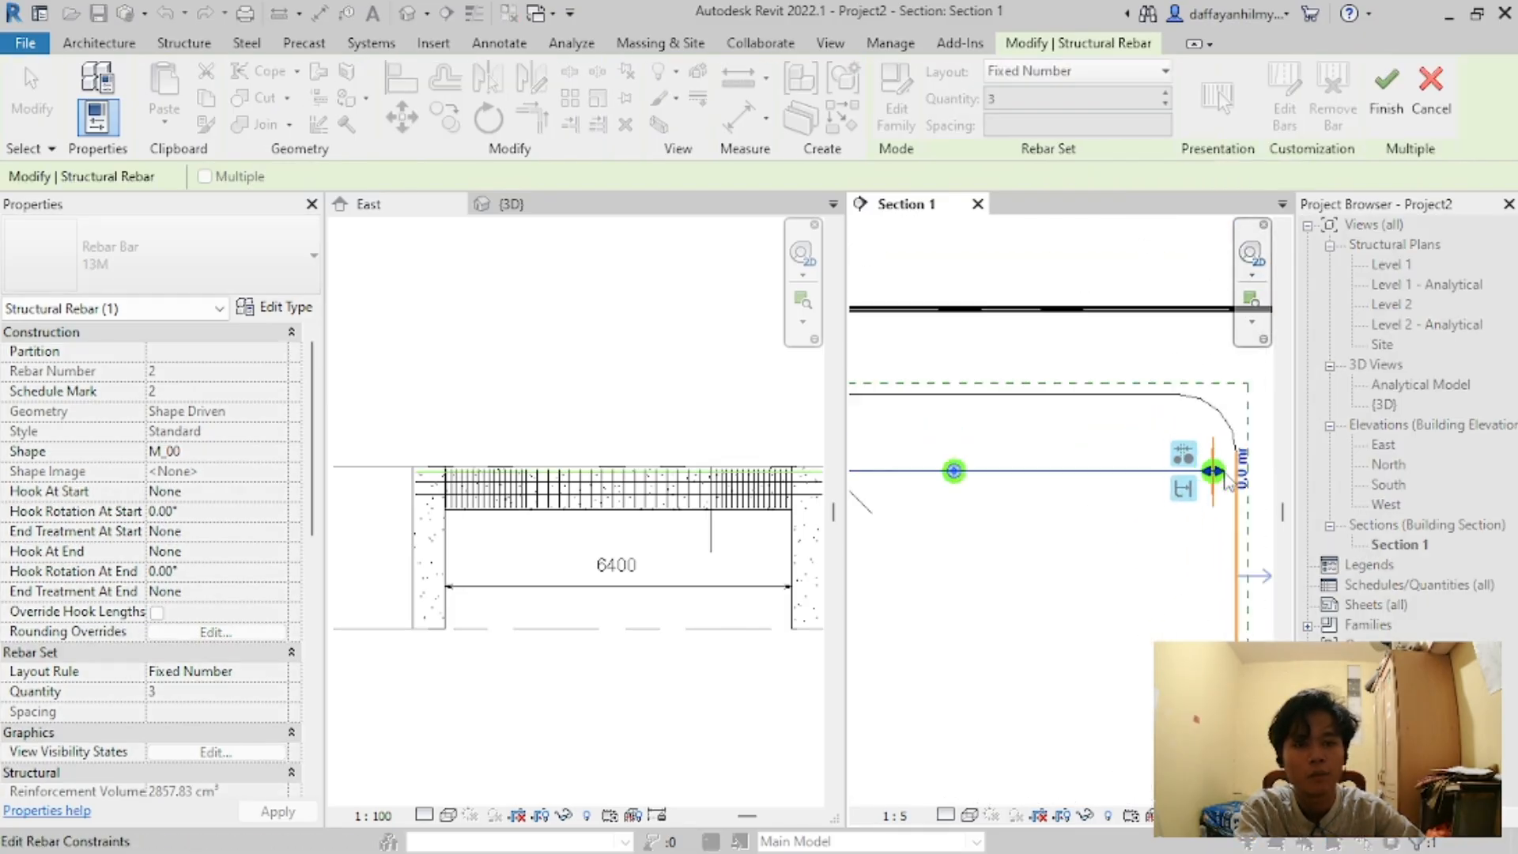
{"action": "scroll", "coordinate": [923, 470], "scroll_direction": "up", "scroll_amount": 5}
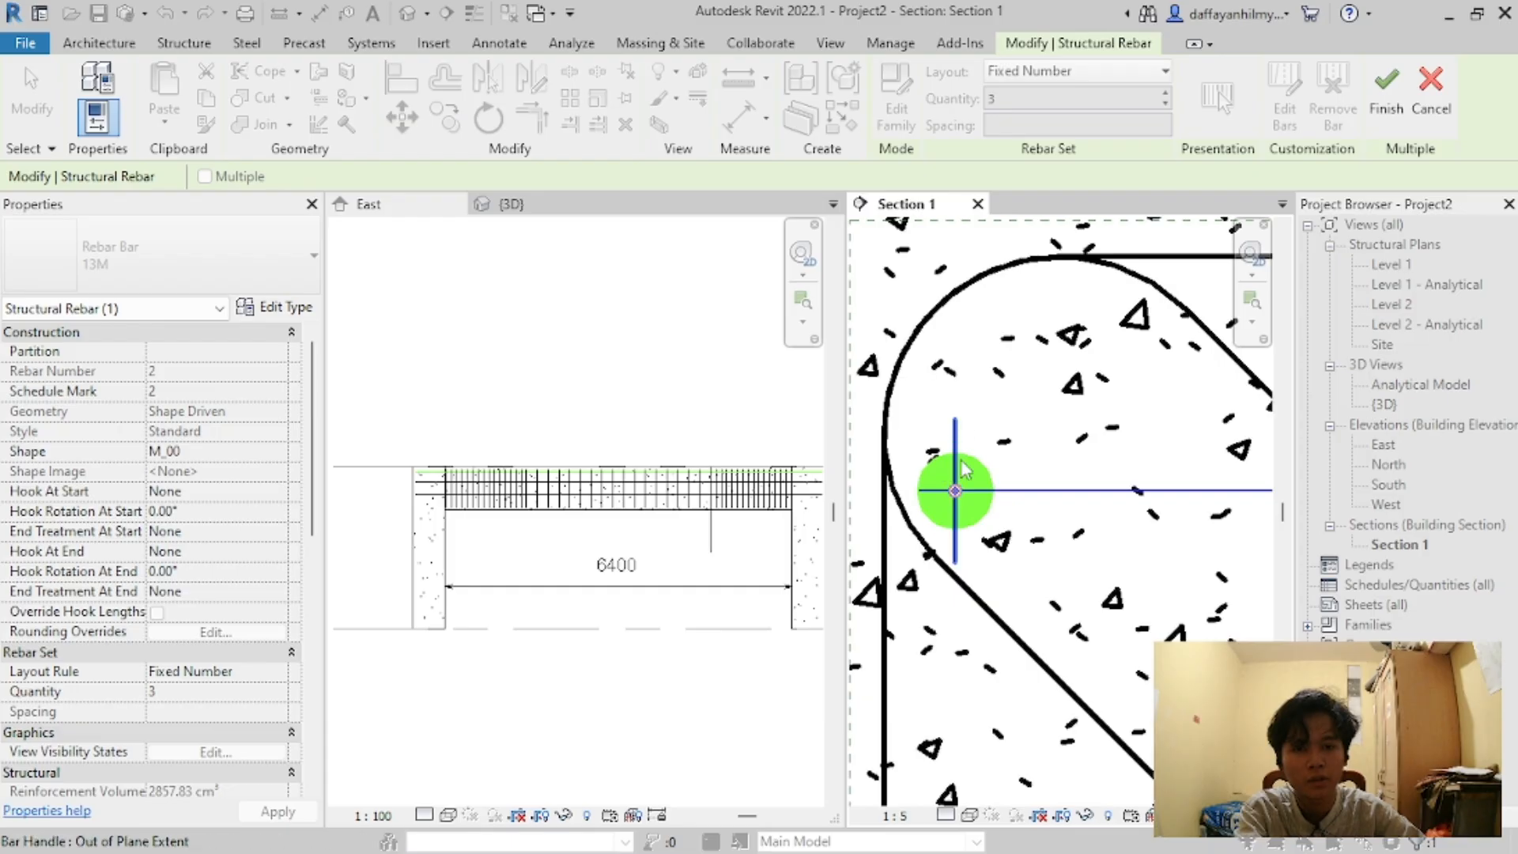
{"action": "left_click", "coordinate": [954, 485]}
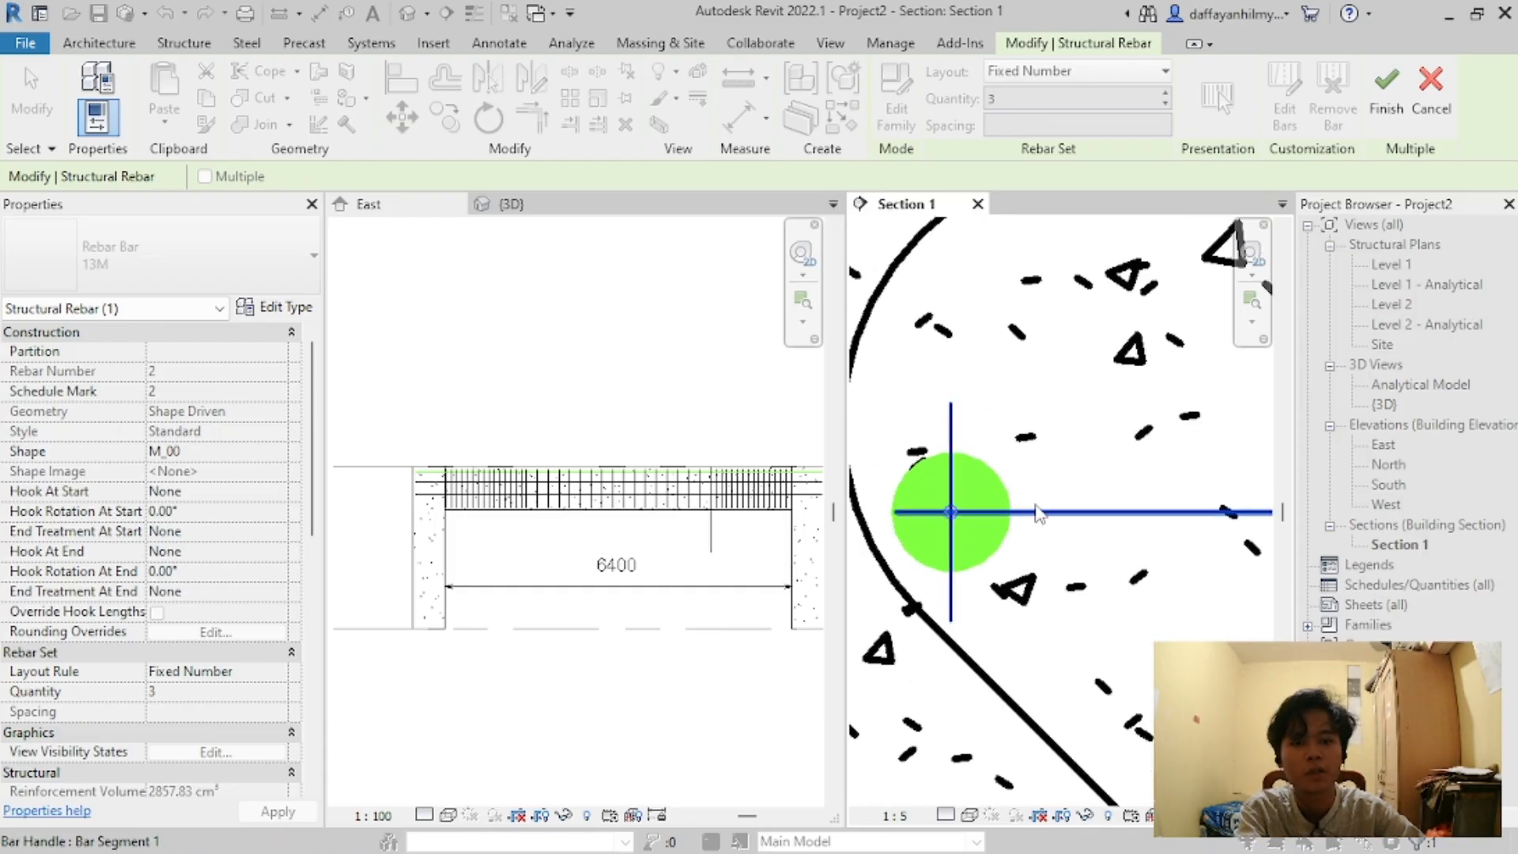
{"action": "scroll", "coordinate": [949, 498], "scroll_direction": "down", "scroll_amount": 5}
{"action": "scroll", "coordinate": [896, 478], "scroll_direction": "down", "scroll_amount": 4}
{"action": "scroll", "coordinate": [1085, 483], "scroll_direction": "up", "scroll_amount": 5}
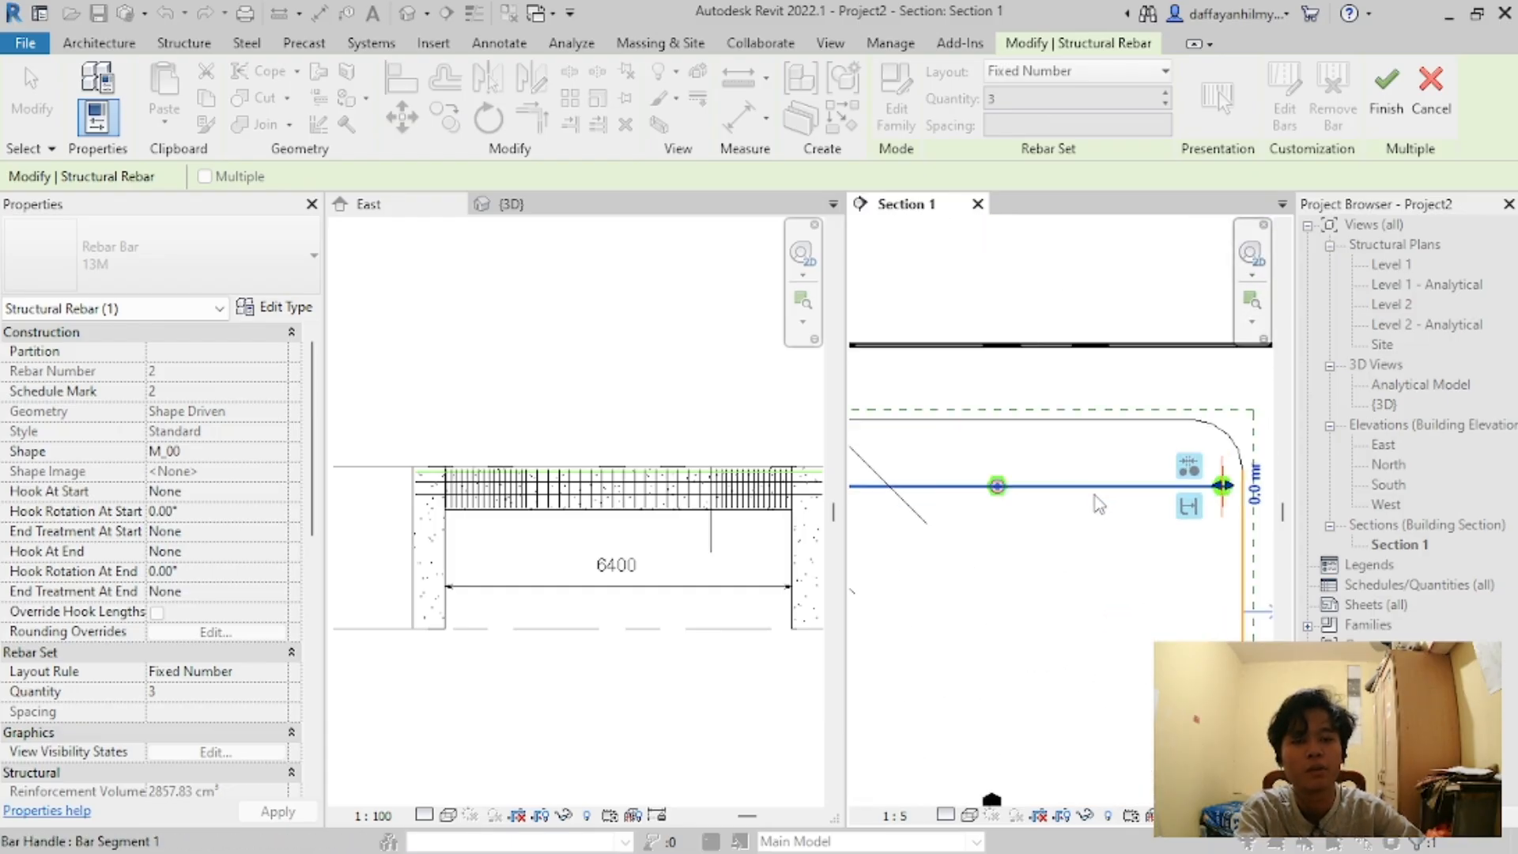
{"action": "left_click", "coordinate": [1165, 477]}
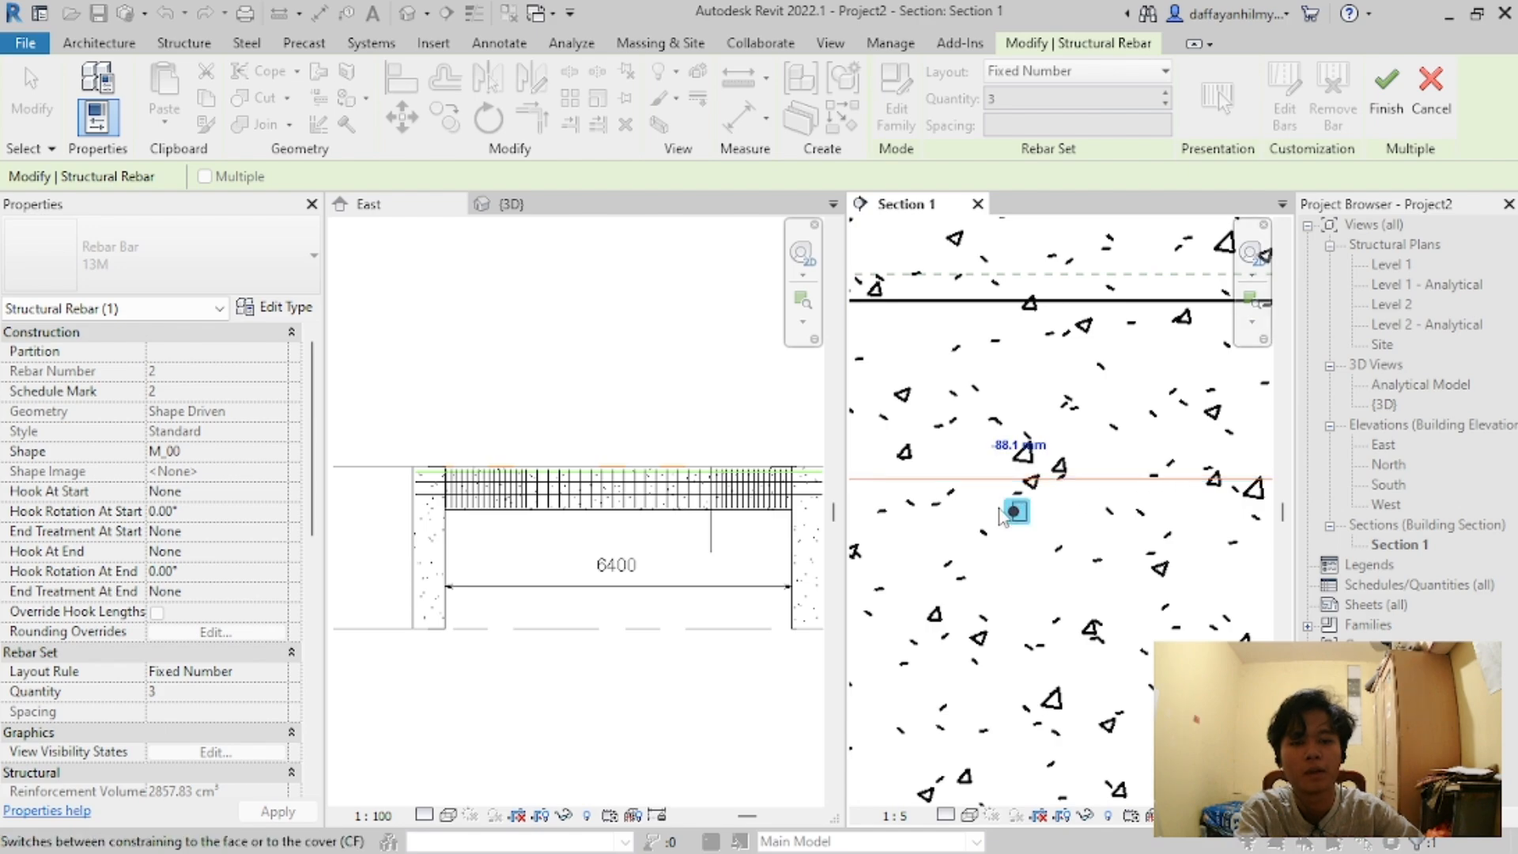
{"action": "scroll", "coordinate": [980, 529], "scroll_direction": "down", "scroll_amount": 4}
{"action": "scroll", "coordinate": [1051, 466], "scroll_direction": "up", "scroll_amount": 6}
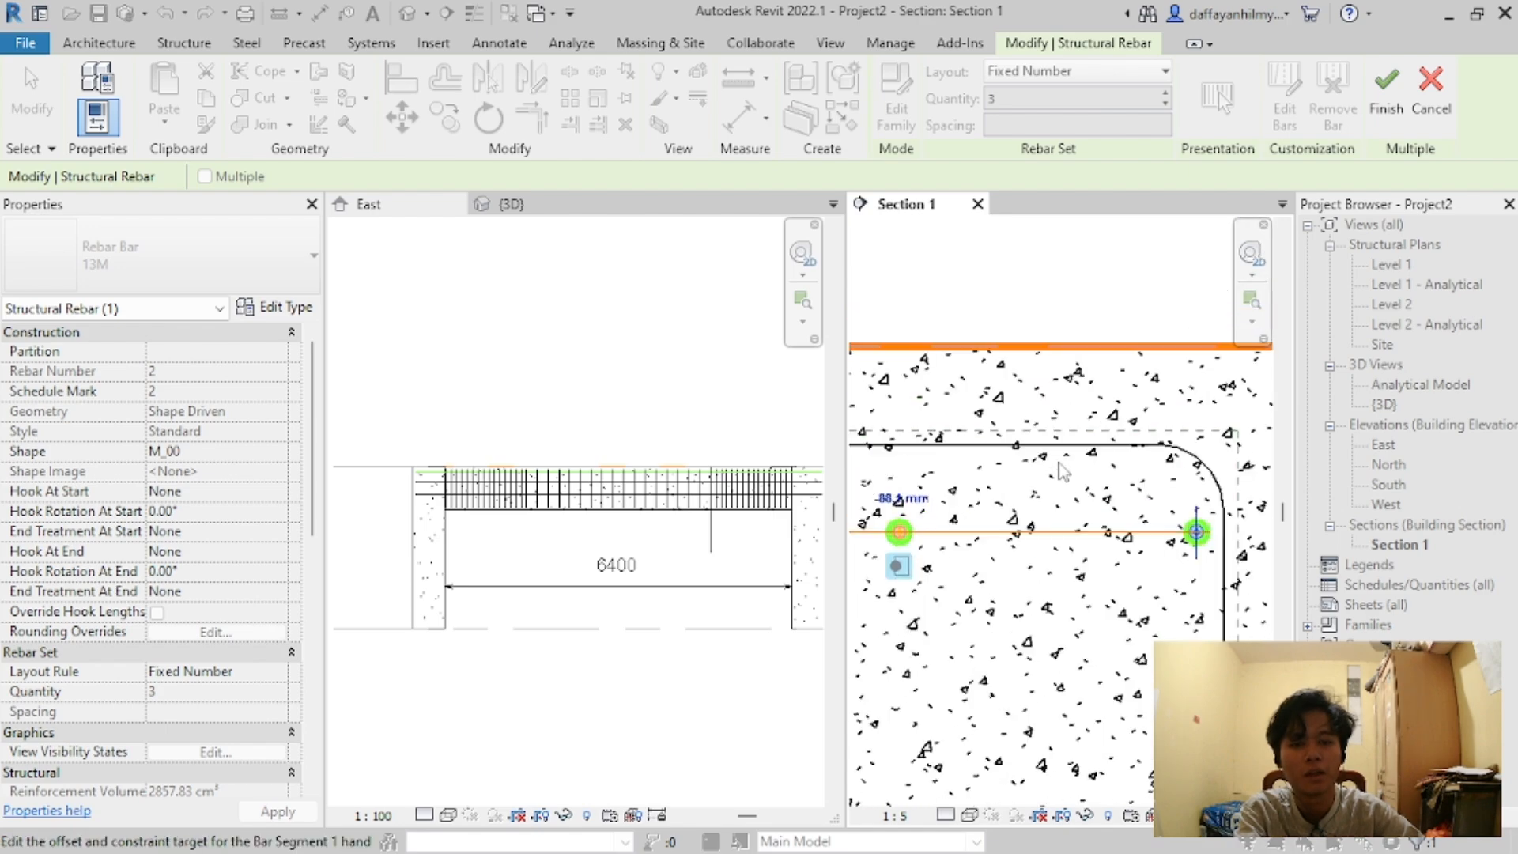
{"action": "left_click", "coordinate": [970, 816]}
{"action": "left_click", "coordinate": [946, 815]}
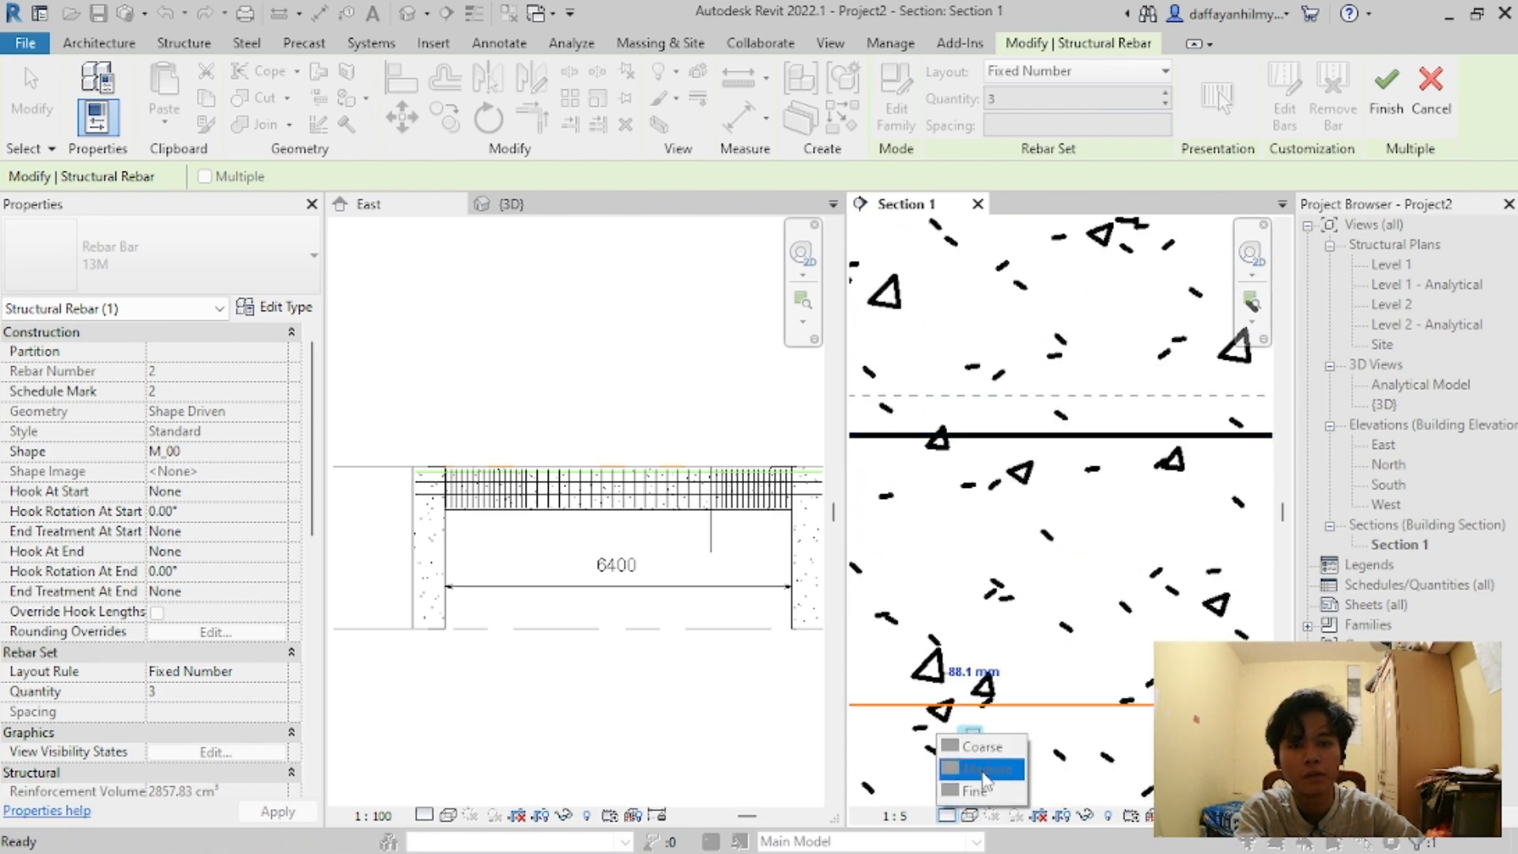
{"action": "left_click", "coordinate": [1016, 637]}
{"action": "left_click", "coordinate": [1375, 111]}
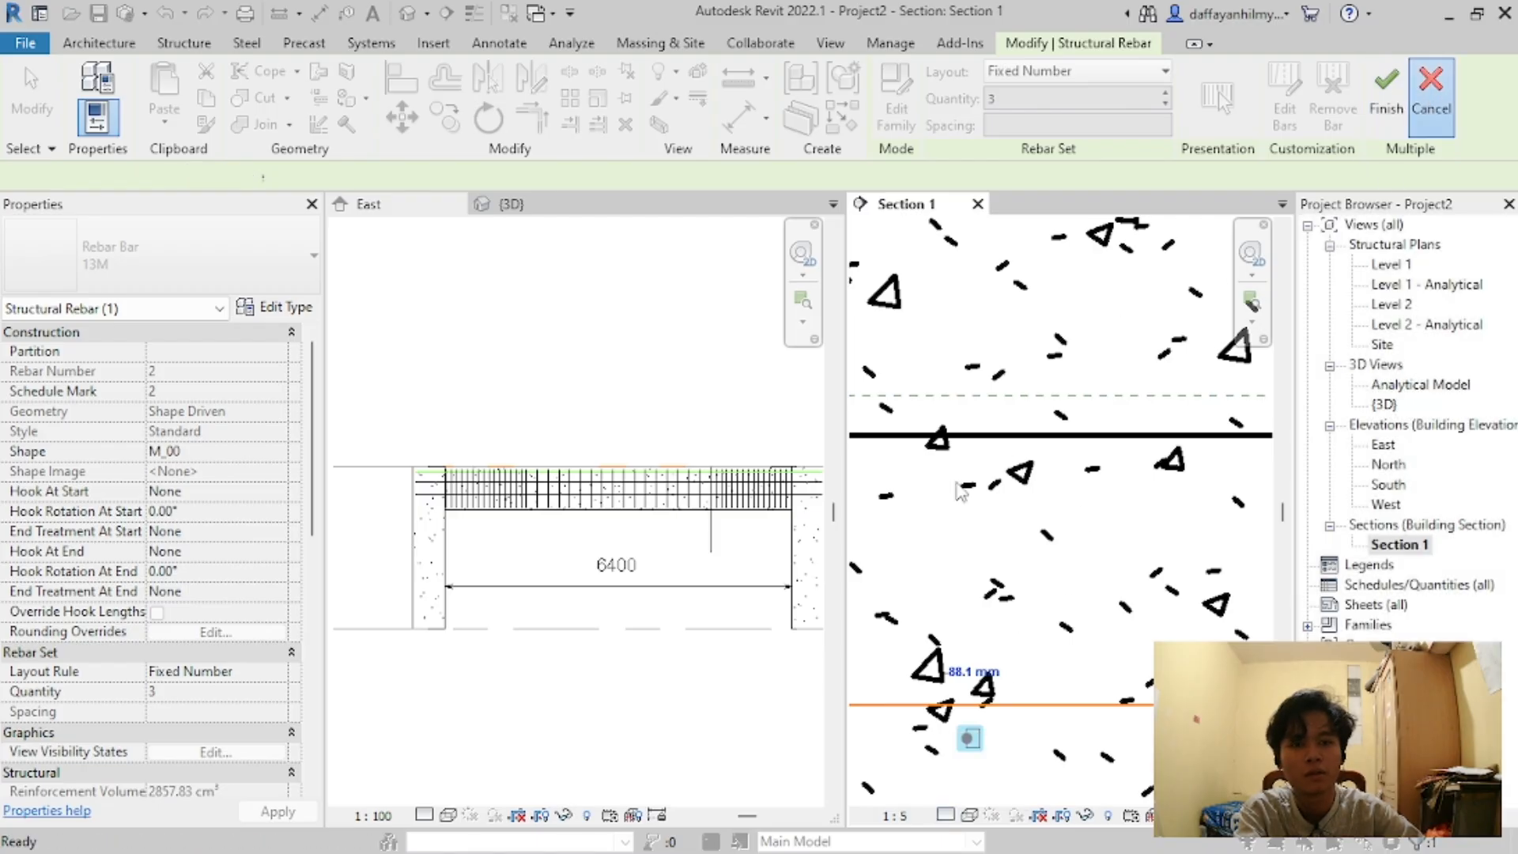
Step: Set the detail level of the Section 1 view to Fine
{"action": "left_click", "coordinate": [944, 815]}
{"action": "left_click", "coordinate": [966, 795]}
{"action": "scroll", "coordinate": [1016, 400], "scroll_direction": "up", "scroll_amount": 3}
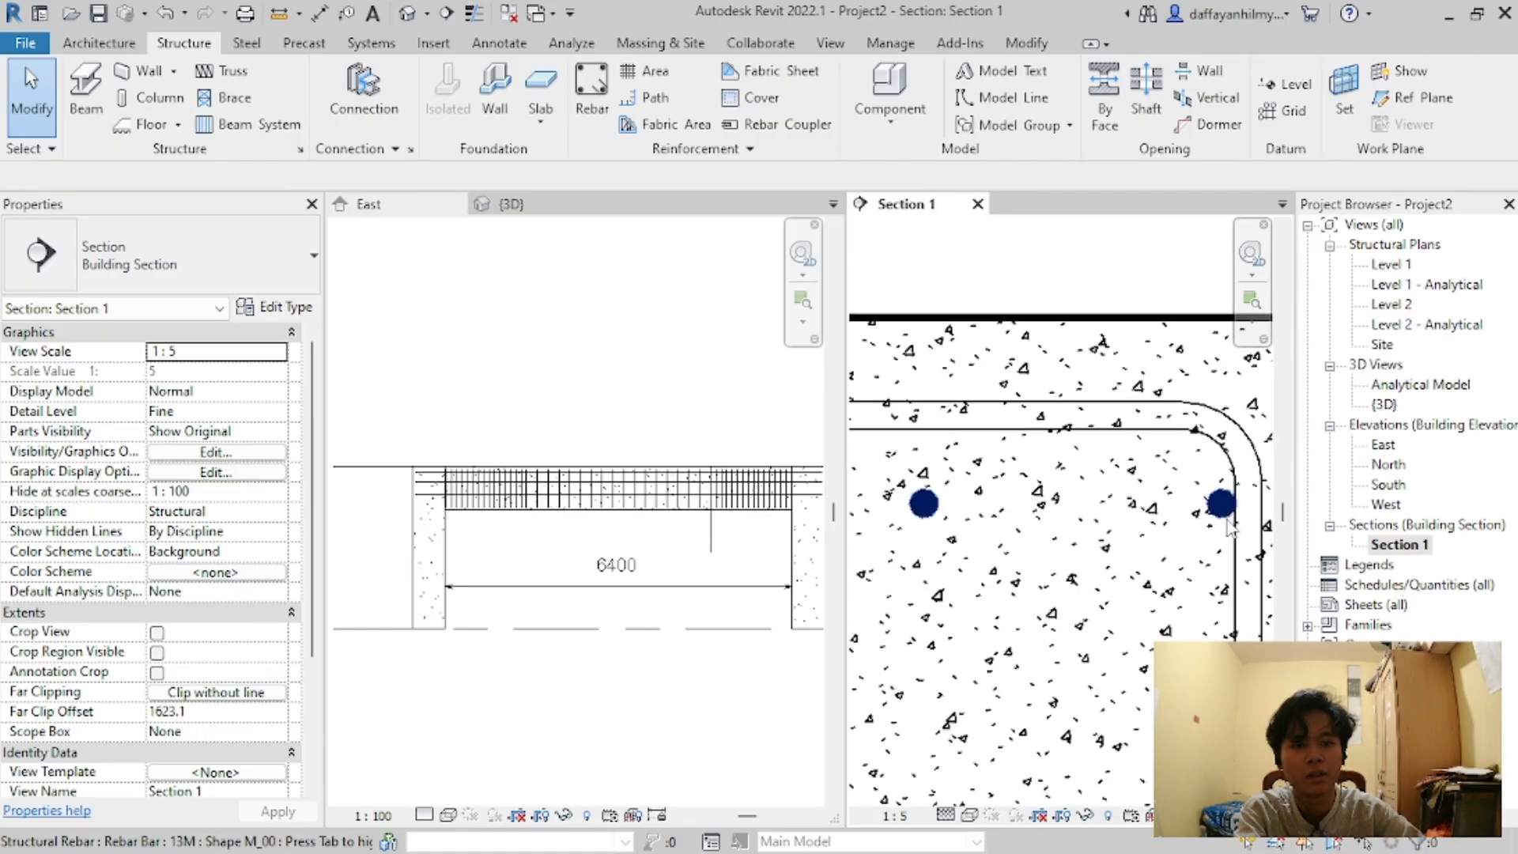
Step: Try to constrain the top bar set to the stirrup's top segment with a 0.0 mm offset using Edit Constraints
{"action": "left_click", "coordinate": [1139, 519]}
{"action": "left_click", "coordinate": [1166, 111]}
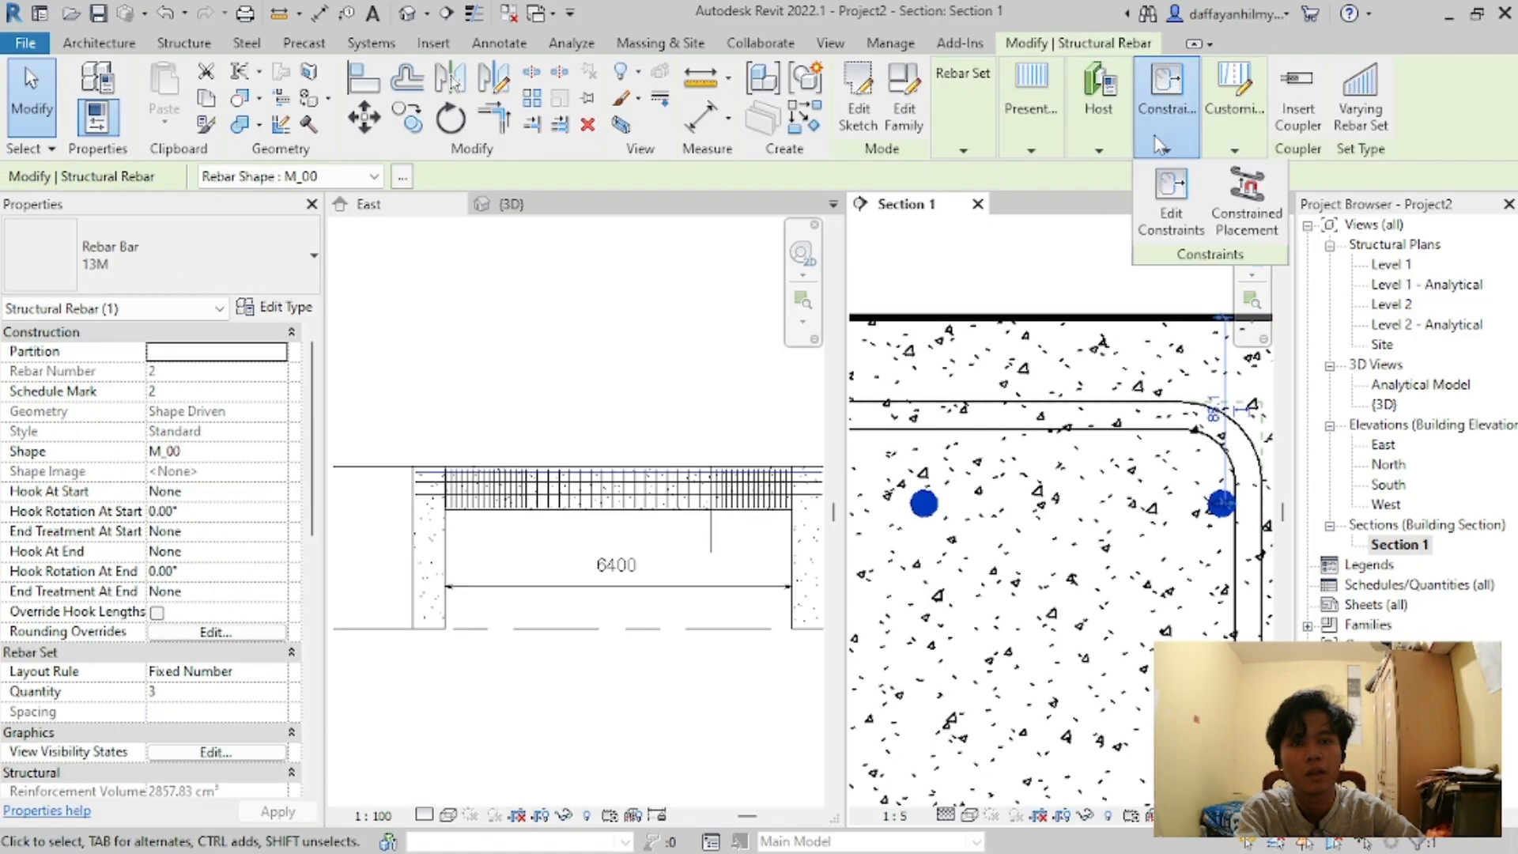
{"action": "left_click", "coordinate": [1171, 209]}
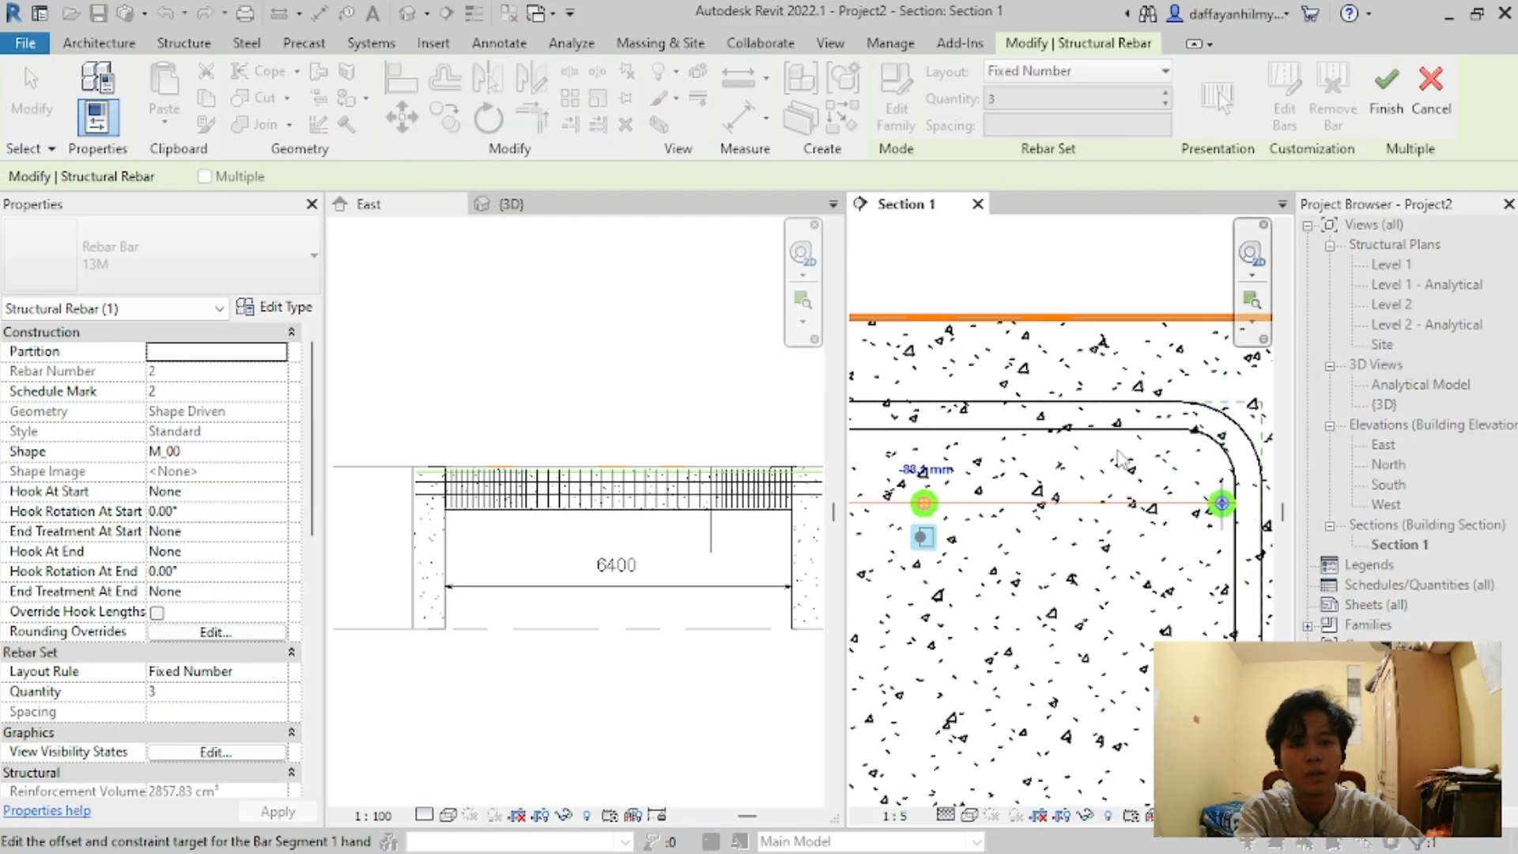
{"action": "scroll", "coordinate": [1071, 443], "scroll_direction": "up", "scroll_amount": 2}
{"action": "left_click", "coordinate": [1073, 413]}
{"action": "scroll", "coordinate": [1071, 495], "scroll_direction": "down", "scroll_amount": 3}
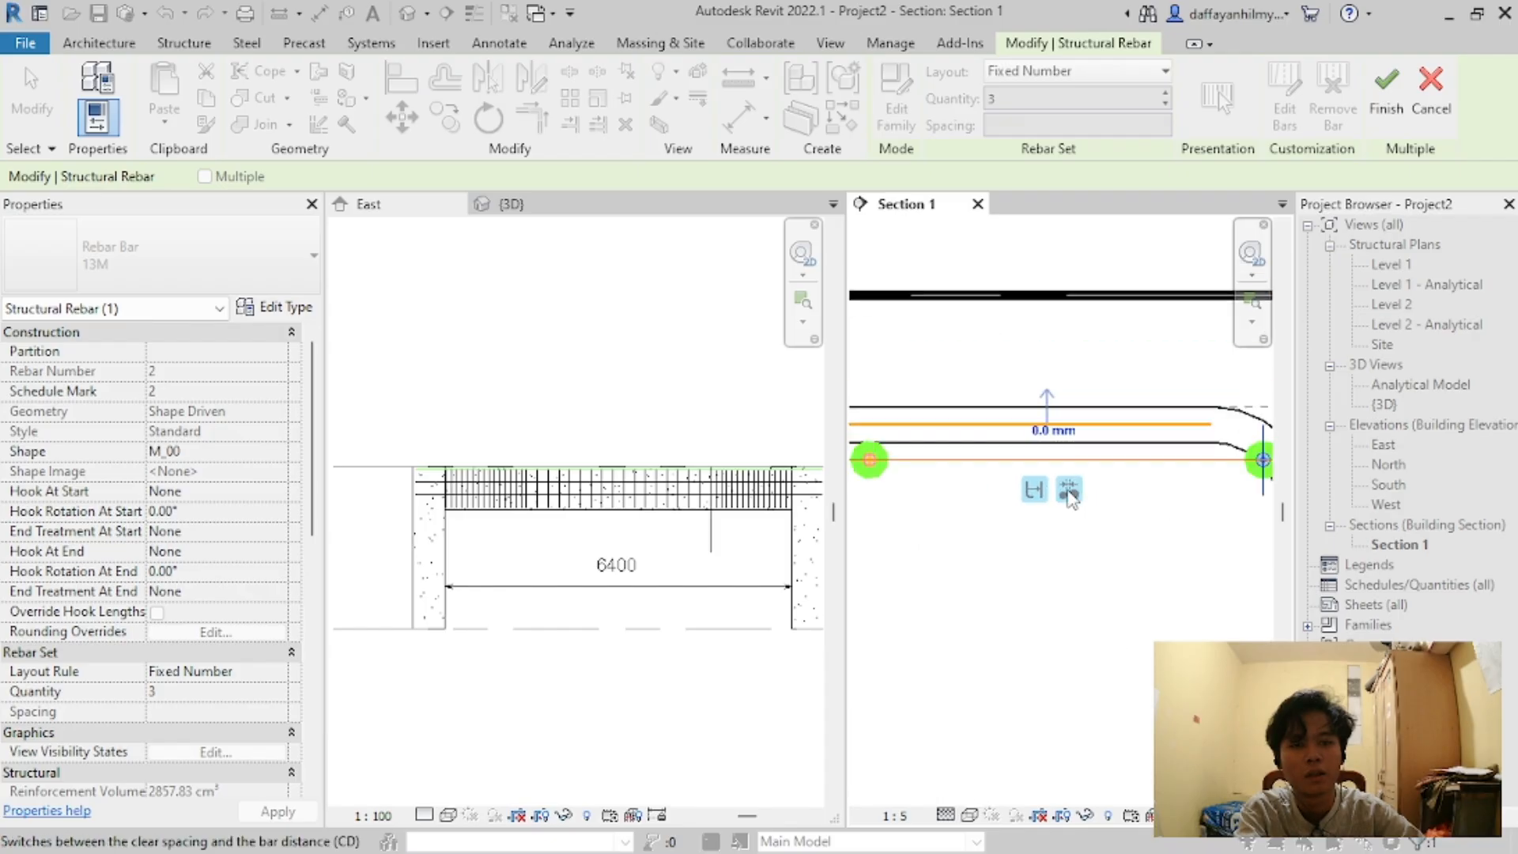
{"action": "scroll", "coordinate": [1132, 463], "scroll_direction": "down", "scroll_amount": 2}
{"action": "scroll", "coordinate": [1183, 430], "scroll_direction": "up", "scroll_amount": 5}
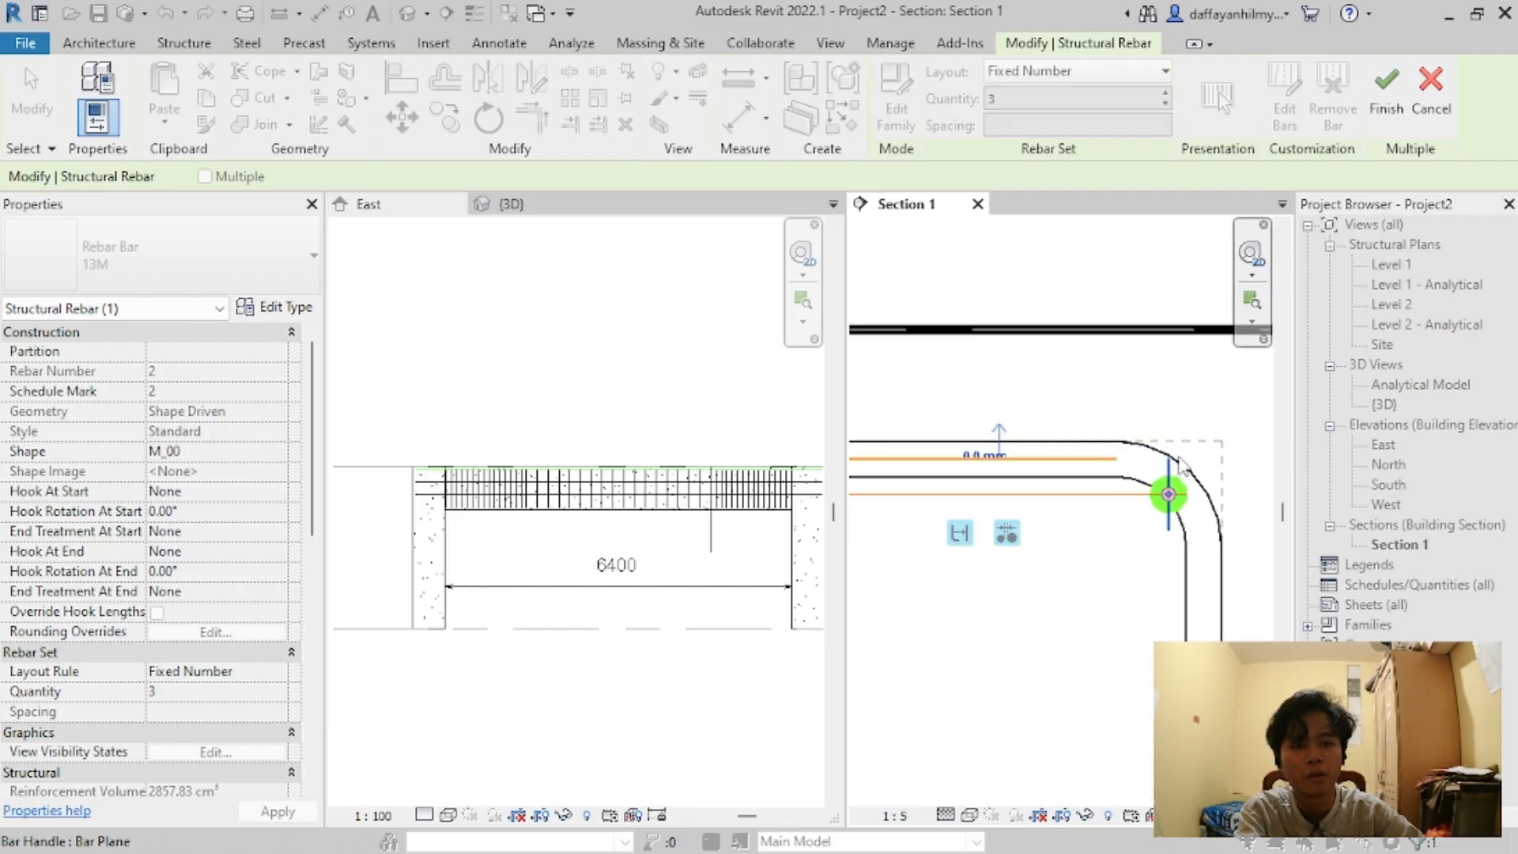
Step: Try to constrain the top set's end bars to the stirrup's corner bends, and cancel the constraint editing
{"action": "left_click", "coordinate": [1167, 506]}
{"action": "scroll", "coordinate": [1178, 513], "scroll_direction": "up", "scroll_amount": 2}
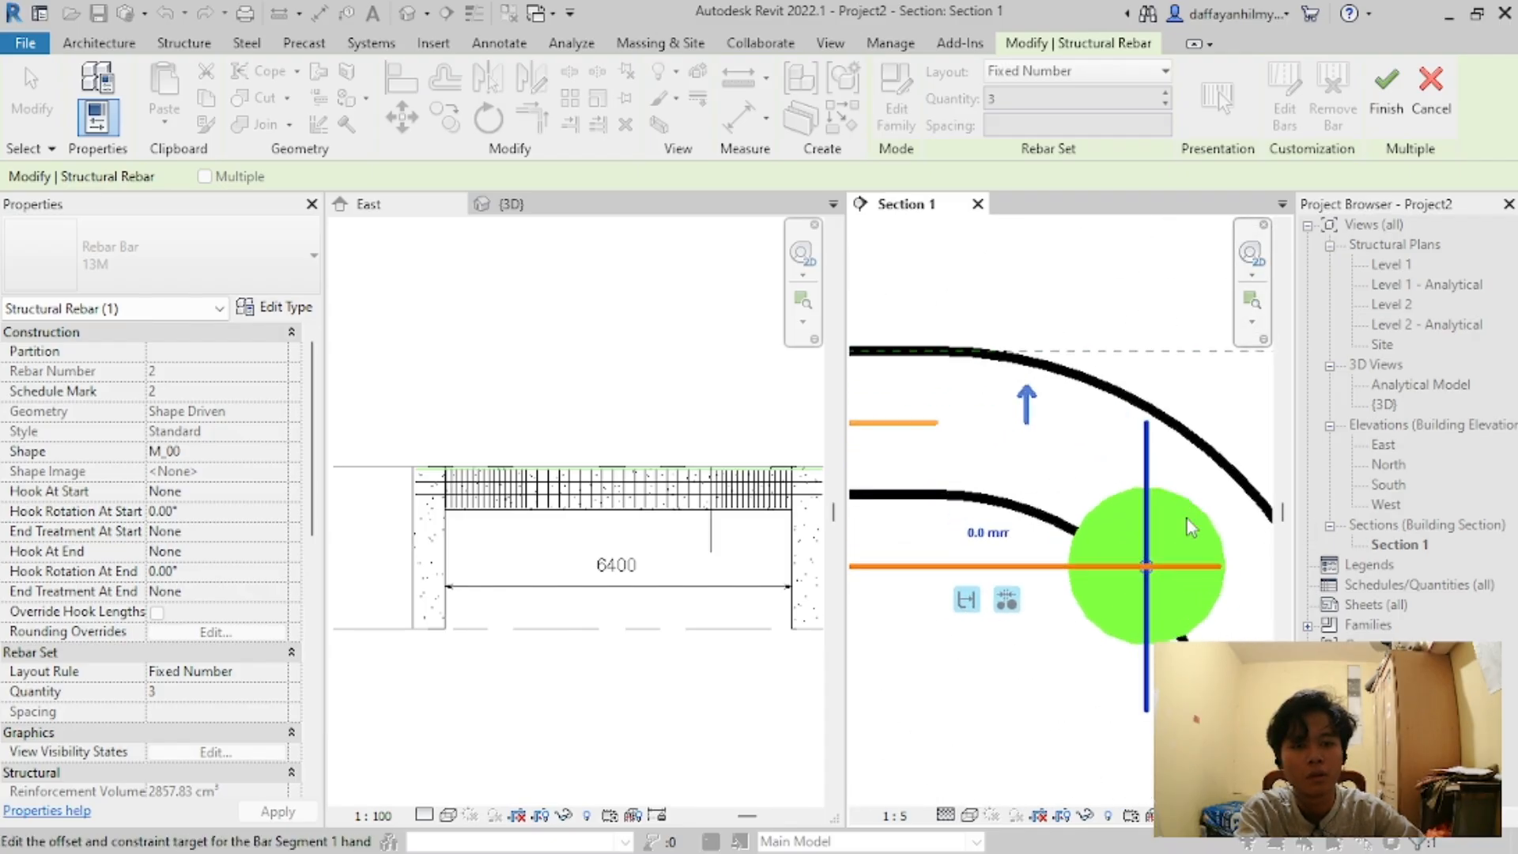
{"action": "scroll", "coordinate": [1190, 534], "scroll_direction": "down", "scroll_amount": 5}
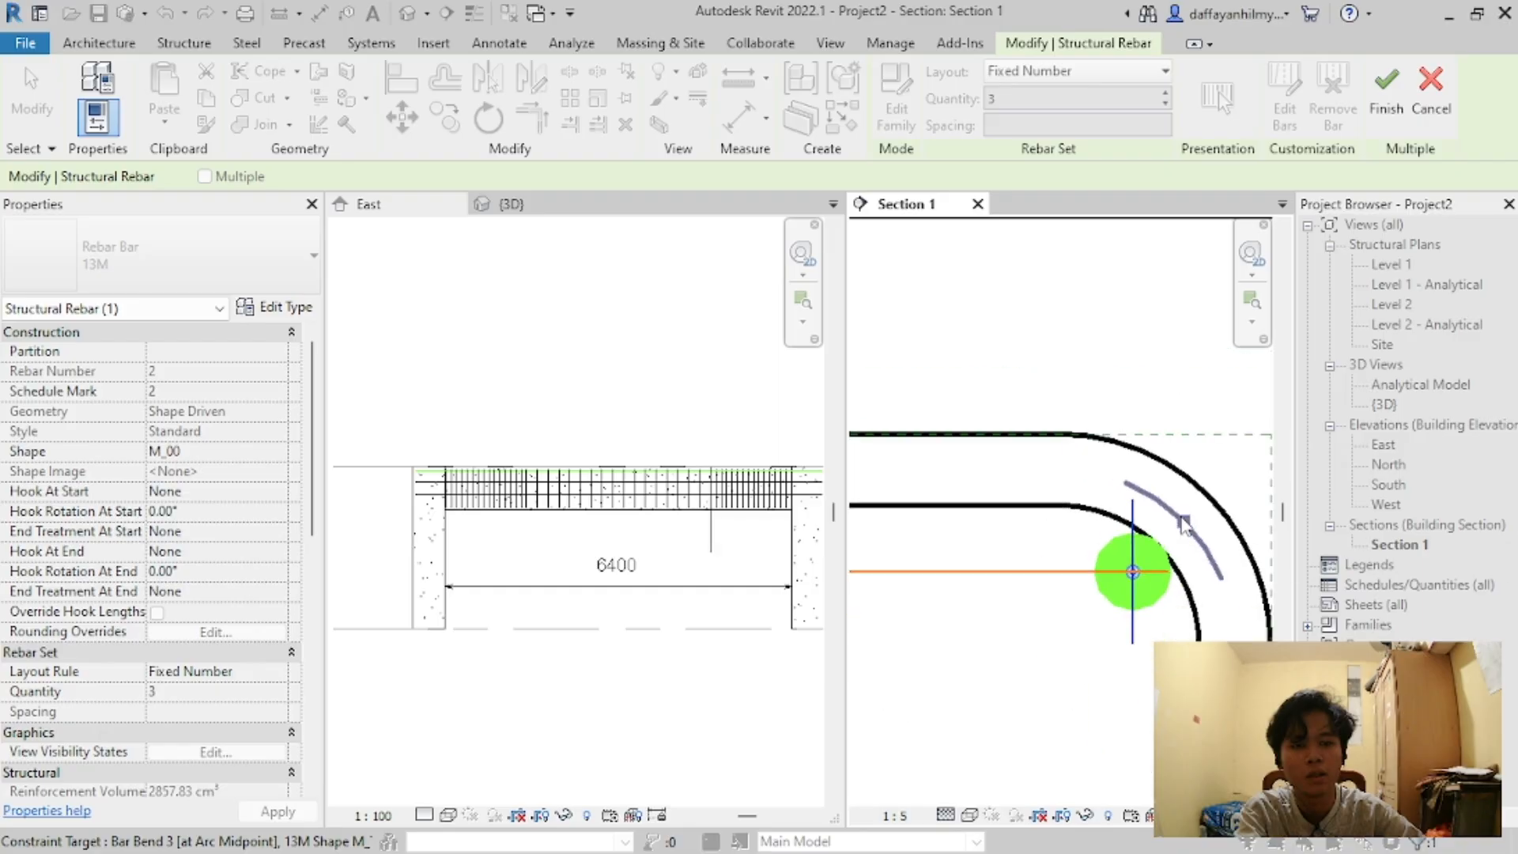
{"action": "scroll", "coordinate": [1233, 526], "scroll_direction": "up", "scroll_amount": 3}
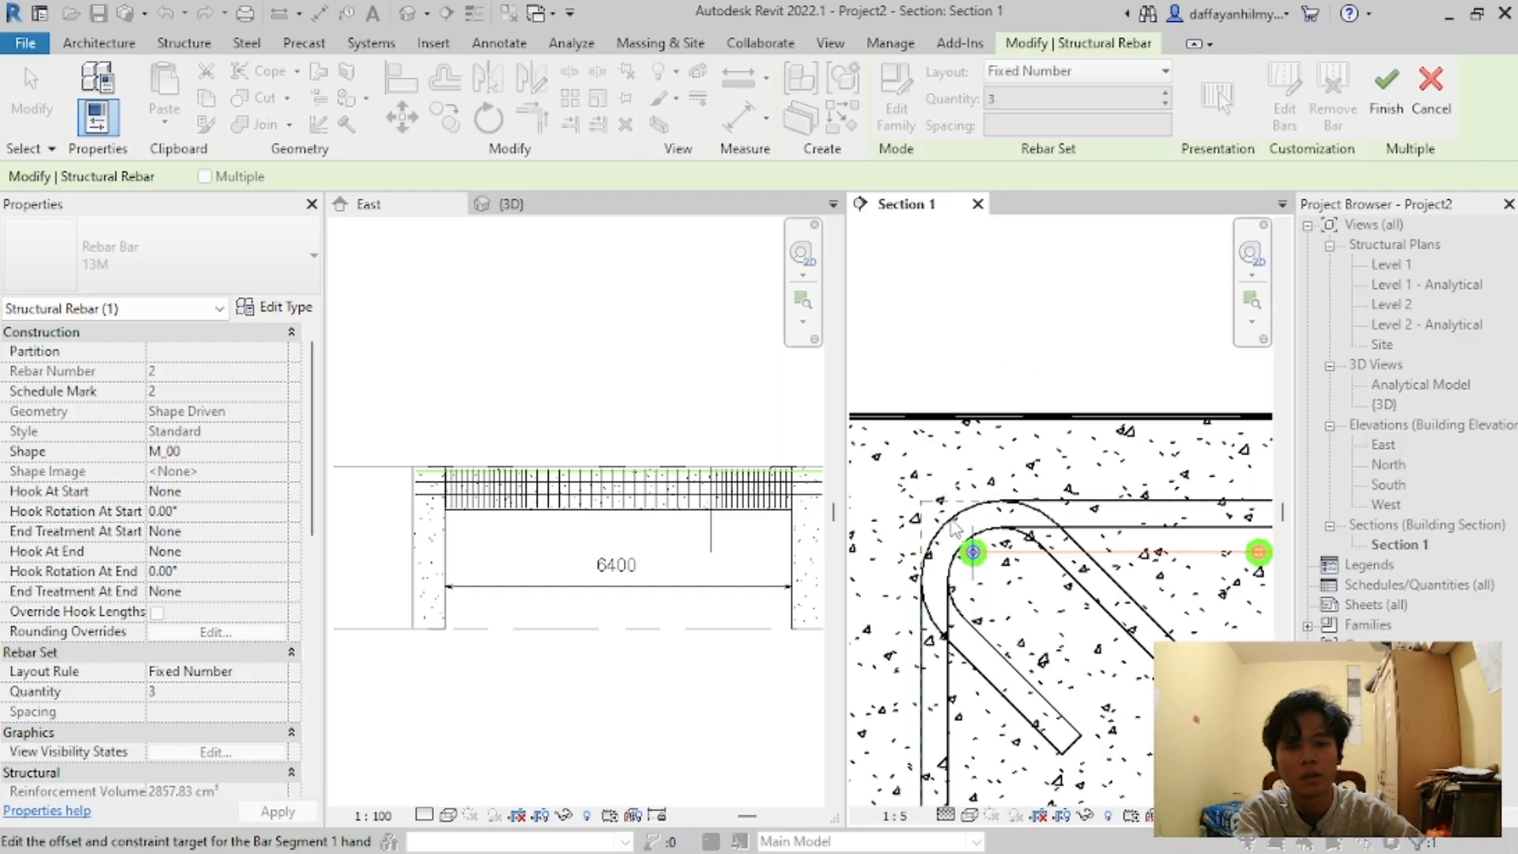
{"action": "scroll", "coordinate": [1234, 546], "scroll_direction": "up", "scroll_amount": 4}
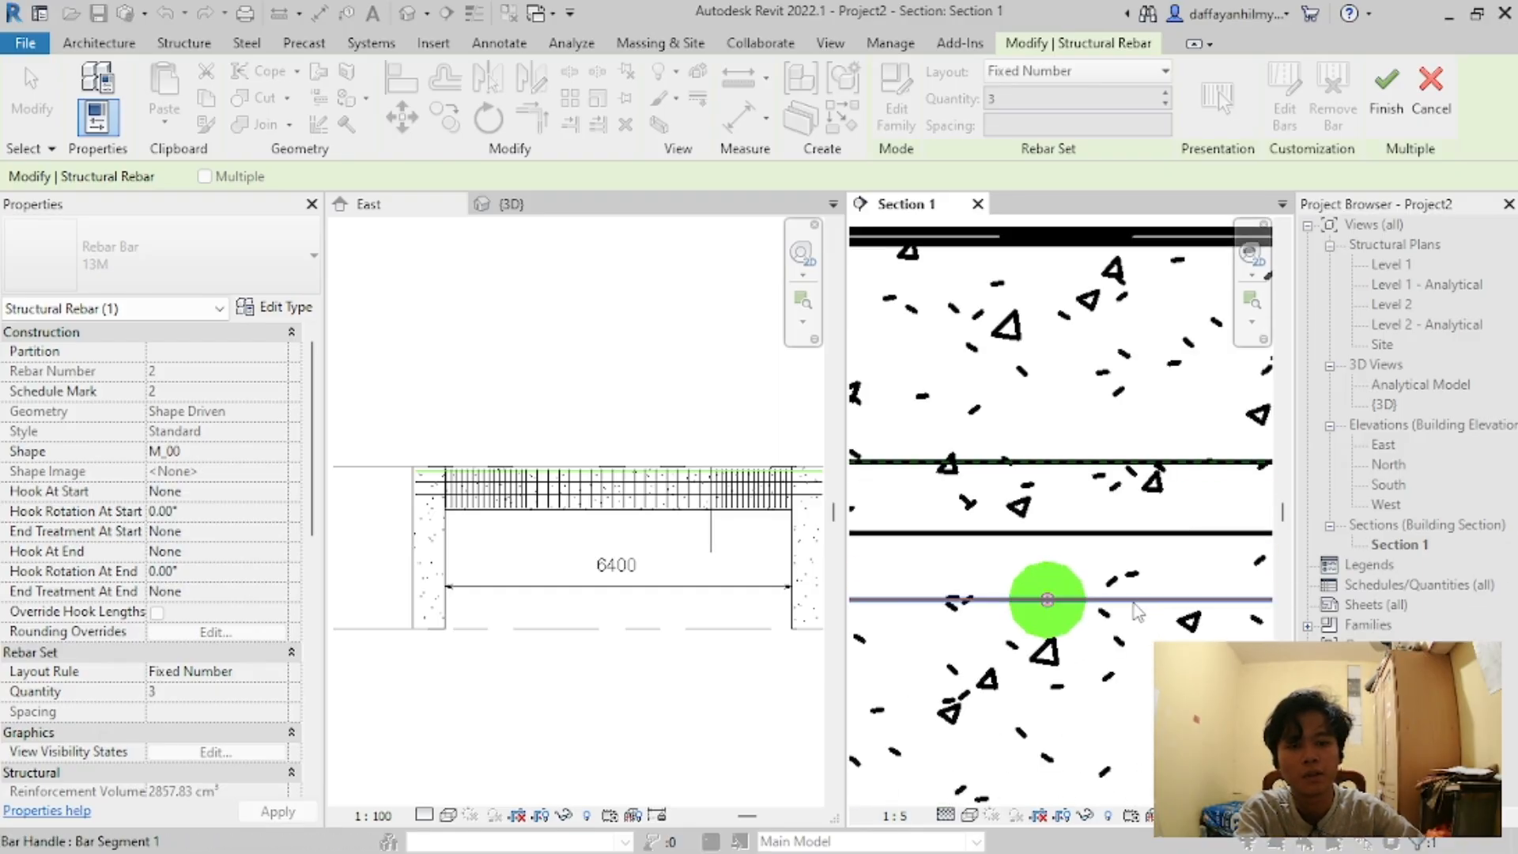
{"action": "scroll", "coordinate": [1113, 518], "scroll_direction": "down", "scroll_amount": 4}
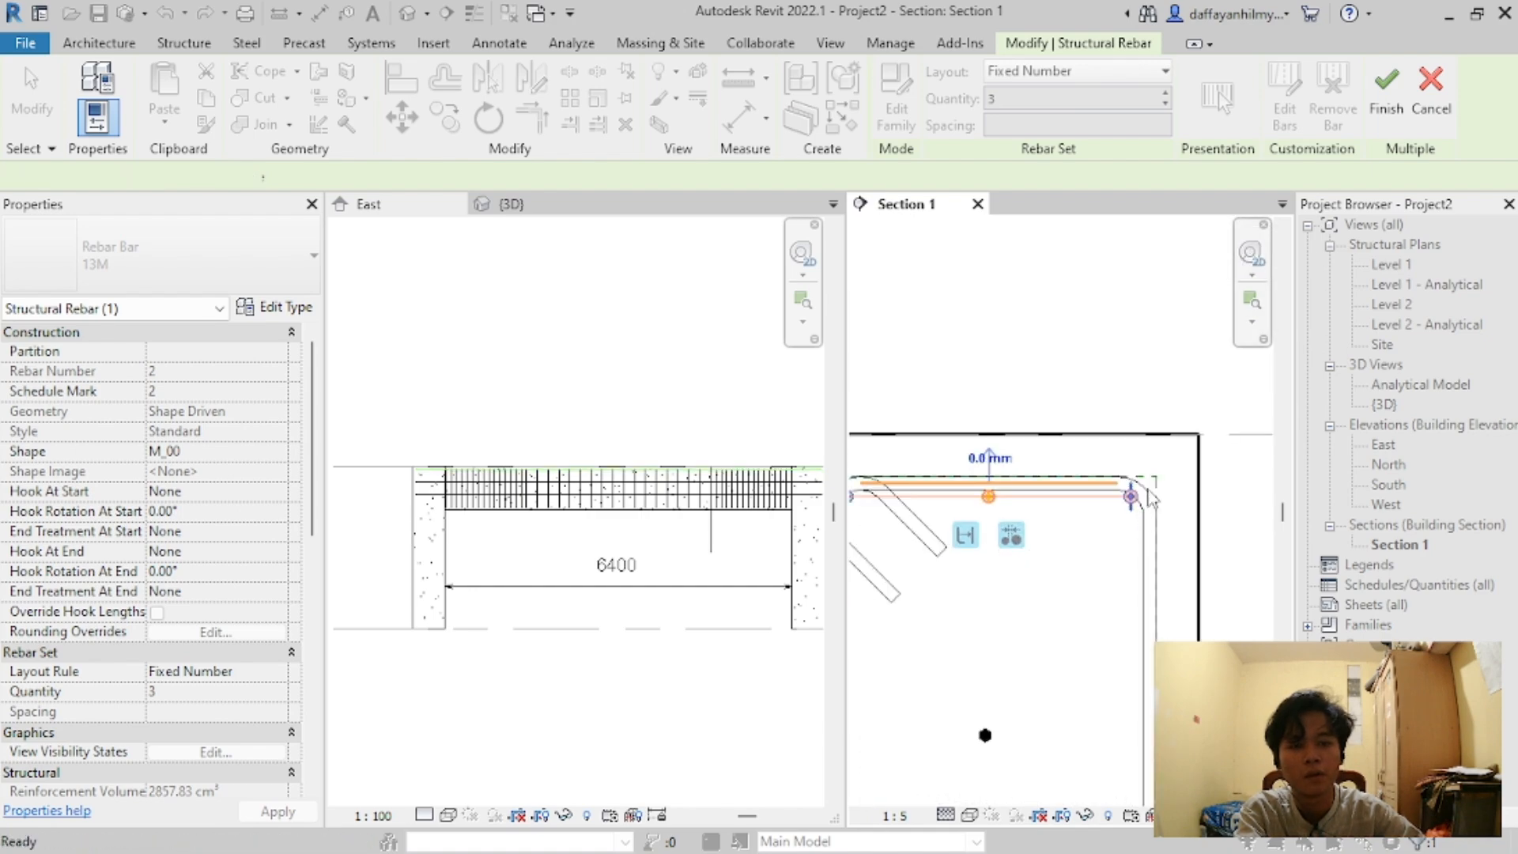
{"action": "key", "text": "Escape"}
Step: Shift the end bar of the top set inward to about 61 mm from the beam's nearest side face
{"action": "scroll", "coordinate": [1146, 490], "scroll_direction": "up", "scroll_amount": 5}
{"action": "scroll", "coordinate": [1116, 487], "scroll_direction": "down", "scroll_amount": 4}
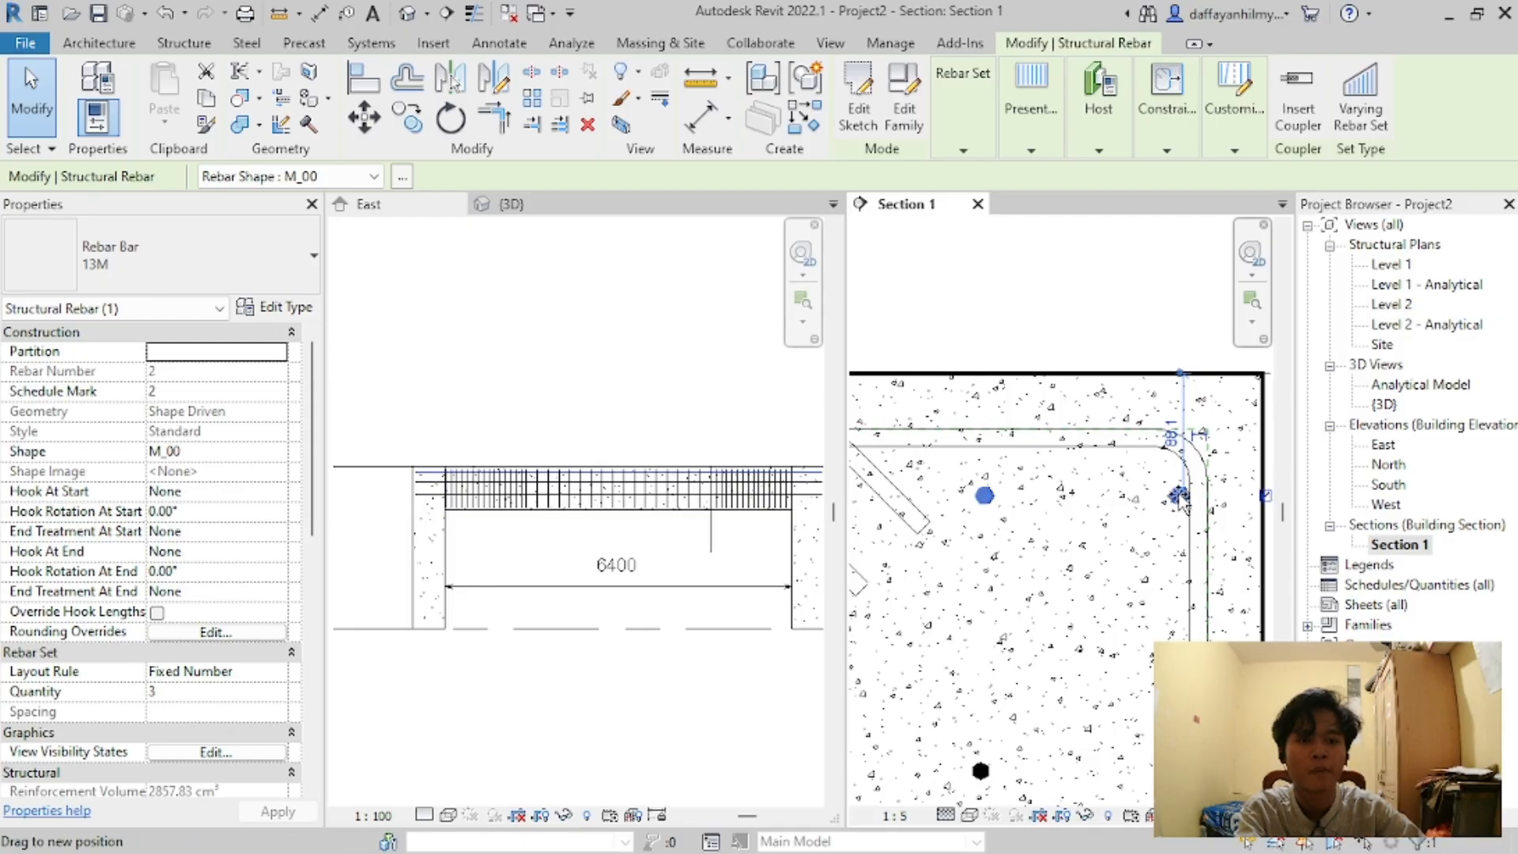
{"action": "left_click_drag", "start_coordinate": [1179, 497], "coordinate": [1176, 496]}
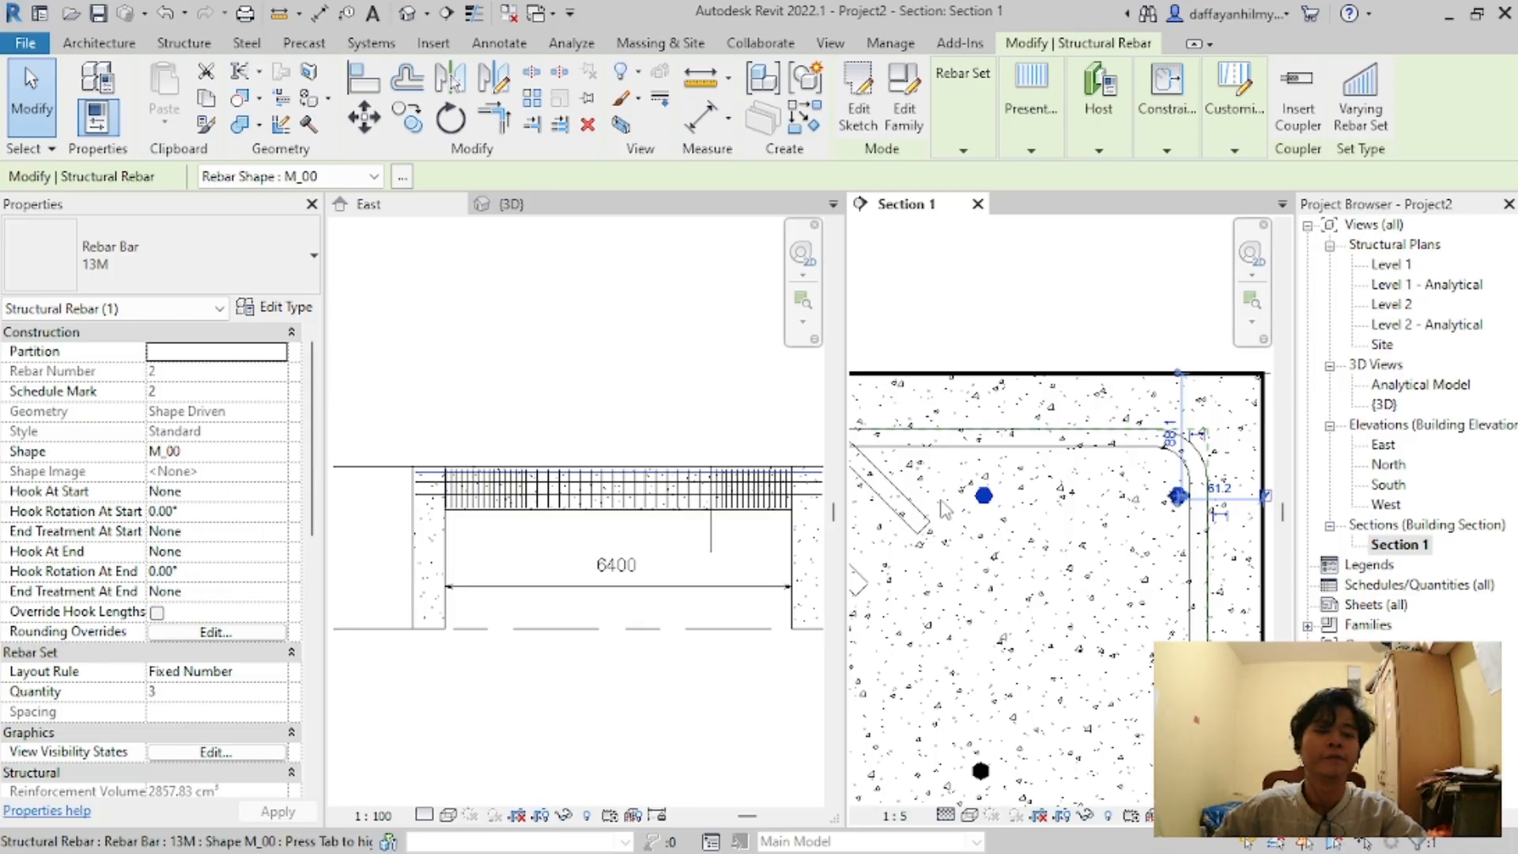
Step: Constrain the top three-bar set to the stirrup's top segment with a 0.0 mm offset using Edit Constraints
{"action": "scroll", "coordinate": [944, 510], "scroll_direction": "down", "scroll_amount": 3}
{"action": "scroll", "coordinate": [996, 506], "scroll_direction": "up", "scroll_amount": 3}
{"action": "left_click", "coordinate": [1167, 103]}
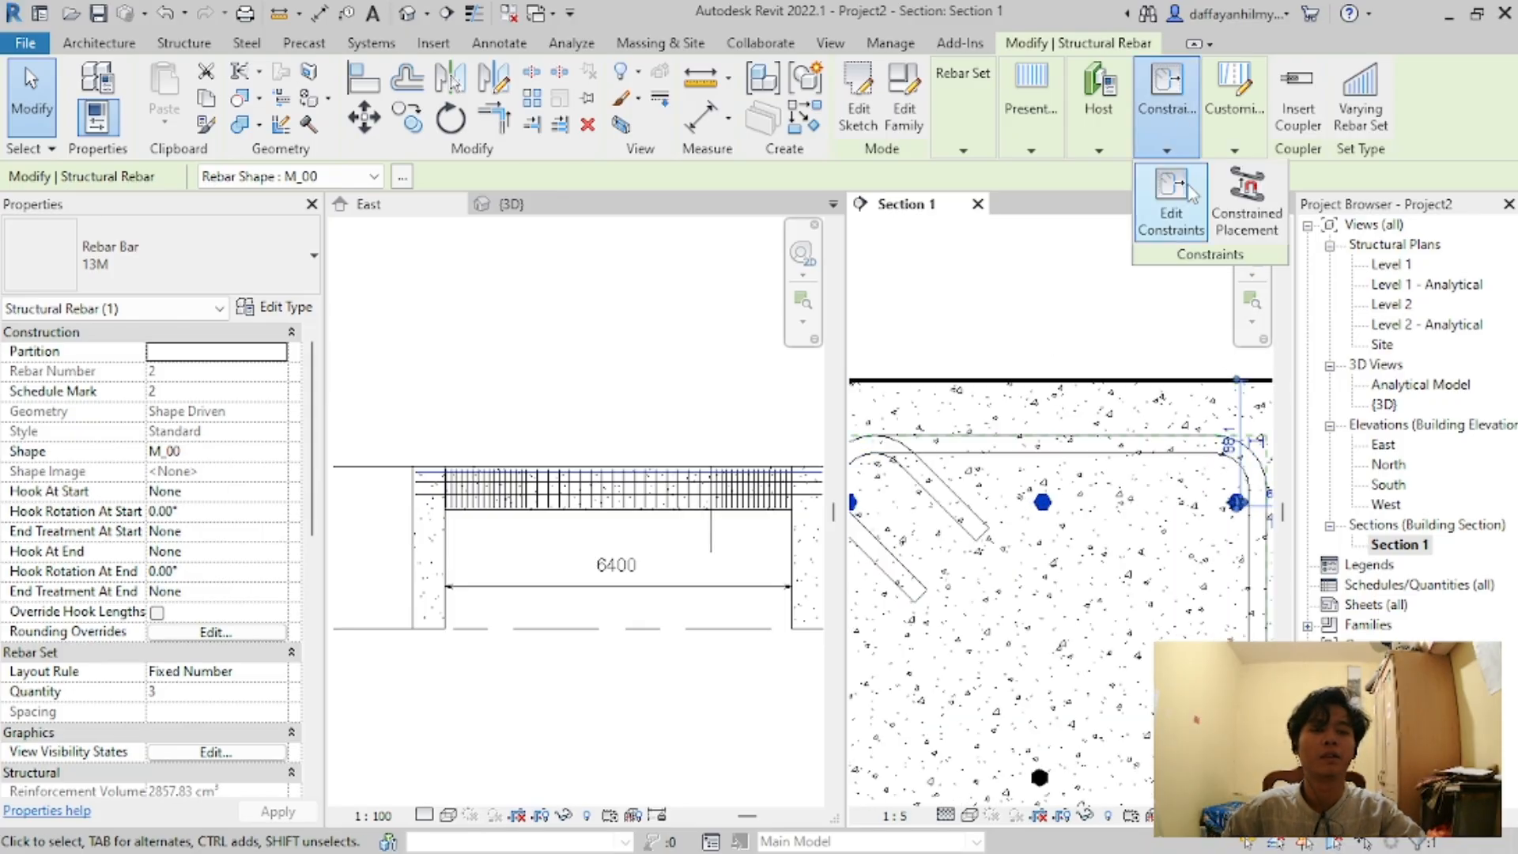
{"action": "left_click", "coordinate": [1191, 194]}
{"action": "scroll", "coordinate": [1122, 494], "scroll_direction": "up", "scroll_amount": 3}
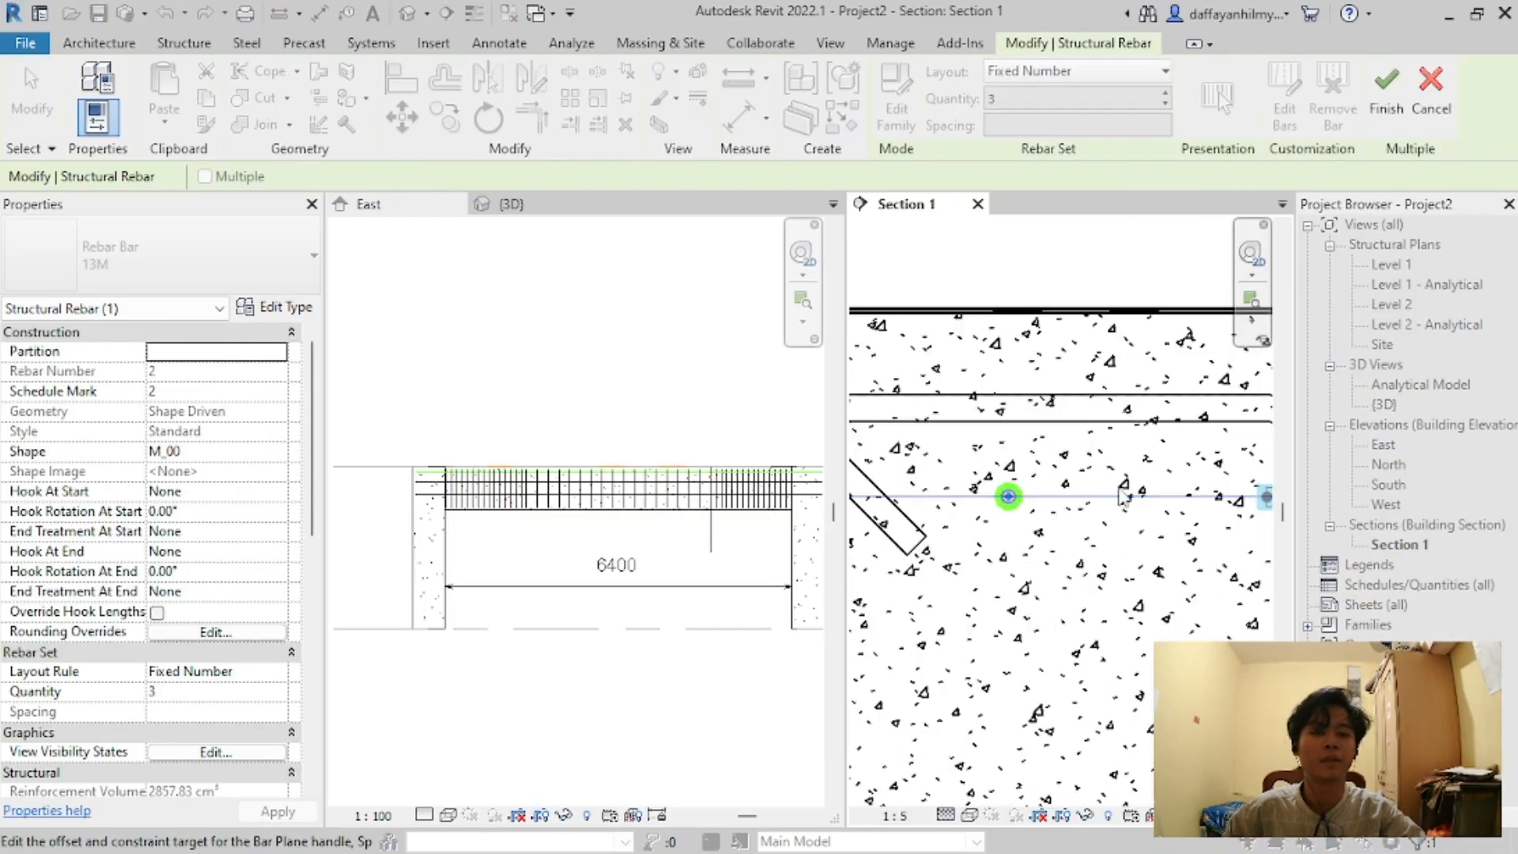
{"action": "left_click", "coordinate": [1109, 499]}
{"action": "scroll", "coordinate": [1115, 395], "scroll_direction": "up", "scroll_amount": 4}
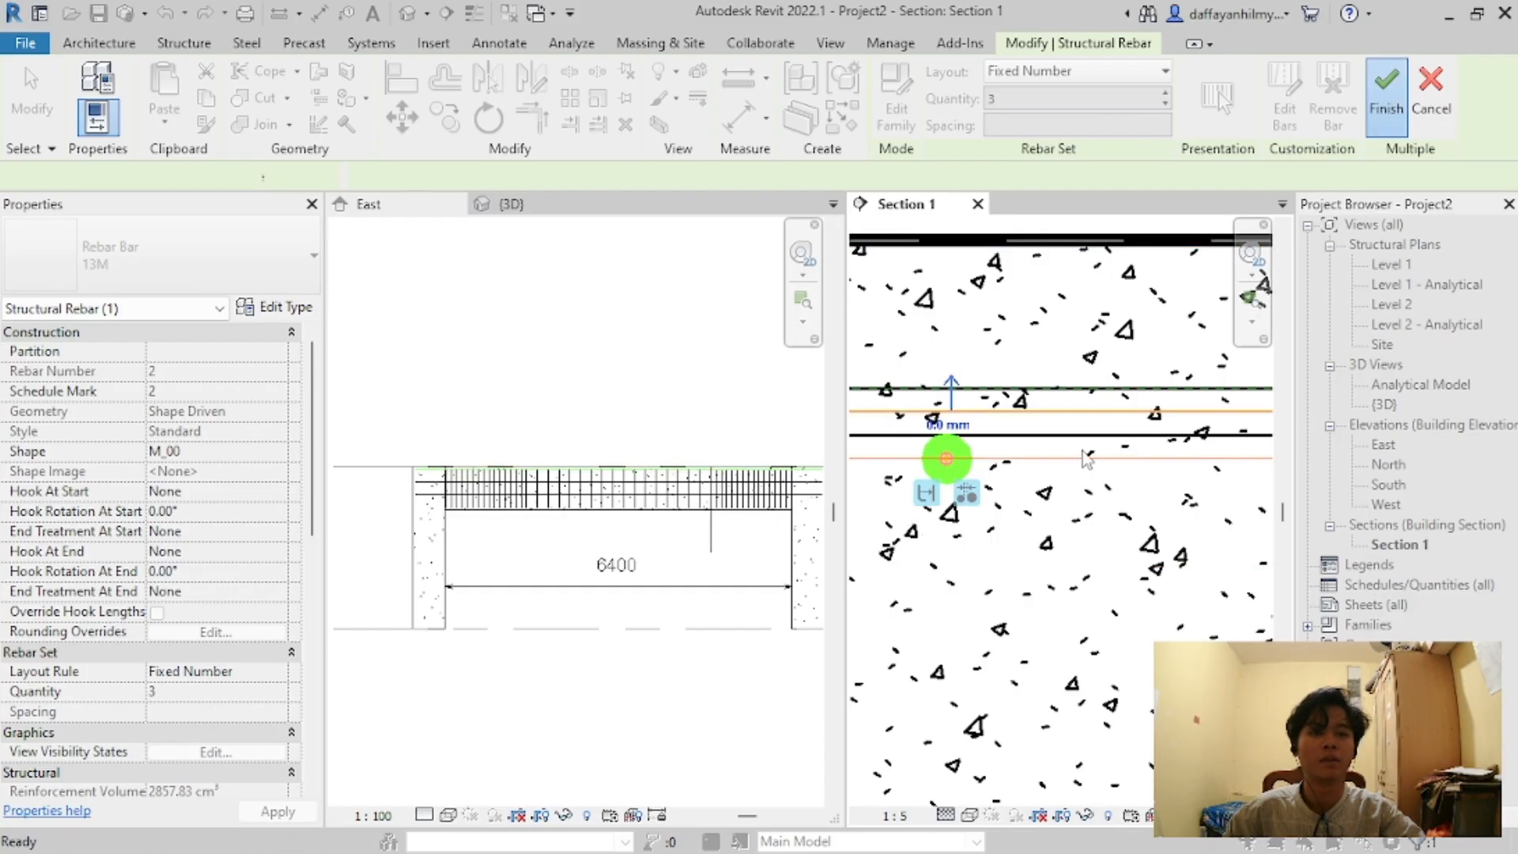
{"action": "scroll", "coordinate": [1069, 449], "scroll_direction": "down", "scroll_amount": 6}
{"action": "scroll", "coordinate": [1004, 800], "scroll_direction": "up", "scroll_amount": 1}
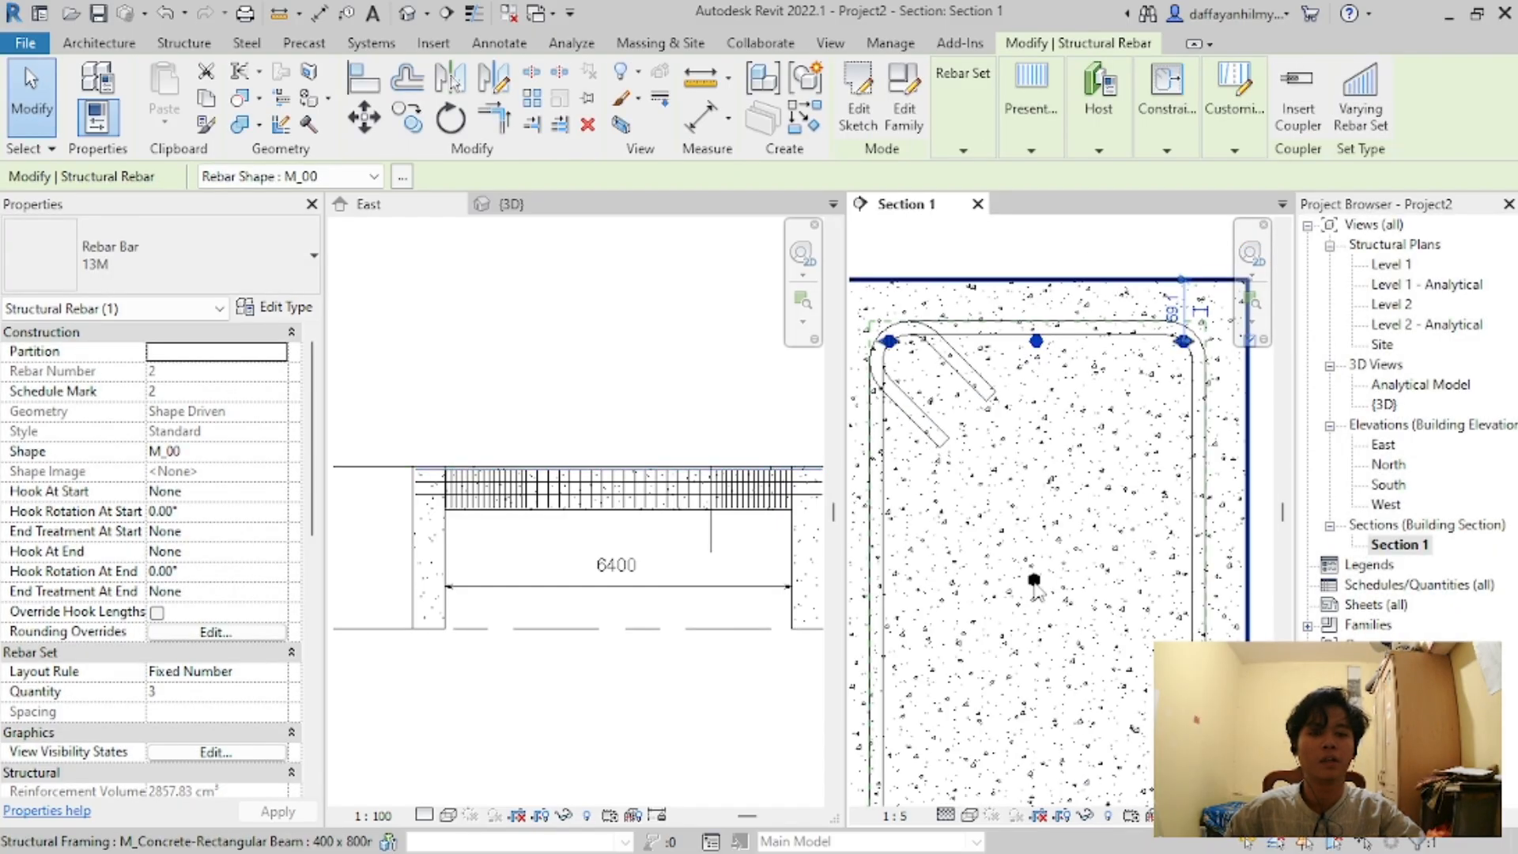
Step: Constrain the vertical two-bar set in the beam's middle to the stirrup's side leg using Edit Constraints
{"action": "left_click", "coordinate": [1034, 581]}
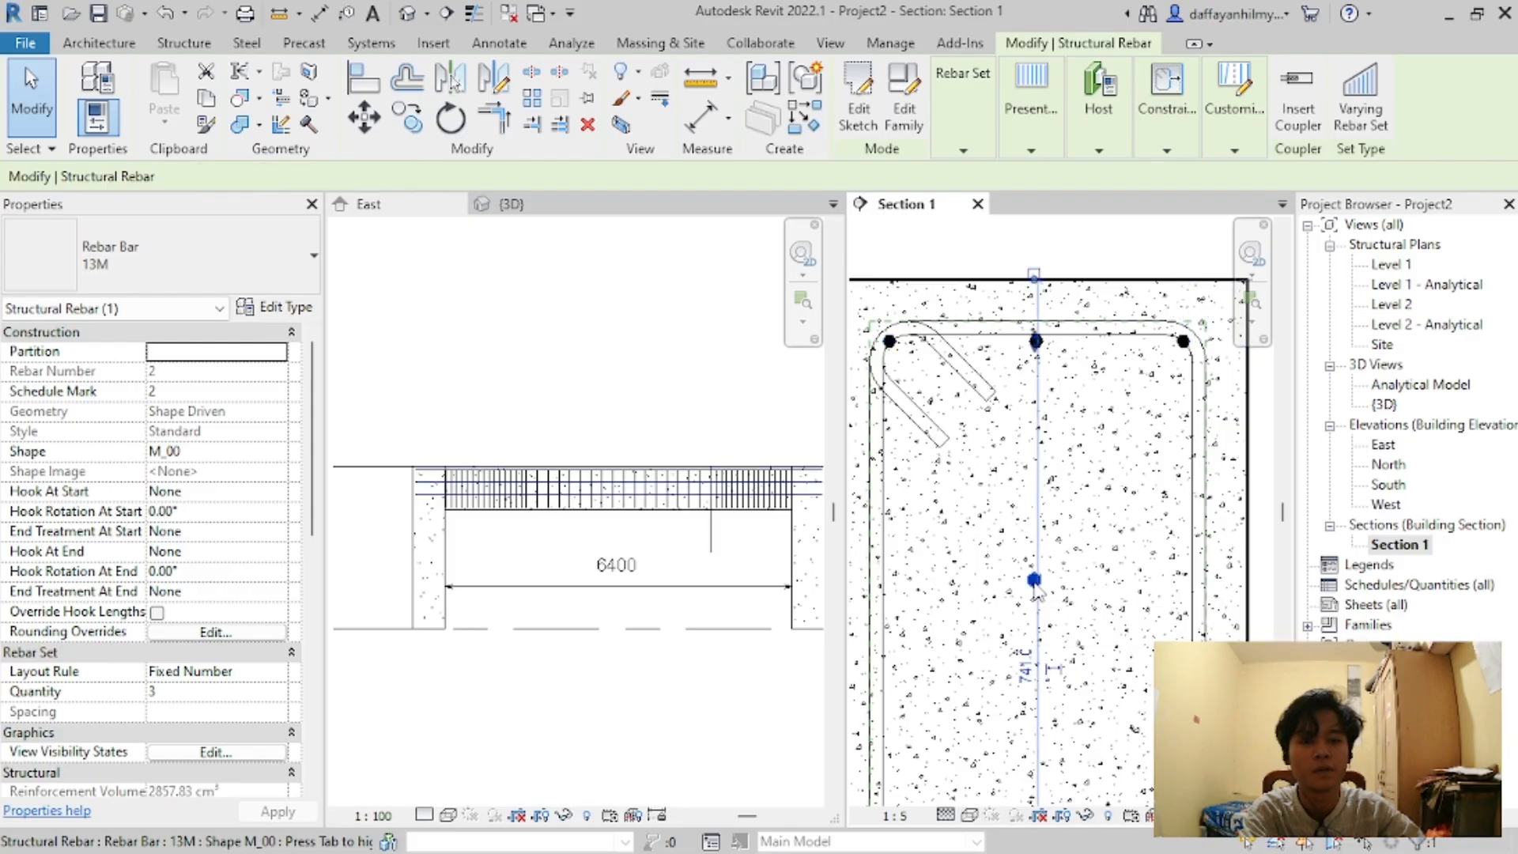
{"action": "scroll", "coordinate": [1052, 586], "scroll_direction": "down", "scroll_amount": 3}
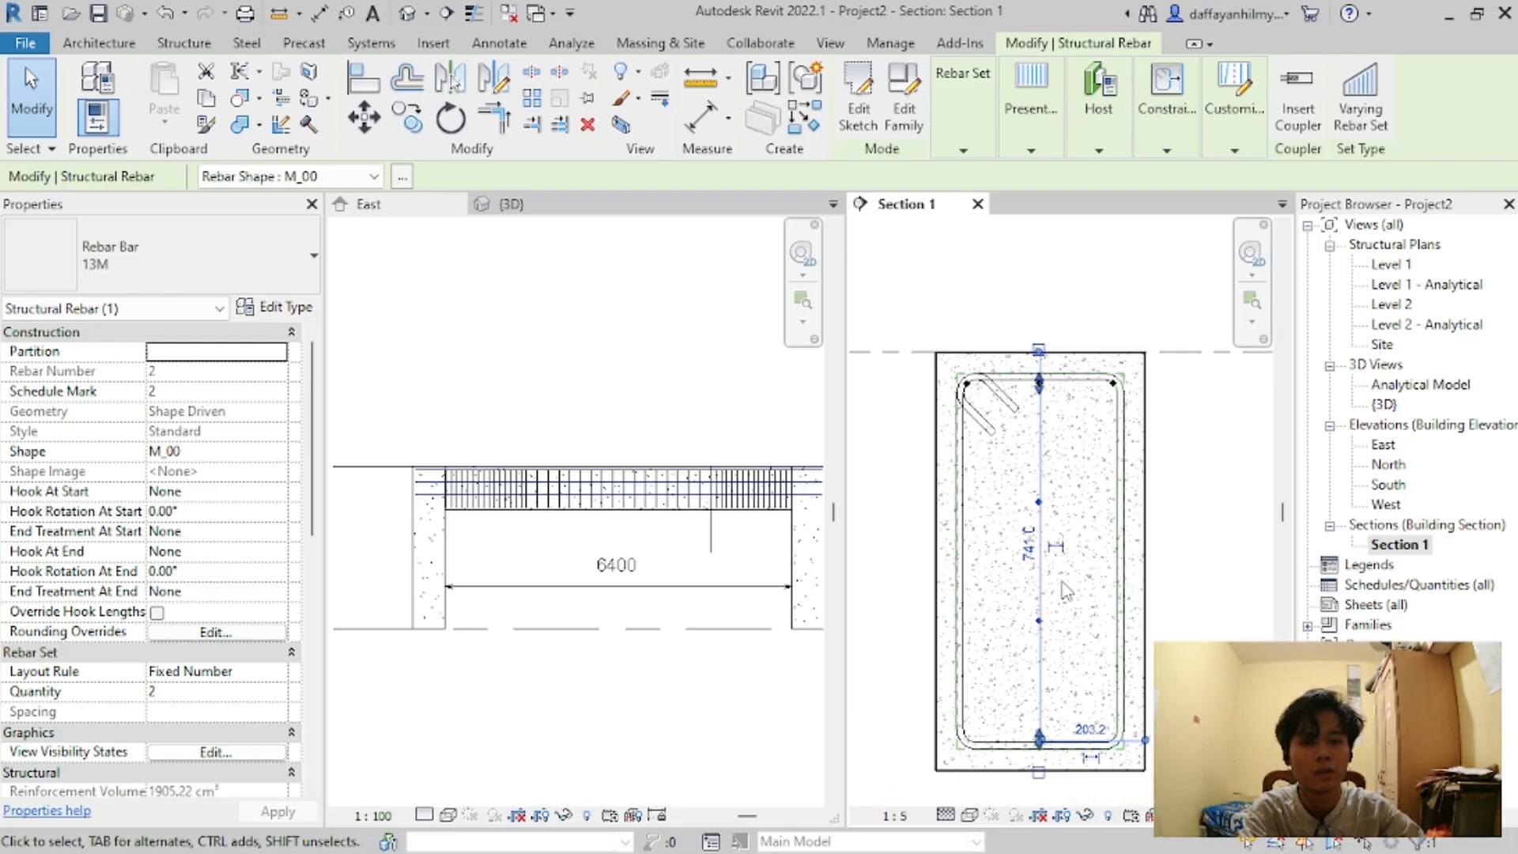
{"action": "scroll", "coordinate": [1067, 589], "scroll_direction": "up", "scroll_amount": 2}
{"action": "left_click", "coordinate": [1236, 145]}
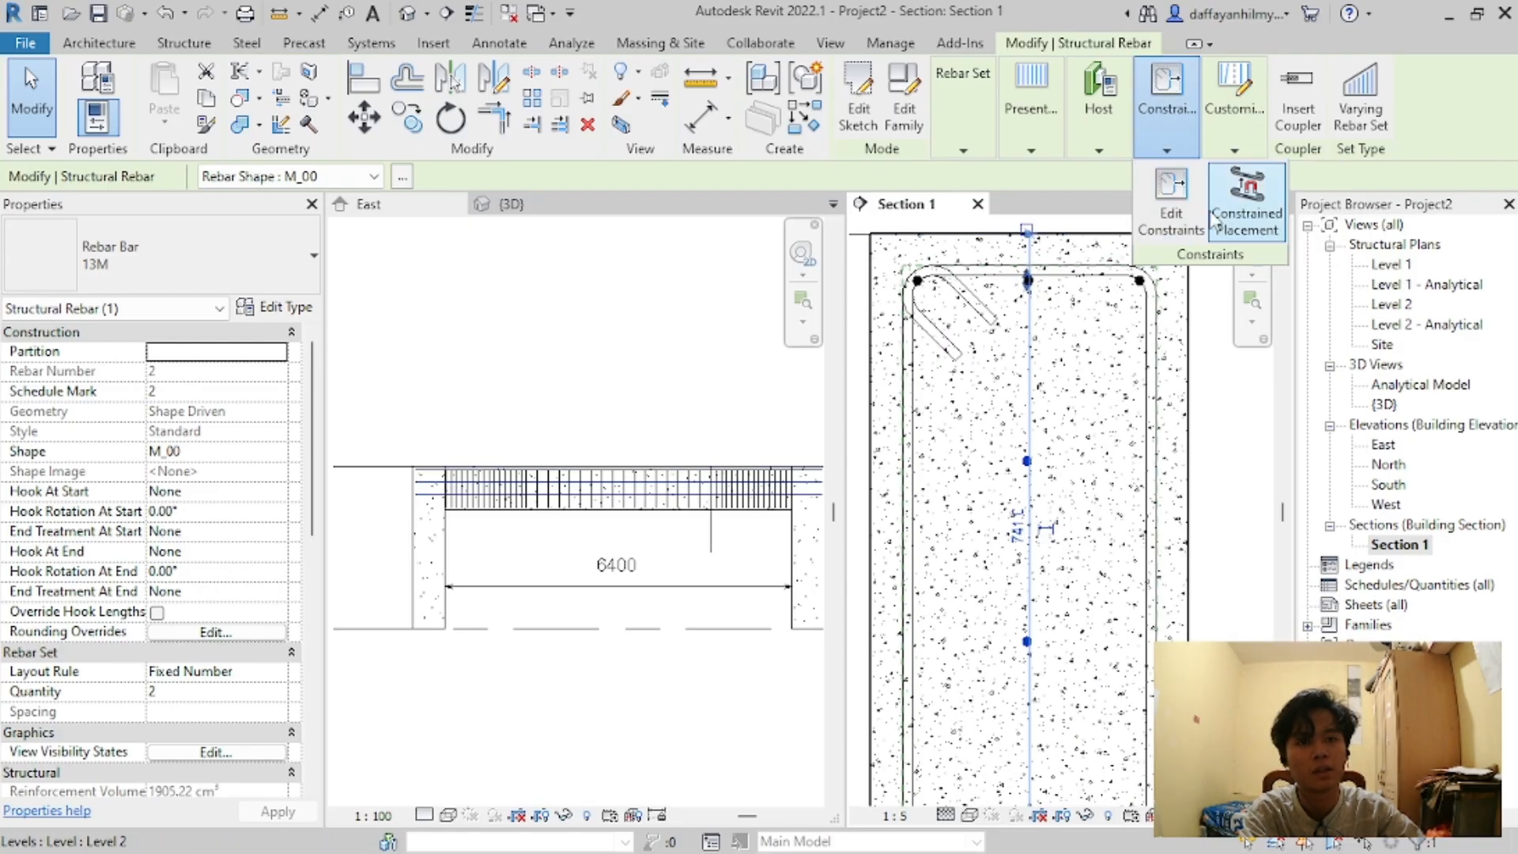
{"action": "left_click", "coordinate": [1223, 201]}
{"action": "scroll", "coordinate": [1028, 407], "scroll_direction": "up", "scroll_amount": 1}
{"action": "left_click", "coordinate": [1028, 412]}
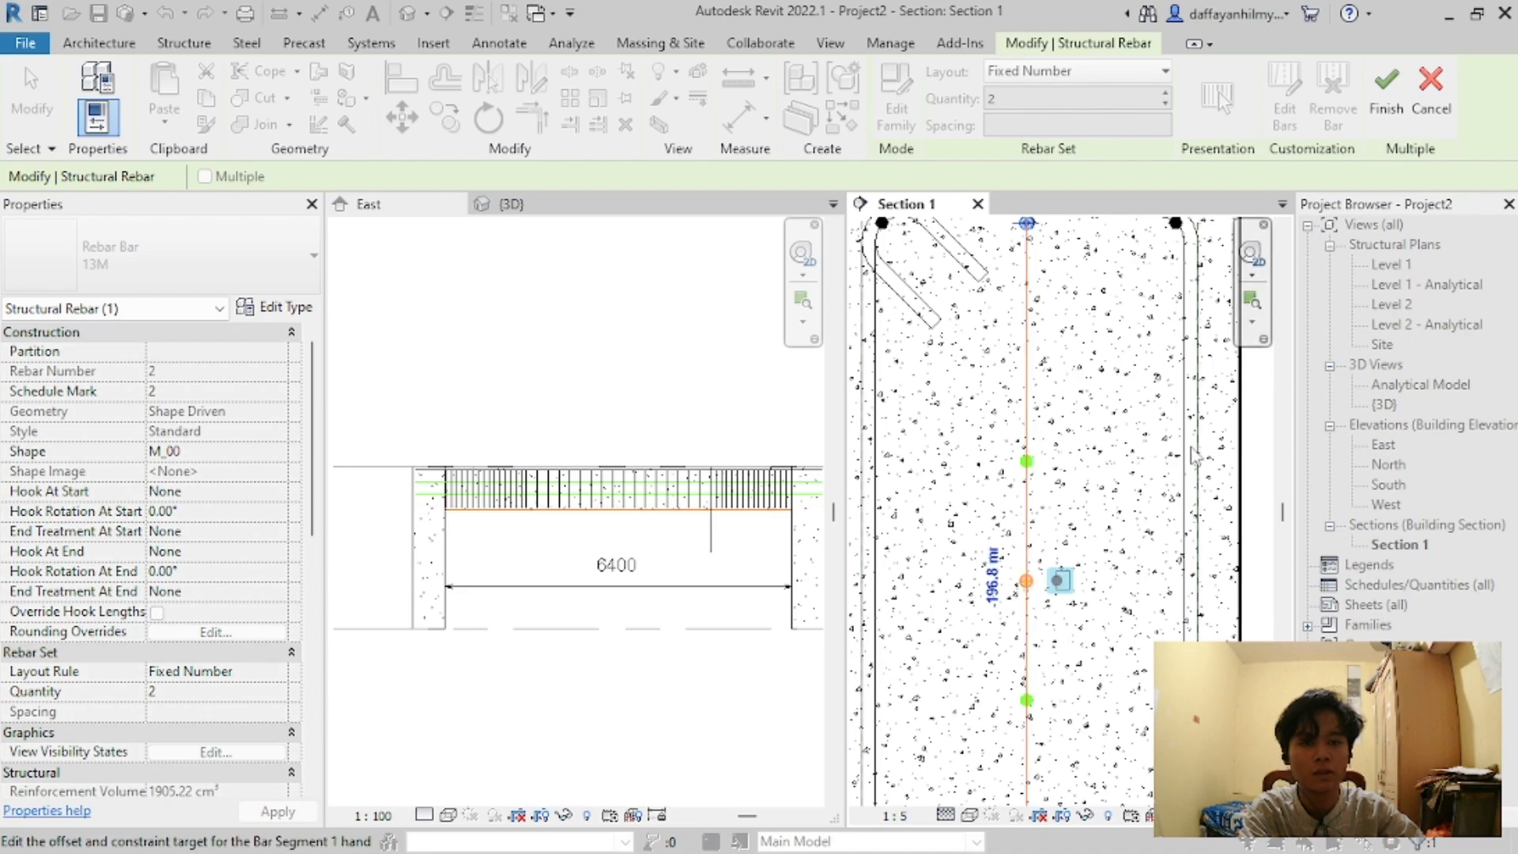
{"action": "scroll", "coordinate": [1107, 474], "scroll_direction": "up", "scroll_amount": 5}
{"action": "scroll", "coordinate": [1107, 475], "scroll_direction": "down", "scroll_amount": 5}
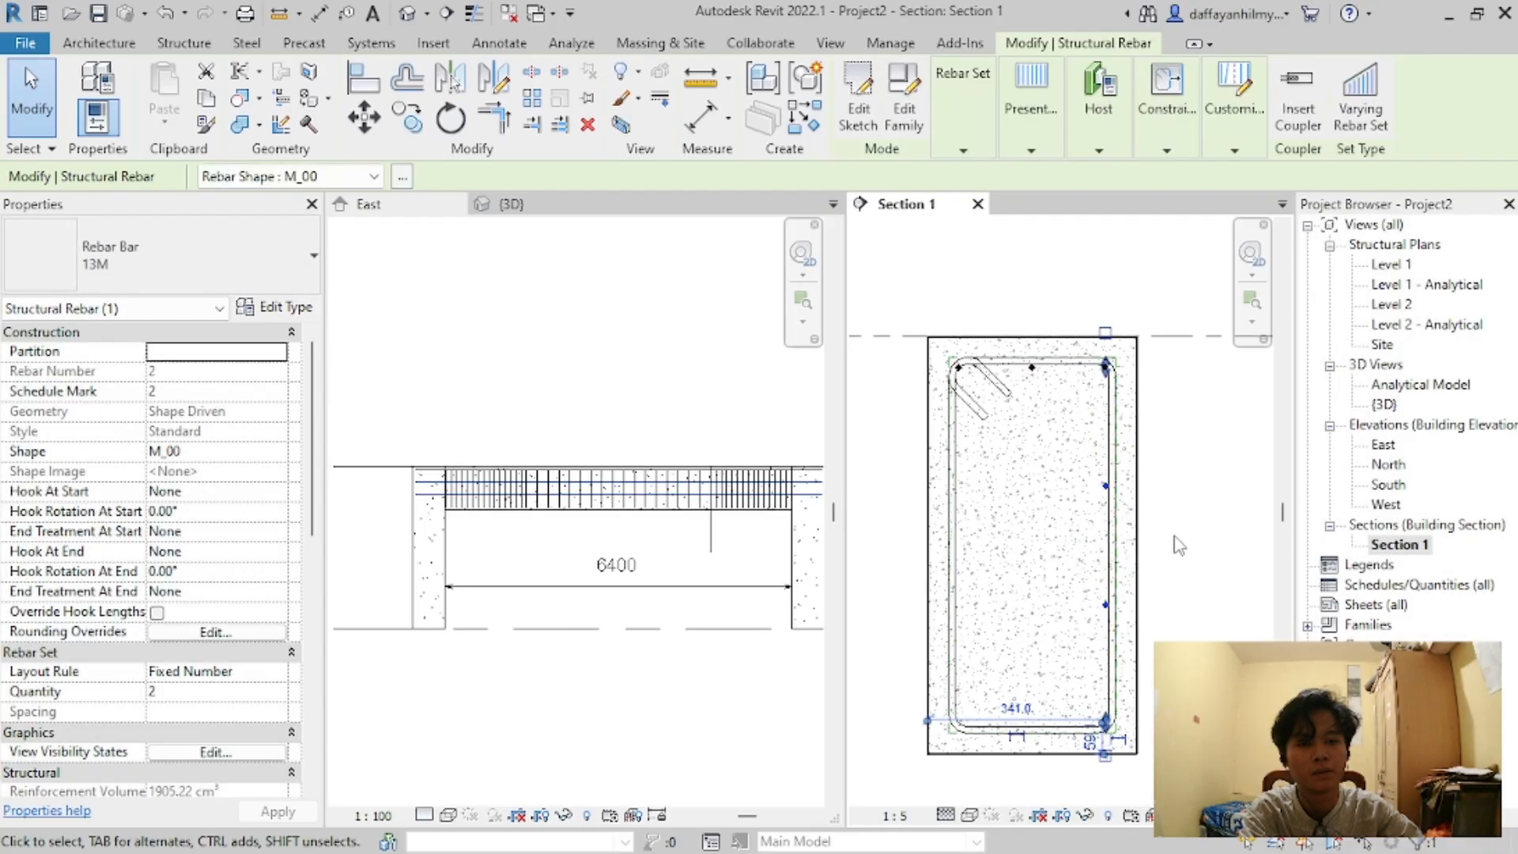
{"action": "scroll", "coordinate": [1162, 303], "scroll_direction": "up", "scroll_amount": 5}
{"action": "scroll", "coordinate": [1162, 303], "scroll_direction": "up", "scroll_amount": 2}
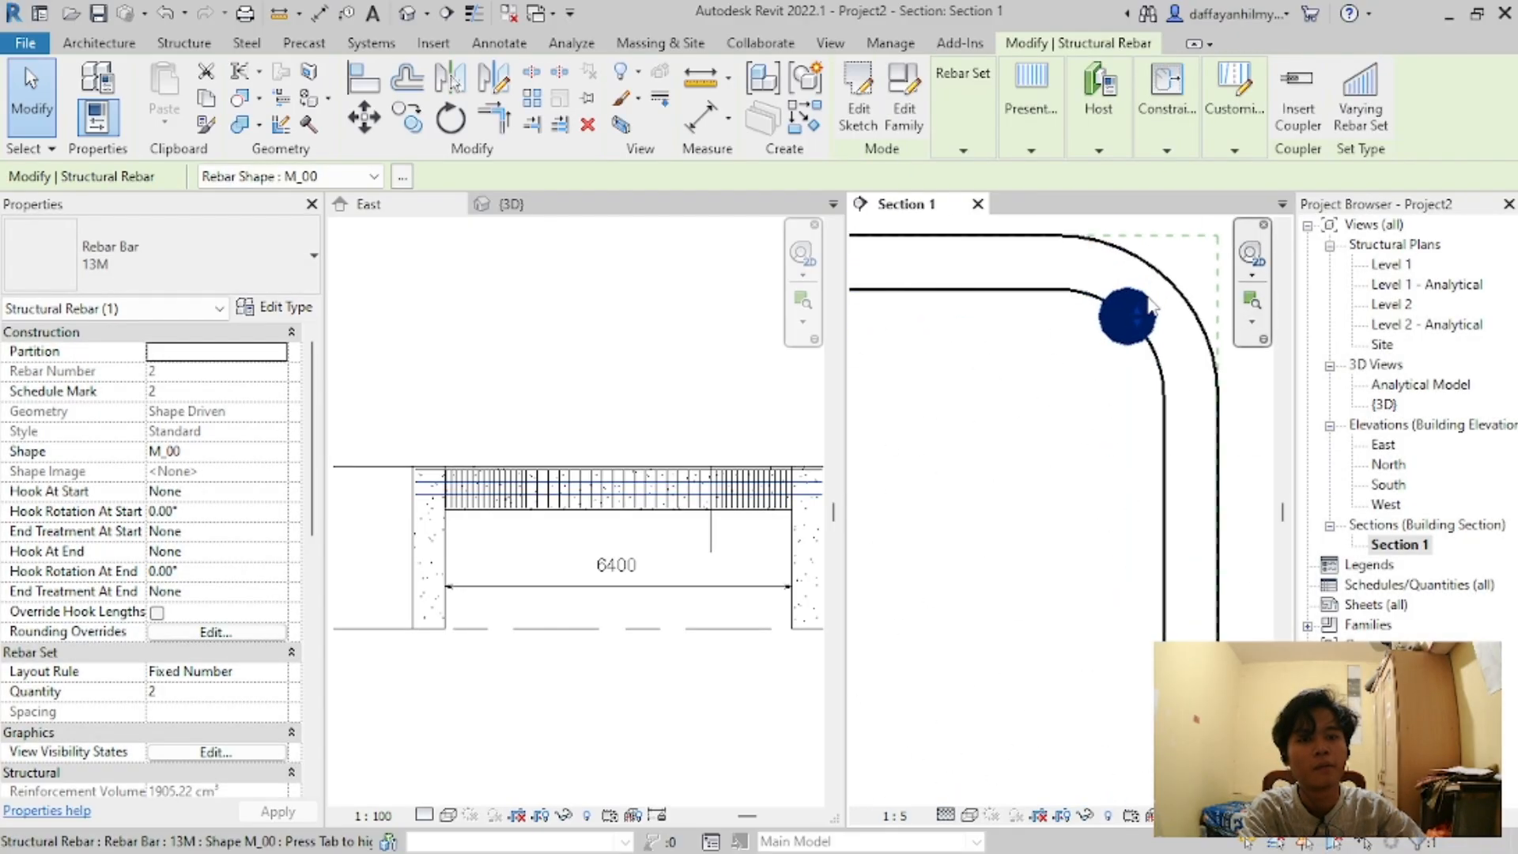
{"action": "scroll", "coordinate": [1093, 613], "scroll_direction": "down", "scroll_amount": 5}
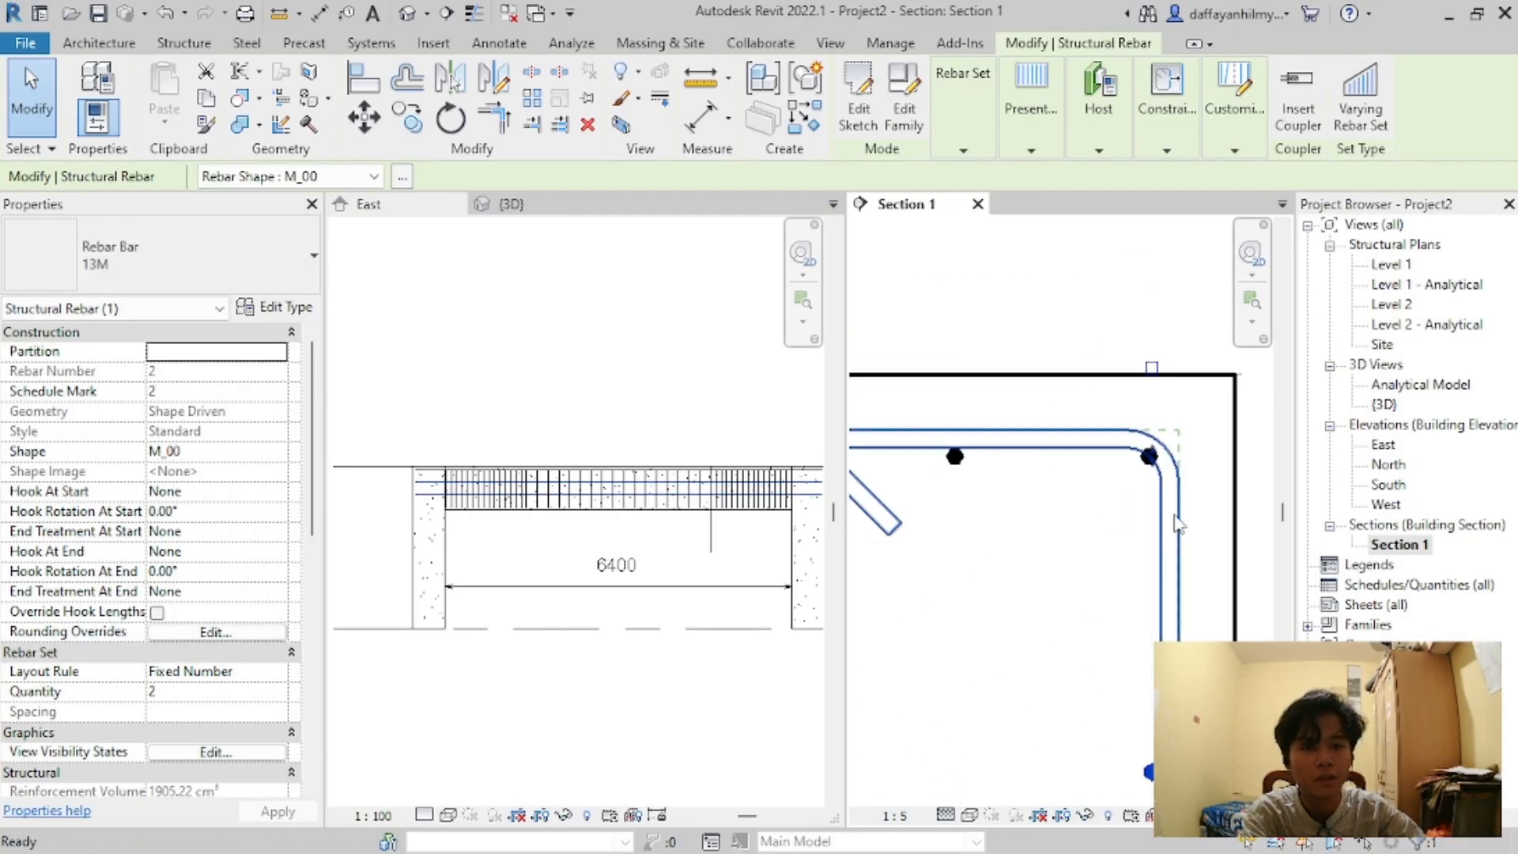
{"action": "key", "text": "Escape"}
{"action": "left_click", "coordinate": [1062, 503]}
{"action": "key", "text": "Escape"}
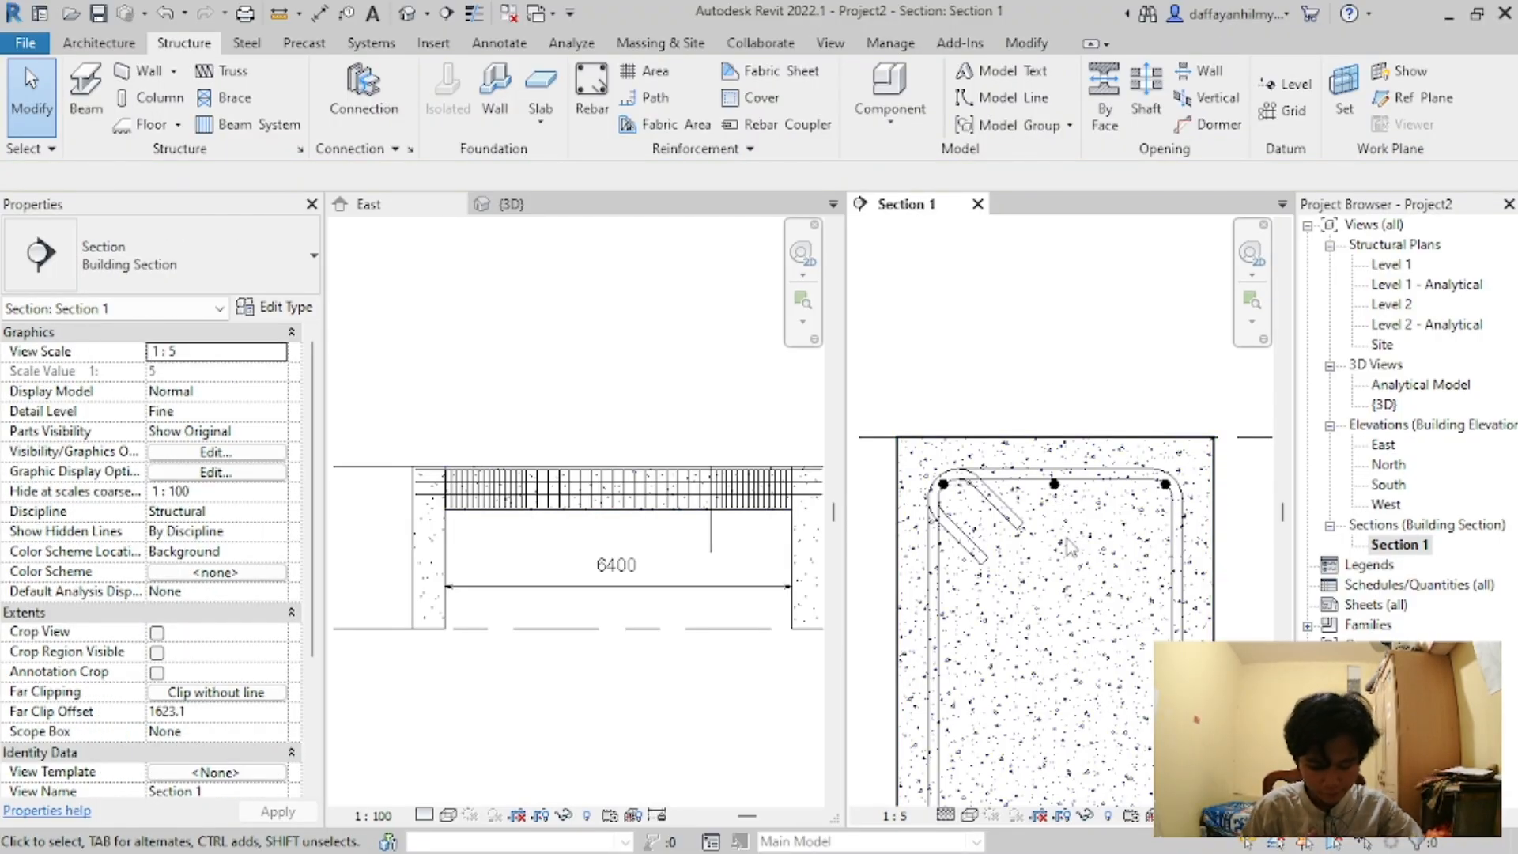
{"action": "scroll", "coordinate": [1059, 478], "scroll_direction": "up", "scroll_amount": 1}
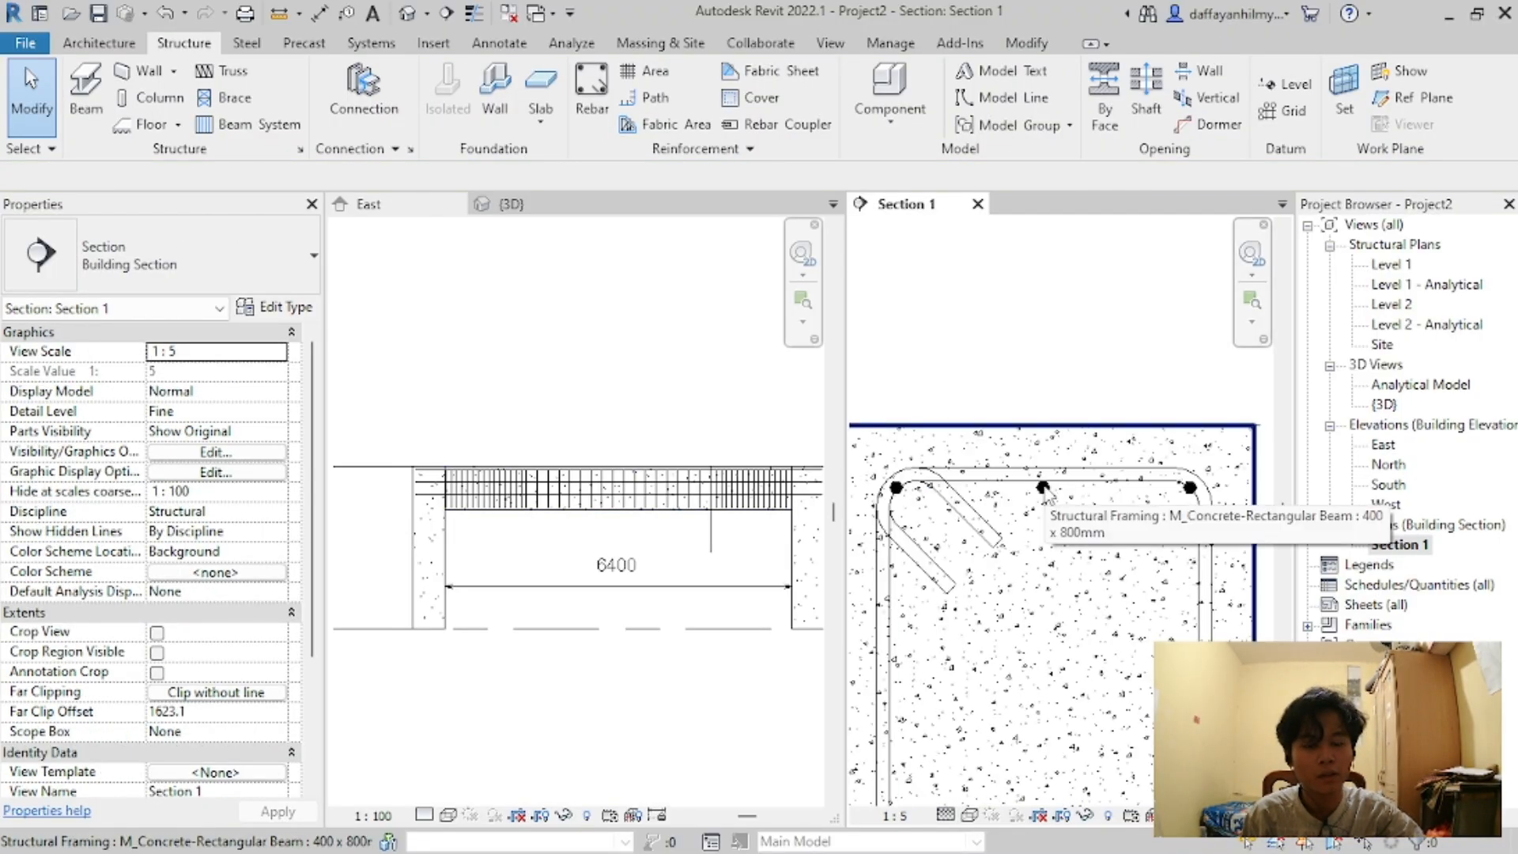
{"action": "left_click", "coordinate": [1049, 485]}
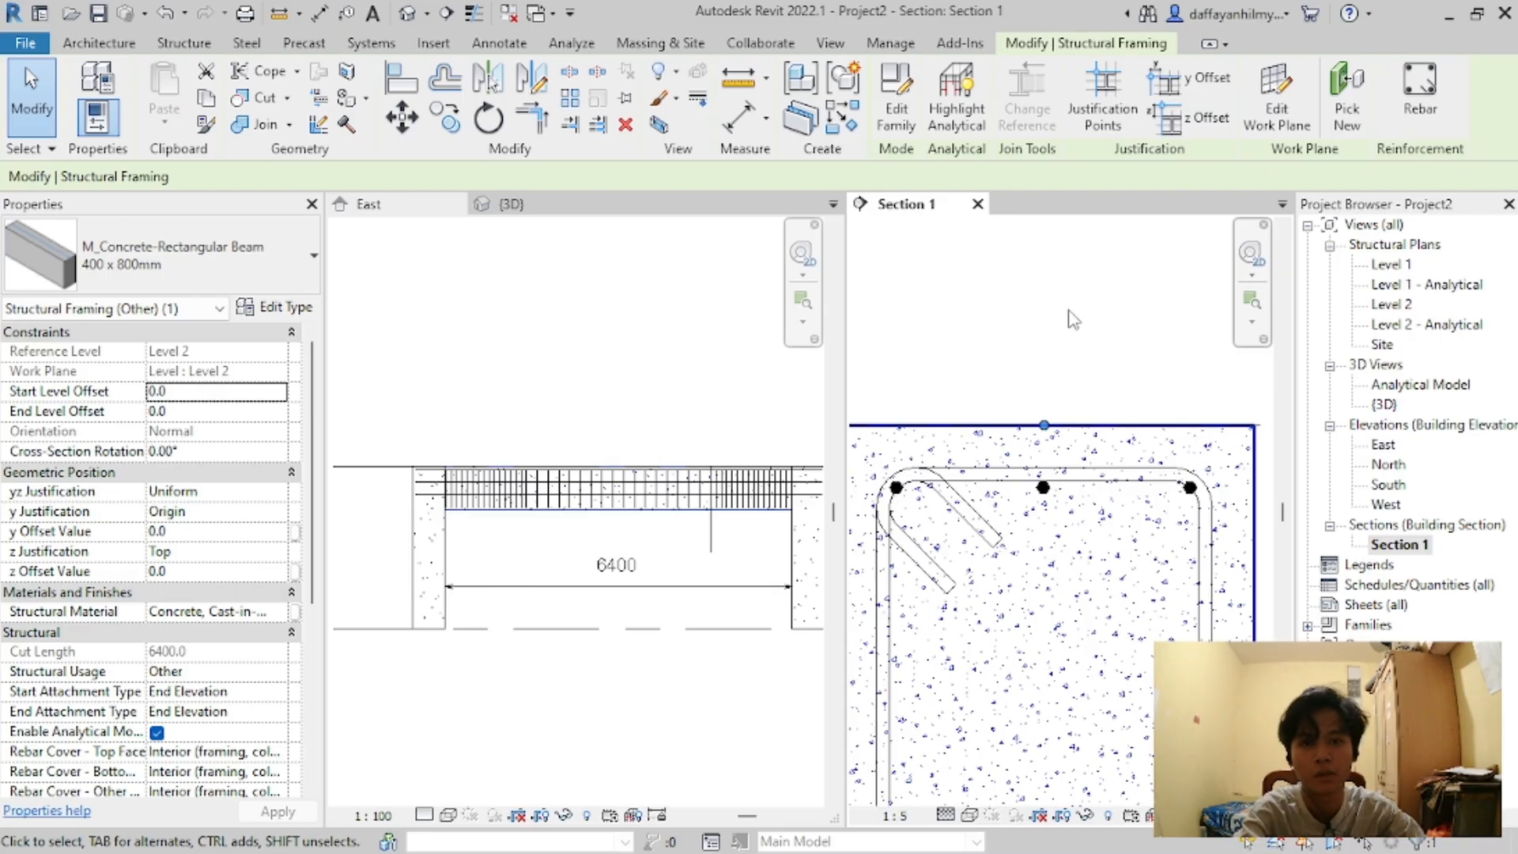
{"action": "key", "text": "Escape"}
{"action": "key", "text": "r"}
{"action": "key", "text": "b"}
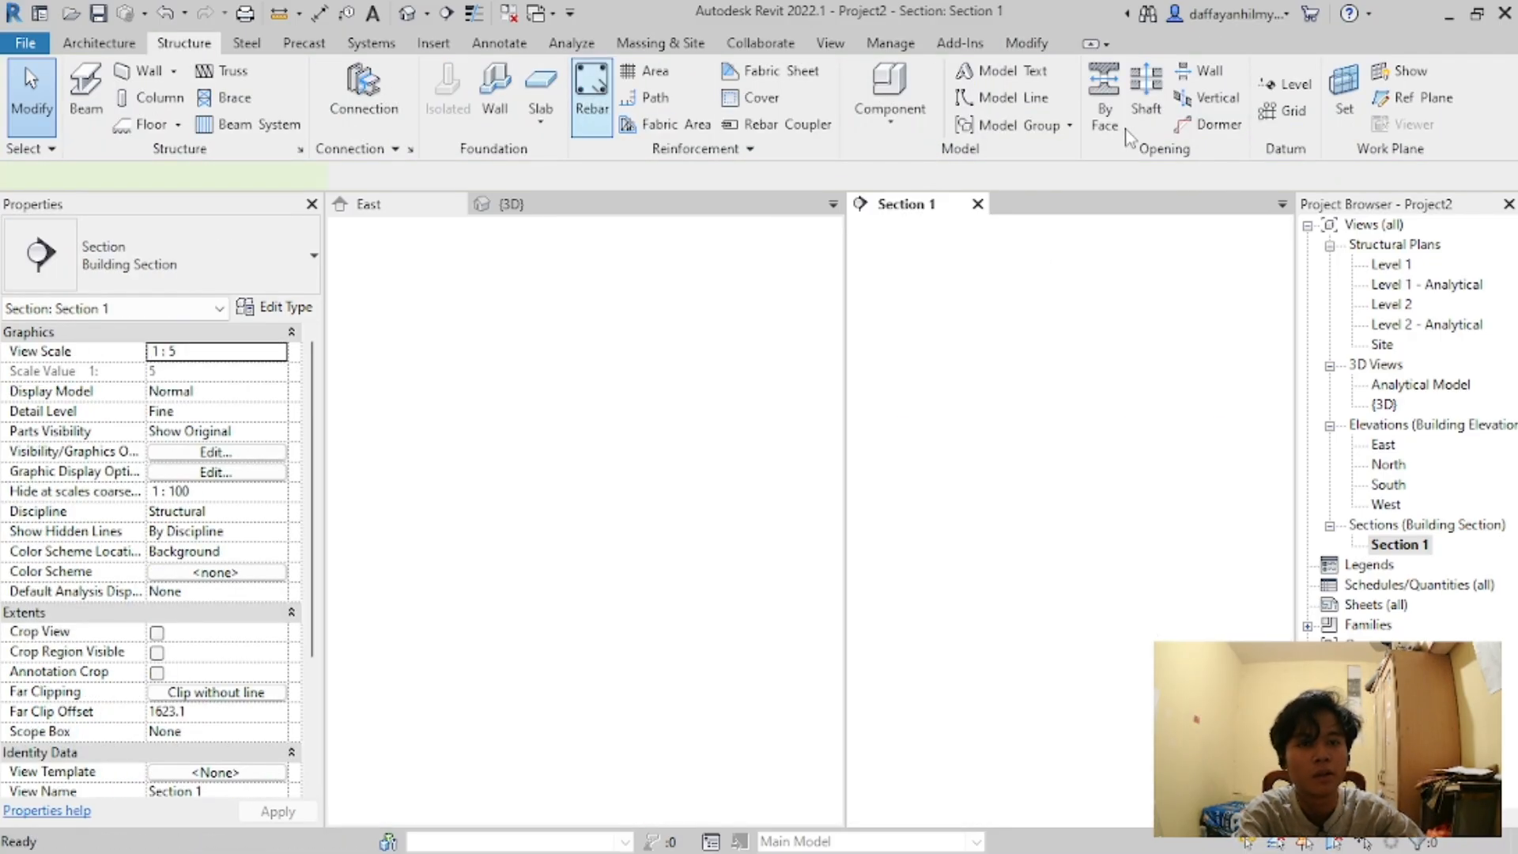
{"action": "left_click", "coordinate": [827, 150]}
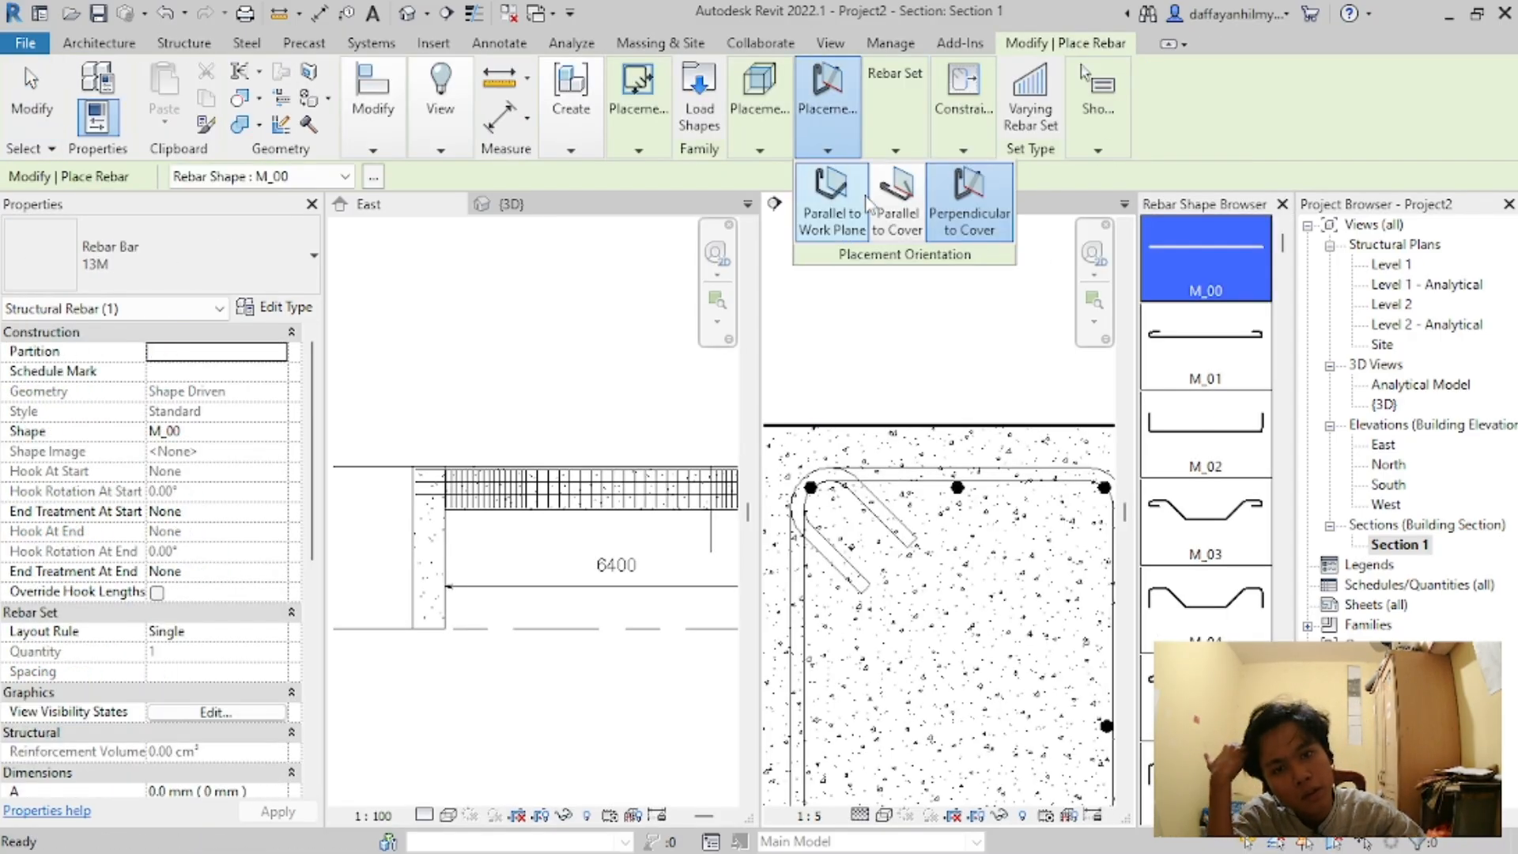
{"action": "key", "text": "Escape"}
{"action": "key", "text": "Escape"}
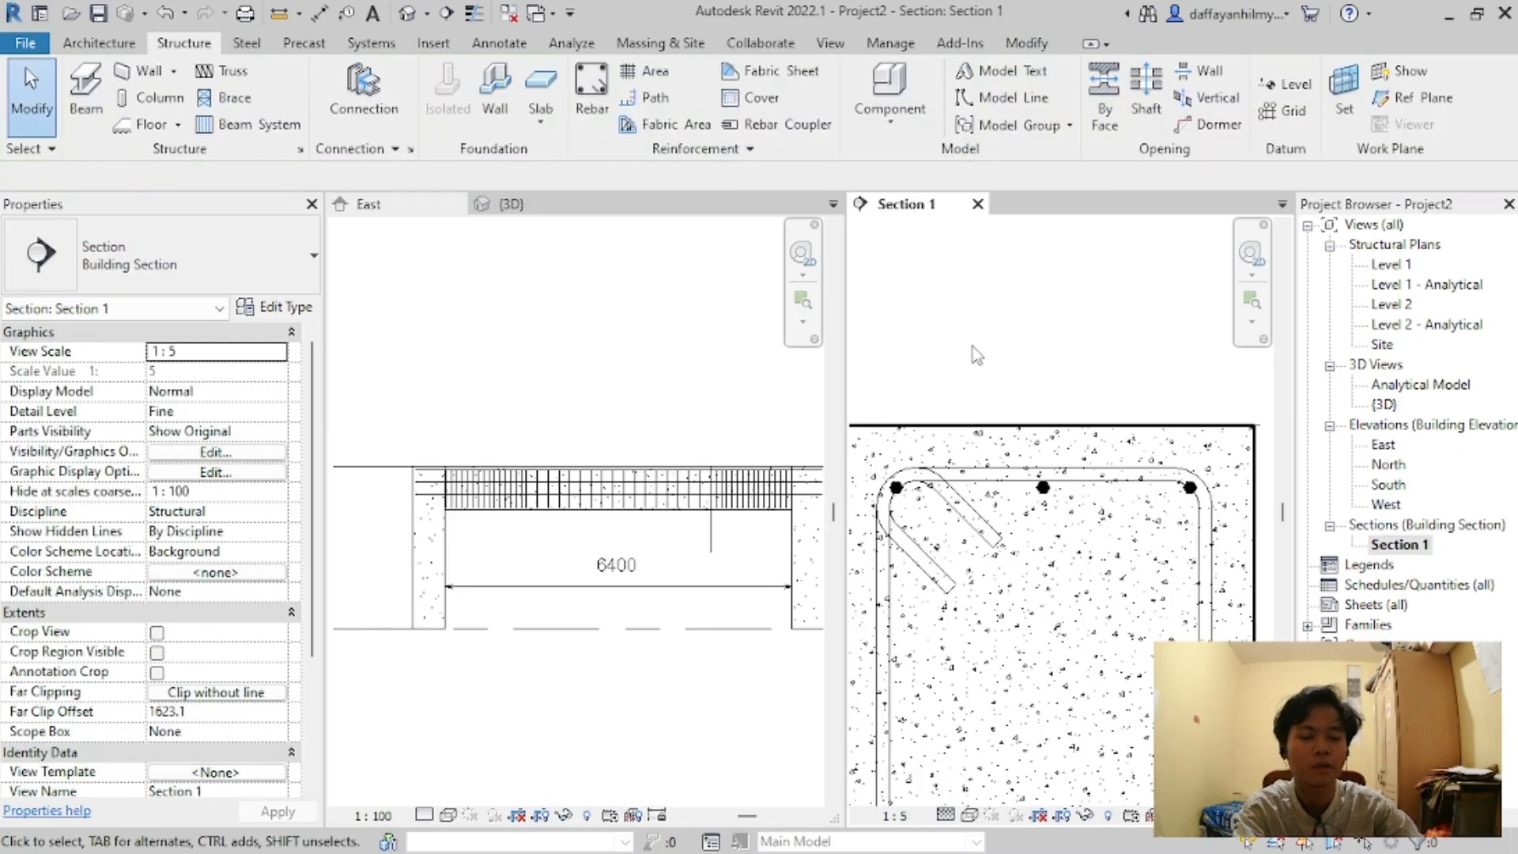
Step: Copy the top three-bar set about 580 mm straight down, toward the beam's bottom
{"action": "scroll", "coordinate": [977, 337], "scroll_direction": "down", "scroll_amount": 3}
{"action": "scroll", "coordinate": [1044, 443], "scroll_direction": "up", "scroll_amount": 2}
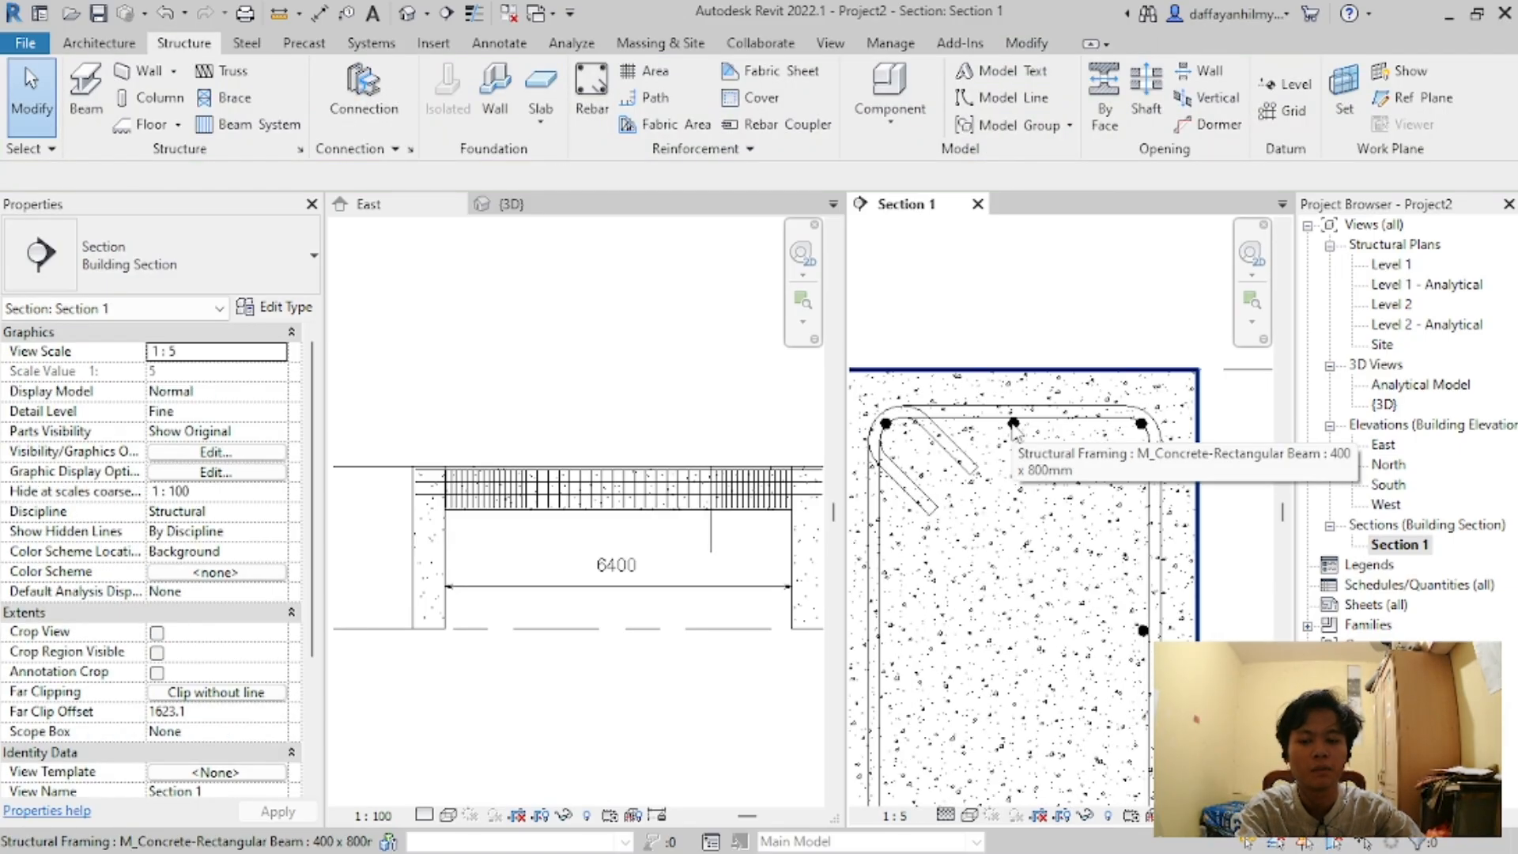
{"action": "left_click", "coordinate": [1014, 427]}
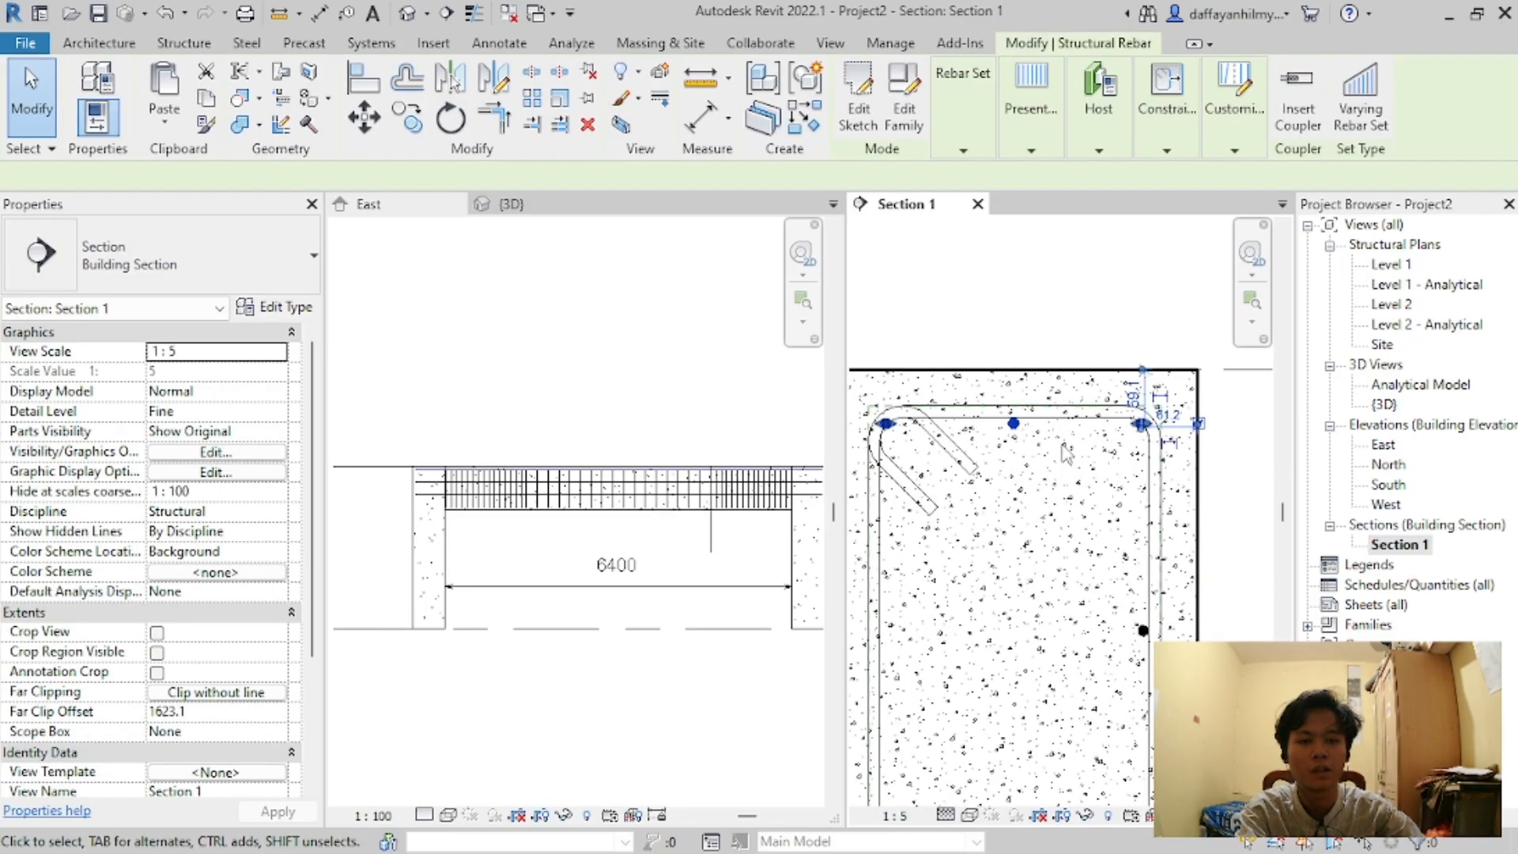
{"action": "left_click", "coordinate": [406, 119]}
{"action": "left_click", "coordinate": [1014, 425]}
{"action": "scroll", "coordinate": [1019, 431], "scroll_direction": "down", "scroll_amount": 1}
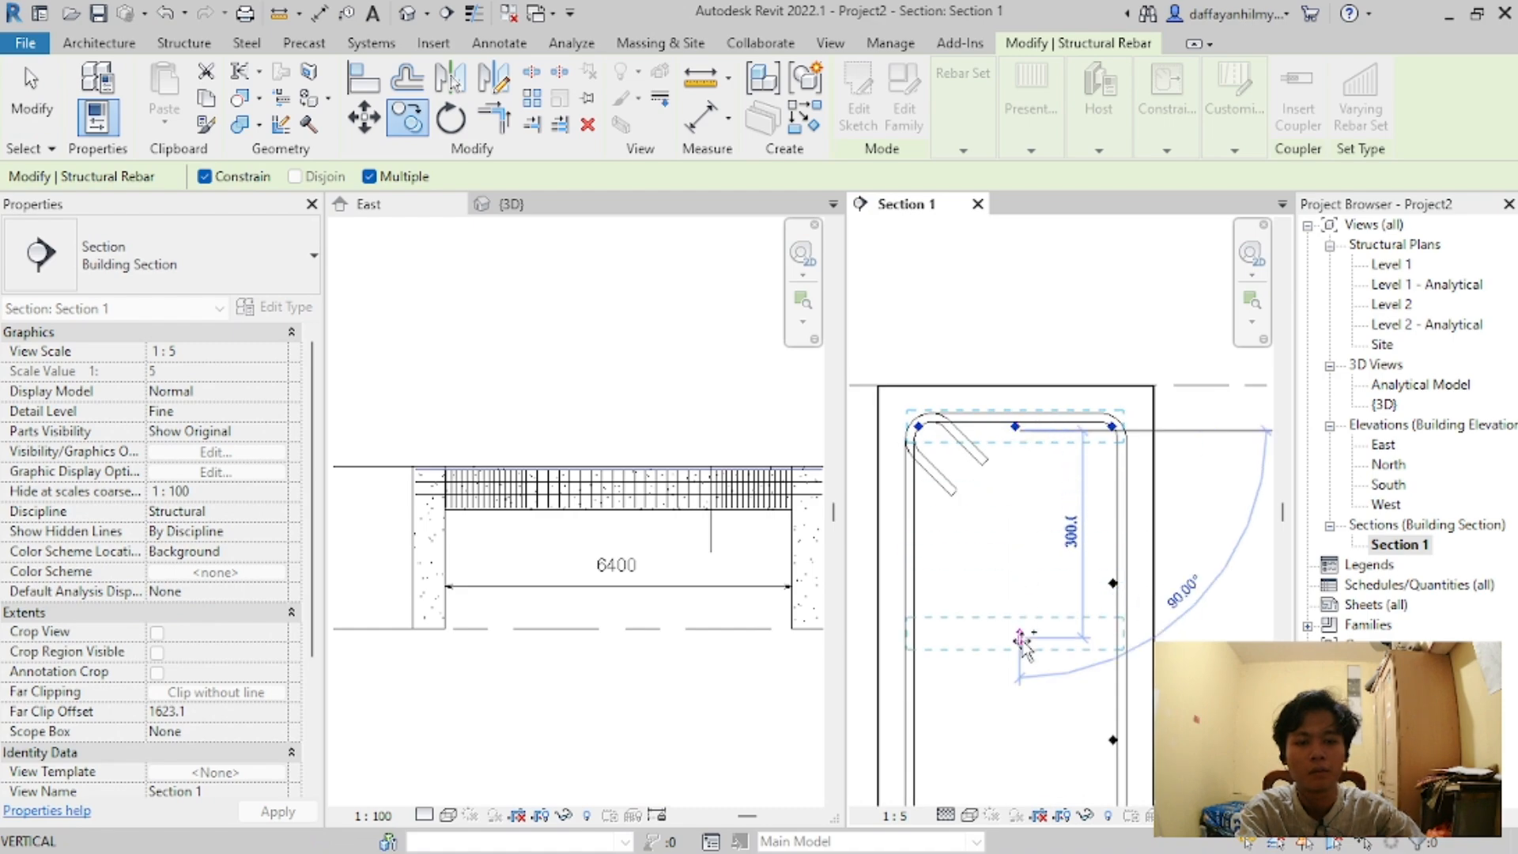
{"action": "scroll", "coordinate": [1021, 645], "scroll_direction": "down", "scroll_amount": 2}
{"action": "scroll", "coordinate": [1018, 664], "scroll_direction": "up", "scroll_amount": 1}
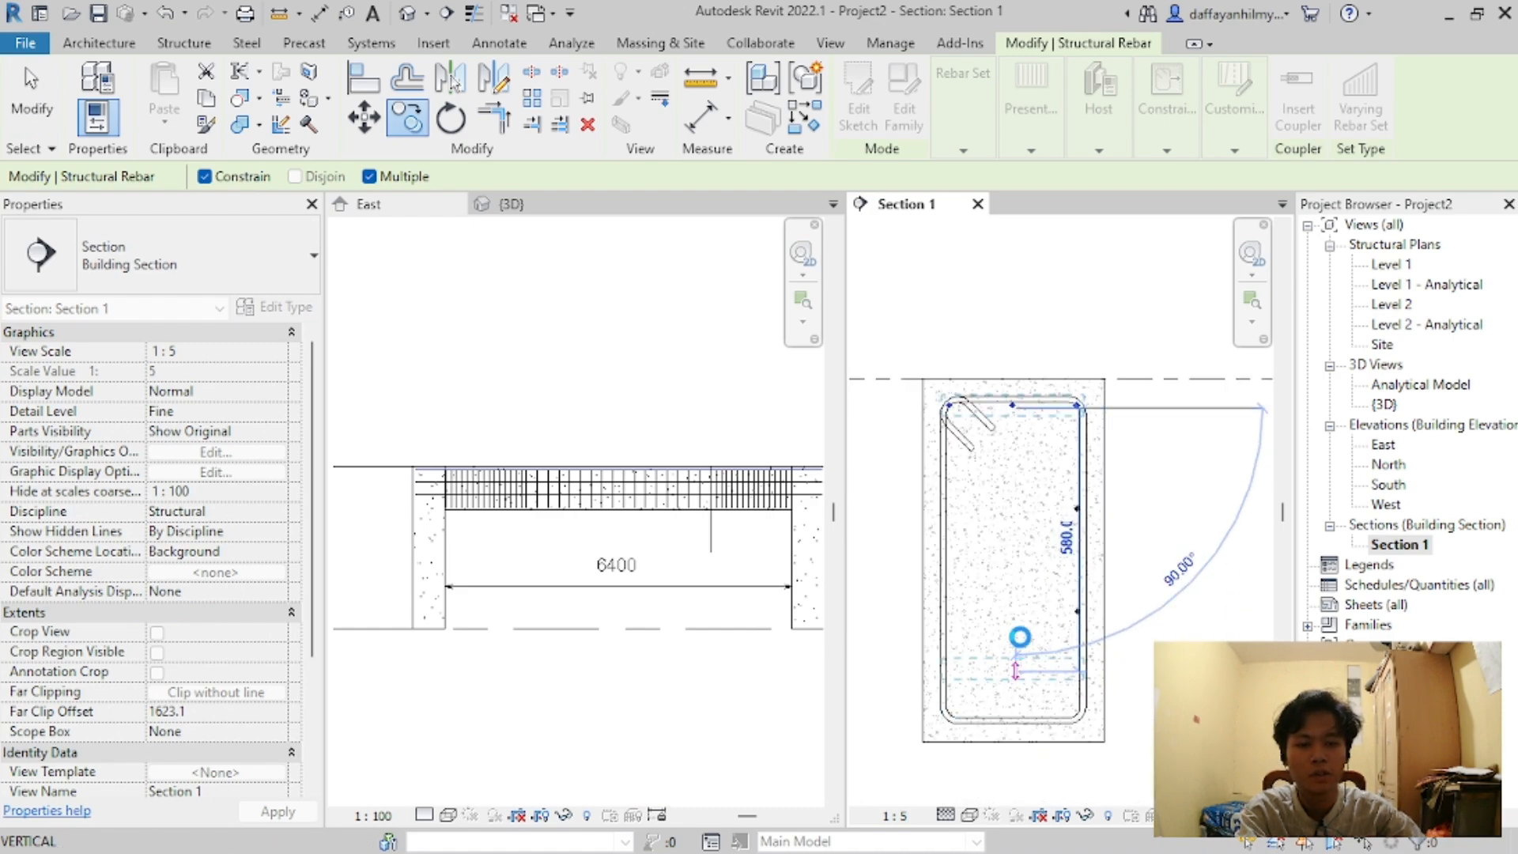
{"action": "scroll", "coordinate": [1028, 652], "scroll_direction": "up", "scroll_amount": 5}
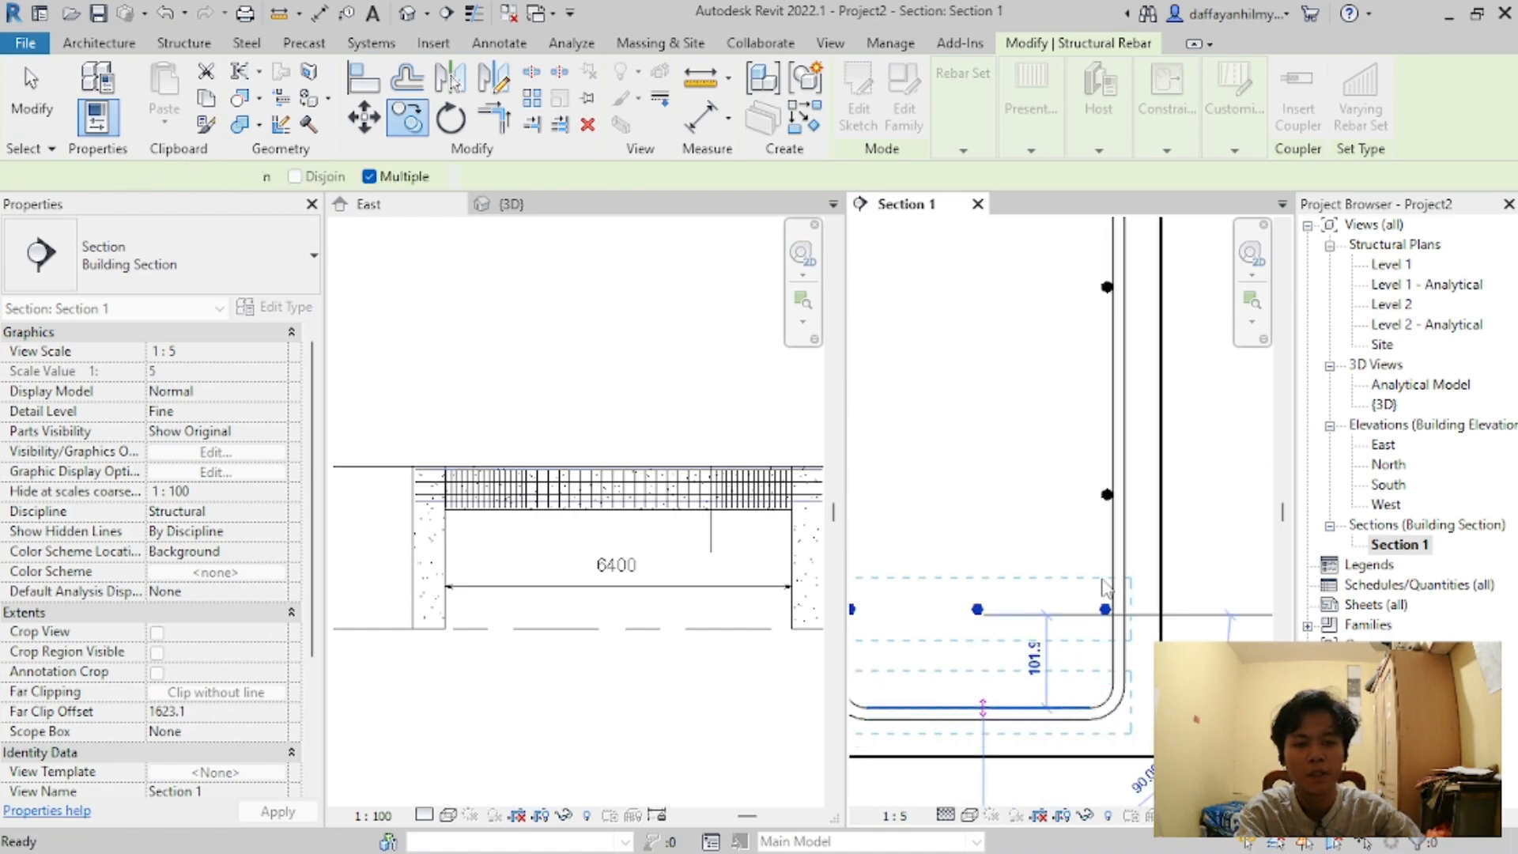
{"action": "key", "text": "Escape"}
Step: Constrain the copied lower three-bar set to the stirrup's bottom segment with a 0.0 mm offset using Edit Constraints
{"action": "scroll", "coordinate": [1102, 579], "scroll_direction": "up", "scroll_amount": 3}
{"action": "left_click", "coordinate": [1158, 538]}
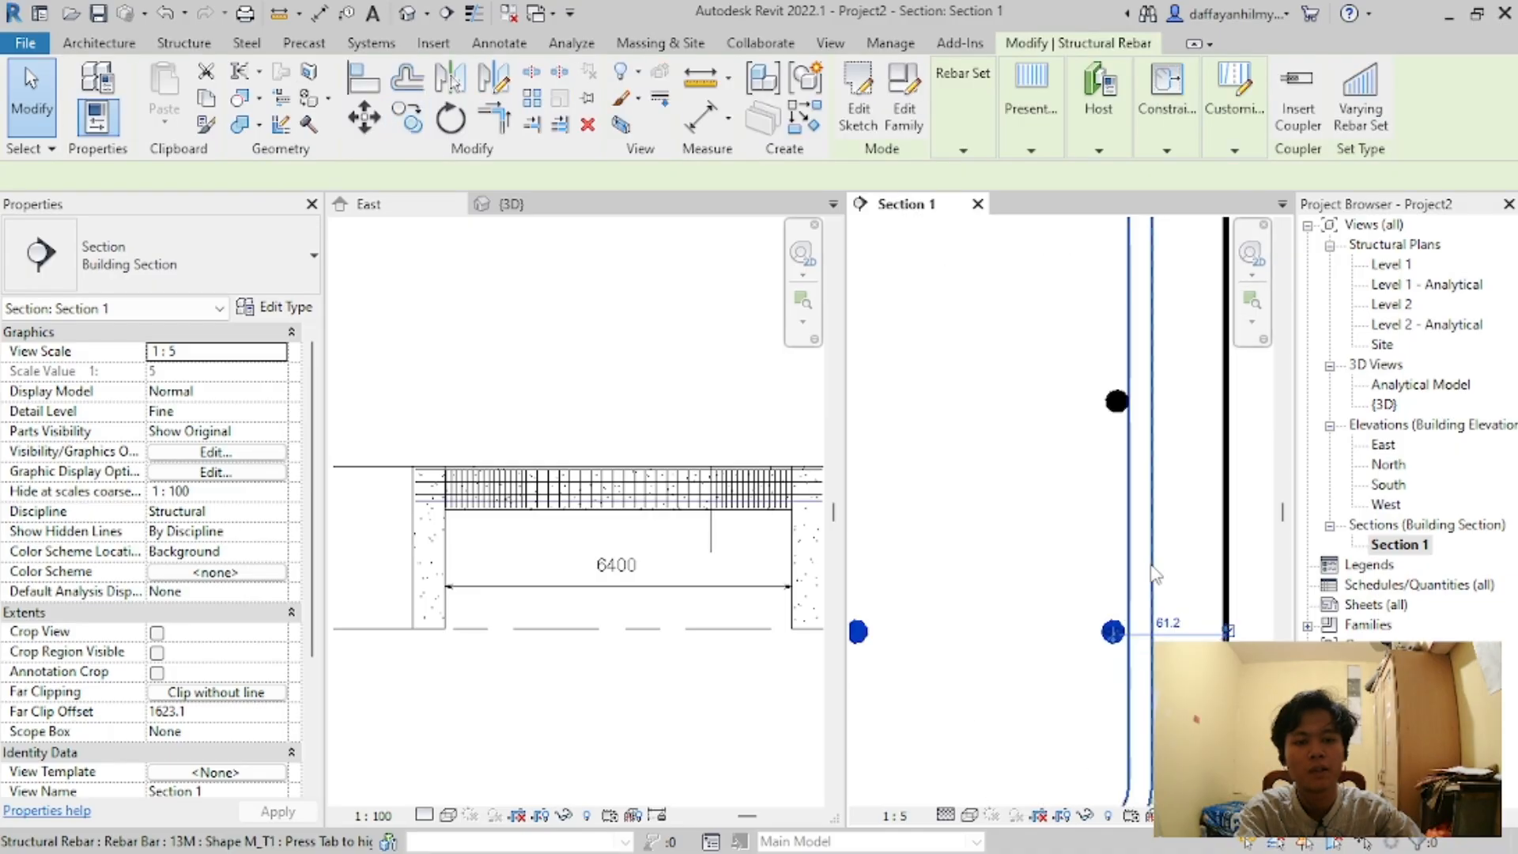
{"action": "scroll", "coordinate": [1138, 490], "scroll_direction": "down", "scroll_amount": 3}
{"action": "left_click", "coordinate": [1166, 118]}
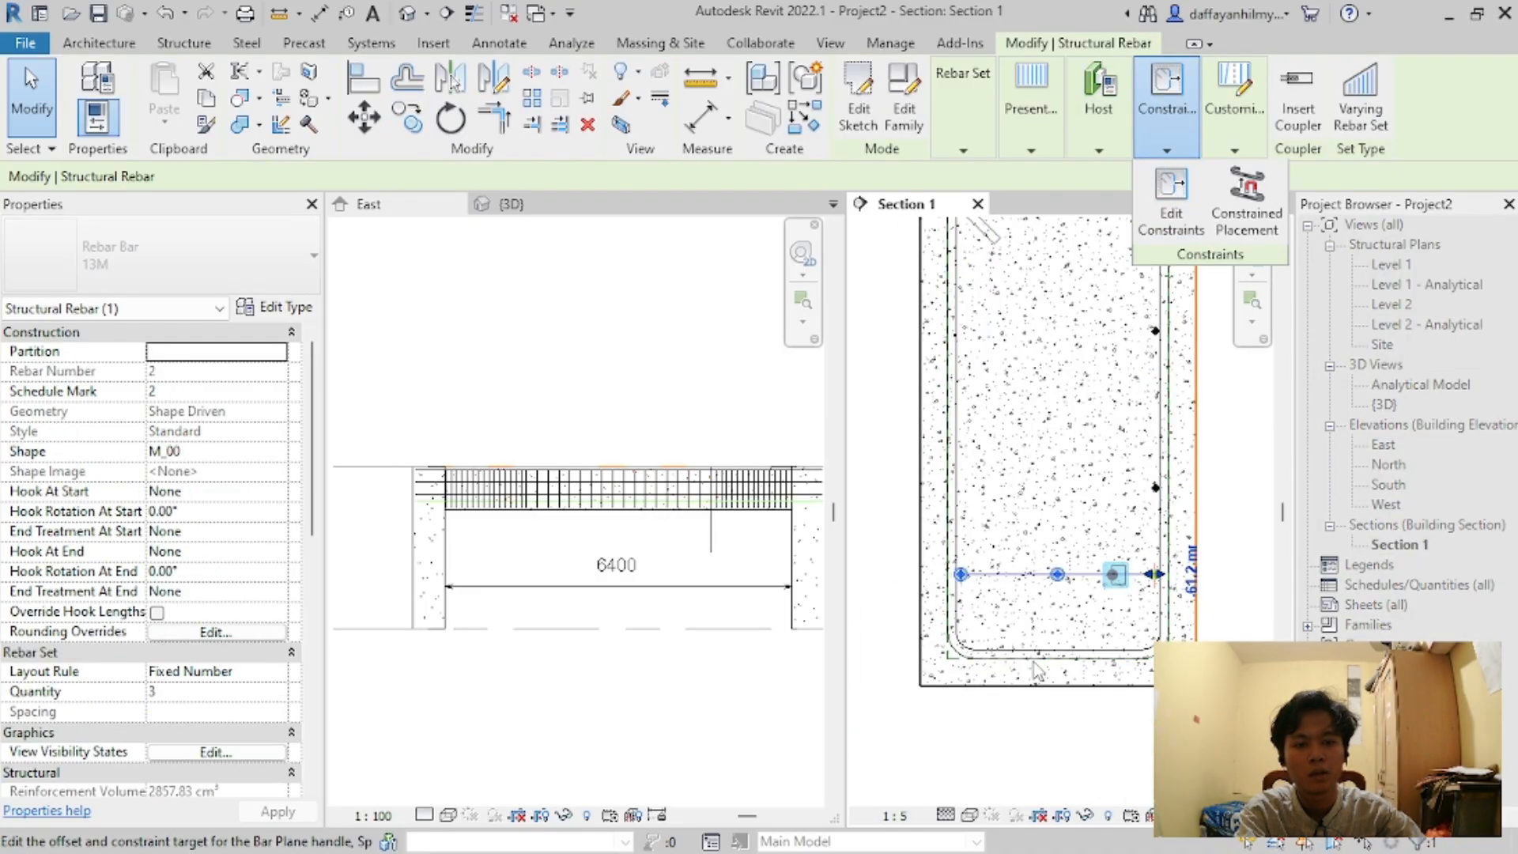
{"action": "left_click", "coordinate": [1171, 213]}
{"action": "scroll", "coordinate": [1030, 662], "scroll_direction": "up", "scroll_amount": 2}
{"action": "scroll", "coordinate": [1056, 661], "scroll_direction": "up", "scroll_amount": 1}
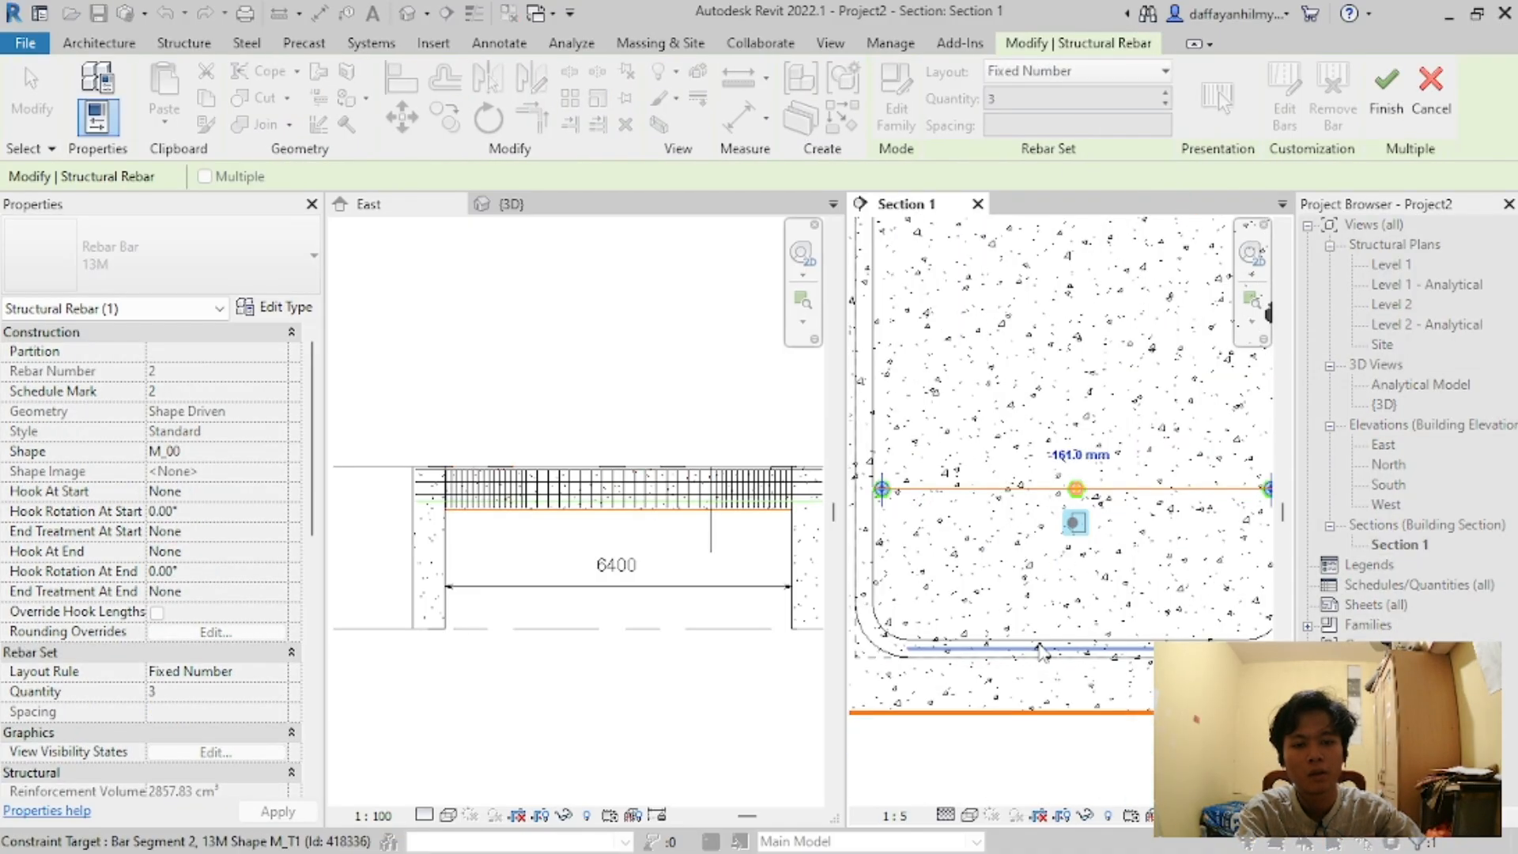
{"action": "left_click", "coordinate": [1039, 650]}
{"action": "scroll", "coordinate": [1039, 650], "scroll_direction": "down", "scroll_amount": 4}
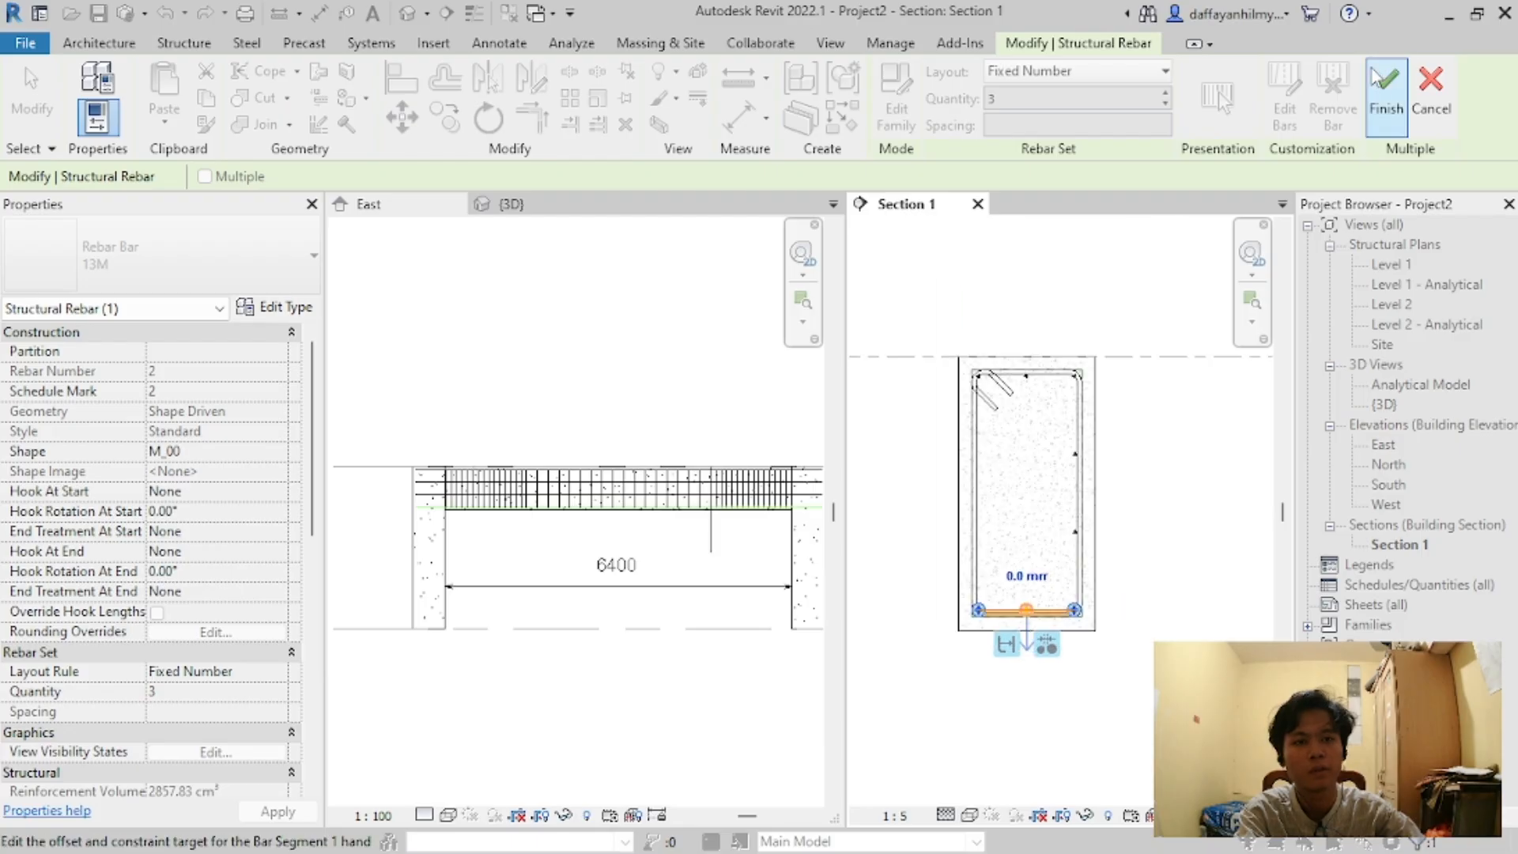
{"action": "scroll", "coordinate": [1102, 482], "scroll_direction": "up", "scroll_amount": 5}
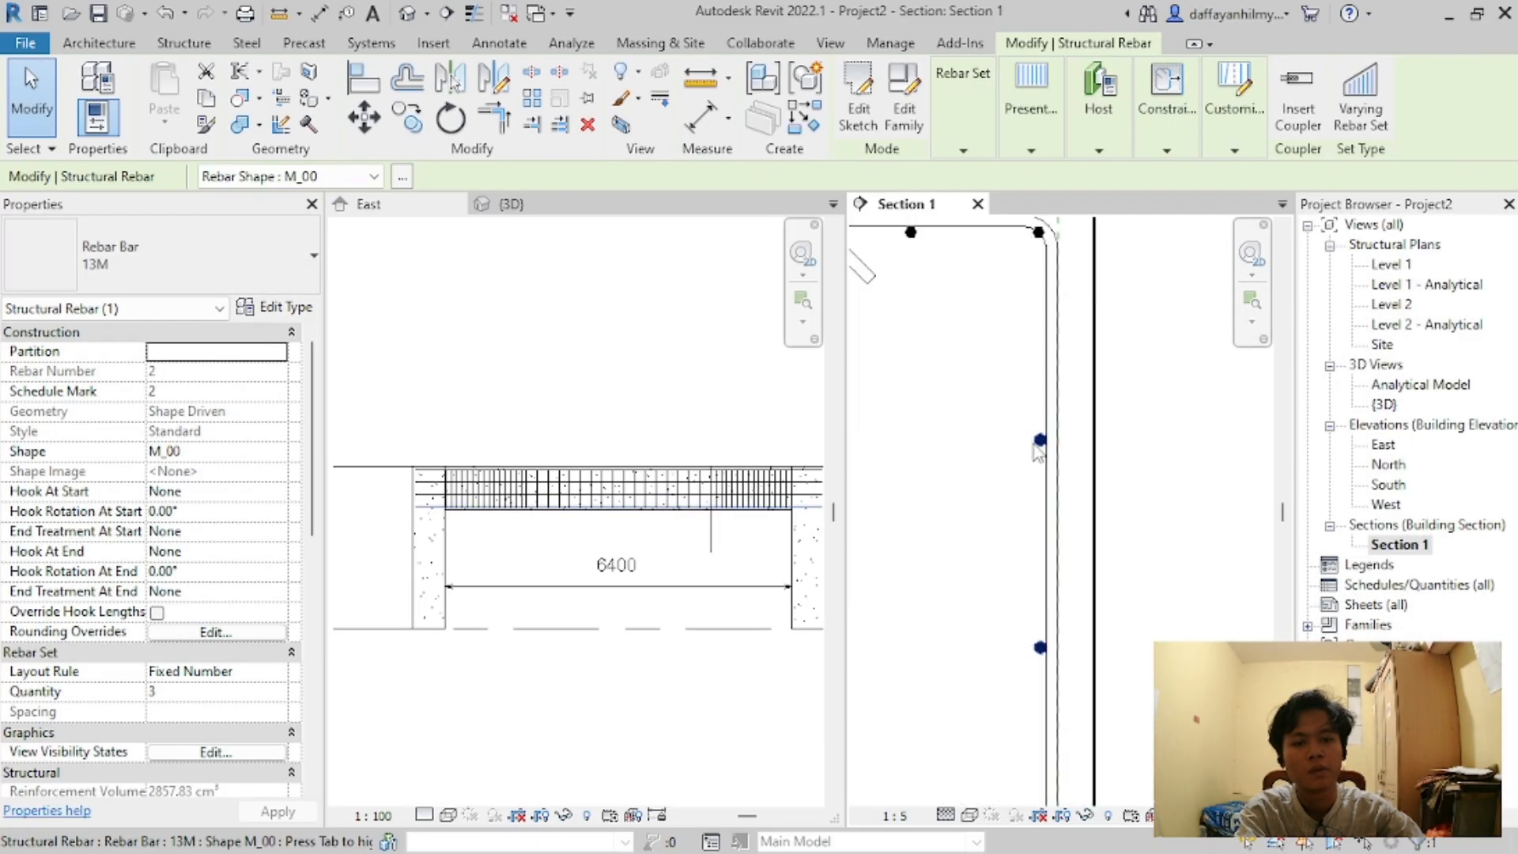
{"action": "scroll", "coordinate": [1040, 447], "scroll_direction": "down", "scroll_amount": 5}
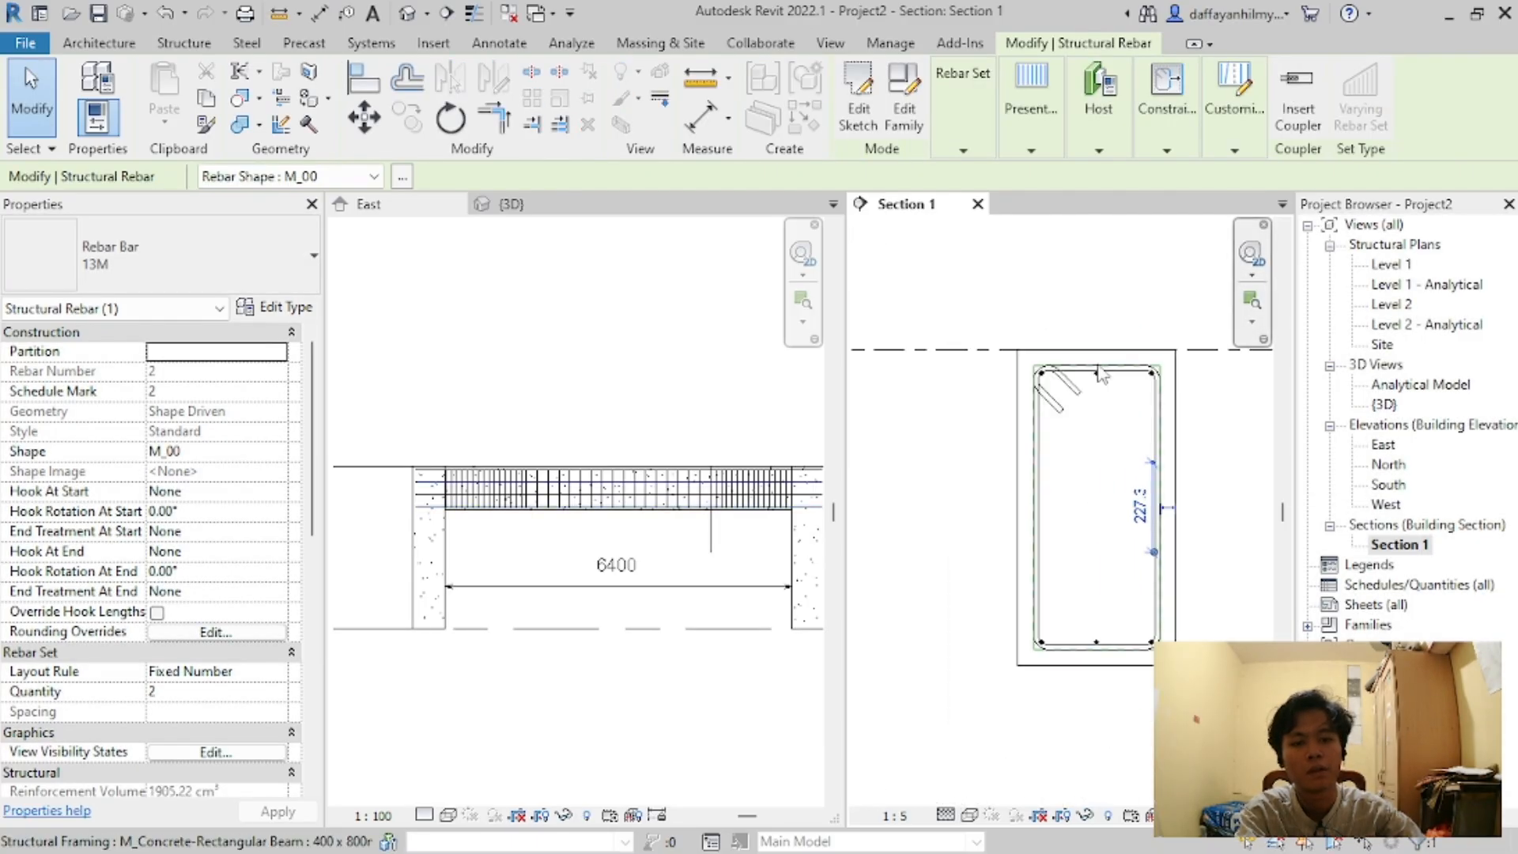
{"action": "left_click", "coordinate": [1031, 119]}
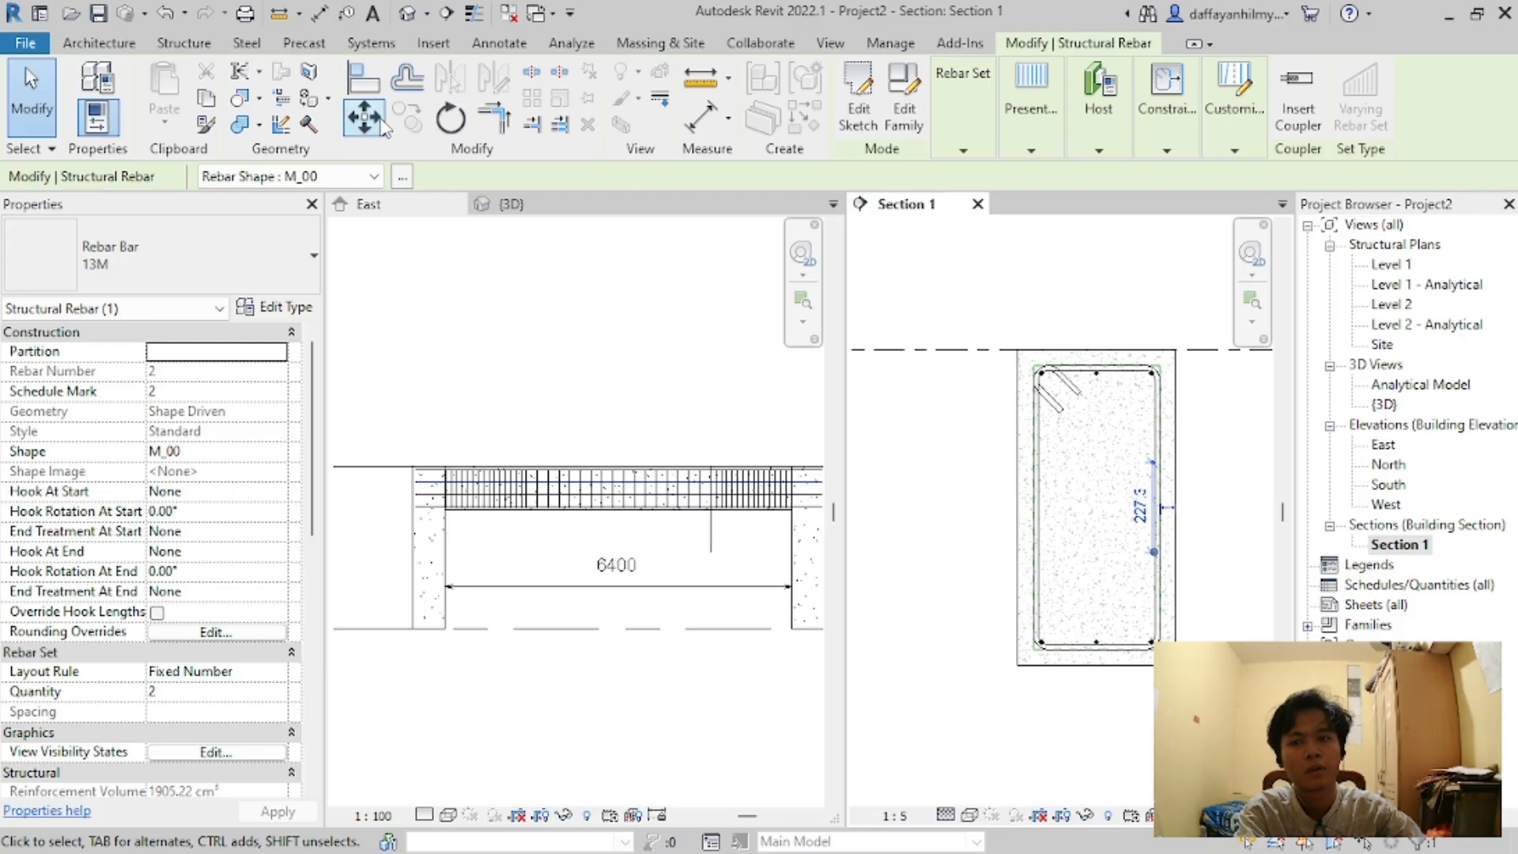
{"action": "scroll", "coordinate": [1162, 494], "scroll_direction": "up", "scroll_amount": 3}
{"action": "key", "text": "Escape"}
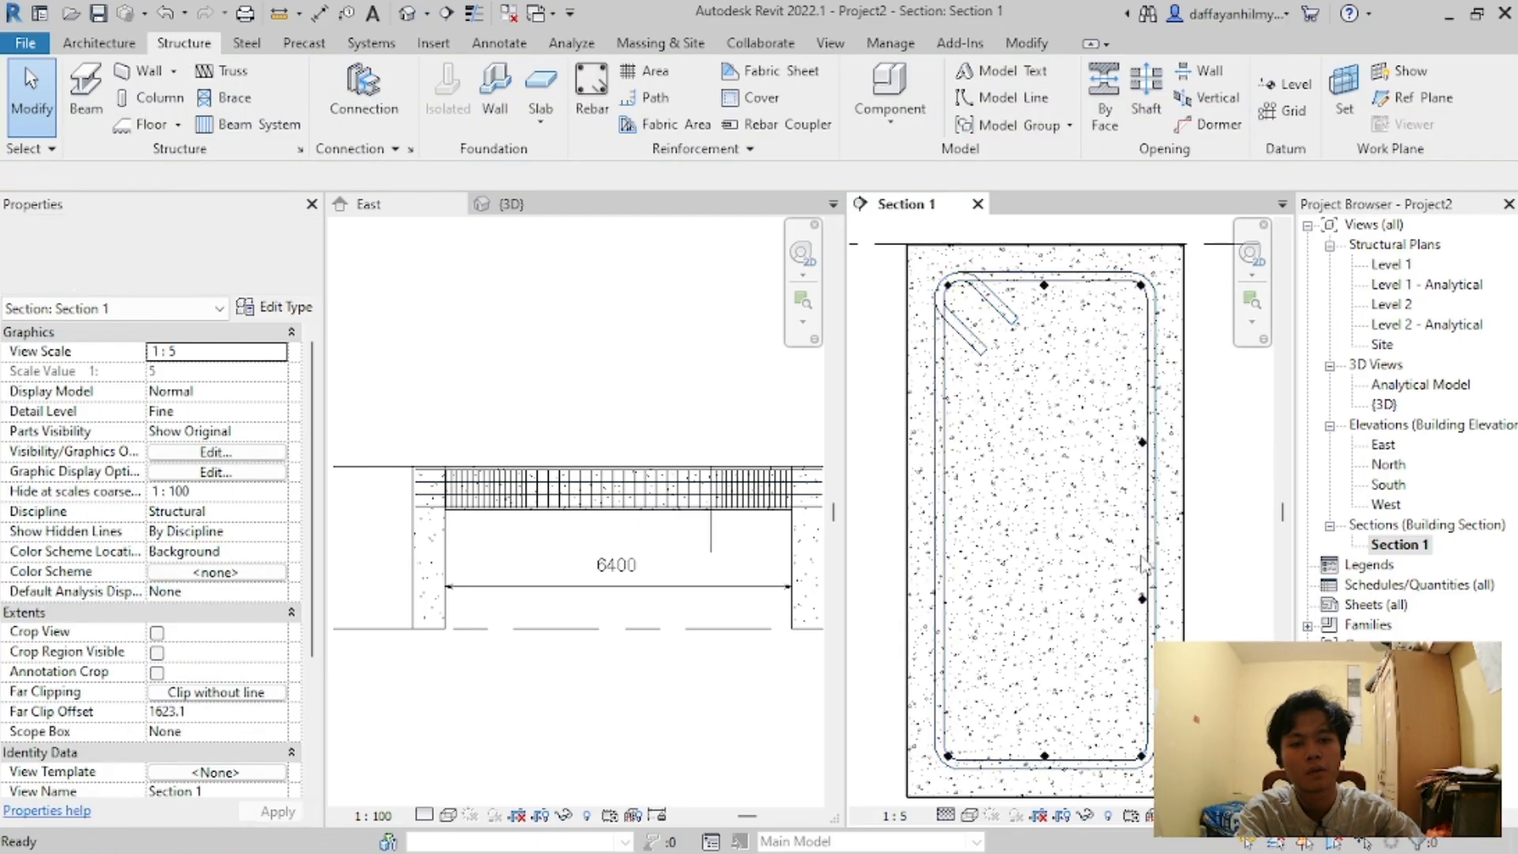
Step: Copy the two-bar side set horizontally from its stirrup leg into the opposite half of the beam section
{"action": "left_click", "coordinate": [1143, 602]}
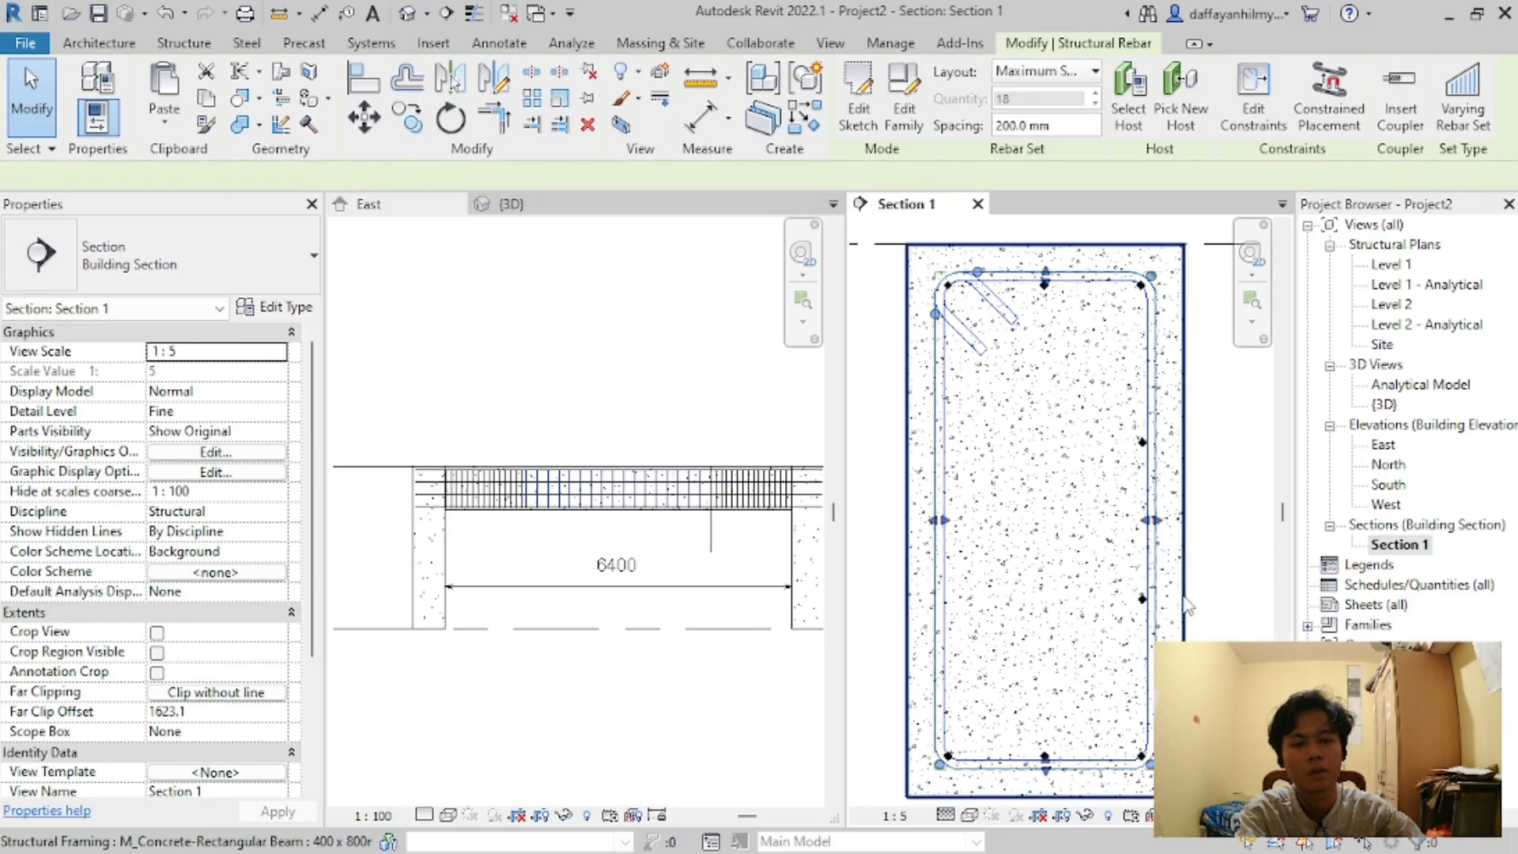
{"action": "key", "text": "Escape"}
{"action": "scroll", "coordinate": [1143, 605], "scroll_direction": "up", "scroll_amount": 4}
{"action": "left_click", "coordinate": [1143, 603]}
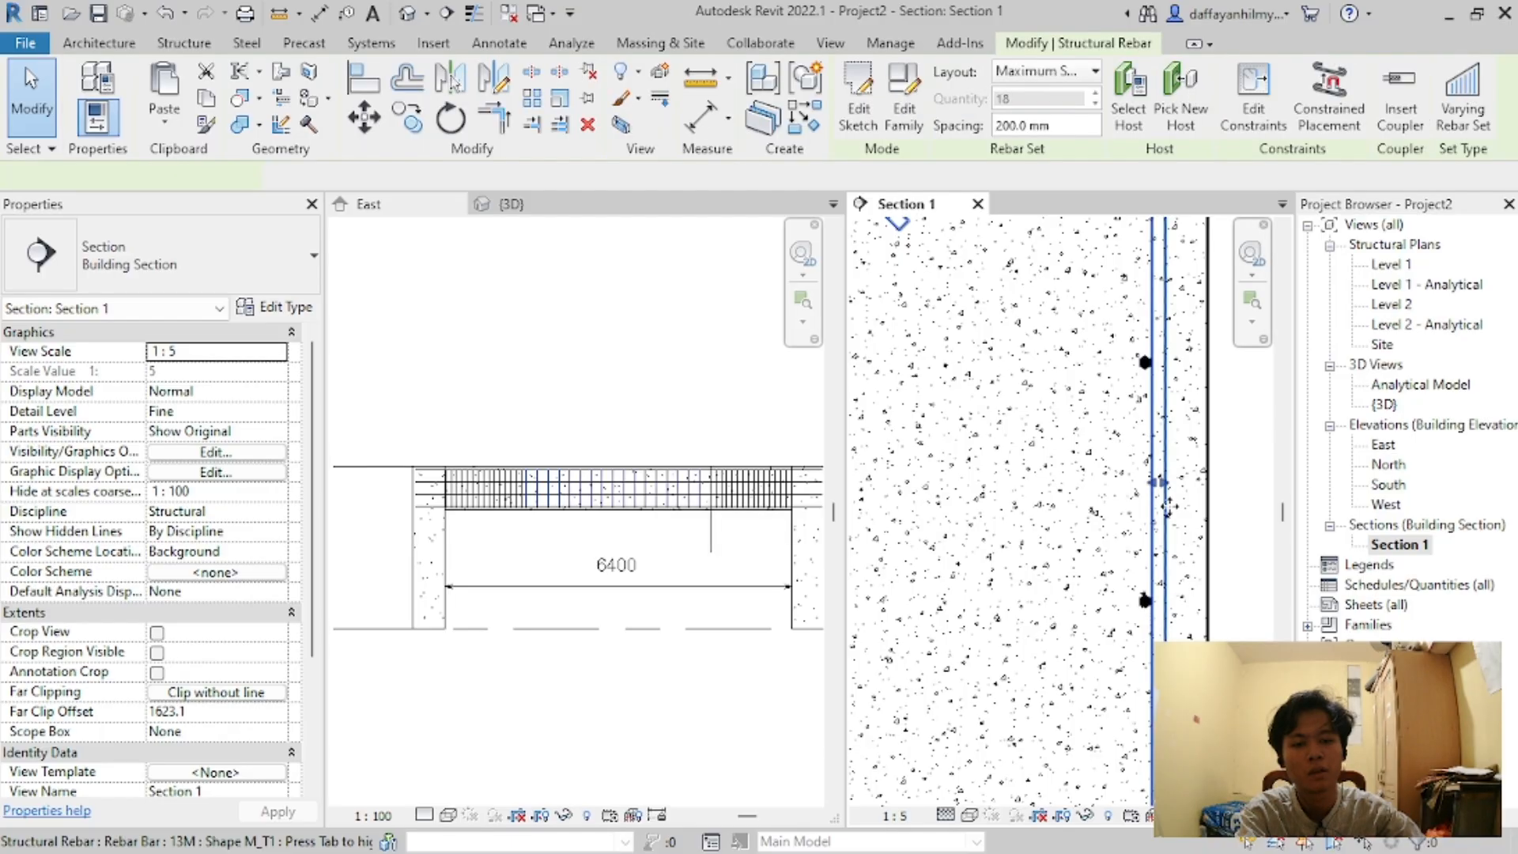
{"action": "key", "text": "Escape"}
{"action": "left_click", "coordinate": [1159, 401]}
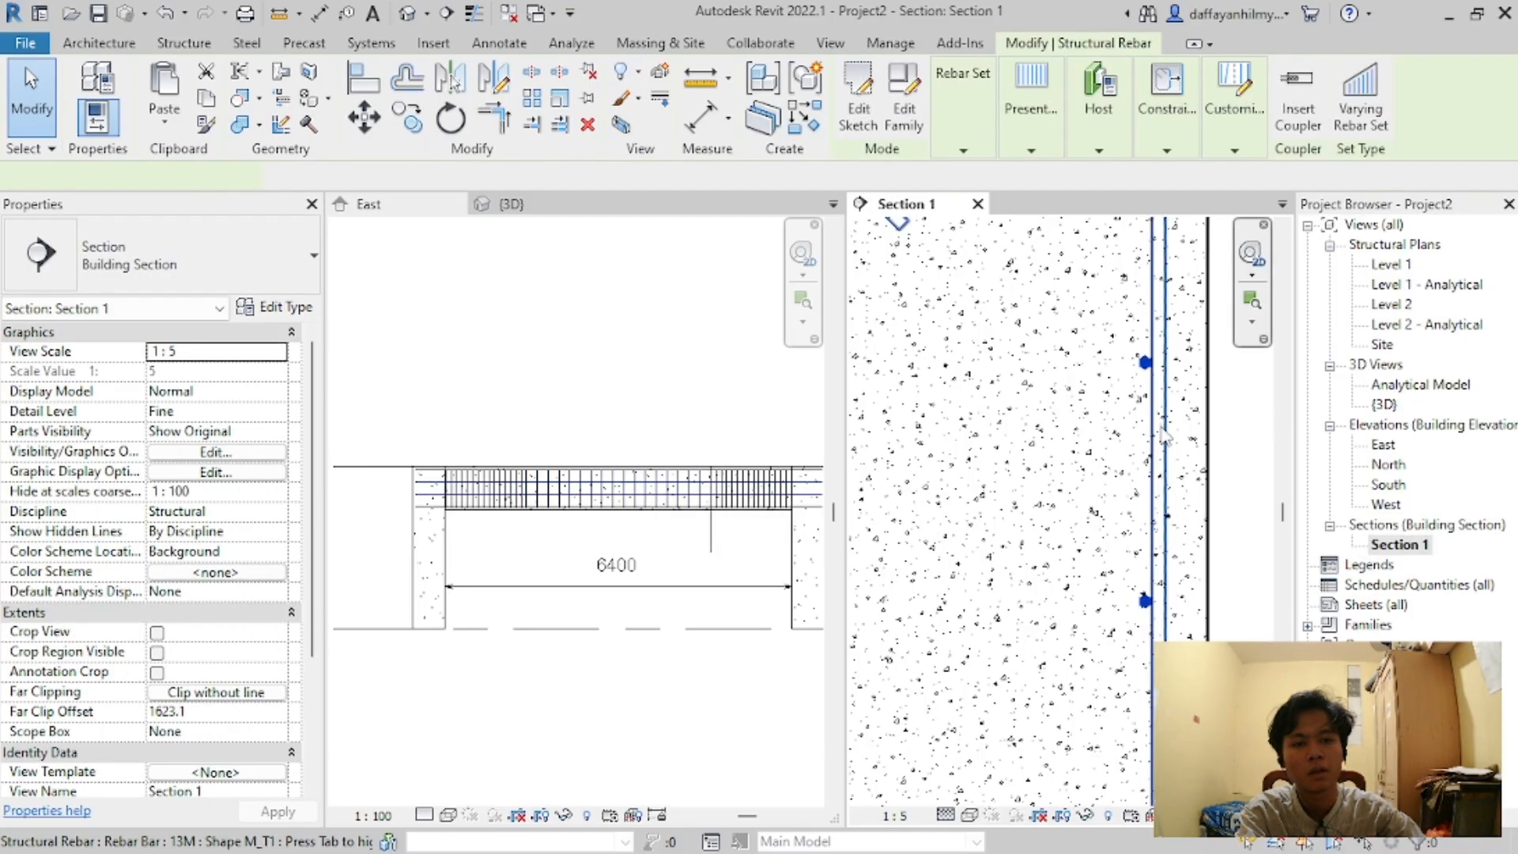
{"action": "left_click", "coordinate": [407, 118]}
{"action": "scroll", "coordinate": [1059, 446], "scroll_direction": "down", "scroll_amount": 5}
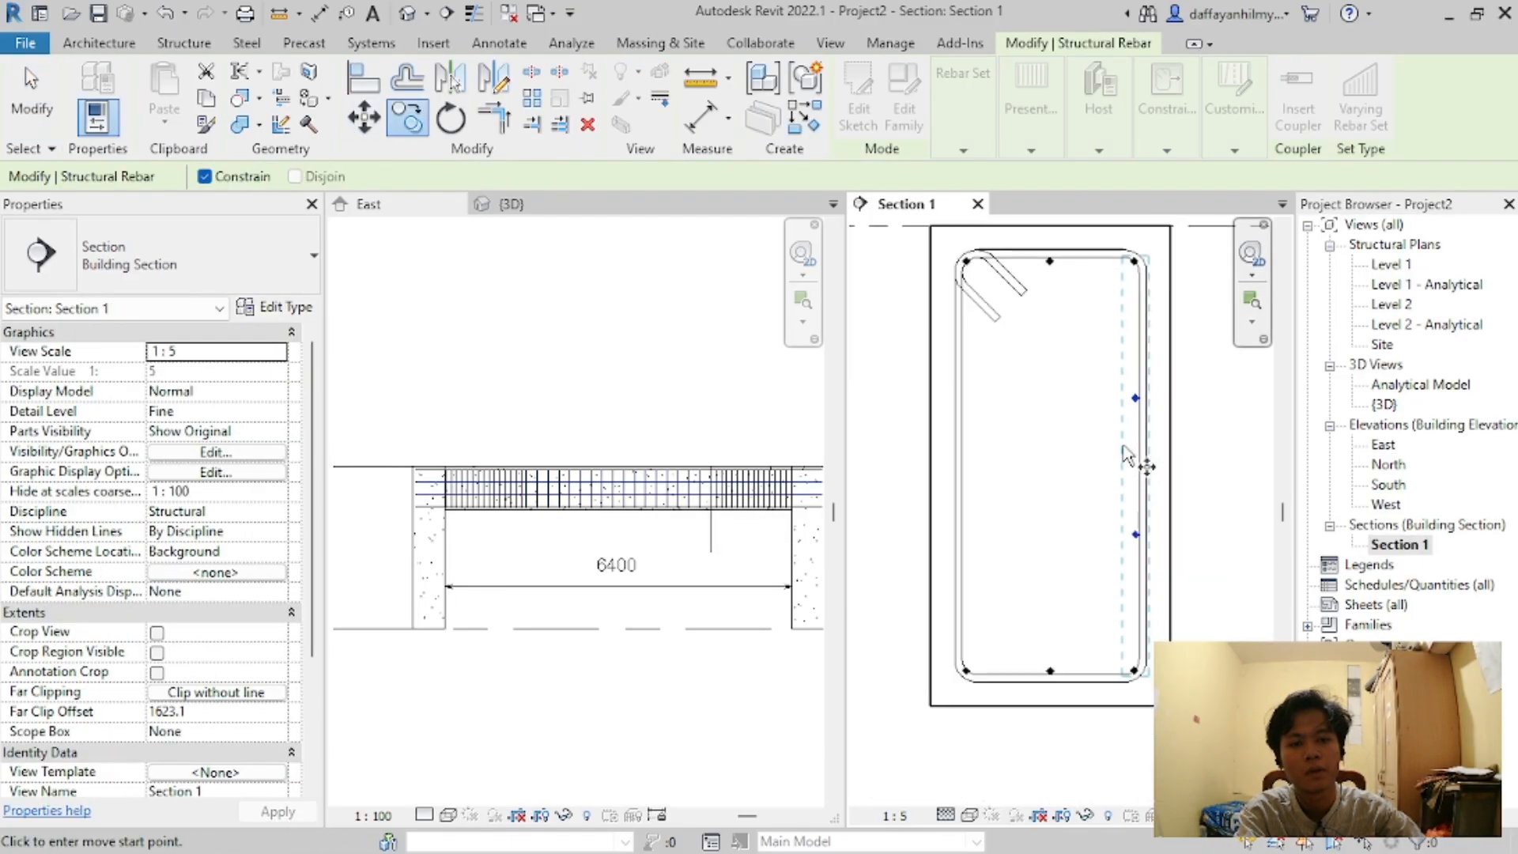
{"action": "left_click", "coordinate": [1026, 453]}
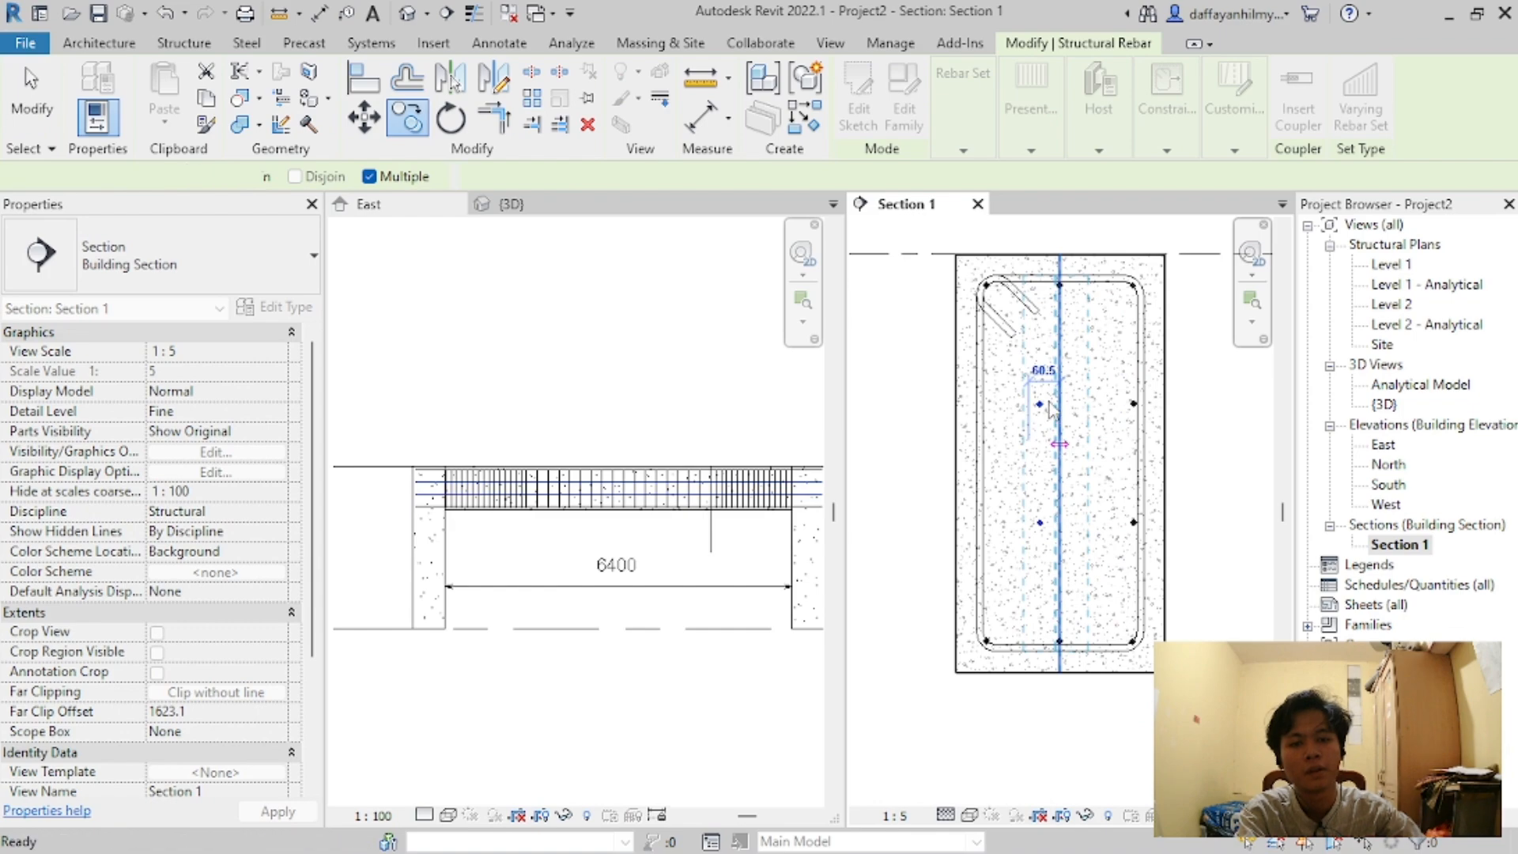
{"action": "key", "text": "Escape"}
{"action": "key", "text": "Escape"}
Step: Constrain the copied two-bar set to the stirrup's opposite side leg with a 0.0 mm offset using Edit Constraints
{"action": "scroll", "coordinate": [1052, 412], "scroll_direction": "up", "scroll_amount": 2}
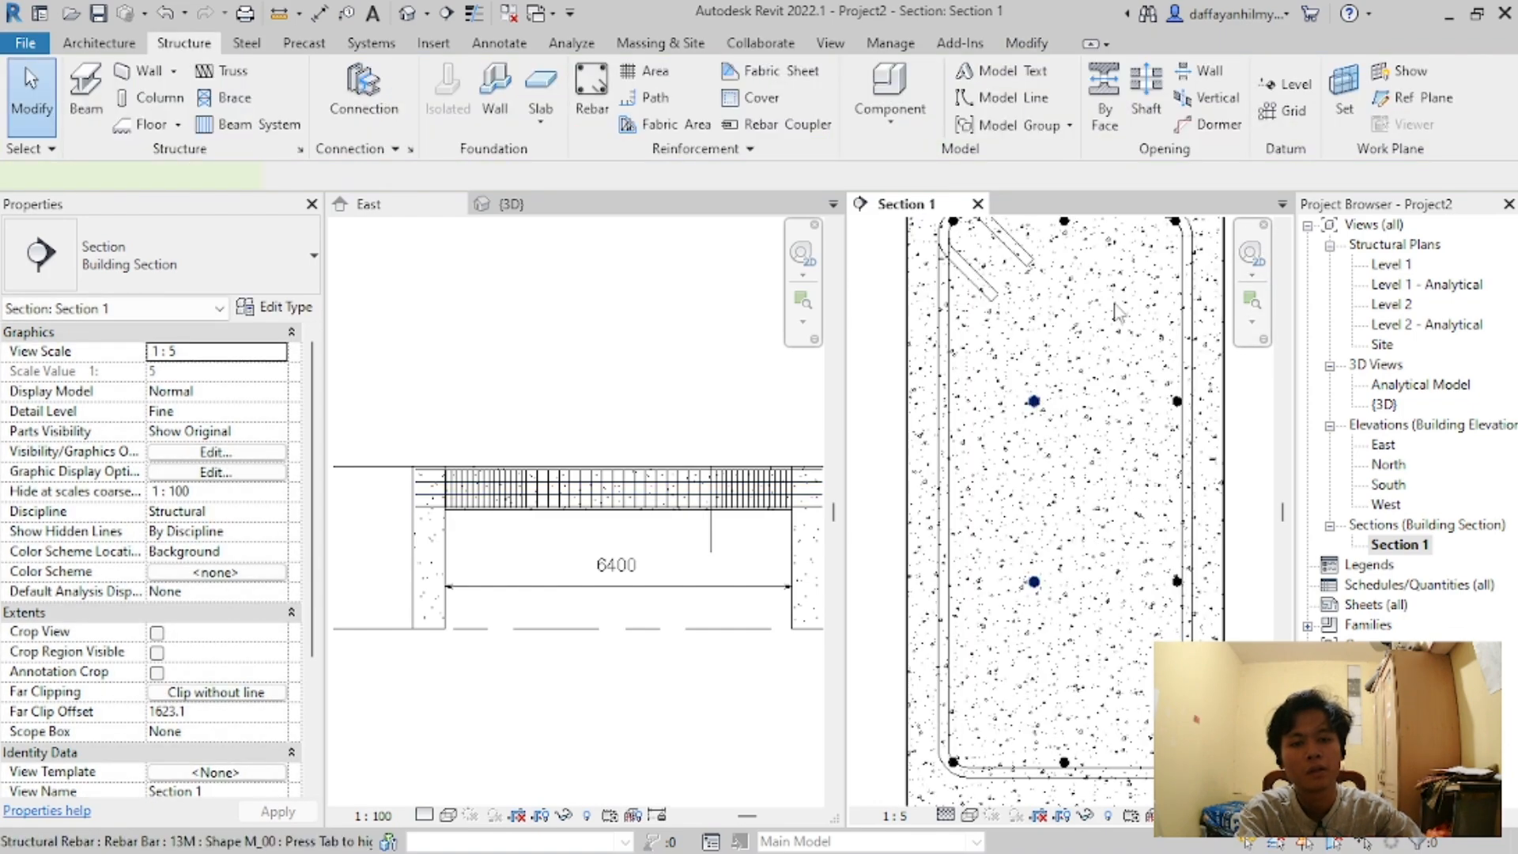
{"action": "left_click", "coordinate": [1115, 311]}
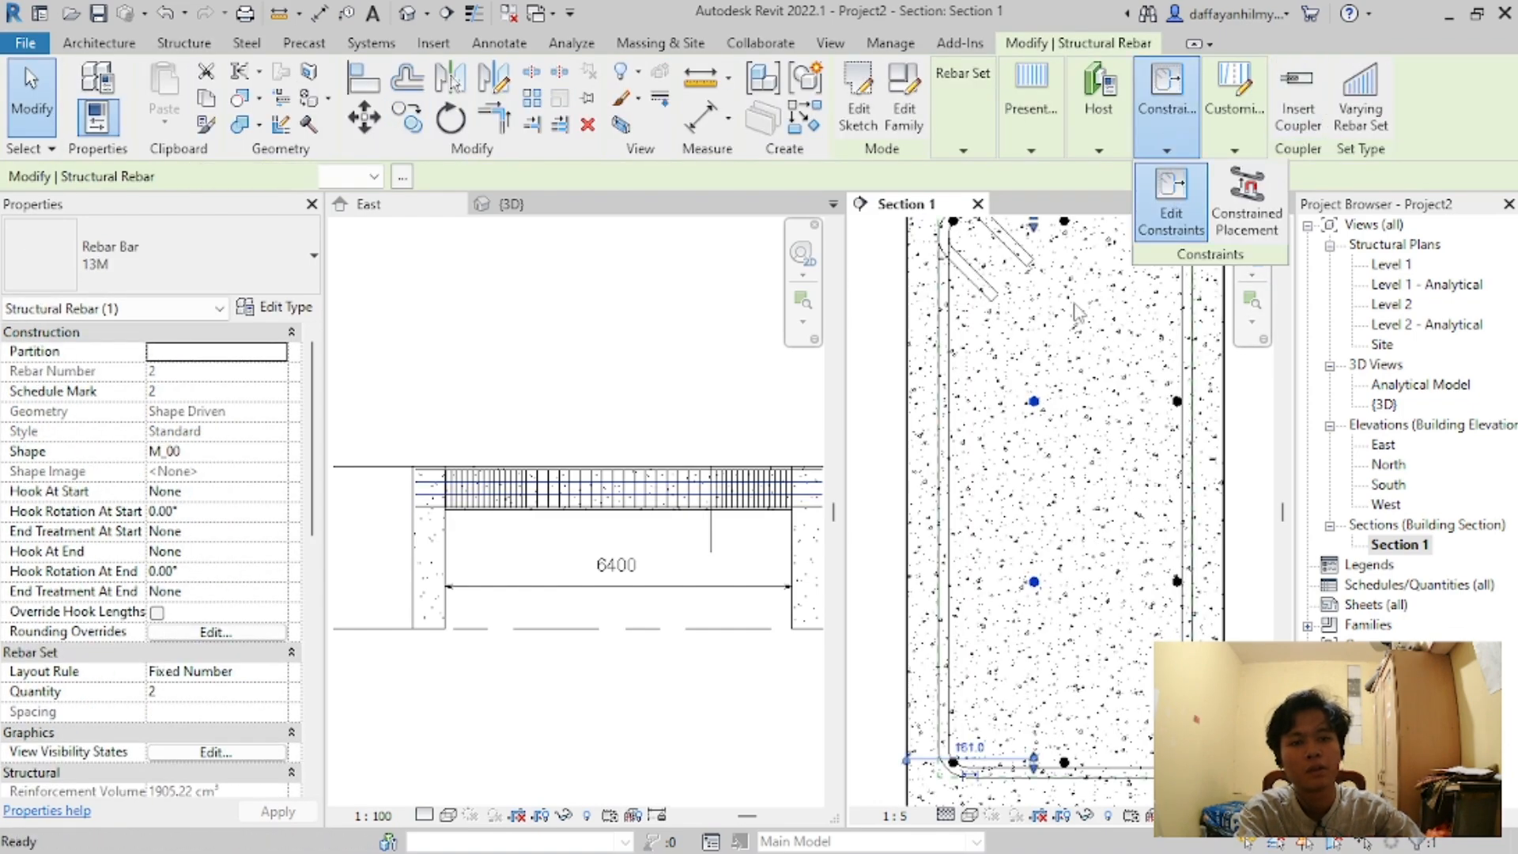
{"action": "left_click", "coordinate": [1171, 206]}
{"action": "scroll", "coordinate": [931, 372], "scroll_direction": "up", "scroll_amount": 4}
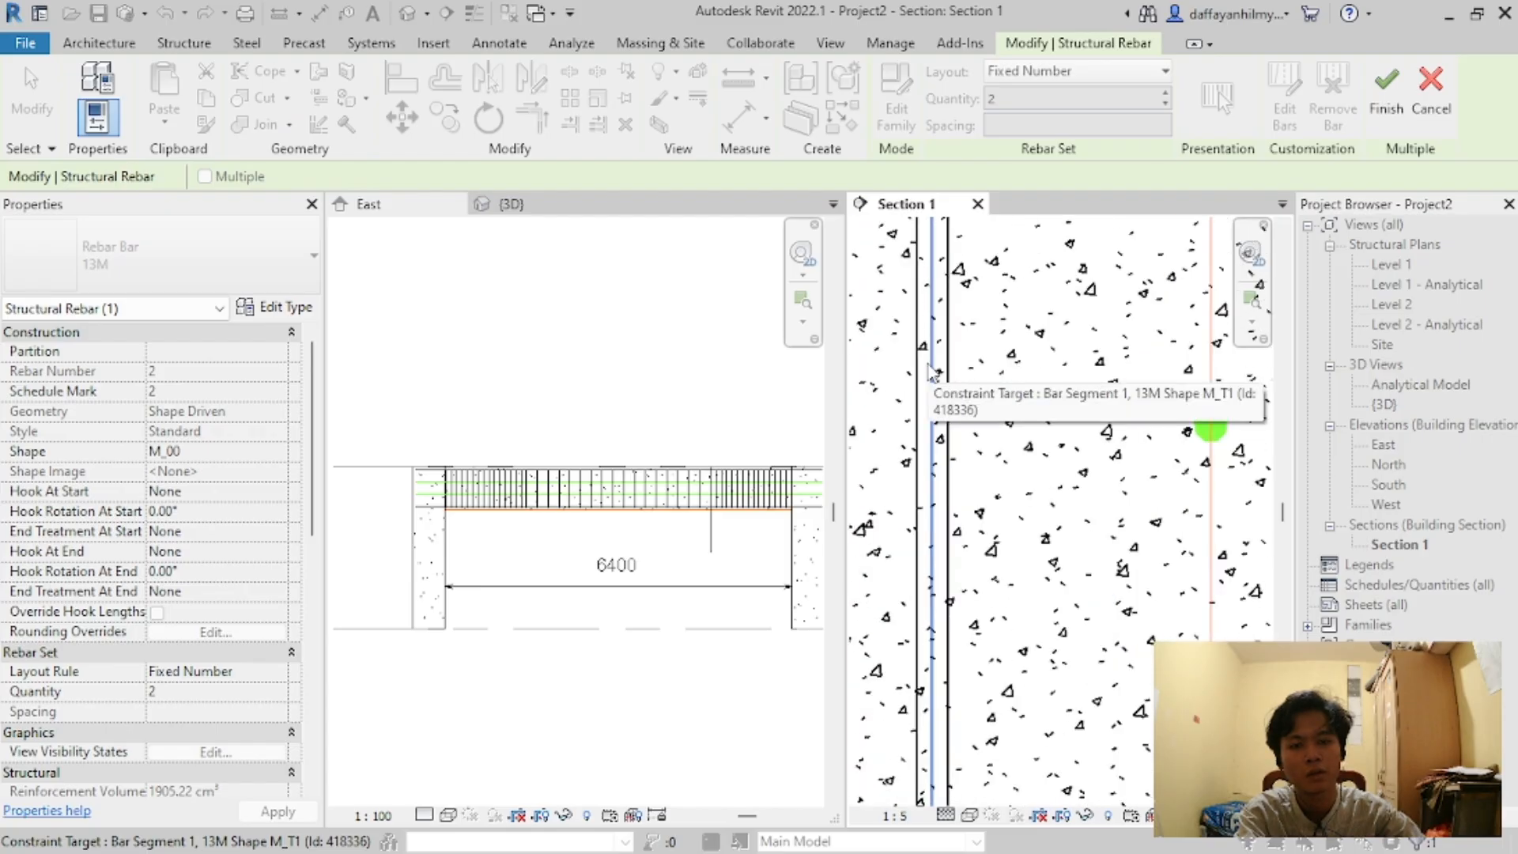
{"action": "scroll", "coordinate": [933, 379], "scroll_direction": "down", "scroll_amount": 5}
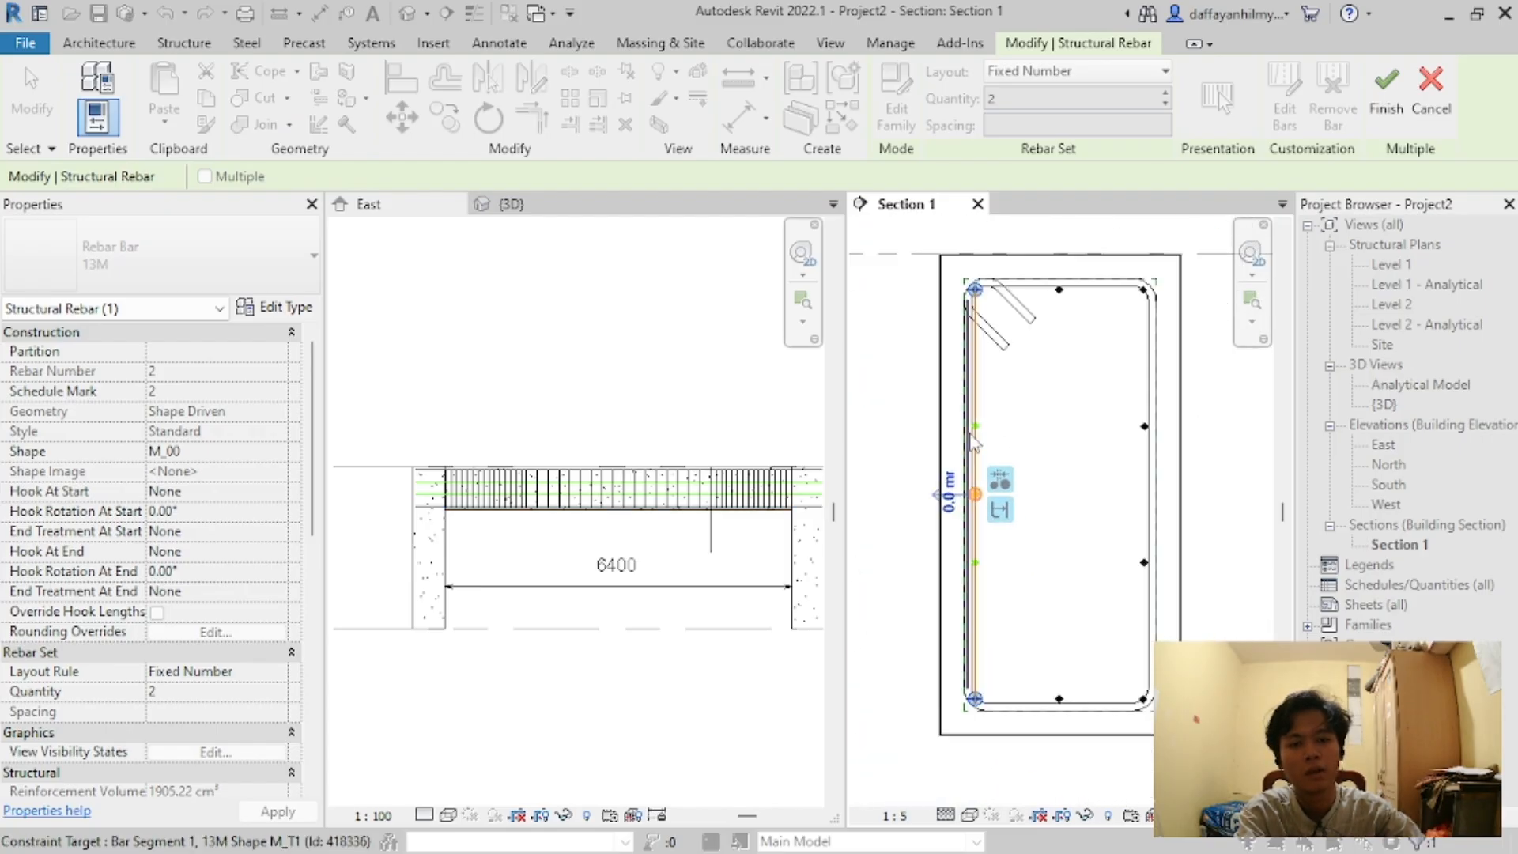
{"action": "scroll", "coordinate": [972, 442], "scroll_direction": "down", "scroll_amount": 1}
{"action": "left_click", "coordinate": [1386, 95]}
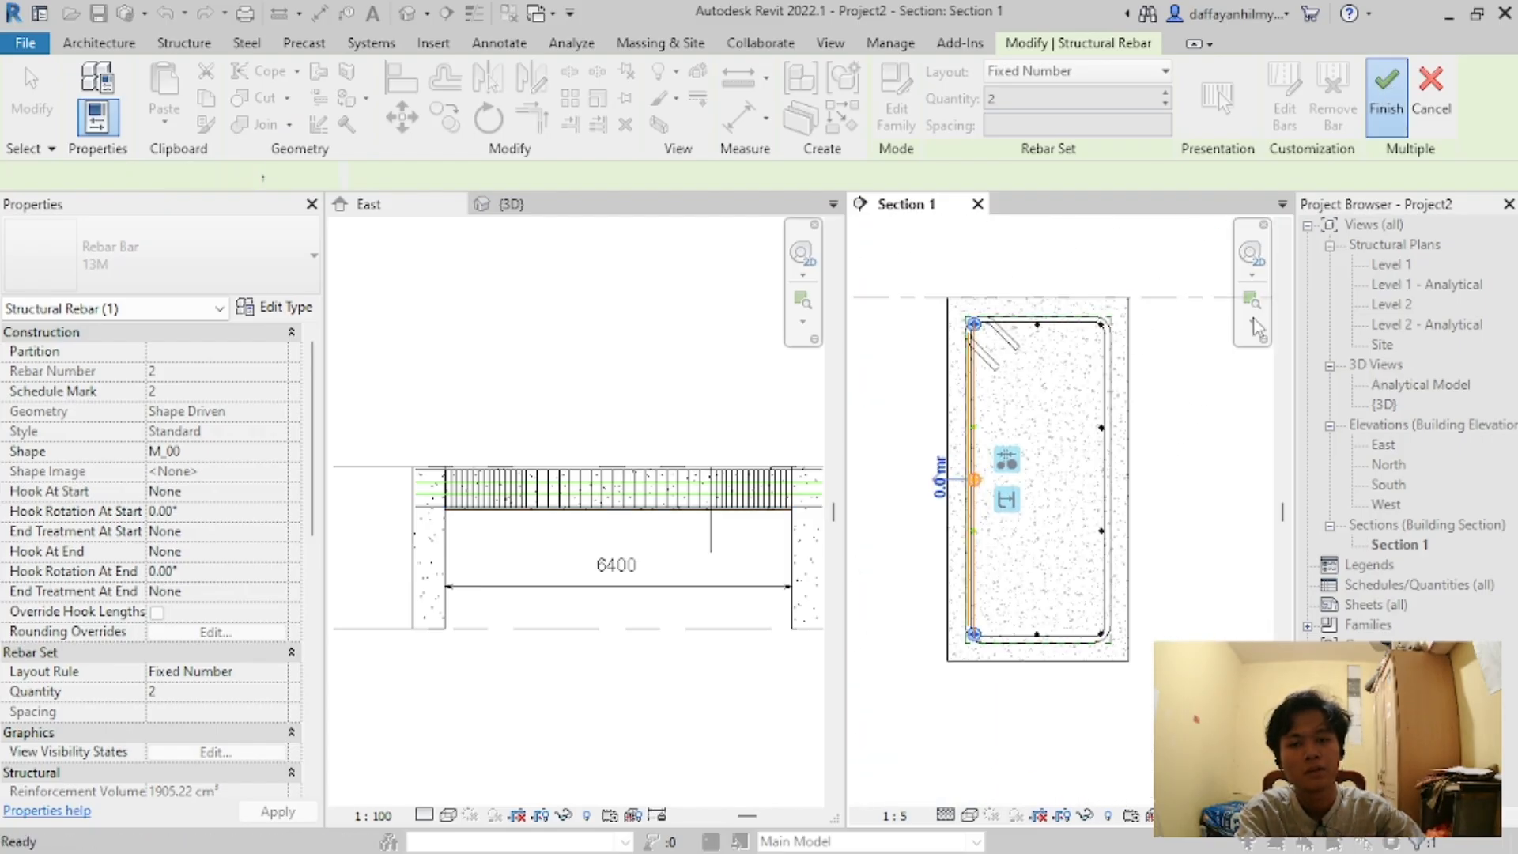
Step: Open the 3D view at the beam's column joint and set it to Fine detail level with the Wireframe visual style
{"action": "left_click", "coordinate": [502, 207]}
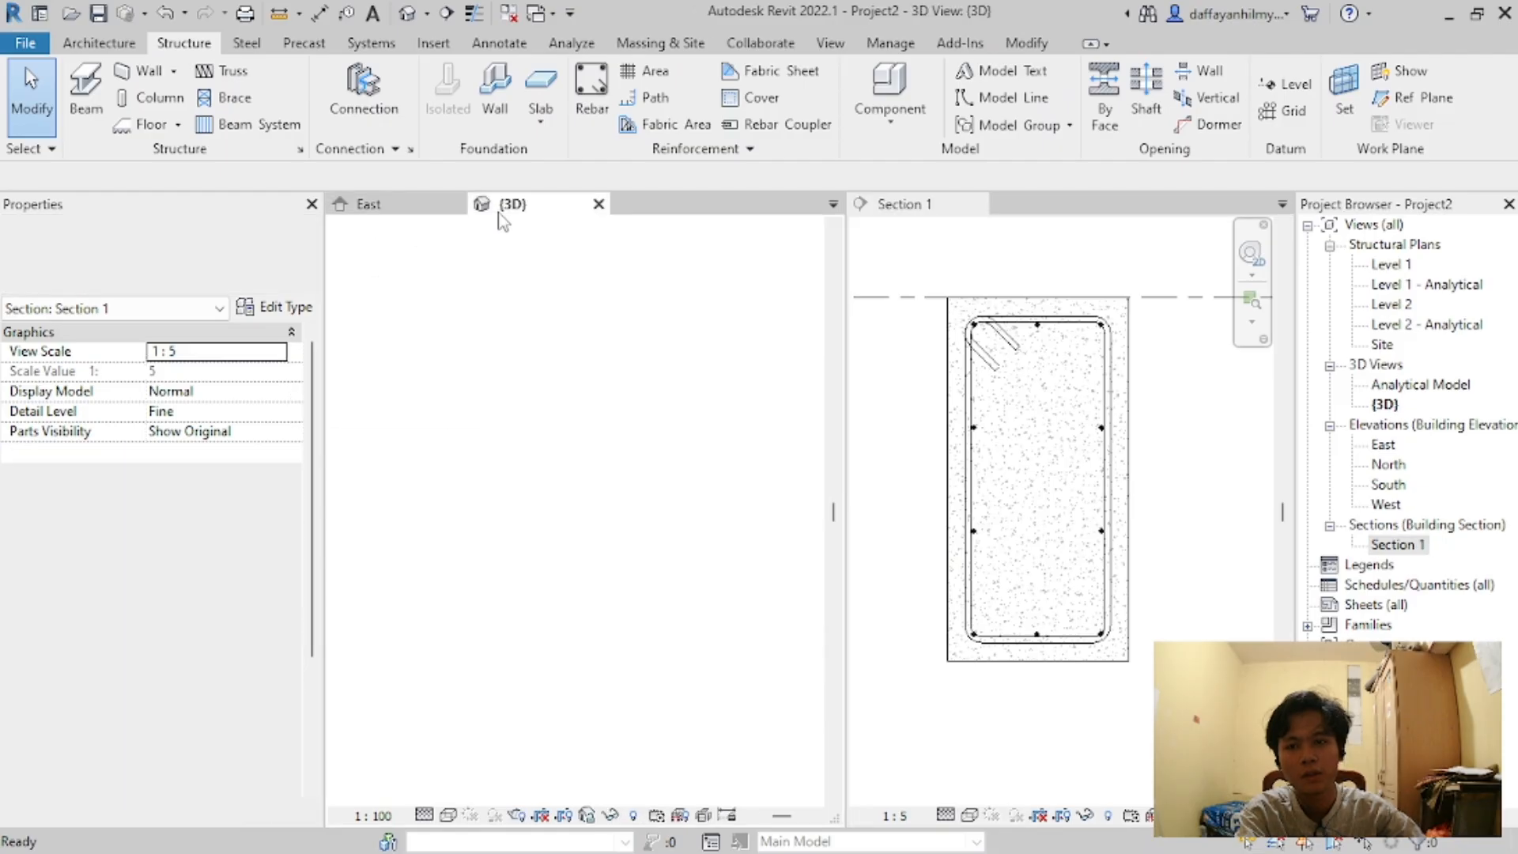
{"action": "scroll", "coordinate": [547, 417], "scroll_direction": "down", "scroll_amount": 3}
{"action": "scroll", "coordinate": [348, 501], "scroll_direction": "up", "scroll_amount": 4}
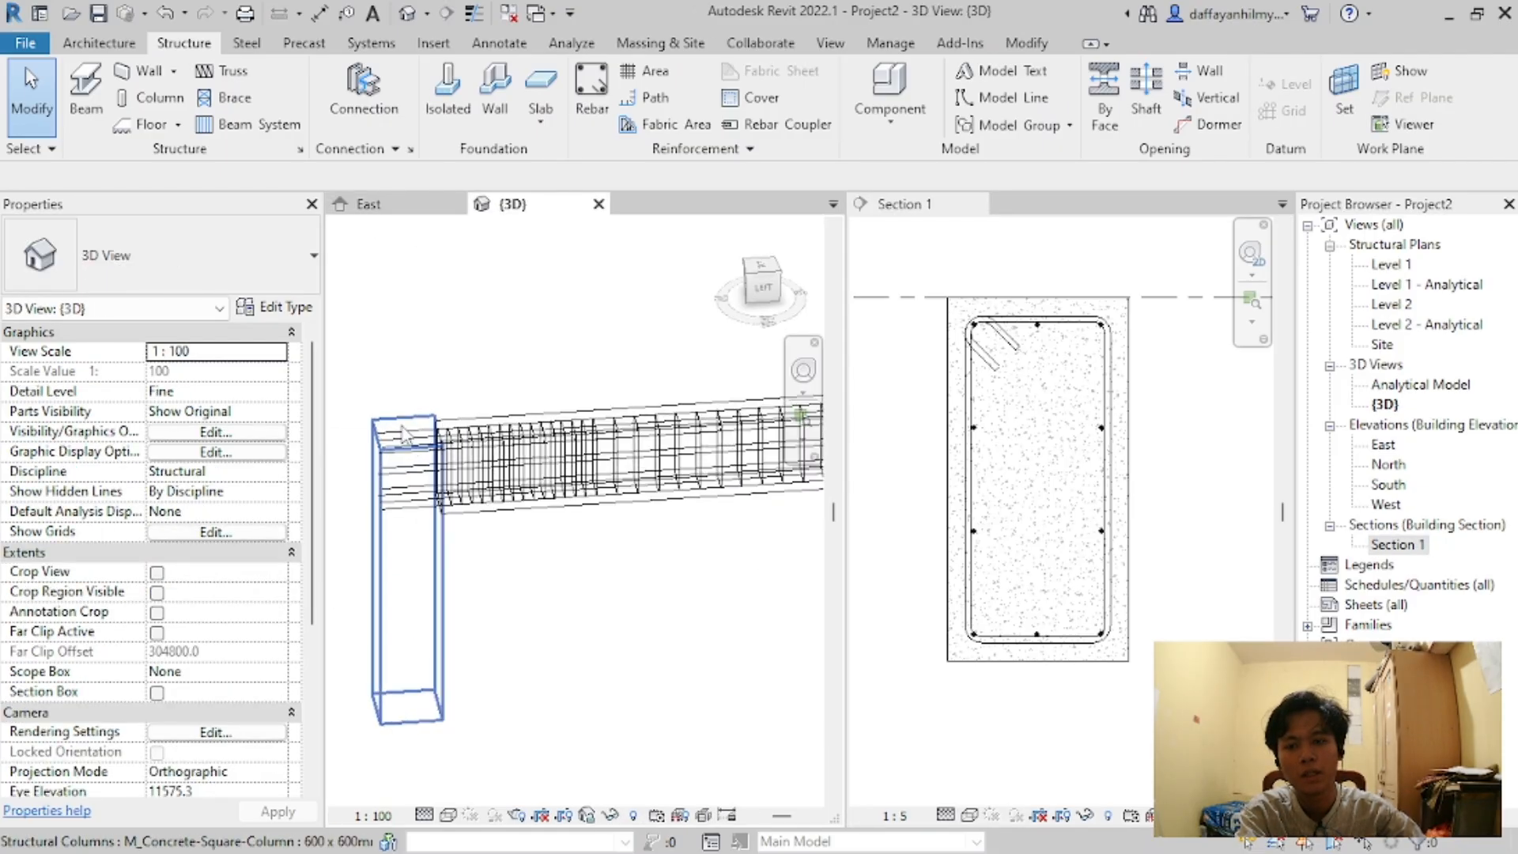
{"action": "middle_click_drag", "start_coordinate": [402, 426], "coordinate": [545, 733]}
{"action": "left_click", "coordinate": [425, 815]}
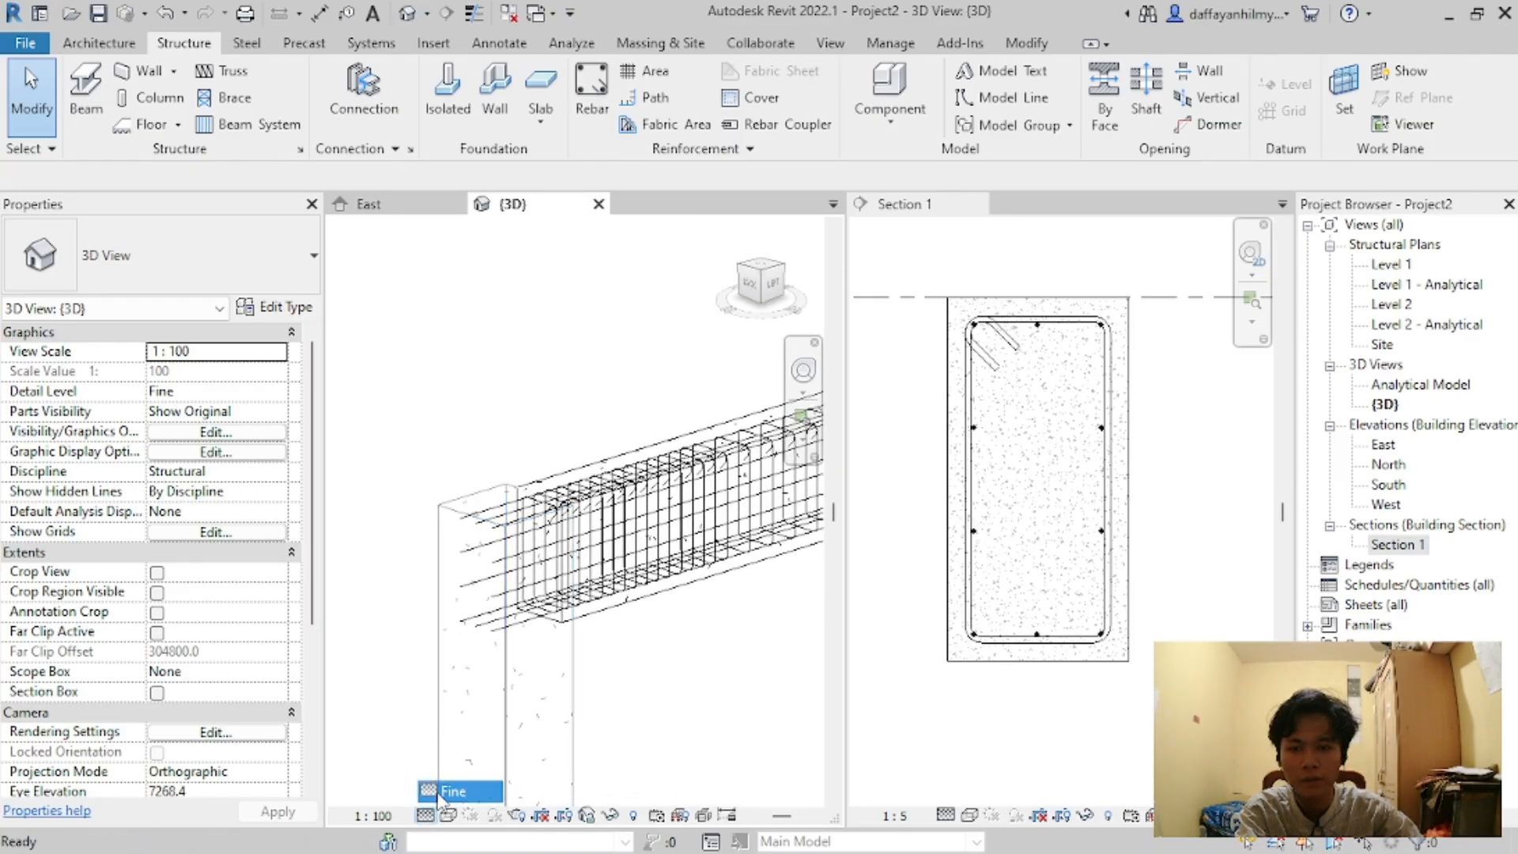
{"action": "left_click", "coordinate": [447, 791]}
{"action": "left_click", "coordinate": [448, 815]}
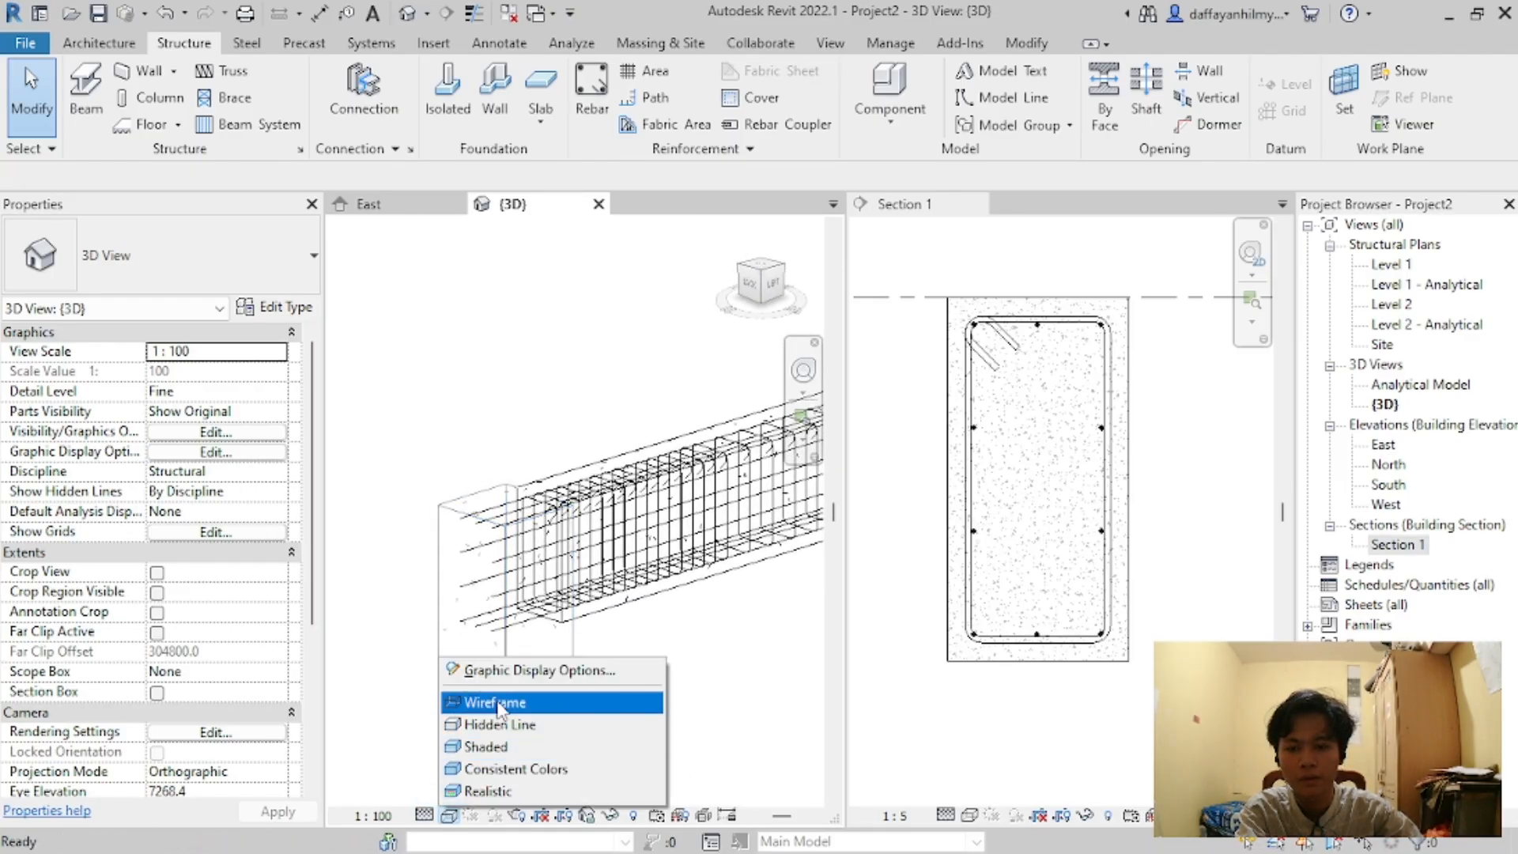
{"action": "left_click", "coordinate": [495, 702]}
Step: Examine the beam's reinforcement cage in 3D, along its length and where the bars enter the columns
{"action": "mouse_move", "coordinate": [641, 636]}
{"action": "middle_mouse_down", "text": "shift"}
{"action": "mouse_move", "coordinate": [660, 687]}
{"action": "mouse_move", "coordinate": [692, 709]}
{"action": "mouse_move", "coordinate": [707, 632]}
{"action": "mouse_move", "coordinate": [681, 693]}
{"action": "mouse_move", "coordinate": [632, 639]}
{"action": "middle_mouse_up", "text": "shift"}
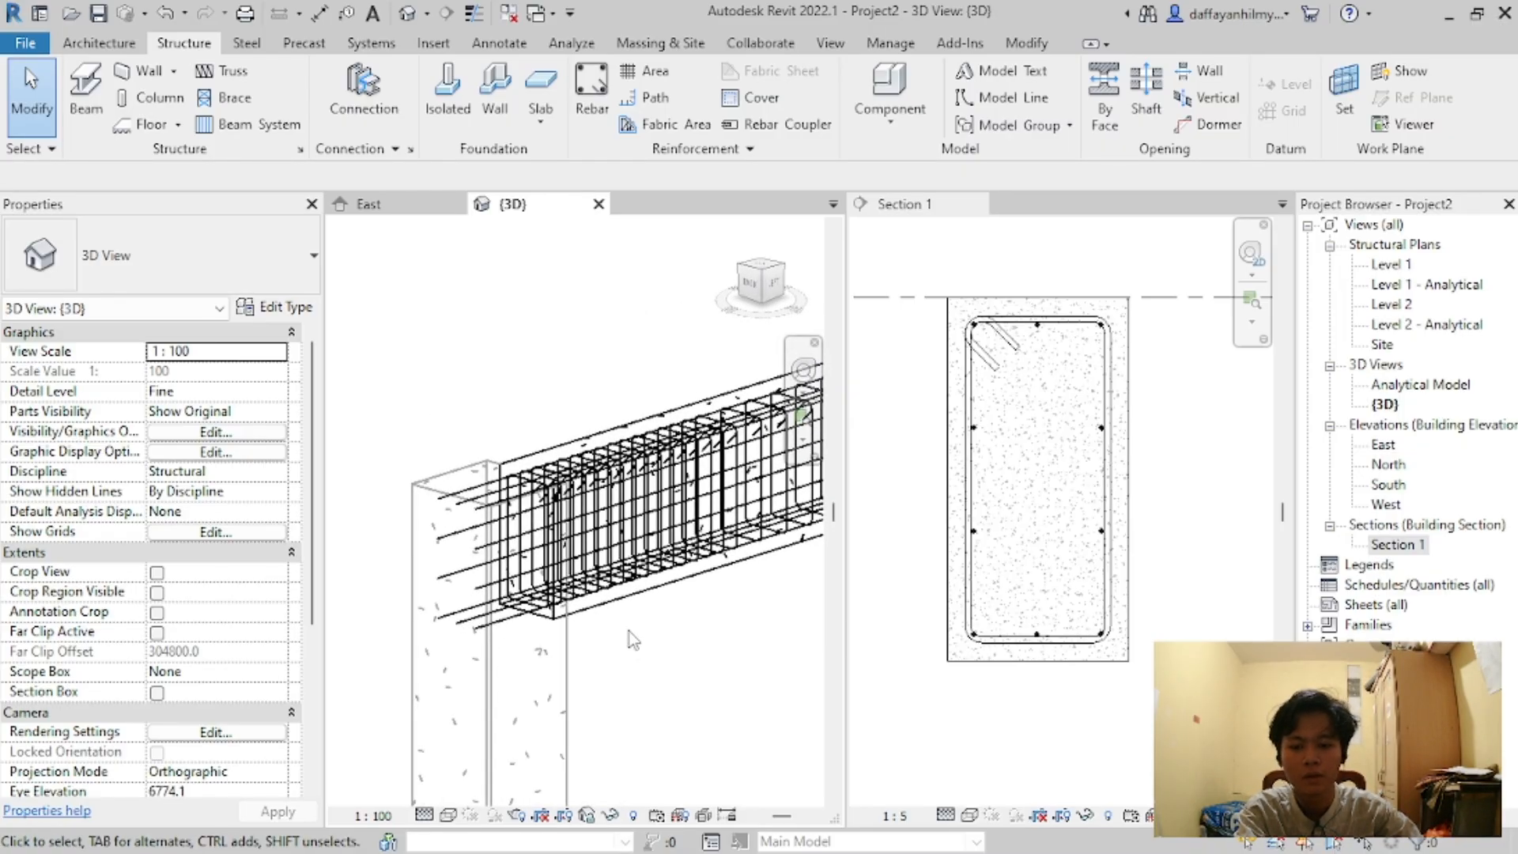
{"action": "scroll", "coordinate": [228, 679], "scroll_direction": "down", "scroll_amount": 5}
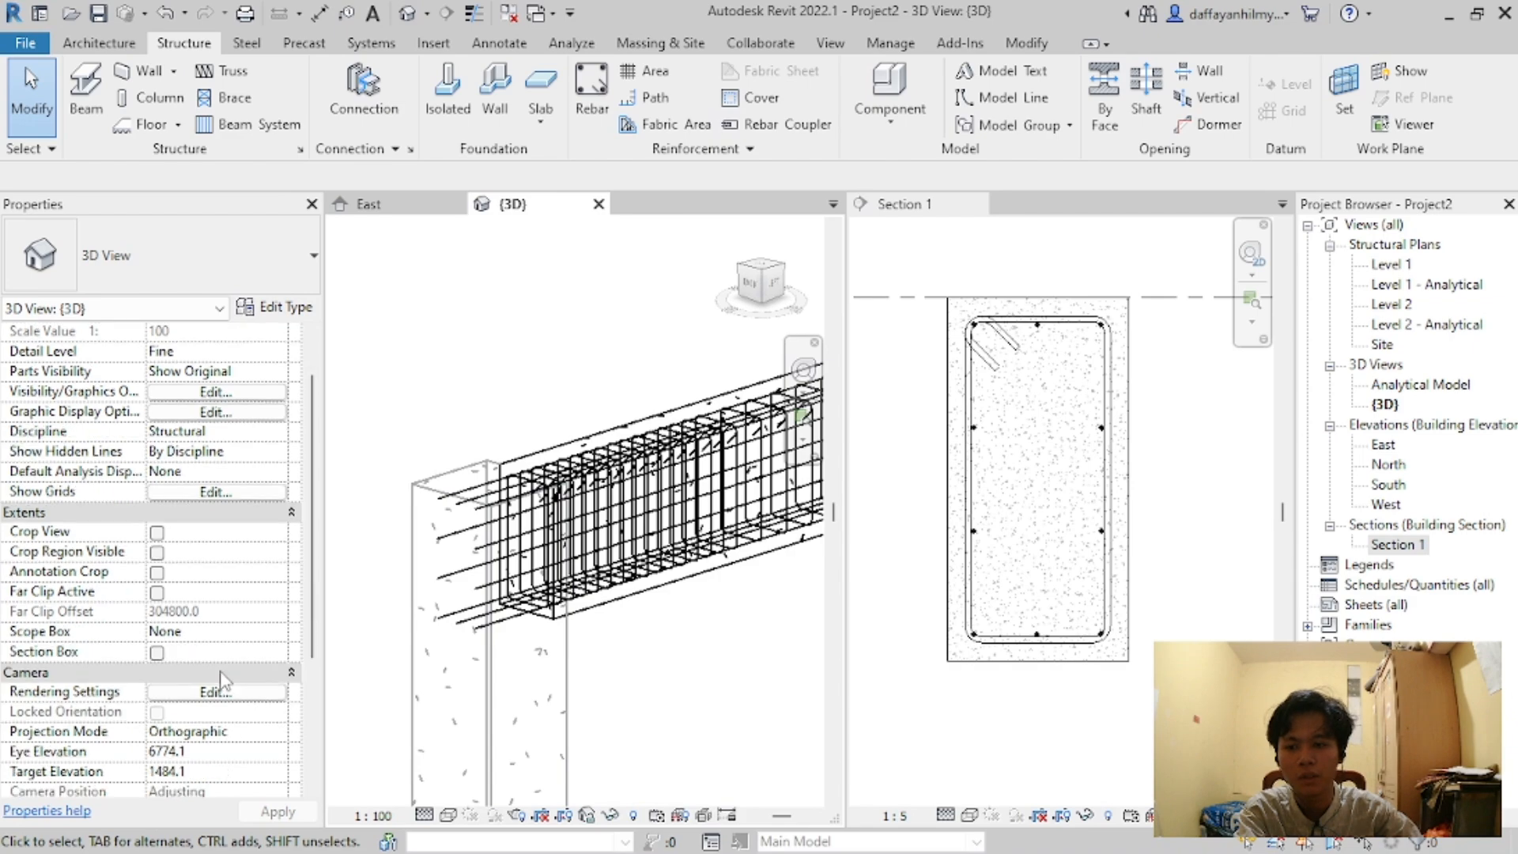
{"action": "scroll", "coordinate": [192, 678], "scroll_direction": "down", "scroll_amount": 1}
{"action": "scroll", "coordinate": [192, 678], "scroll_direction": "up", "scroll_amount": 3}
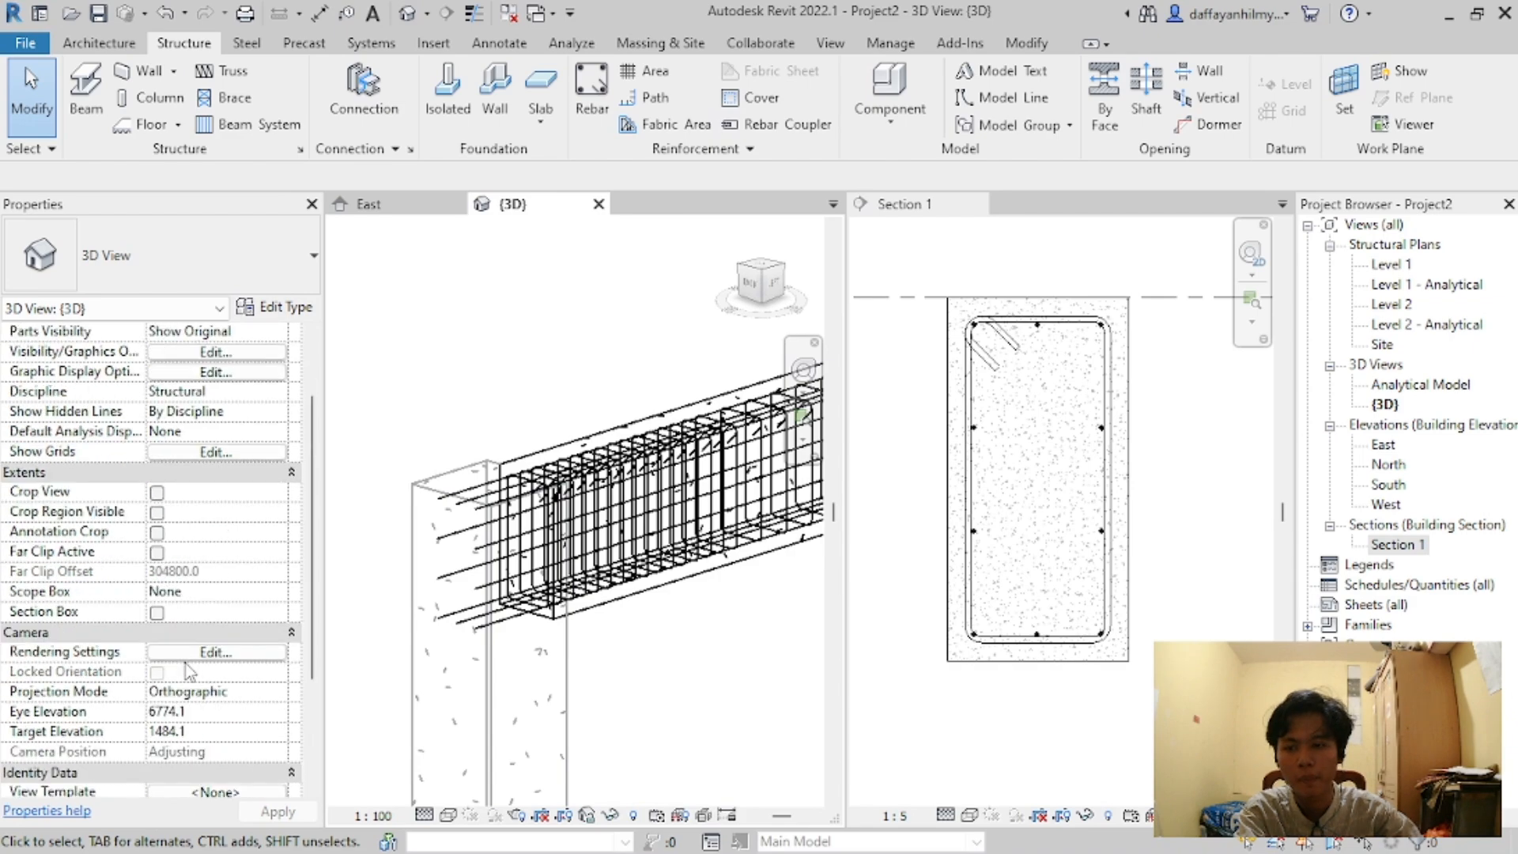
{"action": "scroll", "coordinate": [192, 678], "scroll_direction": "down", "scroll_amount": 3}
{"action": "scroll", "coordinate": [490, 498], "scroll_direction": "down", "scroll_amount": 5}
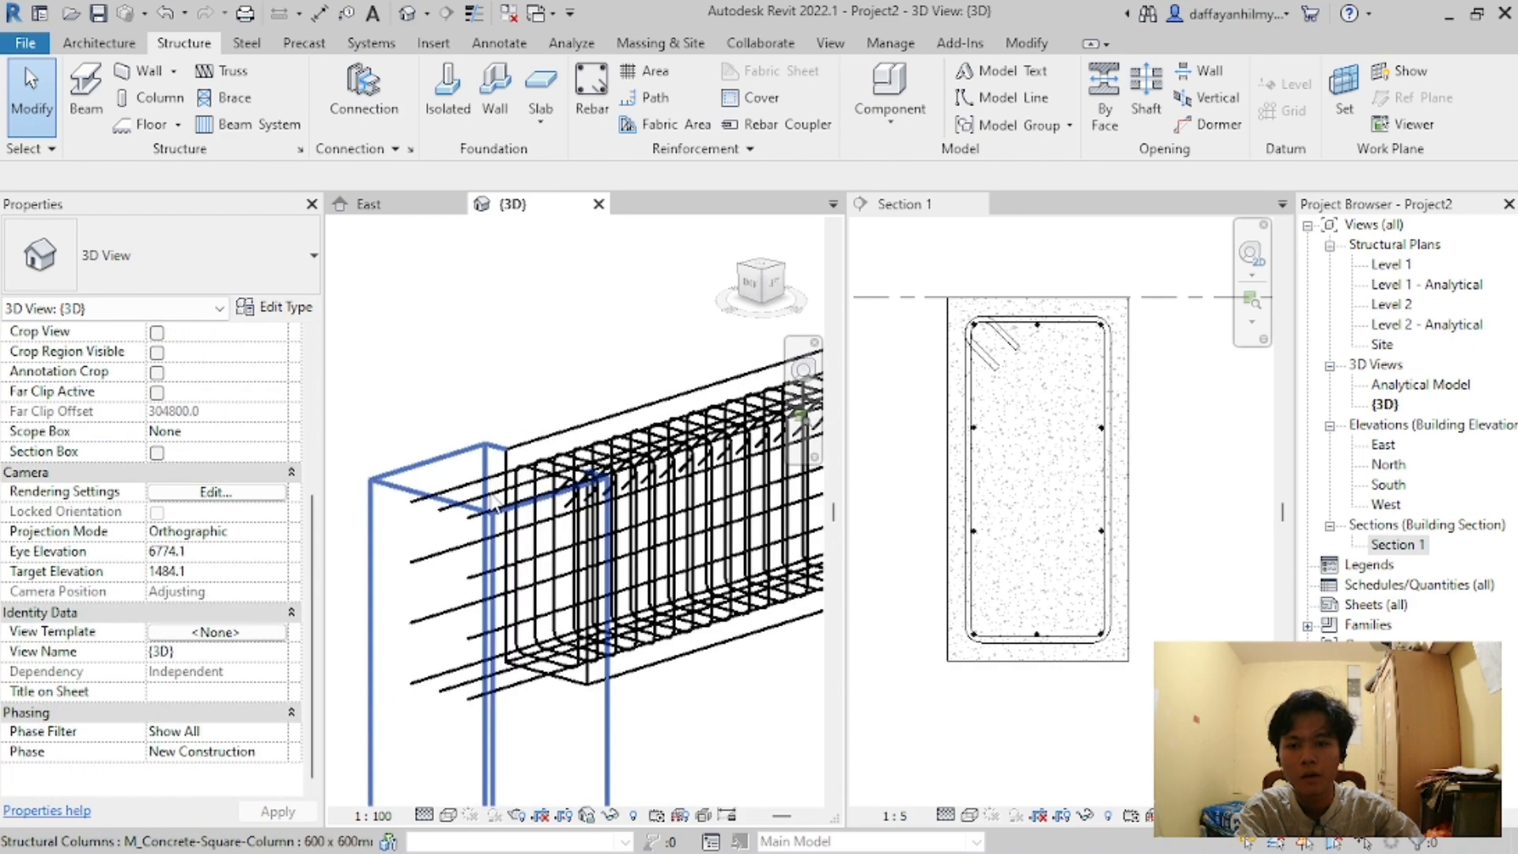
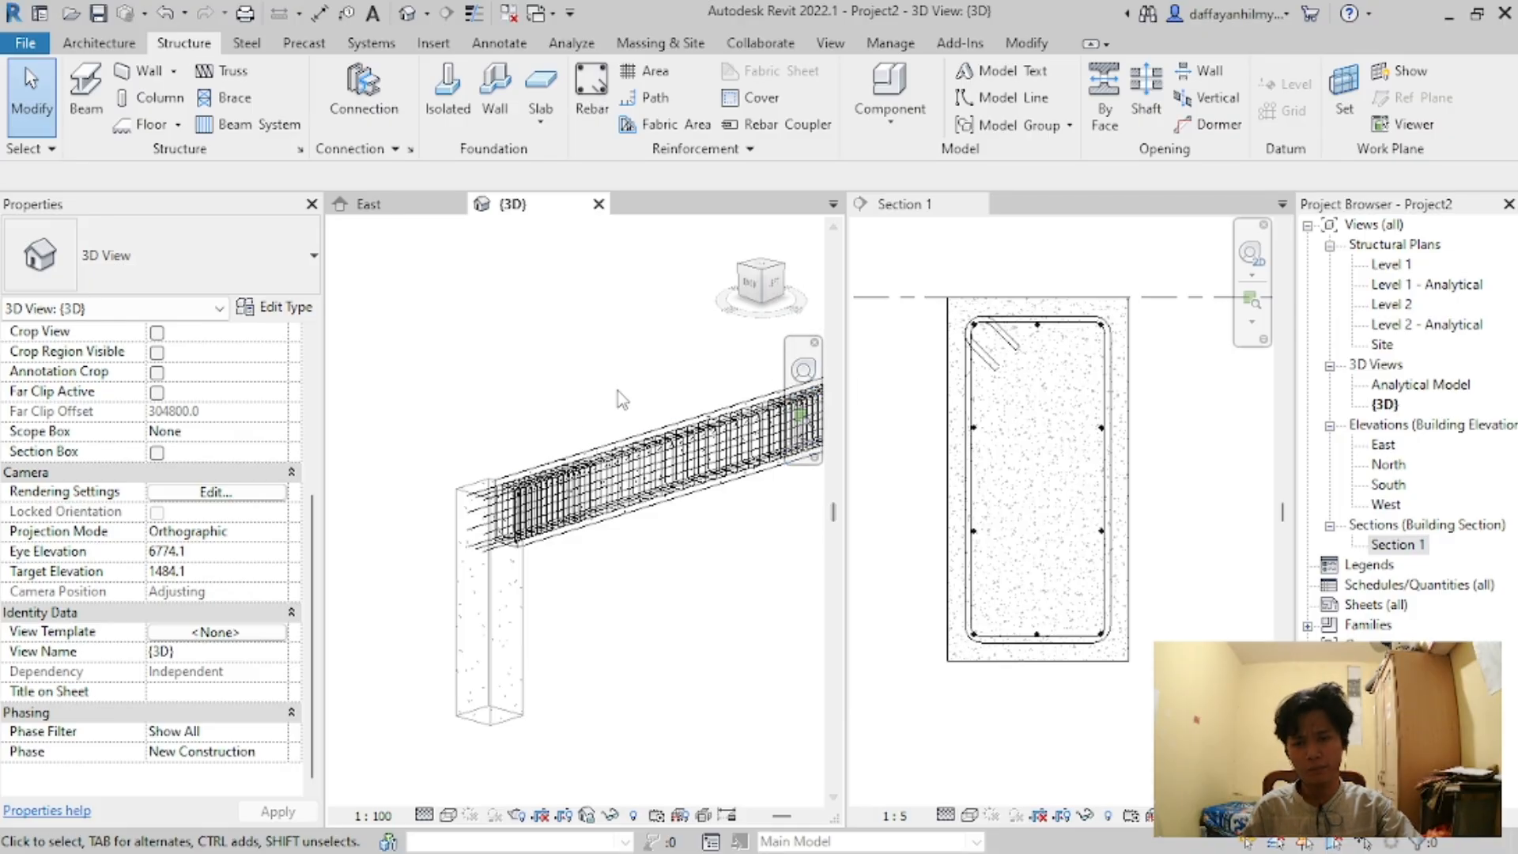
{"action": "scroll", "coordinate": [480, 540], "scroll_direction": "up", "scroll_amount": 8}
{"action": "scroll", "coordinate": [480, 540], "scroll_direction": "down", "scroll_amount": 10}
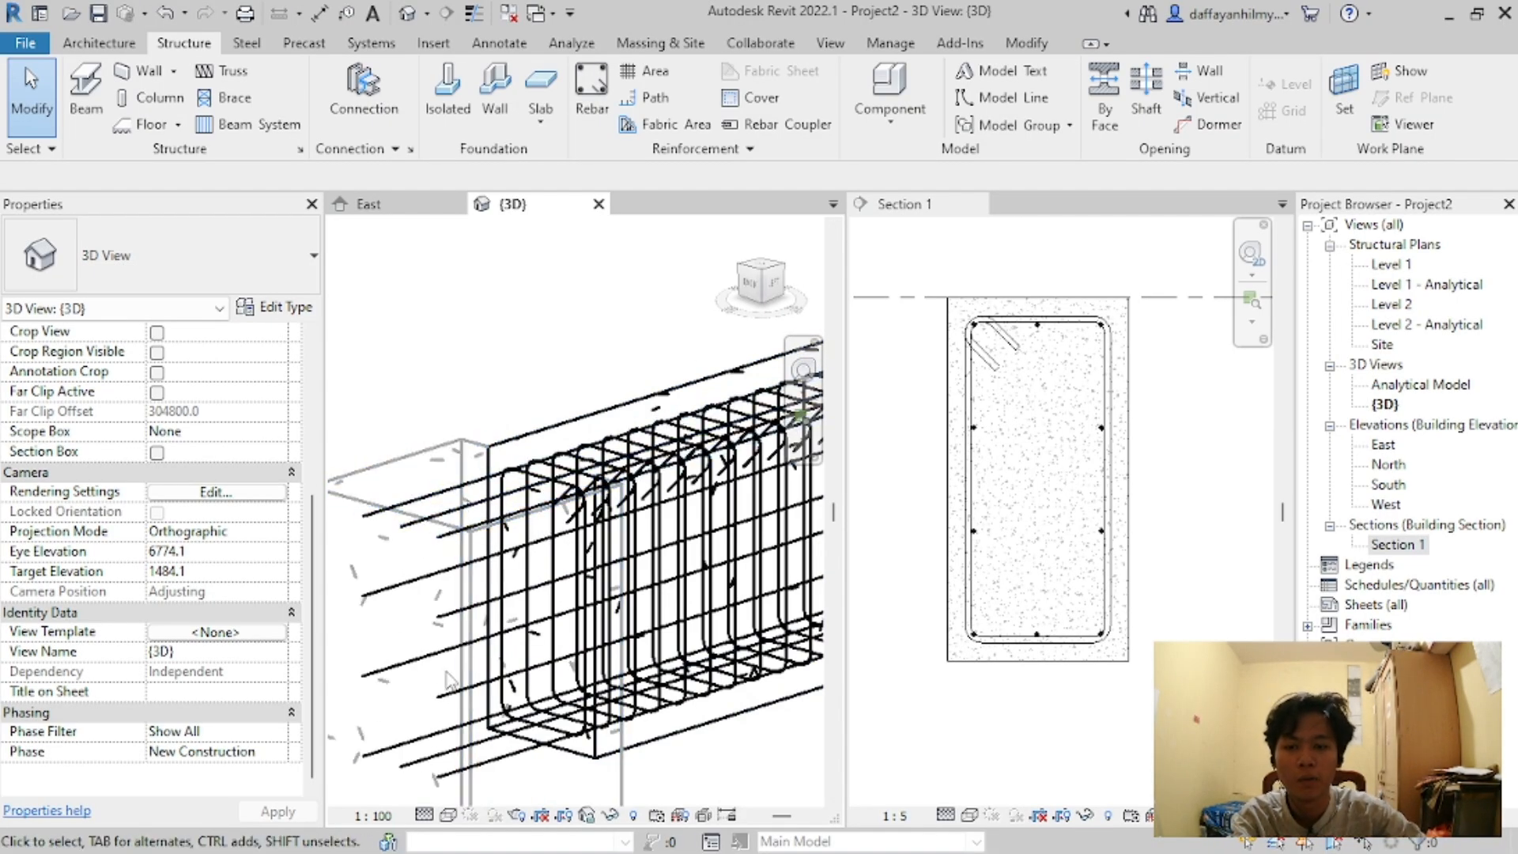
{"action": "scroll", "coordinate": [687, 475], "scroll_direction": "up", "scroll_amount": 2}
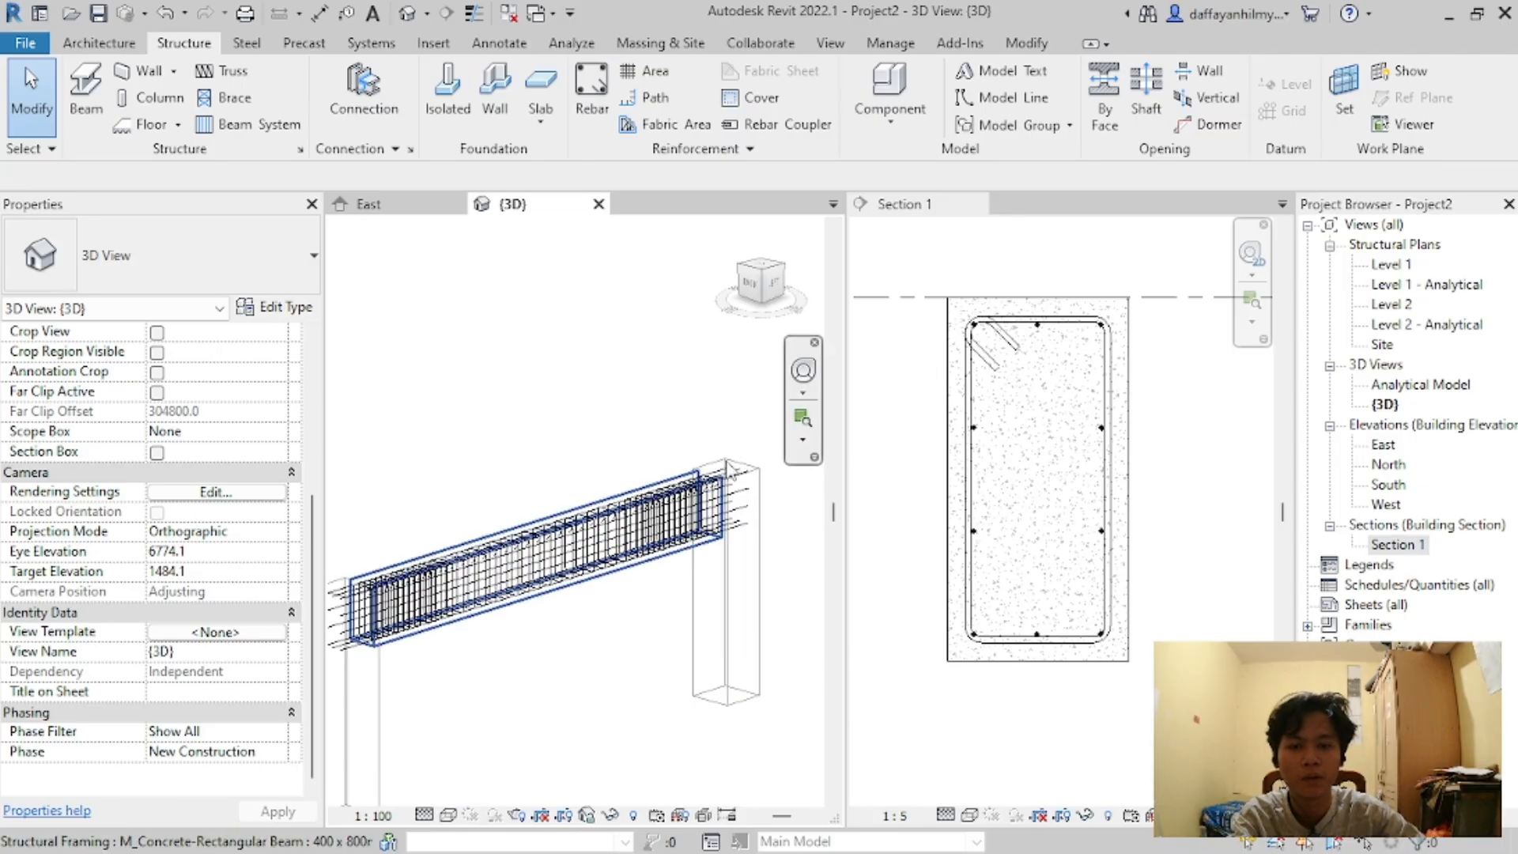
Step: Select the top three-bar set in Section 1 and review its hook rotation and end treatment options
{"action": "scroll", "coordinate": [1050, 326], "scroll_direction": "up", "scroll_amount": 5}
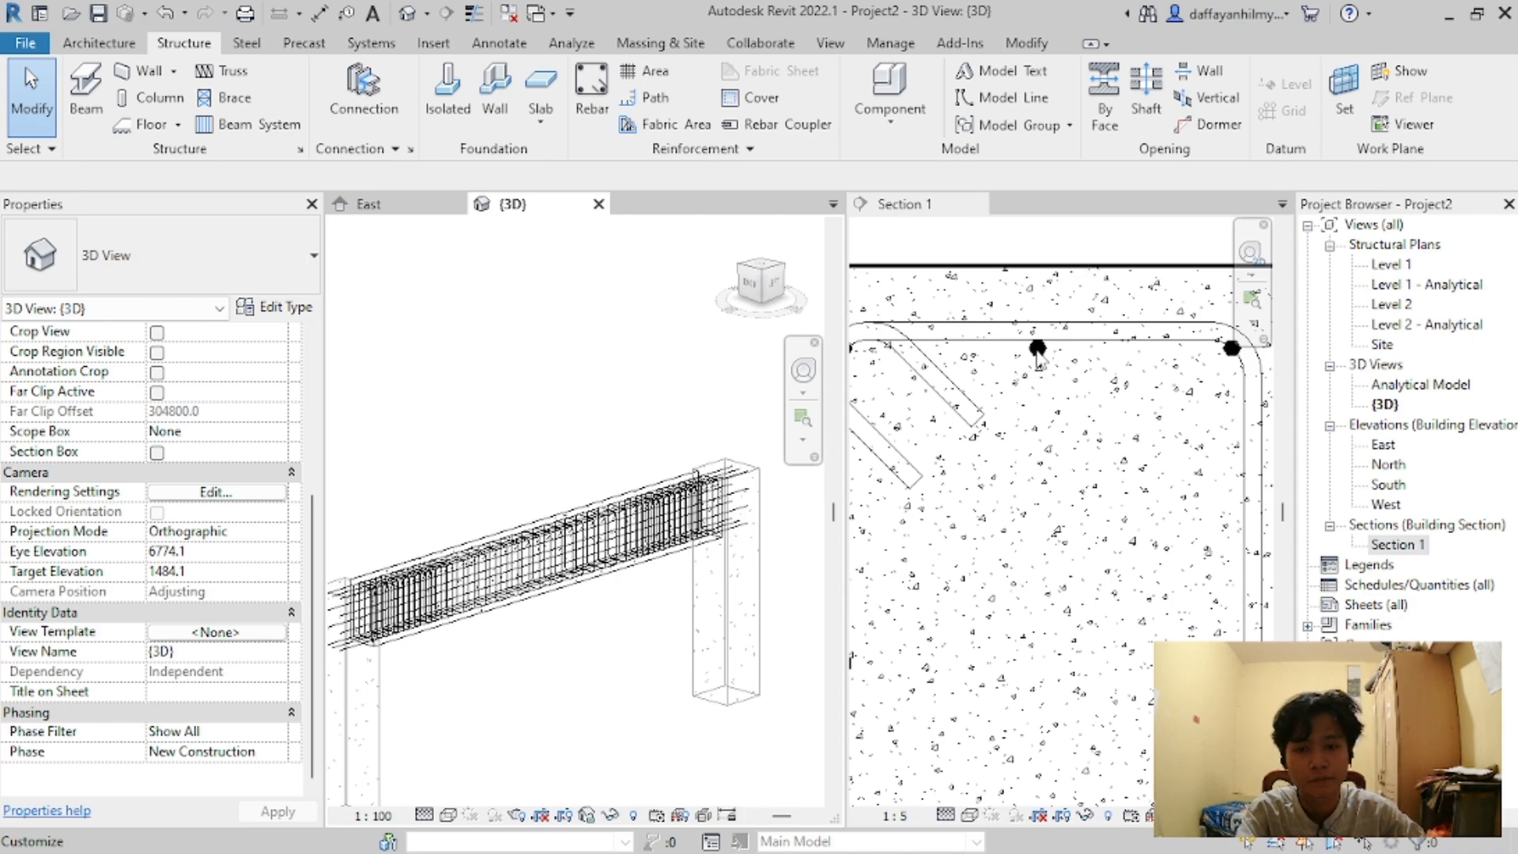
{"action": "left_click", "coordinate": [1037, 353]}
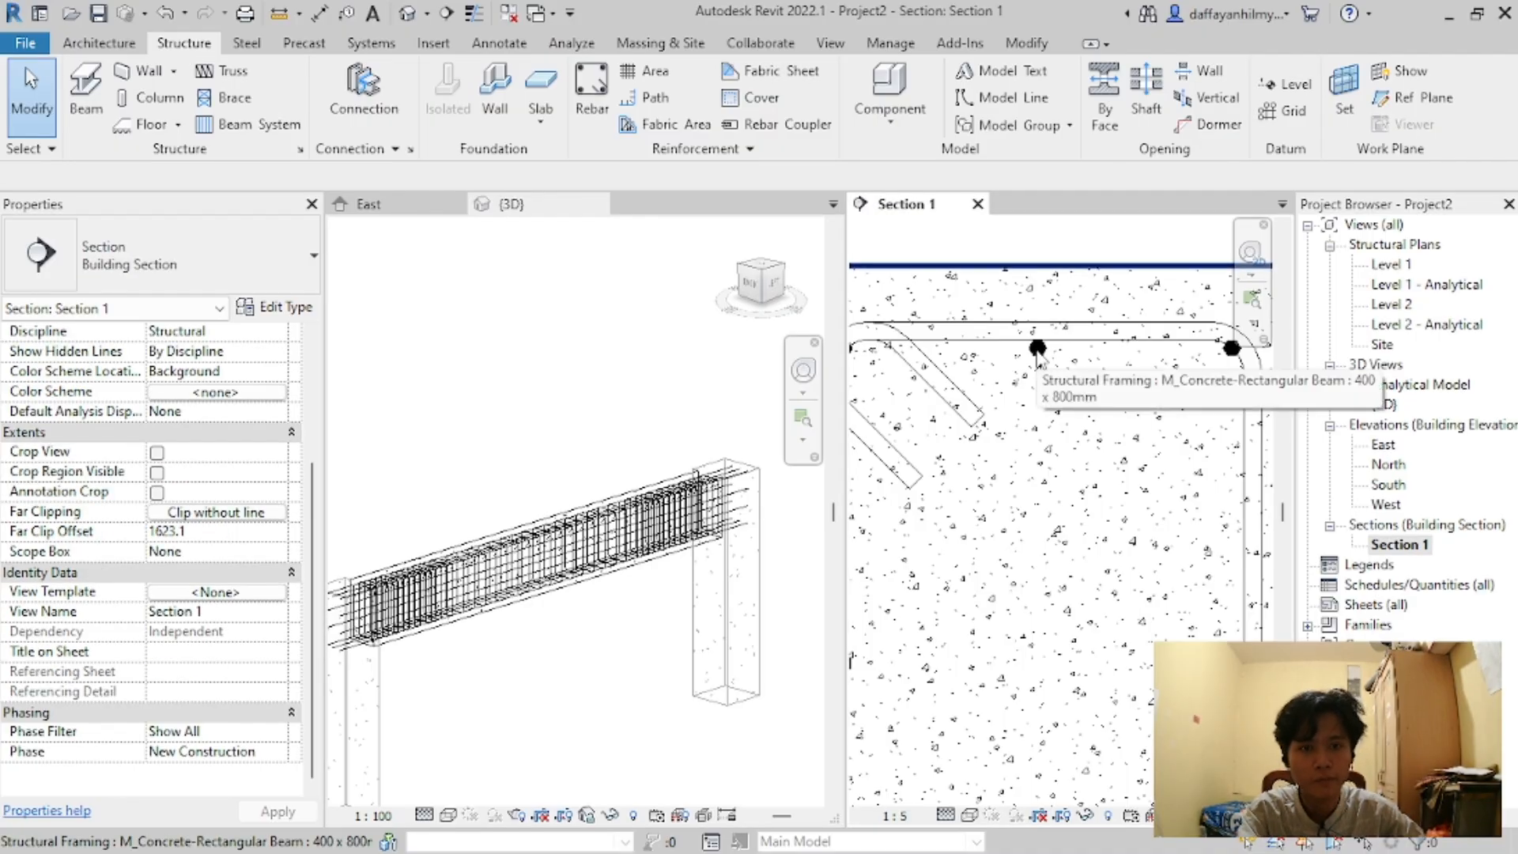
{"action": "left_click", "coordinate": [1036, 352]}
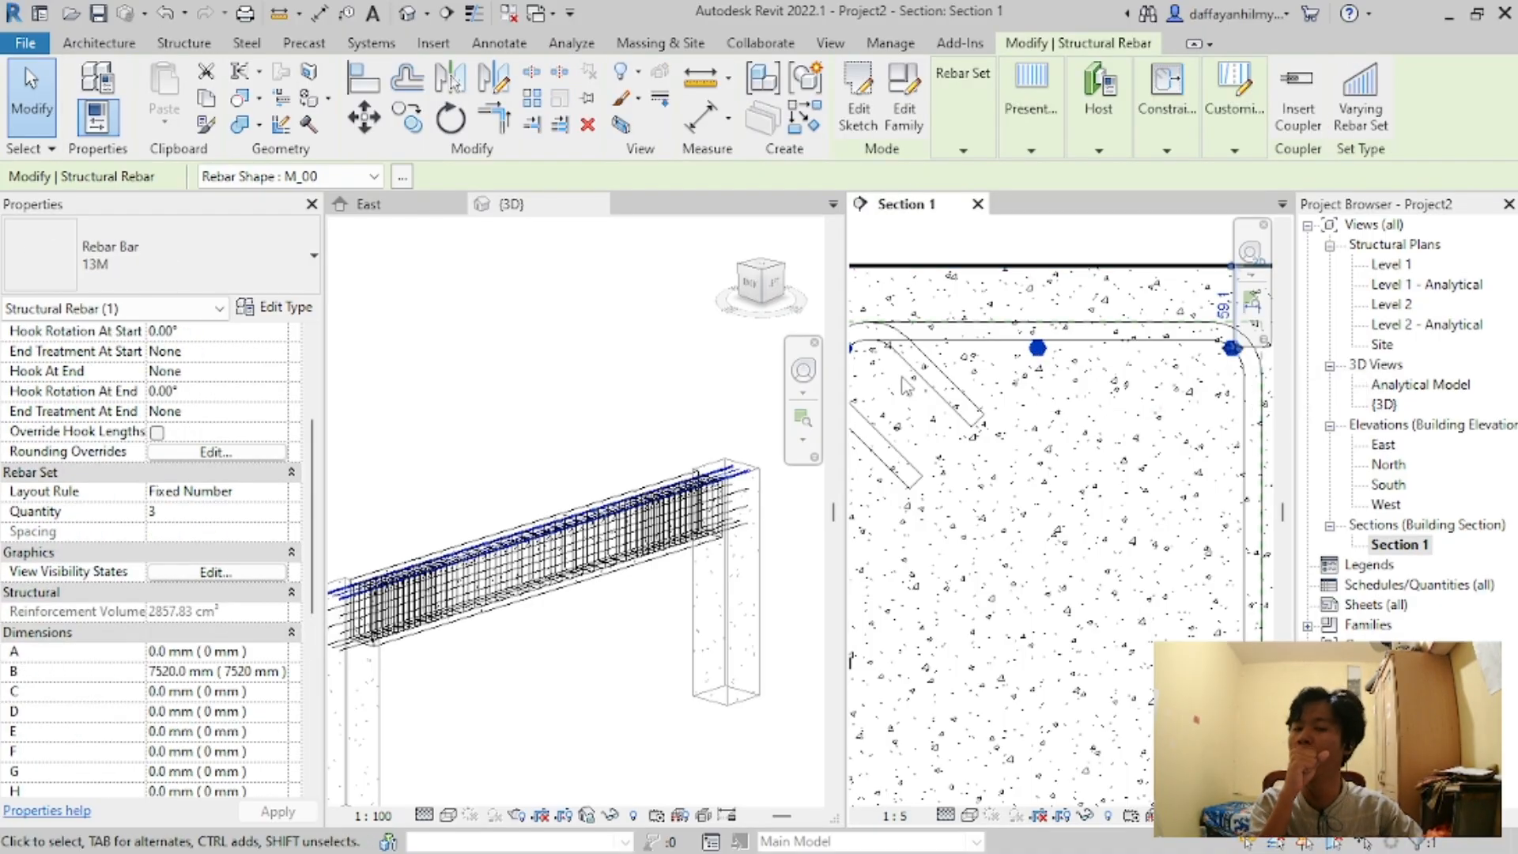
{"action": "scroll", "coordinate": [166, 500], "scroll_direction": "up", "scroll_amount": 3}
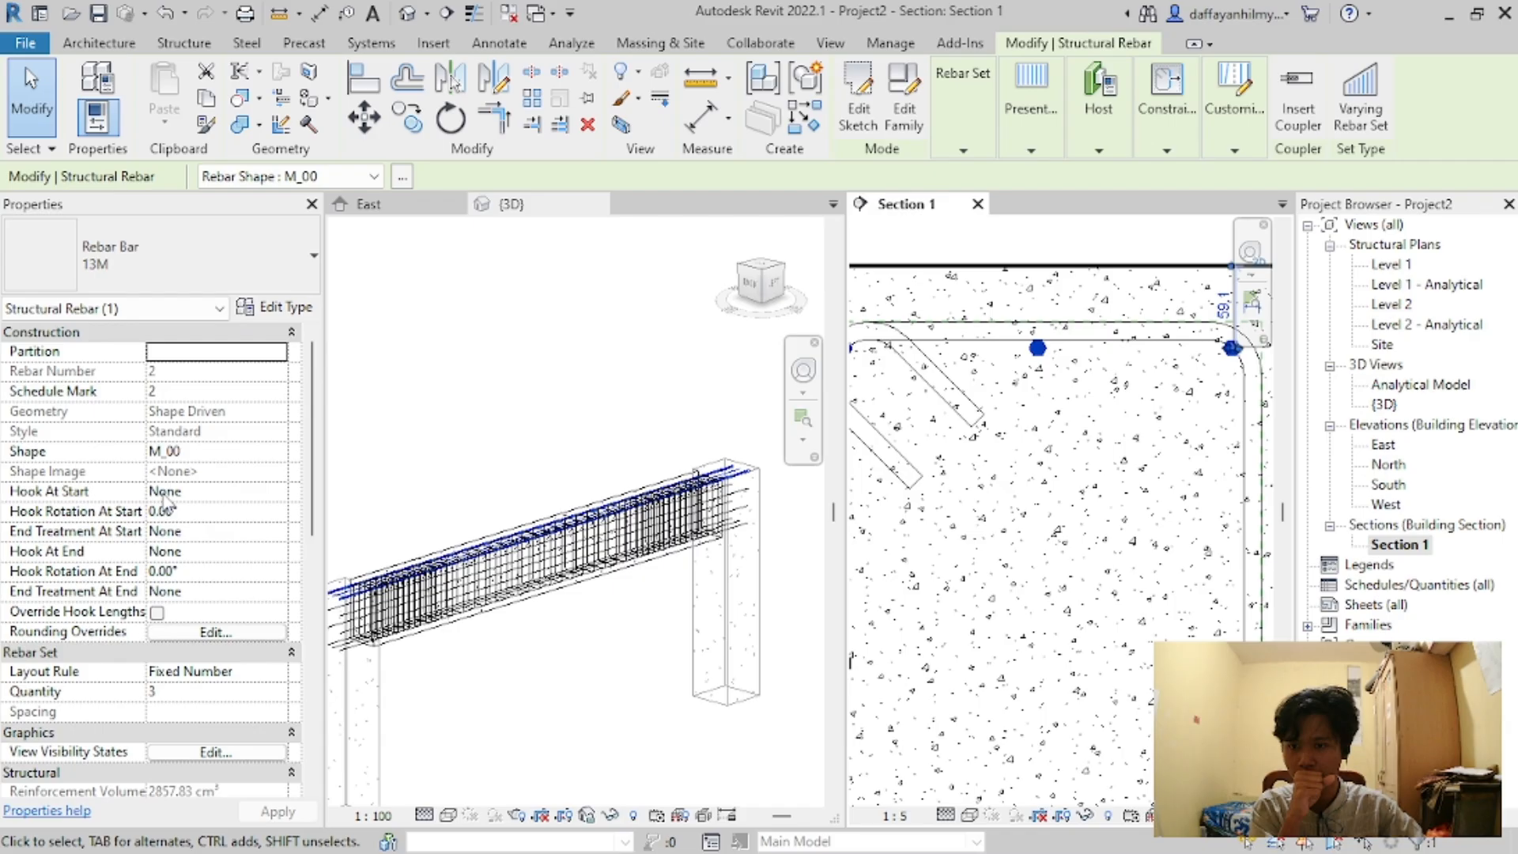
{"action": "left_click", "coordinate": [180, 536]}
{"action": "left_click", "coordinate": [276, 531]}
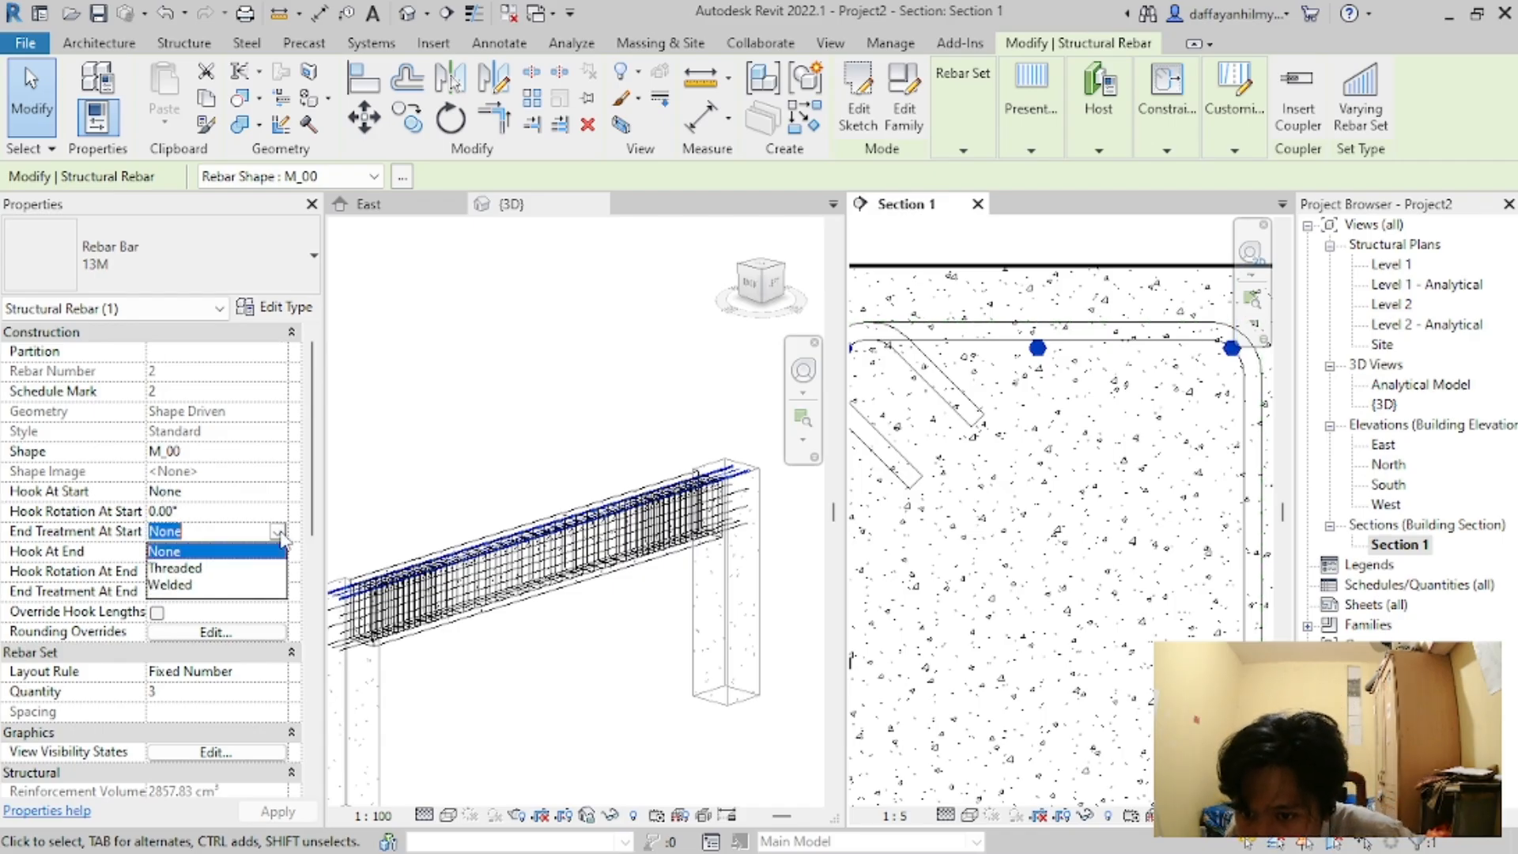
{"action": "left_click", "coordinate": [259, 532]}
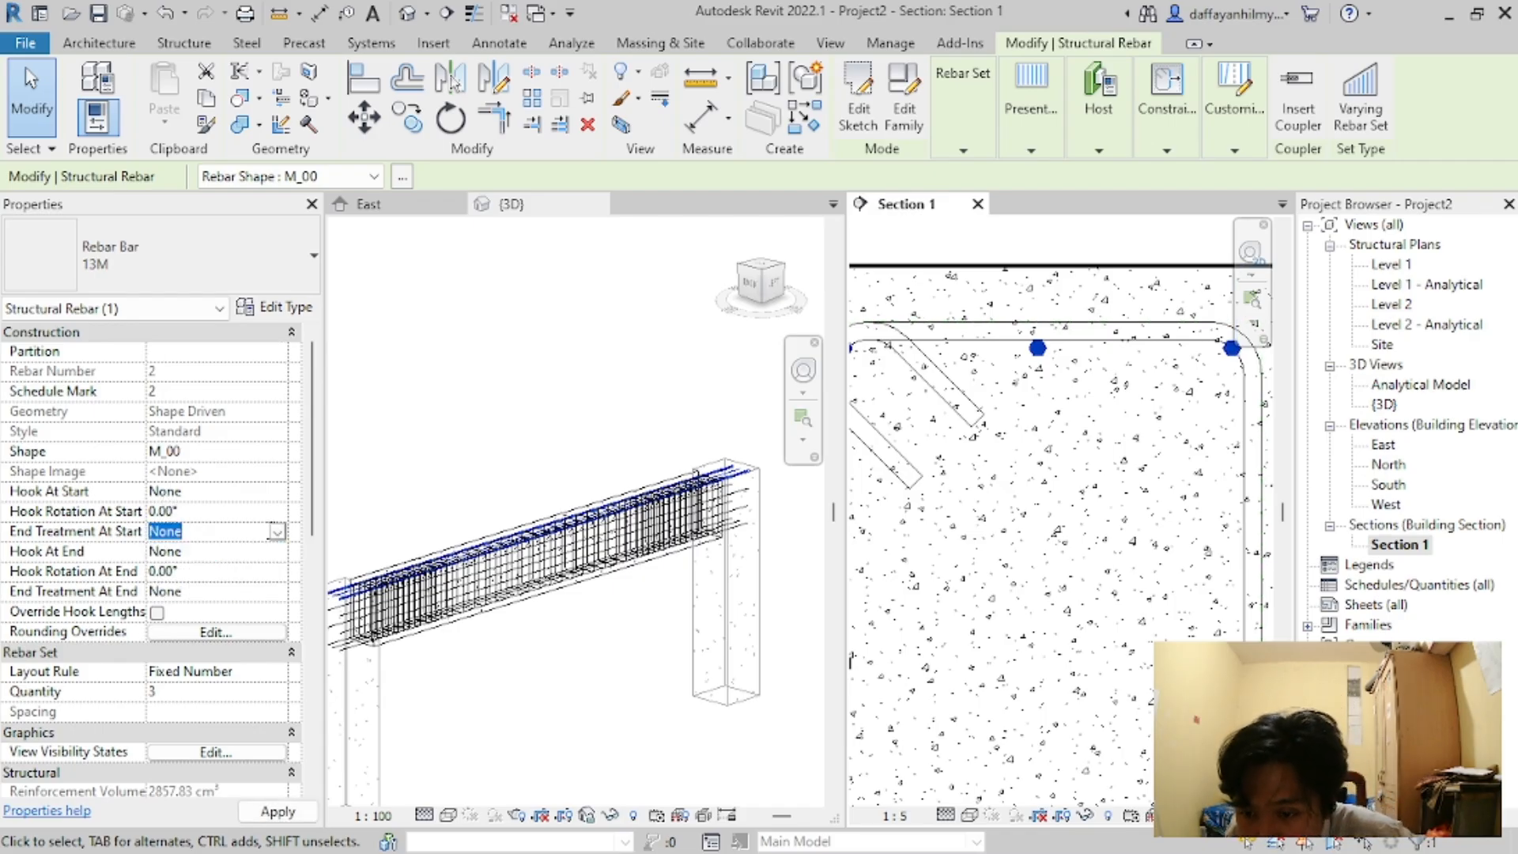
{"action": "left_click", "coordinate": [212, 572]}
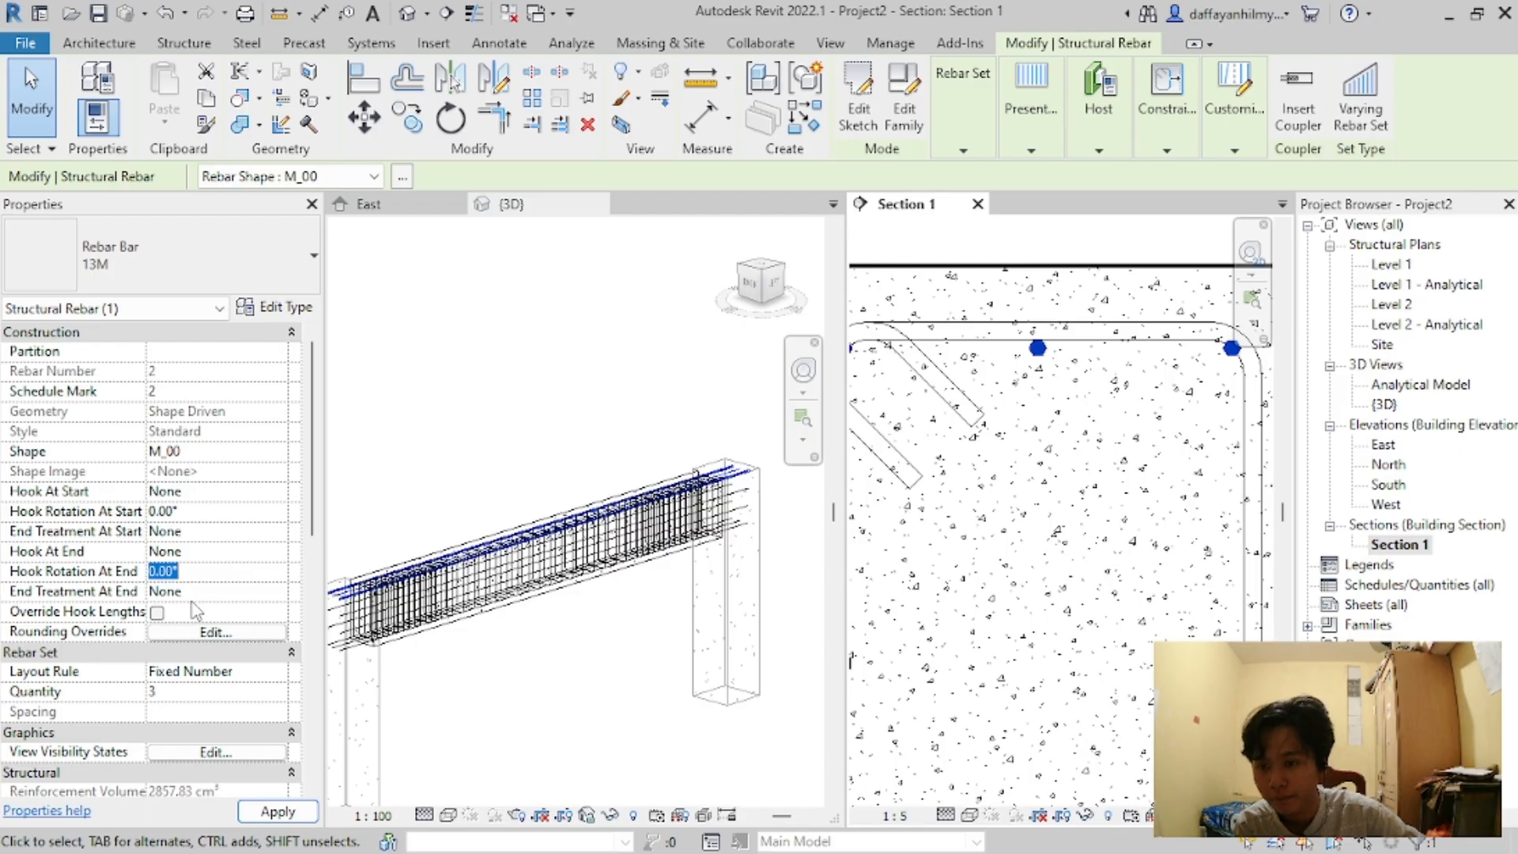
{"action": "left_click", "coordinate": [213, 491]}
{"action": "left_click", "coordinate": [225, 531]}
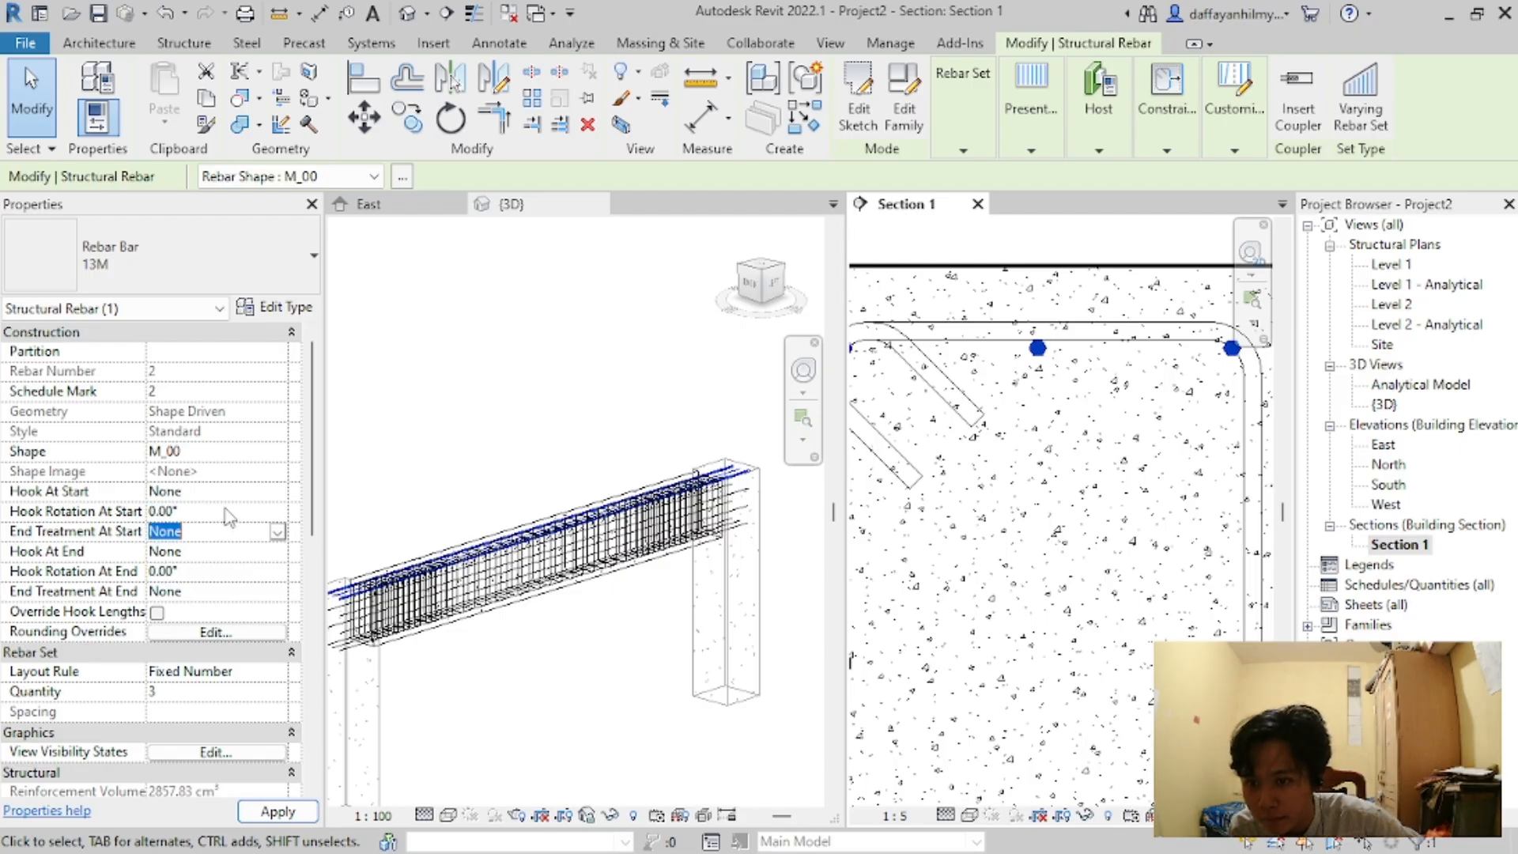
{"action": "left_click", "coordinate": [268, 511]}
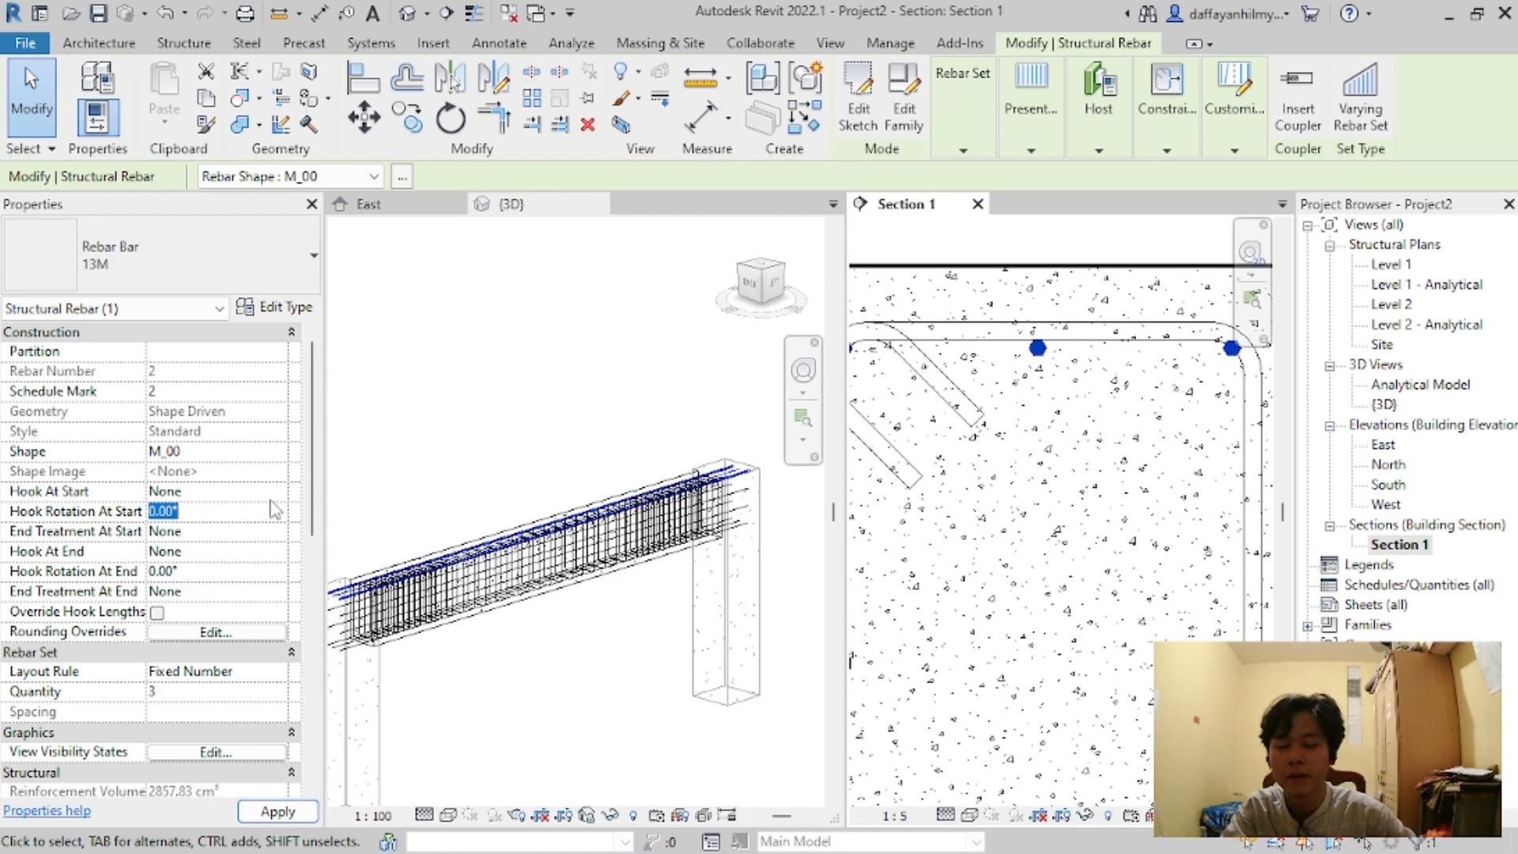
Step: Set the top three-bar set's Hook At Start to Standard - 90 deg
{"action": "scroll", "coordinate": [725, 460], "scroll_direction": "up", "scroll_amount": 2}
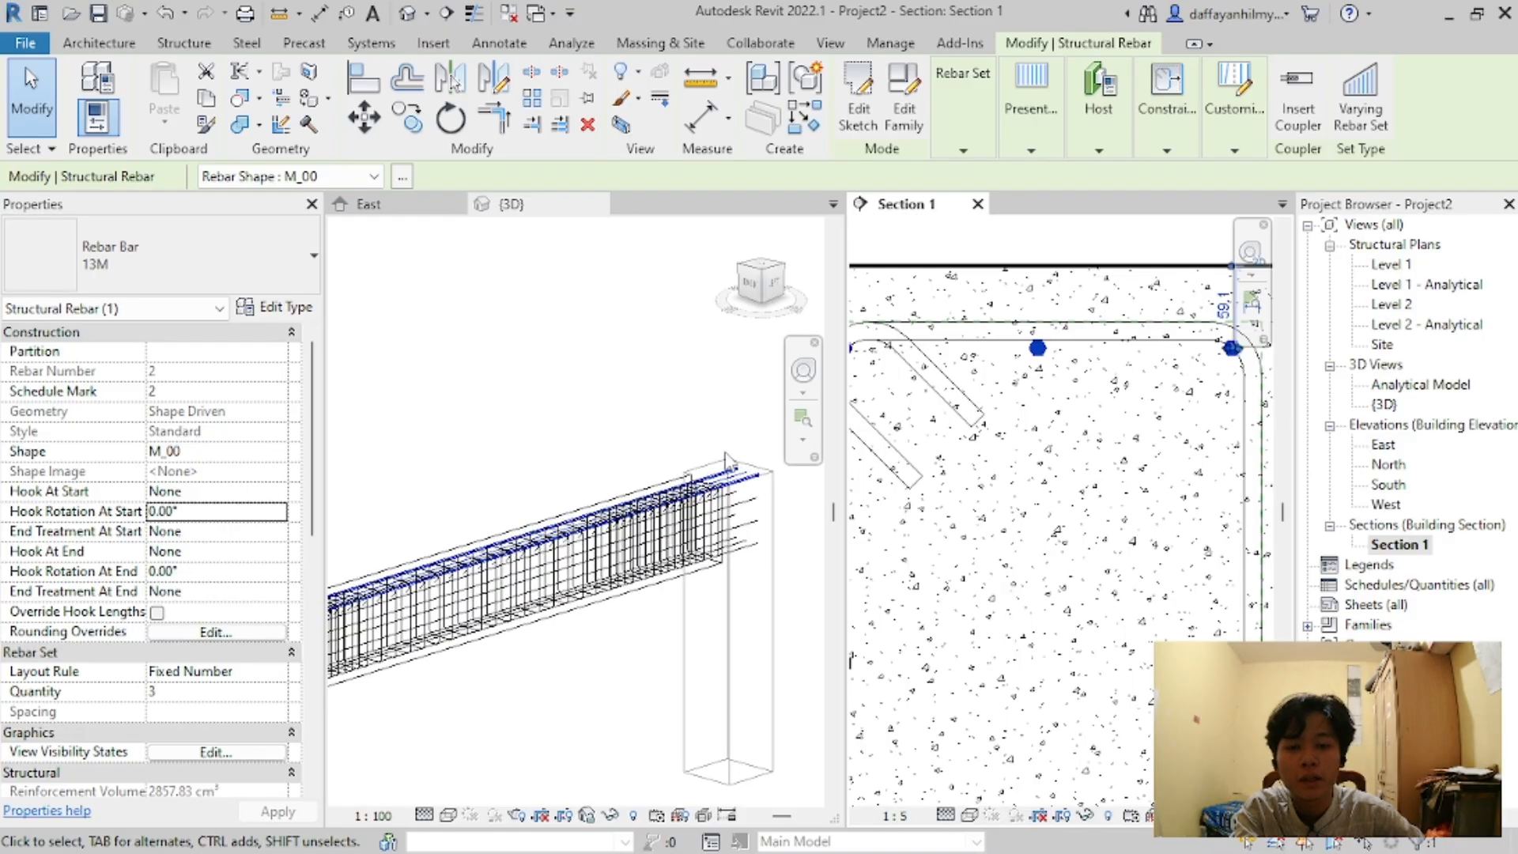
{"action": "scroll", "coordinate": [726, 454], "scroll_direction": "up", "scroll_amount": 3}
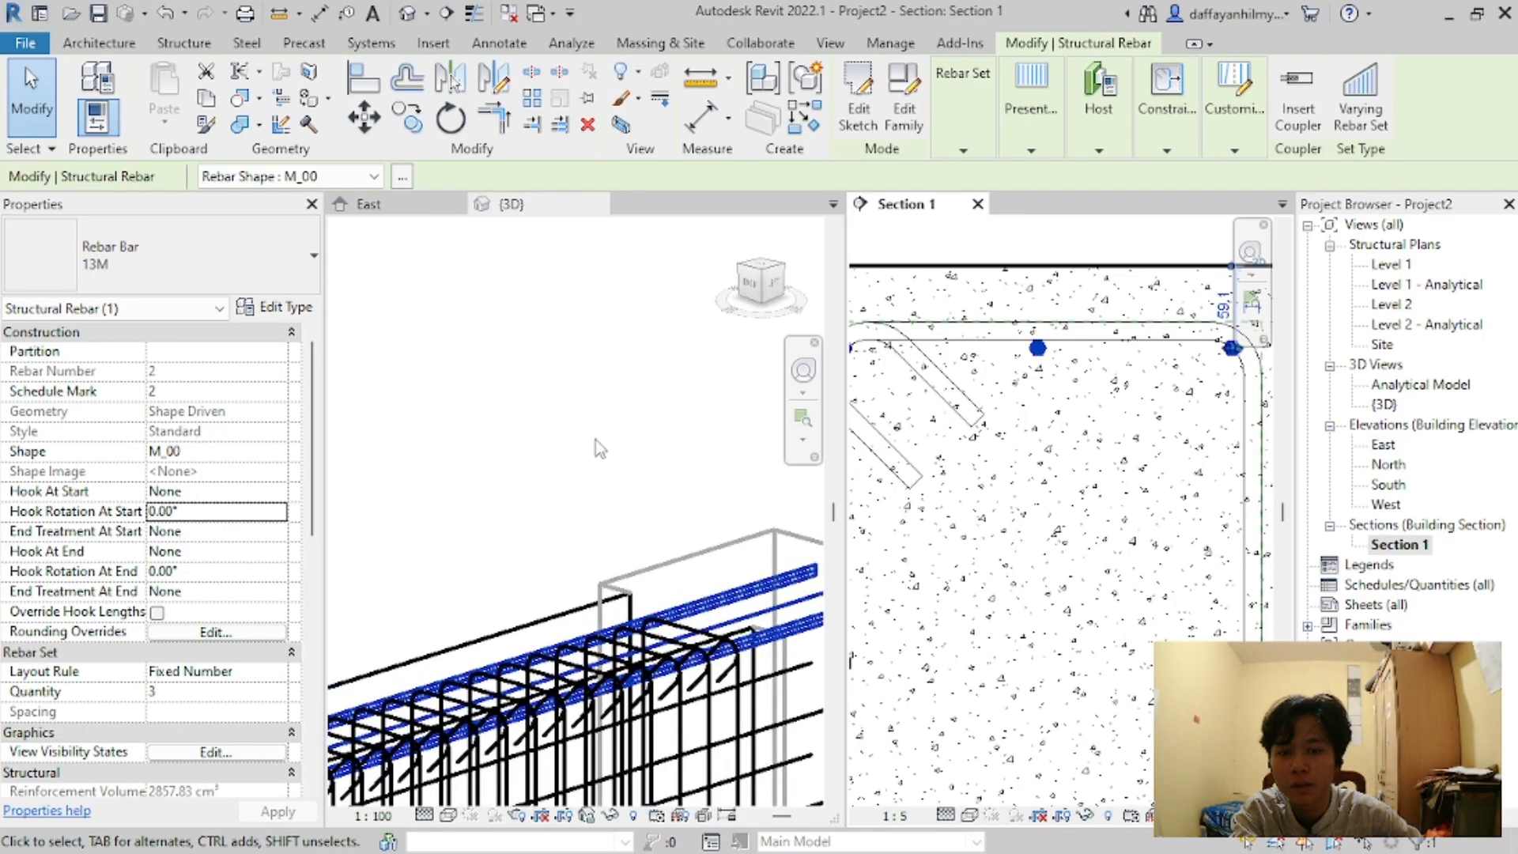
{"action": "scroll", "coordinate": [595, 439], "scroll_direction": "down", "scroll_amount": 2}
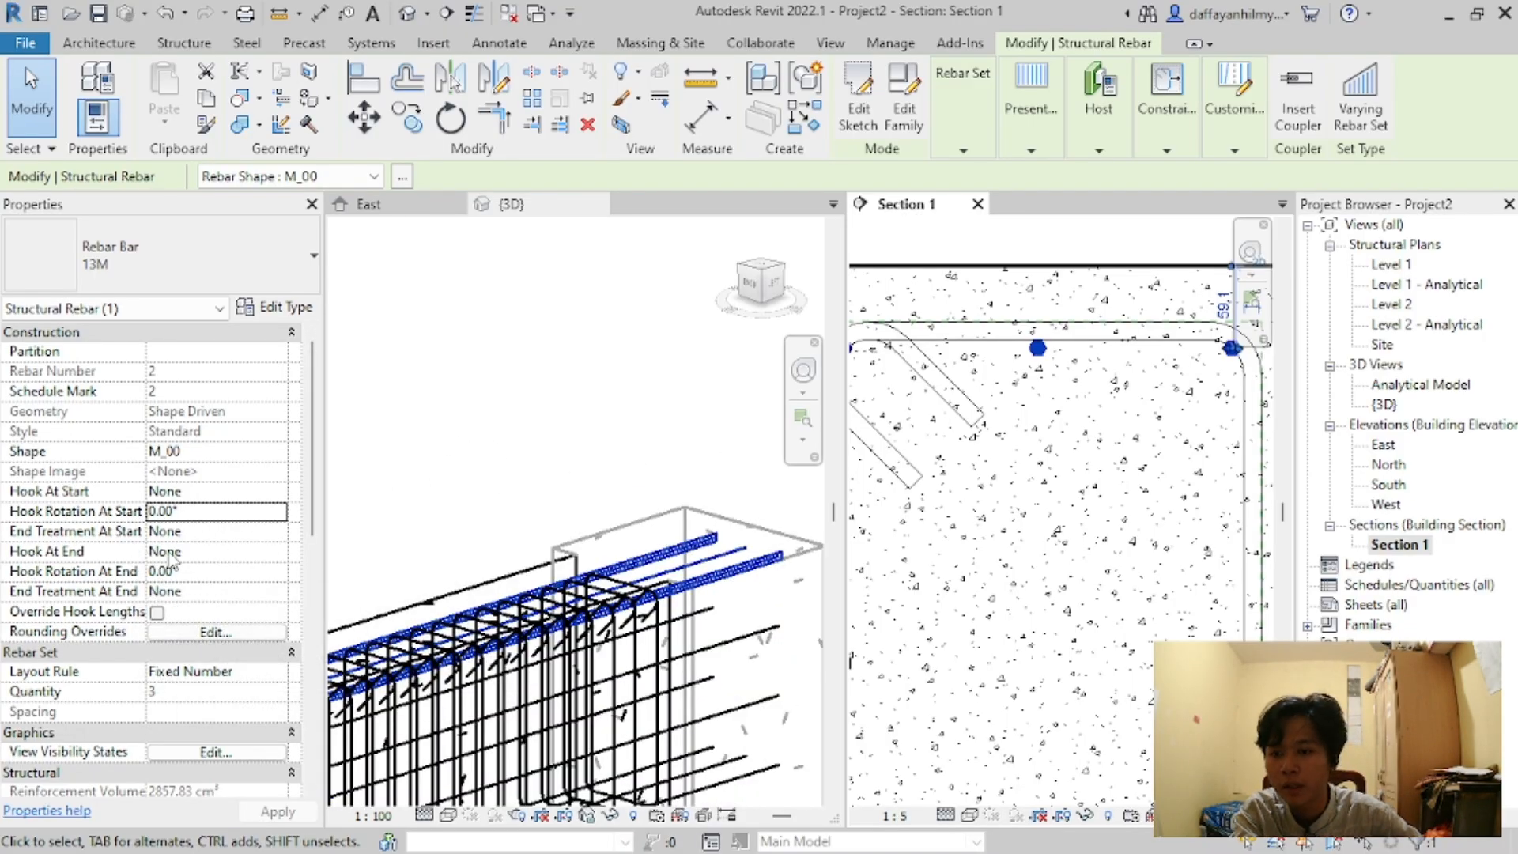
{"action": "left_click", "coordinate": [170, 491]}
{"action": "left_click", "coordinate": [277, 491]}
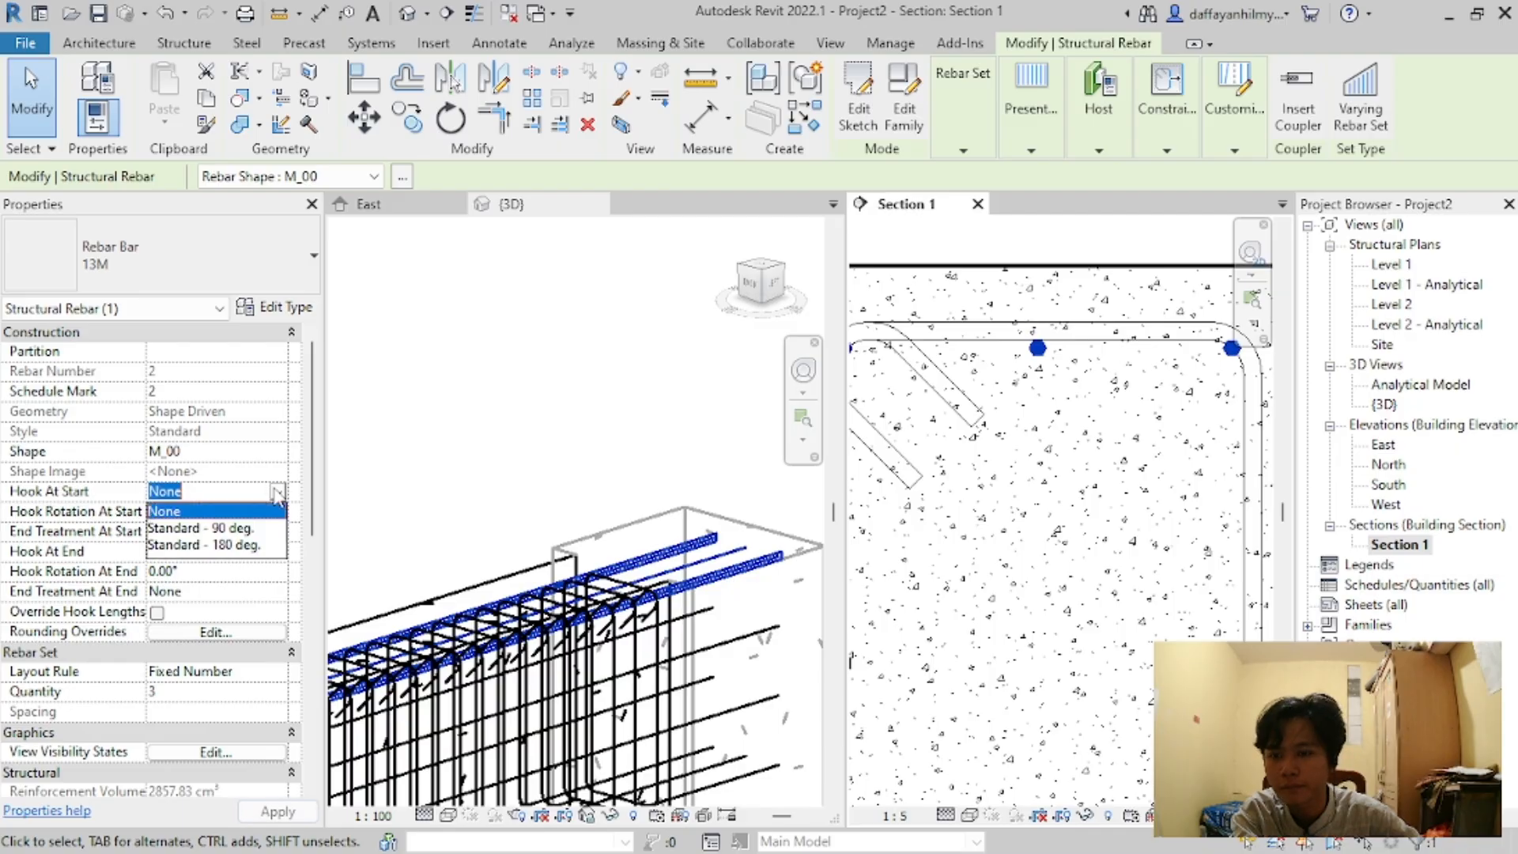
{"action": "left_click", "coordinate": [247, 528]}
{"action": "scroll", "coordinate": [628, 482], "scroll_direction": "down", "scroll_amount": 3}
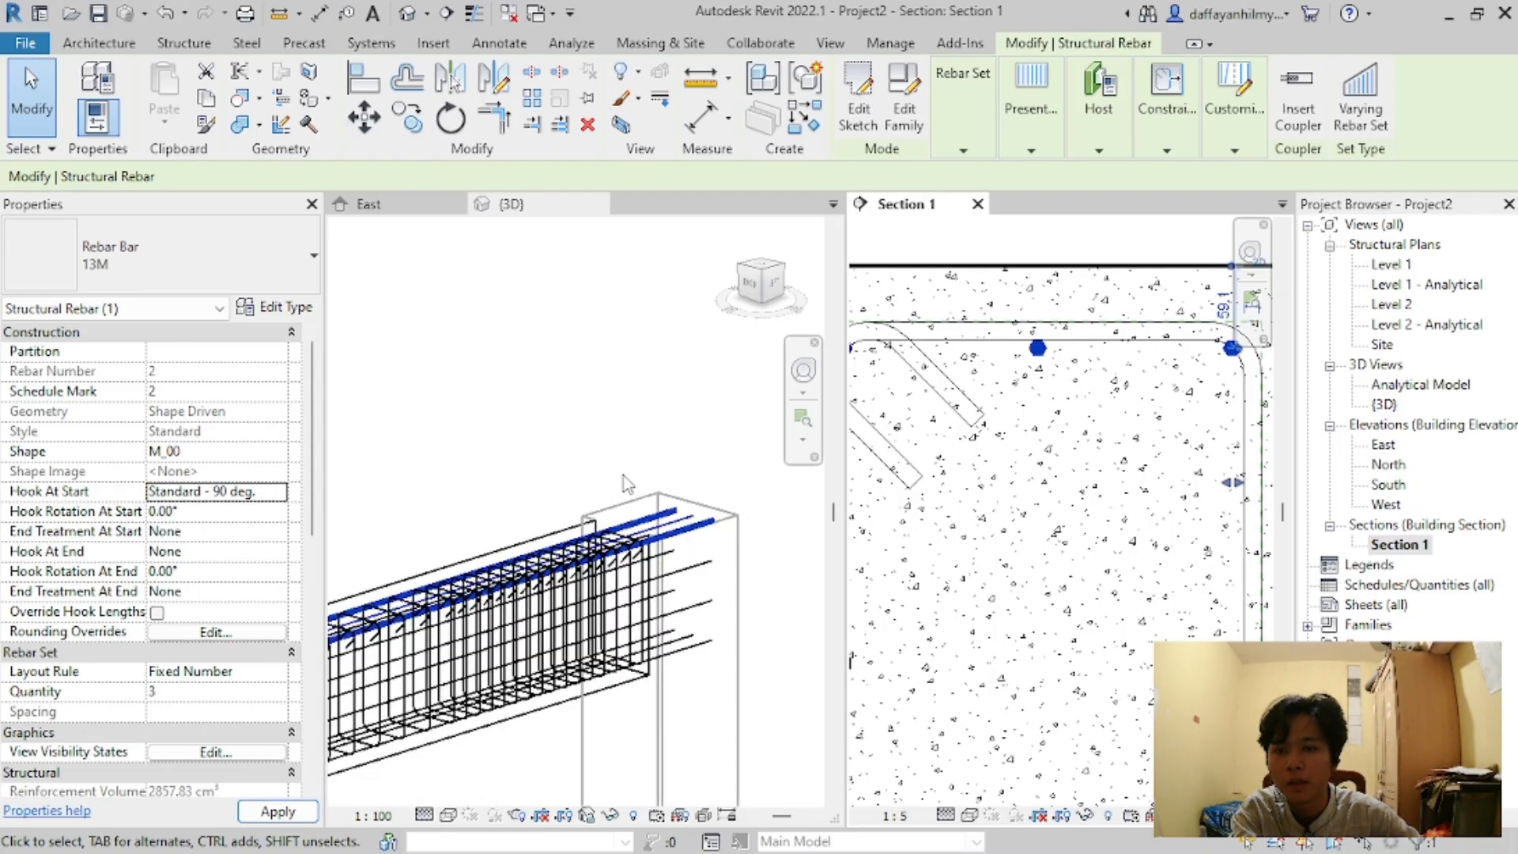
Step: Set the top three-bar set's Hook At End to Standard - 90 deg
{"action": "scroll", "coordinate": [623, 475], "scroll_direction": "down", "scroll_amount": 4}
{"action": "scroll", "coordinate": [473, 512], "scroll_direction": "up", "scroll_amount": 2}
{"action": "scroll", "coordinate": [368, 551], "scroll_direction": "up", "scroll_amount": 1}
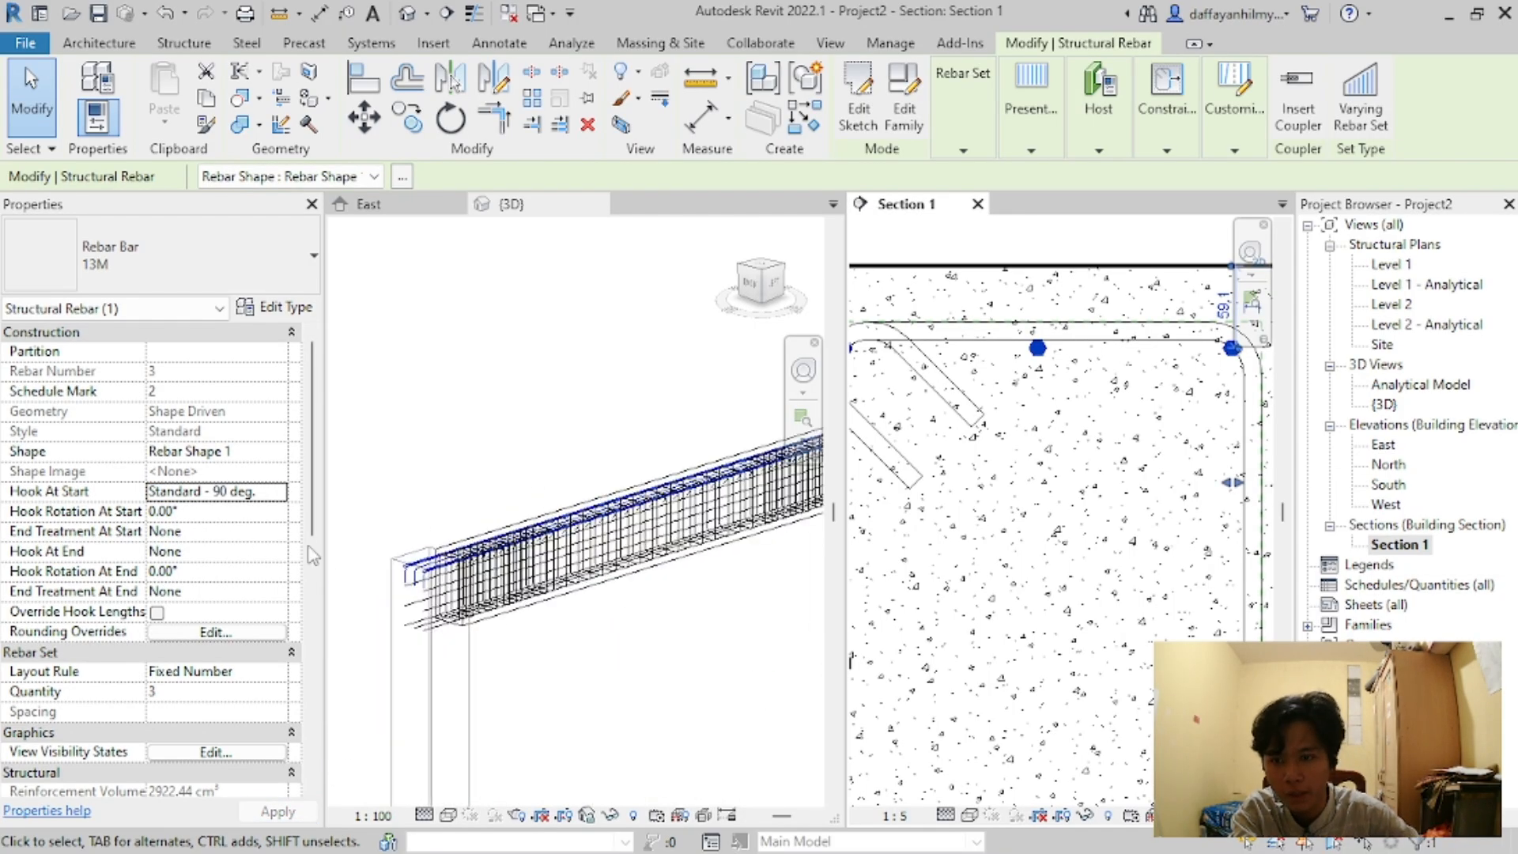
{"action": "left_click", "coordinate": [182, 551]}
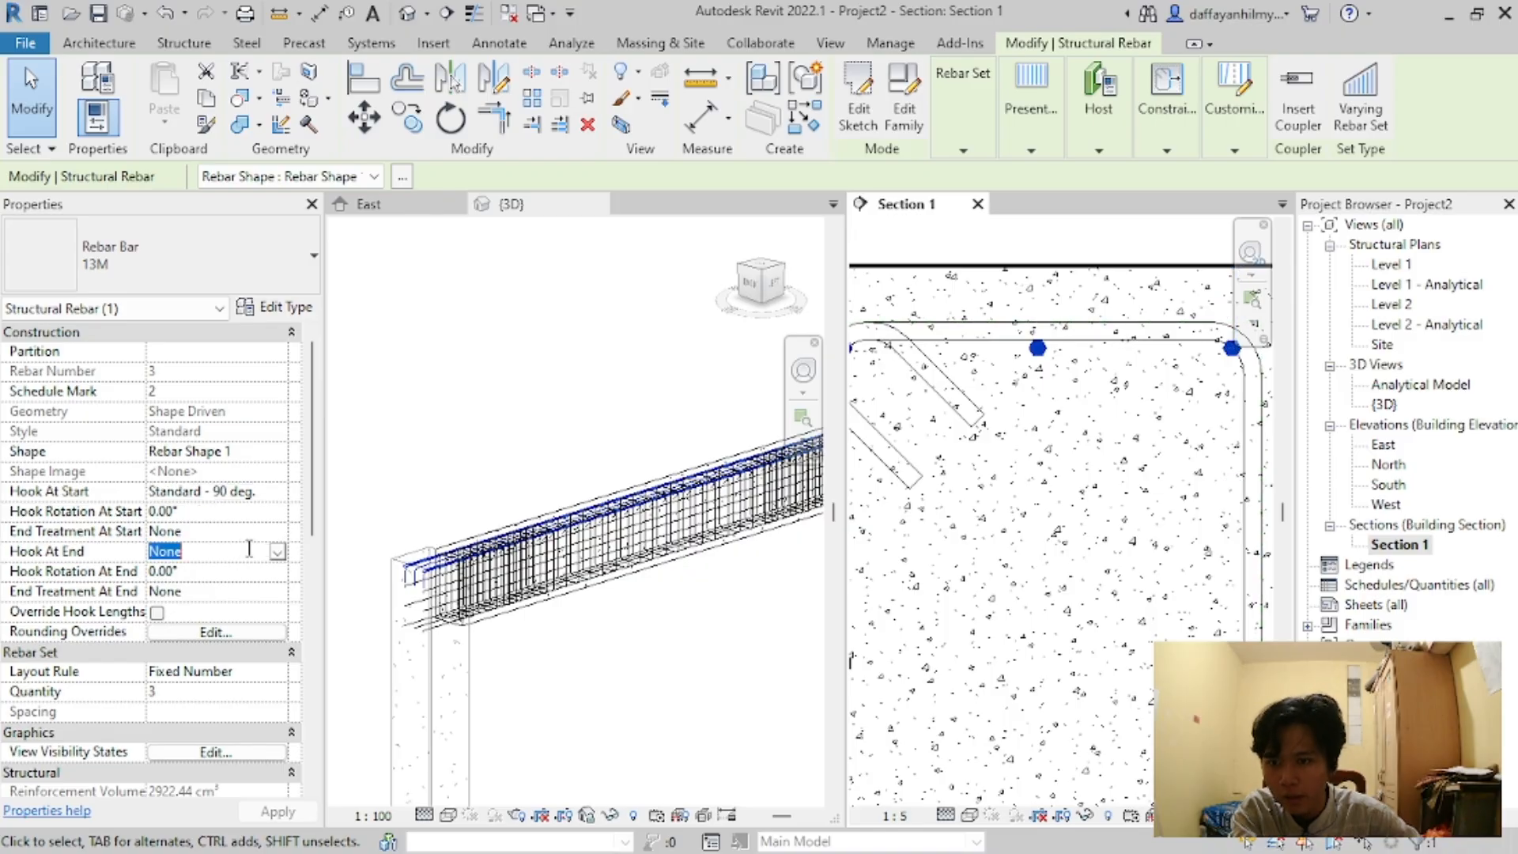
{"action": "left_click", "coordinate": [277, 551]}
{"action": "left_click", "coordinate": [201, 587]}
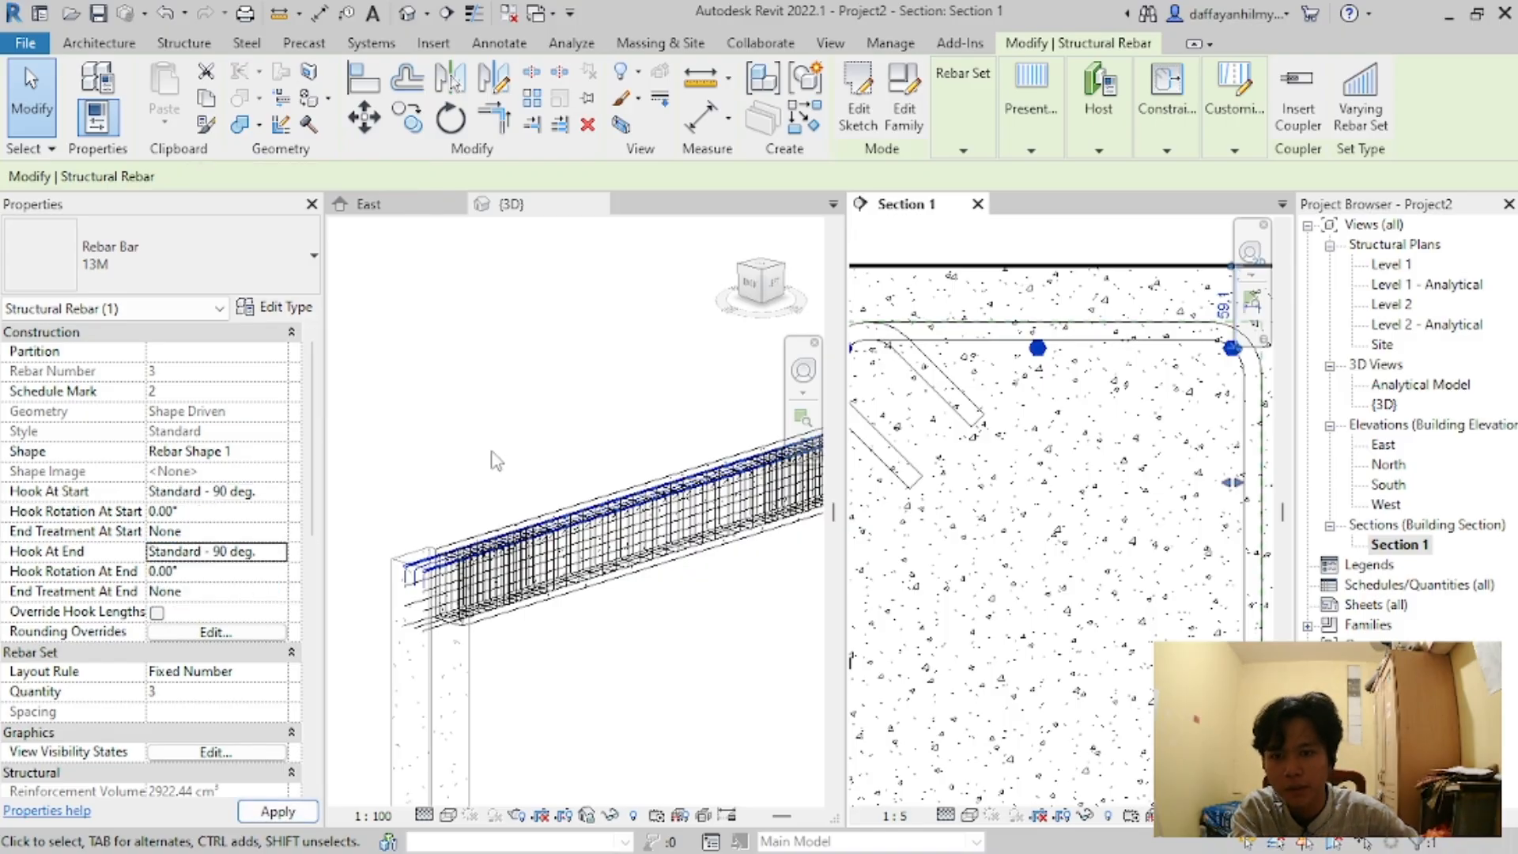
Step: Inspect the top bars' hooked ends in the columns in the 3D view and the East elevation
{"action": "scroll", "coordinate": [617, 506], "scroll_direction": "down", "scroll_amount": 3}
{"action": "scroll", "coordinate": [715, 510], "scroll_direction": "up", "scroll_amount": 2}
{"action": "scroll", "coordinate": [707, 600], "scroll_direction": "up", "scroll_amount": 3}
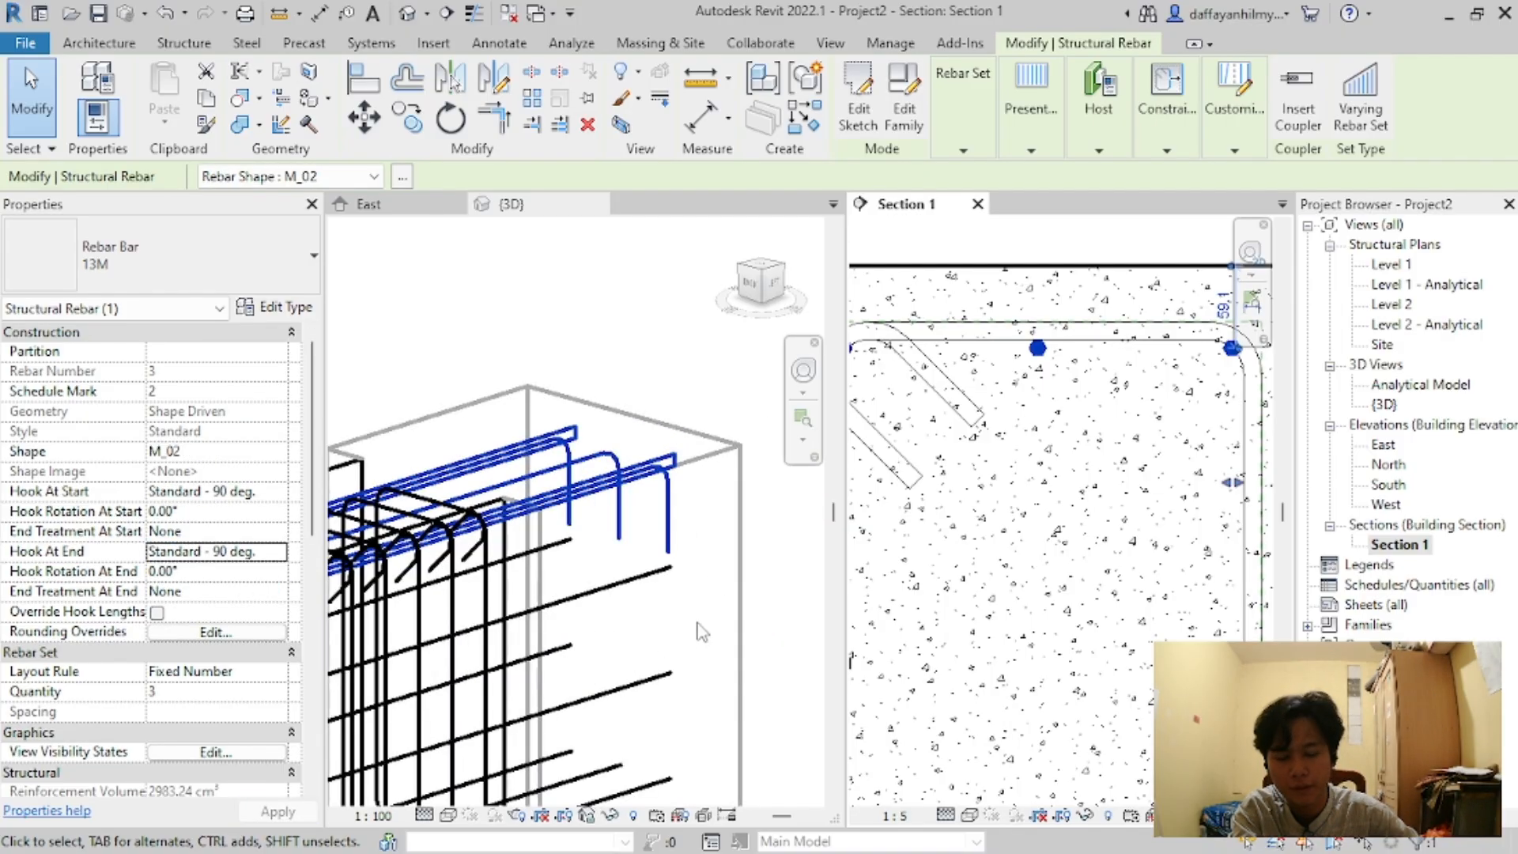
{"action": "scroll", "coordinate": [1063, 486], "scroll_direction": "down", "scroll_amount": 2}
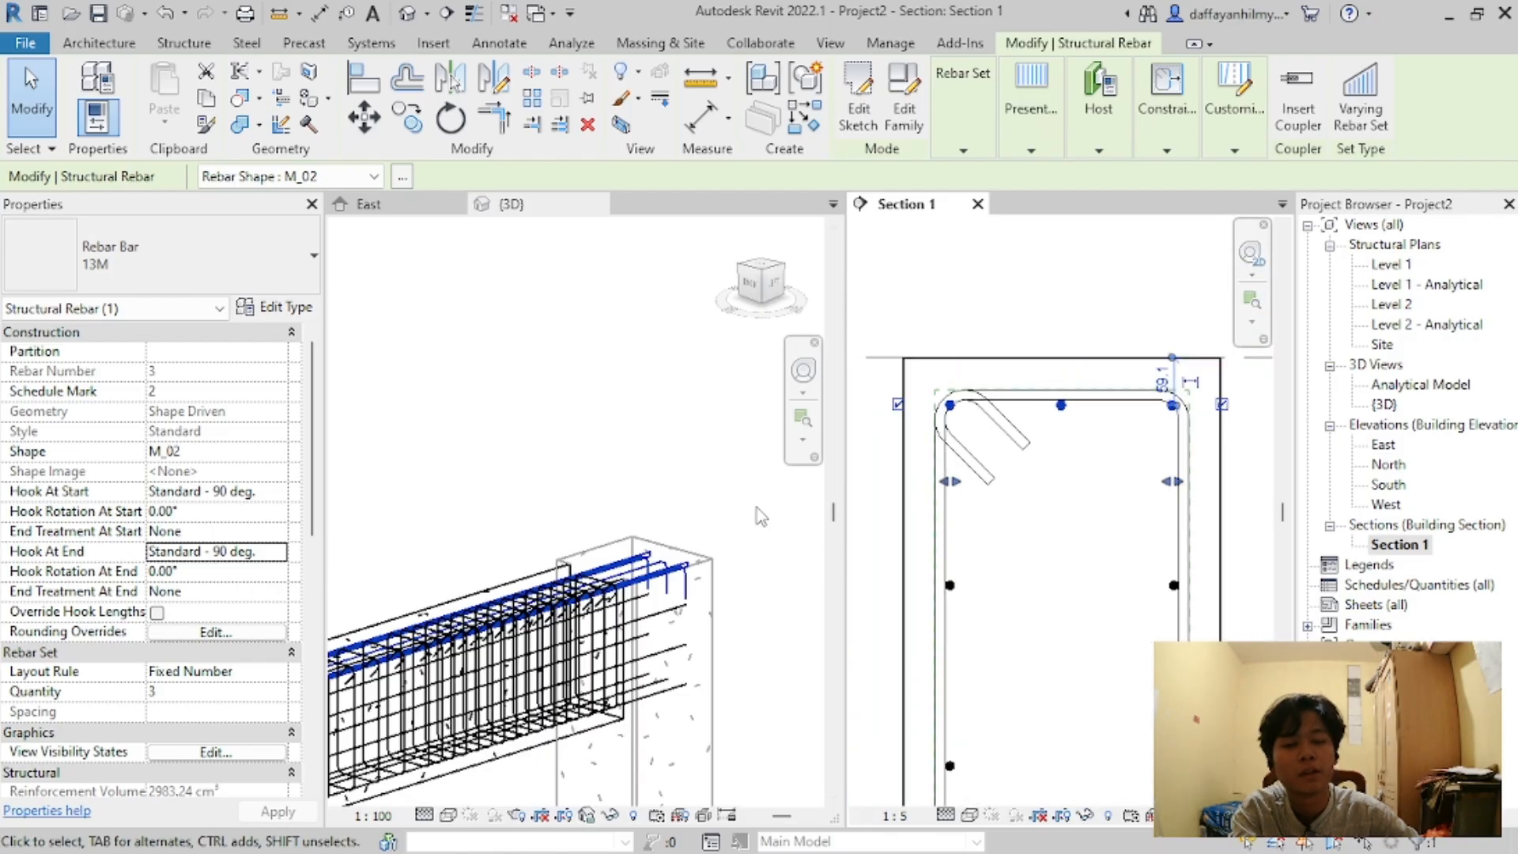
{"action": "scroll", "coordinate": [645, 598], "scroll_direction": "down", "scroll_amount": 5}
{"action": "scroll", "coordinate": [522, 620], "scroll_direction": "up", "scroll_amount": 3}
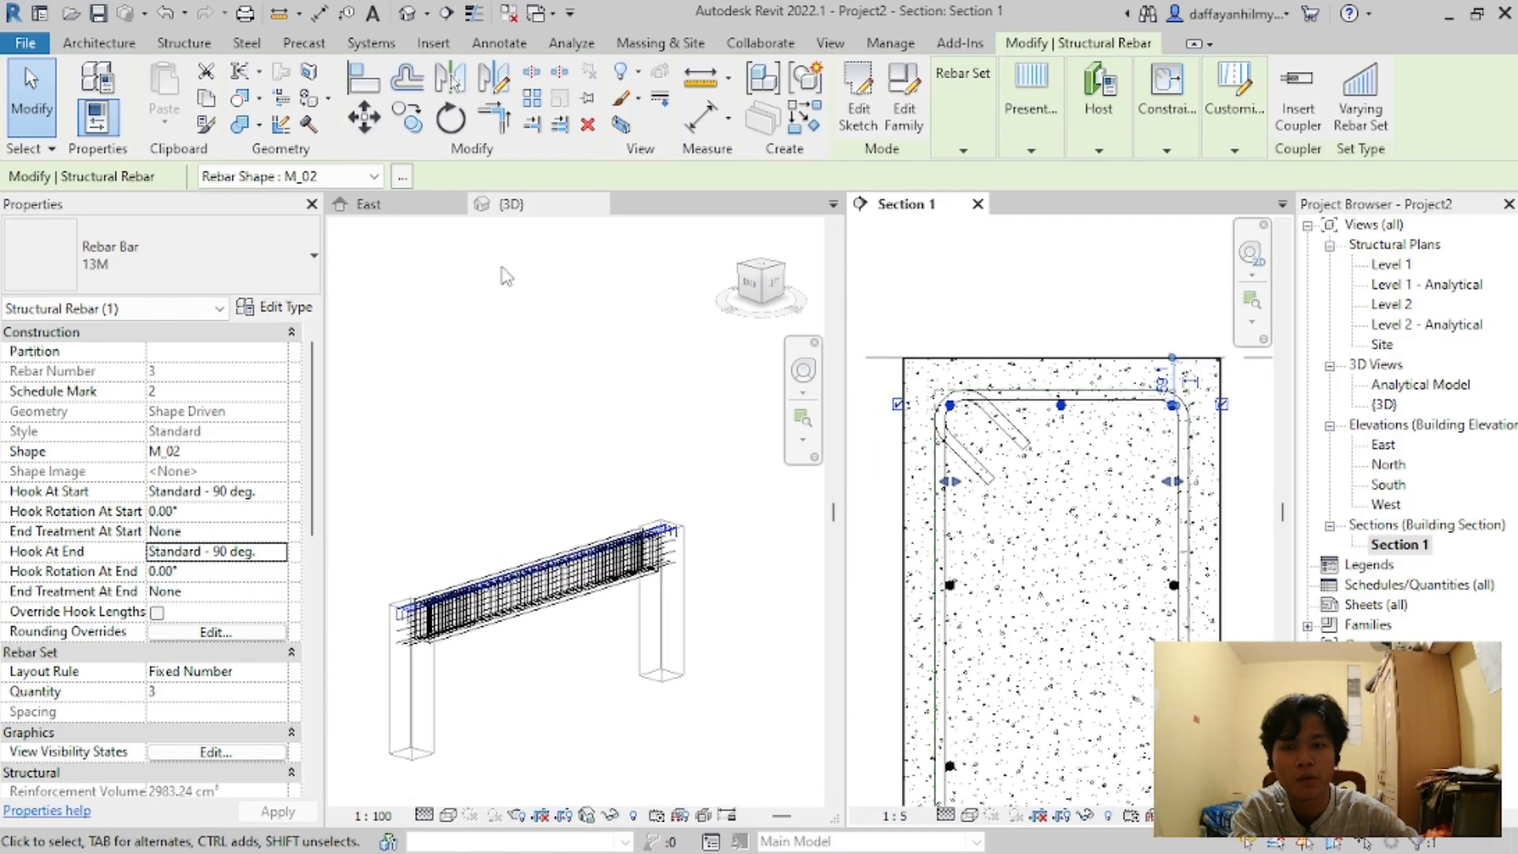
{"action": "left_click", "coordinate": [364, 204]}
{"action": "scroll", "coordinate": [451, 365], "scroll_direction": "up", "scroll_amount": 5}
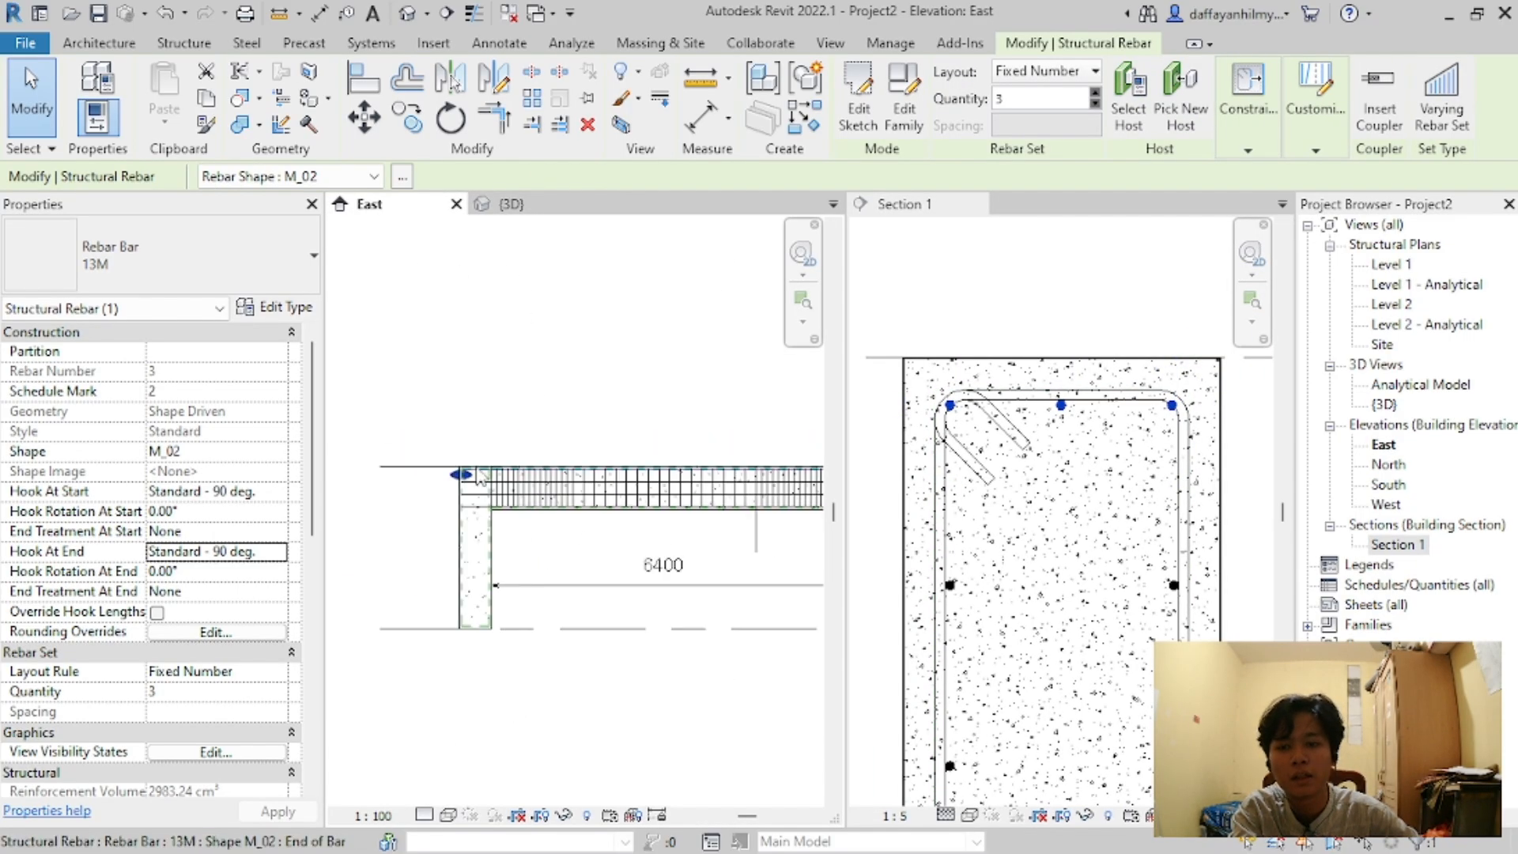
{"action": "left_click", "coordinate": [505, 204]}
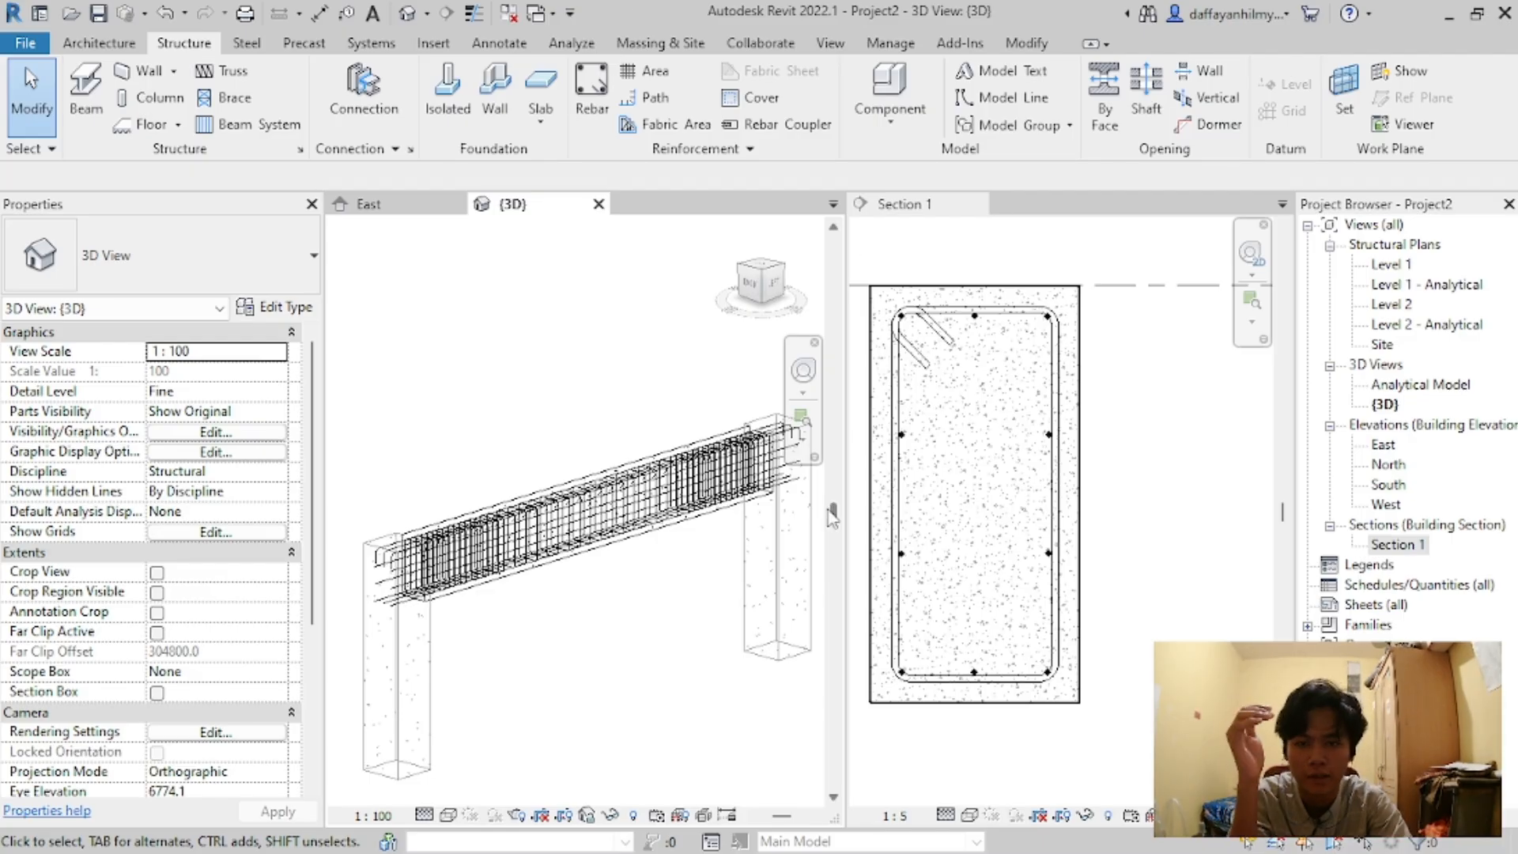
Step: Switch to the reference image Tugas Penulangan Balok.JPG to compare the reinforcement layout, and return to the Revit model
{"action": "key", "text": "alt+Tab"}
{"action": "key", "text": "alt+Tab"}
{"action": "key", "text": "alt+Tab"}
{"action": "key", "text": "alt+Tab"}
{"action": "key", "text": "alt+Tab"}
{"action": "key", "text": "alt+Tab"}
{"action": "key", "text": "alt+Tab"}
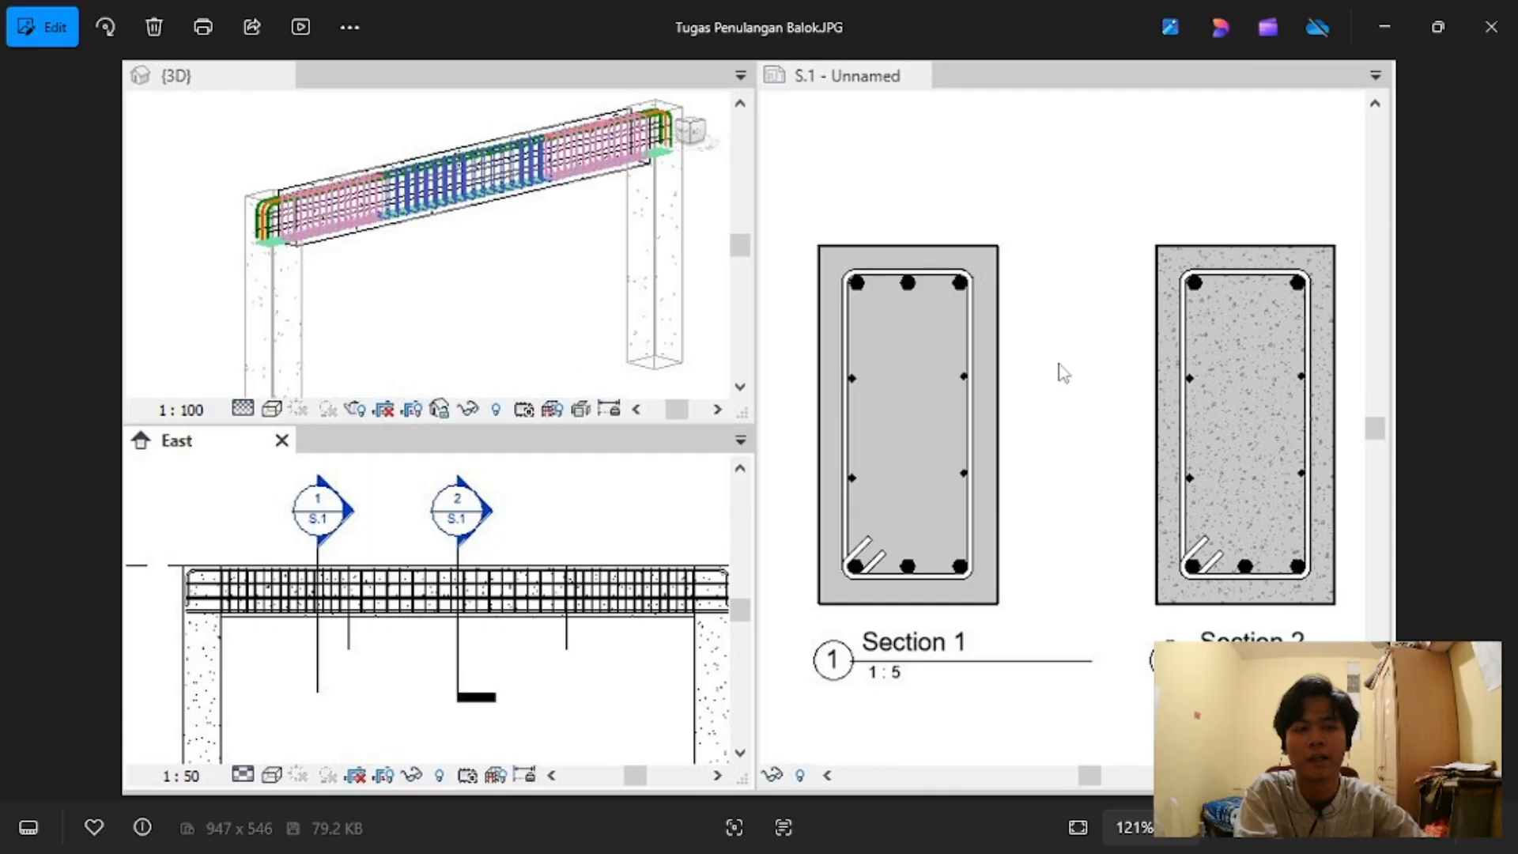
{"action": "key", "text": "alt+Tab"}
{"action": "key", "text": "Tab"}
{"action": "key", "text": "Tab"}
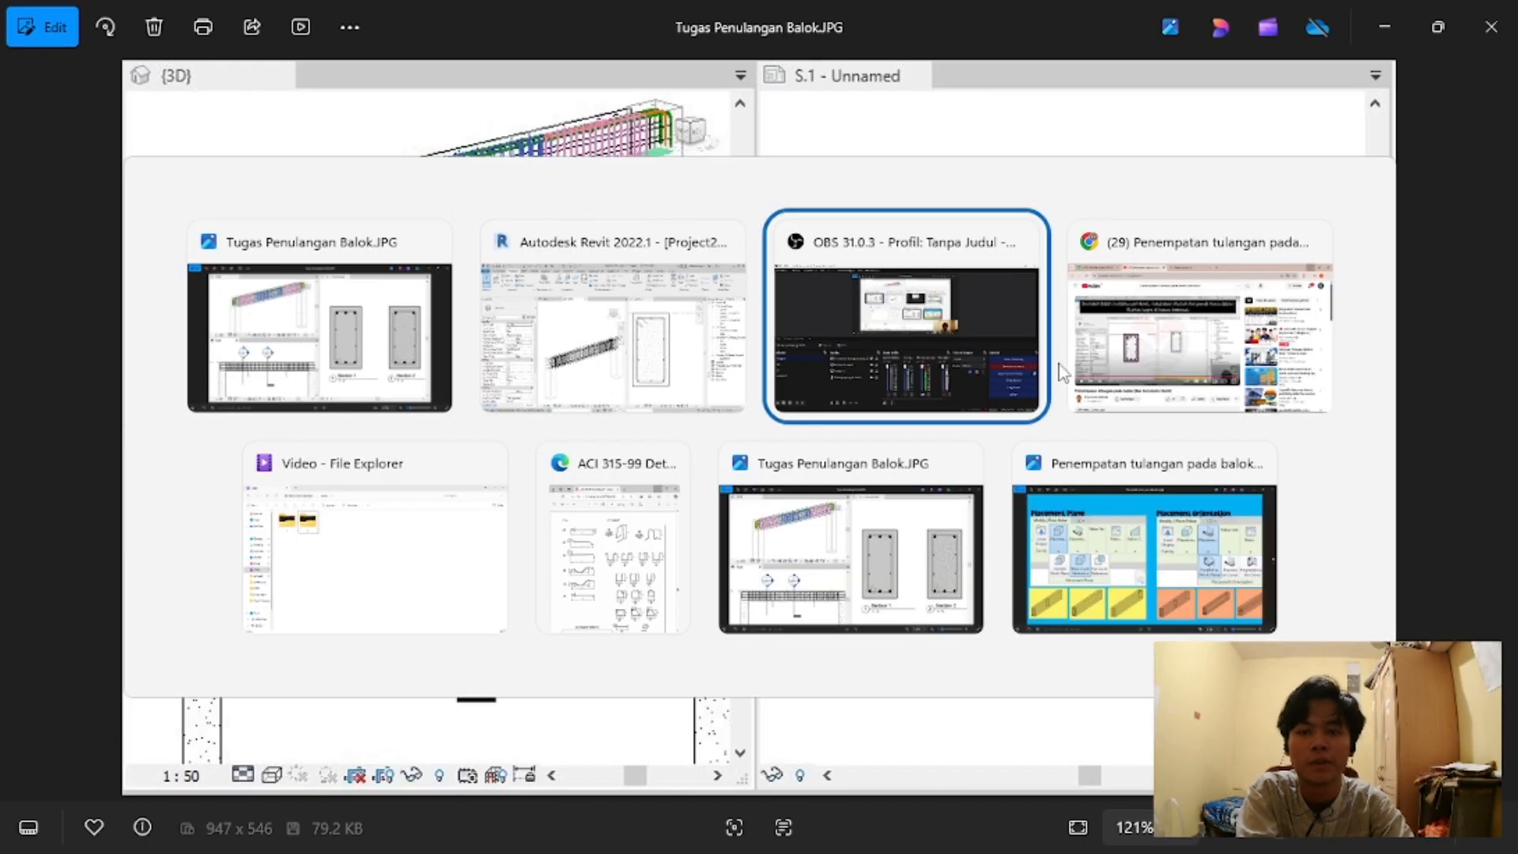
{"action": "key", "text": "shift+Tab"}
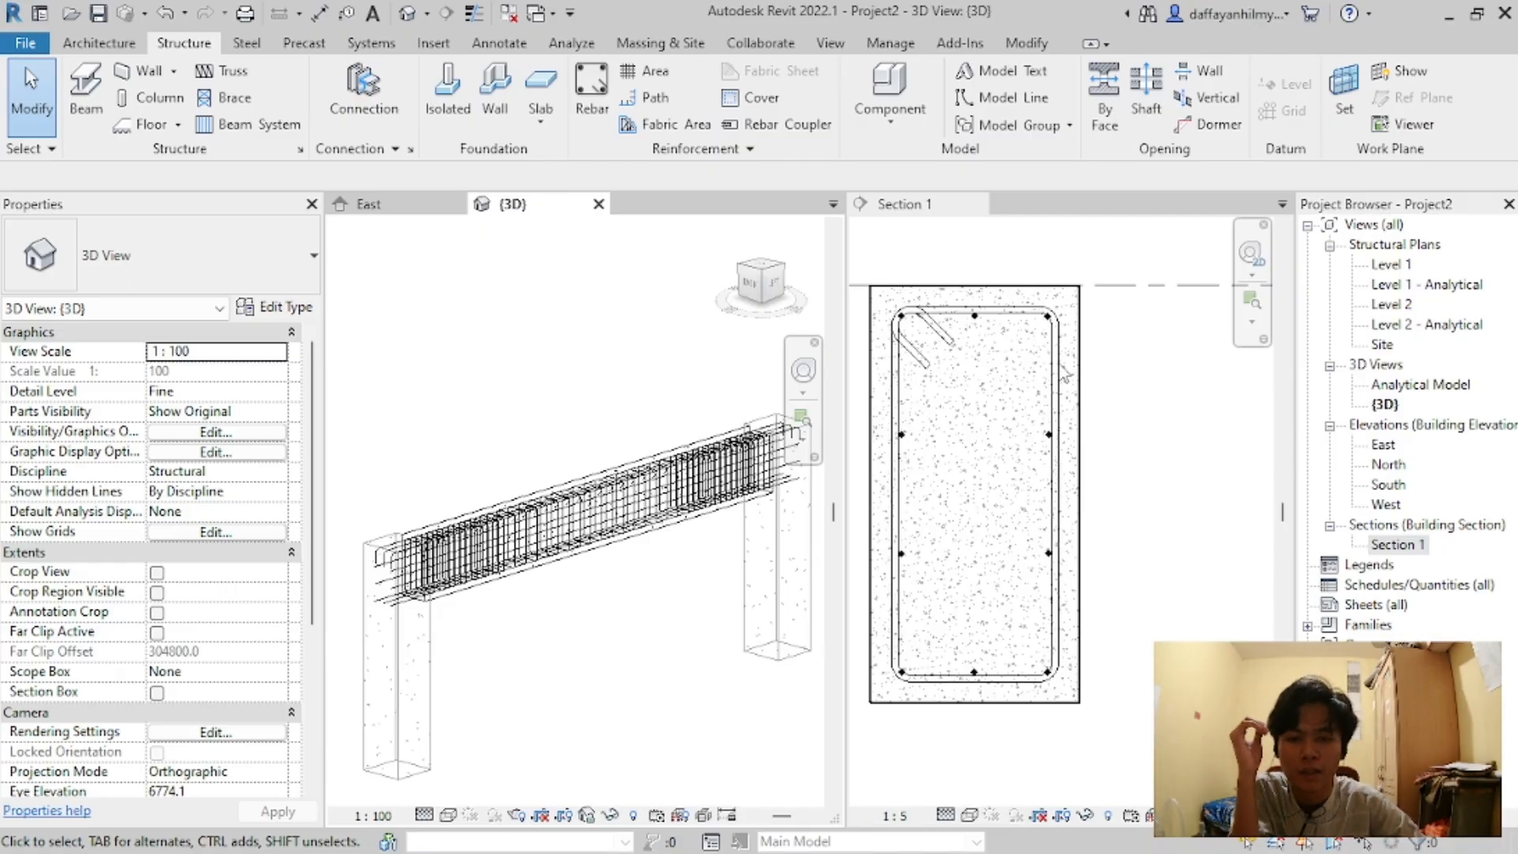
Step: Close the East elevation sharing the 3D view's pane and dismiss the save reminder without saving
{"action": "scroll", "coordinate": [1063, 371], "scroll_direction": "down", "scroll_amount": 3}
{"action": "scroll", "coordinate": [458, 601], "scroll_direction": "up", "scroll_amount": 2}
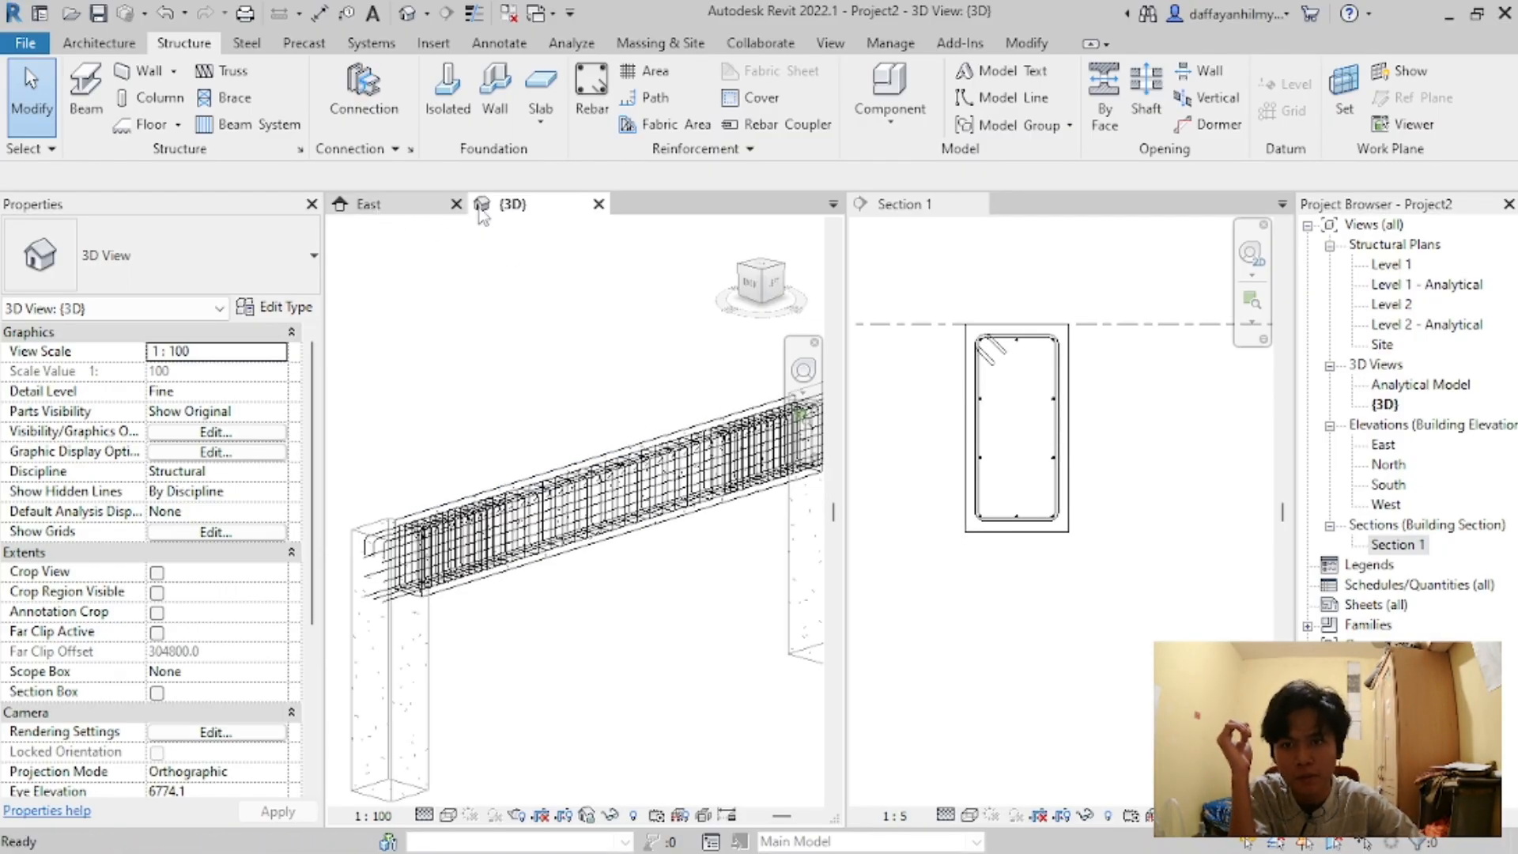
{"action": "left_click", "coordinate": [419, 205]}
{"action": "left_click_drag", "start_coordinate": [522, 208], "coordinate": [414, 209]}
{"action": "left_click", "coordinate": [499, 207]}
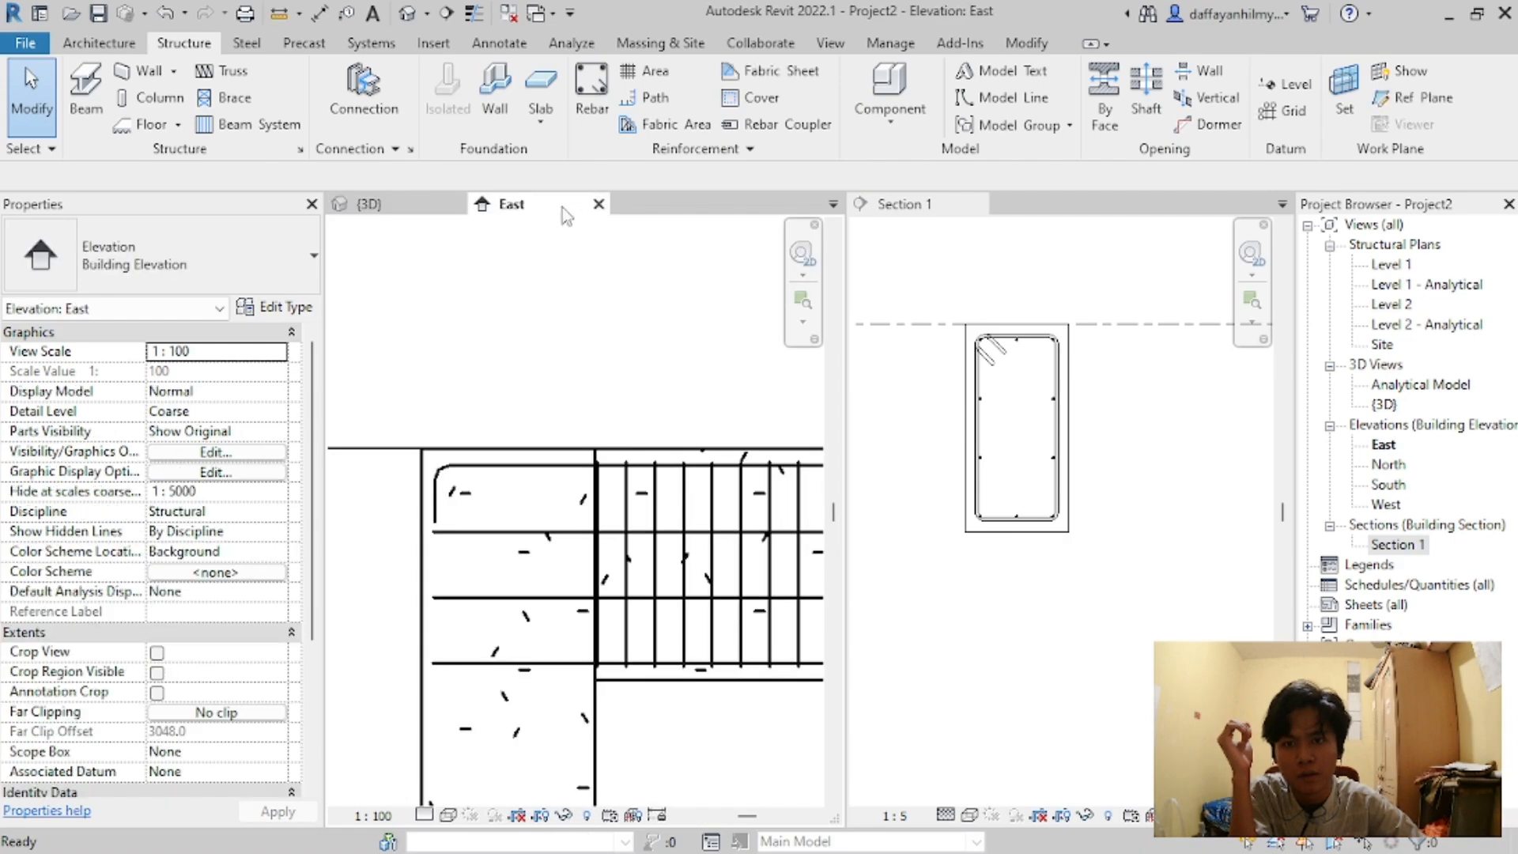
{"action": "left_click", "coordinate": [599, 204]}
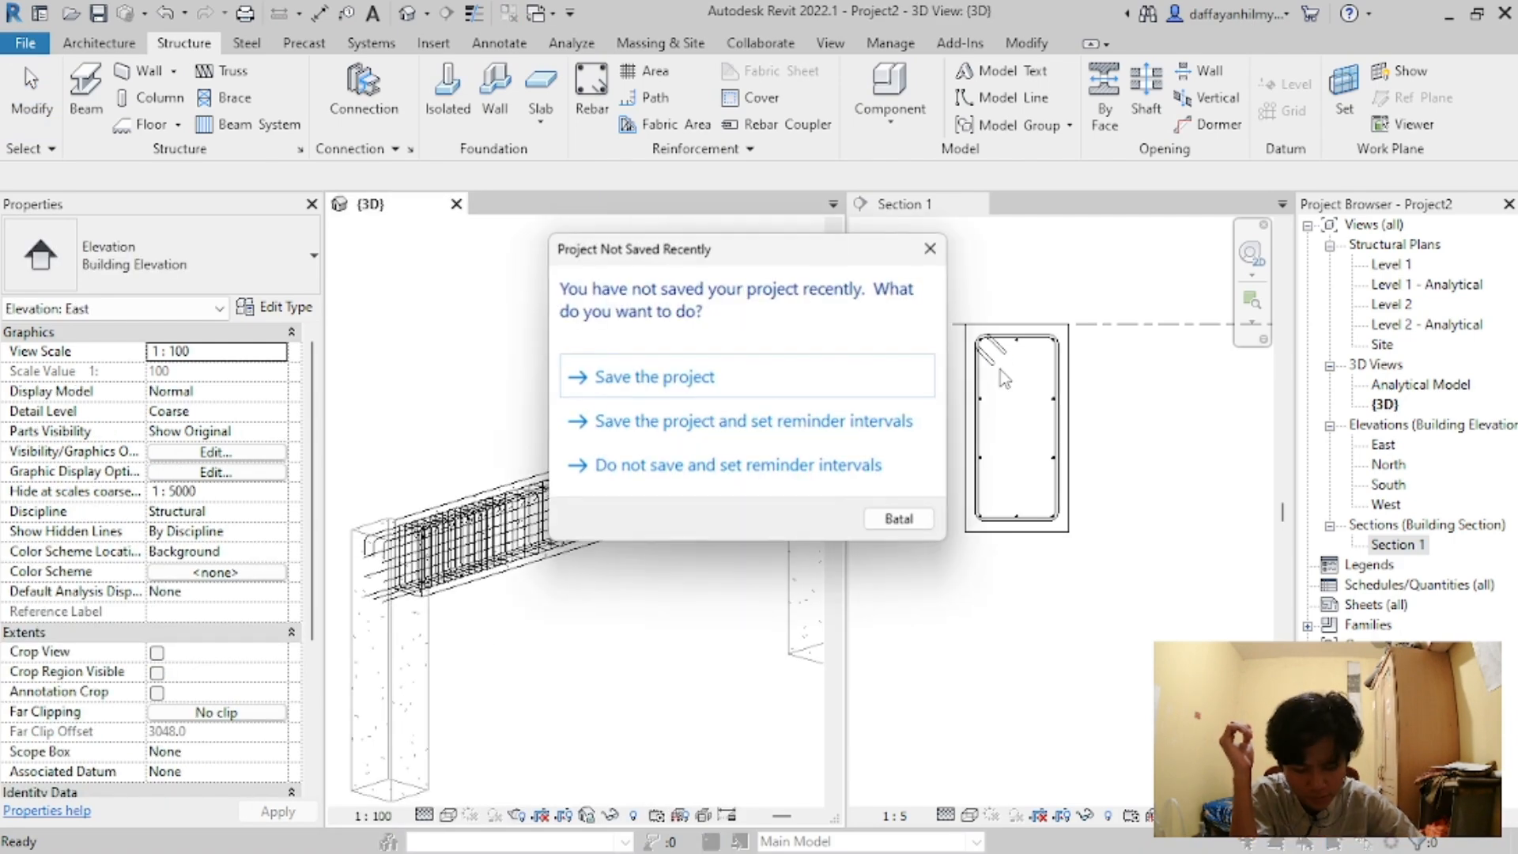
{"action": "left_click", "coordinate": [938, 244]}
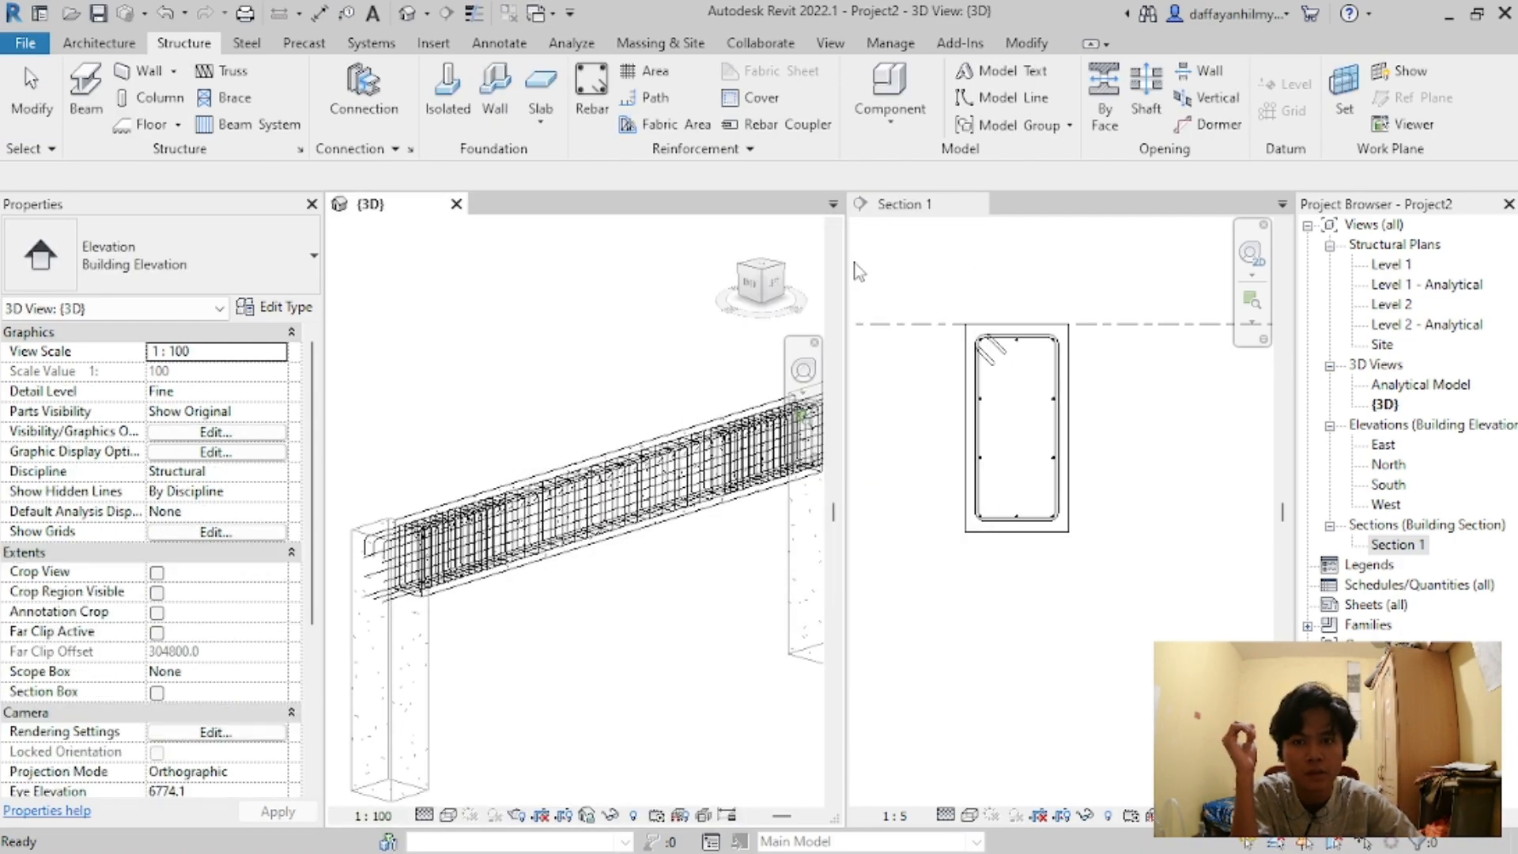
Step: Open the South elevation beside the 3D view, and the Level 2 plan and East elevation alongside Section 1
{"action": "double_click", "coordinate": [1389, 483]}
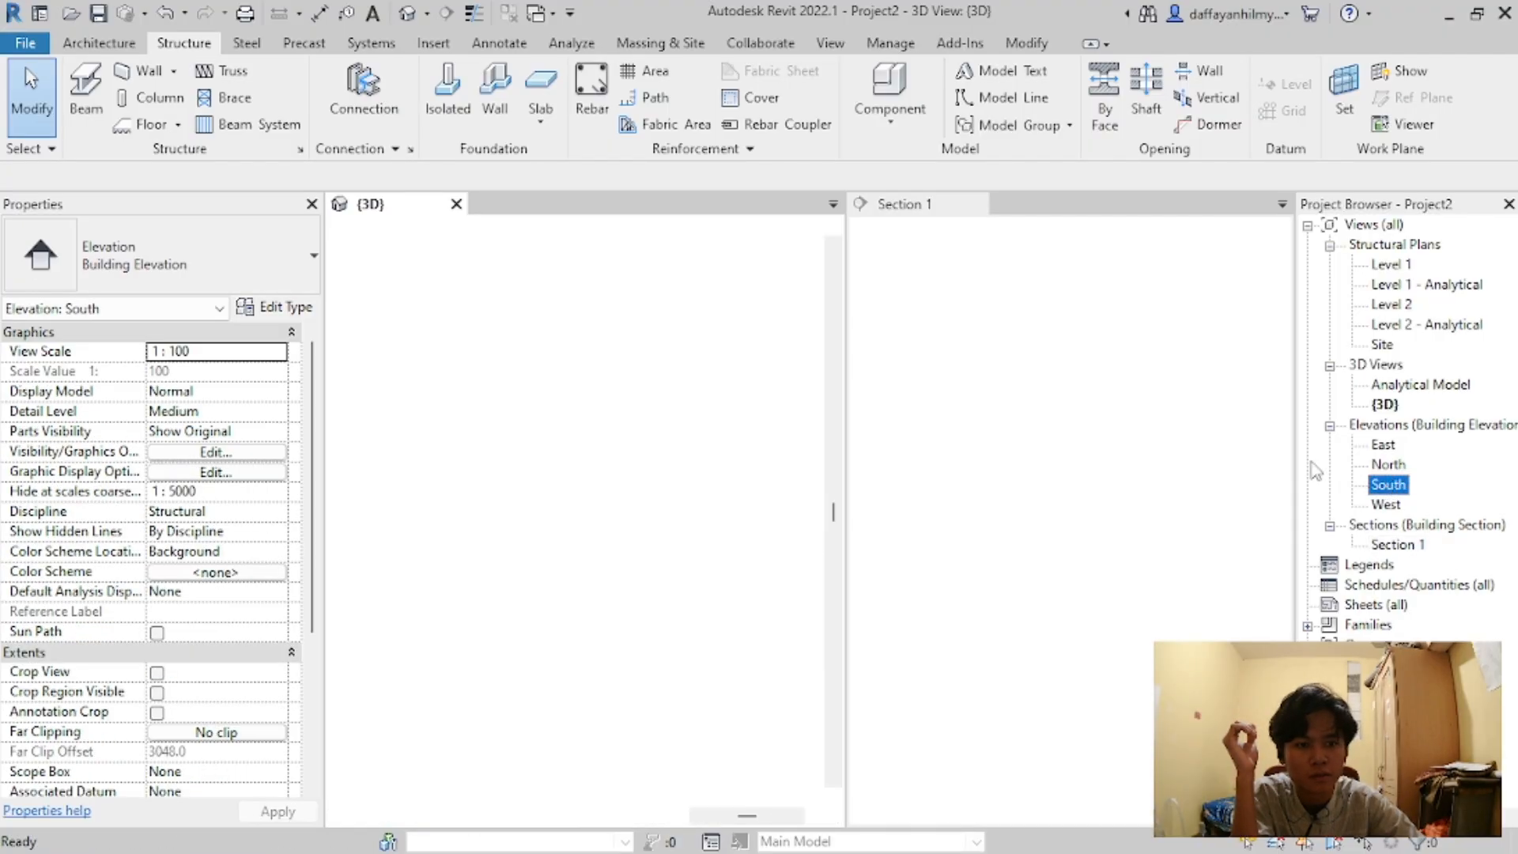
{"action": "left_click", "coordinate": [1032, 212]}
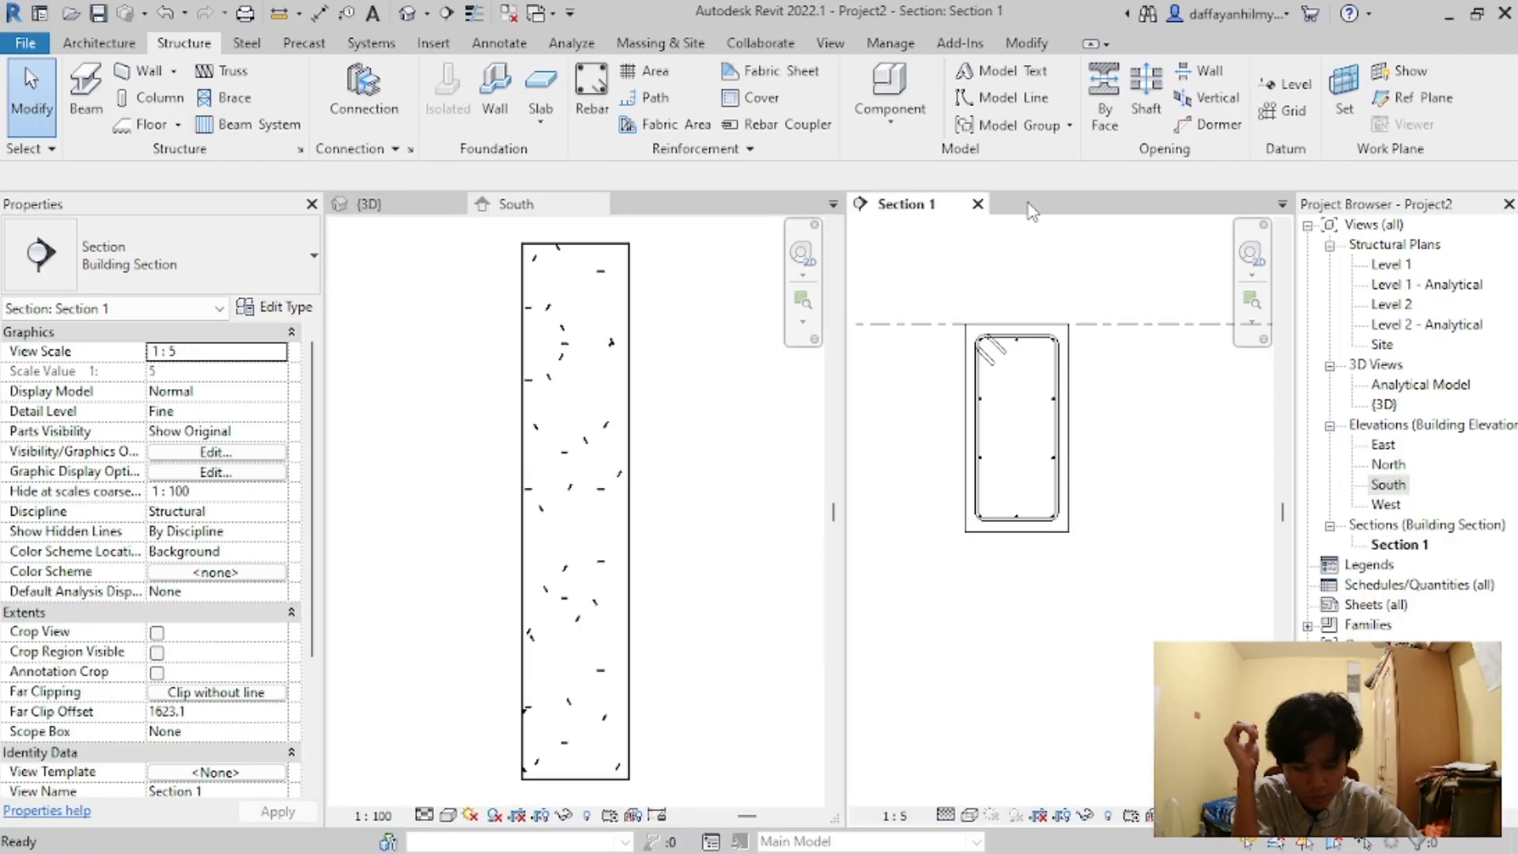
{"action": "double_click", "coordinate": [1398, 307]}
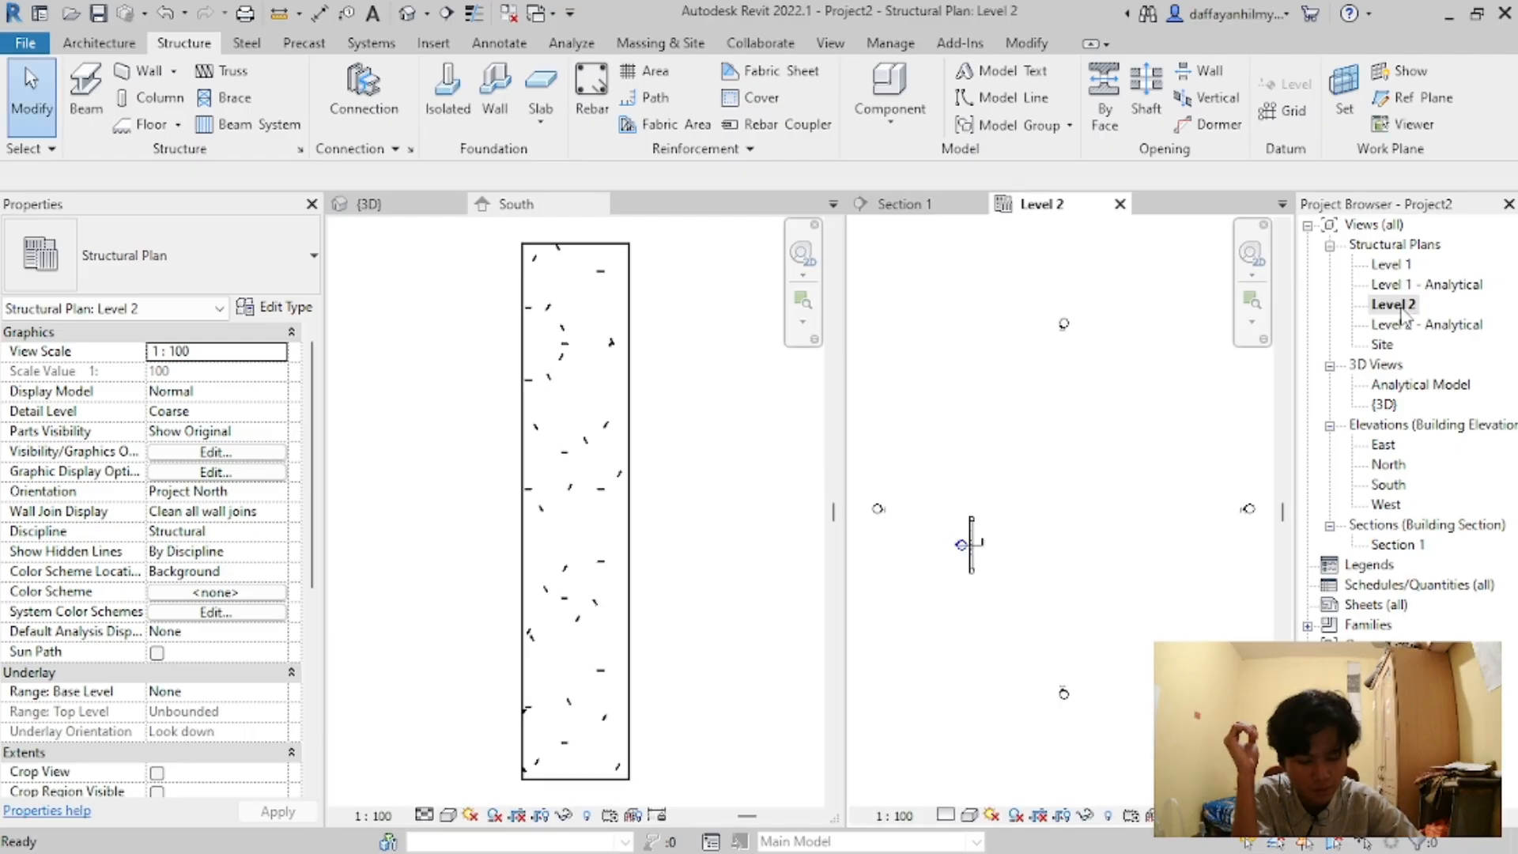
{"action": "double_click", "coordinate": [1384, 447]}
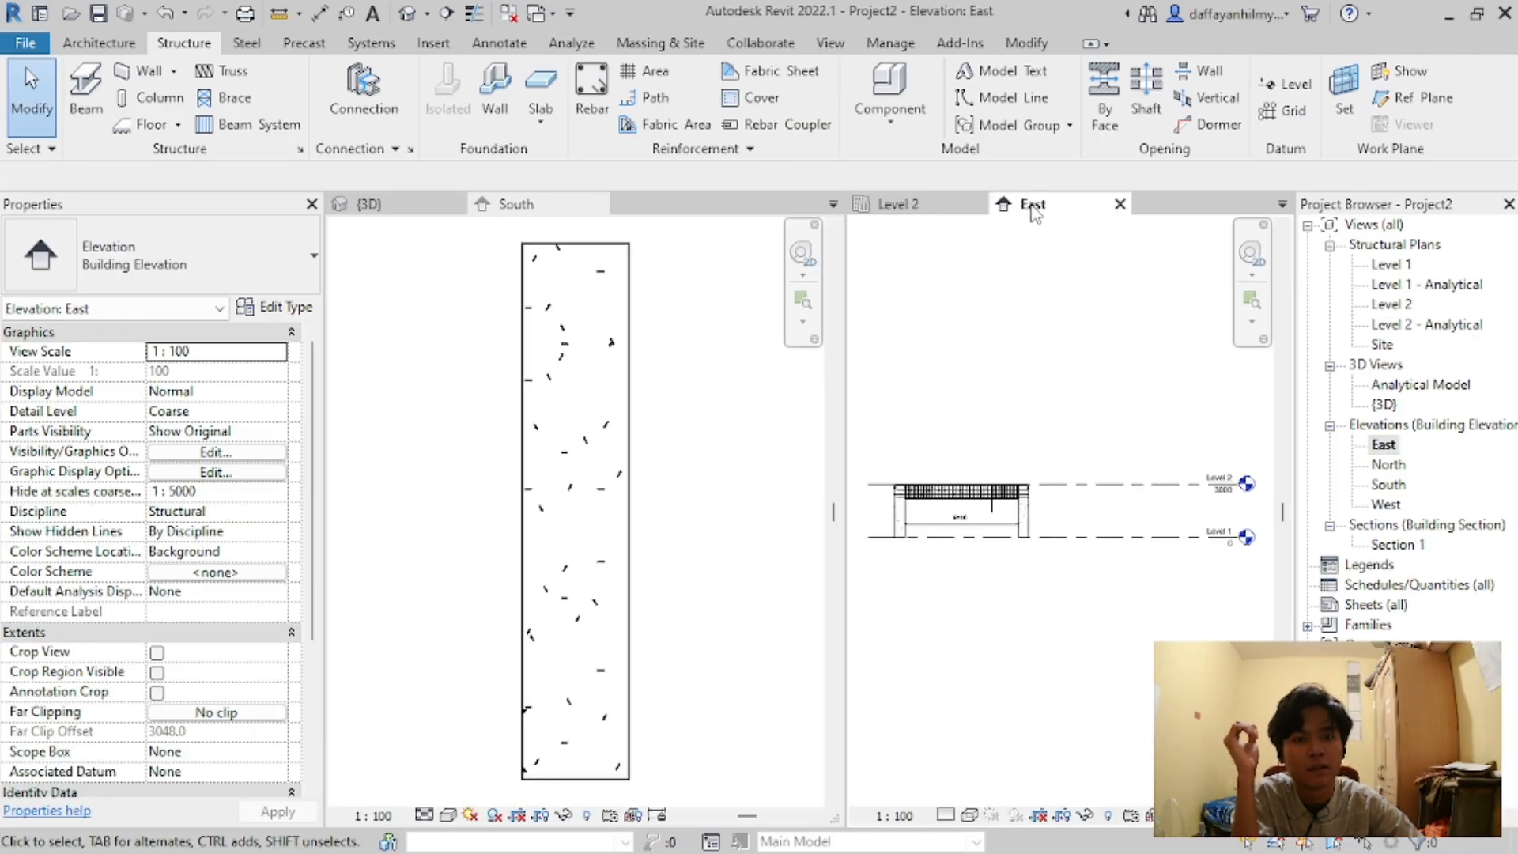
{"action": "left_click", "coordinate": [909, 207]}
{"action": "left_click", "coordinate": [1045, 210]}
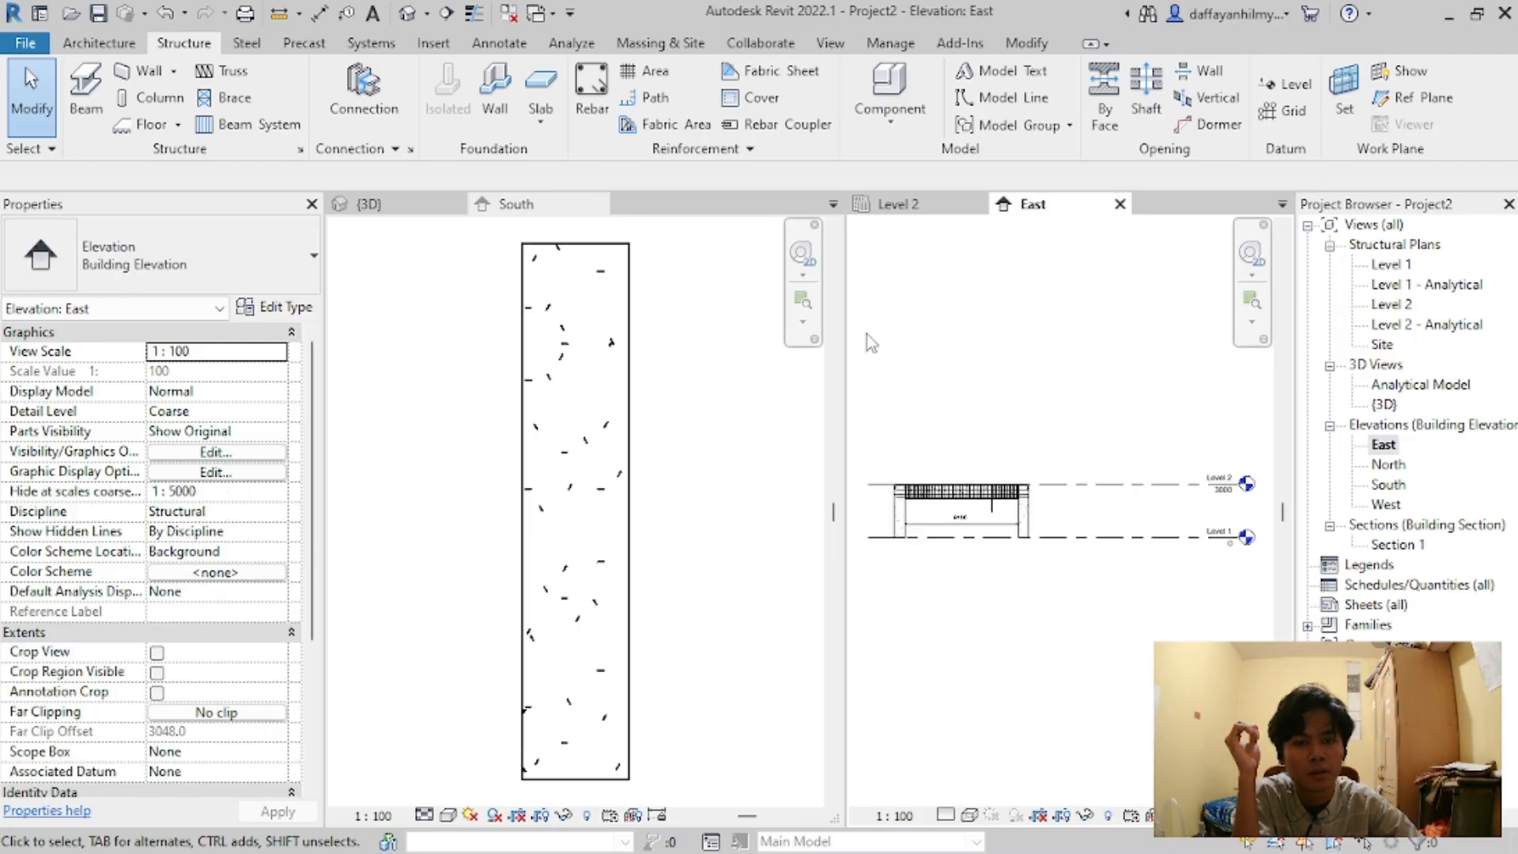
Step: Narrow the Properties palette and Project Browser to enlarge the view area, and activate the 3D view
{"action": "left_click_drag", "start_coordinate": [841, 340], "coordinate": [820, 345]}
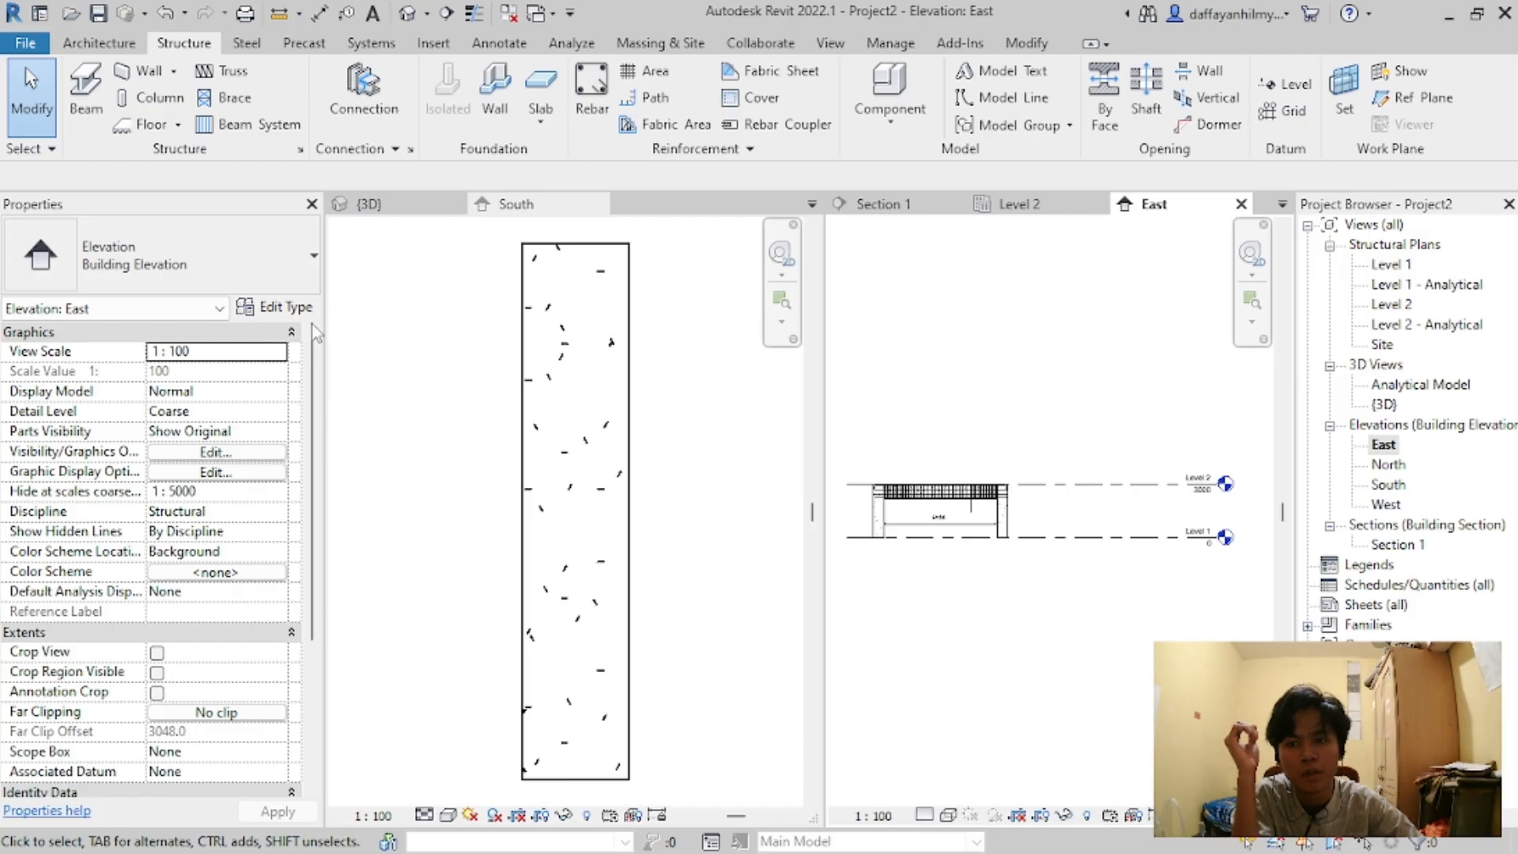
{"action": "left_click_drag", "start_coordinate": [315, 332], "coordinate": [240, 321]}
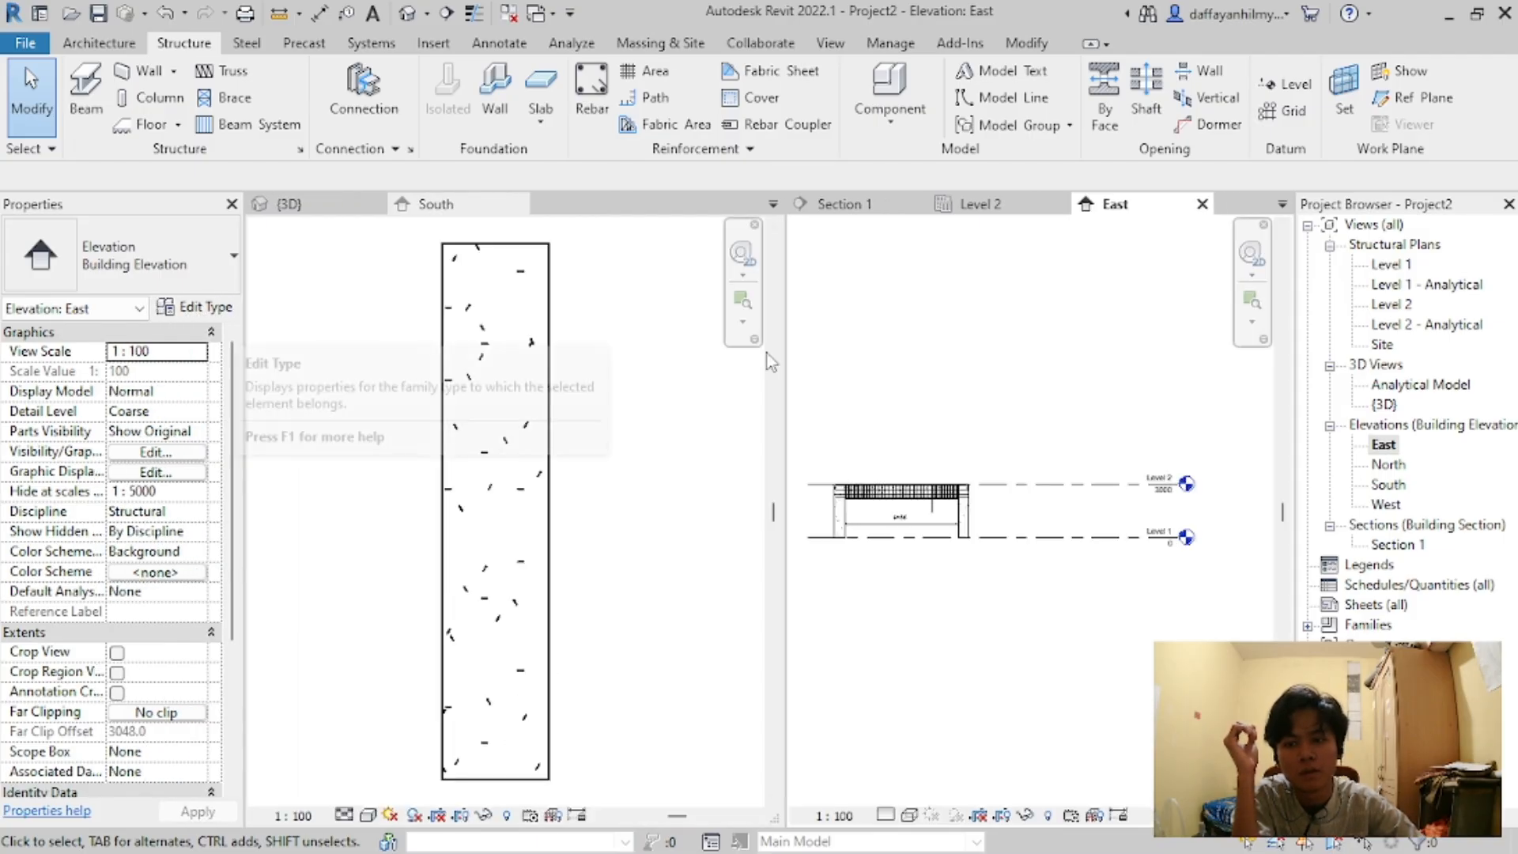
{"action": "left_click_drag", "start_coordinate": [1294, 422], "coordinate": [1339, 422]}
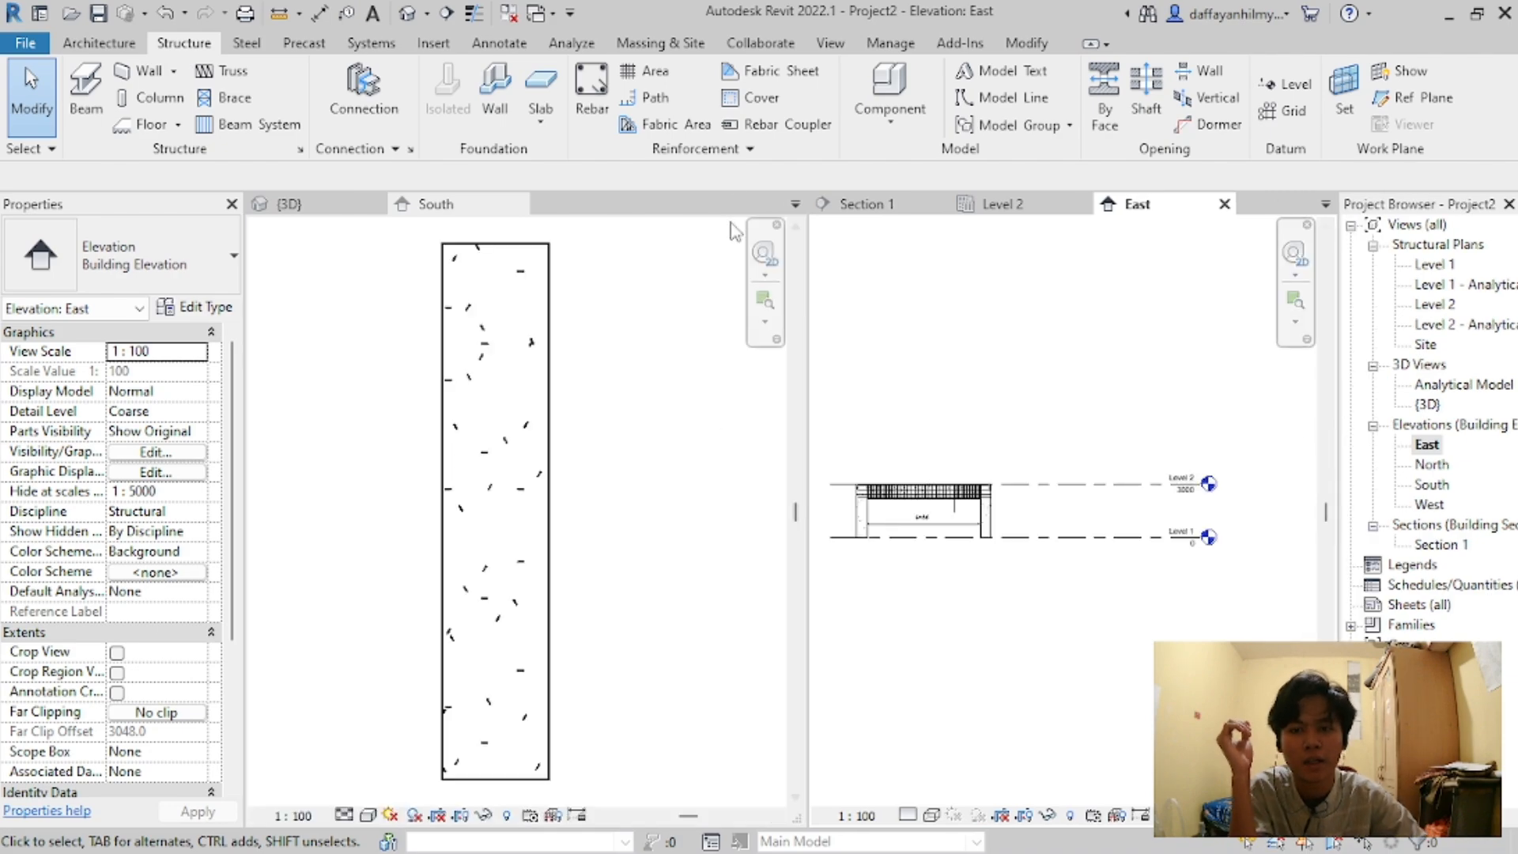
{"action": "left_click", "coordinate": [328, 205]}
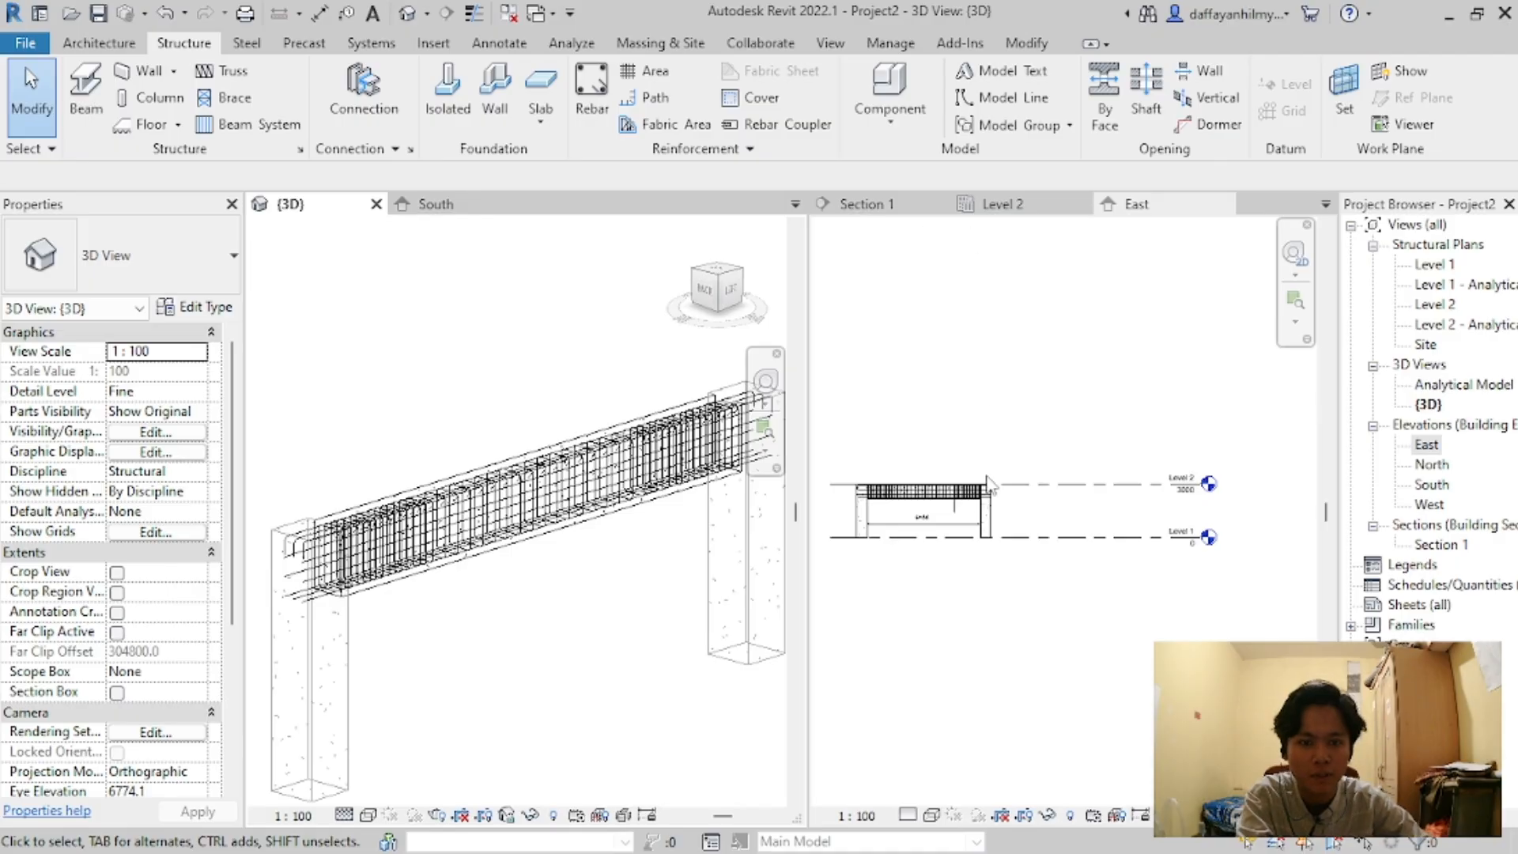
Step: Examine the bar ends and hook at the beam-column joint in the East elevation and the 3D view
{"action": "scroll", "coordinate": [869, 474], "scroll_direction": "up", "scroll_amount": 5}
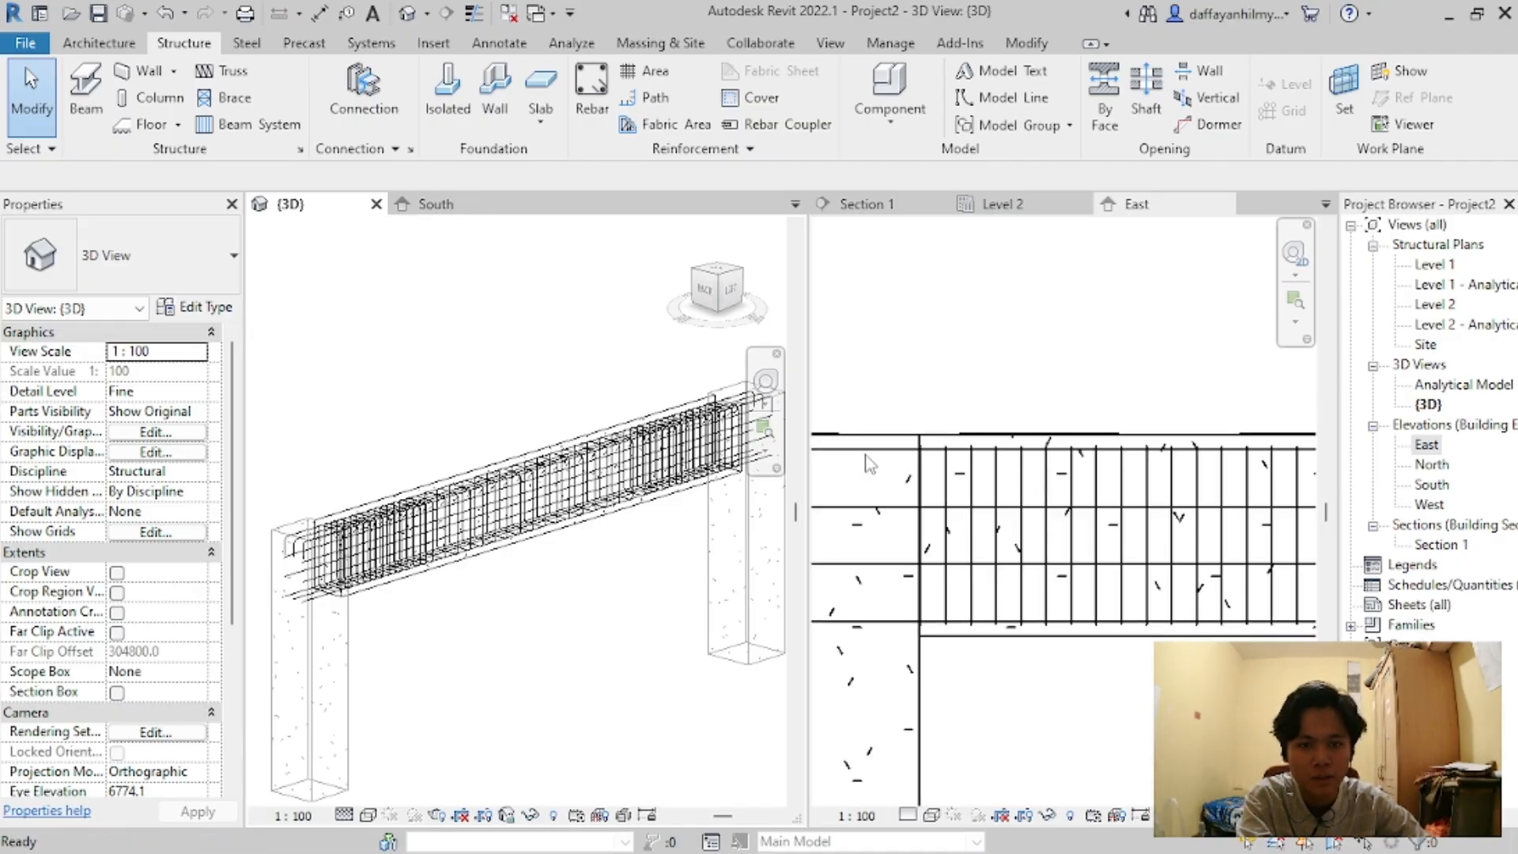
{"action": "left_click", "coordinate": [870, 463]}
{"action": "scroll", "coordinate": [1036, 457], "scroll_direction": "down", "scroll_amount": 2}
{"action": "scroll", "coordinate": [1047, 458], "scroll_direction": "up", "scroll_amount": 3}
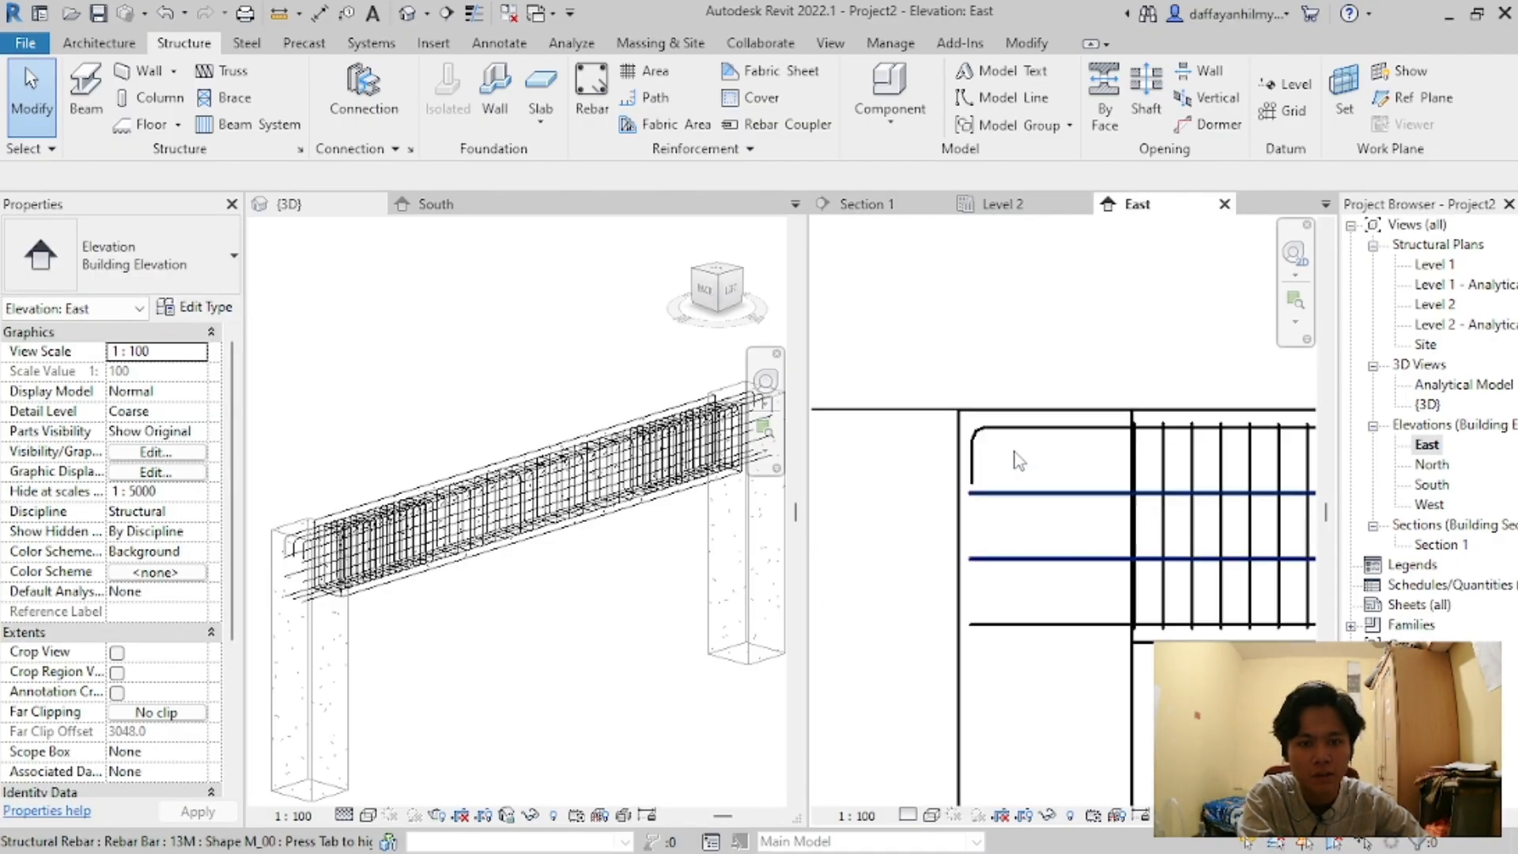
{"action": "scroll", "coordinate": [294, 555], "scroll_direction": "up", "scroll_amount": 4}
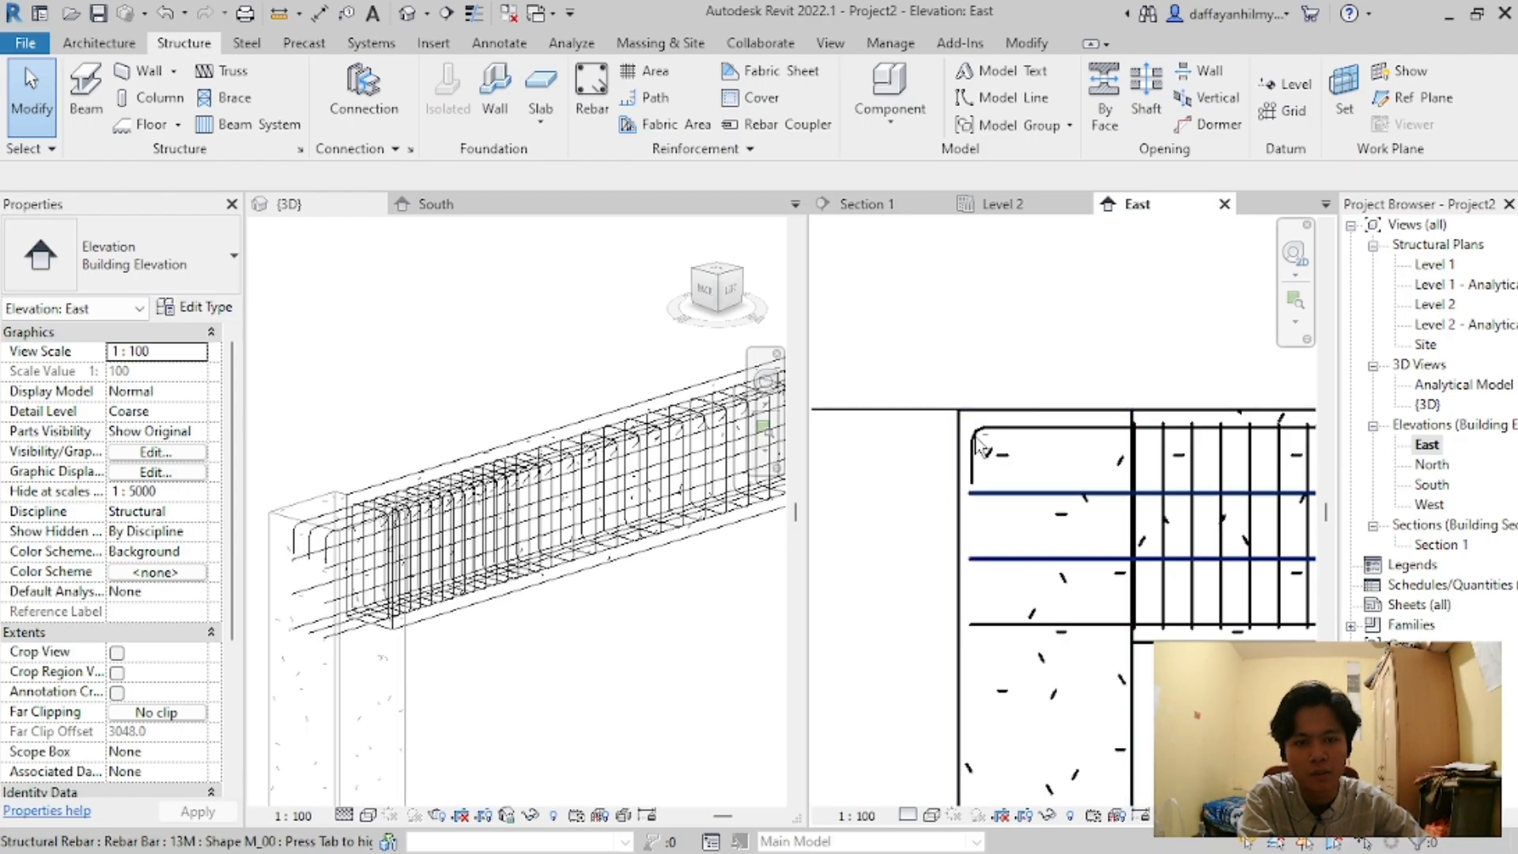
{"action": "left_click", "coordinate": [1023, 445]}
{"action": "scroll", "coordinate": [883, 453], "scroll_direction": "down", "scroll_amount": 1}
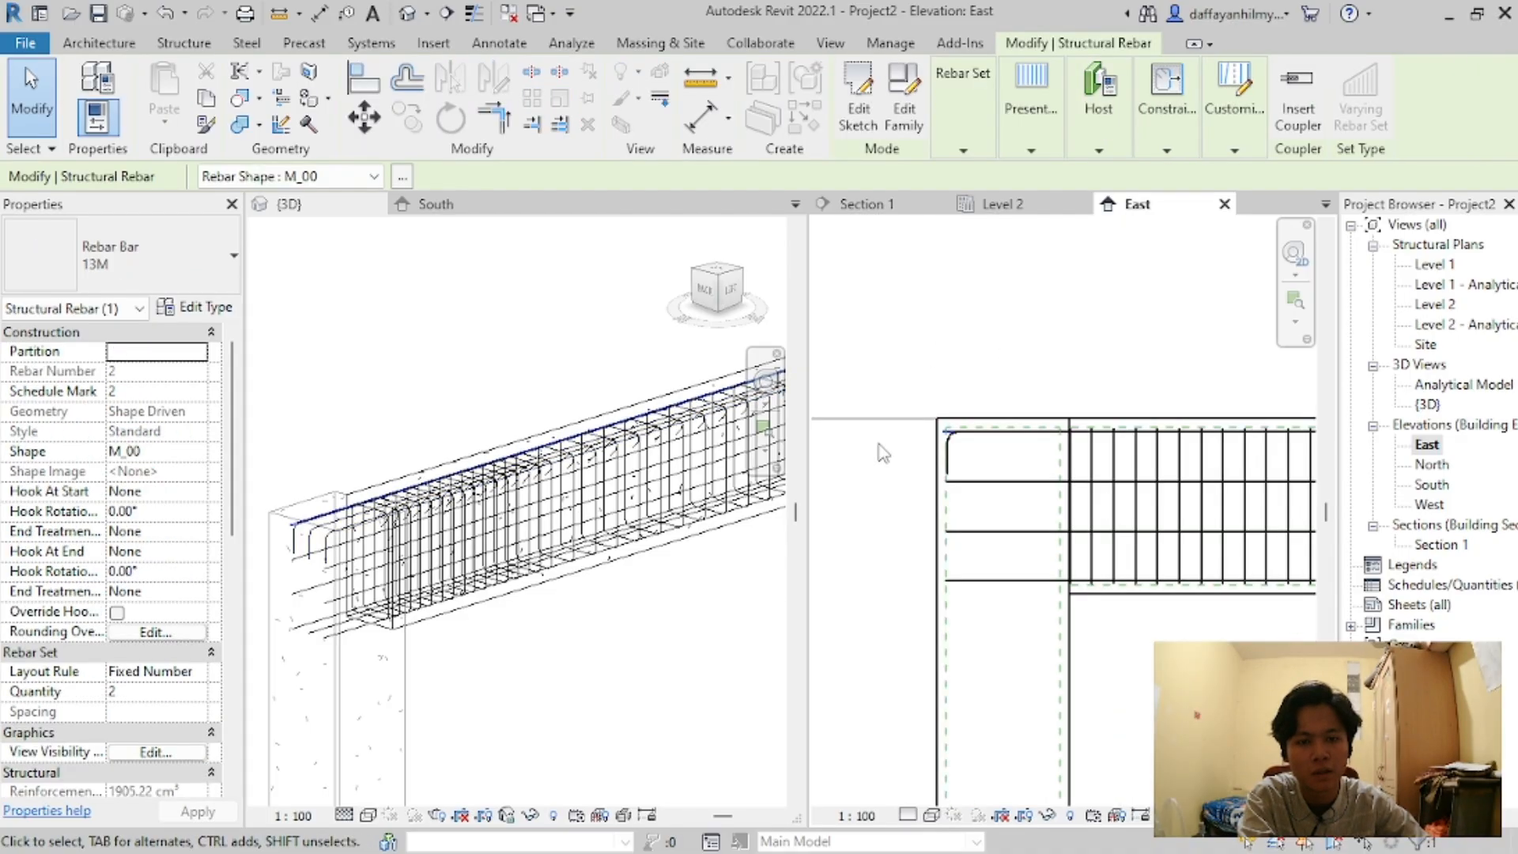
{"action": "scroll", "coordinate": [883, 453], "scroll_direction": "up", "scroll_amount": 2}
{"action": "key", "text": "Escape"}
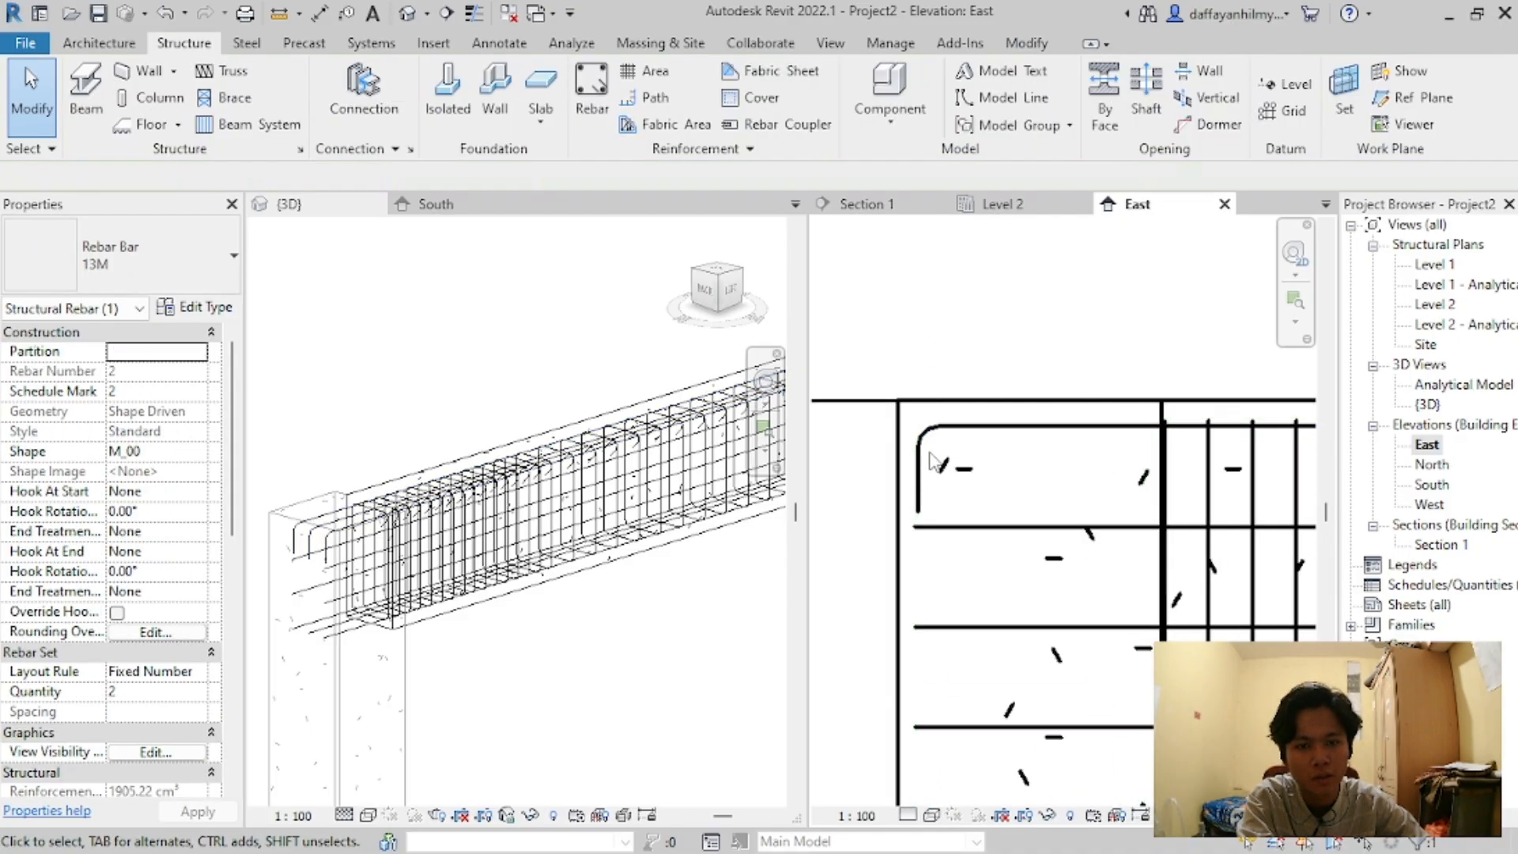
Step: Shorten the top three-bar set in the East elevation by moving its hooked end from the column to about the beam's midspan
{"action": "left_click", "coordinate": [923, 466]}
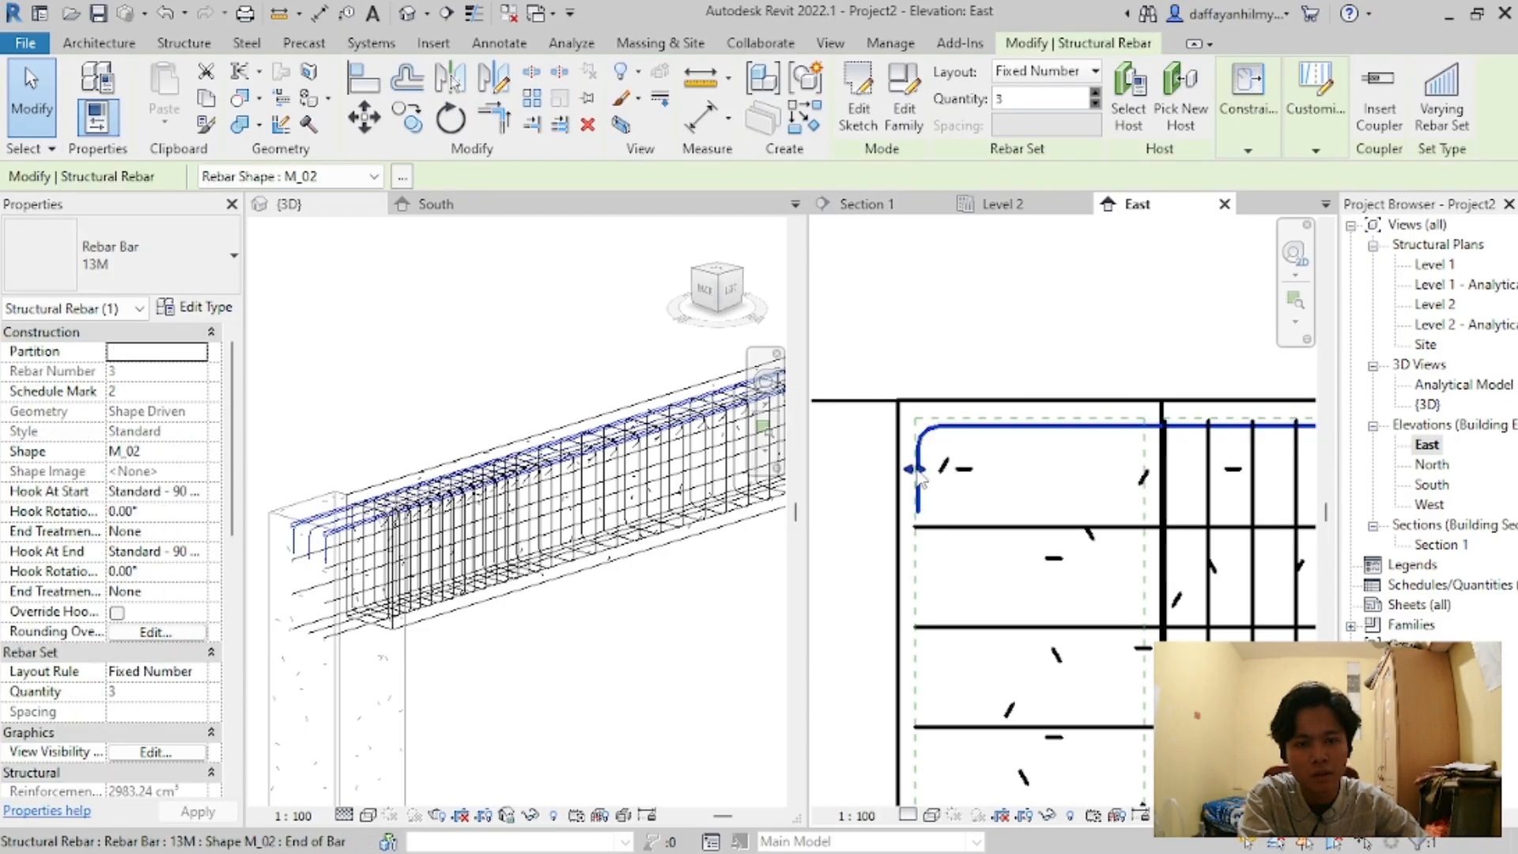
{"action": "left_click_drag", "start_coordinate": [920, 474], "coordinate": [1099, 445]}
{"action": "scroll", "coordinate": [1003, 449], "scroll_direction": "down", "scroll_amount": 5}
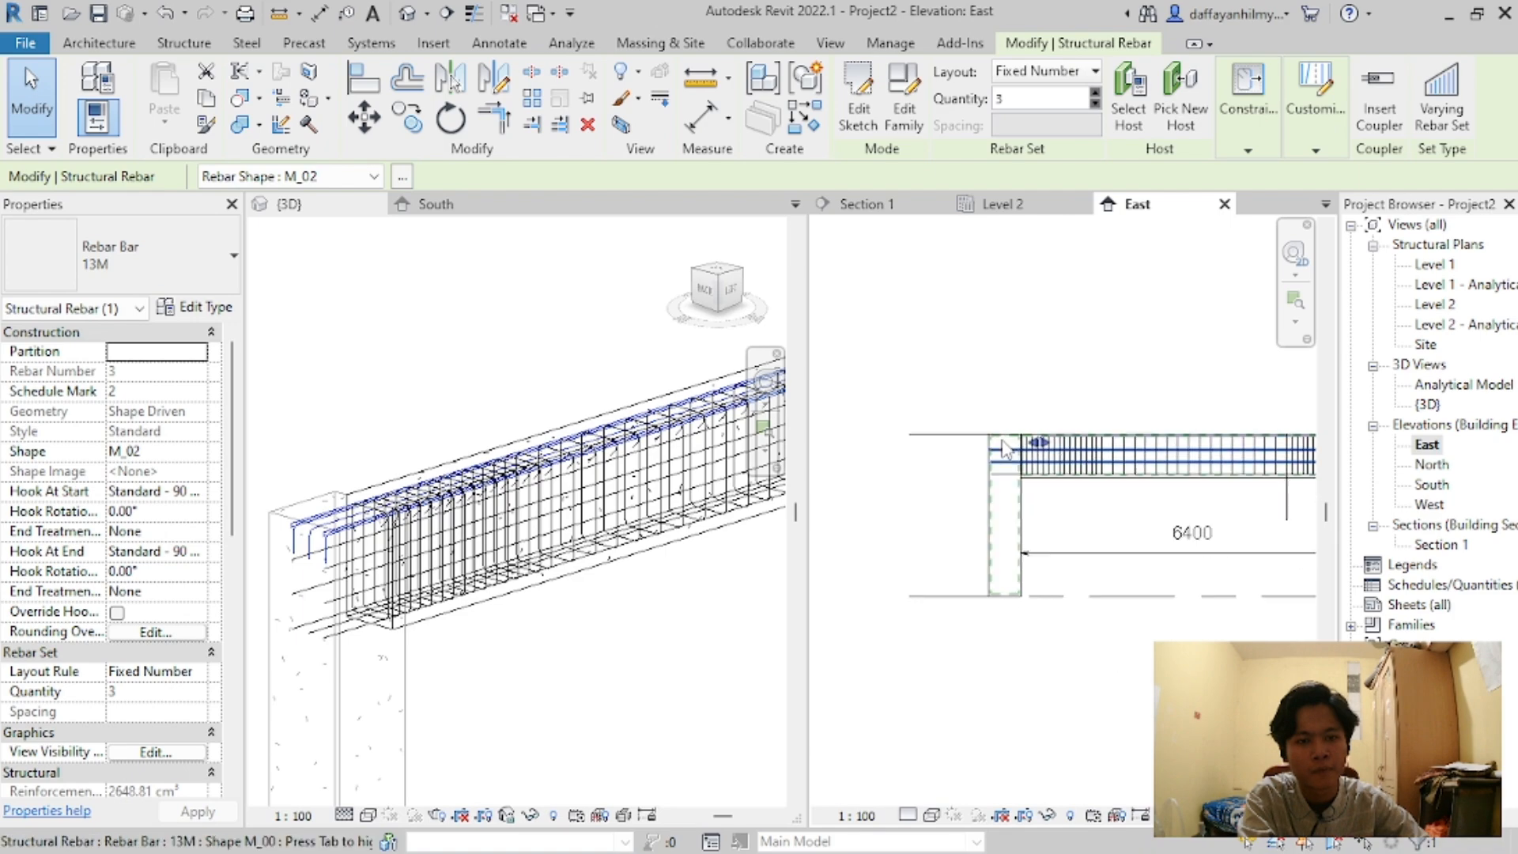
{"action": "scroll", "coordinate": [1004, 449], "scroll_direction": "up", "scroll_amount": 3}
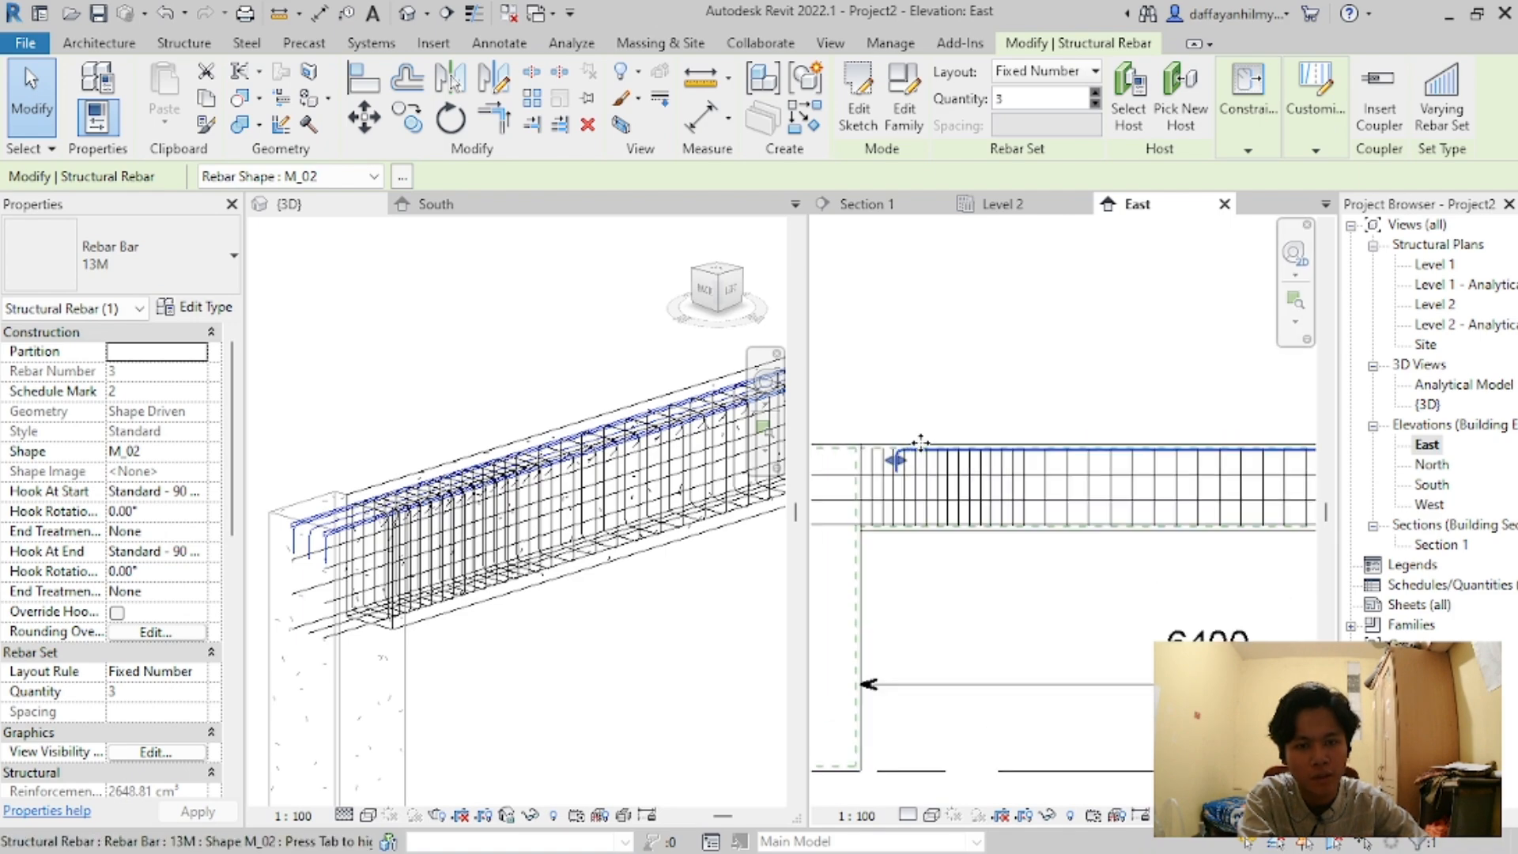
{"action": "scroll", "coordinate": [906, 467], "scroll_direction": "up", "scroll_amount": 1}
{"action": "left_click_drag", "start_coordinate": [899, 469], "coordinate": [987, 469]}
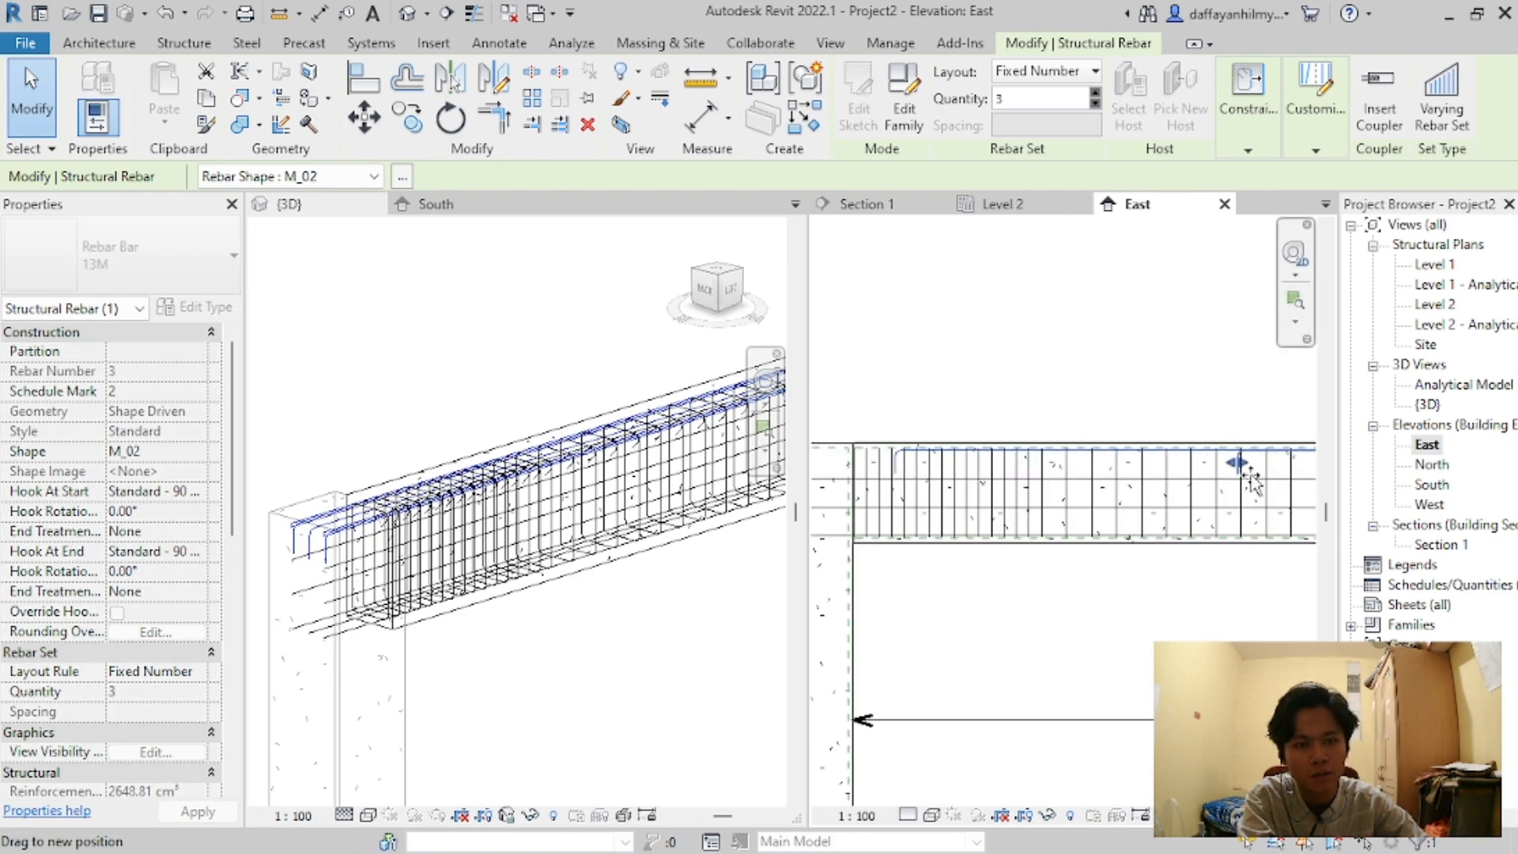
{"action": "left_click_drag", "start_coordinate": [1252, 479], "coordinate": [1251, 479]}
{"action": "scroll", "coordinate": [1245, 459], "scroll_direction": "down", "scroll_amount": 3}
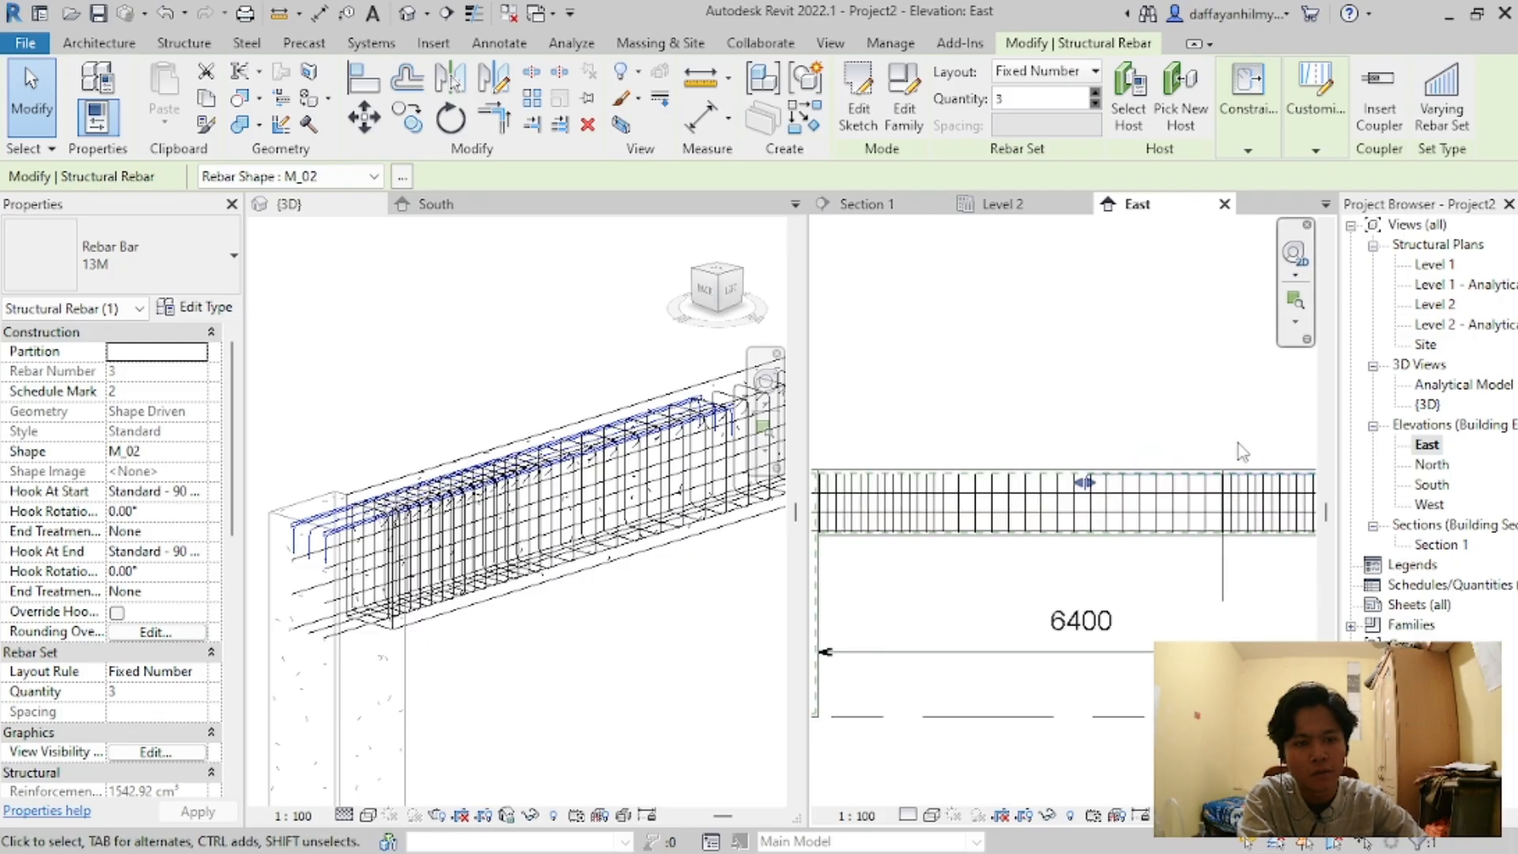
{"action": "scroll", "coordinate": [1028, 498], "scroll_direction": "up", "scroll_amount": 3}
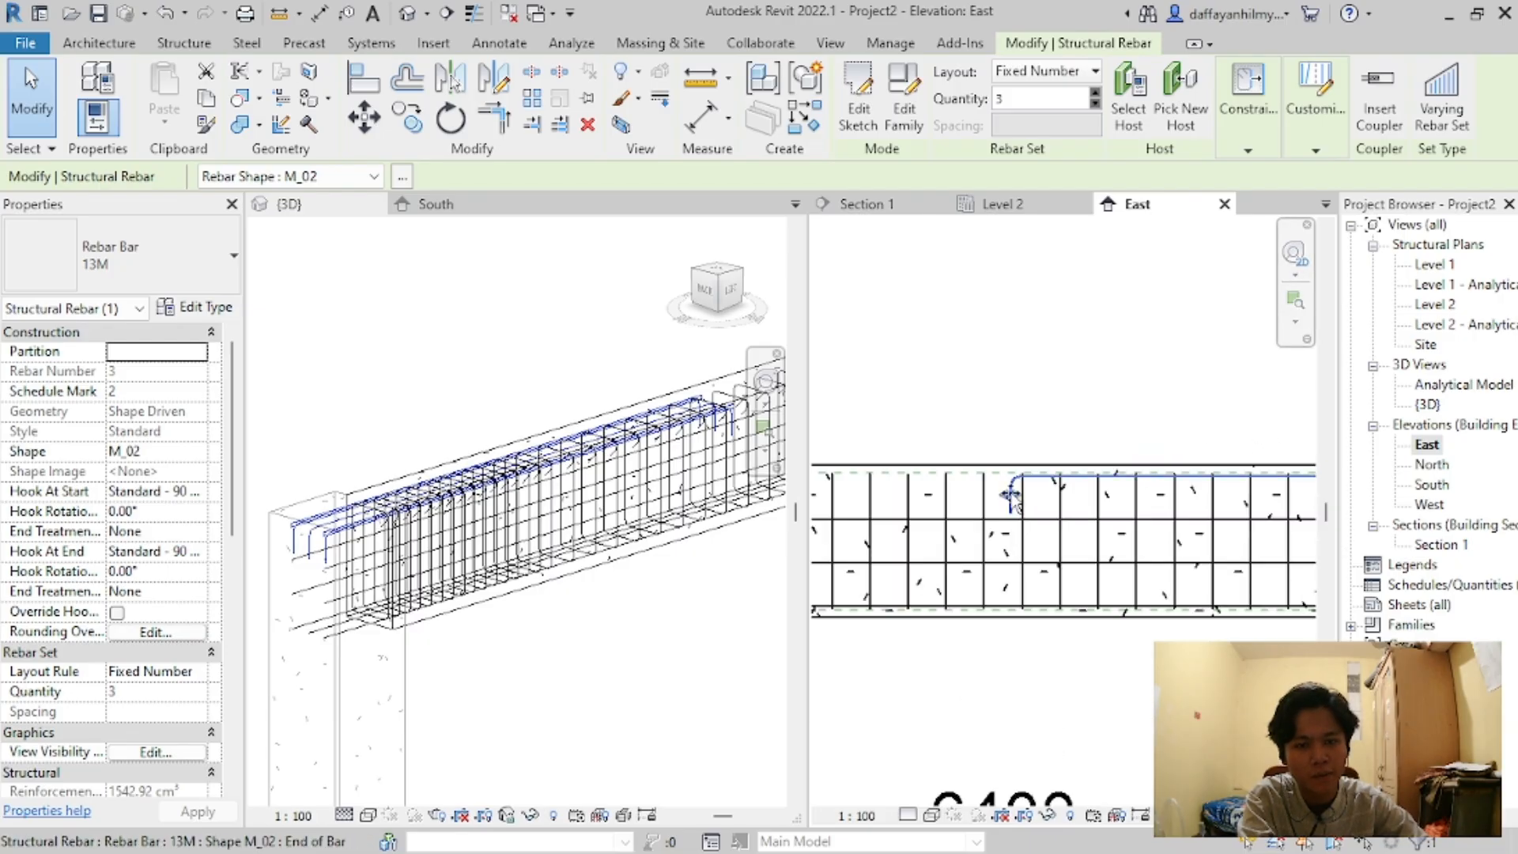
Step: Shorten the top three-bar set further in the East elevation, ending its hook at the start of the closely spaced stirrup zone
{"action": "left_click_drag", "start_coordinate": [1011, 498], "coordinate": [1266, 496]}
{"action": "scroll", "coordinate": [1301, 465], "scroll_direction": "down", "scroll_amount": 3}
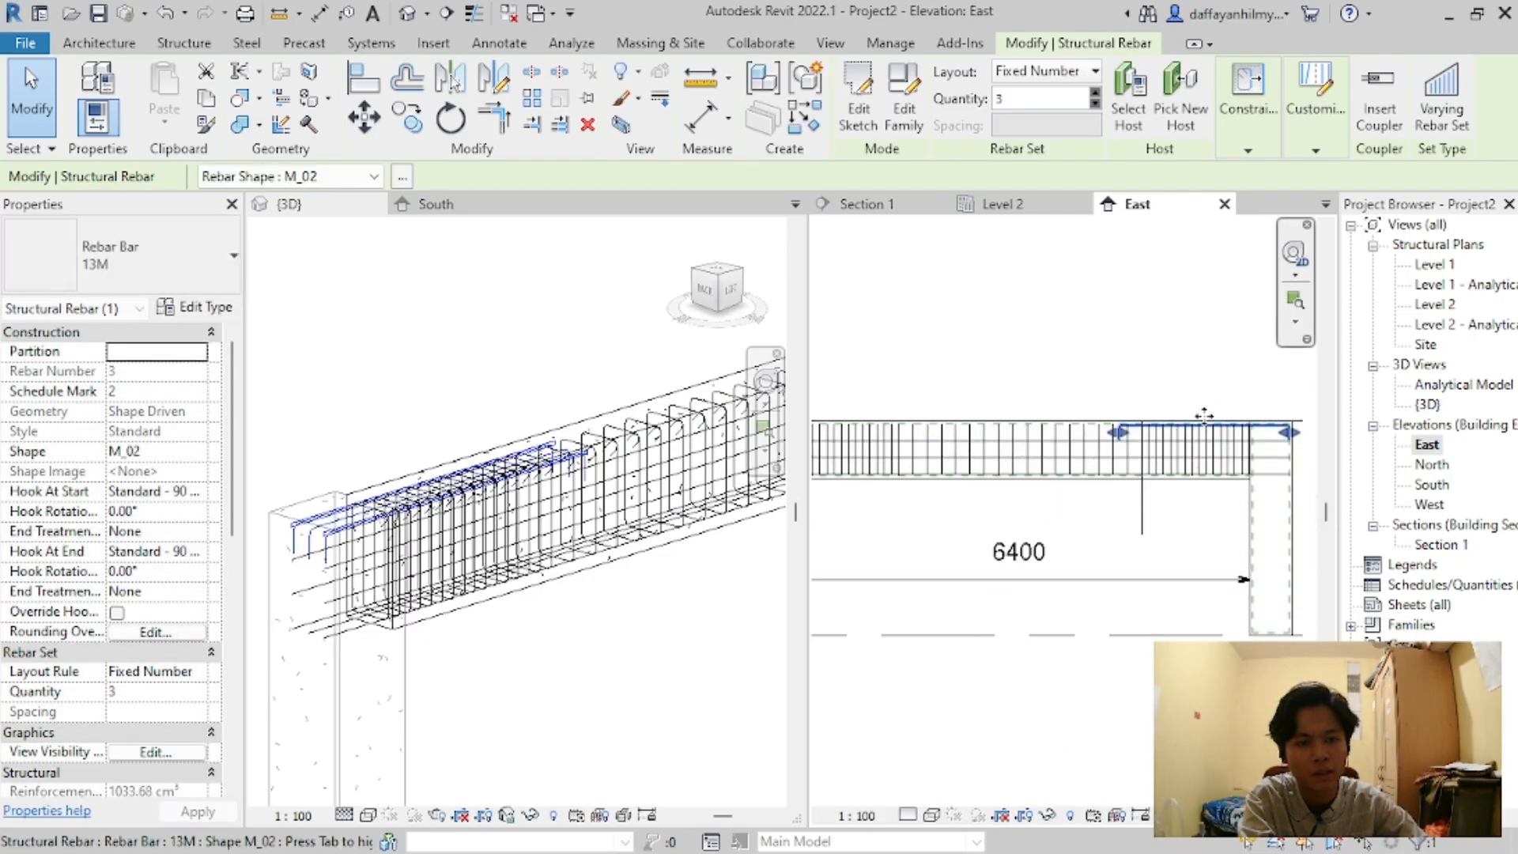
{"action": "scroll", "coordinate": [1024, 445], "scroll_direction": "up", "scroll_amount": 4}
{"action": "scroll", "coordinate": [1000, 464], "scroll_direction": "up", "scroll_amount": 2}
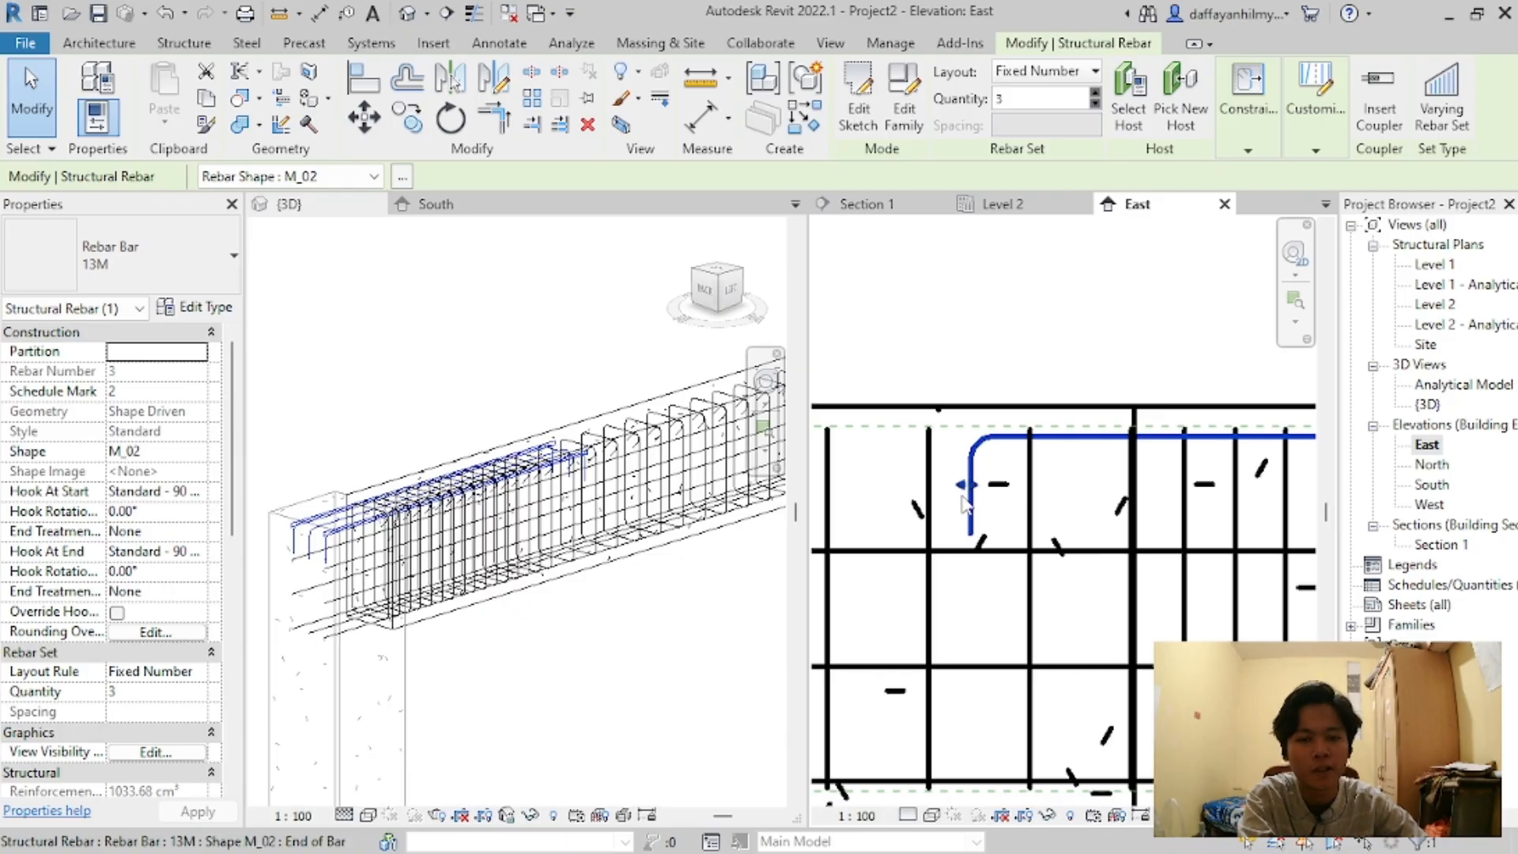
{"action": "left_click_drag", "start_coordinate": [974, 490], "coordinate": [1131, 492]}
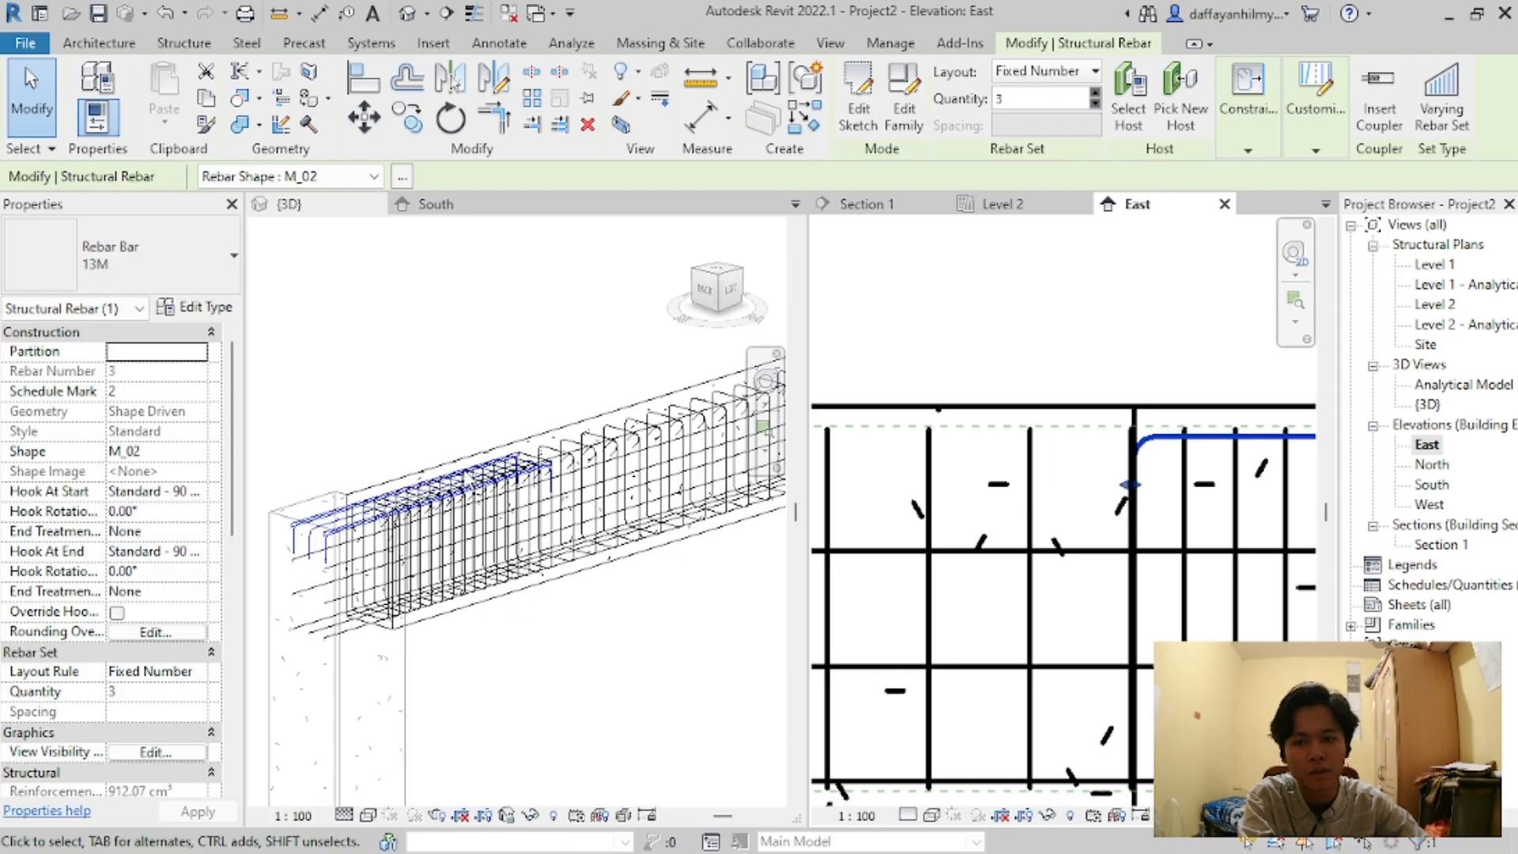
{"action": "scroll", "coordinate": [529, 422], "scroll_direction": "down", "scroll_amount": 2}
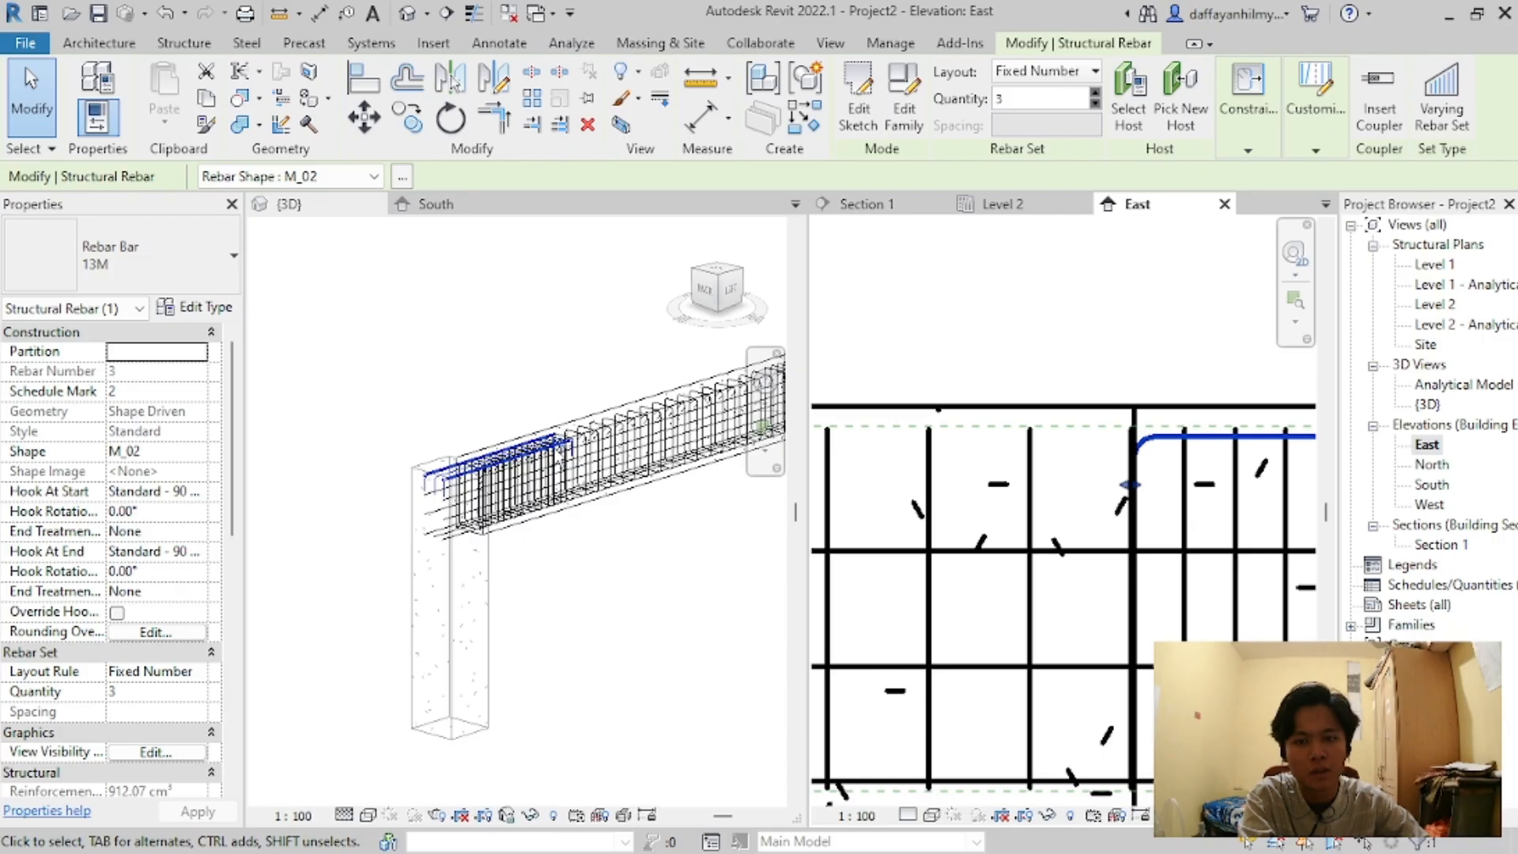
Step: Examine the shortened top bars and their hooked ends in the South elevation and from several angles in the 3D view
{"action": "left_click", "coordinate": [590, 530]}
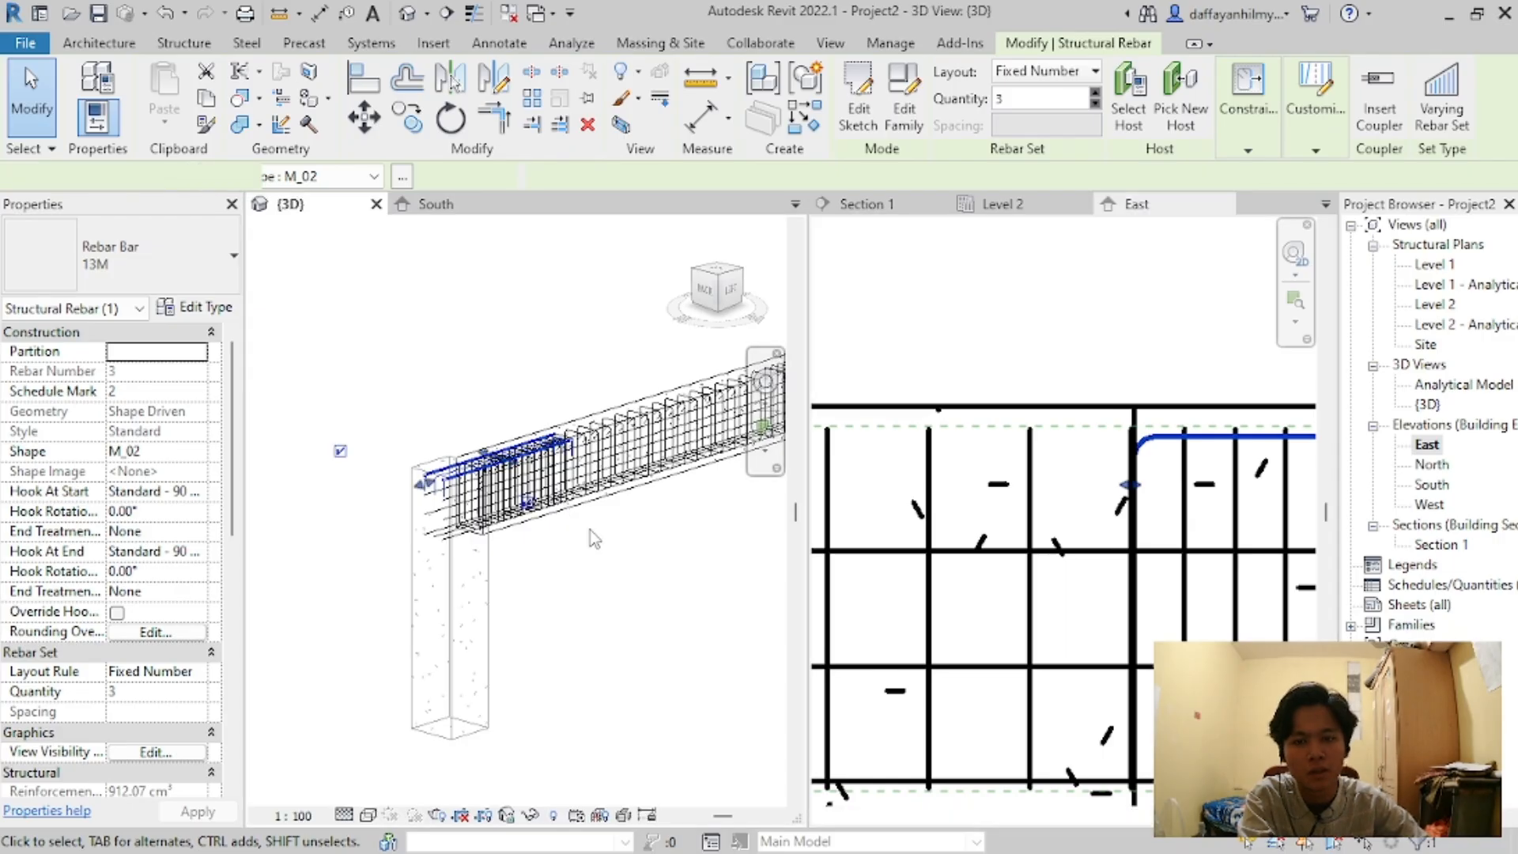
{"action": "left_click", "coordinate": [431, 203]}
{"action": "scroll", "coordinate": [394, 259], "scroll_direction": "up", "scroll_amount": 2}
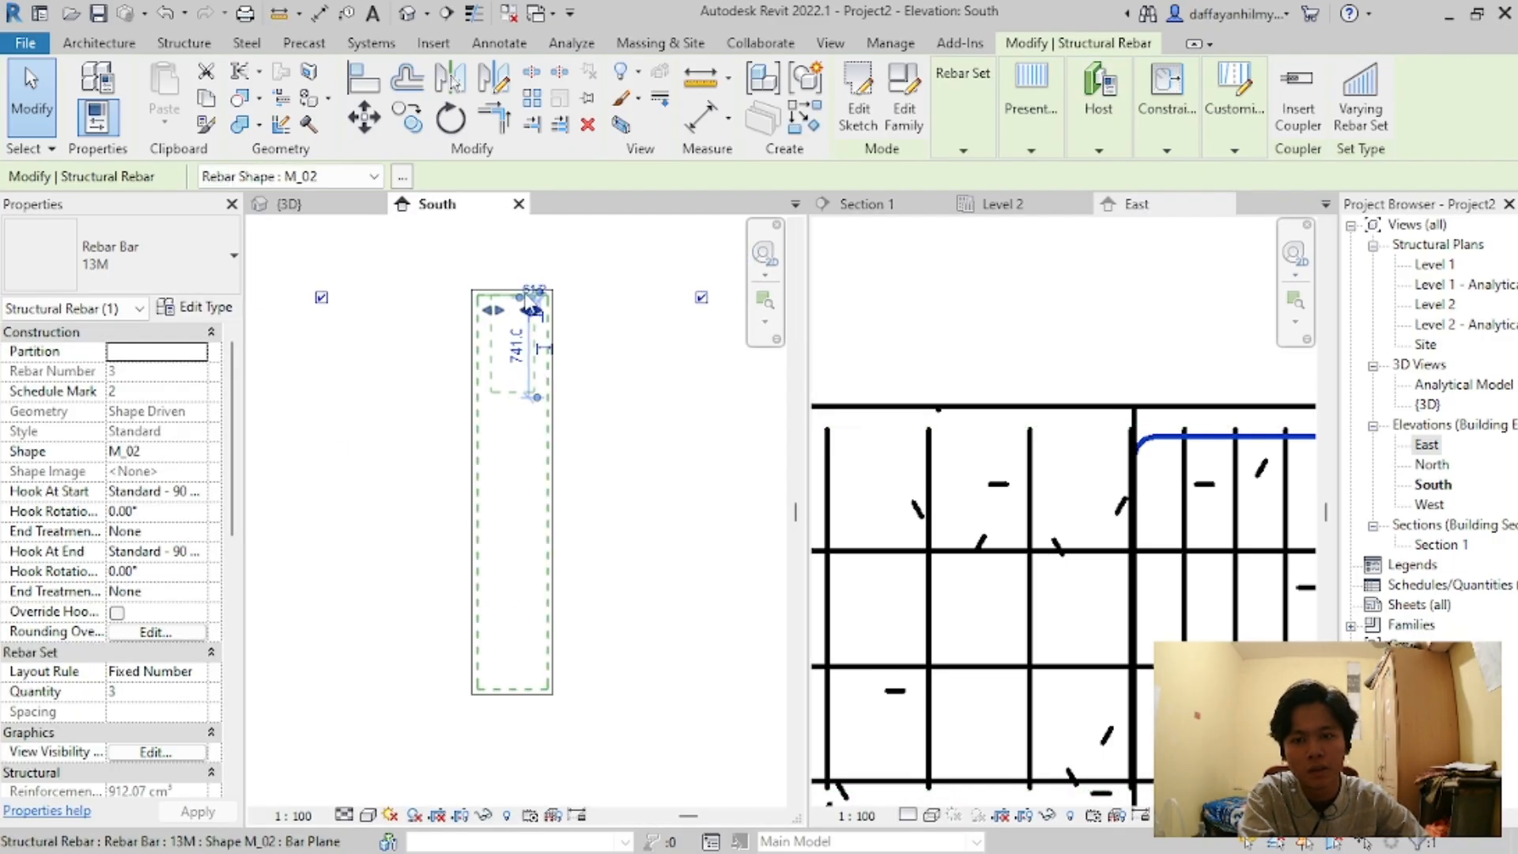
{"action": "left_click", "coordinate": [327, 206]}
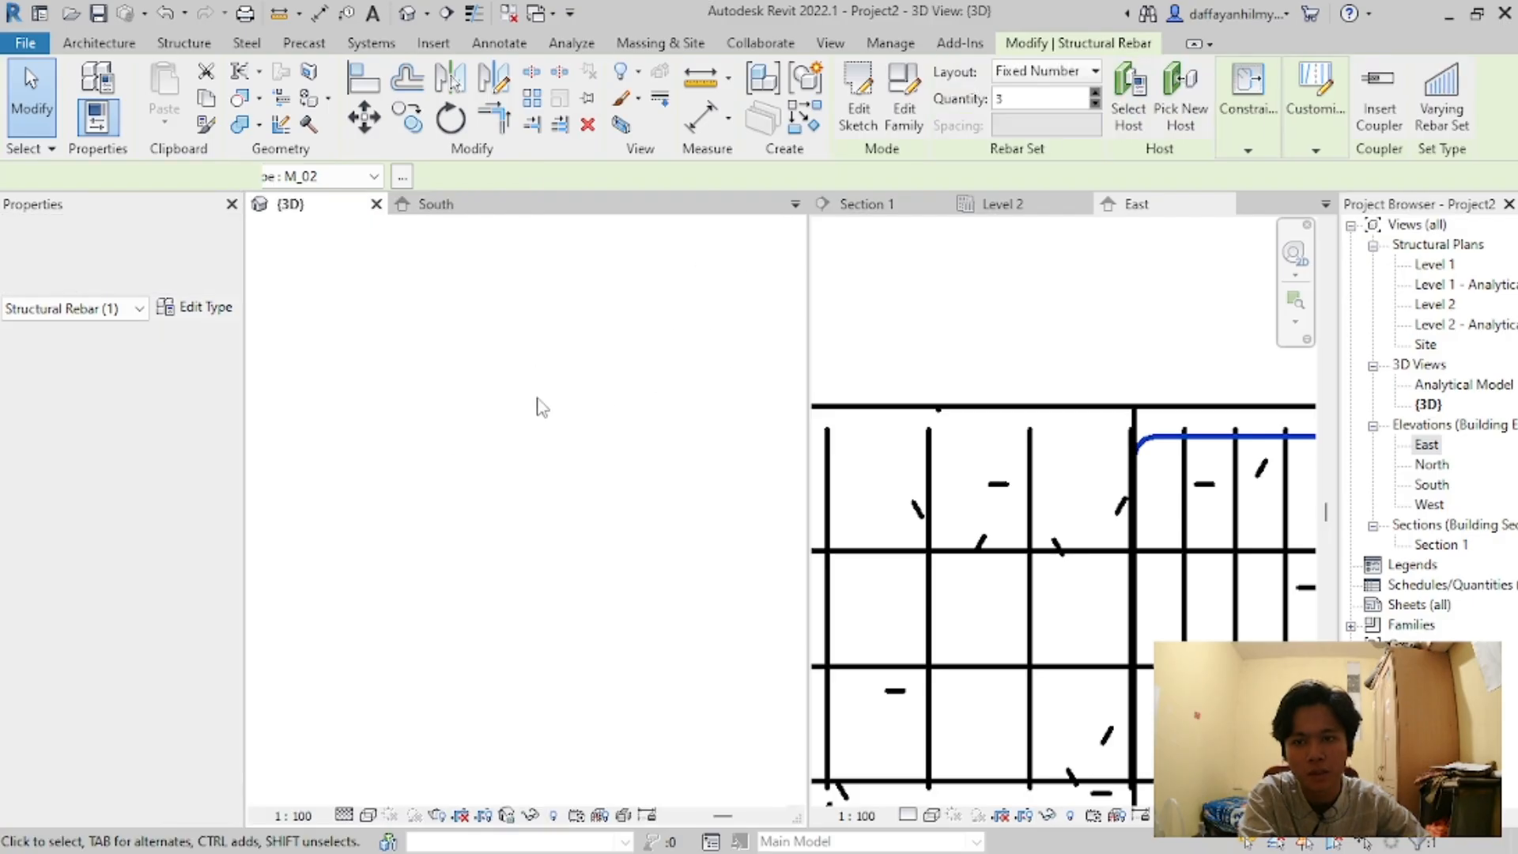
{"action": "middle_click_drag", "start_coordinate": [627, 563], "coordinate": [684, 482], "text": "shift"}
{"action": "middle_click_drag", "start_coordinate": [379, 345], "coordinate": [357, 419], "text": "shift"}
{"action": "scroll", "coordinate": [435, 425], "scroll_direction": "down", "scroll_amount": 3}
{"action": "scroll", "coordinate": [341, 414], "scroll_direction": "up", "scroll_amount": 6}
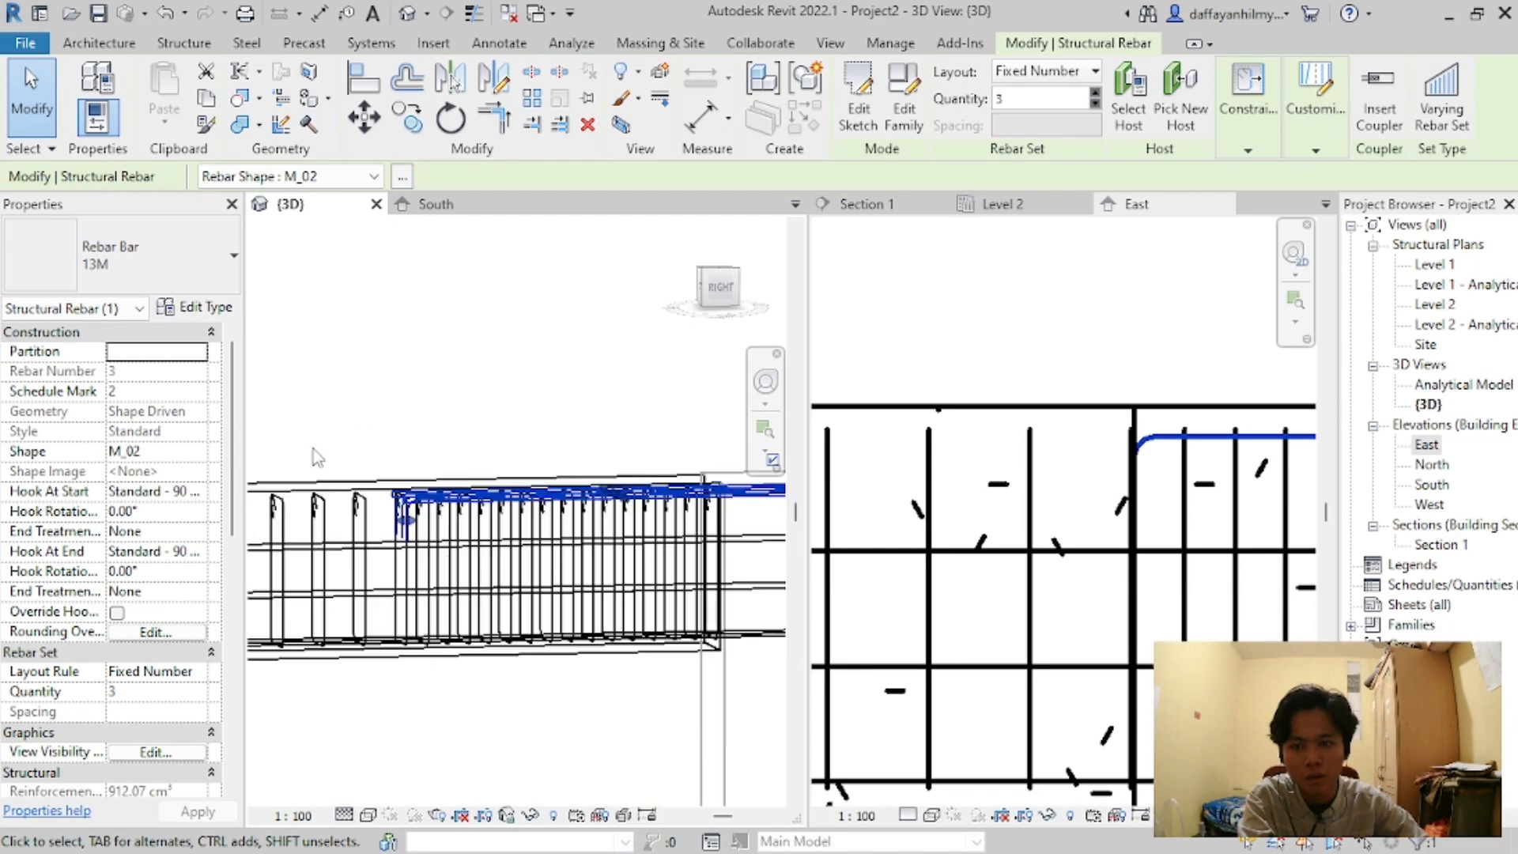
{"action": "middle_click_drag", "start_coordinate": [483, 572], "coordinate": [506, 605], "text": "shift"}
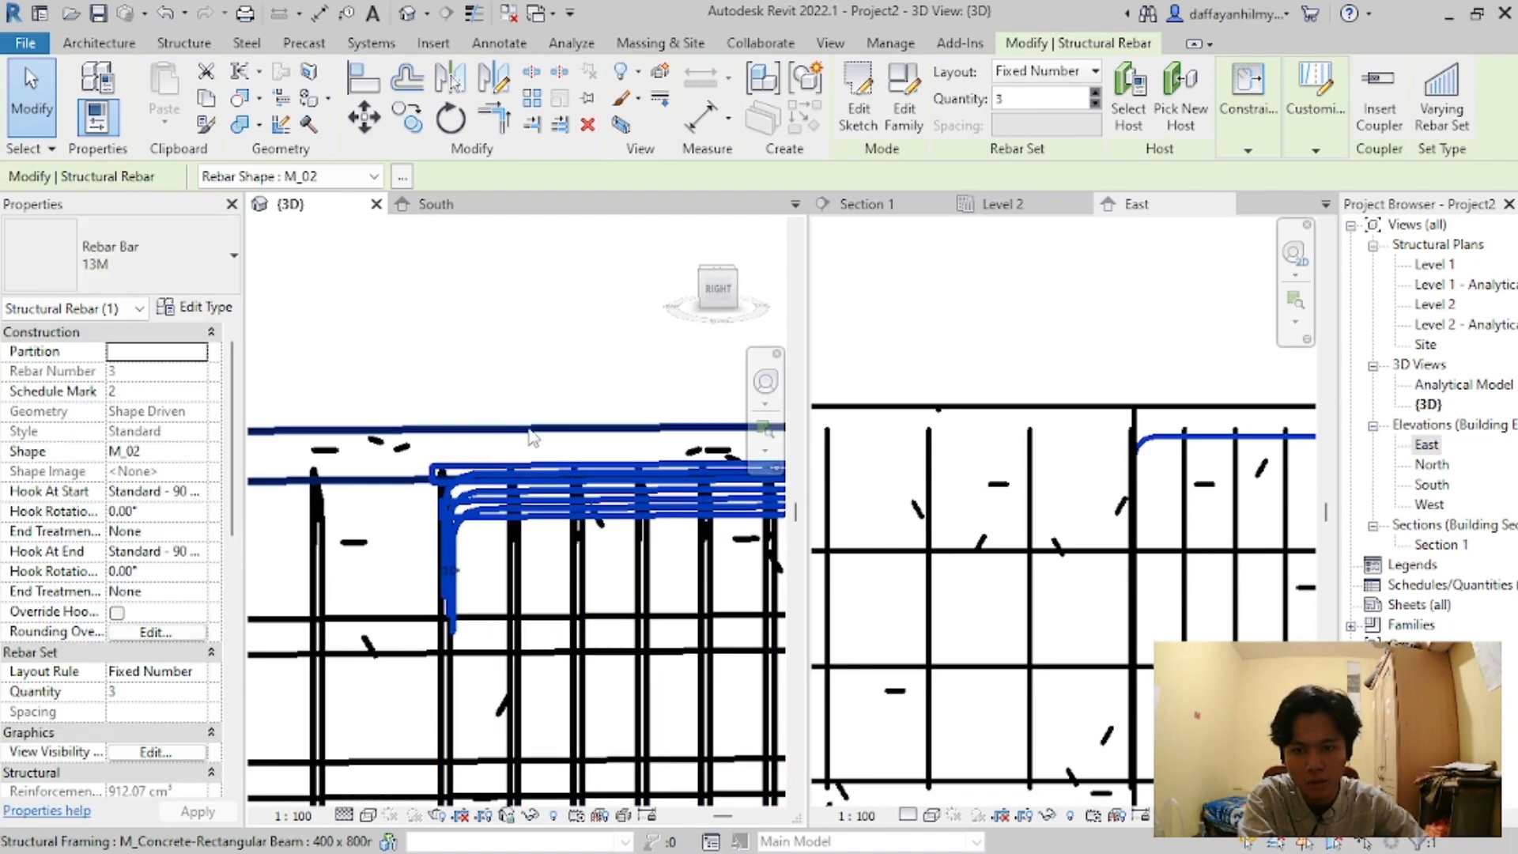
{"action": "scroll", "coordinate": [1160, 480], "scroll_direction": "up", "scroll_amount": 2}
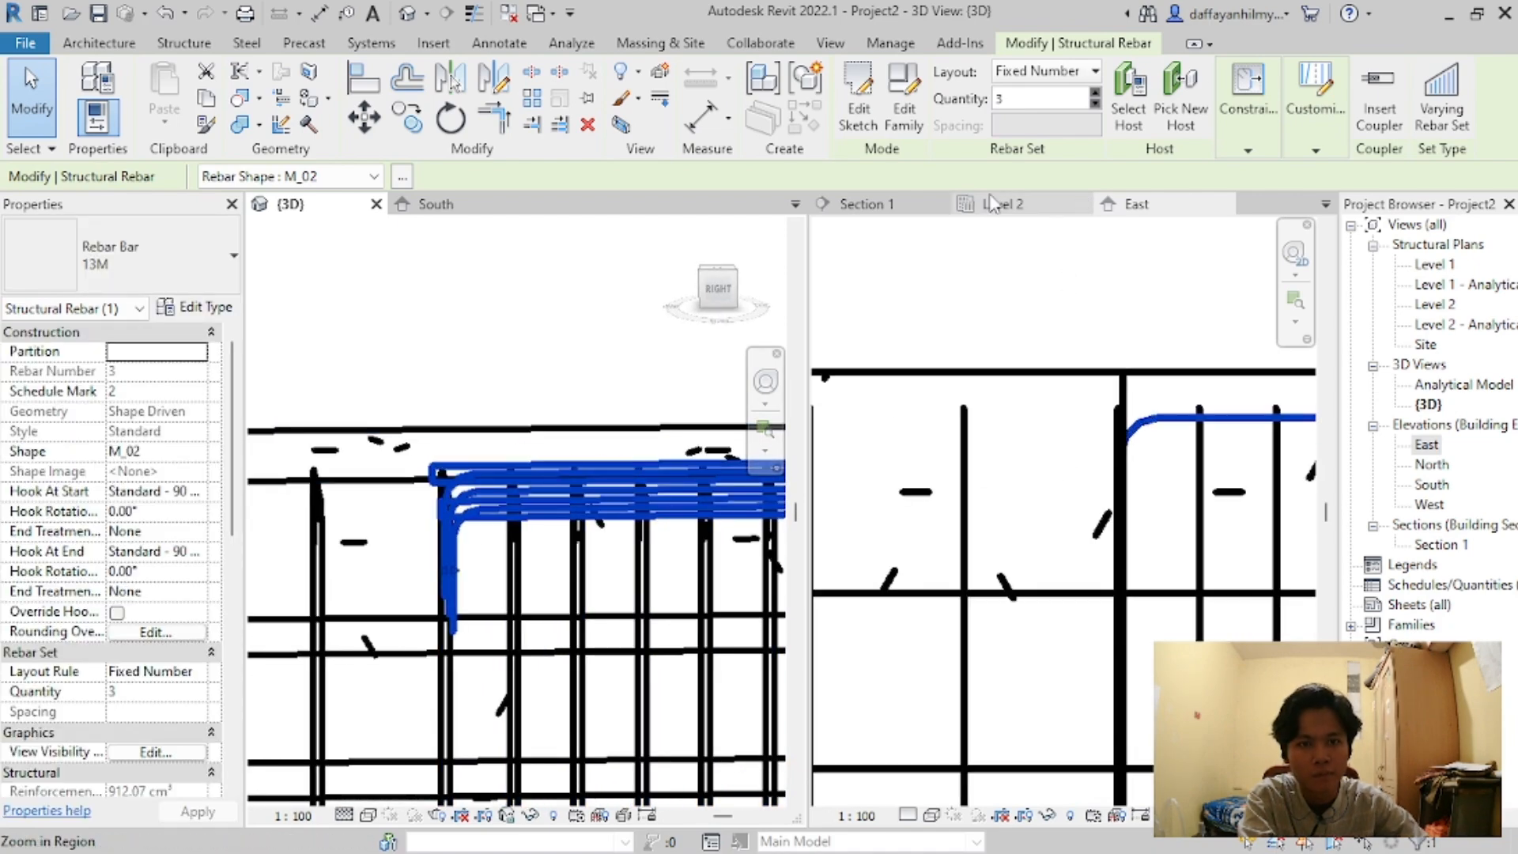
Step: Check the shortened top bars in Section 1, the Level 2 plan and the East elevation
{"action": "left_click", "coordinate": [867, 206]}
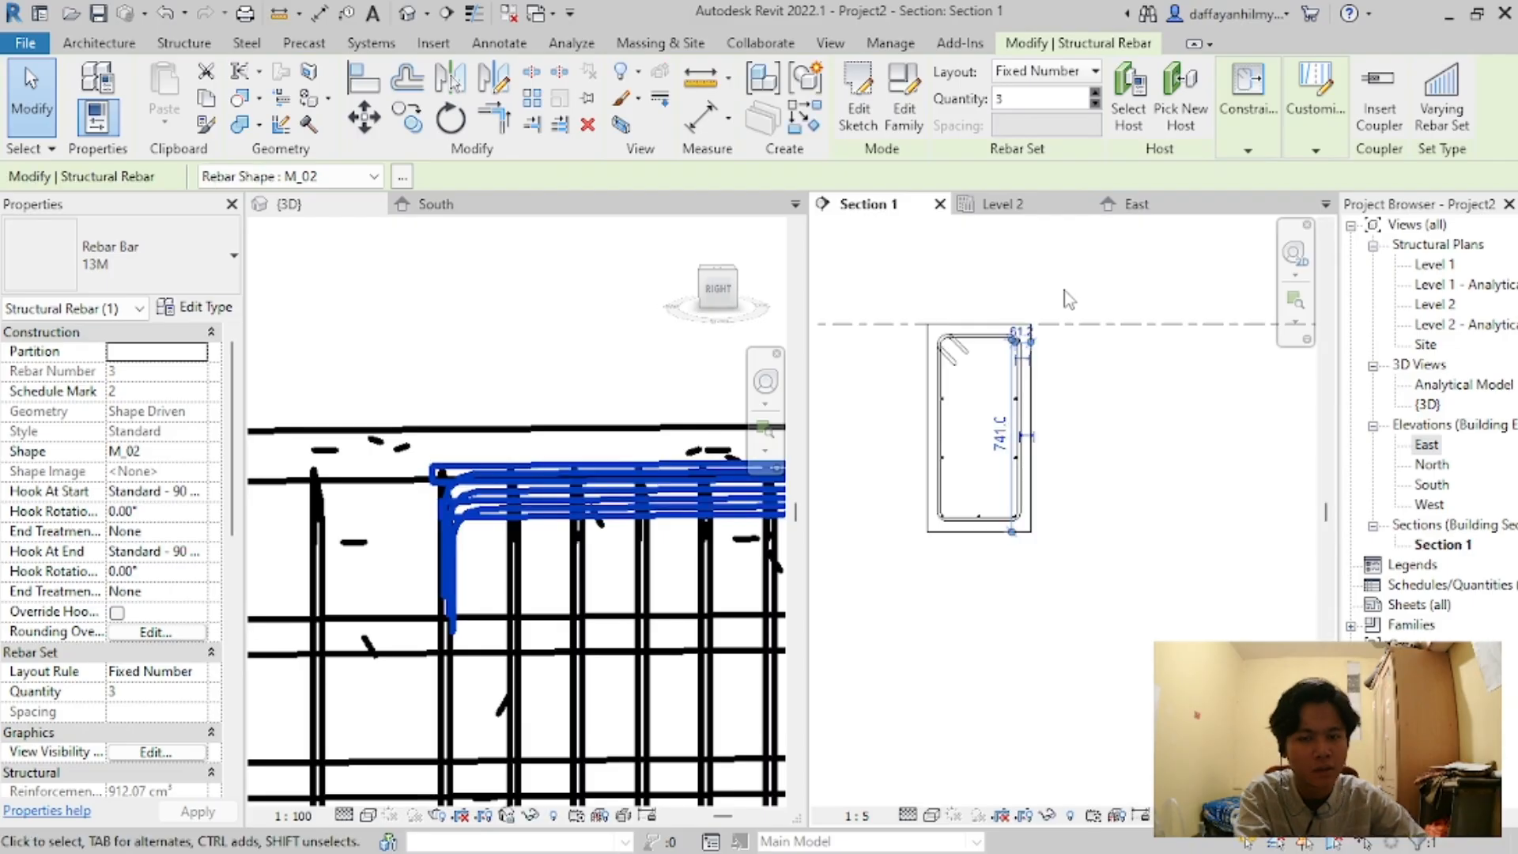
{"action": "left_click", "coordinate": [1006, 207]}
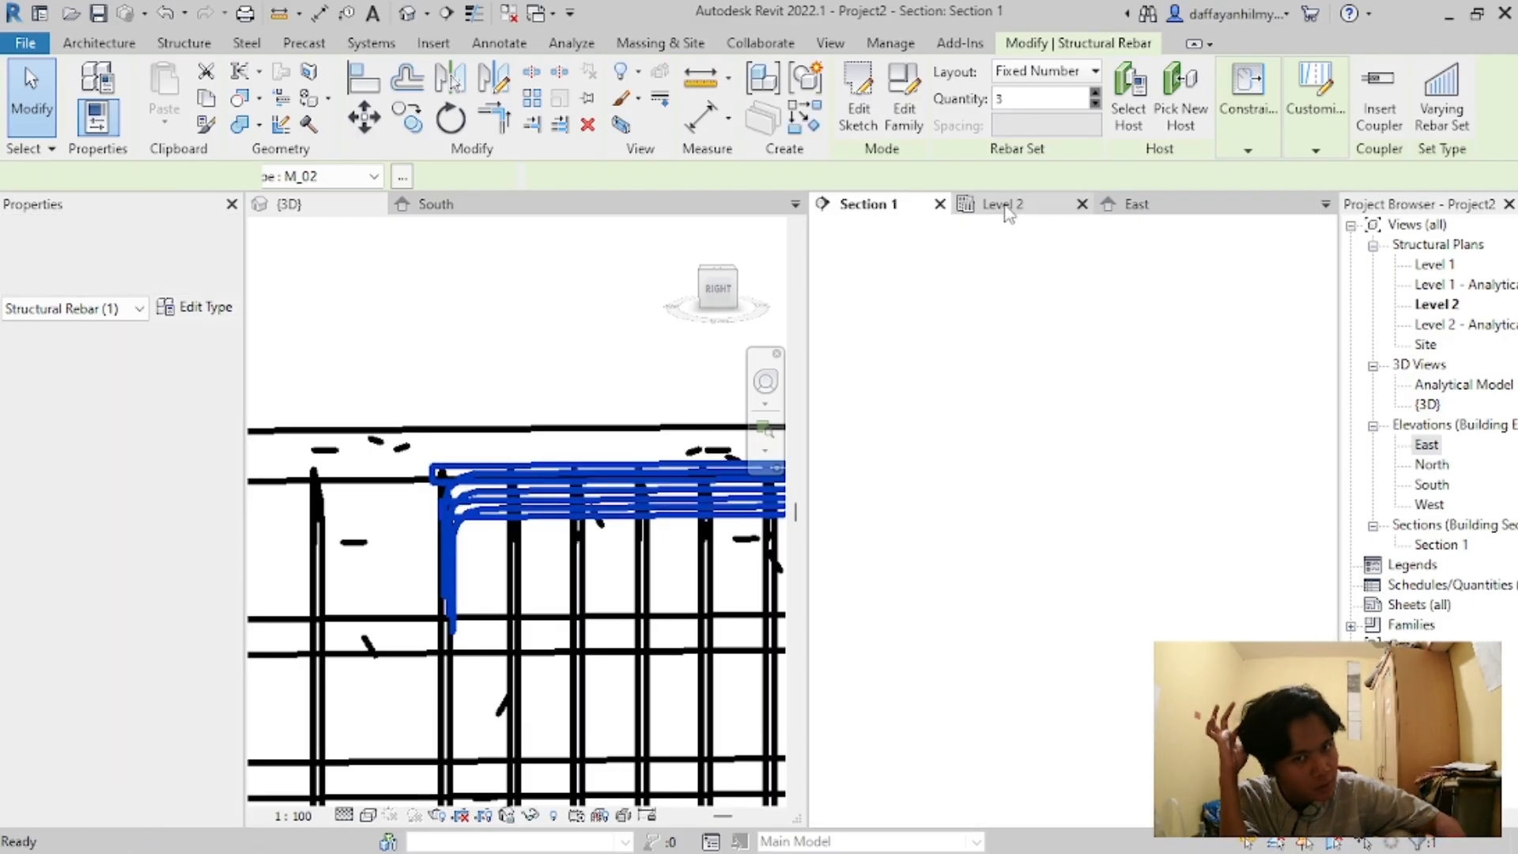
{"action": "left_click", "coordinate": [1130, 208]}
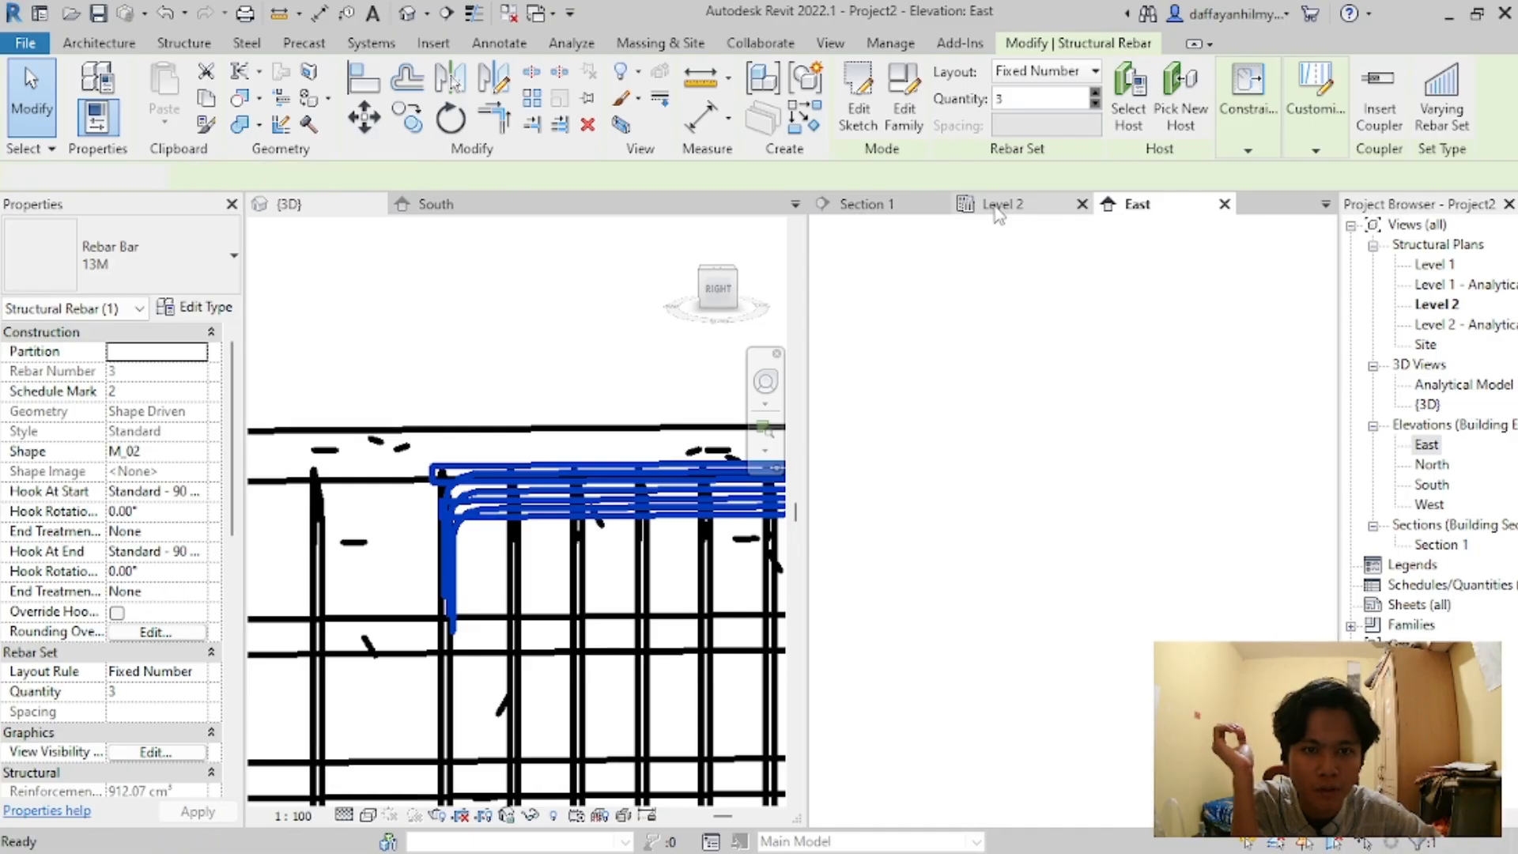
{"action": "left_click", "coordinate": [997, 207]}
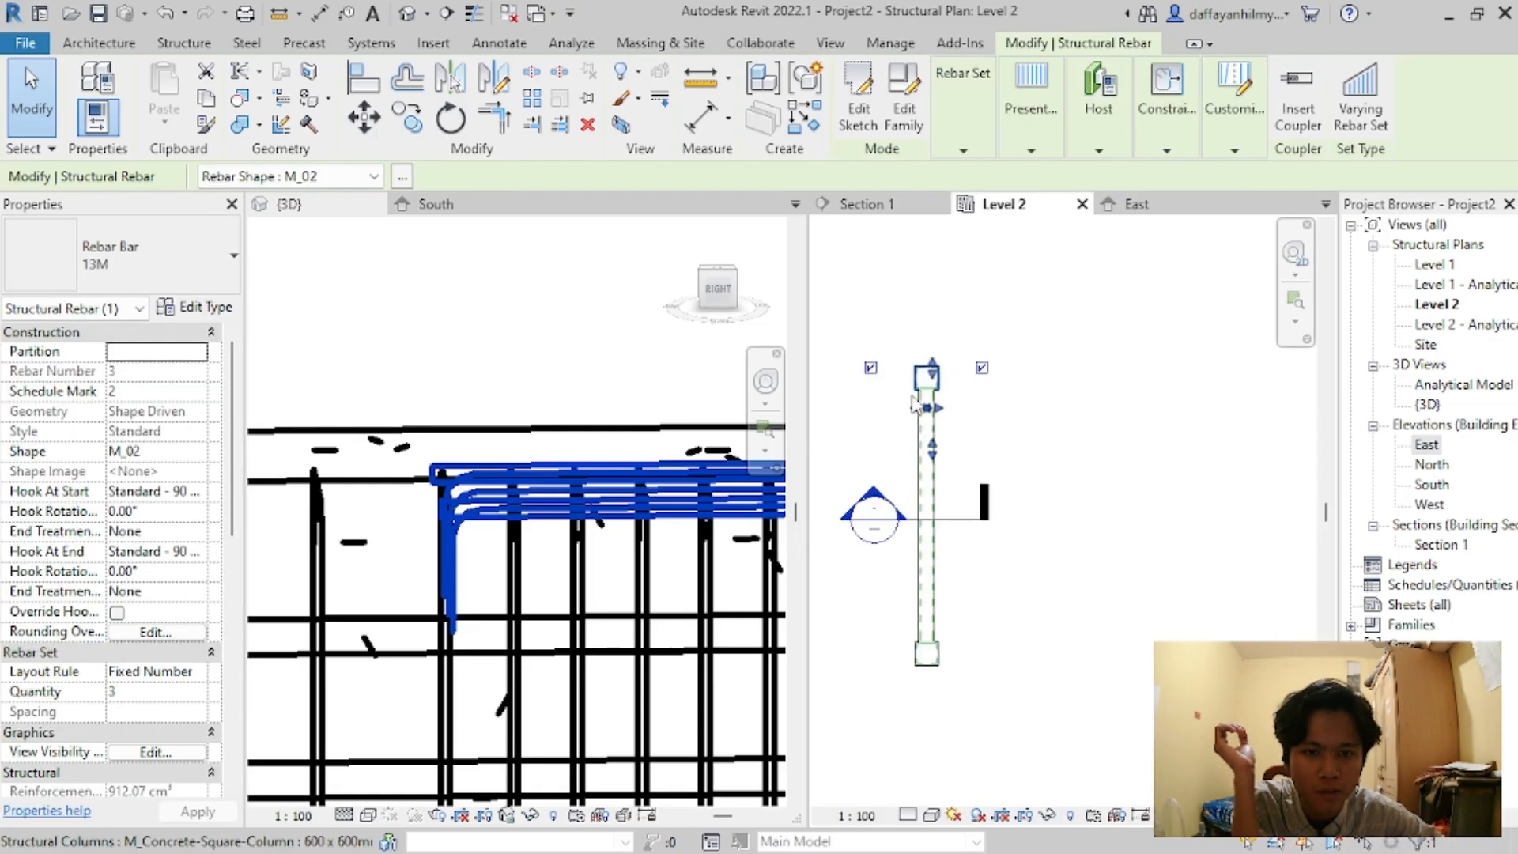
{"action": "scroll", "coordinate": [917, 407], "scroll_direction": "up", "scroll_amount": 6}
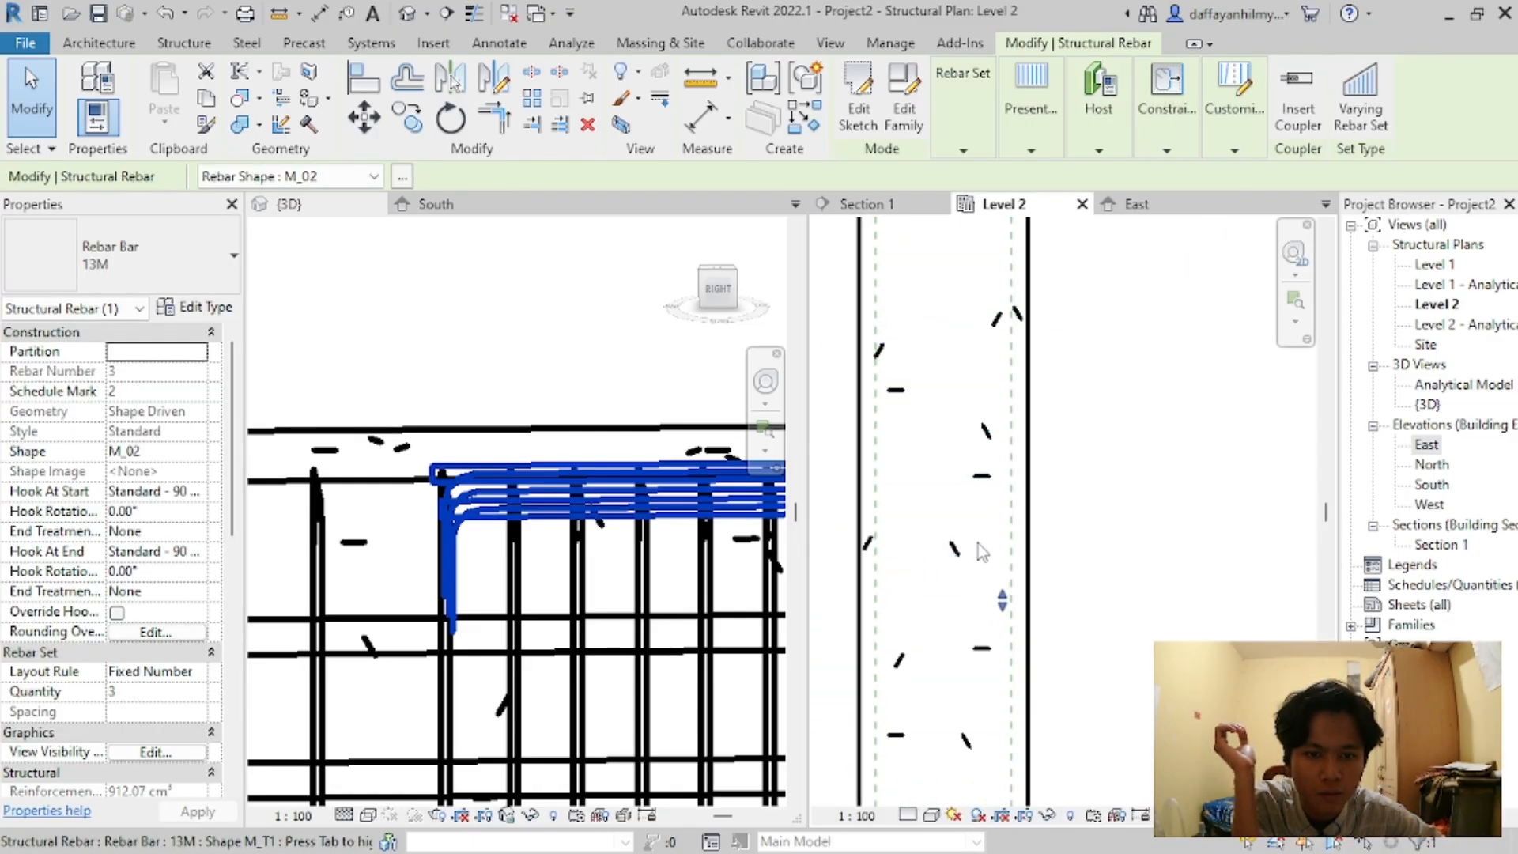
{"action": "scroll", "coordinate": [982, 551], "scroll_direction": "up", "scroll_amount": 2}
{"action": "scroll", "coordinate": [992, 423], "scroll_direction": "up", "scroll_amount": 2}
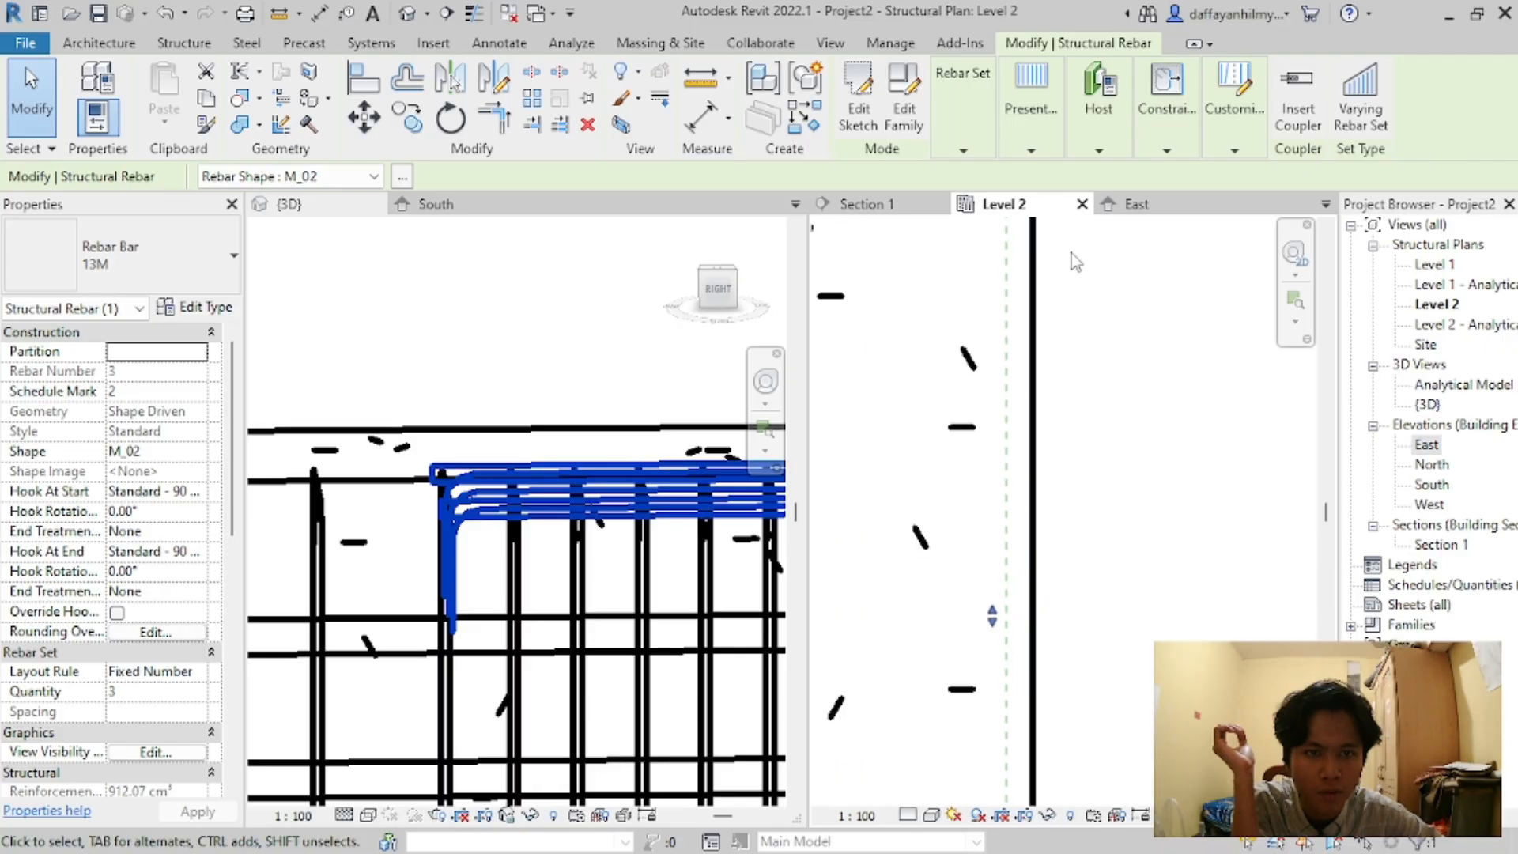
{"action": "left_click", "coordinate": [1113, 210]}
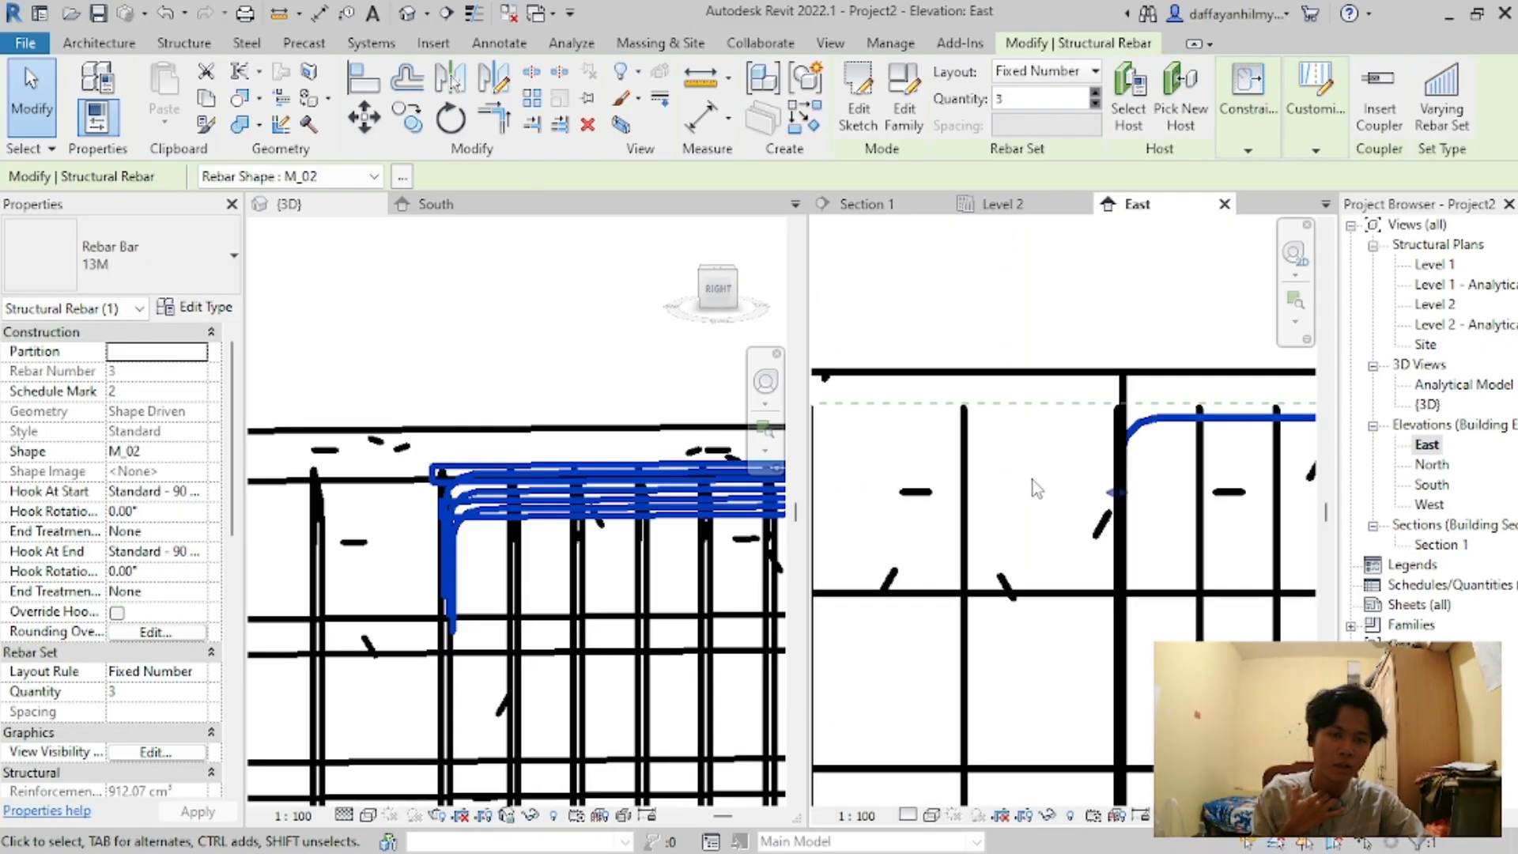
Step: Set the South elevation's visual style to Wireframe and inspect the beam's reinforcement inside the column outline
{"action": "scroll", "coordinate": [928, 426], "scroll_direction": "down", "scroll_amount": 1}
{"action": "scroll", "coordinate": [514, 322], "scroll_direction": "down", "scroll_amount": 1}
{"action": "left_click", "coordinate": [424, 204]}
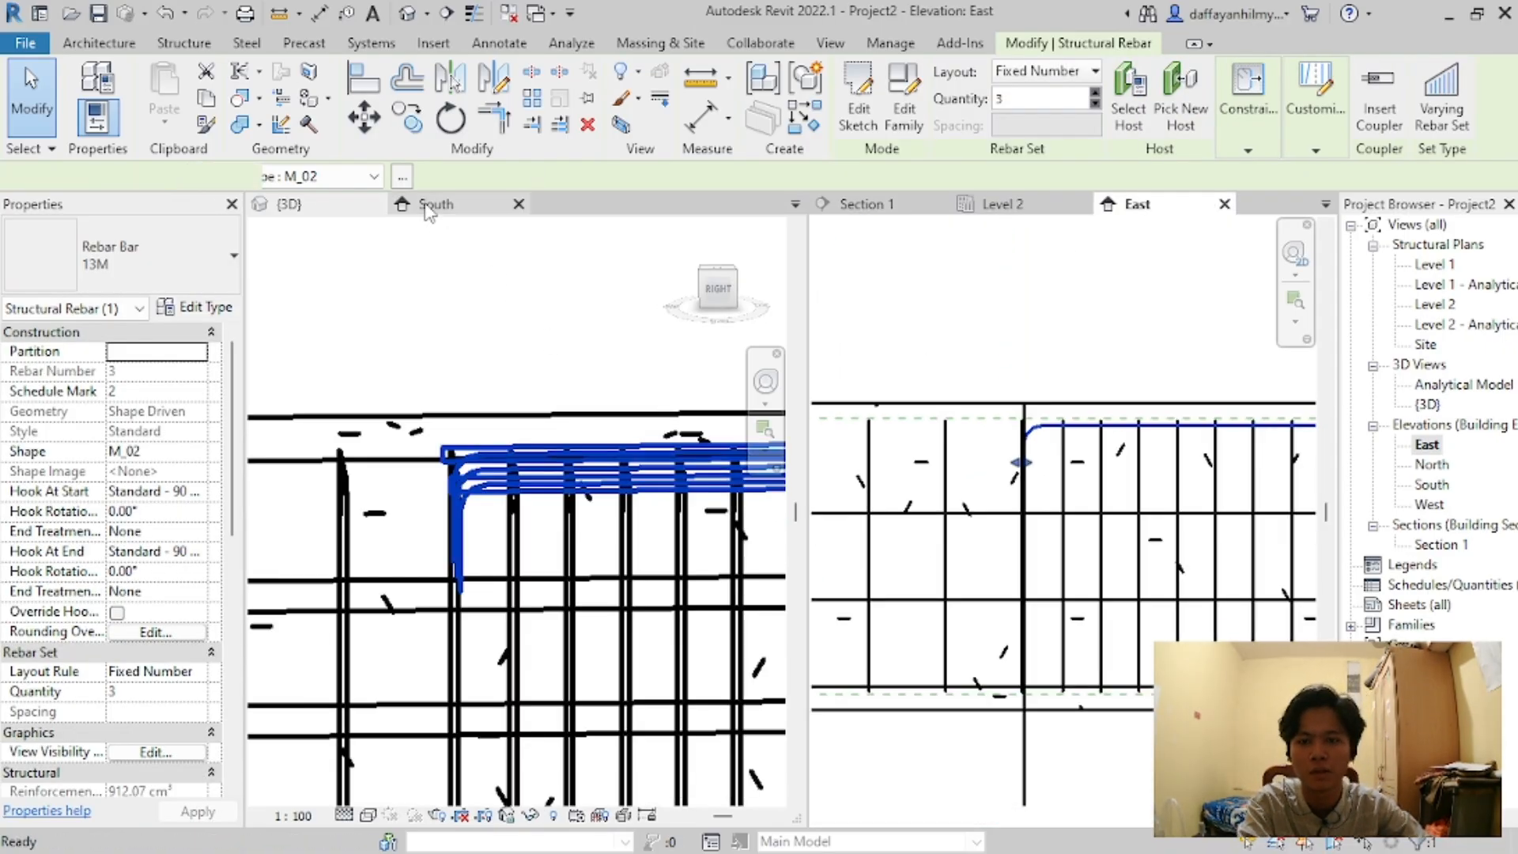
{"action": "scroll", "coordinate": [607, 443], "scroll_direction": "down", "scroll_amount": 4}
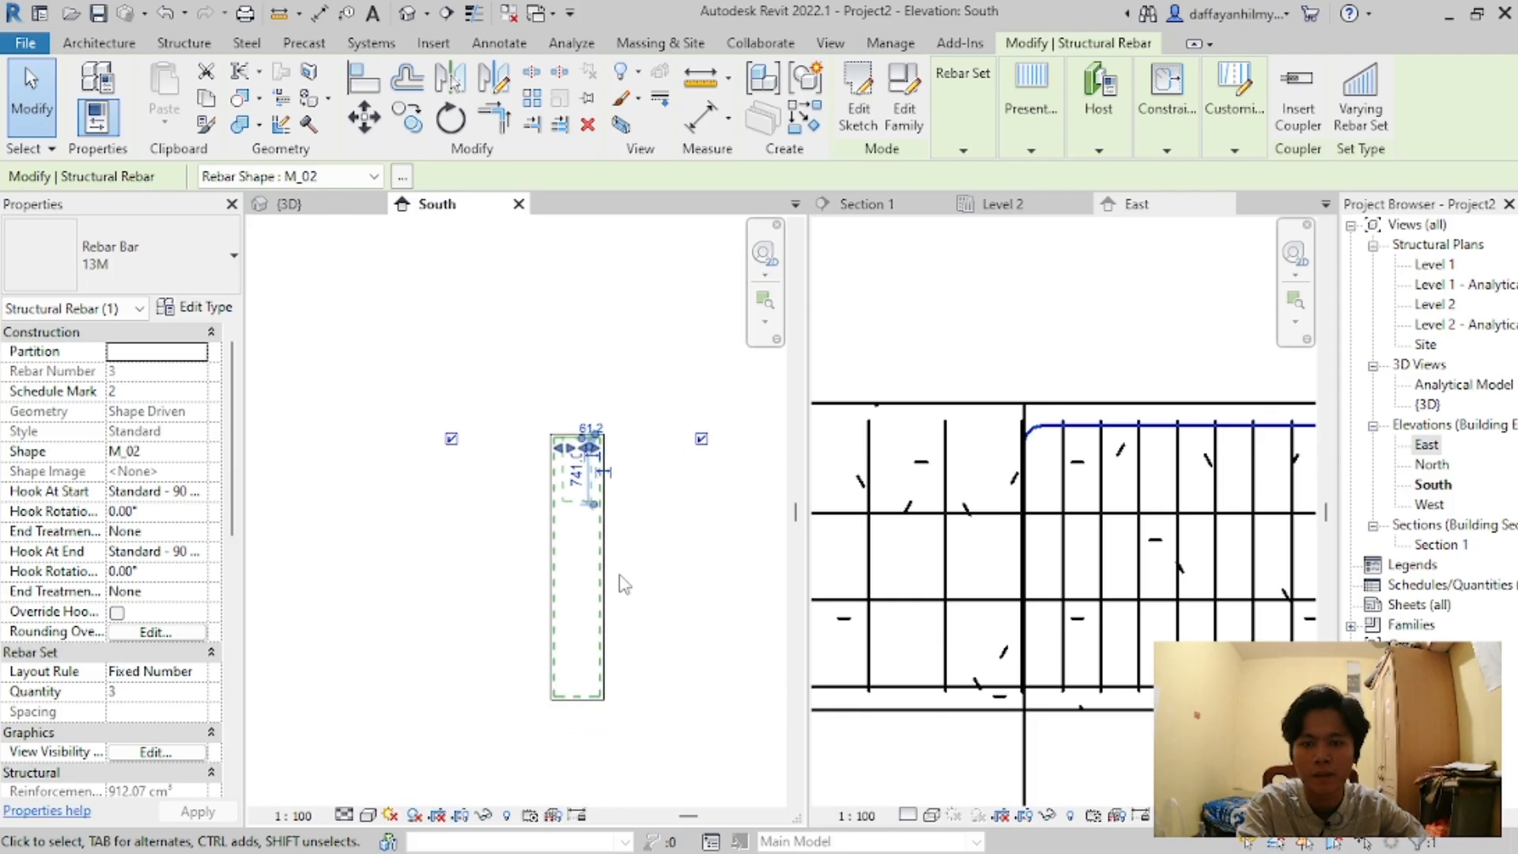
{"action": "left_click", "coordinate": [345, 815]}
{"action": "left_click", "coordinate": [368, 815]}
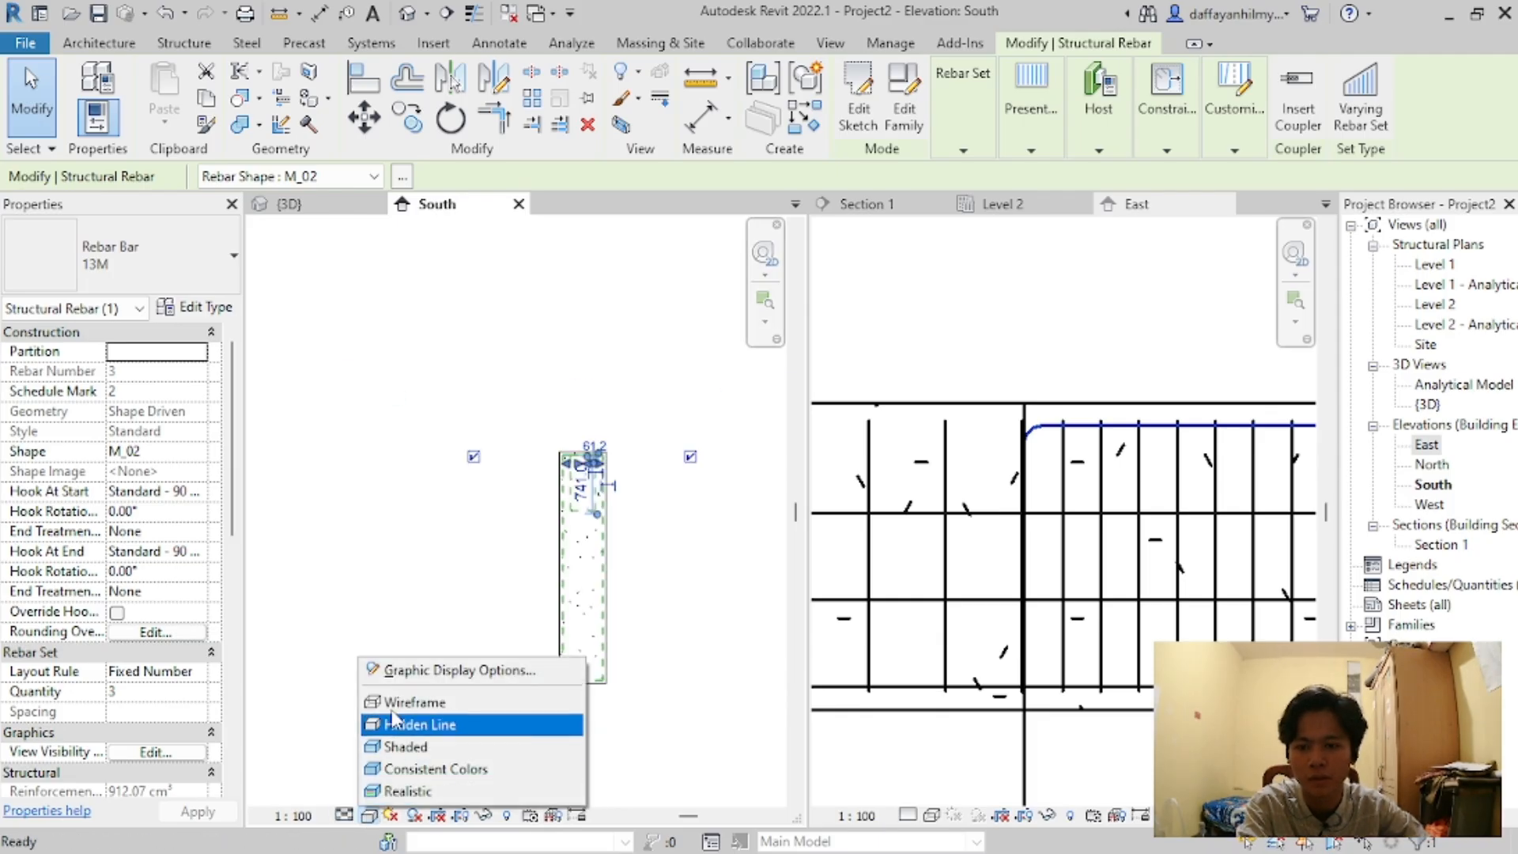
{"action": "left_click", "coordinate": [412, 722]}
{"action": "left_click", "coordinate": [674, 529]}
{"action": "scroll", "coordinate": [571, 494], "scroll_direction": "up", "scroll_amount": 4}
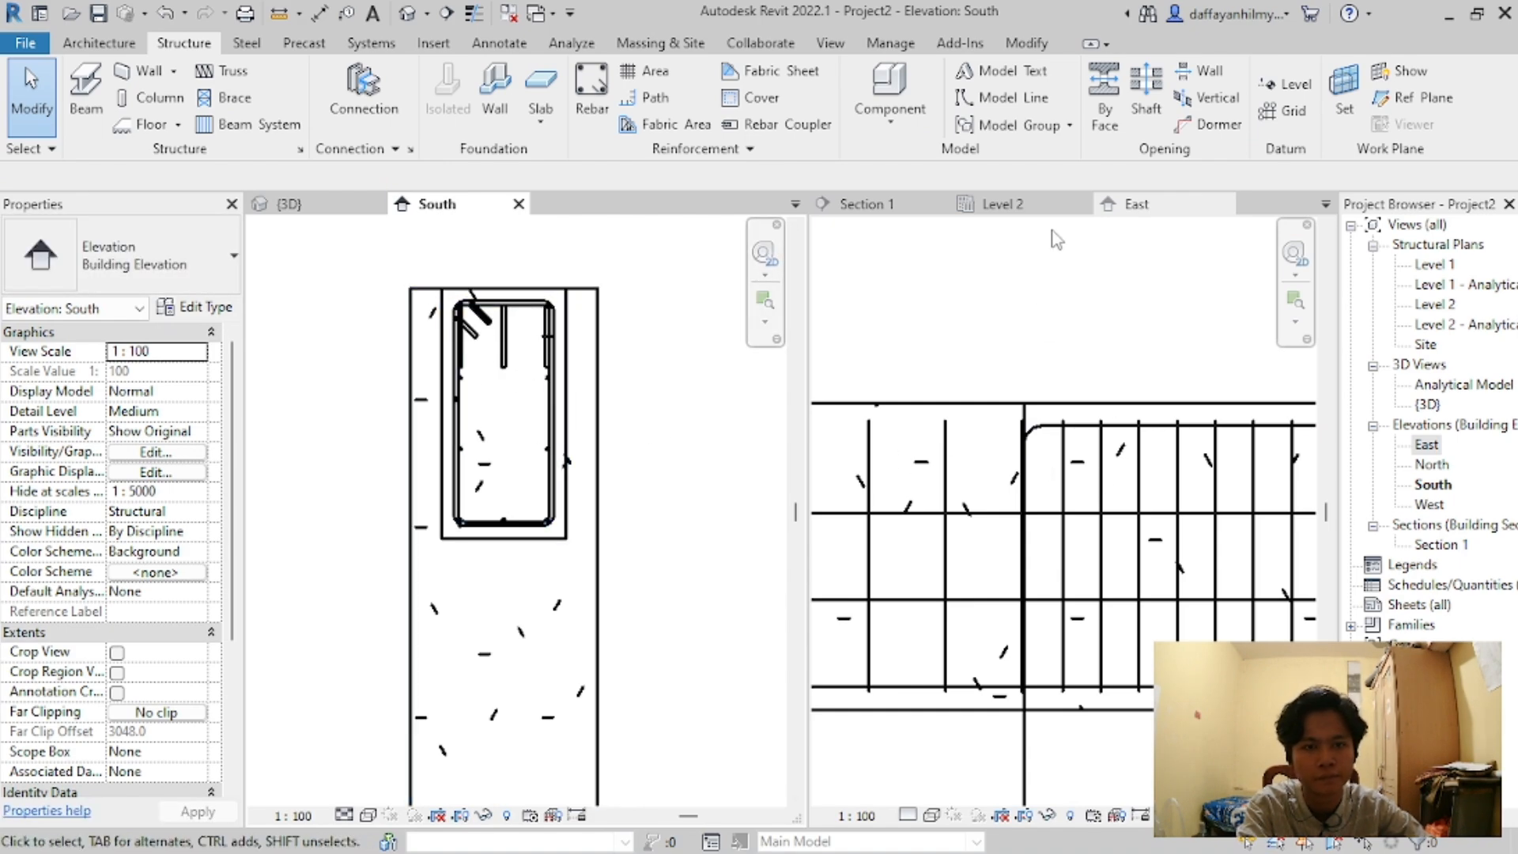
Step: Exclude the first and last bars from the shortened top three-bar set in the 3D view, keeping only the middle bar
{"action": "left_click", "coordinate": [336, 207]}
{"action": "scroll", "coordinate": [487, 504], "scroll_direction": "down", "scroll_amount": 6}
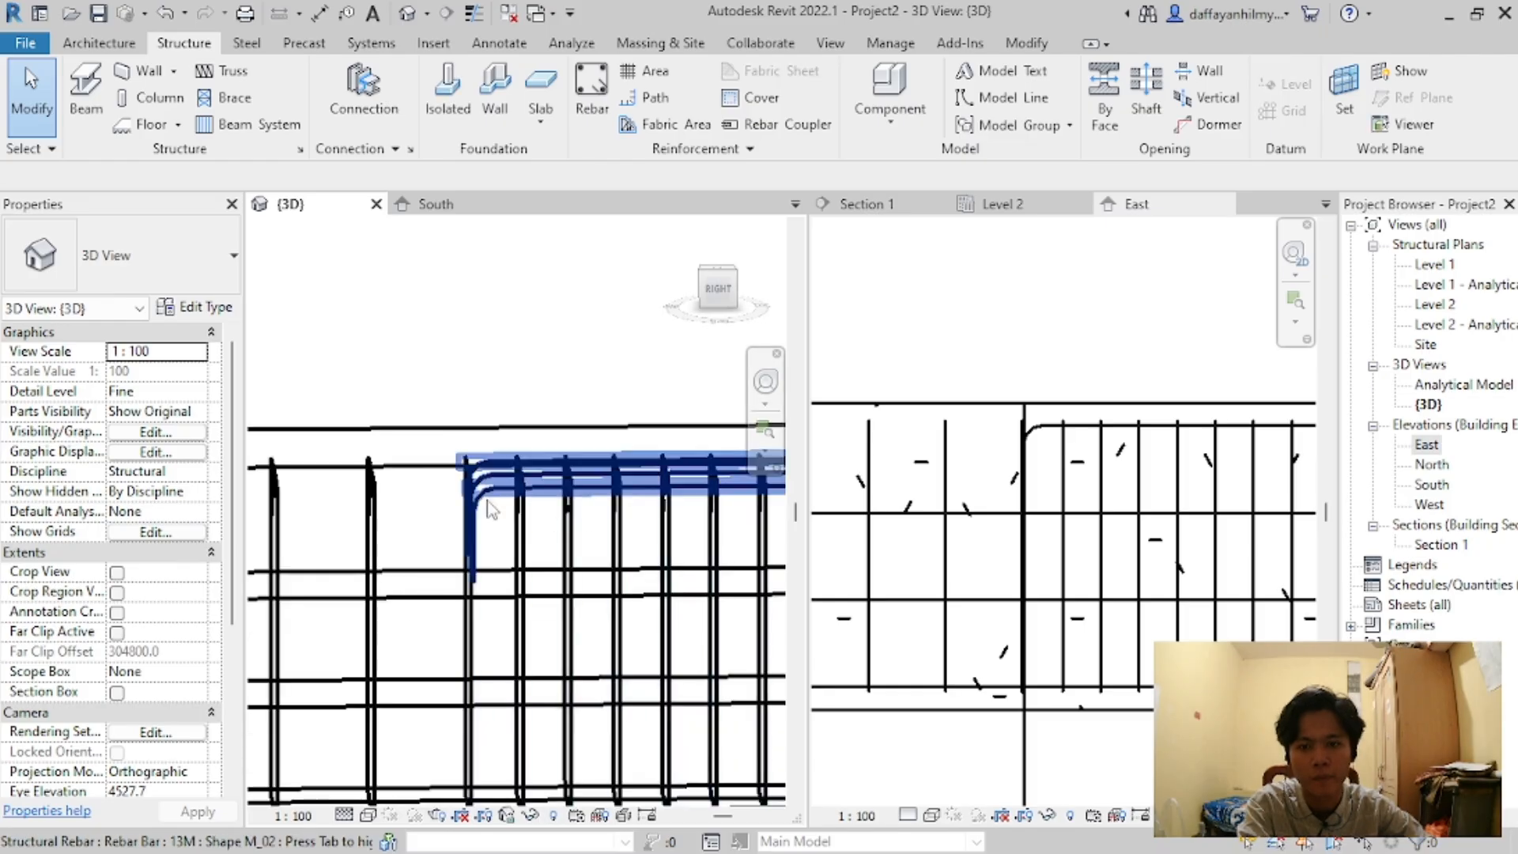
{"action": "middle_click_drag", "start_coordinate": [586, 500], "coordinate": [625, 494], "text": "shift"}
{"action": "left_click", "coordinate": [623, 490]}
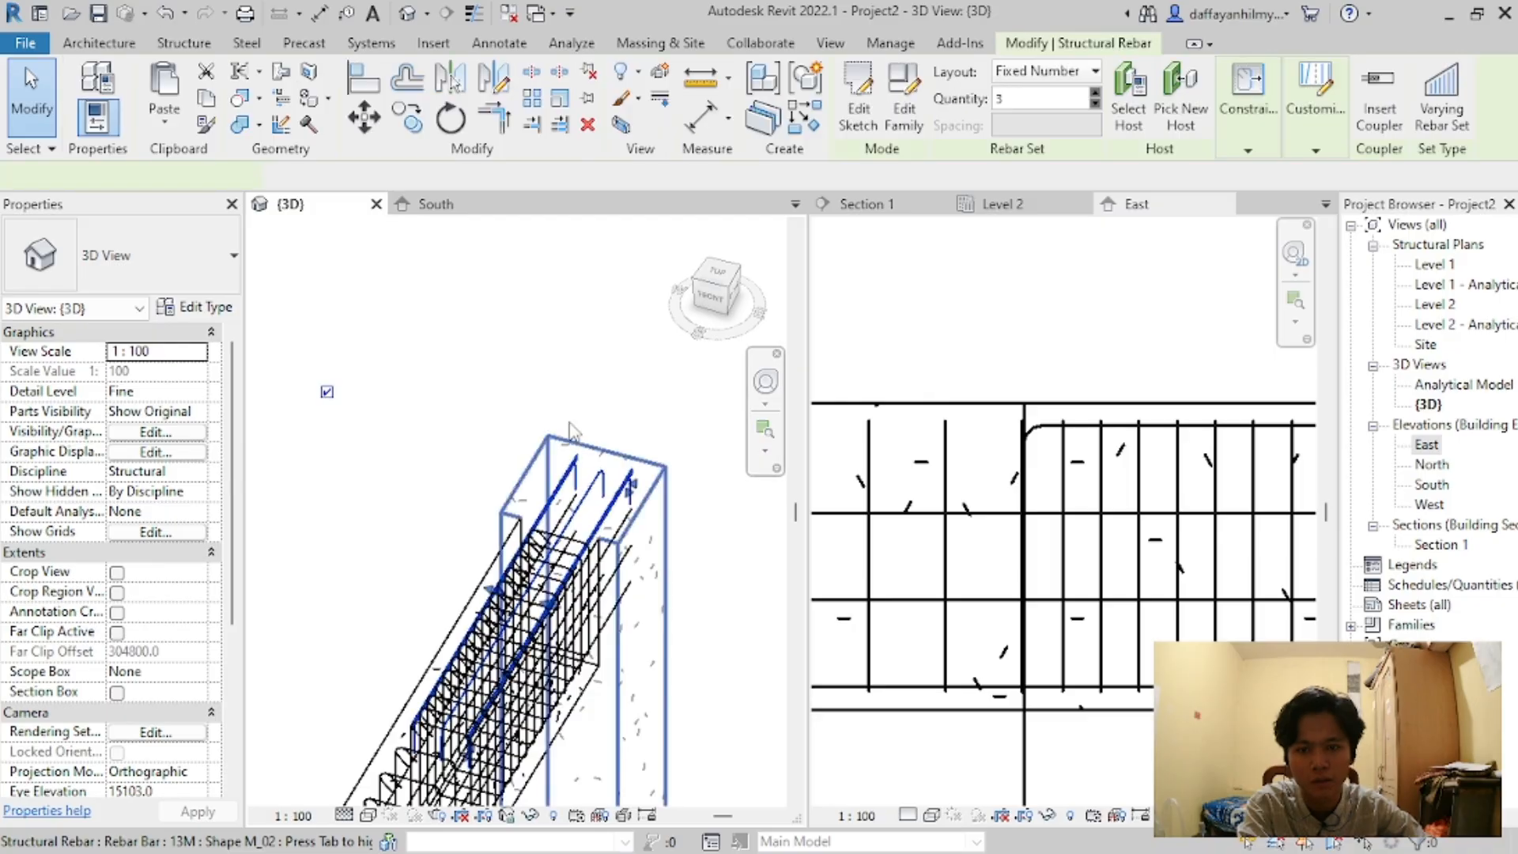
{"action": "left_click", "coordinate": [326, 392]}
{"action": "scroll", "coordinate": [466, 551], "scroll_direction": "down", "scroll_amount": 3}
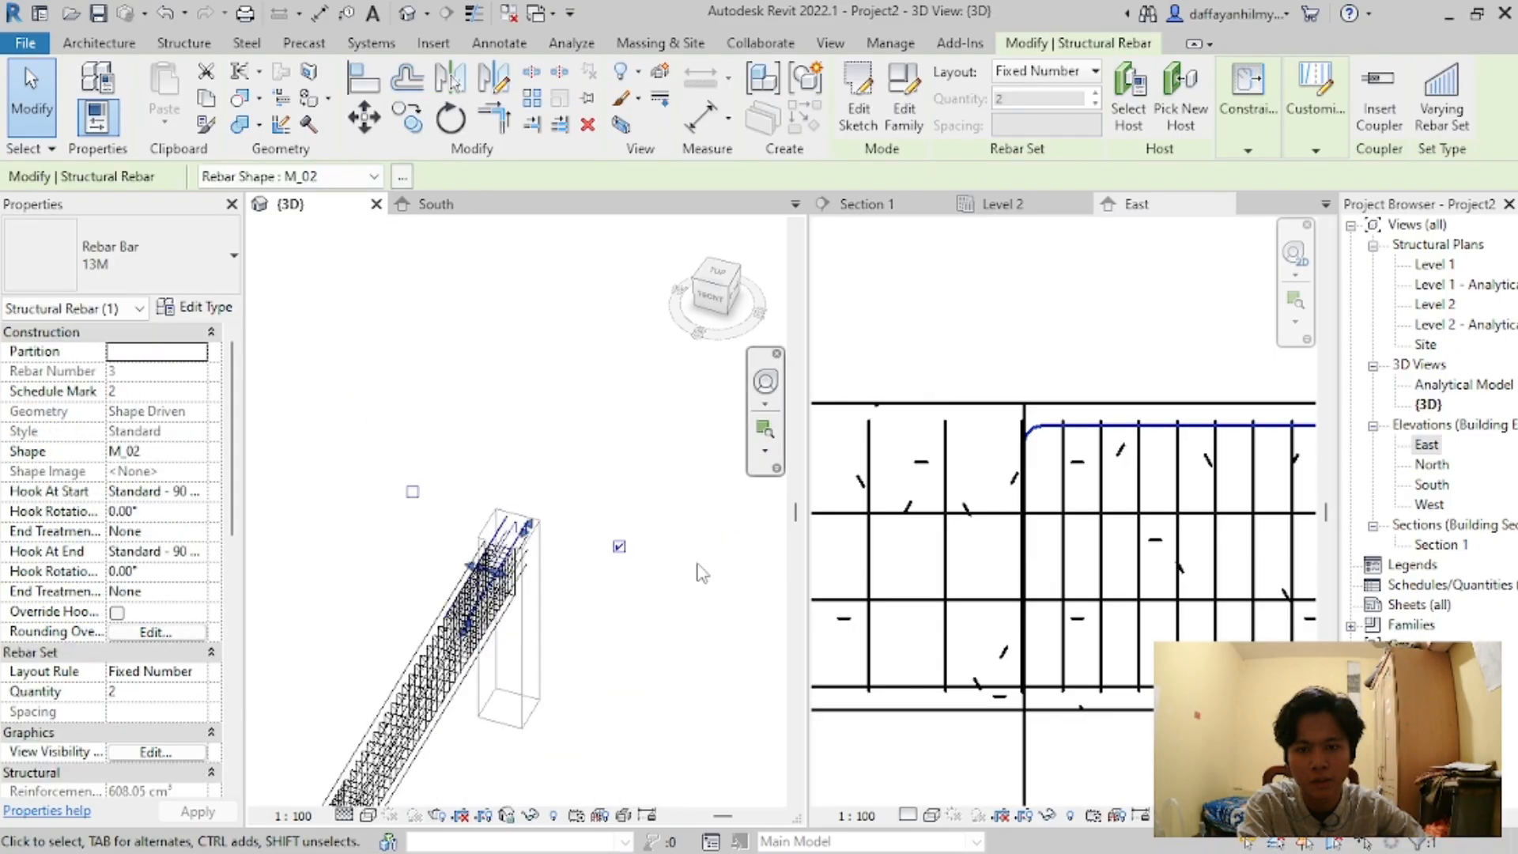
{"action": "left_click", "coordinate": [619, 546]}
{"action": "scroll", "coordinate": [554, 537], "scroll_direction": "up", "scroll_amount": 3}
{"action": "mouse_move", "coordinate": [537, 522]}
{"action": "middle_mouse_down", "text": "shift"}
{"action": "mouse_move", "coordinate": [515, 464]}
{"action": "mouse_move", "coordinate": [540, 551]}
{"action": "mouse_move", "coordinate": [553, 537]}
{"action": "middle_mouse_up", "text": "shift"}
{"action": "left_click", "coordinate": [512, 487]}
Step: Examine the bar arrangement inside the stirrup in Section 1 and along the whole beam in the 3D view
{"action": "left_click", "coordinate": [867, 203]}
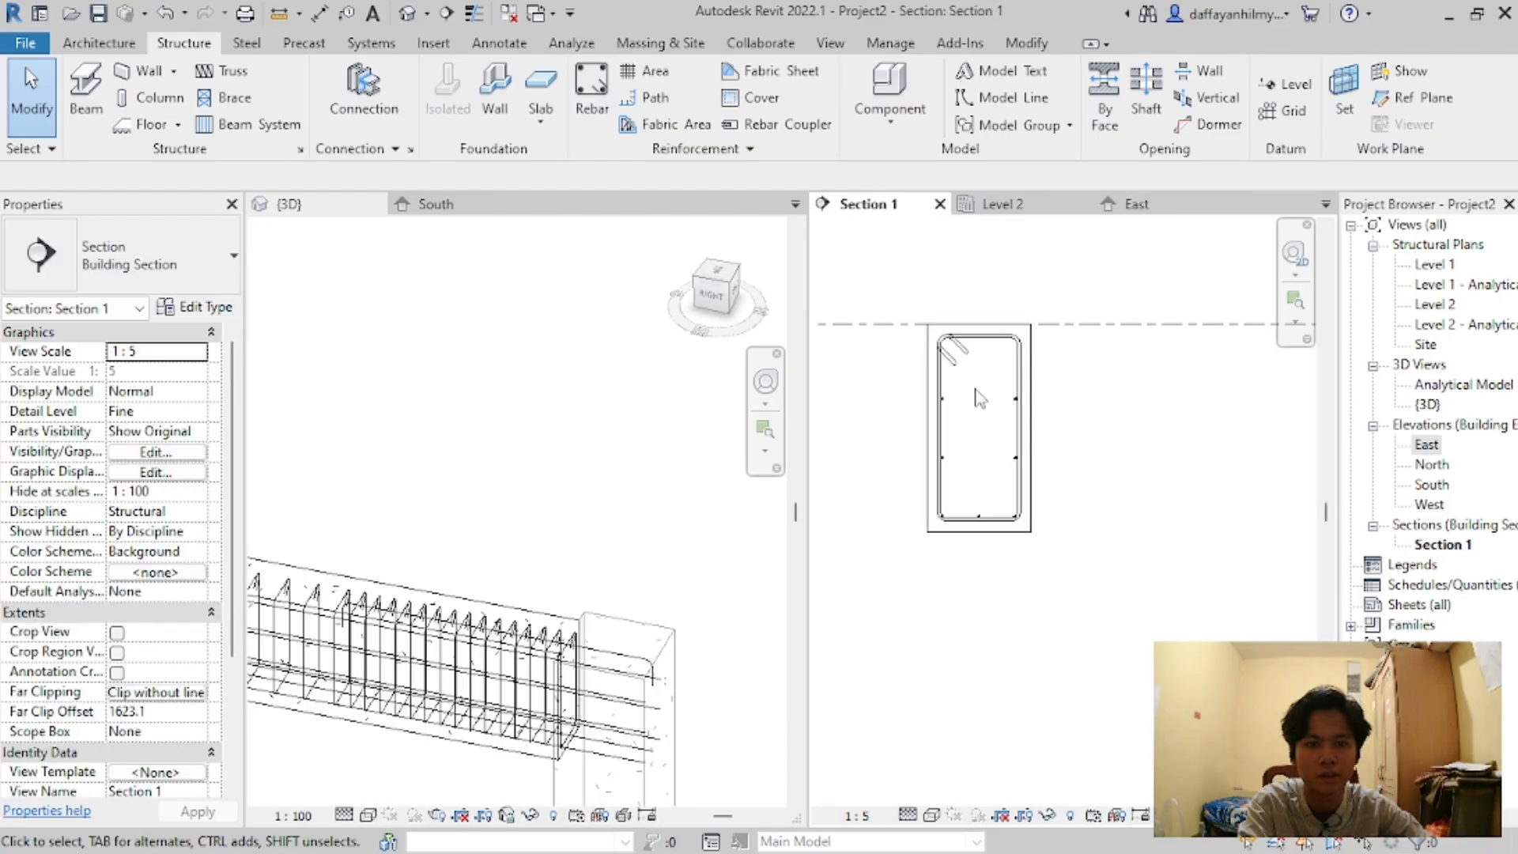
{"action": "scroll", "coordinate": [980, 397], "scroll_direction": "up", "scroll_amount": 5}
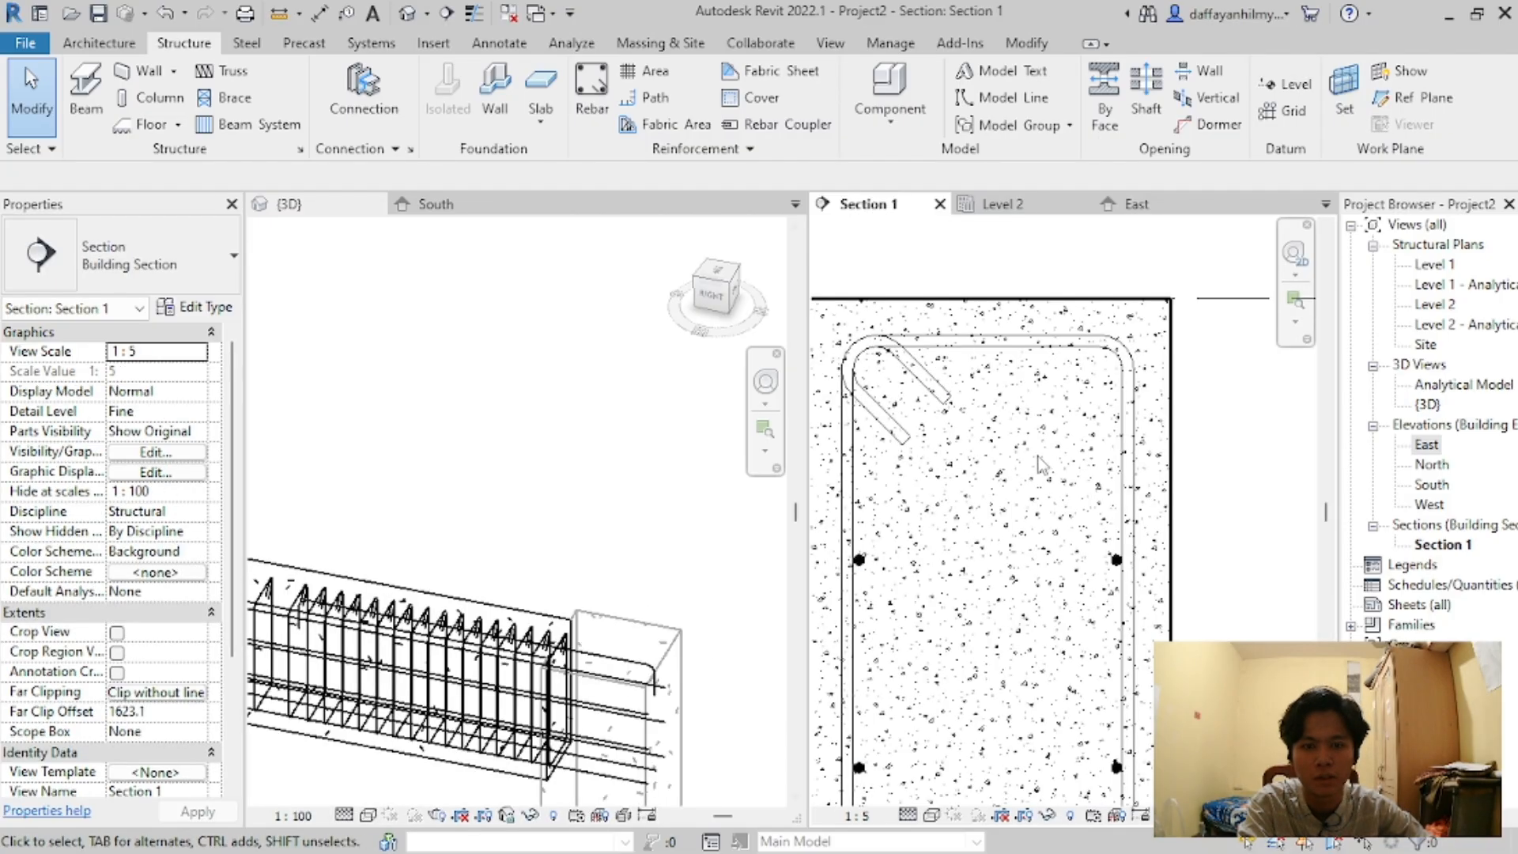
{"action": "scroll", "coordinate": [1040, 465], "scroll_direction": "down", "scroll_amount": 4}
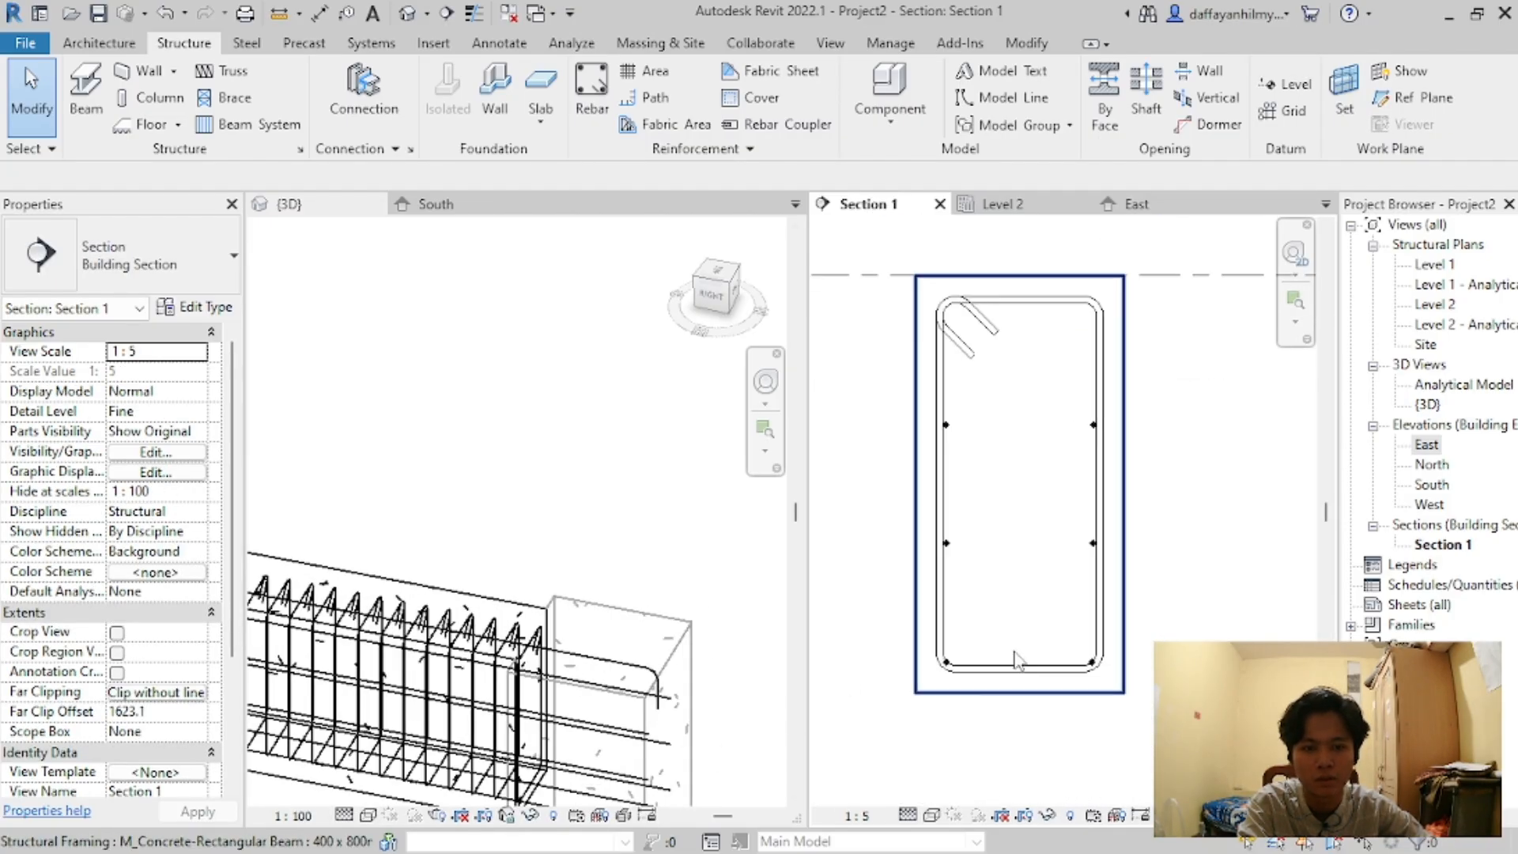
{"action": "scroll", "coordinate": [1023, 301], "scroll_direction": "up", "scroll_amount": 3}
{"action": "scroll", "coordinate": [1028, 297], "scroll_direction": "down", "scroll_amount": 2}
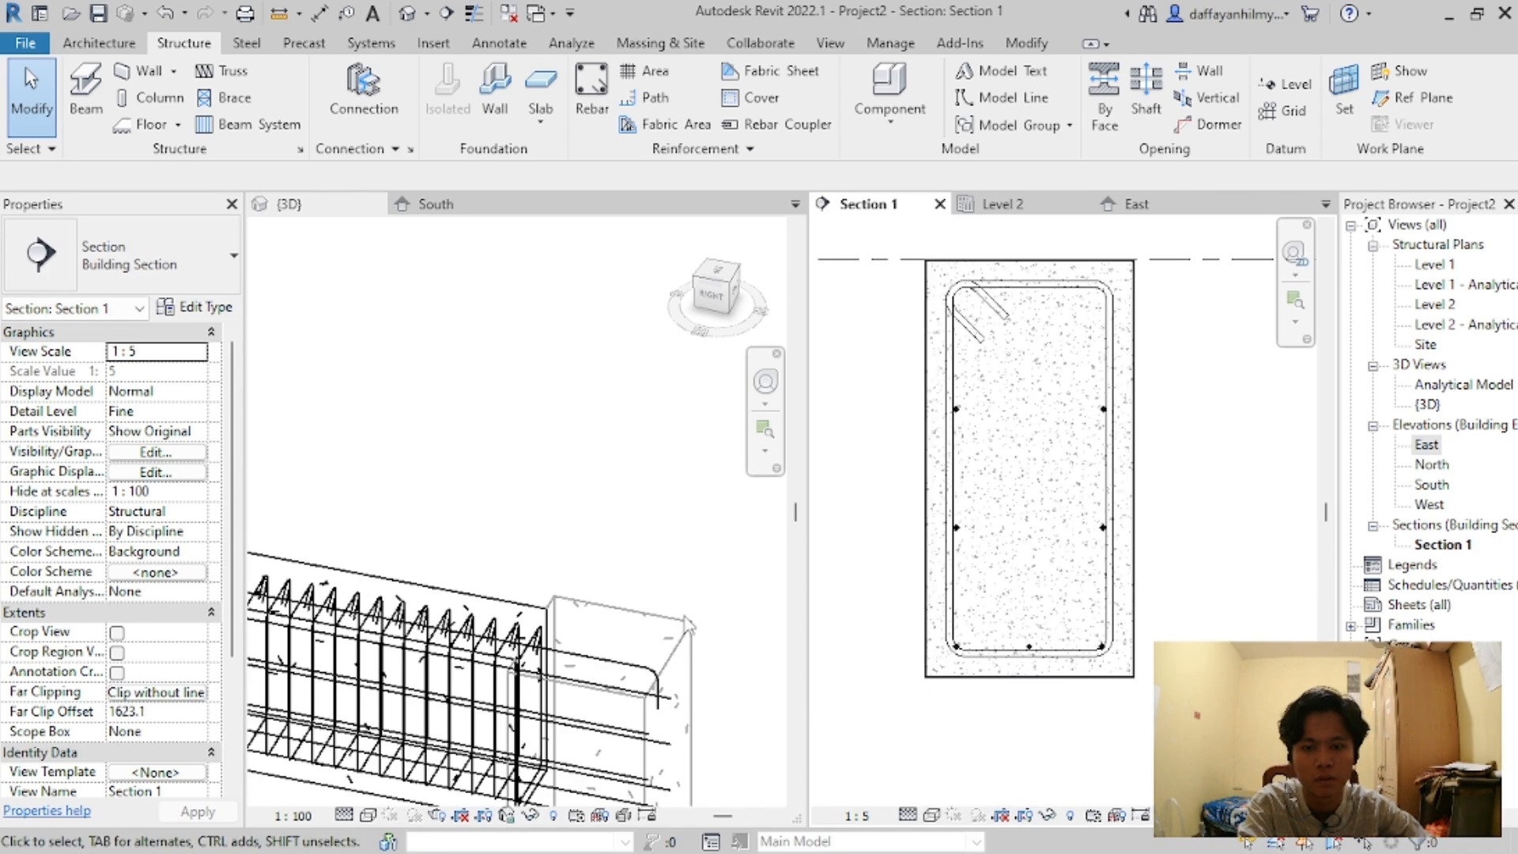
{"action": "left_click", "coordinate": [662, 597]}
{"action": "scroll", "coordinate": [664, 555], "scroll_direction": "down", "scroll_amount": 6}
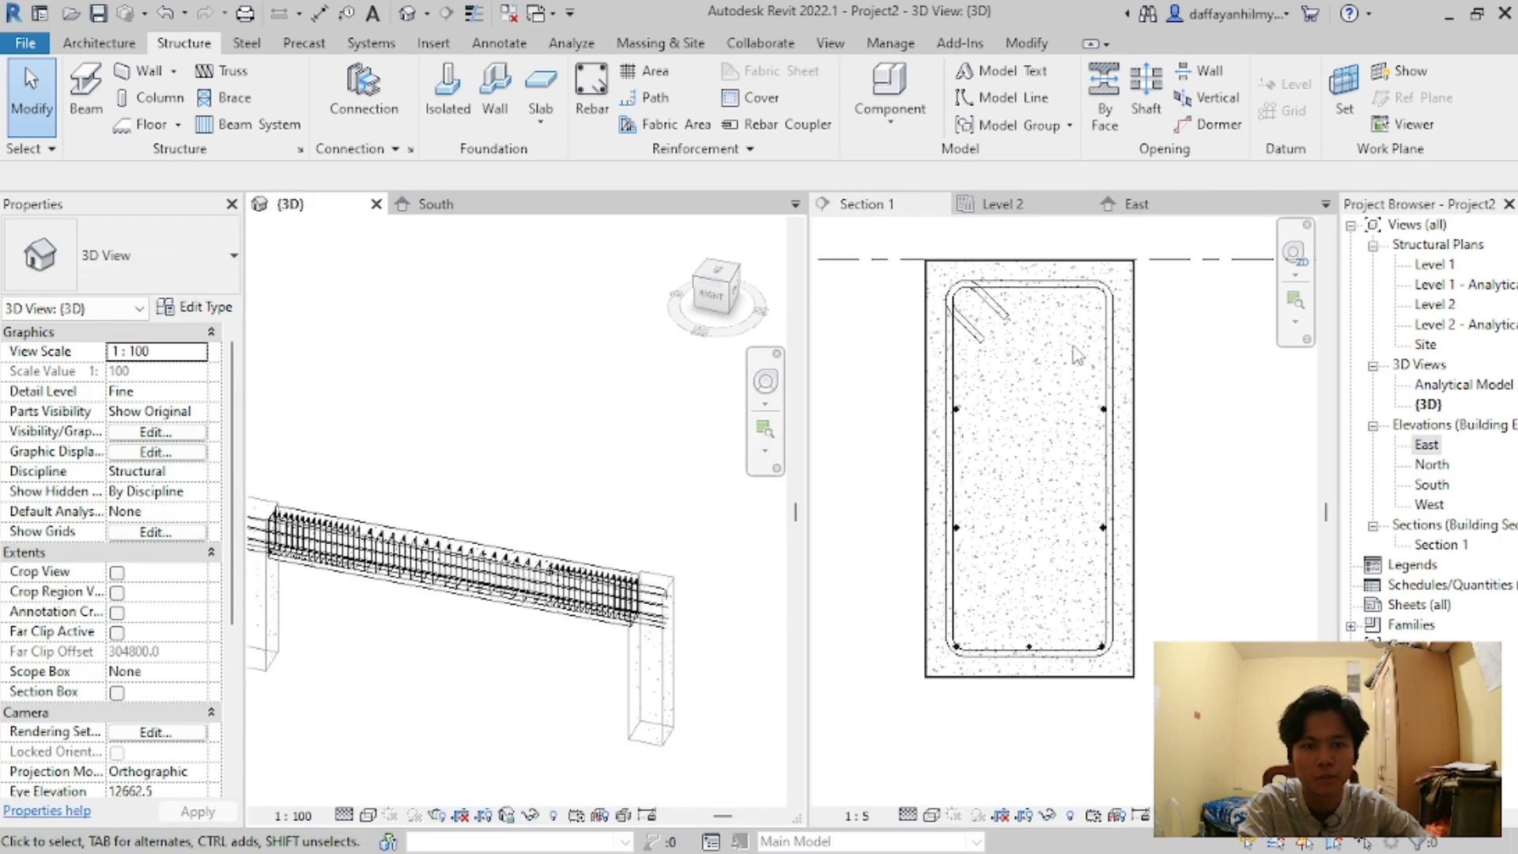
{"action": "scroll", "coordinate": [1107, 483], "scroll_direction": "down", "scroll_amount": 4}
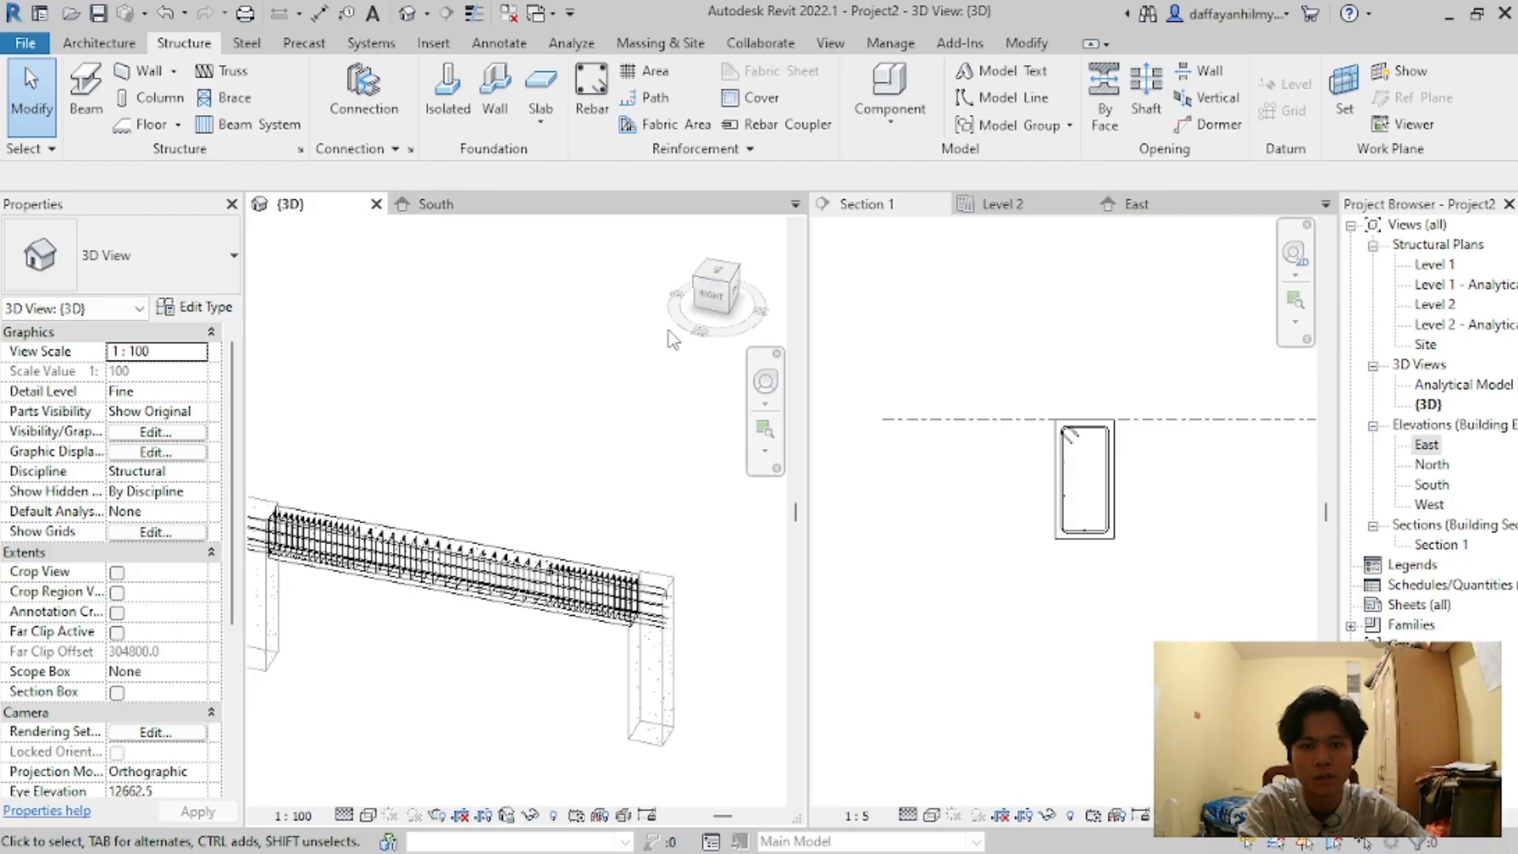
{"action": "scroll", "coordinate": [609, 440], "scroll_direction": "down", "scroll_amount": 1}
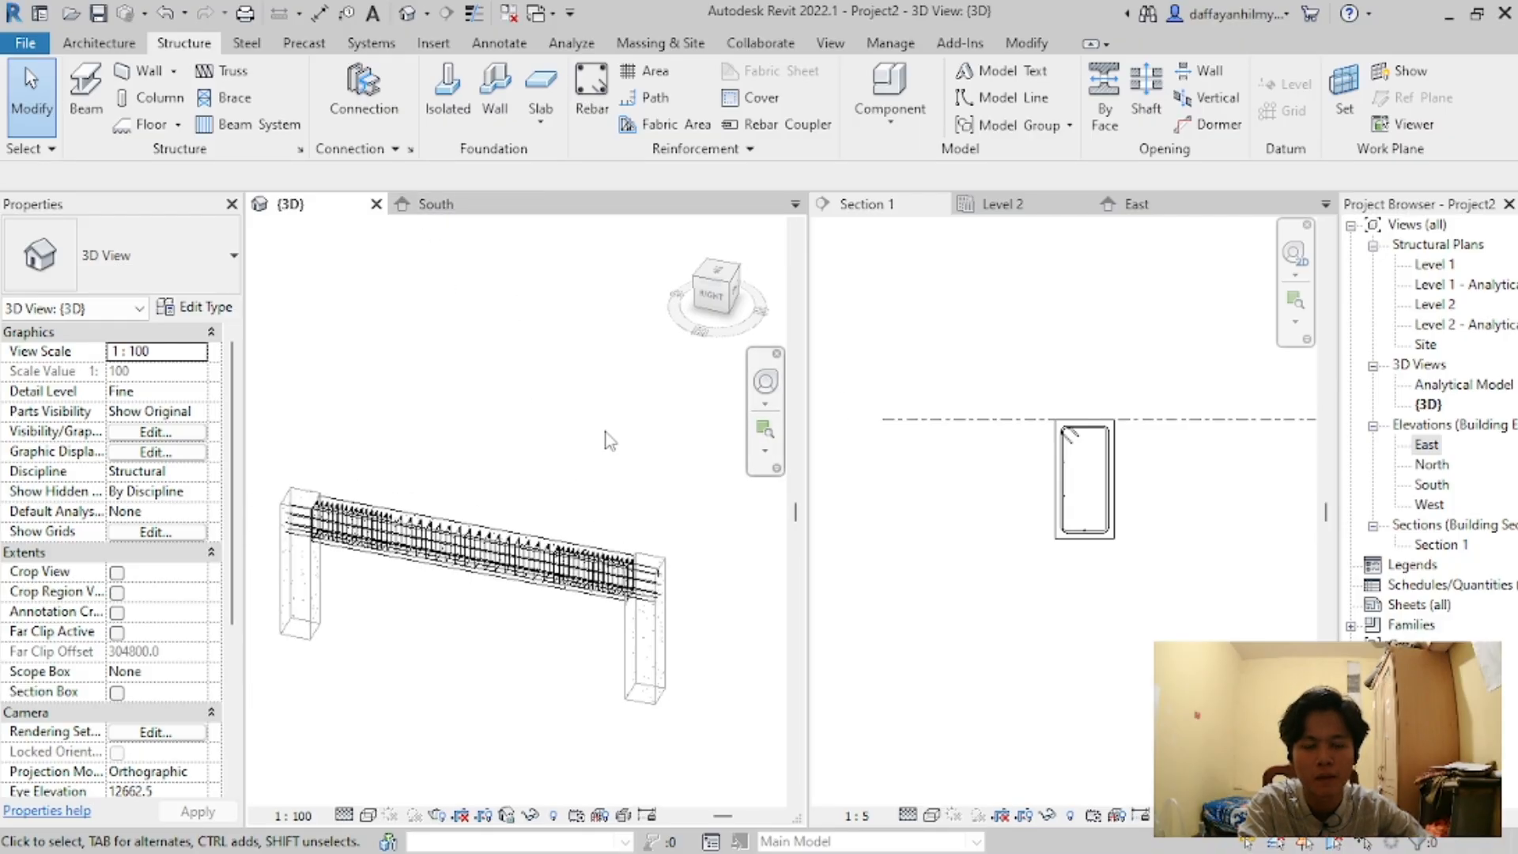
Step: Examine the shortened middle top bar and its 90-degree end hook at the column in the 3D view
{"action": "scroll", "coordinate": [598, 451], "scroll_direction": "up", "scroll_amount": 2}
{"action": "middle_click_drag", "start_coordinate": [545, 749], "coordinate": [542, 712], "text": "shift"}
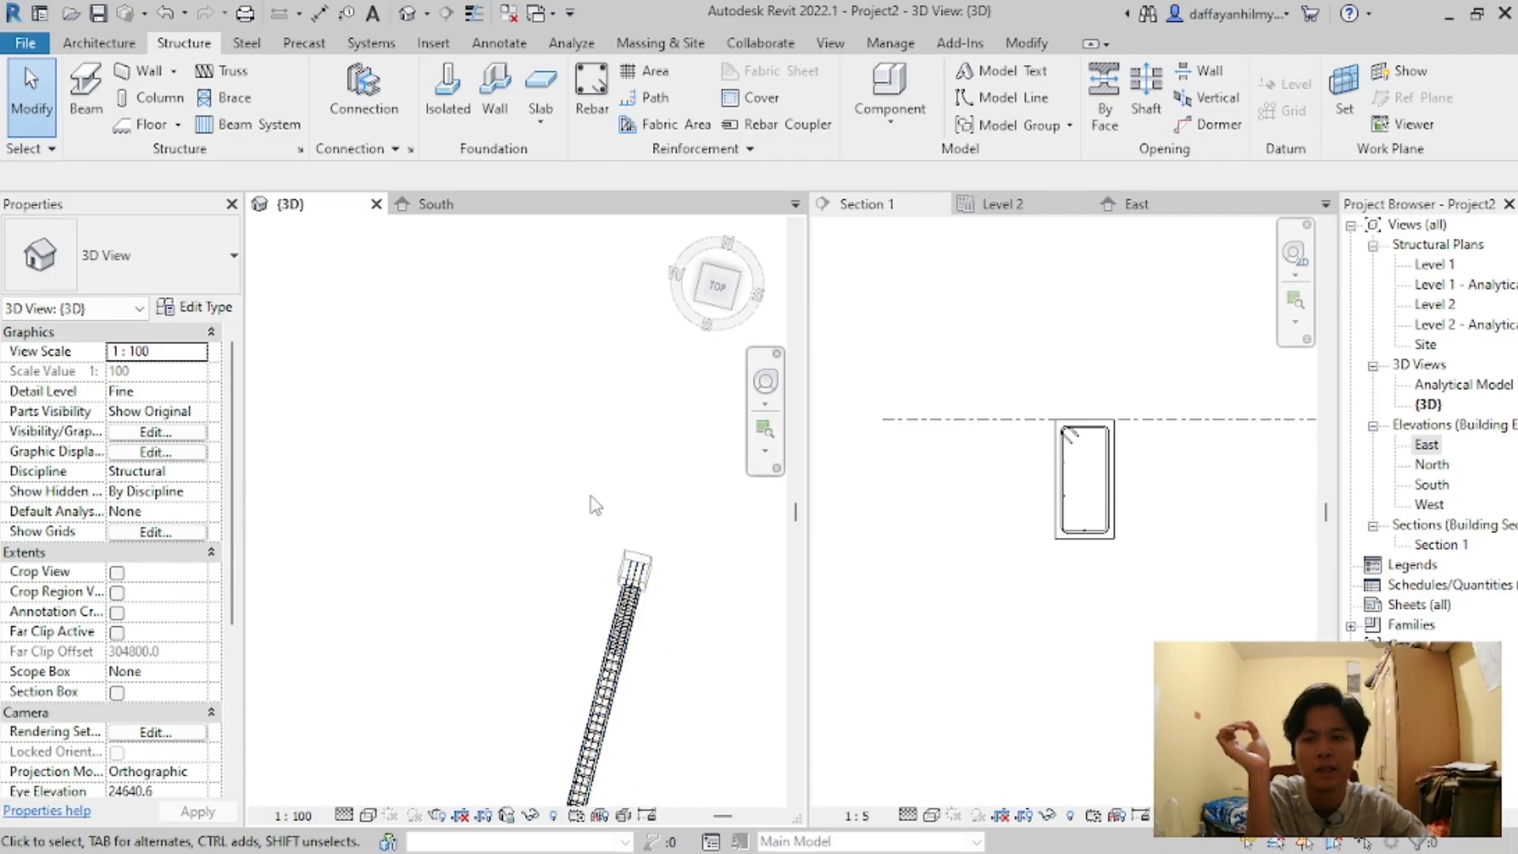
{"action": "middle_click_drag", "start_coordinate": [633, 521], "coordinate": [607, 513], "text": "shift"}
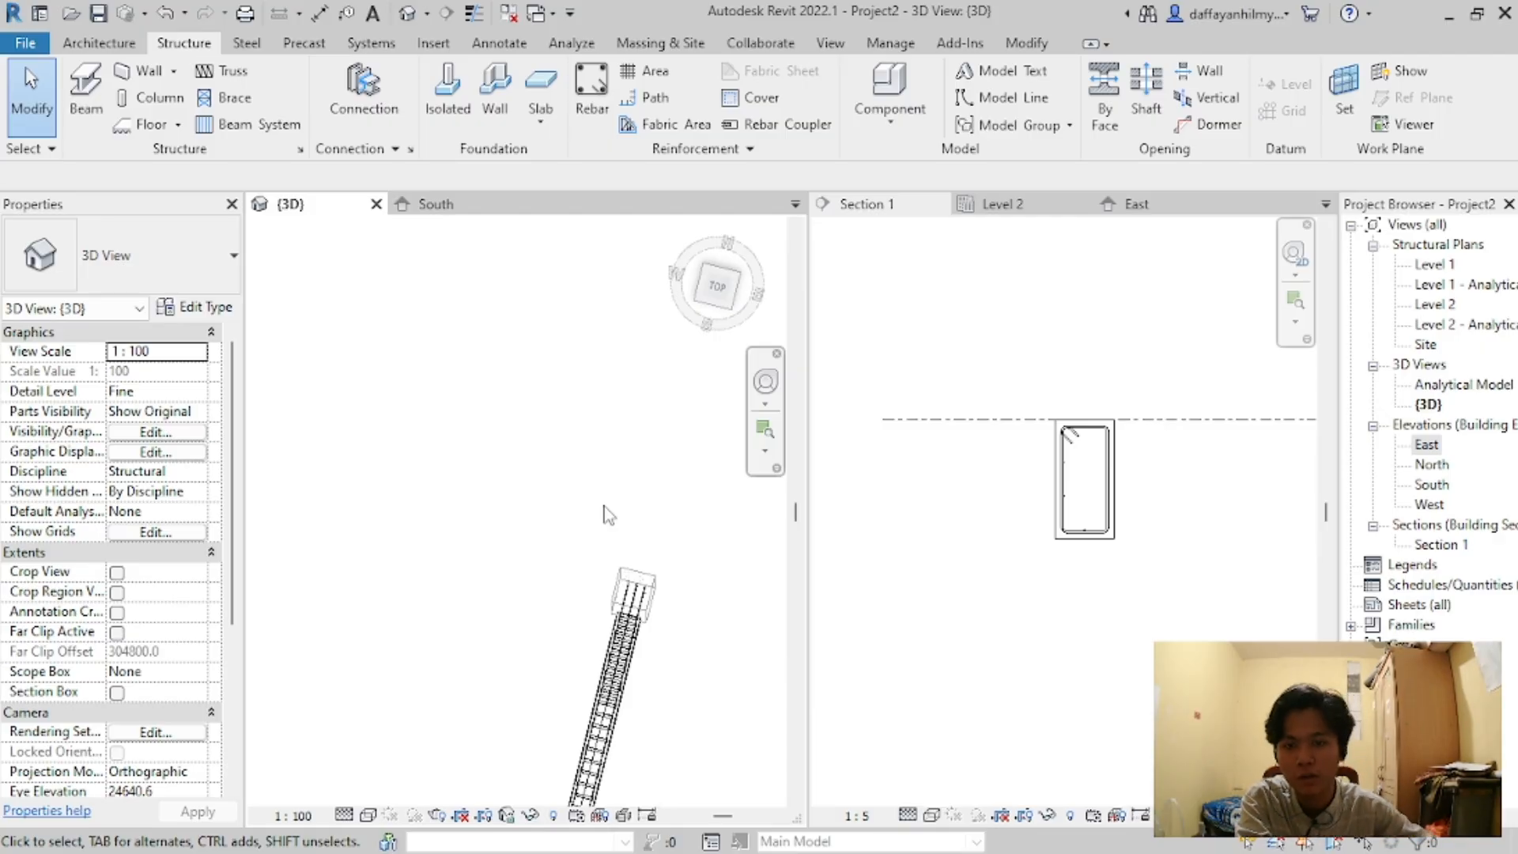
{"action": "middle_click_drag", "start_coordinate": [608, 514], "coordinate": [712, 498], "text": "shift"}
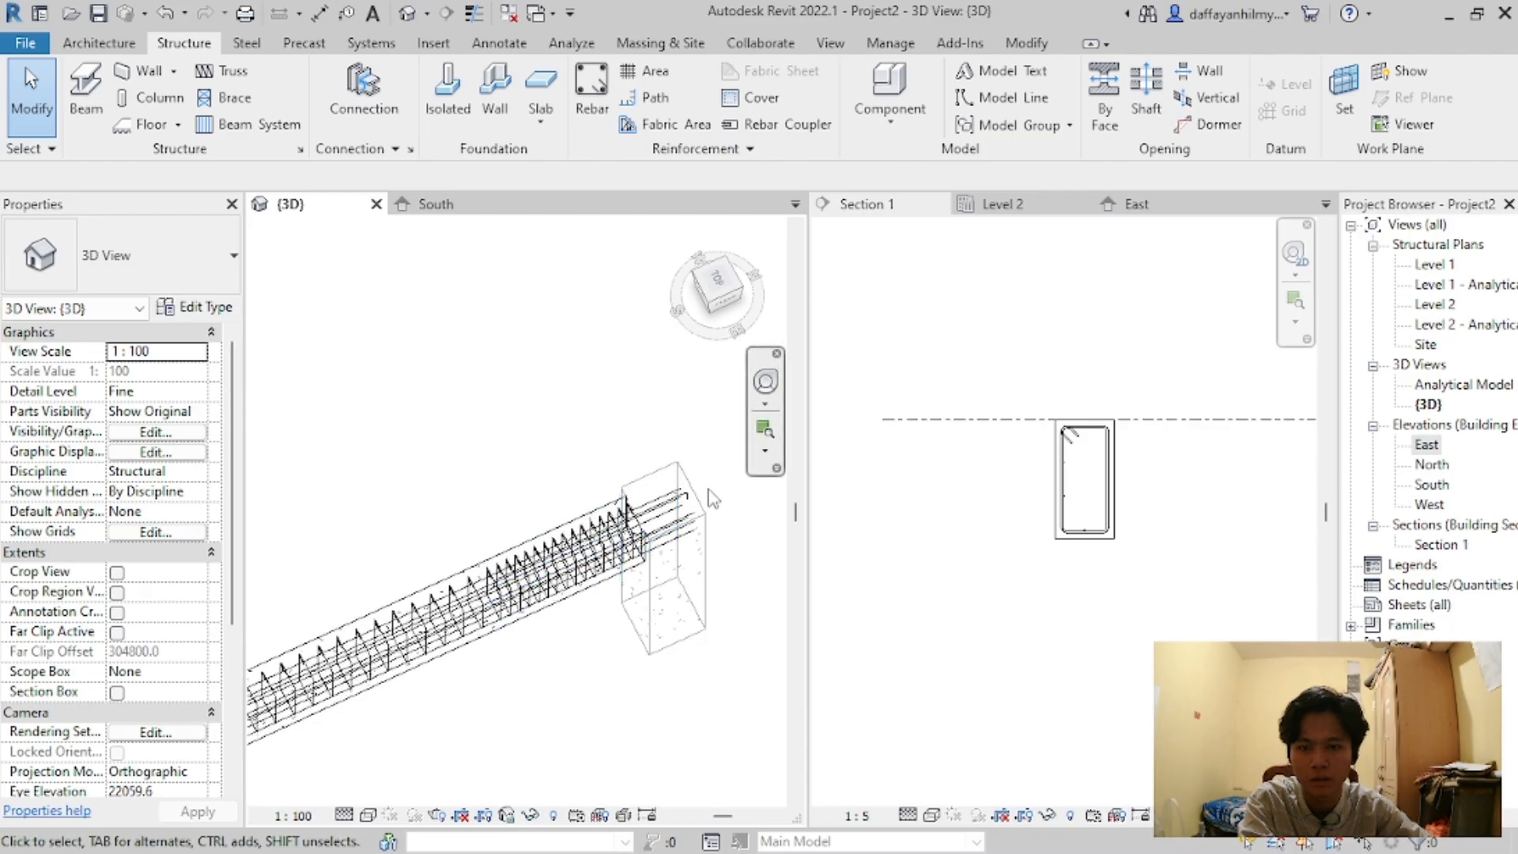
{"action": "scroll", "coordinate": [712, 498], "scroll_direction": "up", "scroll_amount": 3}
{"action": "left_click", "coordinate": [693, 514]}
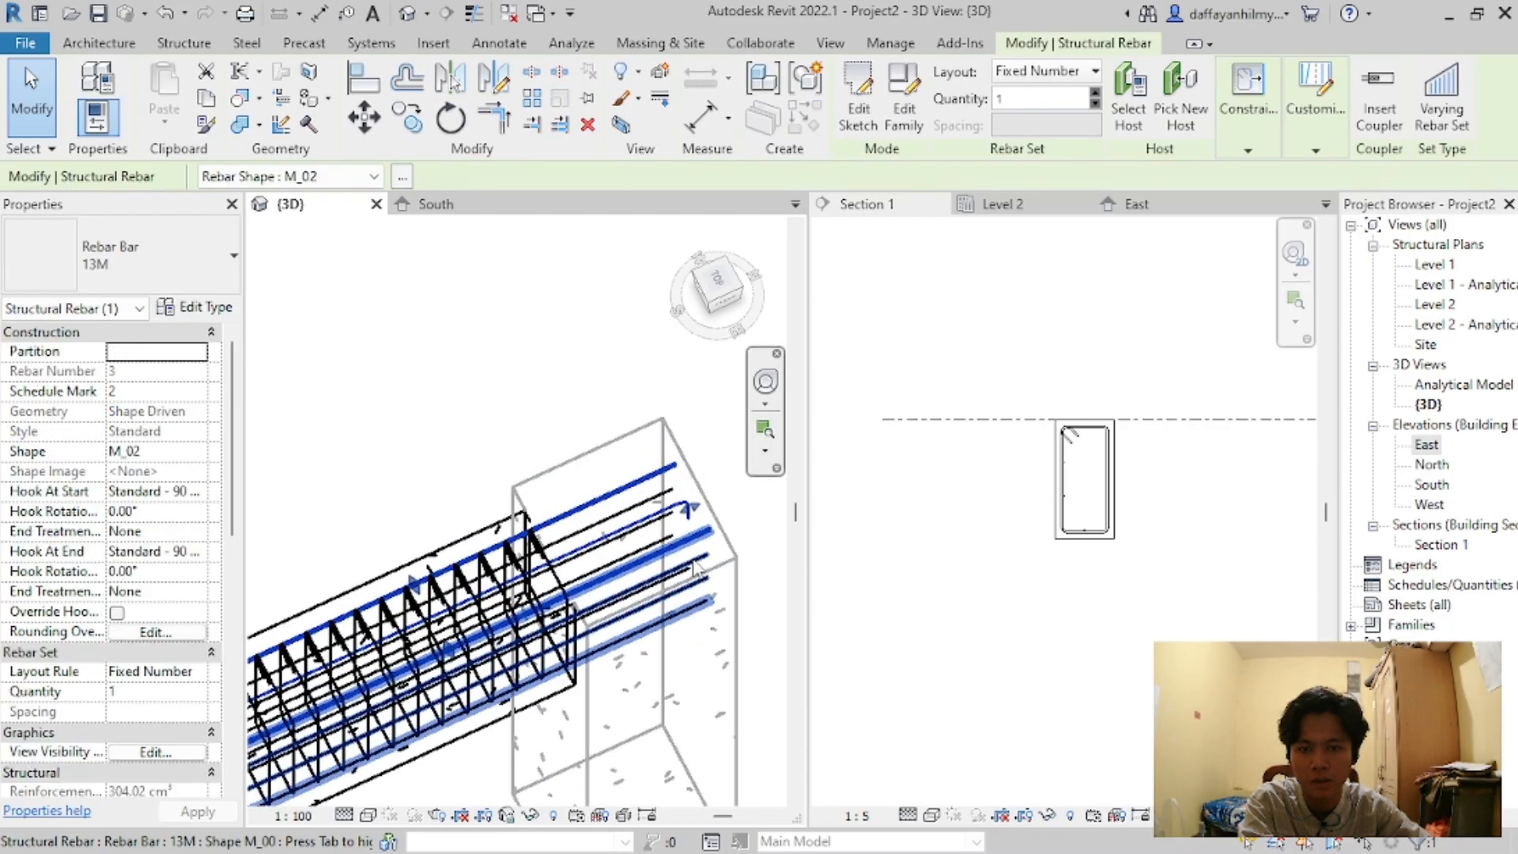
{"action": "scroll", "coordinate": [731, 591], "scroll_direction": "down", "scroll_amount": 3}
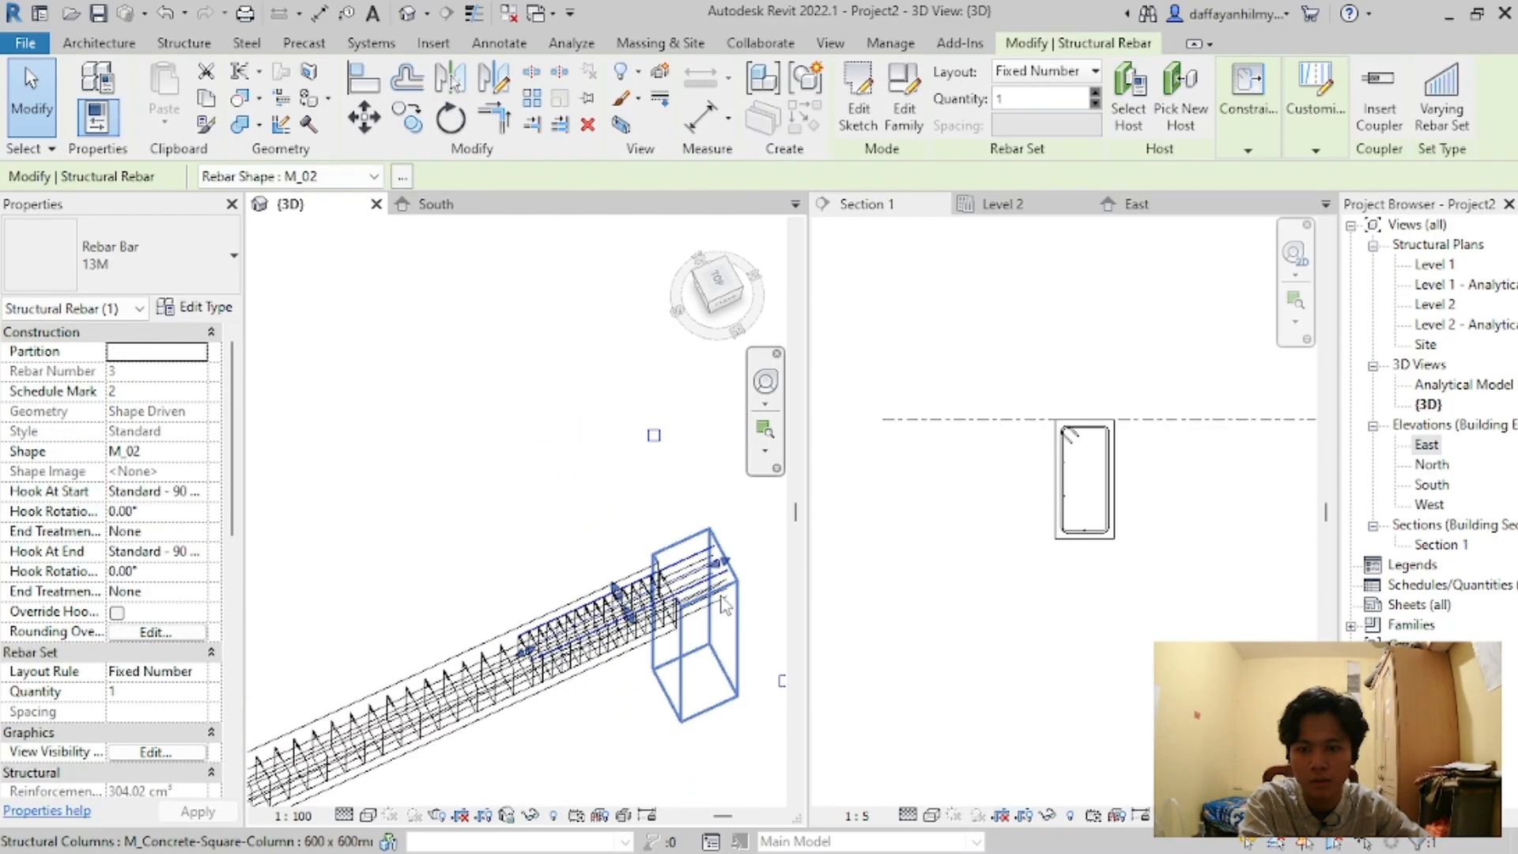
{"action": "scroll", "coordinate": [654, 434], "scroll_direction": "up", "scroll_amount": 3}
{"action": "scroll", "coordinate": [711, 539], "scroll_direction": "up", "scroll_amount": 1}
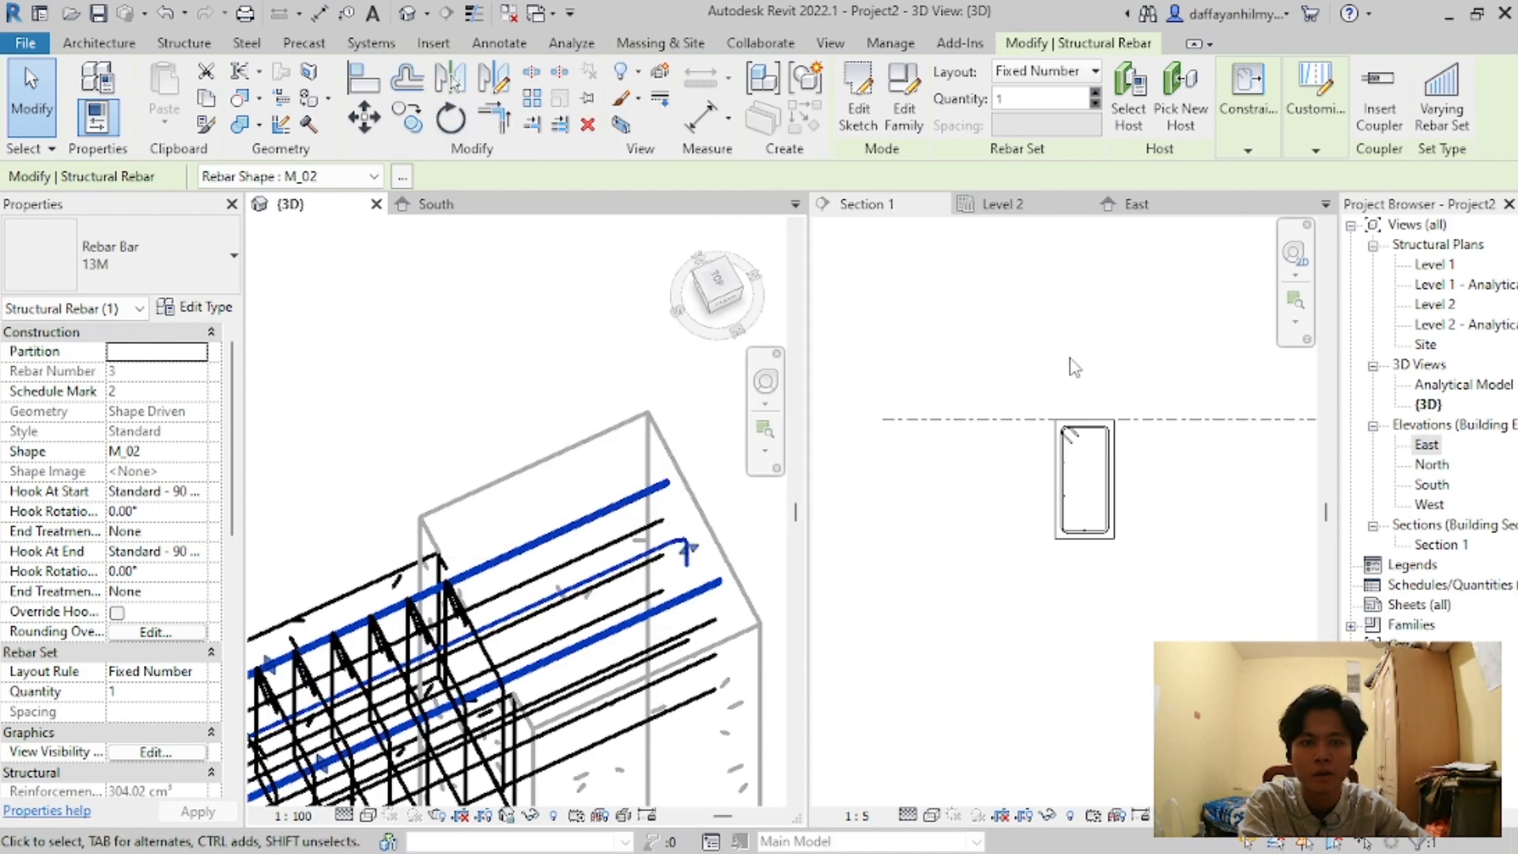
Step: In the East elevation, set the shortened top bar's Hook At End to None, removing the hook at its mid-span end
{"action": "left_click", "coordinate": [1102, 229]}
{"action": "left_click", "coordinate": [1132, 204]}
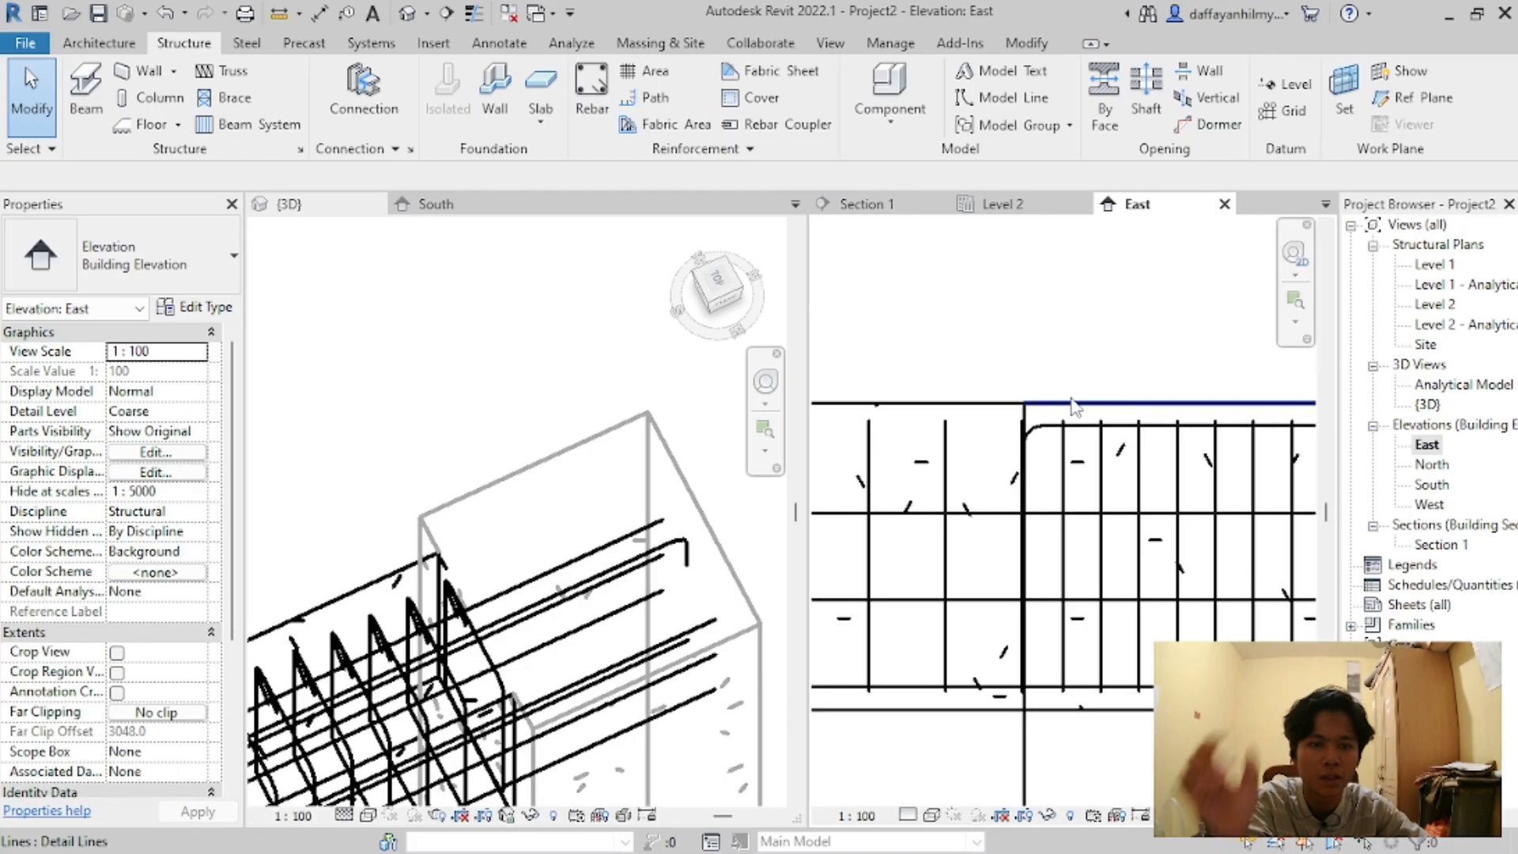
{"action": "scroll", "coordinate": [1042, 457], "scroll_direction": "up", "scroll_amount": 5}
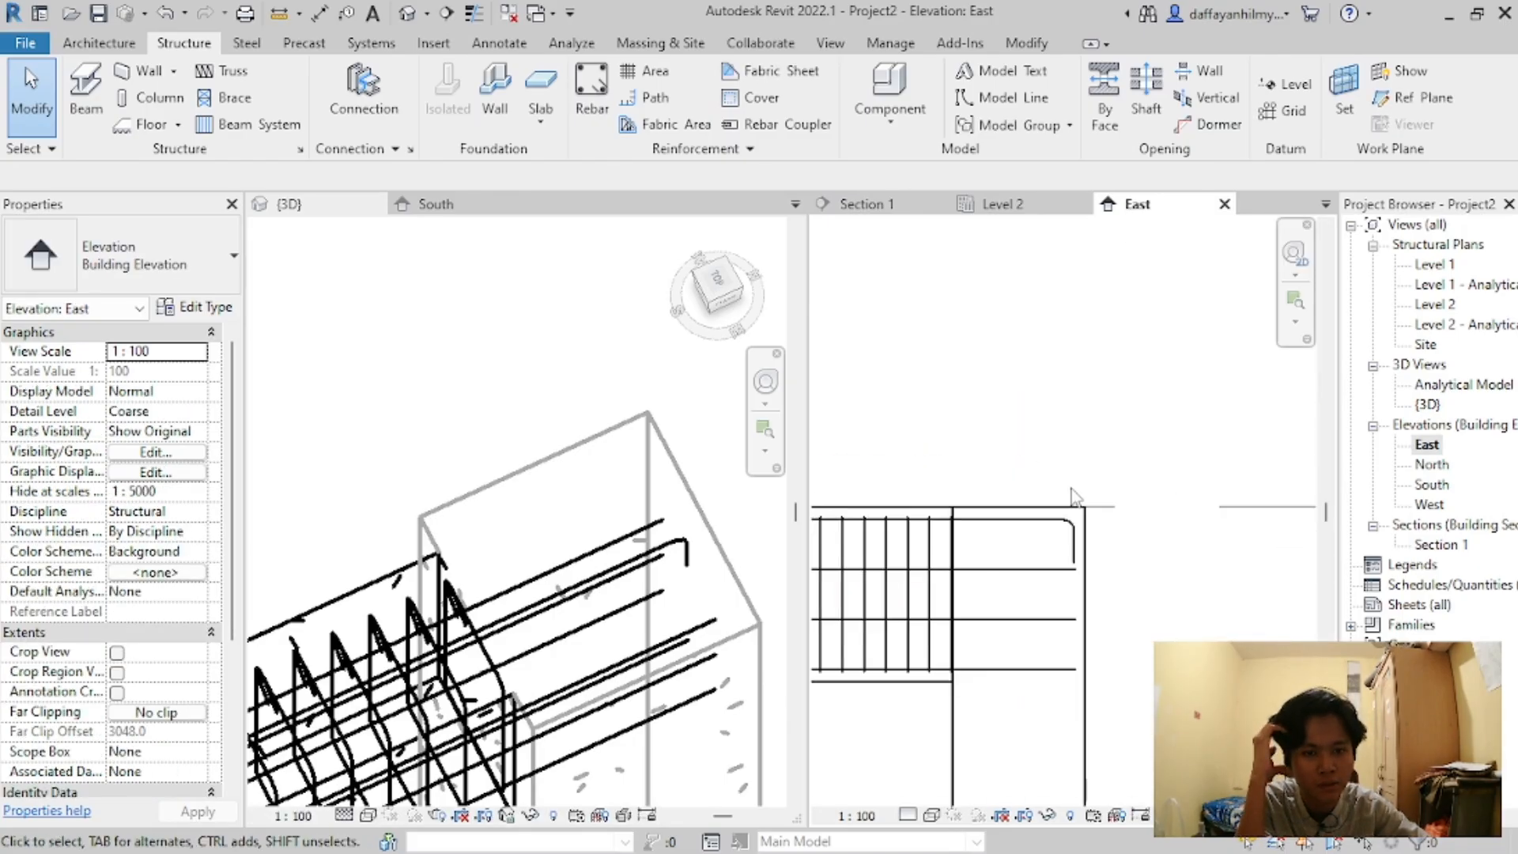
{"action": "left_click", "coordinate": [1080, 562]}
{"action": "scroll", "coordinate": [1088, 377], "scroll_direction": "down", "scroll_amount": 3}
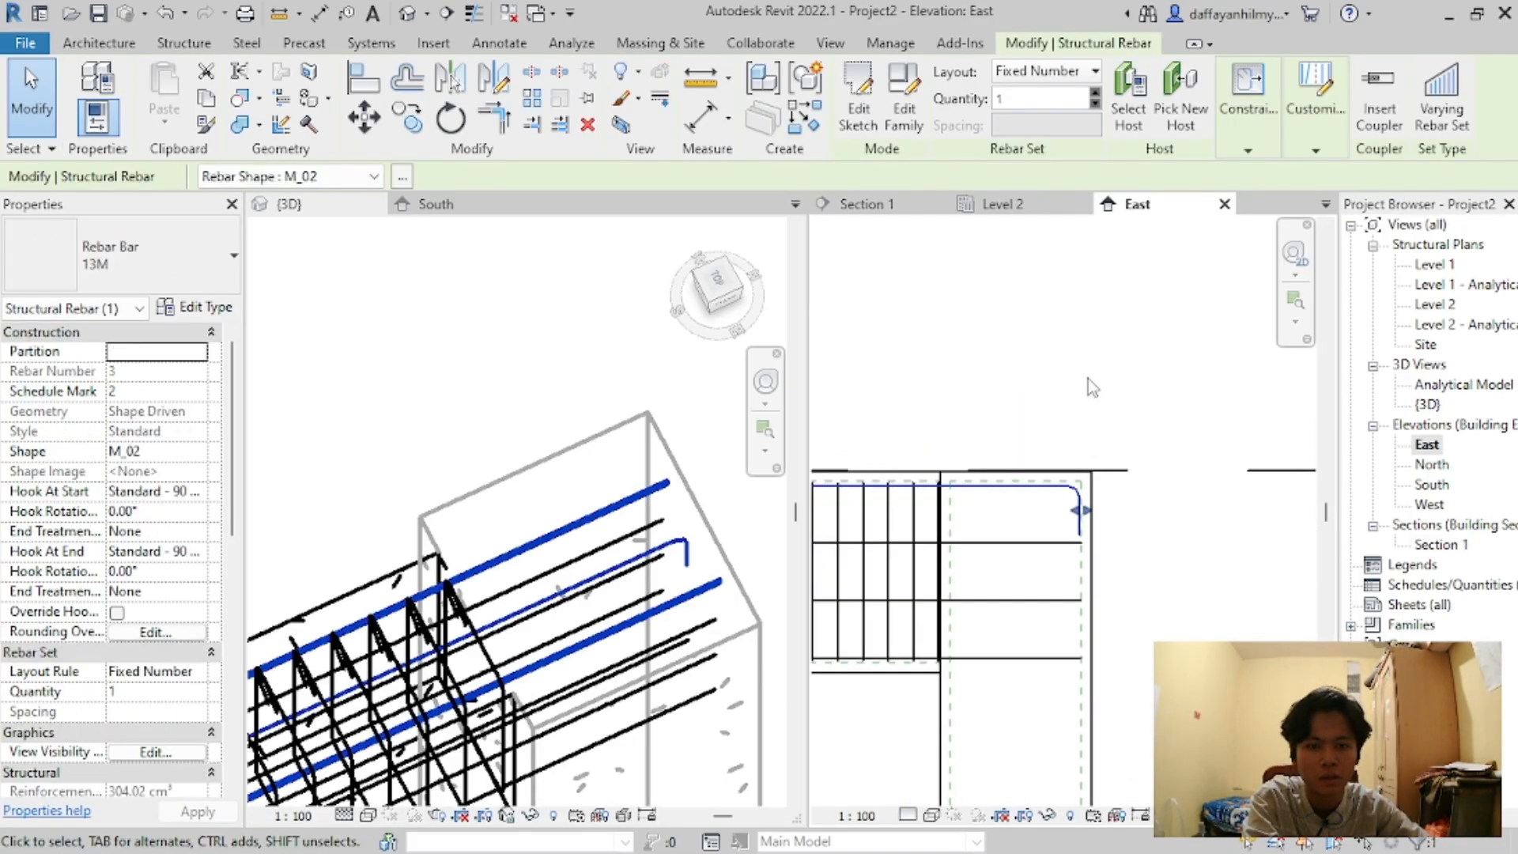
{"action": "scroll", "coordinate": [647, 510], "scroll_direction": "down", "scroll_amount": 2}
{"action": "scroll", "coordinate": [457, 614], "scroll_direction": "up", "scroll_amount": 2}
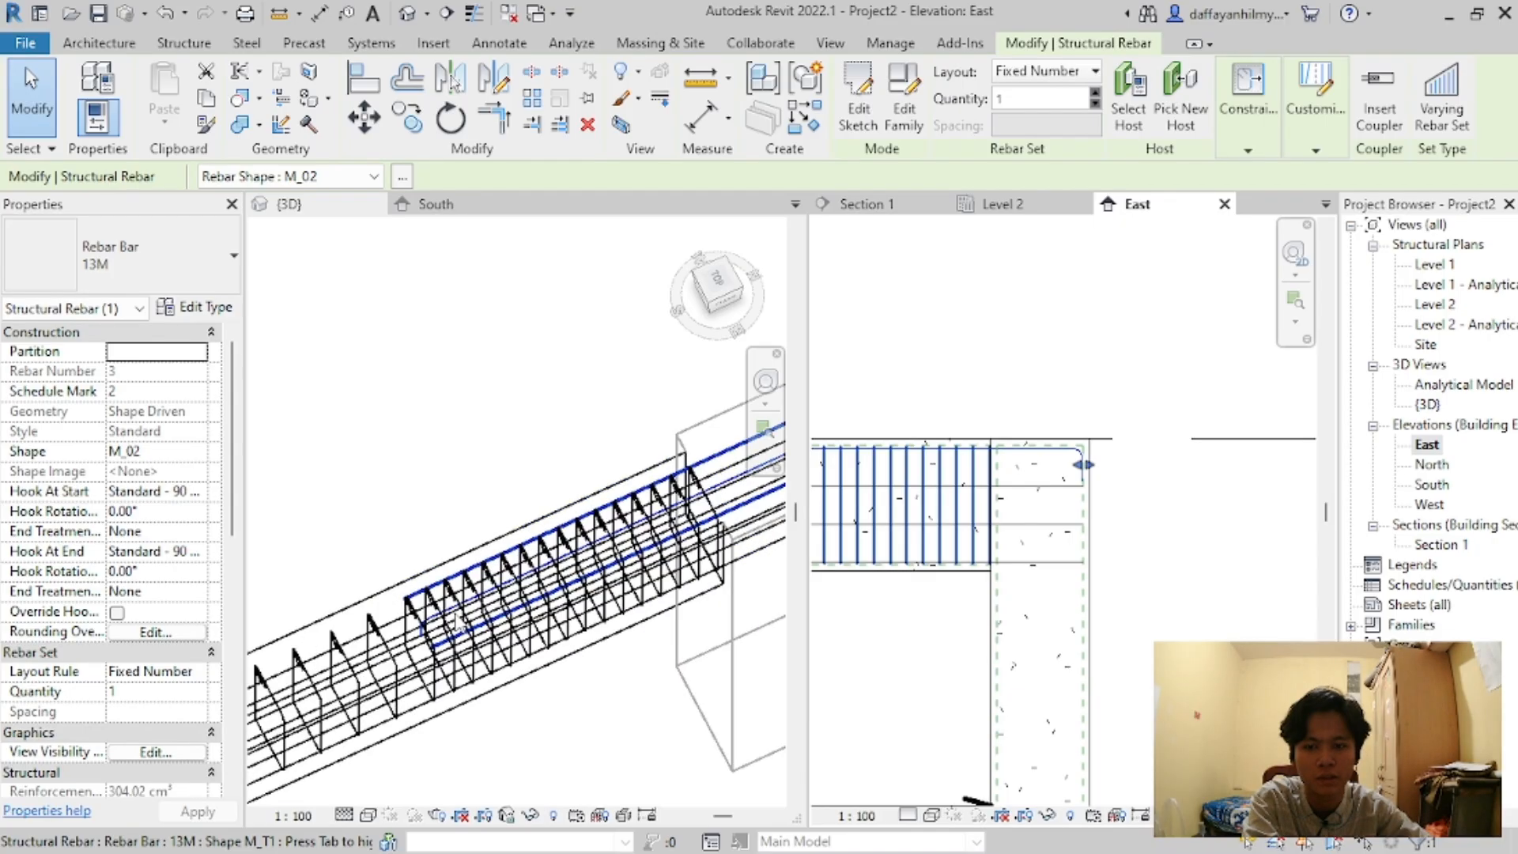
{"action": "scroll", "coordinate": [1225, 445], "scroll_direction": "down", "scroll_amount": 1}
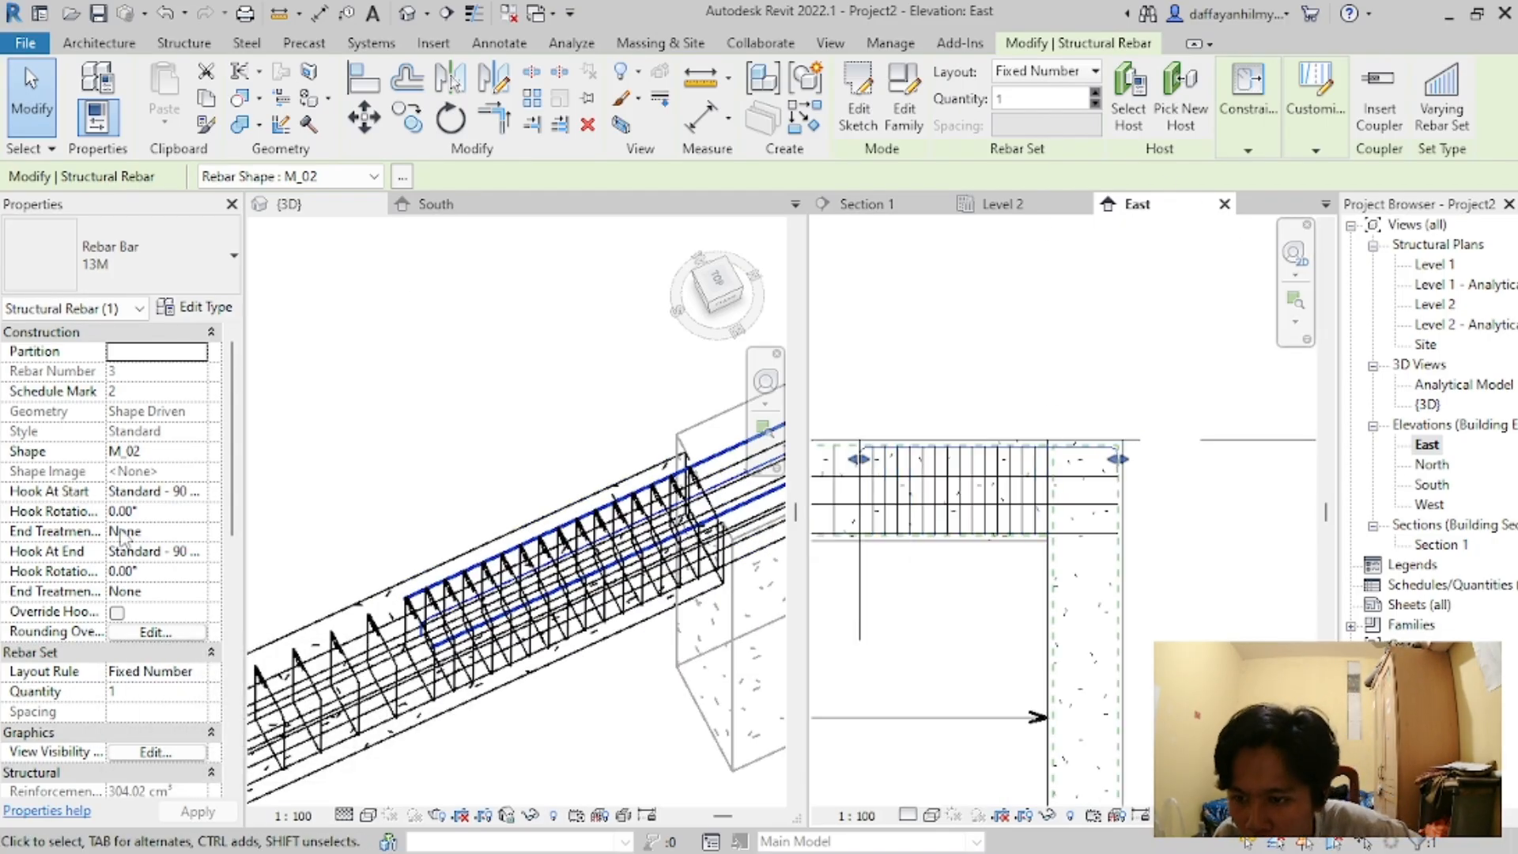
{"action": "left_click", "coordinate": [198, 553]}
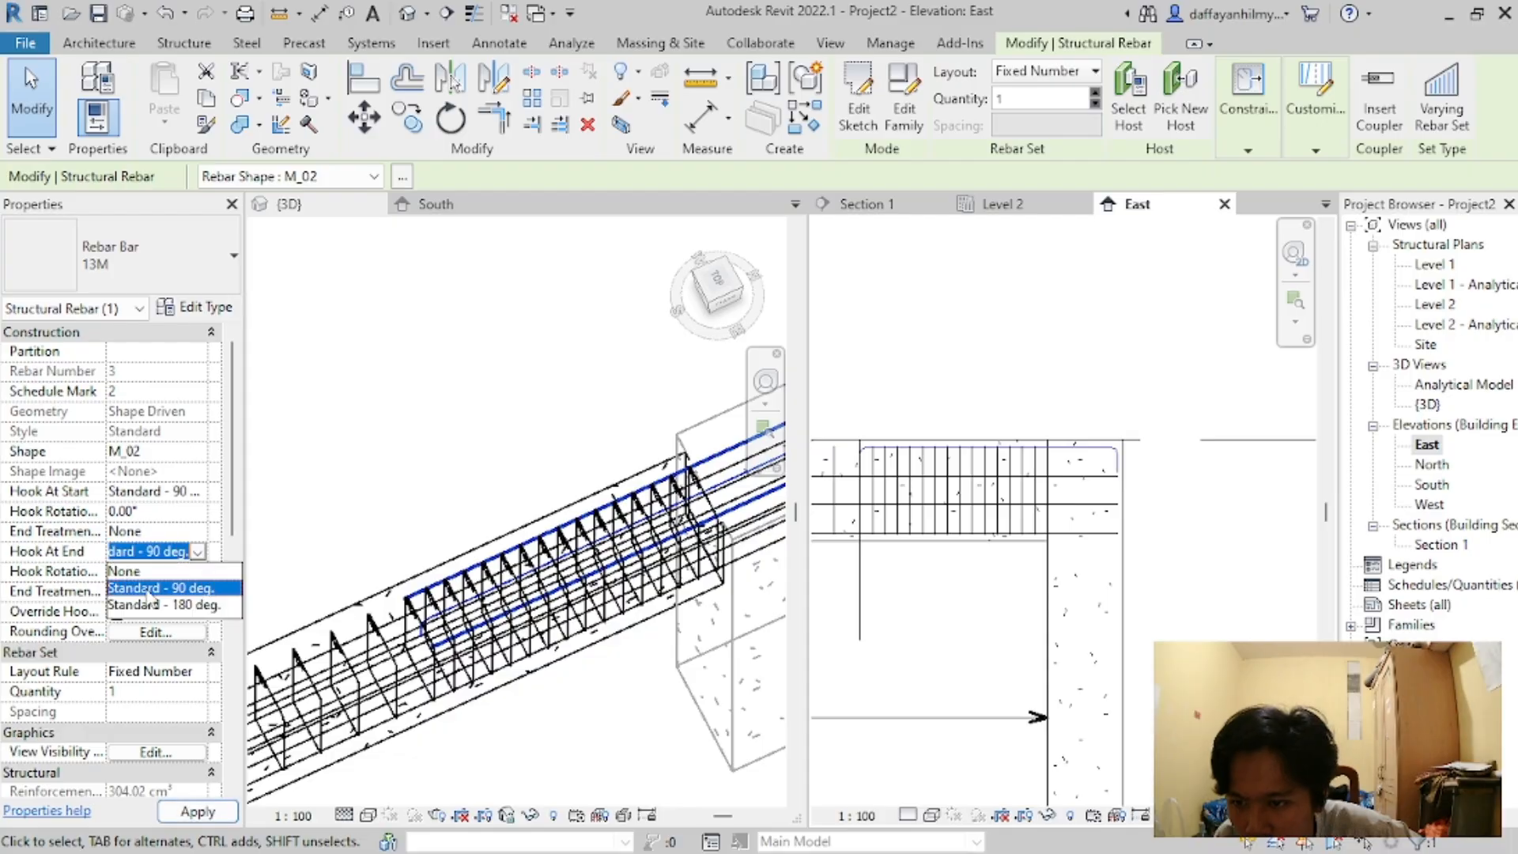
{"action": "left_click", "coordinate": [135, 572]}
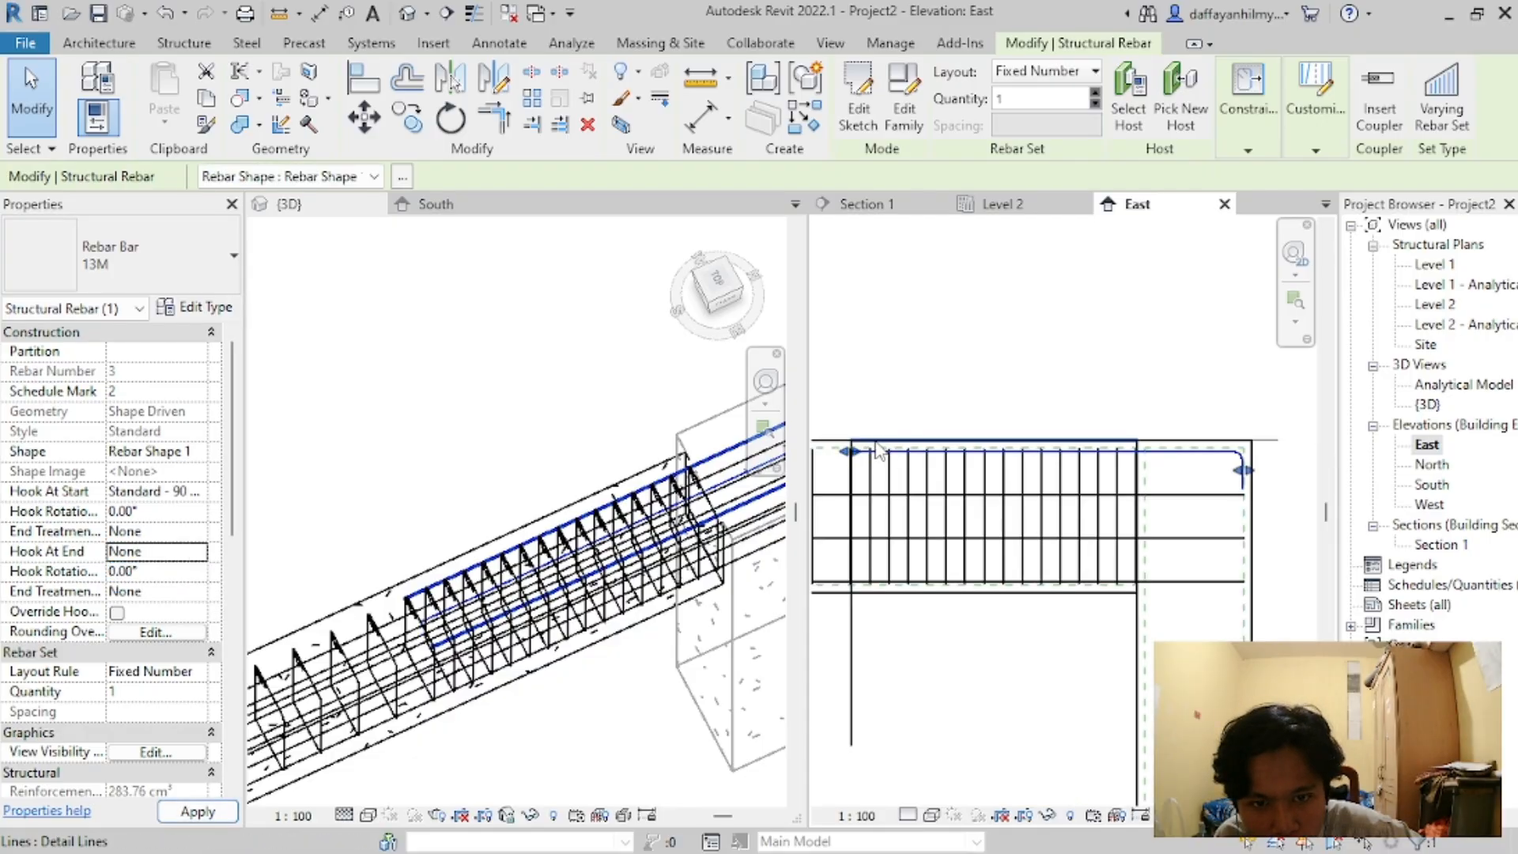
{"action": "scroll", "coordinate": [842, 494], "scroll_direction": "up", "scroll_amount": 5}
{"action": "scroll", "coordinate": [865, 411], "scroll_direction": "down", "scroll_amount": 3}
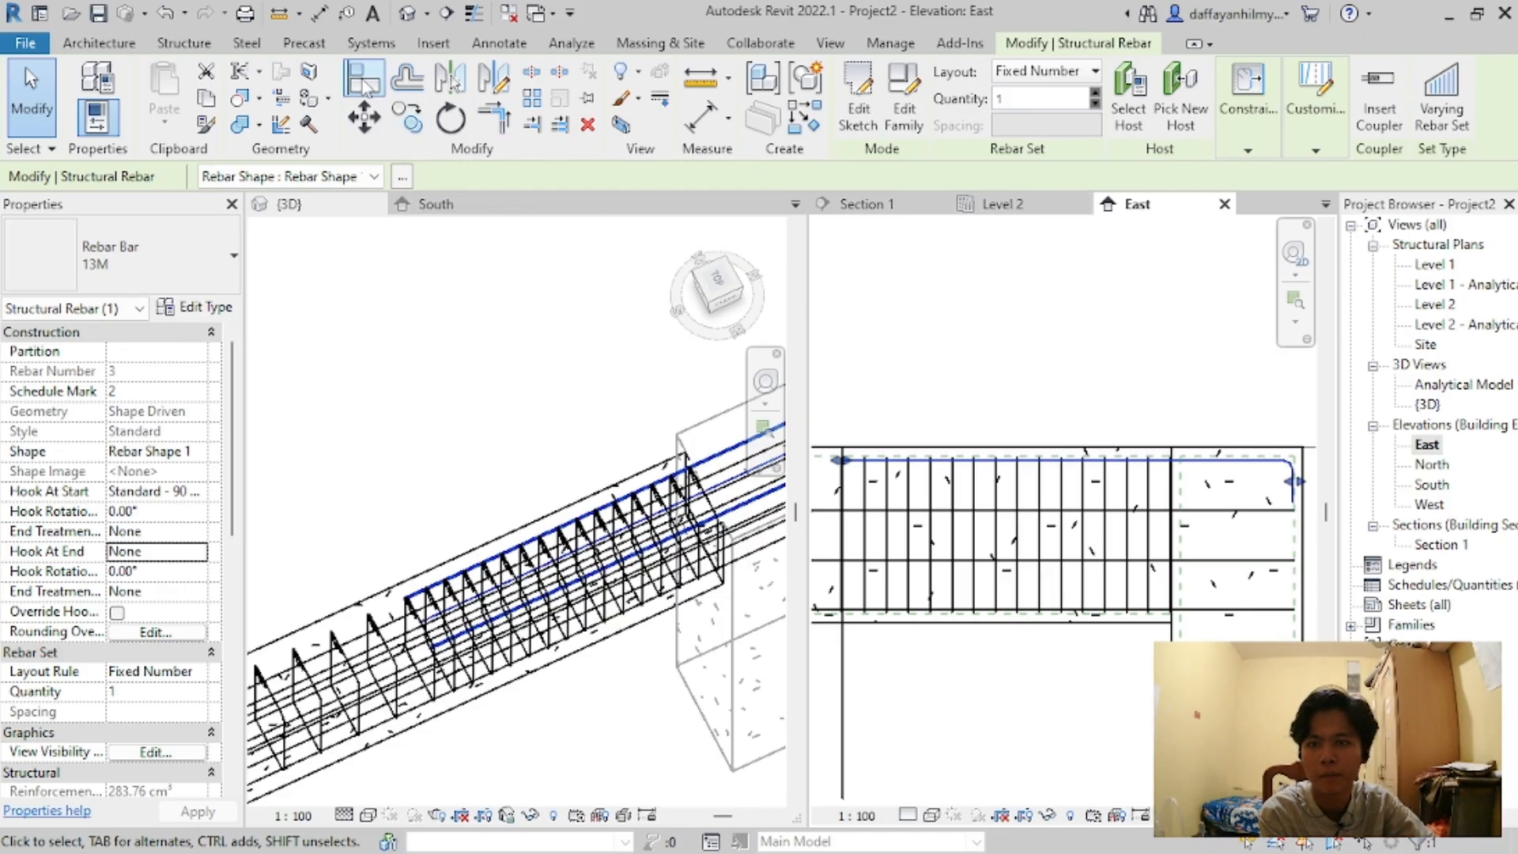
Step: Mirror a copy of the shortened top bar about a vertical axis drawn at the beam's midpoint in the East elevation
{"action": "left_click", "coordinate": [504, 87]}
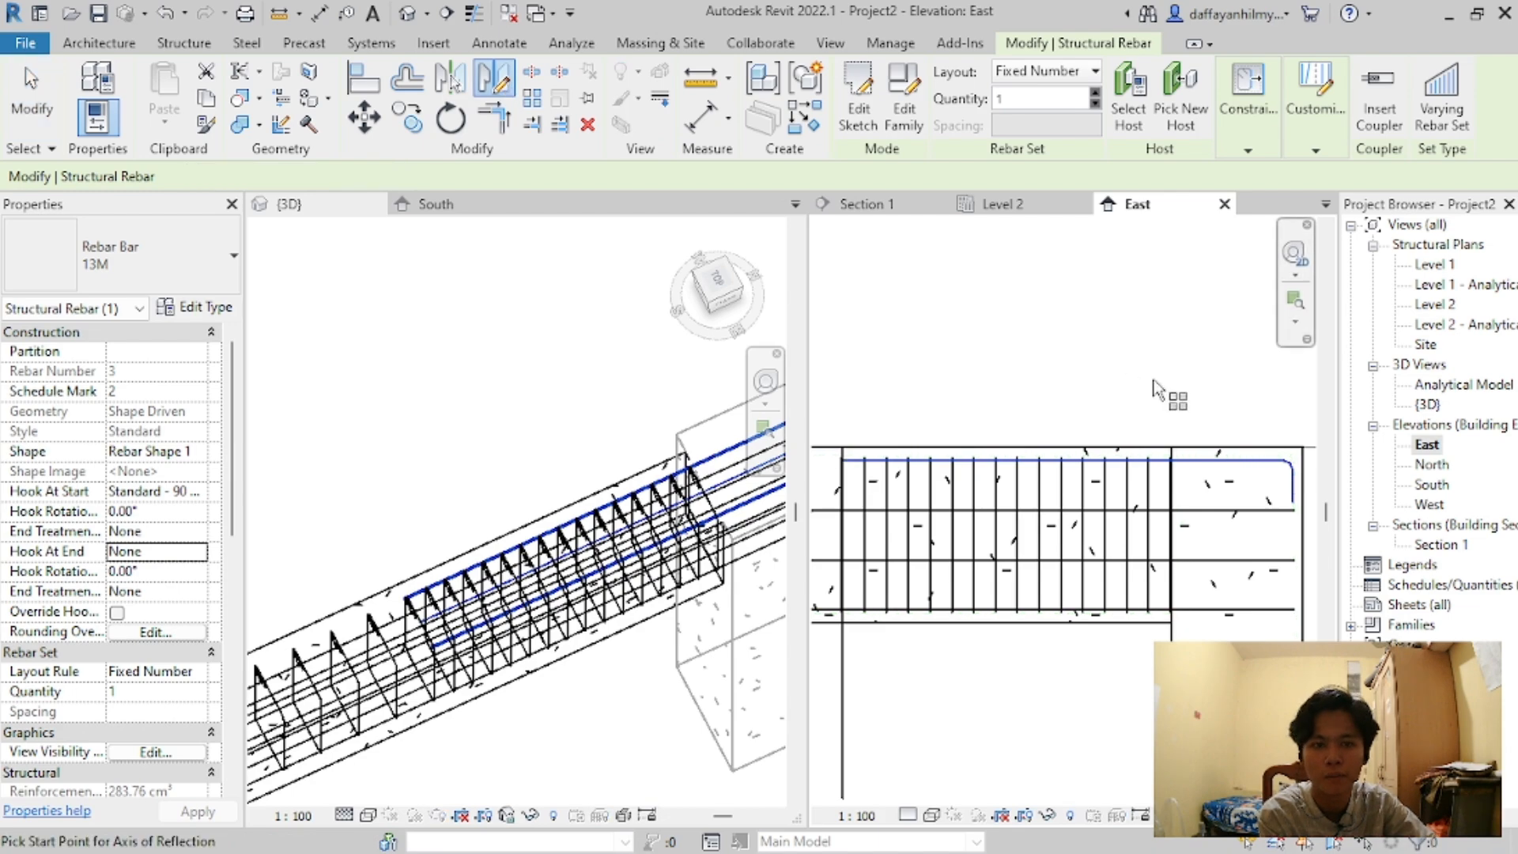
{"action": "scroll", "coordinate": [1153, 387], "scroll_direction": "down", "scroll_amount": 4}
{"action": "scroll", "coordinate": [1046, 419], "scroll_direction": "up", "scroll_amount": 3}
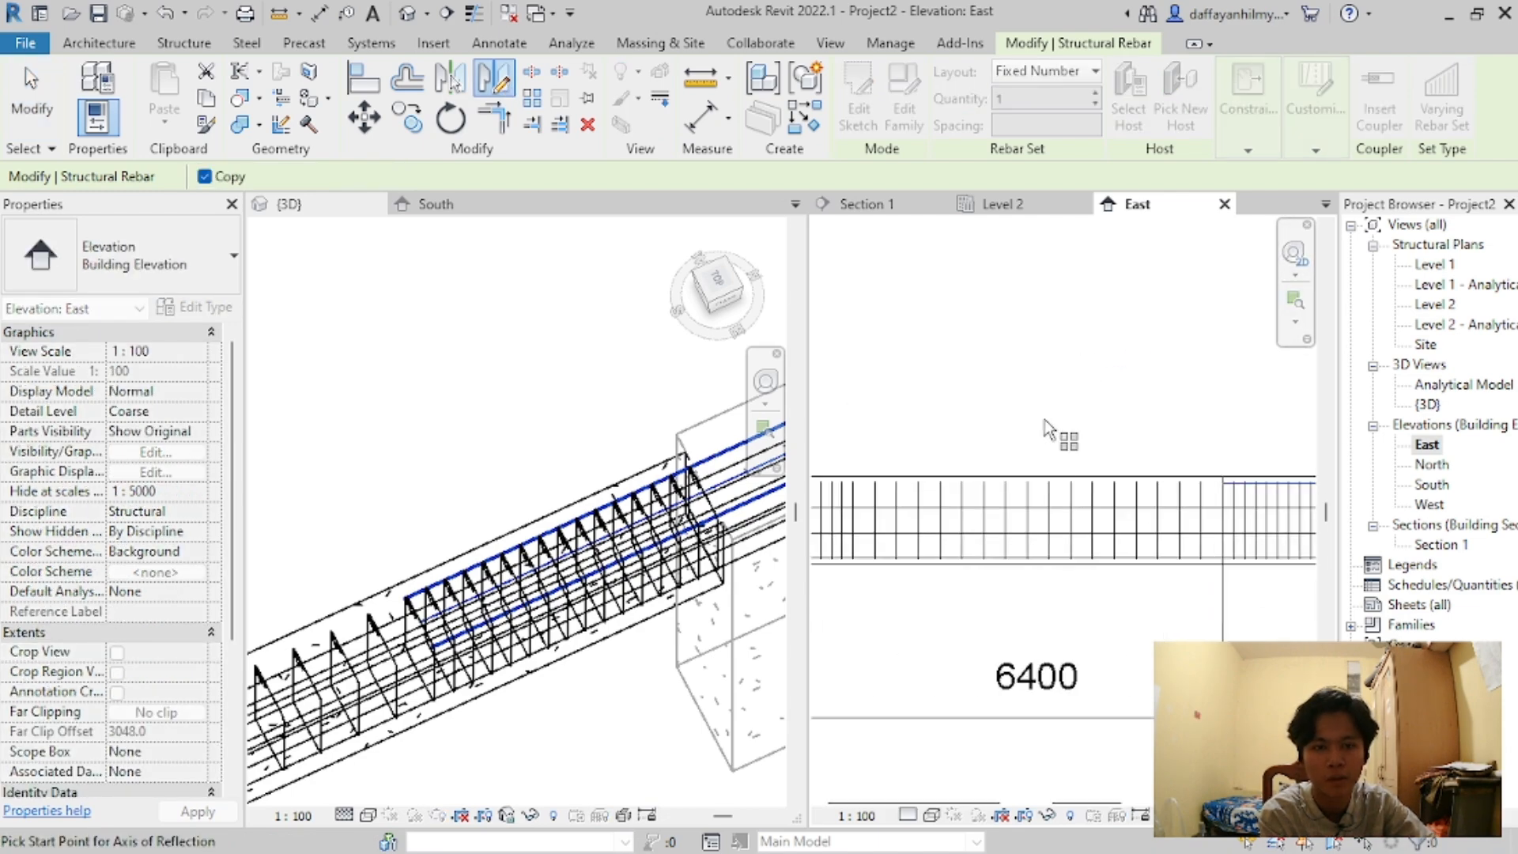
{"action": "scroll", "coordinate": [1020, 484], "scroll_direction": "up", "scroll_amount": 2}
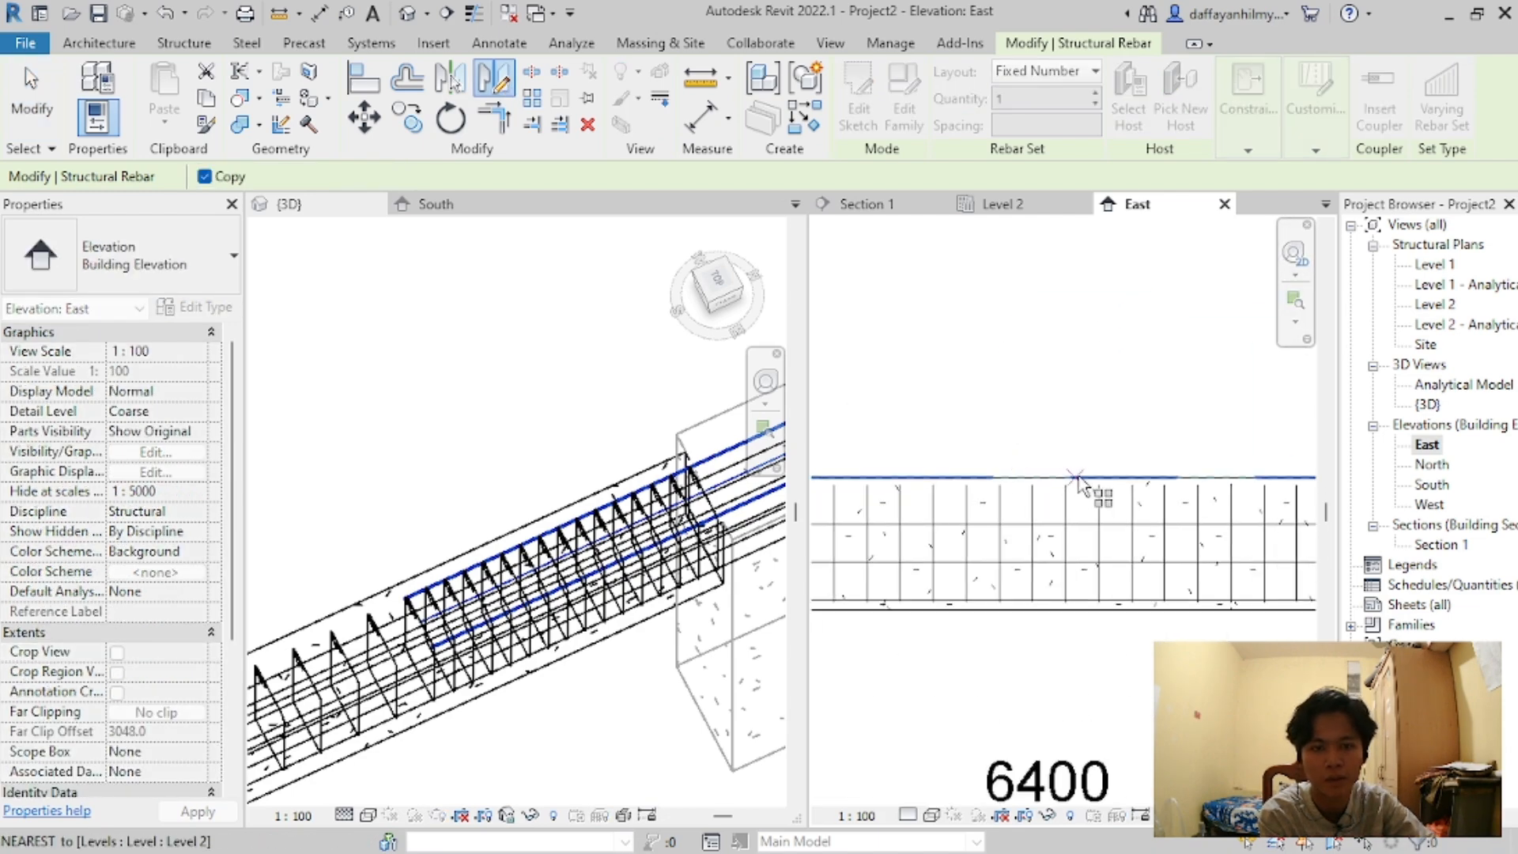
{"action": "left_click", "coordinate": [1050, 477]}
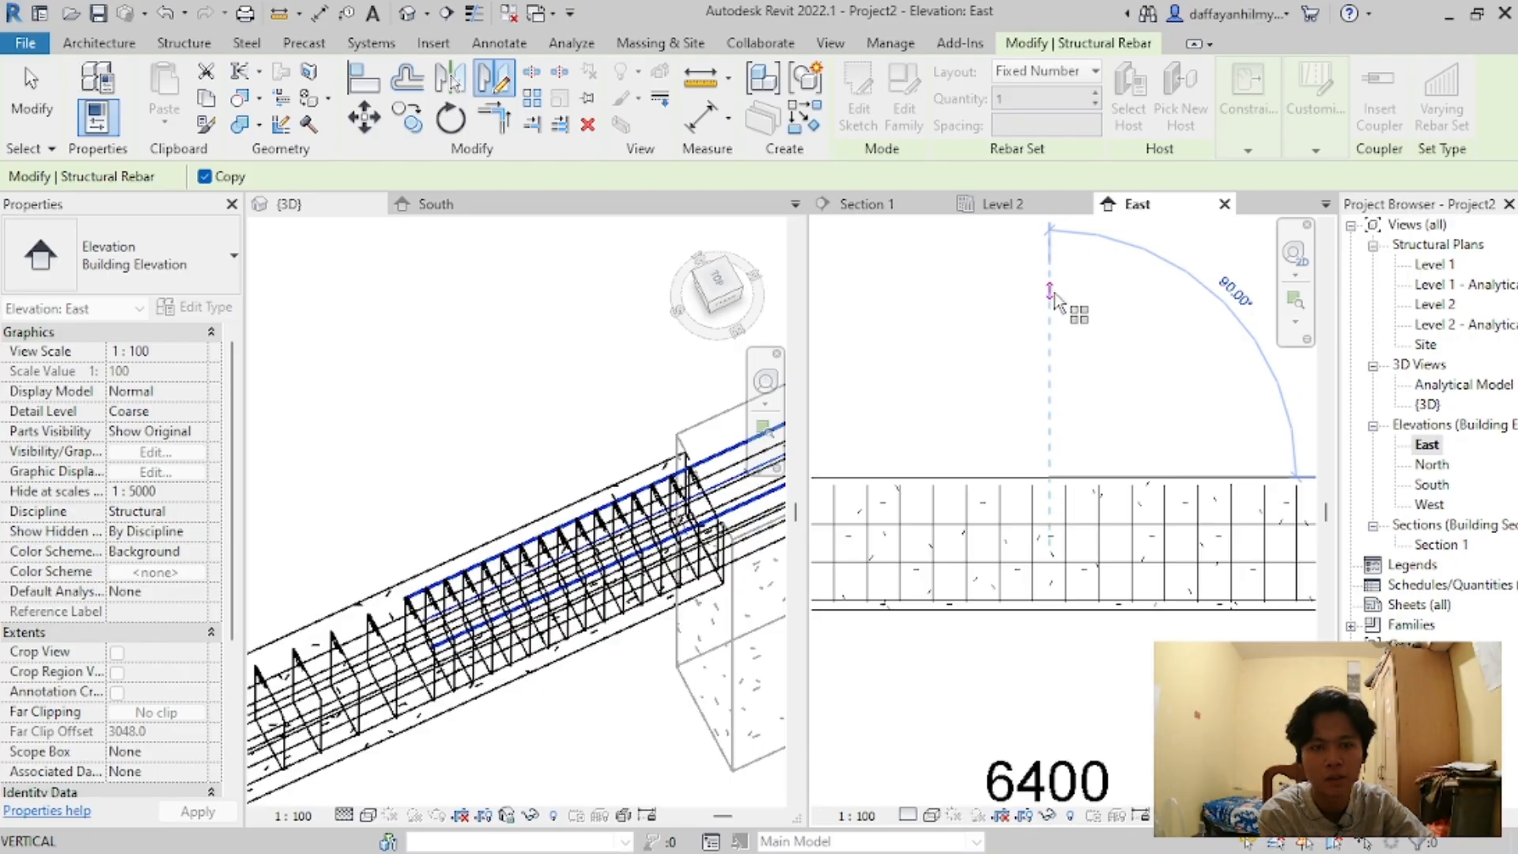
{"action": "left_click", "coordinate": [1049, 295]}
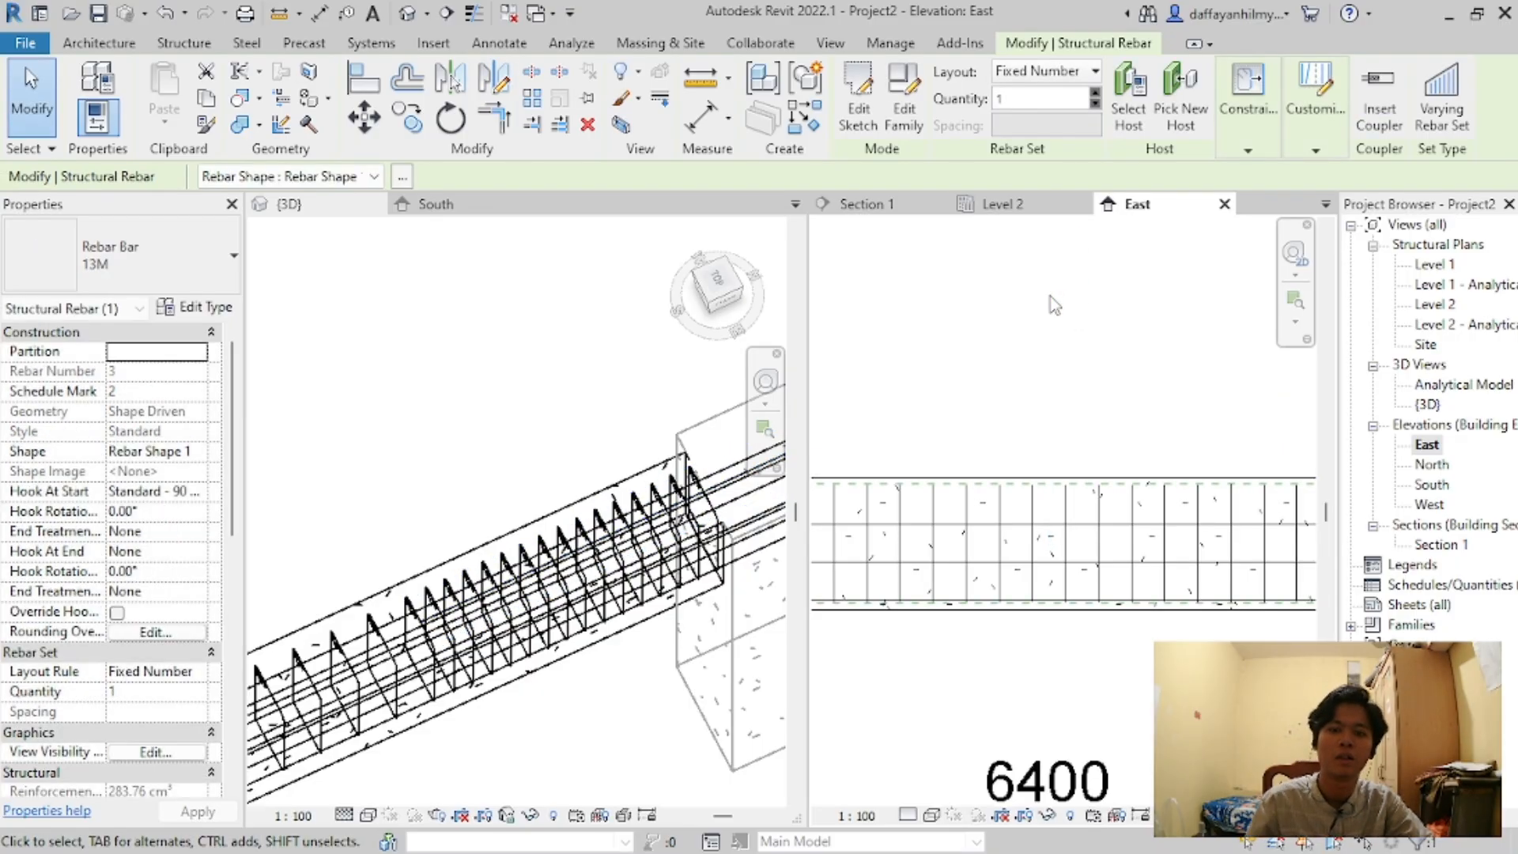
Step: Check the mirrored top bar at the opposite column in the East elevation and clear the selection
{"action": "scroll", "coordinate": [1052, 316], "scroll_direction": "down", "scroll_amount": 5}
{"action": "scroll", "coordinate": [925, 340], "scroll_direction": "up", "scroll_amount": 3}
{"action": "scroll", "coordinate": [921, 372], "scroll_direction": "up", "scroll_amount": 3}
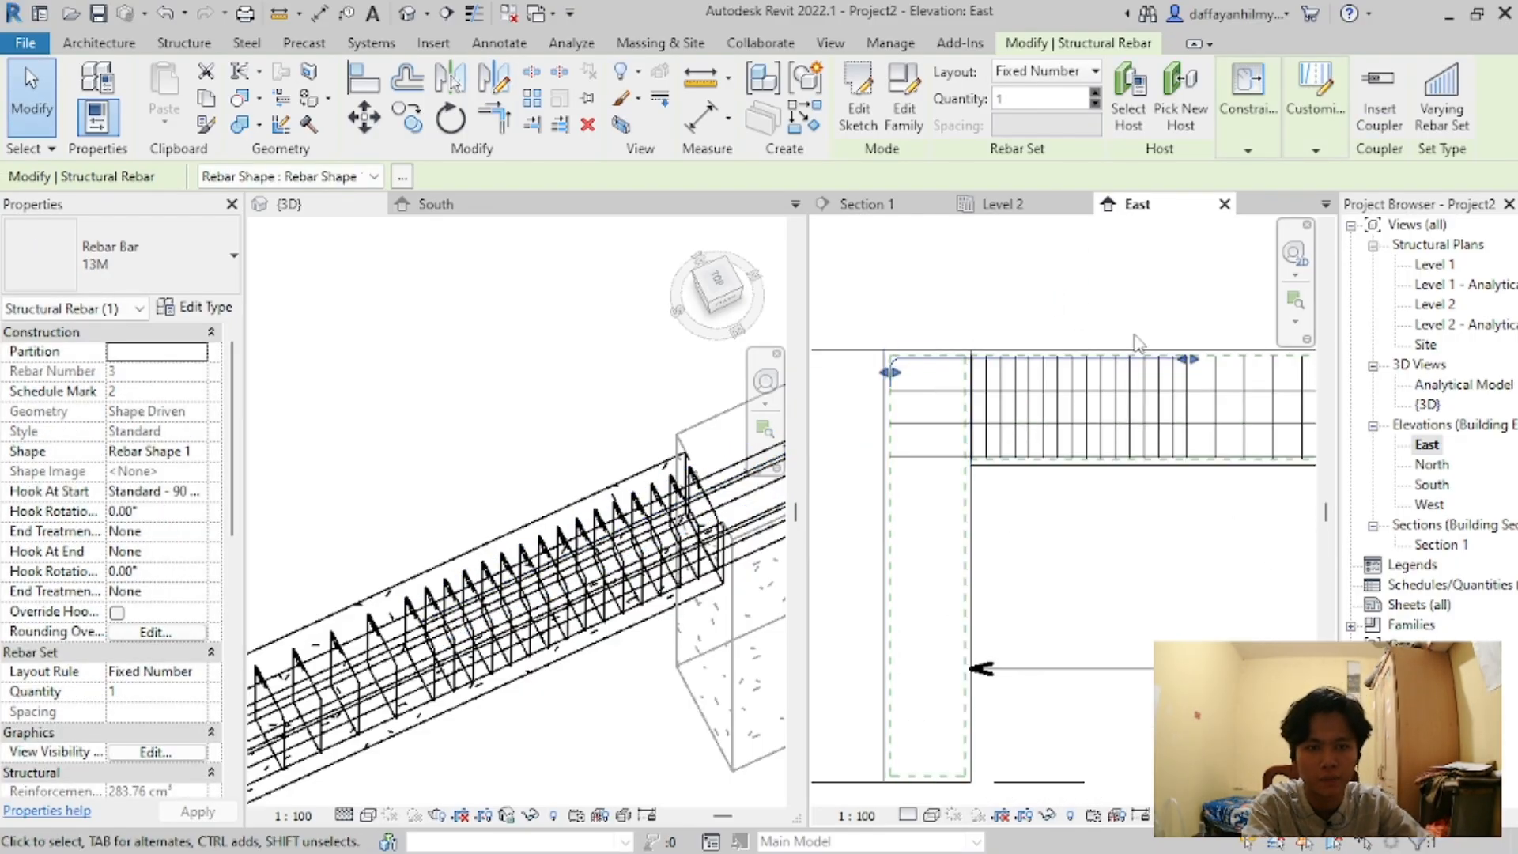
{"action": "scroll", "coordinate": [1138, 356], "scroll_direction": "up", "scroll_amount": 1}
{"action": "key", "text": "Escape"}
{"action": "scroll", "coordinate": [1060, 332], "scroll_direction": "down", "scroll_amount": 1}
{"action": "scroll", "coordinate": [1028, 326], "scroll_direction": "down", "scroll_amount": 2}
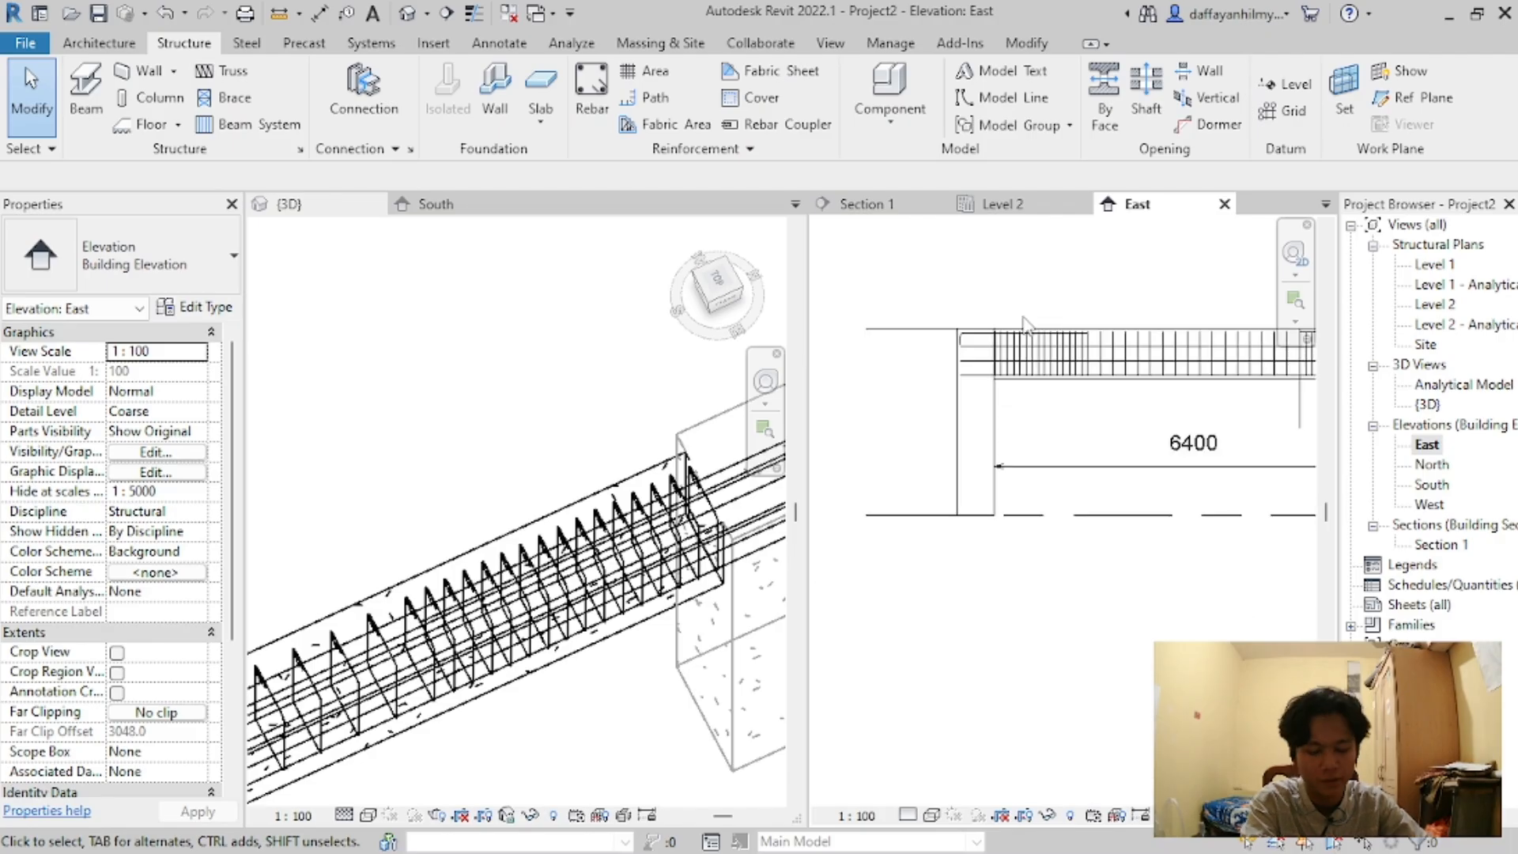
{"action": "scroll", "coordinate": [1052, 376], "scroll_direction": "up", "scroll_amount": 1}
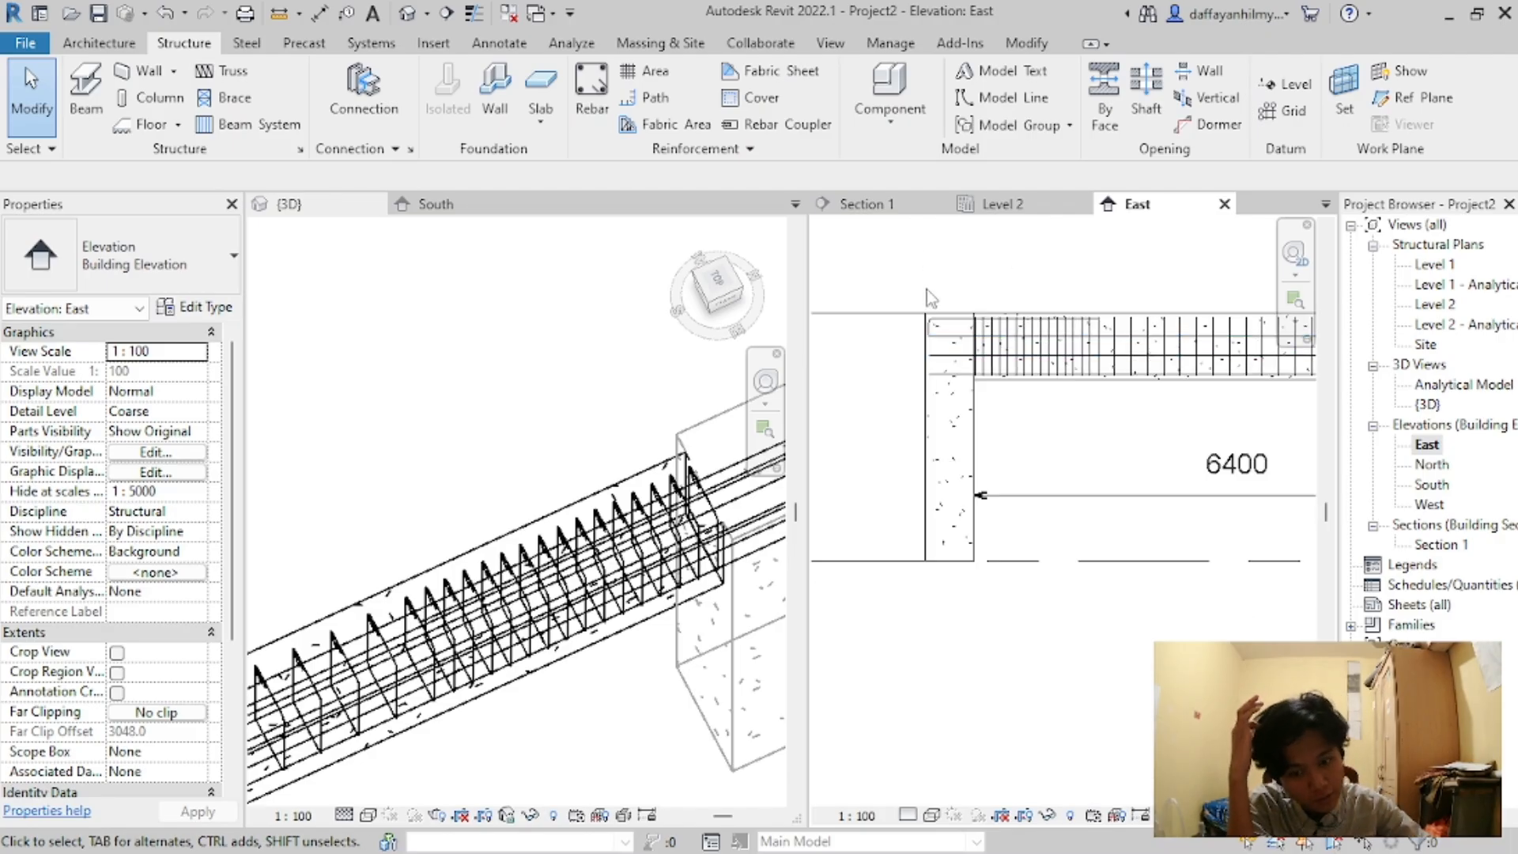
Step: Switch to the reference image Tugas Penulangan Balok.JPG, examine its beam reinforcement in 3D and section, and return to Revit
{"action": "key", "text": "alt+Tab"}
{"action": "key", "text": "alt+Tab"}
{"action": "key", "text": "alt+Tab"}
{"action": "key", "text": "alt+Down"}
{"action": "key", "text": "alt+Left"}
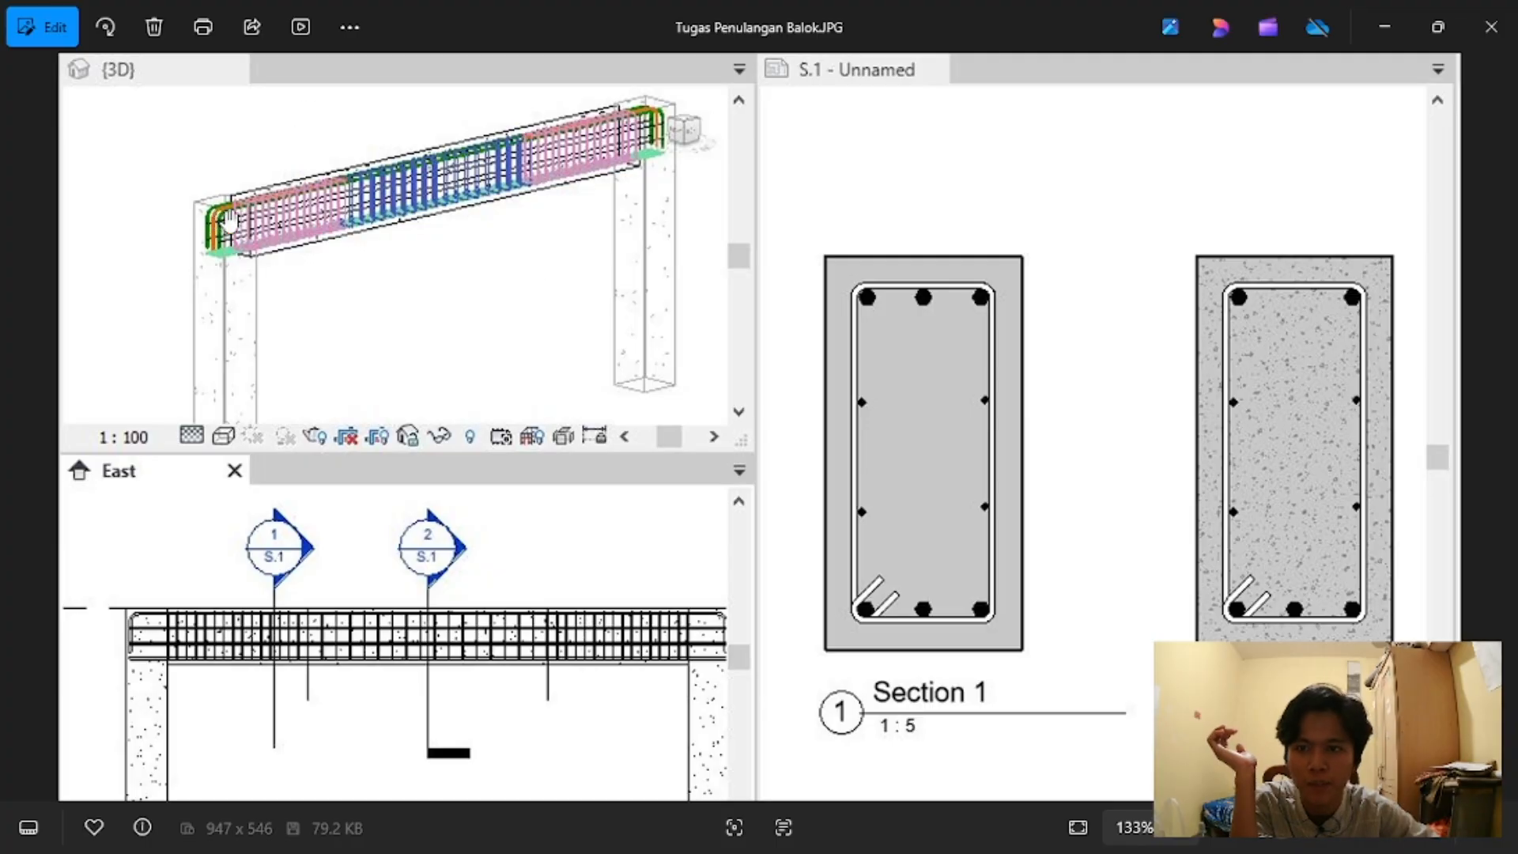
{"action": "scroll", "coordinate": [645, 107], "scroll_direction": "up", "scroll_amount": 3}
{"action": "scroll", "coordinate": [660, 119], "scroll_direction": "down", "scroll_amount": 4}
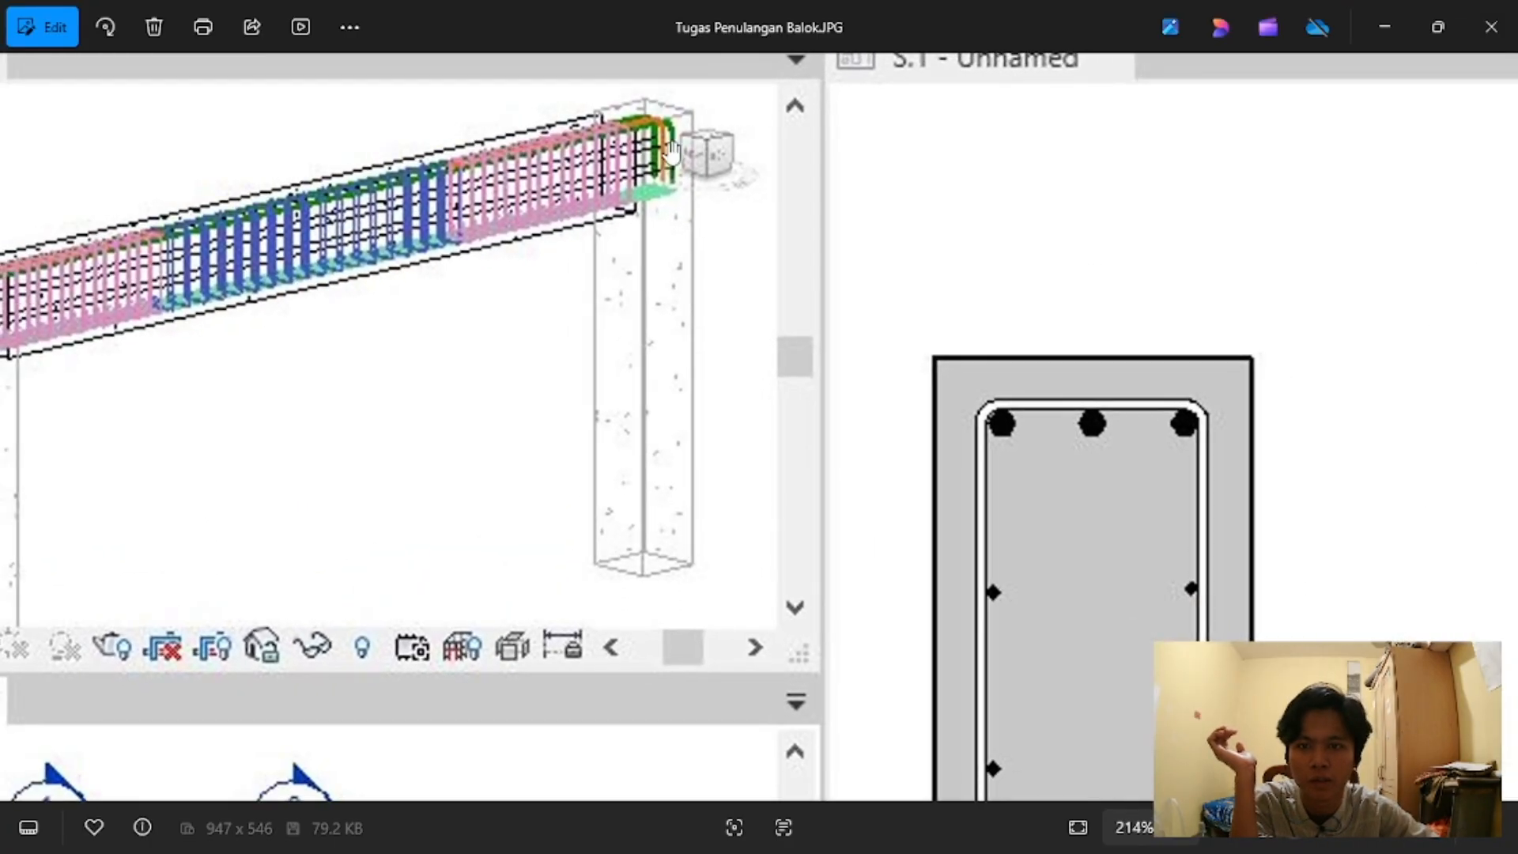
{"action": "key", "text": "alt+Tab"}
{"action": "key", "text": "alt+Tab"}
{"action": "key", "text": "alt+Left"}
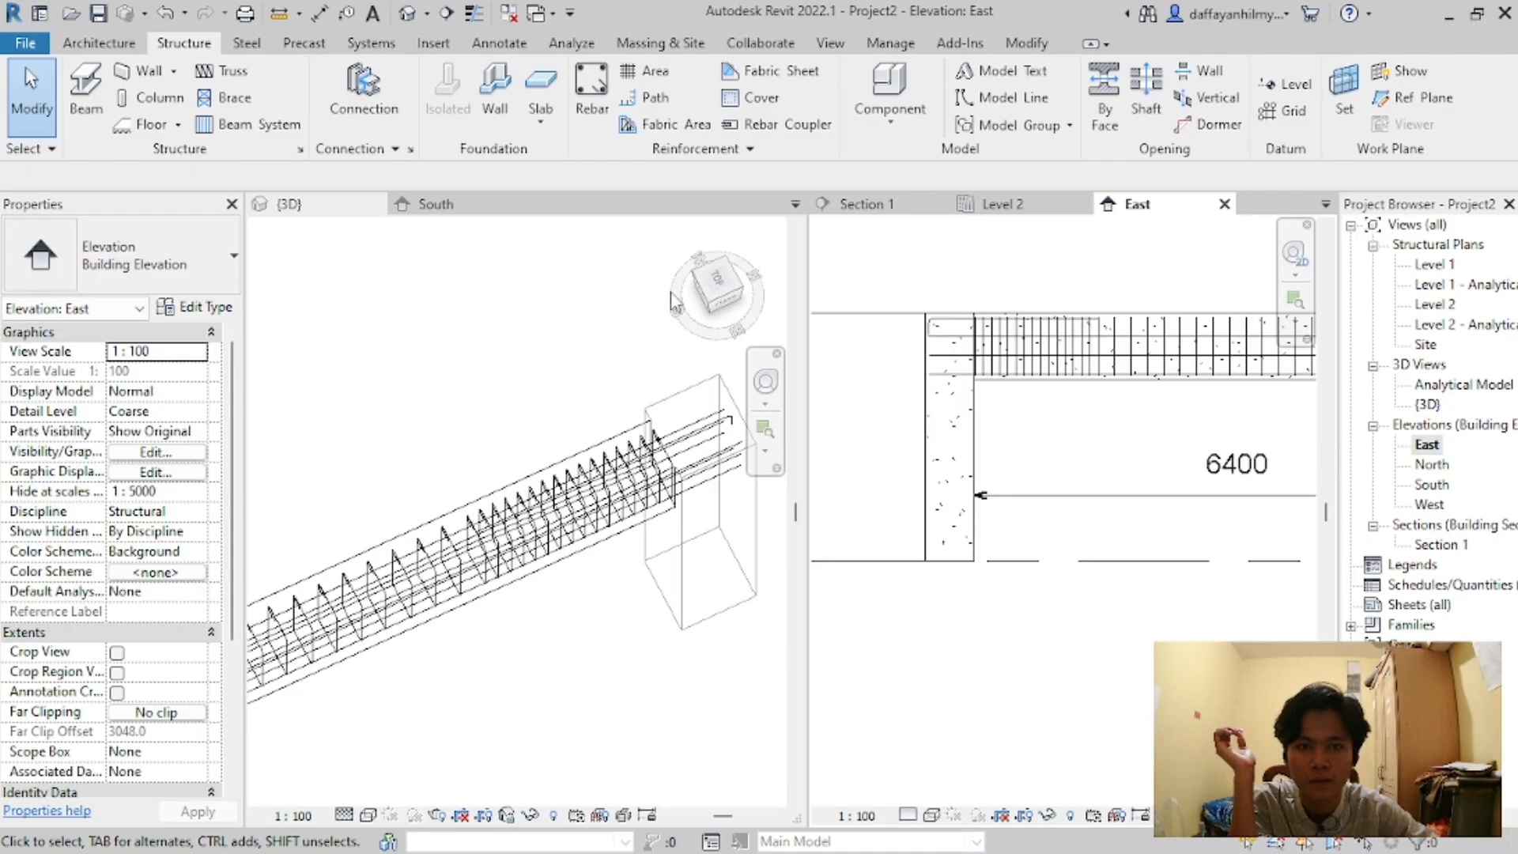
Step: In Section 1, change the two-bar sets along both side faces of the stirrup to rebar type 22M
{"action": "left_click", "coordinate": [854, 207]}
{"action": "scroll", "coordinate": [1099, 420], "scroll_direction": "up", "scroll_amount": 5}
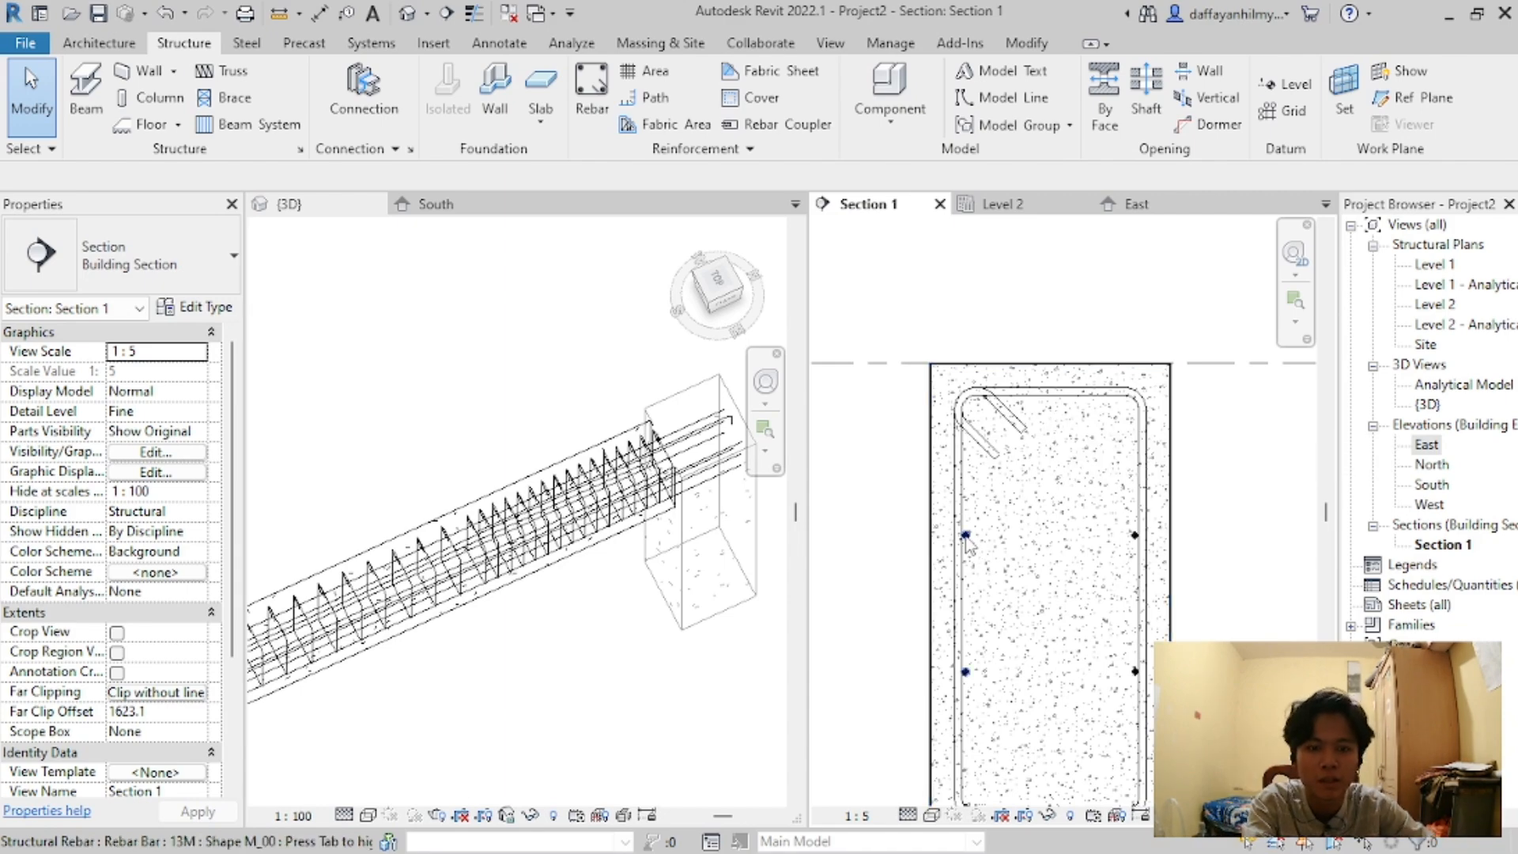
{"action": "left_click", "coordinate": [929, 510]}
{"action": "left_click", "coordinate": [181, 272]}
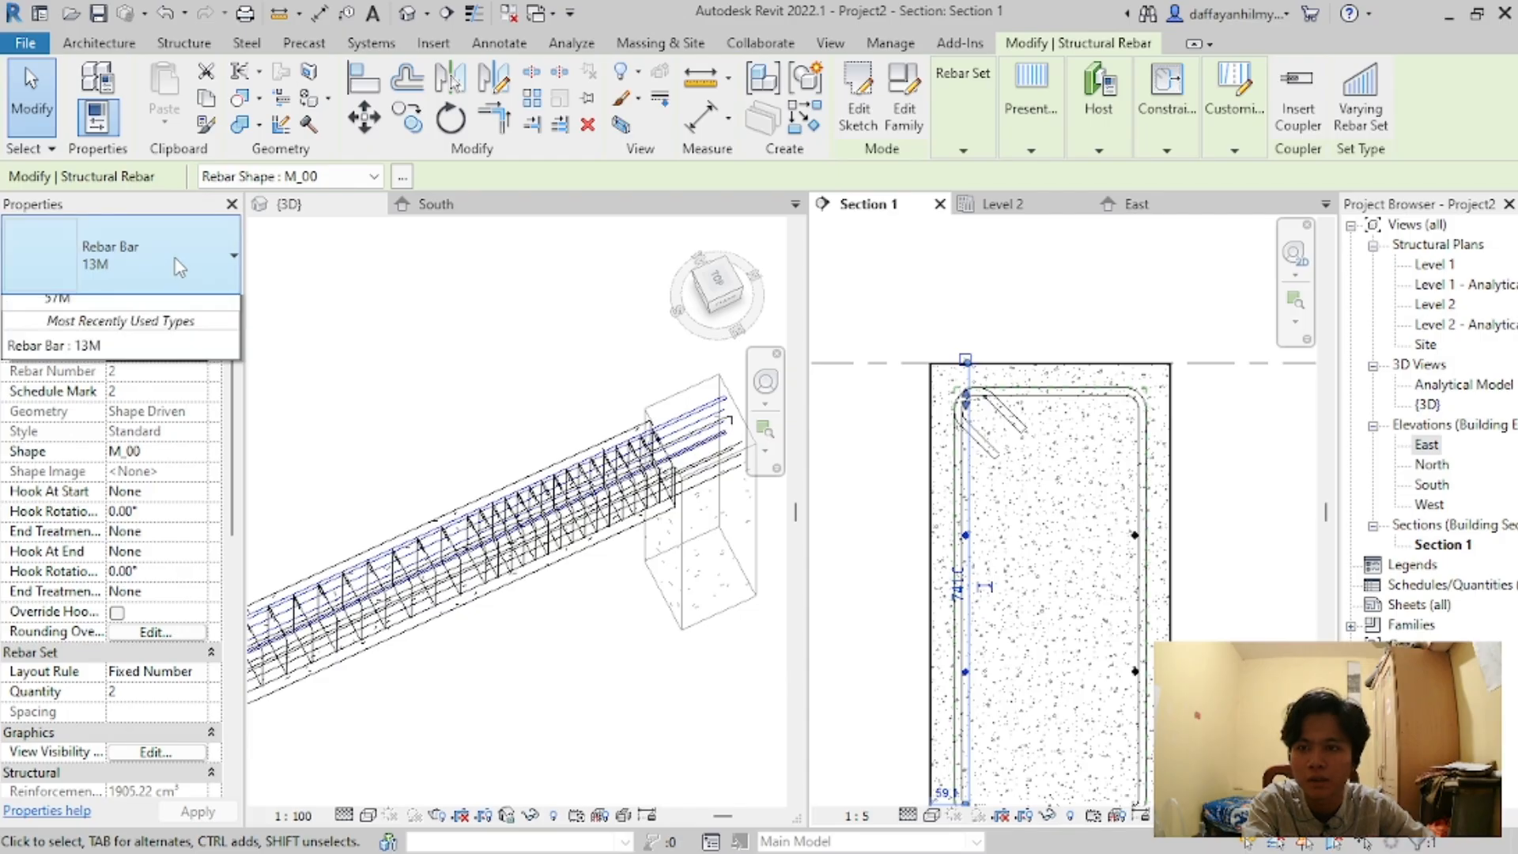
{"action": "left_click", "coordinate": [118, 469]}
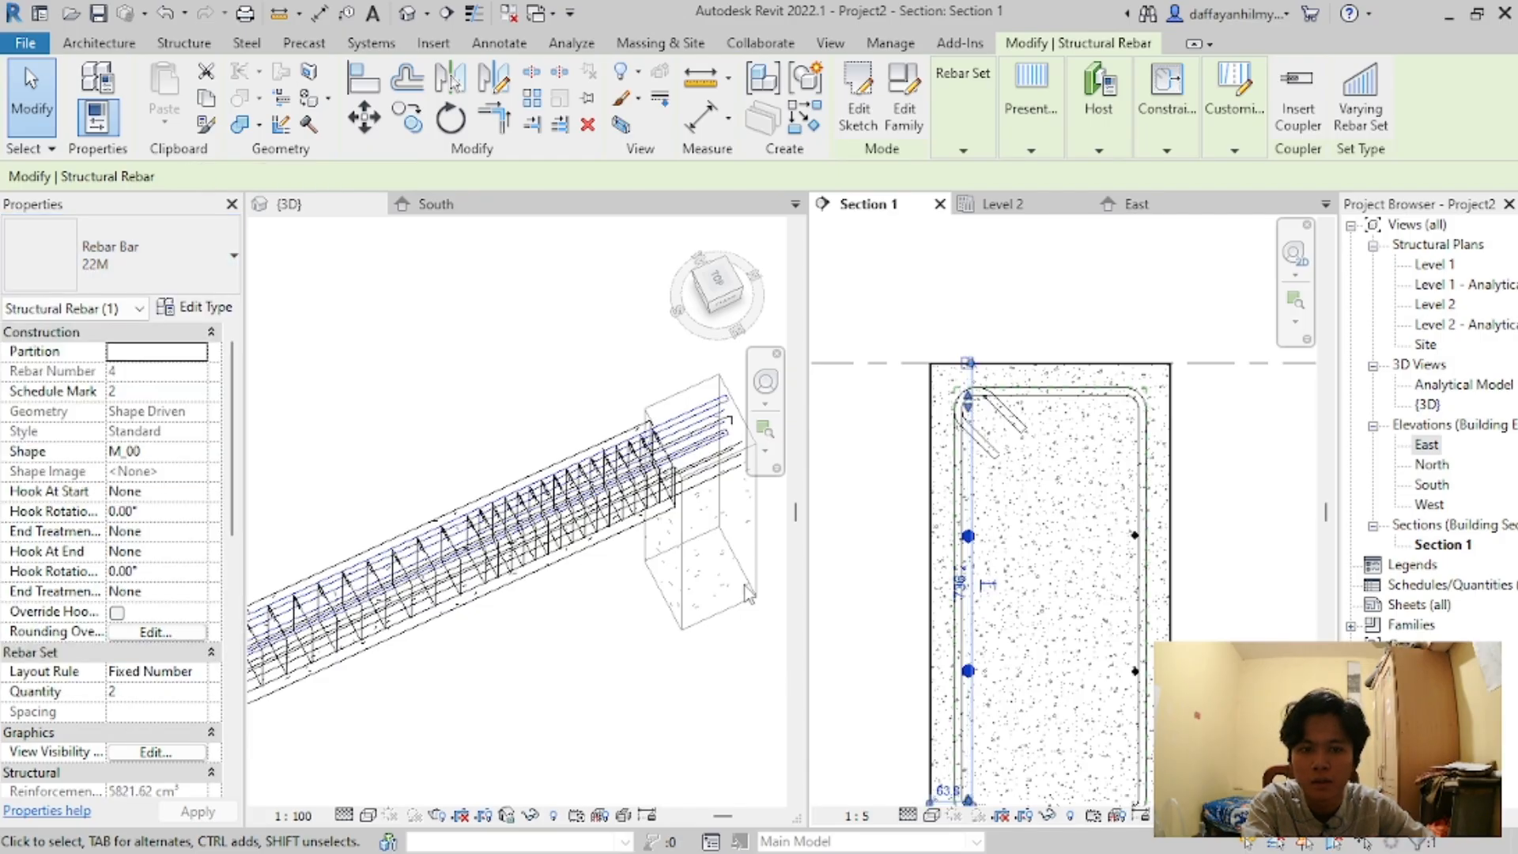
{"action": "left_click", "coordinate": [1132, 537]}
{"action": "left_click", "coordinate": [143, 271]}
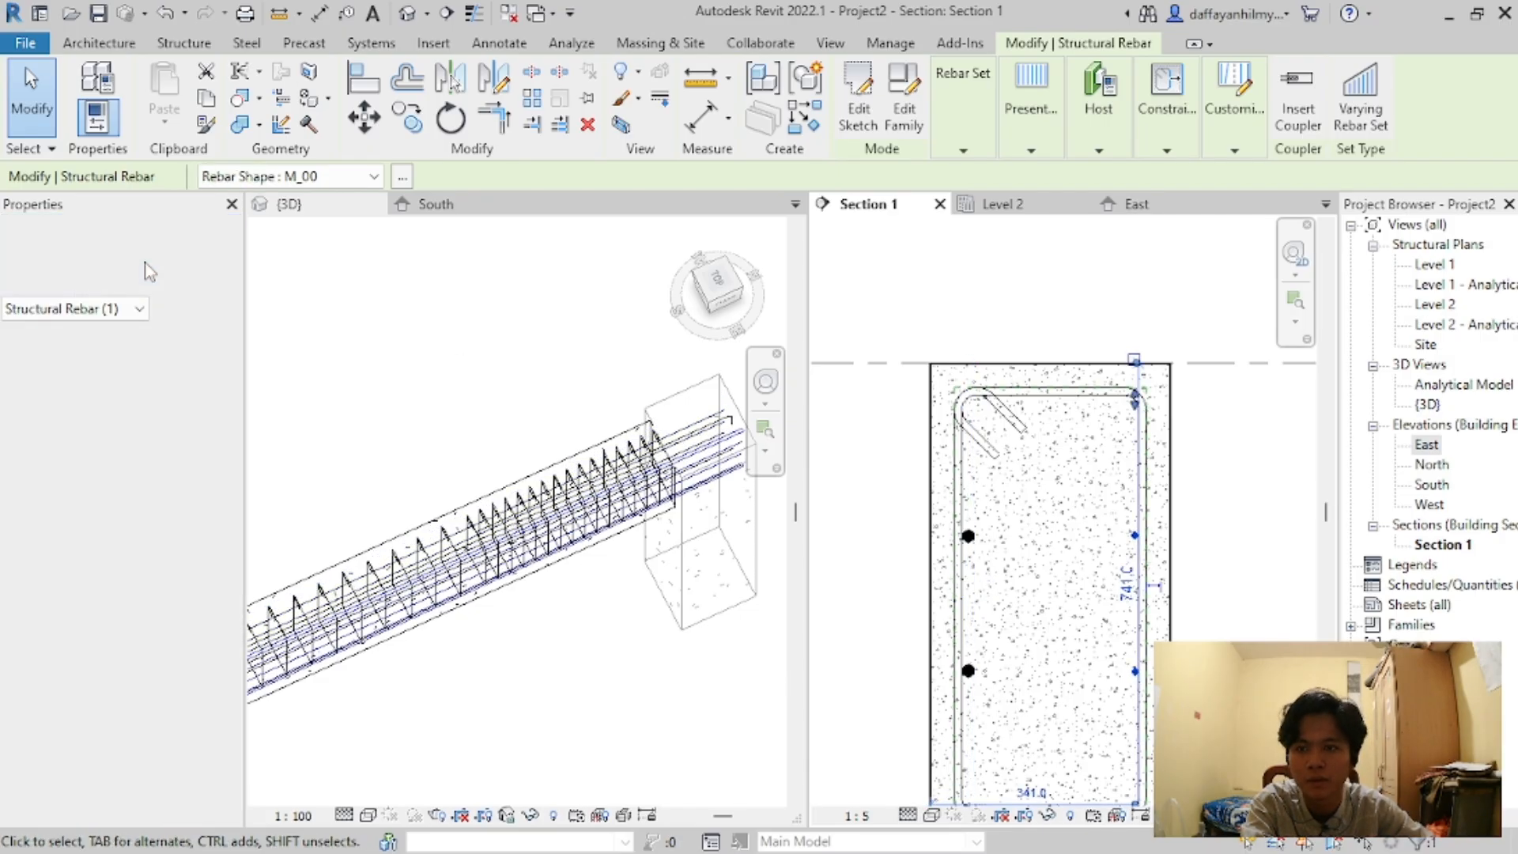
{"action": "left_click", "coordinate": [65, 473]}
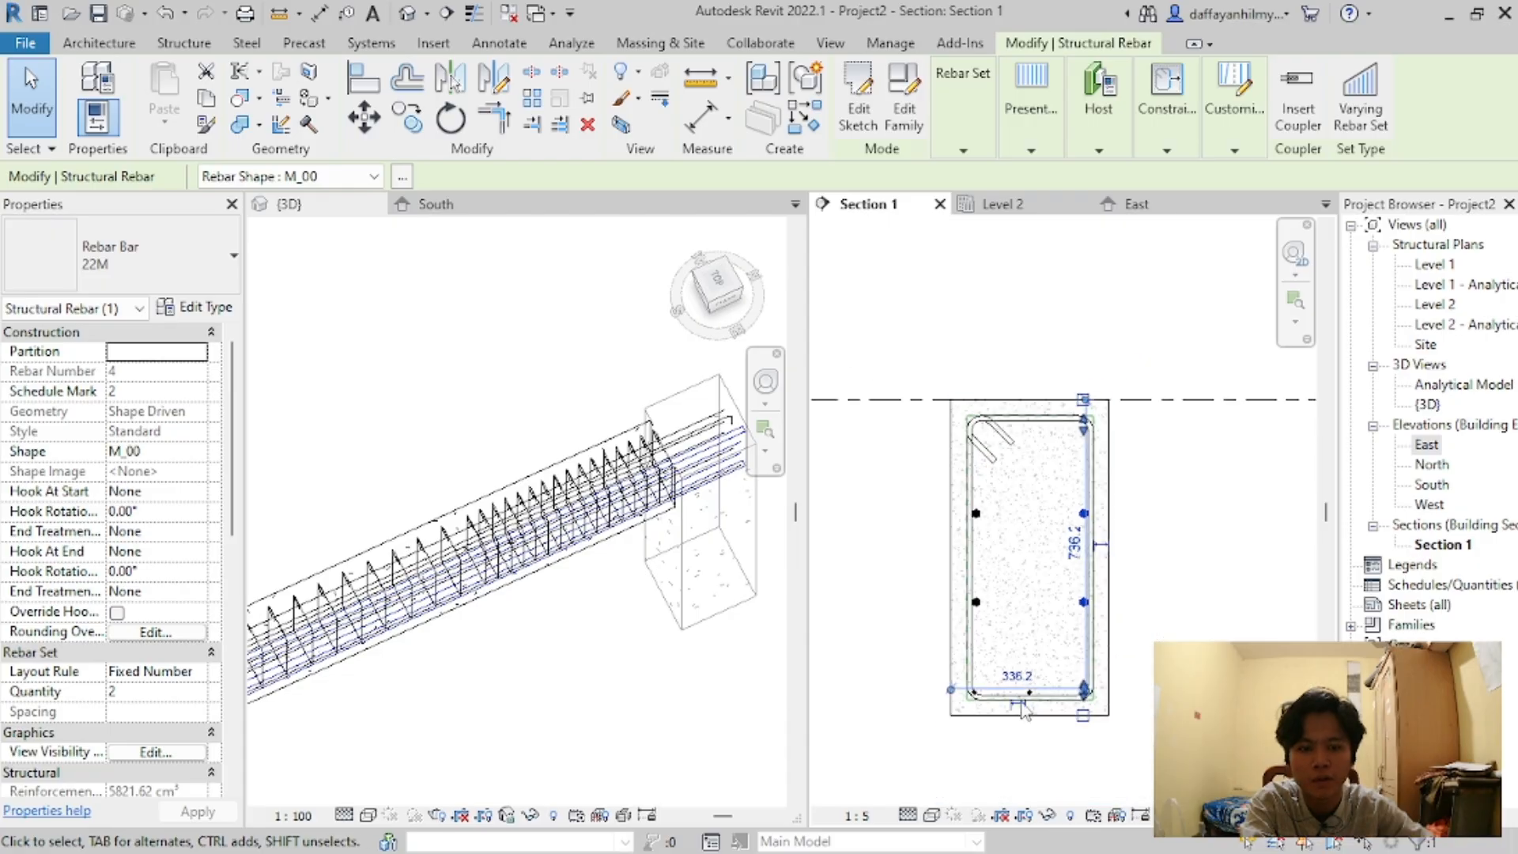
Step: Change the three-bar set along the bottom of the stirrup in Section 1 to rebar type 36M
{"action": "scroll", "coordinate": [964, 782], "scroll_direction": "up", "scroll_amount": 4}
{"action": "key", "text": "Escape"}
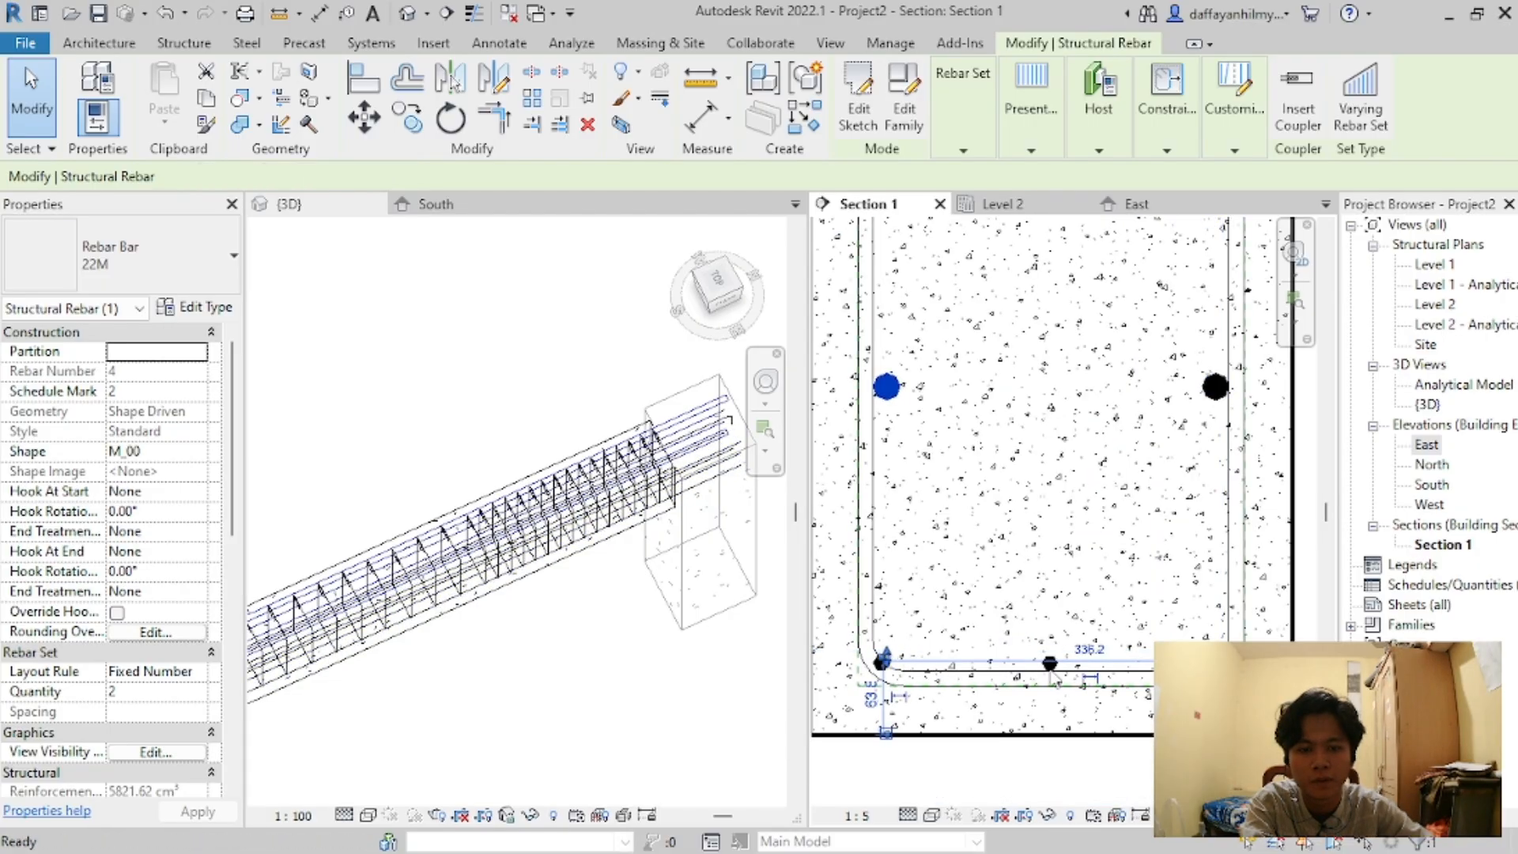
{"action": "left_click", "coordinate": [1051, 655]}
{"action": "key", "text": "Escape"}
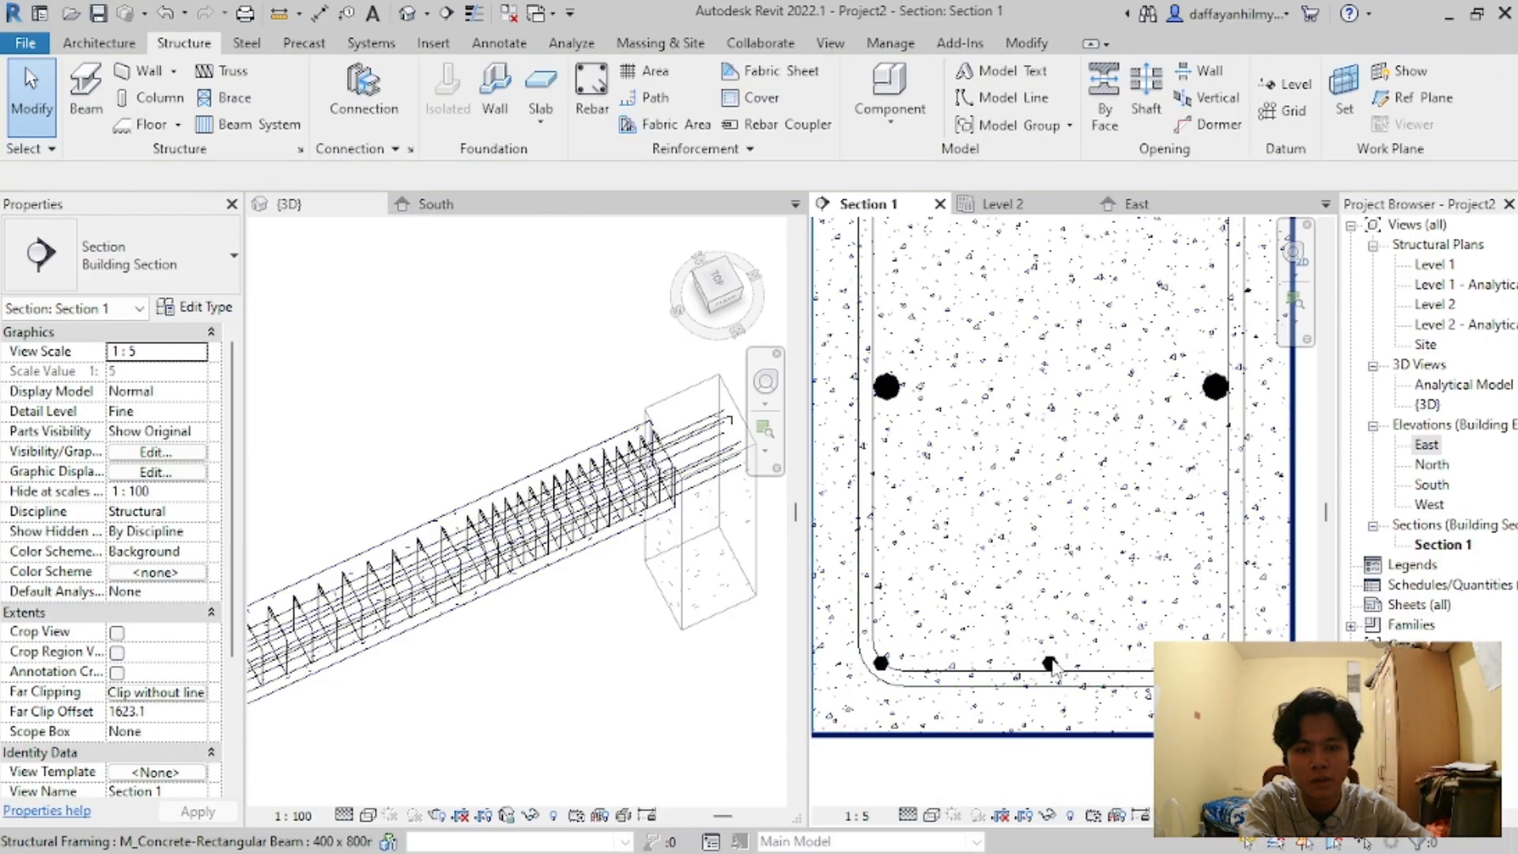
{"action": "left_click", "coordinate": [1052, 661]}
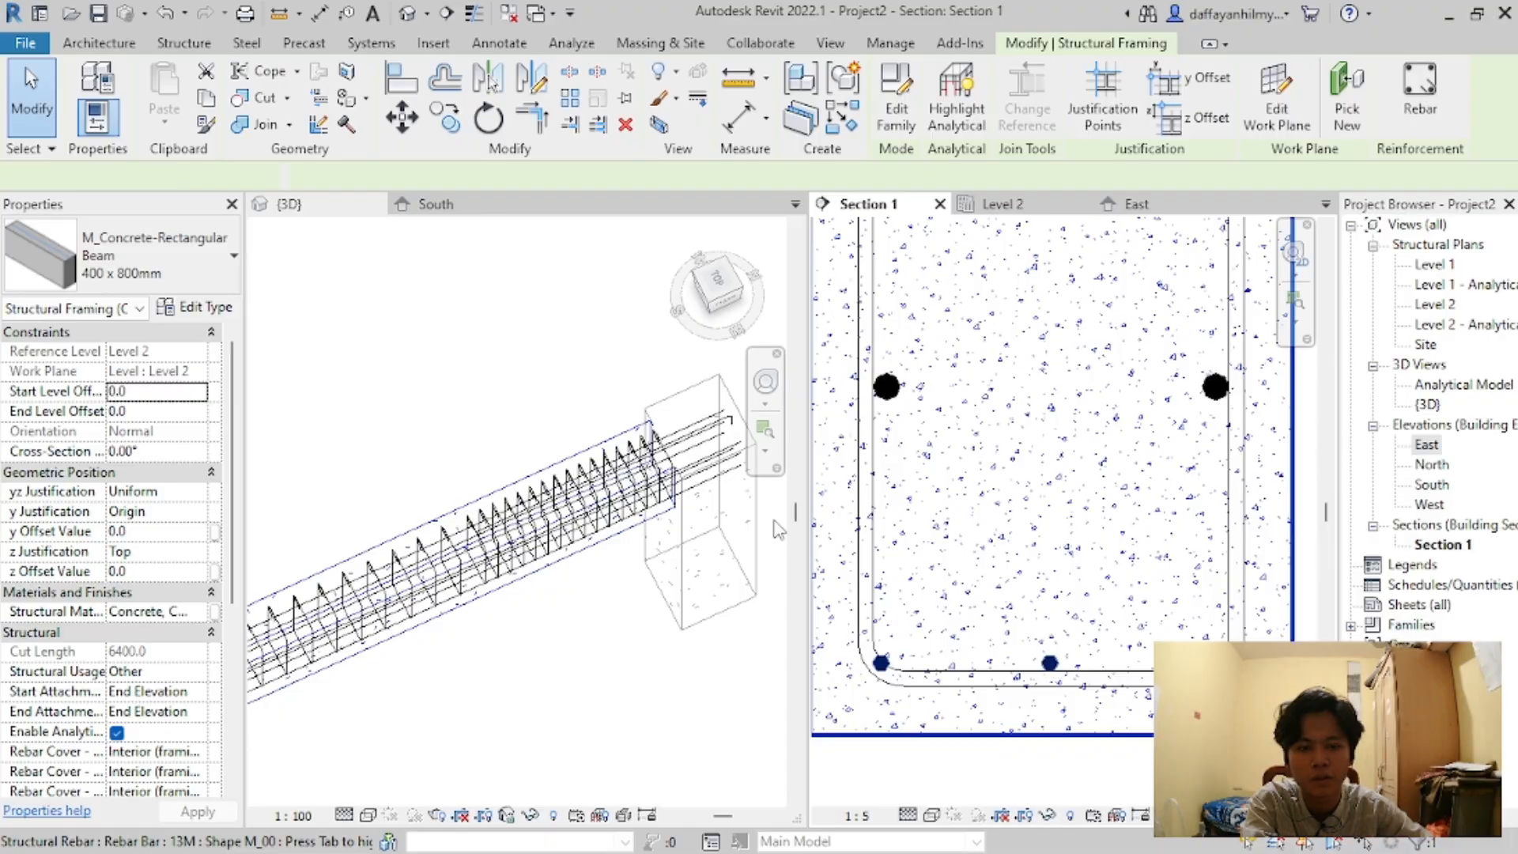
{"action": "left_click", "coordinate": [135, 259]}
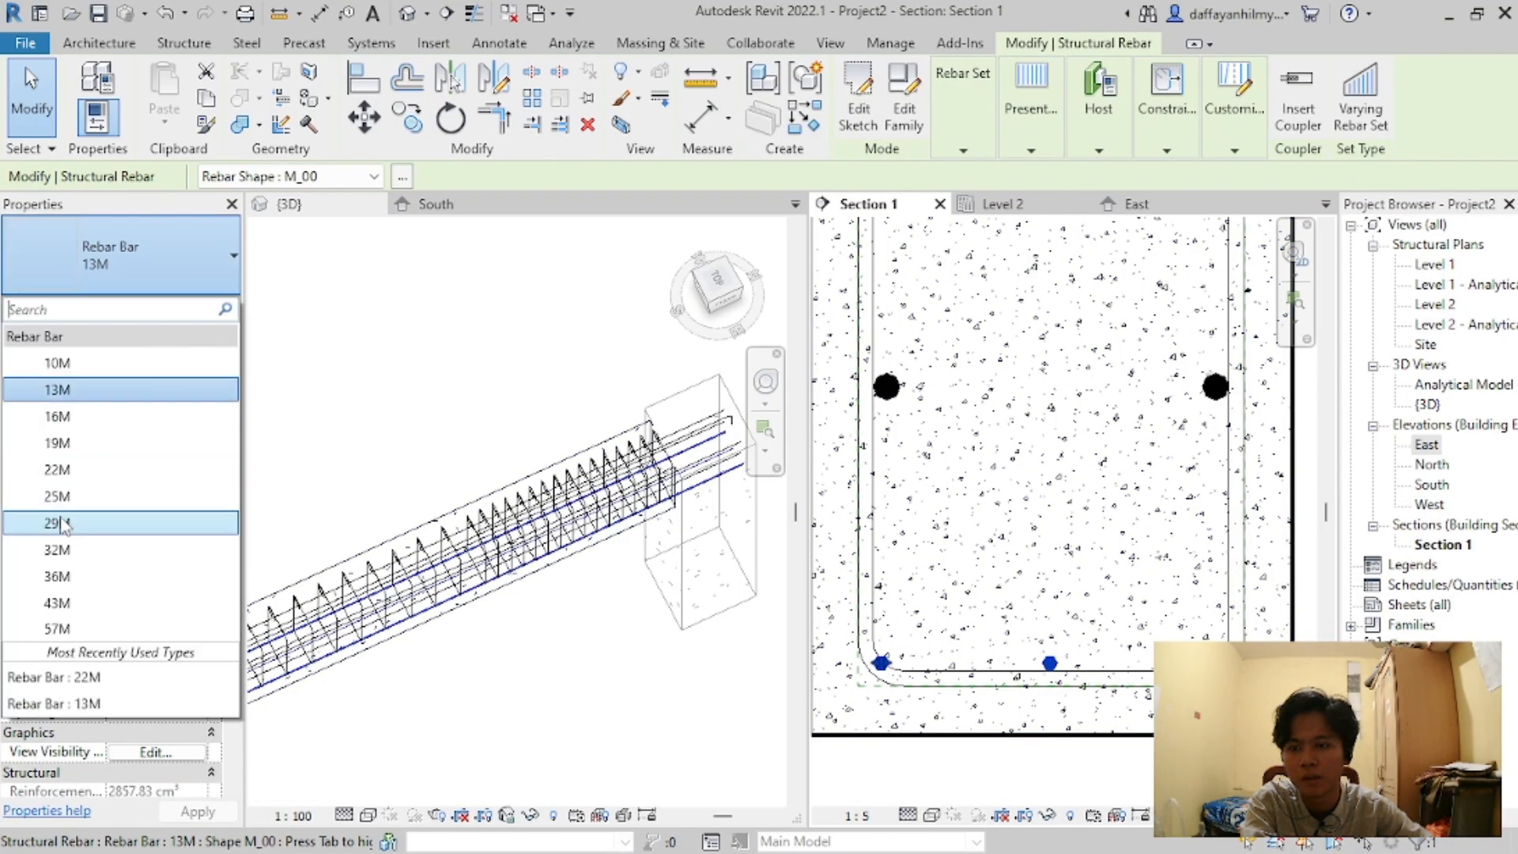
{"action": "left_click", "coordinate": [57, 575]}
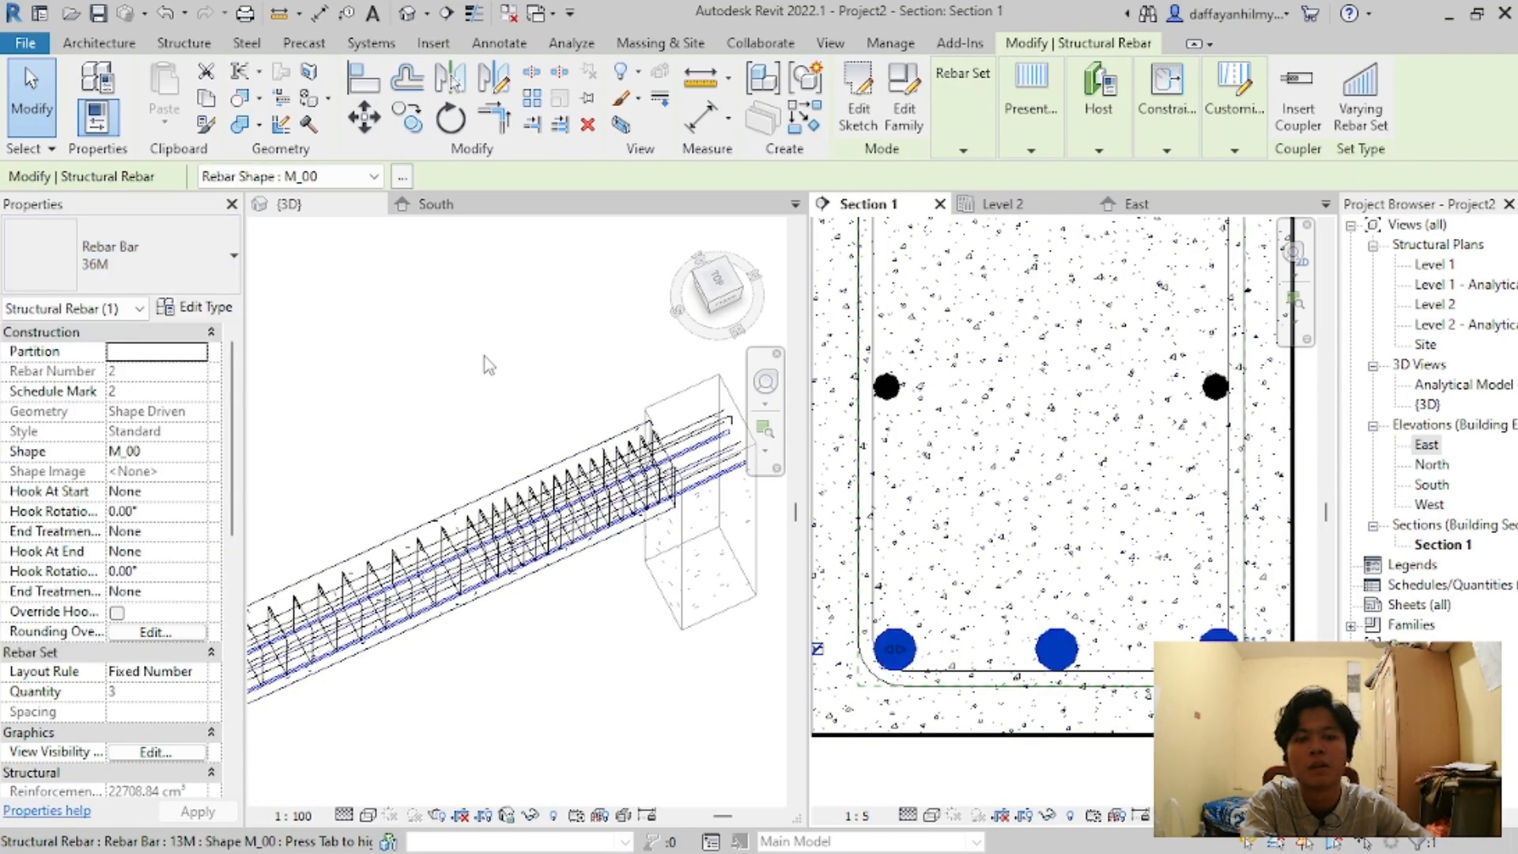
Step: Place a single straight 13M bar, shape M_00, parallel to cover just below the stirrup's top leg in Section 1
{"action": "key", "text": "Escape"}
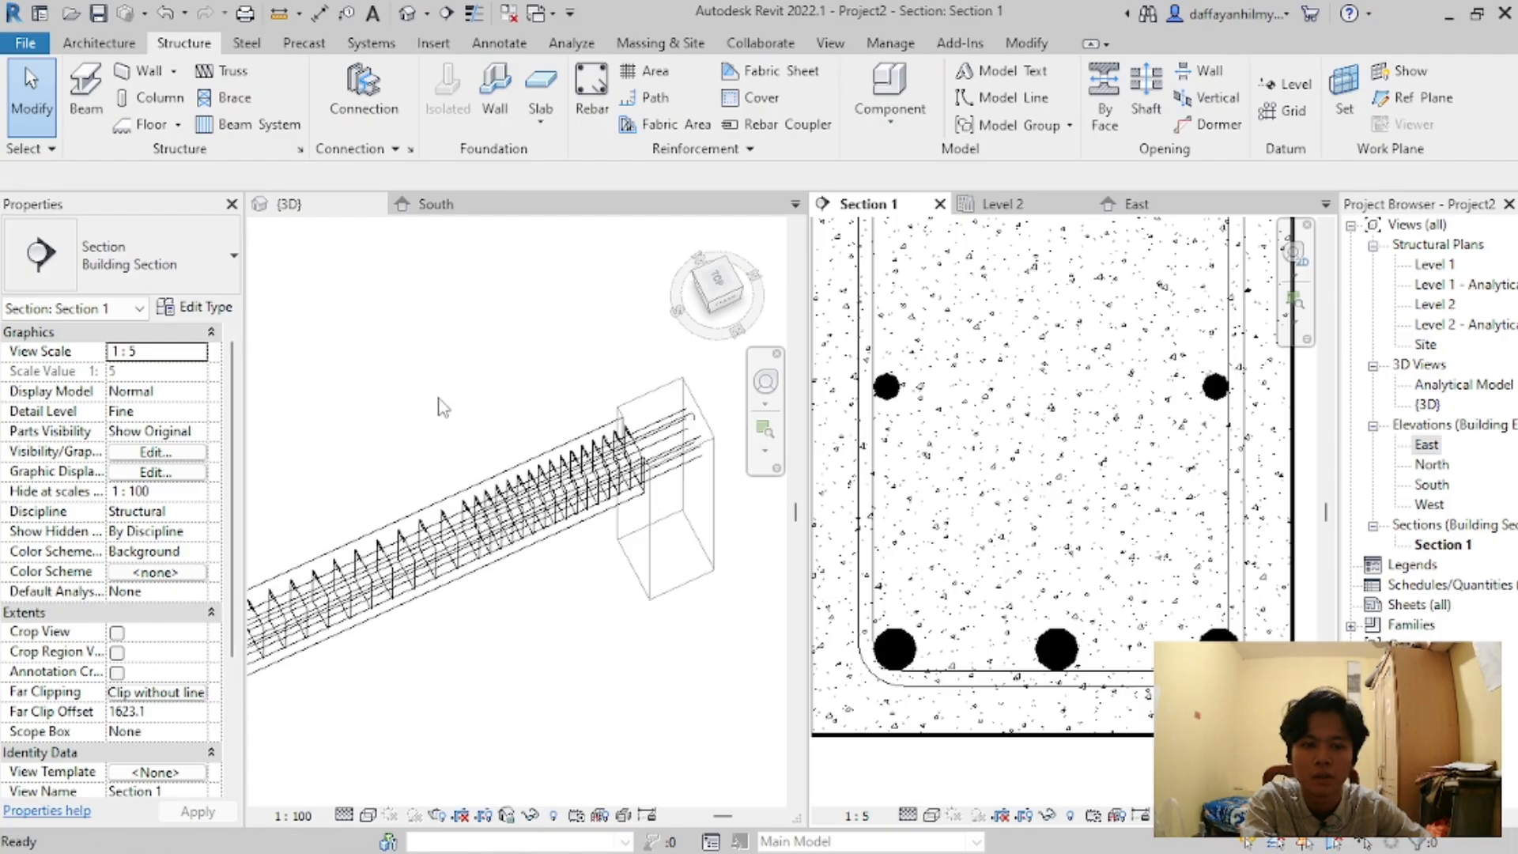
{"action": "scroll", "coordinate": [1005, 565], "scroll_direction": "down", "scroll_amount": 5}
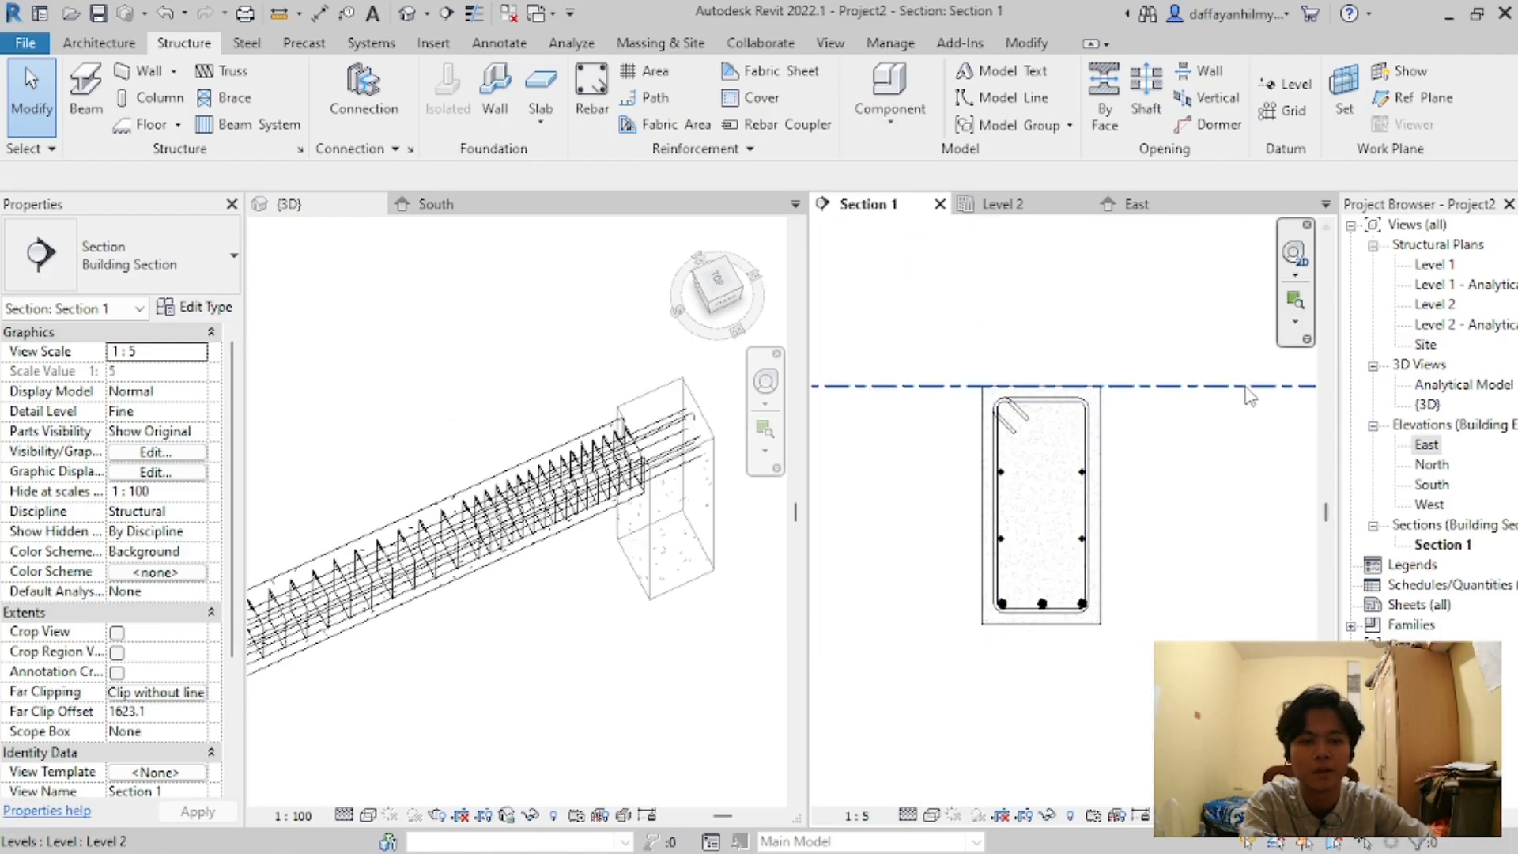
{"action": "scroll", "coordinate": [1194, 396], "scroll_direction": "up", "scroll_amount": 2}
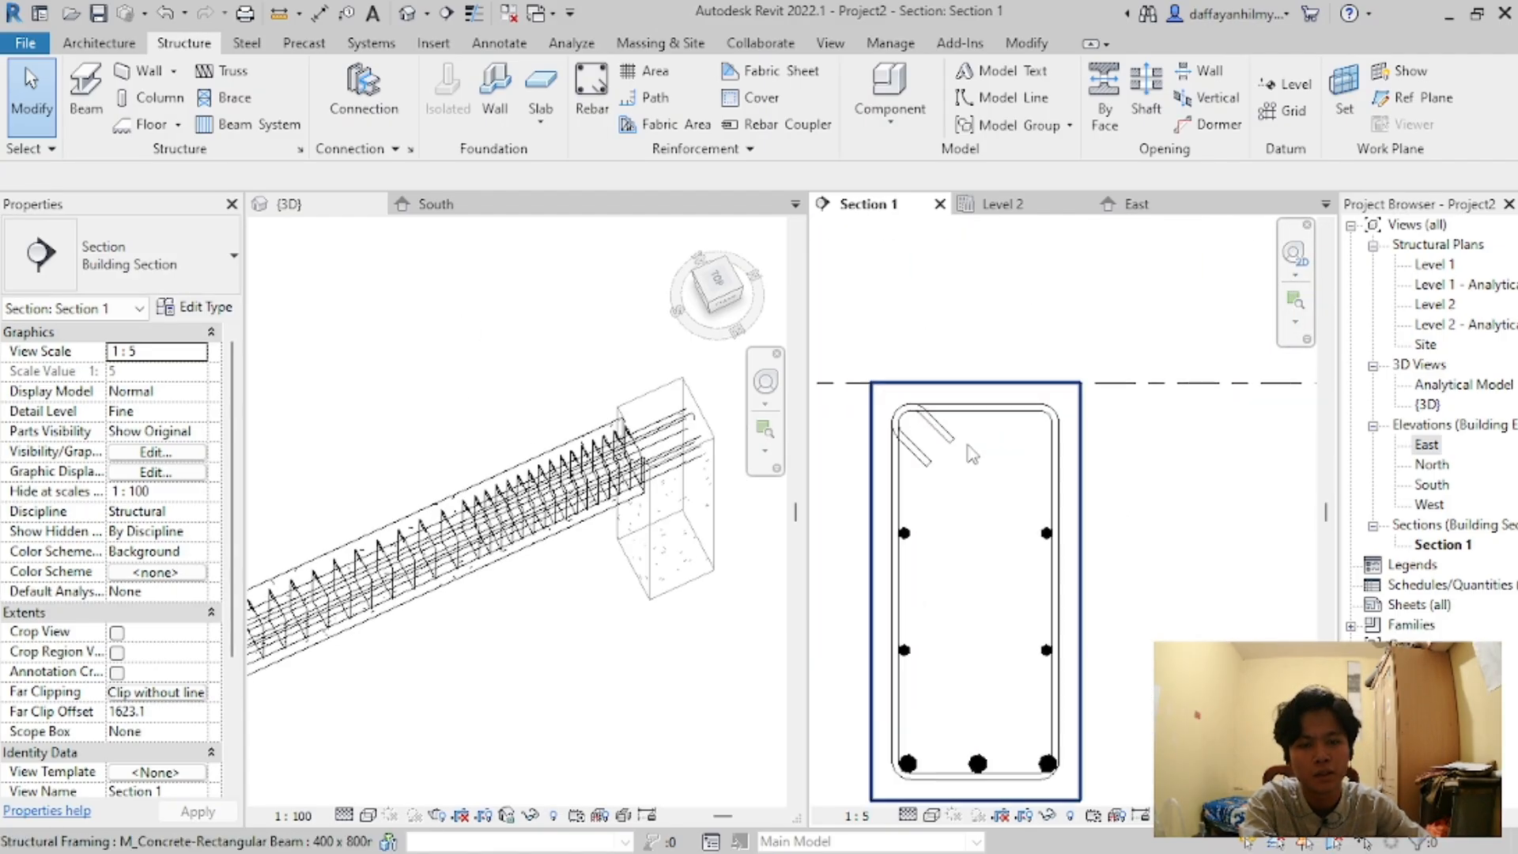
{"action": "scroll", "coordinate": [969, 439], "scroll_direction": "up", "scroll_amount": 3}
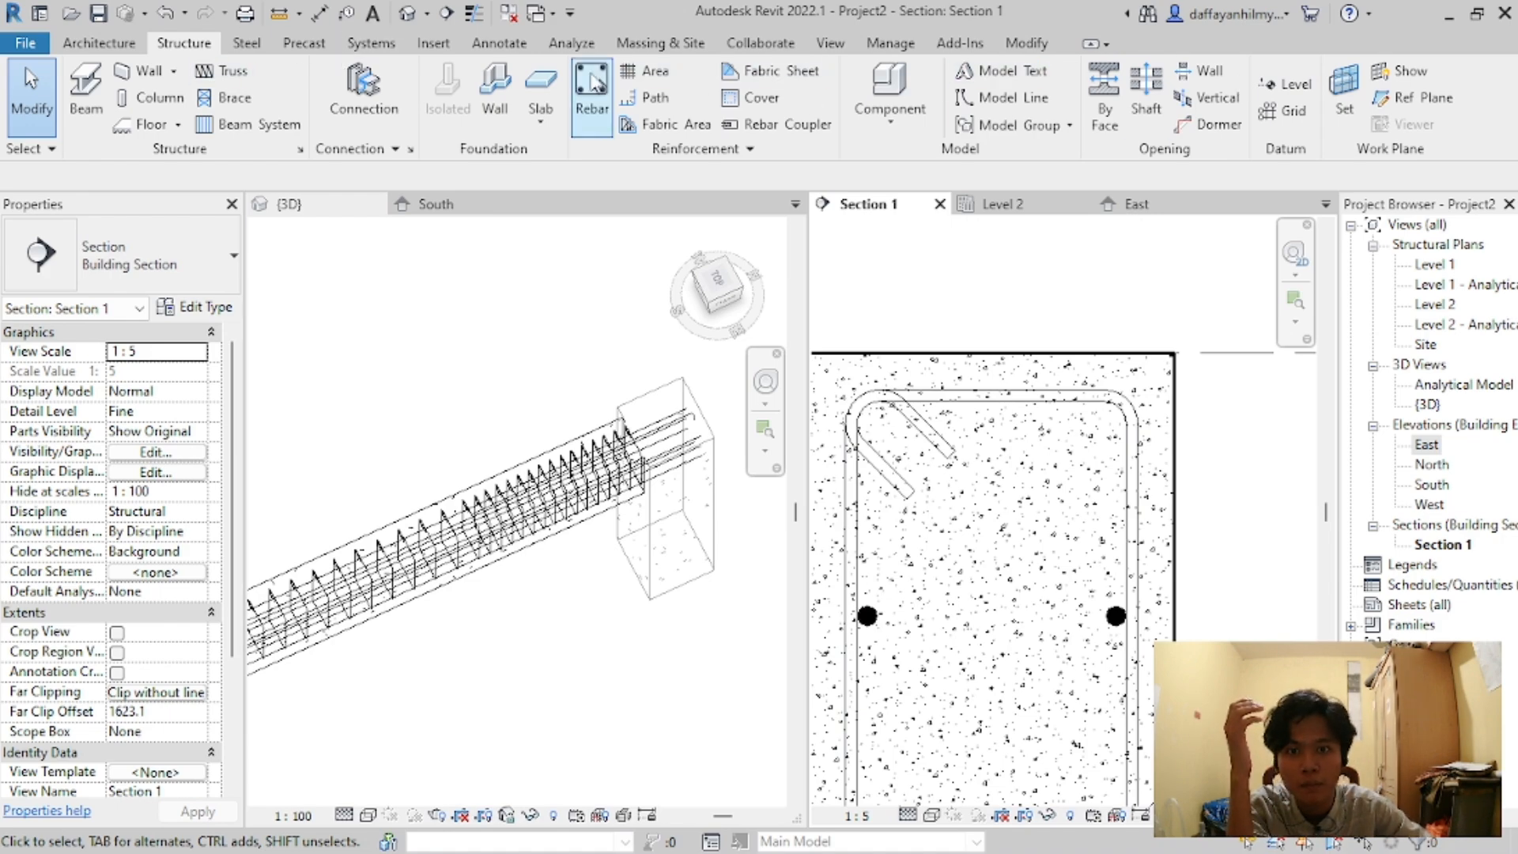
{"action": "mouse_move", "coordinate": [982, 145]}
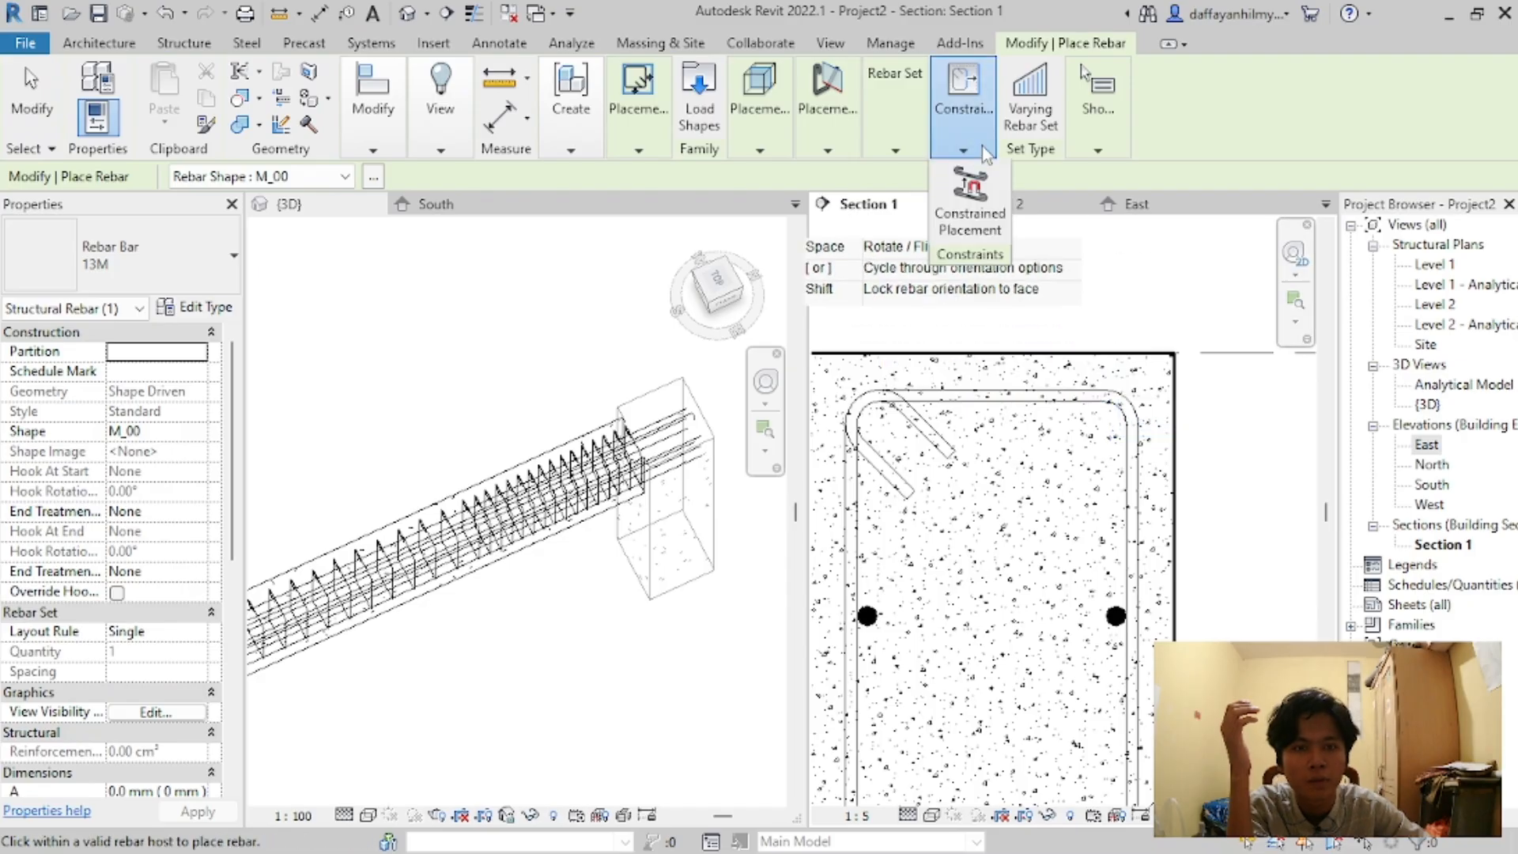
{"action": "mouse_move", "coordinate": [814, 149]}
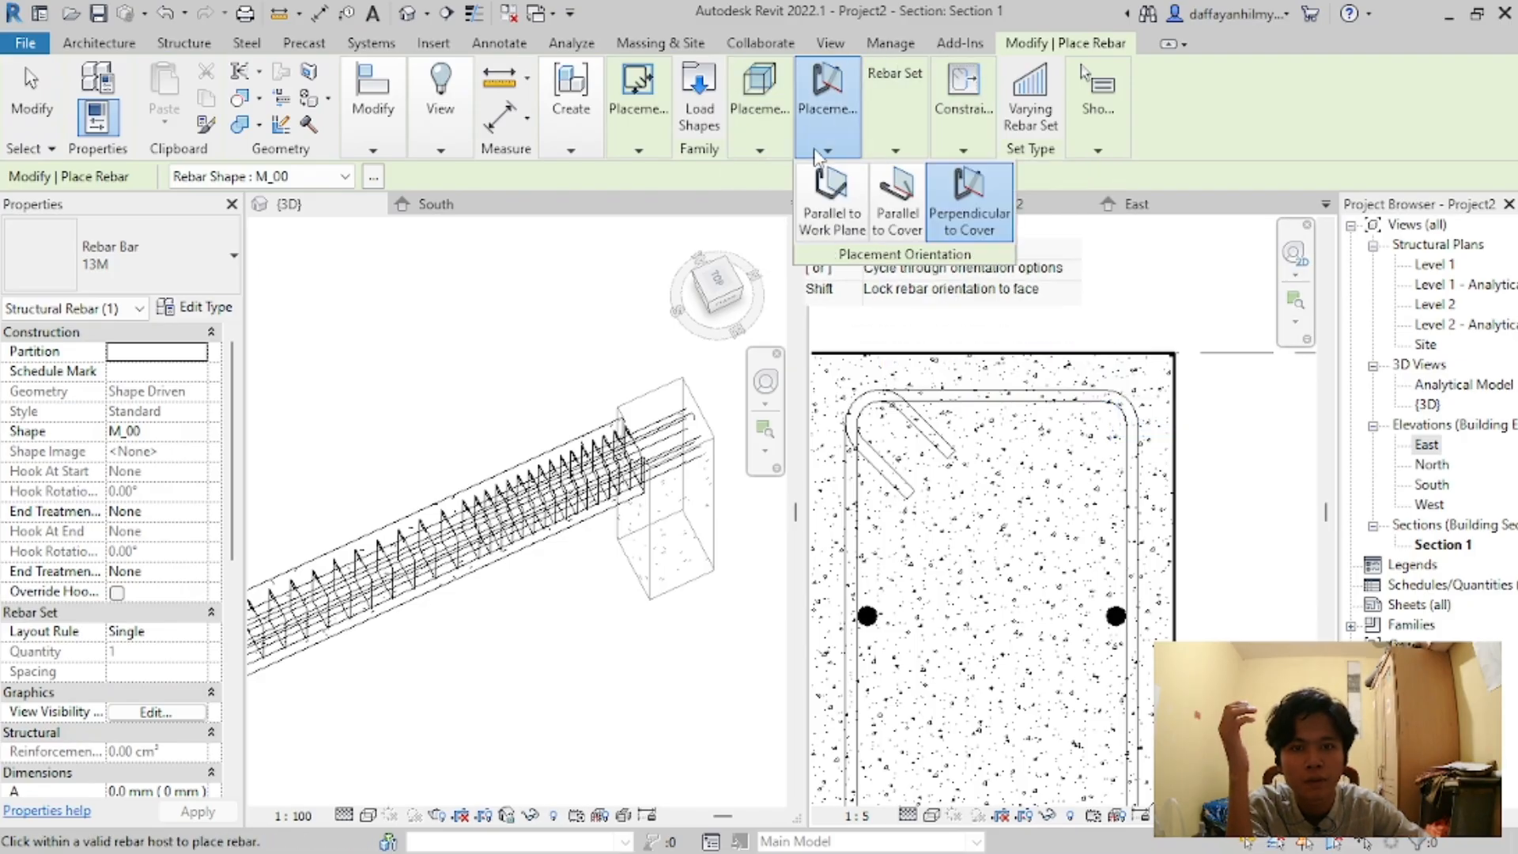
{"action": "left_click", "coordinate": [896, 213]}
{"action": "scroll", "coordinate": [1162, 403], "scroll_direction": "up", "scroll_amount": 3}
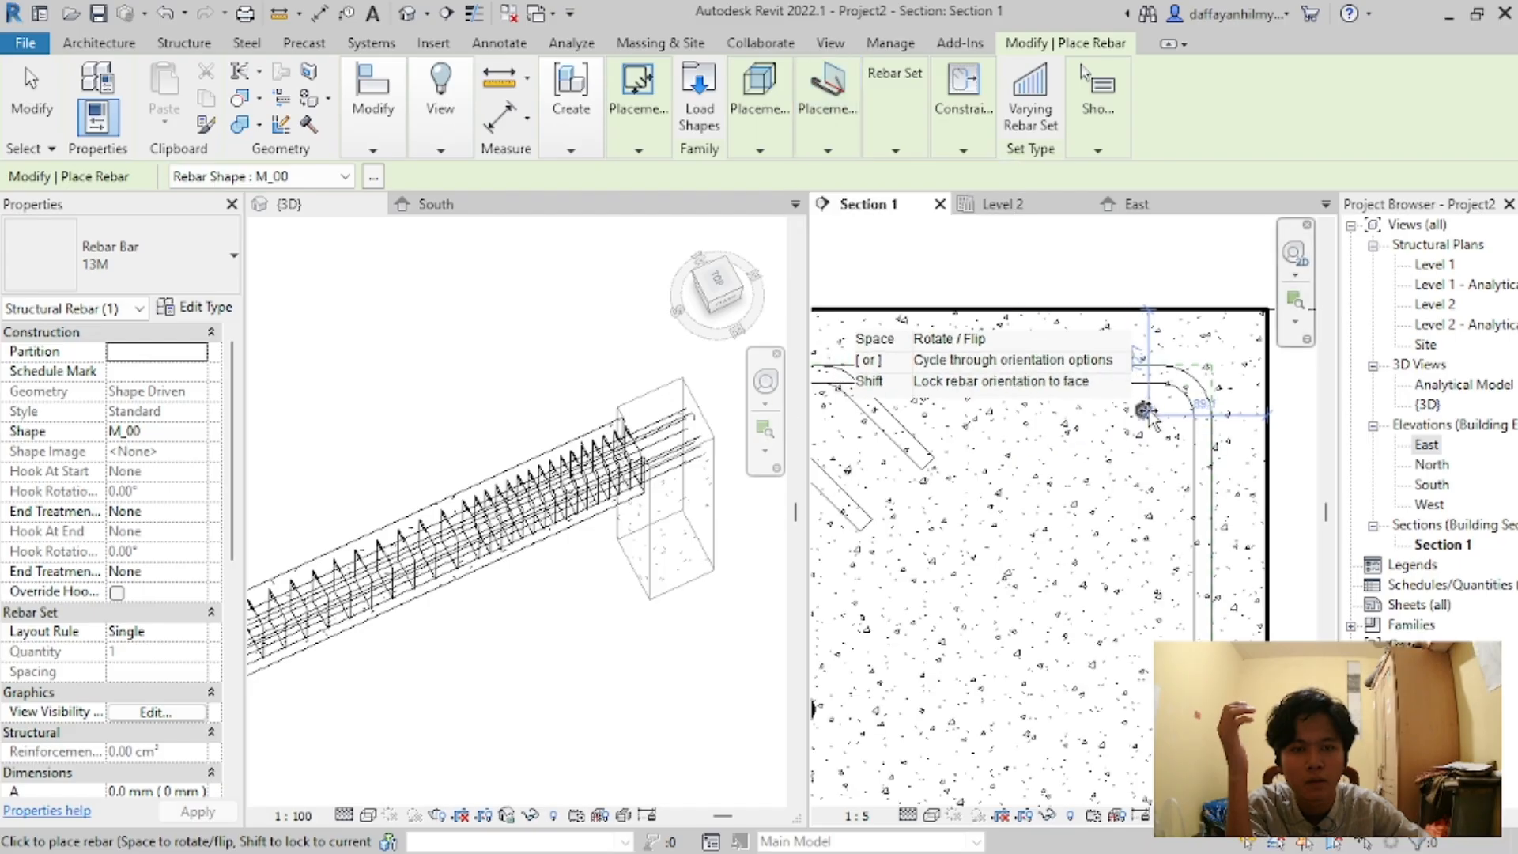
{"action": "left_click", "coordinate": [986, 416]}
{"action": "key", "text": "Escape"}
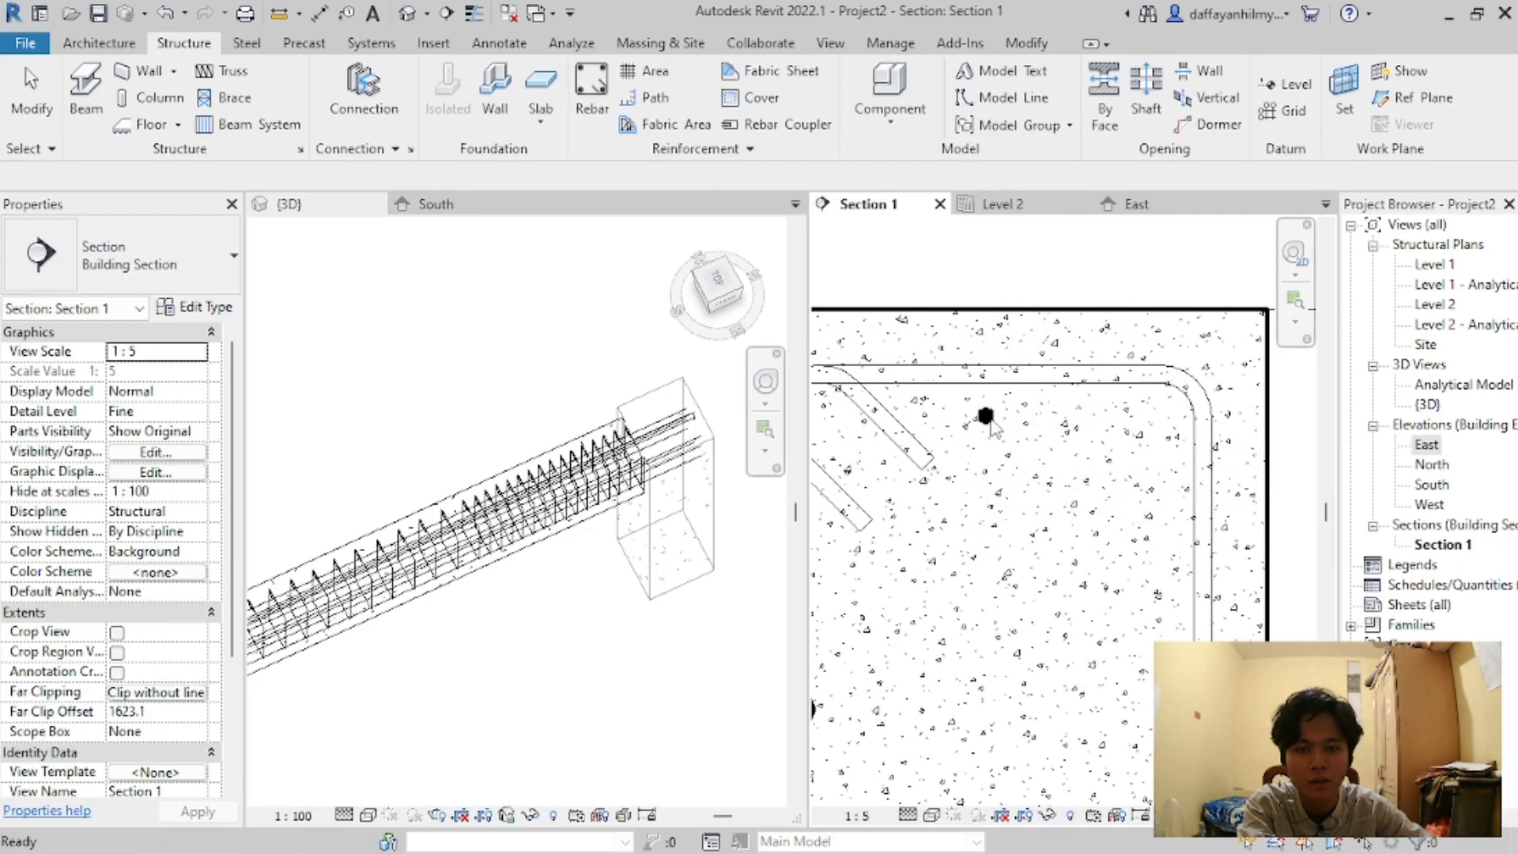
Step: Try to turn the new 13M top bar into a Fixed Number set with quantity 2
{"action": "scroll", "coordinate": [673, 404], "scroll_direction": "up", "scroll_amount": 5}
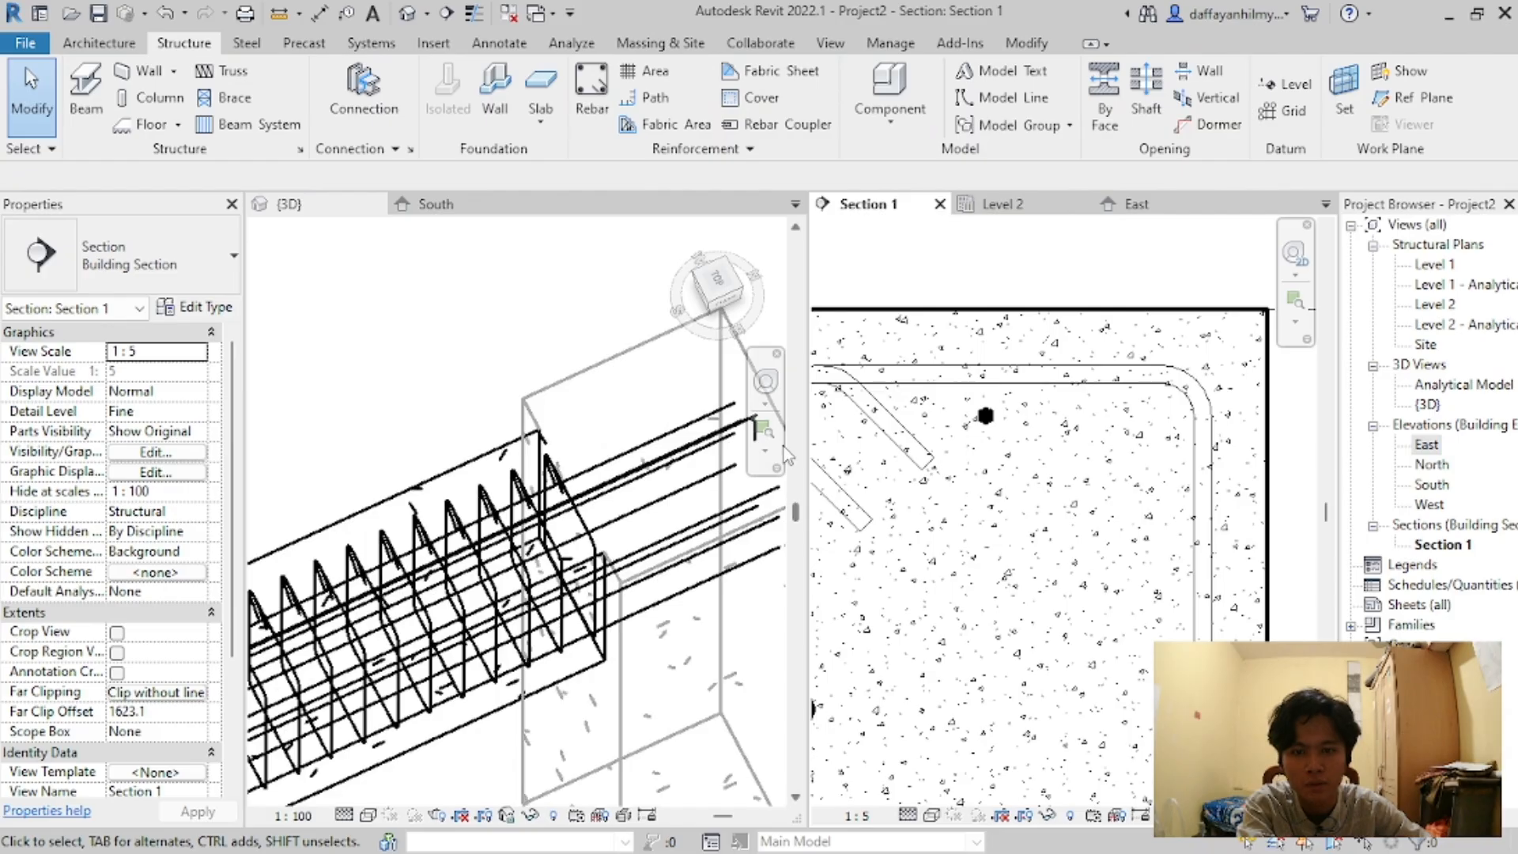
{"action": "scroll", "coordinate": [784, 448], "scroll_direction": "down", "scroll_amount": 2}
{"action": "left_click", "coordinate": [984, 416]}
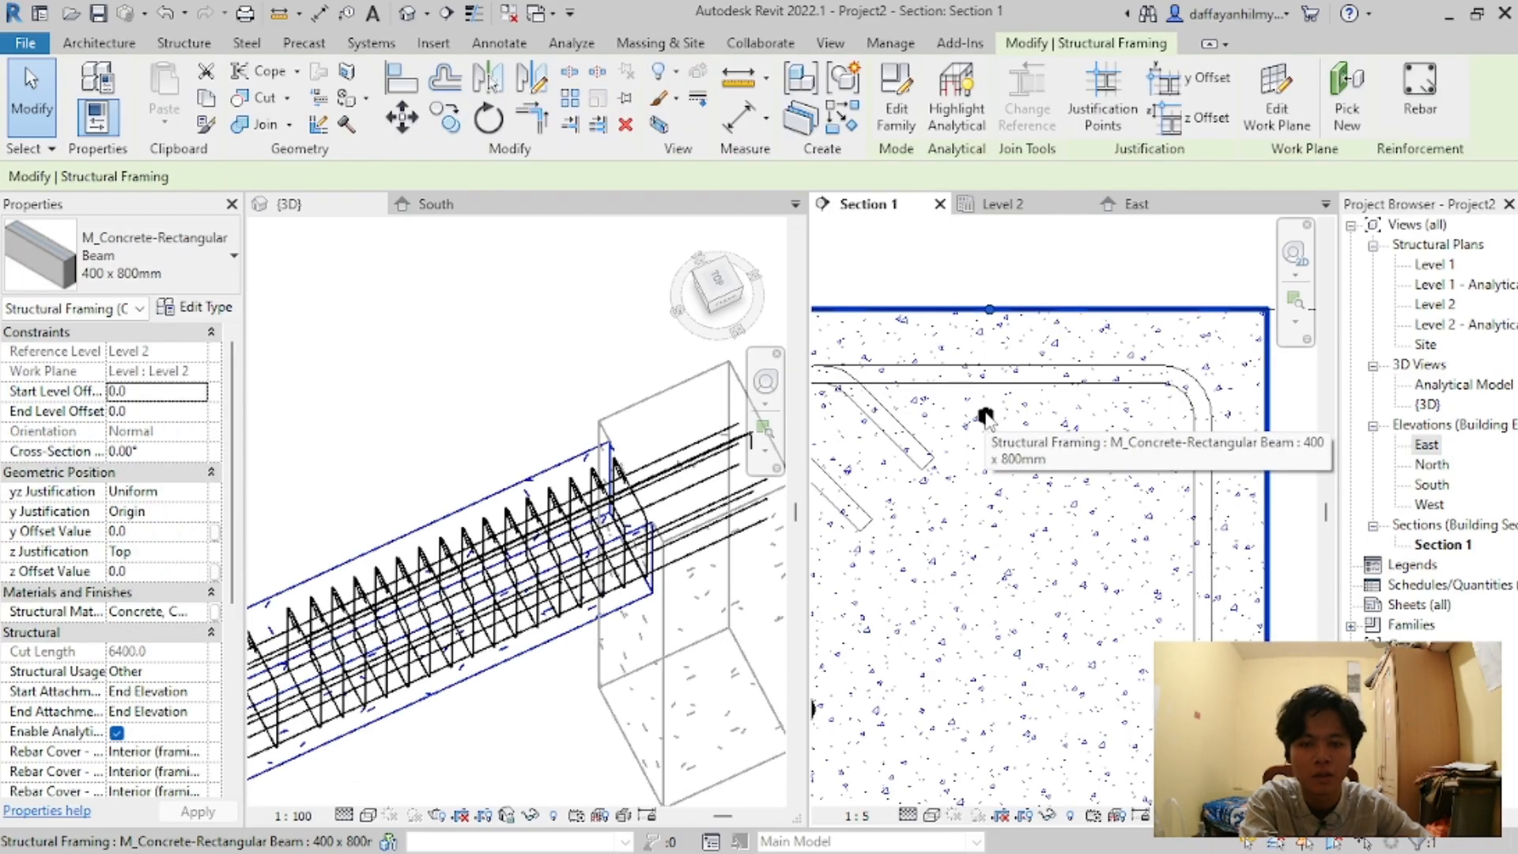
{"action": "key", "text": "Escape"}
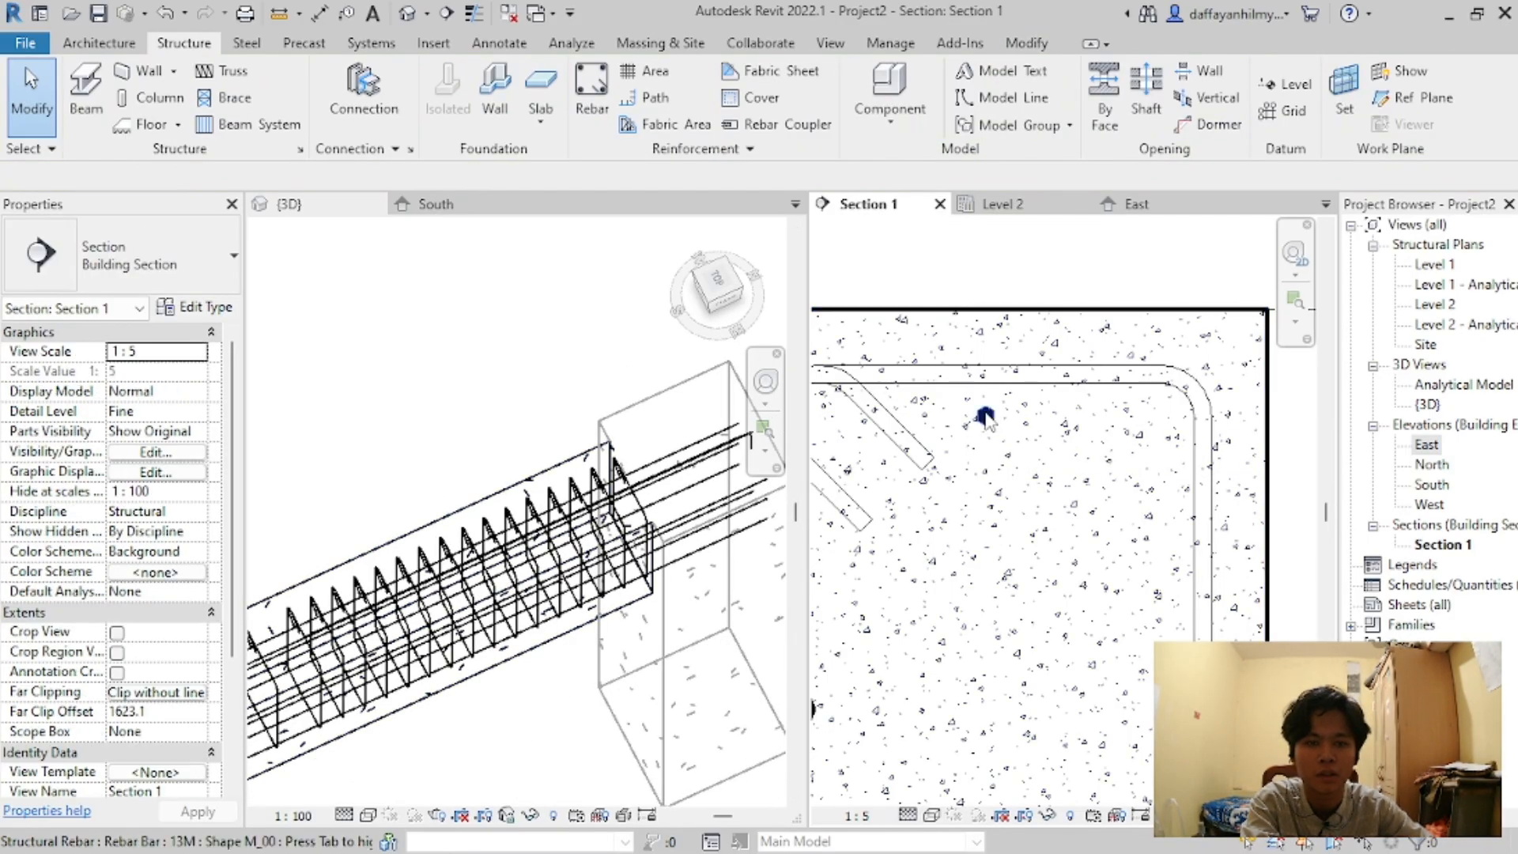
{"action": "left_click", "coordinate": [984, 416]}
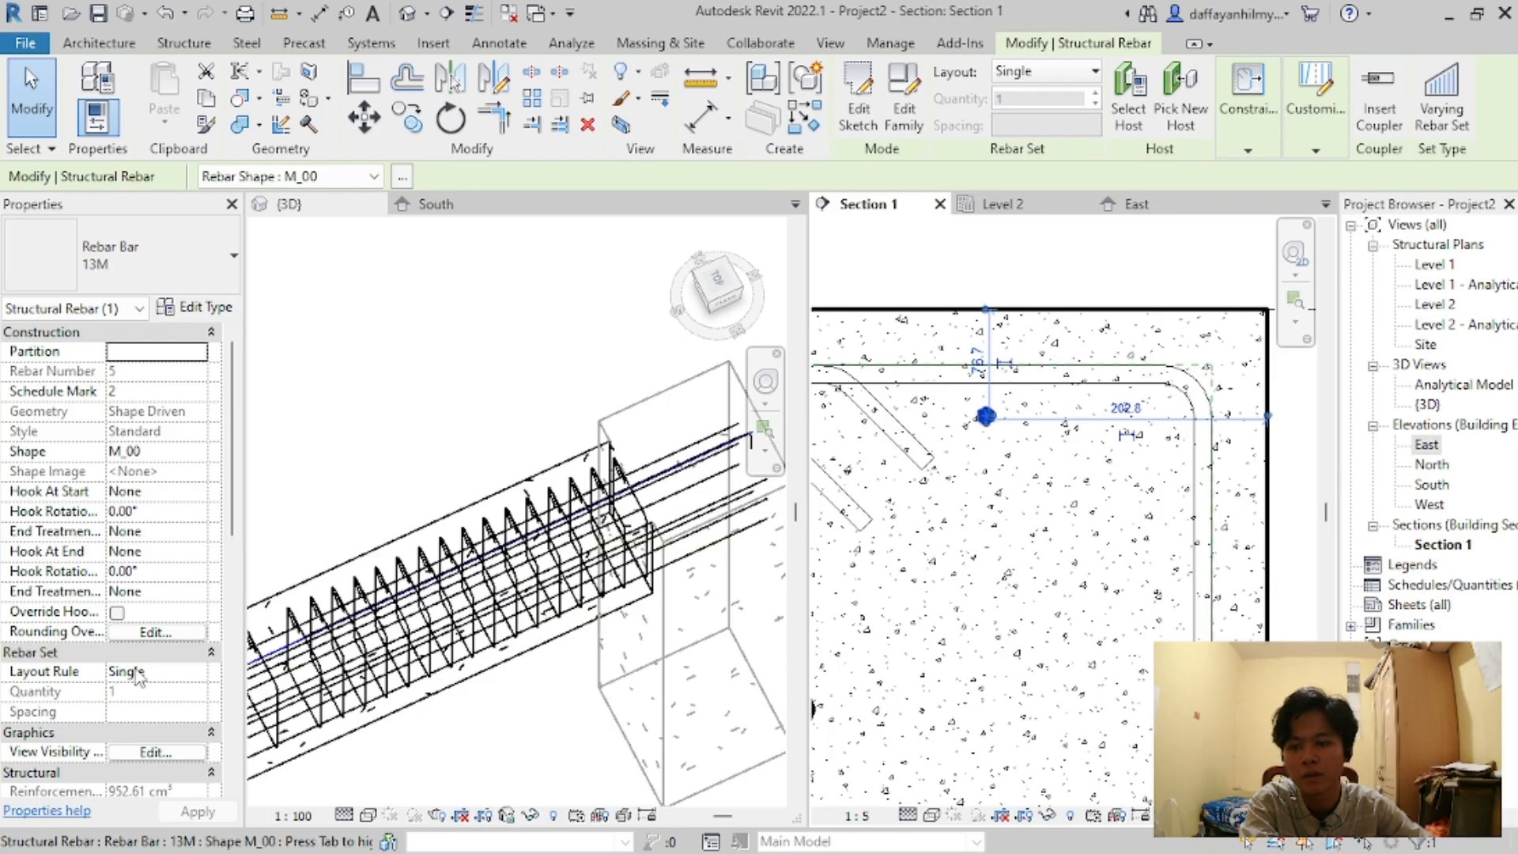
{"action": "left_click", "coordinate": [196, 672]}
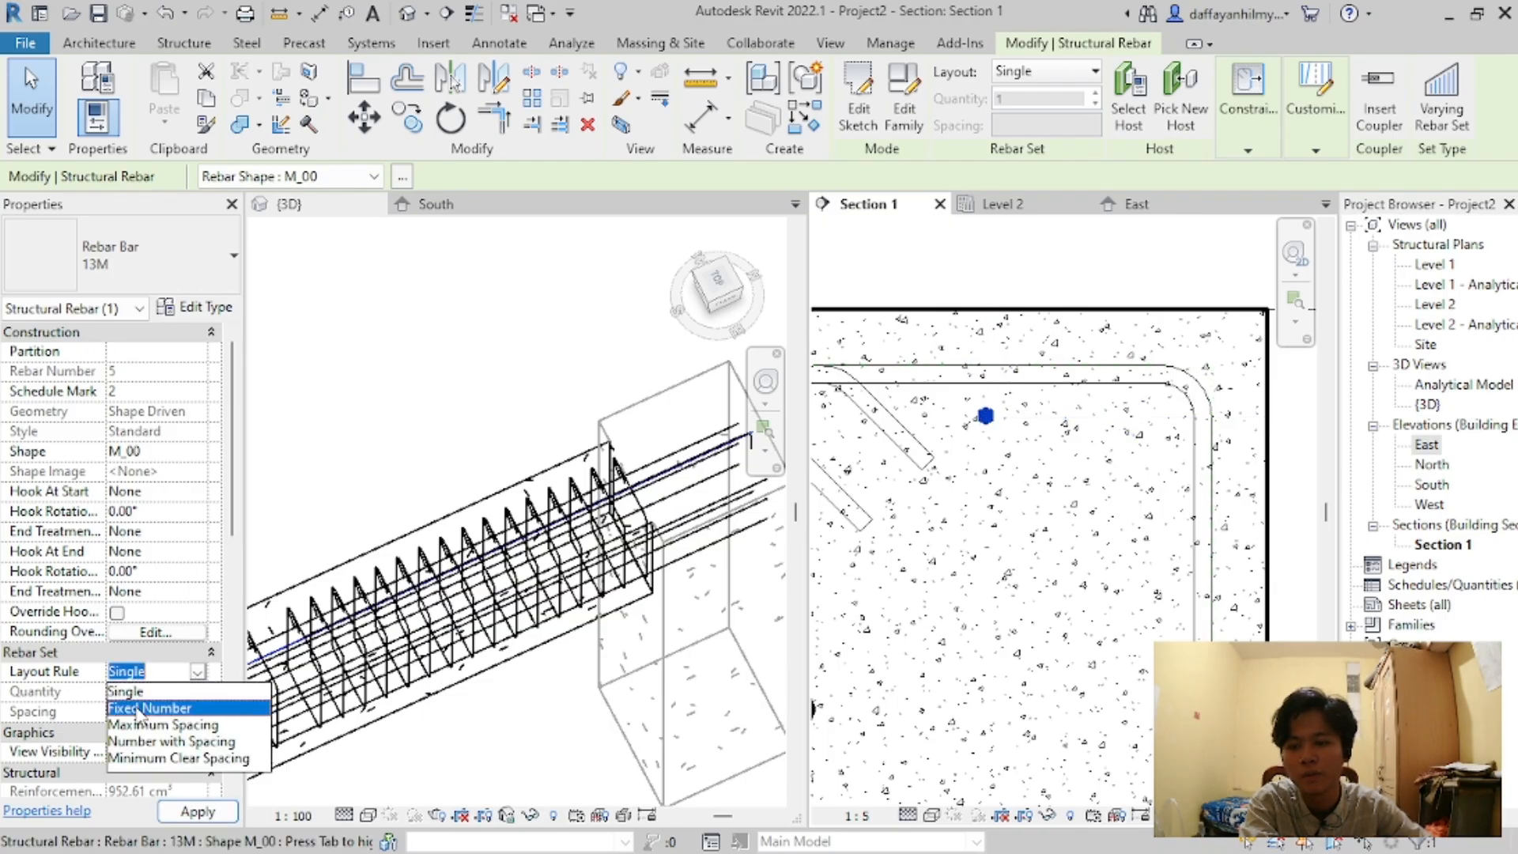
{"action": "left_click", "coordinate": [140, 695]}
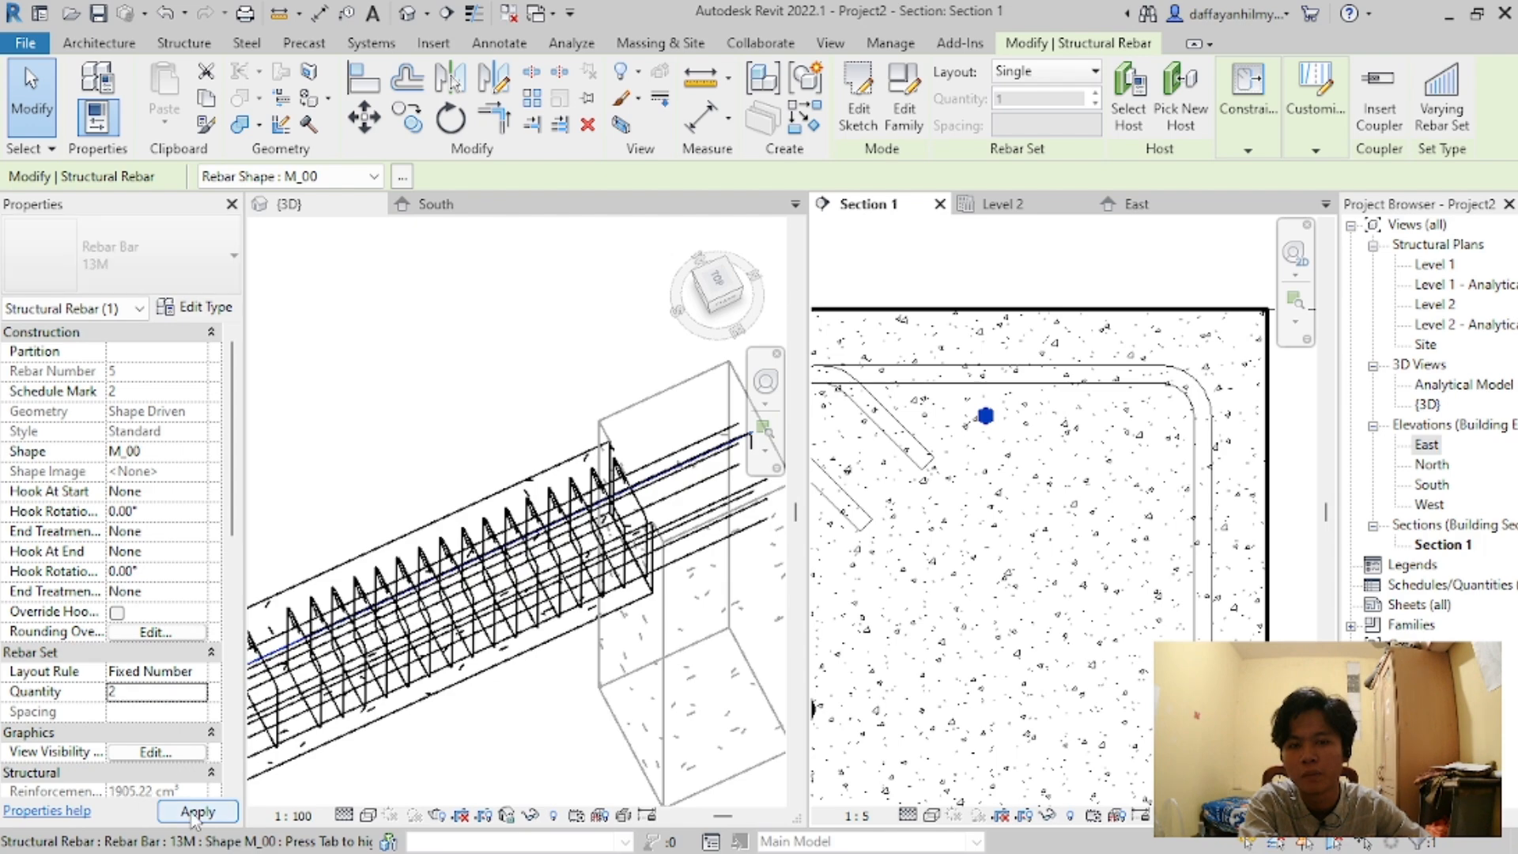
{"action": "scroll", "coordinate": [1114, 403], "scroll_direction": "down", "scroll_amount": 4}
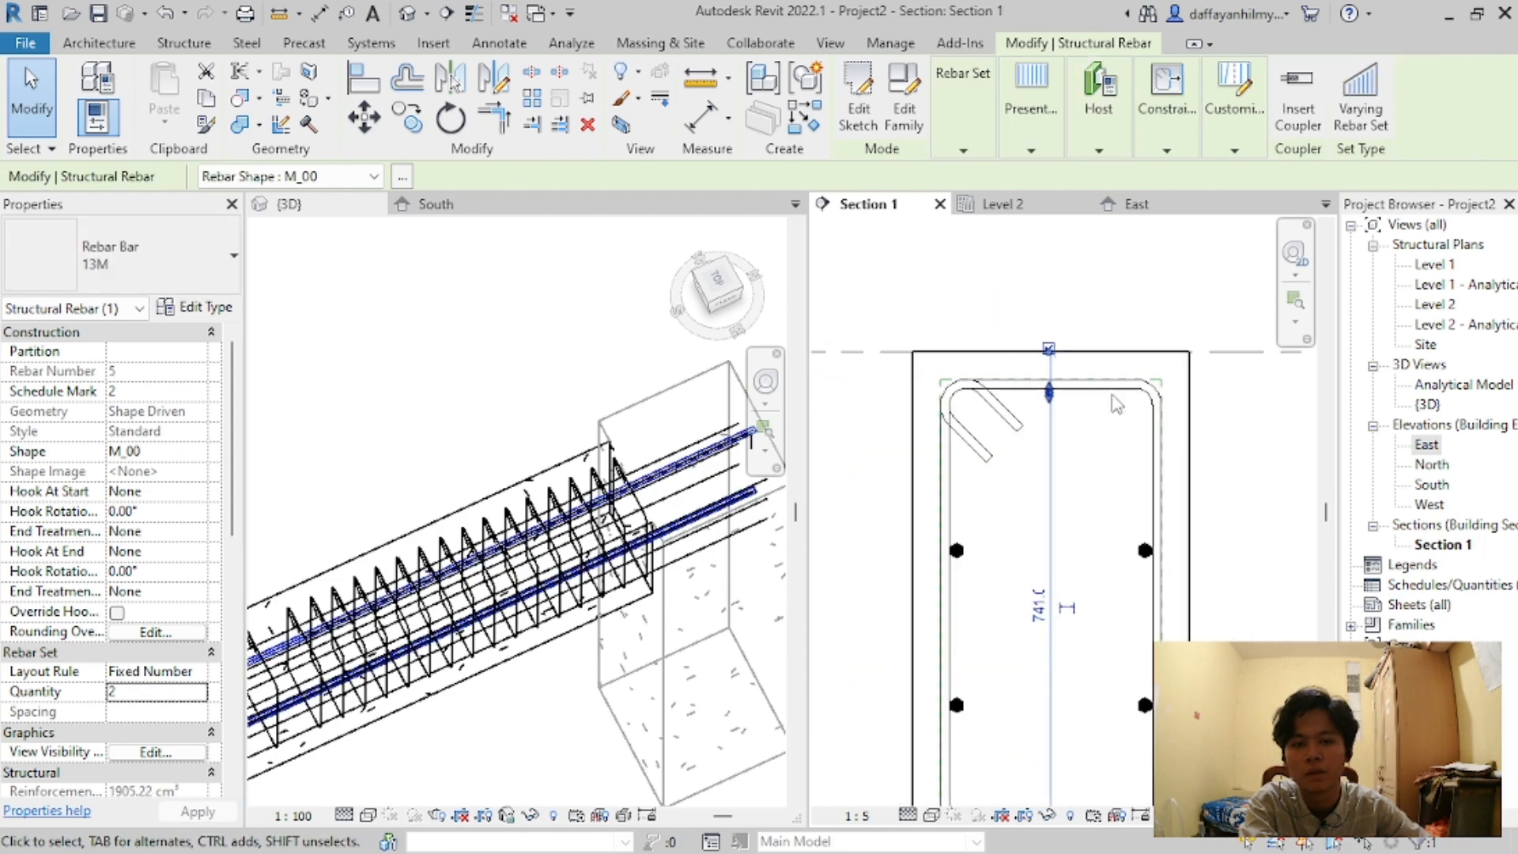
{"action": "scroll", "coordinate": [1103, 399], "scroll_direction": "up", "scroll_amount": 2}
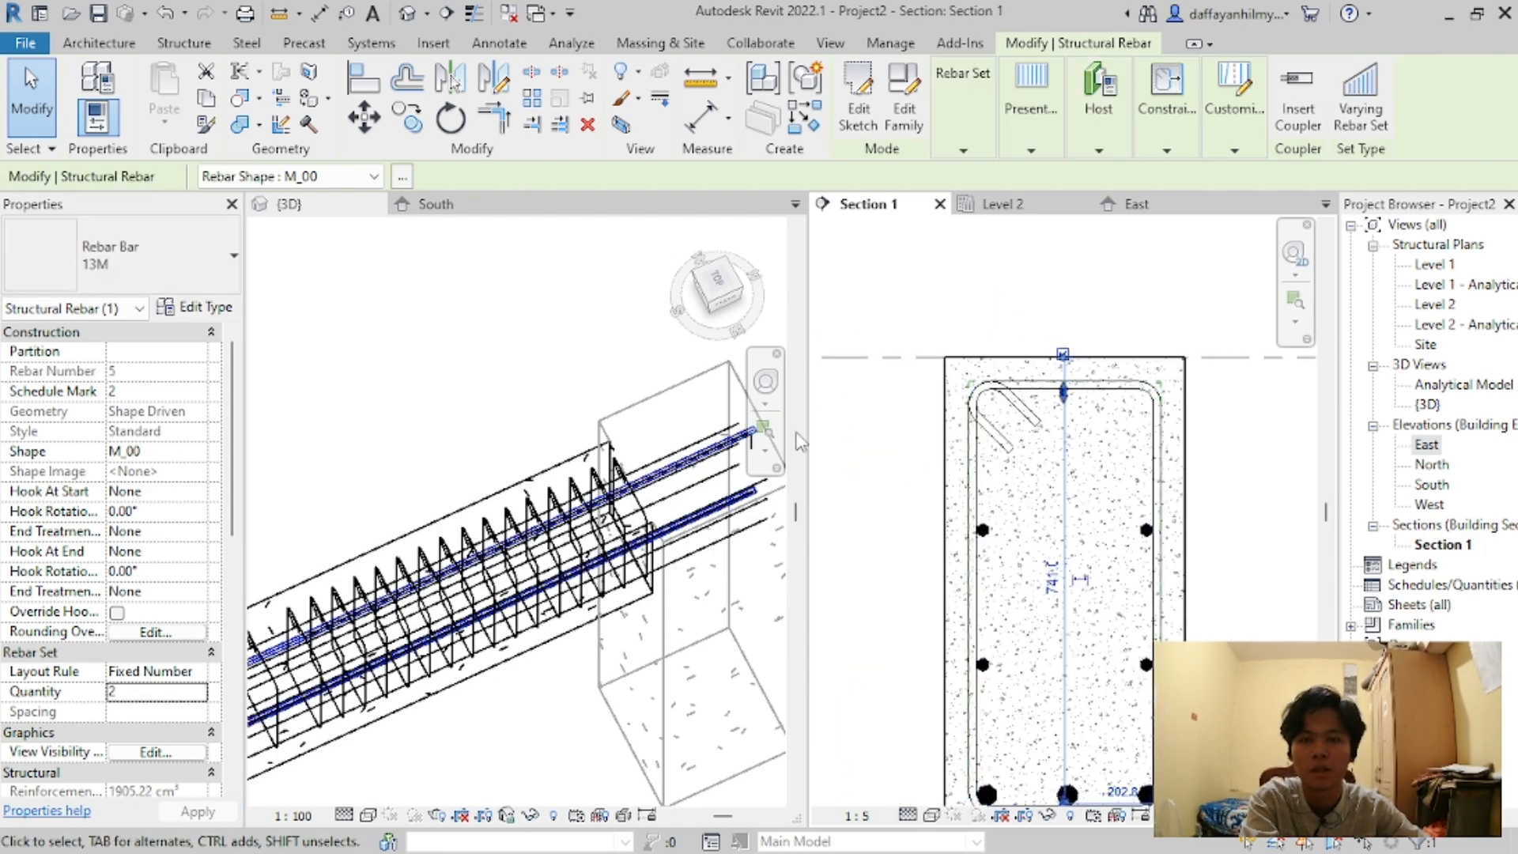
{"action": "key", "text": "Escape"}
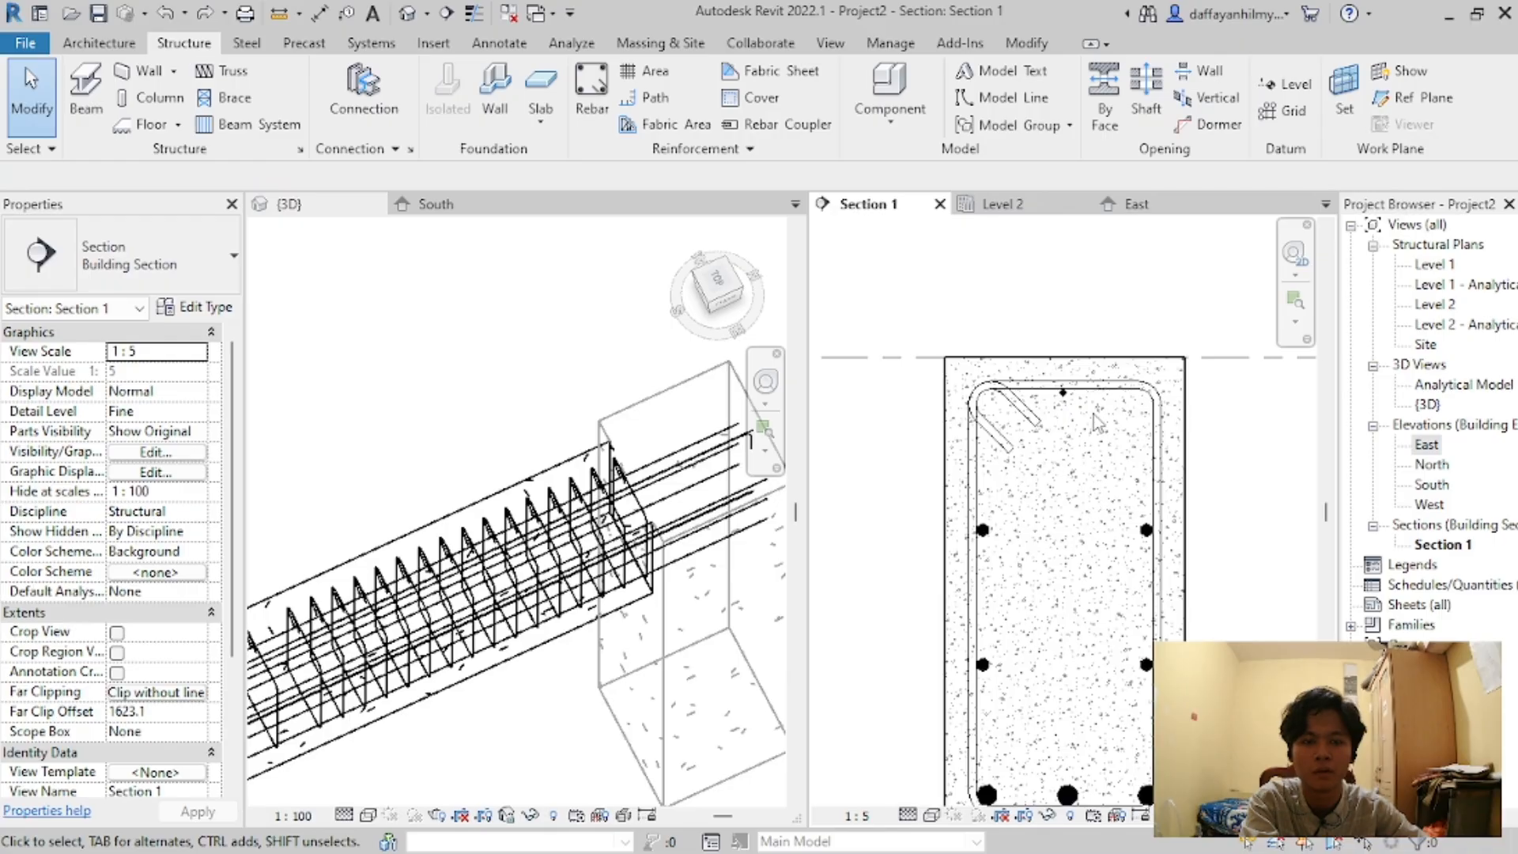
Step: Delete the single 13M bar placed parallel to cover below the stirrup's top leg
{"action": "scroll", "coordinate": [1039, 393], "scroll_direction": "up", "scroll_amount": 4}
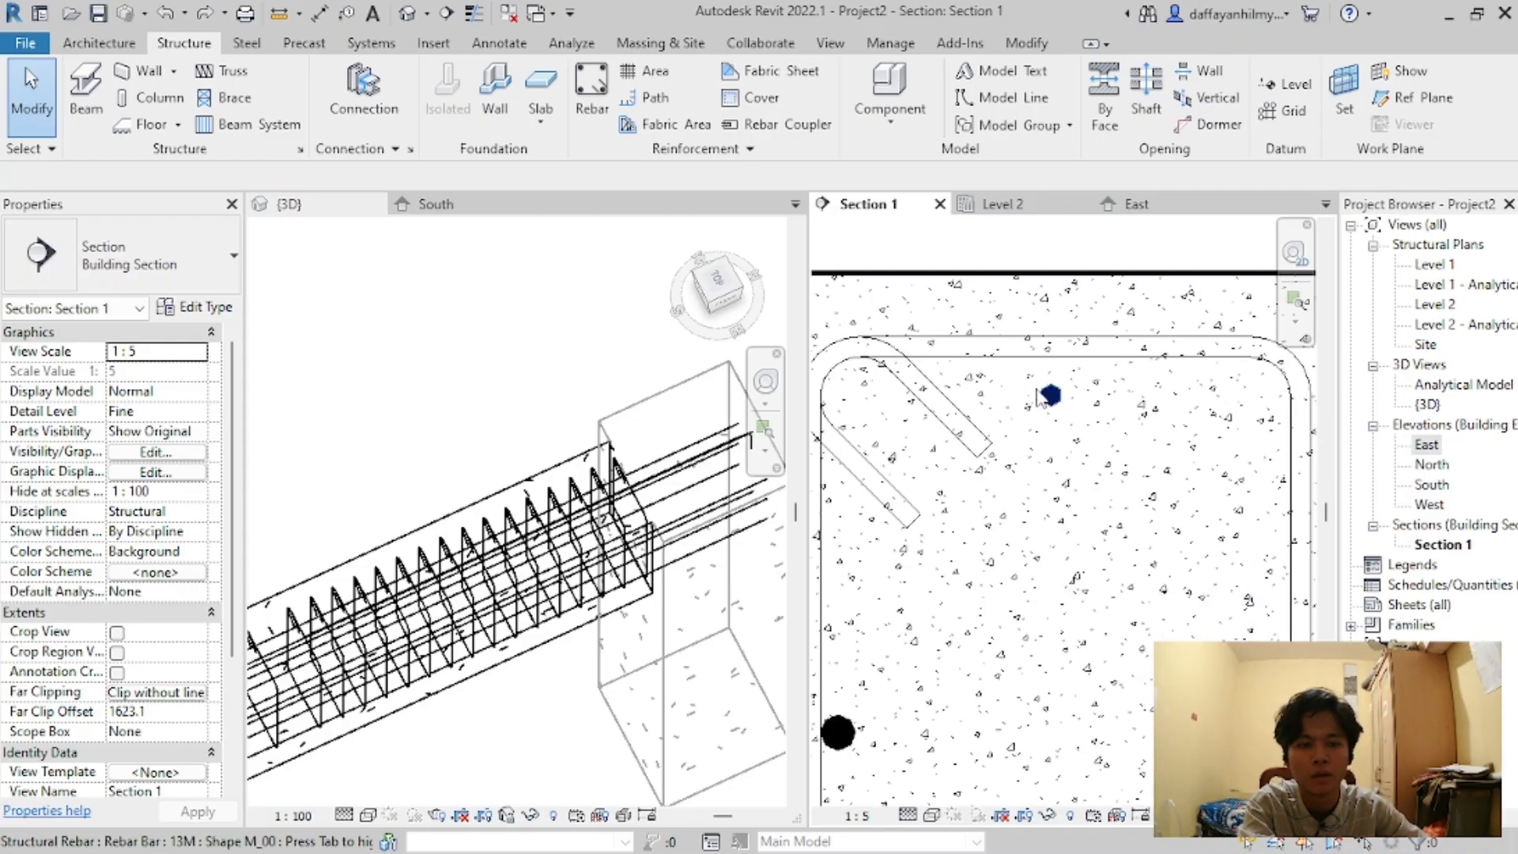
{"action": "left_click", "coordinate": [1056, 400]}
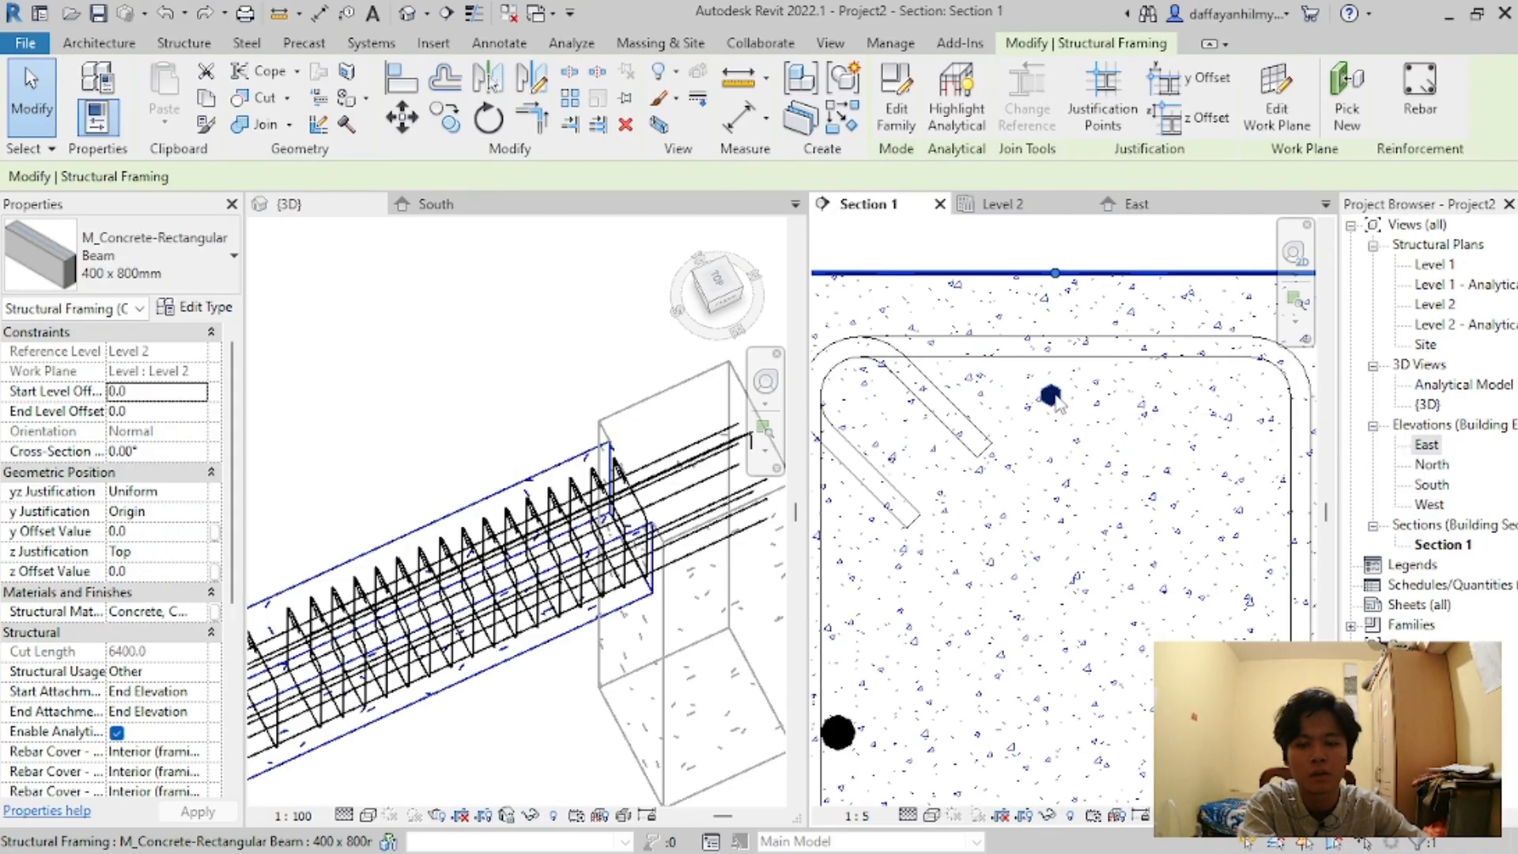
{"action": "key", "text": "Escape"}
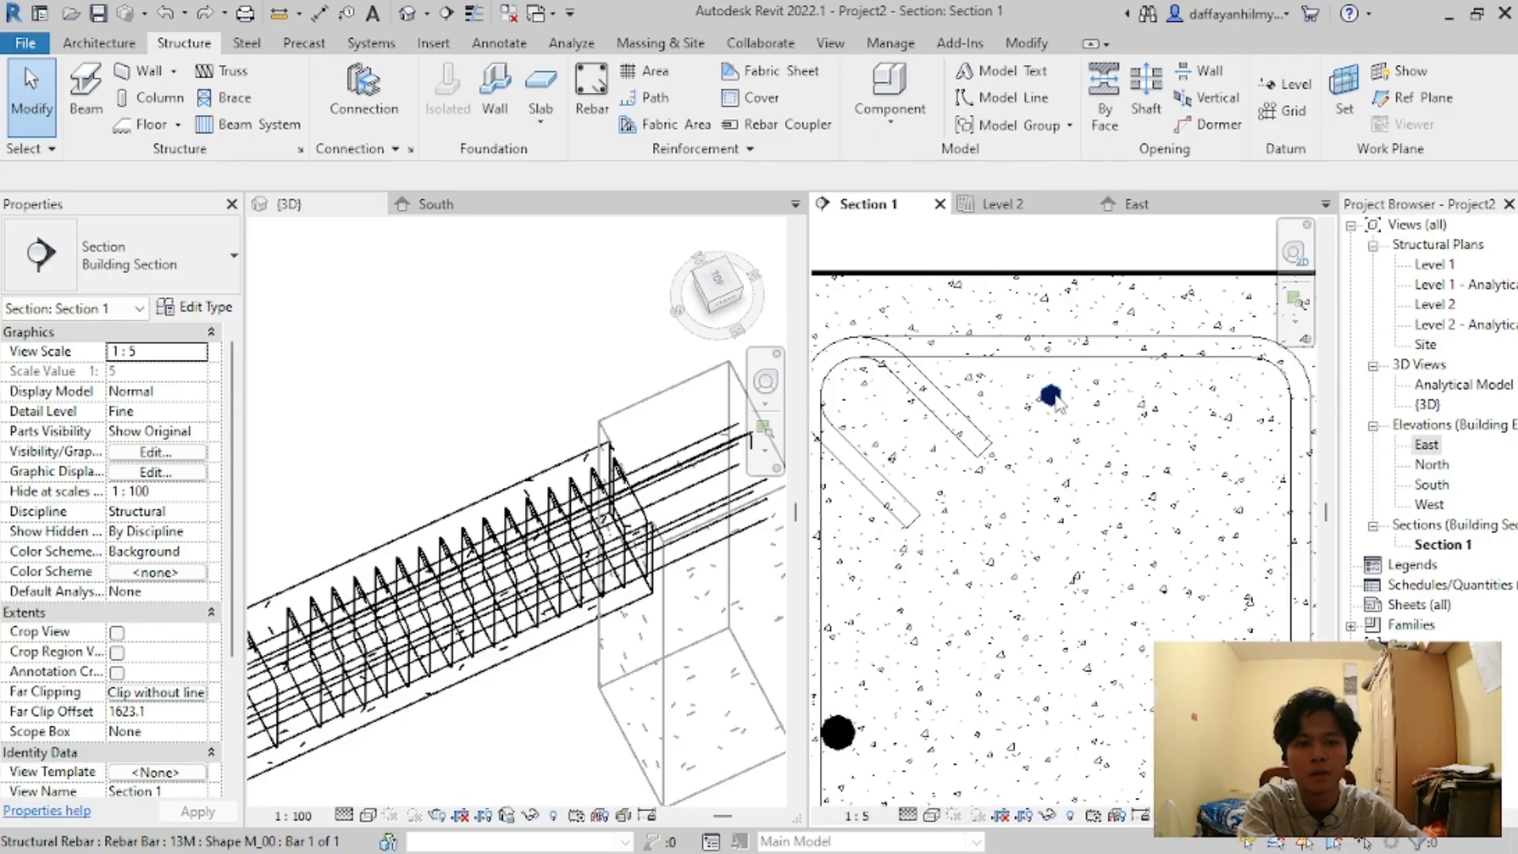
{"action": "left_click", "coordinate": [1051, 397]}
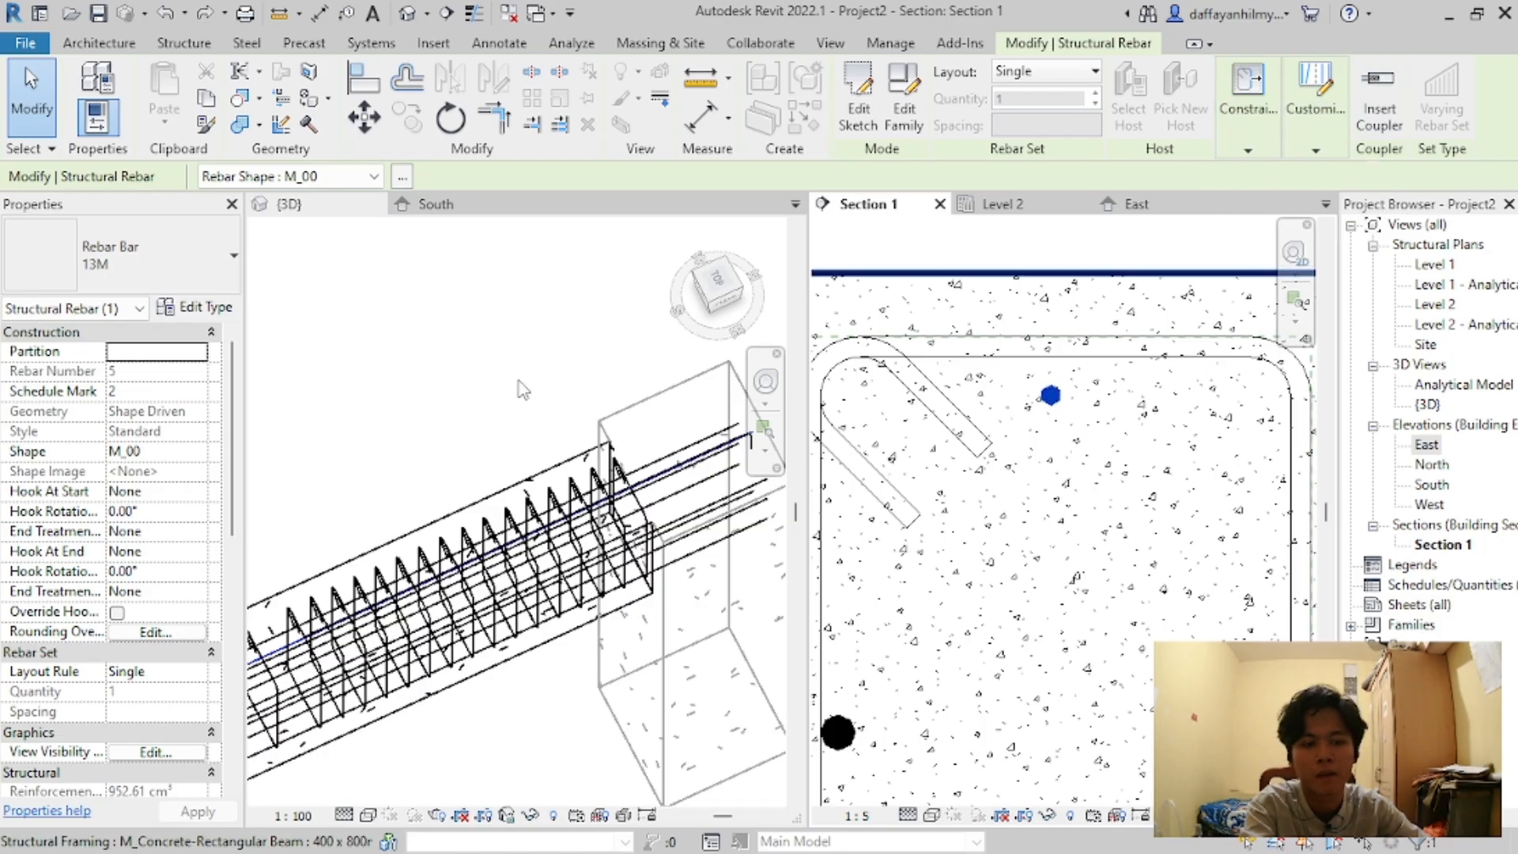
{"action": "key", "text": "Escape"}
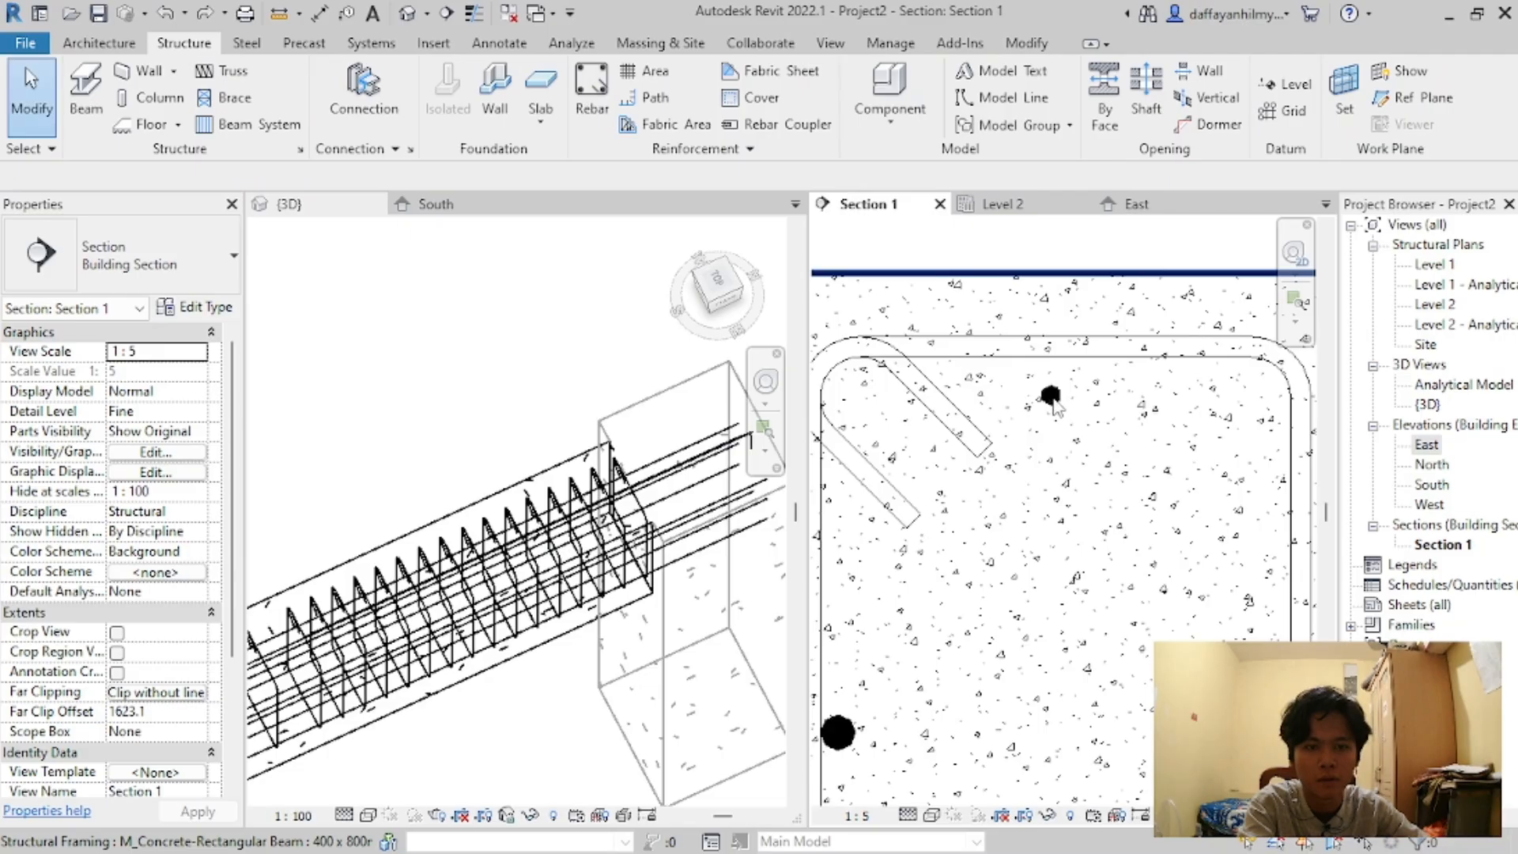
{"action": "left_click", "coordinate": [1049, 395]}
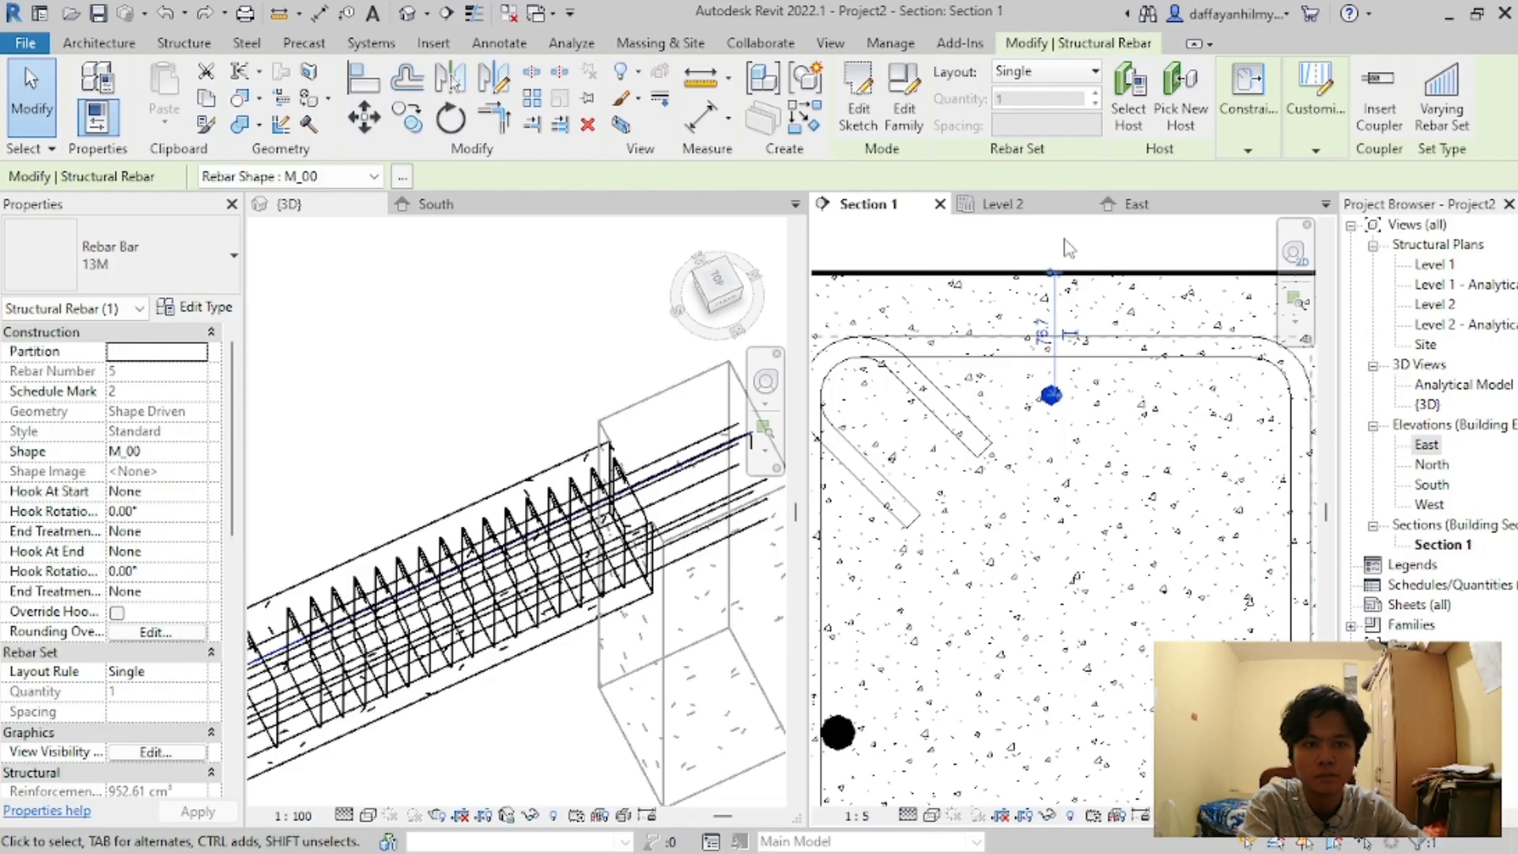
{"action": "left_click", "coordinate": [588, 125]}
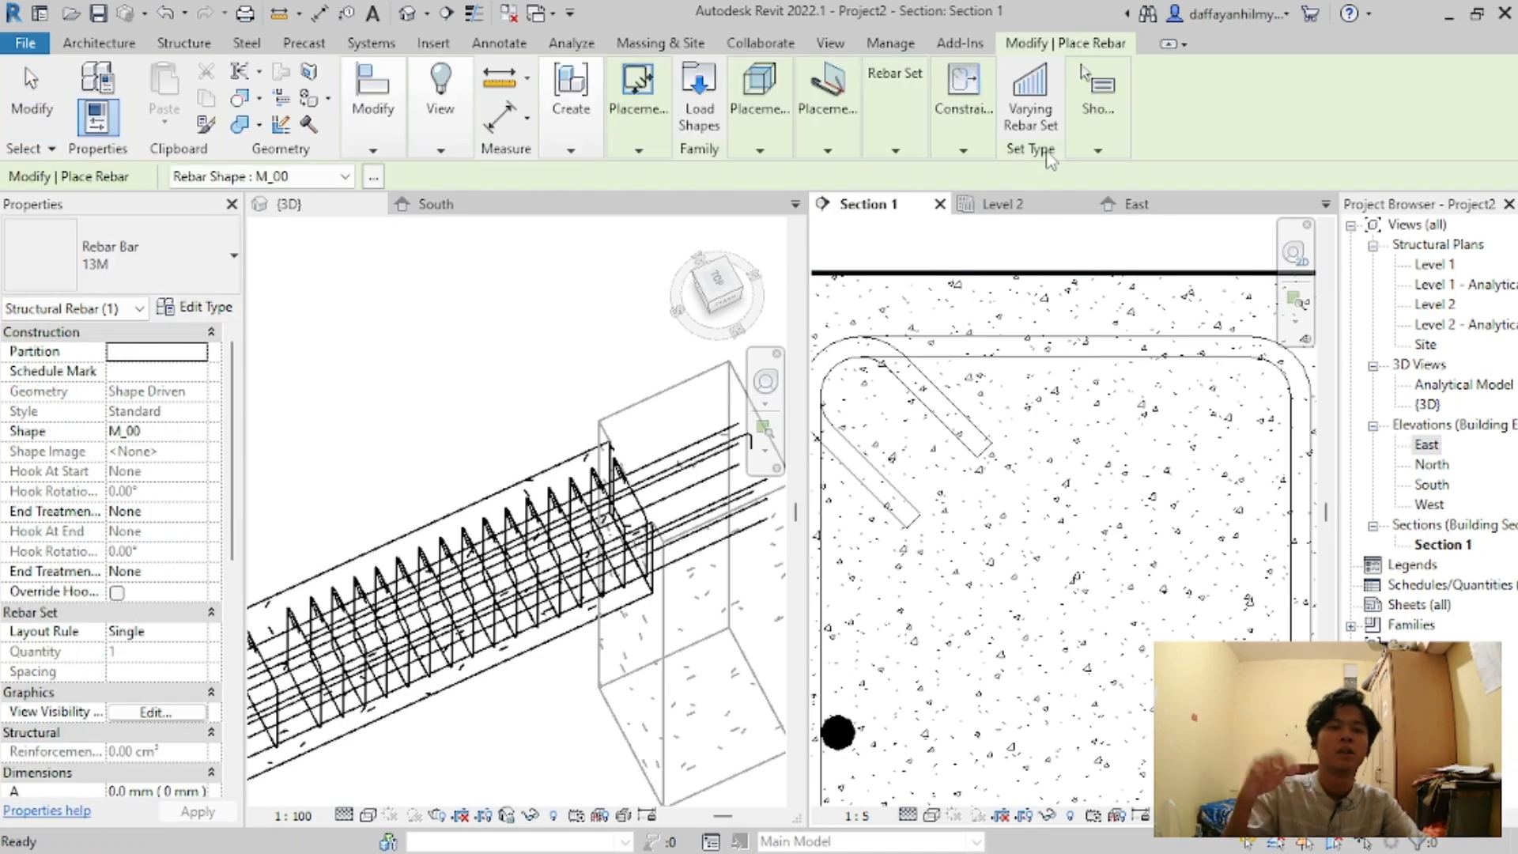
Step: Place a single straight 13M bar, shape M_00, perpendicular to cover below the stirrup's top leg in Section 1
{"action": "mouse_move", "coordinate": [828, 110]}
{"action": "left_click", "coordinate": [959, 222]}
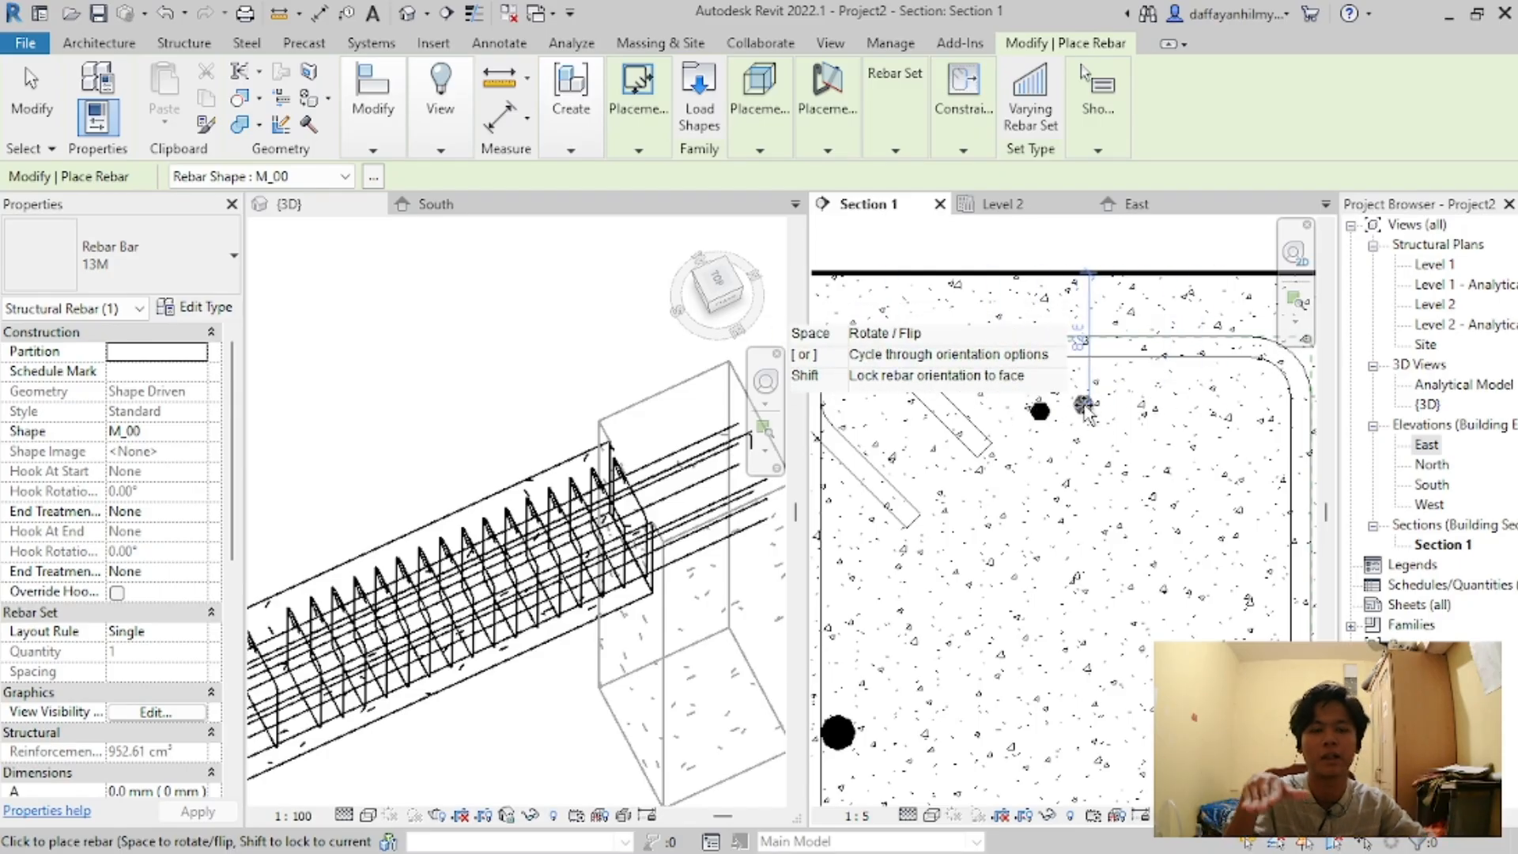
{"action": "key", "text": "Escape"}
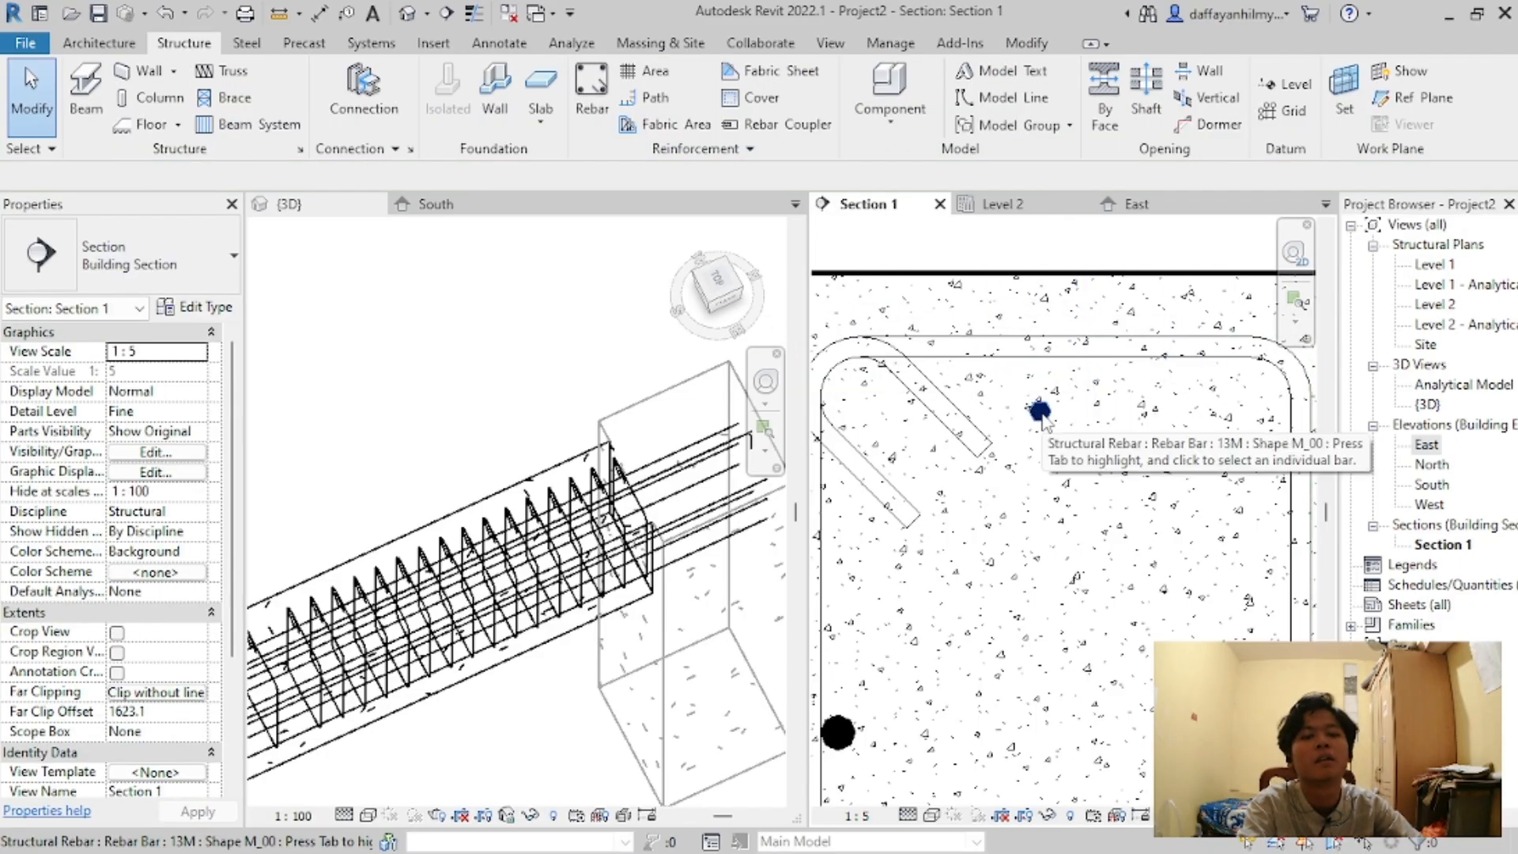
Step: Set the new top bar's layout rule to Fixed Number with quantity 2 and clear the selection
{"action": "key", "text": "Tab"}
{"action": "left_click", "coordinate": [1039, 410]}
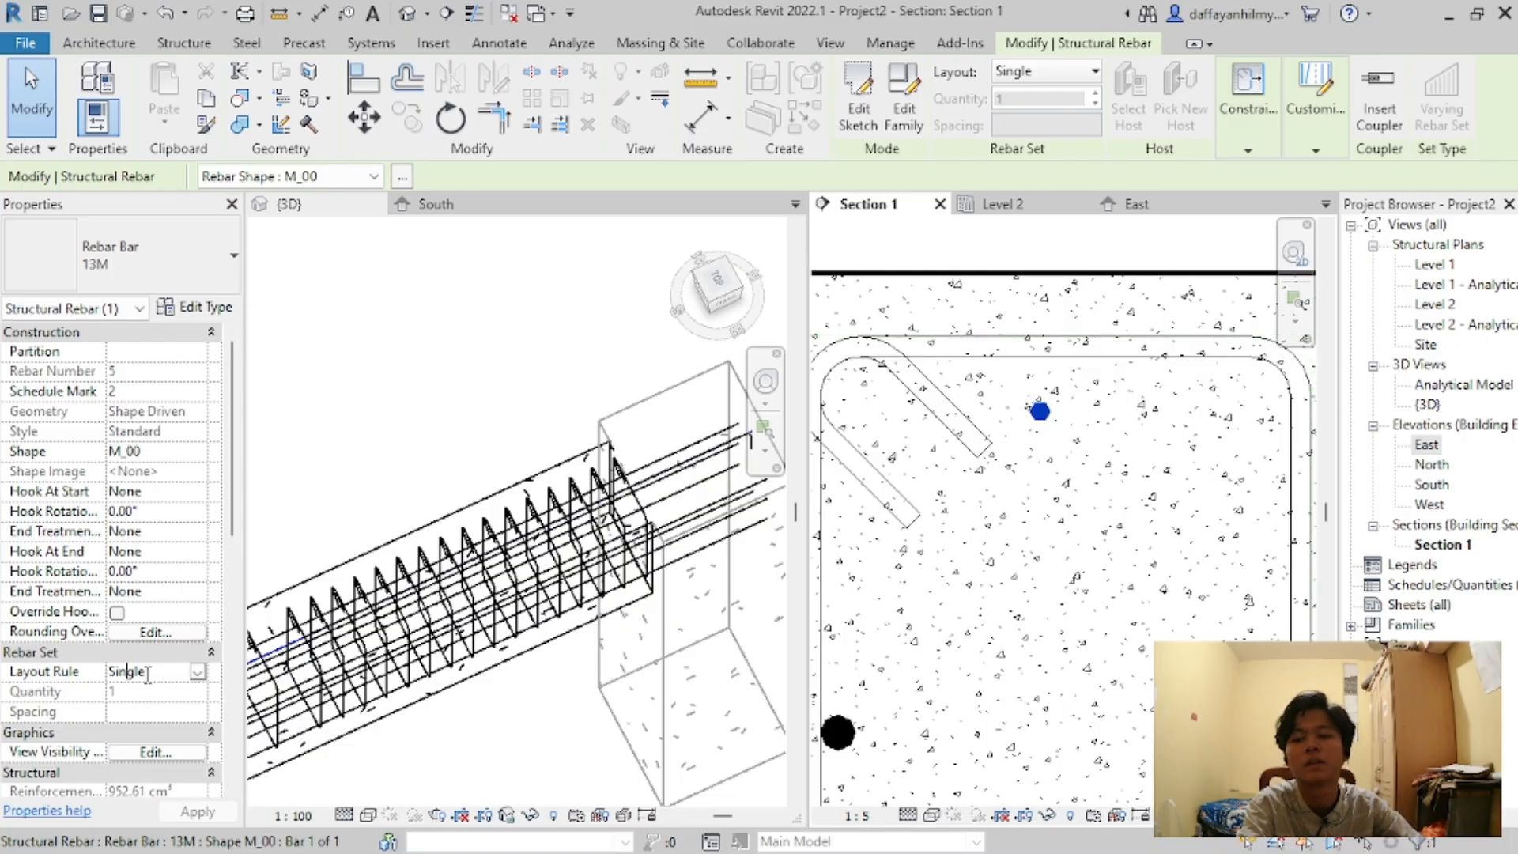
{"action": "left_click", "coordinate": [198, 673]}
{"action": "left_click", "coordinate": [141, 711]}
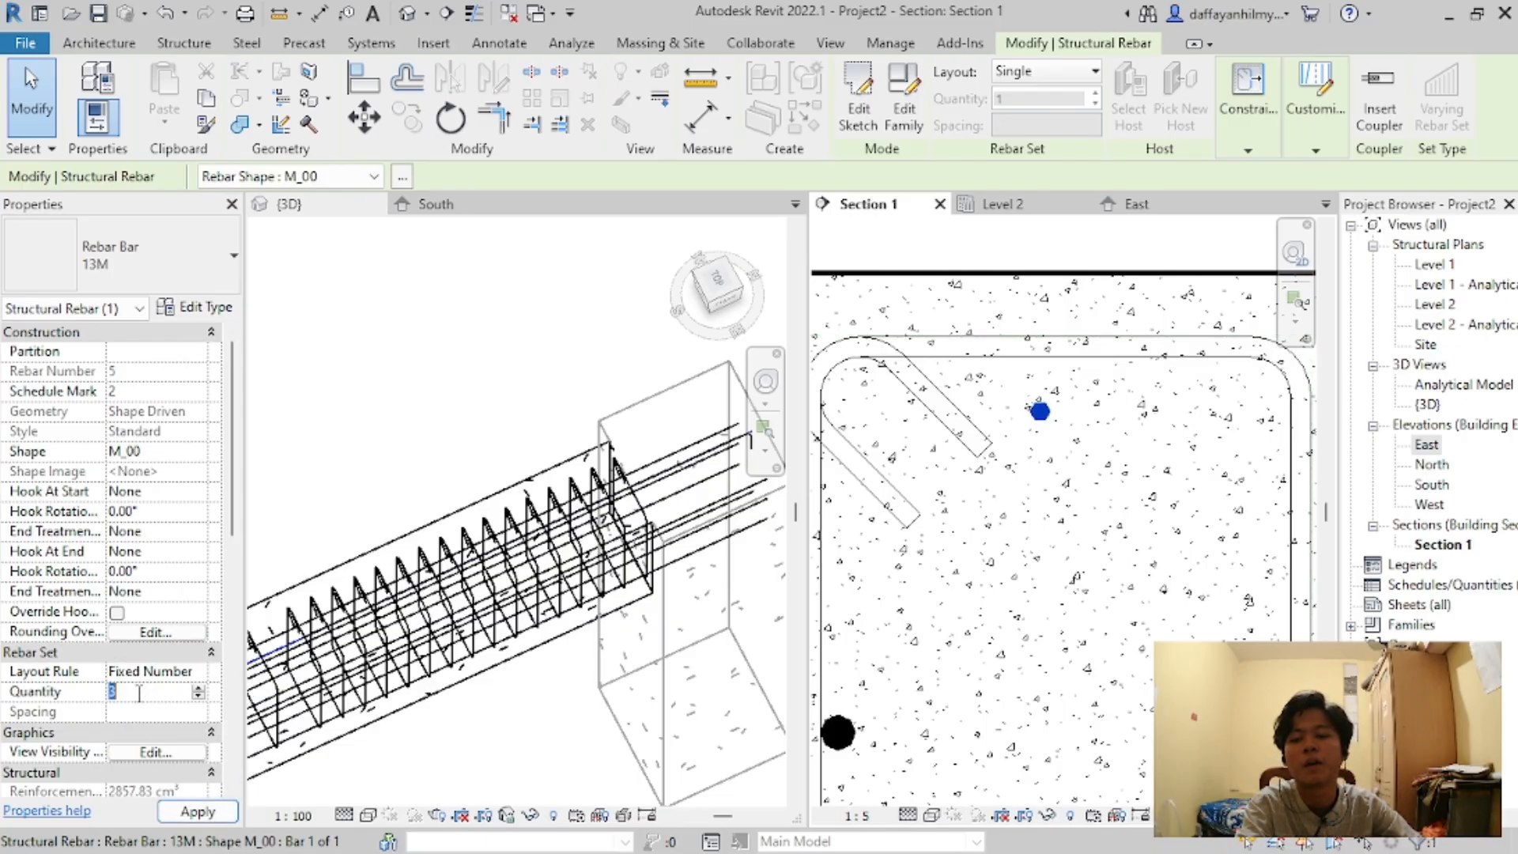
{"action": "left_click", "coordinate": [200, 812]}
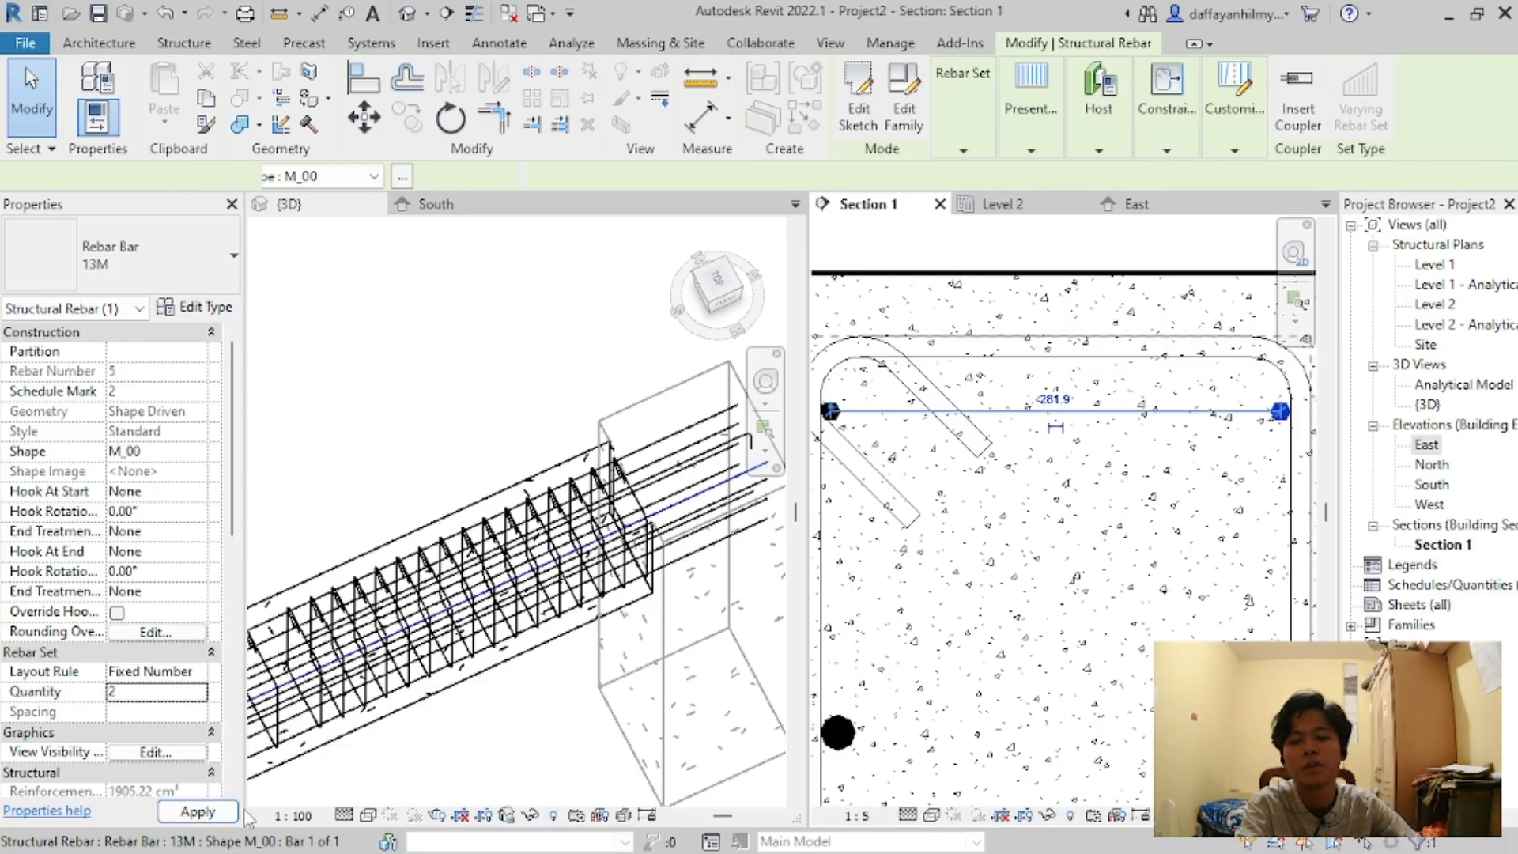
{"action": "left_click", "coordinate": [581, 662]}
{"action": "scroll", "coordinate": [850, 427], "scroll_direction": "down", "scroll_amount": 2}
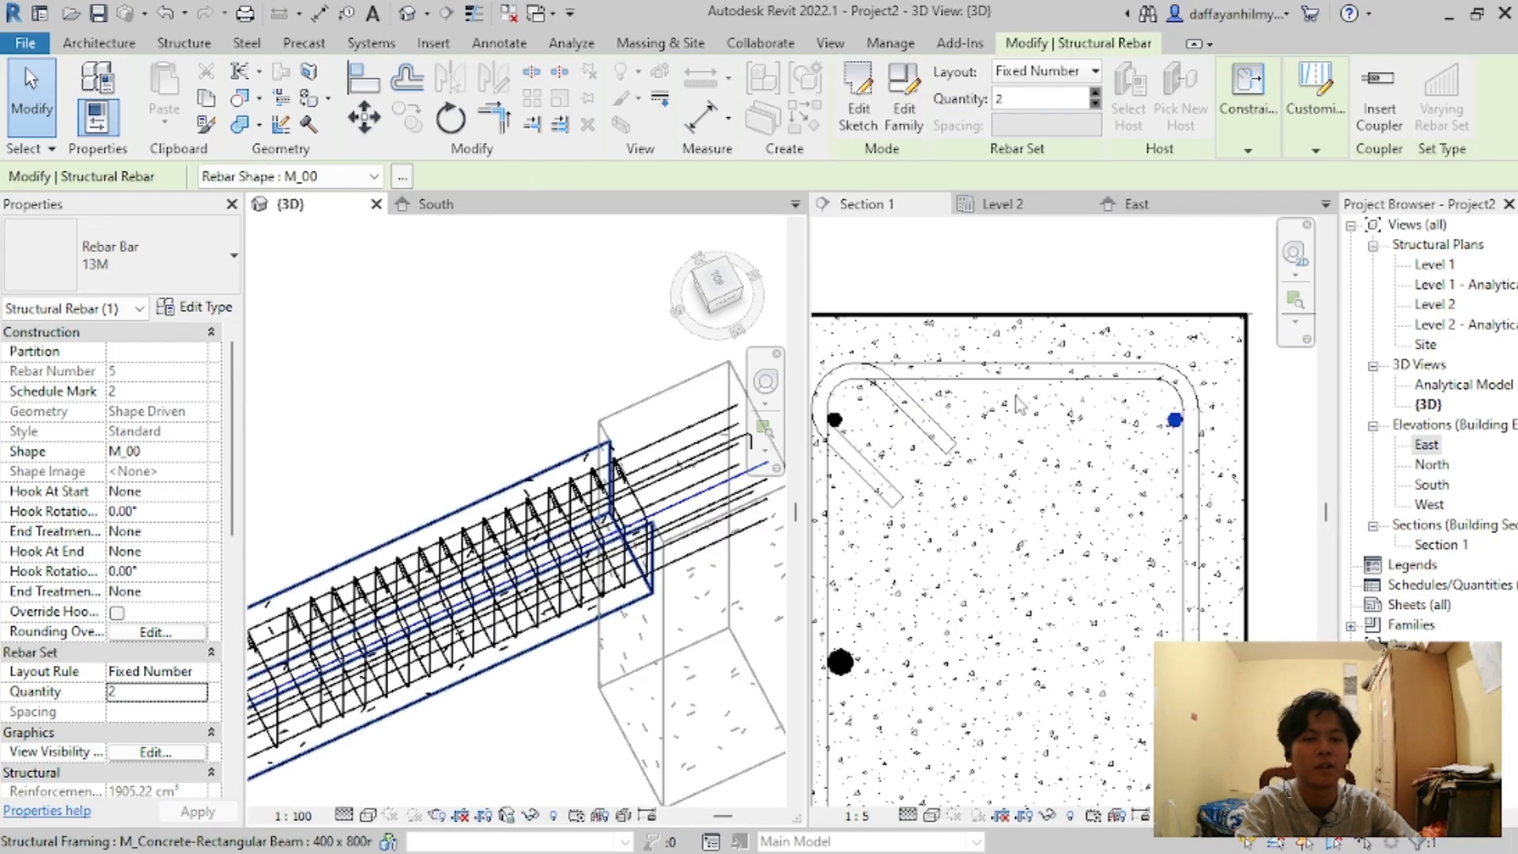
{"action": "scroll", "coordinate": [1102, 395], "scroll_direction": "up", "scroll_amount": 3}
{"action": "scroll", "coordinate": [1128, 423], "scroll_direction": "down", "scroll_amount": 2}
{"action": "scroll", "coordinate": [988, 439], "scroll_direction": "down", "scroll_amount": 2}
{"action": "left_click", "coordinate": [1126, 439]}
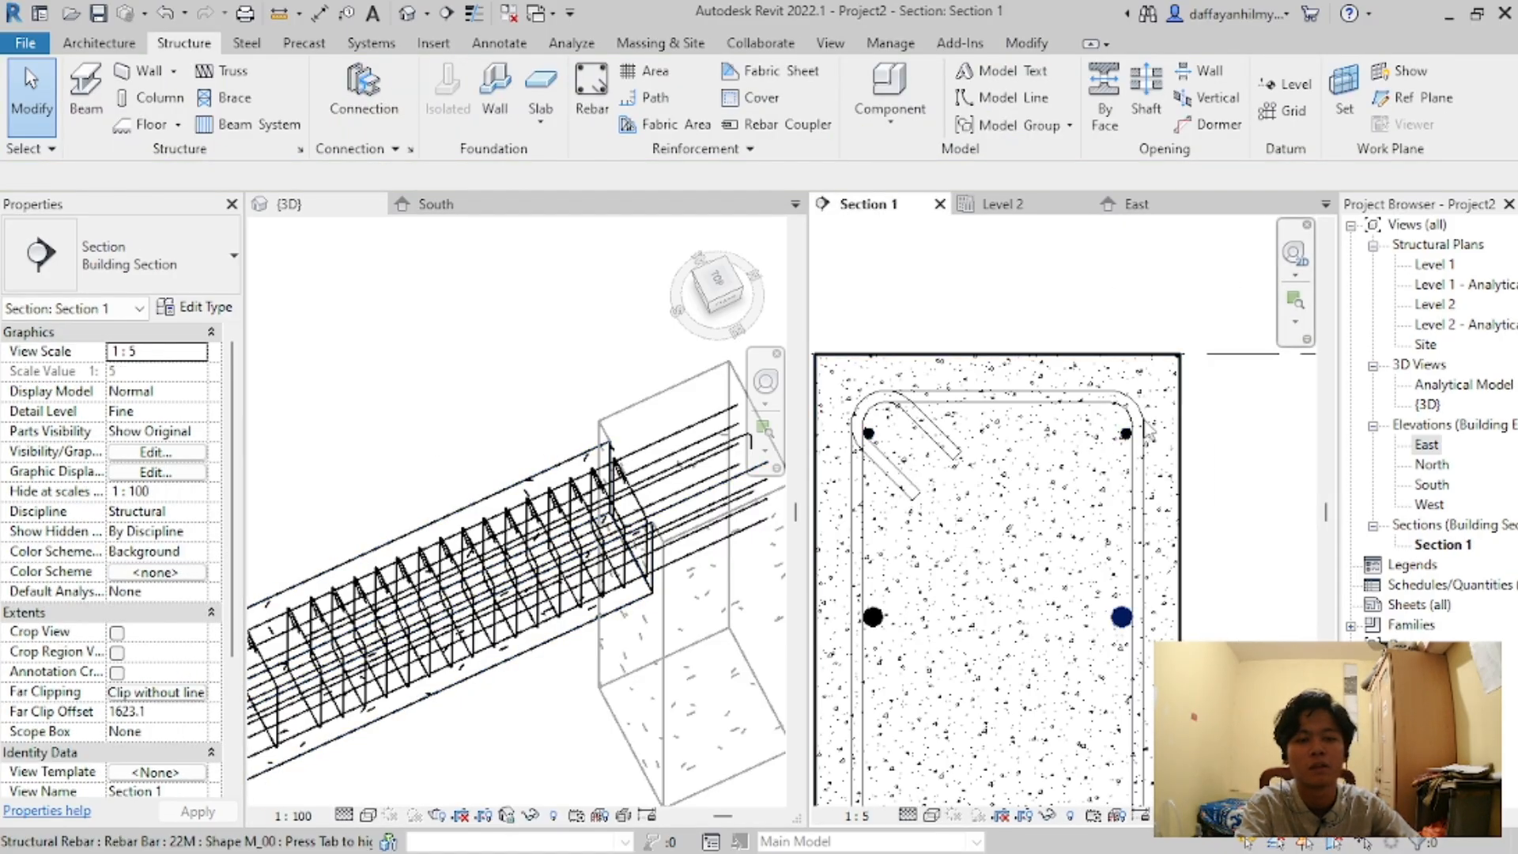
Step: Change the new two-bar set at the stirrup's top corners to rebar type 36M
{"action": "scroll", "coordinate": [1127, 439], "scroll_direction": "up", "scroll_amount": 4}
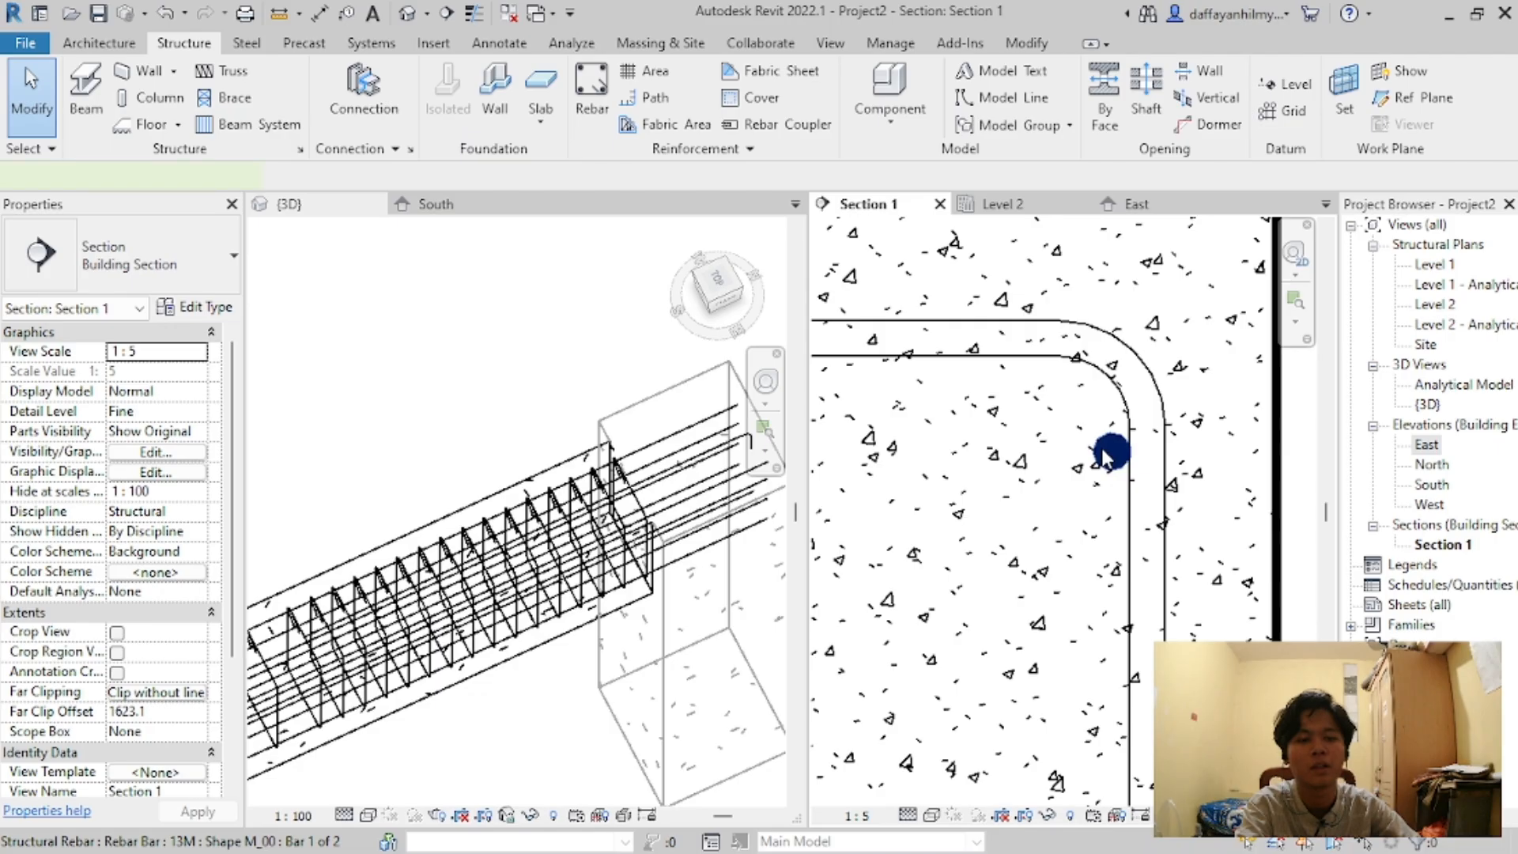
{"action": "left_click", "coordinate": [1105, 455]}
{"action": "scroll", "coordinate": [1083, 491], "scroll_direction": "down", "scroll_amount": 5}
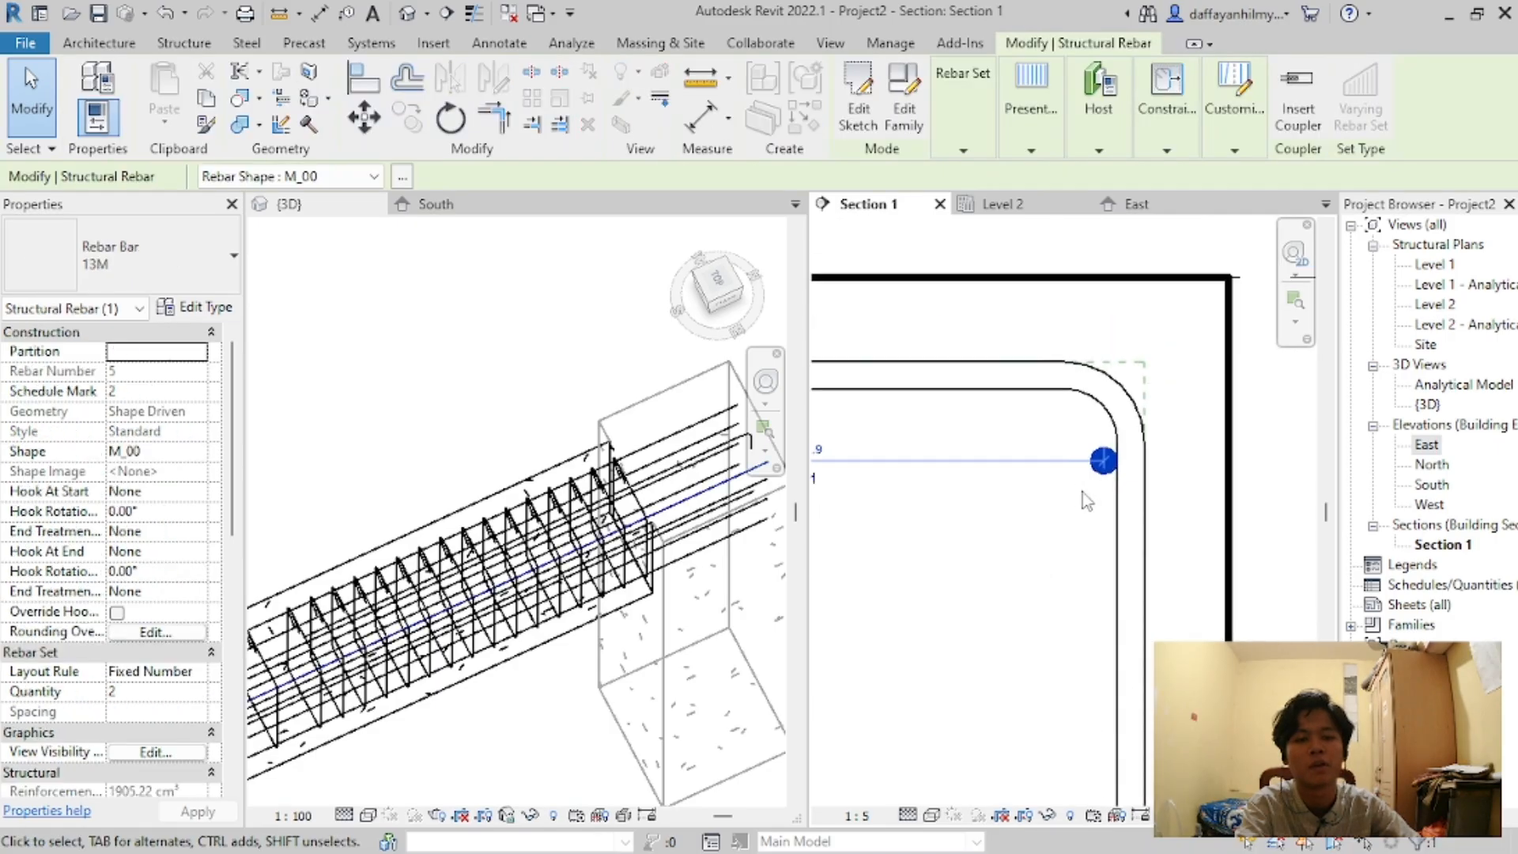
{"action": "left_click", "coordinate": [163, 253]}
{"action": "left_click", "coordinate": [35, 585]}
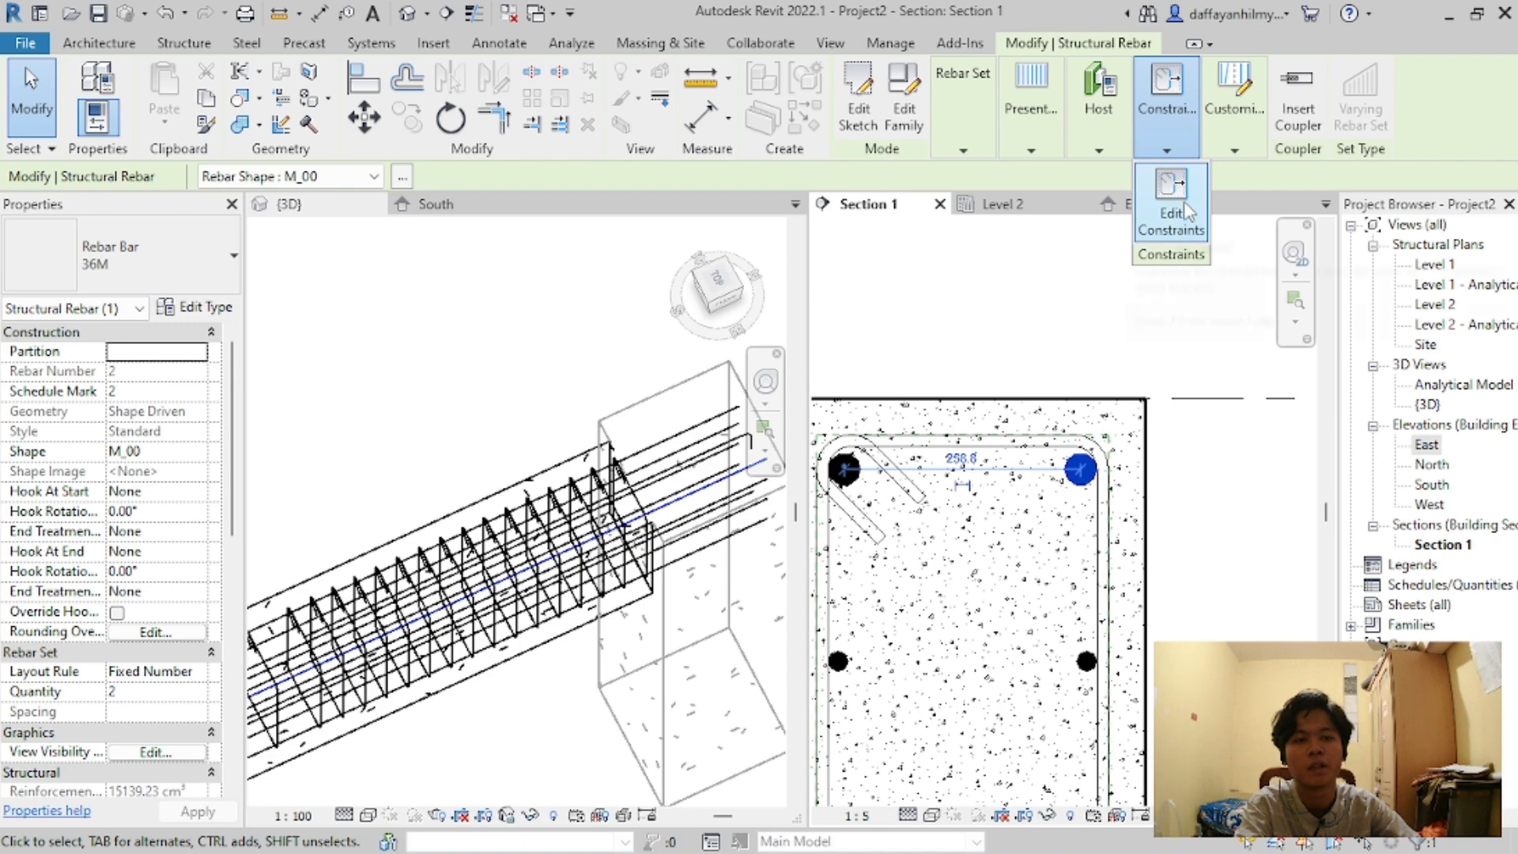
Step: Edit the constraints of the two-bar 36M top set, constraining its bar plane to the stirrup's top leg at 0.0 mm
{"action": "left_click", "coordinate": [1171, 214]}
{"action": "scroll", "coordinate": [1063, 451], "scroll_direction": "up", "scroll_amount": 5}
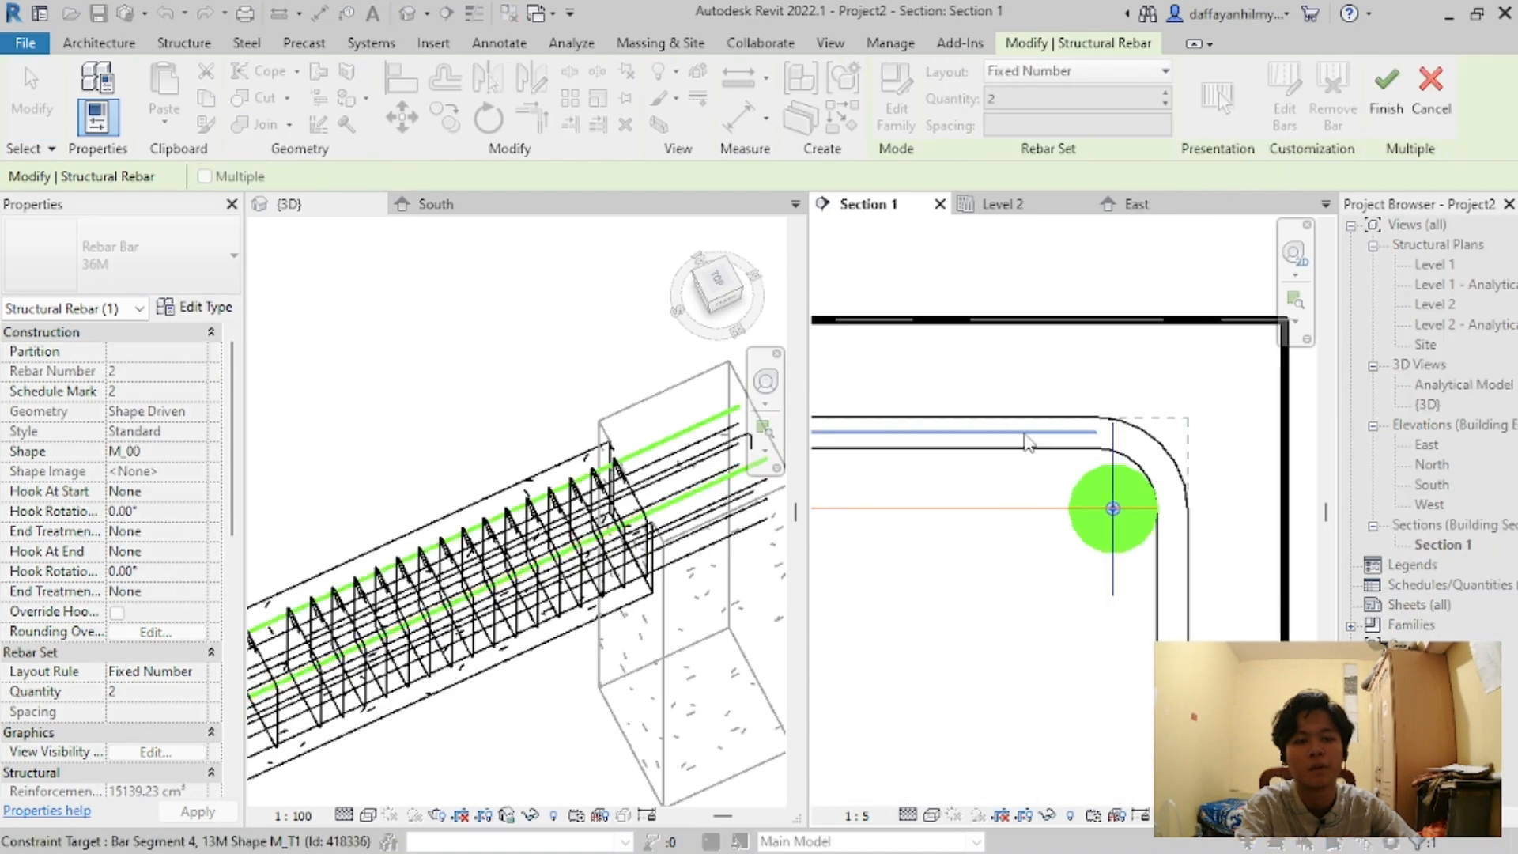
{"action": "left_click", "coordinate": [1048, 432]}
{"action": "scroll", "coordinate": [1083, 395], "scroll_direction": "down", "scroll_amount": 6}
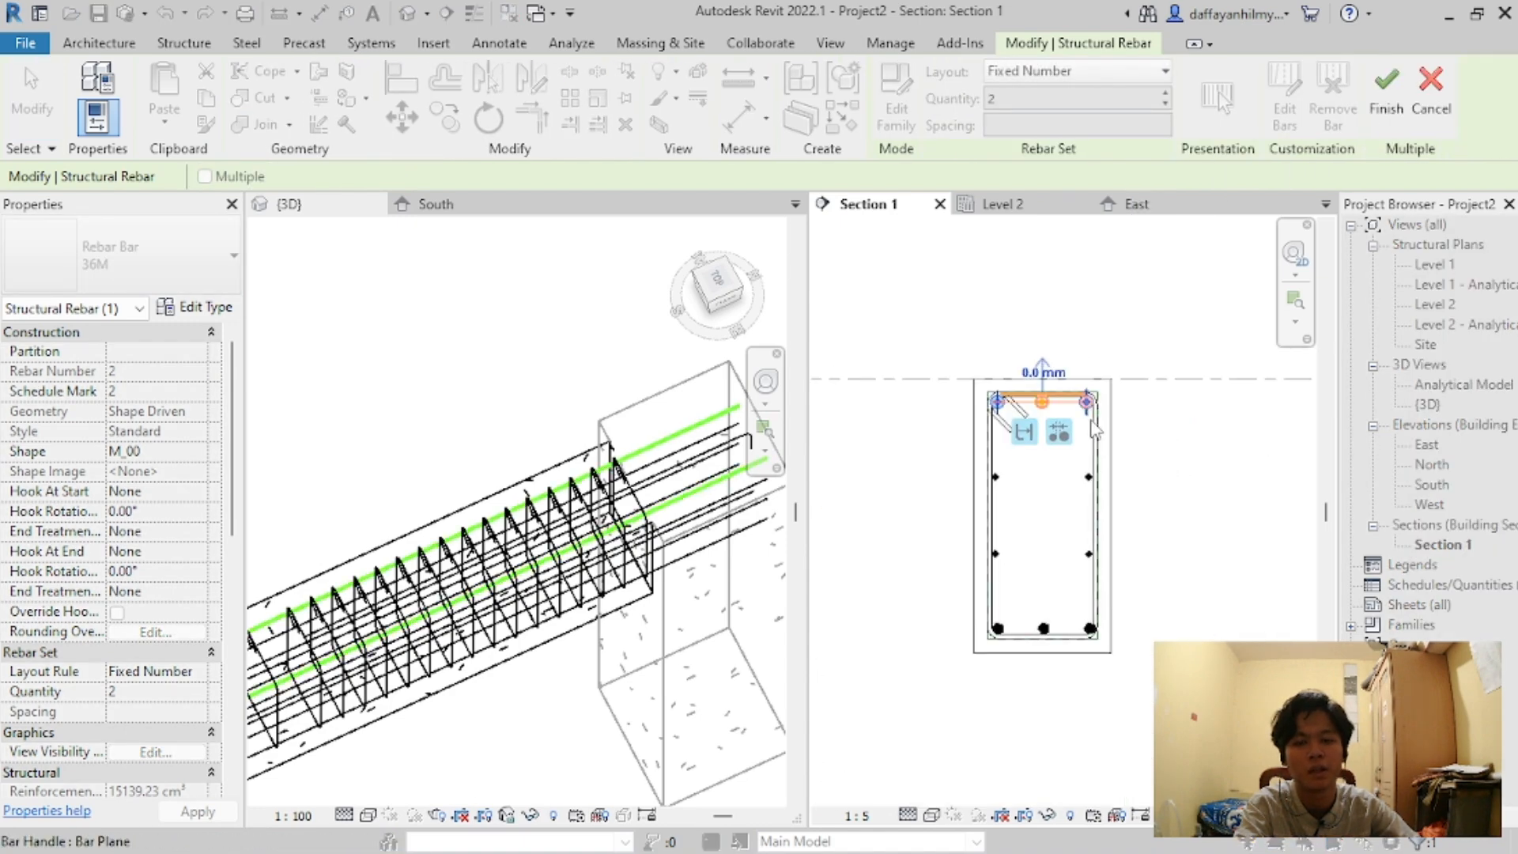
{"action": "scroll", "coordinate": [566, 473], "scroll_direction": "down", "scroll_amount": 7}
{"action": "scroll", "coordinate": [432, 612], "scroll_direction": "up", "scroll_amount": 5}
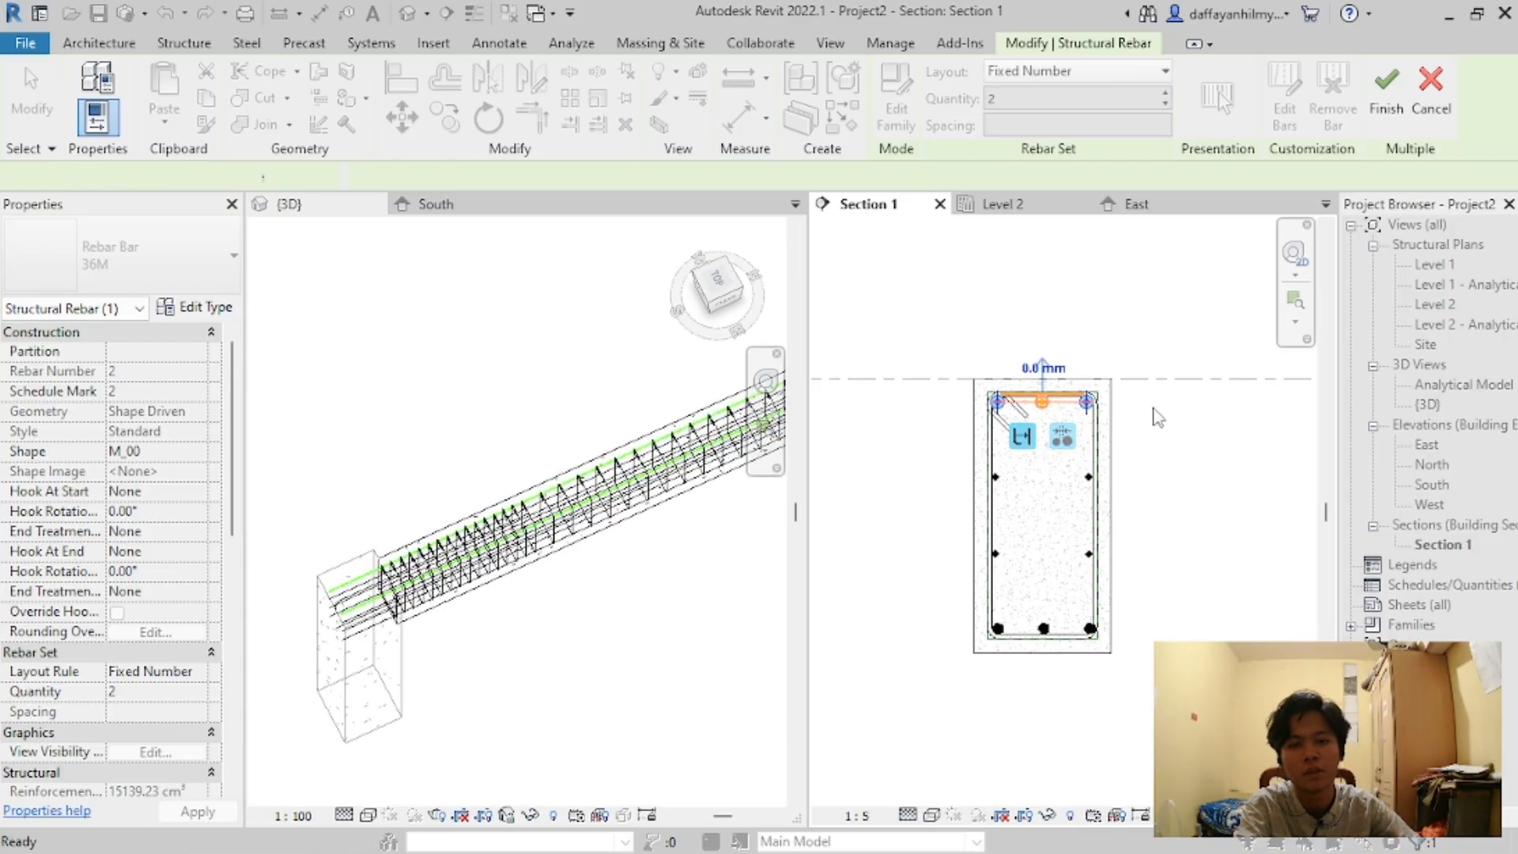
{"action": "key", "text": "Escape"}
{"action": "scroll", "coordinate": [1152, 420], "scroll_direction": "up", "scroll_amount": 4}
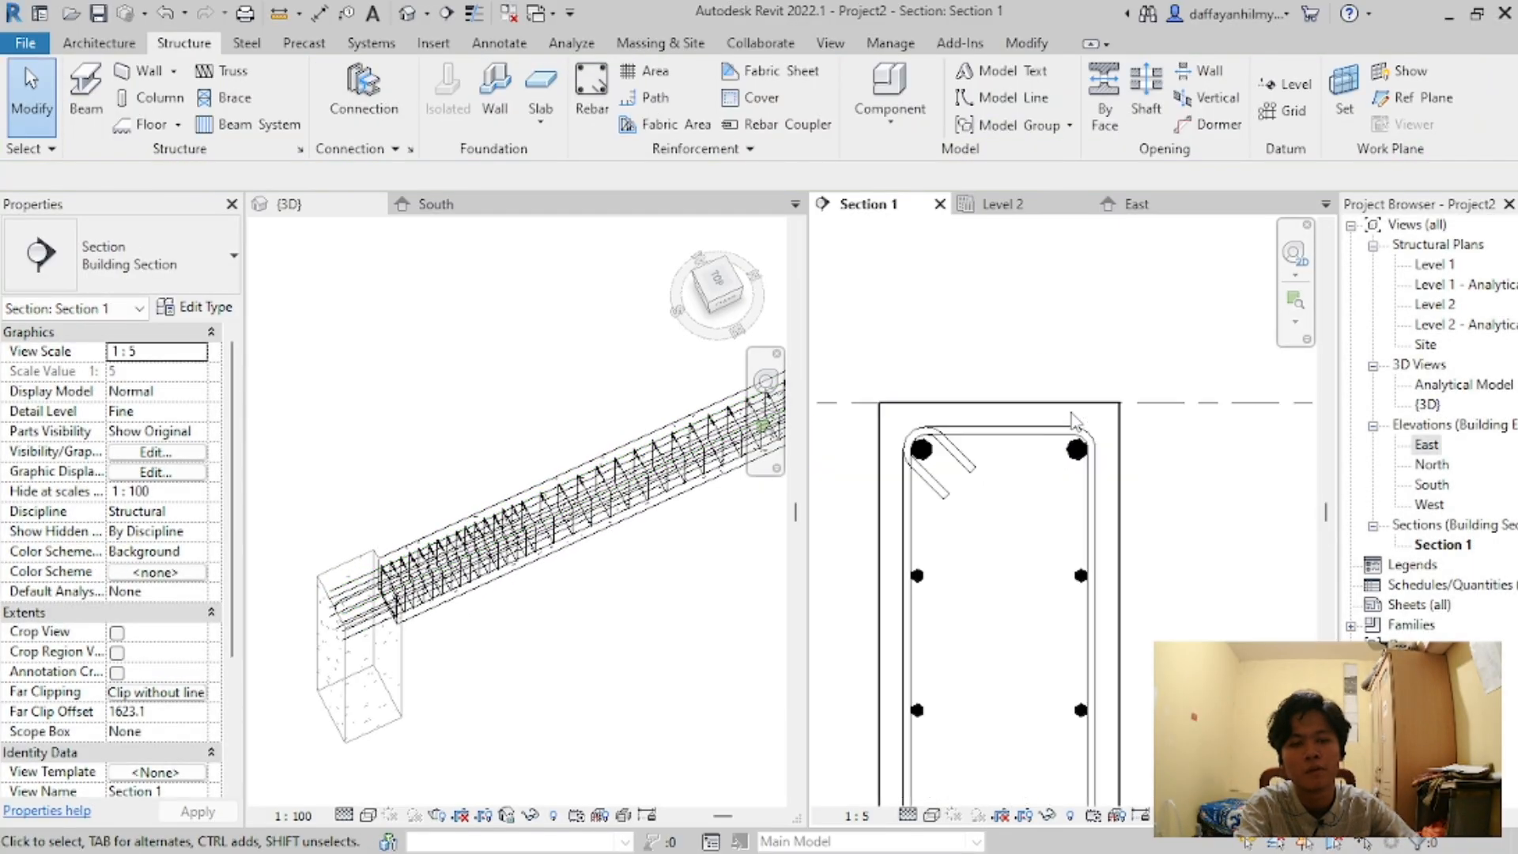
Step: Examine the bar arrangement in Section 1 and the beam's reinforcement between both columns in the 3D view
{"action": "scroll", "coordinate": [1014, 486], "scroll_direction": "down", "scroll_amount": 5}
{"action": "scroll", "coordinate": [998, 572], "scroll_direction": "up", "scroll_amount": 4}
{"action": "scroll", "coordinate": [361, 532], "scroll_direction": "up", "scroll_amount": 2}
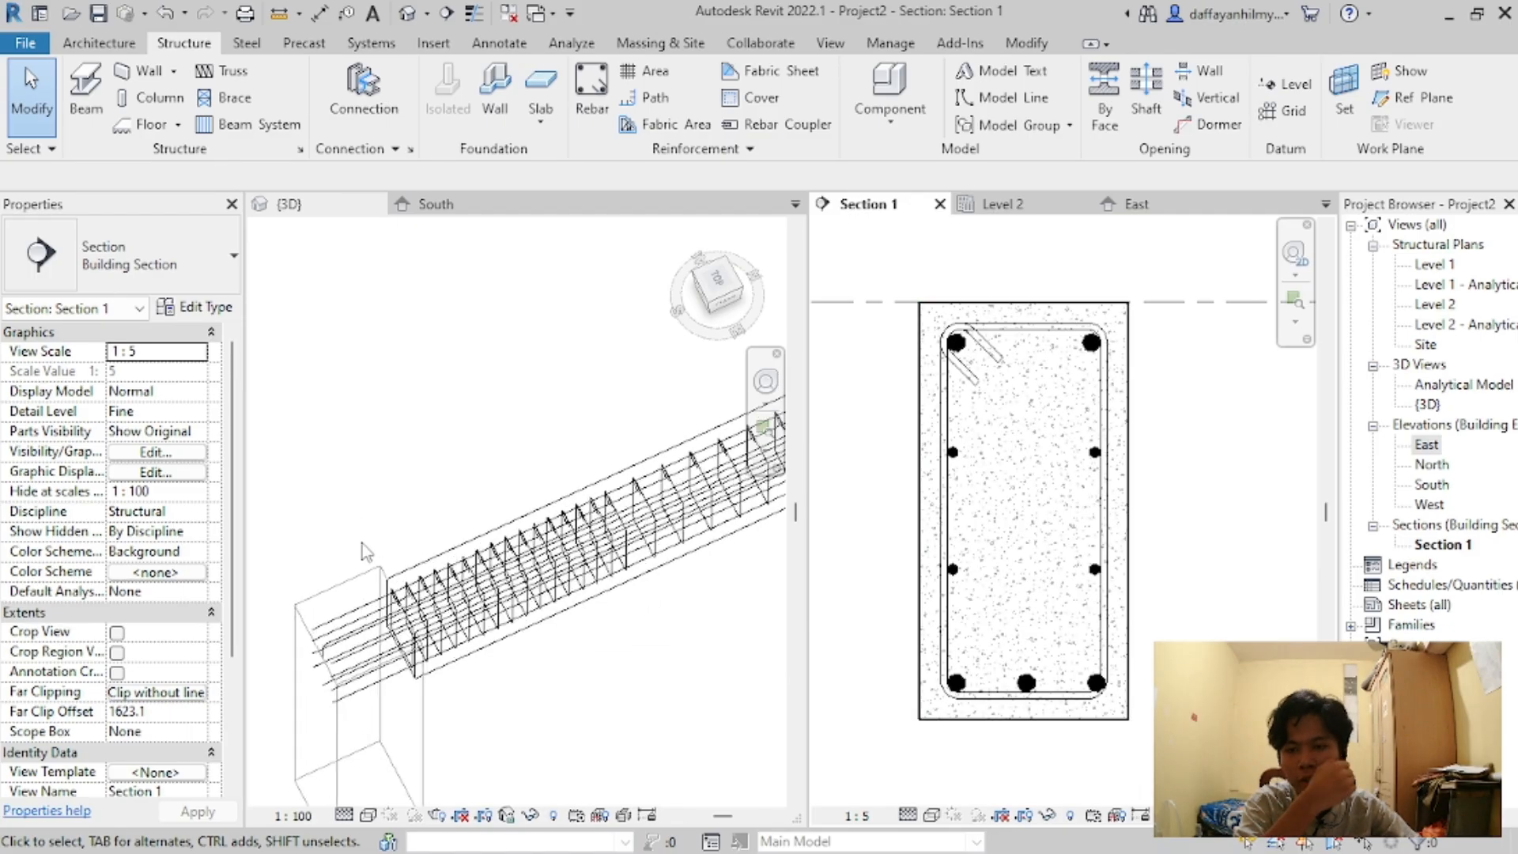
{"action": "scroll", "coordinate": [365, 551], "scroll_direction": "up", "scroll_amount": 3}
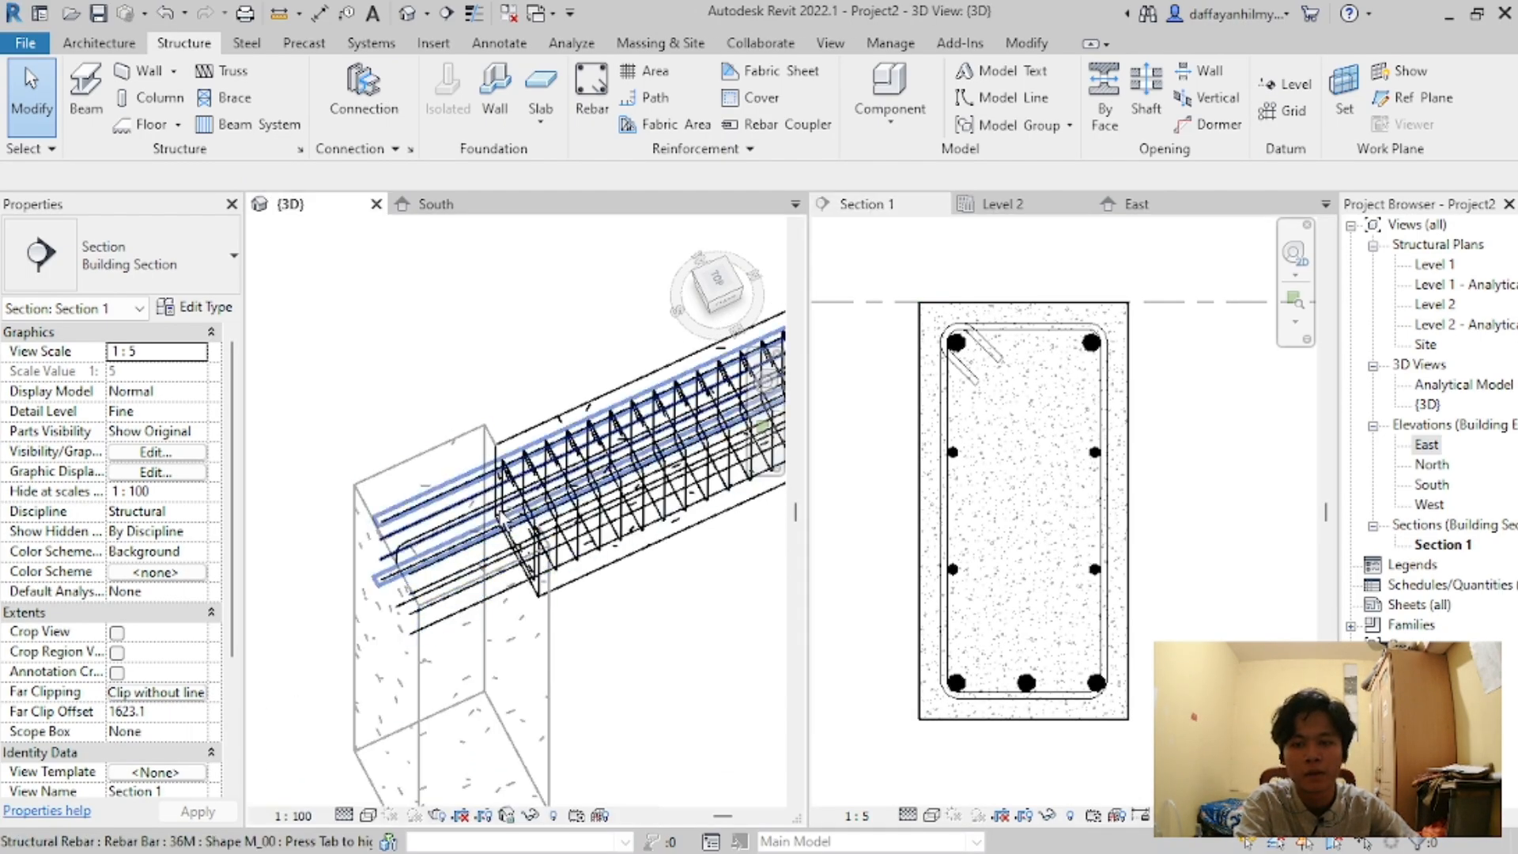
{"action": "middle_click_drag", "start_coordinate": [498, 506], "coordinate": [491, 362], "text": "shift"}
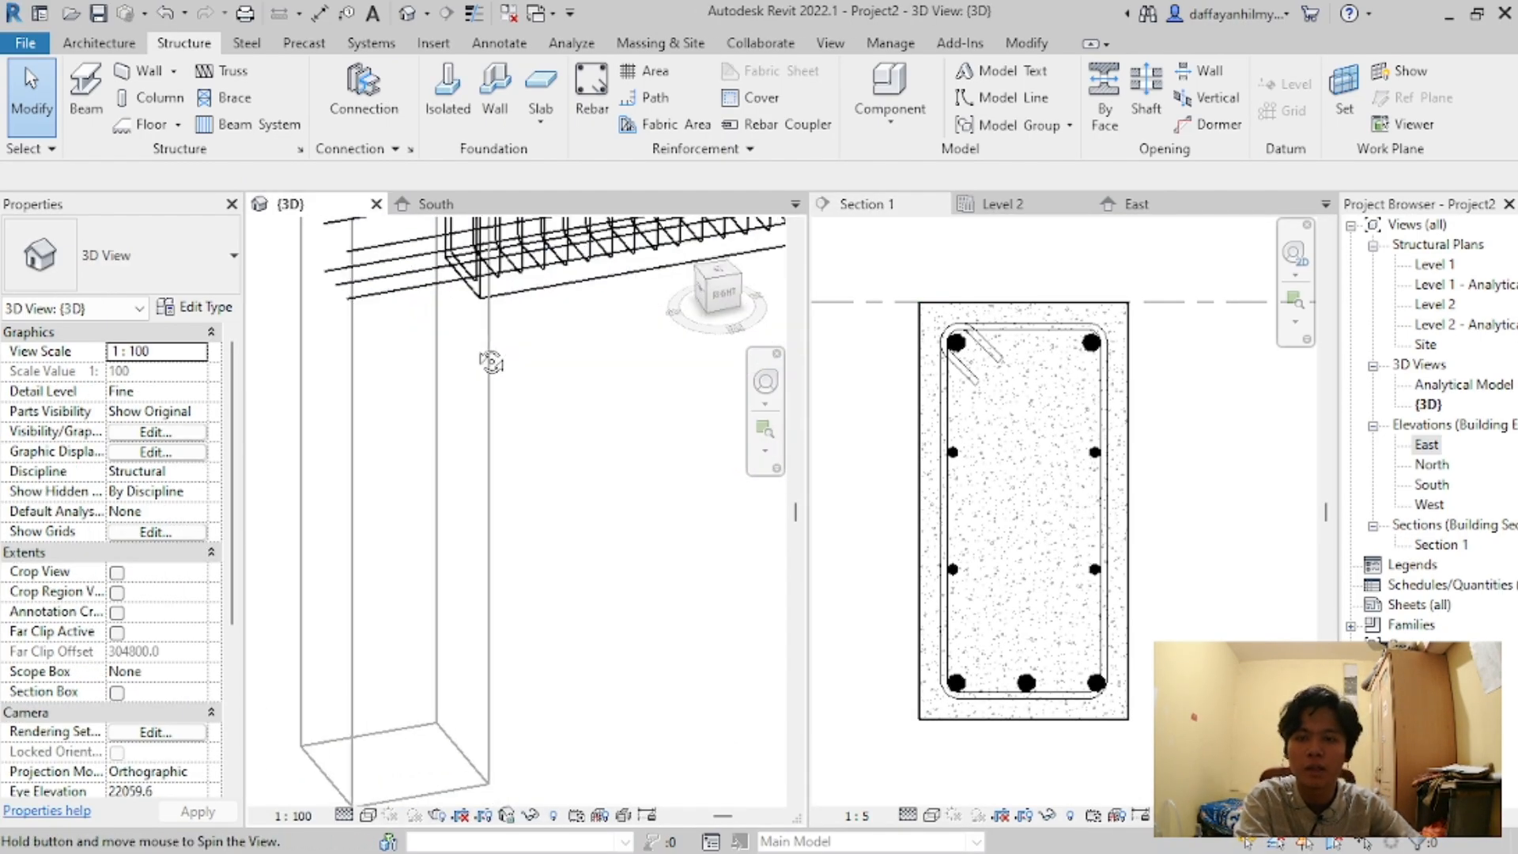
{"action": "scroll", "coordinate": [546, 445], "scroll_direction": "down", "scroll_amount": 8}
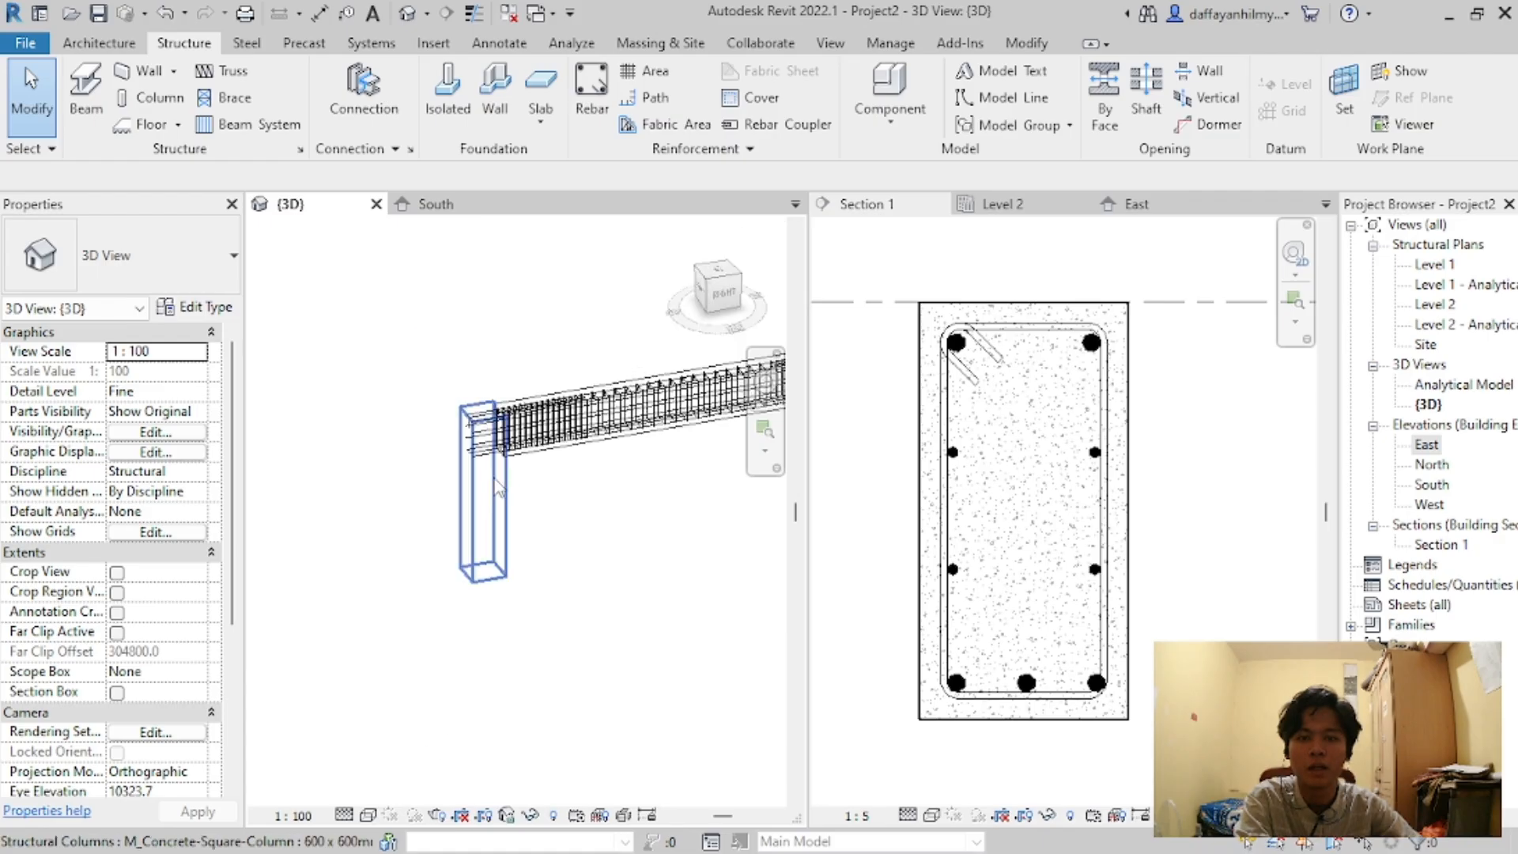
{"action": "scroll", "coordinate": [1099, 343], "scroll_direction": "up", "scroll_amount": 2}
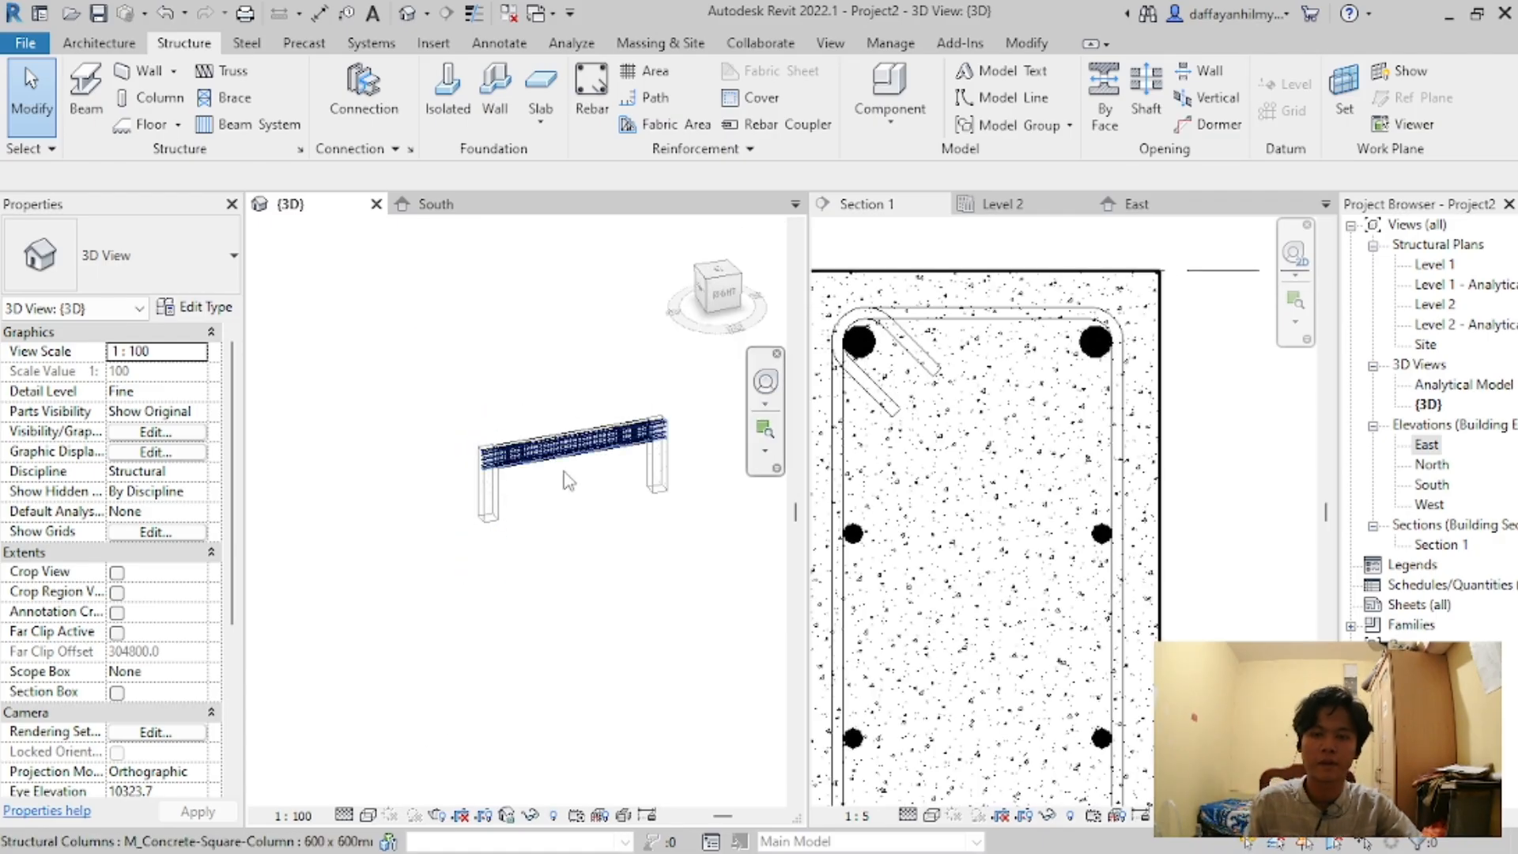
{"action": "scroll", "coordinate": [1037, 392], "scroll_direction": "down", "scroll_amount": 2}
{"action": "scroll", "coordinate": [505, 436], "scroll_direction": "up", "scroll_amount": 2}
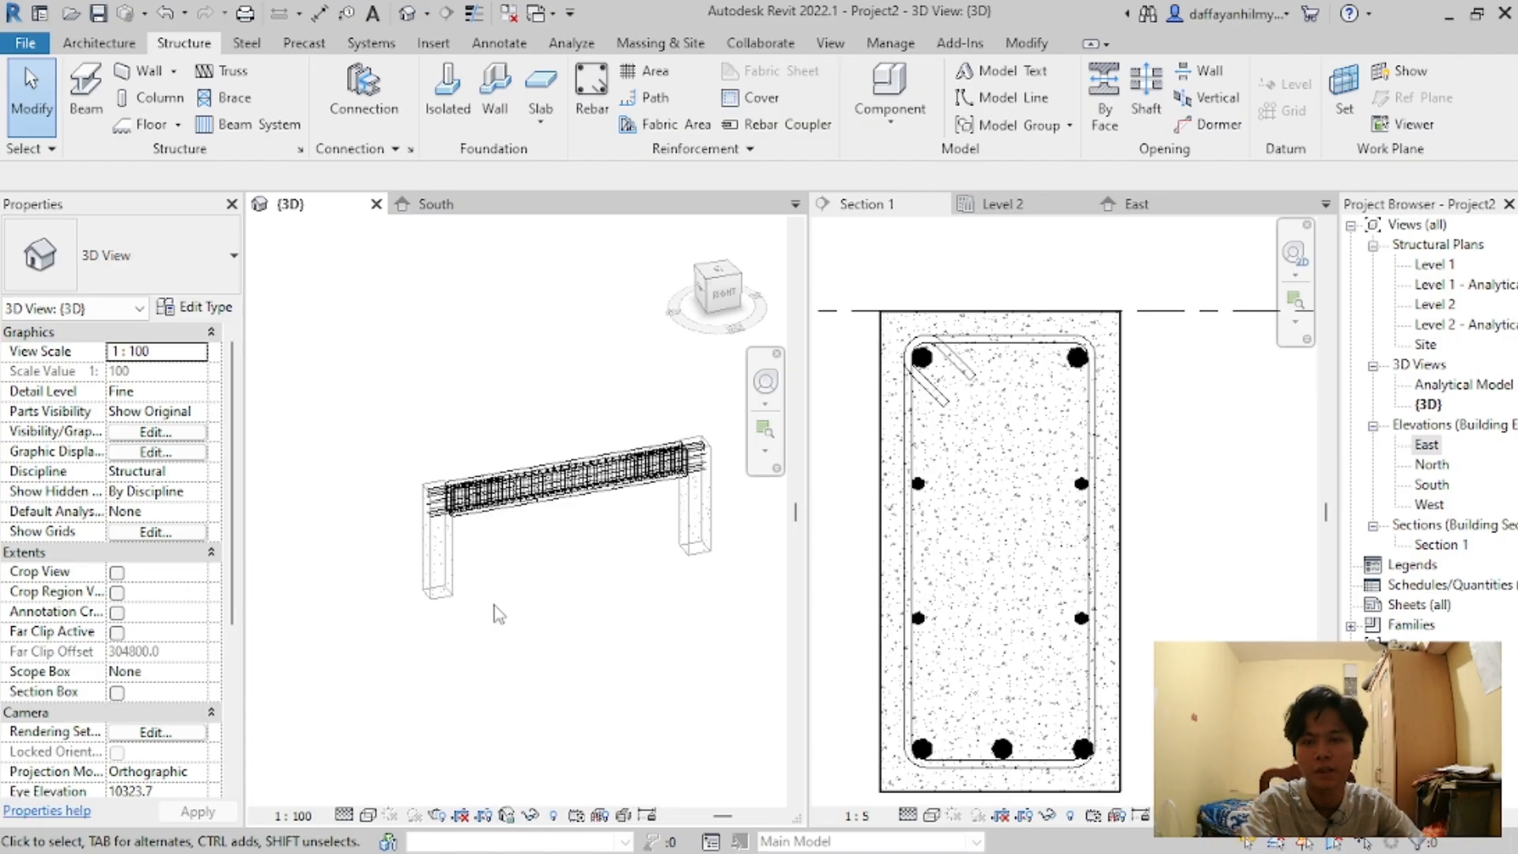
{"action": "key", "text": "v"}
{"action": "key", "text": "g"}
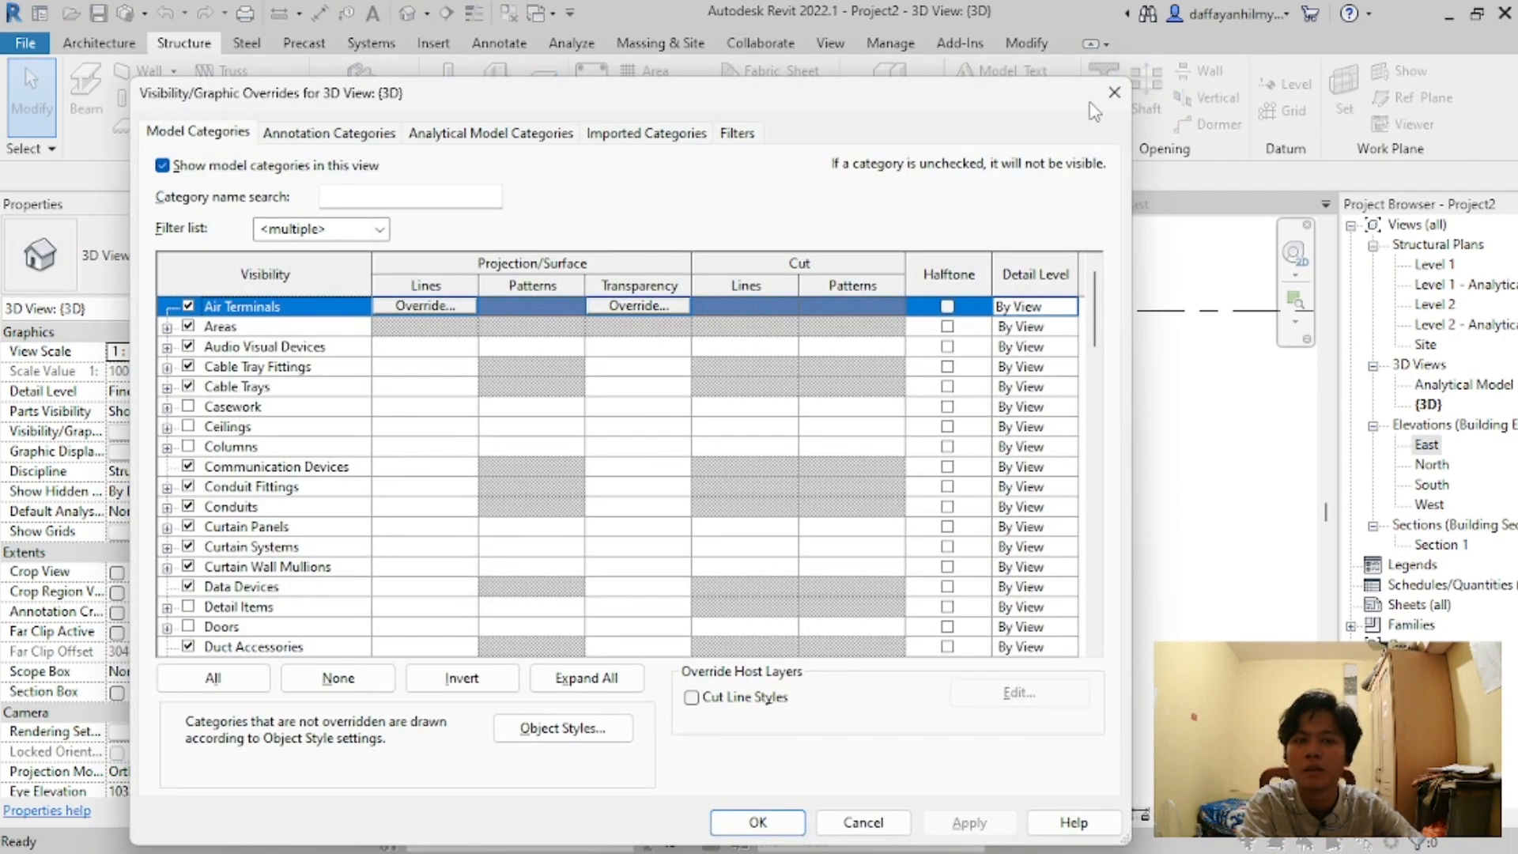
{"action": "left_click", "coordinate": [1113, 93]}
Step: Select the beam, columns and reinforcement in the 3D view and filter the selection down to Structural Rebar only
{"action": "scroll", "coordinate": [594, 434], "scroll_direction": "down", "scroll_amount": 3}
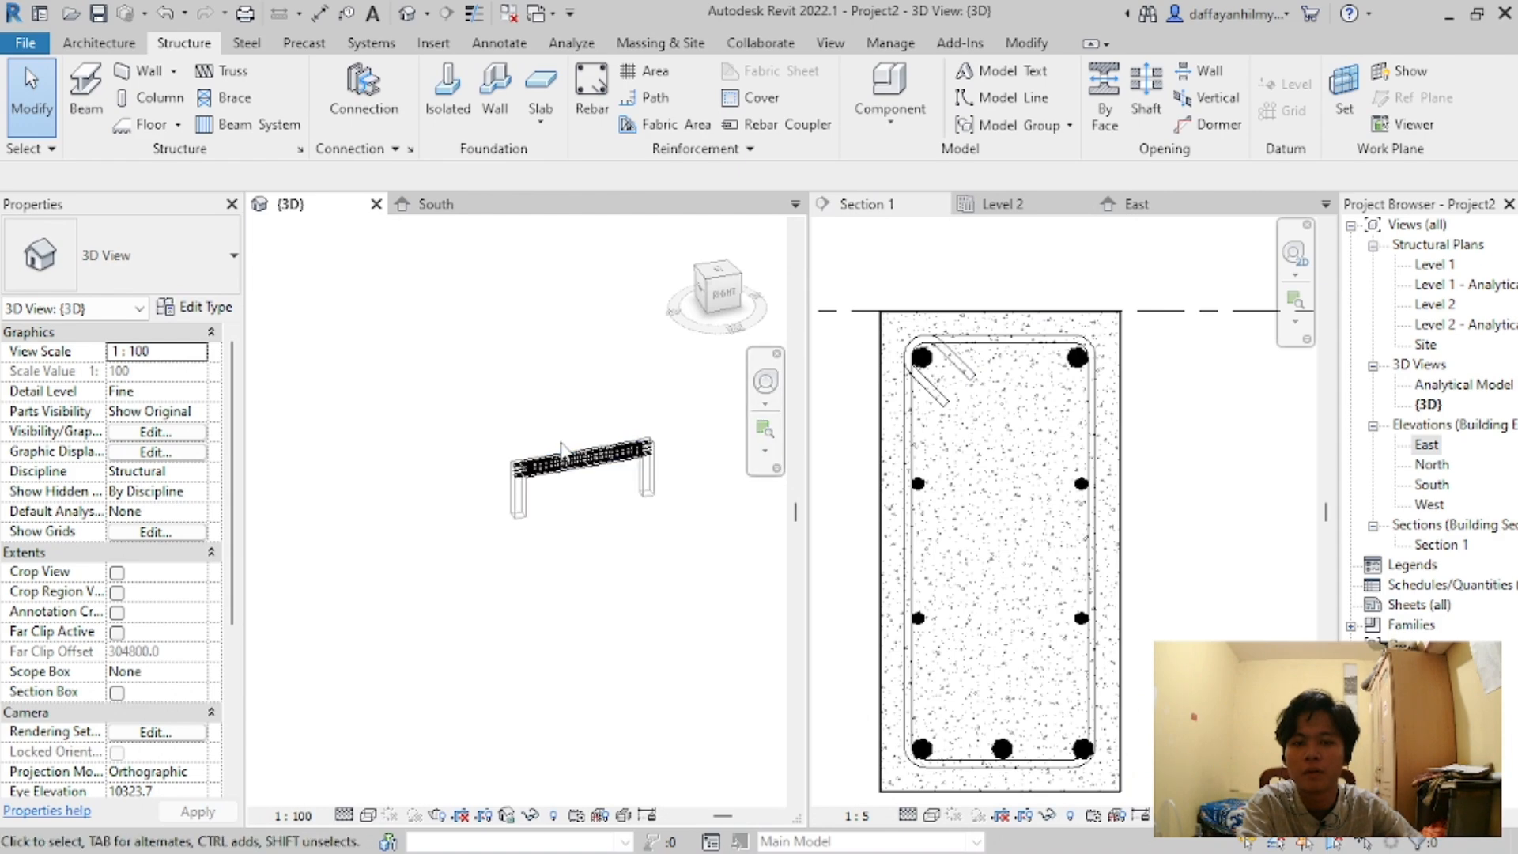
{"action": "scroll", "coordinate": [664, 443], "scroll_direction": "up", "scroll_amount": 1}
{"action": "left_click_drag", "start_coordinate": [677, 396], "coordinate": [508, 495]}
{"action": "left_click_drag", "start_coordinate": [396, 537], "coordinate": [396, 538]}
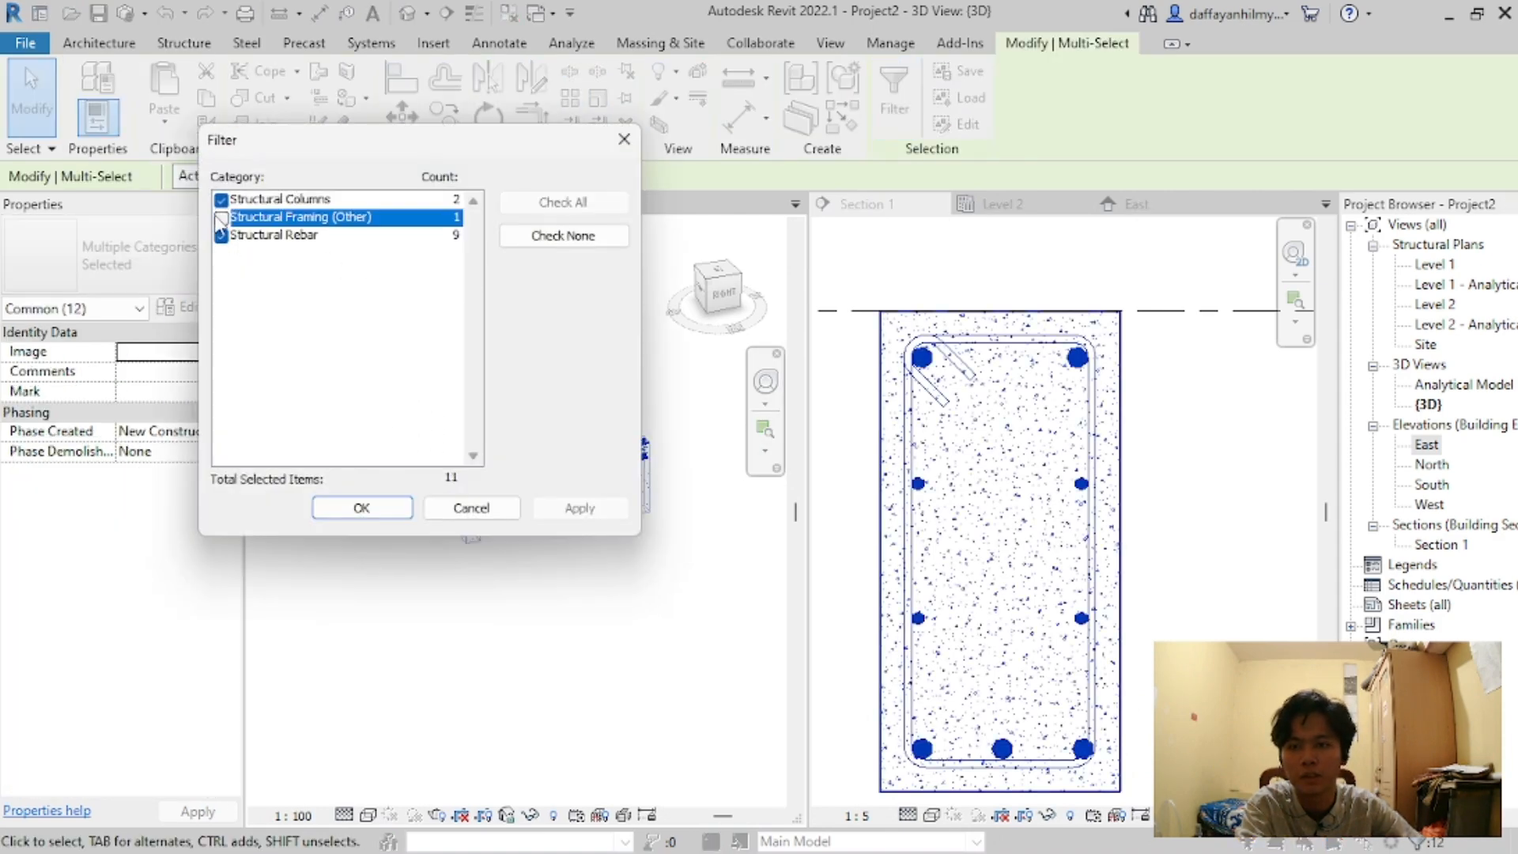
{"action": "left_click", "coordinate": [221, 200]}
{"action": "left_click", "coordinate": [357, 508]}
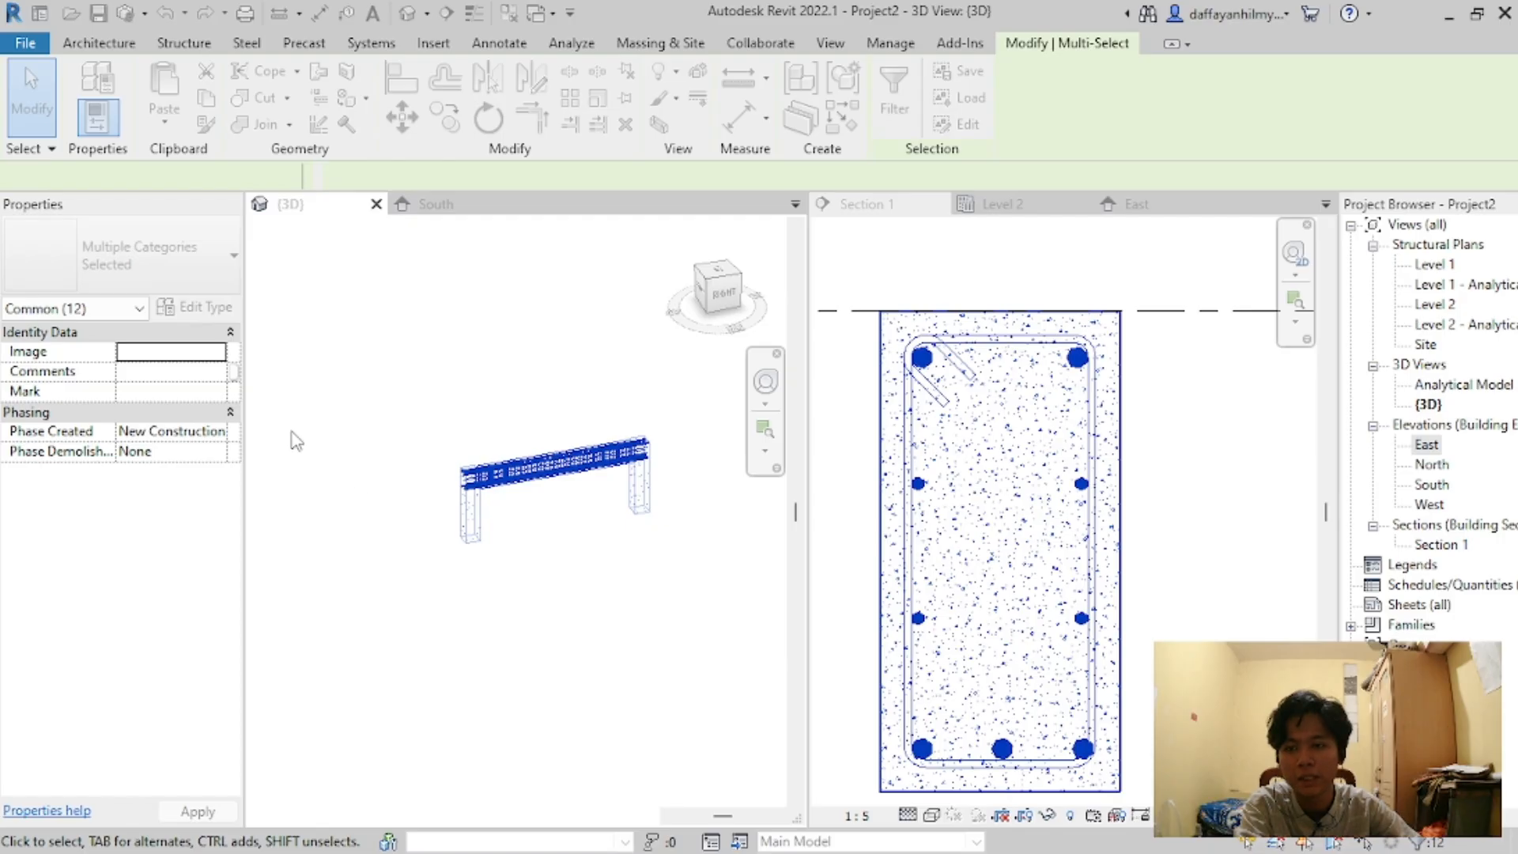
Step: Set the view visibility states of all selected rebar to view as solid in the {3D} view and clear the selection
{"action": "scroll", "coordinate": [133, 694], "scroll_direction": "down", "scroll_amount": 3}
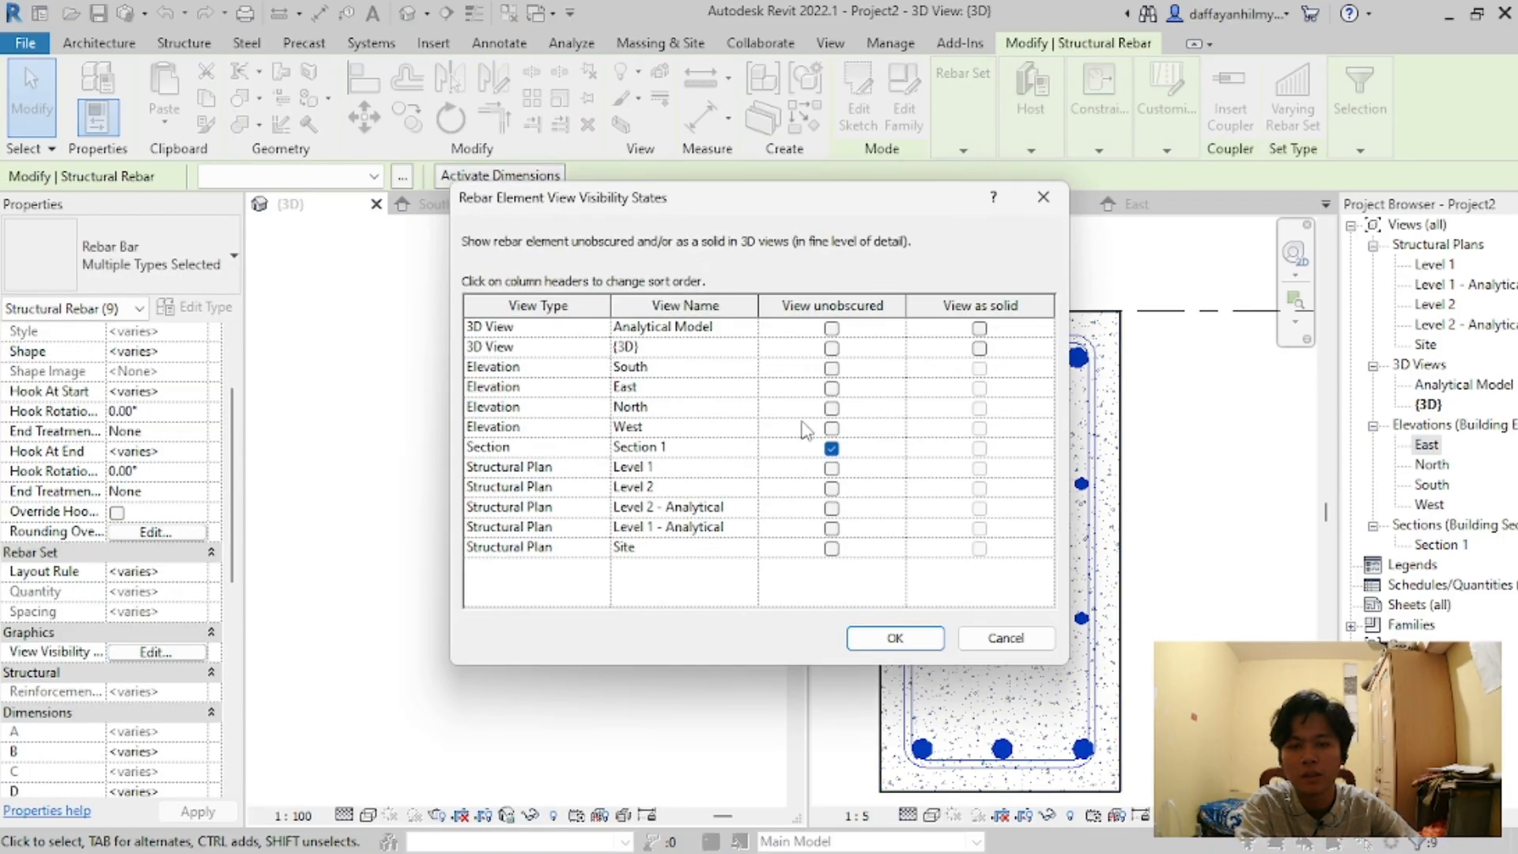
{"action": "left_click", "coordinate": [980, 347]}
{"action": "left_click", "coordinate": [980, 328]}
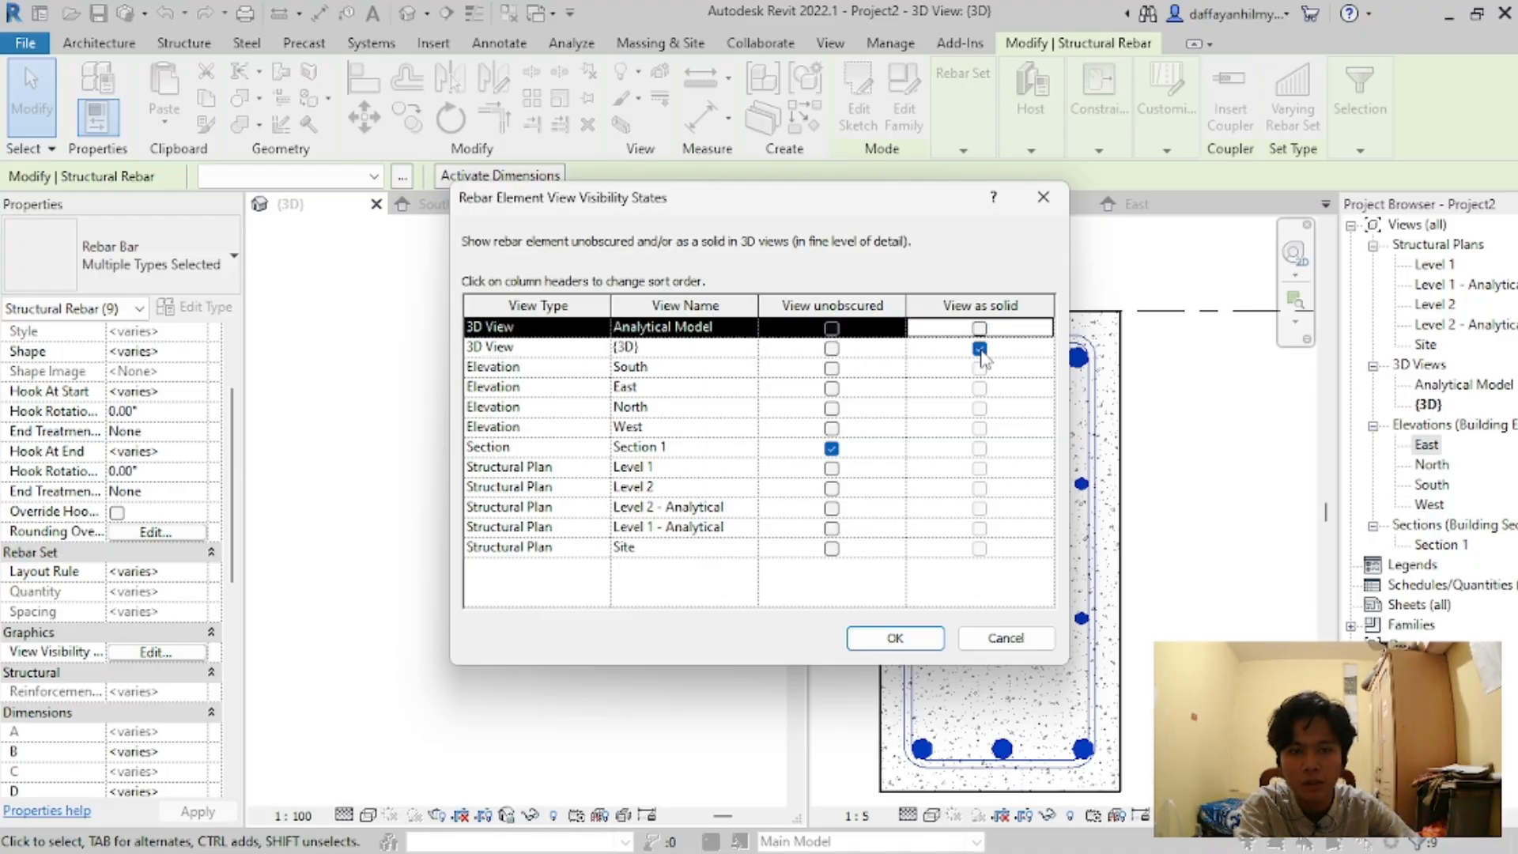
{"action": "left_click", "coordinate": [980, 350]}
{"action": "left_click", "coordinate": [895, 638]}
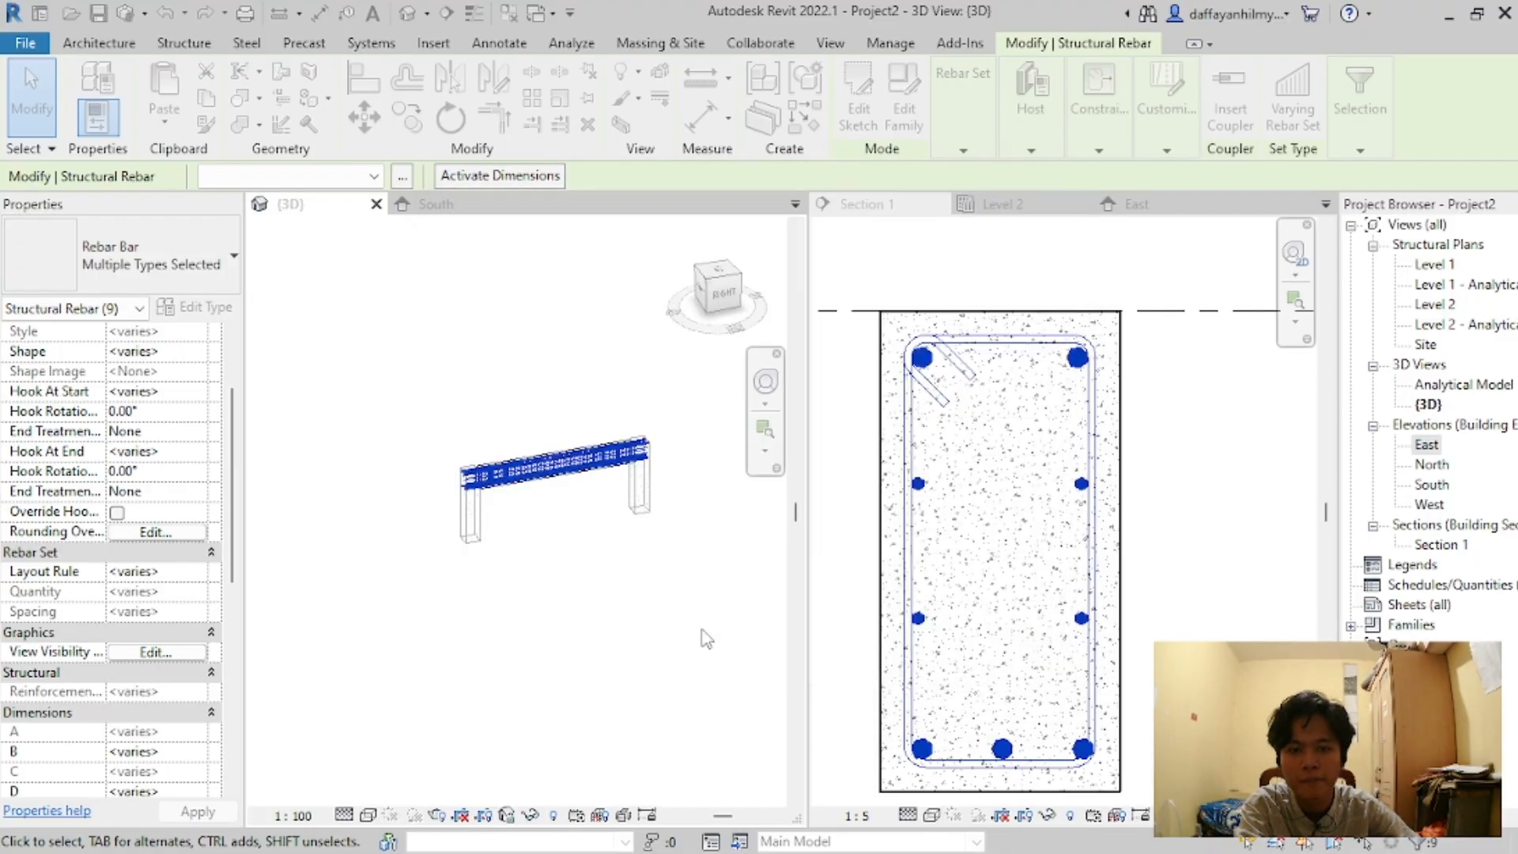
{"action": "scroll", "coordinate": [462, 486], "scroll_direction": "up", "scroll_amount": 5}
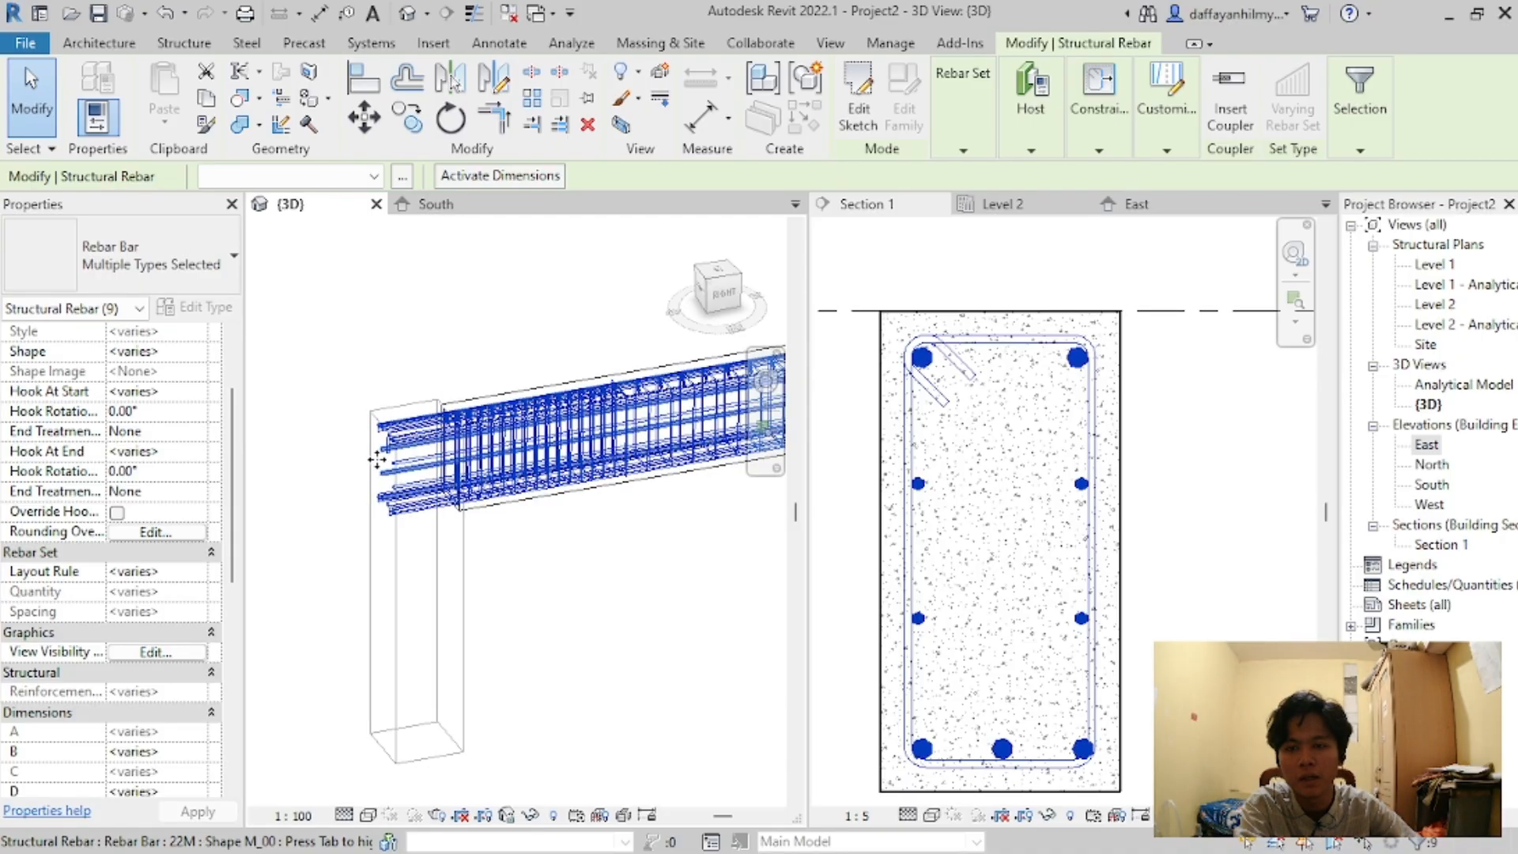
{"action": "left_click", "coordinate": [647, 646]}
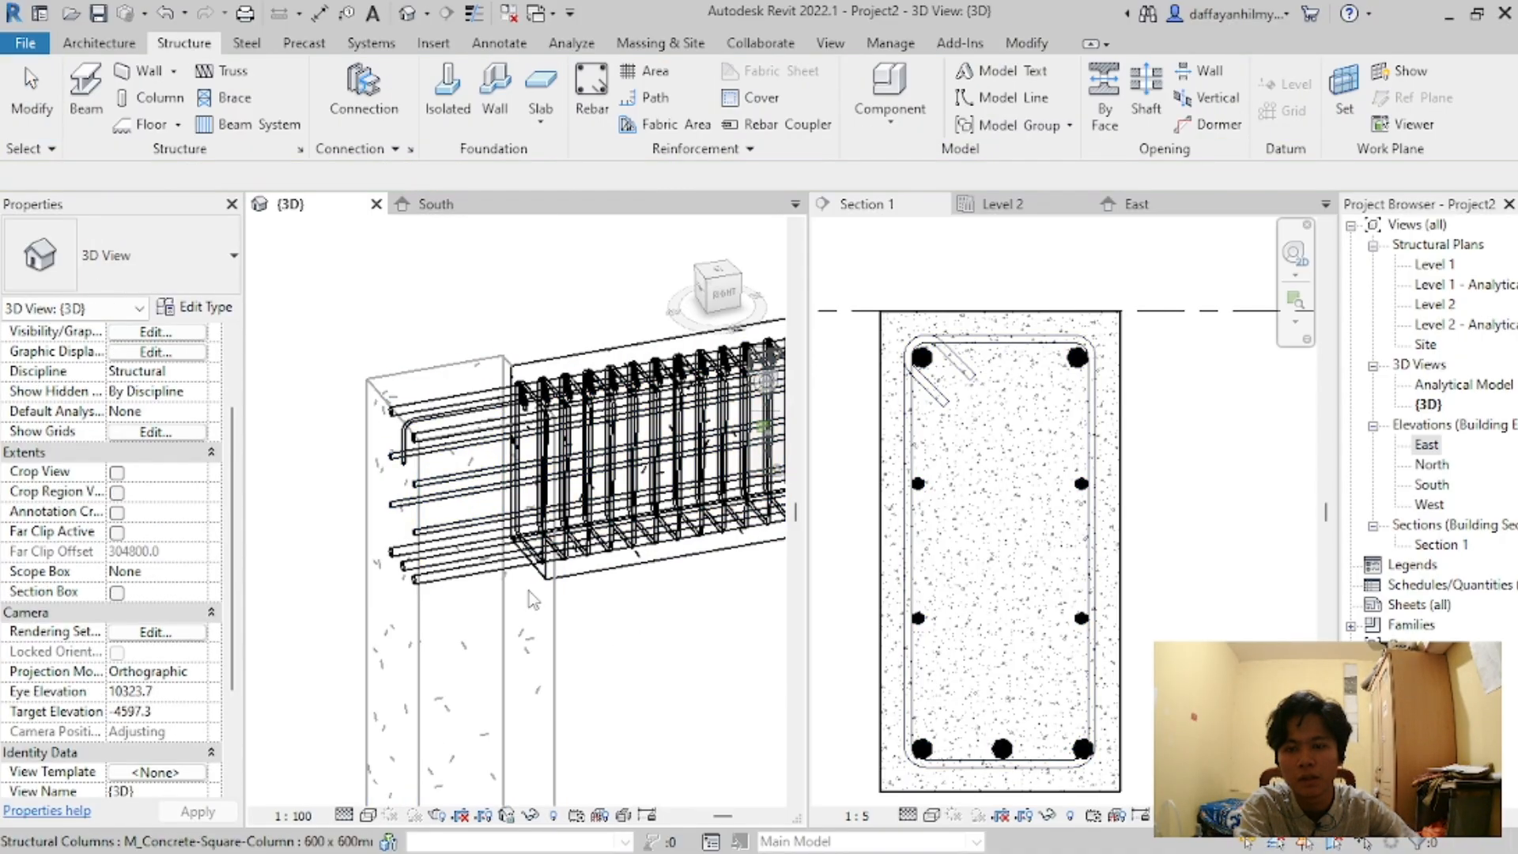
Step: Change the single hooked 13M top bar at the near end of the beam to rebar type 36M
{"action": "middle_click_drag", "start_coordinate": [492, 385], "coordinate": [591, 449], "text": "shift"}
{"action": "scroll", "coordinate": [514, 427], "scroll_direction": "down", "scroll_amount": 5}
{"action": "scroll", "coordinate": [571, 481], "scroll_direction": "up", "scroll_amount": 4}
{"action": "scroll", "coordinate": [571, 490], "scroll_direction": "up", "scroll_amount": 5}
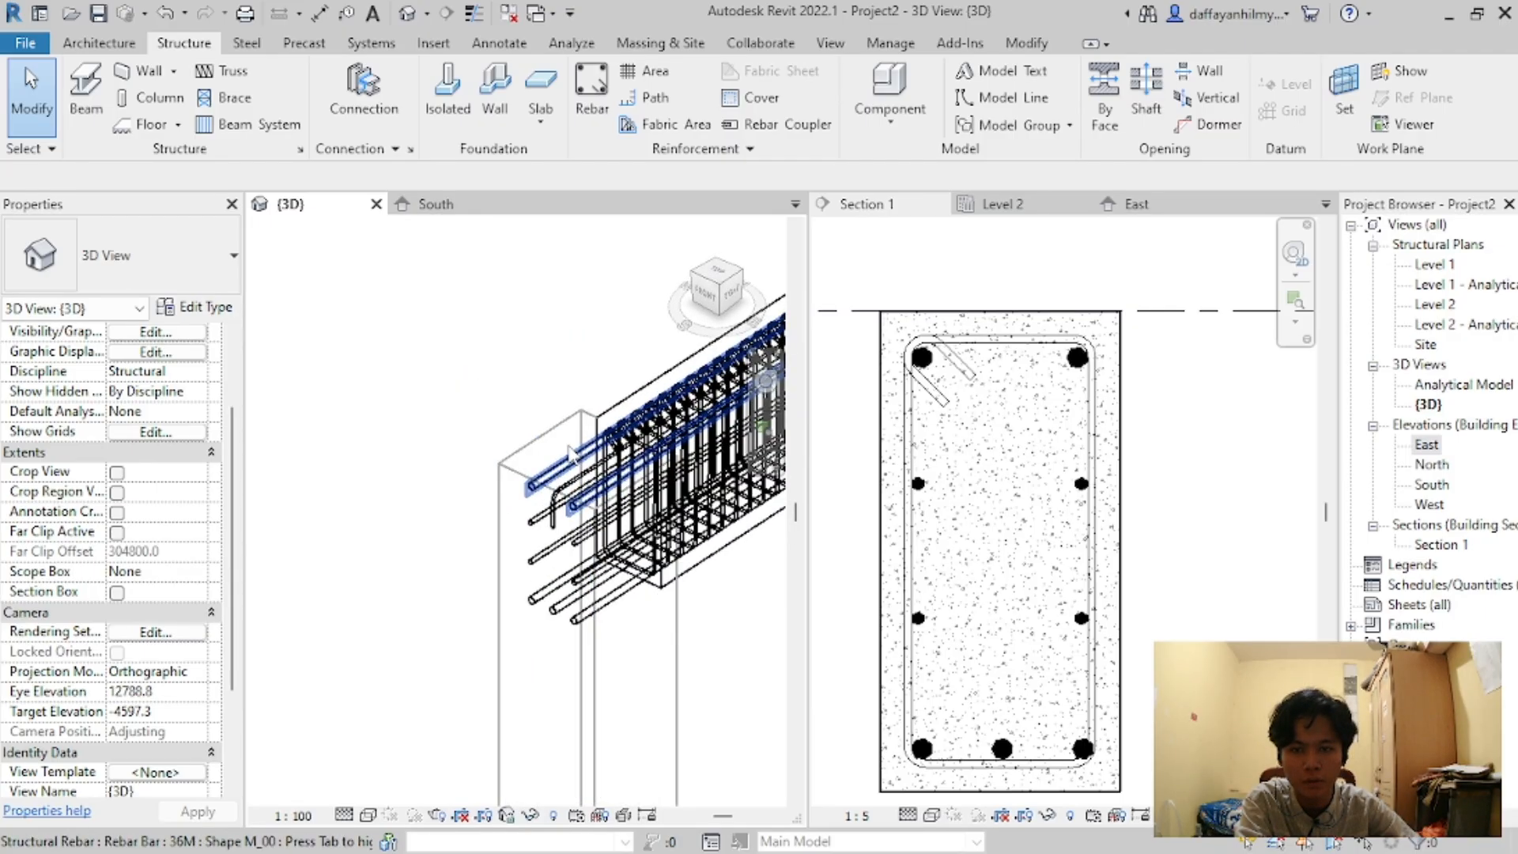
{"action": "left_click", "coordinate": [558, 525]}
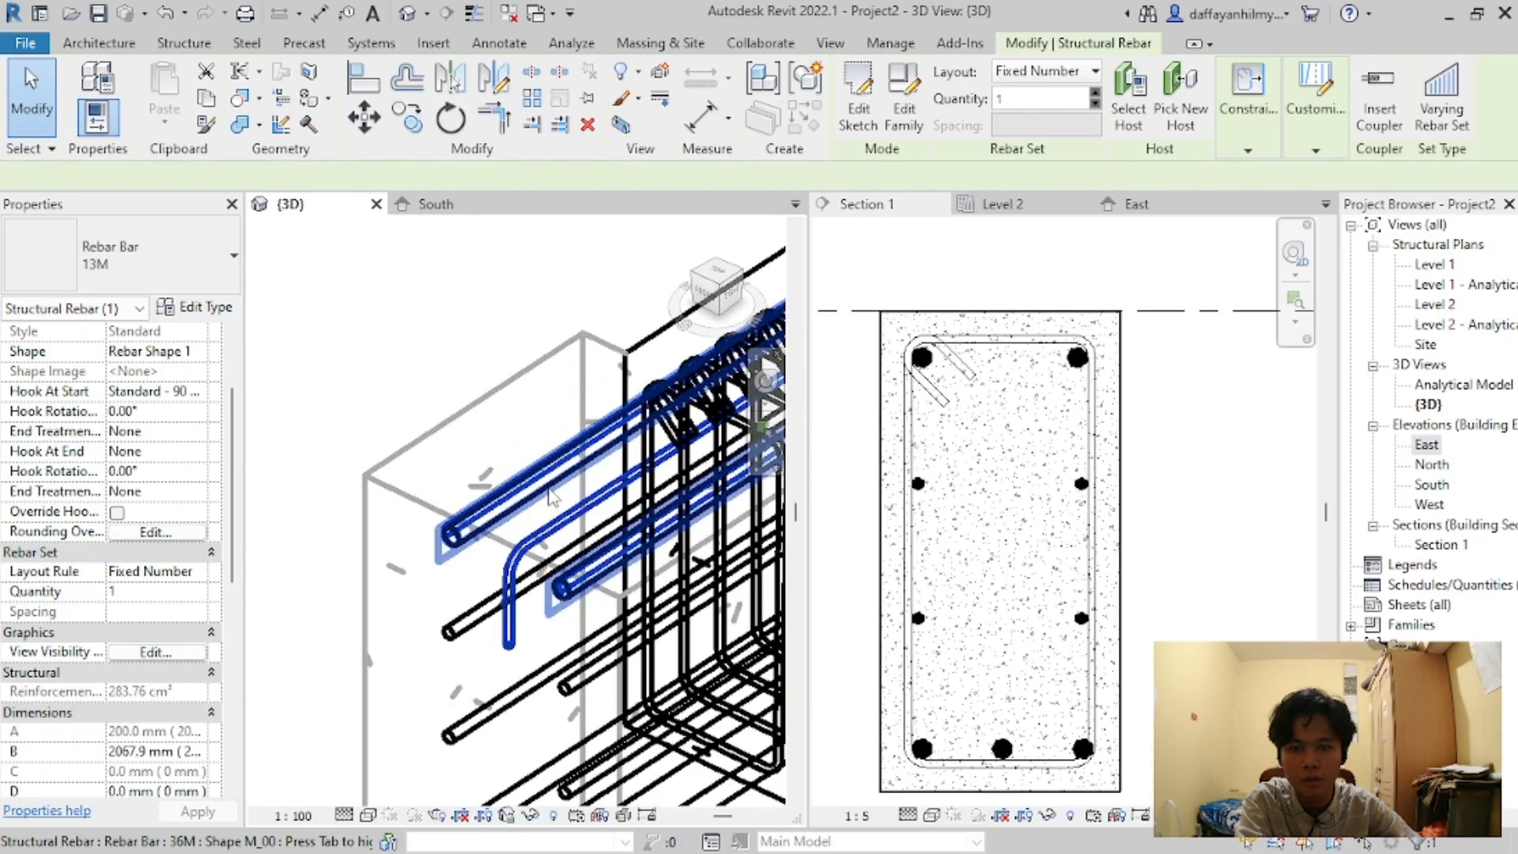
{"action": "left_click", "coordinate": [119, 255]}
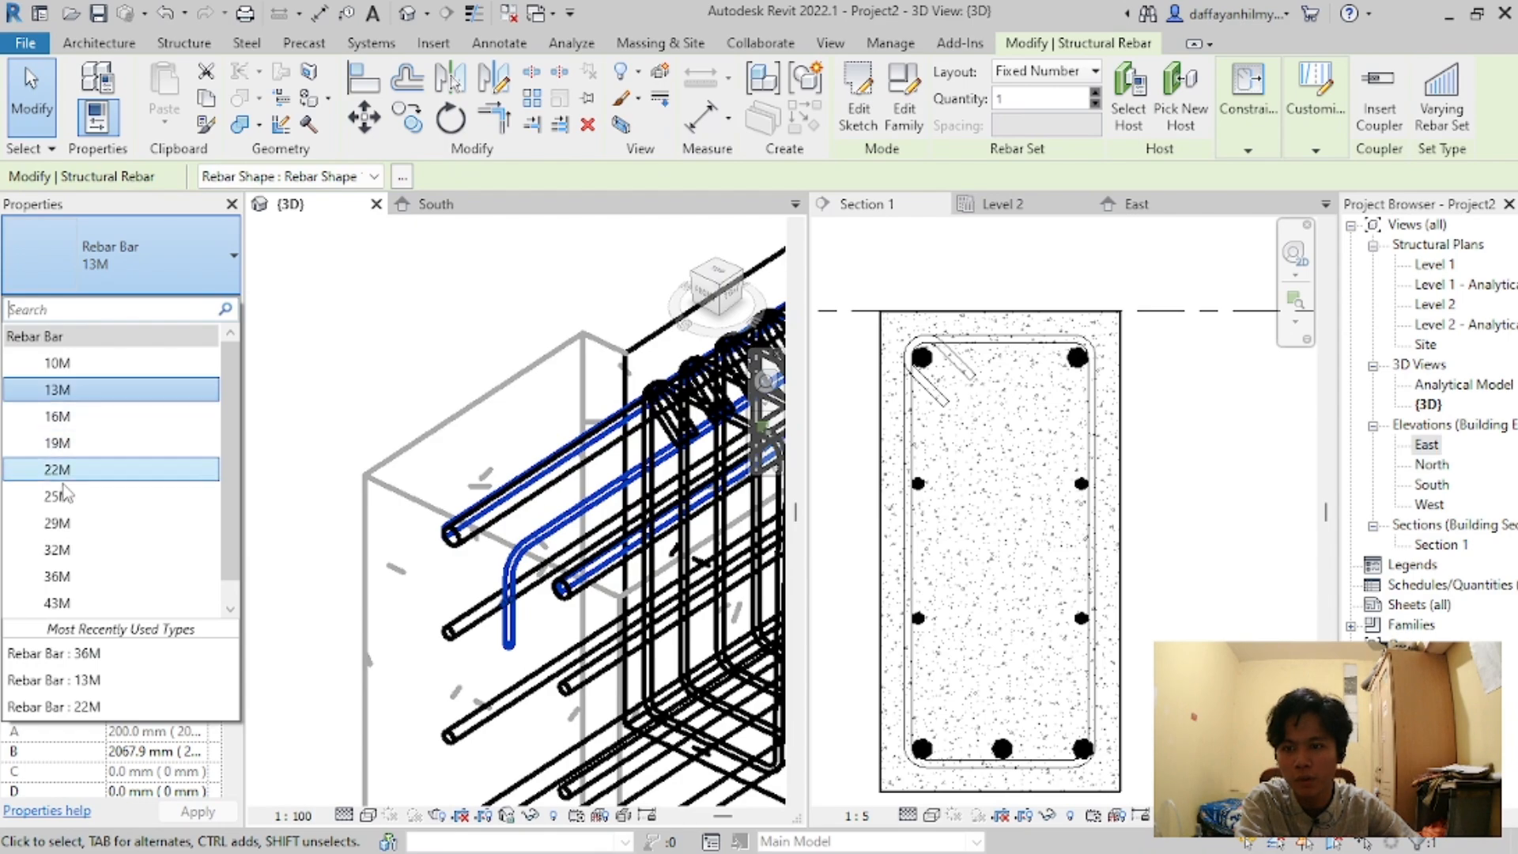
{"action": "left_click", "coordinate": [57, 577]}
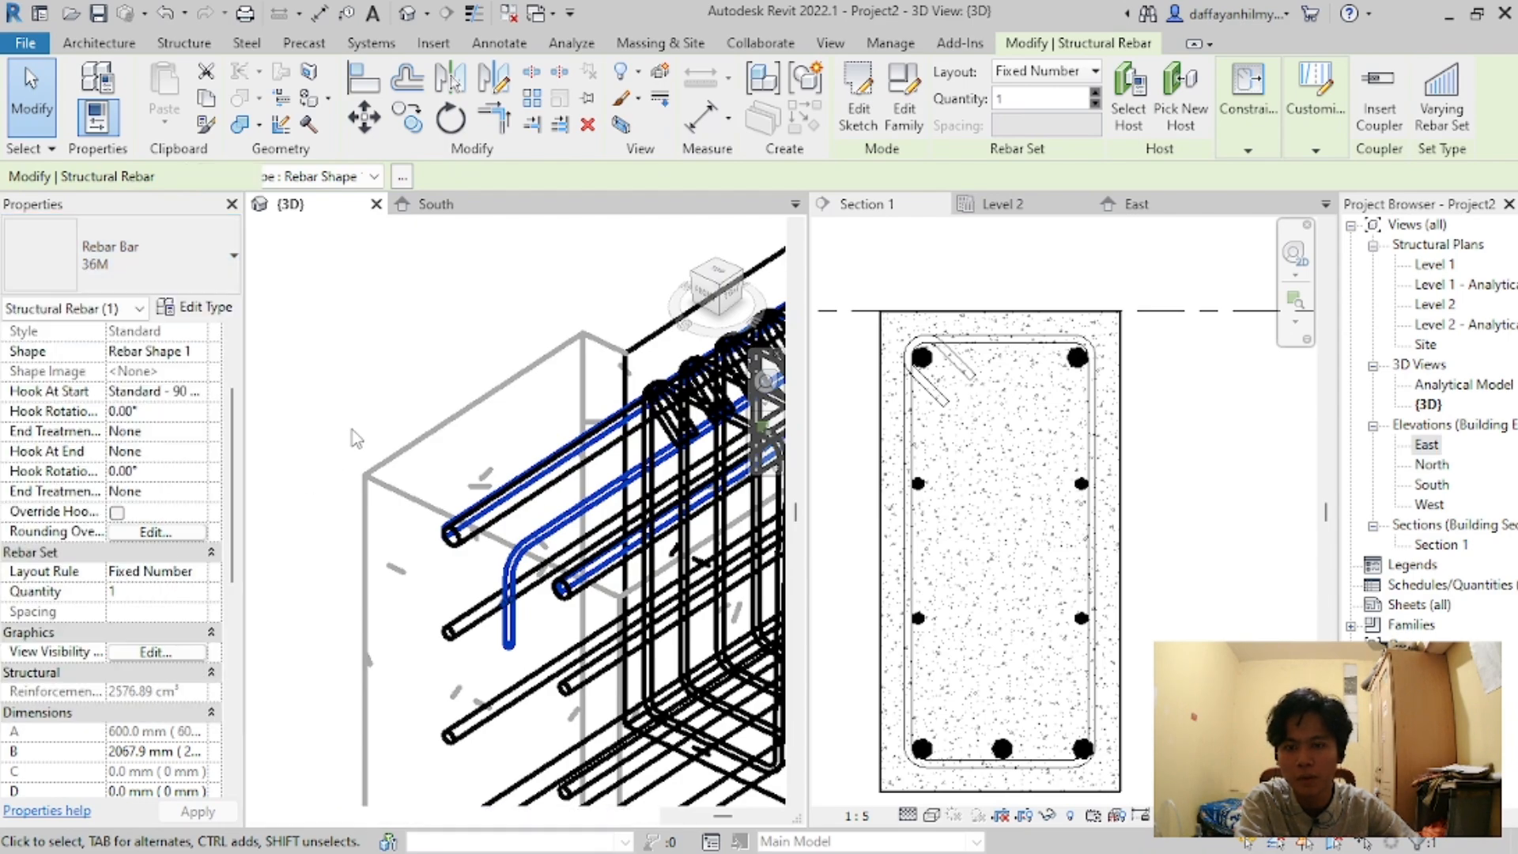
{"action": "scroll", "coordinate": [356, 322], "scroll_direction": "down", "scroll_amount": 5}
{"action": "left_click", "coordinate": [355, 322]}
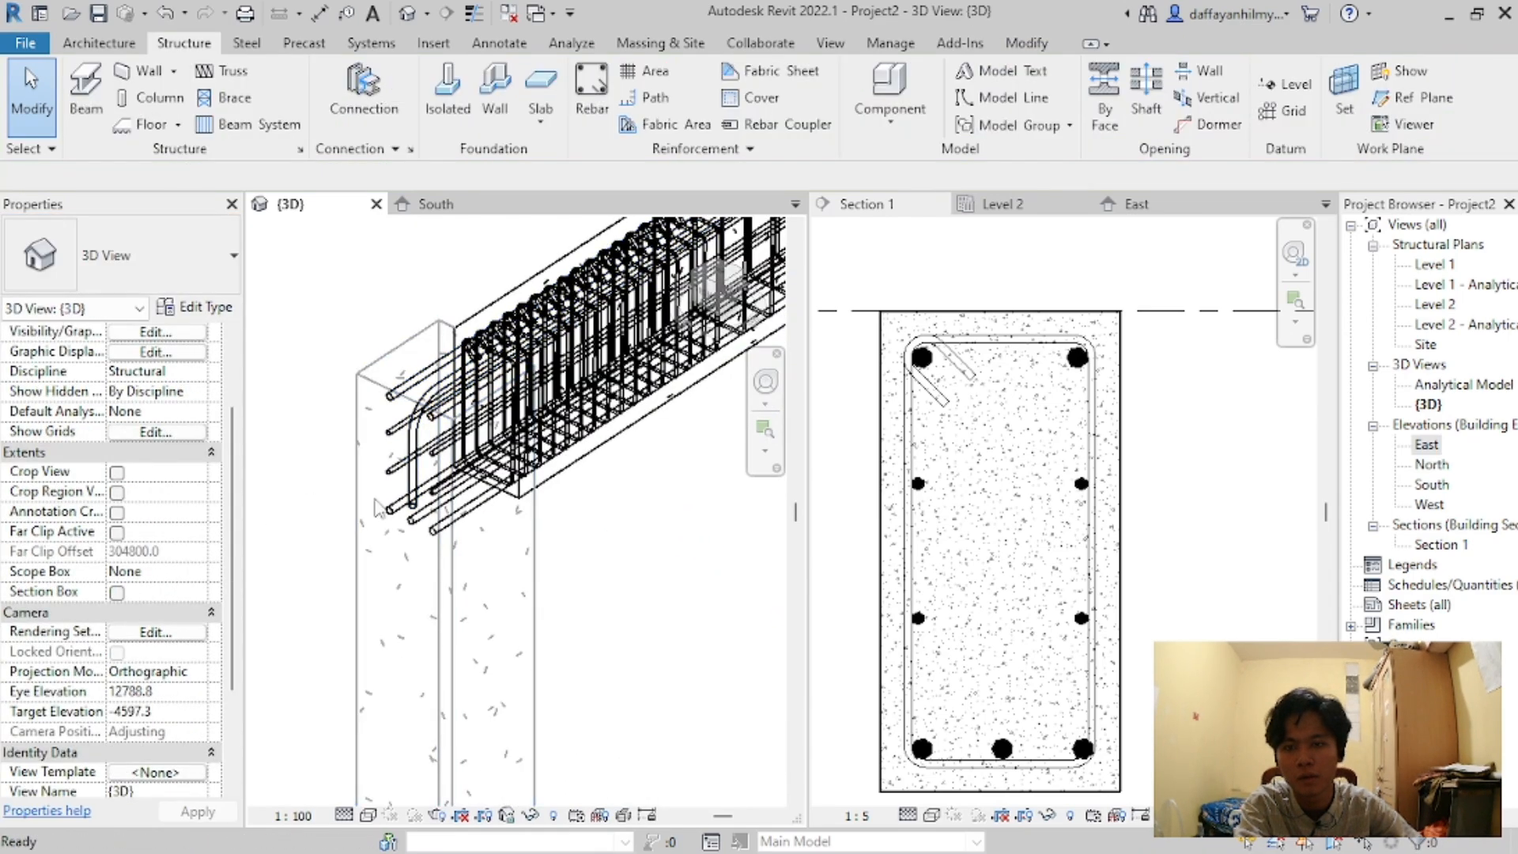
Step: Change the matching hooked 13M top bar at the beam's opposite end to rebar type 36M
{"action": "scroll", "coordinate": [339, 563], "scroll_direction": "down", "scroll_amount": 4}
{"action": "scroll", "coordinate": [348, 553], "scroll_direction": "up", "scroll_amount": 8}
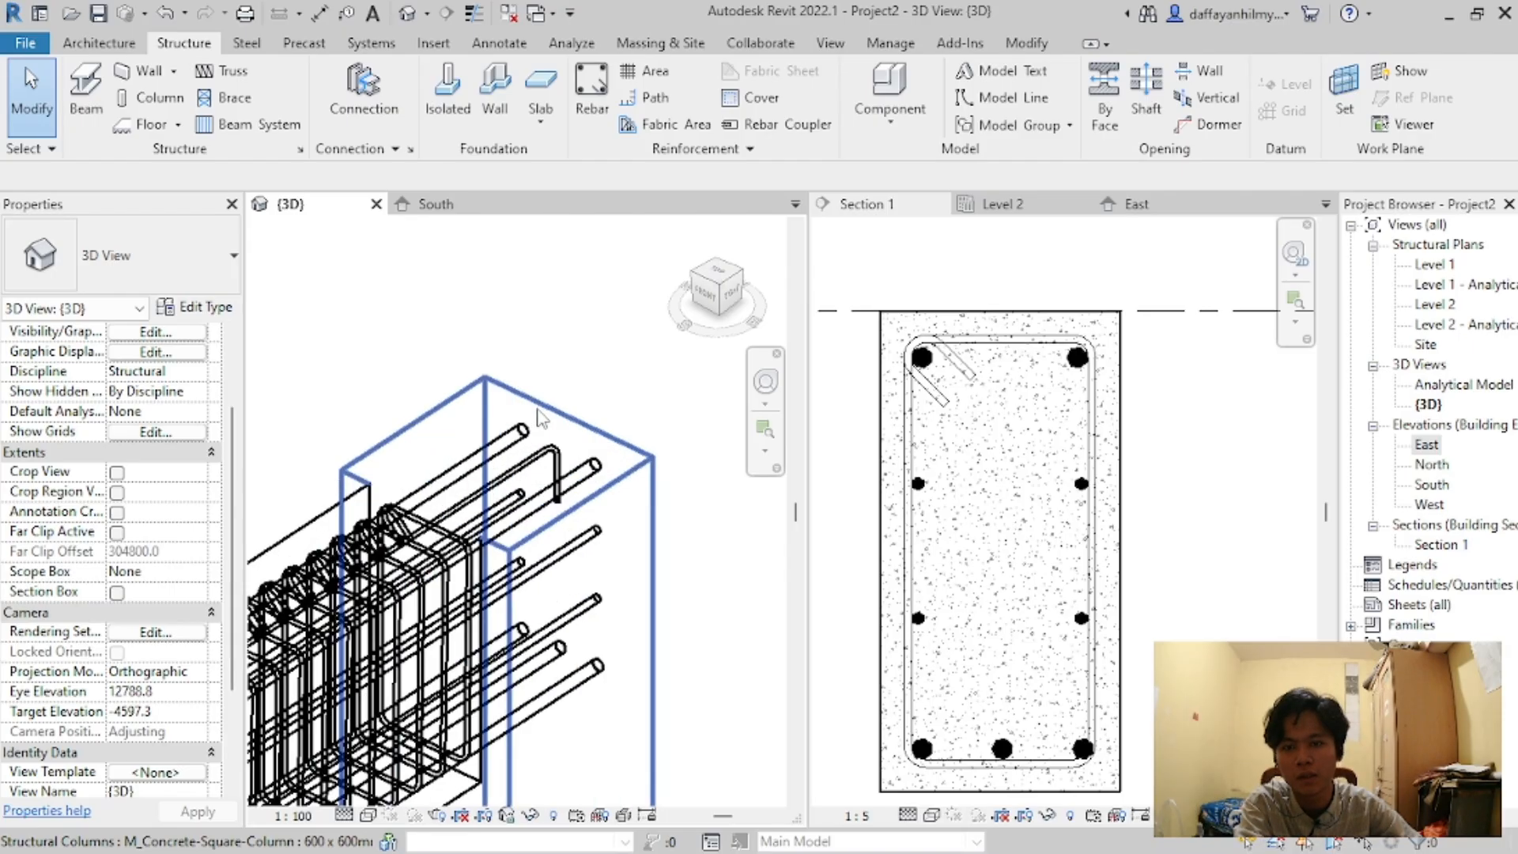
{"action": "left_click", "coordinate": [551, 468]}
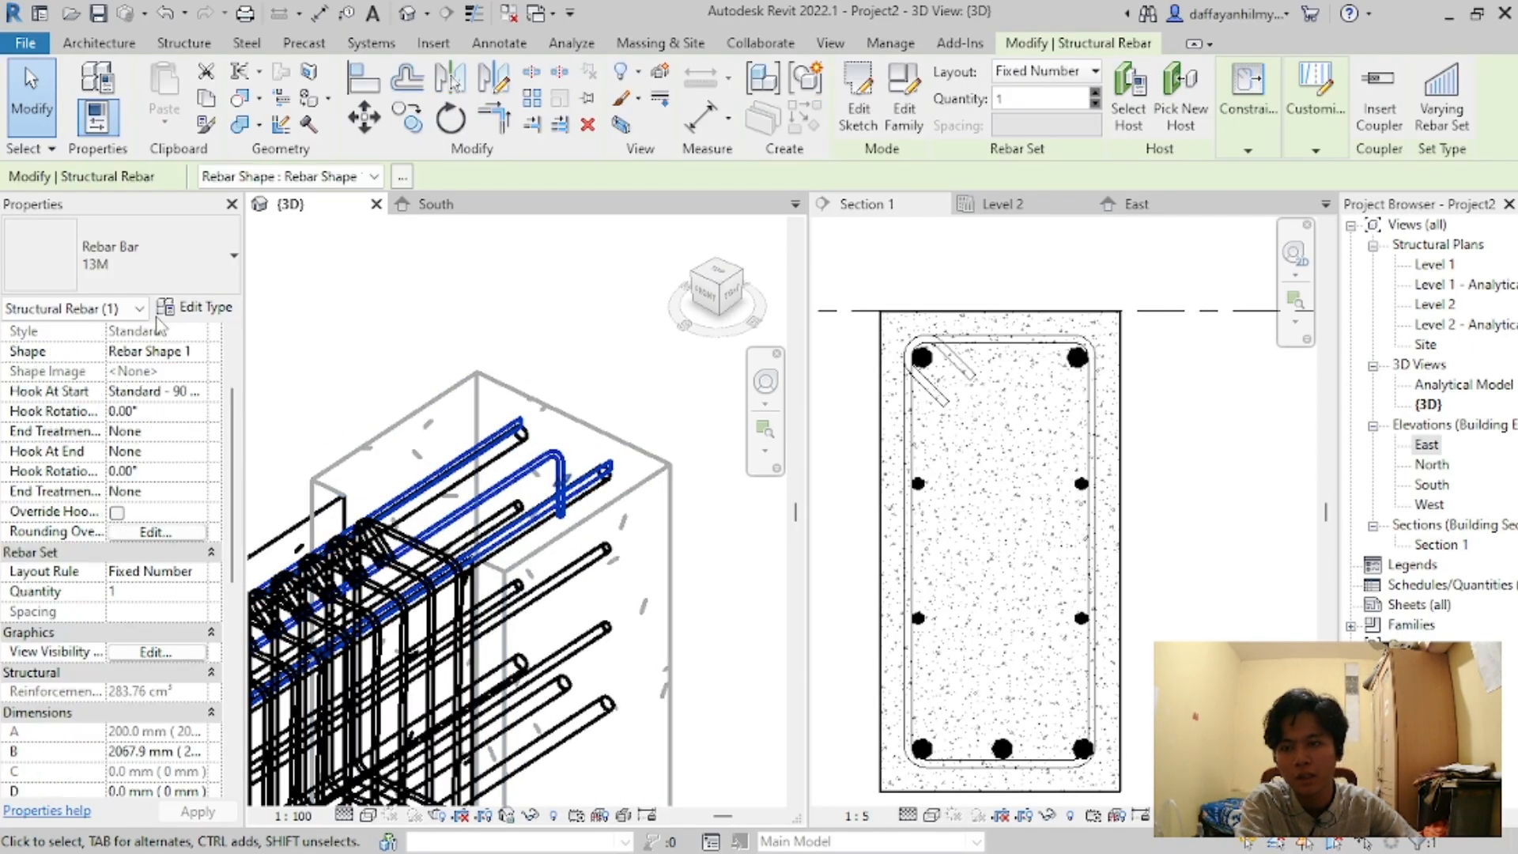
{"action": "left_click", "coordinate": [155, 261]}
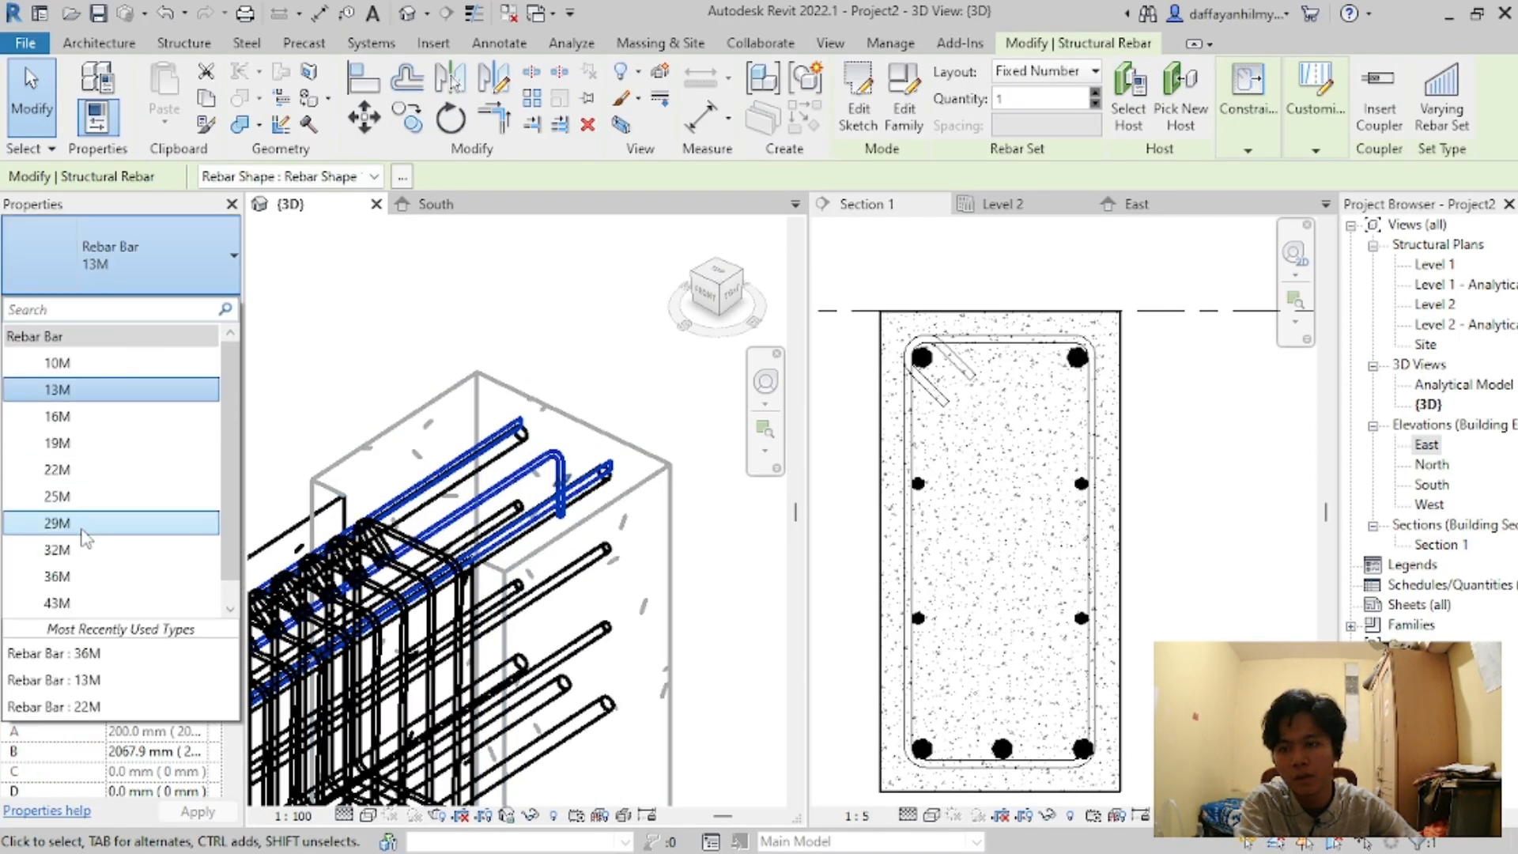
{"action": "left_click", "coordinate": [83, 583]}
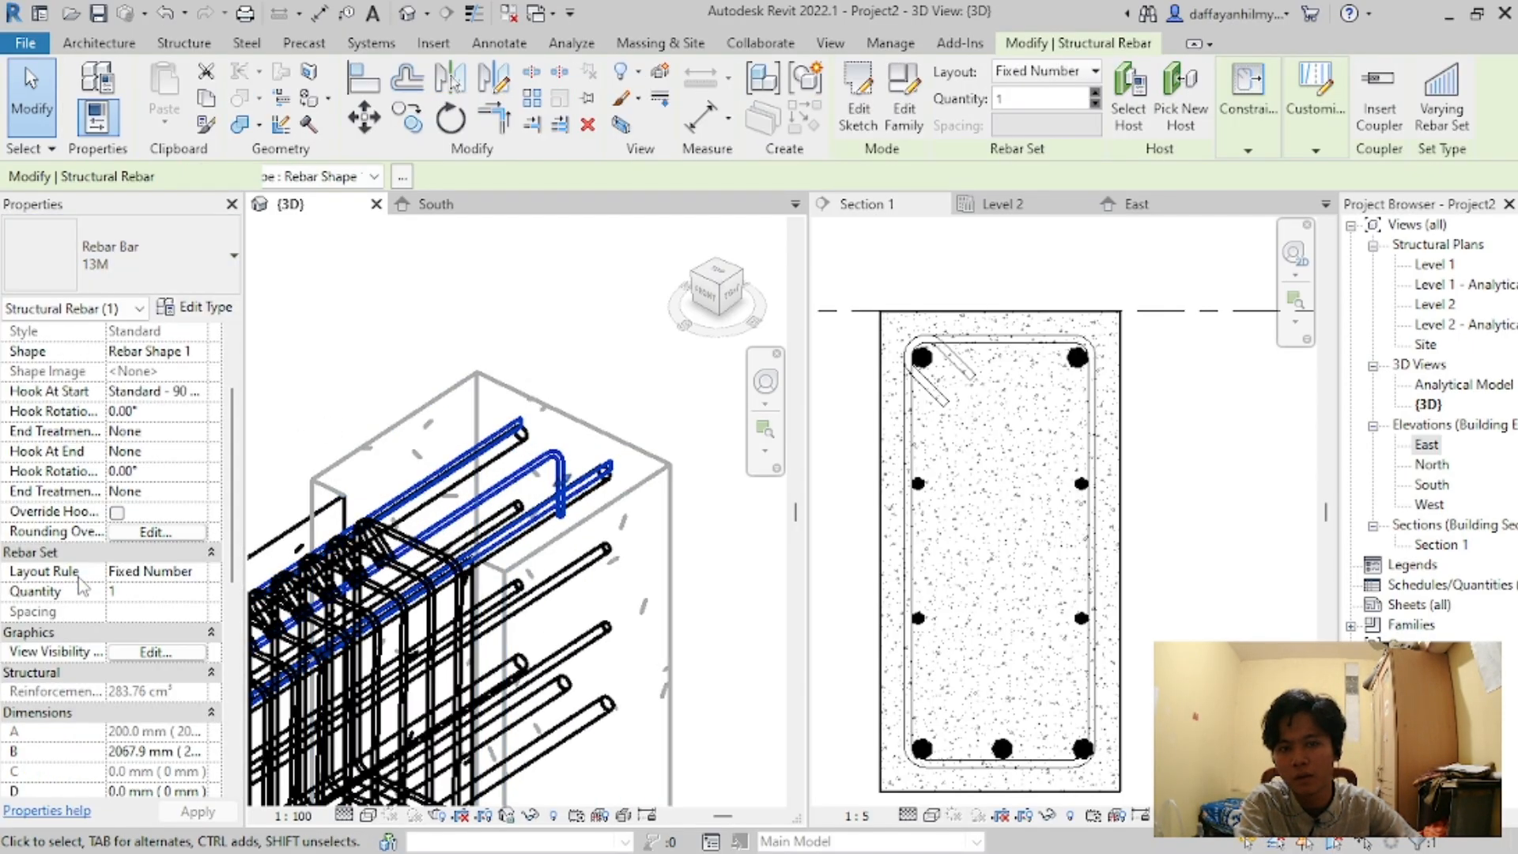
{"action": "left_click", "coordinate": [559, 368]}
{"action": "scroll", "coordinate": [561, 372], "scroll_direction": "down", "scroll_amount": 3}
{"action": "scroll", "coordinate": [557, 365], "scroll_direction": "down", "scroll_amount": 5}
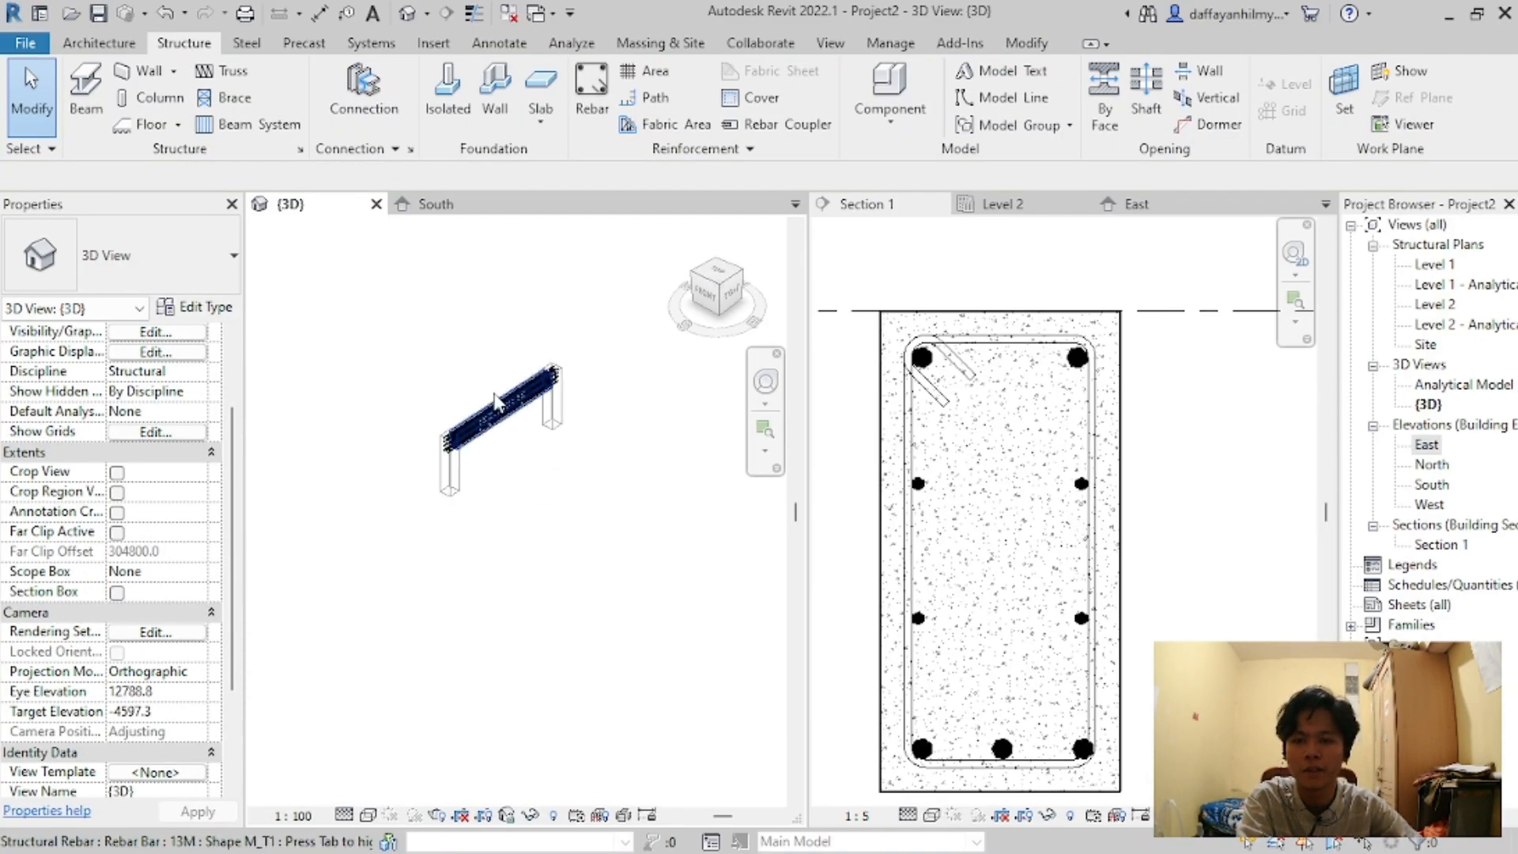
Step: Set Hook At End to Standard - 90 for the straight two-bar 36M top set
{"action": "scroll", "coordinate": [477, 416], "scroll_direction": "up", "scroll_amount": 4}
{"action": "scroll", "coordinate": [413, 551], "scroll_direction": "up", "scroll_amount": 2}
{"action": "scroll", "coordinate": [923, 368], "scroll_direction": "up", "scroll_amount": 1}
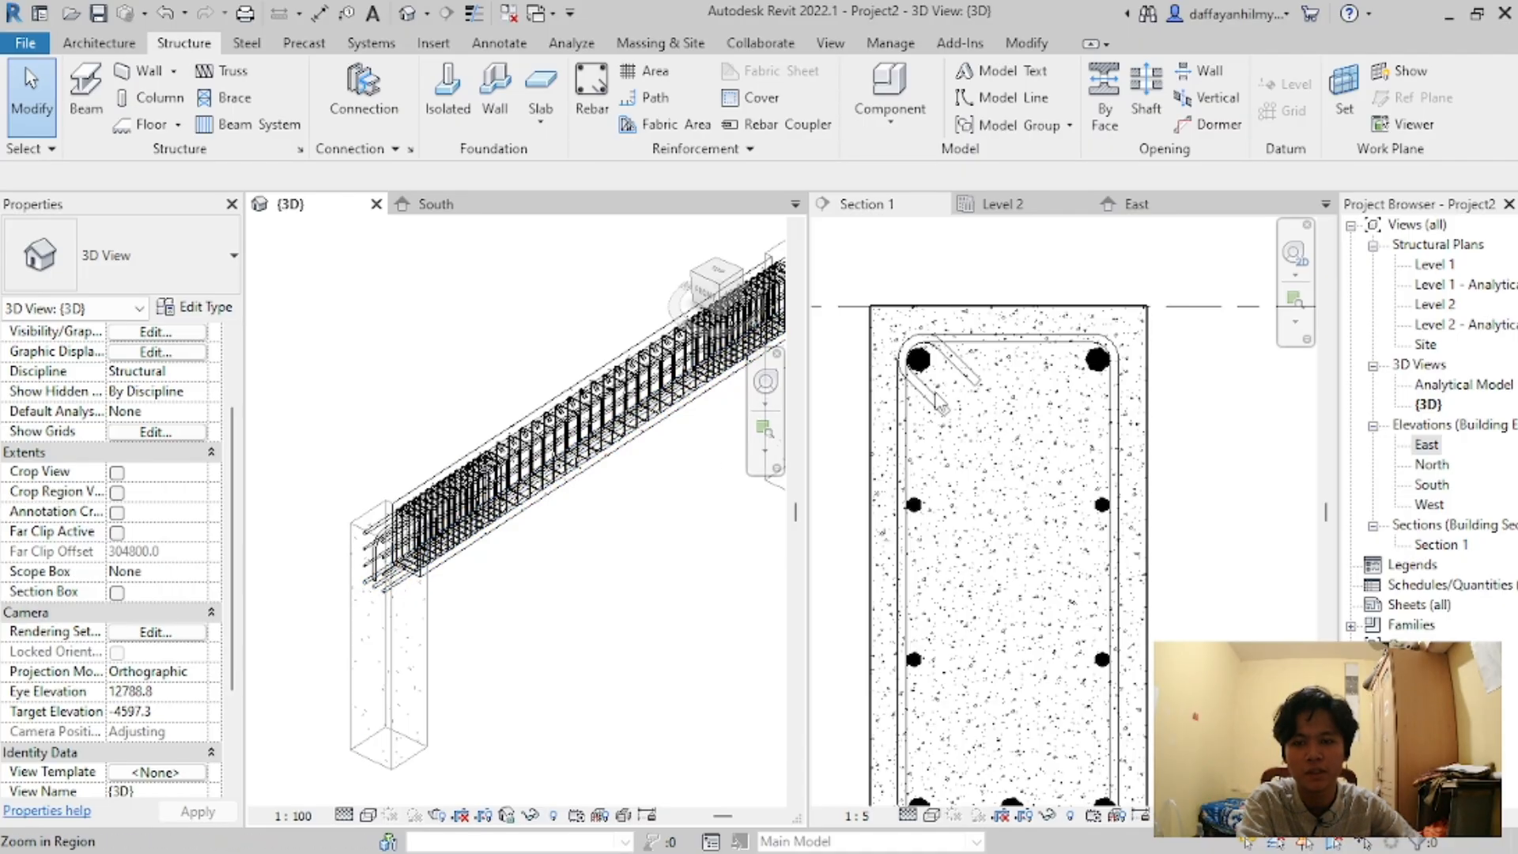
{"action": "scroll", "coordinate": [359, 553], "scroll_direction": "up", "scroll_amount": 2}
{"action": "scroll", "coordinate": [360, 550], "scroll_direction": "up", "scroll_amount": 2}
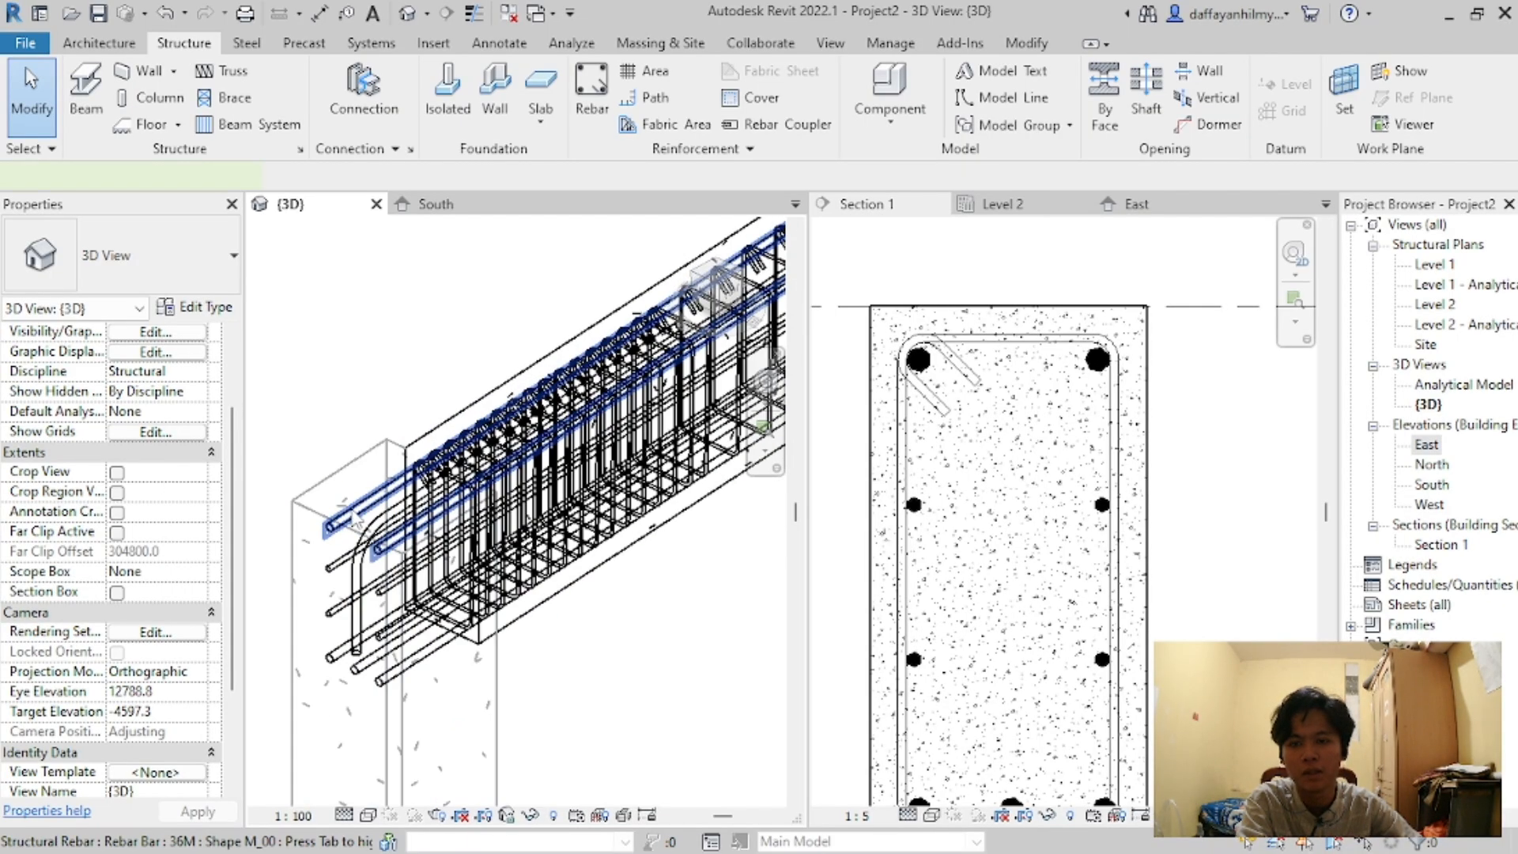
{"action": "left_click", "coordinate": [354, 521]}
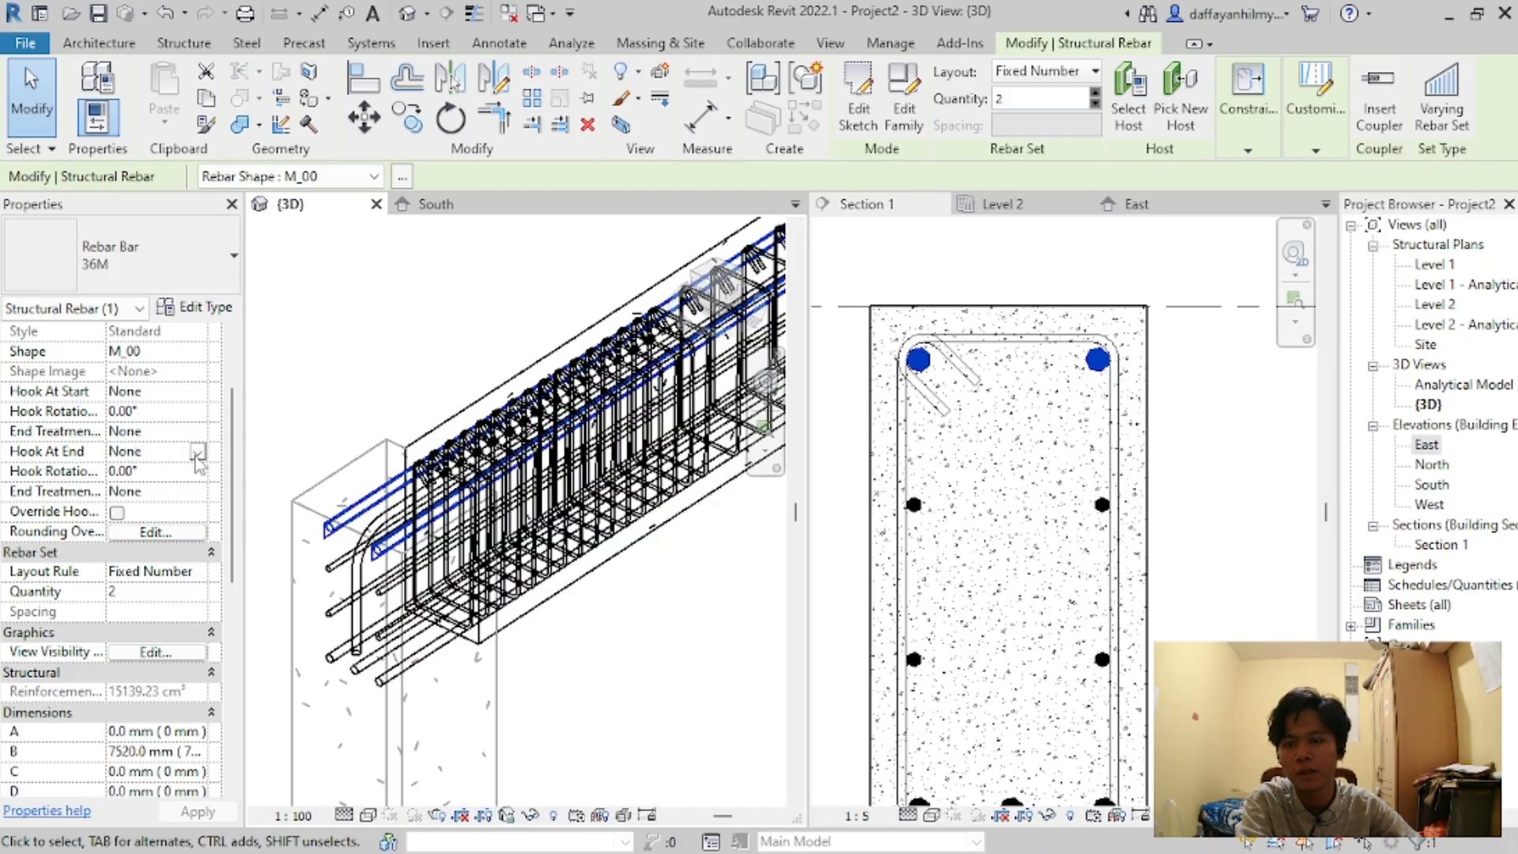
{"action": "left_click", "coordinate": [197, 453]}
{"action": "left_click", "coordinate": [196, 495]}
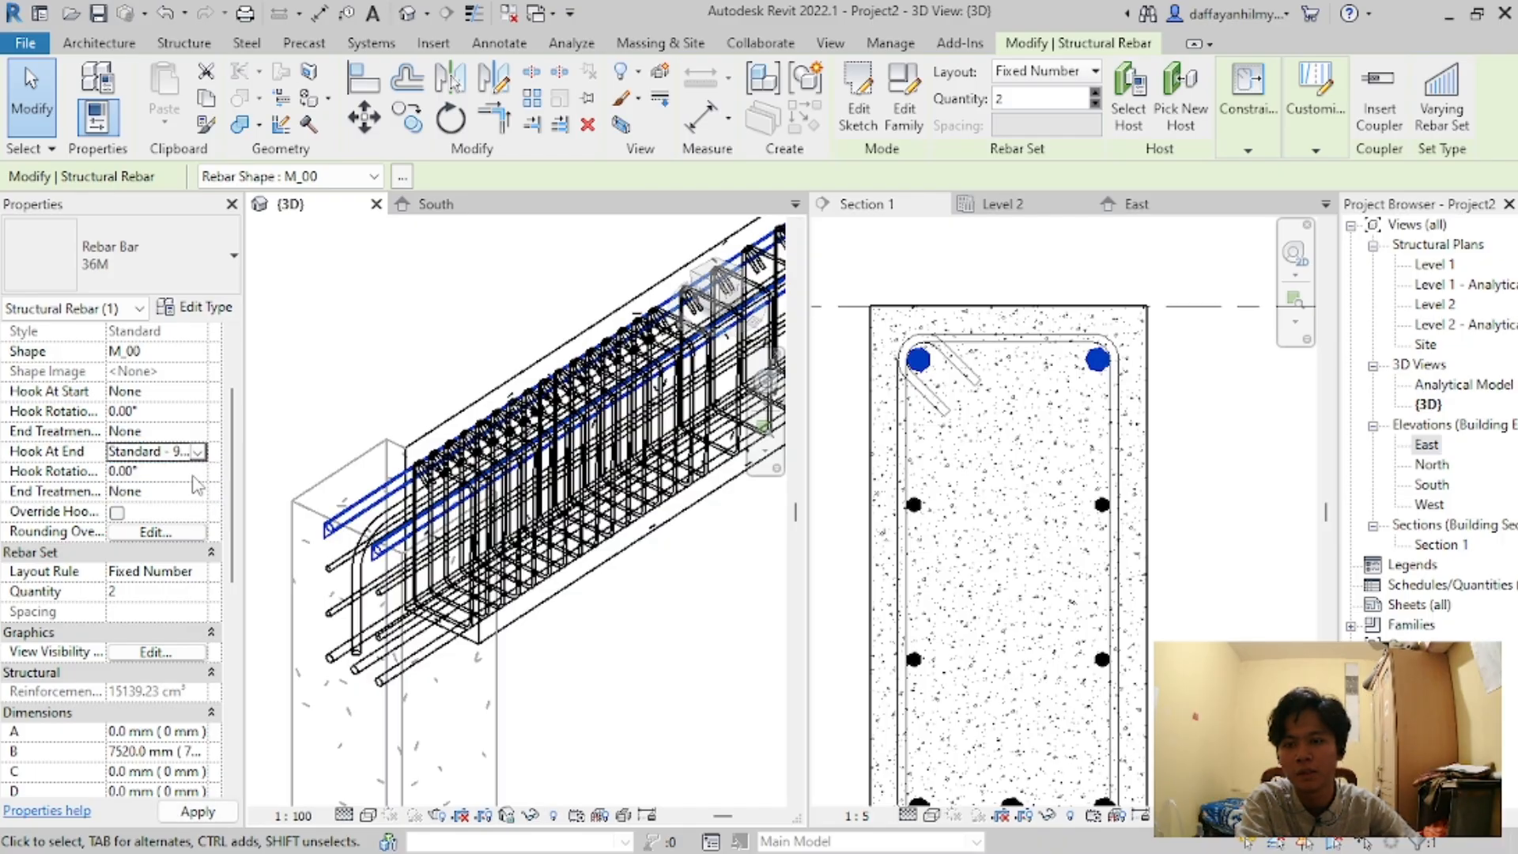
{"action": "scroll", "coordinate": [412, 362], "scroll_direction": "down", "scroll_amount": 5}
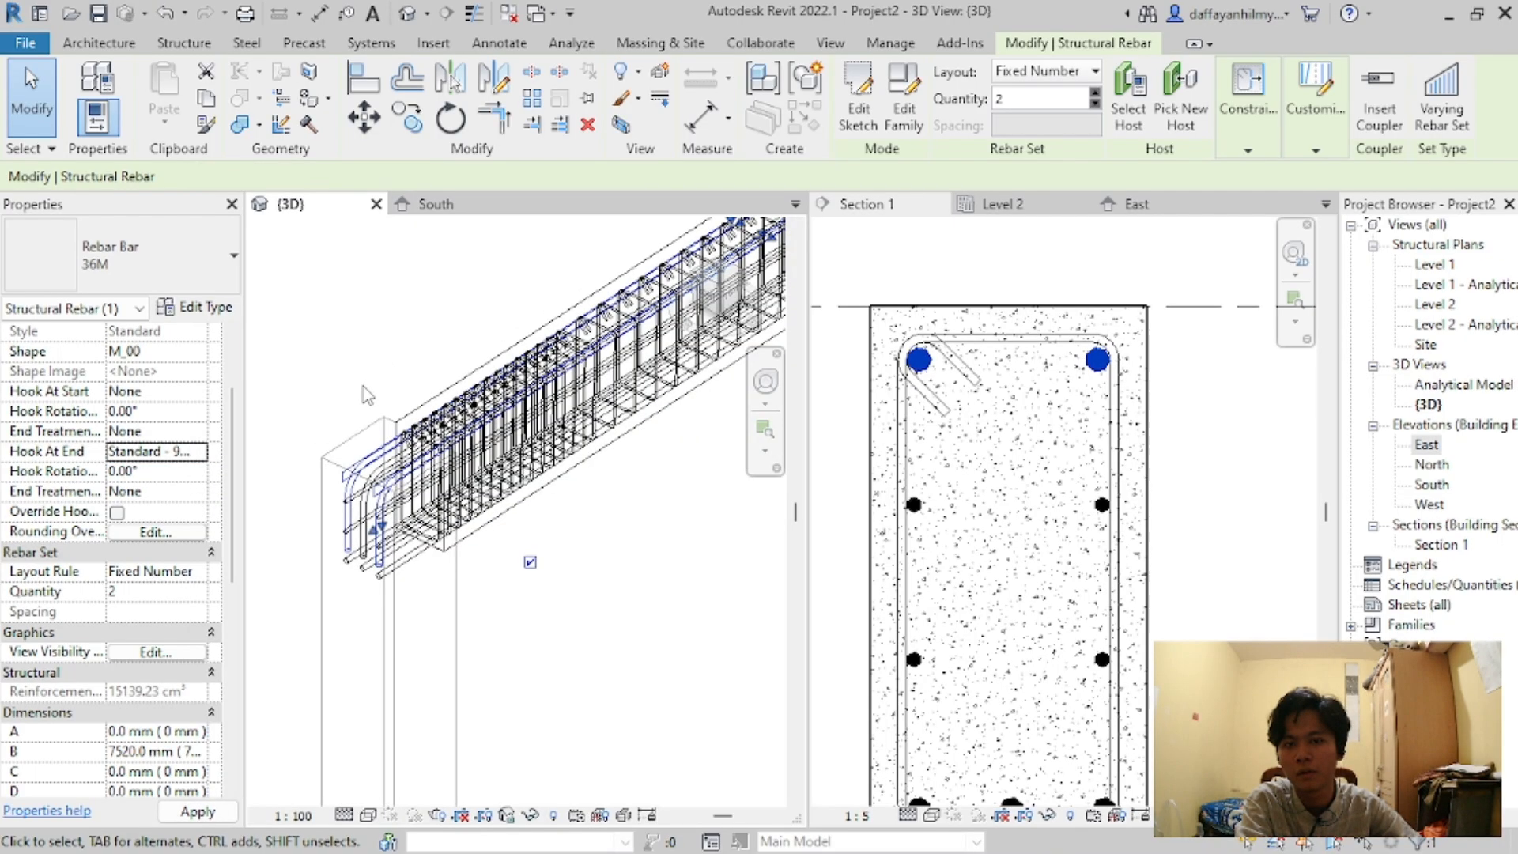
{"action": "scroll", "coordinate": [395, 318], "scroll_direction": "up", "scroll_amount": 2}
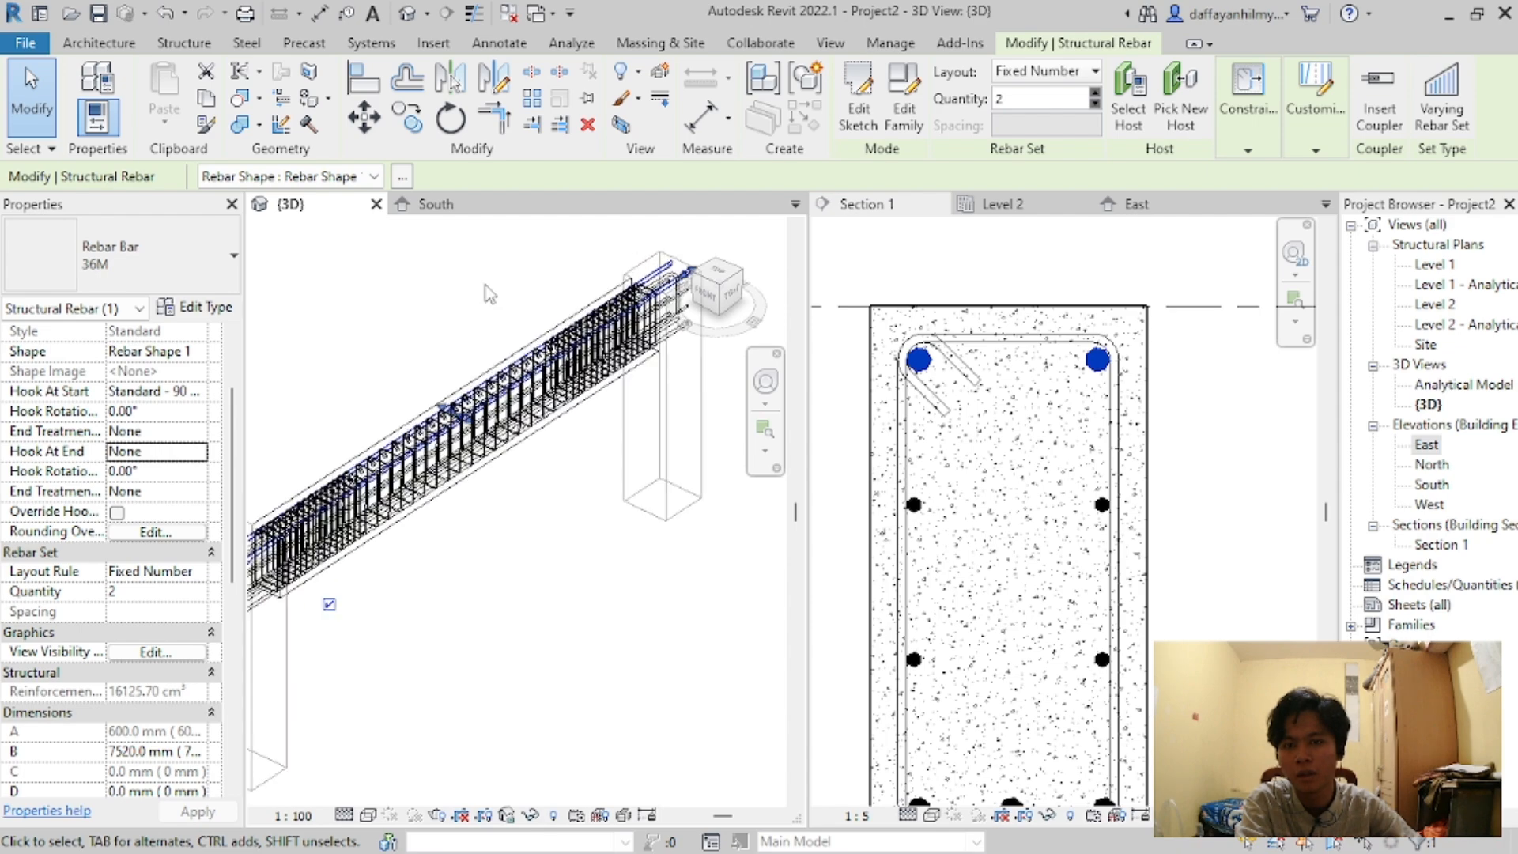
Step: Hook the remaining straight end of the two-bar 36M top set by choosing Standard - 90 deg. for Hook At End
{"action": "scroll", "coordinate": [443, 320], "scroll_direction": "down", "scroll_amount": 2}
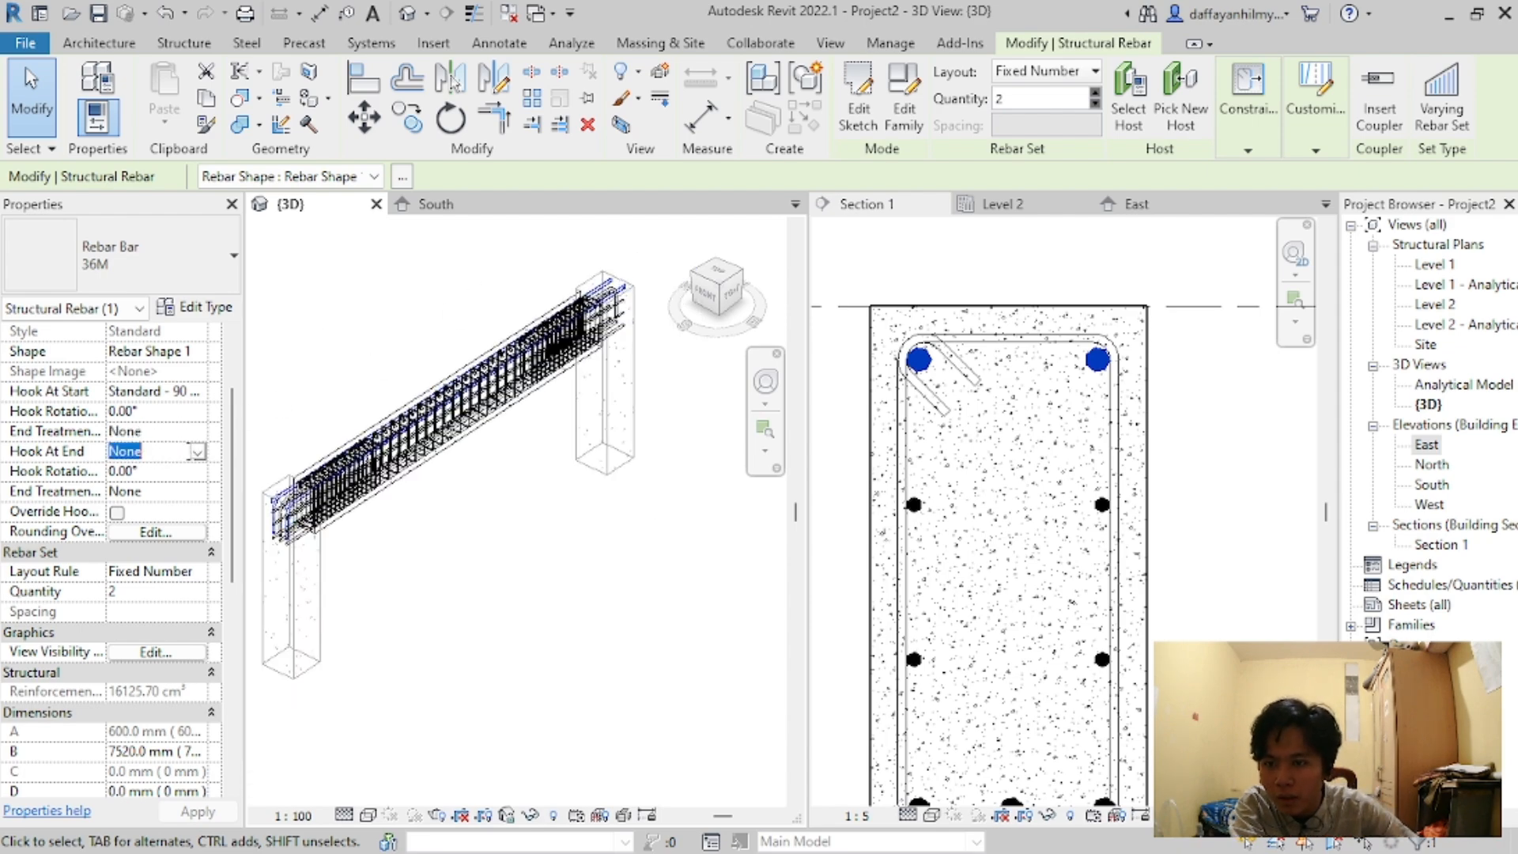
{"action": "left_click", "coordinate": [200, 454]}
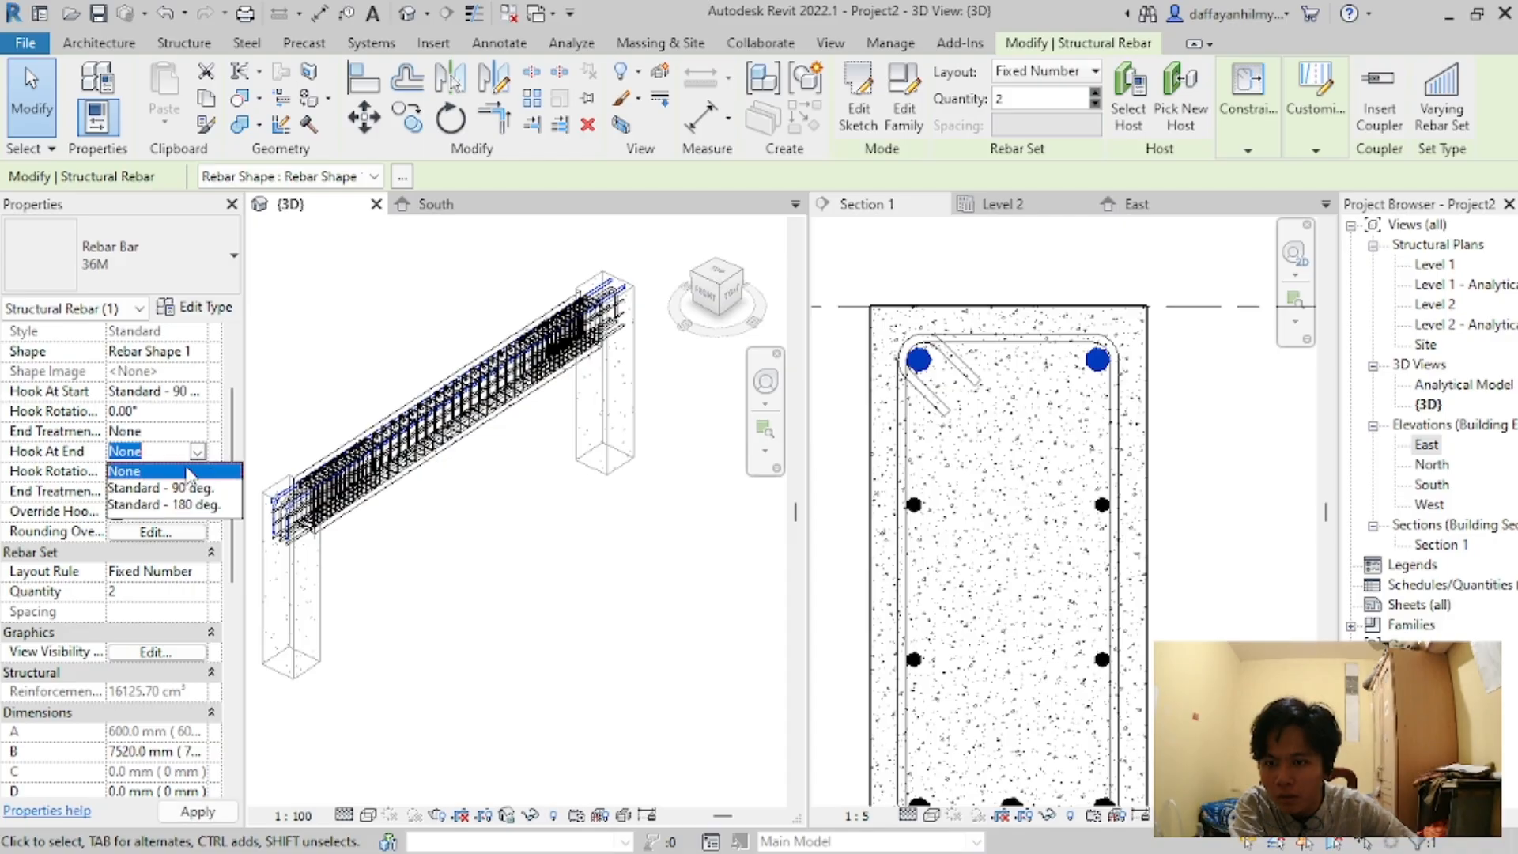
{"action": "left_click", "coordinate": [174, 483]}
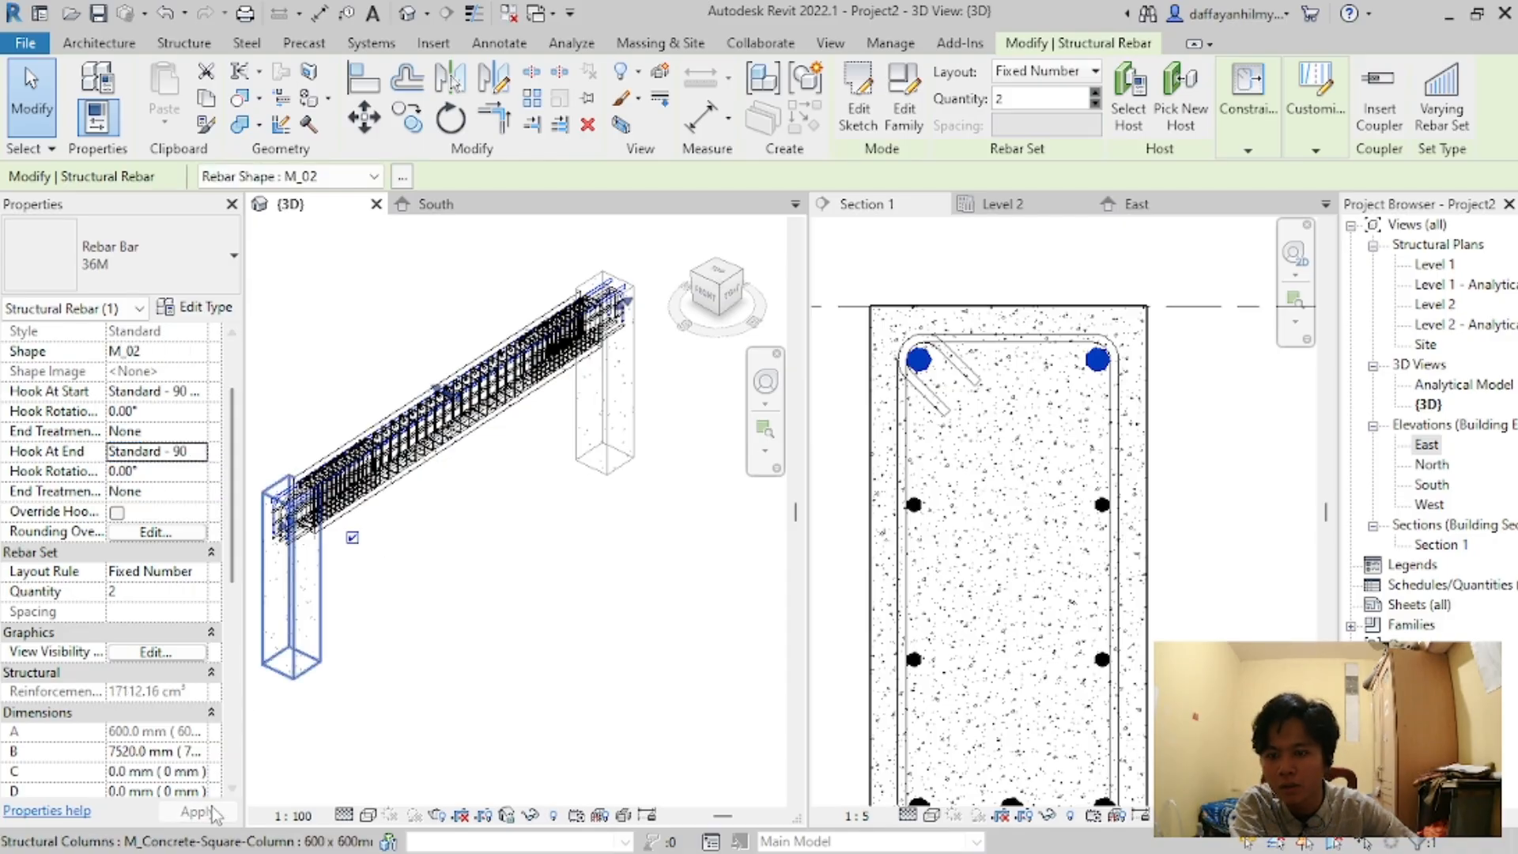
{"action": "scroll", "coordinate": [269, 466], "scroll_direction": "up", "scroll_amount": 5}
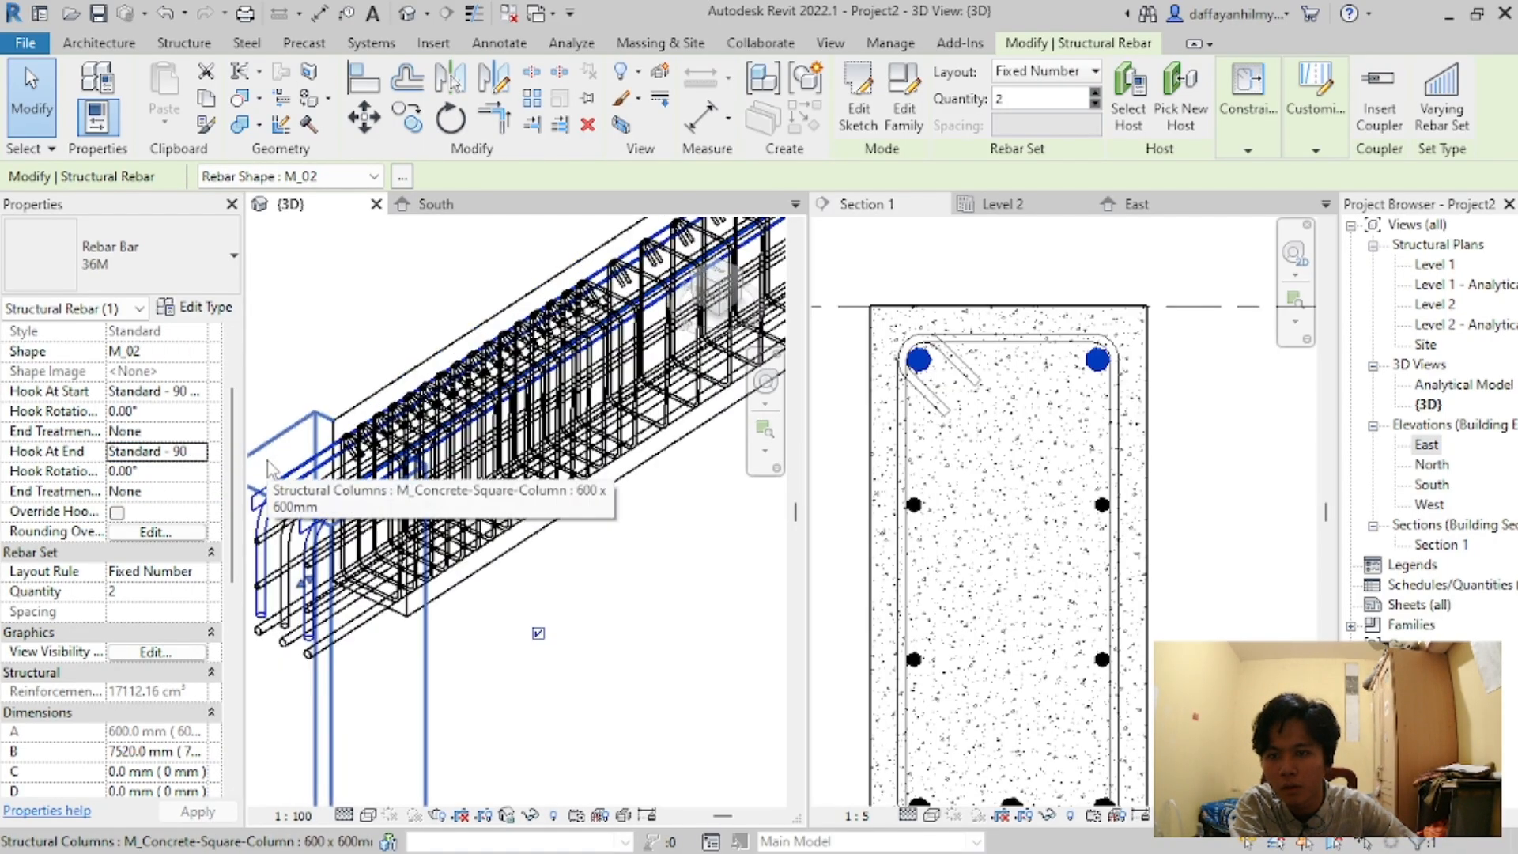
{"action": "scroll", "coordinate": [269, 466], "scroll_direction": "down", "scroll_amount": 5}
{"action": "scroll", "coordinate": [585, 269], "scroll_direction": "up", "scroll_amount": 5}
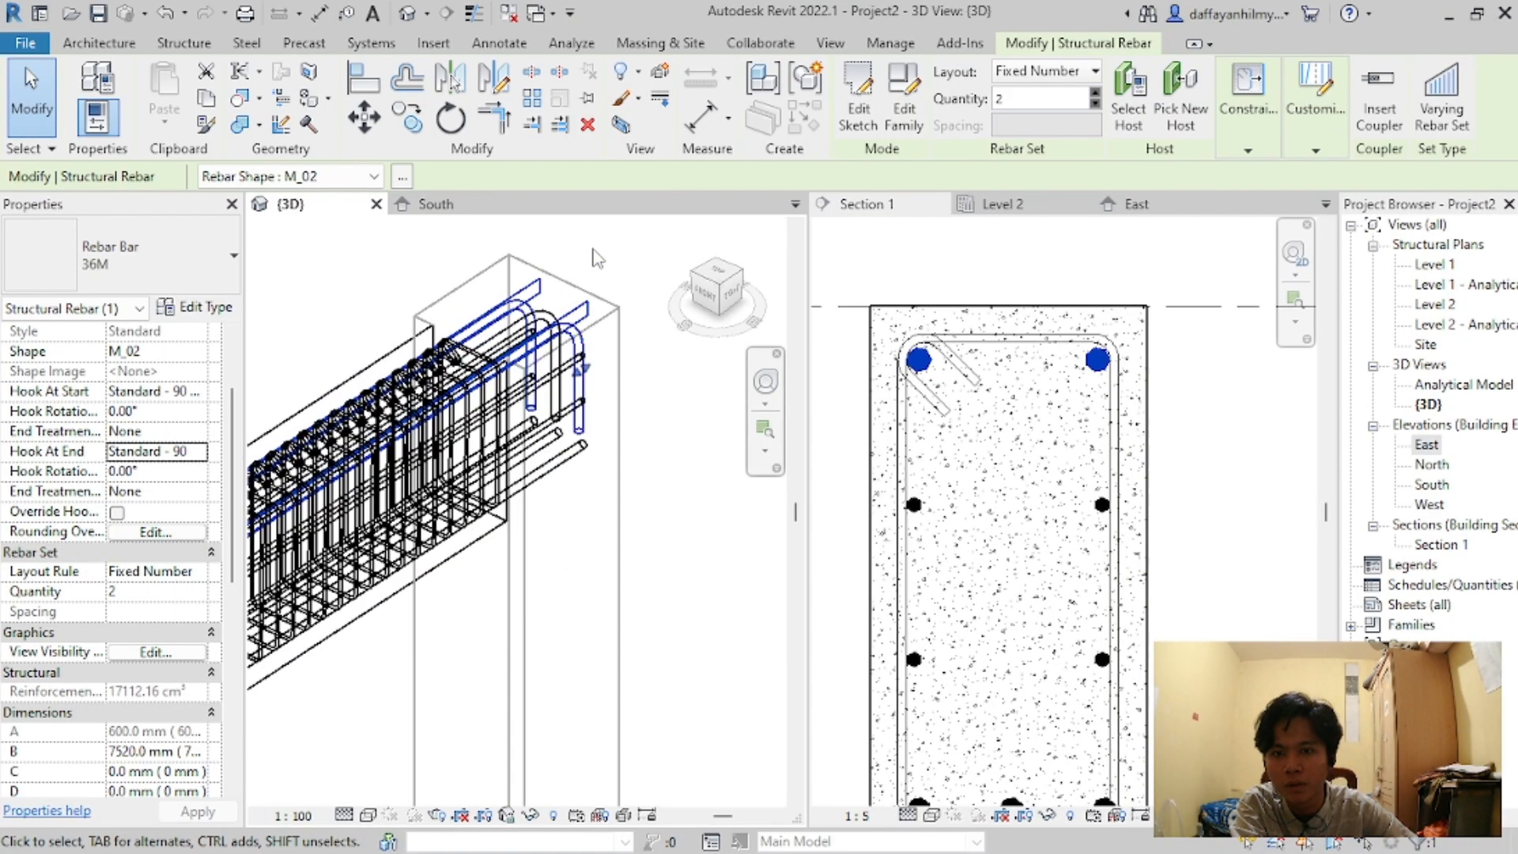
{"action": "left_click", "coordinate": [650, 499]}
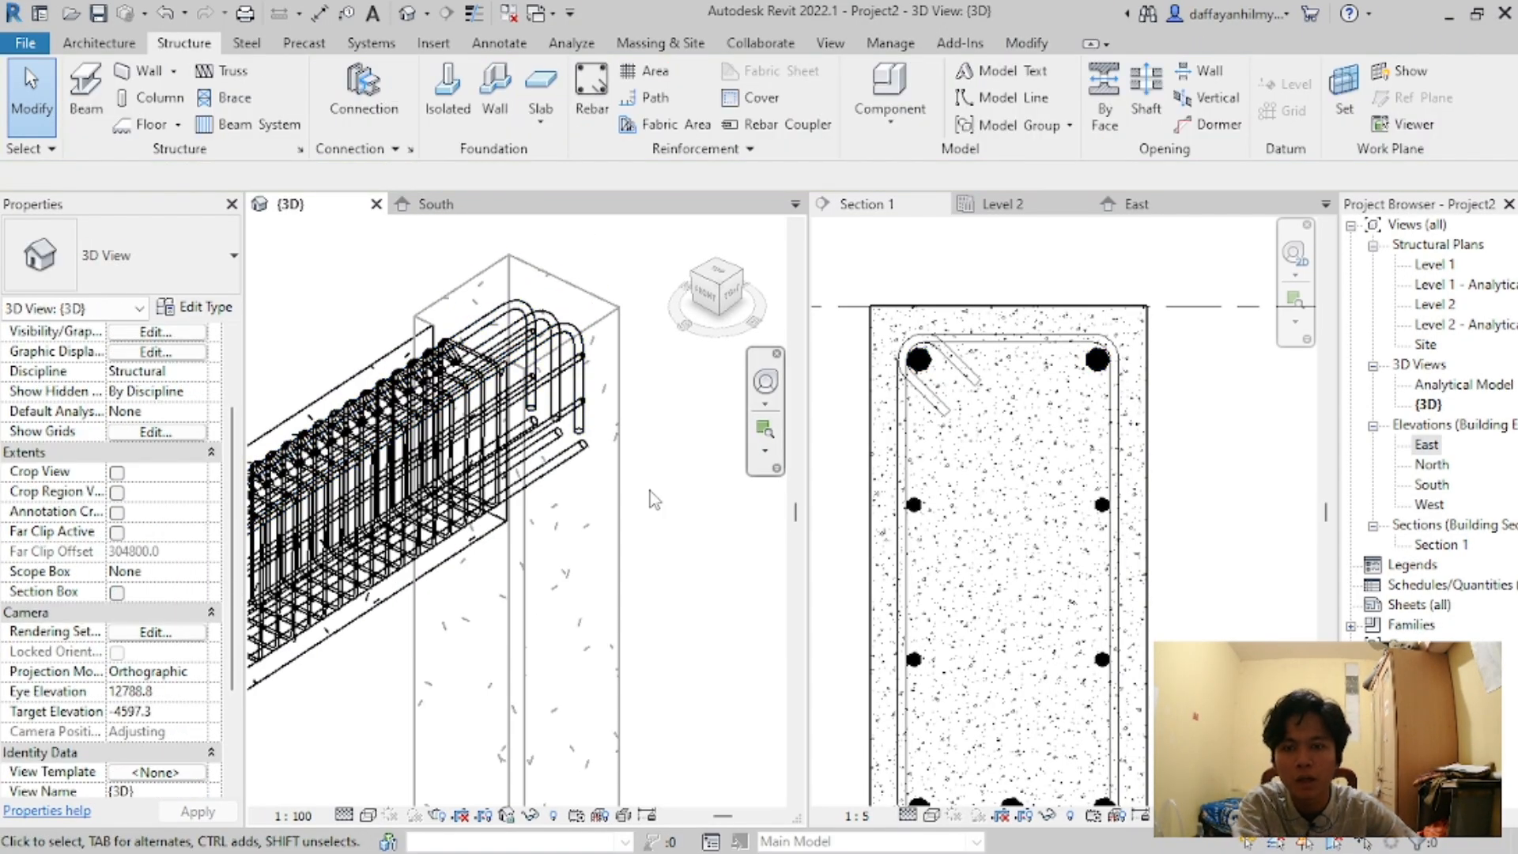
Step: Examine the hooked bar ends and stirrups along the beam in 3D, and the bar arrangement in Section 1
{"action": "scroll", "coordinate": [650, 491], "scroll_direction": "down", "scroll_amount": 5}
{"action": "scroll", "coordinate": [471, 609], "scroll_direction": "up", "scroll_amount": 5}
{"action": "mouse_move", "coordinate": [471, 609]}
{"action": "middle_mouse_down", "text": "shift"}
{"action": "mouse_move", "coordinate": [411, 623]}
{"action": "mouse_move", "coordinate": [462, 581]}
{"action": "mouse_move", "coordinate": [447, 630]}
{"action": "mouse_move", "coordinate": [440, 591]}
{"action": "mouse_move", "coordinate": [525, 607]}
{"action": "mouse_move", "coordinate": [495, 608]}
{"action": "middle_mouse_up", "text": "shift"}
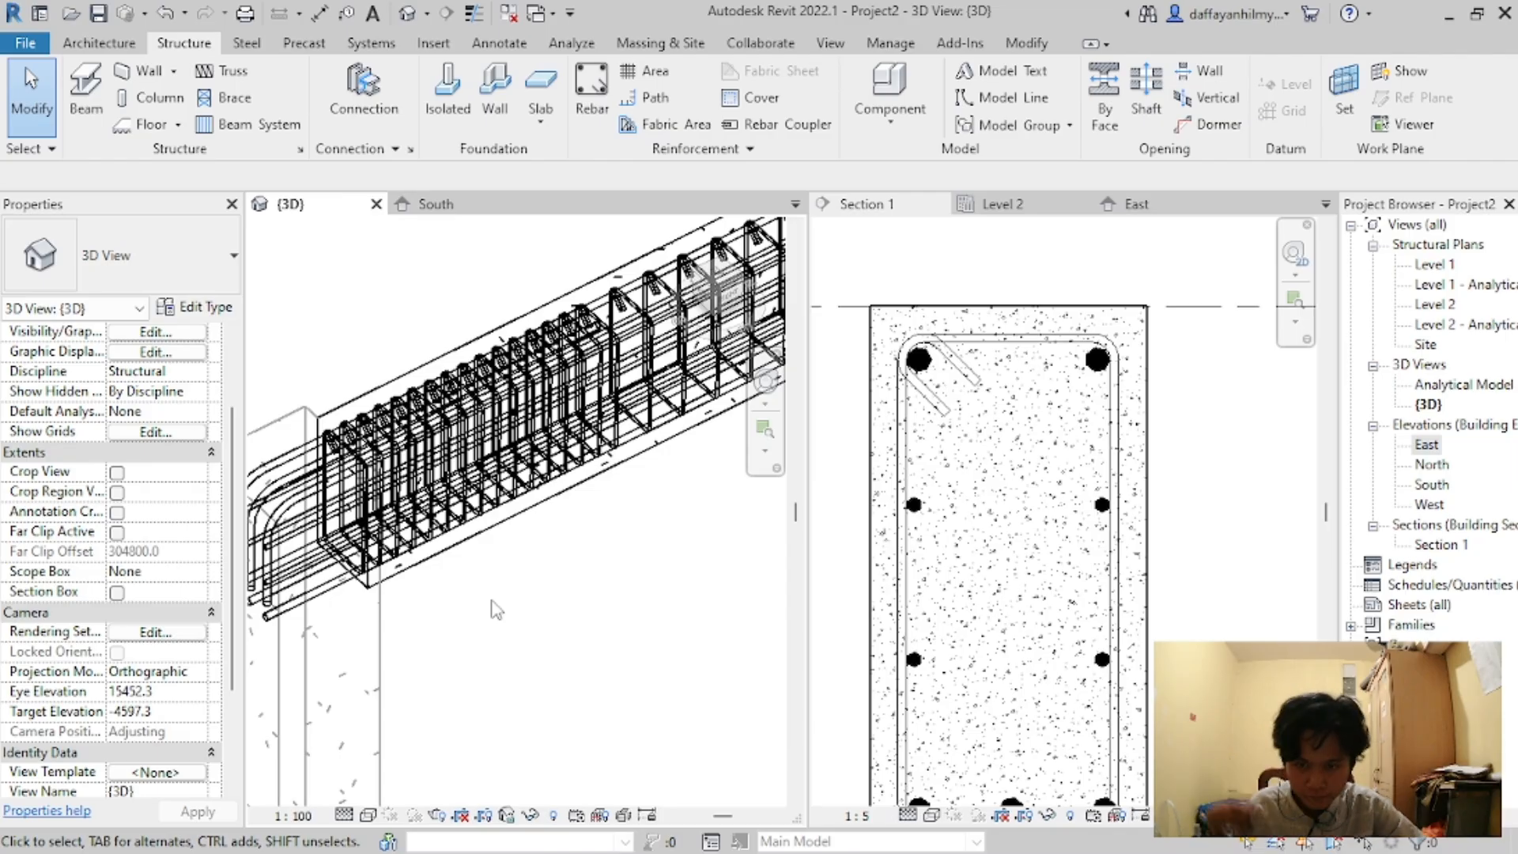
{"action": "scroll", "coordinate": [496, 609], "scroll_direction": "down", "scroll_amount": 6}
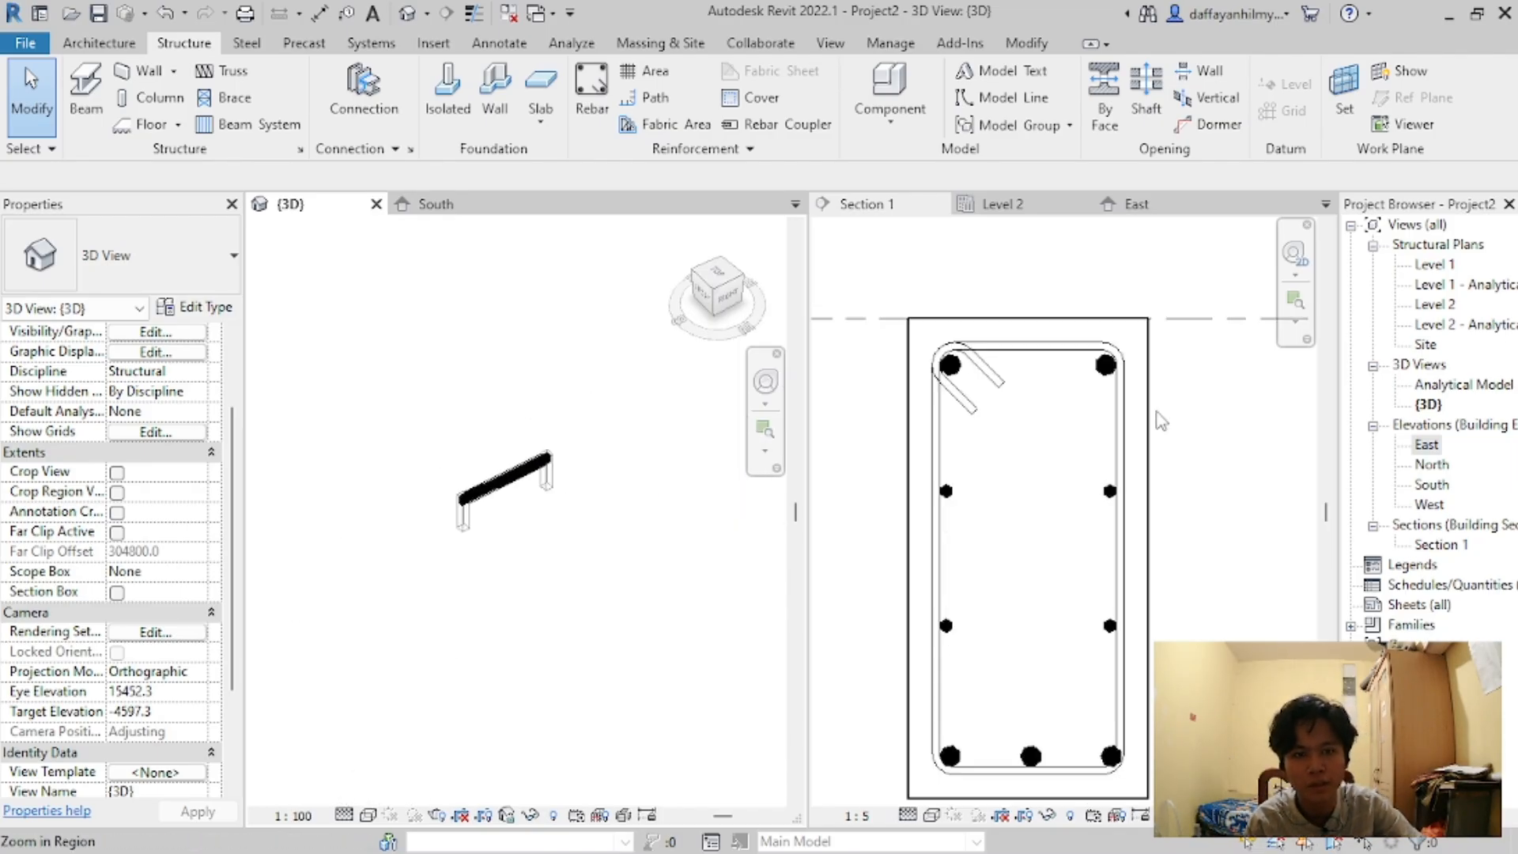
{"action": "scroll", "coordinate": [1161, 421], "scroll_direction": "down", "scroll_amount": 1}
{"action": "scroll", "coordinate": [498, 505], "scroll_direction": "up", "scroll_amount": 6}
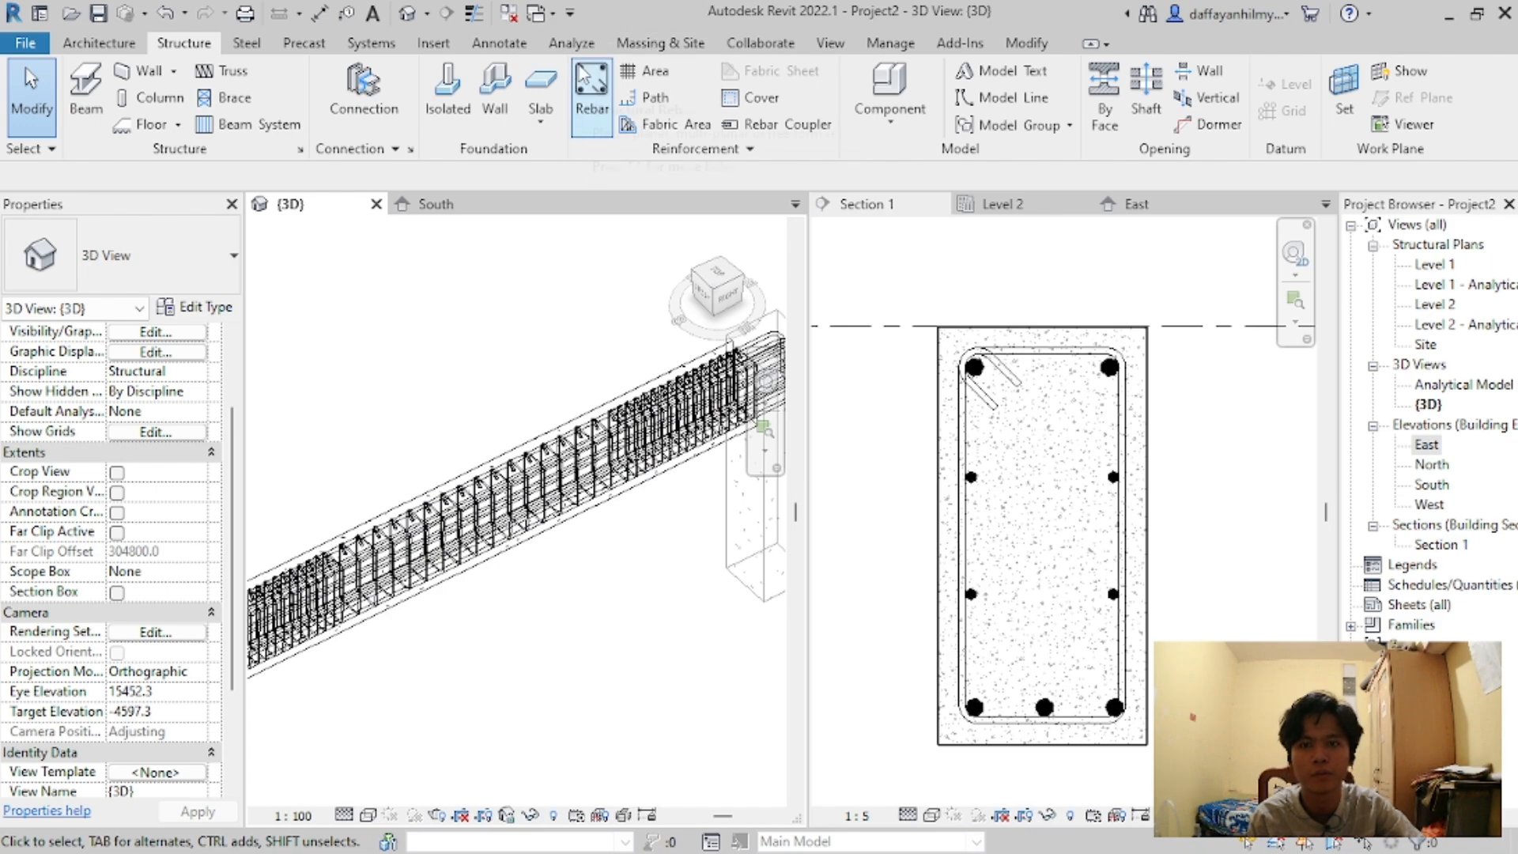
{"action": "left_click", "coordinate": [513, 47]}
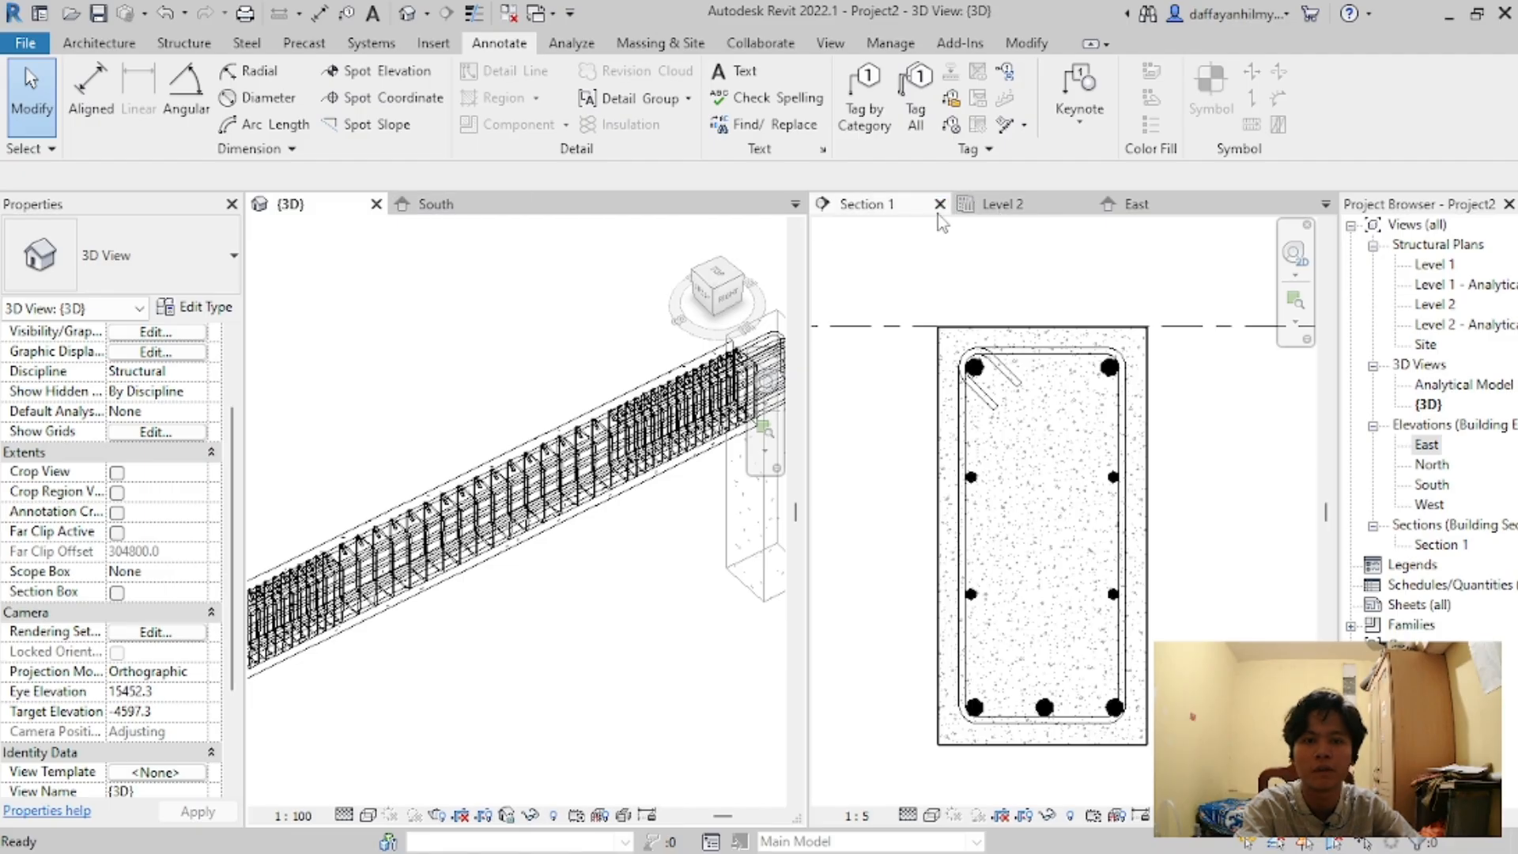
Step: Open the Level 2 structural plan and set its visual style to Wireframe so the rebar inside the beam shows
{"action": "left_click", "coordinate": [995, 204]}
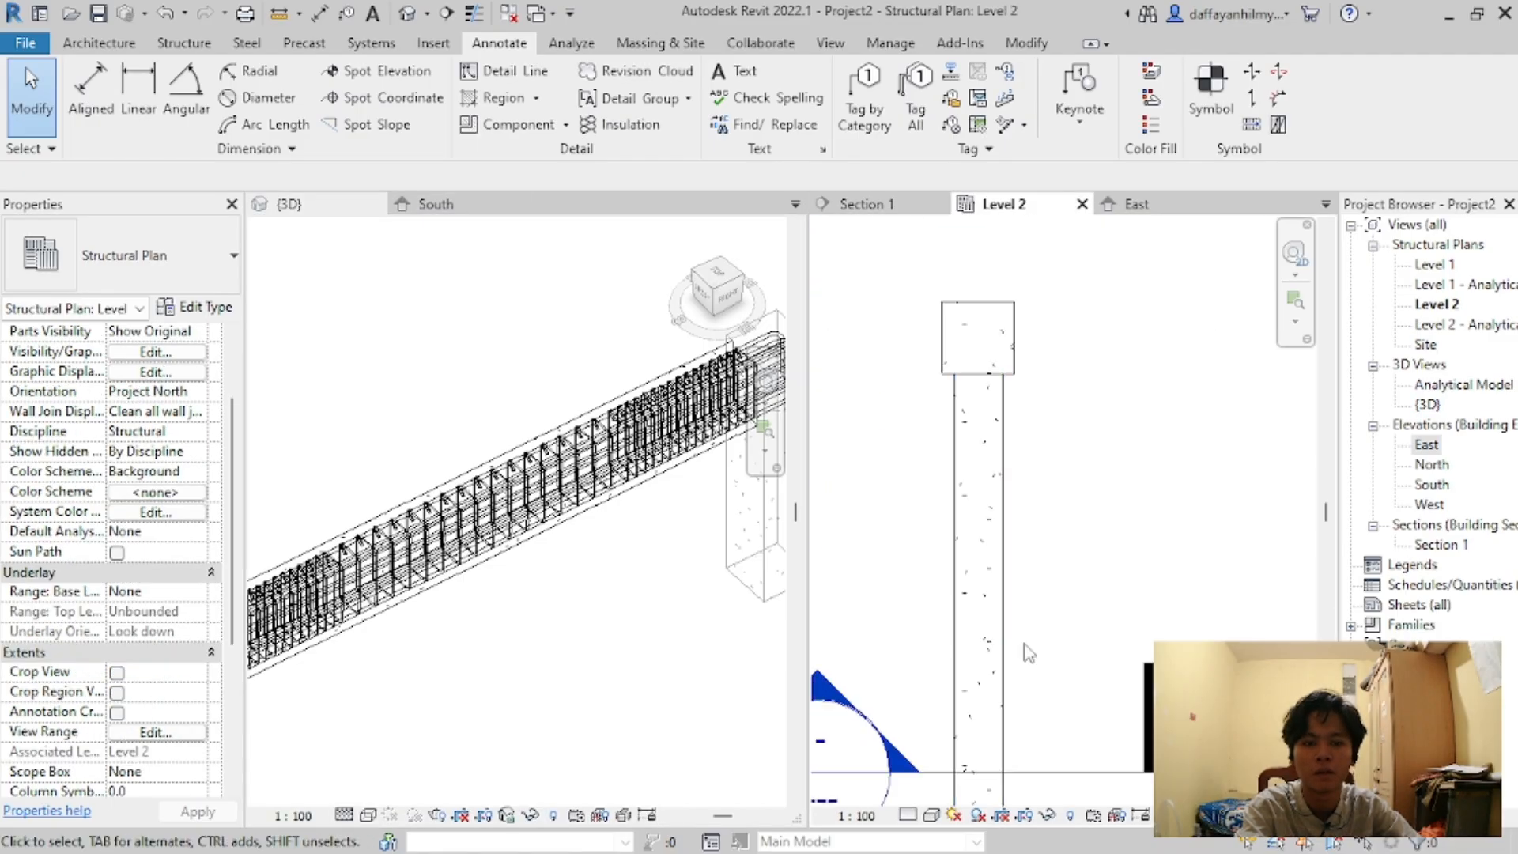
{"action": "scroll", "coordinate": [1027, 652], "scroll_direction": "down", "scroll_amount": 3}
{"action": "scroll", "coordinate": [1027, 653], "scroll_direction": "up", "scroll_amount": 3}
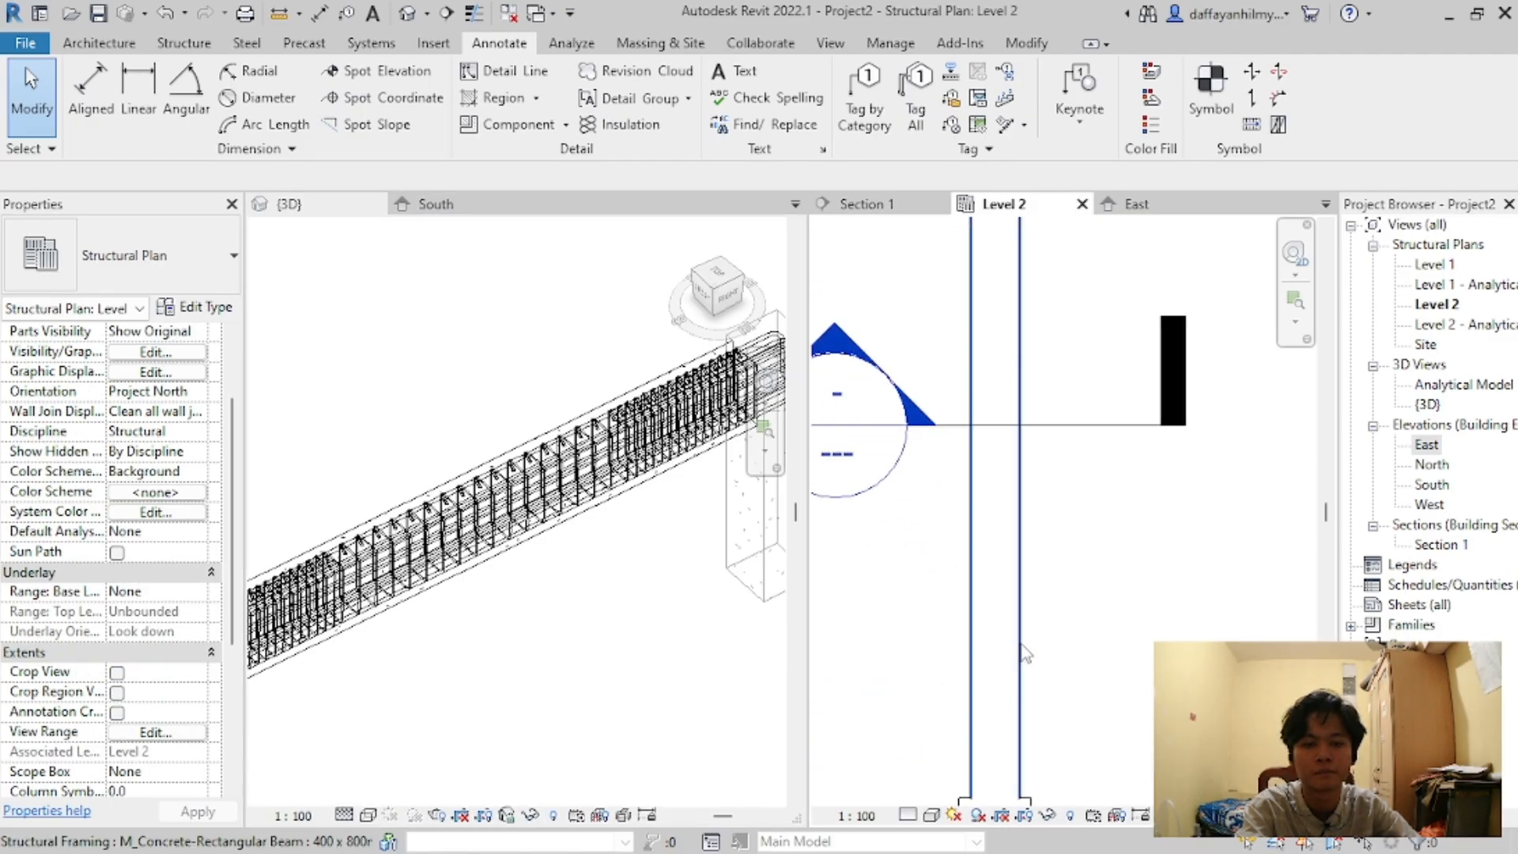
{"action": "left_click", "coordinate": [1020, 639]}
{"action": "key", "text": "Escape"}
{"action": "scroll", "coordinate": [1051, 568], "scroll_direction": "down", "scroll_amount": 2}
{"action": "right_click", "coordinate": [1085, 578]}
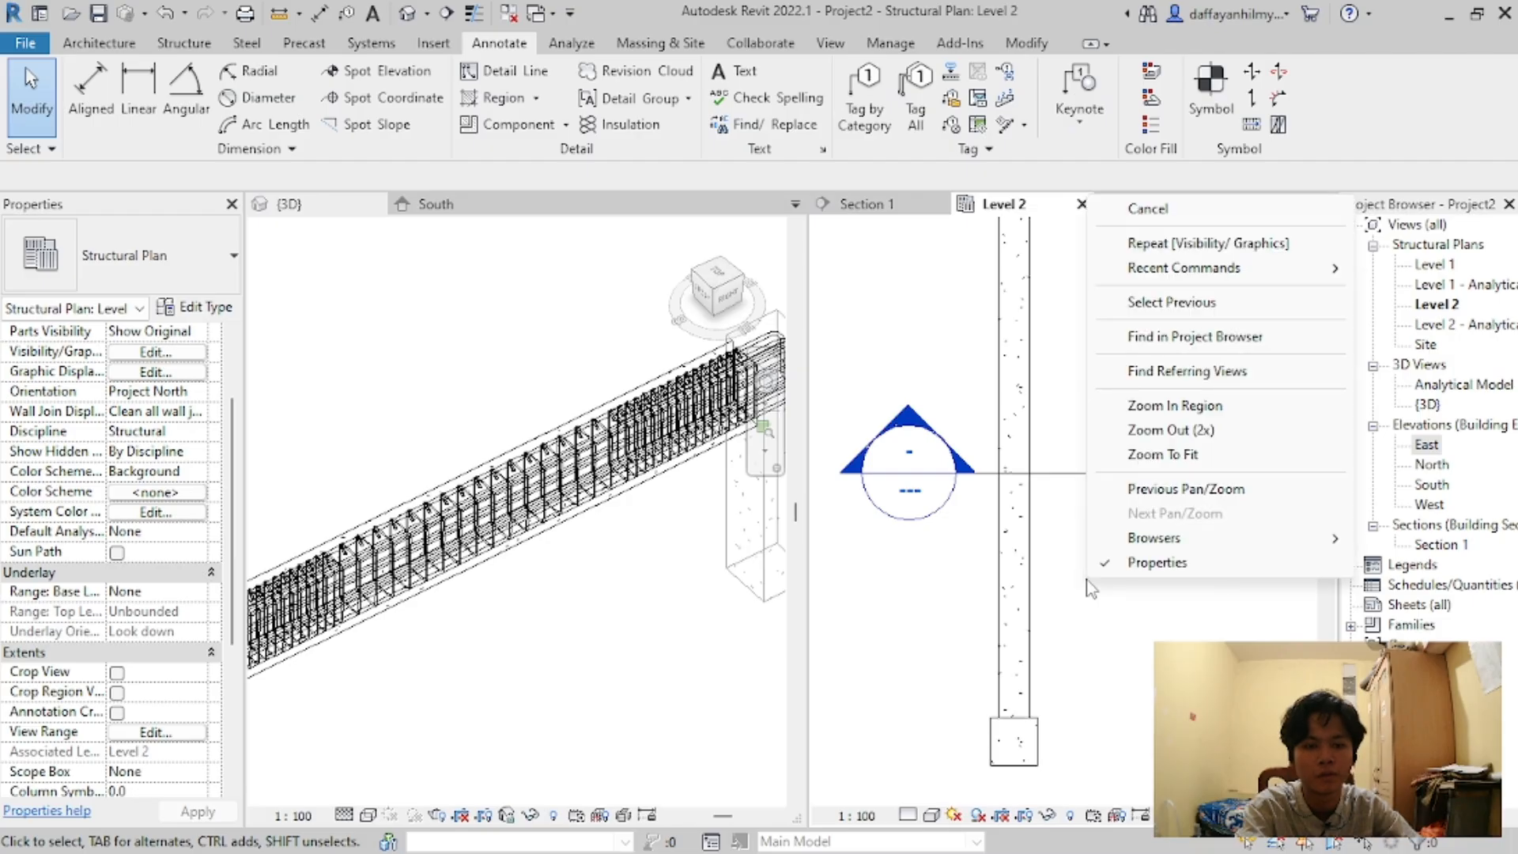
{"action": "left_click", "coordinate": [963, 762]}
{"action": "left_click", "coordinate": [930, 814]}
{"action": "left_click", "coordinate": [1051, 698]}
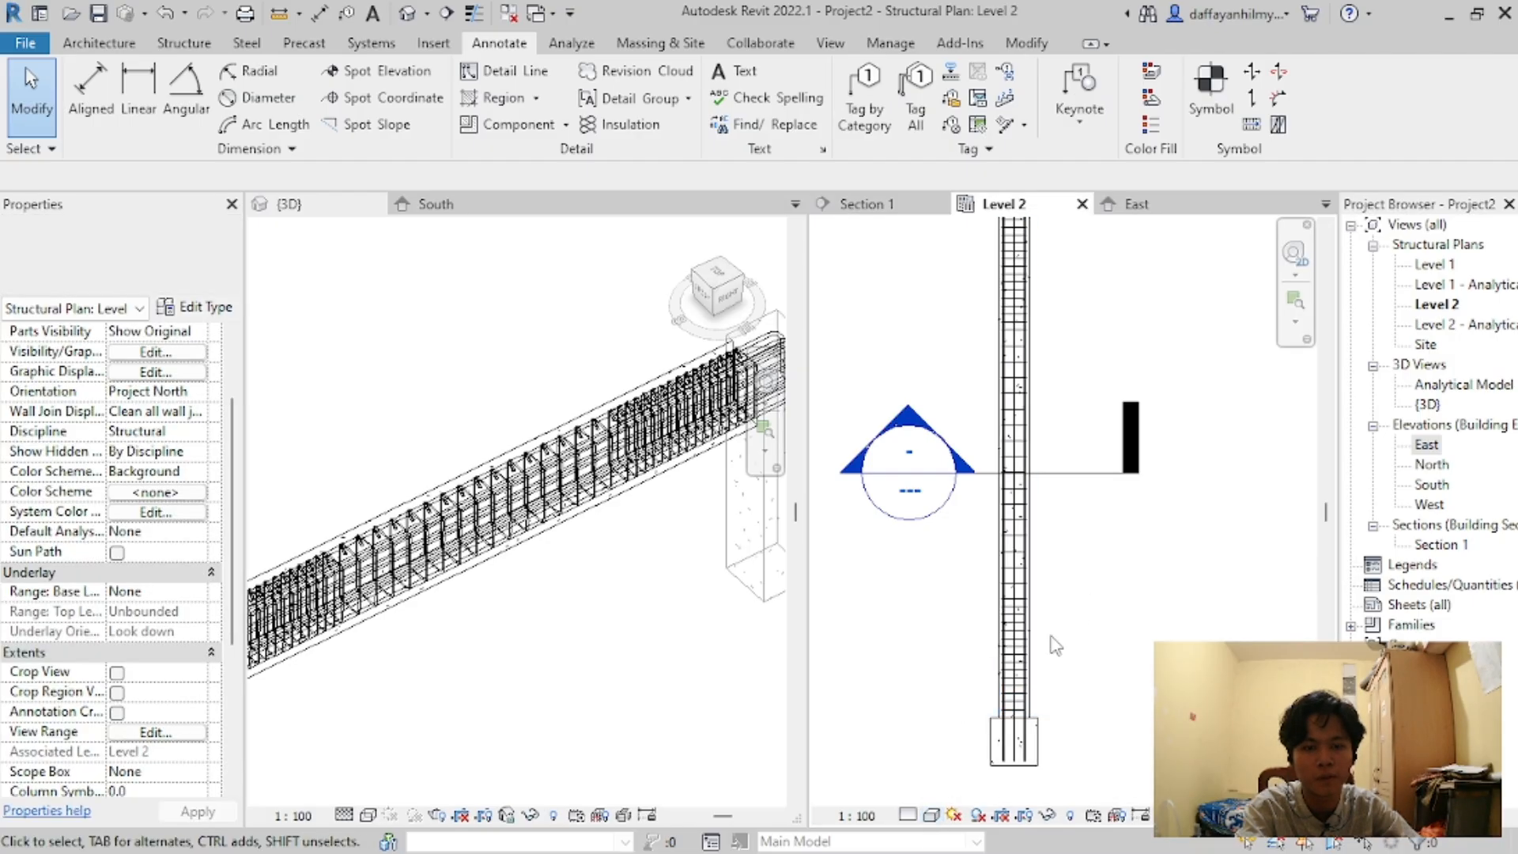
{"action": "scroll", "coordinate": [1063, 589], "scroll_direction": "up", "scroll_amount": 2}
{"action": "scroll", "coordinate": [1042, 570], "scroll_direction": "up", "scroll_amount": 1}
{"action": "scroll", "coordinate": [1034, 551], "scroll_direction": "down", "scroll_amount": 2}
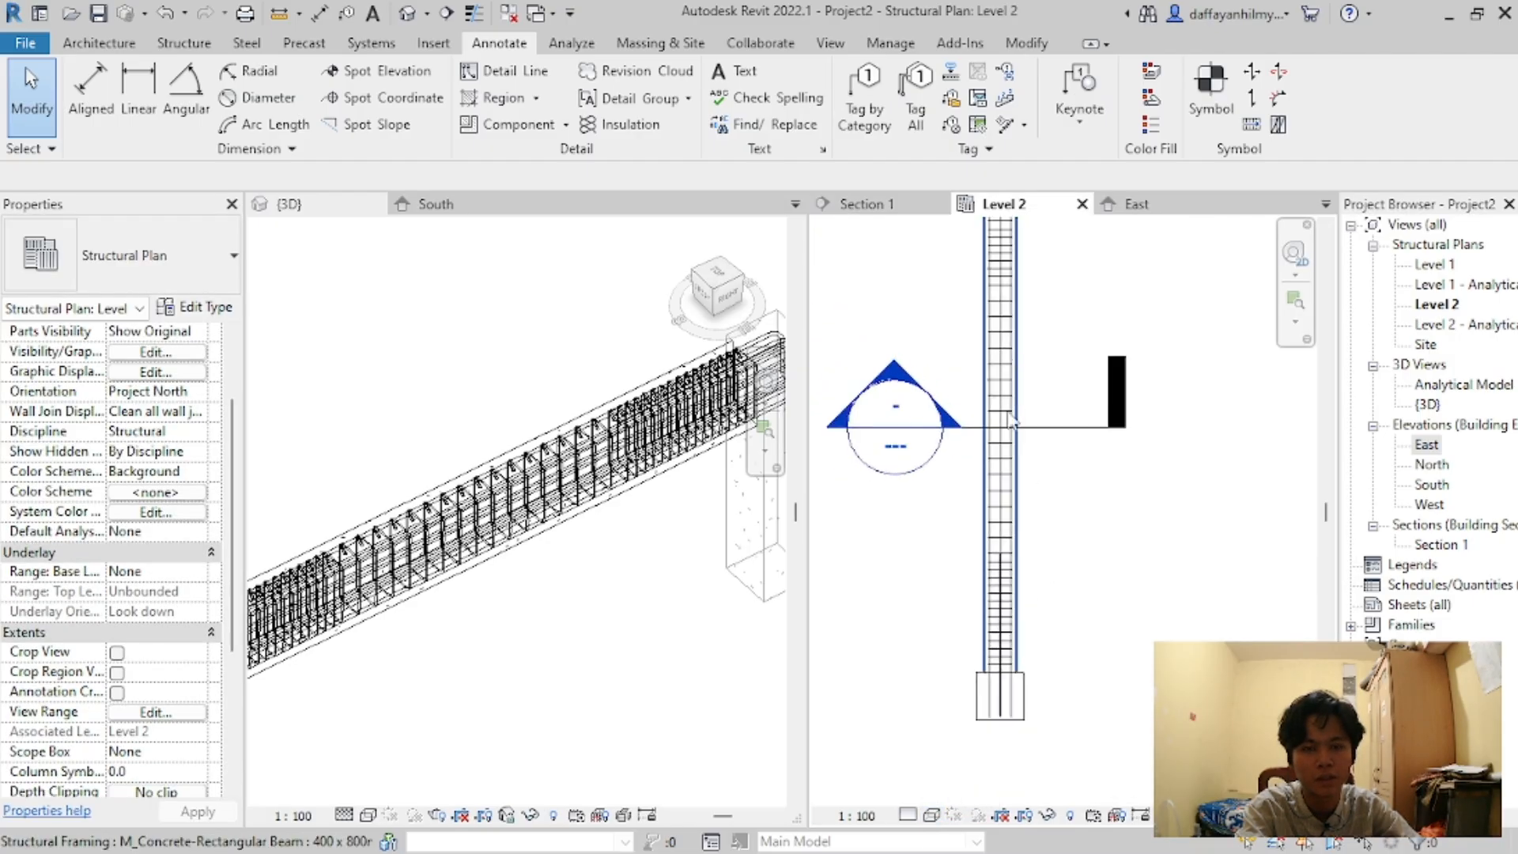
Step: Check the reference image, then place a second building section across the dense stirrup zone near the beam's lower end in the Level 2 plan
{"action": "left_click", "coordinate": [446, 13]}
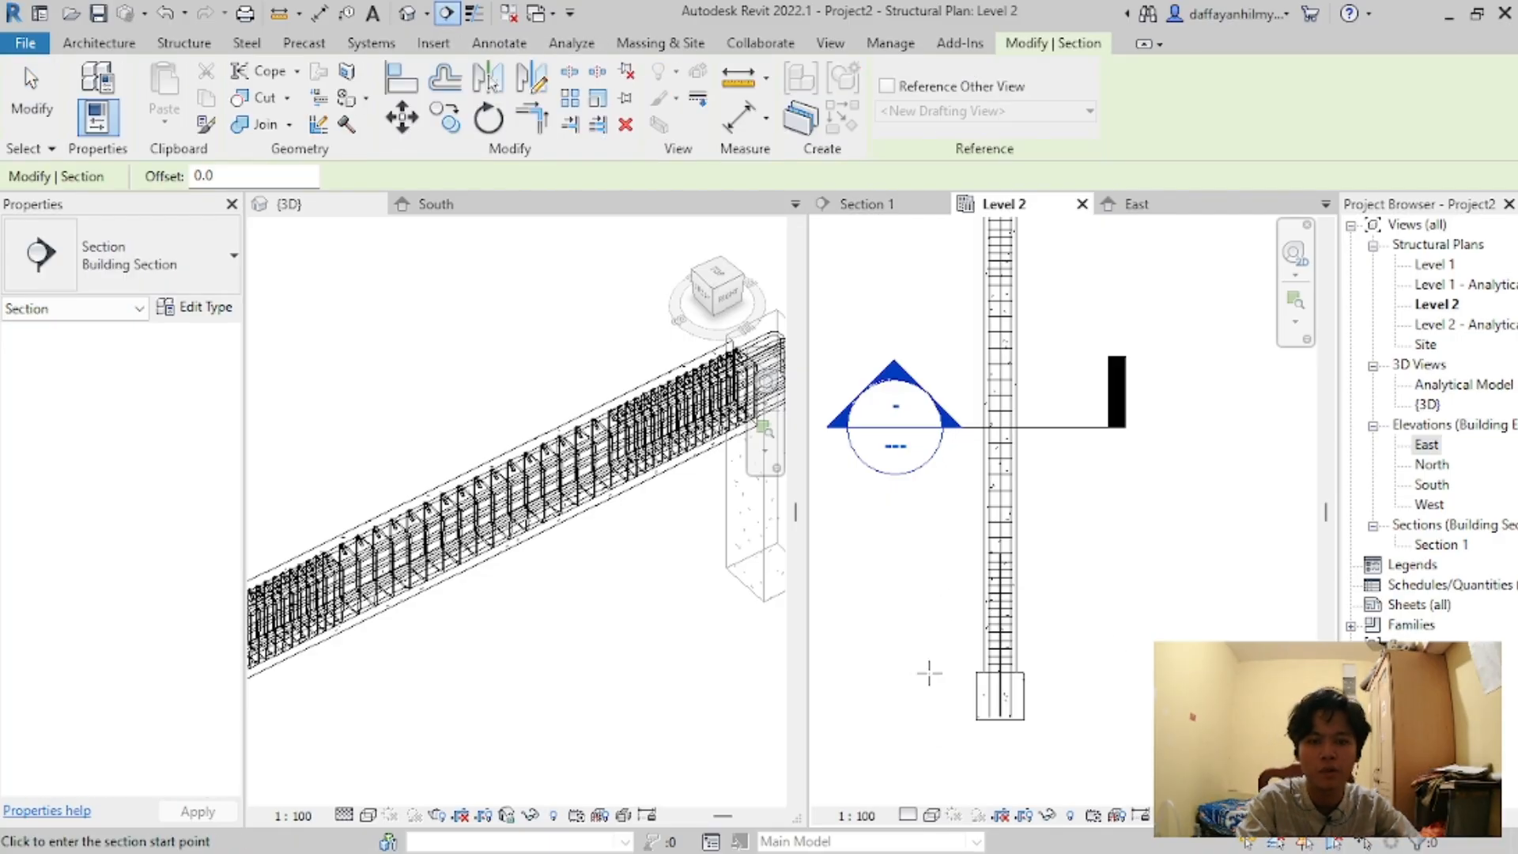
{"action": "key", "text": "alt+Tab"}
{"action": "key", "text": "alt+Tab"}
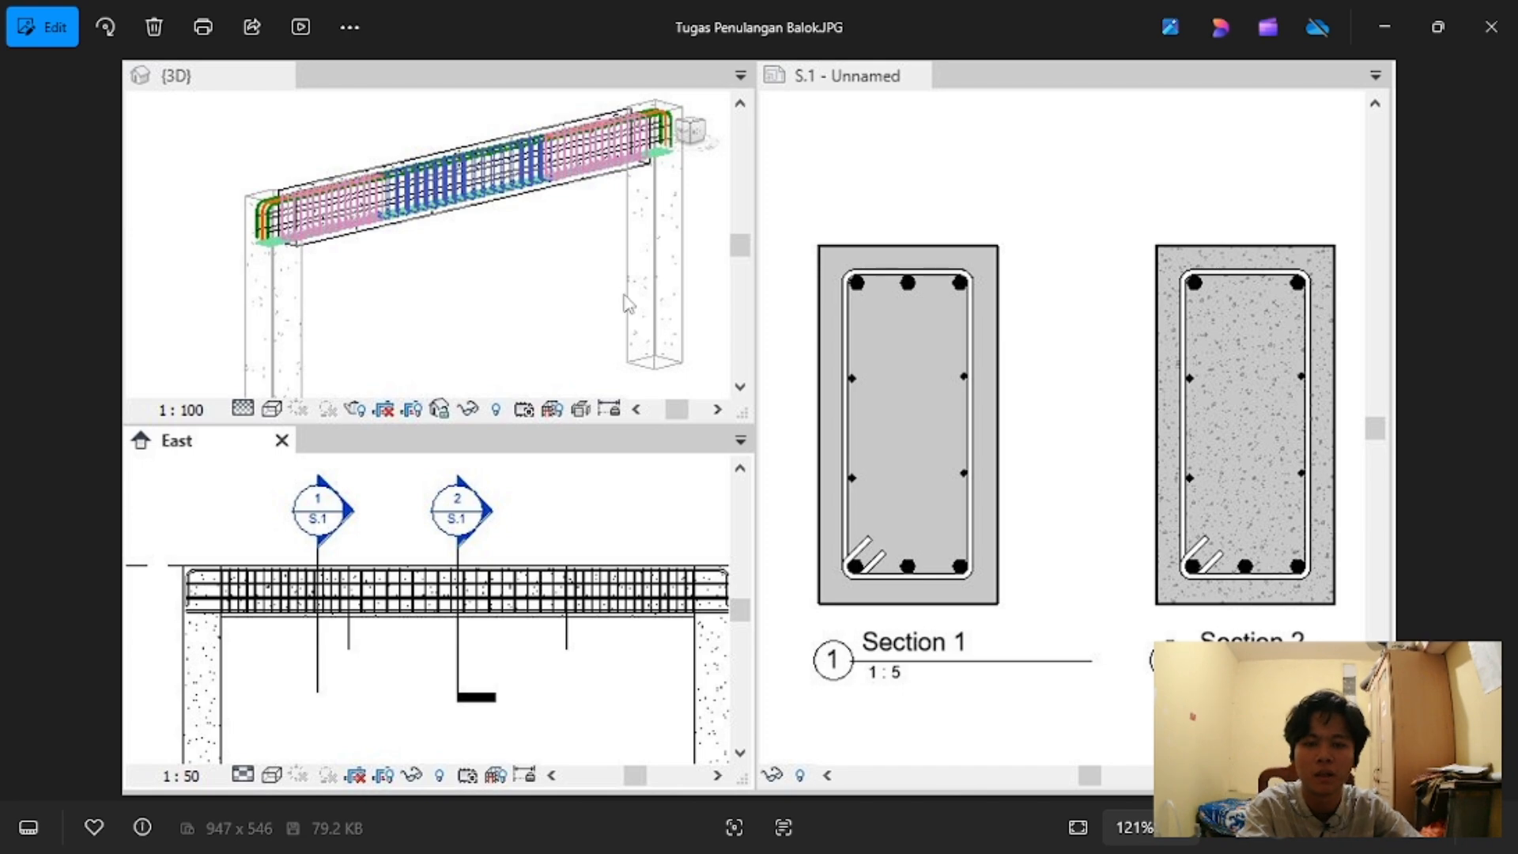
{"action": "key", "text": "alt+Tab"}
{"action": "key", "text": "alt+Tab"}
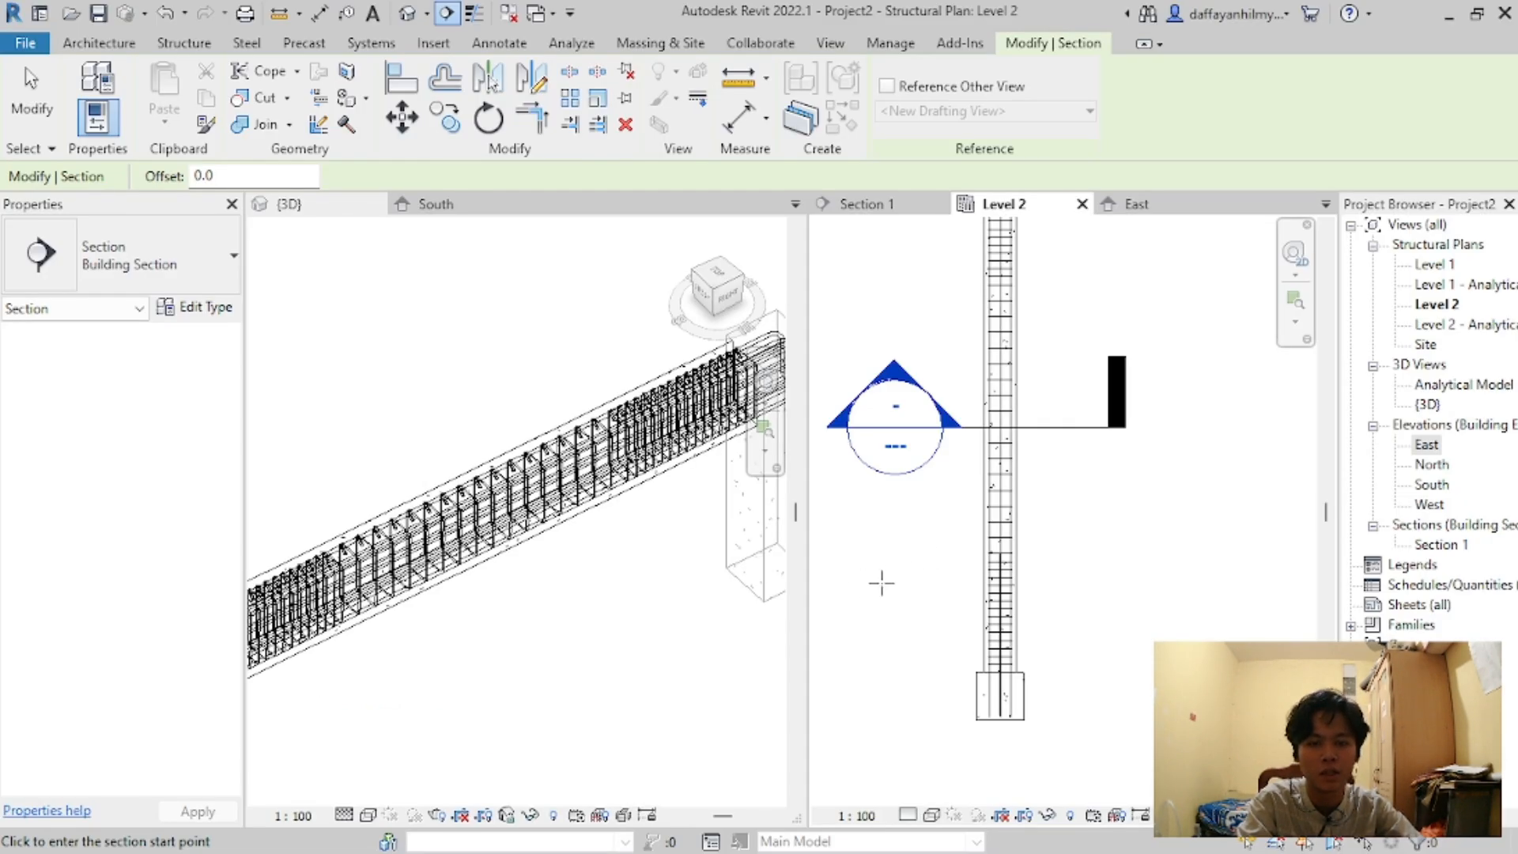
{"action": "left_click", "coordinate": [882, 583]}
{"action": "left_click", "coordinate": [1157, 583]}
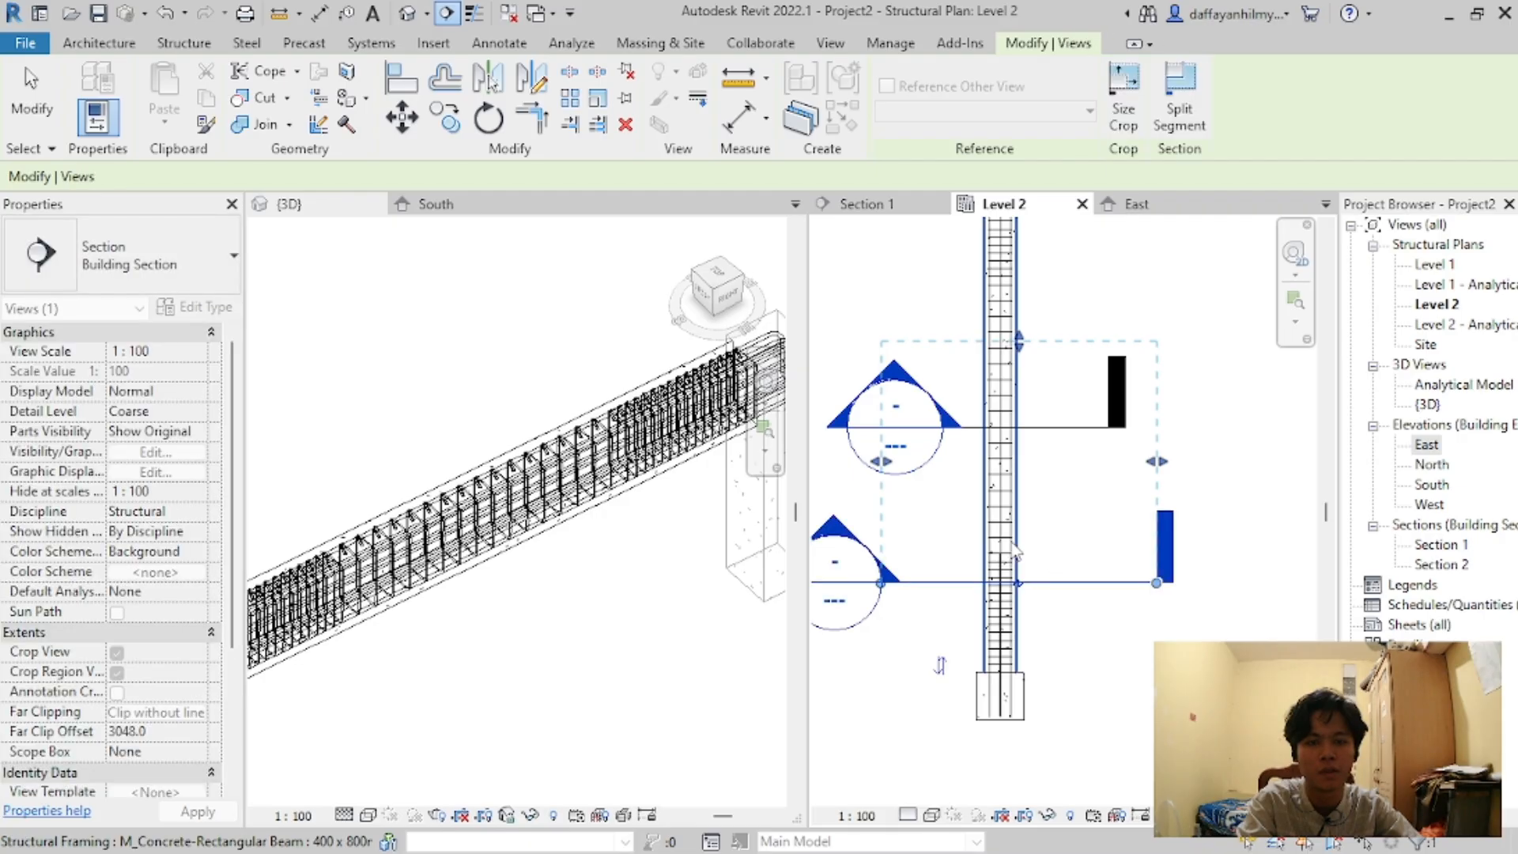
{"action": "key", "text": "Escape"}
{"action": "key", "text": "Escape"}
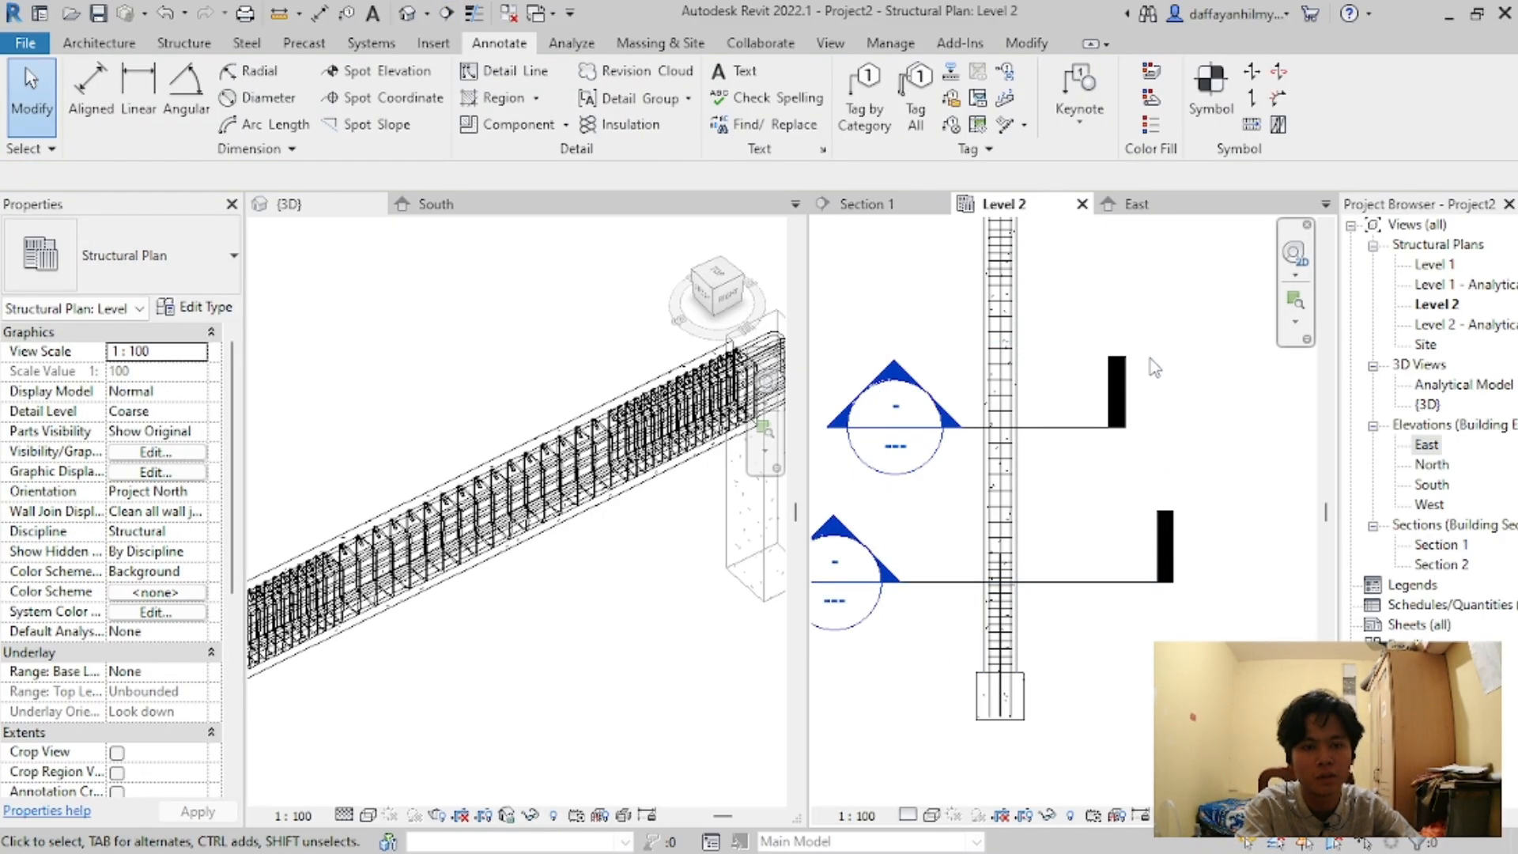
Step: Shorten the new section's view depth in the Level 2 plan to a far clip offset of about 831 mm
{"action": "left_click", "coordinate": [1099, 583]}
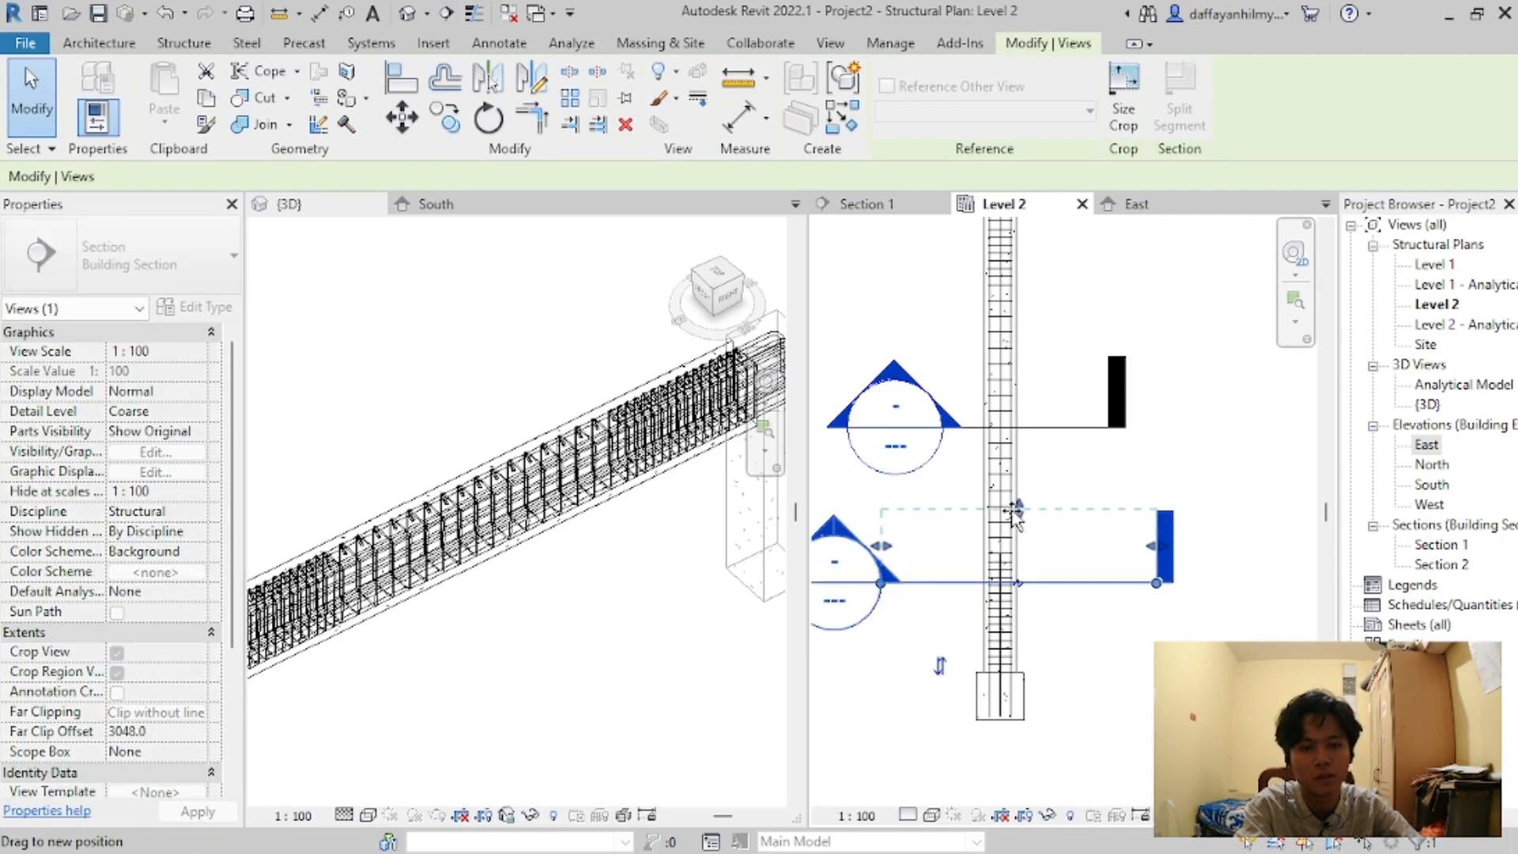
{"action": "left_click_drag", "start_coordinate": [1013, 513], "coordinate": [1008, 514]}
{"action": "left_click", "coordinate": [1121, 474]}
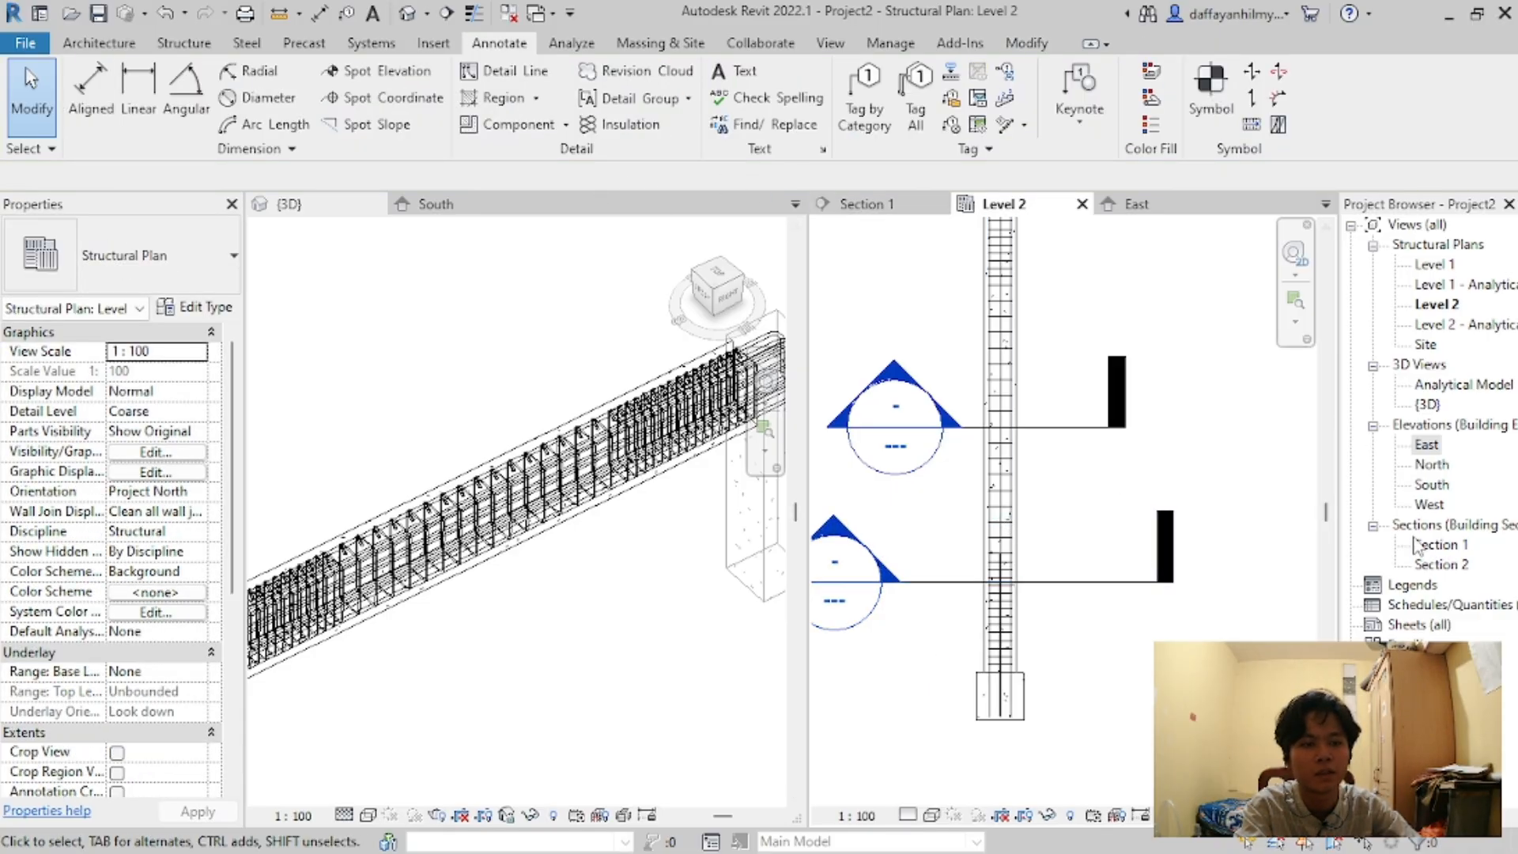
Step: Open the Section 2 view at the beam's cross-section and widen the pane holding the section views
{"action": "double_click", "coordinate": [1434, 564]}
{"action": "scroll", "coordinate": [971, 435], "scroll_direction": "up", "scroll_amount": 5}
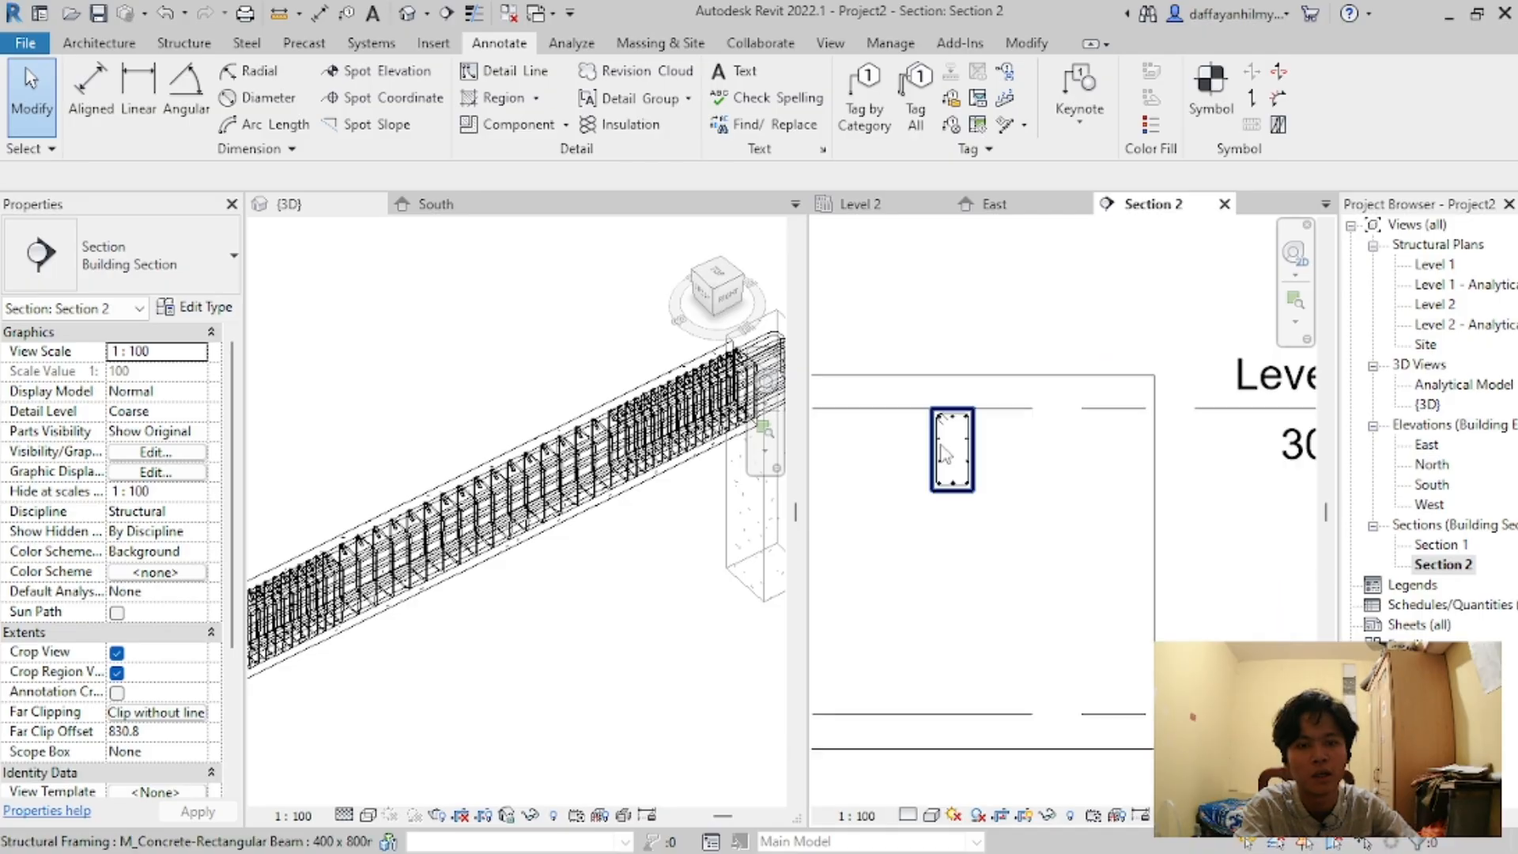
{"action": "scroll", "coordinate": [971, 435], "scroll_direction": "up", "scroll_amount": 5}
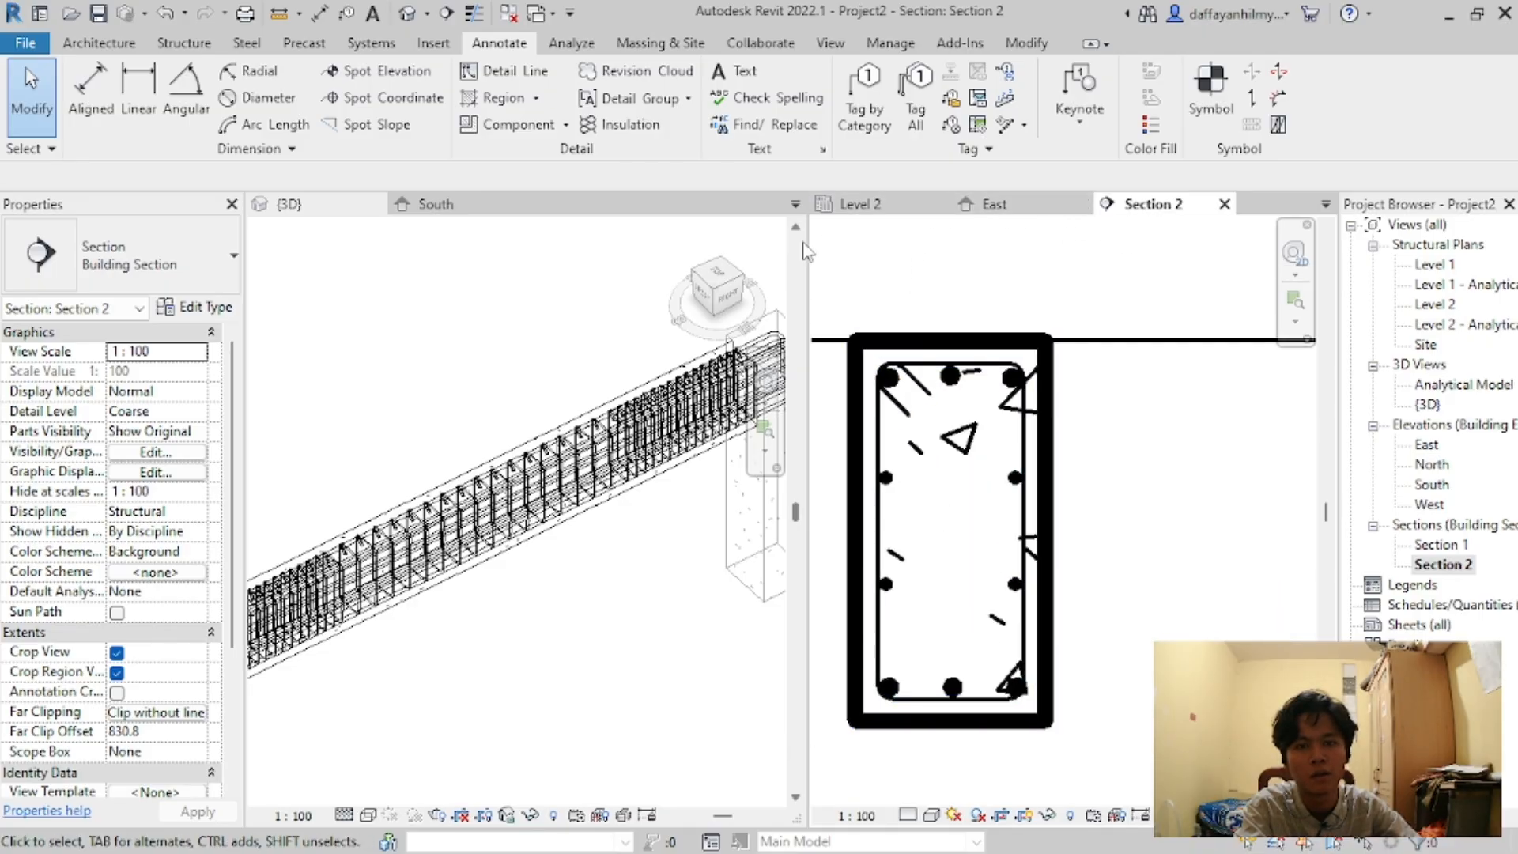
{"action": "left_click_drag", "start_coordinate": [806, 243], "coordinate": [729, 244]}
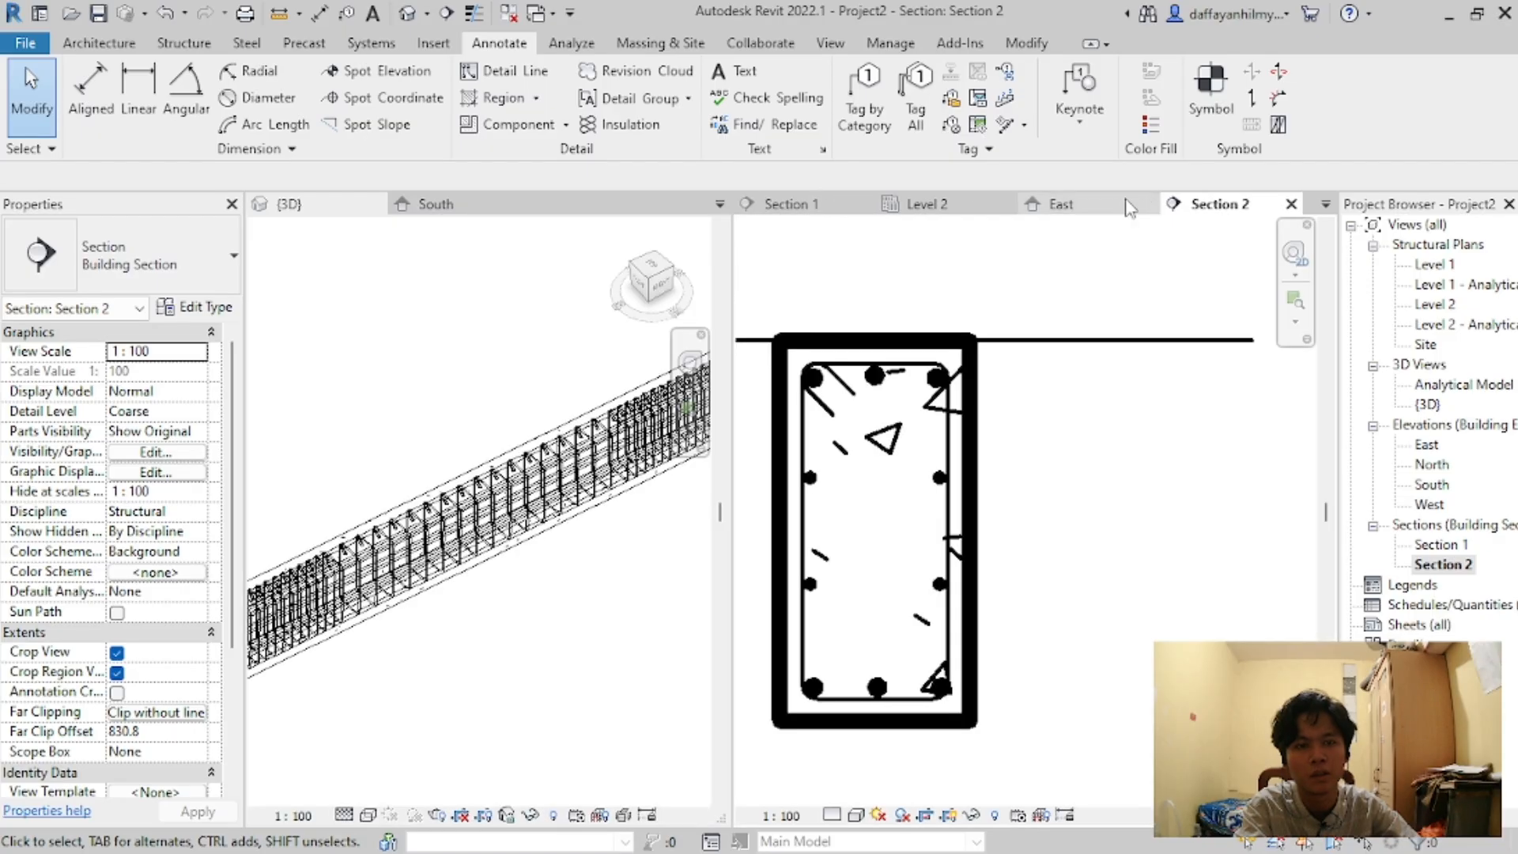
Step: Set the view scale of Section 2 to 1 : 5, matching Section 1
{"action": "left_click", "coordinate": [787, 204]}
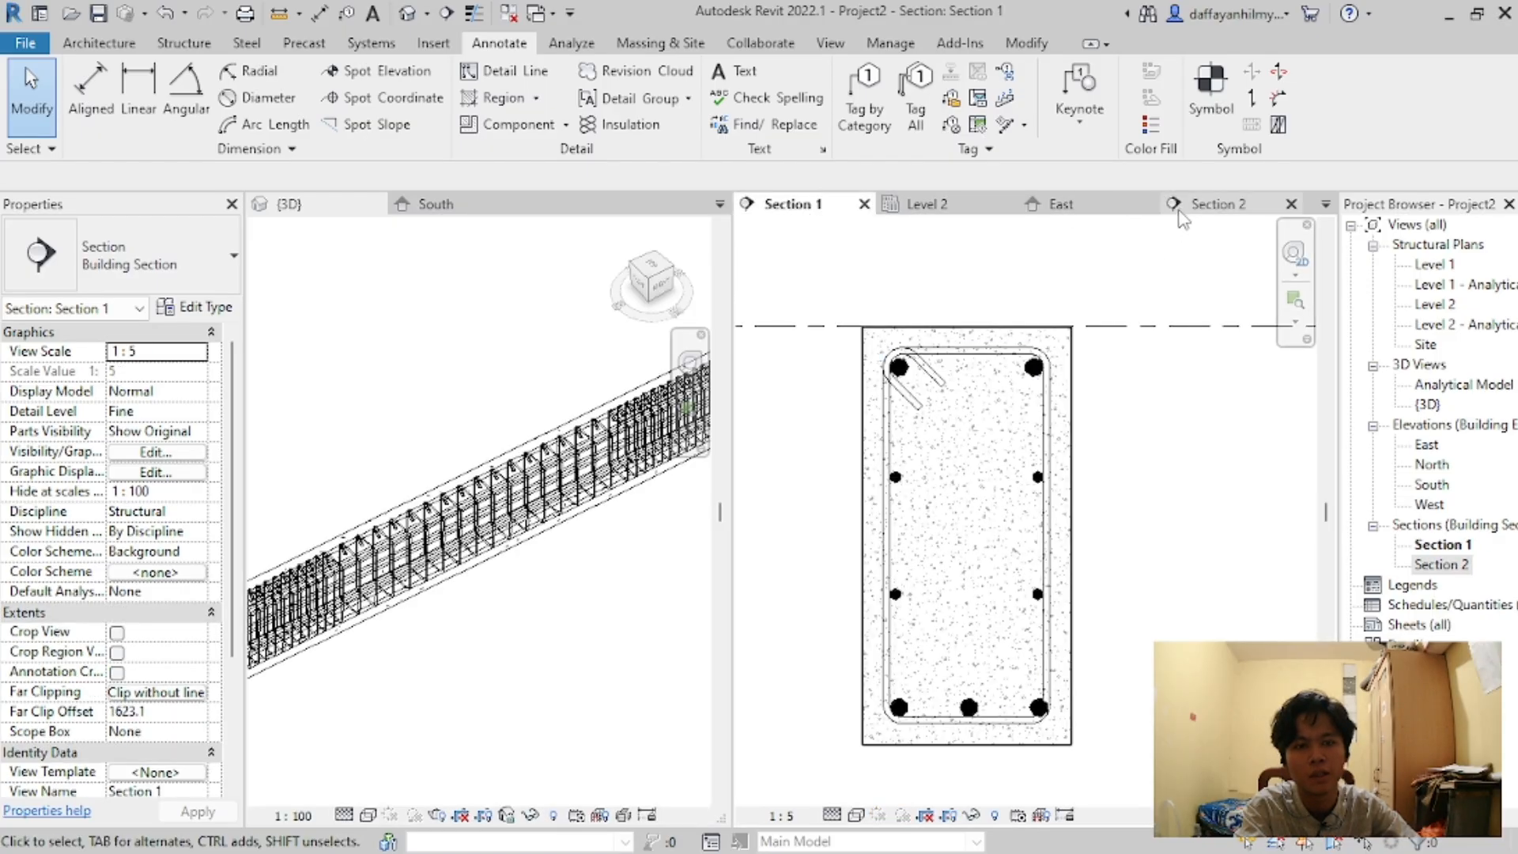
{"action": "left_click", "coordinate": [1209, 204]}
{"action": "left_click", "coordinate": [795, 815]}
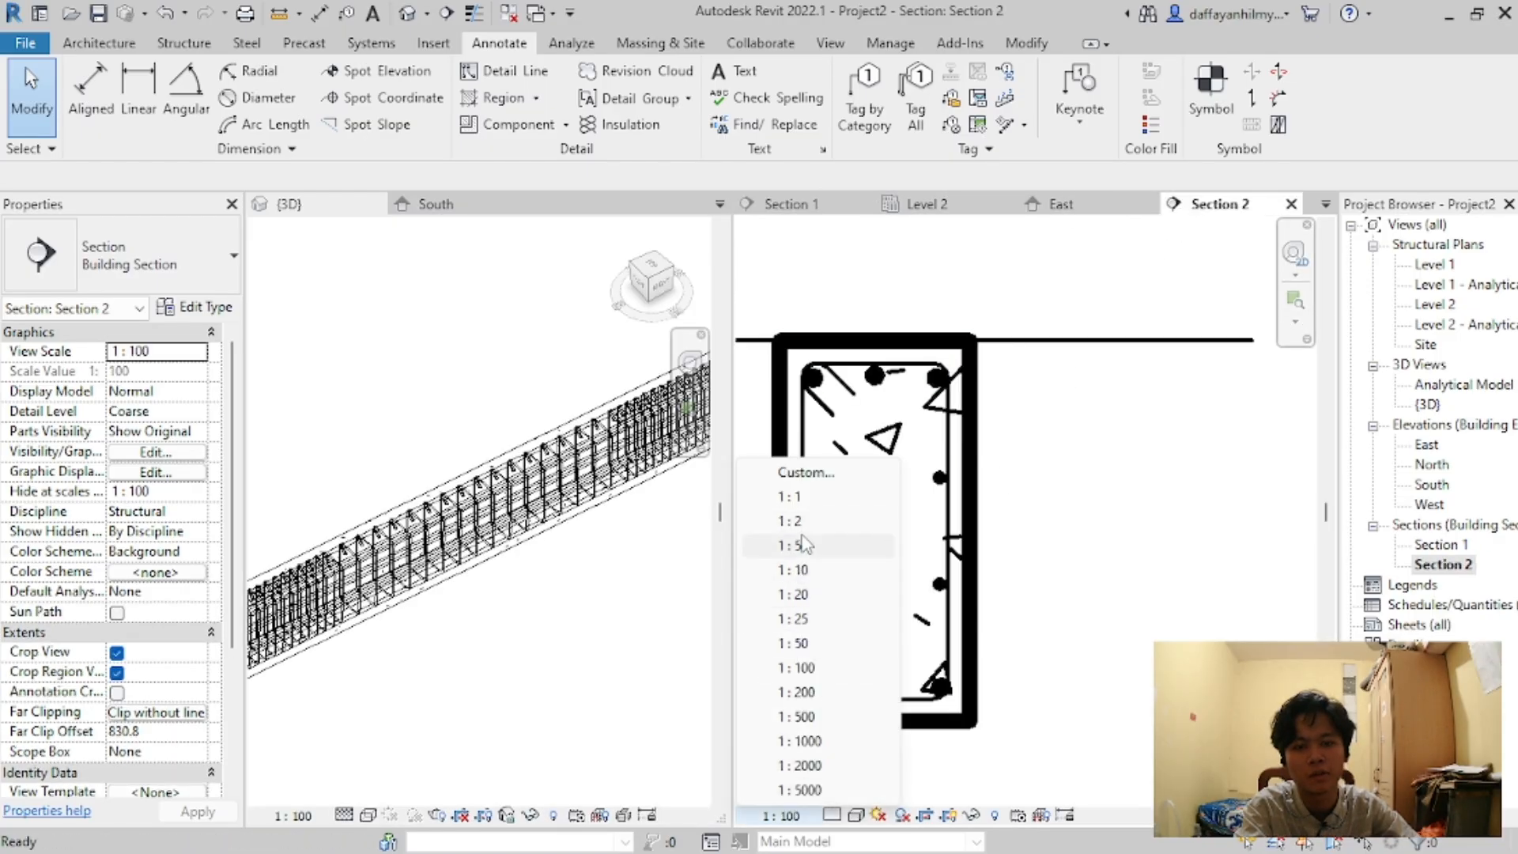
{"action": "left_click", "coordinate": [838, 545]}
{"action": "left_click", "coordinate": [787, 205]}
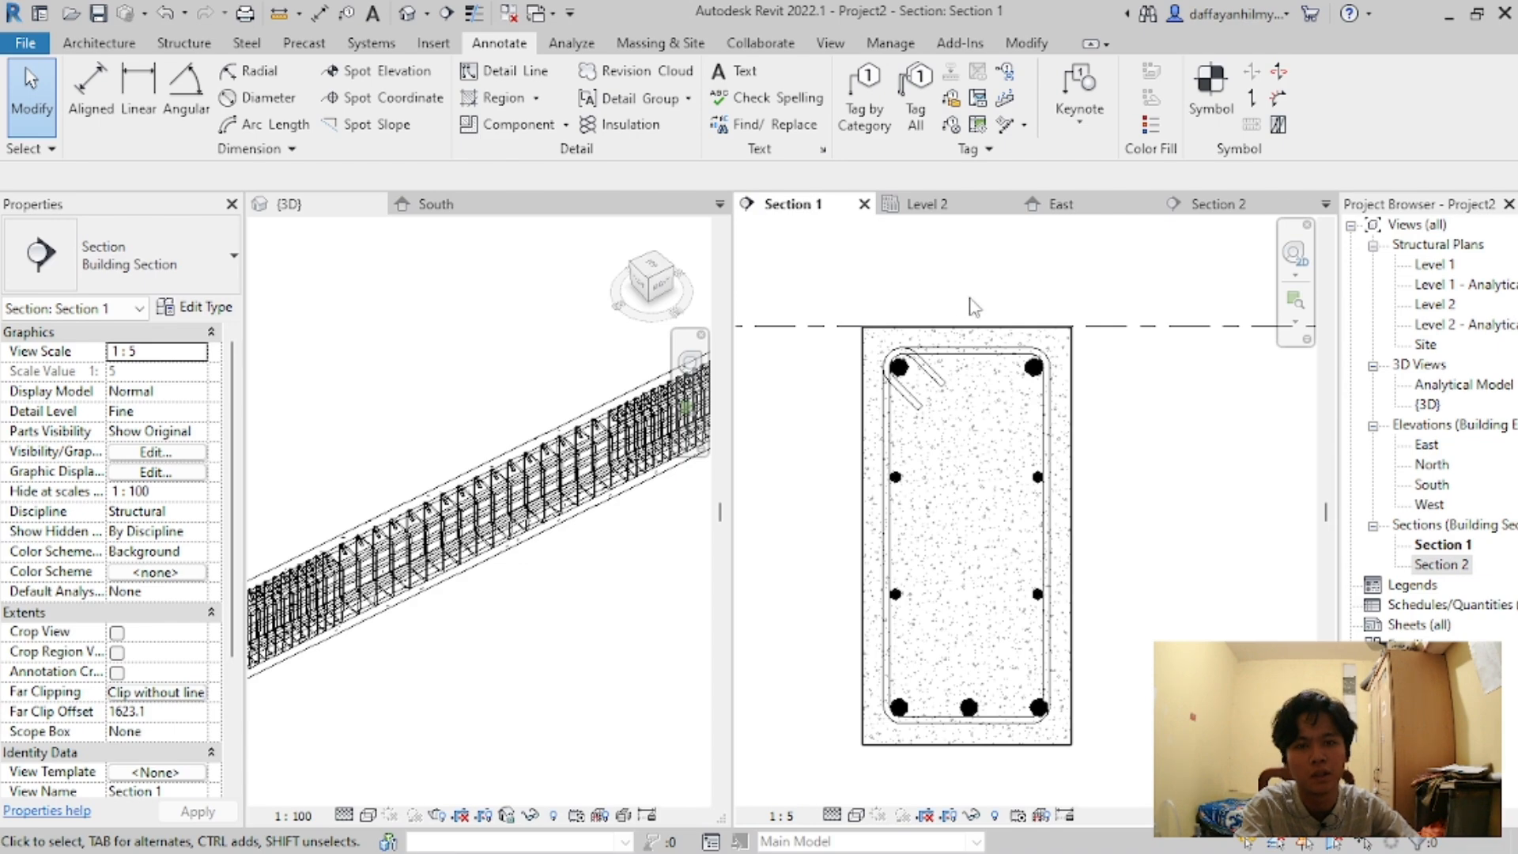
{"action": "left_click", "coordinate": [1210, 204]}
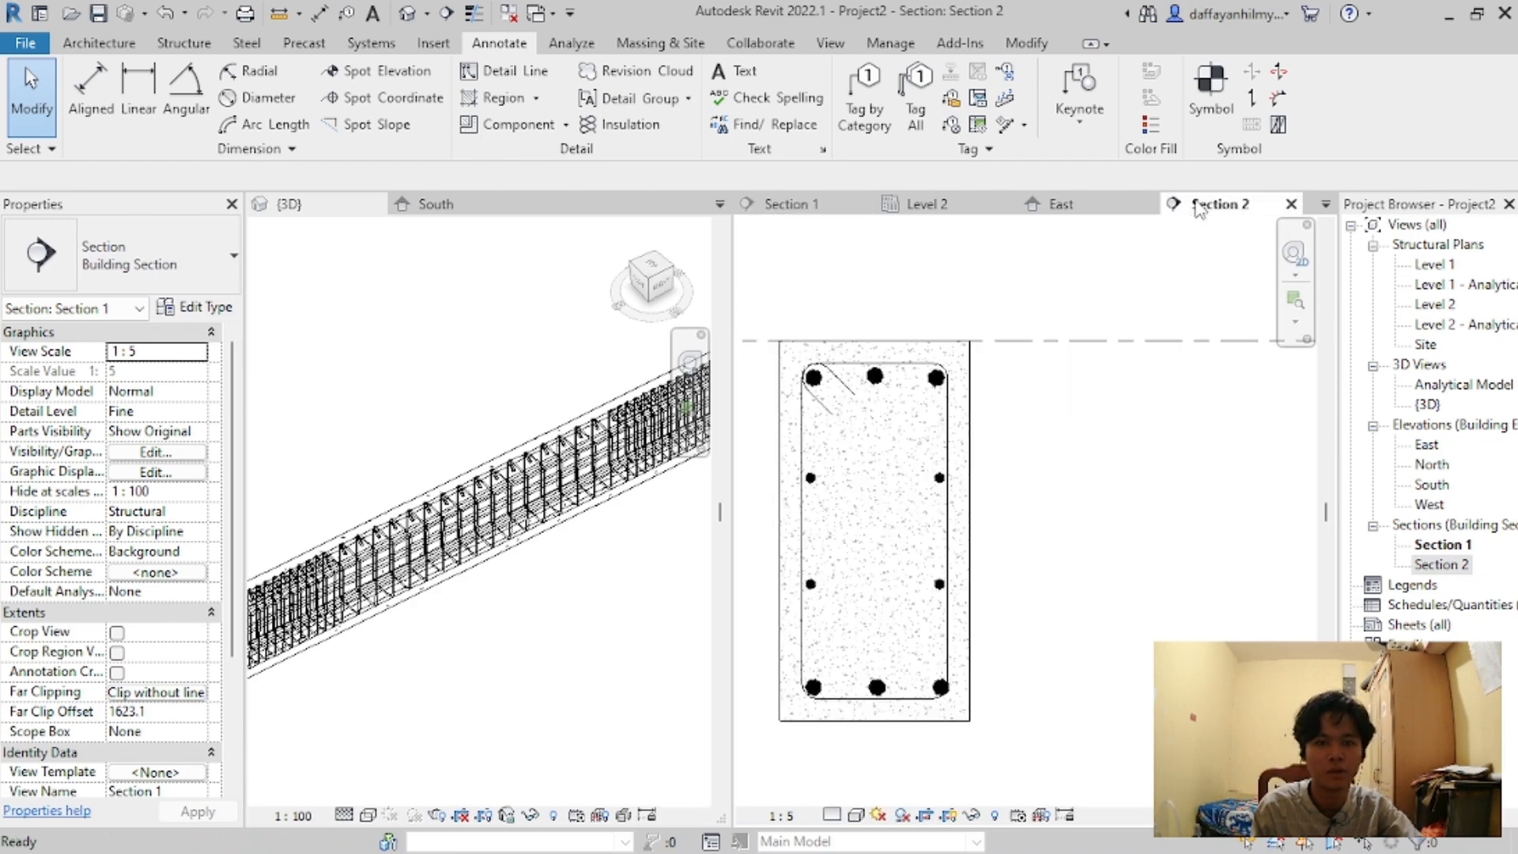
Step: Turn on the Levels annotation category in the visibility/graphic overrides of the {3D} view and apply the change
{"action": "scroll", "coordinate": [540, 723], "scroll_direction": "down", "scroll_amount": 3}
{"action": "left_click", "coordinate": [532, 715]}
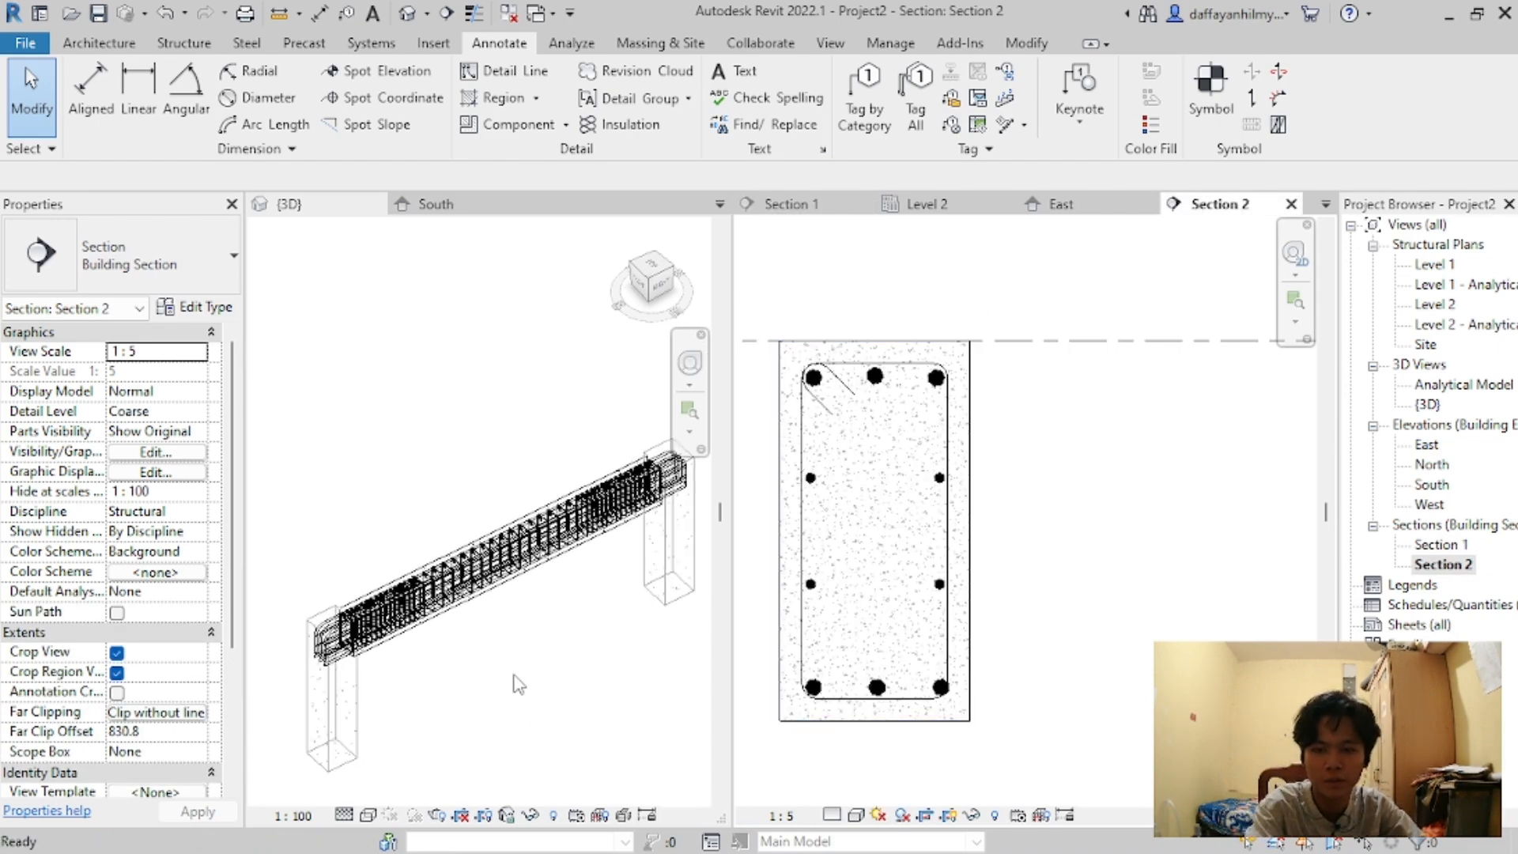
{"action": "key", "text": "v"}
{"action": "key", "text": "g"}
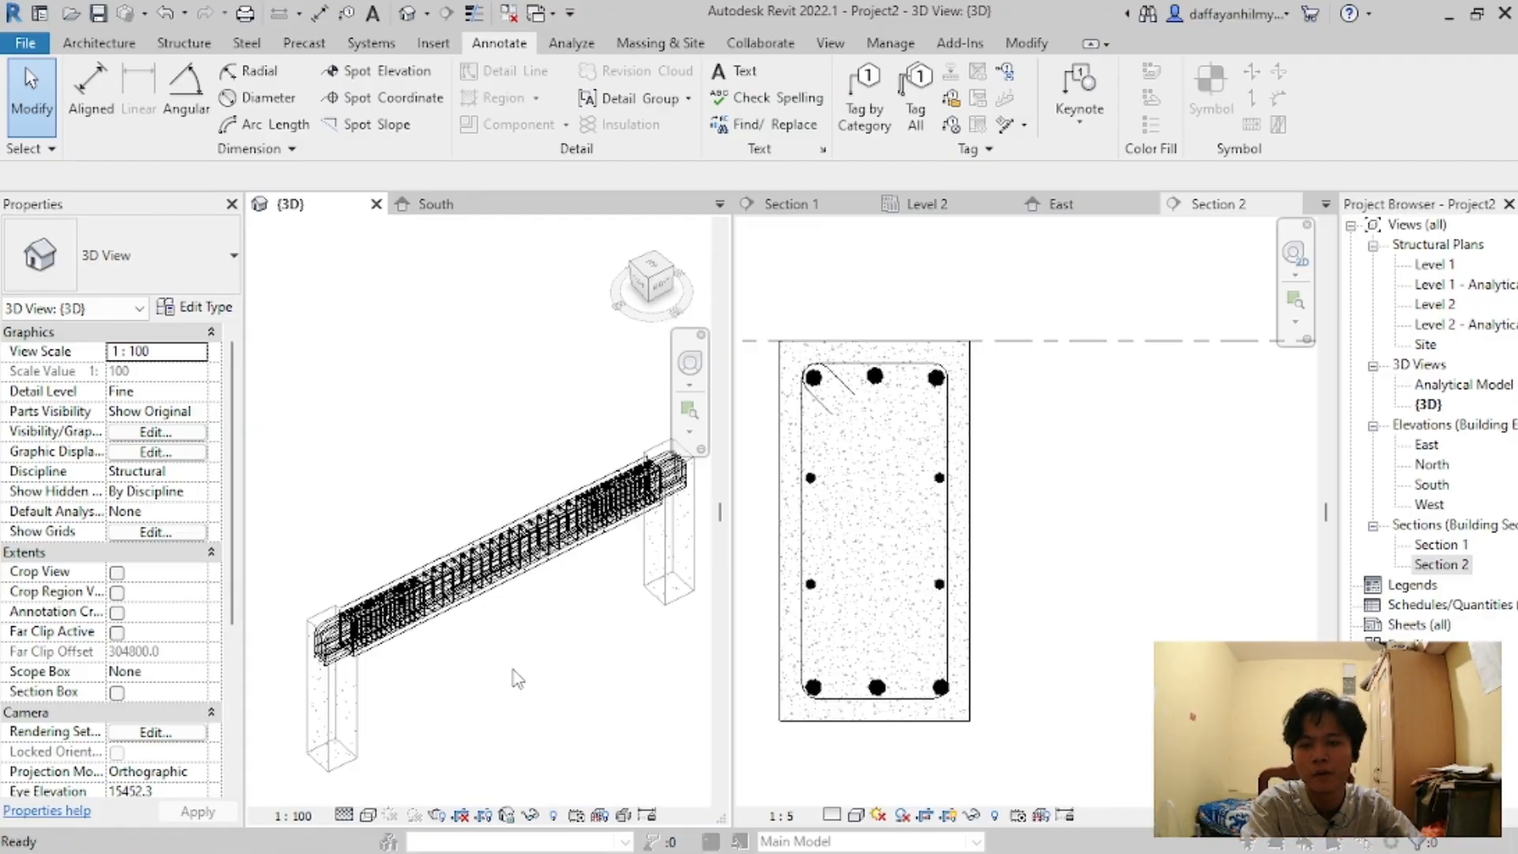
{"action": "left_click", "coordinate": [329, 132]}
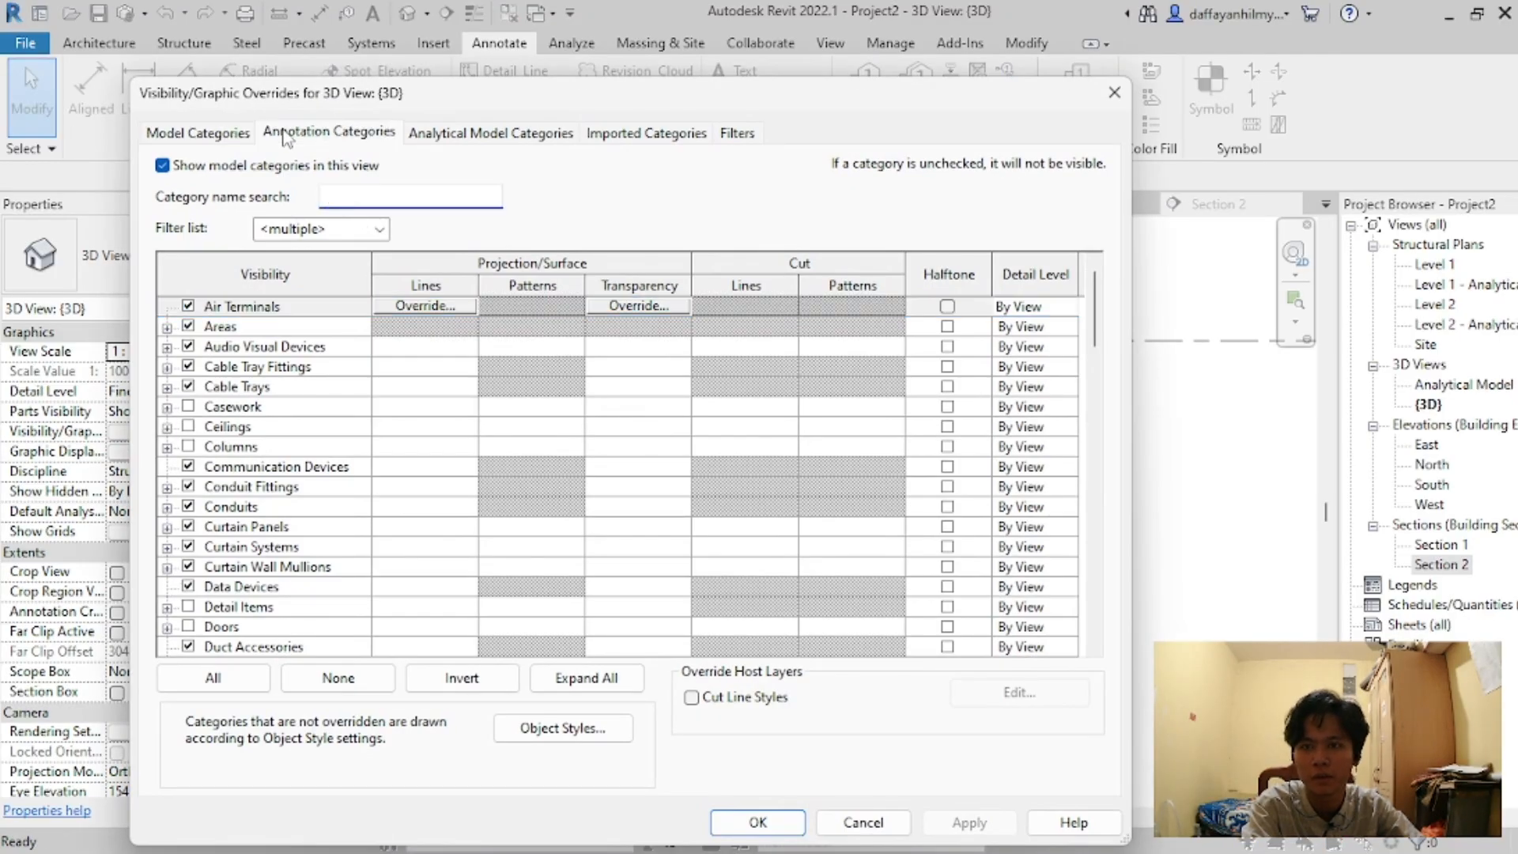
{"action": "left_click", "coordinate": [353, 196]}
{"action": "type", "text": "le"}
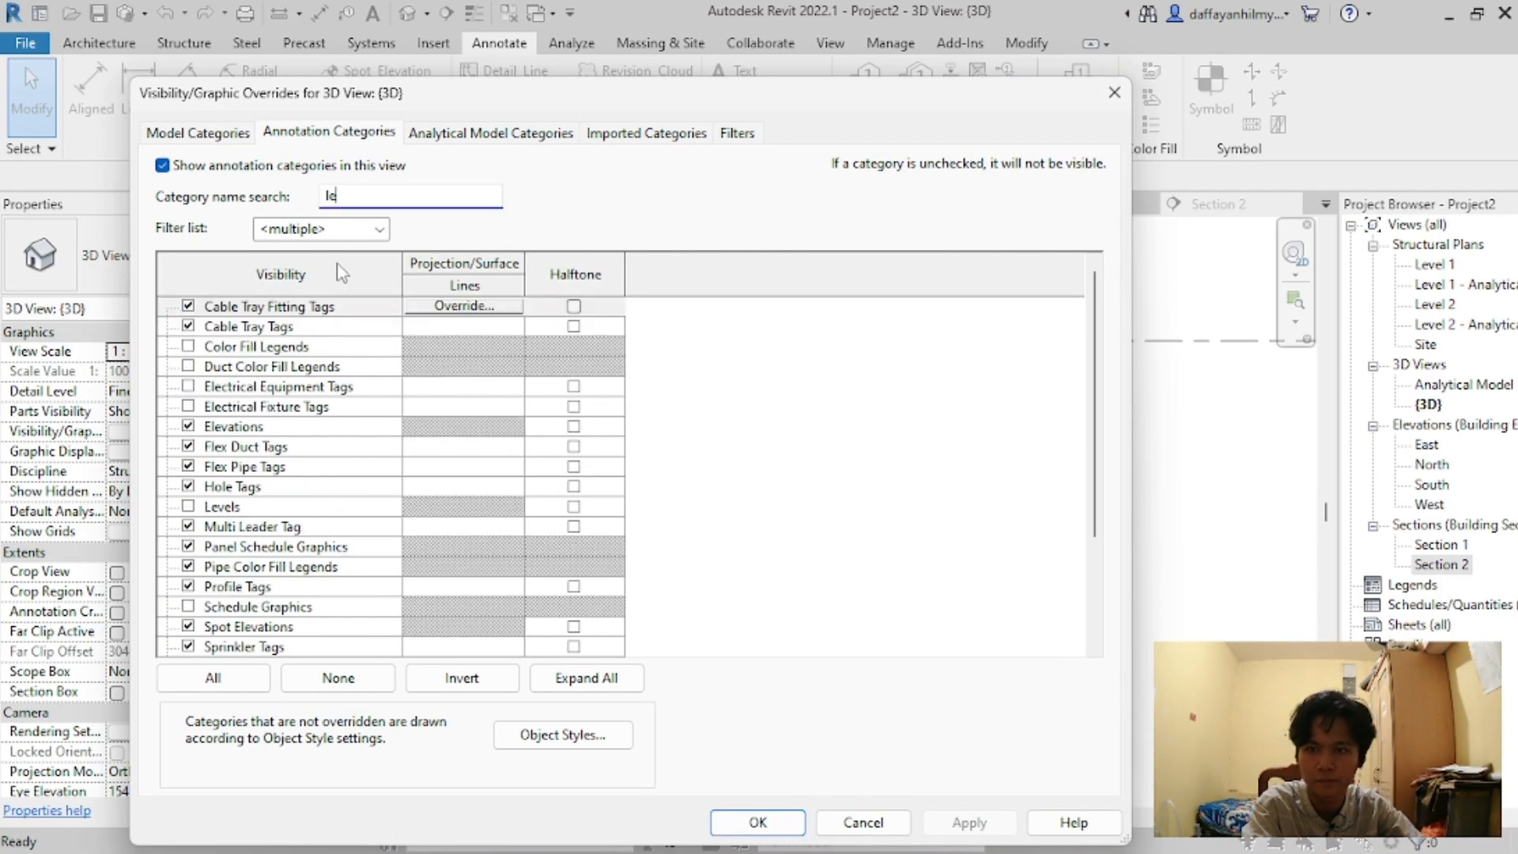
{"action": "type", "text": "v"}
{"action": "left_click", "coordinate": [188, 326]}
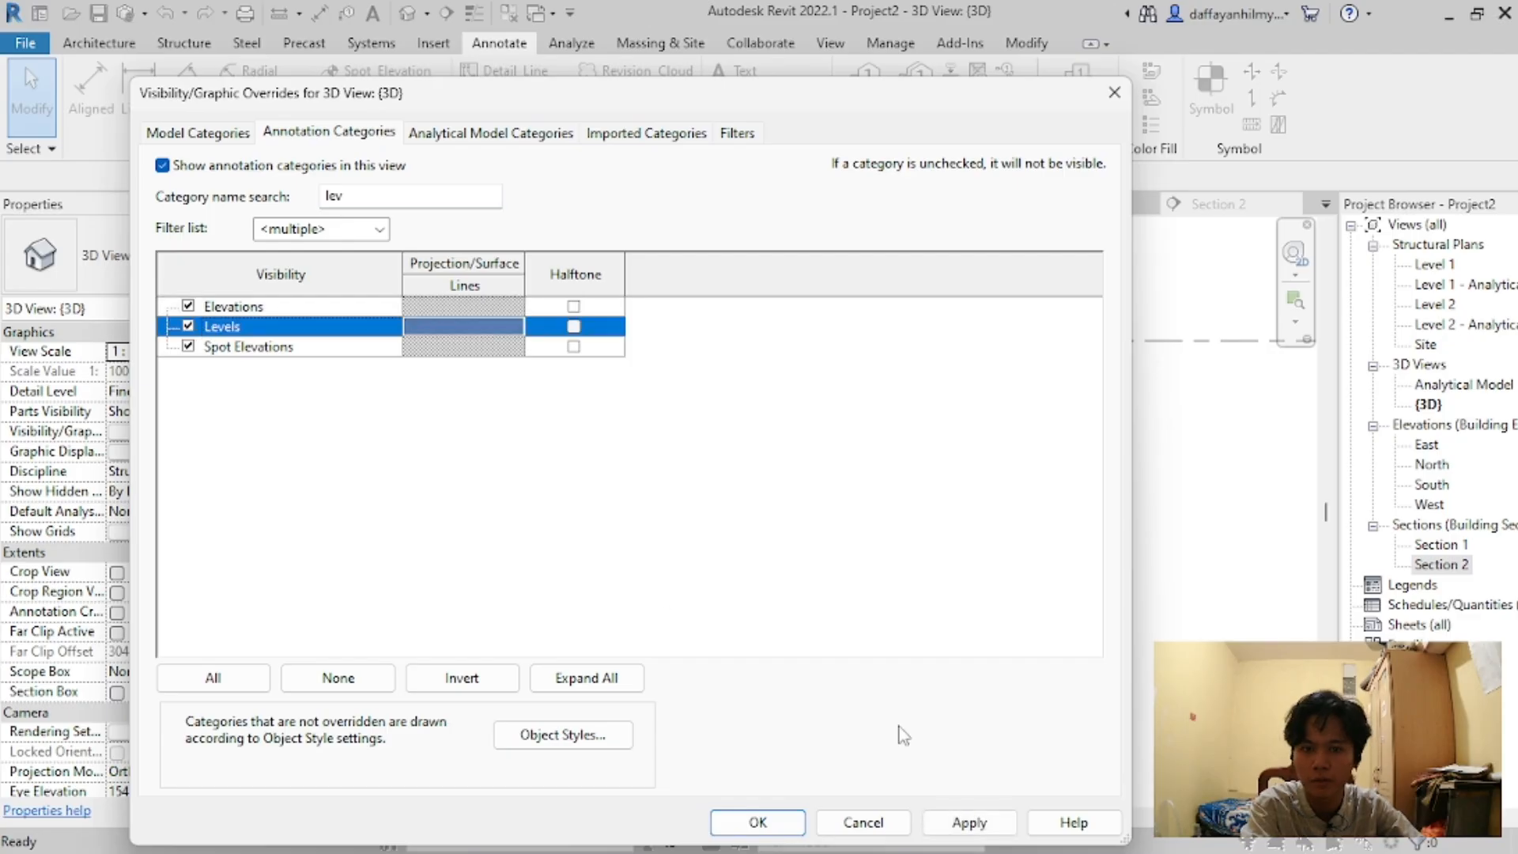
{"action": "left_click", "coordinate": [971, 822]}
{"action": "left_click", "coordinate": [759, 822]}
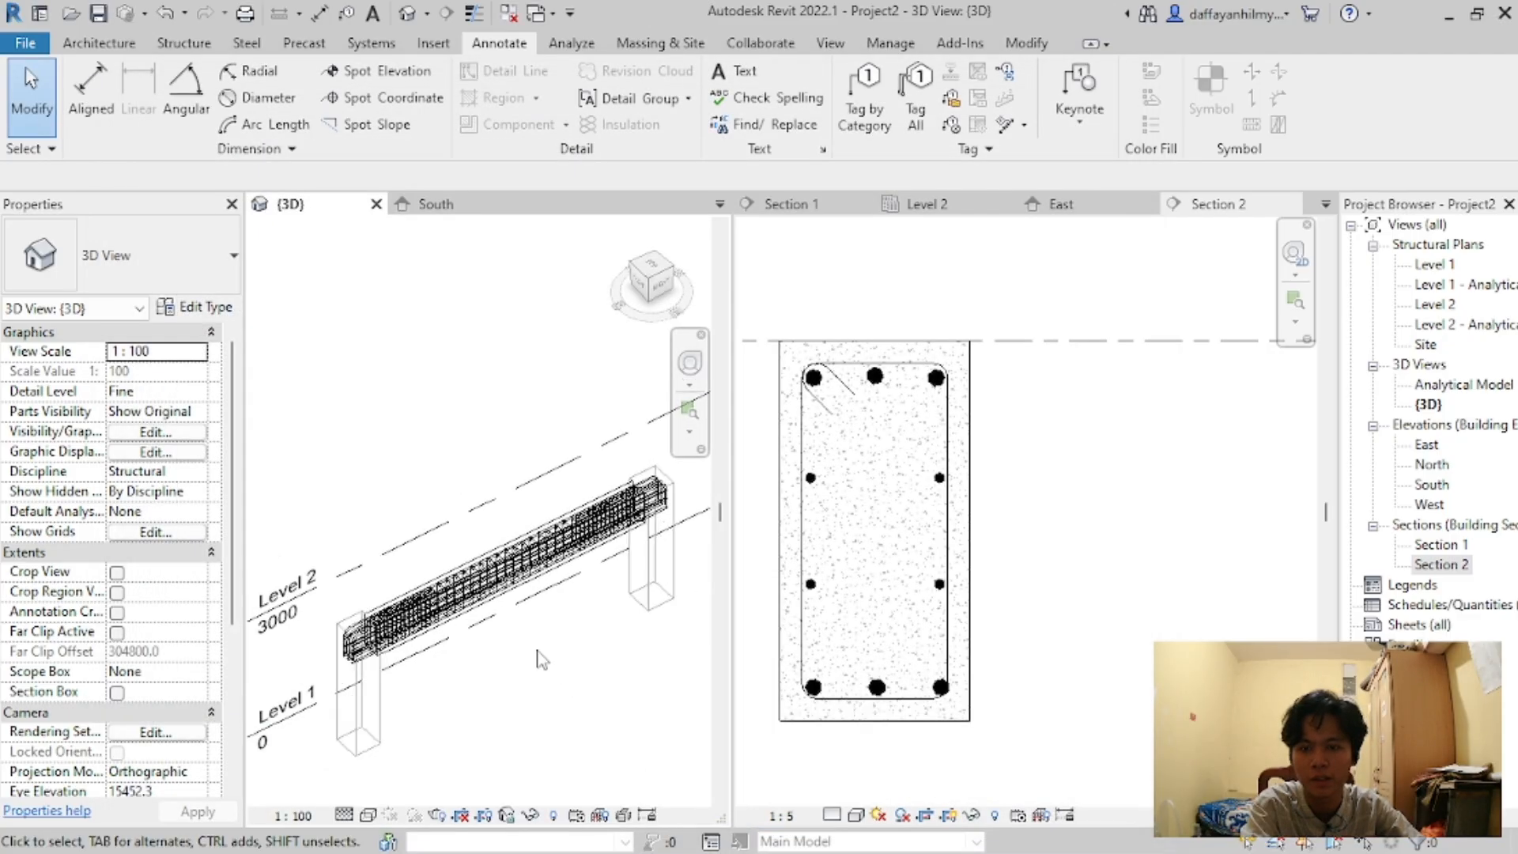
Step: Examine the reinforced beam, its columns and stirrup cage in the {3D} view from several angles
{"action": "scroll", "coordinate": [510, 625], "scroll_direction": "up", "scroll_amount": 1}
{"action": "scroll", "coordinate": [553, 585], "scroll_direction": "down", "scroll_amount": 3}
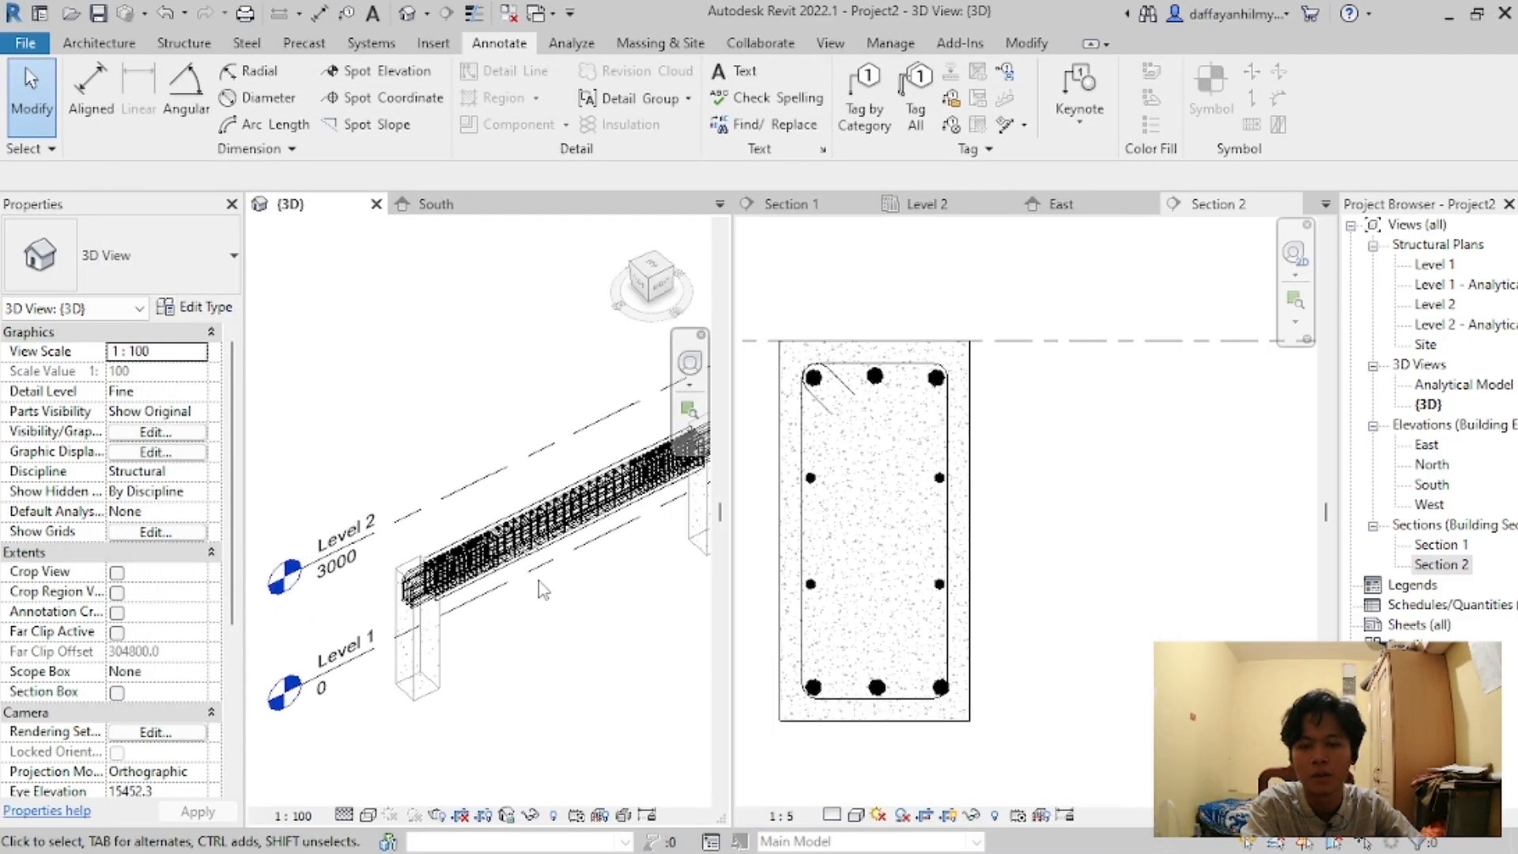
{"action": "scroll", "coordinate": [640, 526], "scroll_direction": "down", "scroll_amount": 4}
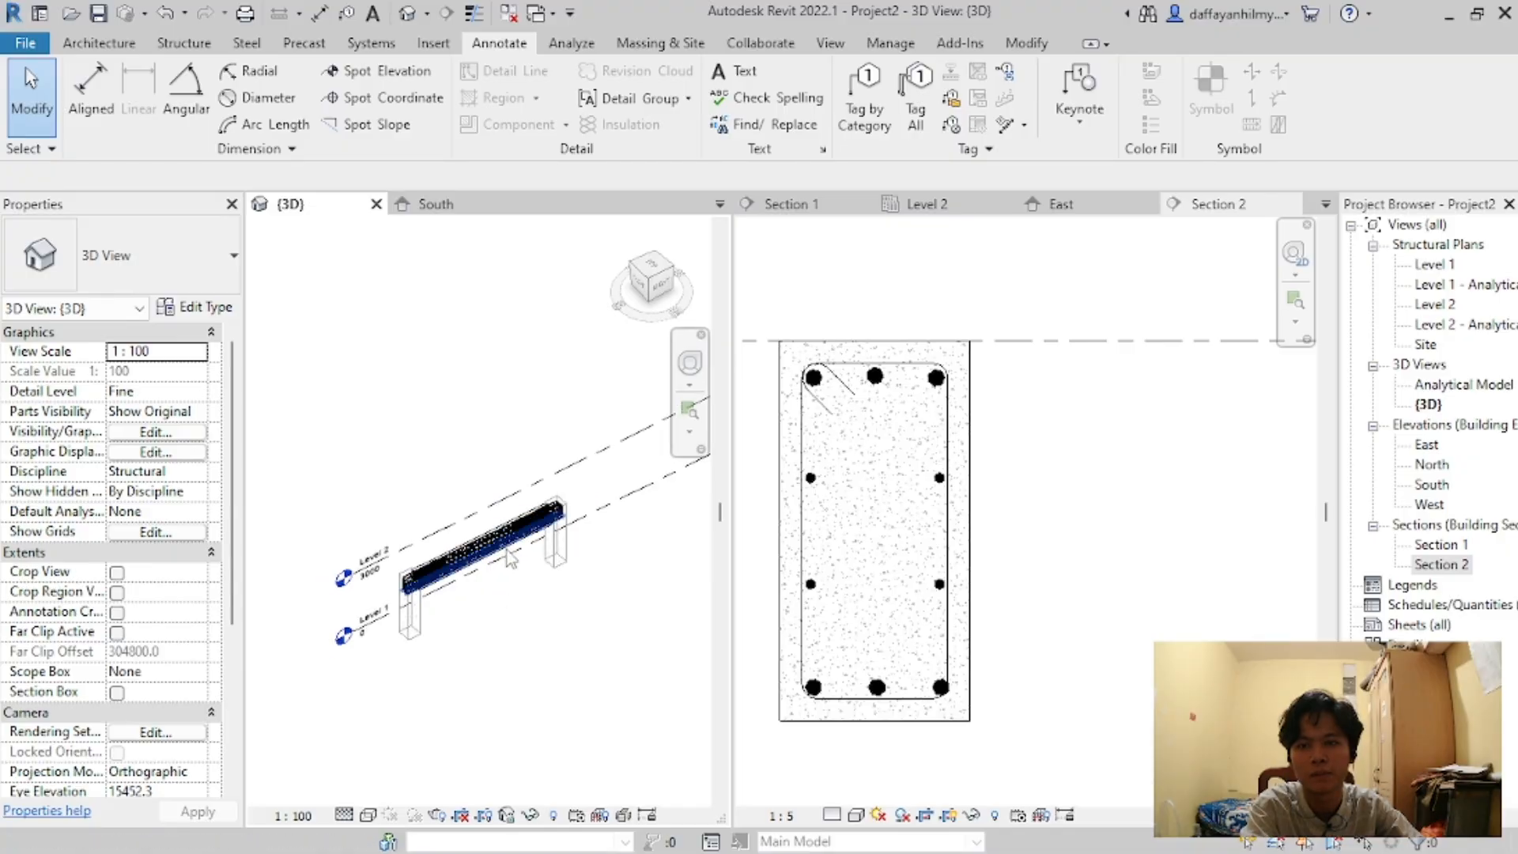
{"action": "middle_click_drag", "start_coordinate": [506, 578], "coordinate": [628, 635], "text": "shift"}
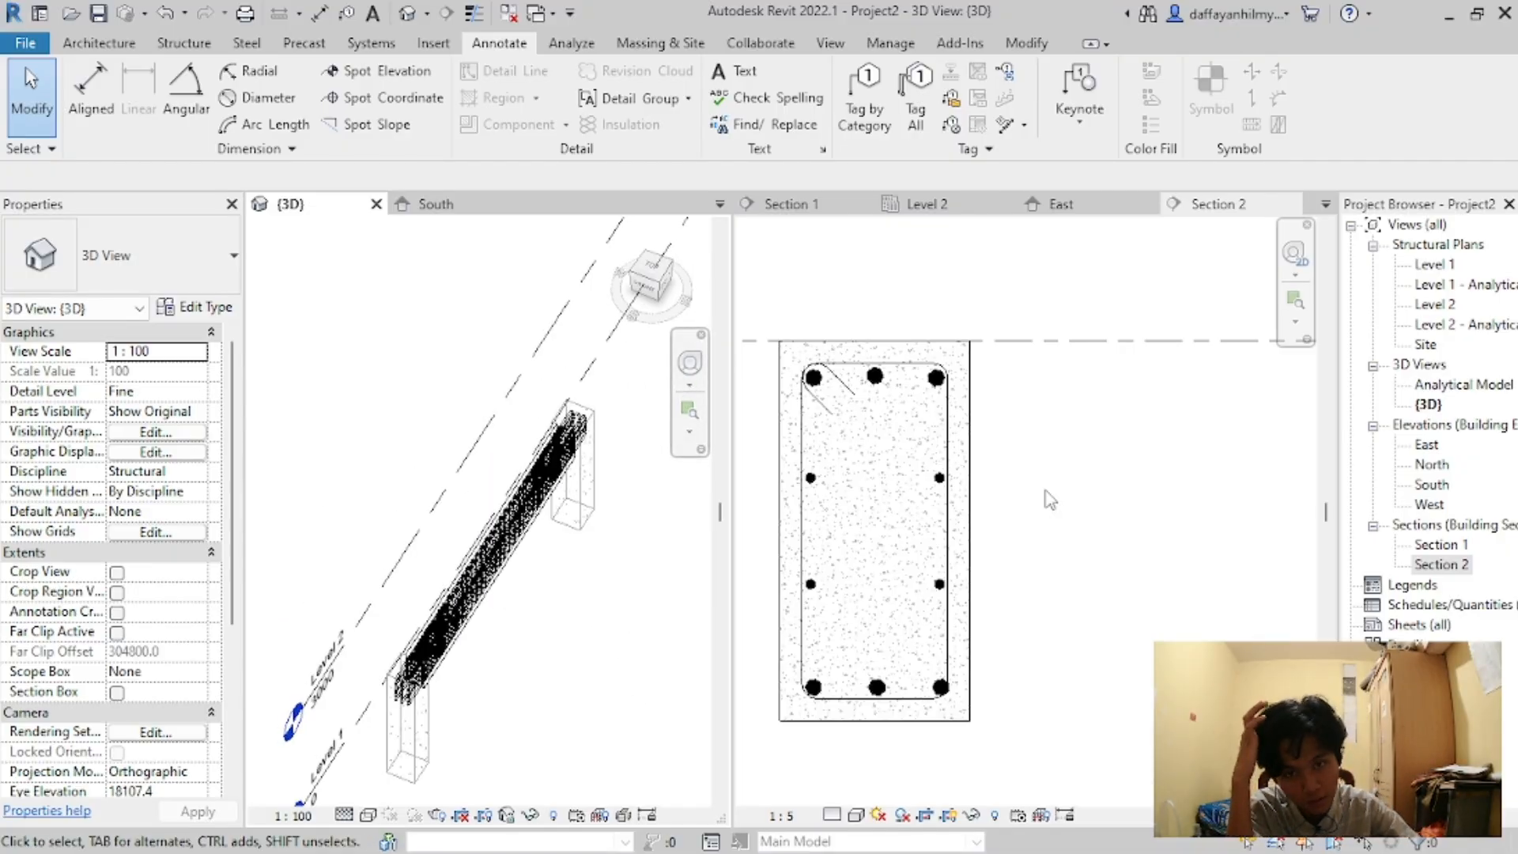
{"action": "scroll", "coordinate": [550, 628], "scroll_direction": "up", "scroll_amount": 5}
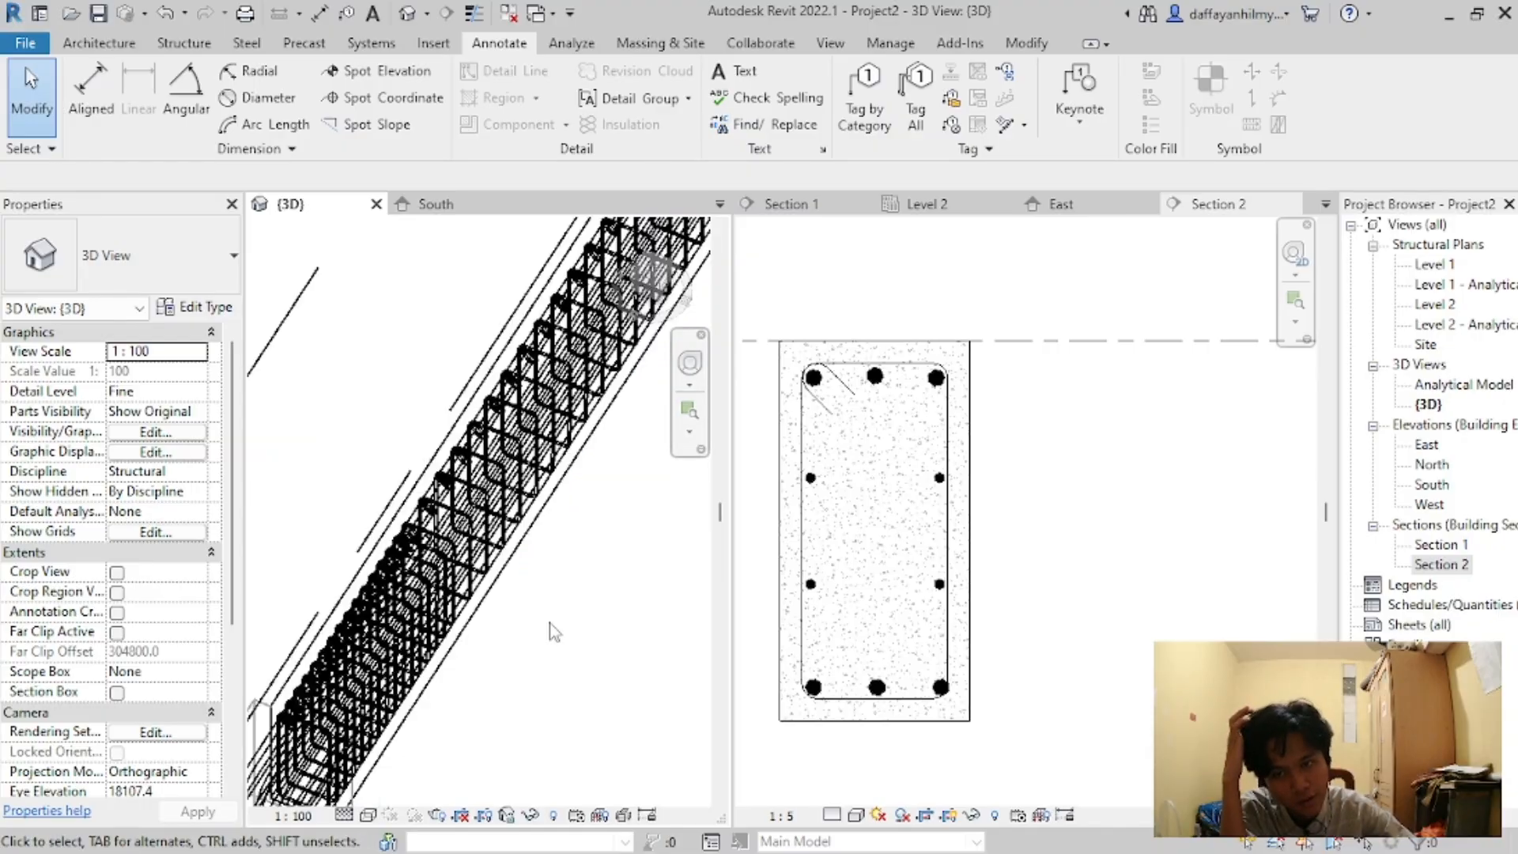
{"action": "middle_click_drag", "start_coordinate": [546, 629], "coordinate": [470, 722], "text": "shift"}
{"action": "scroll", "coordinate": [411, 474], "scroll_direction": "up", "scroll_amount": 5}
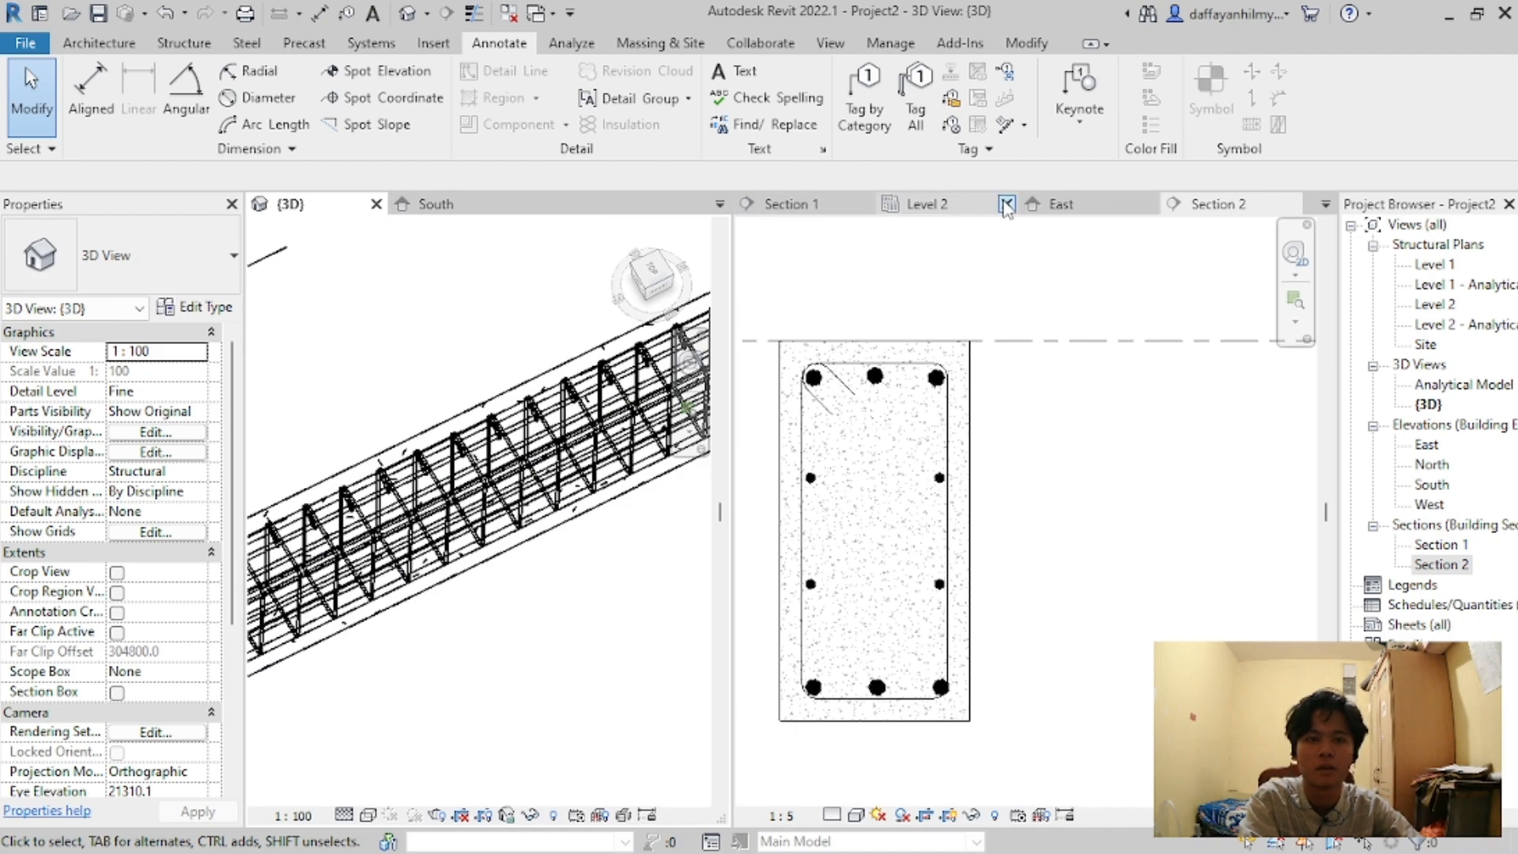
Step: Inspect the beam's stirrup layout, section markers and column ends in the Level 2 structural plan
{"action": "left_click", "coordinate": [894, 203]}
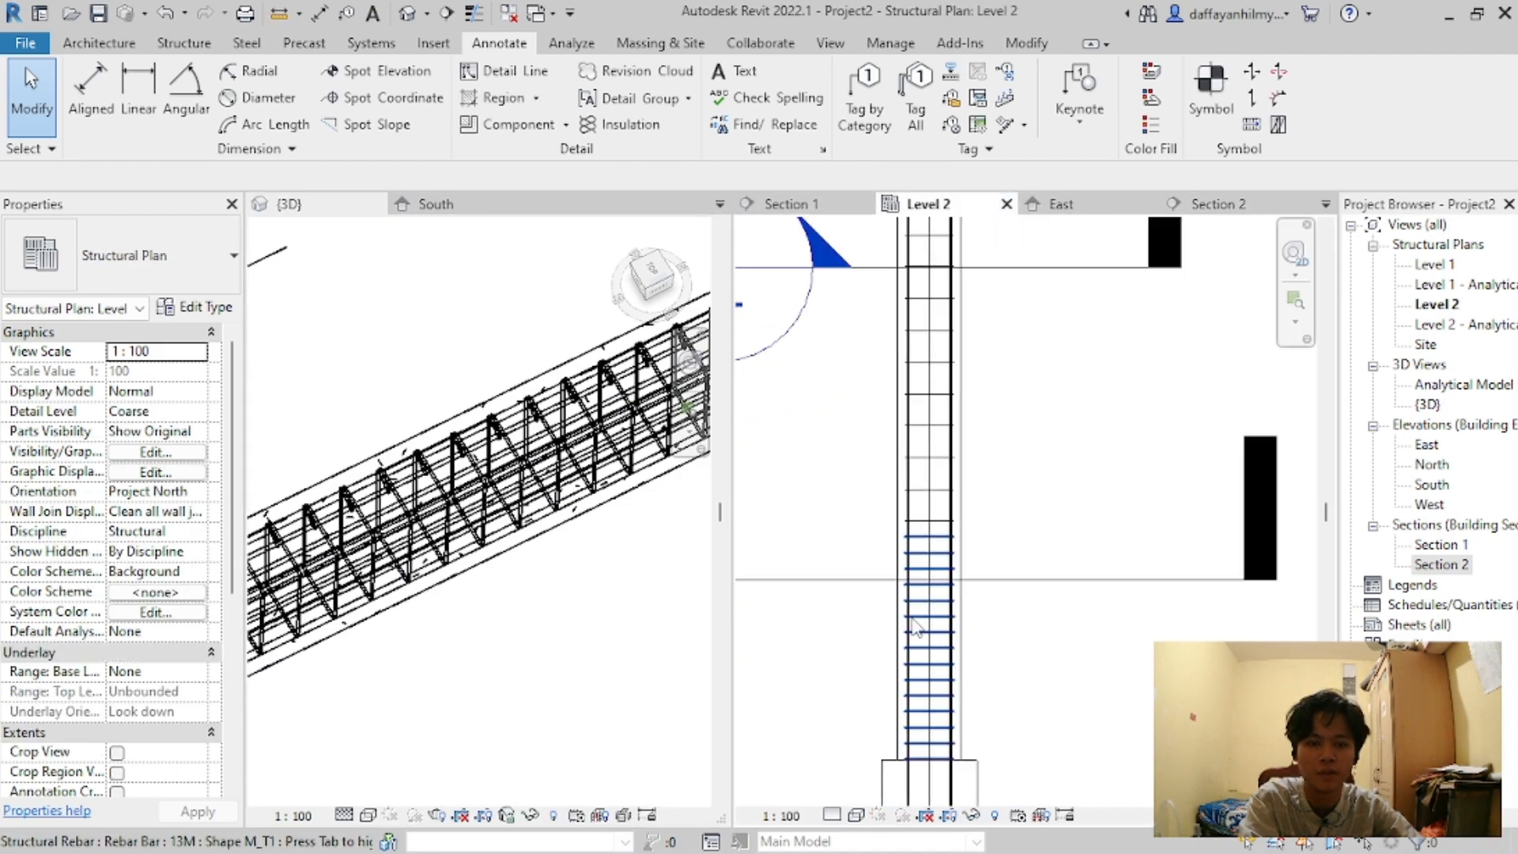
{"action": "scroll", "coordinate": [914, 627], "scroll_direction": "down", "scroll_amount": 2}
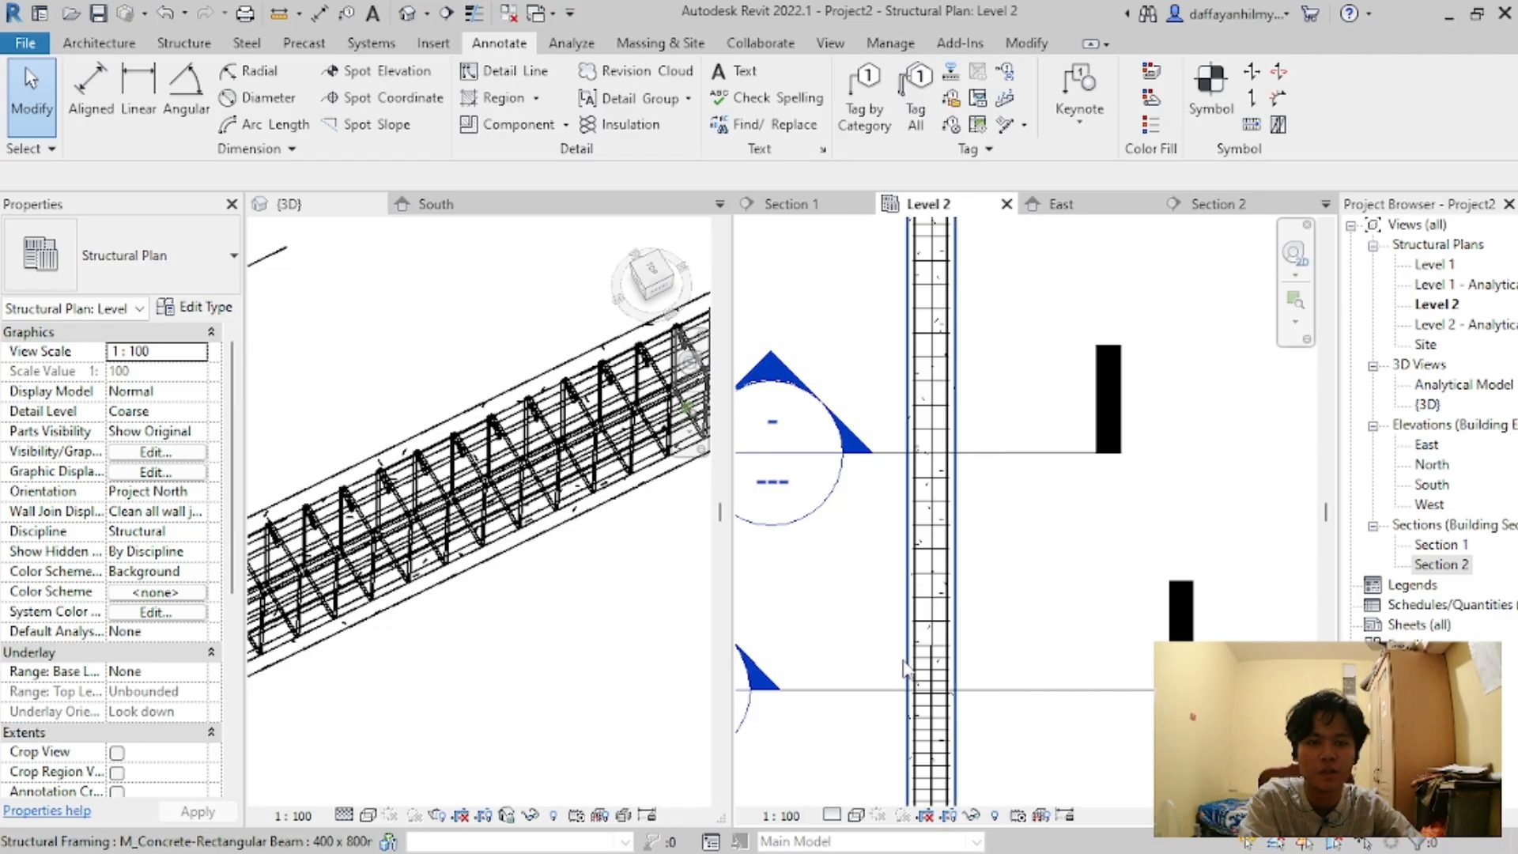
{"action": "scroll", "coordinate": [941, 505], "scroll_direction": "down", "scroll_amount": 2}
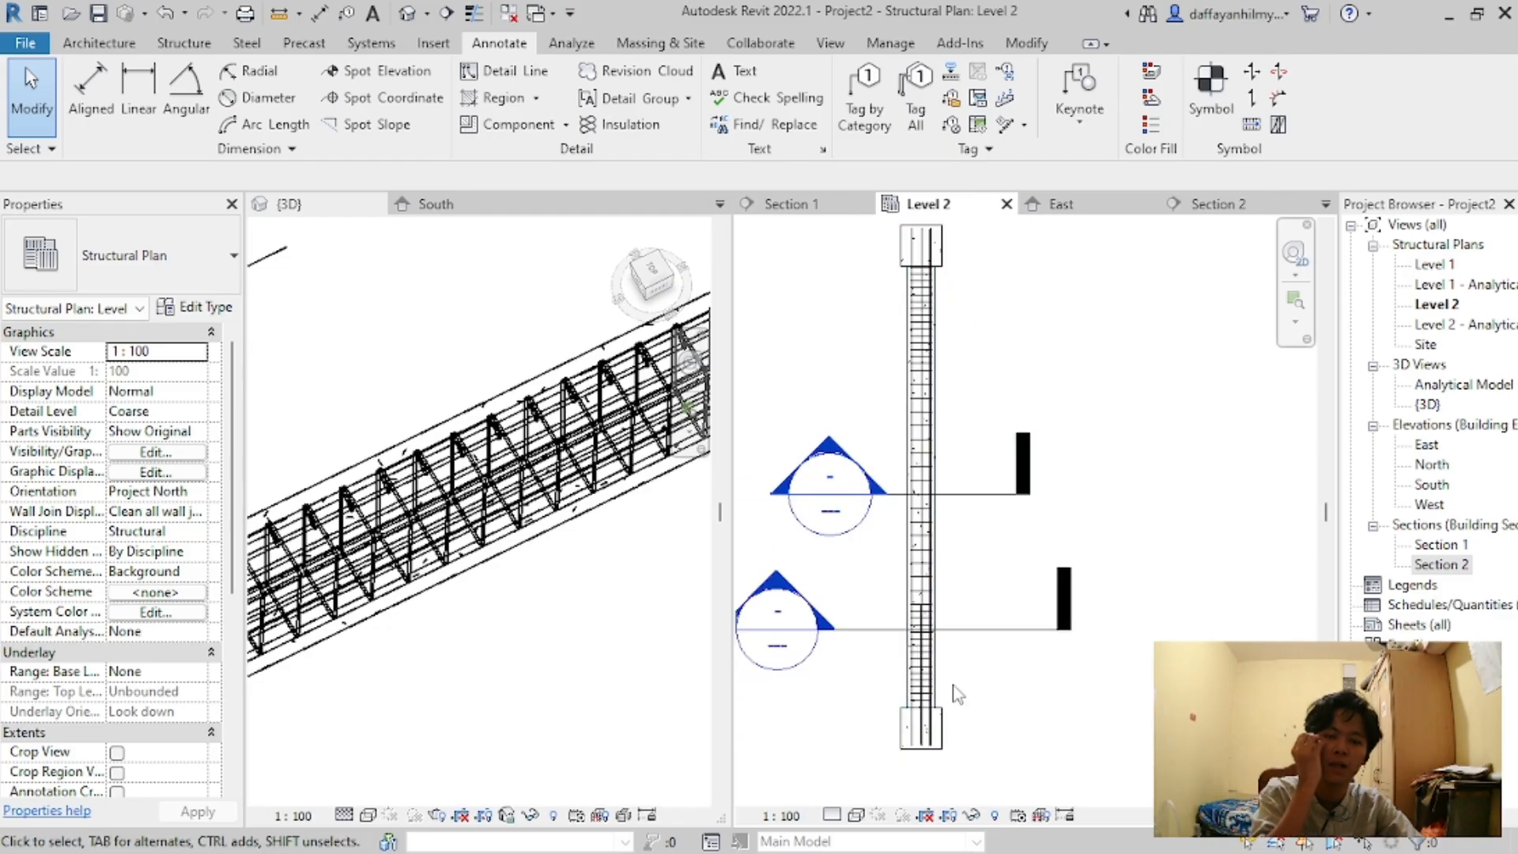
{"action": "scroll", "coordinate": [900, 726], "scroll_direction": "up", "scroll_amount": 2}
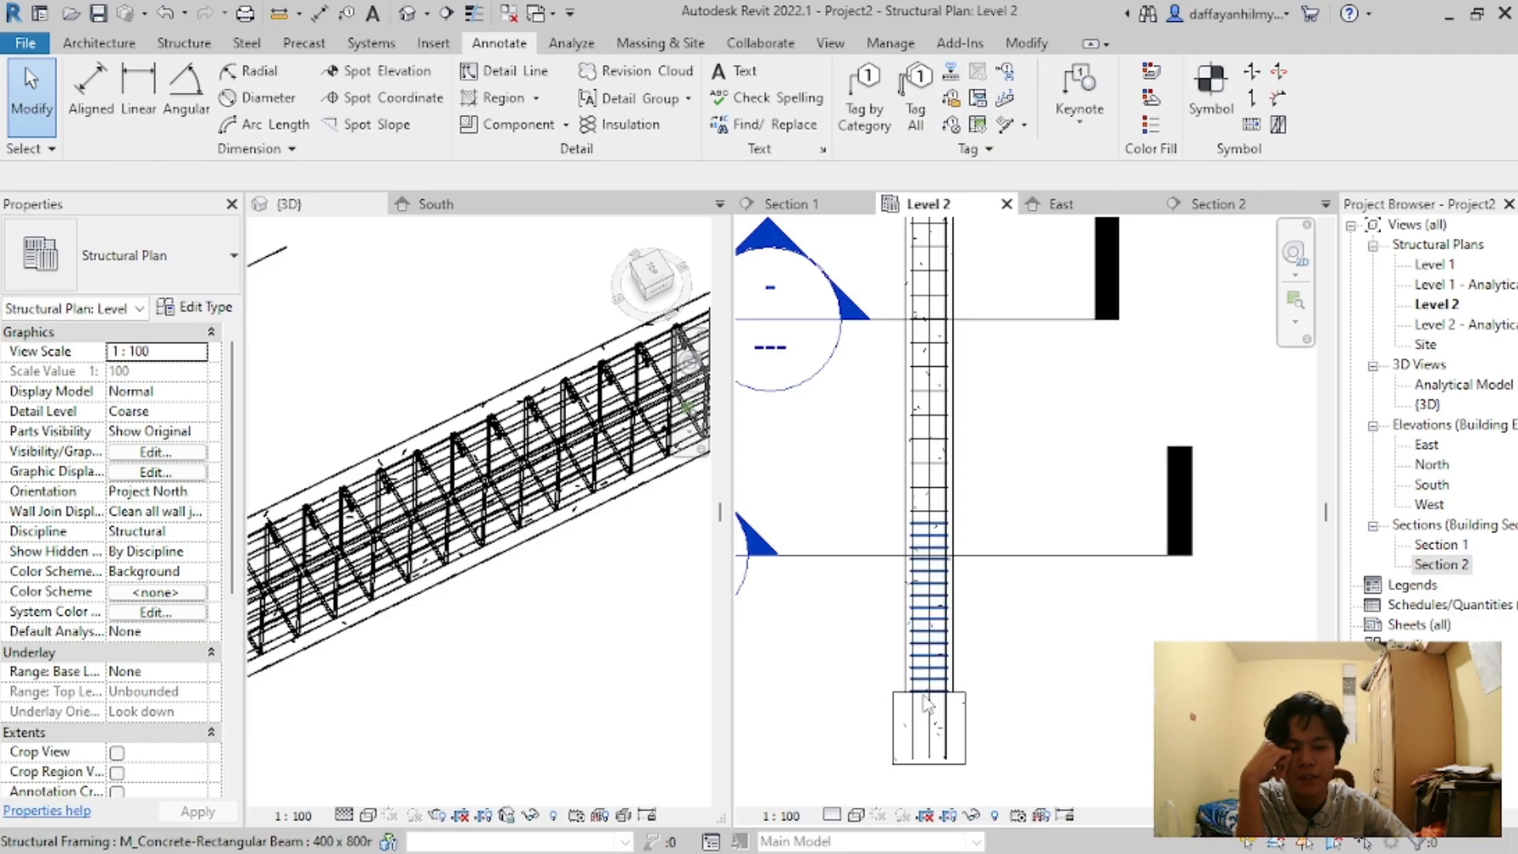
{"action": "scroll", "coordinate": [898, 633], "scroll_direction": "down", "scroll_amount": 4}
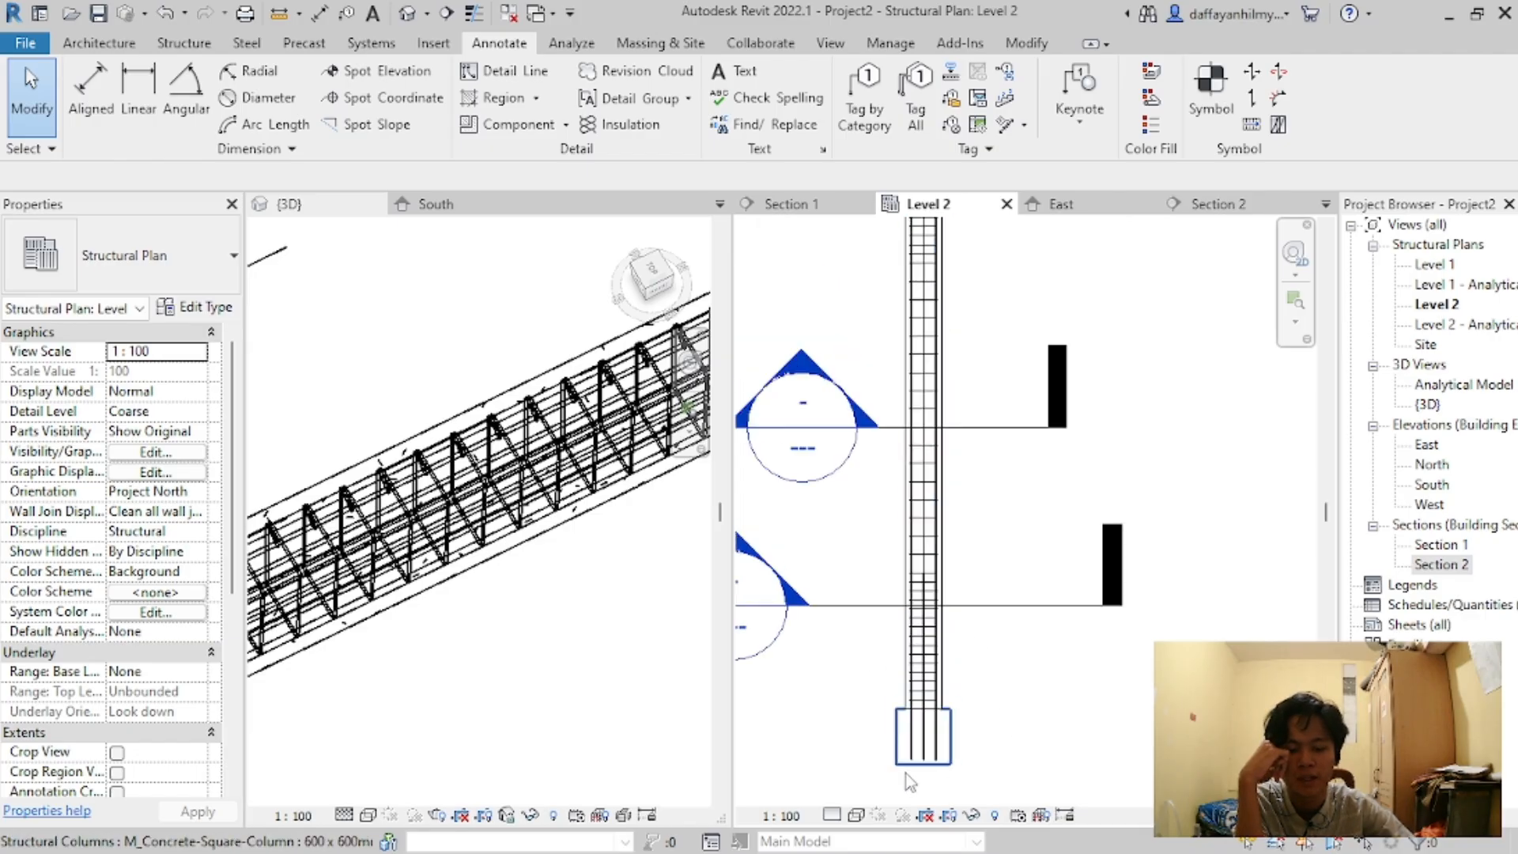
{"action": "scroll", "coordinate": [925, 272], "scroll_direction": "up", "scroll_amount": 4}
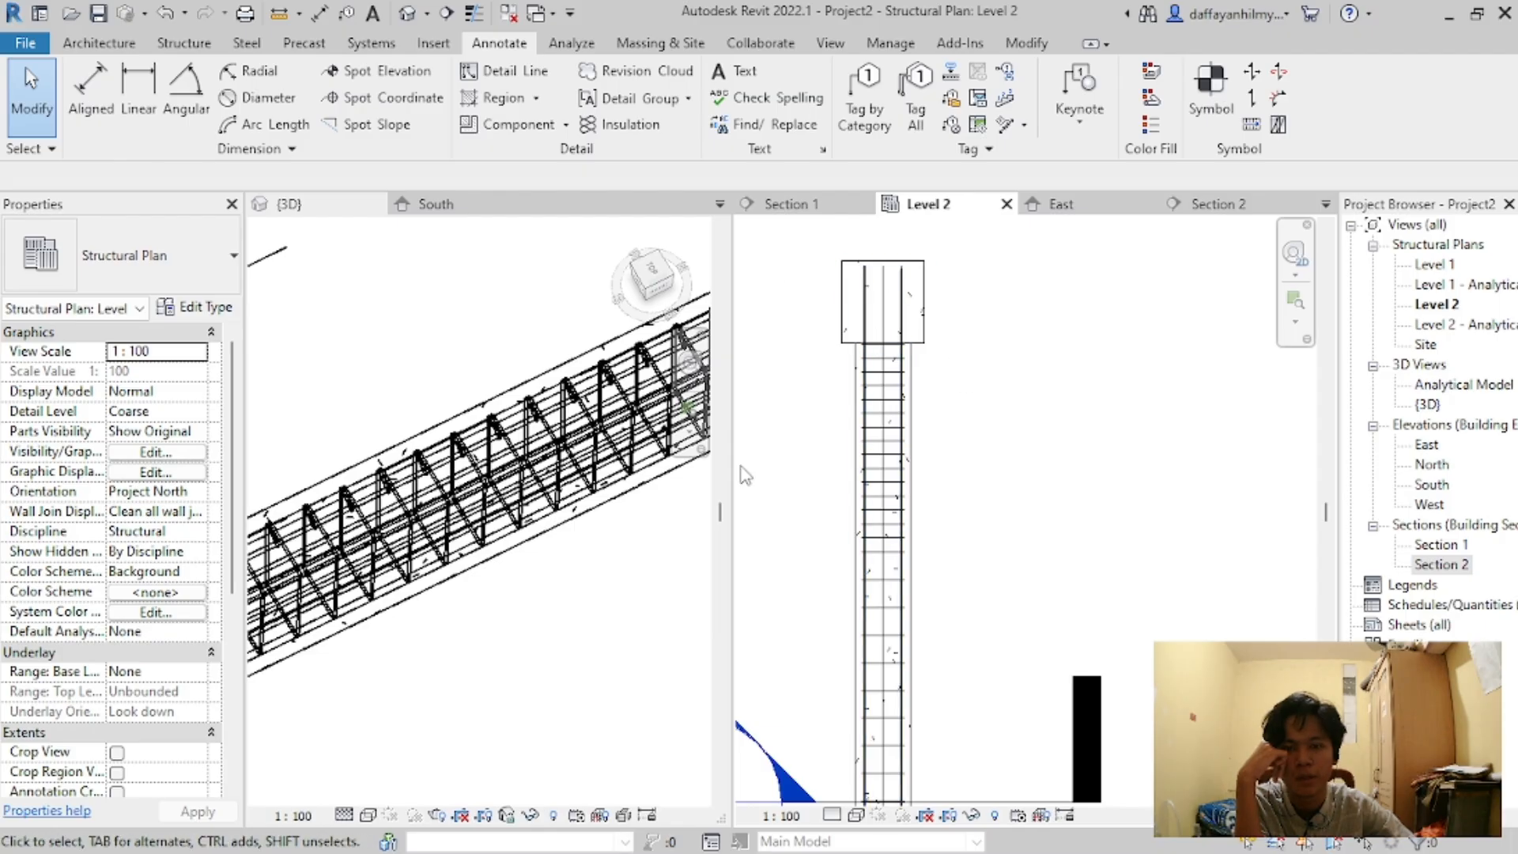
{"action": "scroll", "coordinate": [366, 575], "scroll_direction": "down", "scroll_amount": 6}
{"action": "scroll", "coordinate": [365, 575], "scroll_direction": "up", "scroll_amount": 3}
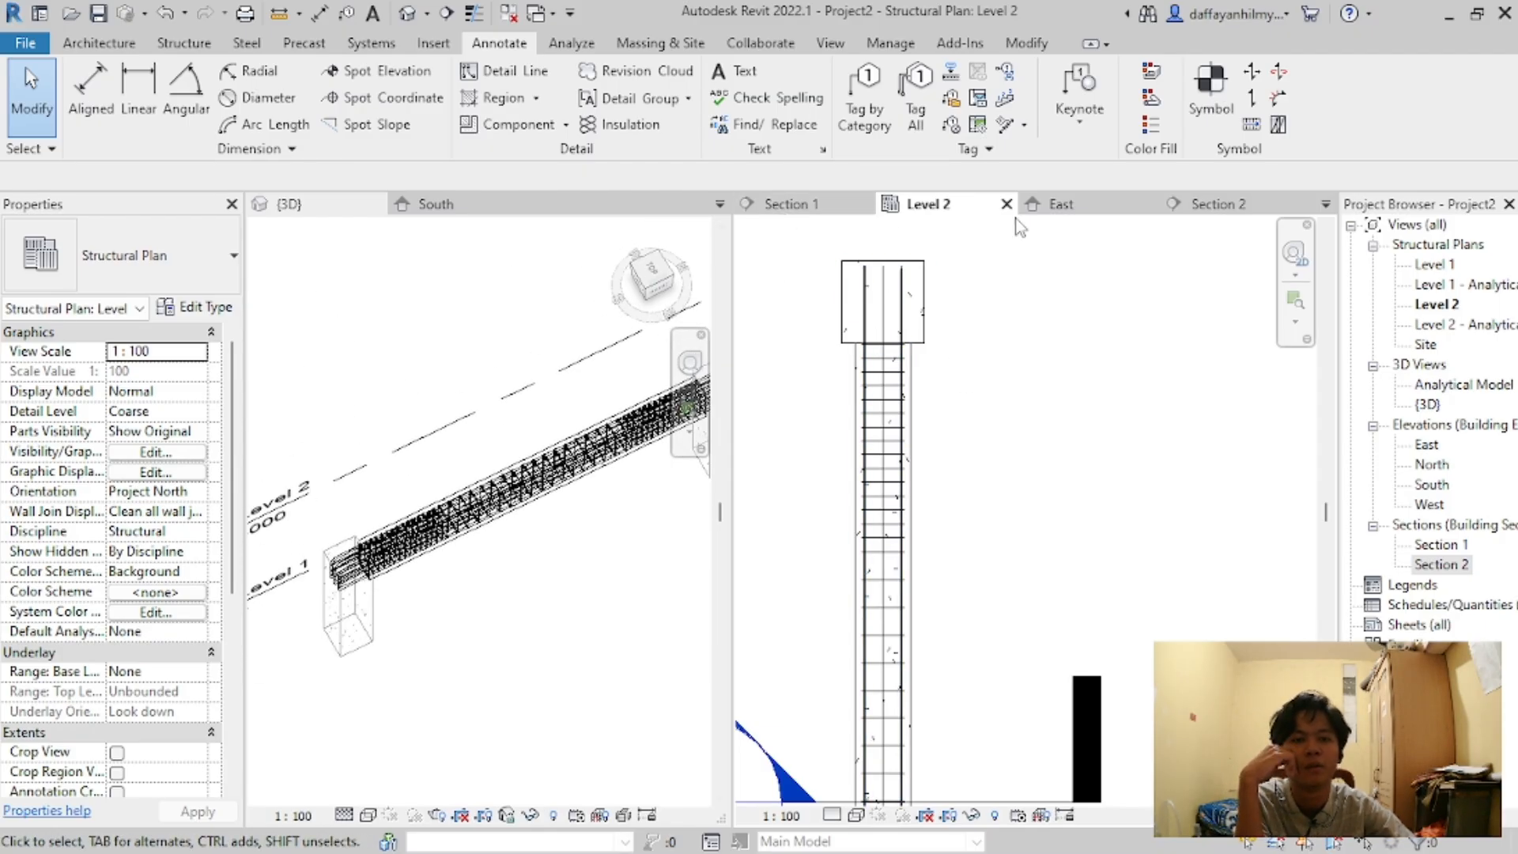
Step: Review the beam reinforcement in the East and South elevations, and return to the {3D} view for a closer look
{"action": "left_click", "coordinate": [1043, 205]}
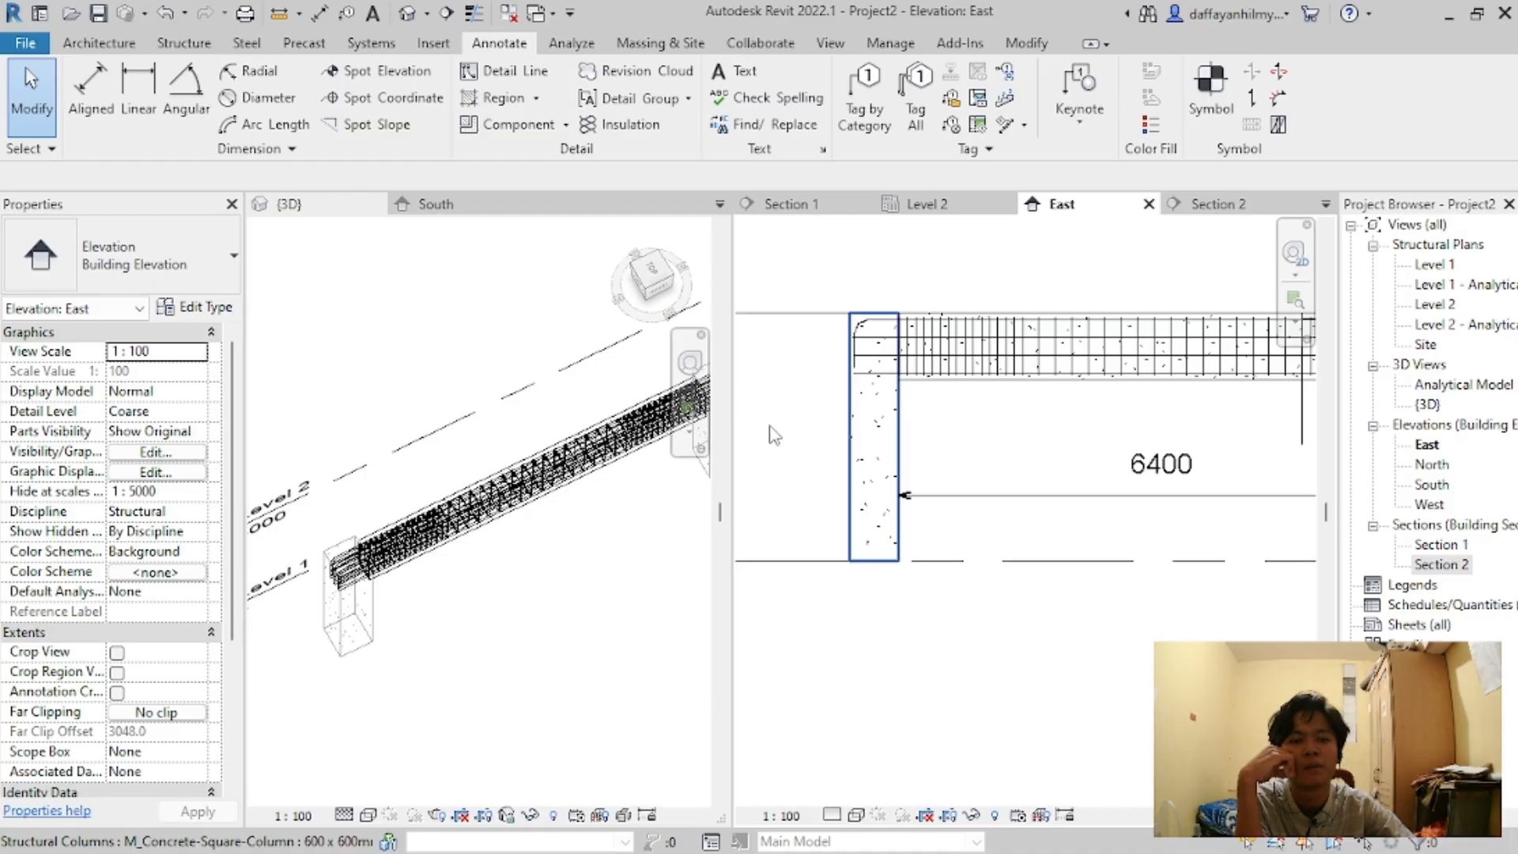
{"action": "scroll", "coordinate": [917, 382], "scroll_direction": "down", "scroll_amount": 4}
{"action": "scroll", "coordinate": [963, 368], "scroll_direction": "up", "scroll_amount": 4}
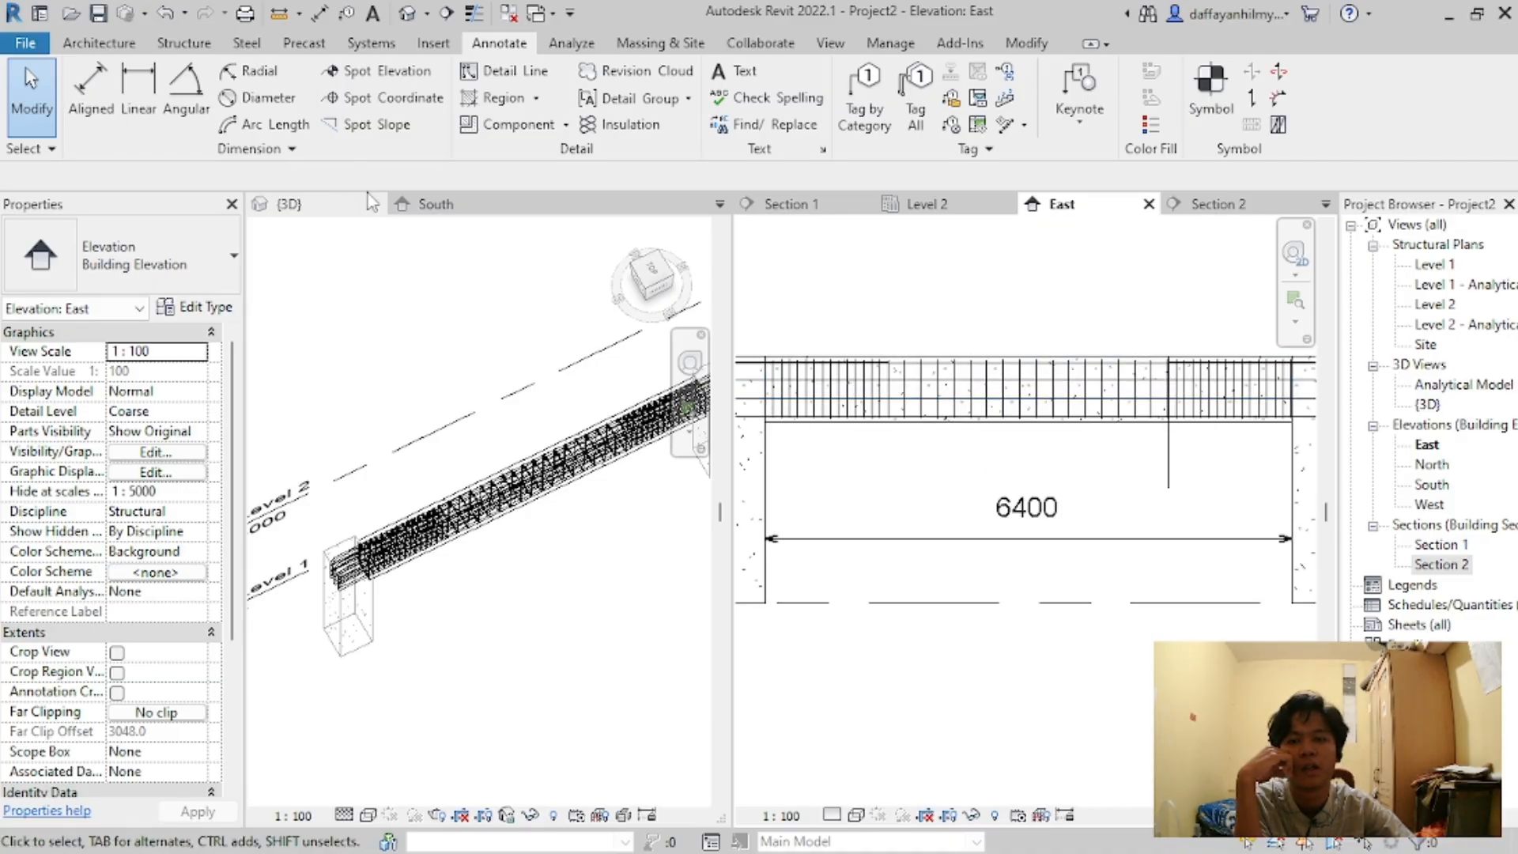
{"action": "left_click", "coordinate": [431, 203]}
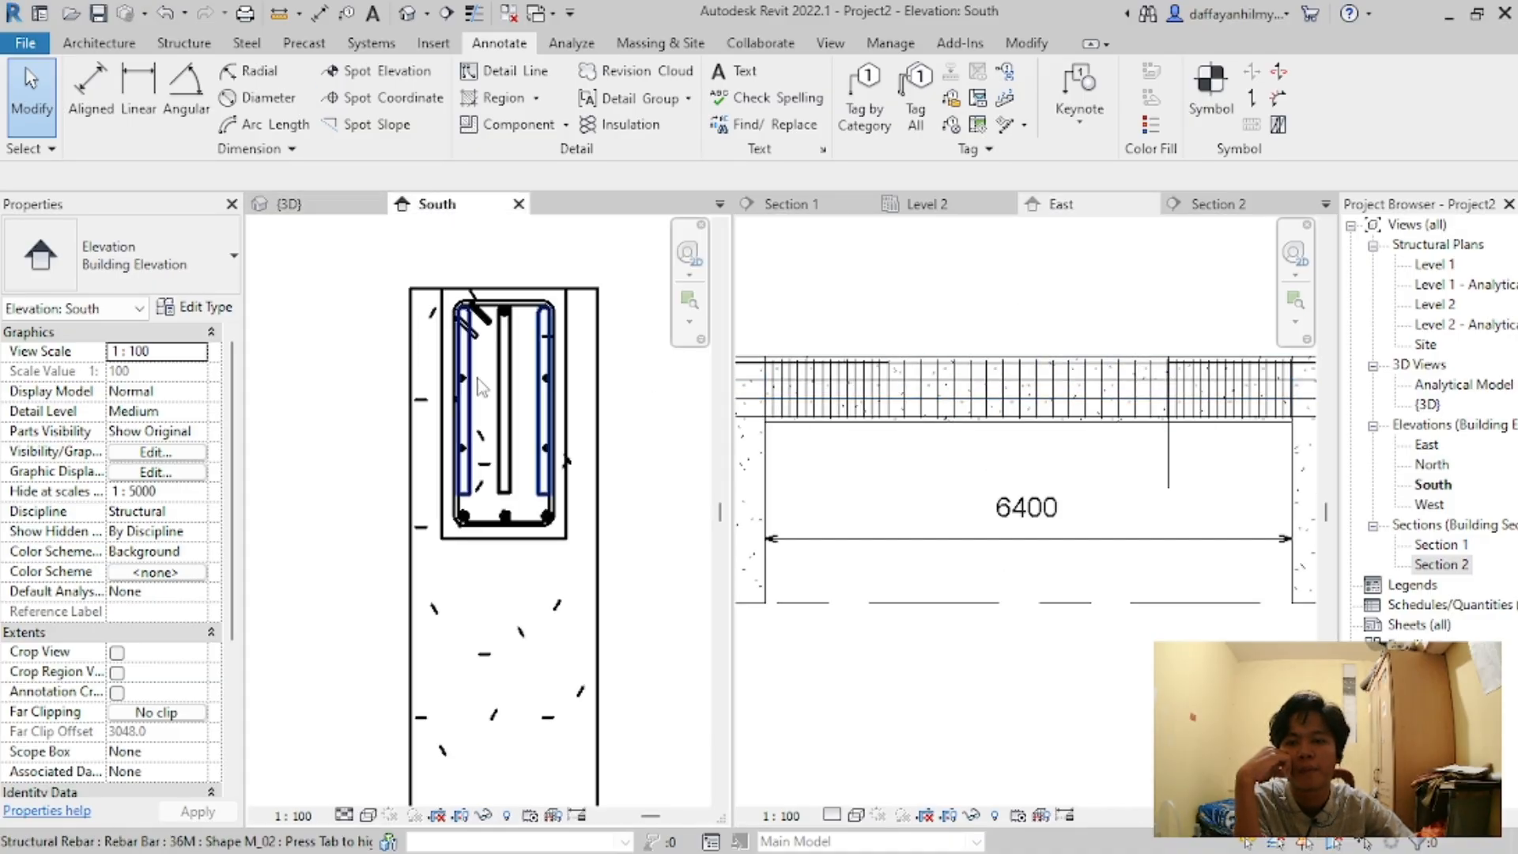
{"action": "left_click", "coordinate": [288, 204]}
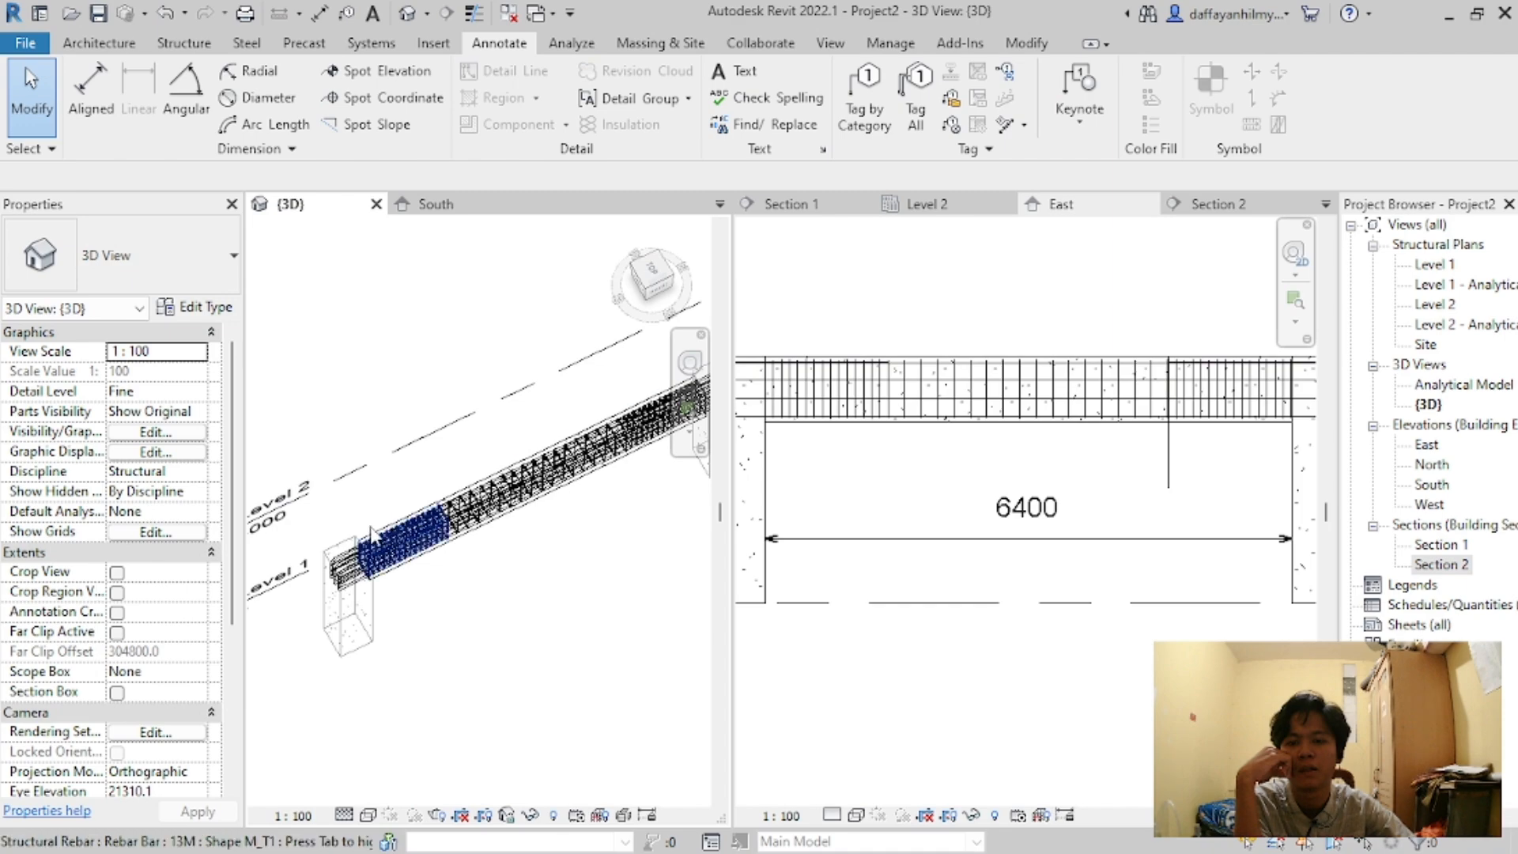
{"action": "scroll", "coordinate": [357, 531], "scroll_direction": "down", "scroll_amount": 3}
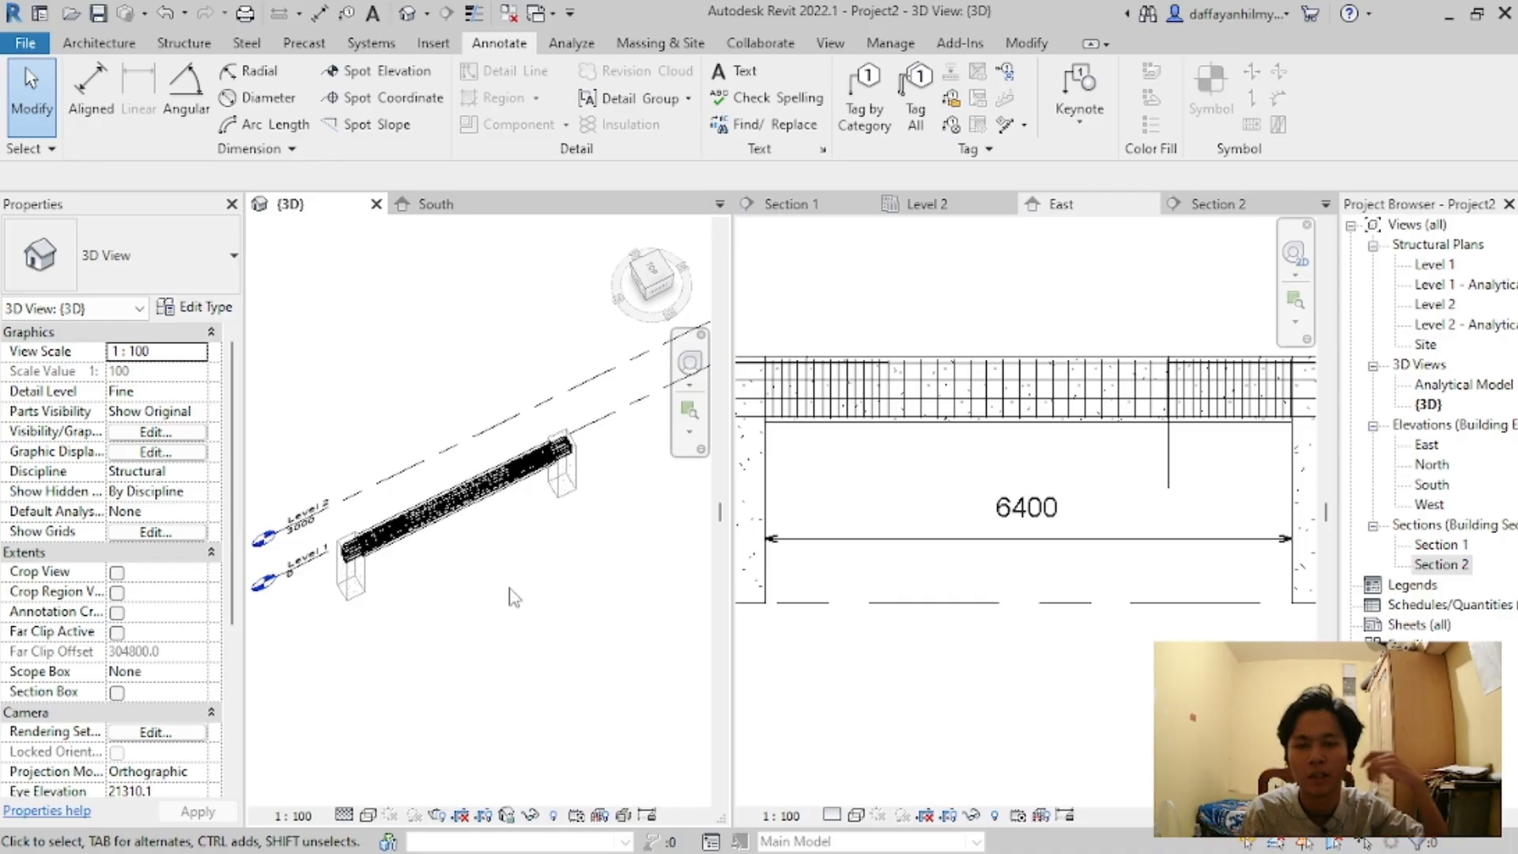
{"action": "scroll", "coordinate": [518, 553], "scroll_direction": "up", "scroll_amount": 2}
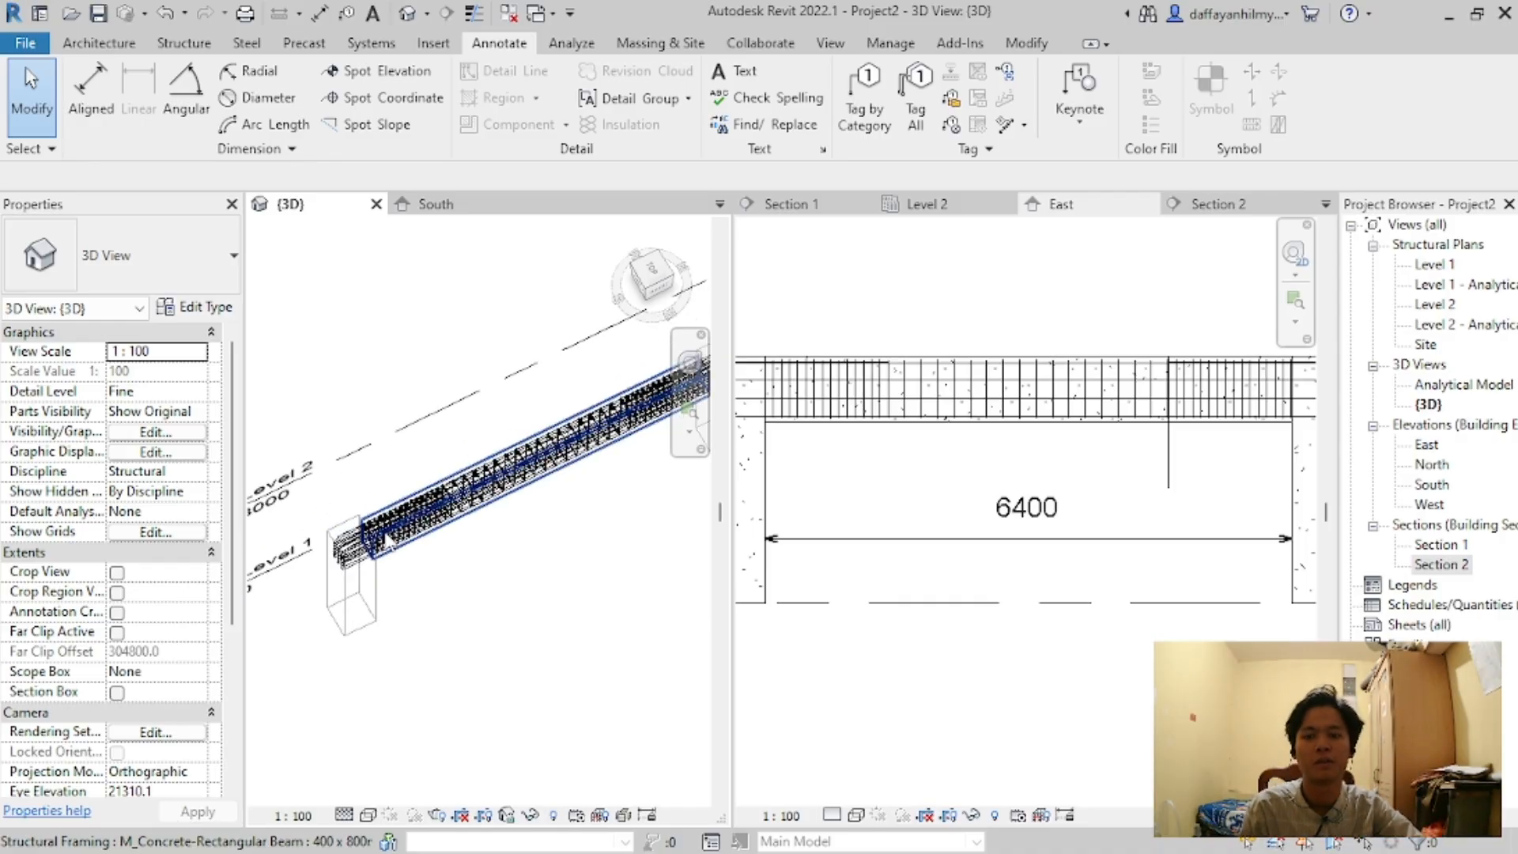
{"action": "scroll", "coordinate": [536, 501], "scroll_direction": "up", "scroll_amount": 2}
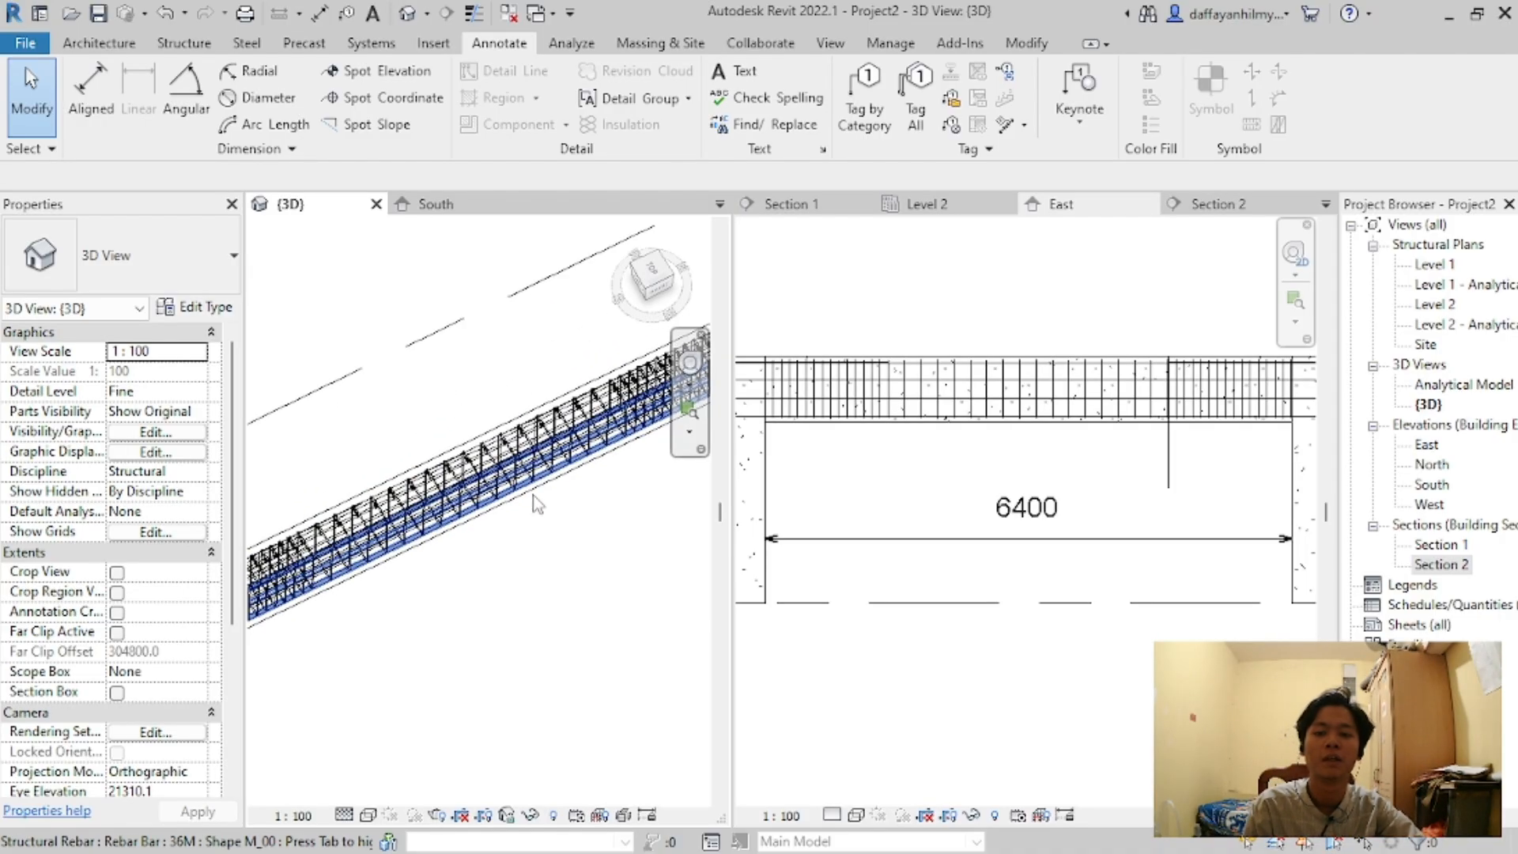
{"action": "scroll", "coordinate": [500, 518], "scroll_direction": "up", "scroll_amount": 3}
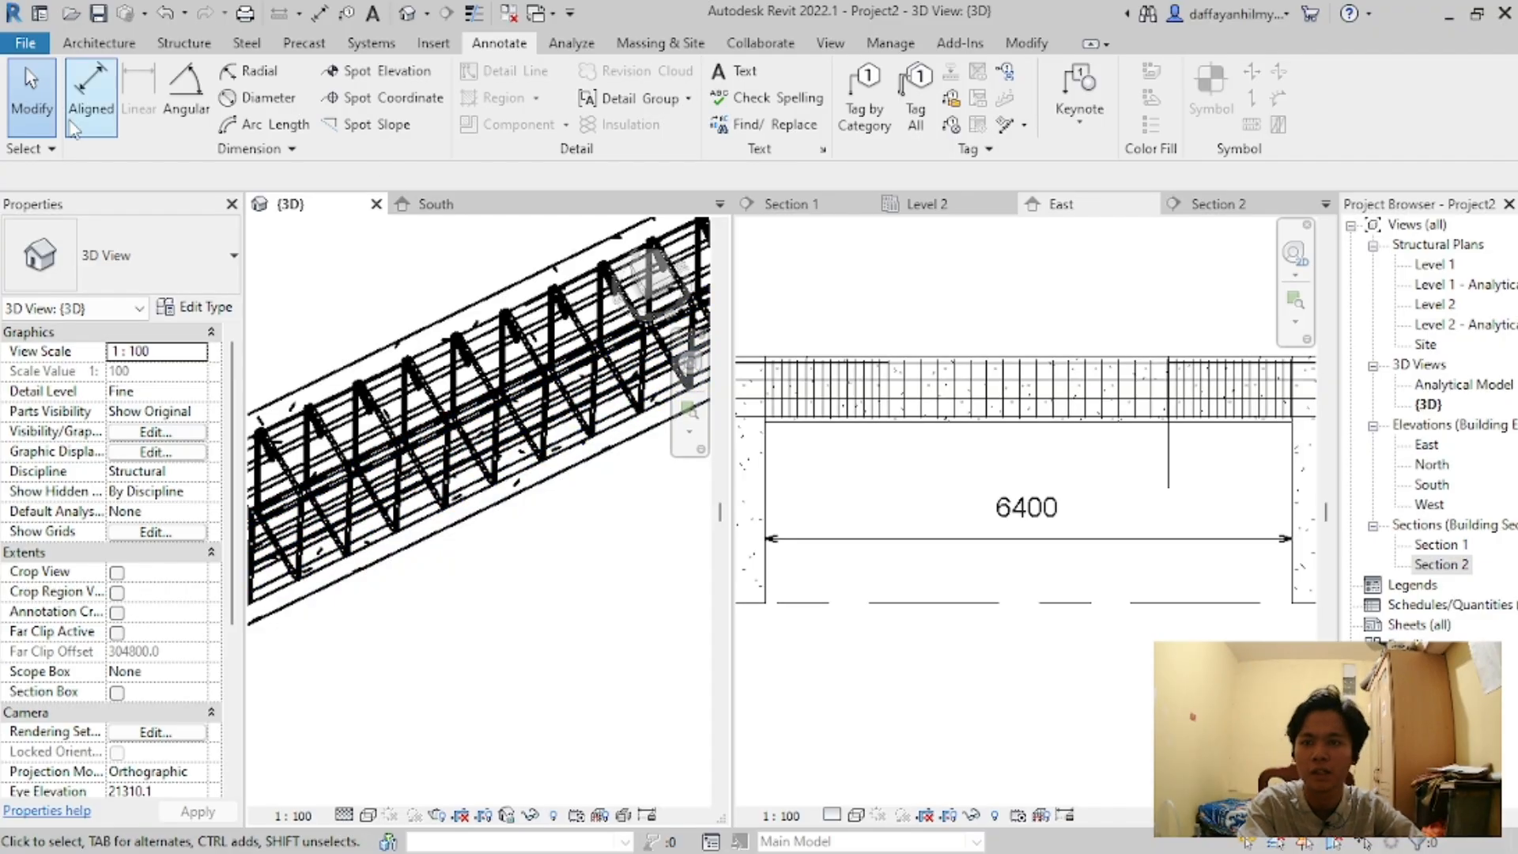
Step: Save the project as "penempatan tulangan balok" in the BIM folder on drive D
{"action": "left_click", "coordinate": [98, 15]}
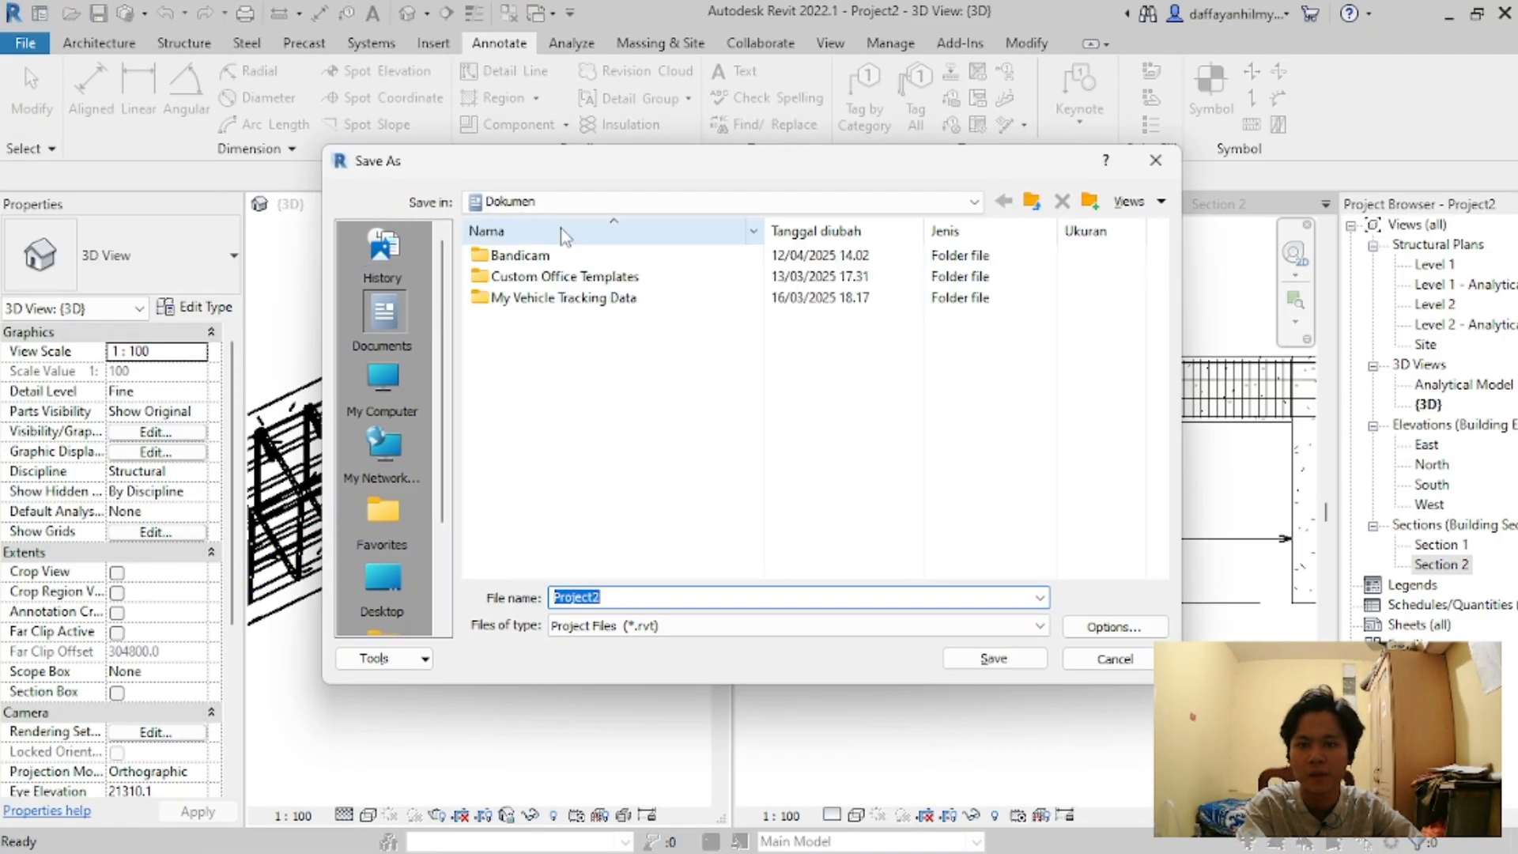
{"action": "left_click", "coordinate": [559, 203]}
{"action": "left_click", "coordinate": [573, 331]}
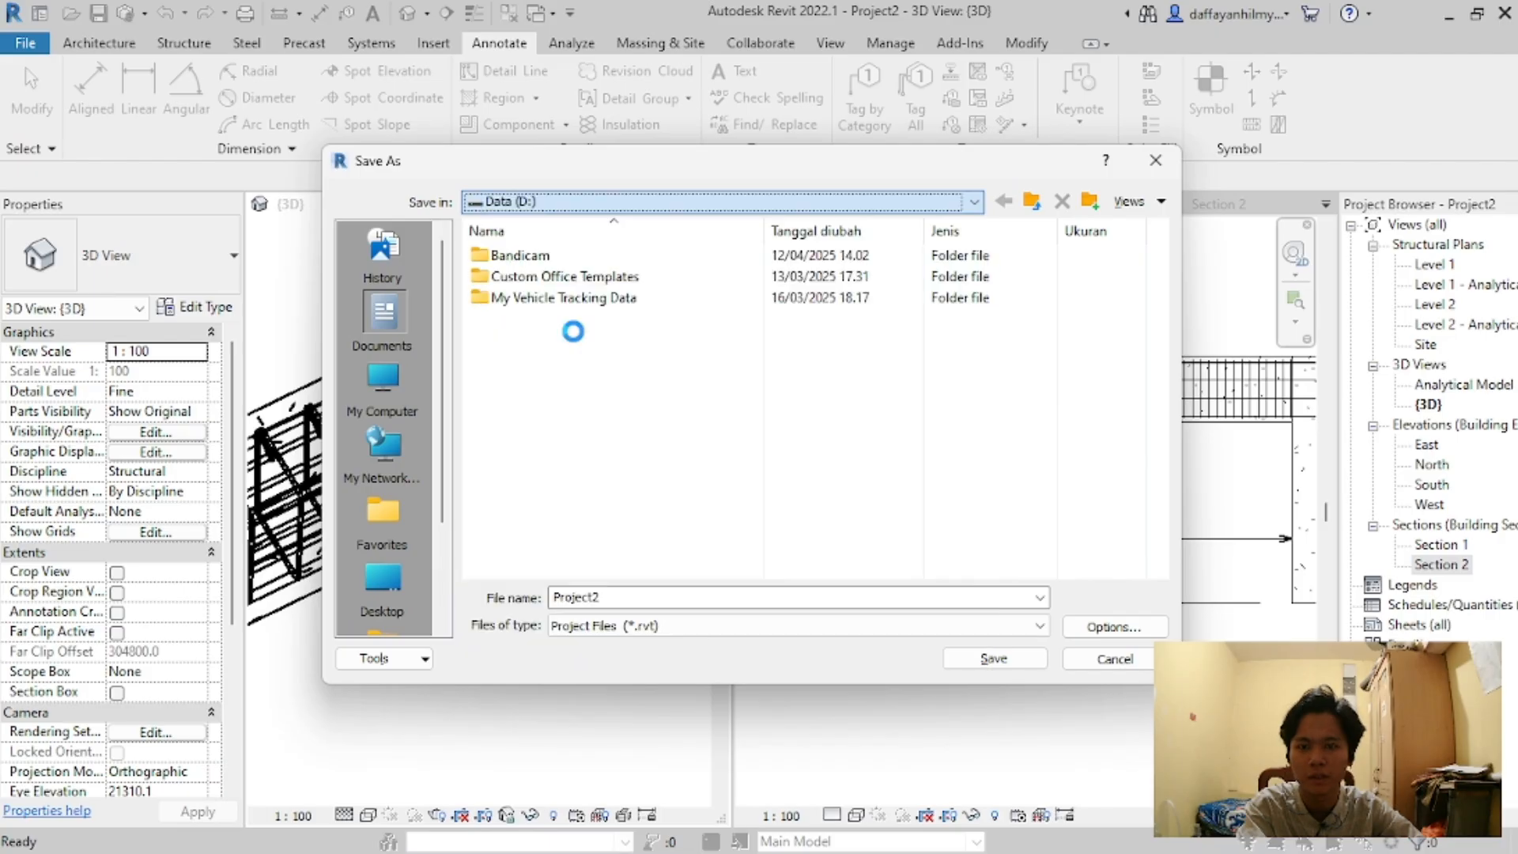
{"action": "double_click", "coordinate": [522, 382]}
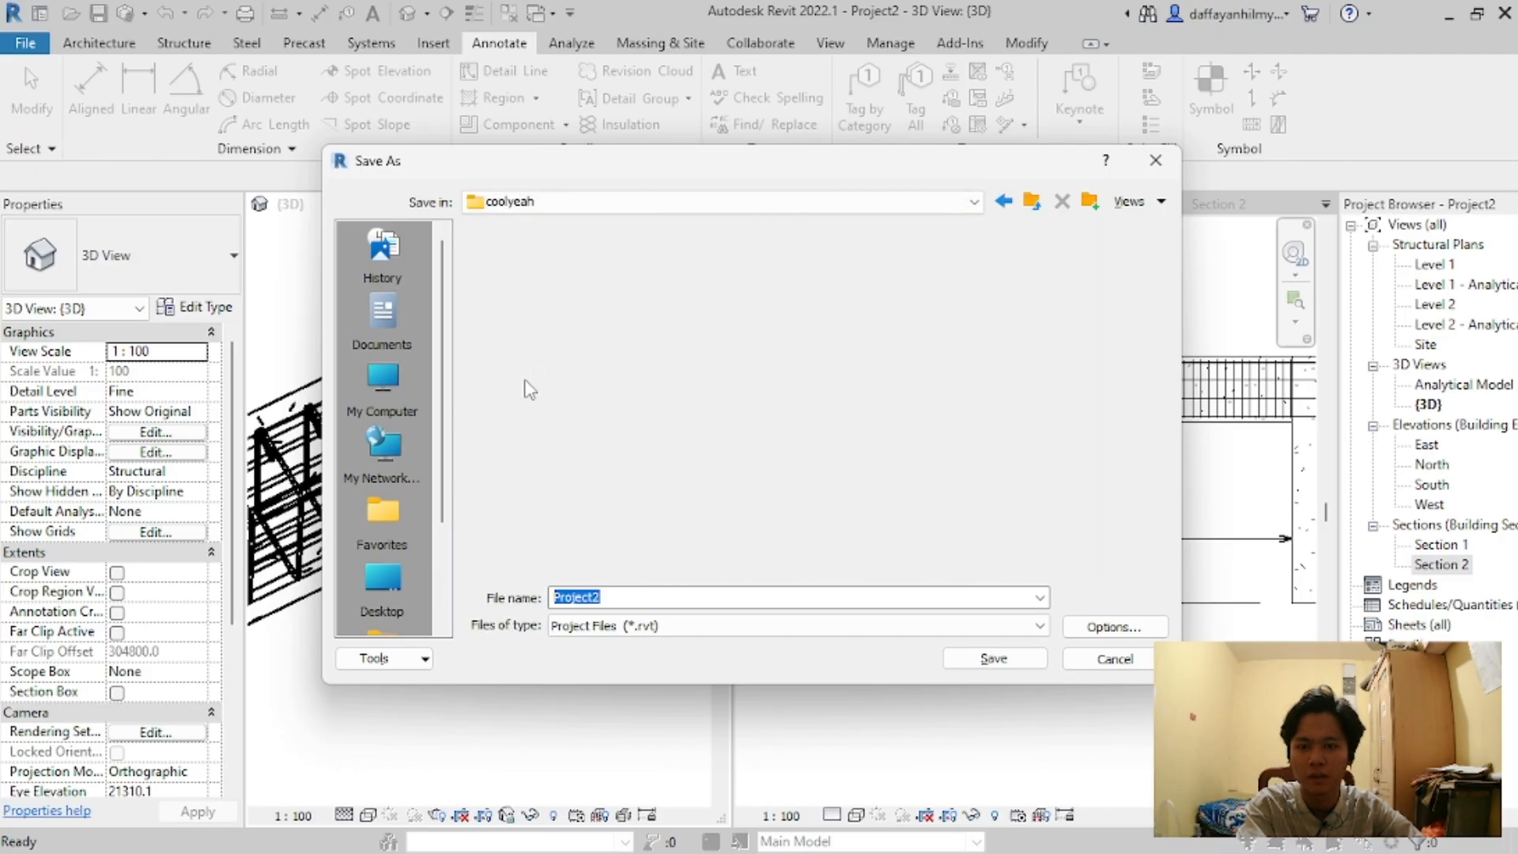
{"action": "double_click", "coordinate": [508, 445]}
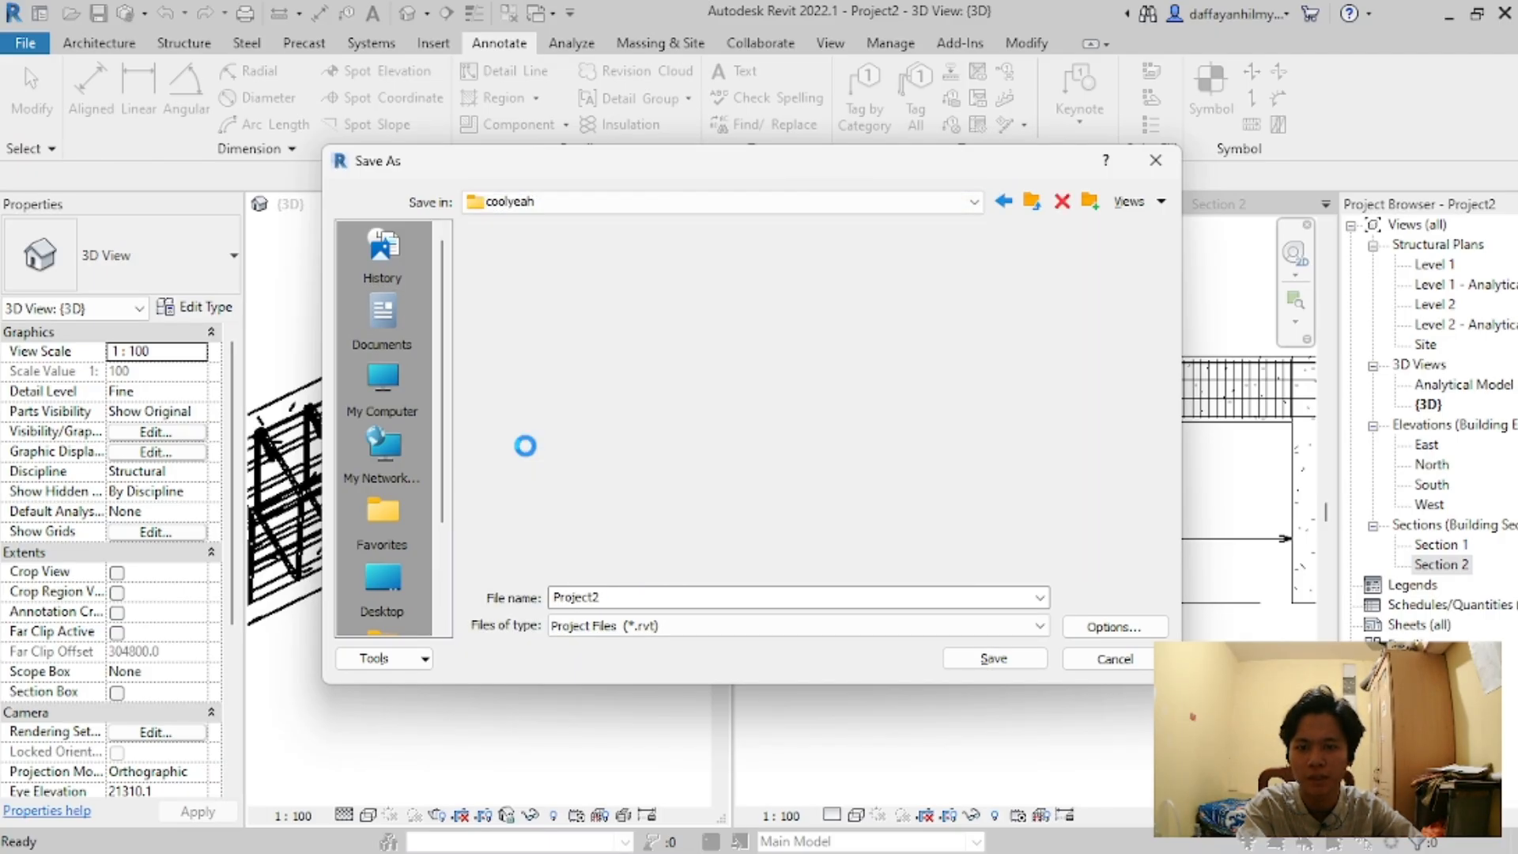
{"action": "double_click", "coordinate": [506, 255]}
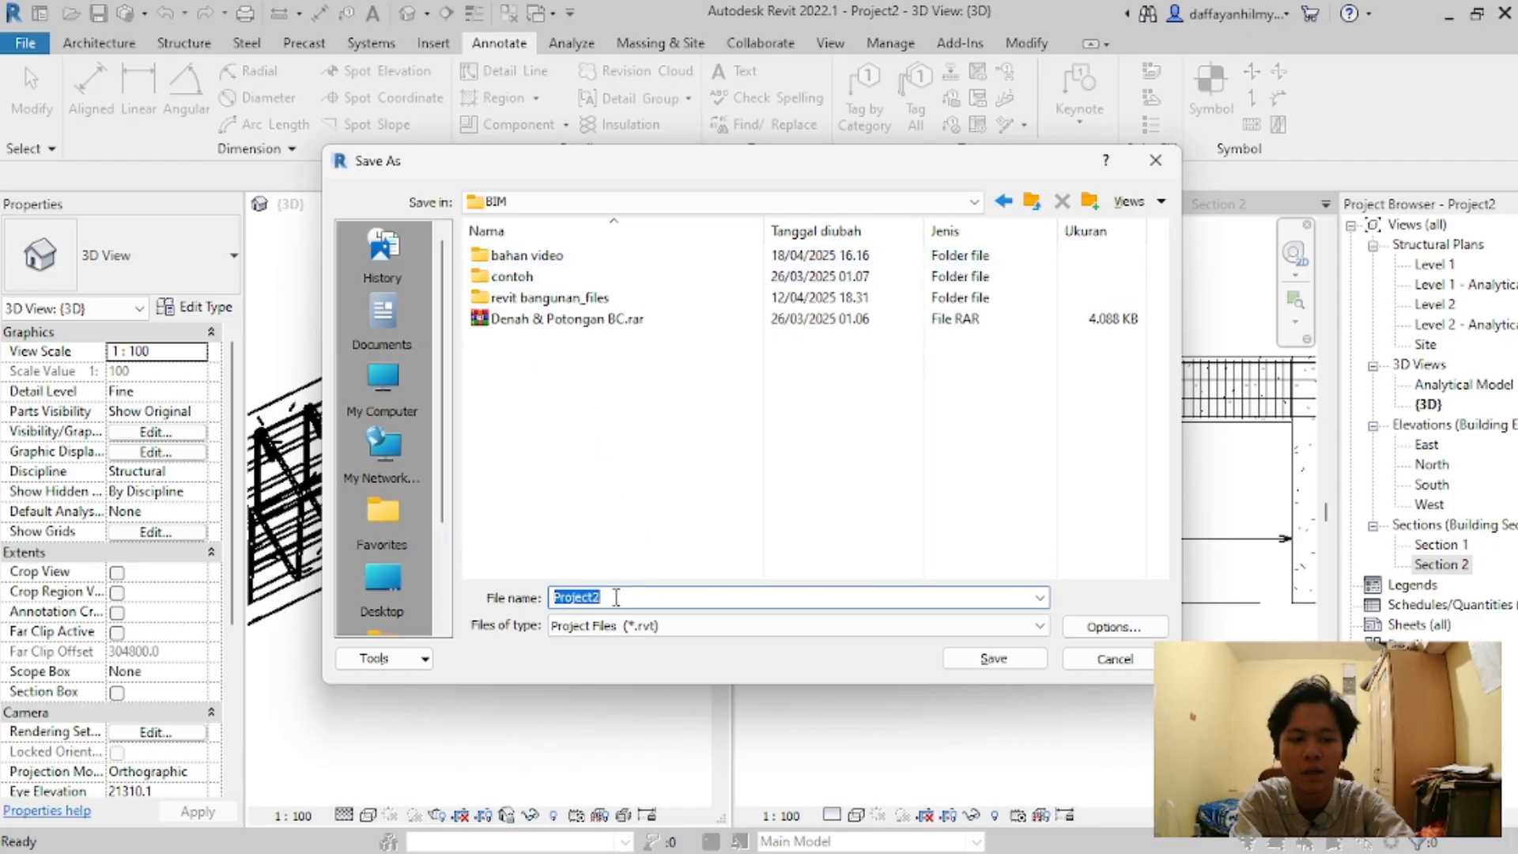
{"action": "type", "text": "peme"}
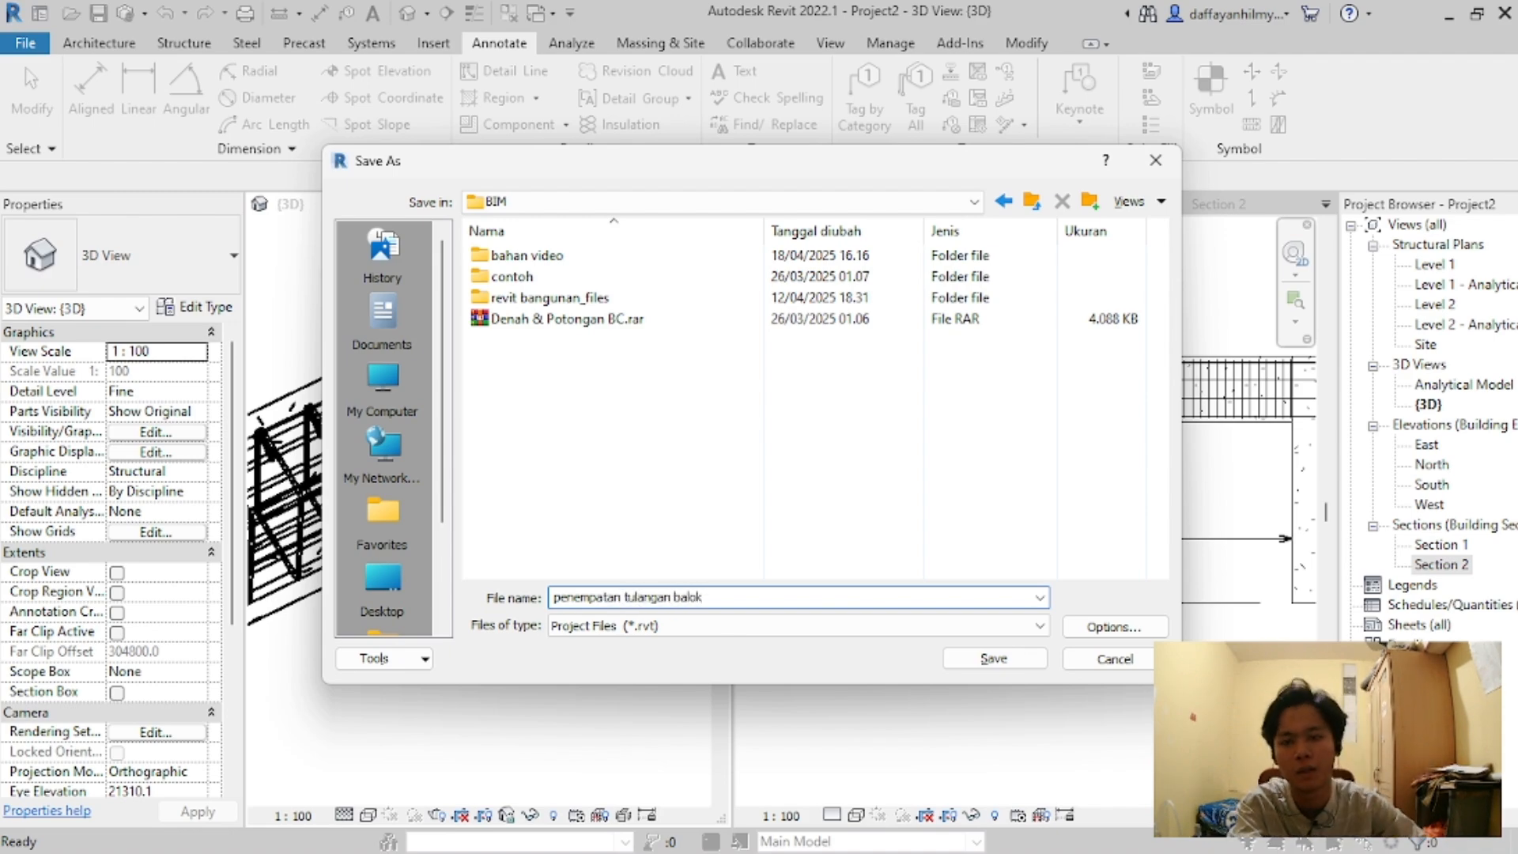
{"action": "left_click", "coordinate": [994, 660]}
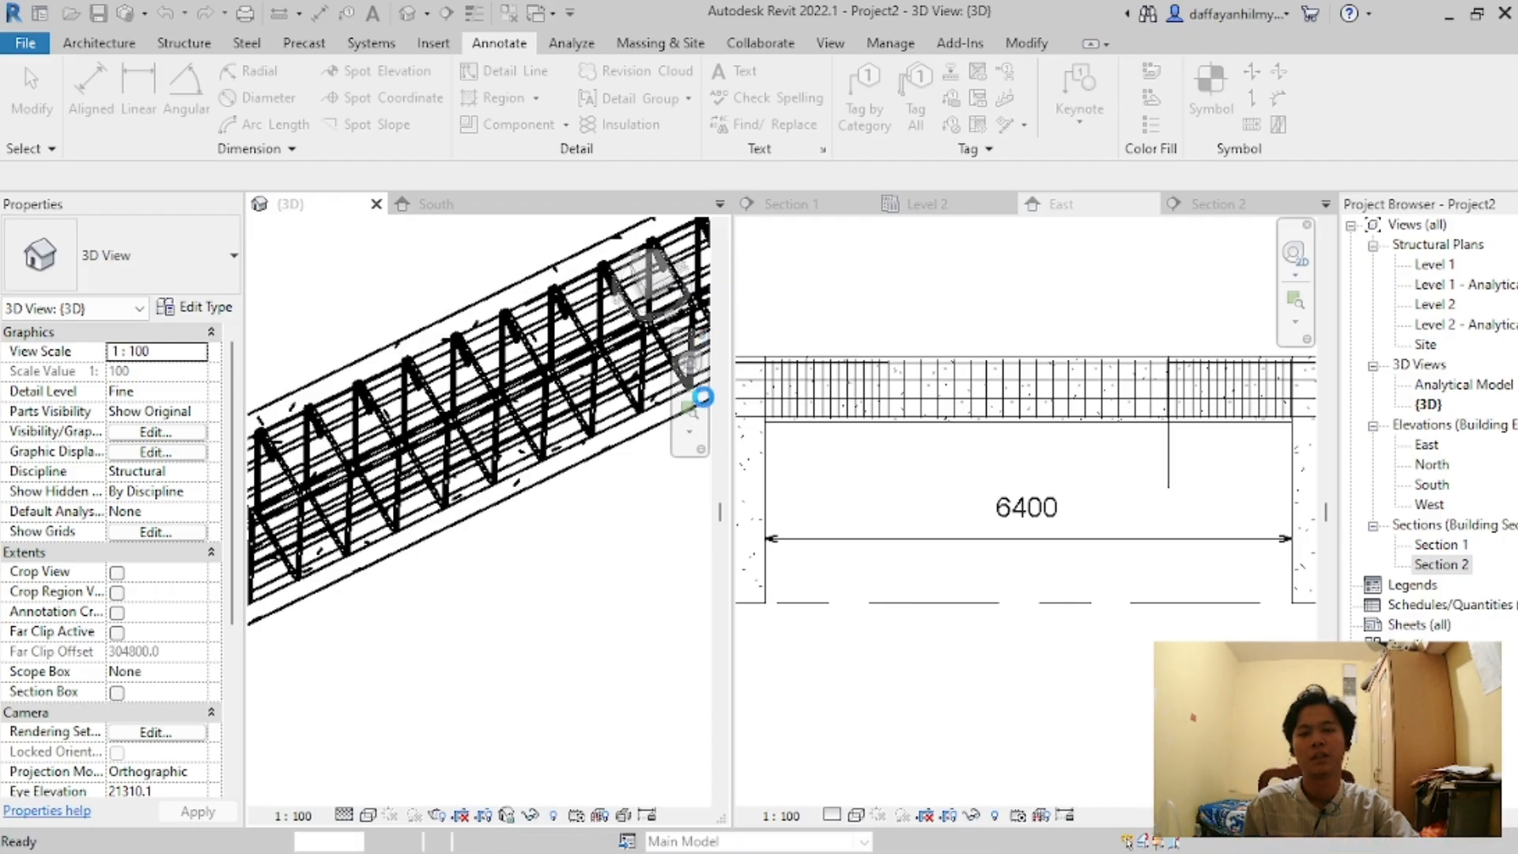
Step: Compare the reinforced beam in the {3D} view with the reference image Tugas Penulangan Balok.JPG, returning to Revit
{"action": "scroll", "coordinate": [554, 490], "scroll_direction": "down", "scroll_amount": 5}
{"action": "scroll", "coordinate": [487, 526], "scroll_direction": "up", "scroll_amount": 3}
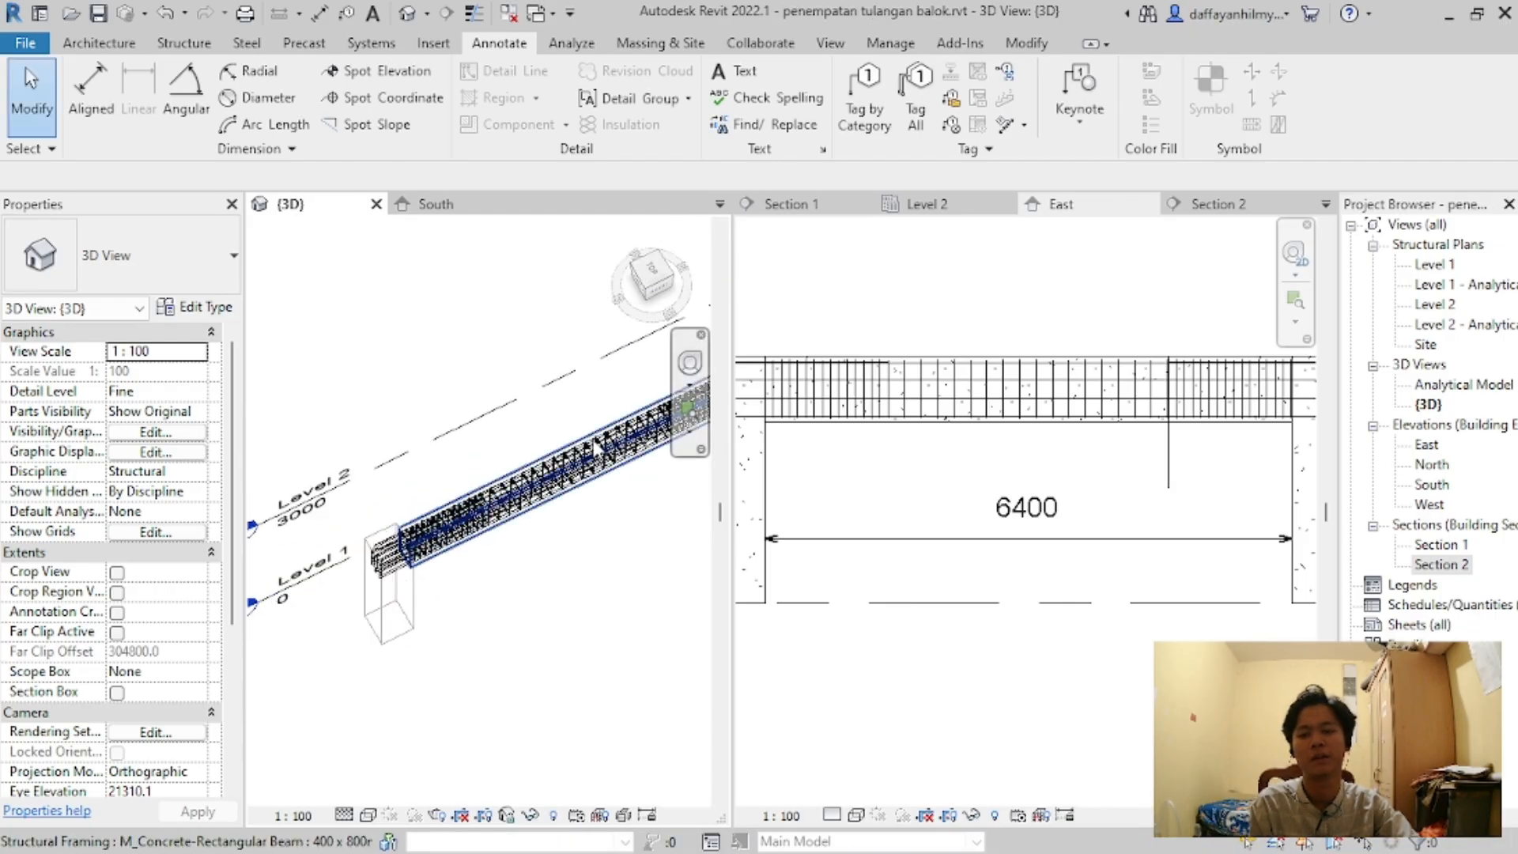
{"action": "key", "text": "alt+Tab"}
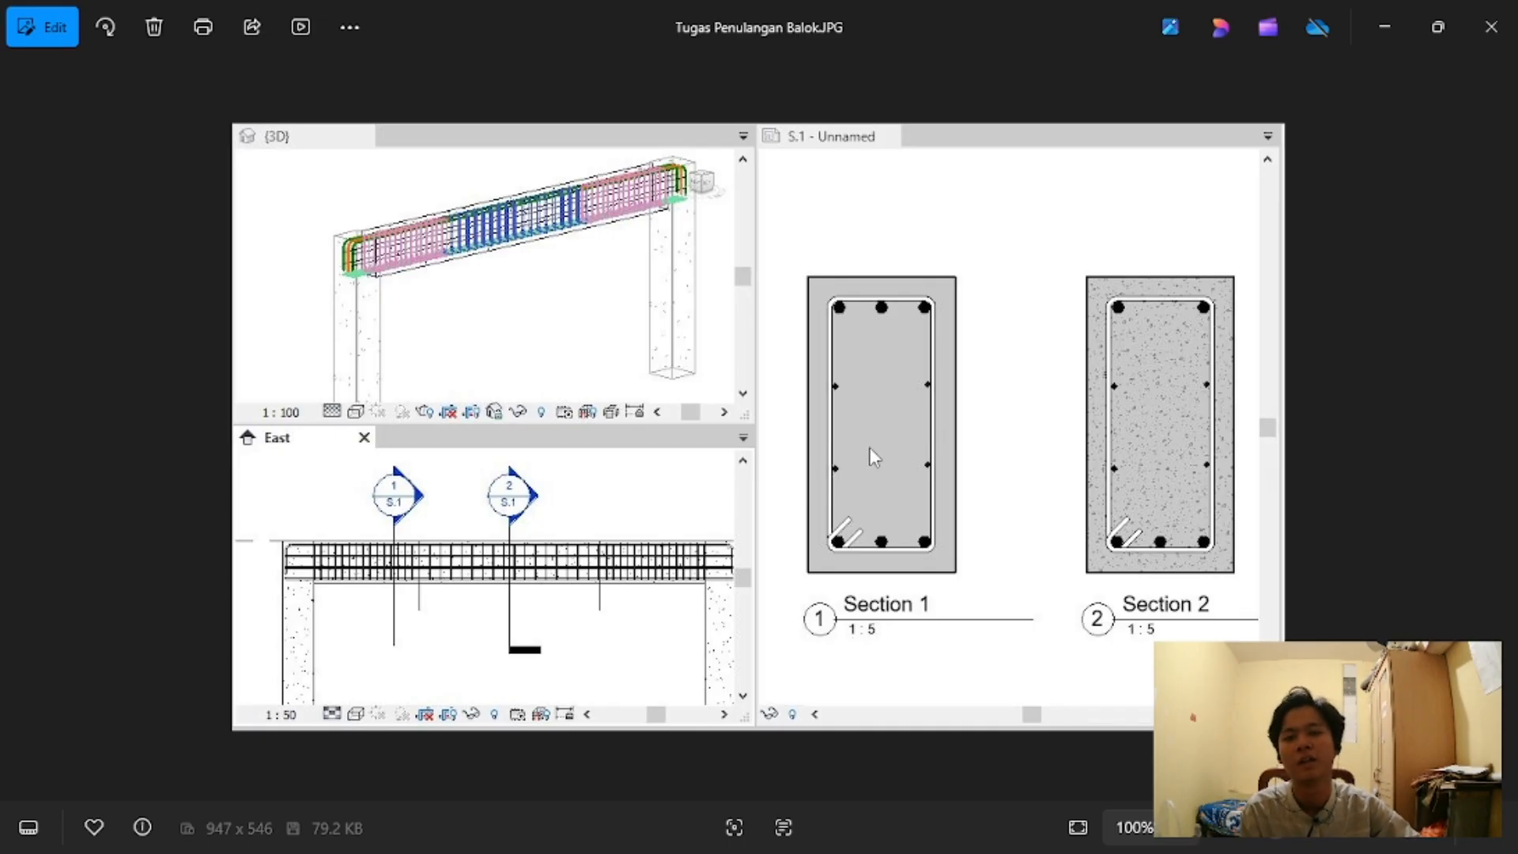
{"action": "key", "text": "alt+Tab"}
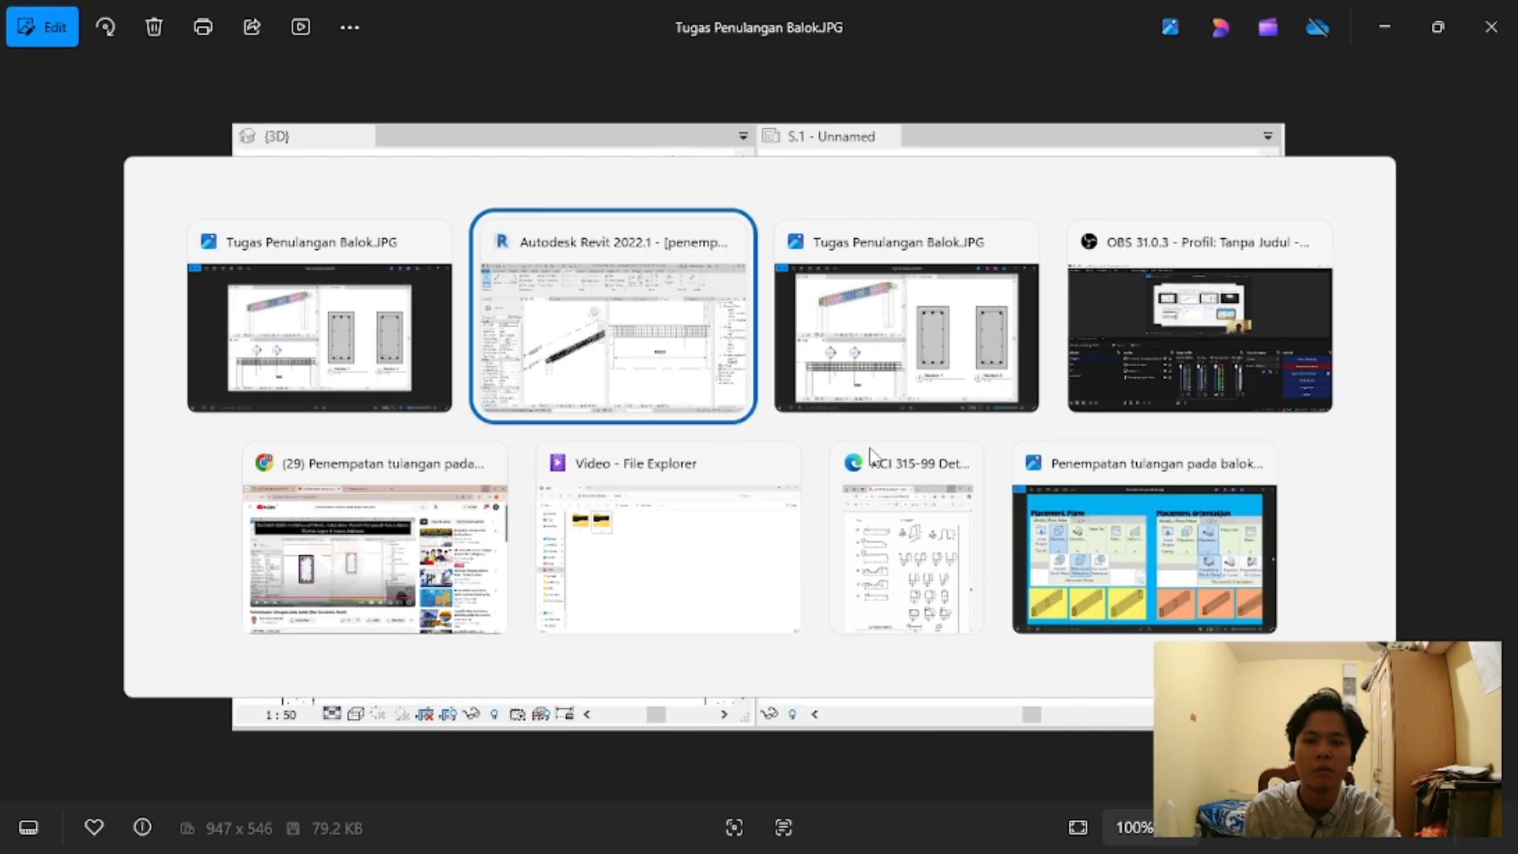
{"action": "scroll", "coordinate": [427, 490], "scroll_direction": "down", "scroll_amount": 3}
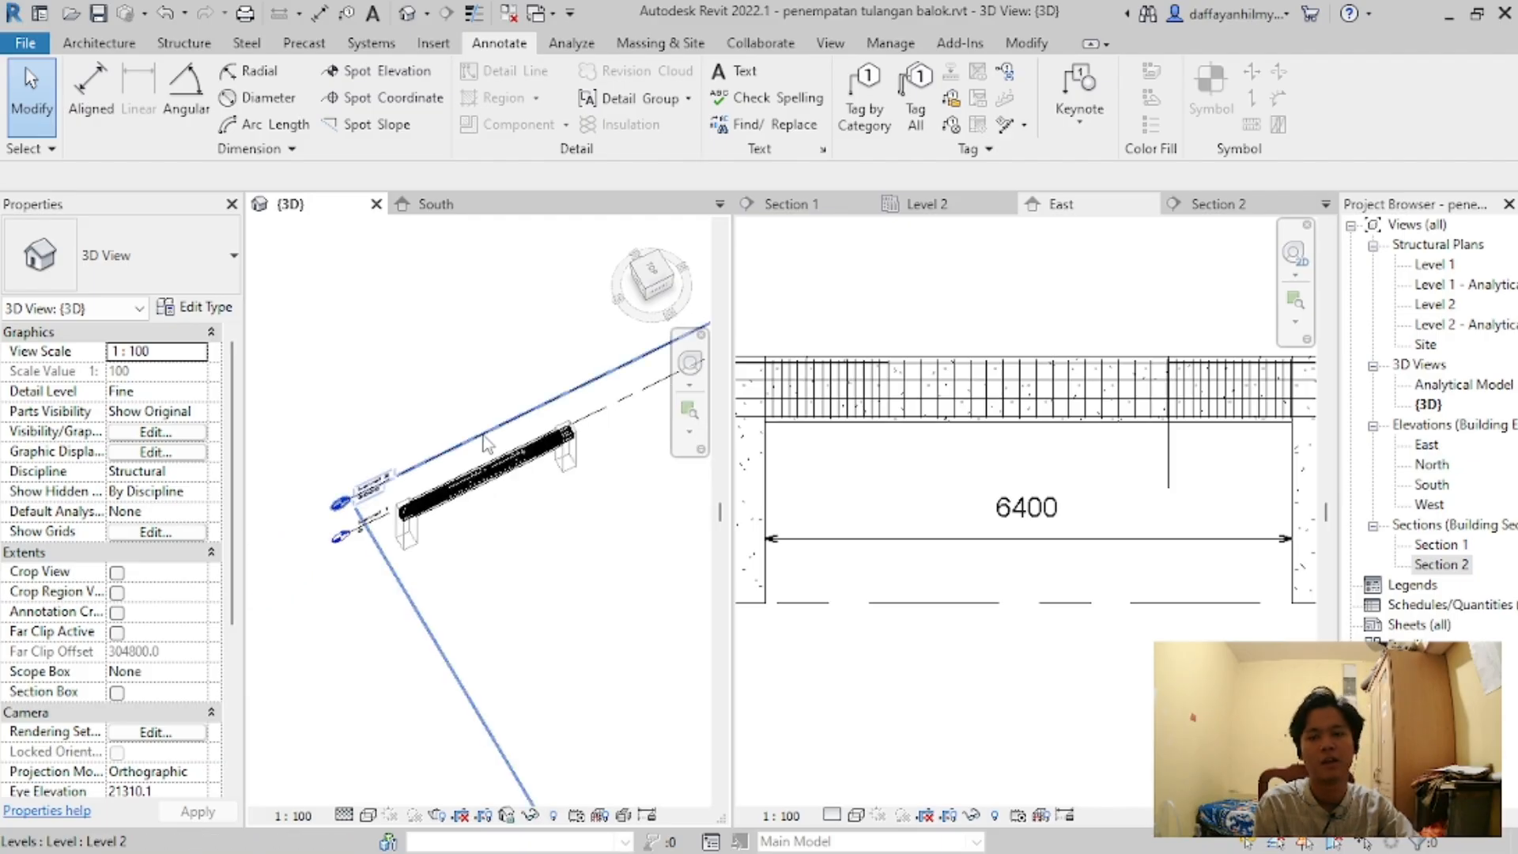
{"action": "scroll", "coordinate": [486, 447], "scroll_direction": "up", "scroll_amount": 5}
{"action": "scroll", "coordinate": [461, 390], "scroll_direction": "down", "scroll_amount": 5}
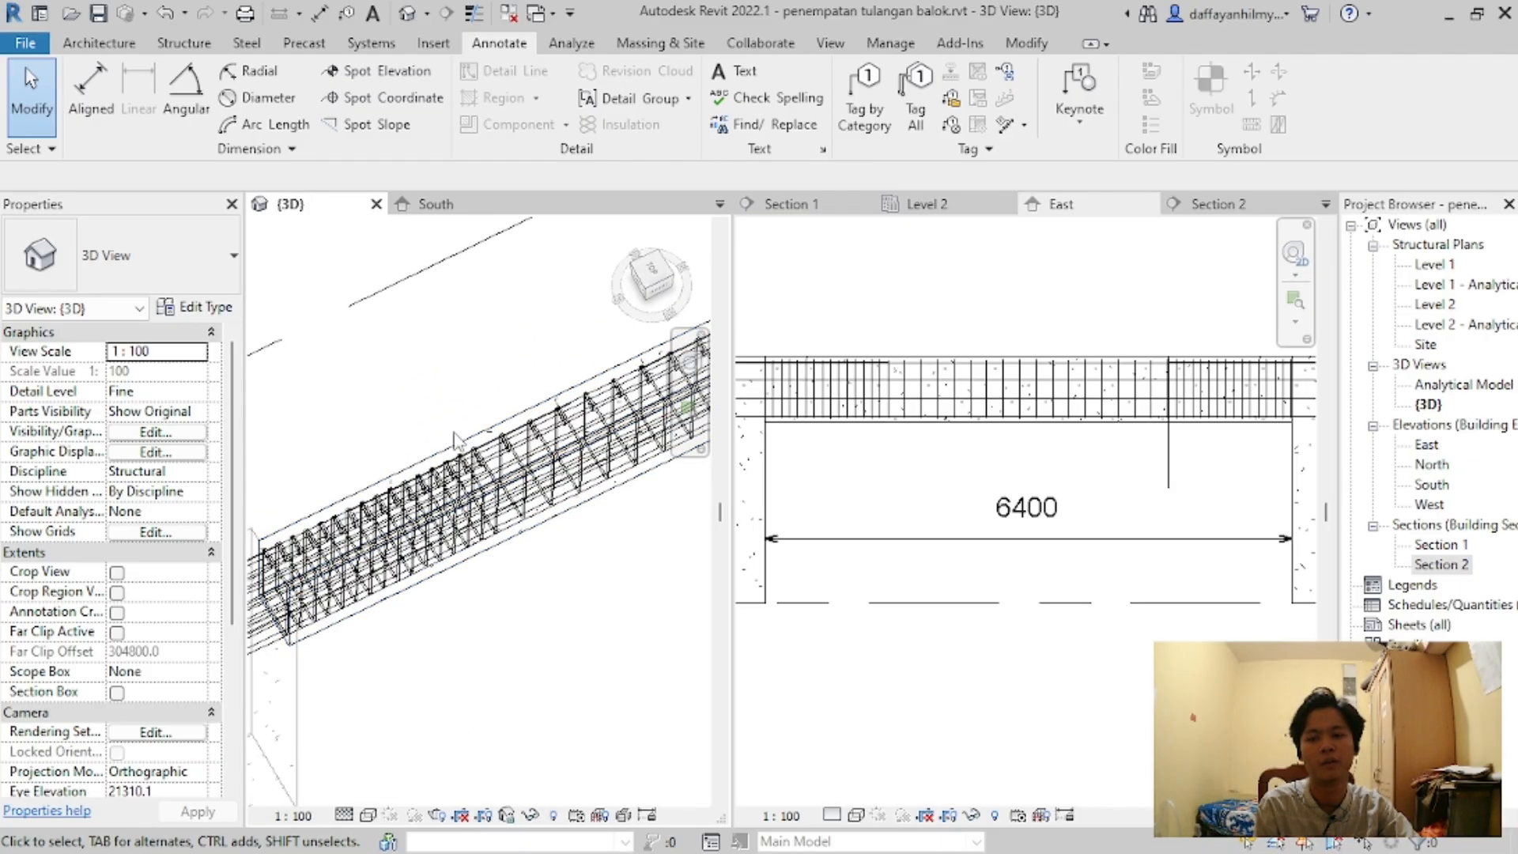
{"action": "scroll", "coordinate": [496, 405], "scroll_direction": "up", "scroll_amount": 3}
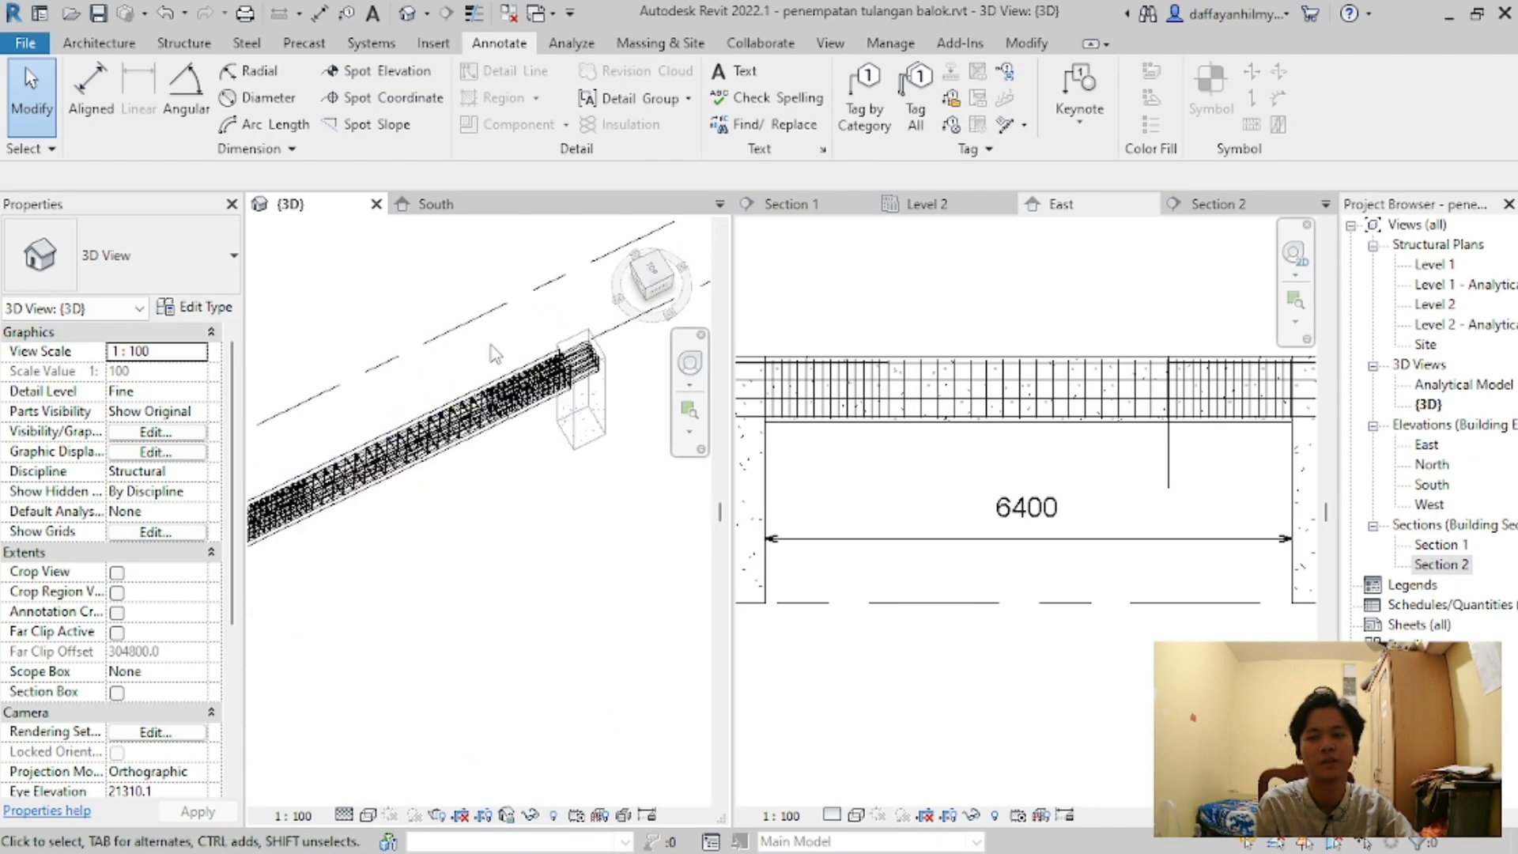
{"action": "scroll", "coordinate": [493, 399], "scroll_direction": "down", "scroll_amount": 1}
{"action": "scroll", "coordinate": [368, 499], "scroll_direction": "up", "scroll_amount": 1}
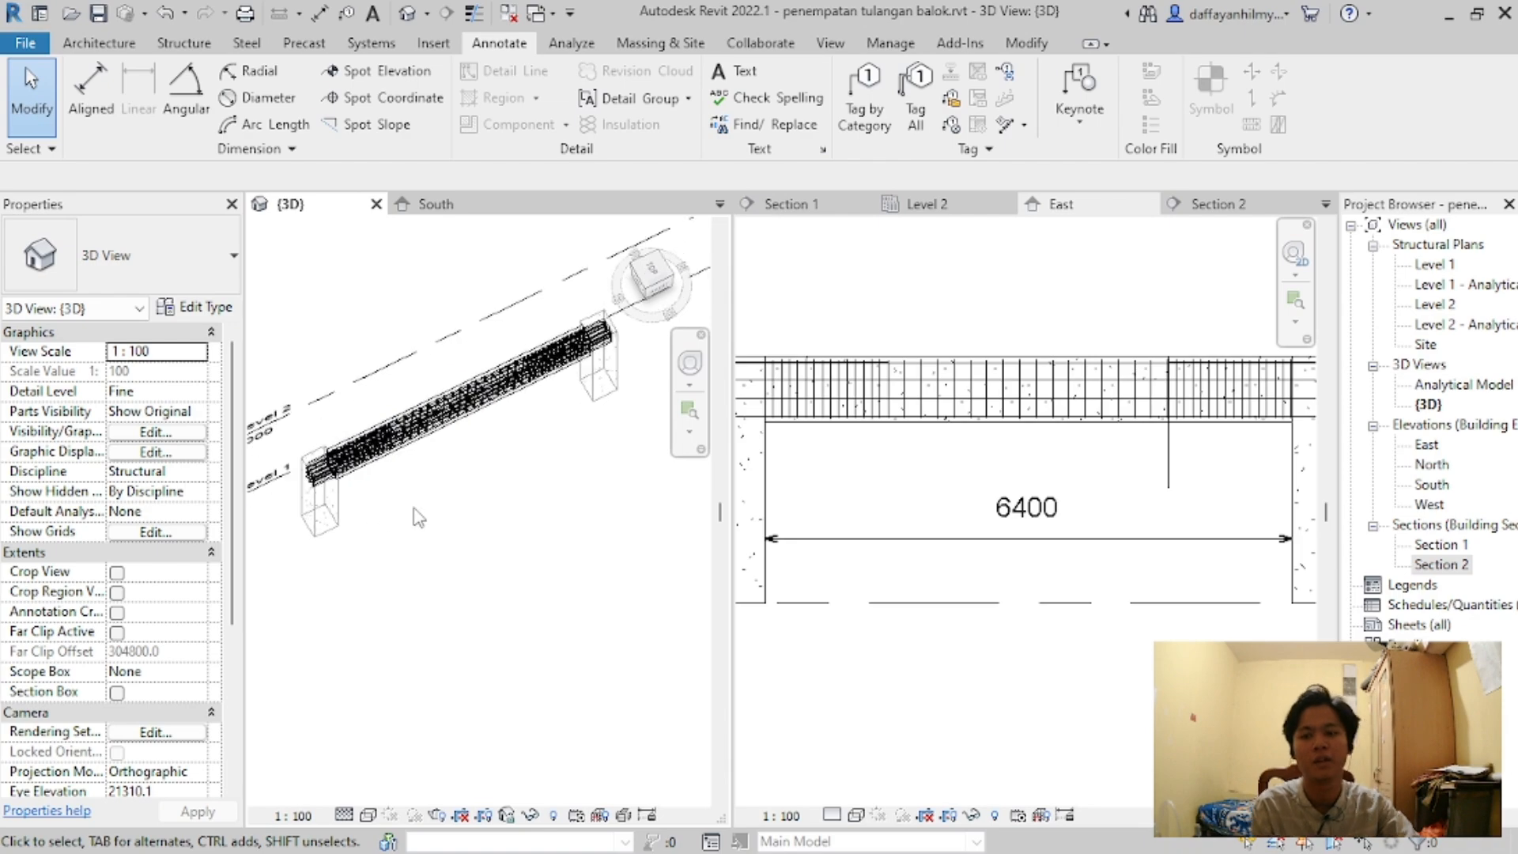
{"action": "right_click", "coordinate": [450, 506]}
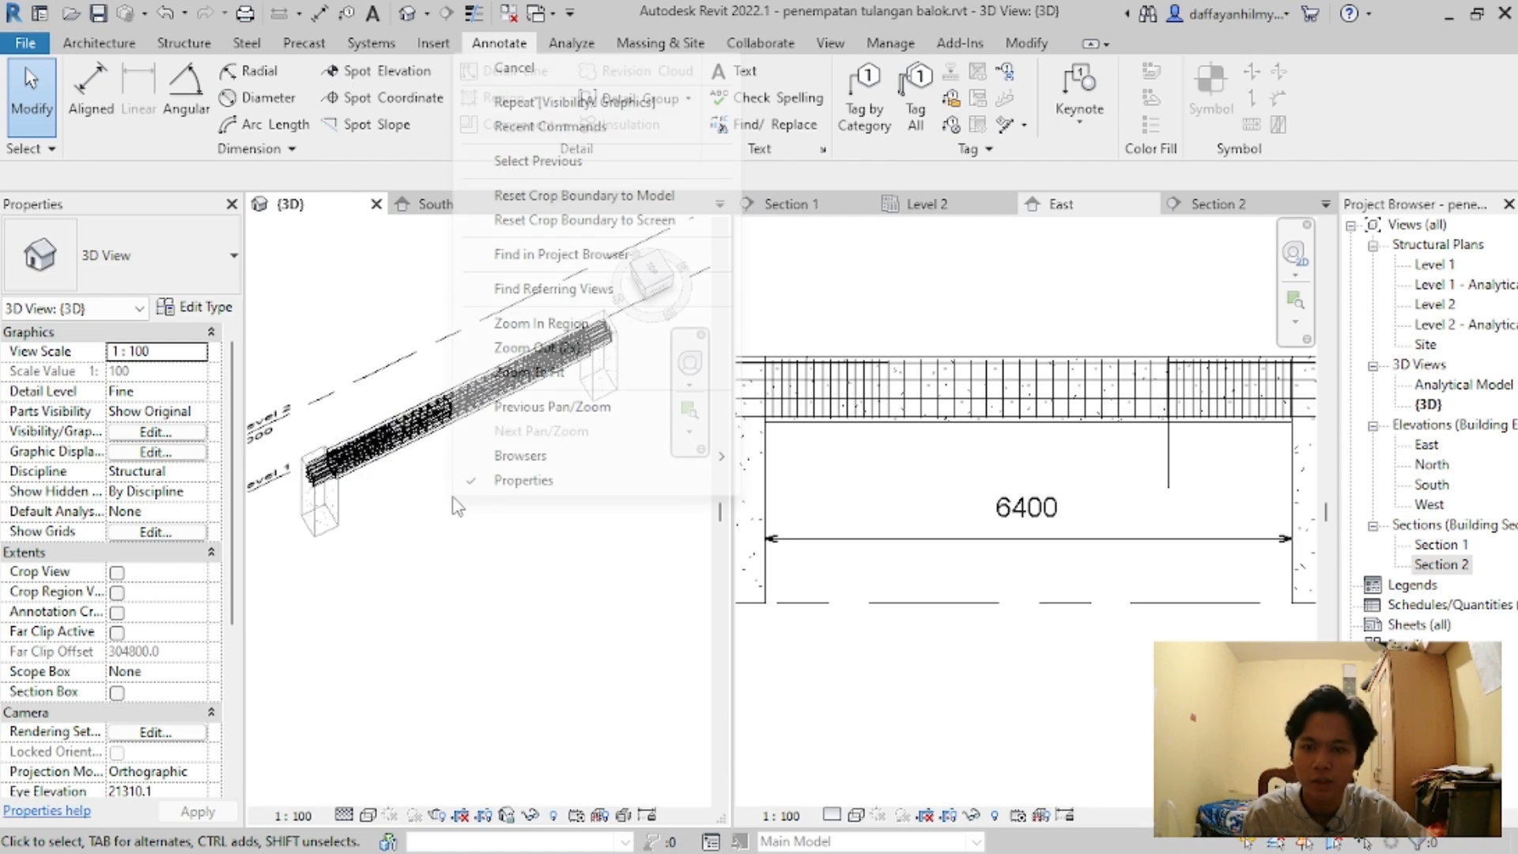
Step: Turn off the Levels annotation category in the visibility overrides of the {3D} view
{"action": "left_click", "coordinate": [412, 595]}
{"action": "key", "text": "v"}
{"action": "key", "text": "v"}
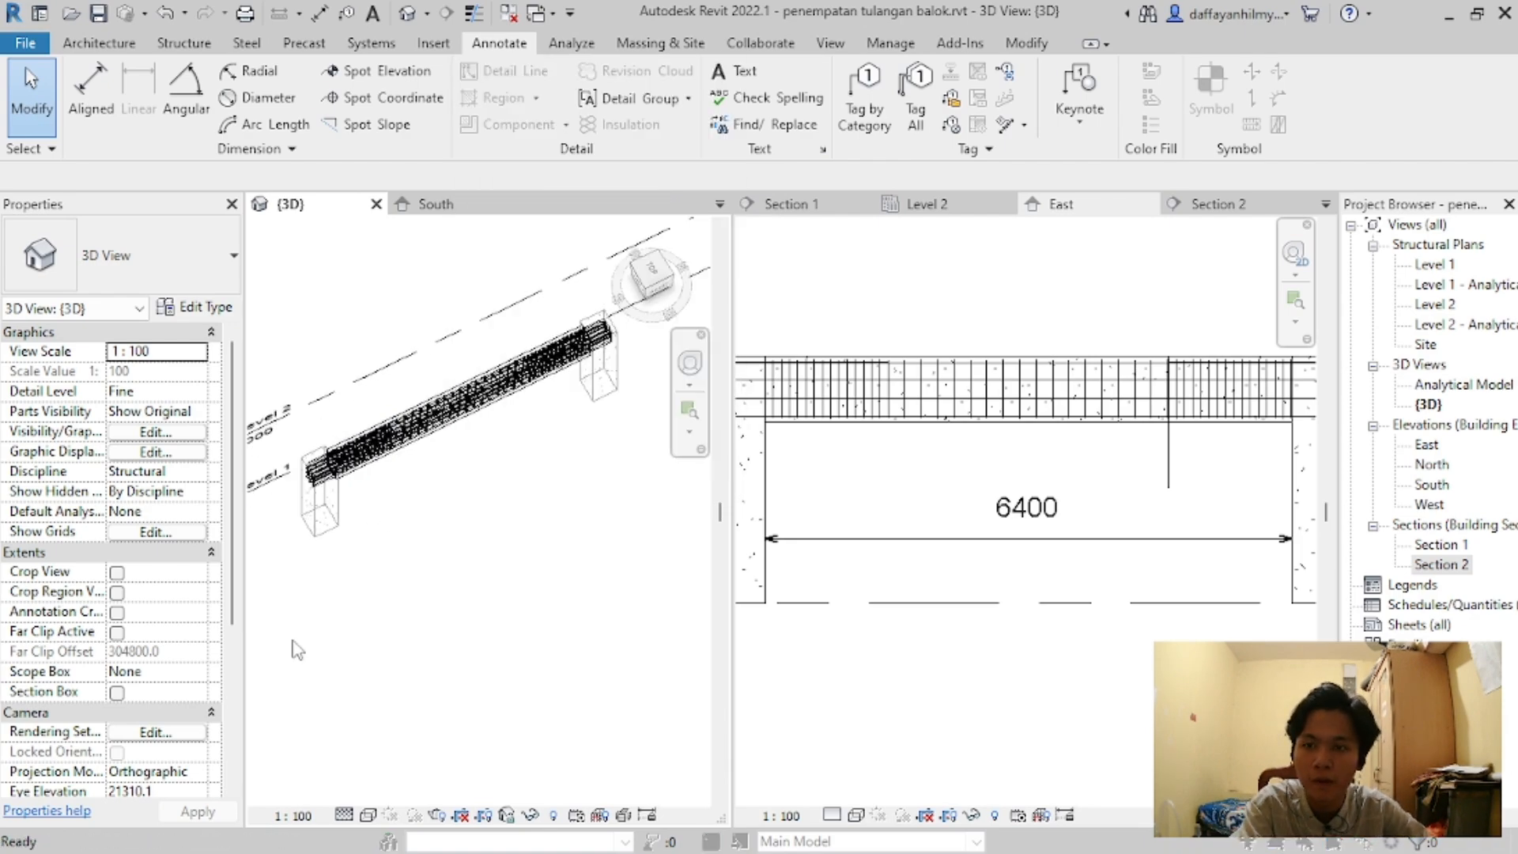
{"action": "left_click", "coordinate": [304, 134]}
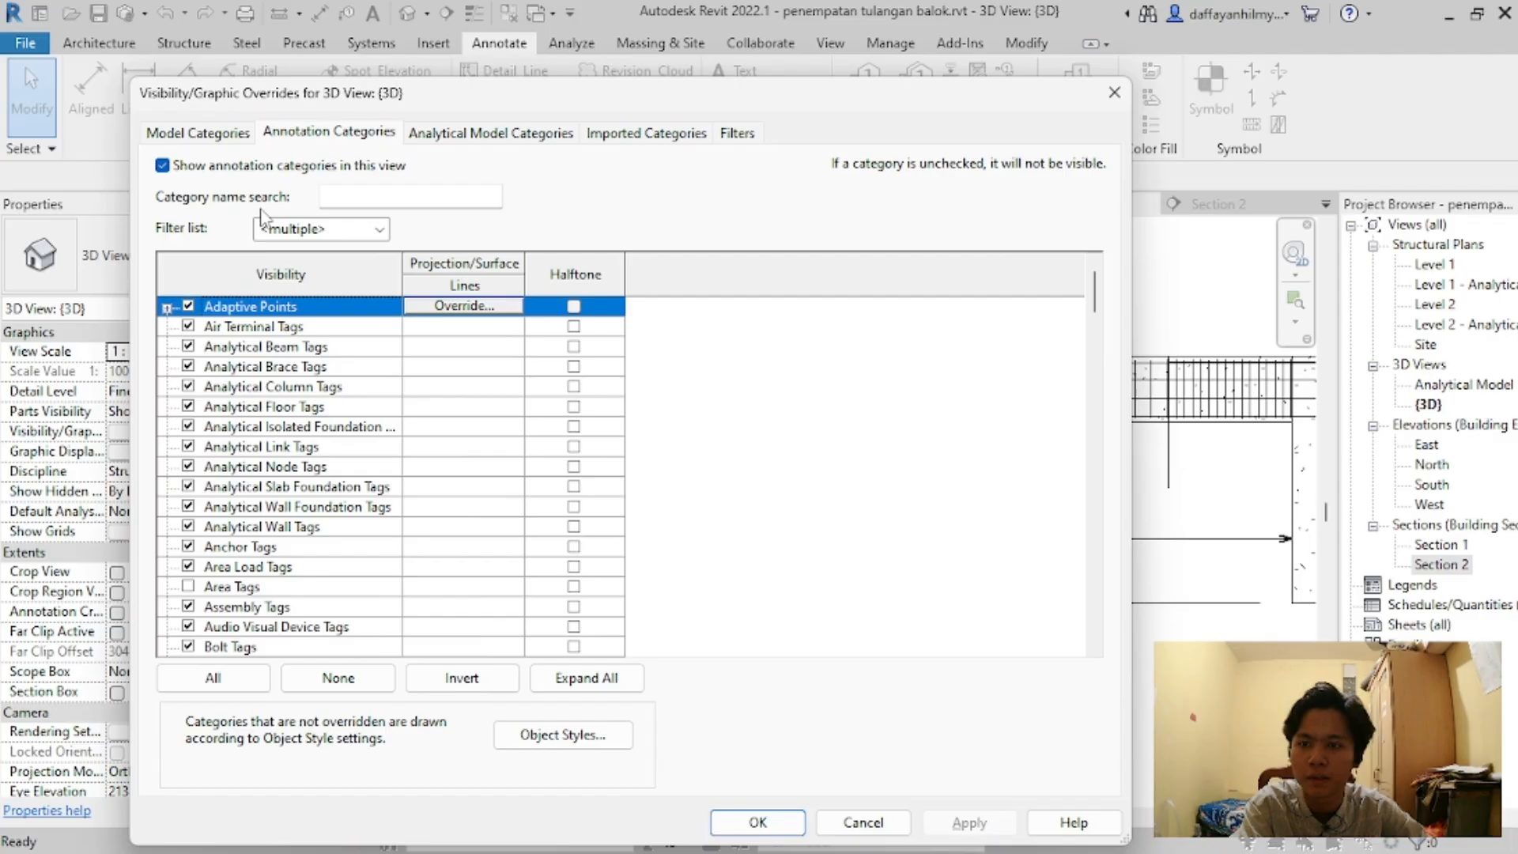
{"action": "left_click", "coordinate": [359, 196]}
{"action": "type", "text": "leve"}
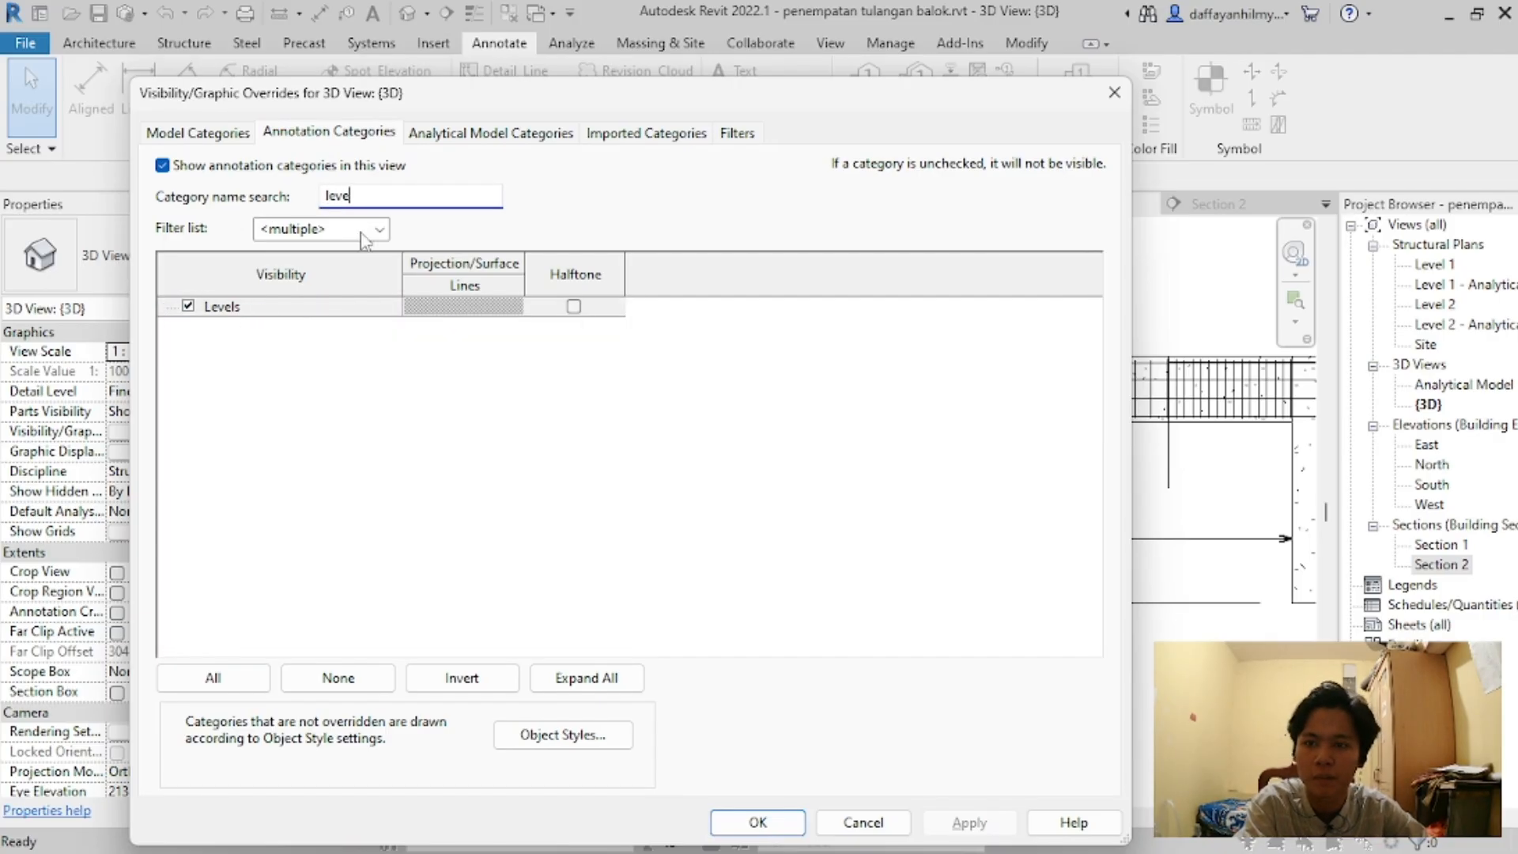
{"action": "left_click", "coordinate": [188, 307]}
Step: Filter the annotation categories by "sec" to check the section entries, and apply the {3D} view's visibility overrides
{"action": "left_click", "coordinate": [357, 196]}
{"action": "key", "text": "BackSpace"}
{"action": "key", "text": "BackSpace"}
{"action": "key", "text": "BackSpace"}
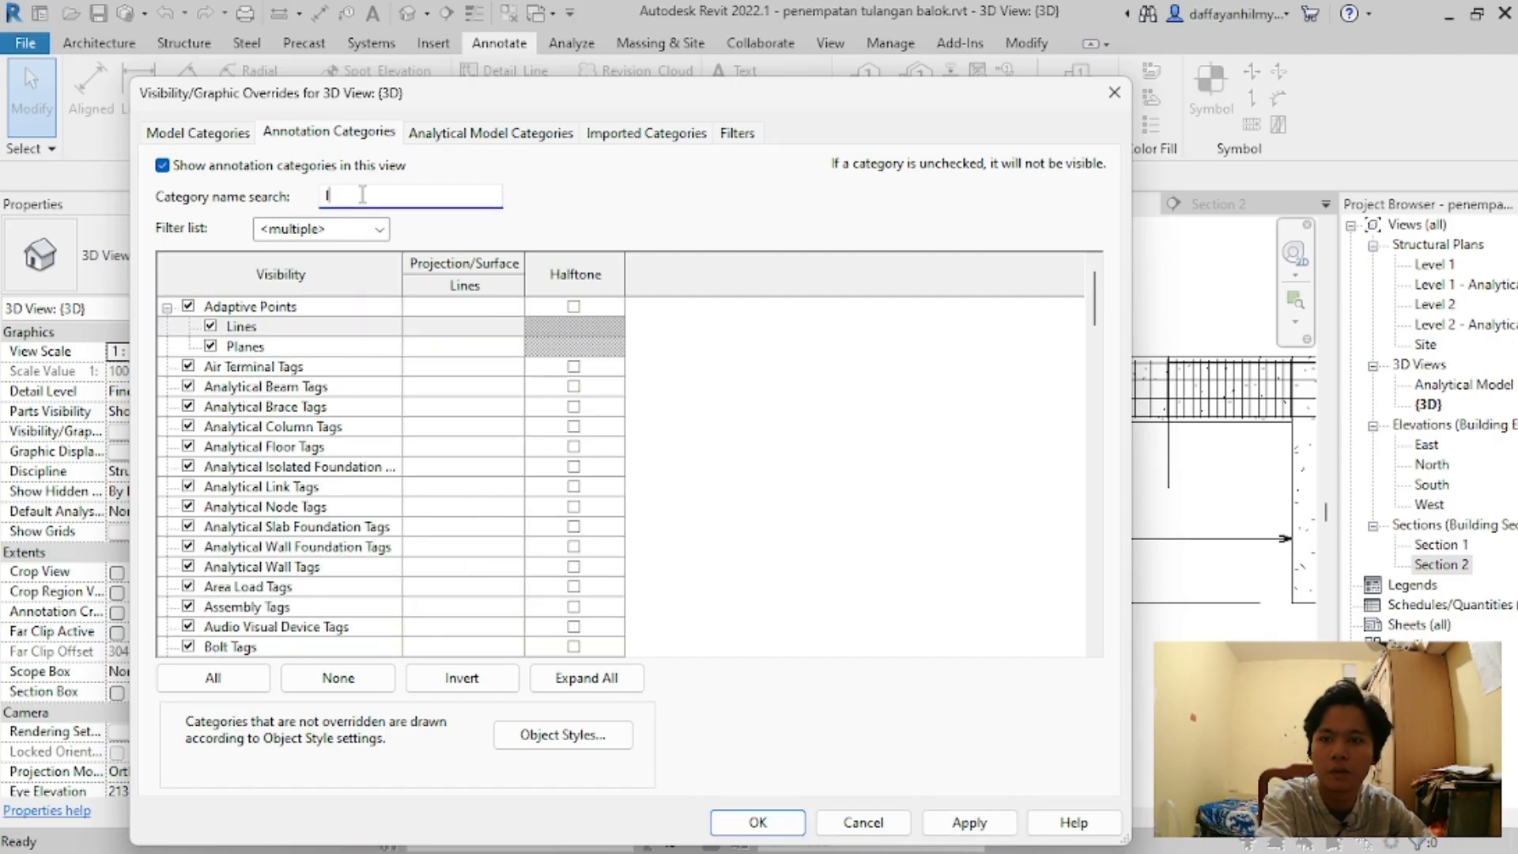
{"action": "type", "text": "sec"}
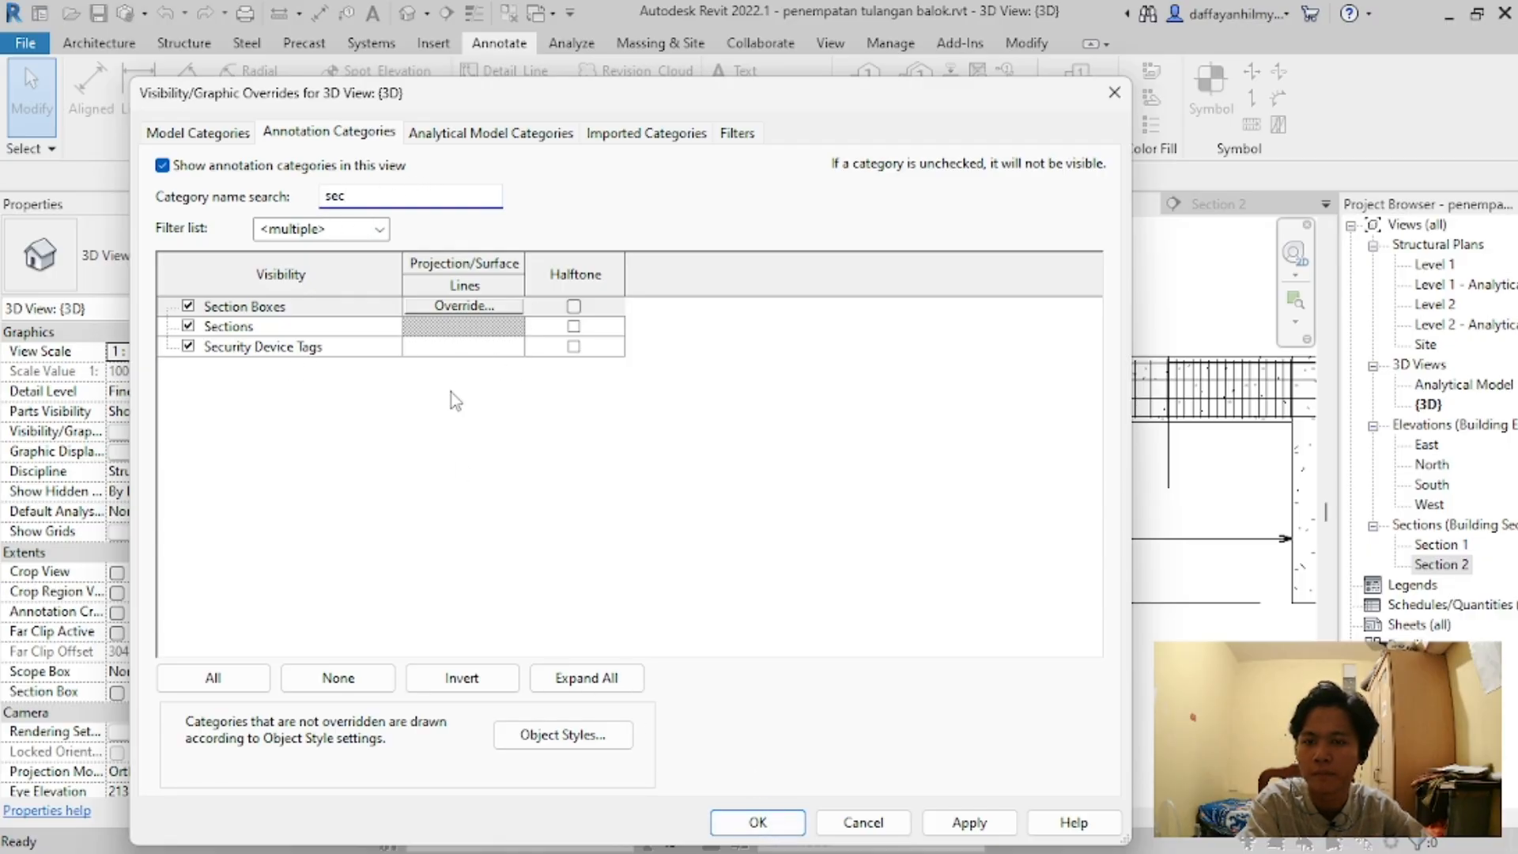
{"action": "left_click", "coordinate": [763, 822]}
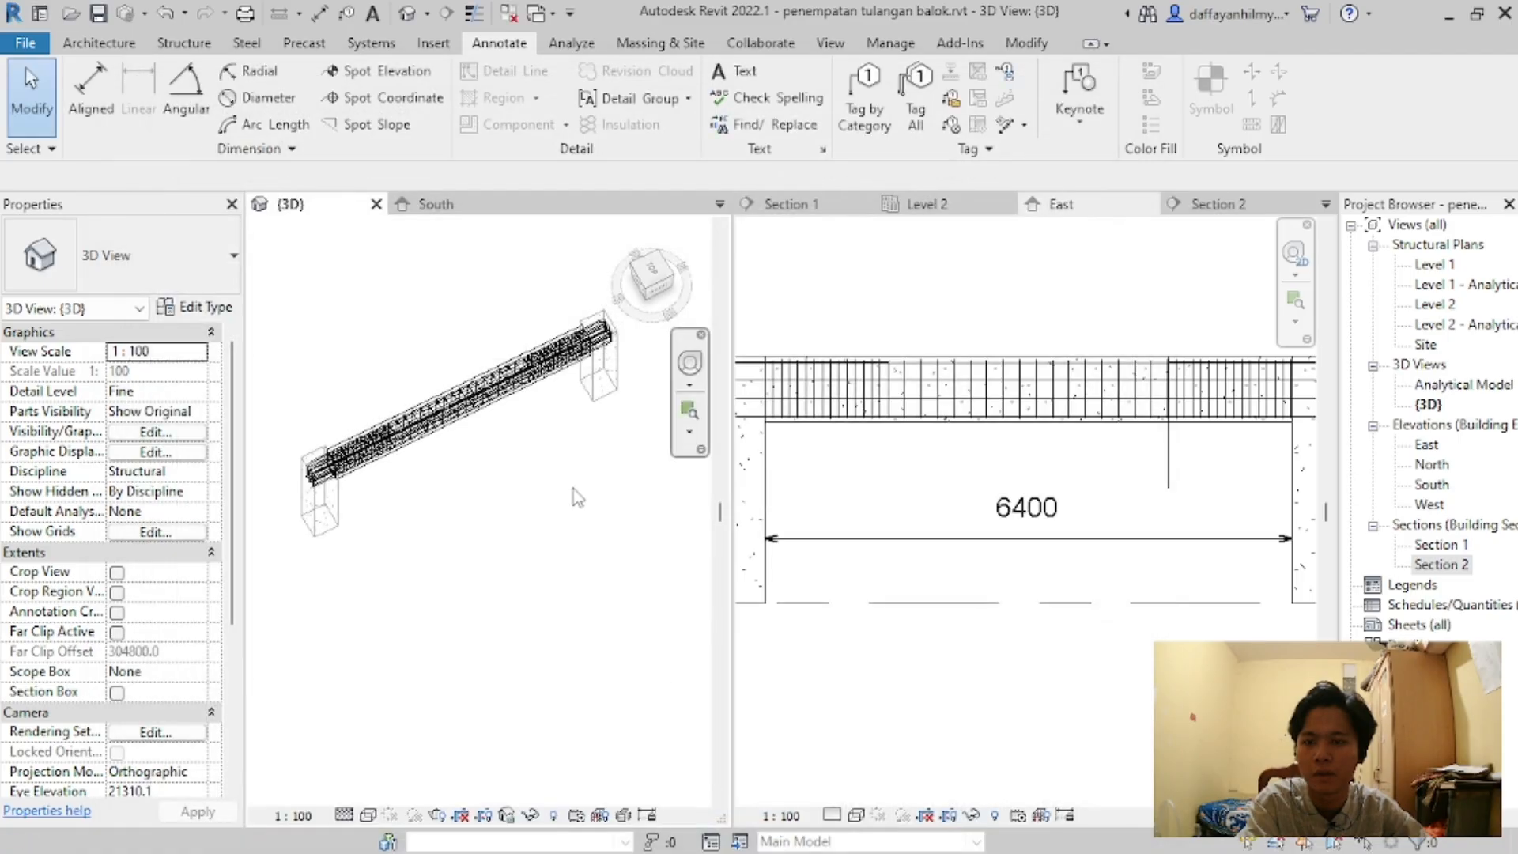
{"action": "scroll", "coordinate": [397, 449], "scroll_direction": "down", "scroll_amount": 1}
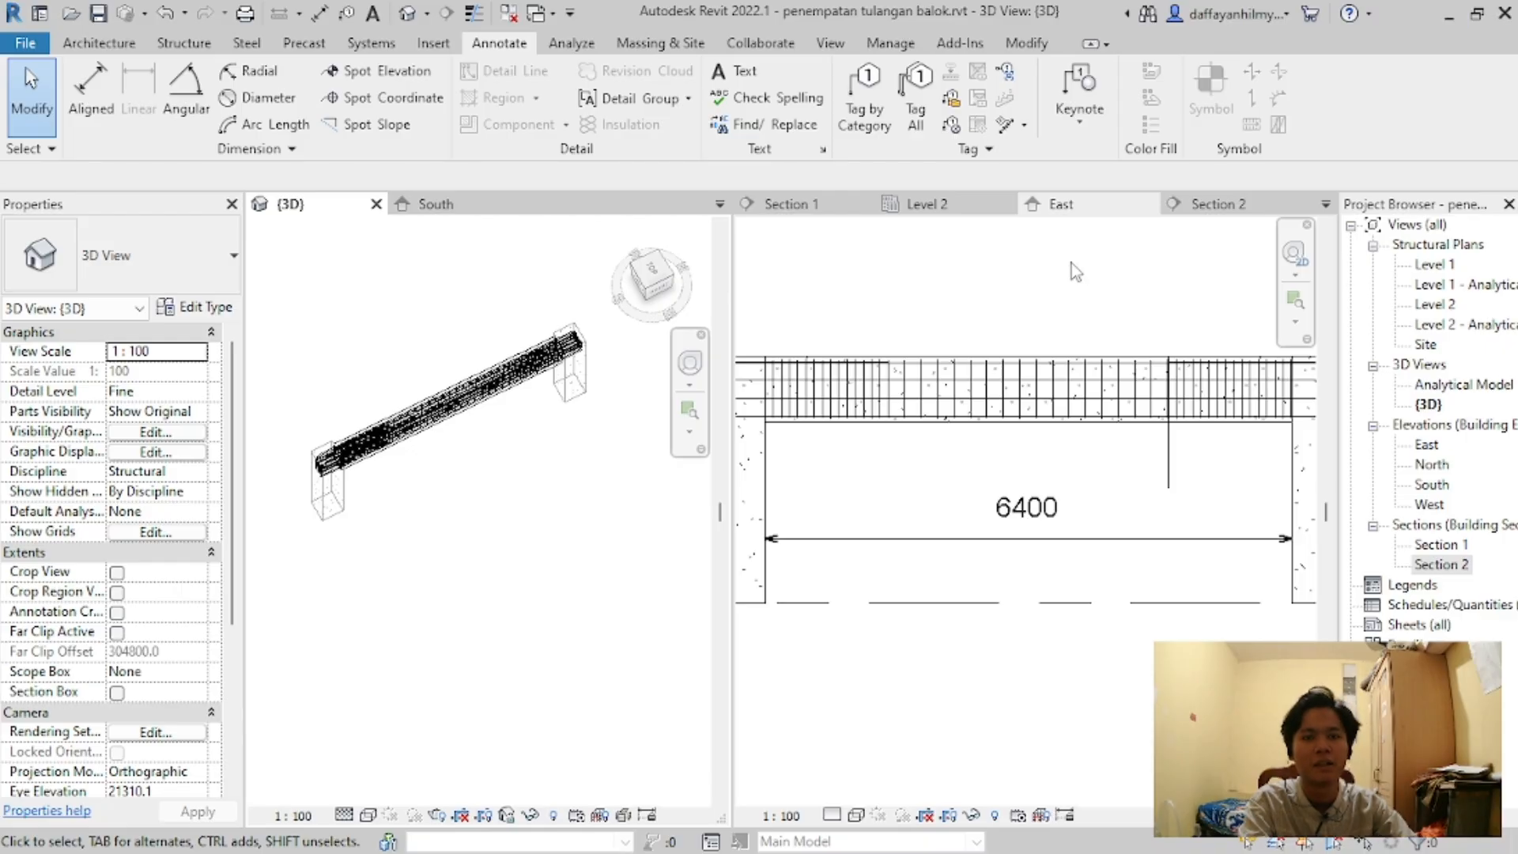
{"action": "key", "text": "alt+Tab"}
{"action": "key", "text": "alt+Tab"}
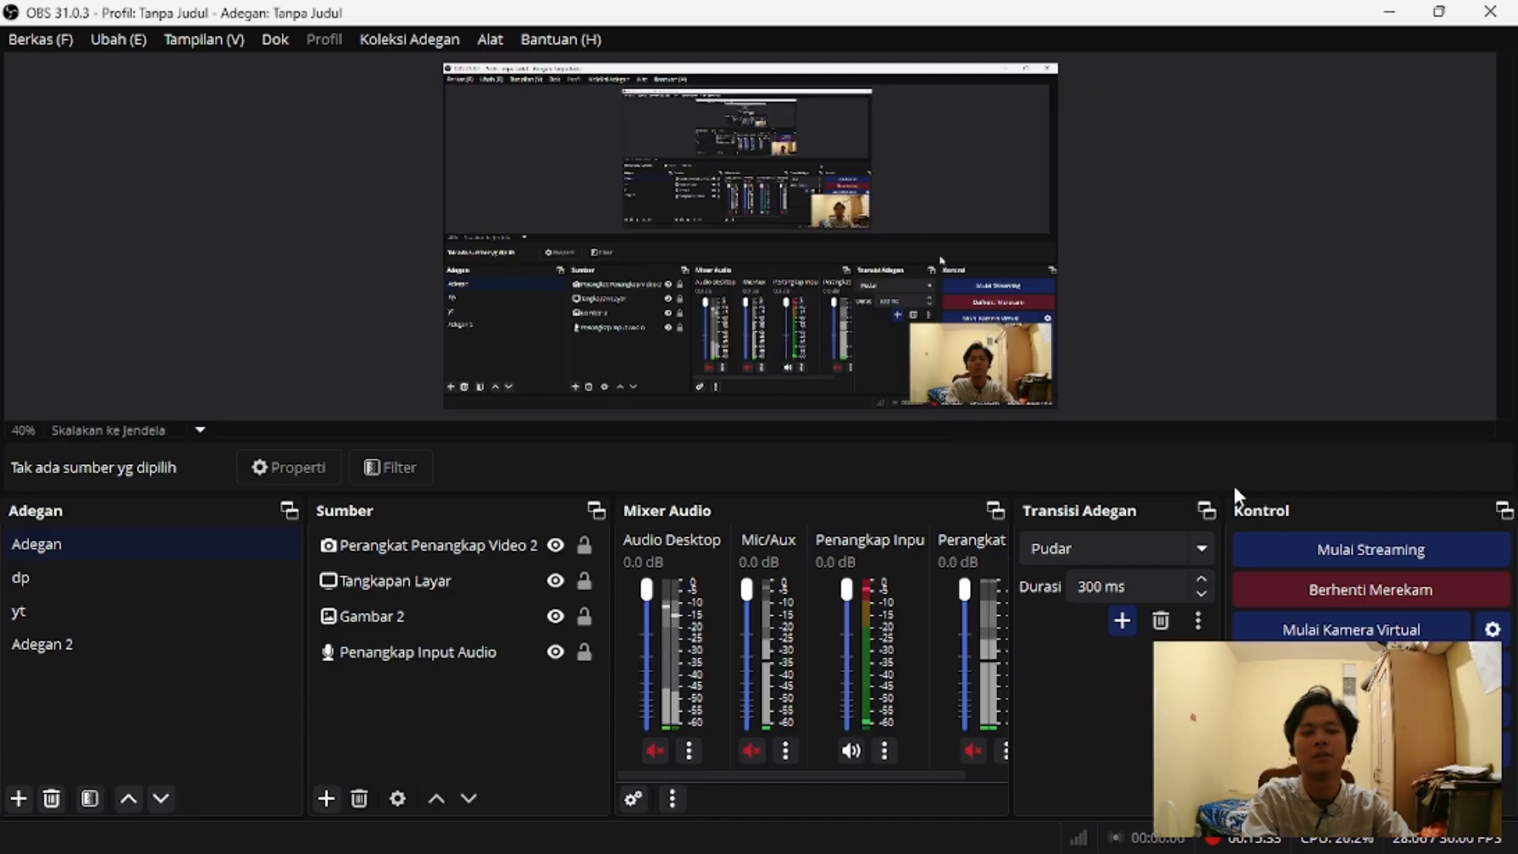